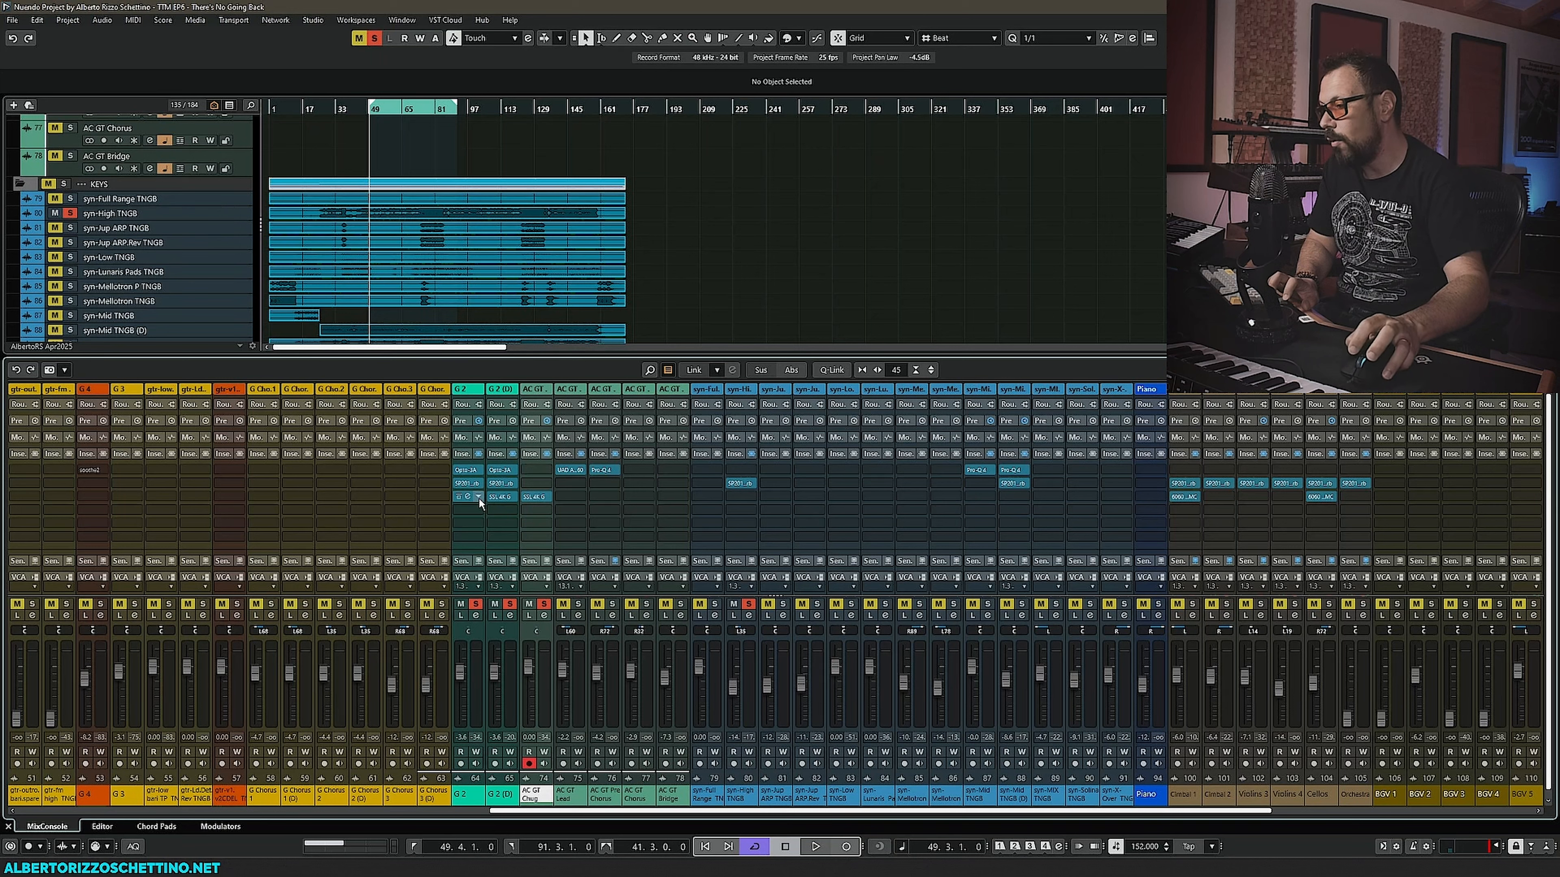
- Select the synth channels of the KEYS folder in the mix console
{"action": "left_click", "coordinate": [128, 202]}
{"action": "left_click", "coordinate": [1125, 797], "text": "shift"}
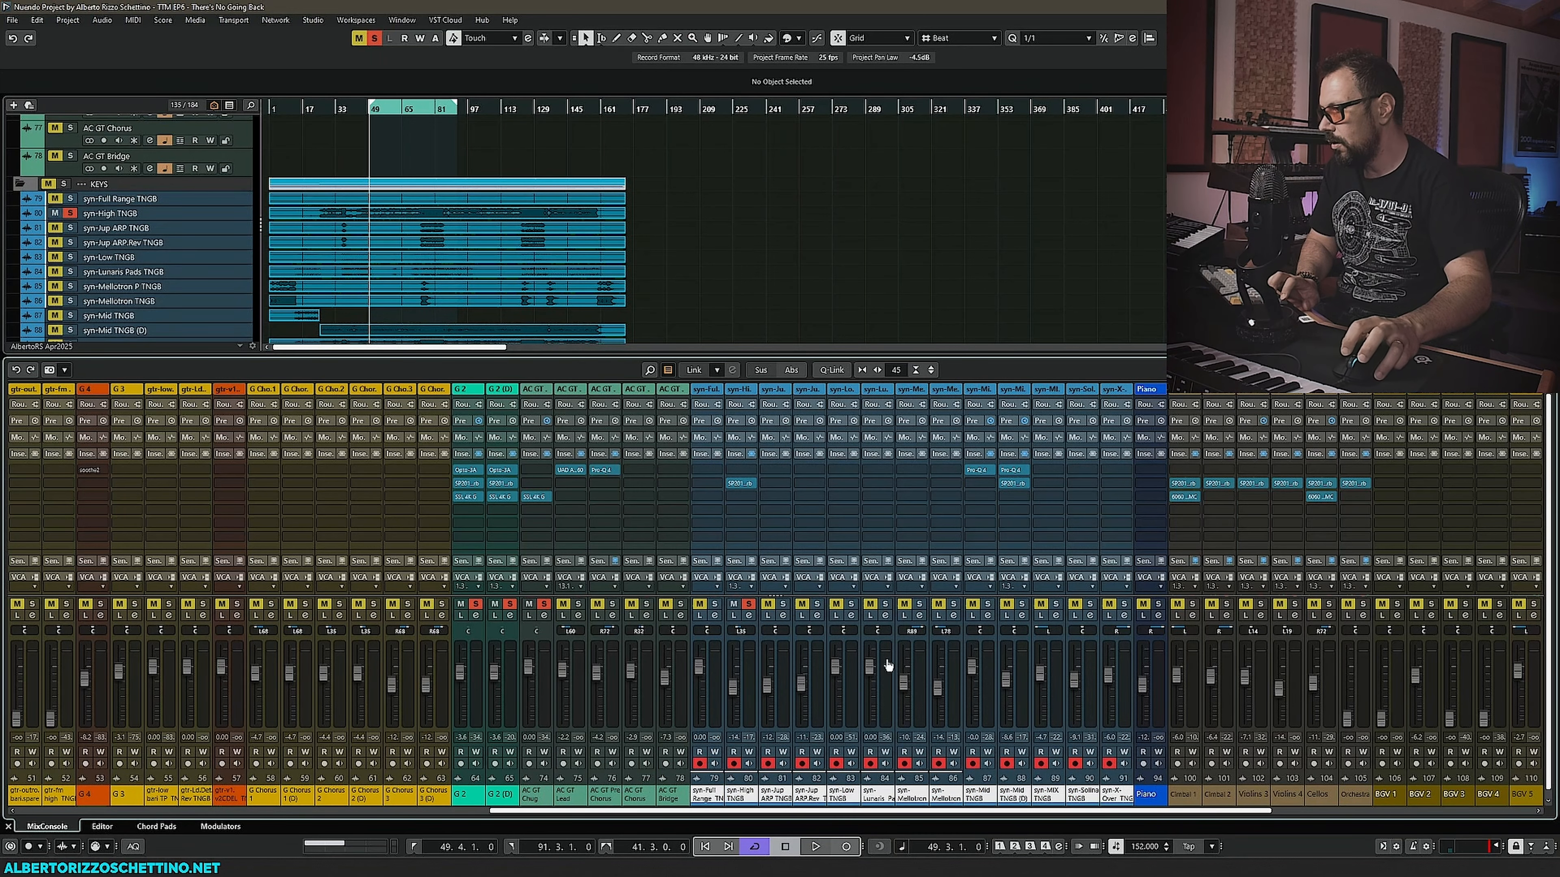
- Insert the SSL 4K B plugin on the syn-High TNGB channel's first free insert slot
{"action": "left_click", "coordinate": [752, 507], "text": "alt+shift"}
{"action": "type", "text": "ssl"}
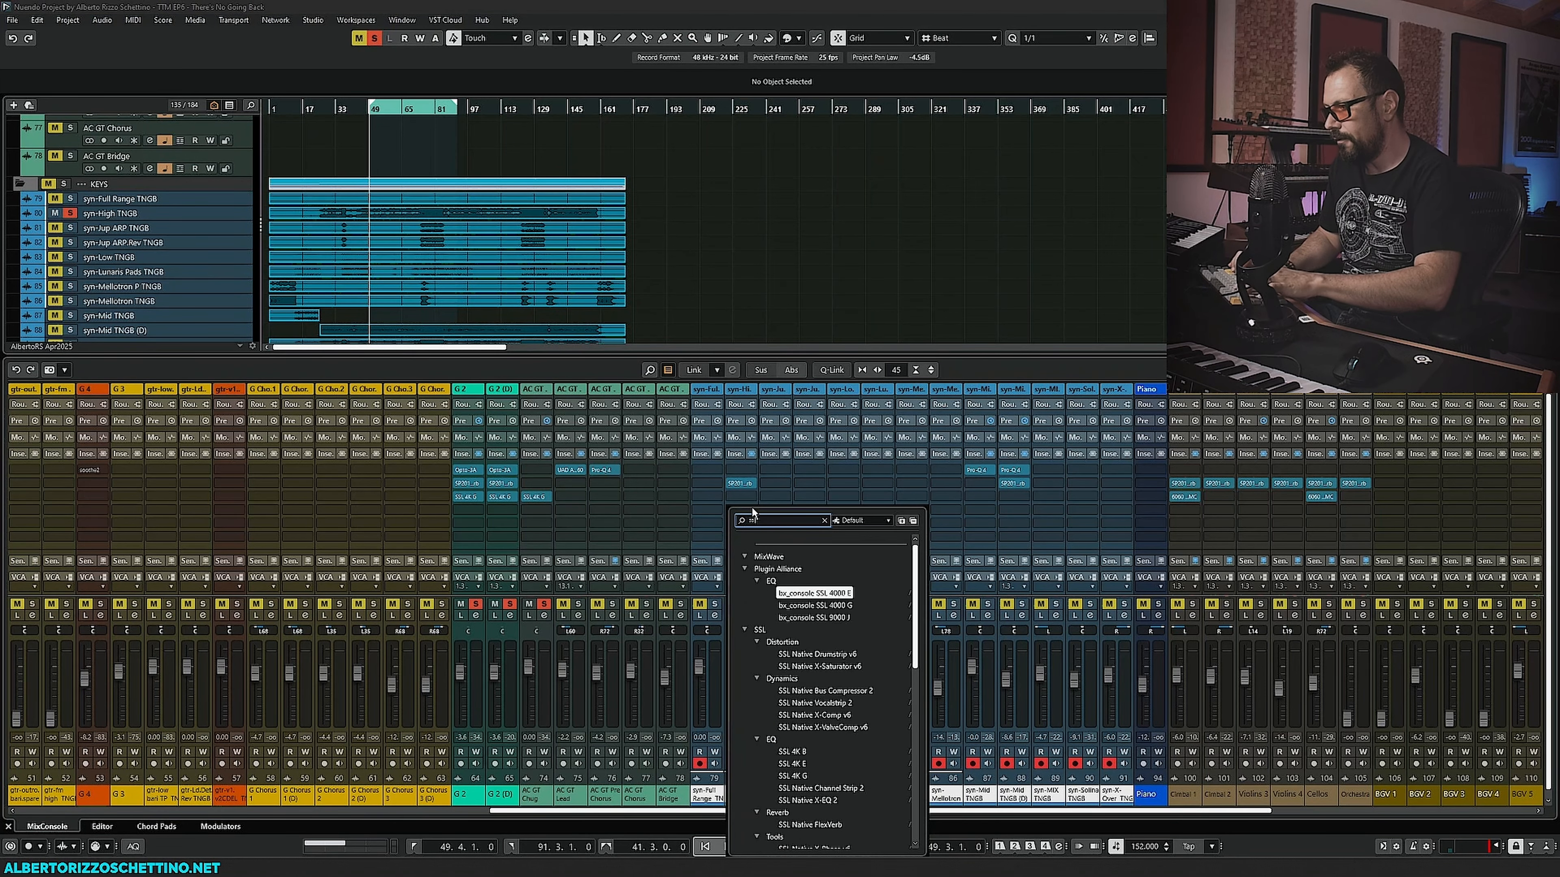
{"action": "type", "text": " 4k"}
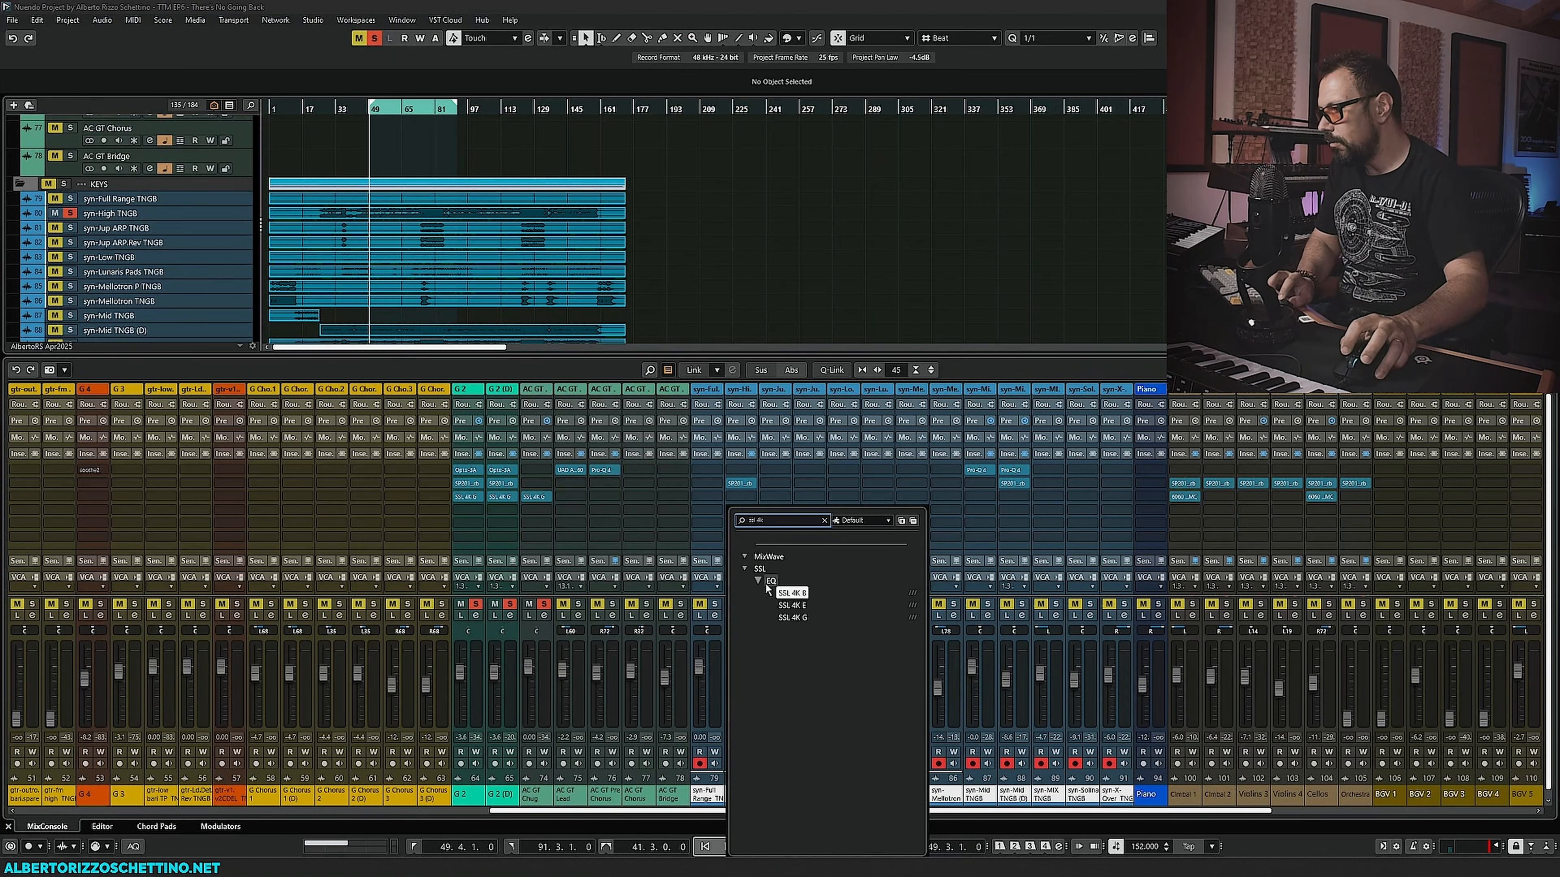
{"action": "left_click", "coordinate": [793, 593]}
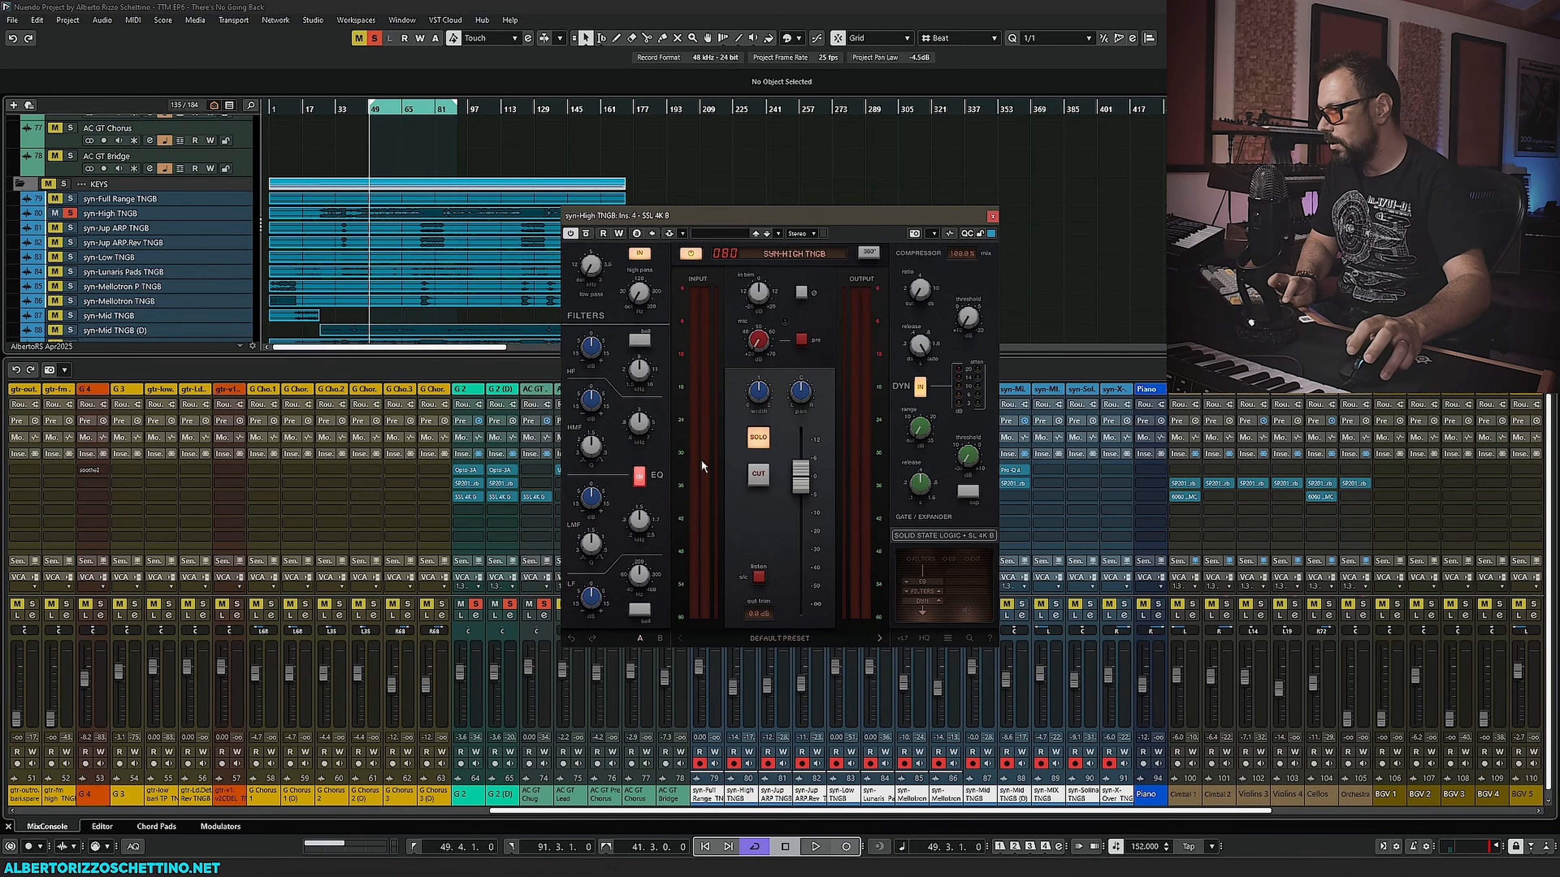
{"action": "left_click_drag", "start_coordinate": [768, 217], "coordinate": [417, 165]}
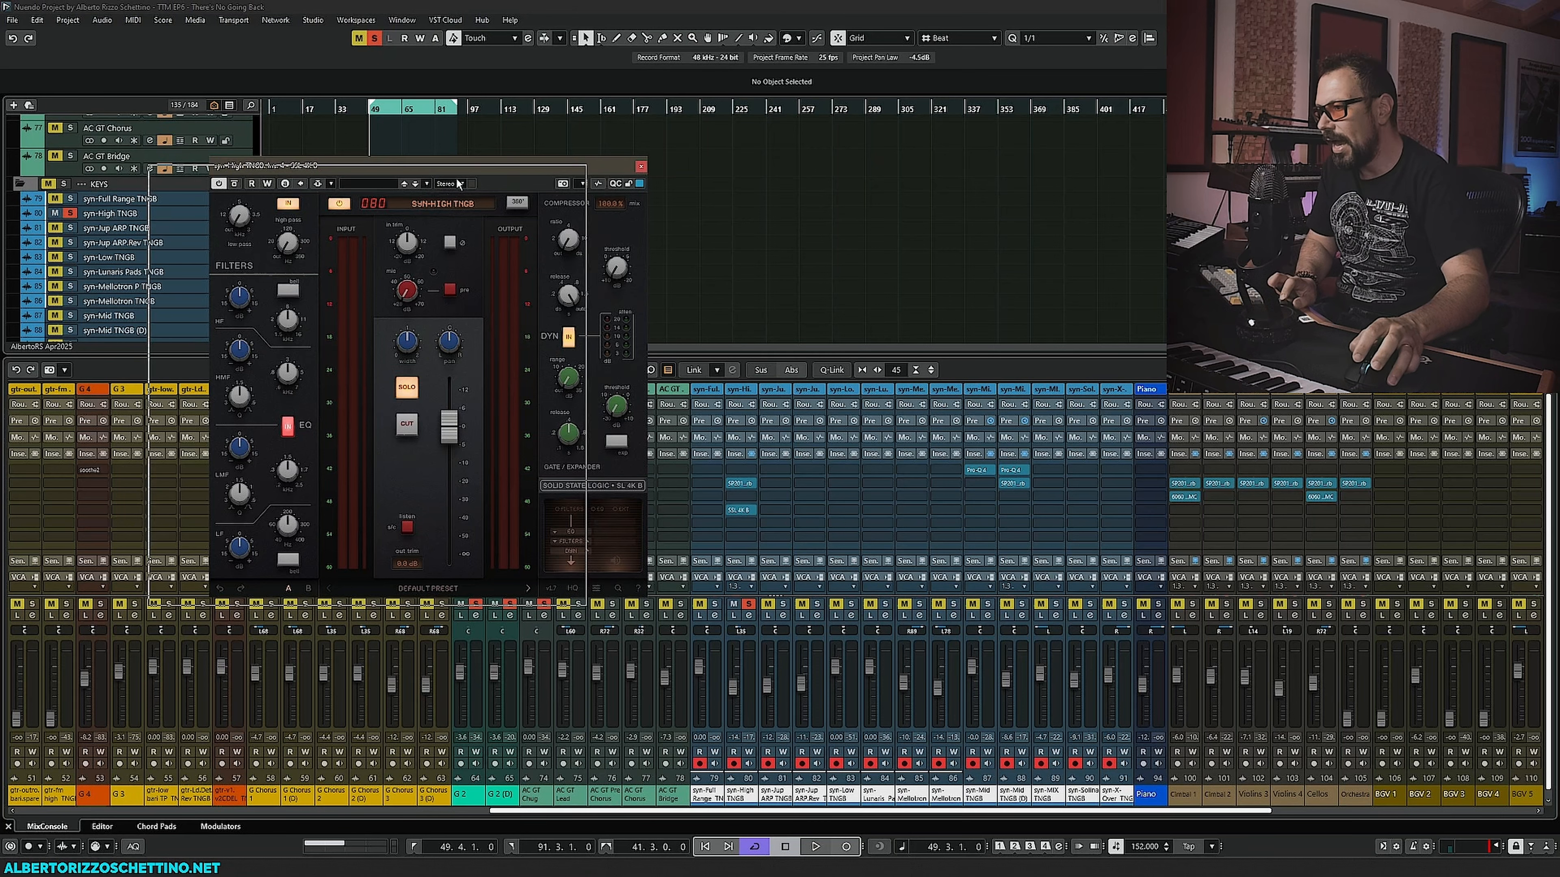
{"action": "left_click_drag", "start_coordinate": [518, 170], "coordinate": [433, 174]}
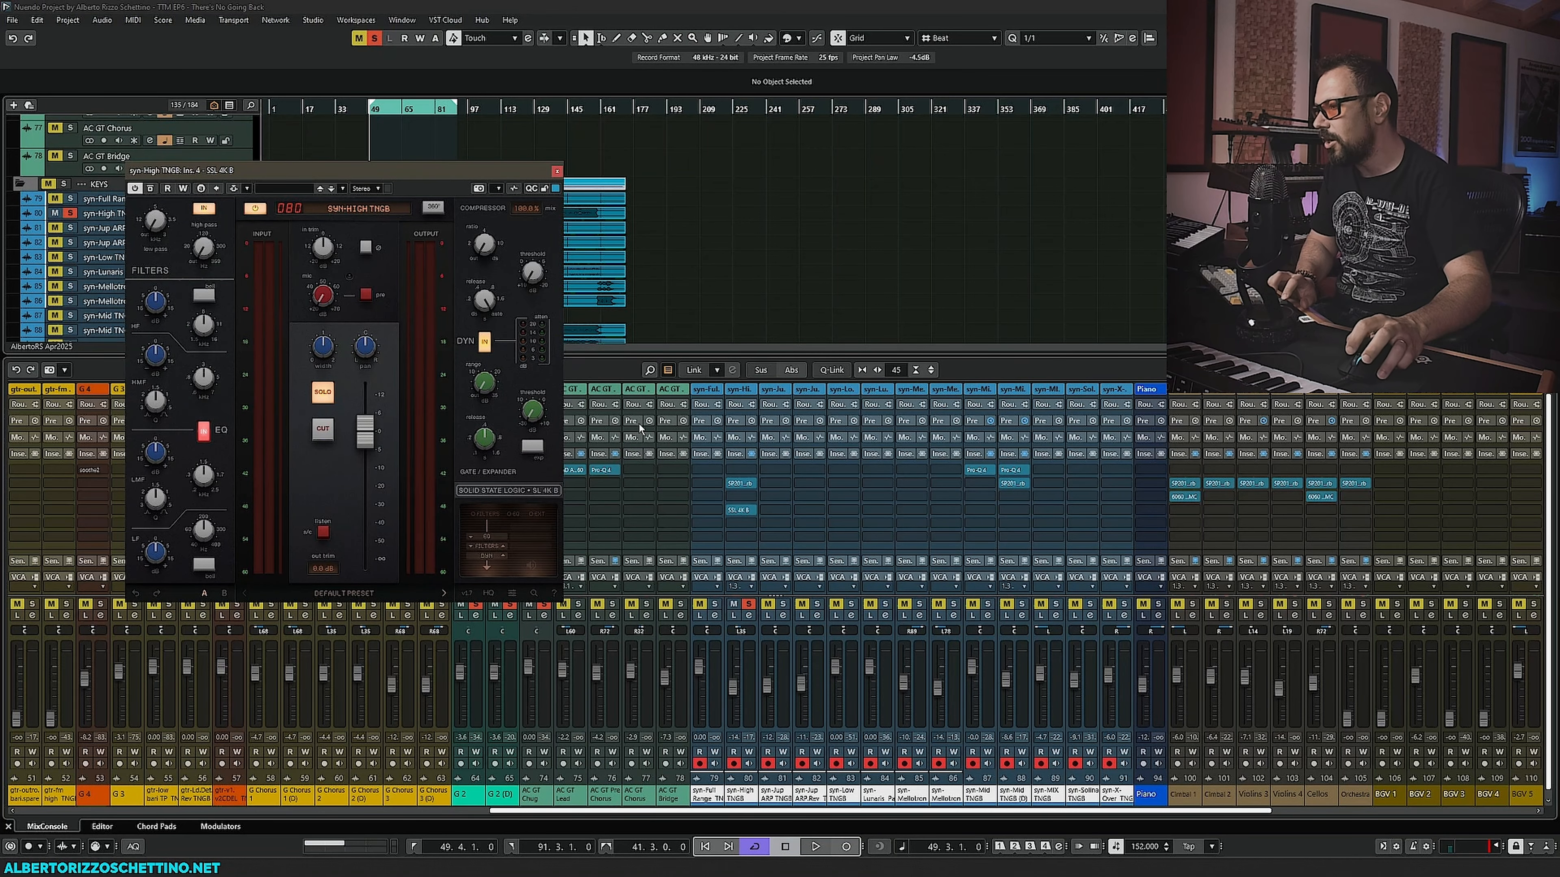
- Add SSL 4K B to the same insert slot on all the selected synth channels
{"action": "mouse_move", "coordinate": [752, 517]}
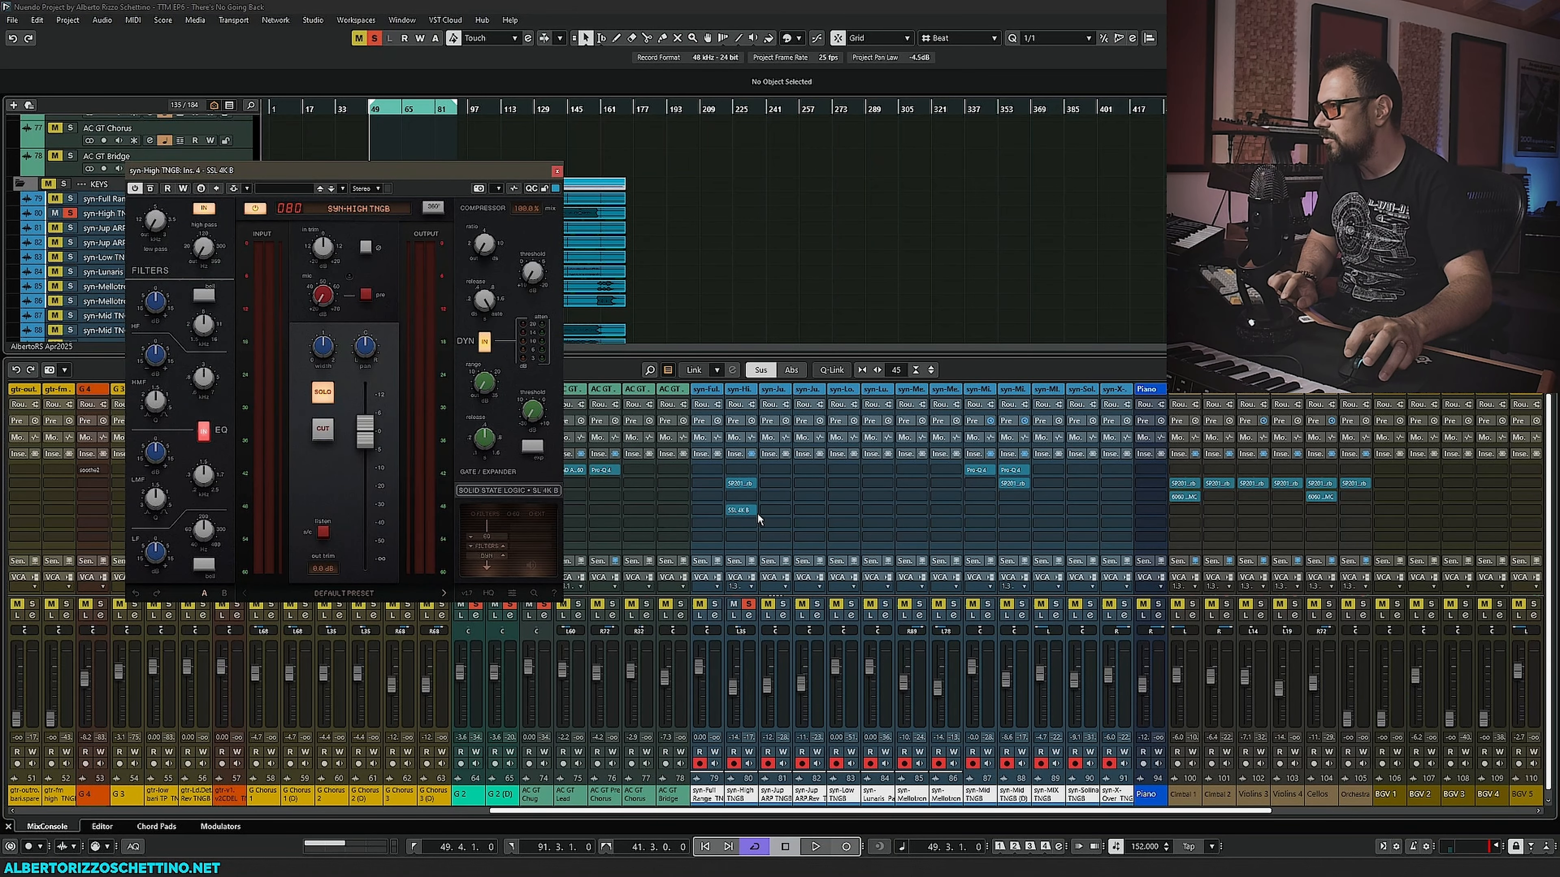
{"action": "key", "text": "alt+shift"}
{"action": "left_click", "coordinate": [786, 509], "text": "alt+shift"}
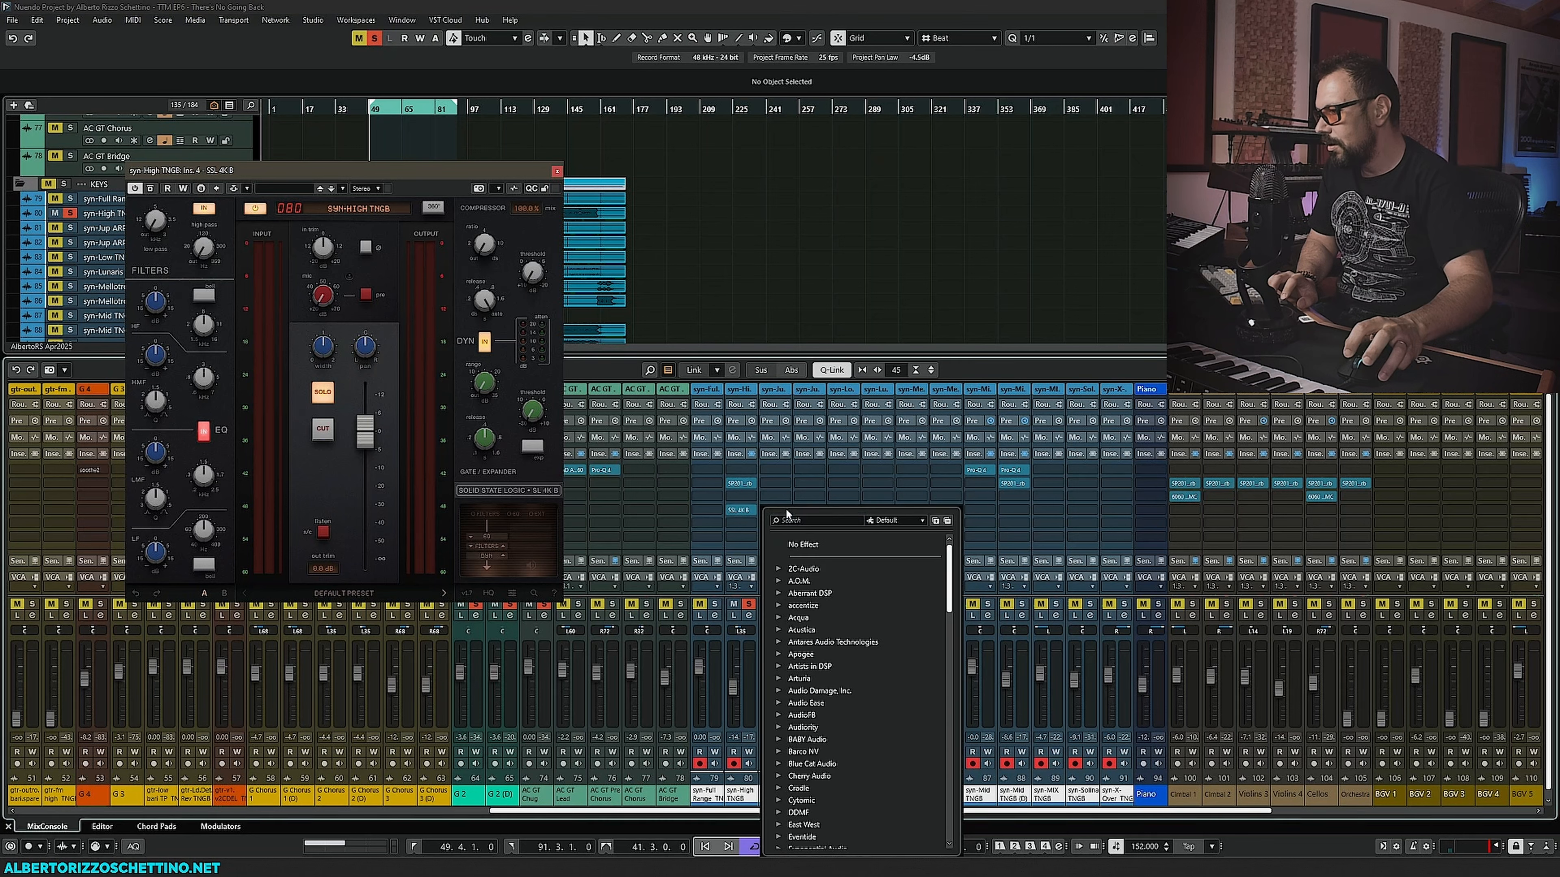
{"action": "type", "text": "44"}
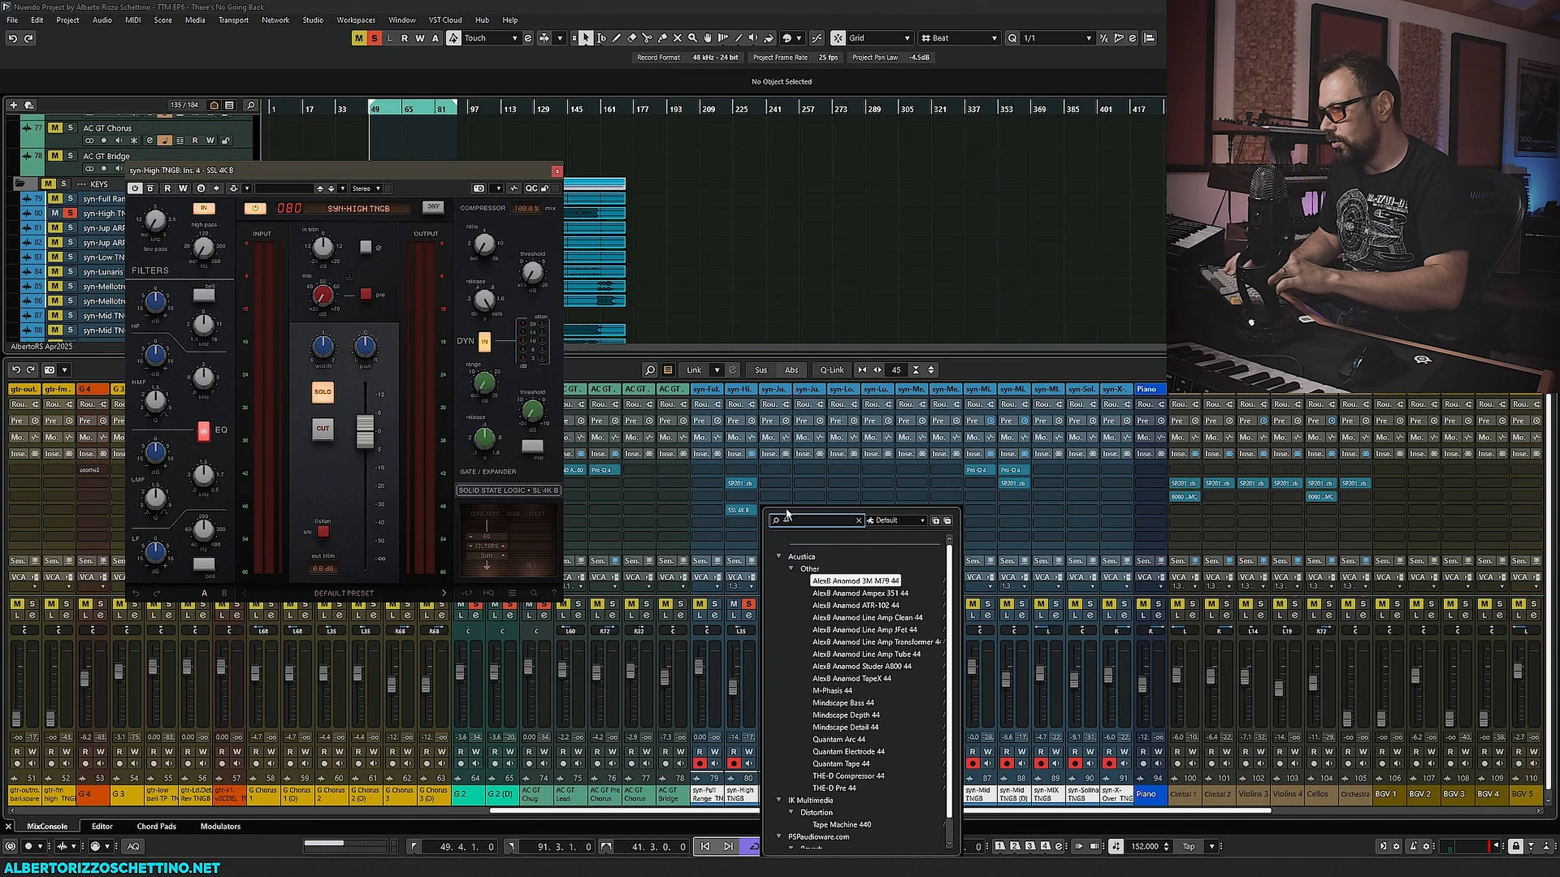
{"action": "key", "text": "BackSpace"}
{"action": "type", "text": "k e"}
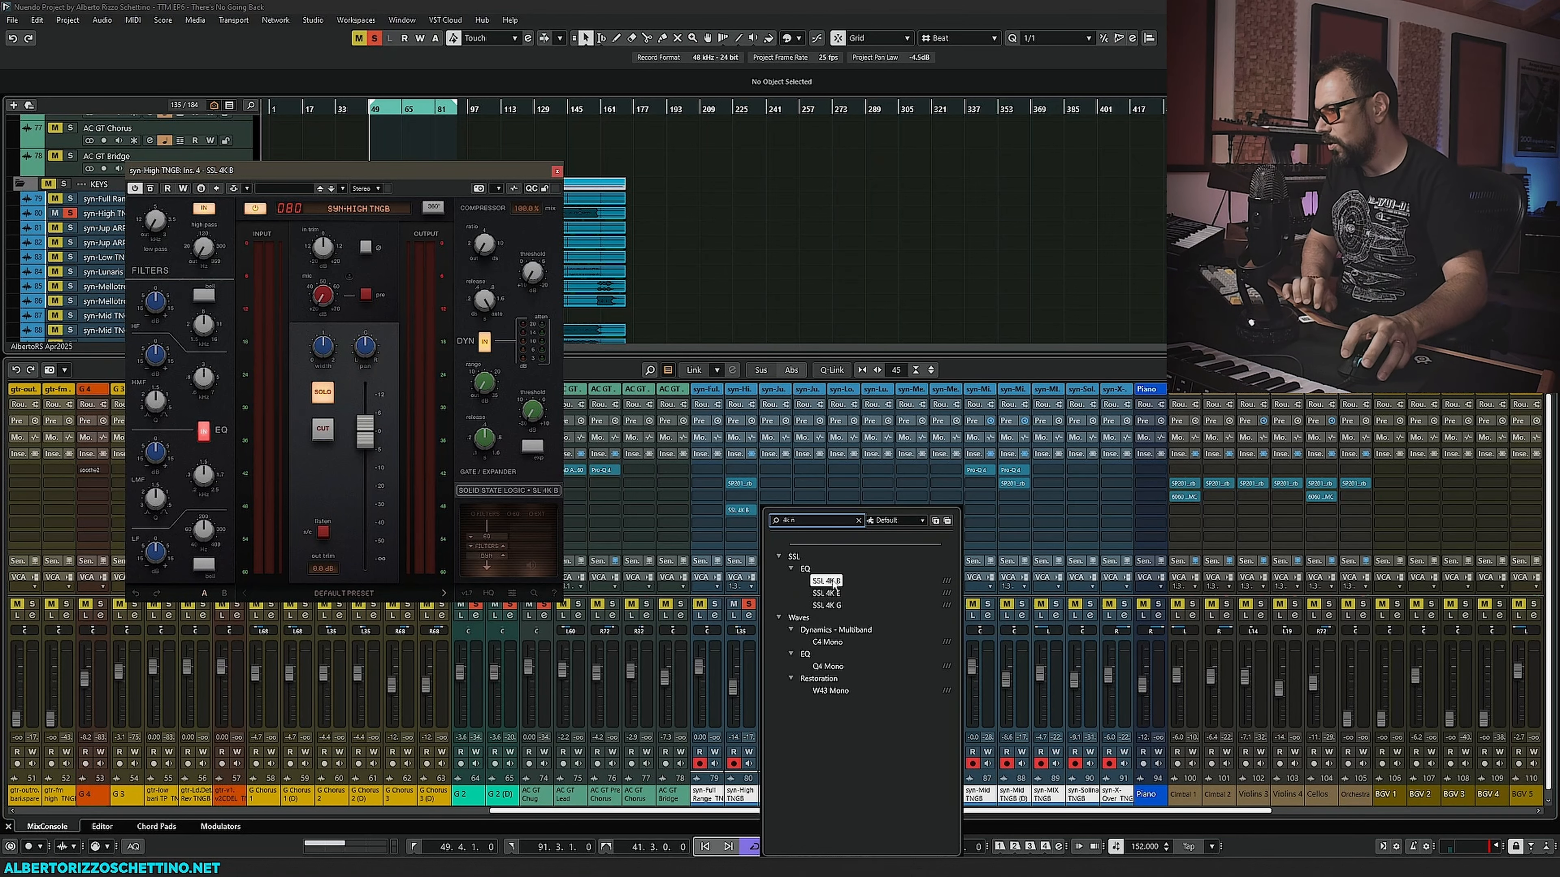
{"action": "left_click", "coordinate": [833, 580]}
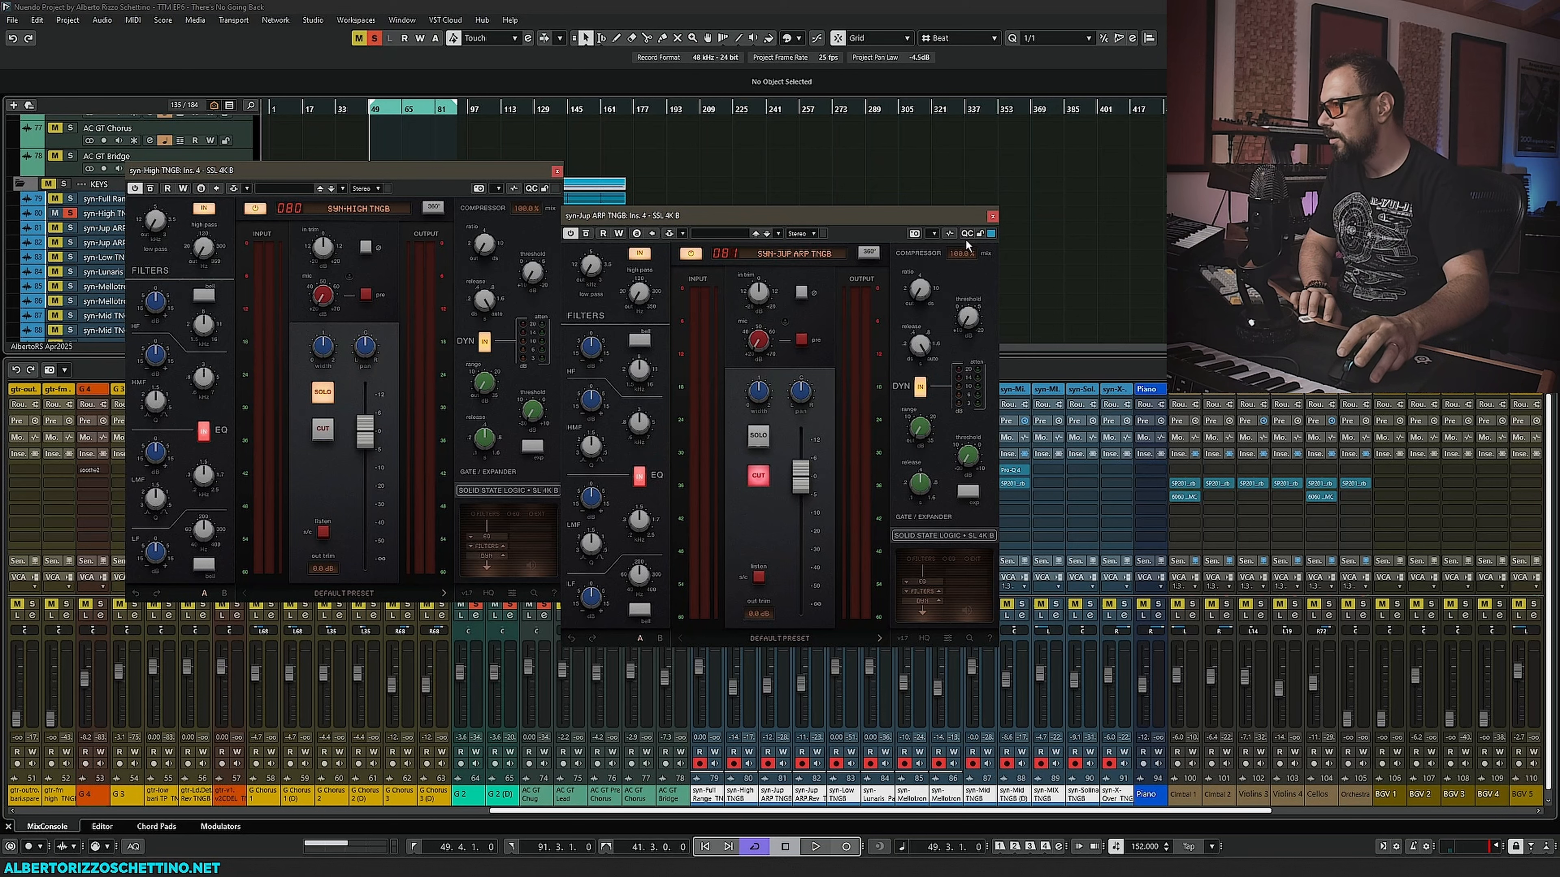
{"action": "left_click", "coordinate": [992, 216]}
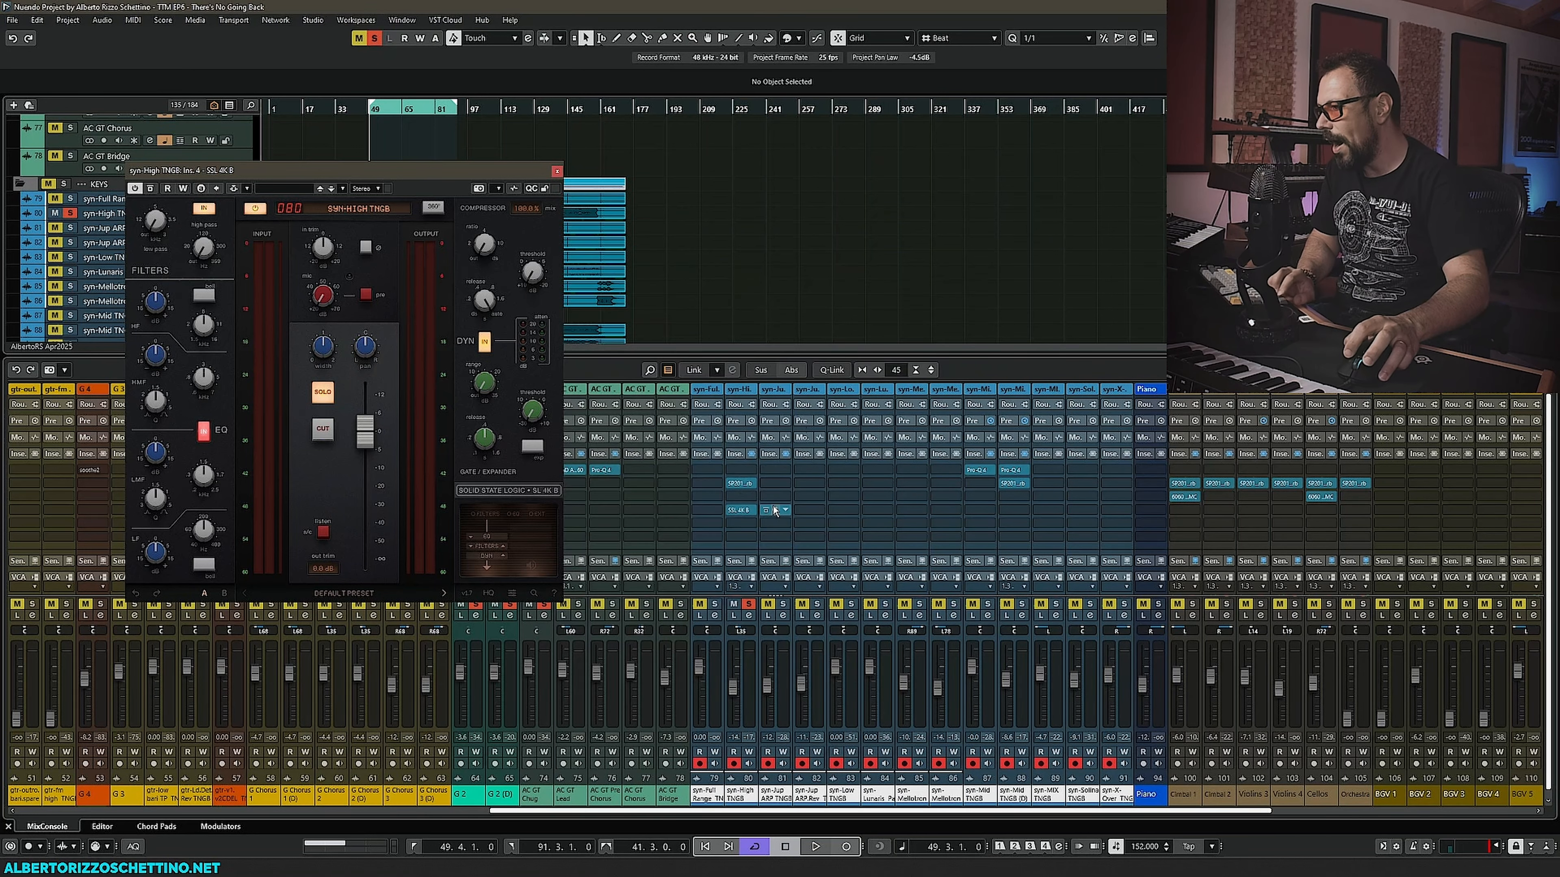
{"action": "left_click_drag", "start_coordinate": [774, 510], "coordinate": [1097, 513]}
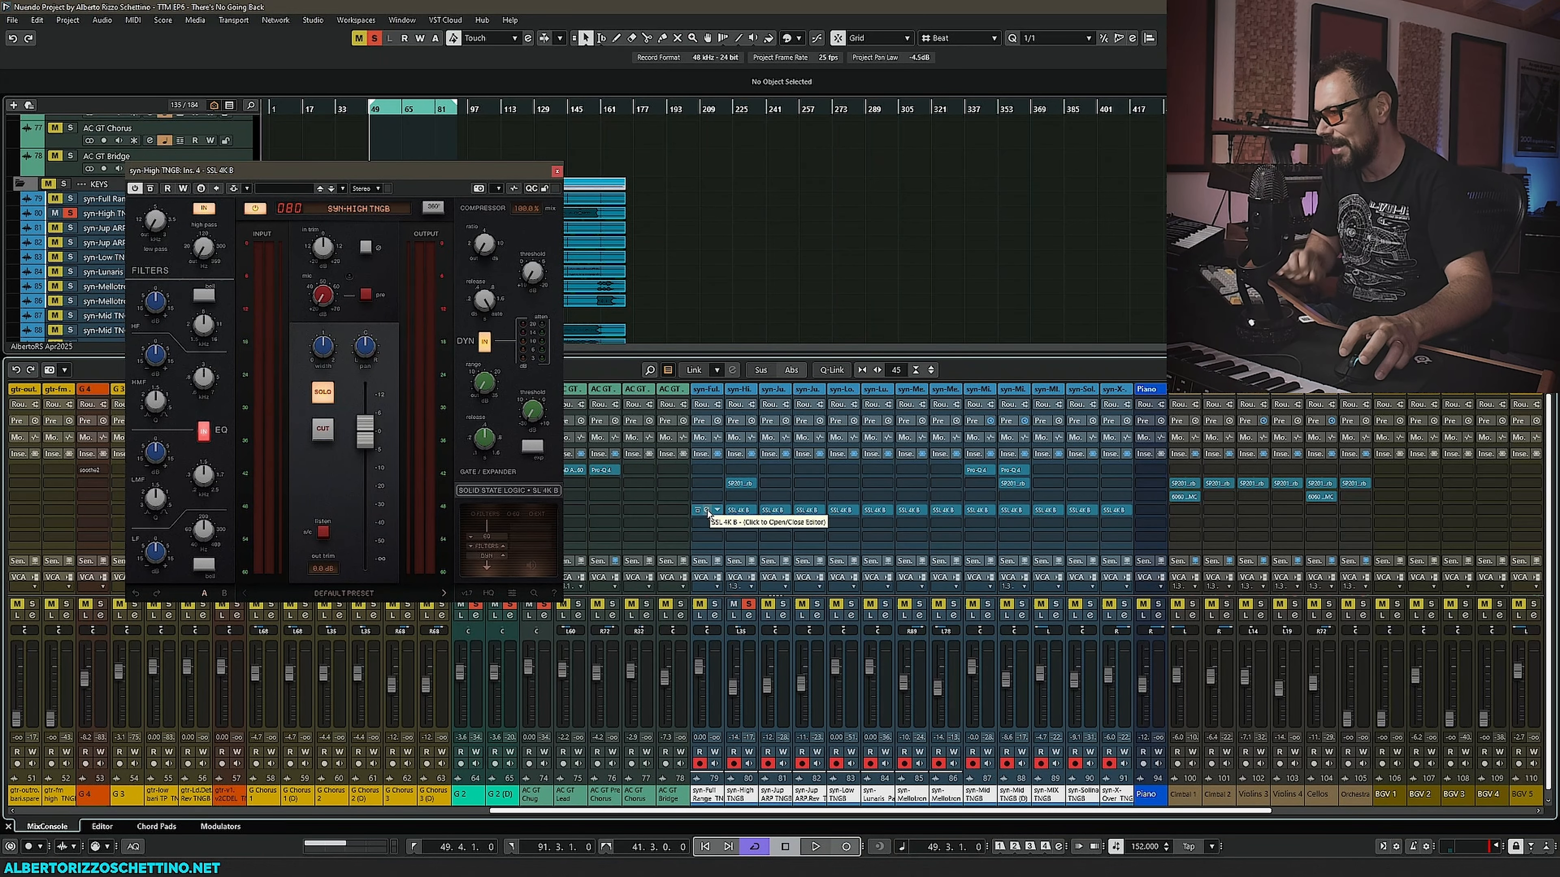
- Open the syn-Full Range TNGB channel's SSL 4K B and listen during playback, then close it
{"action": "left_click", "coordinate": [706, 511]}
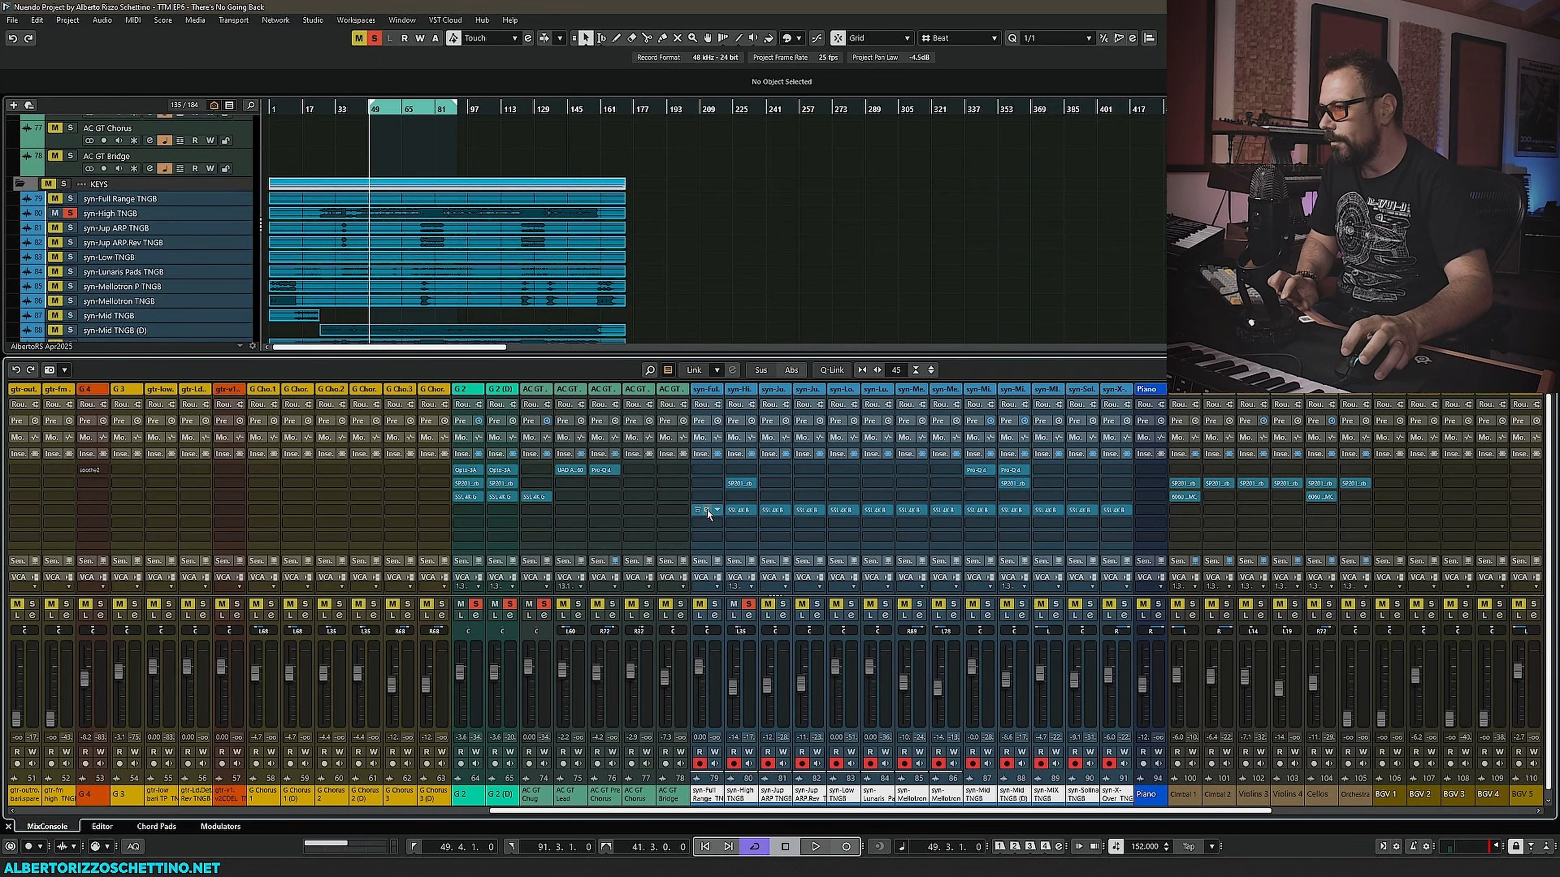
{"action": "left_click", "coordinate": [707, 510]}
{"action": "left_click_drag", "start_coordinate": [724, 216], "coordinate": [319, 248]}
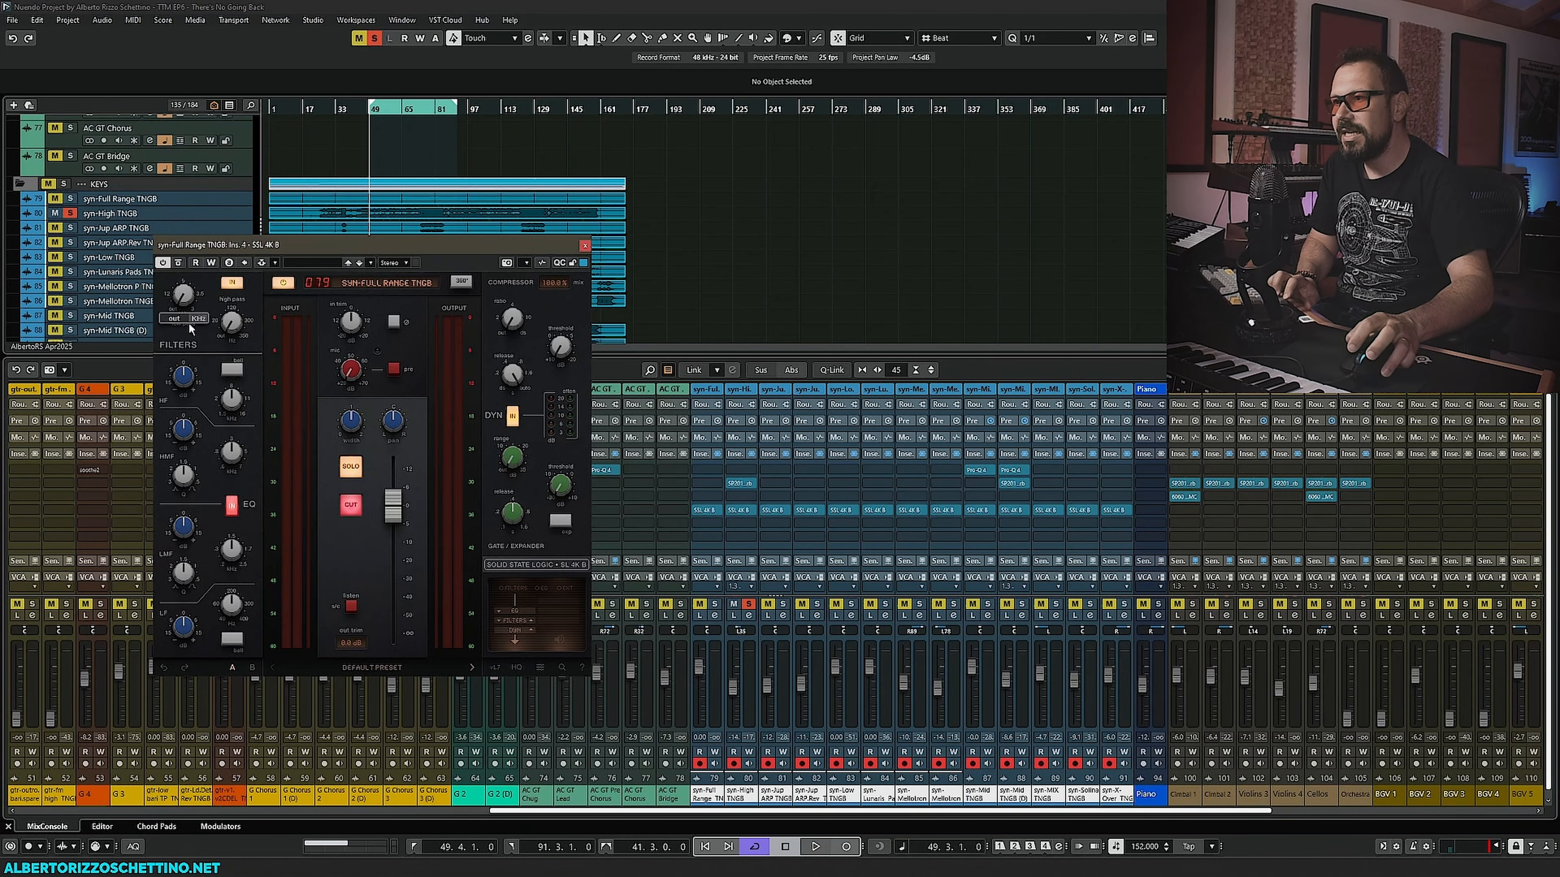
{"action": "left_click_drag", "start_coordinate": [235, 249], "coordinate": [267, 246]}
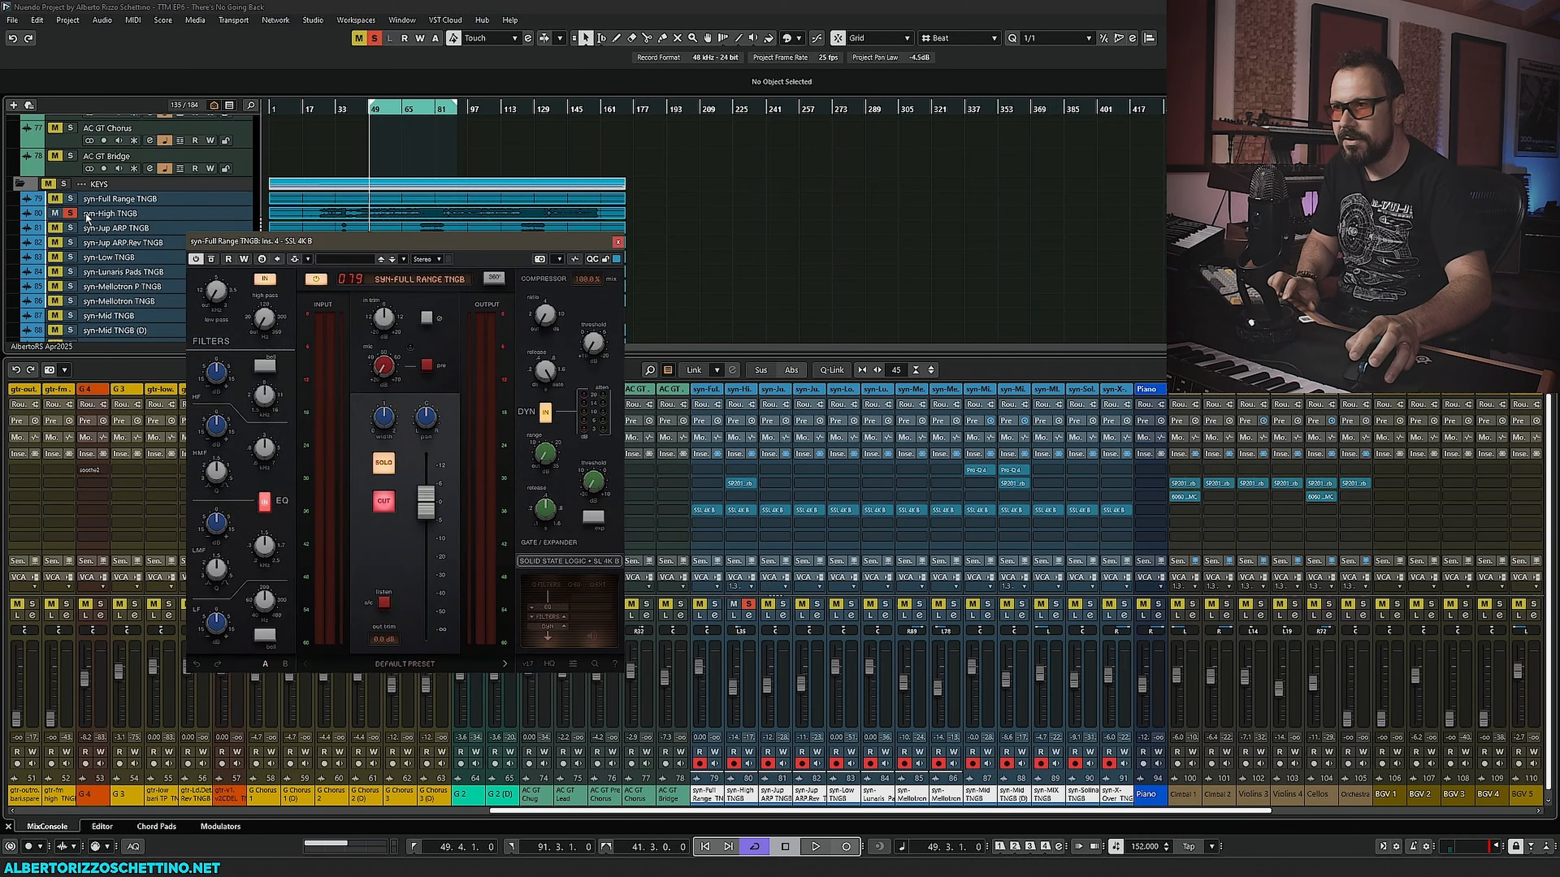
{"action": "key", "text": "space"}
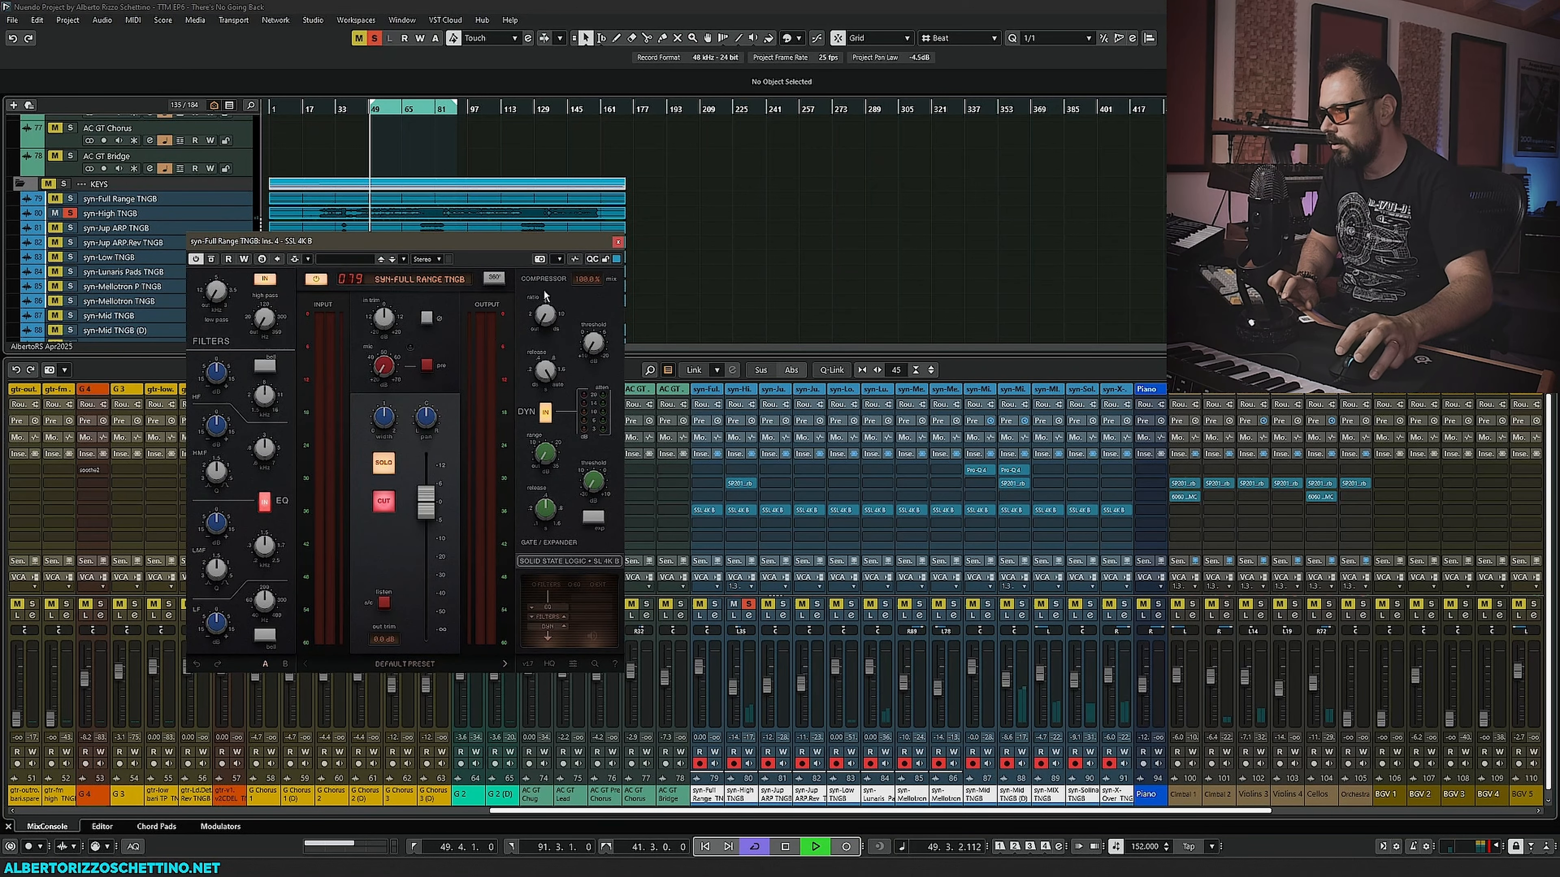
{"action": "left_click", "coordinate": [617, 242]}
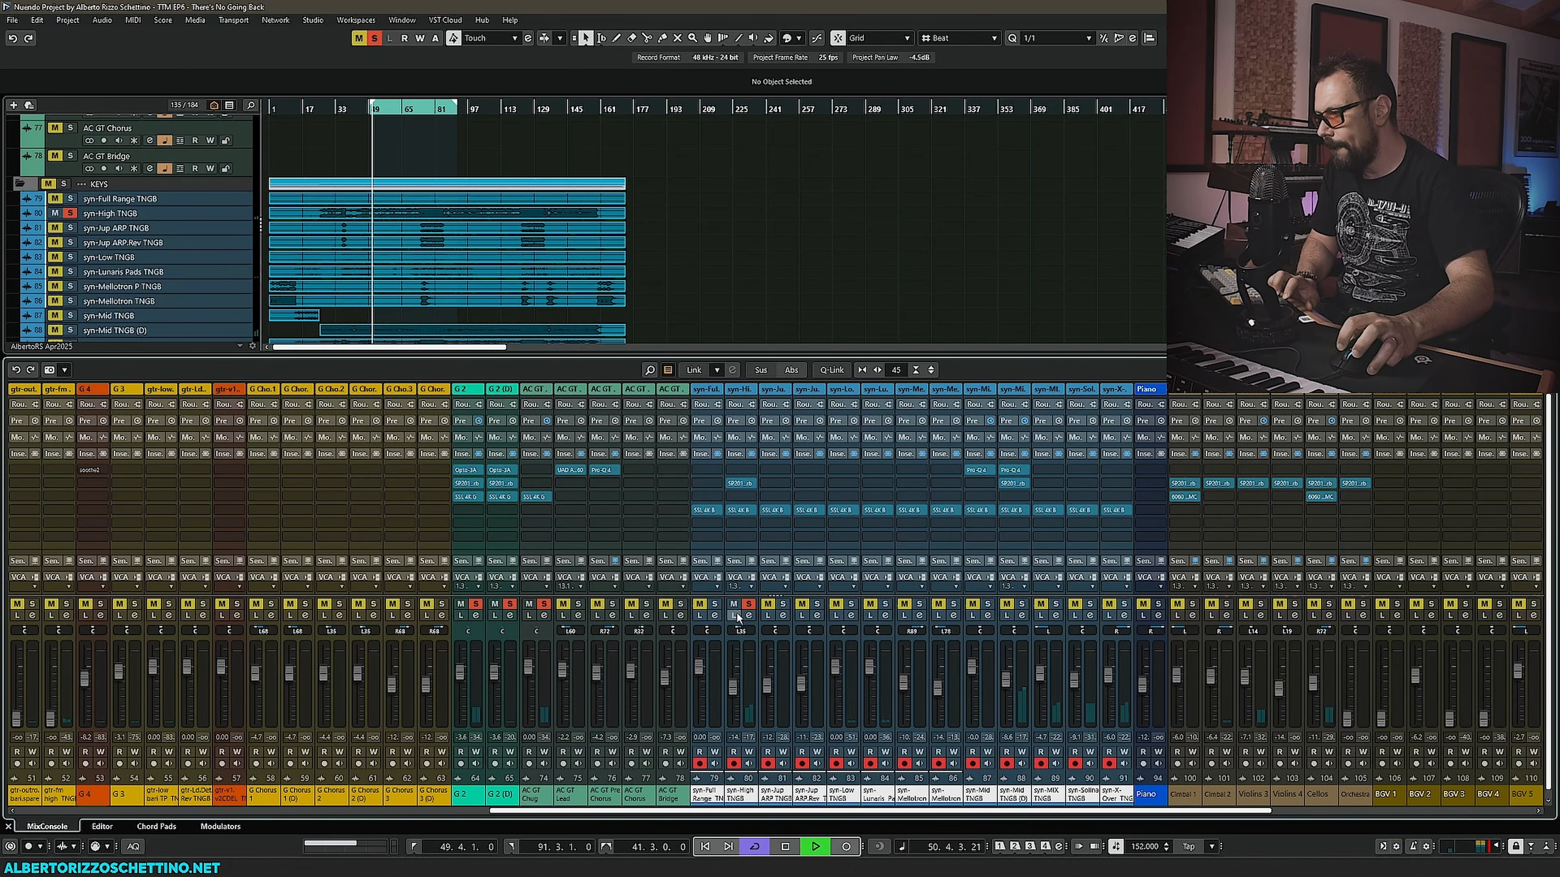
- Raise the syn-High TNGB channel's fader slightly
{"action": "left_click_drag", "start_coordinate": [734, 685], "coordinate": [737, 667]}
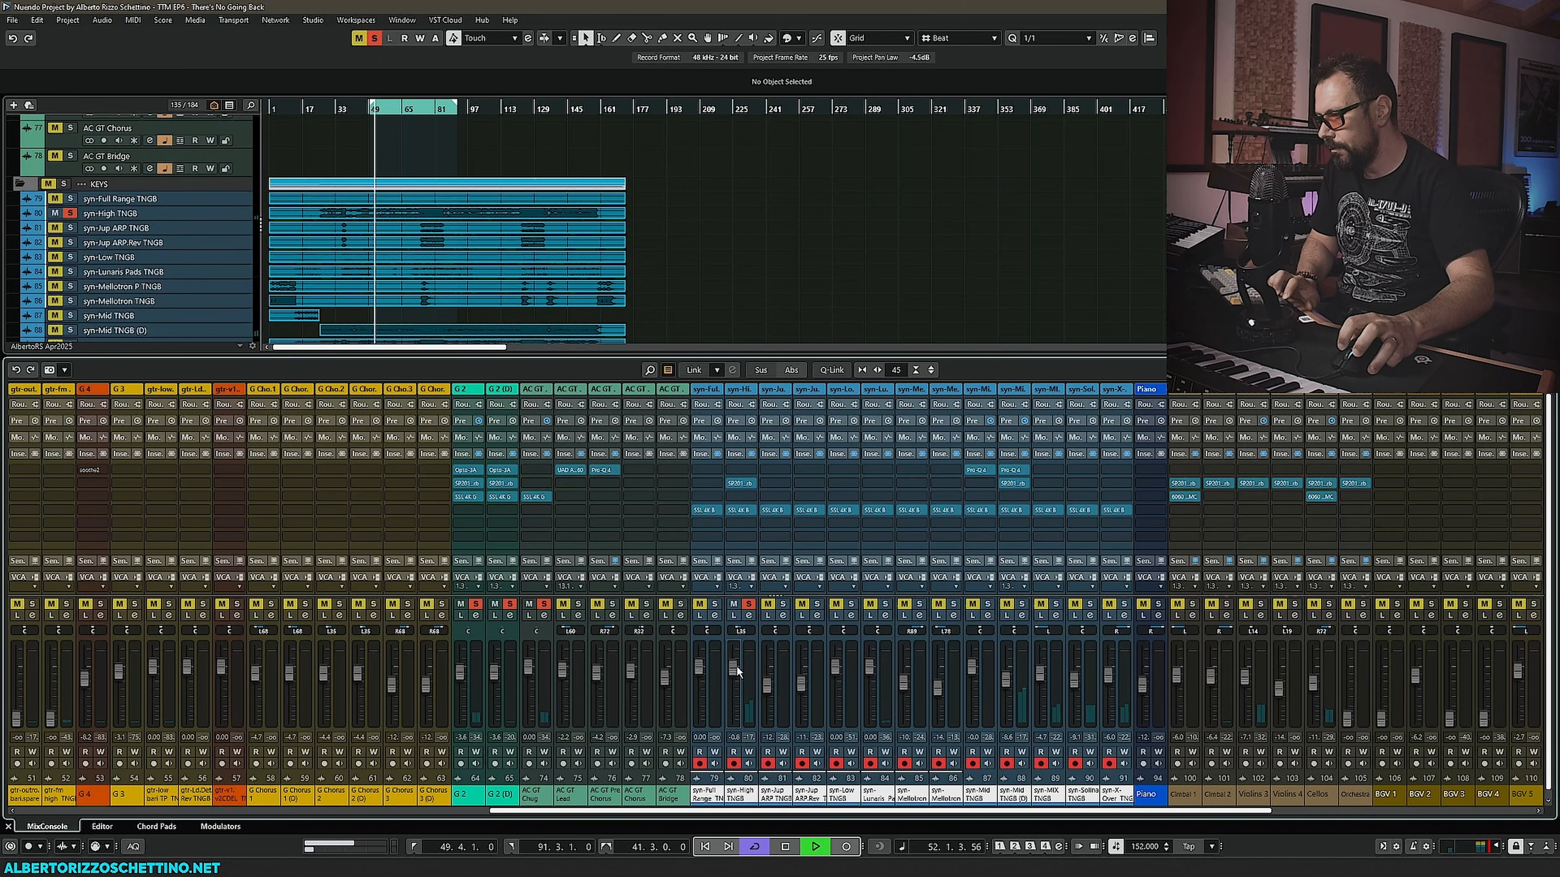
{"action": "left_click", "coordinate": [734, 668], "text": "ctrl"}
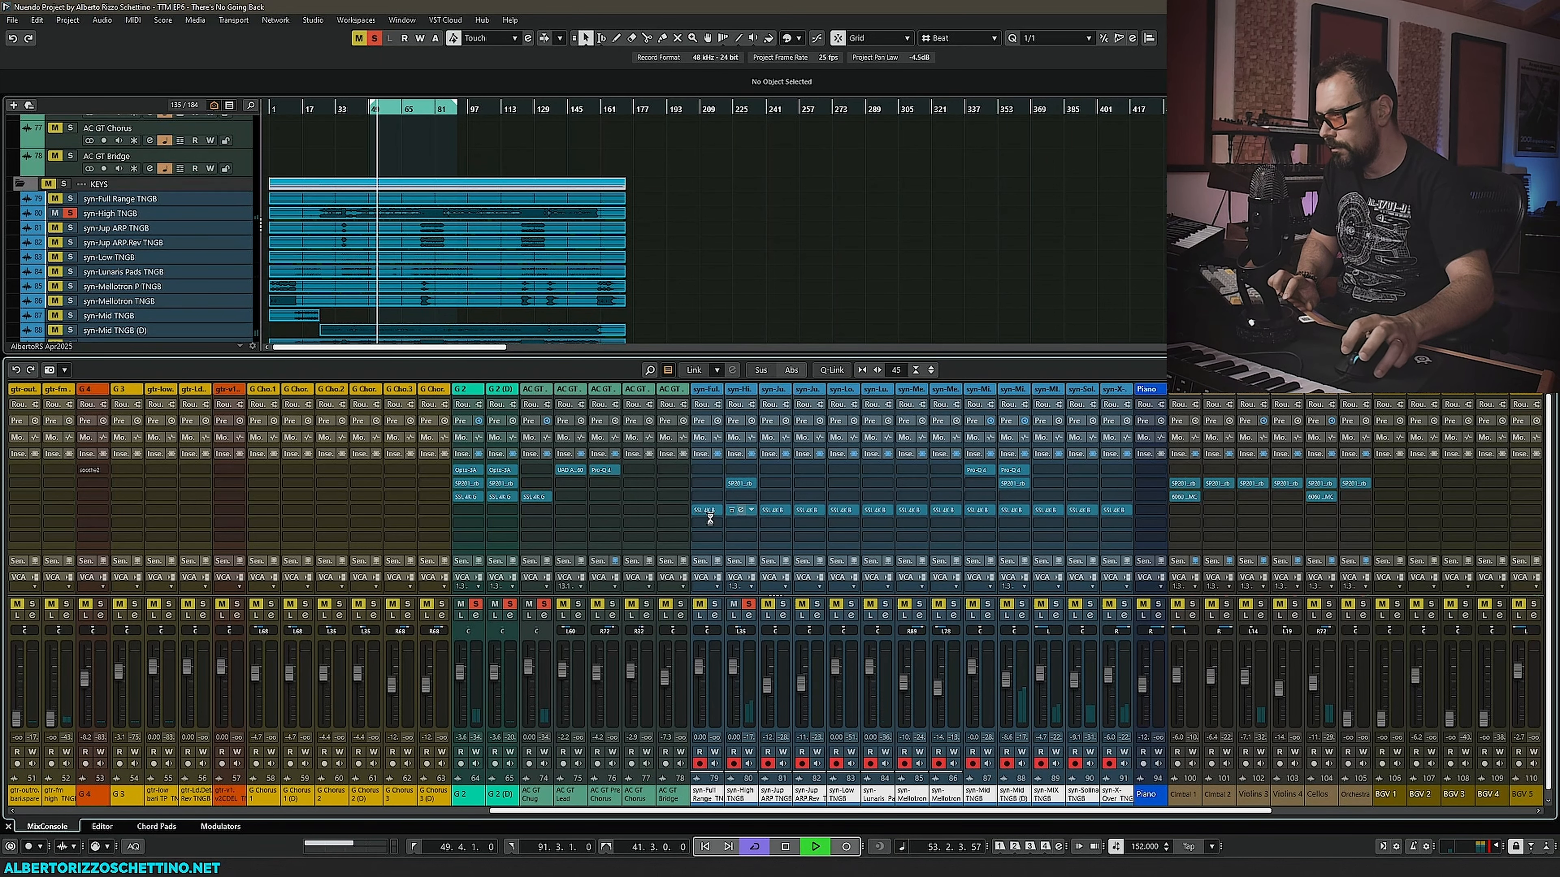
- Open the syn-High TNGB channel's SSL 4K B and raise its input trim to about 15.3 dB
{"action": "left_click", "coordinate": [740, 511]}
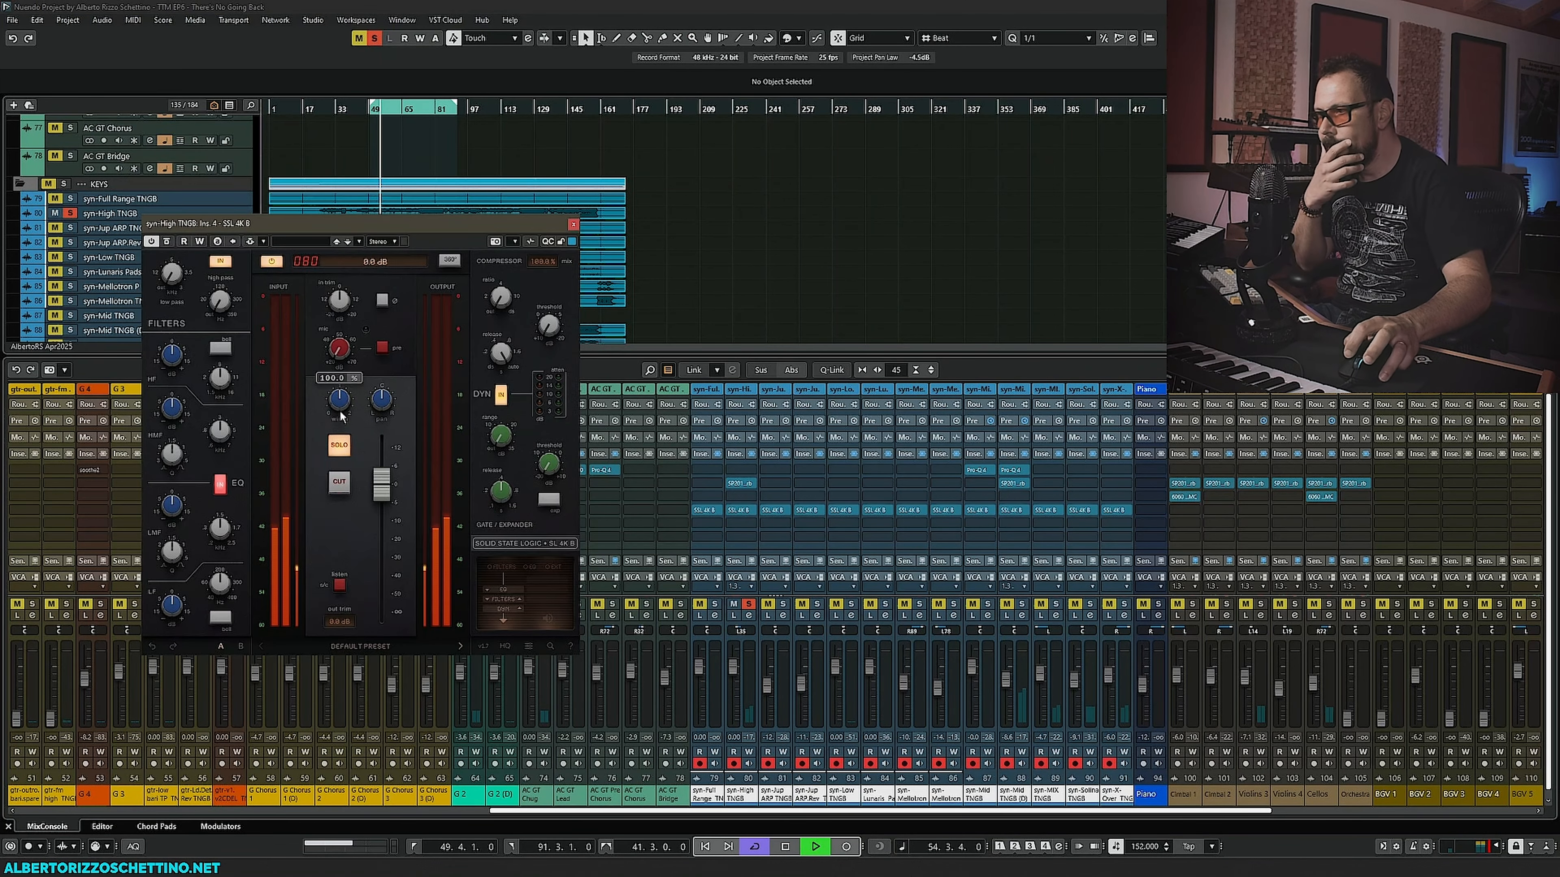
{"action": "mouse_move", "coordinate": [340, 307]}
{"action": "left_click_drag", "start_coordinate": [340, 307], "coordinate": [344, 264]}
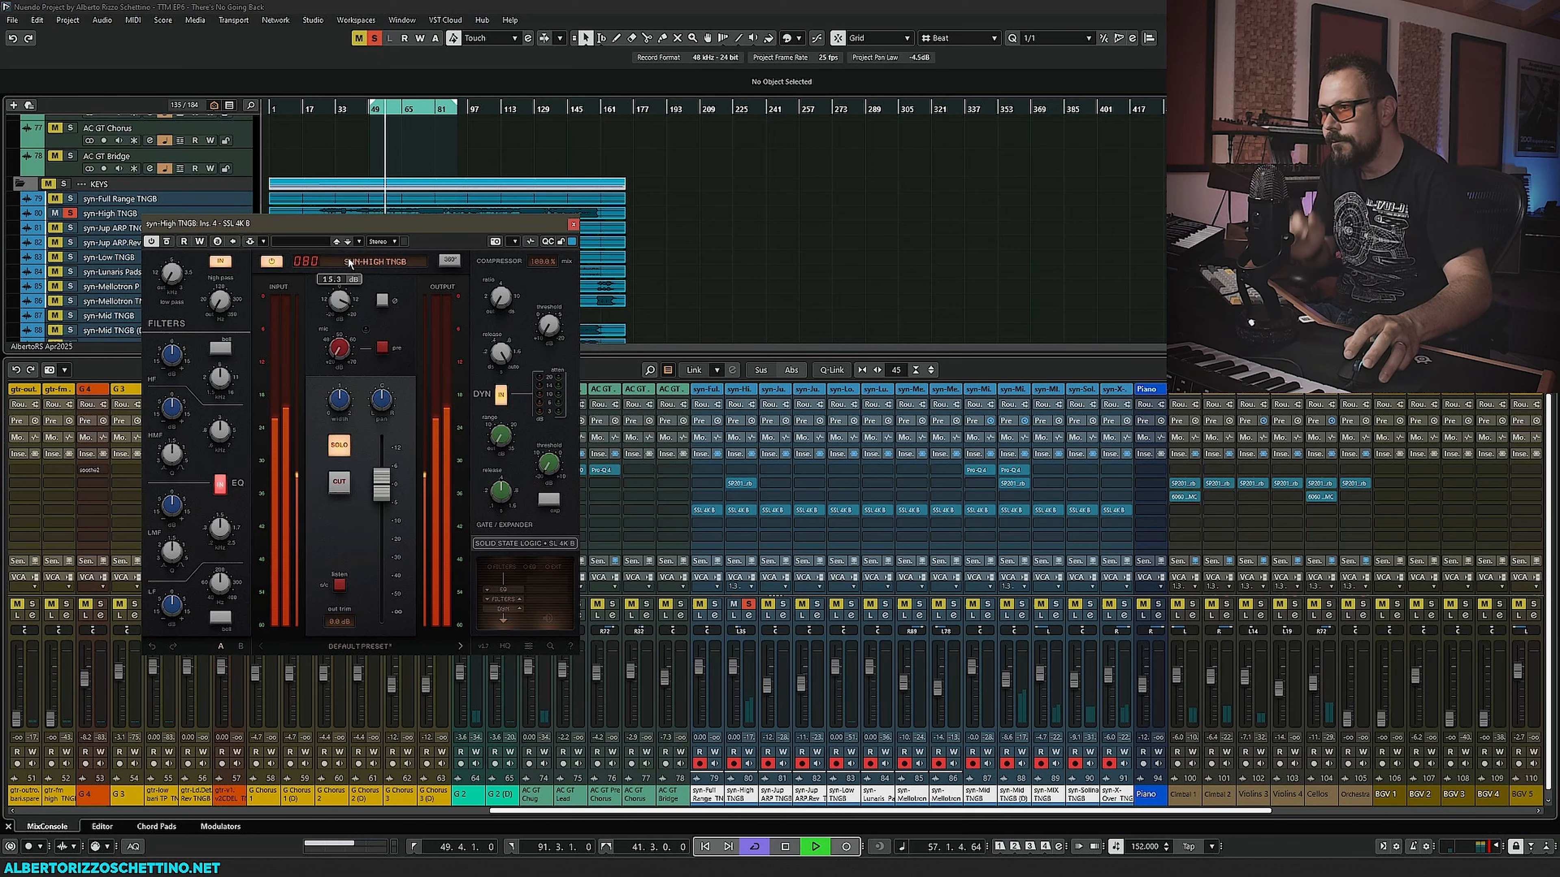
{"action": "key", "text": "space"}
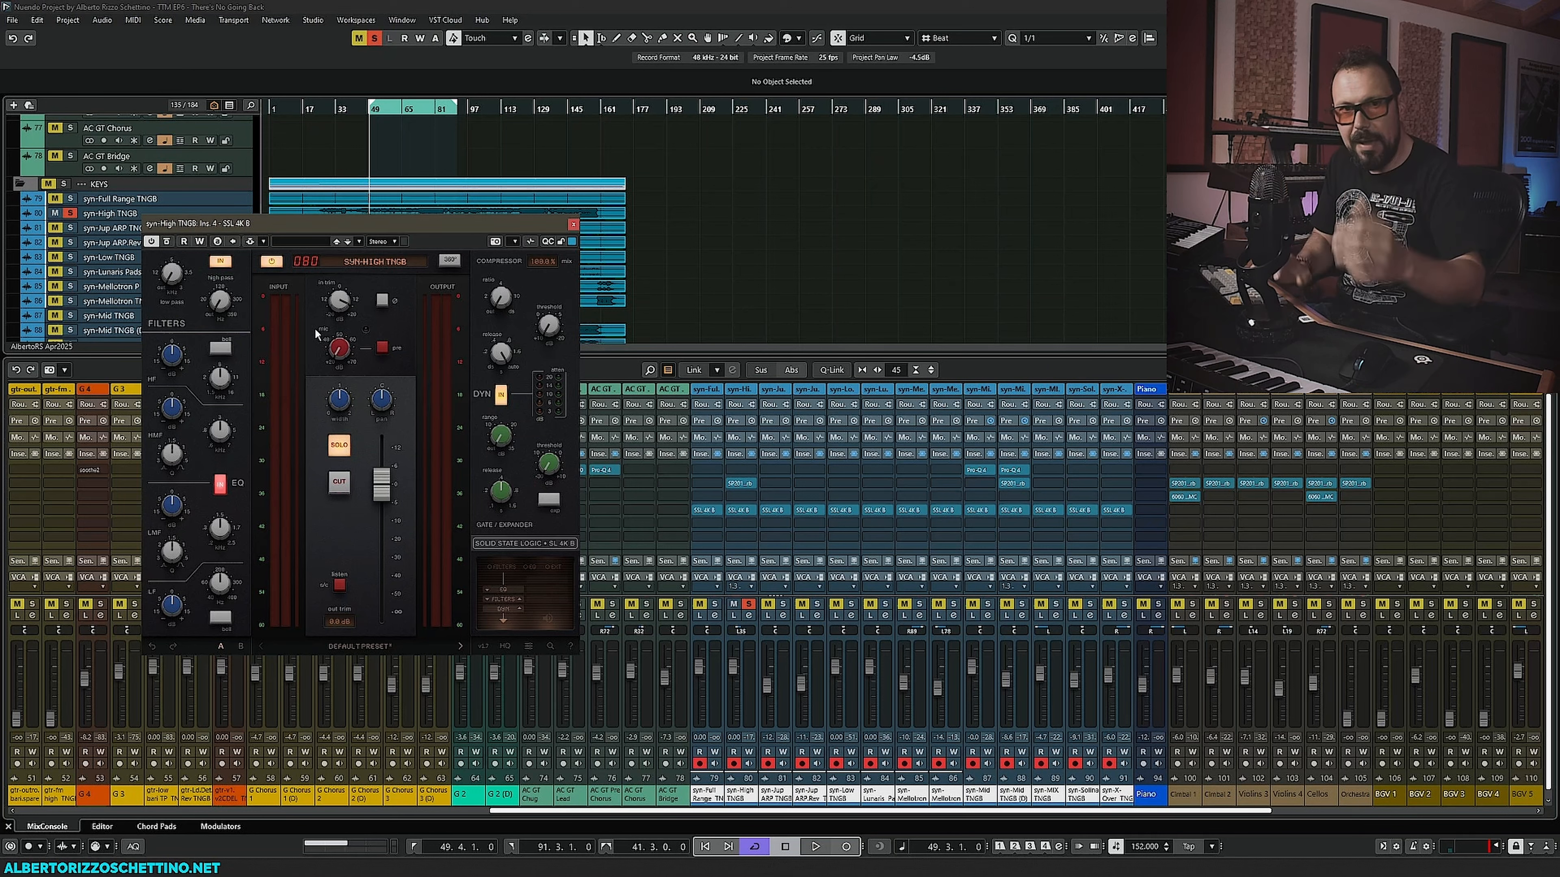
- During playback, set the SSL 4K B high-mid EQ frequency to about 3.8 kHz and nudge the low-mid band
{"action": "mouse_move", "coordinate": [345, 345]}
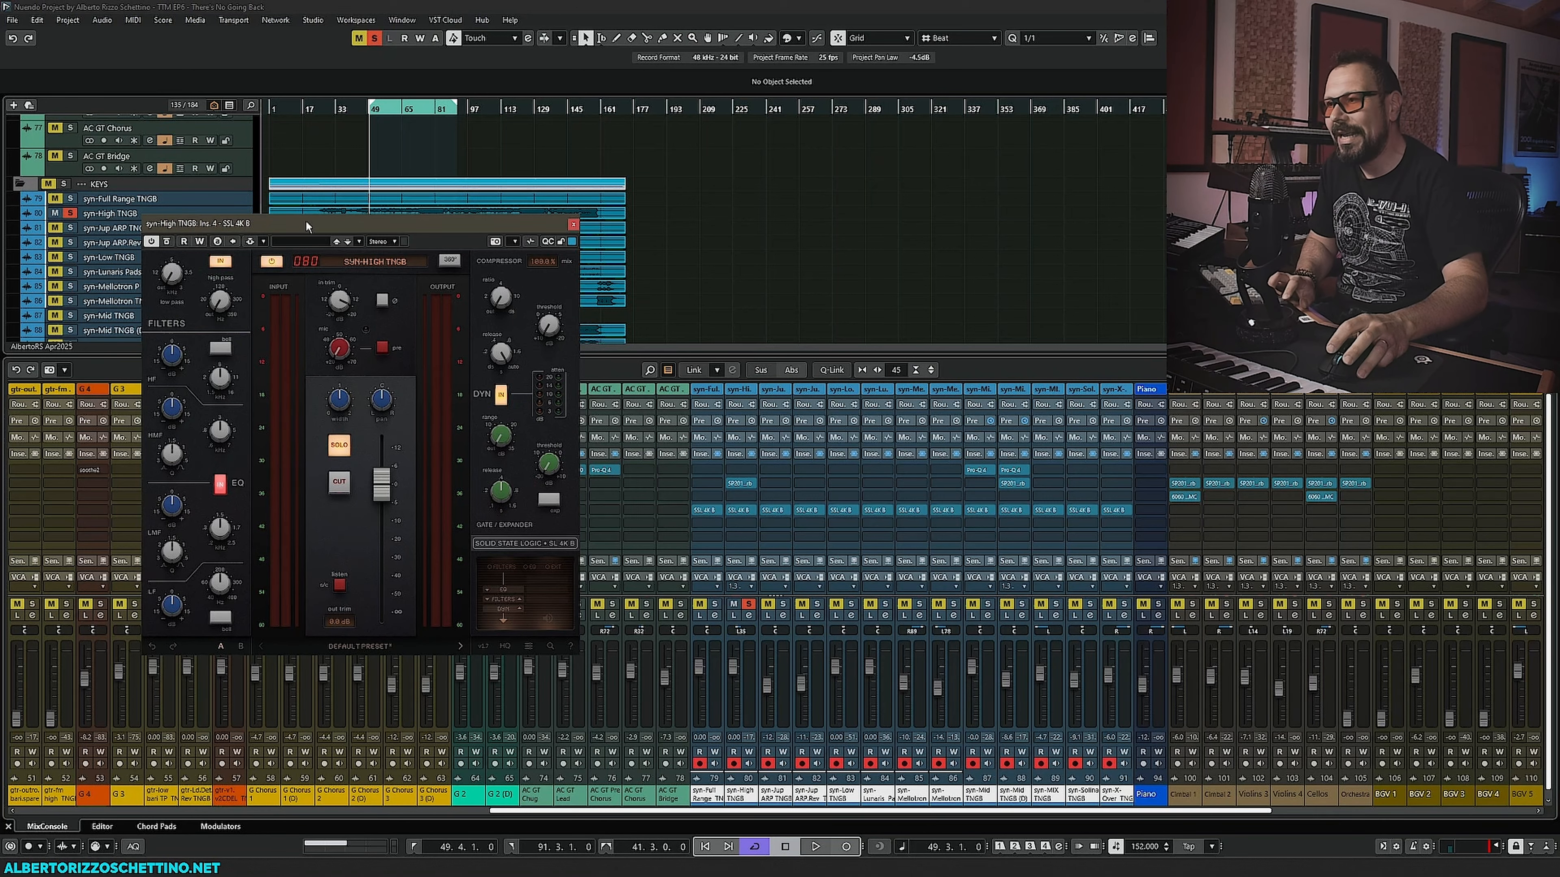
{"action": "left_click_drag", "start_coordinate": [306, 219], "coordinate": [266, 201]}
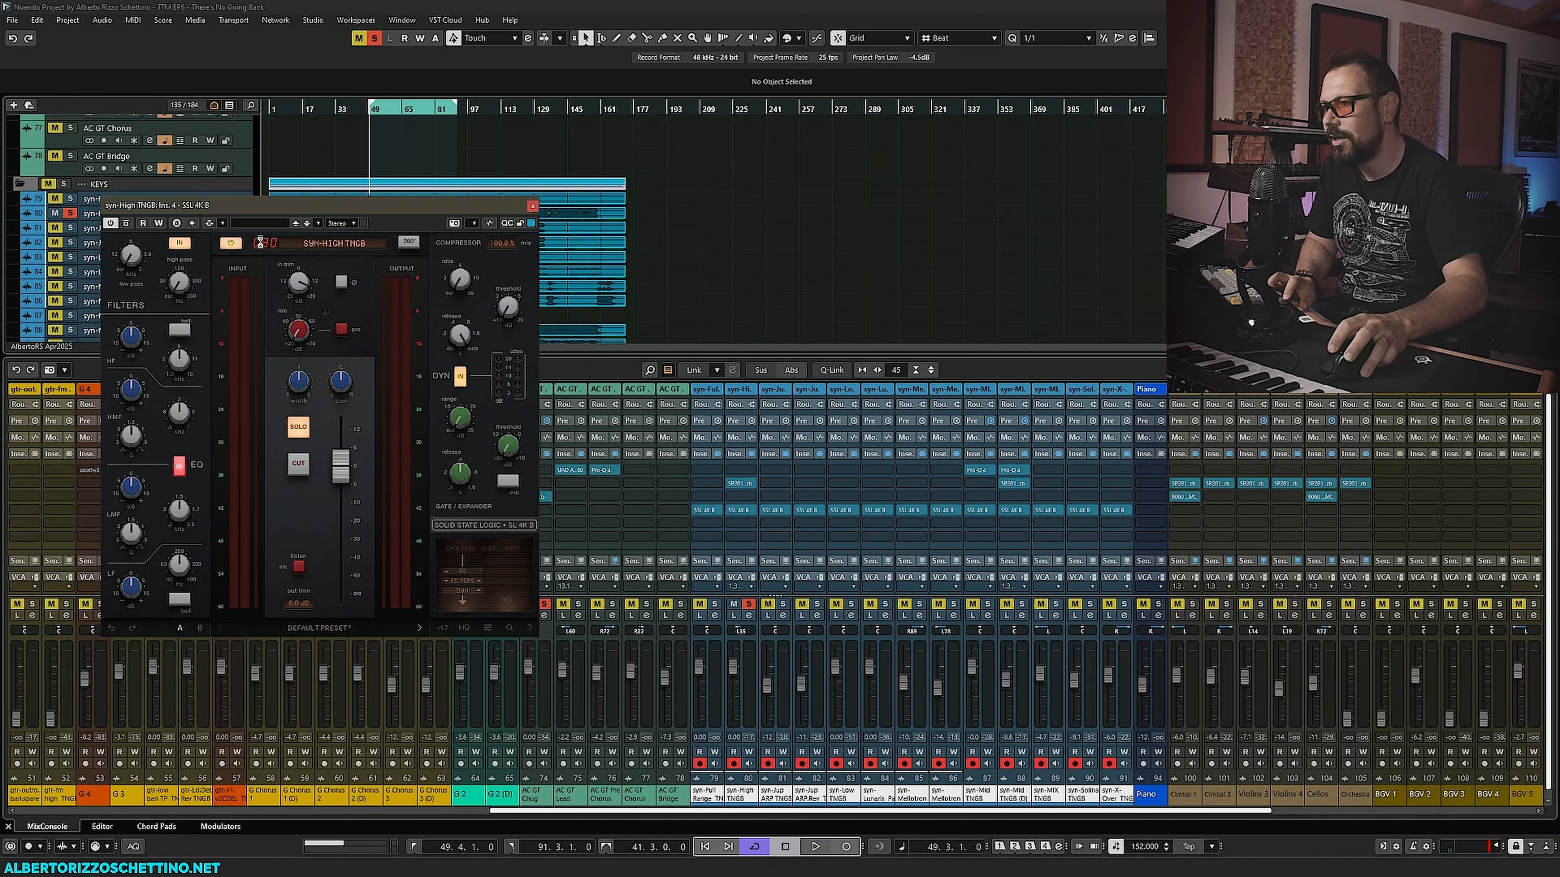
{"action": "left_click_drag", "start_coordinate": [393, 211], "coordinate": [444, 244]}
{"action": "key", "text": "space"}
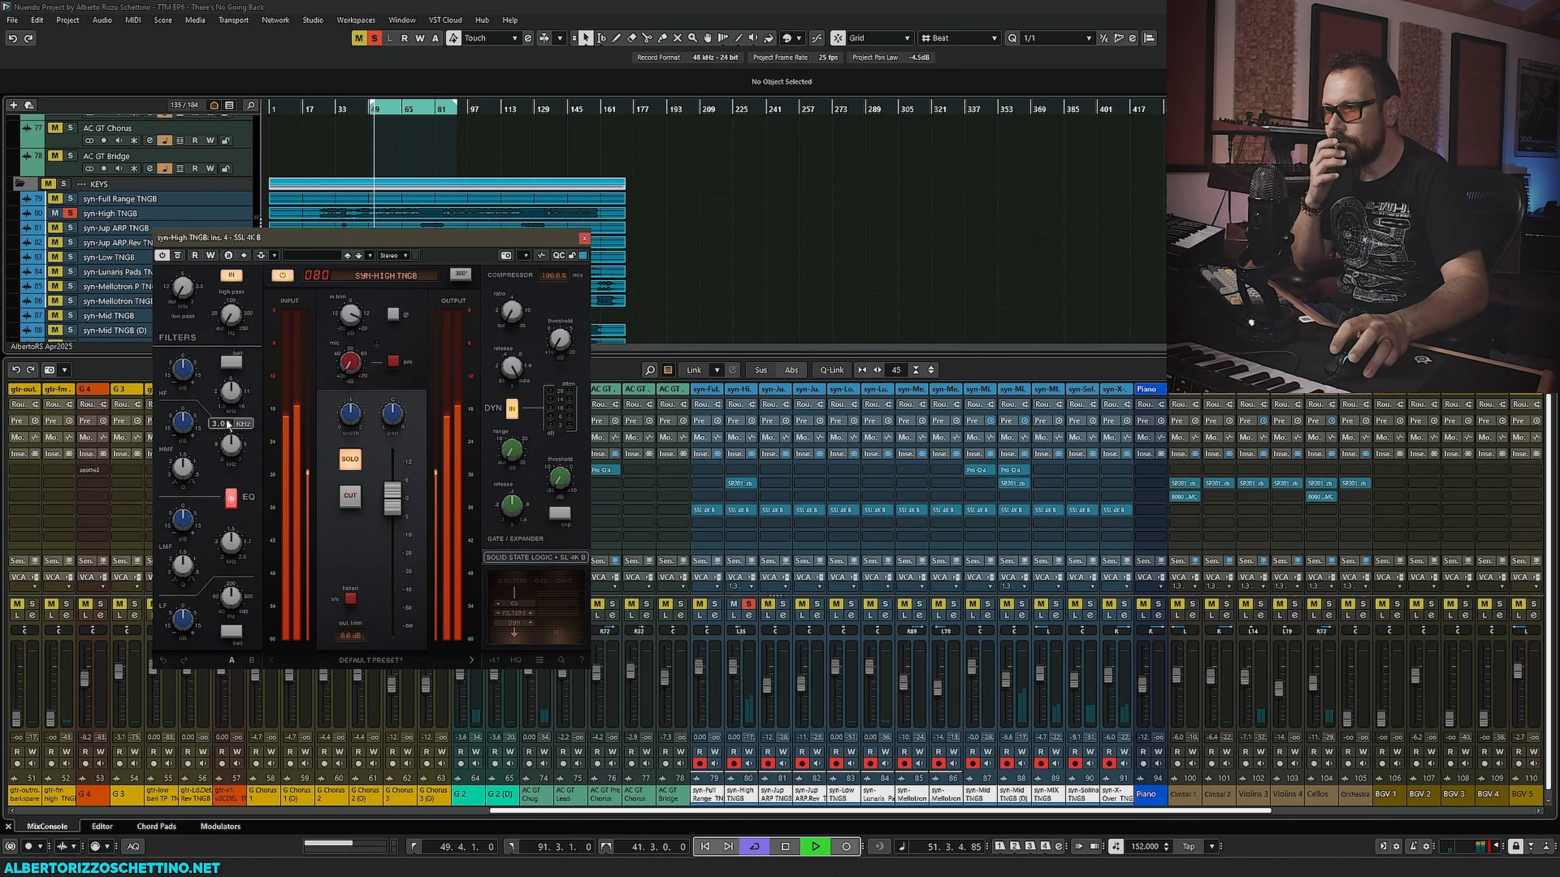
{"action": "left_click_drag", "start_coordinate": [231, 445], "coordinate": [183, 494]}
{"action": "left_click_drag", "start_coordinate": [231, 540], "coordinate": [230, 542]}
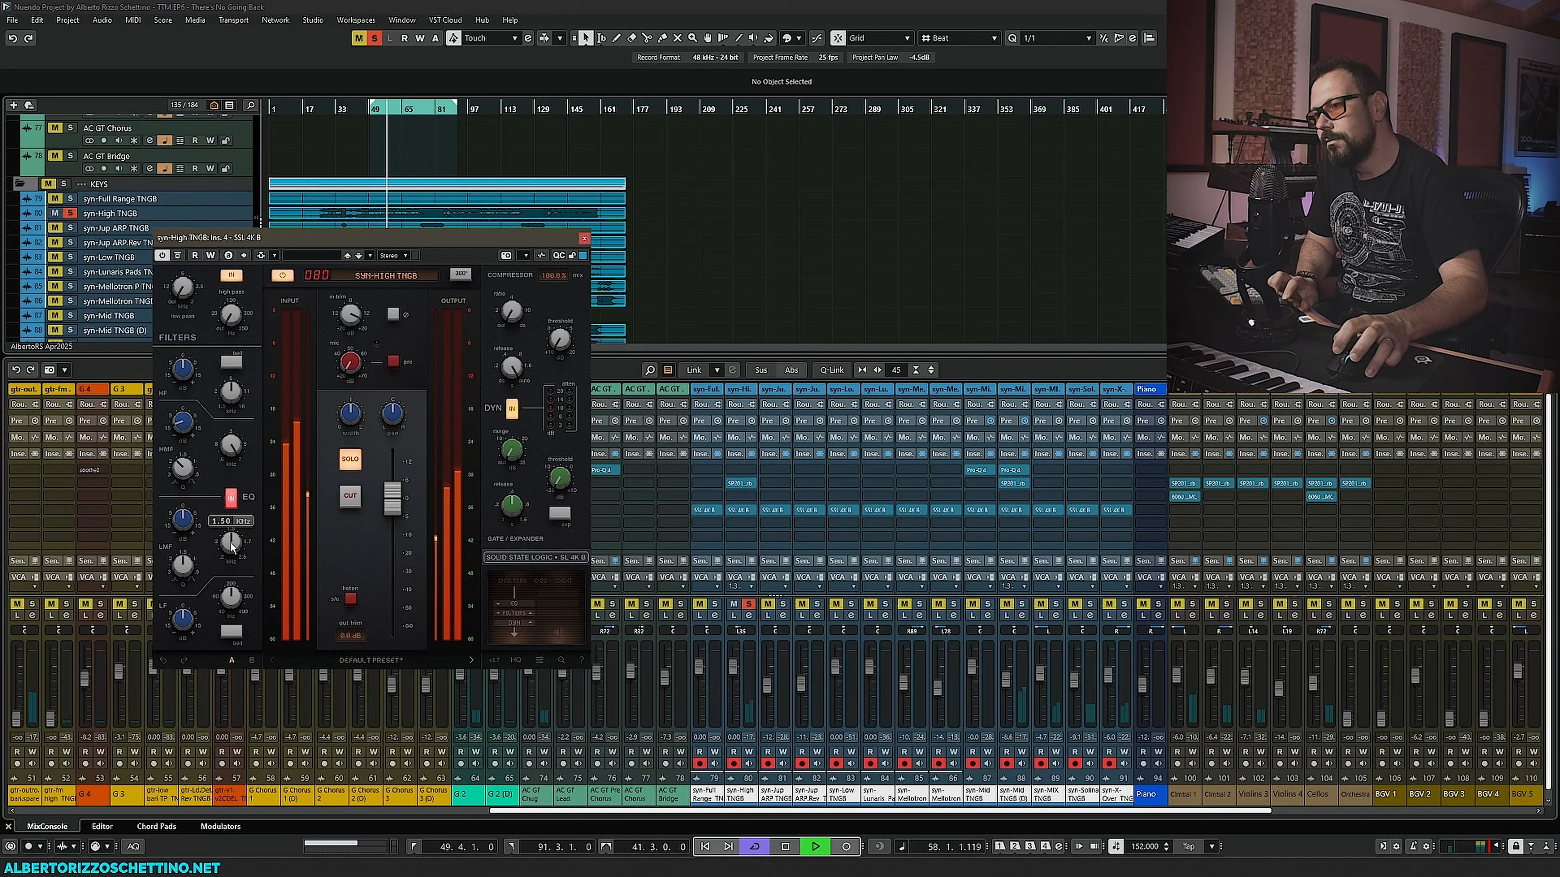
{"action": "mouse_move", "coordinate": [229, 545]}
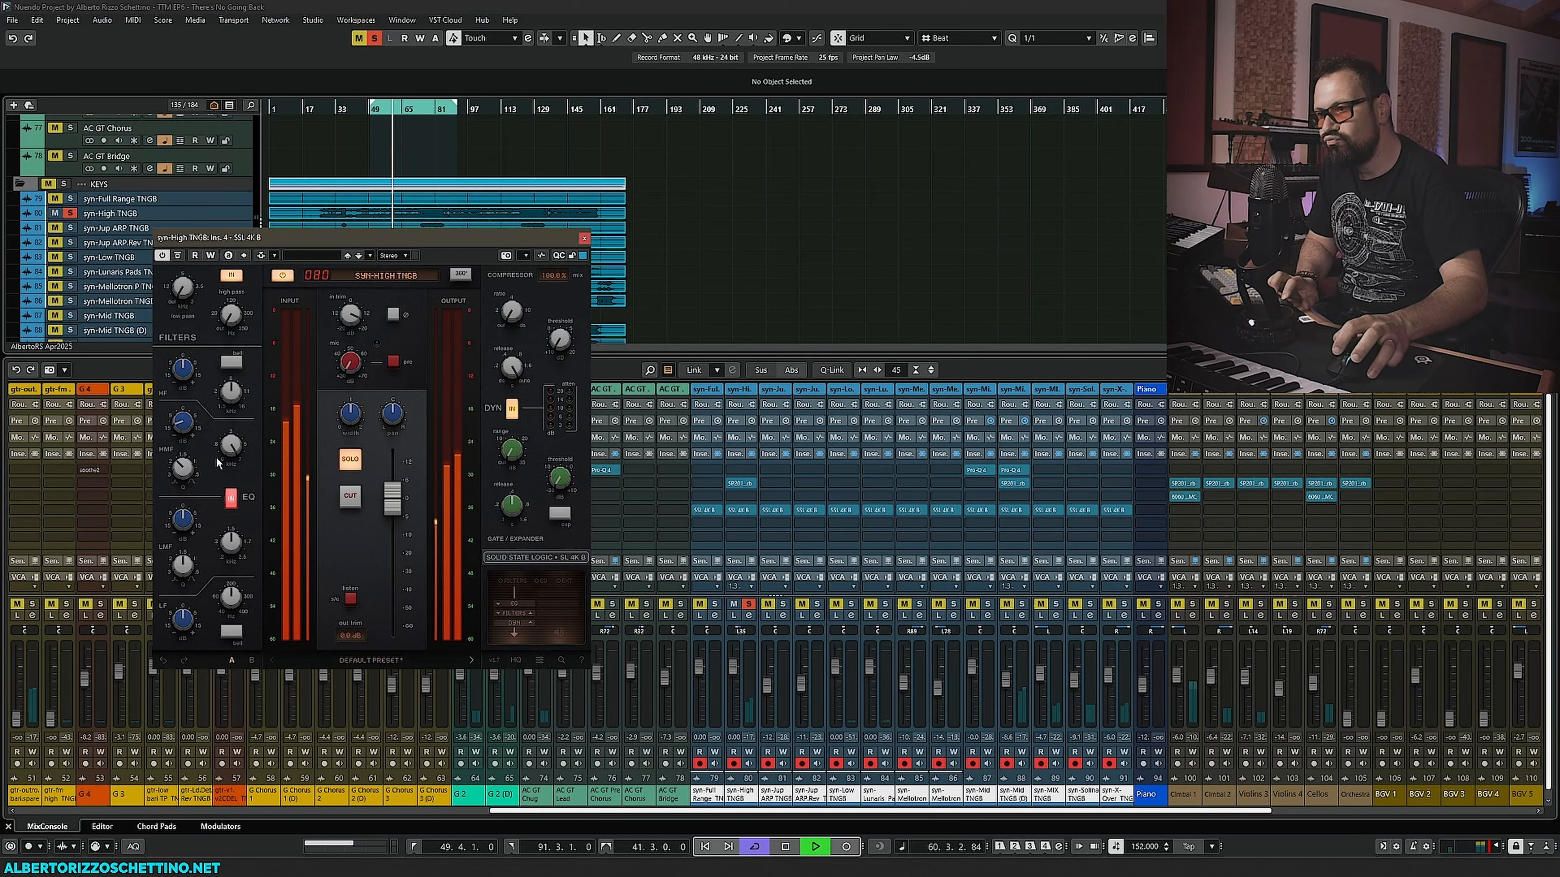
{"action": "key", "text": "space"}
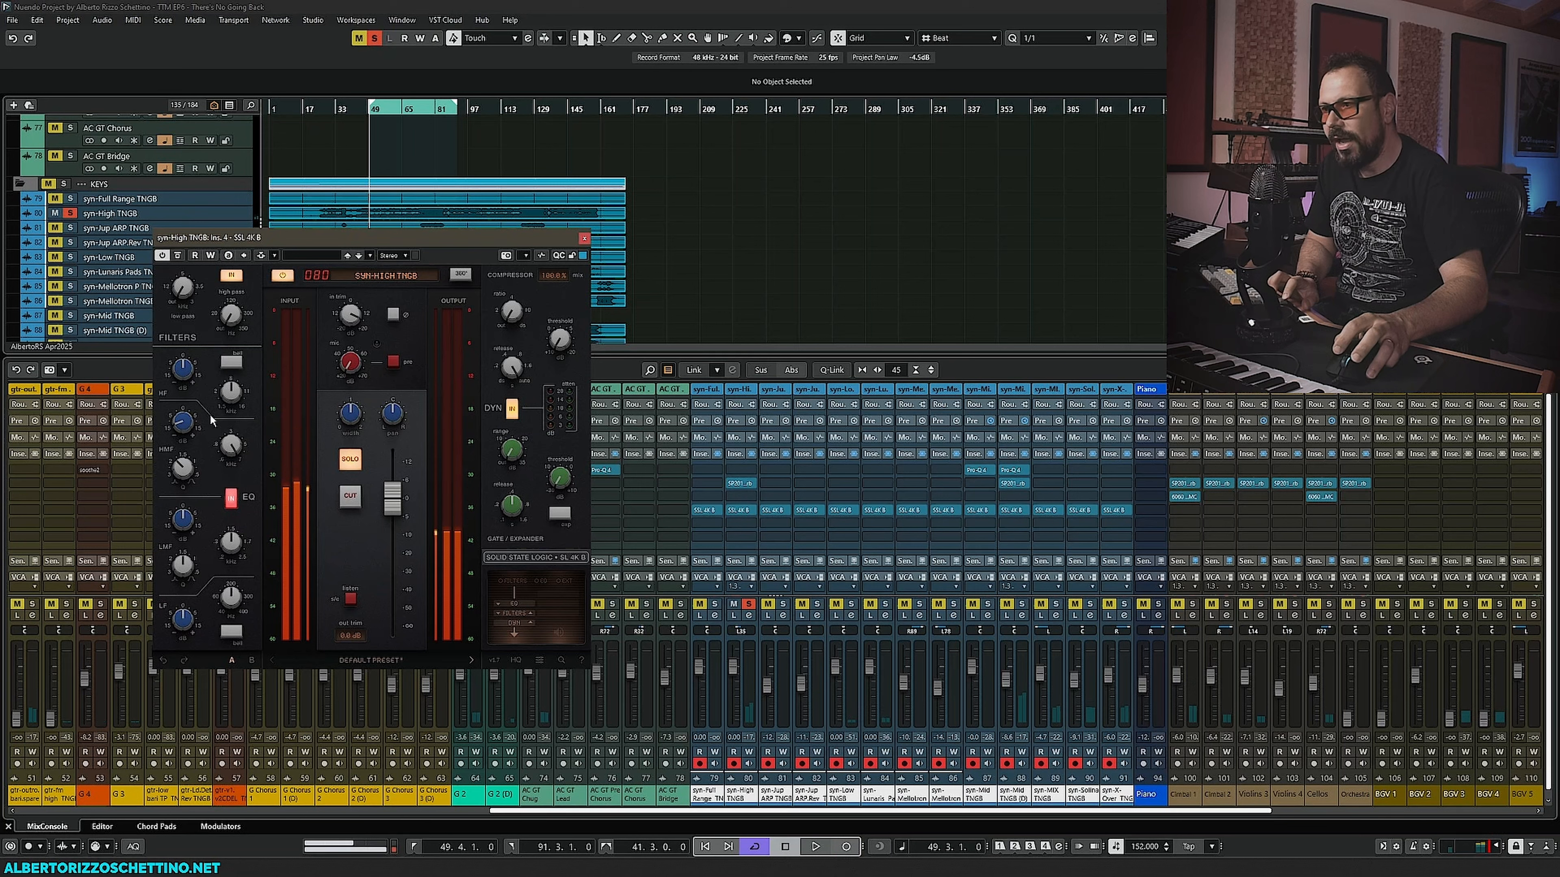
- During playback, lower the low-pass filter to about 4.85 kHz and adjust the knob below the input trim
{"action": "mouse_move", "coordinate": [193, 297]}
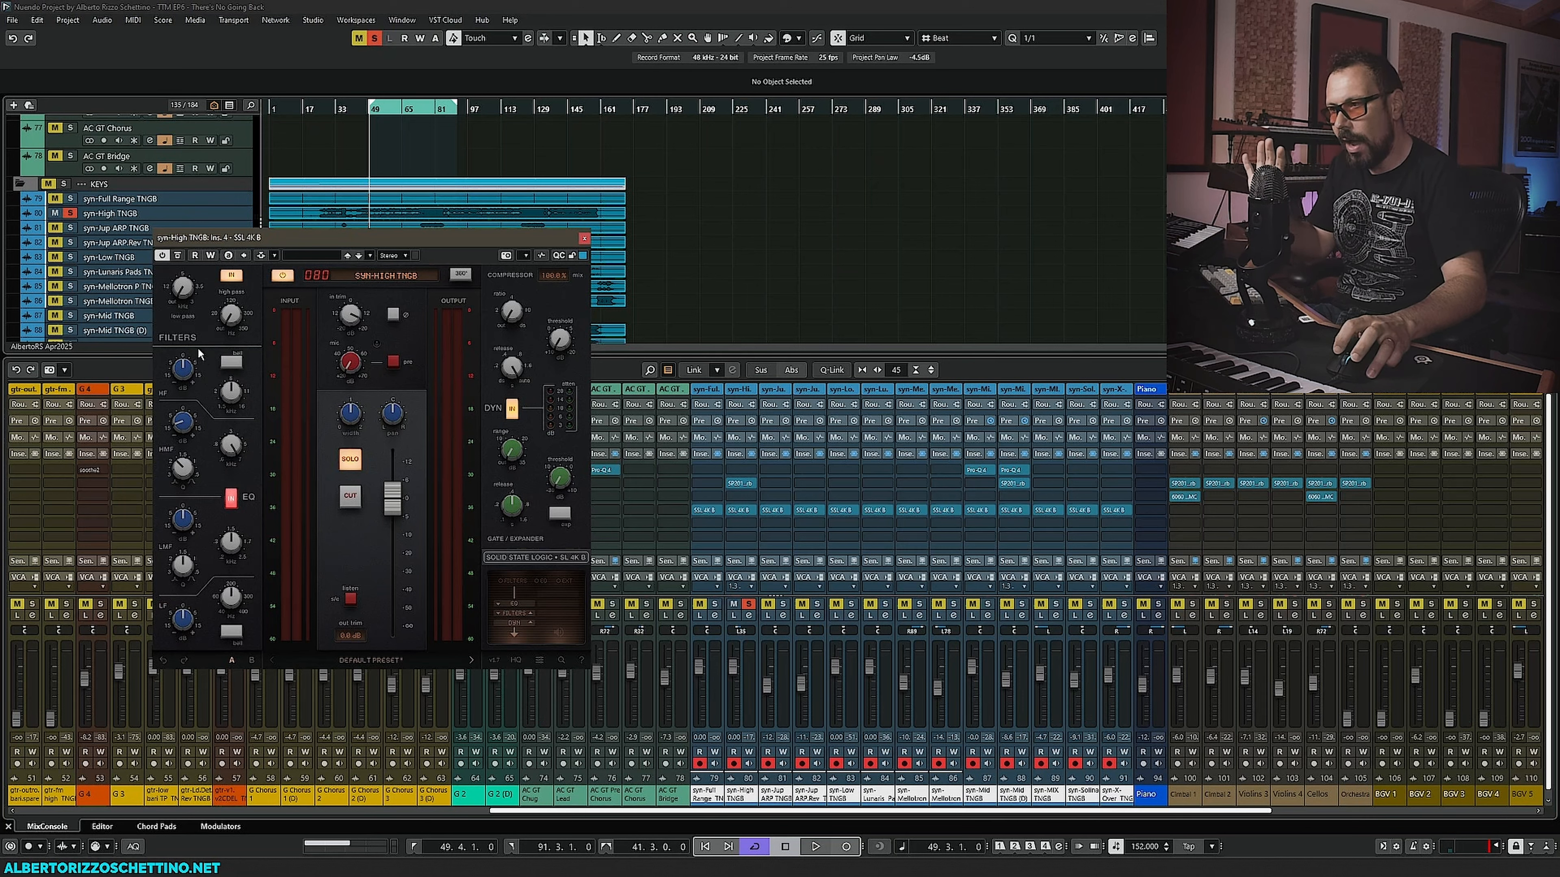
{"action": "mouse_move", "coordinate": [229, 445]}
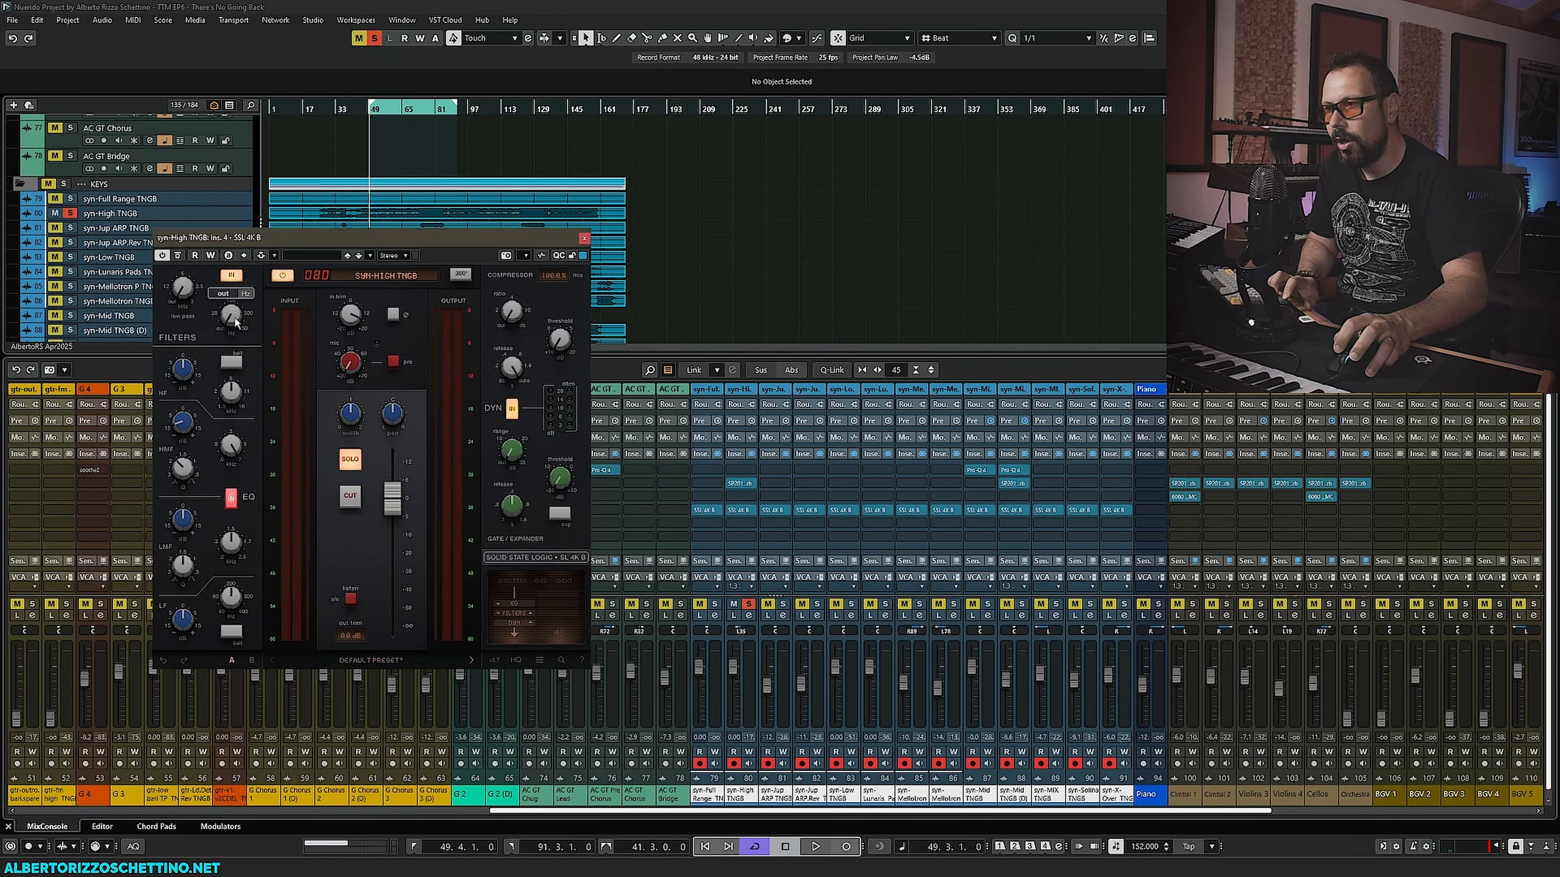
{"action": "mouse_move", "coordinate": [181, 340]}
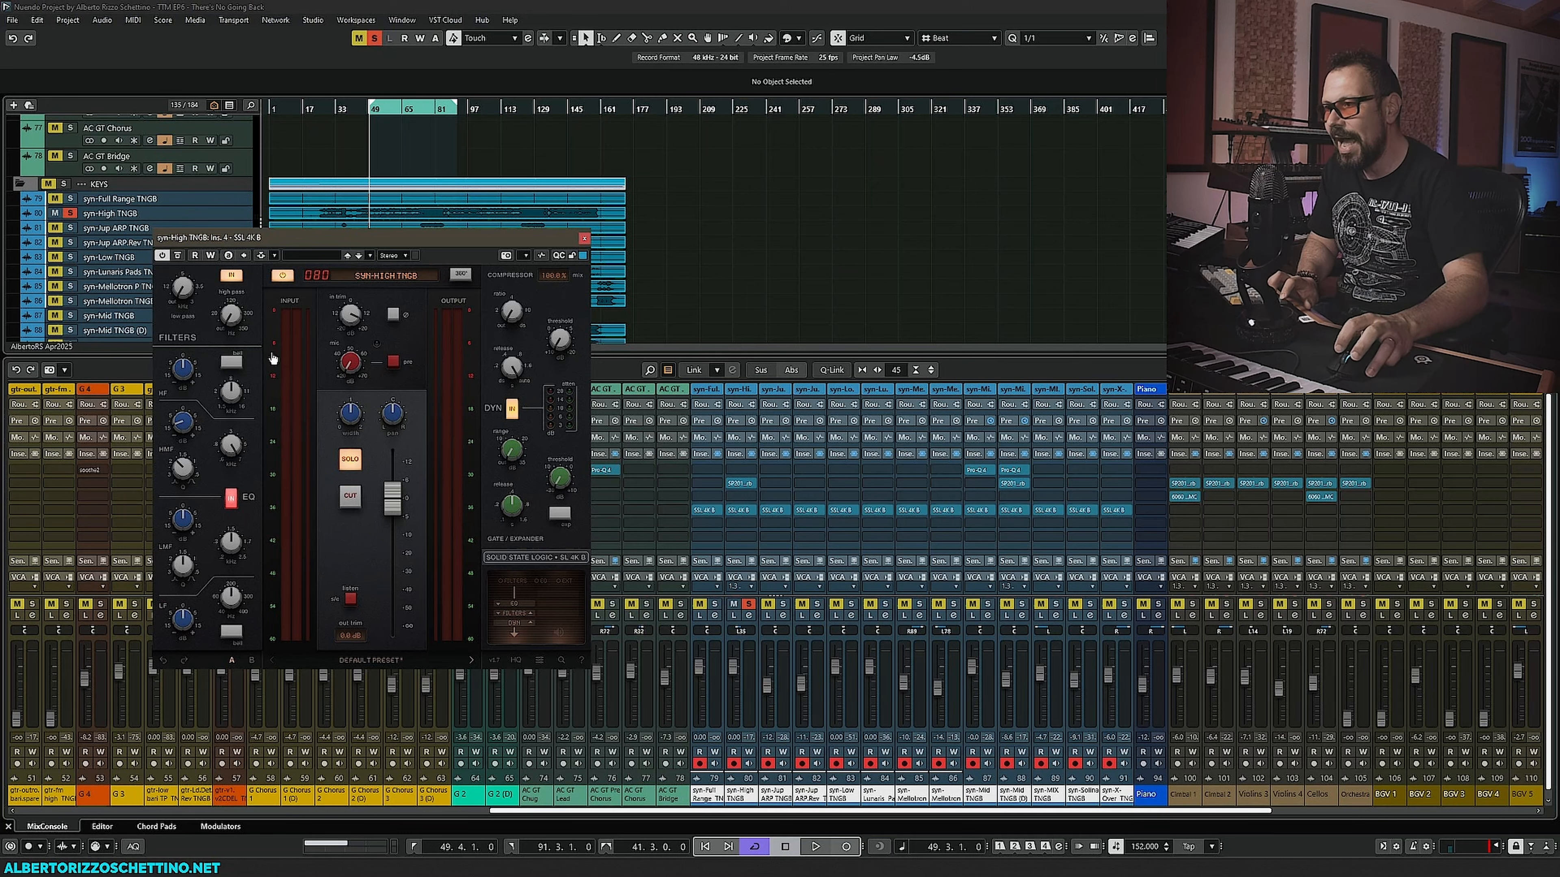
{"action": "key", "text": "space"}
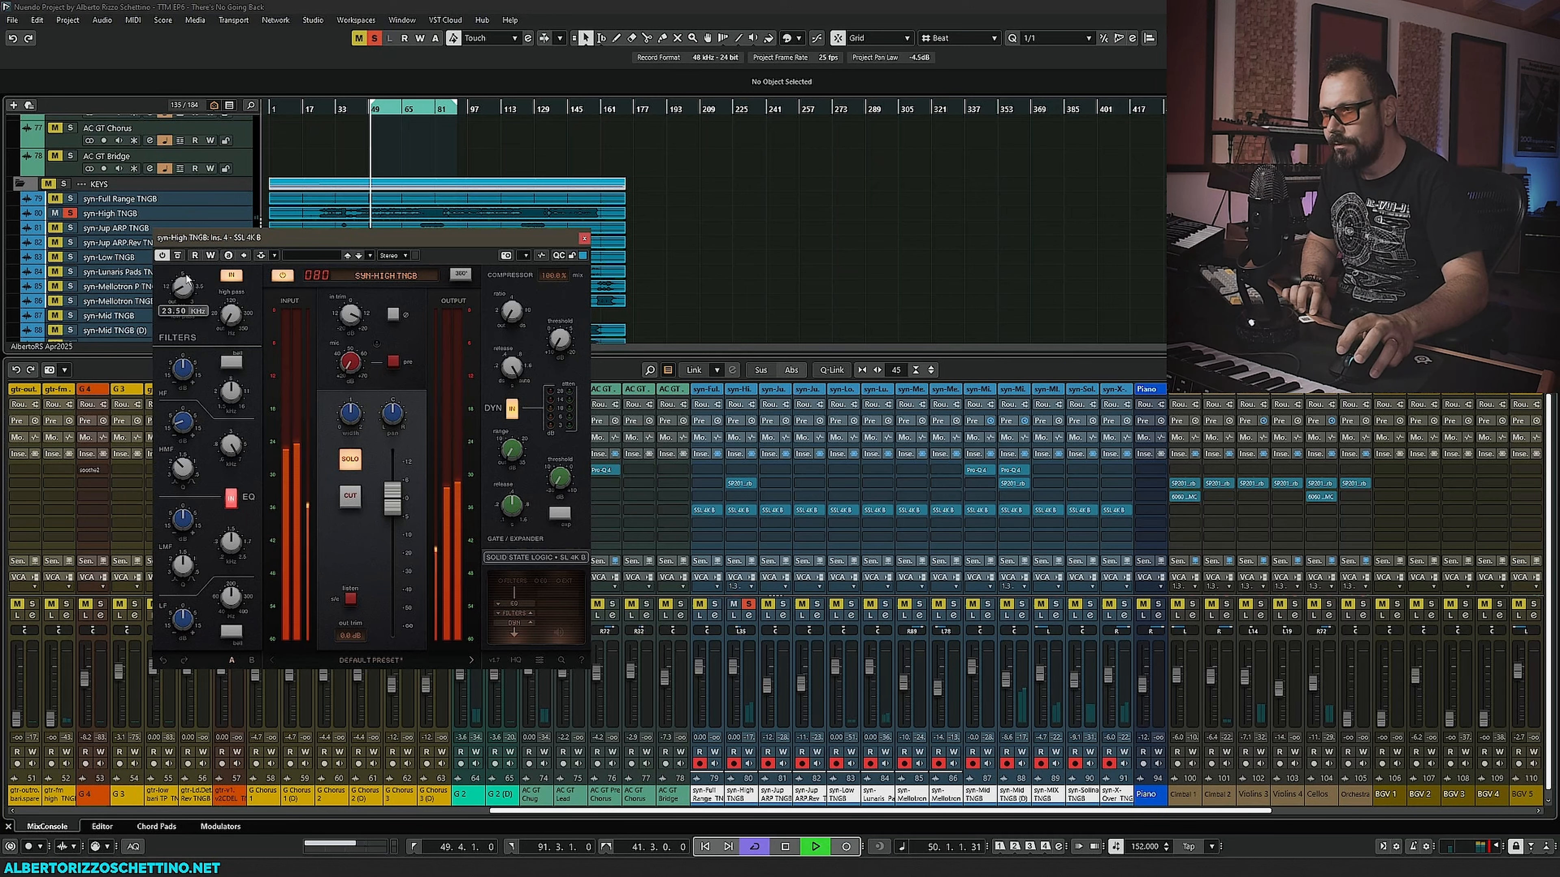
{"action": "left_click_drag", "start_coordinate": [187, 275], "coordinate": [214, 241]}
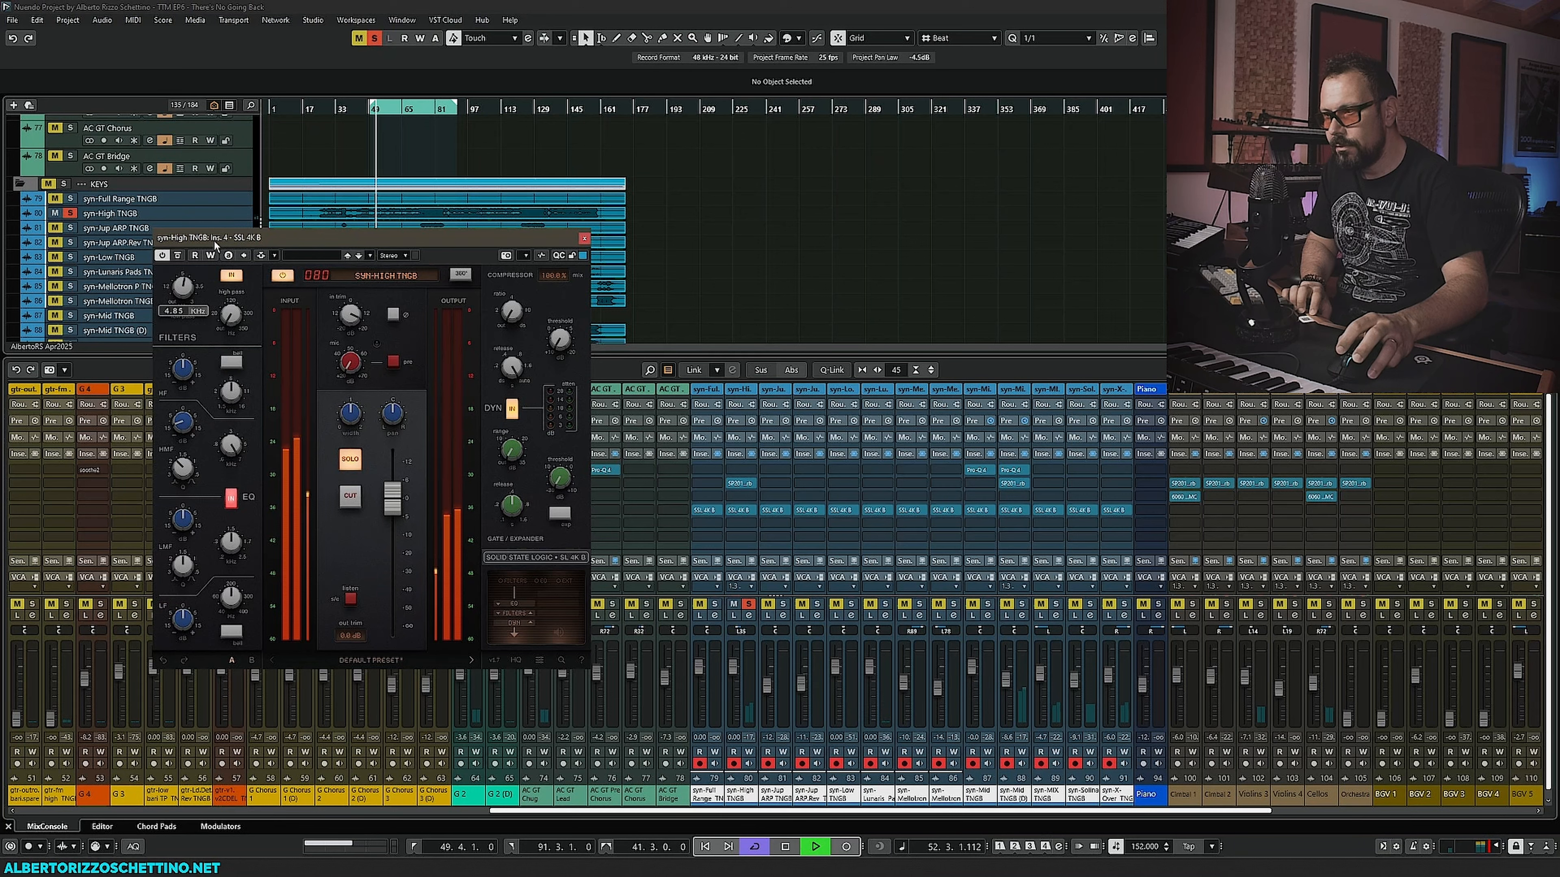
{"action": "mouse_move", "coordinate": [350, 403]}
{"action": "left_mouse_down"}
{"action": "mouse_move", "coordinate": [354, 368]}
{"action": "mouse_move", "coordinate": [355, 384]}
{"action": "left_mouse_up"}
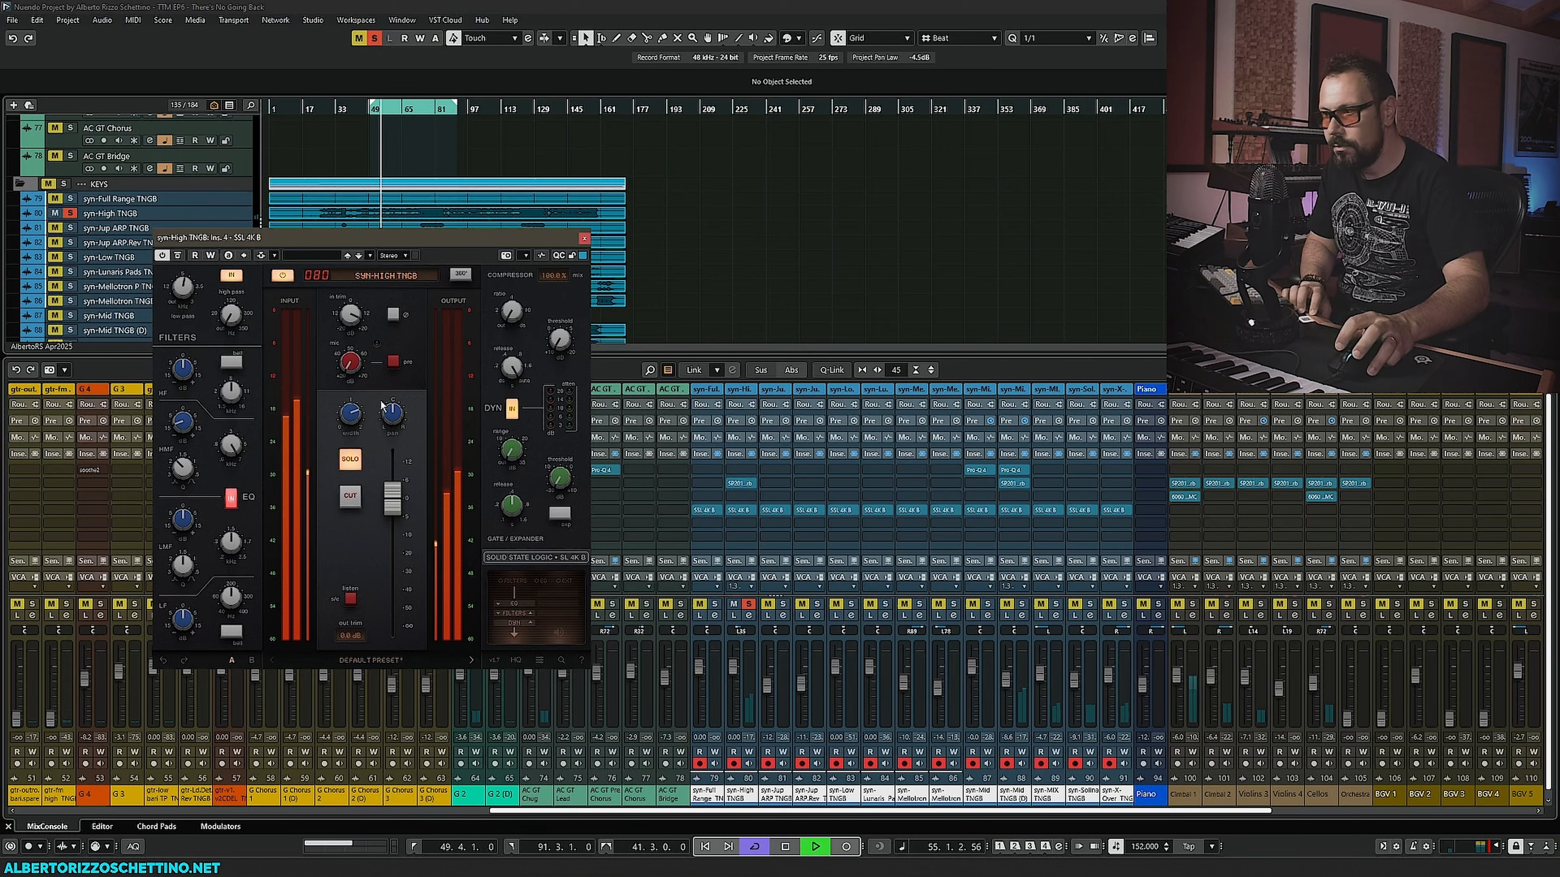
- Nudge the SSL 4K B compressor's threshold slightly on the syn-High TNGB channel
{"action": "mouse_move", "coordinate": [516, 297]}
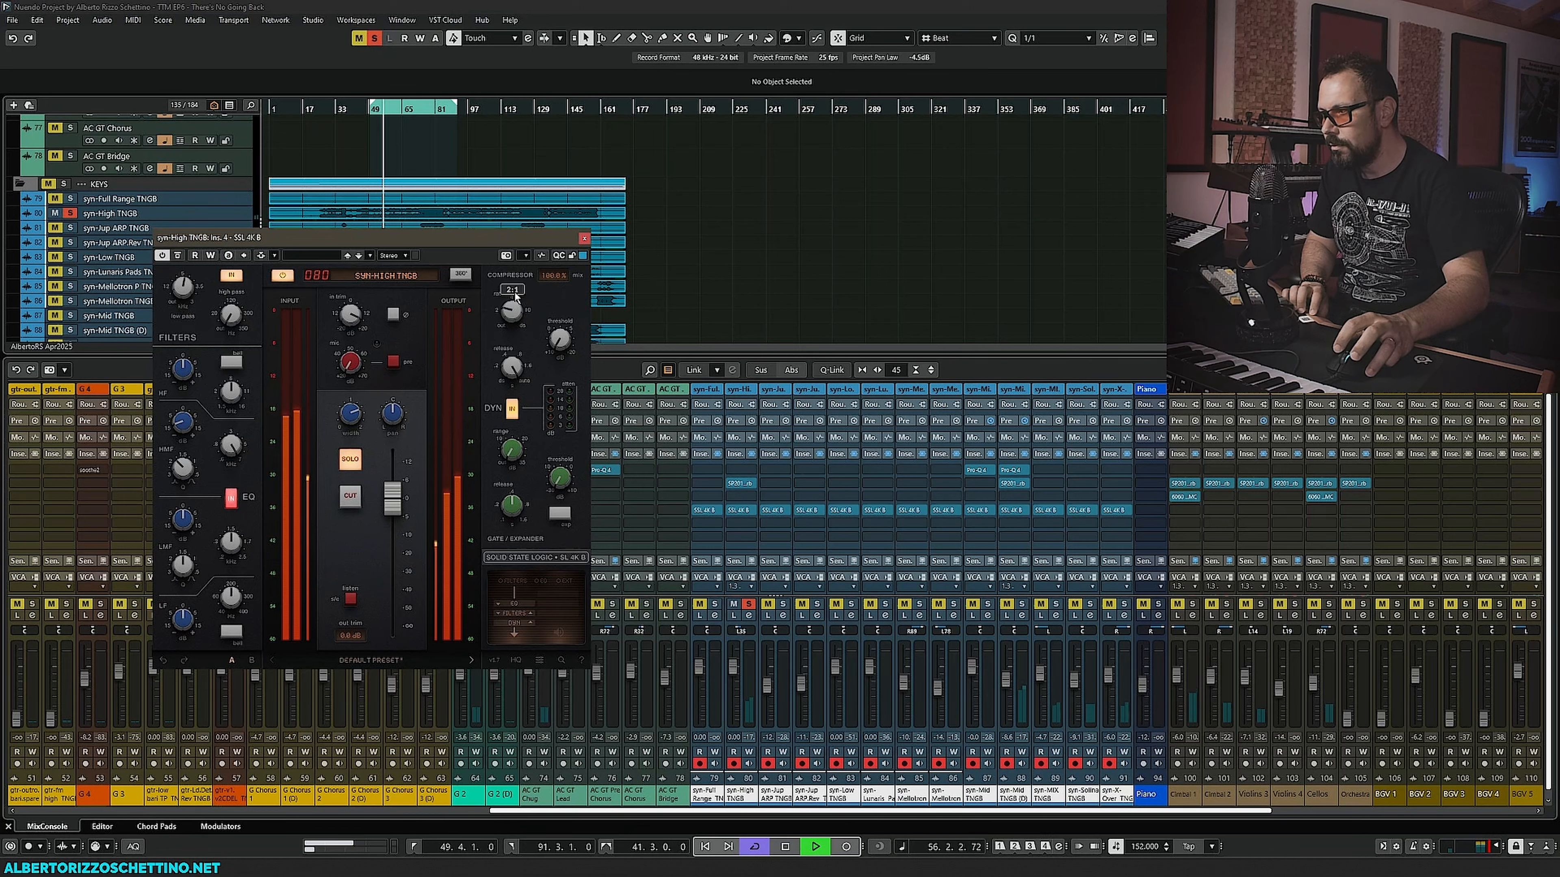
{"action": "mouse_move", "coordinate": [559, 339]}
{"action": "left_mouse_down"}
{"action": "mouse_move", "coordinate": [574, 219]}
{"action": "mouse_move", "coordinate": [578, 352]}
{"action": "mouse_move", "coordinate": [579, 333]}
{"action": "mouse_move", "coordinate": [558, 339]}
{"action": "left_mouse_up"}
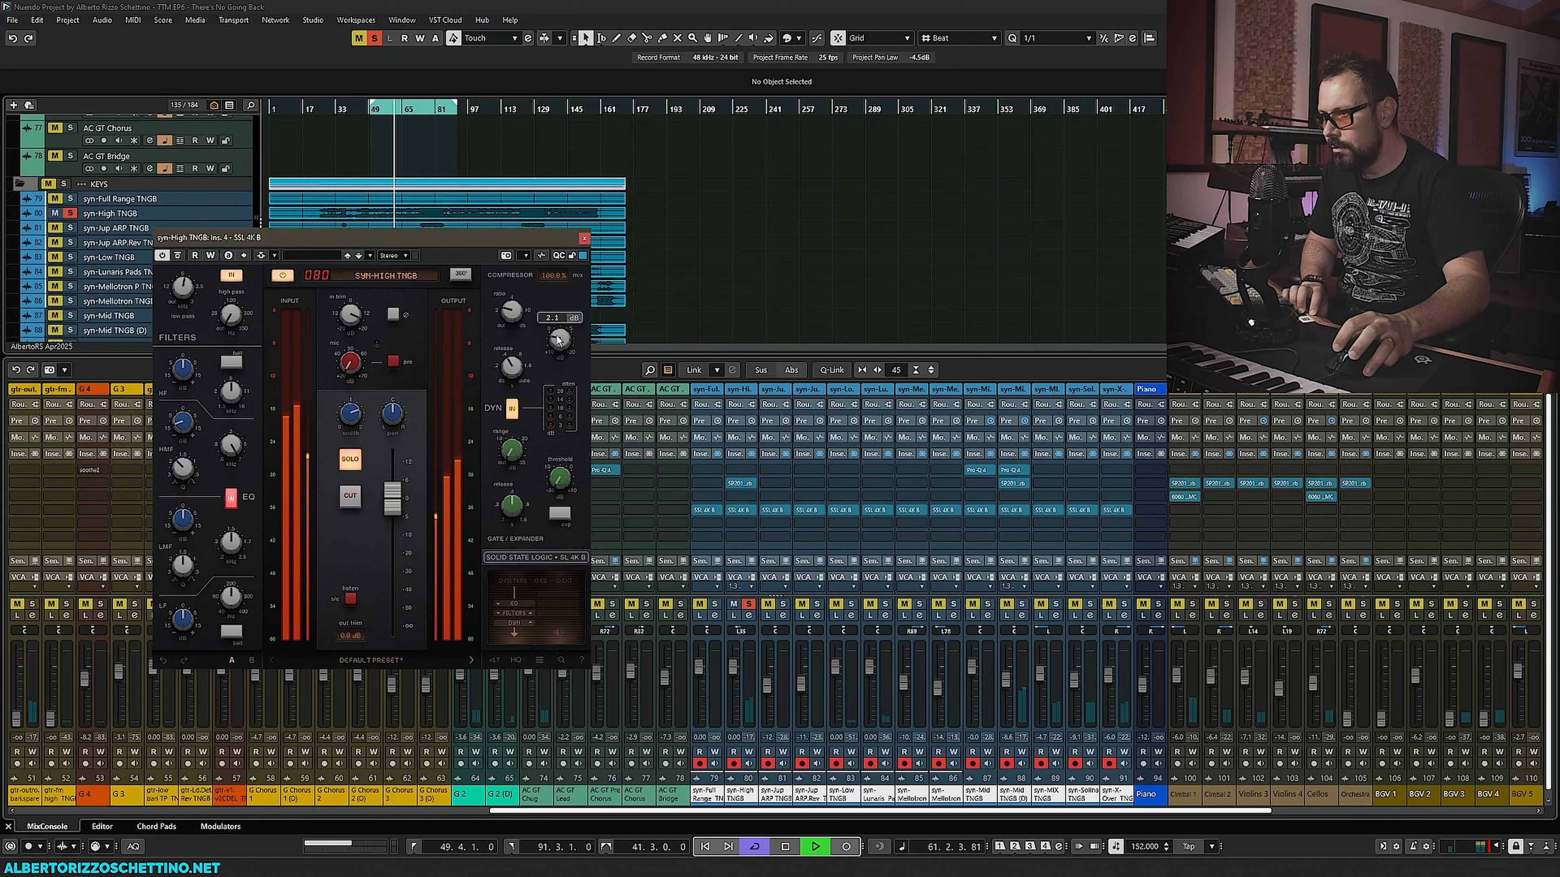
- Switch the high EQ band to bell mode and cut its gain to about -3 dB
{"action": "left_click", "coordinate": [232, 362]}
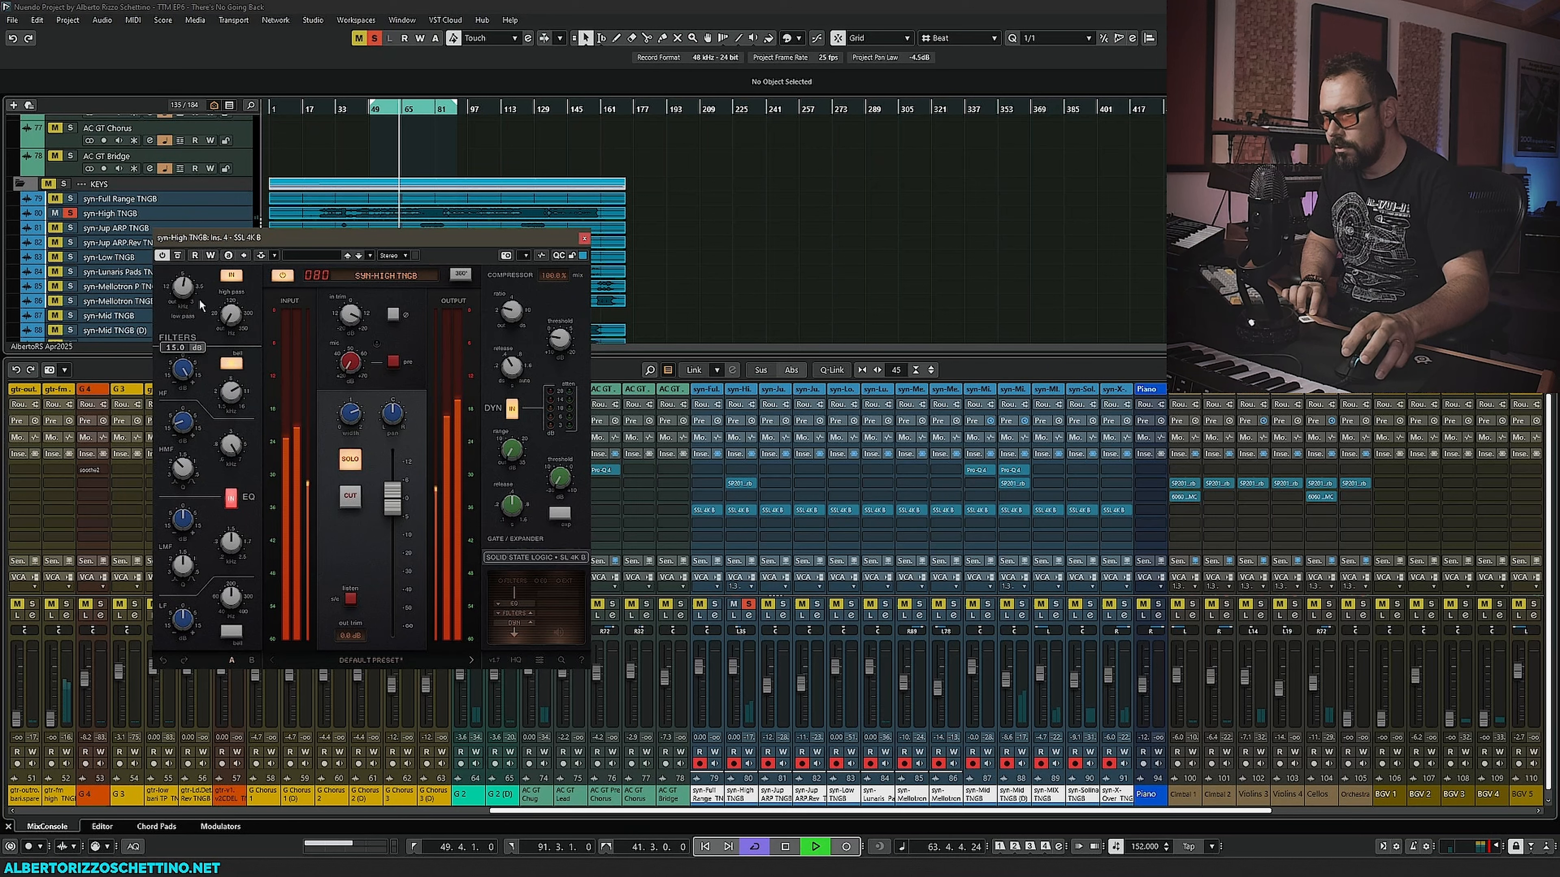
{"action": "left_click_drag", "start_coordinate": [231, 391], "coordinate": [185, 455]}
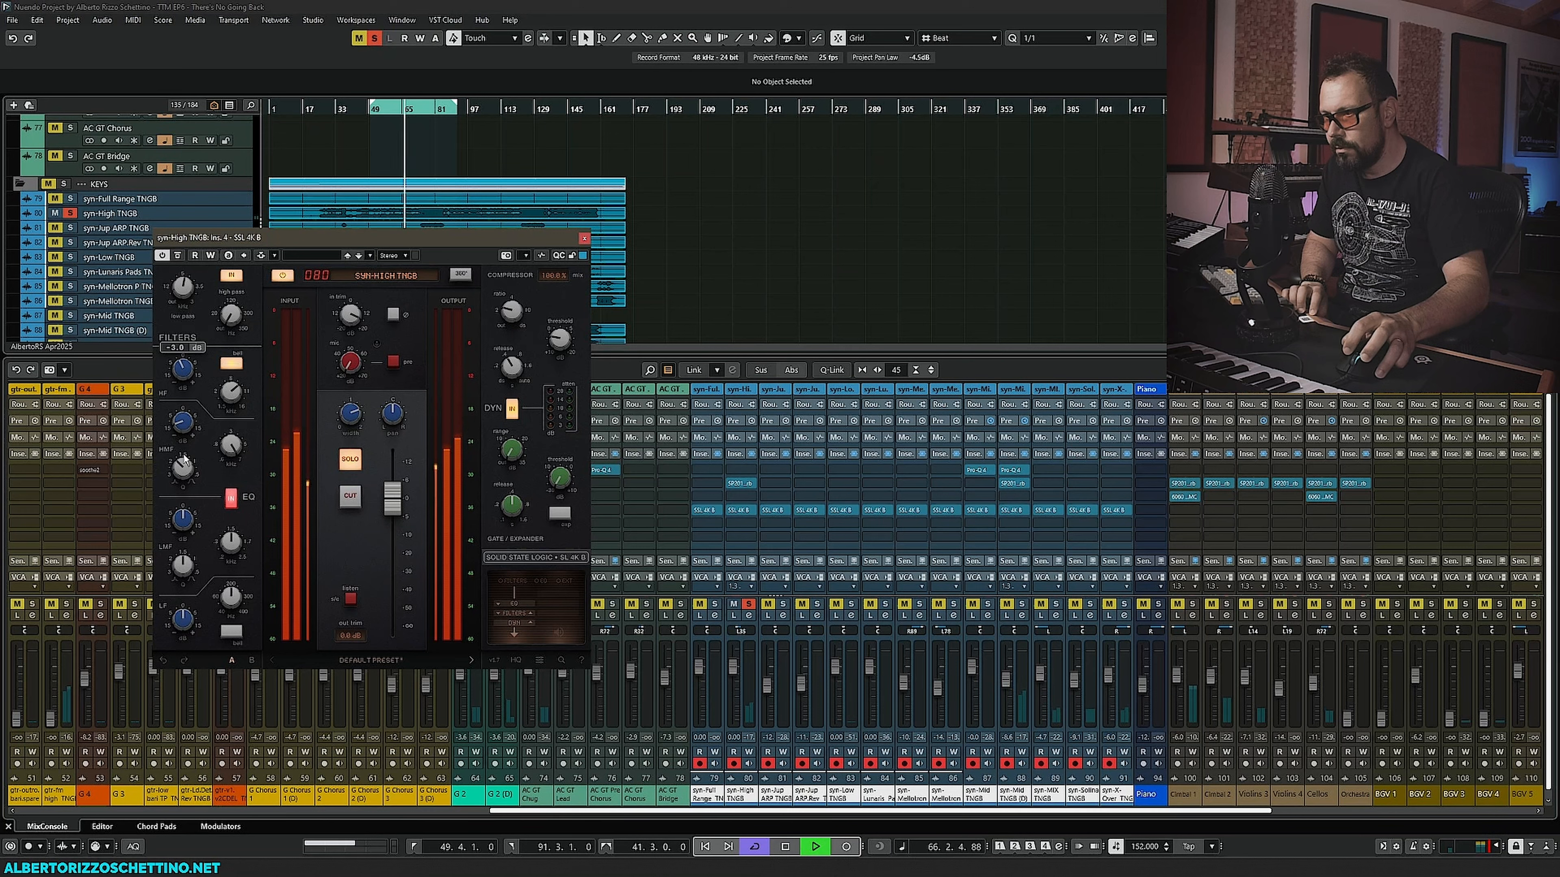
- Adjust the low-mid EQ band's frequency and gain, then stop playback
{"action": "mouse_move", "coordinate": [349, 315]}
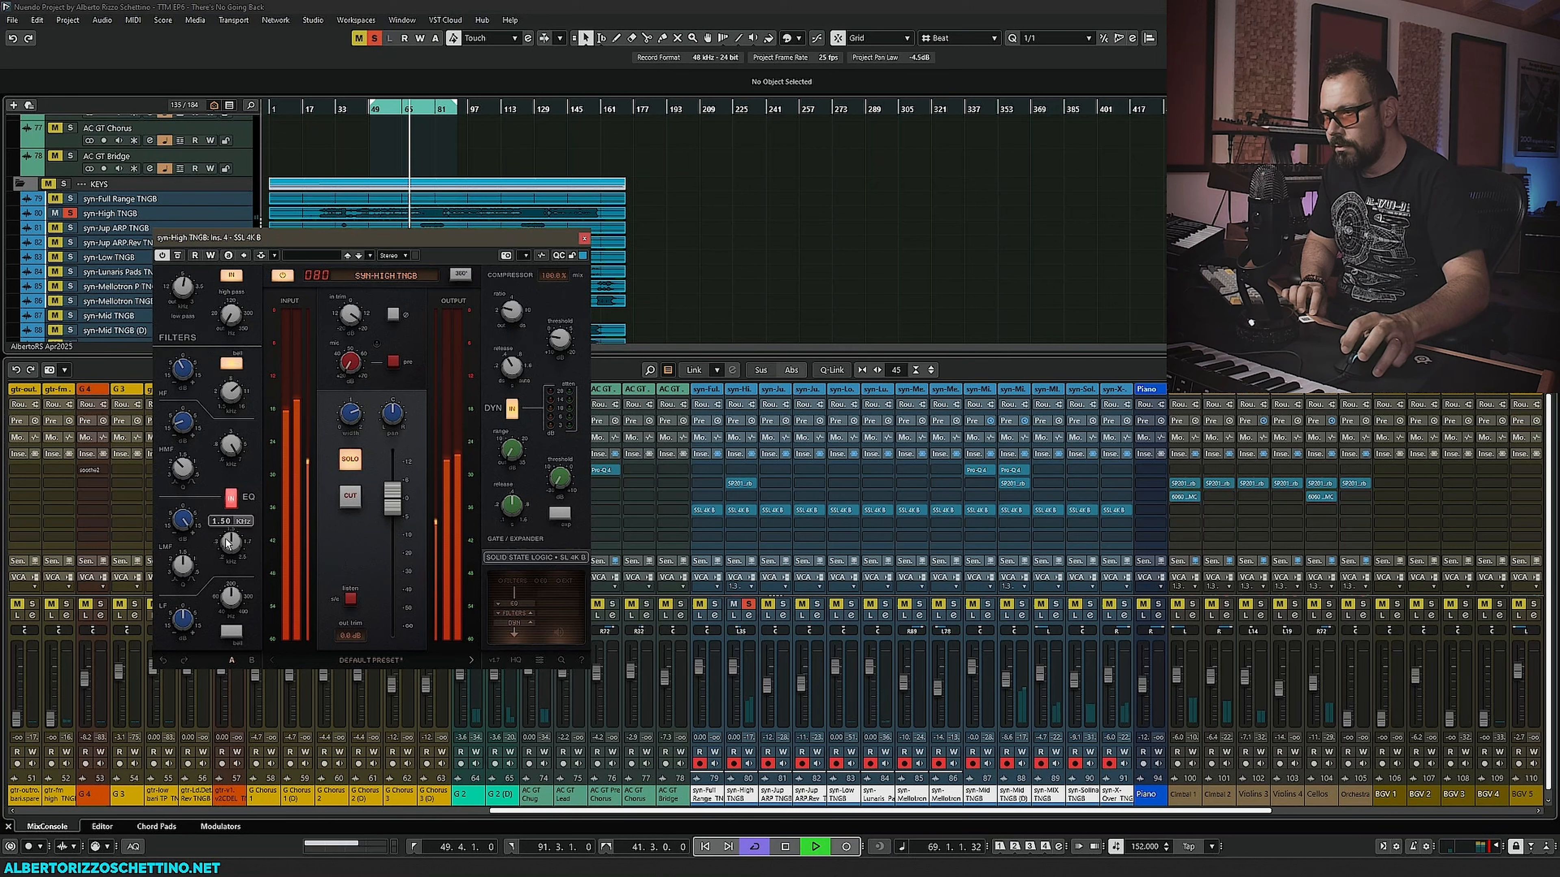
{"action": "left_click_drag", "start_coordinate": [229, 540], "coordinate": [240, 507]}
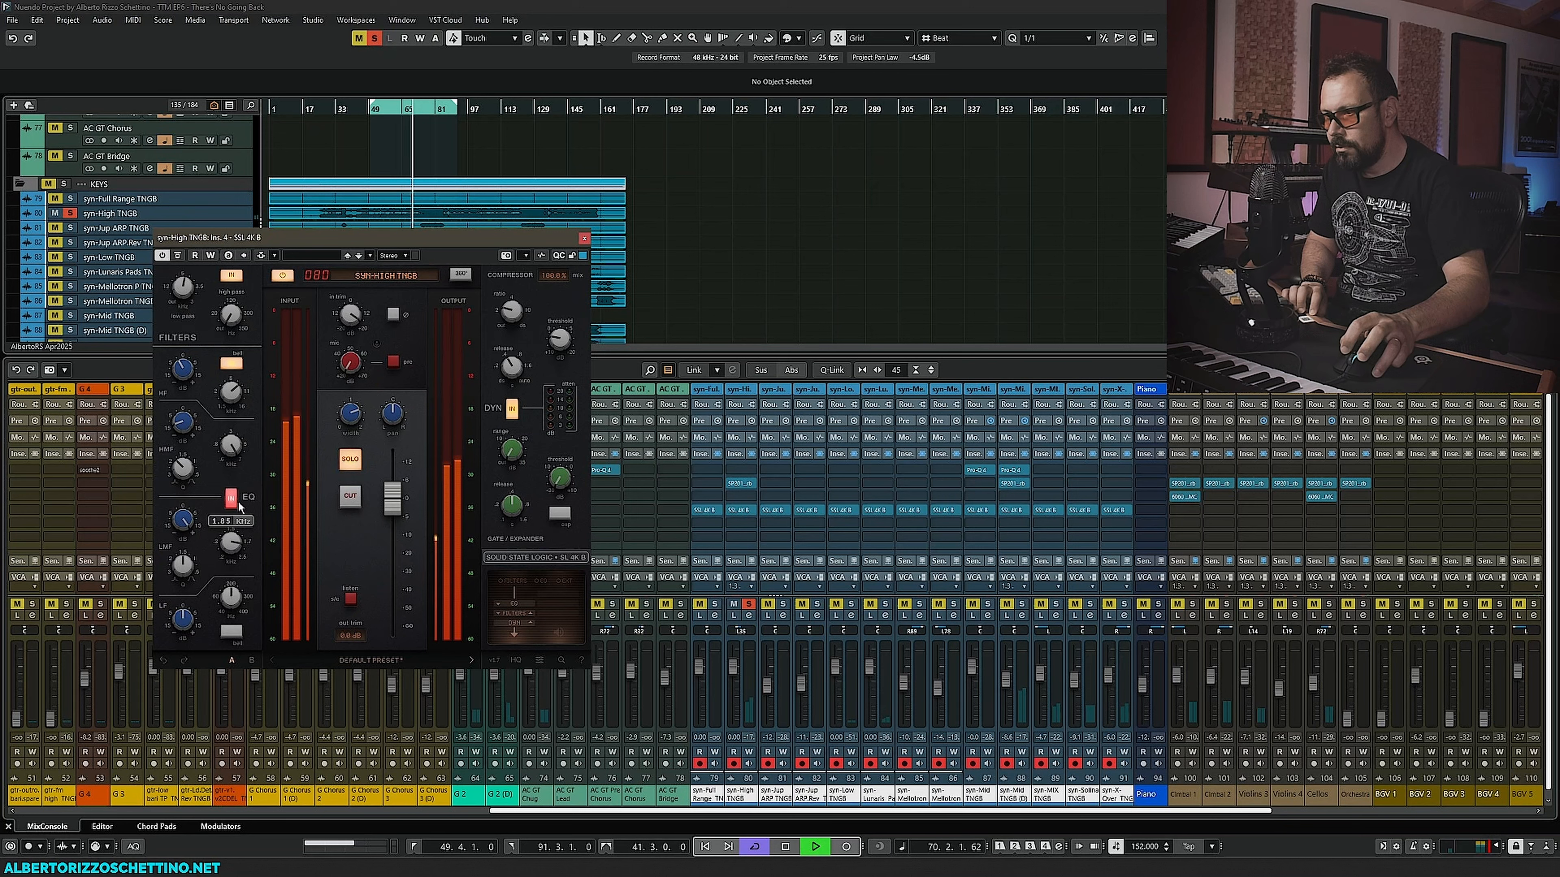
{"action": "mouse_move", "coordinate": [181, 566]}
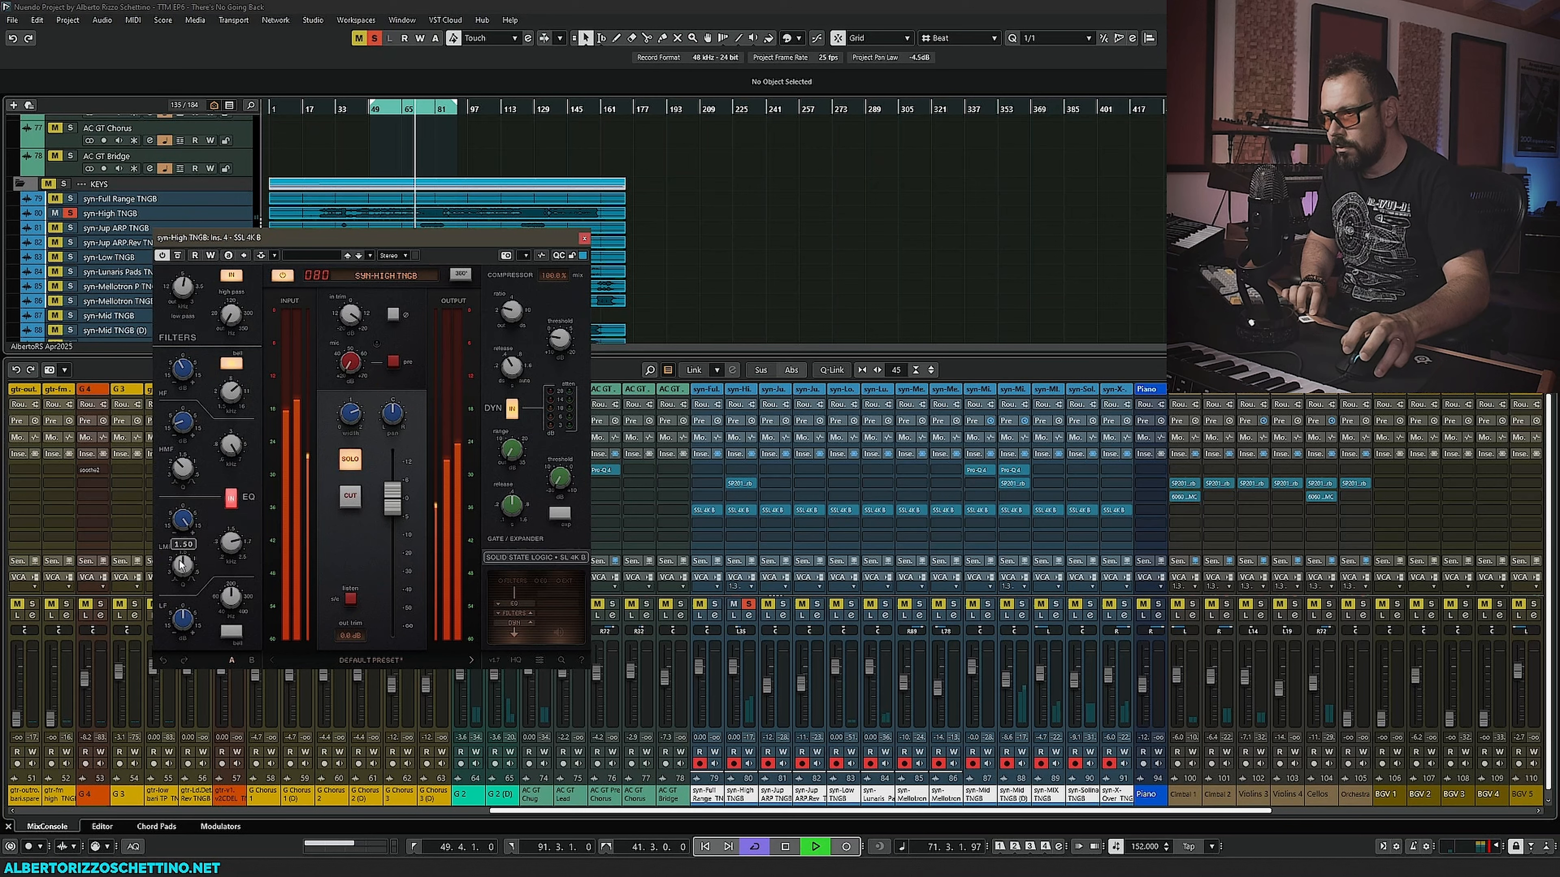
{"action": "mouse_move", "coordinate": [190, 536]}
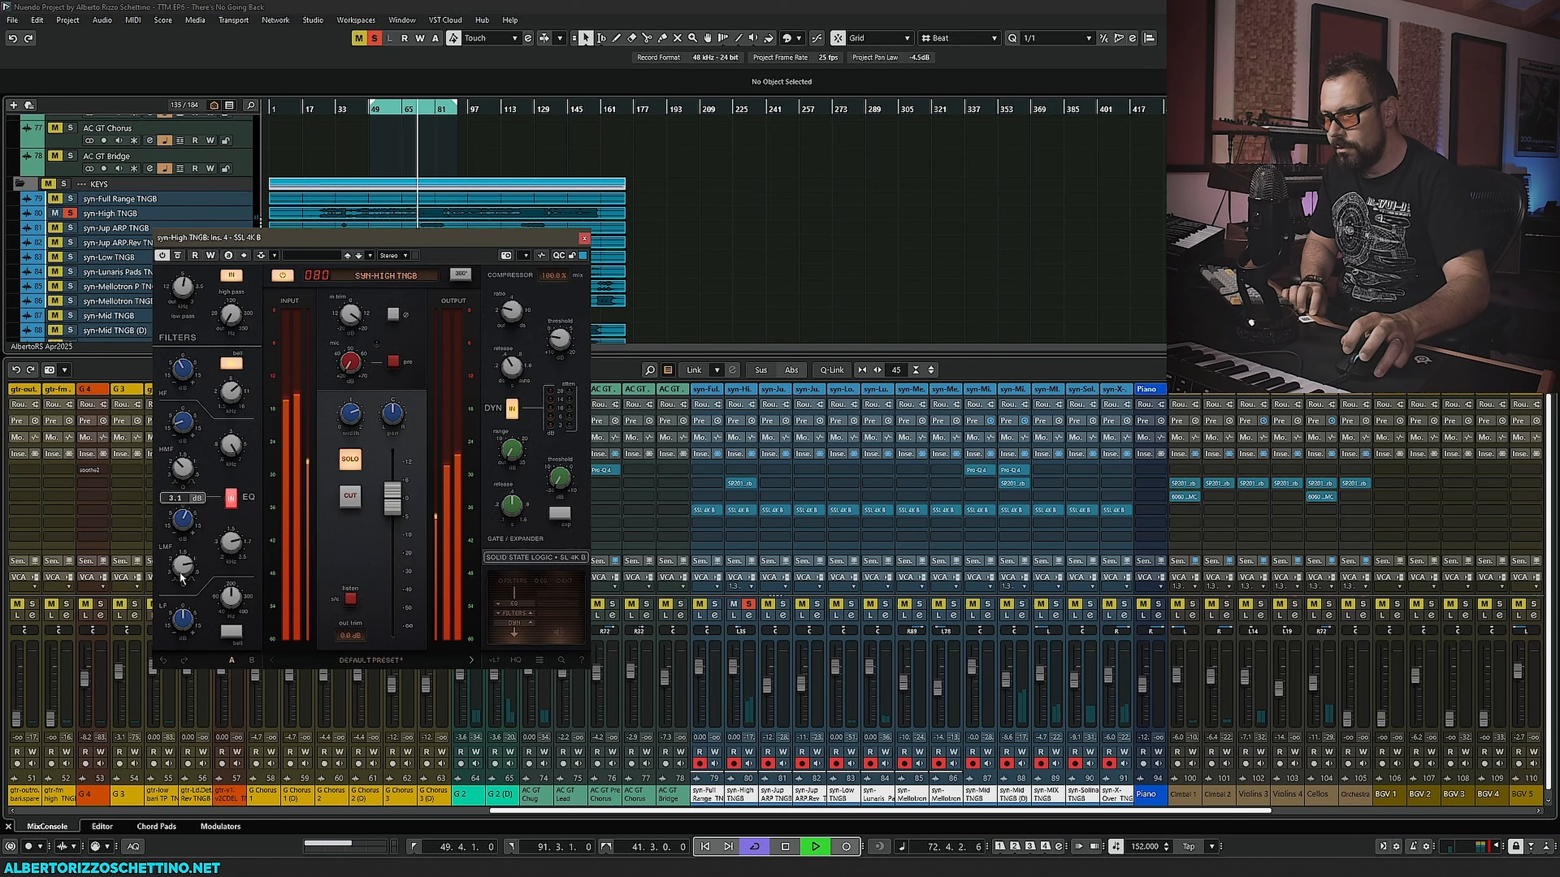
{"action": "left_click_drag", "start_coordinate": [181, 530], "coordinate": [182, 554]}
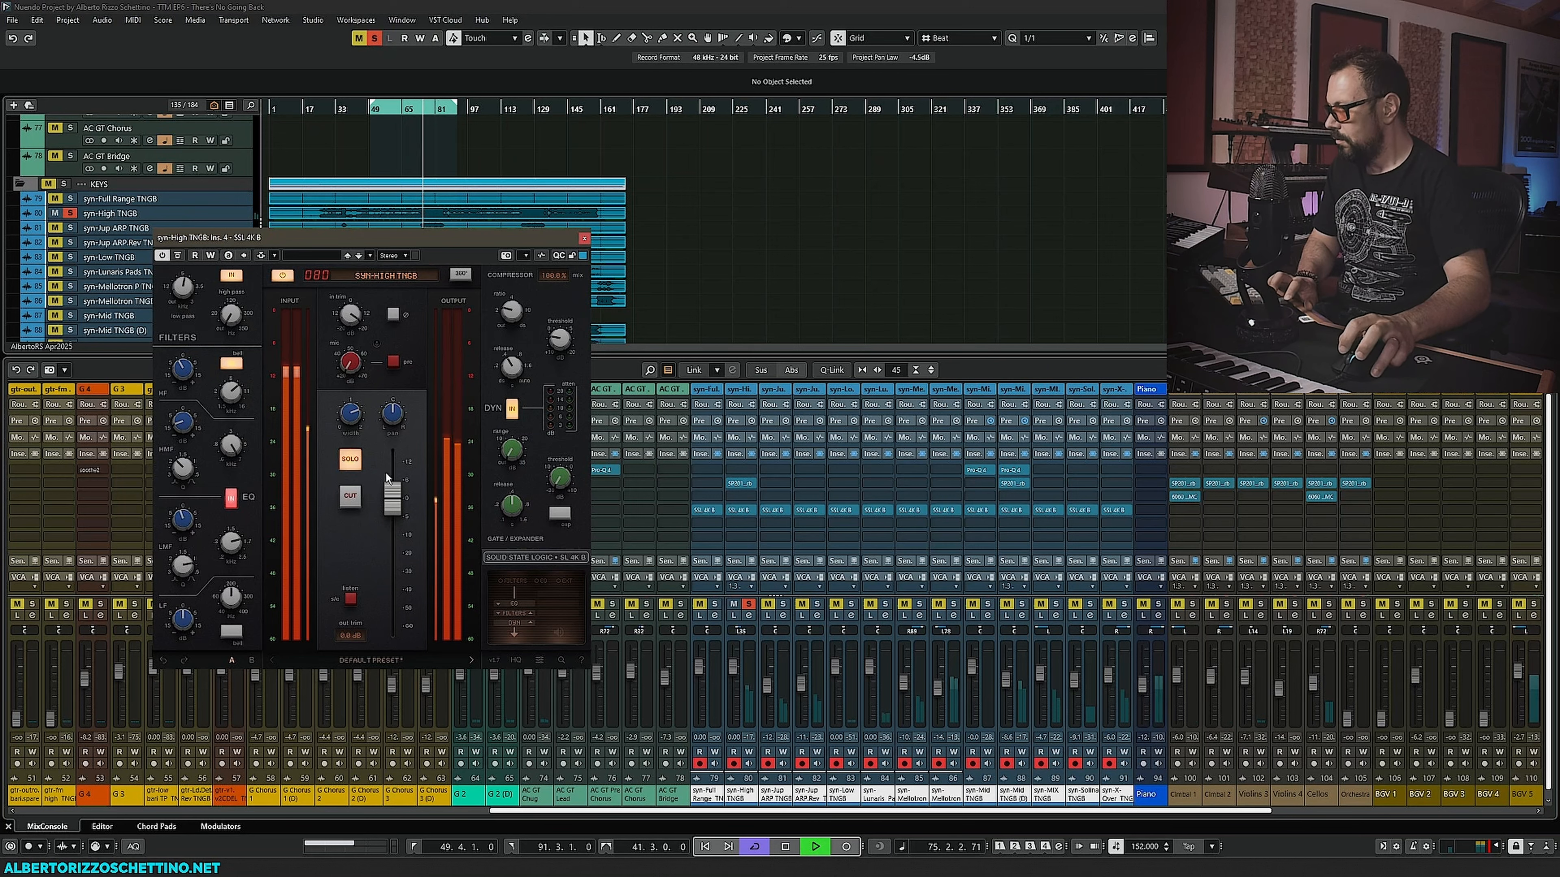
{"action": "key", "text": "space"}
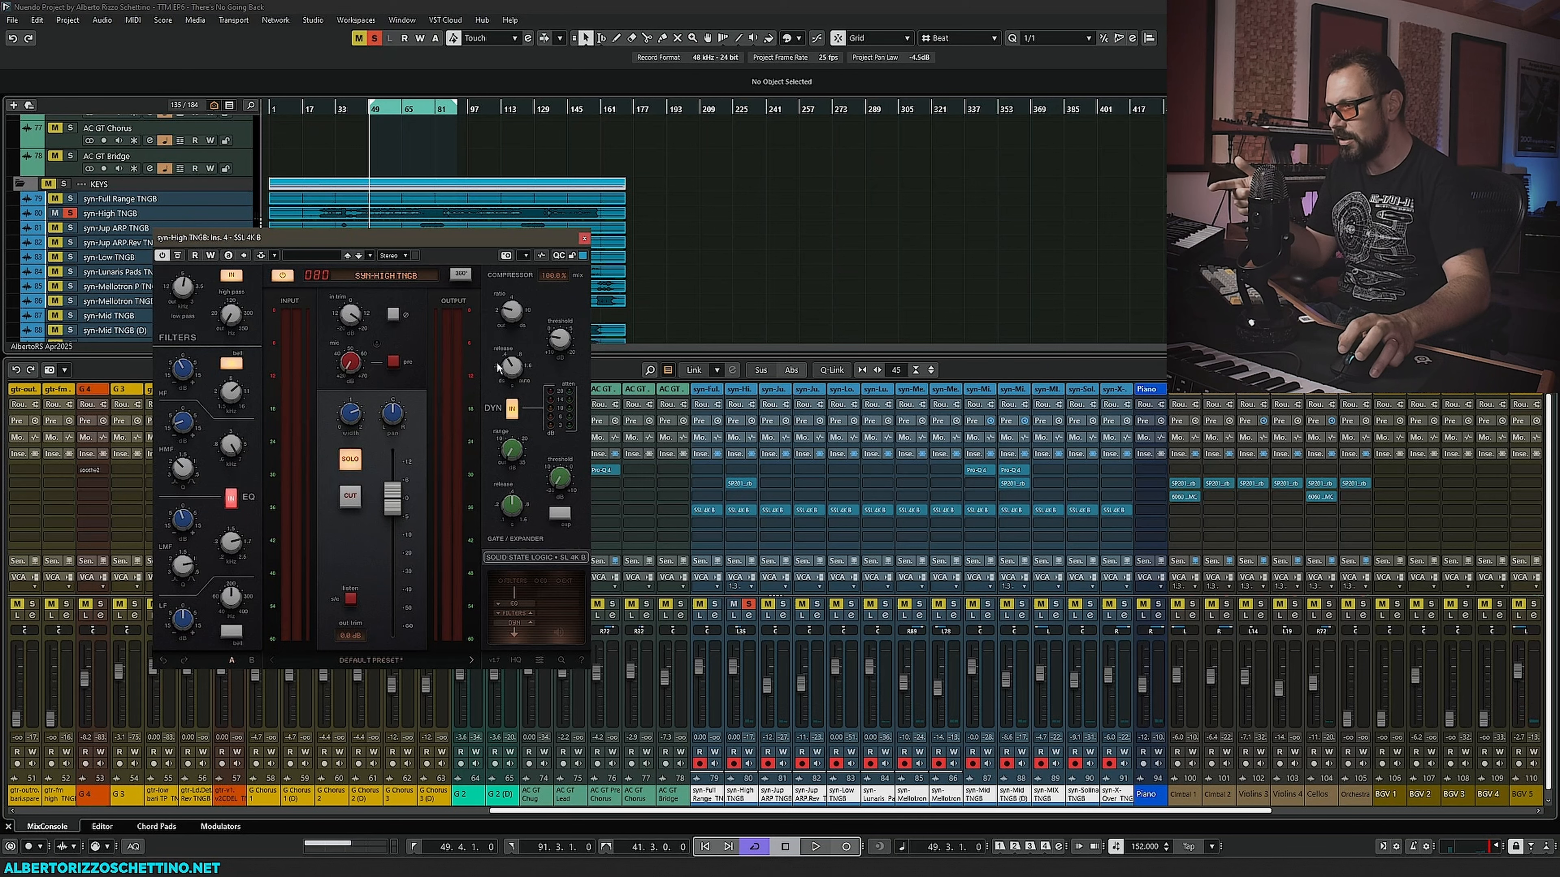
- Close the SSL 4K B window and insert soothe2 in the next insert slot of the syn-High TNGB channel
{"action": "left_click", "coordinate": [584, 239]}
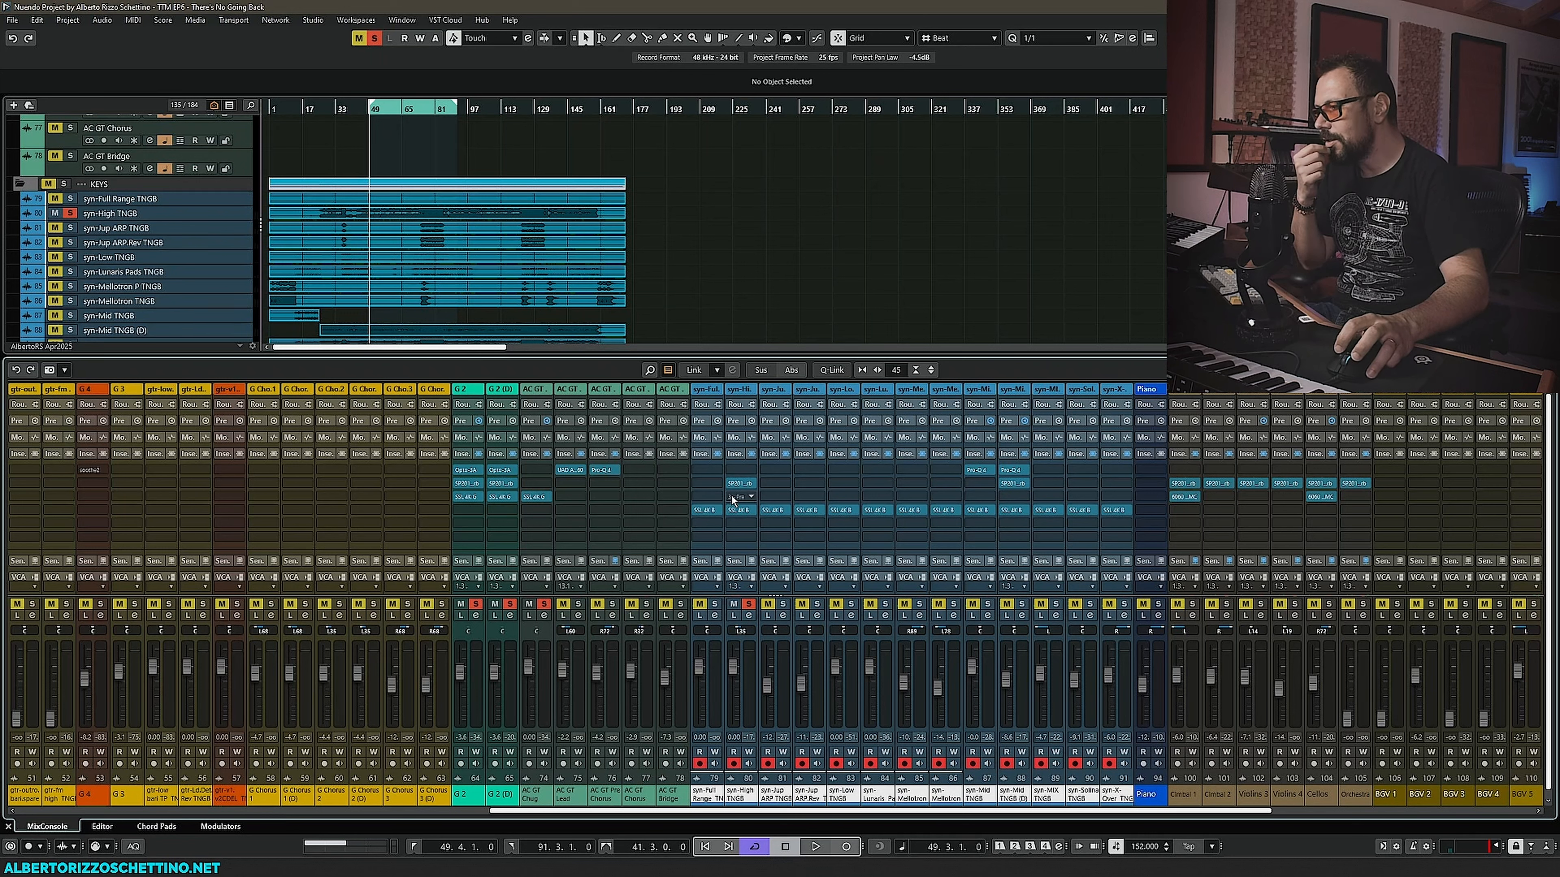
{"action": "left_click", "coordinate": [752, 470]}
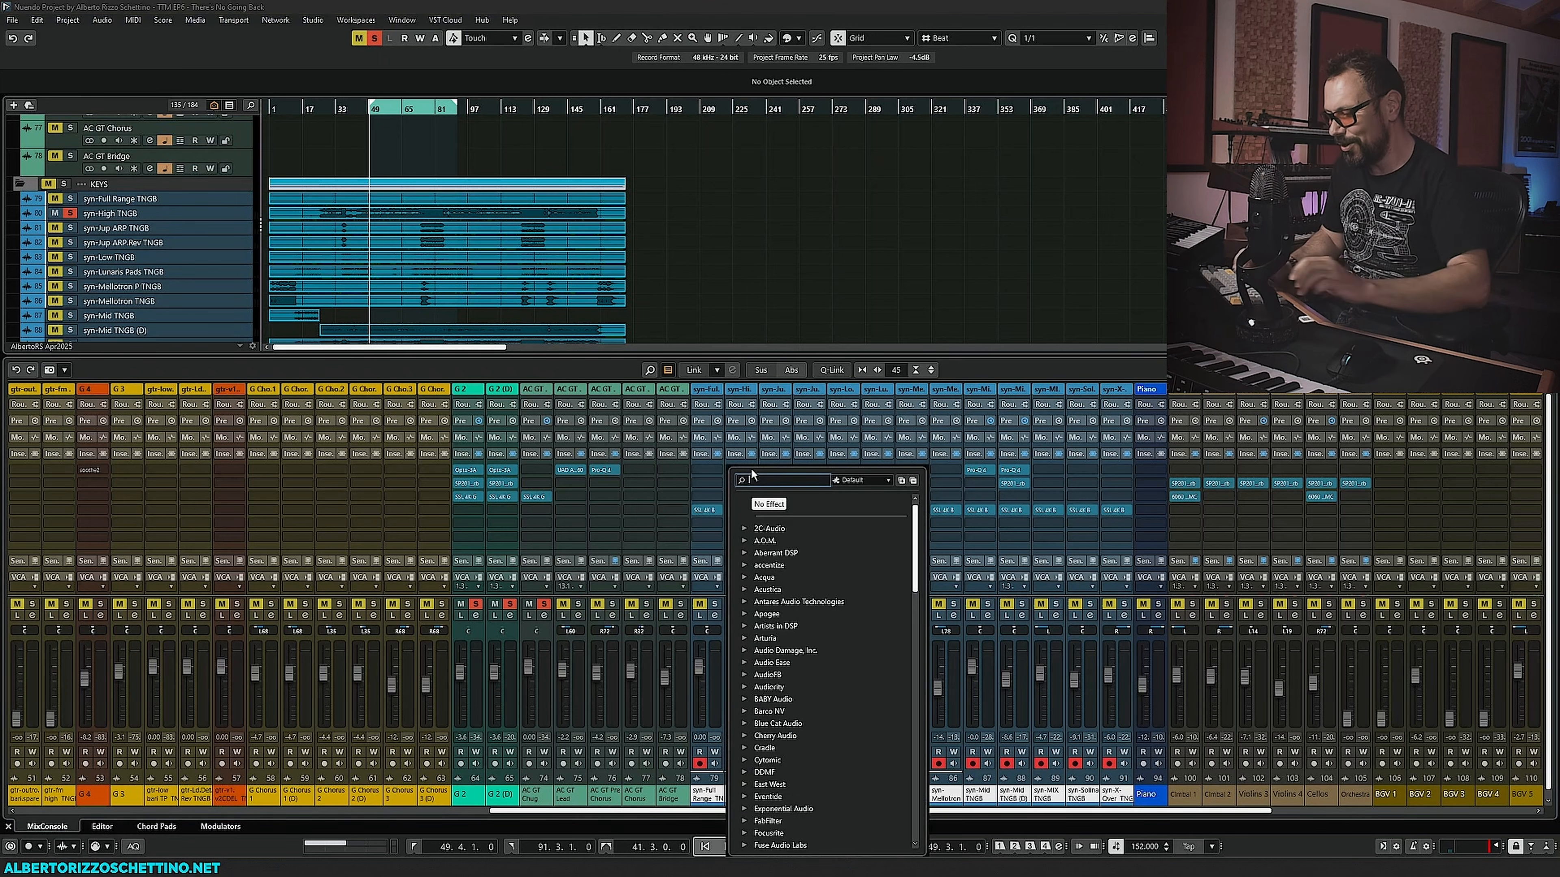
{"action": "type", "text": "pro-q"}
{"action": "double_click", "coordinate": [771, 483]}
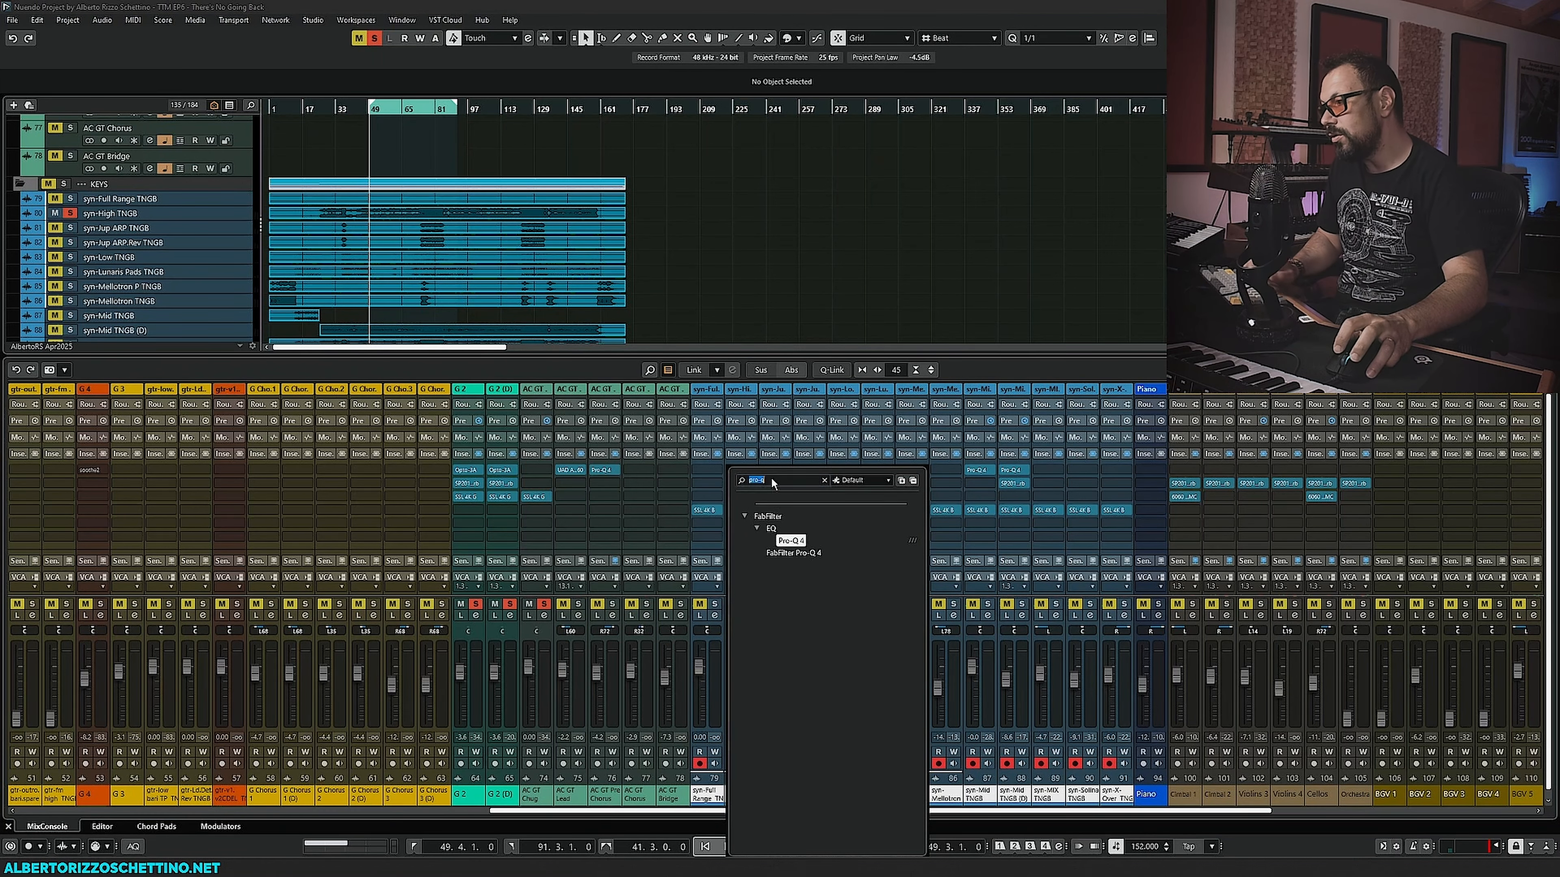
{"action": "type", "text": "soothe"}
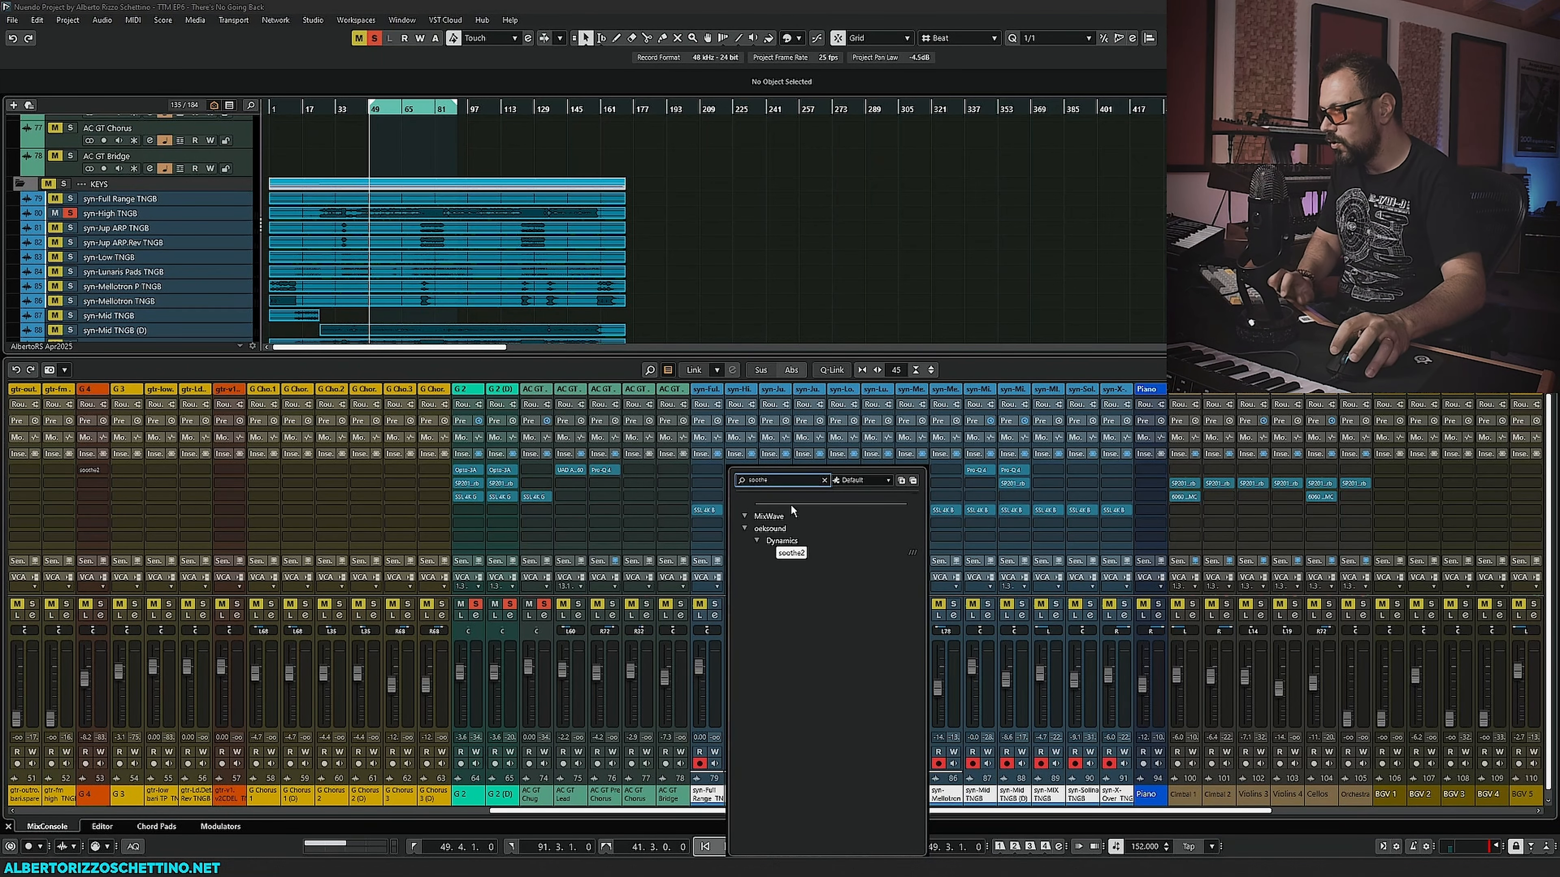
{"action": "double_click", "coordinate": [790, 554]}
{"action": "left_click_drag", "start_coordinate": [685, 252], "coordinate": [387, 198]}
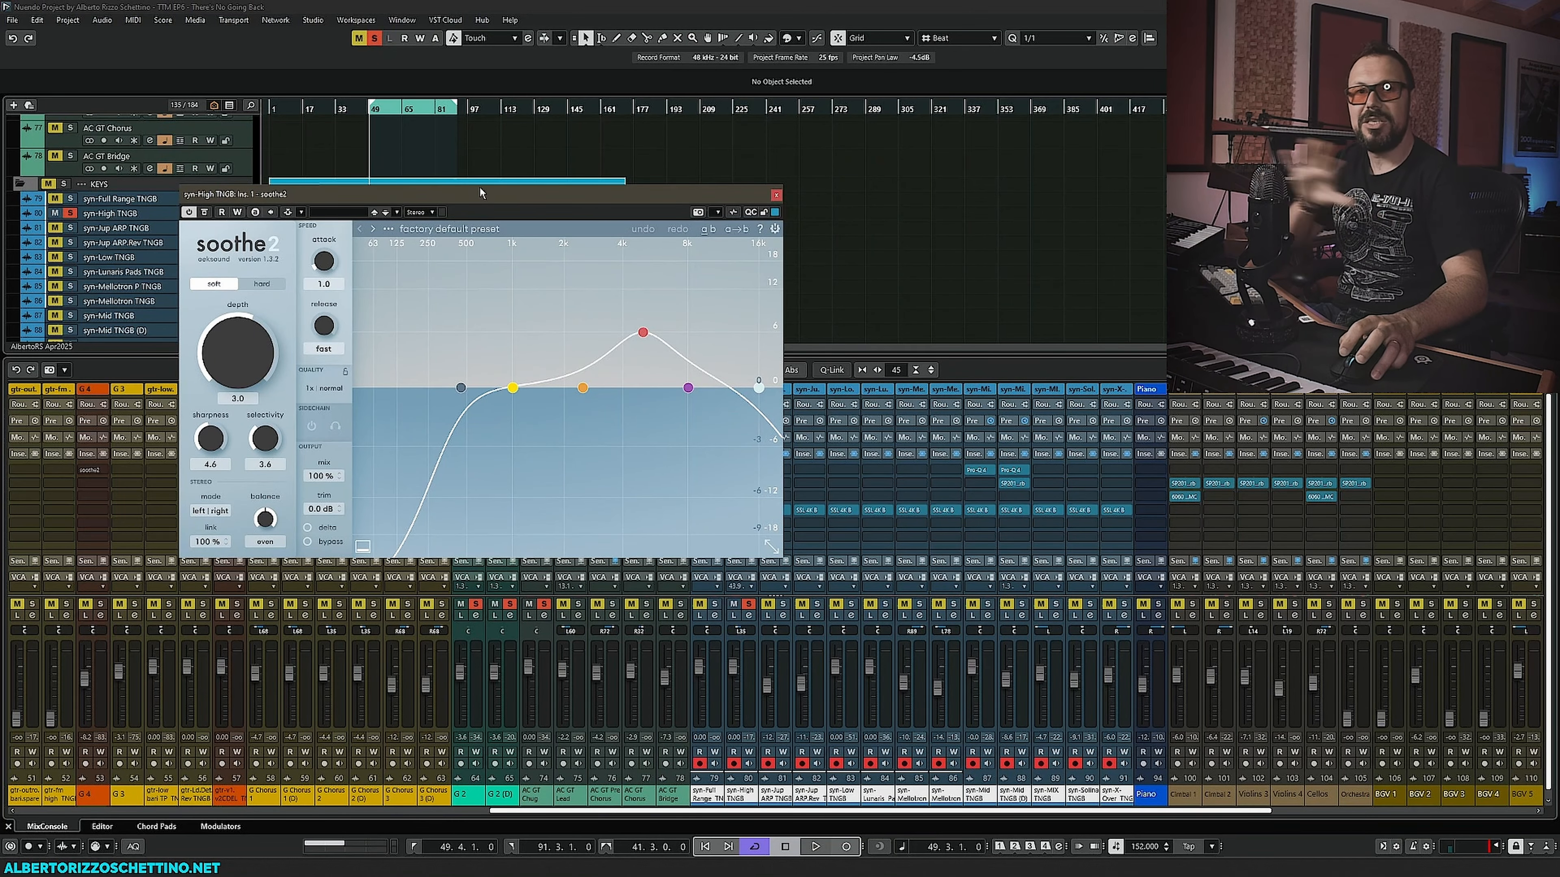
{"action": "left_click_drag", "start_coordinate": [481, 198], "coordinate": [392, 175]}
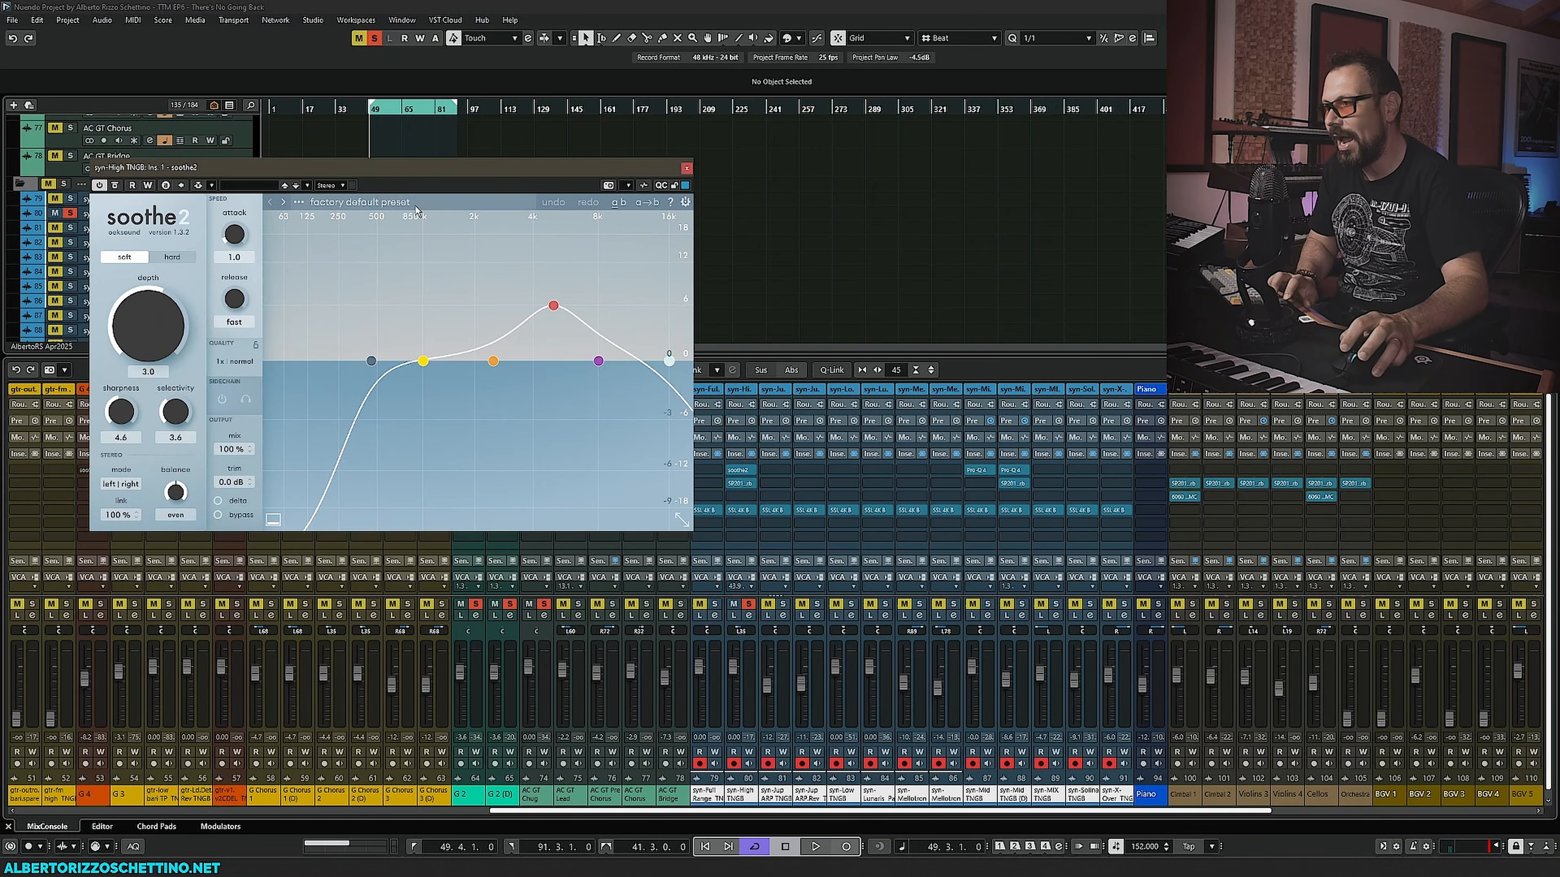
{"action": "left_click_drag", "start_coordinate": [539, 167], "coordinate": [588, 288]}
{"action": "scroll", "coordinate": [383, 159], "scroll_direction": "up", "scroll_amount": 2}
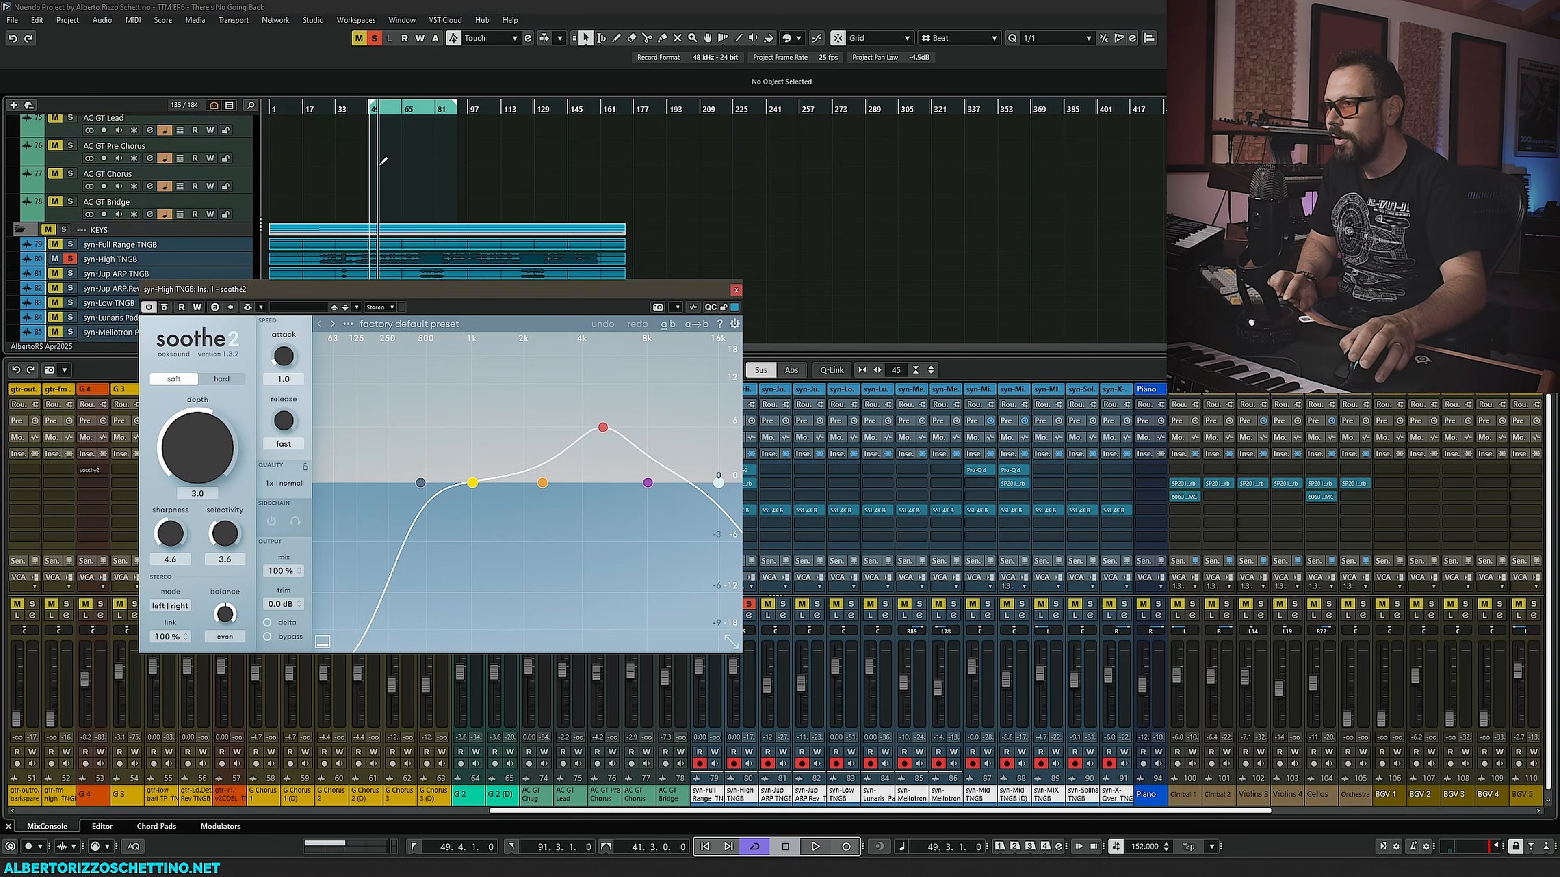
{"action": "scroll", "coordinate": [393, 185], "scroll_direction": "up", "scroll_amount": 3}
{"action": "scroll", "coordinate": [396, 185], "scroll_direction": "up", "scroll_amount": 1}
{"action": "left_click_drag", "start_coordinate": [473, 109], "coordinate": [463, 109]}
{"action": "key", "text": "space"}
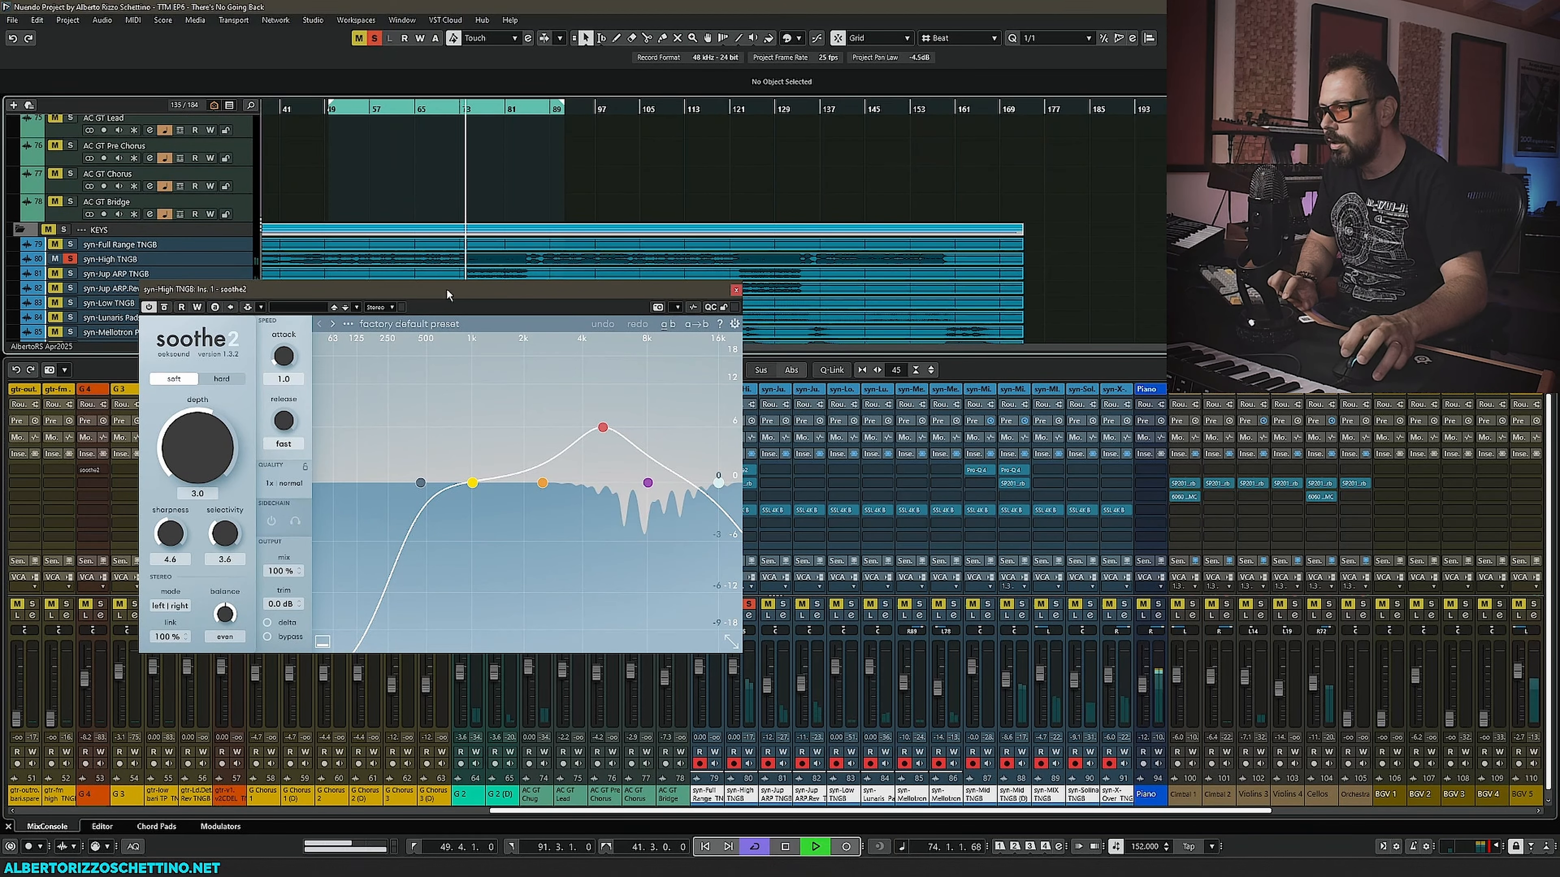
{"action": "key", "text": "space"}
{"action": "left_click_drag", "start_coordinate": [446, 290], "coordinate": [417, 225]}
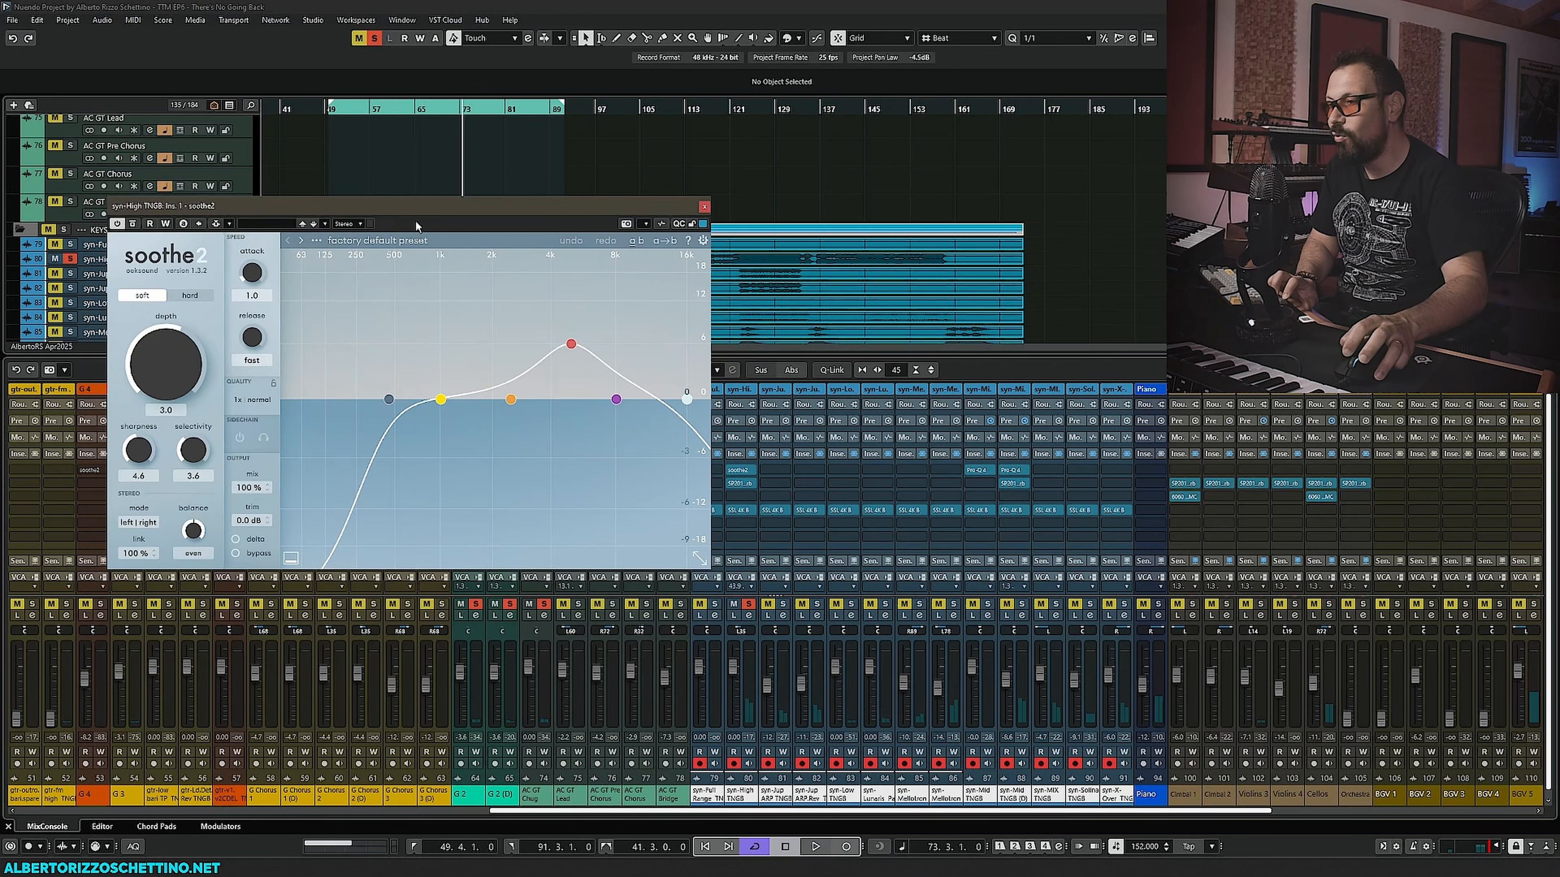
- During playback, move soothe2's band 3 node up to about 11 kHz
{"action": "left_click_drag", "start_coordinate": [575, 350], "coordinate": [644, 301]}
{"action": "key", "text": "space"}
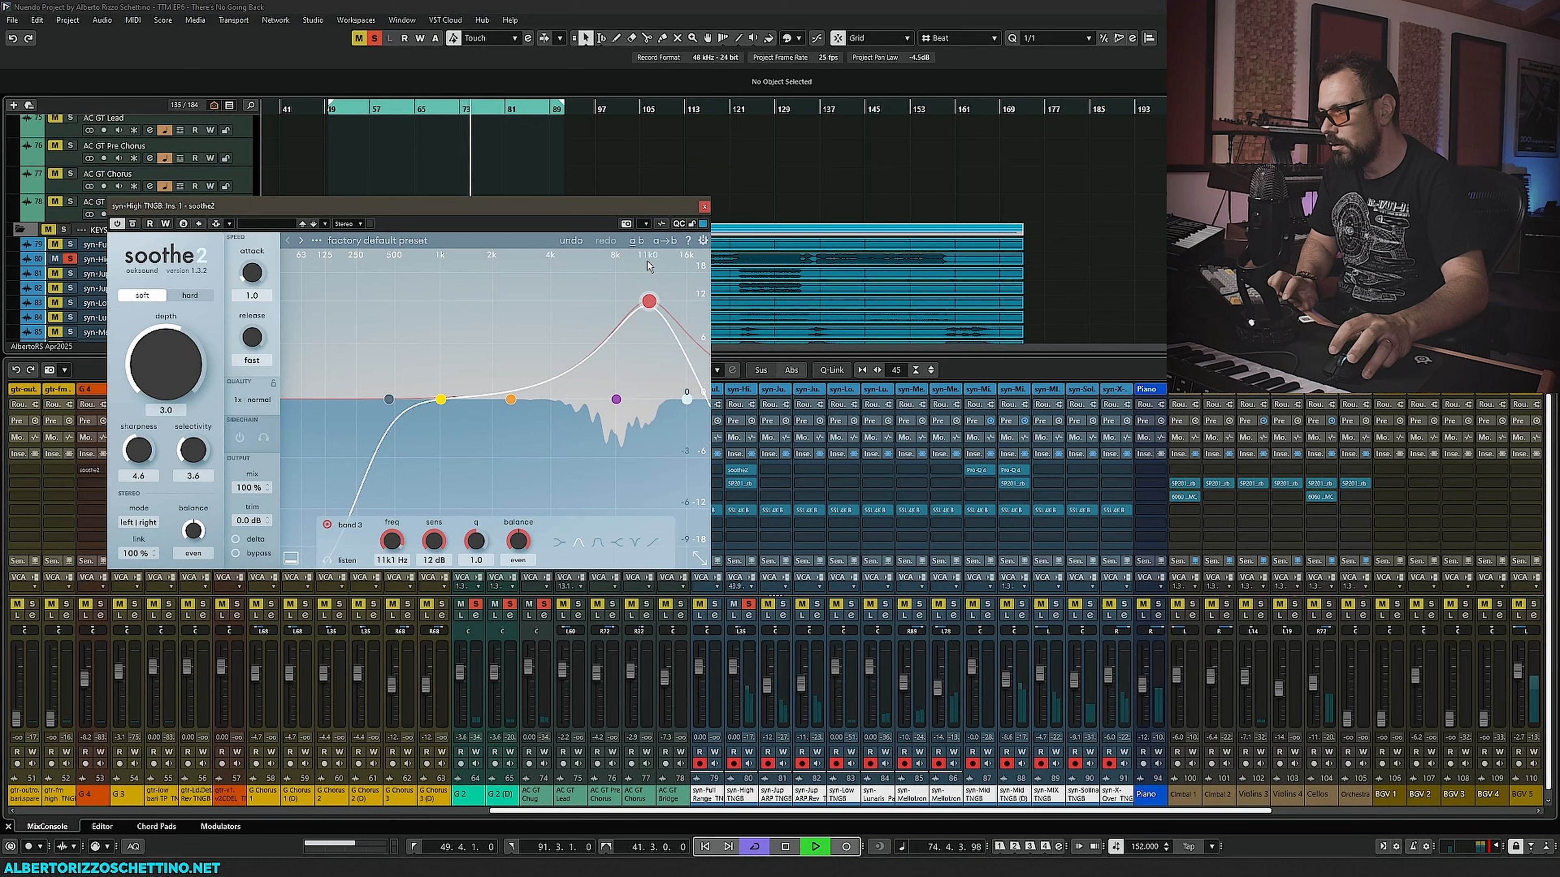
{"action": "key", "text": "space"}
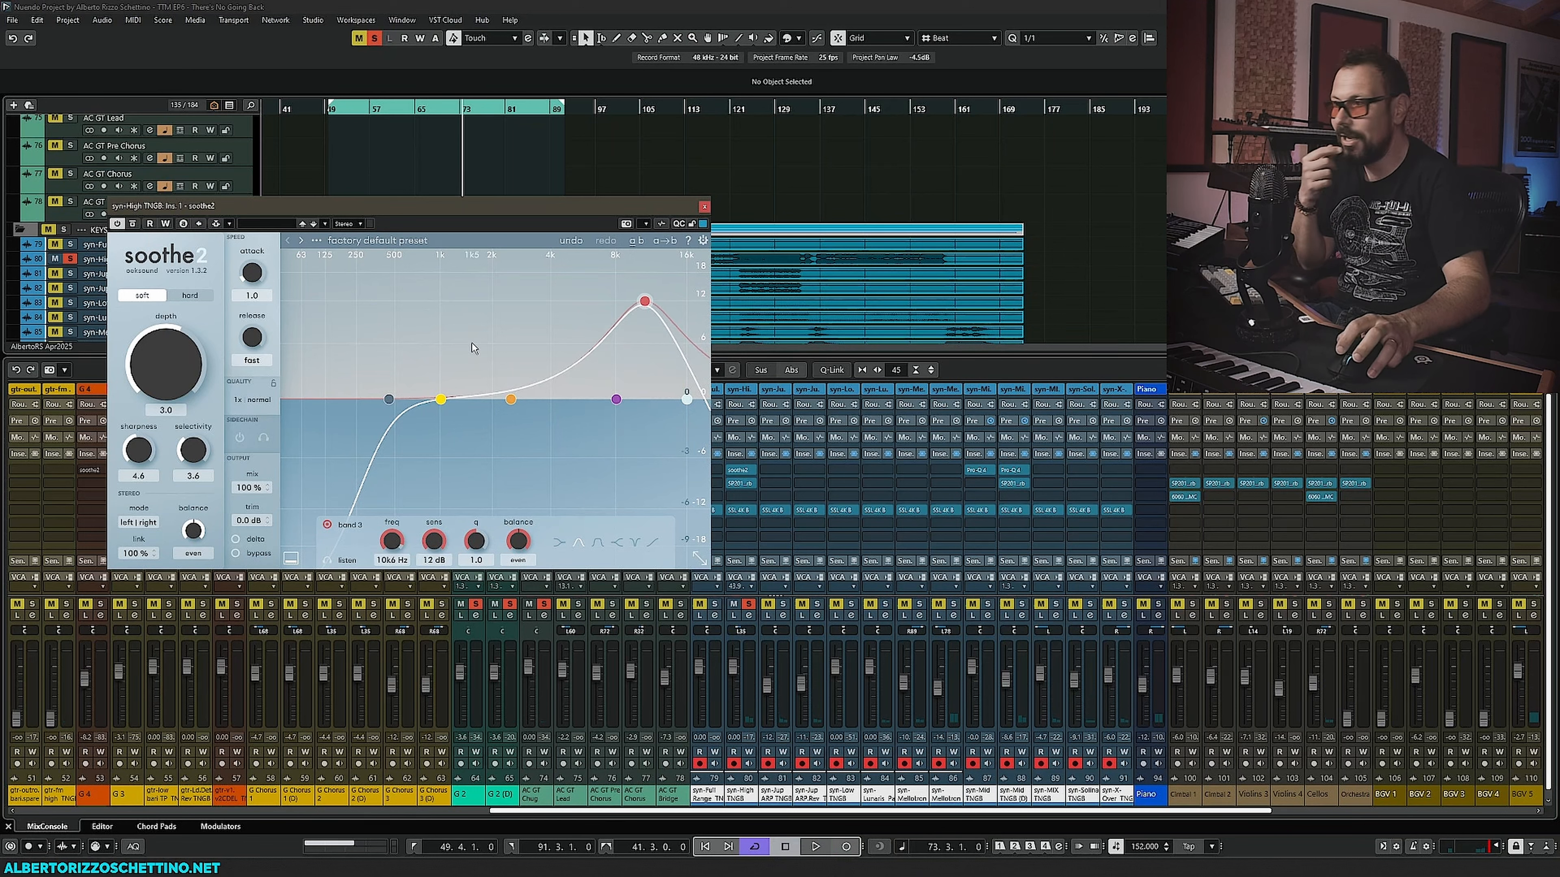
- Move soothe2's low-cut to about 1.6 kHz and nudge the high-cut node back to the top of the range
{"action": "left_click_drag", "start_coordinate": [433, 406], "coordinate": [475, 398]}
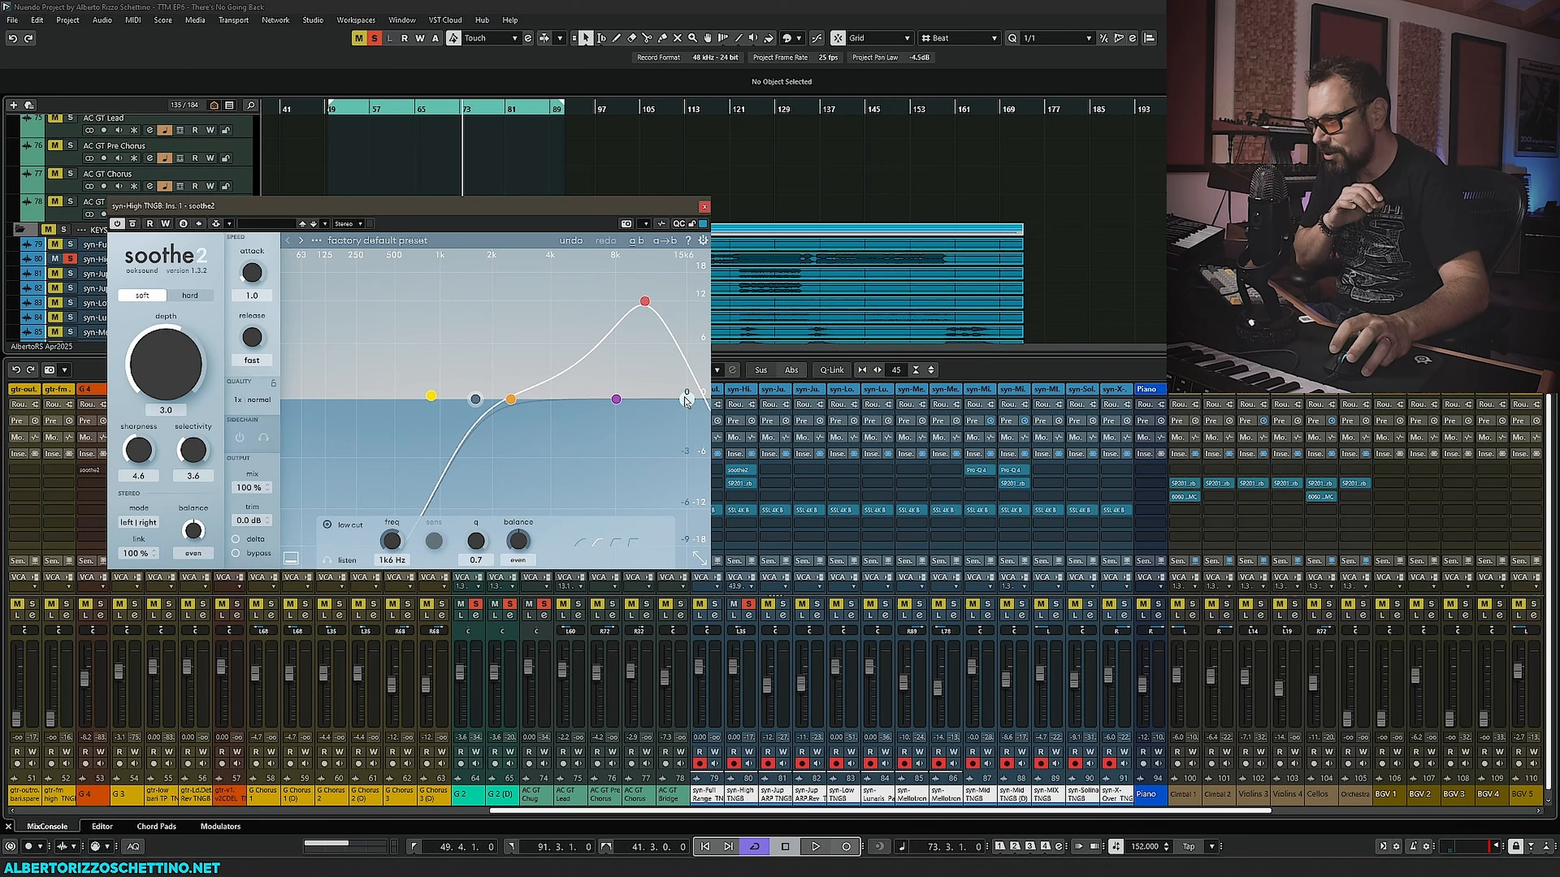
{"action": "left_click_drag", "start_coordinate": [686, 400], "coordinate": [667, 401]}
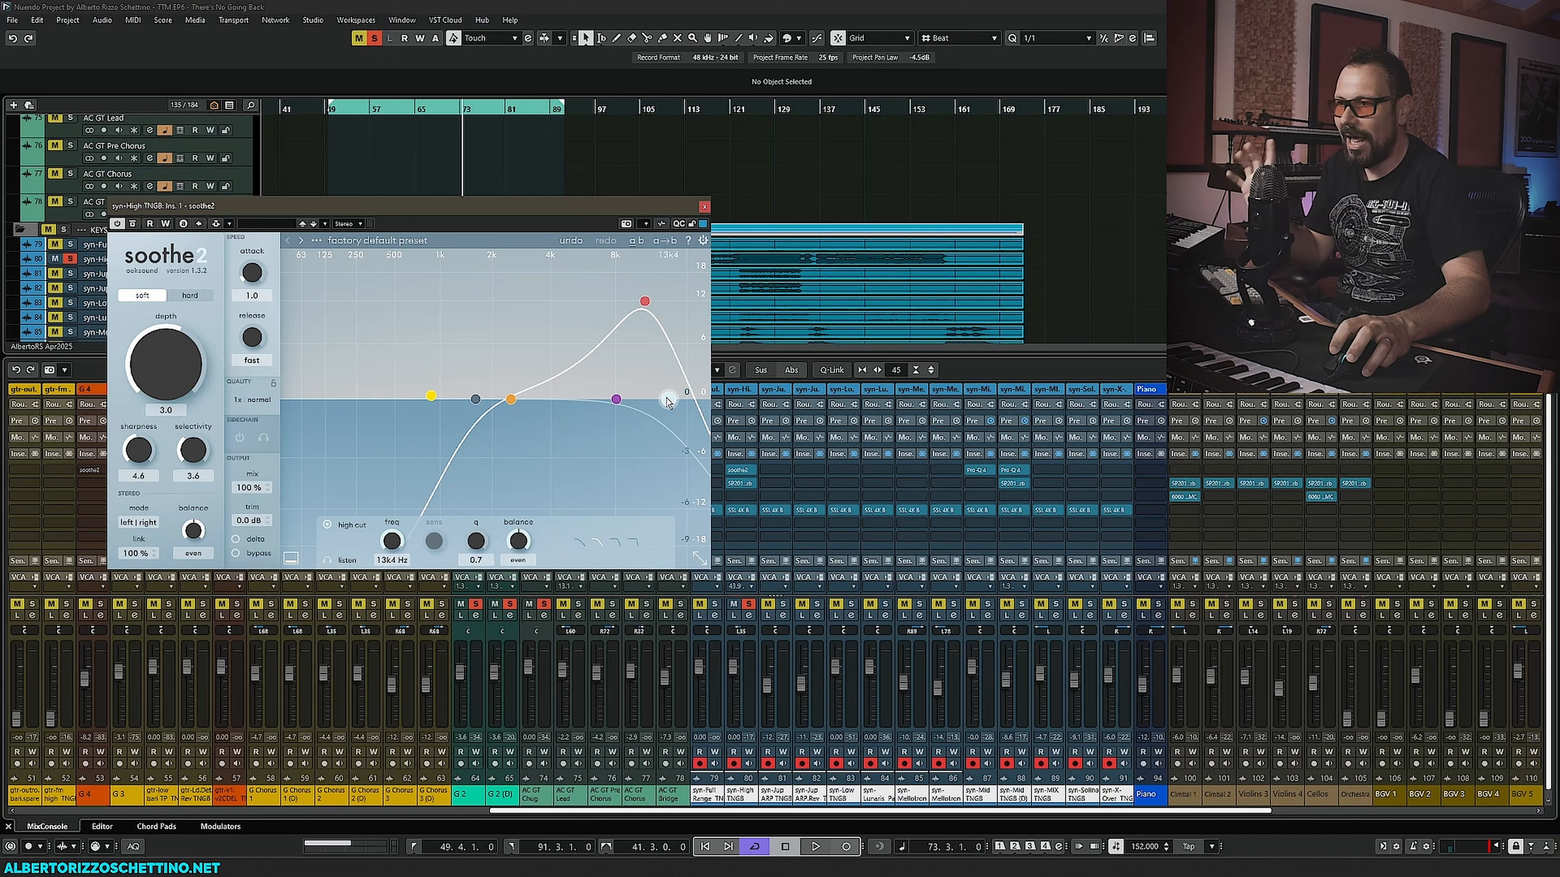
{"action": "left_click_drag", "start_coordinate": [668, 400], "coordinate": [668, 402]}
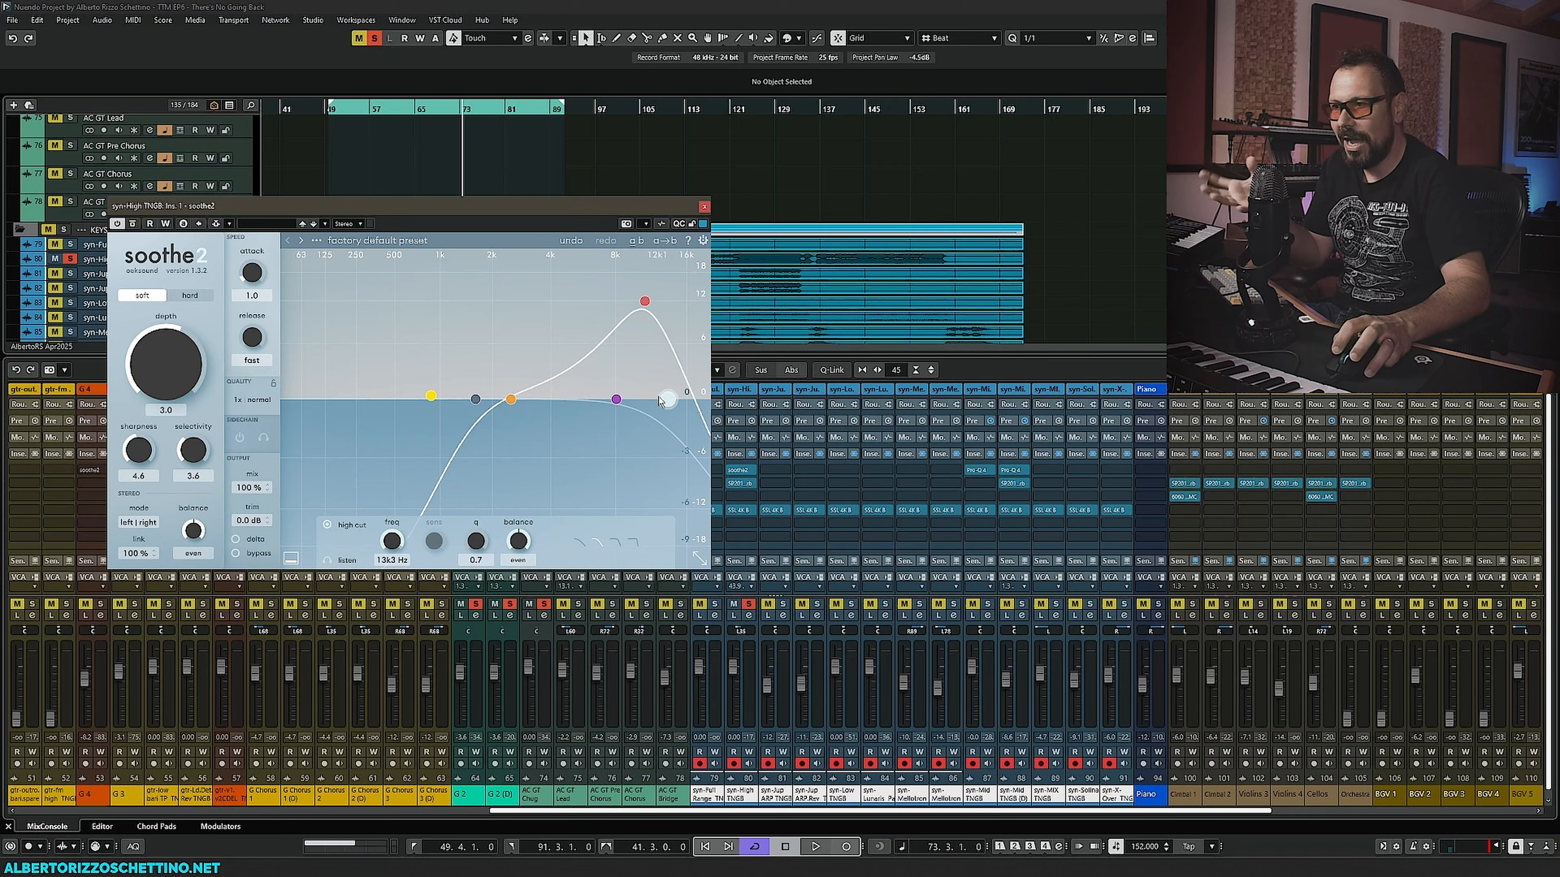
{"action": "left_click_drag", "start_coordinate": [667, 400], "coordinate": [700, 400]}
- During playback, widen soothe2's band 3 to a Q of 0.4 around 11.2 kHz
{"action": "left_click", "coordinate": [645, 300]}
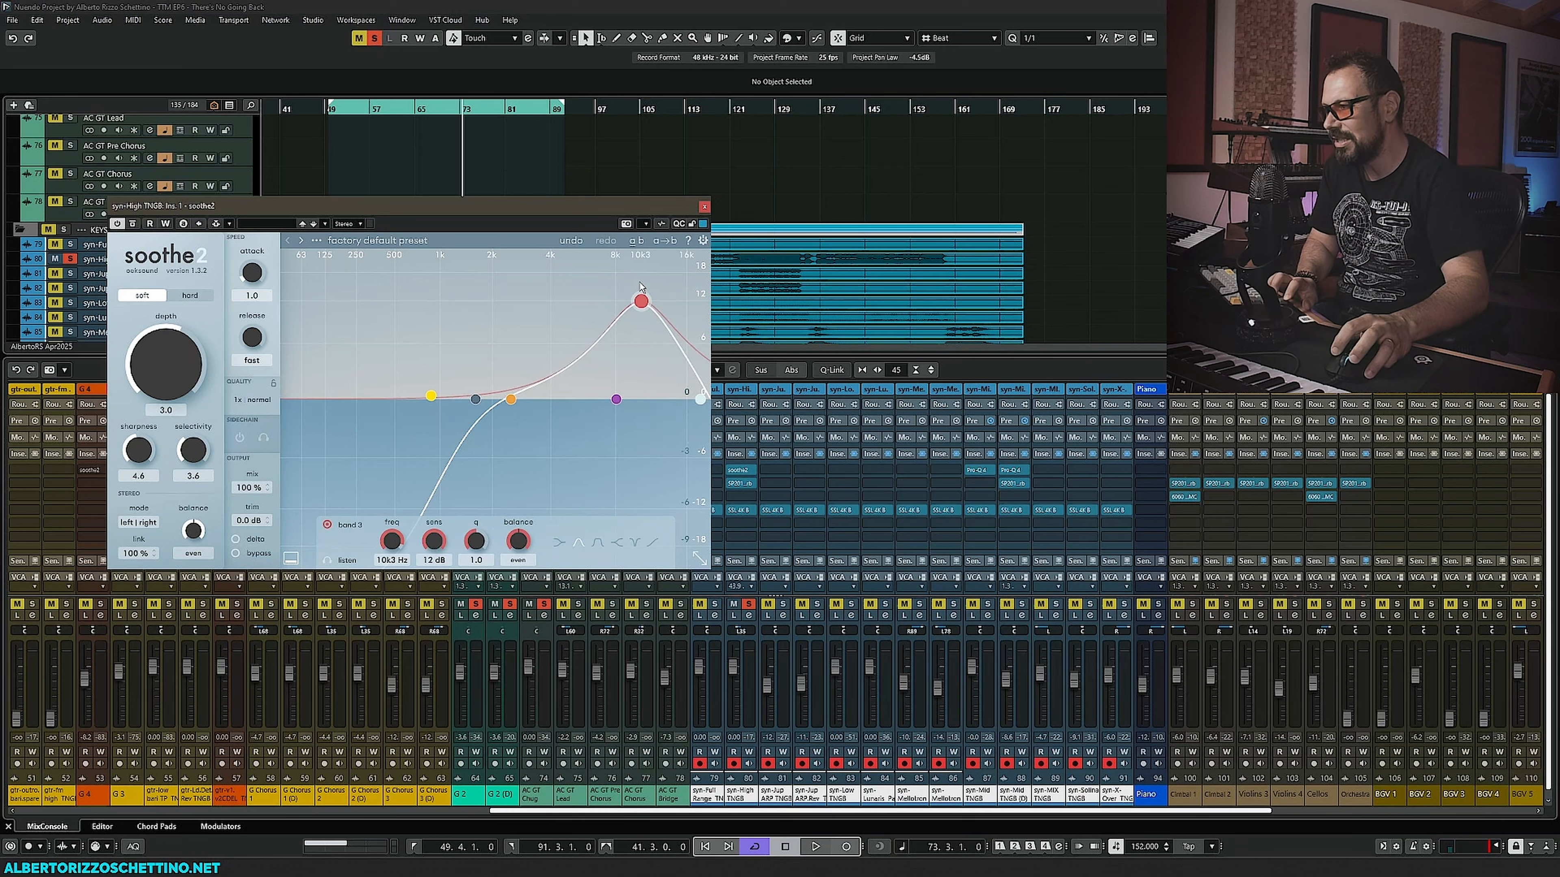
{"action": "scroll", "coordinate": [639, 307], "scroll_direction": "up", "scroll_amount": 5}
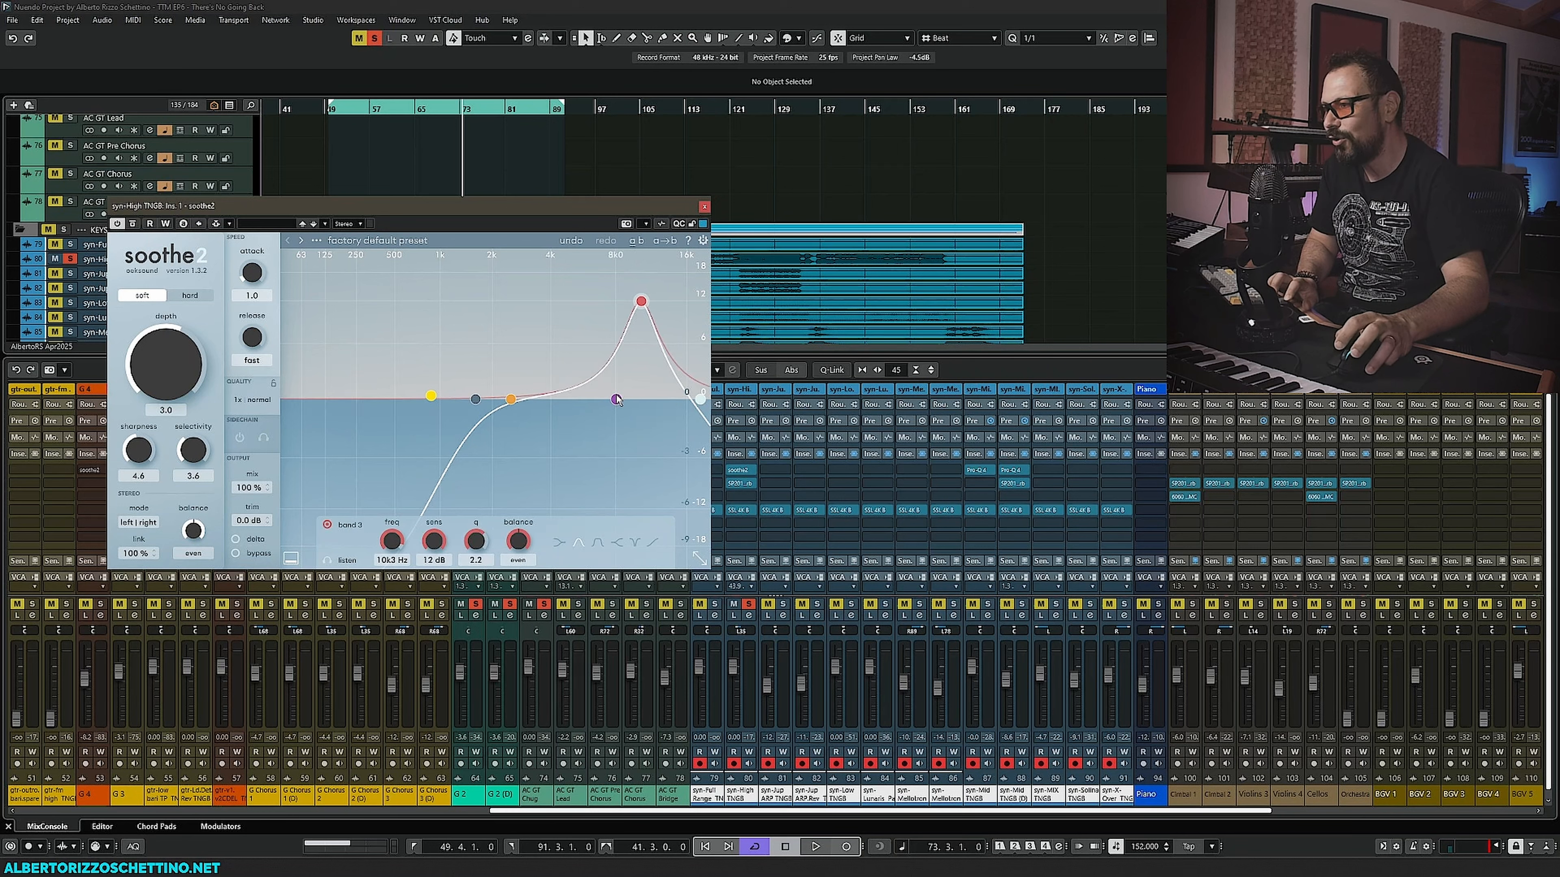
{"action": "key", "text": "space"}
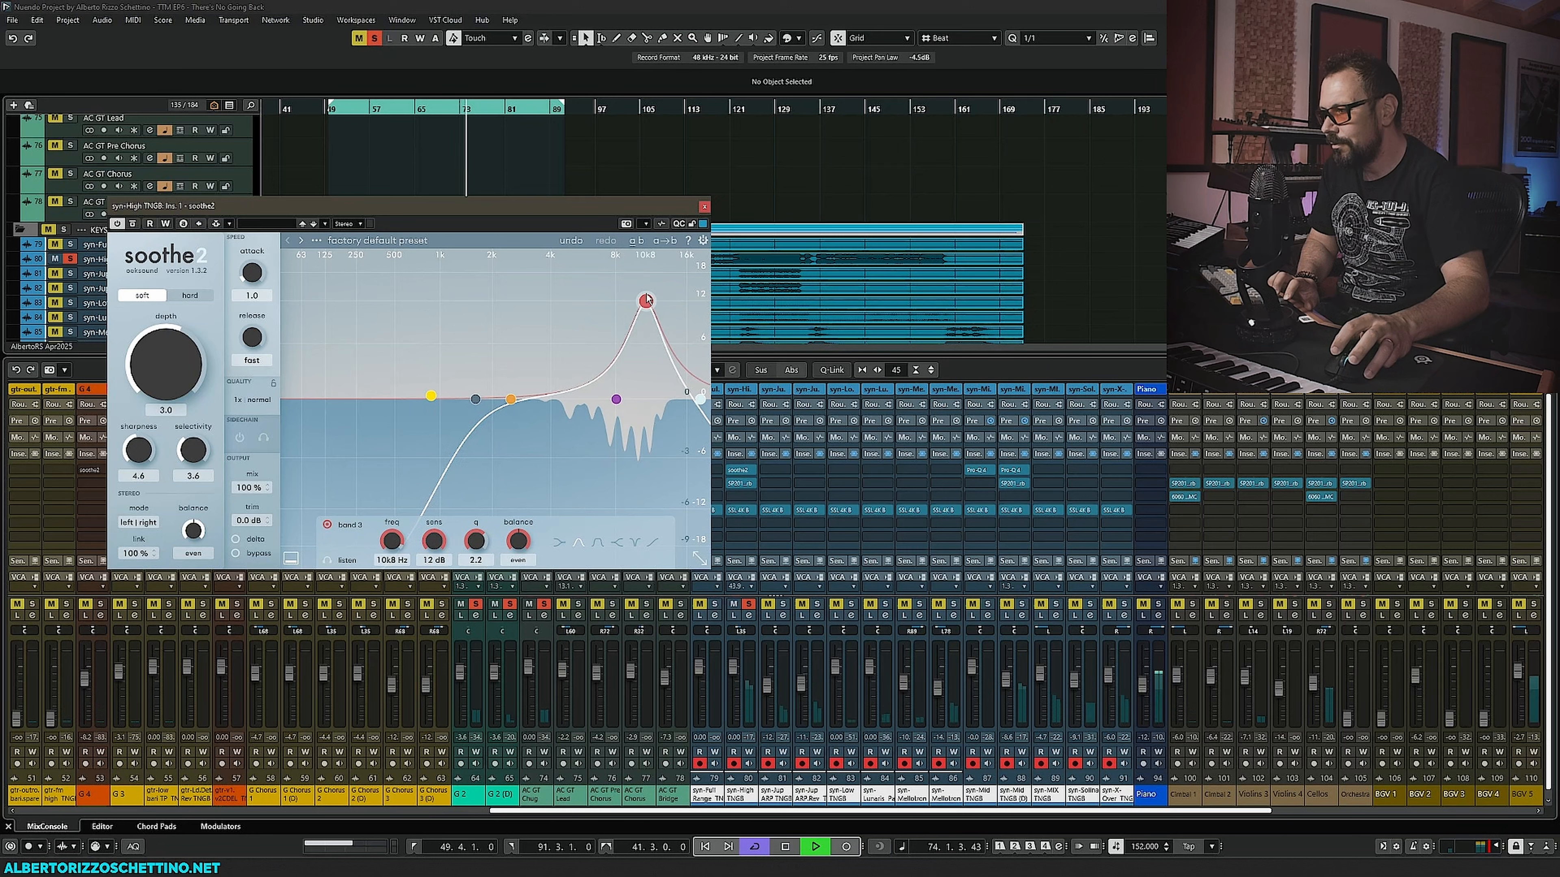
{"action": "mouse_move", "coordinate": [641, 301]}
{"action": "left_mouse_down"}
{"action": "mouse_move", "coordinate": [639, 389]}
{"action": "mouse_move", "coordinate": [646, 305]}
{"action": "left_mouse_up"}
{"action": "scroll", "coordinate": [646, 306], "scroll_direction": "up", "scroll_amount": 4}
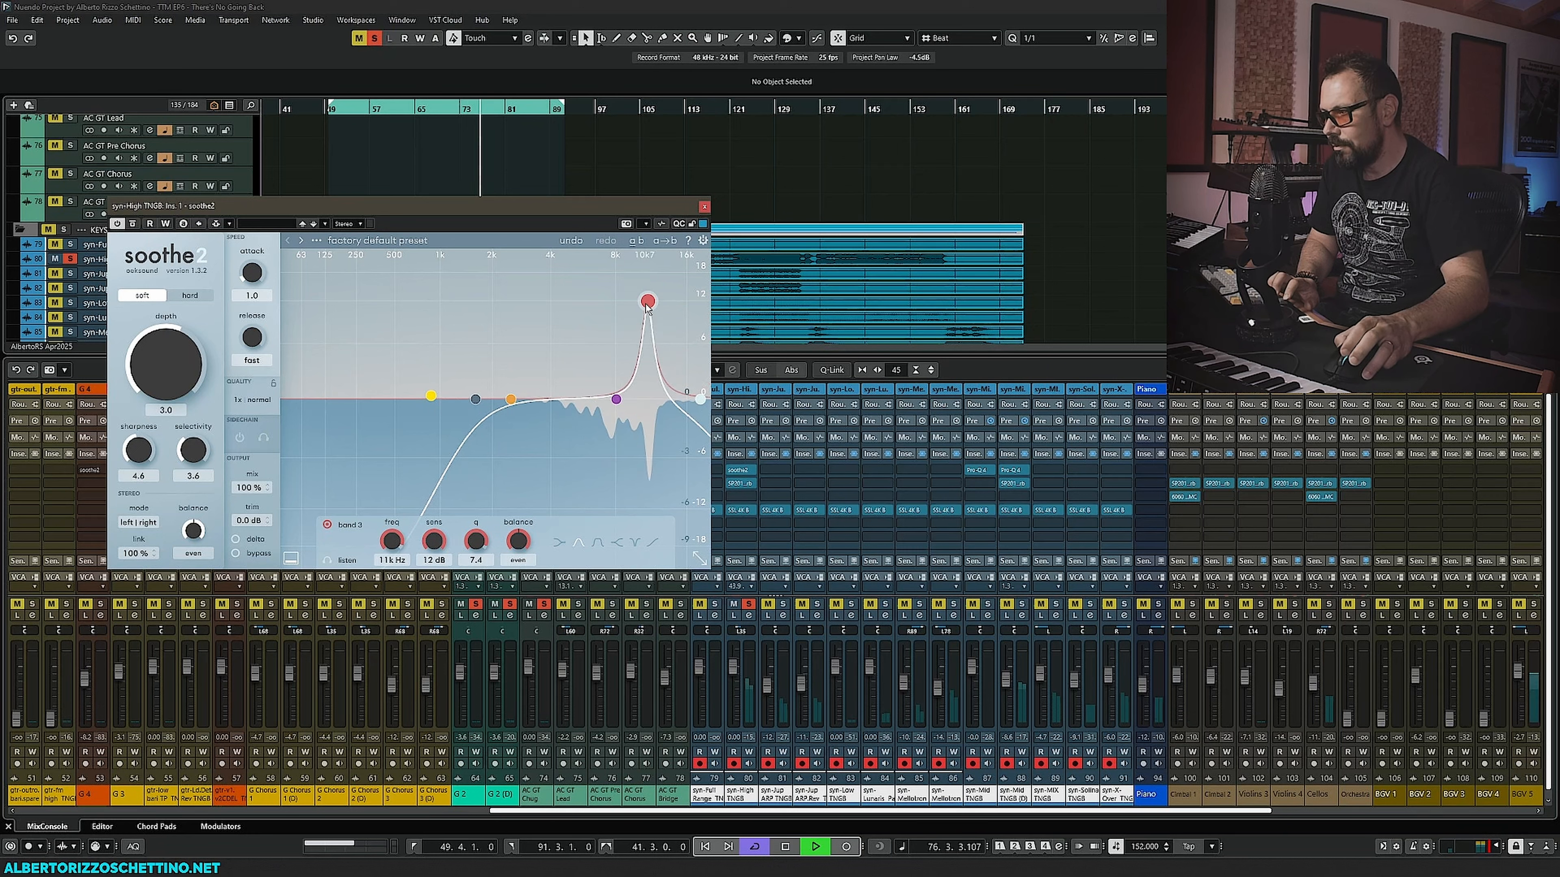
{"action": "scroll", "coordinate": [646, 306], "scroll_direction": "down", "scroll_amount": 12}
{"action": "scroll", "coordinate": [647, 306], "scroll_direction": "down", "scroll_amount": 4}
{"action": "scroll", "coordinate": [647, 305], "scroll_direction": "up", "scroll_amount": 6}
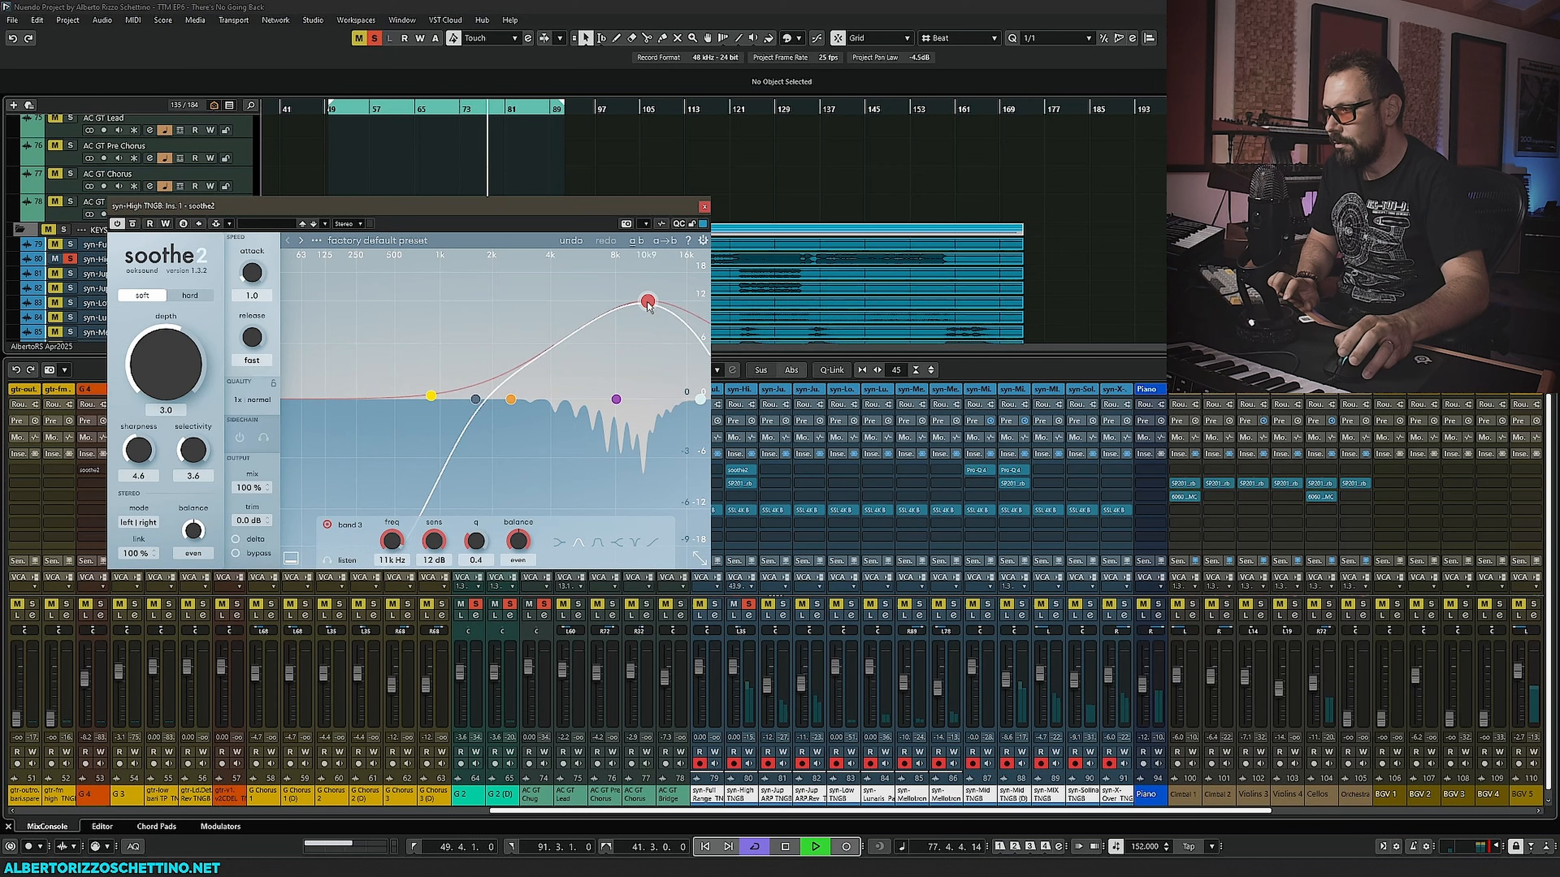
{"action": "left_click_drag", "start_coordinate": [647, 303], "coordinate": [650, 301]}
{"action": "key", "text": "space"}
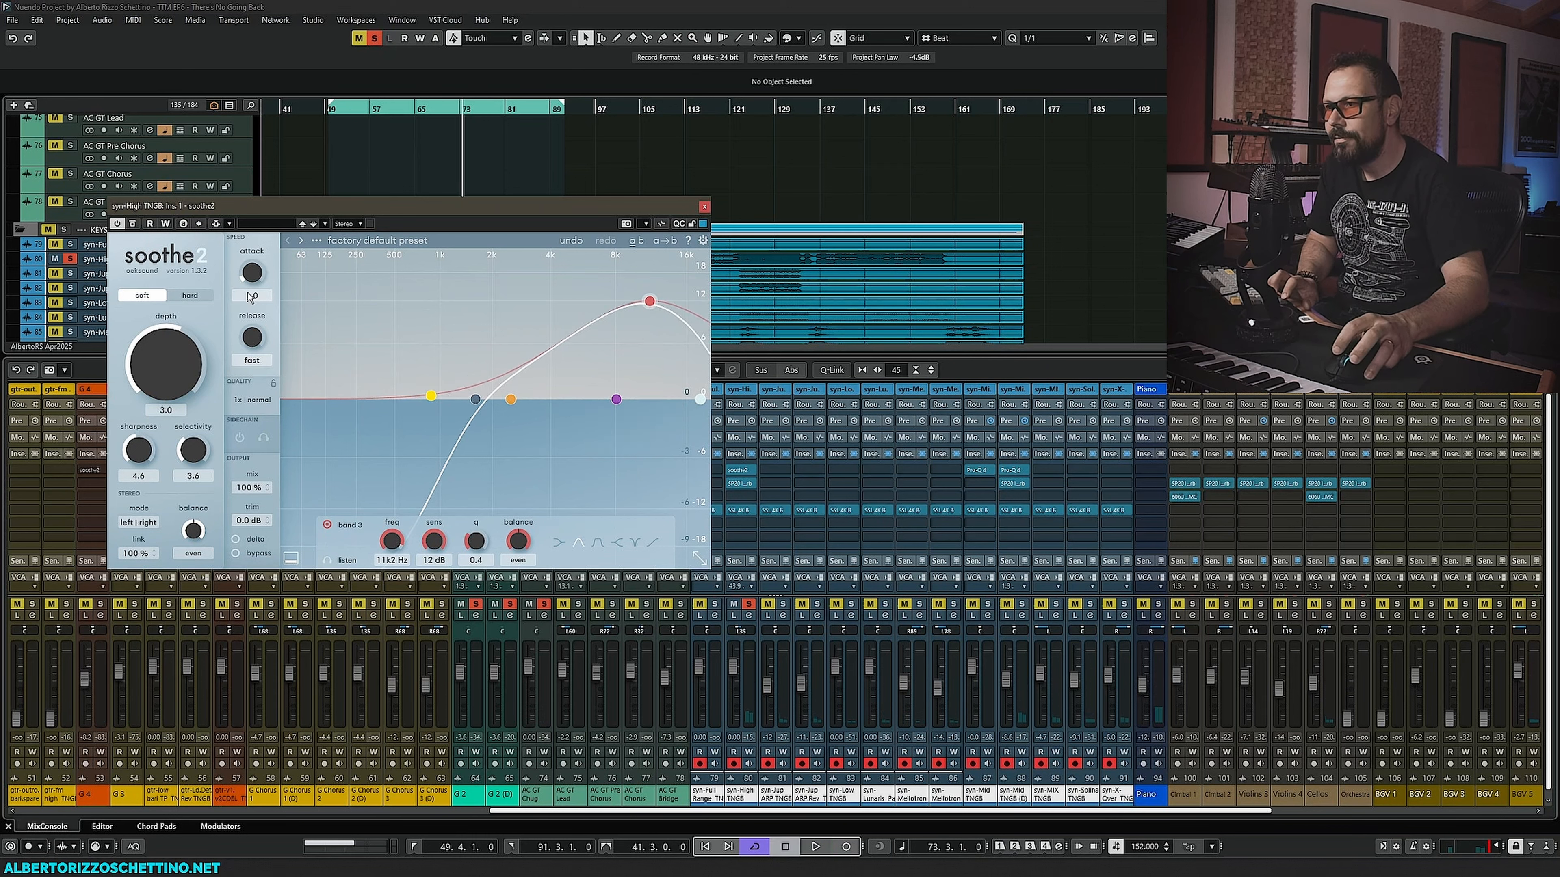
- During playback, raise soothe2's depth to 4.2
{"action": "key", "text": "space"}
{"action": "mouse_move", "coordinate": [157, 368]}
{"action": "left_mouse_down"}
{"action": "mouse_move", "coordinate": [155, 390]}
{"action": "mouse_move", "coordinate": [172, 343]}
{"action": "left_mouse_up"}
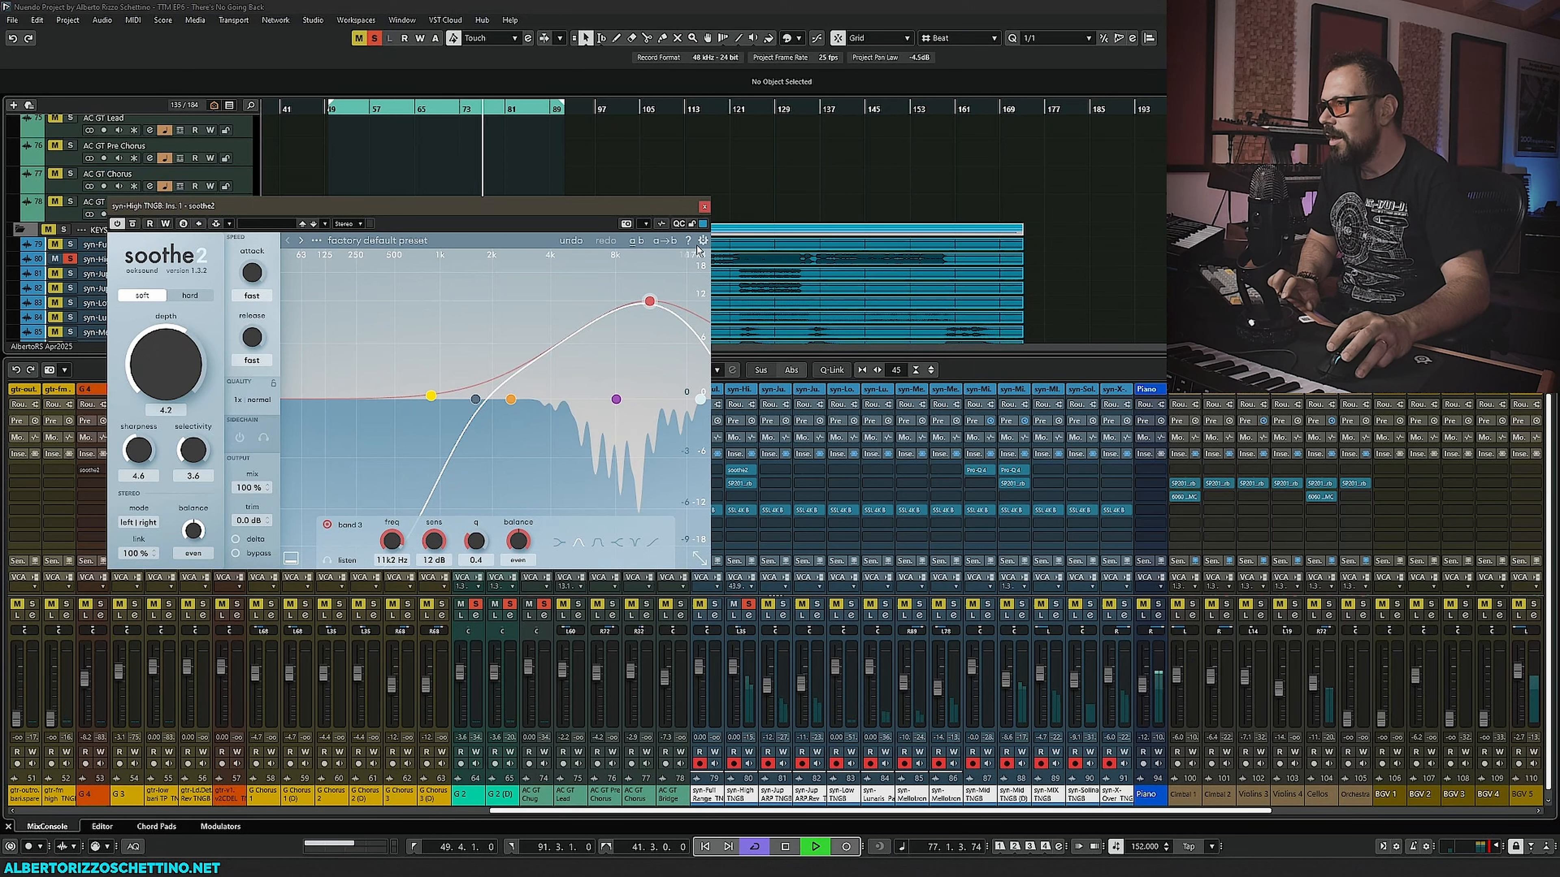
{"action": "key", "text": "space"}
- Narrow the soothe2 window and toggle the channel's insert bypasses to compare the processing during playback
{"action": "left_click_drag", "start_coordinate": [689, 208], "coordinate": [643, 207]}
{"action": "left_click", "coordinate": [731, 483]}
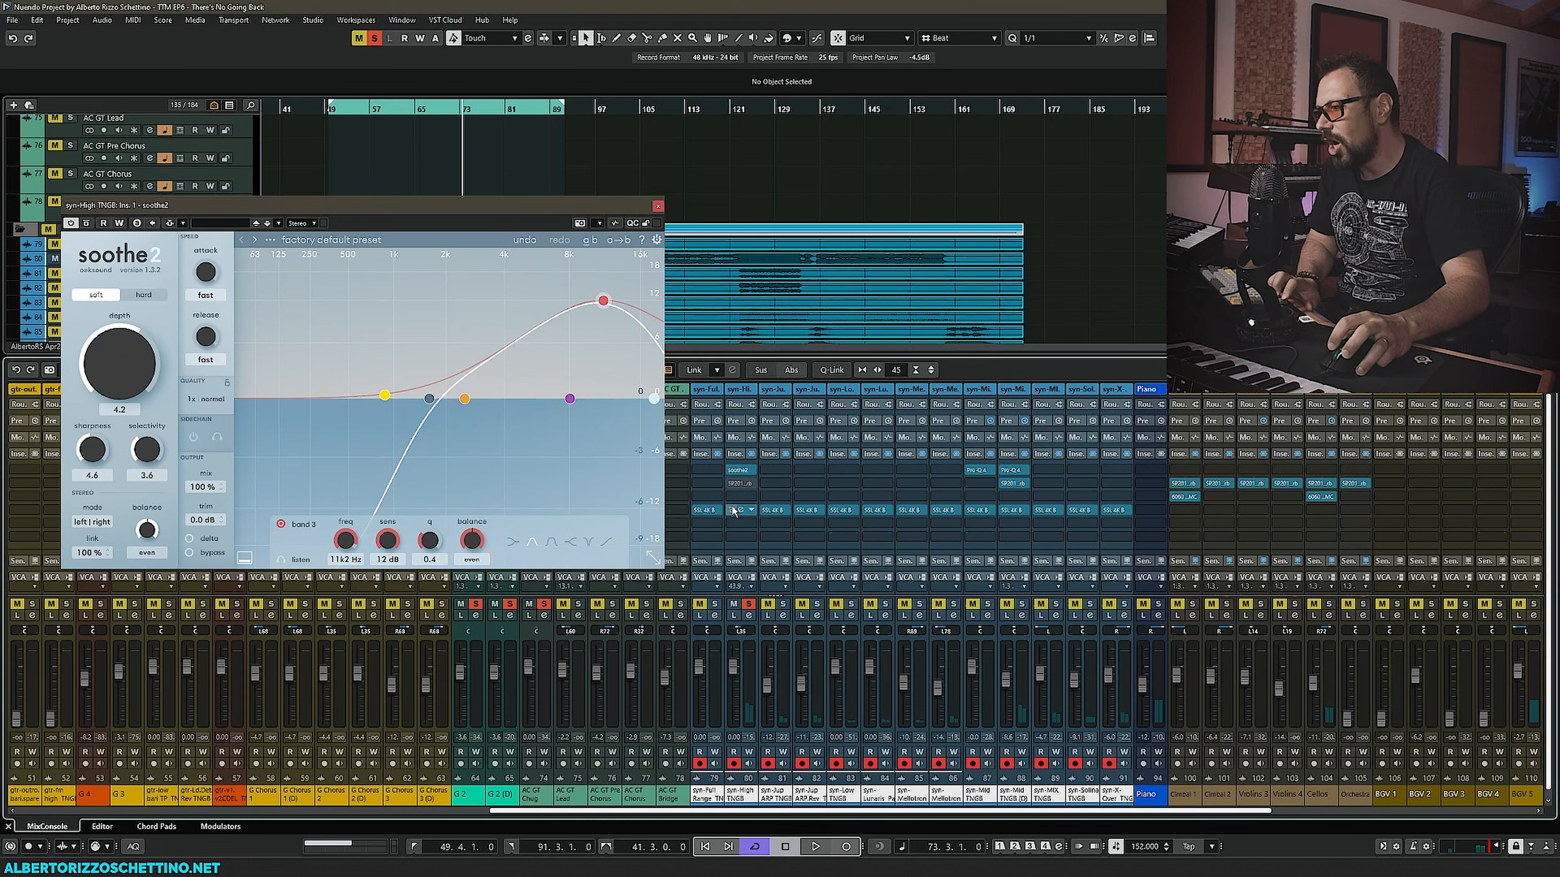
{"action": "left_click", "coordinate": [731, 511]}
{"action": "key", "text": "space"}
{"action": "left_click", "coordinate": [731, 470]}
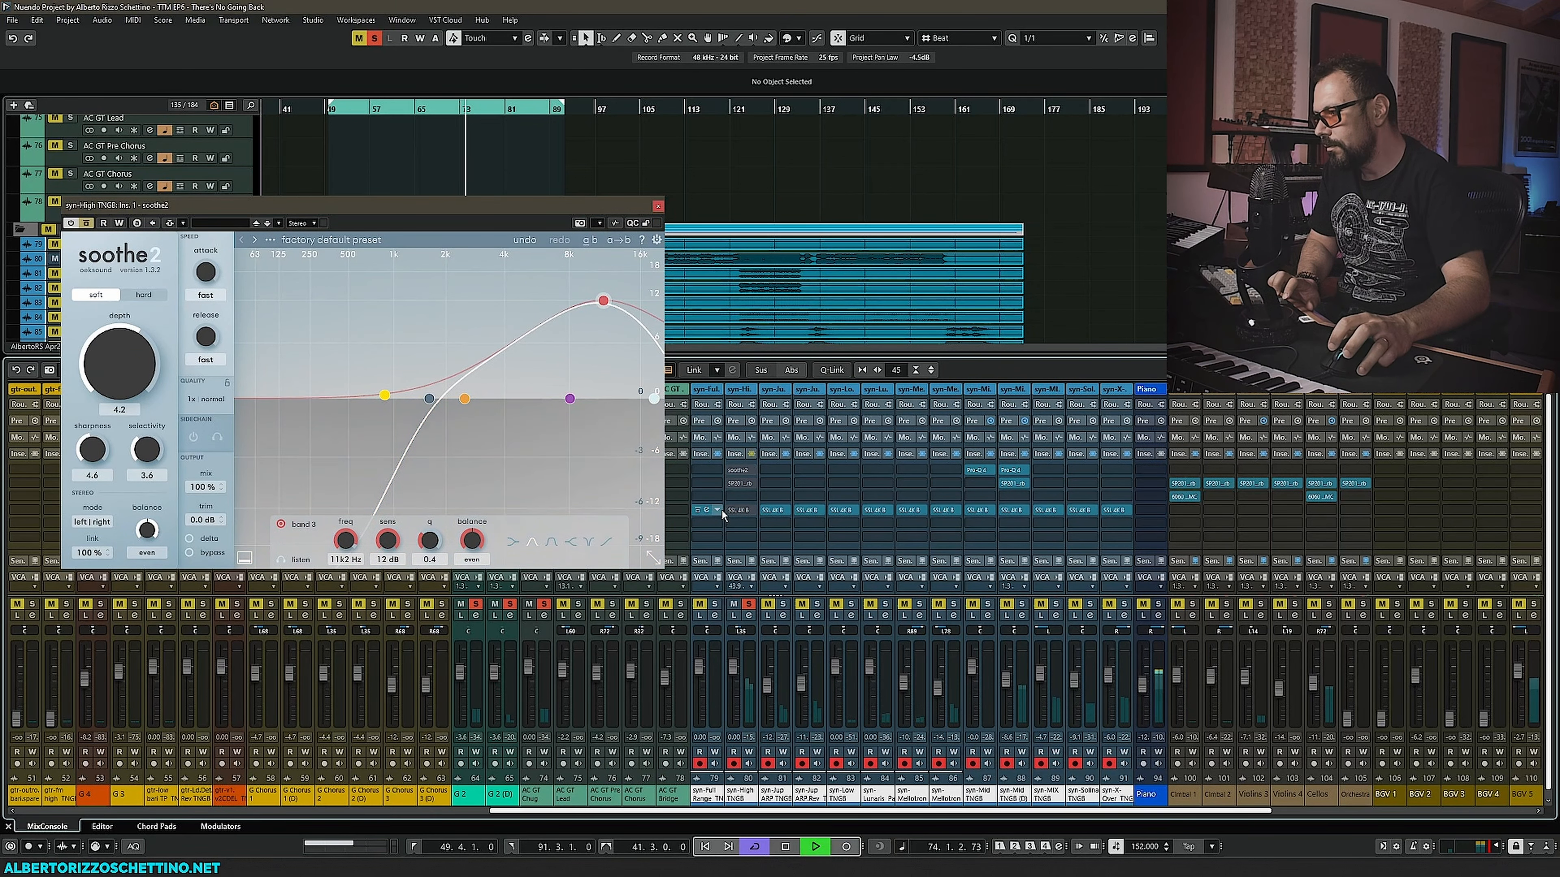
{"action": "left_click", "coordinate": [731, 470]}
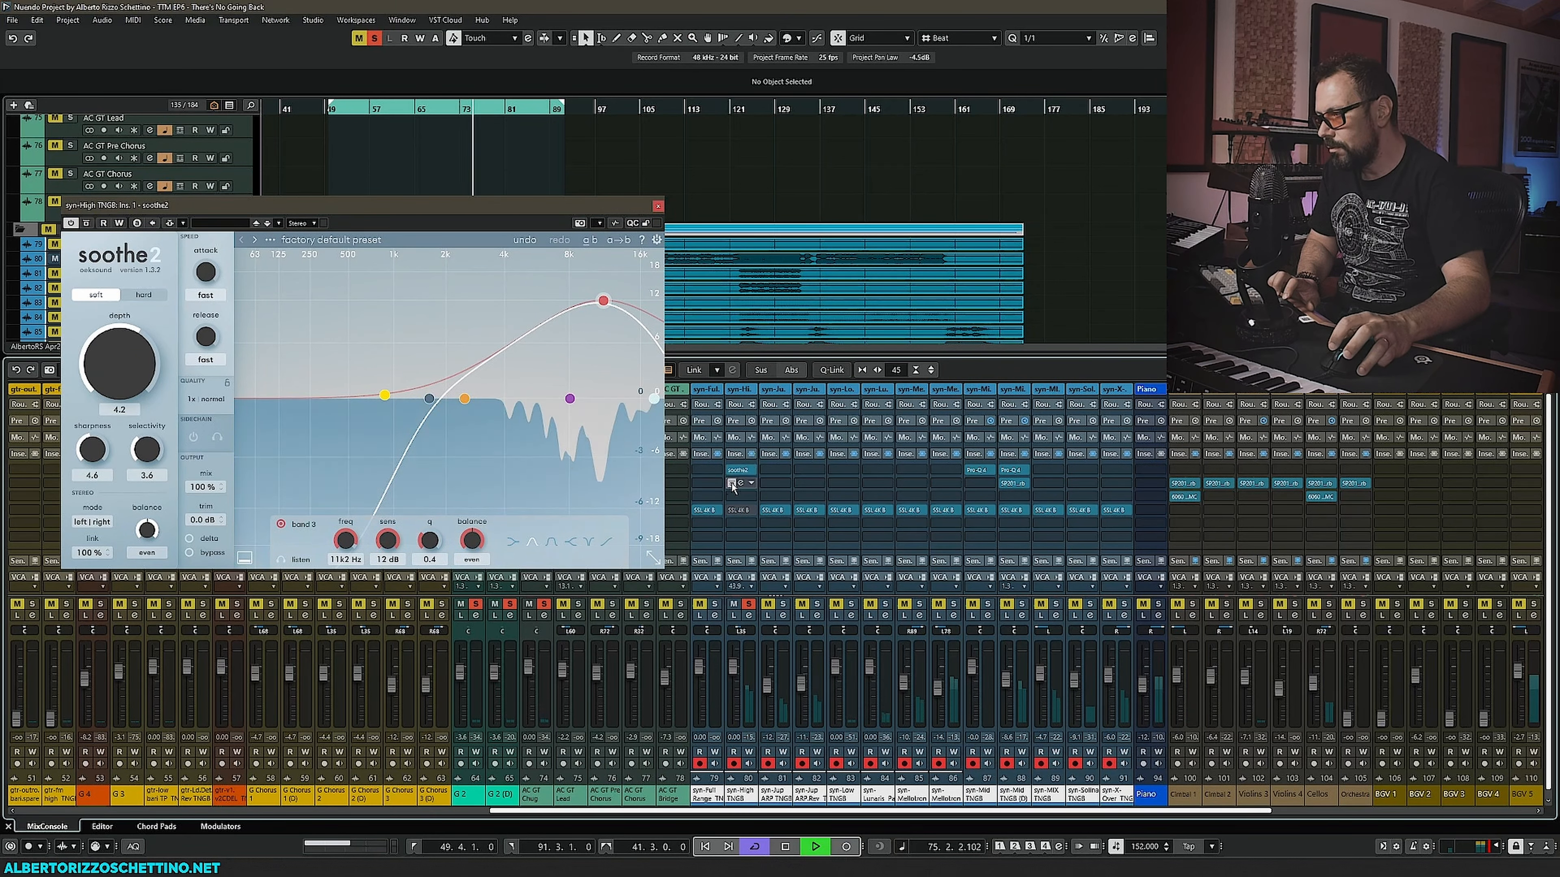
{"action": "left_click", "coordinate": [731, 484]}
{"action": "left_click", "coordinate": [730, 510]}
- Lower soothe2's band 3 to about 10.3 kHz and raise the depth to 14.5
{"action": "mouse_move", "coordinate": [606, 305]}
{"action": "left_mouse_down"}
{"action": "mouse_move", "coordinate": [593, 348]}
{"action": "mouse_move", "coordinate": [598, 306]}
{"action": "left_mouse_up"}
{"action": "left_click_drag", "start_coordinate": [133, 379], "coordinate": [139, 333]}
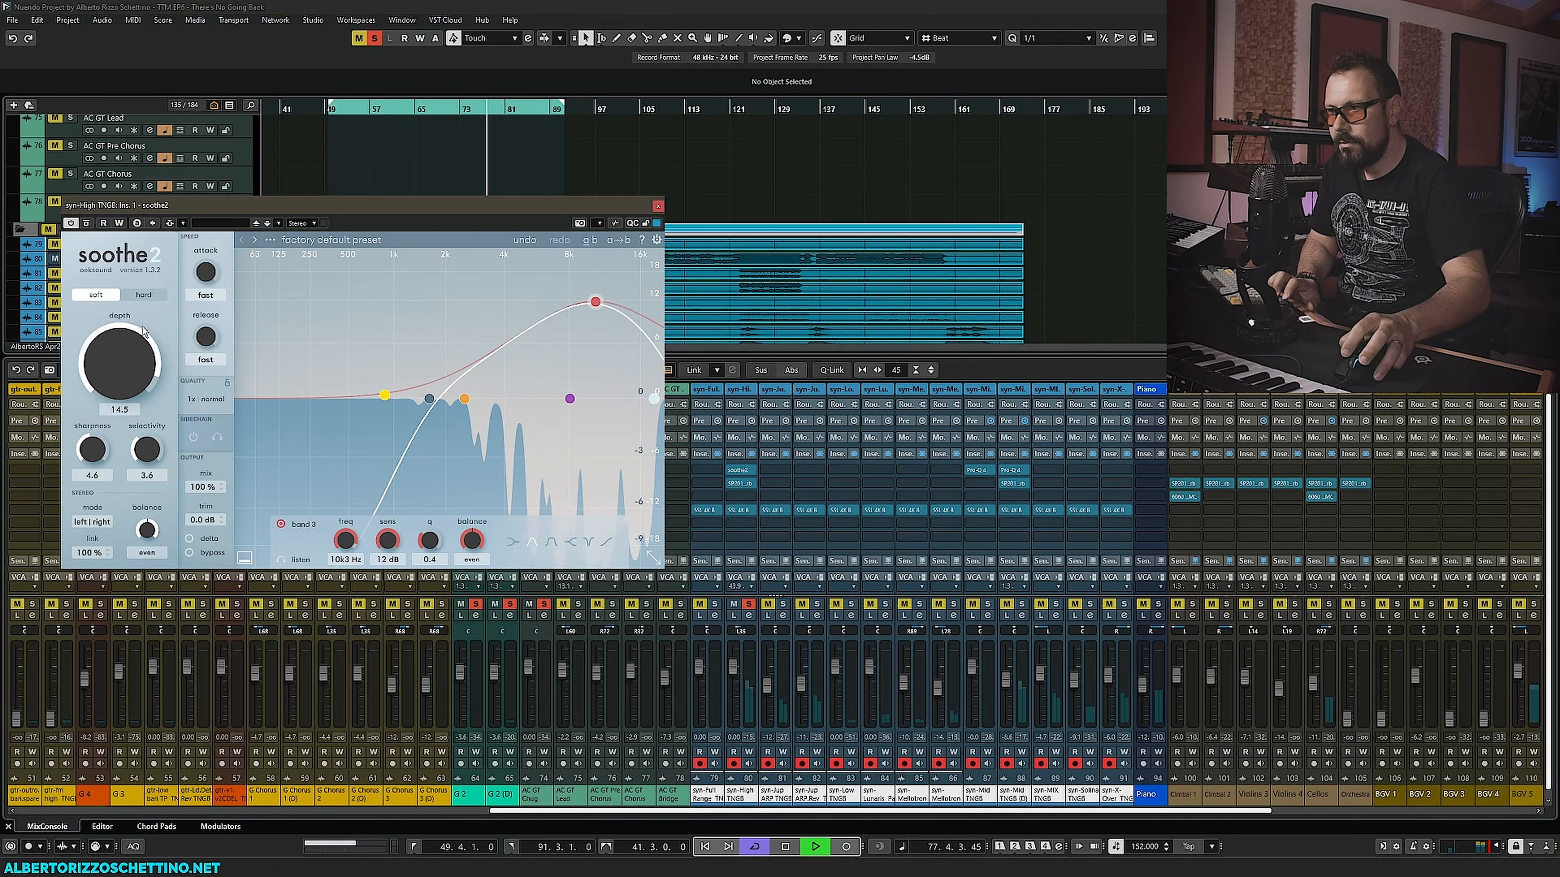
- Lower soothe2's sharpness to 4.0 and stop playback
{"action": "mouse_move", "coordinate": [97, 453]}
{"action": "left_mouse_down"}
{"action": "mouse_move", "coordinate": [110, 401]}
{"action": "mouse_move", "coordinate": [112, 442]}
{"action": "left_mouse_up"}
{"action": "key", "text": "space"}
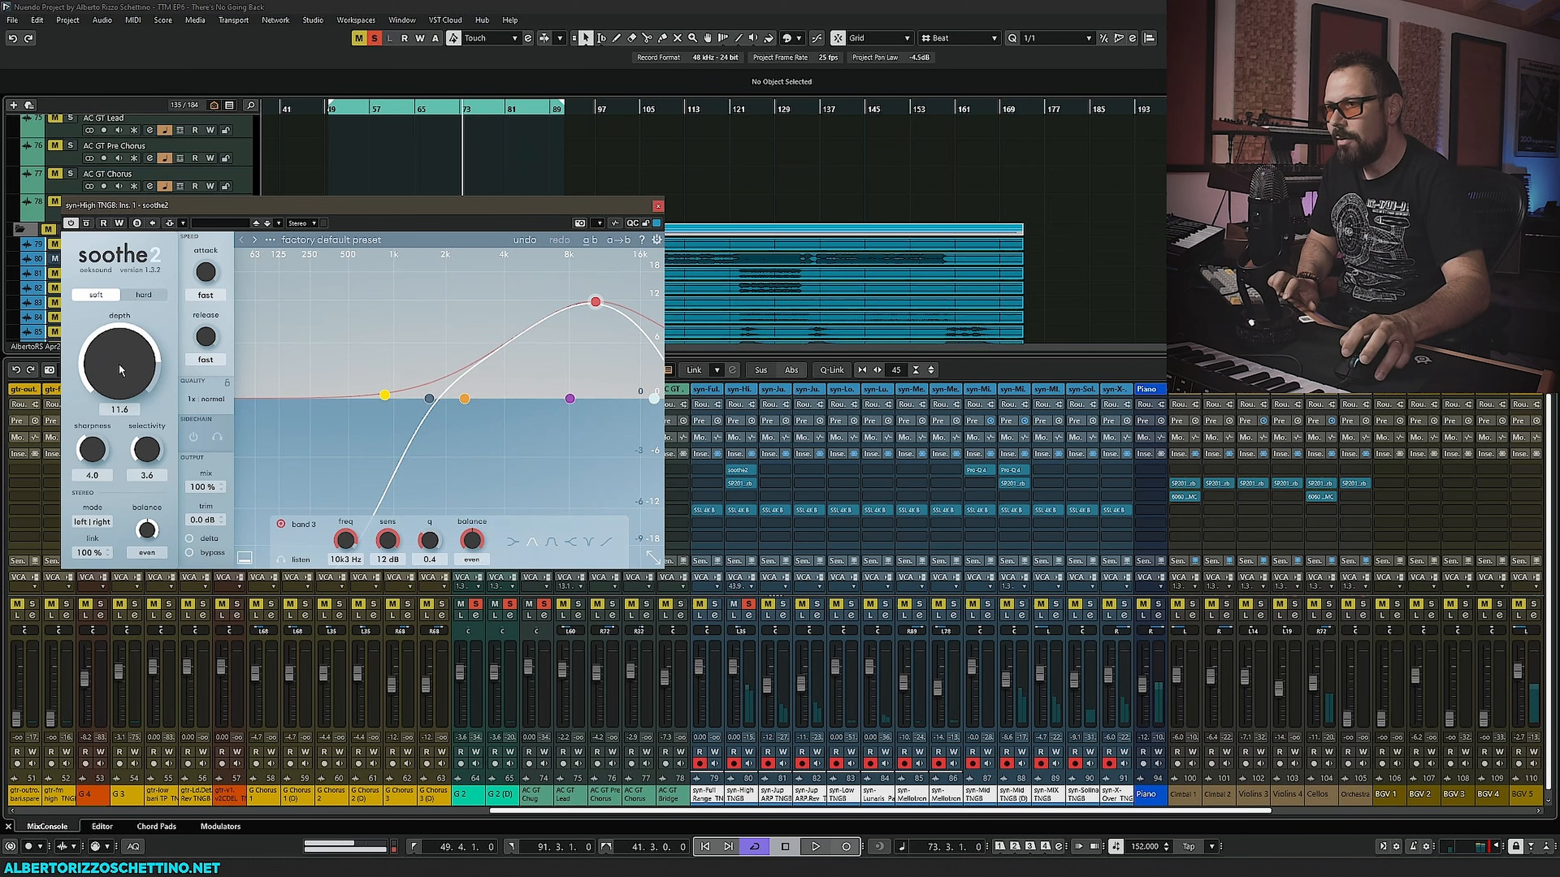
- During playback, lower soothe2's depth to 8.9
{"action": "key", "text": "space"}
{"action": "left_click_drag", "start_coordinate": [126, 376], "coordinate": [129, 384]}
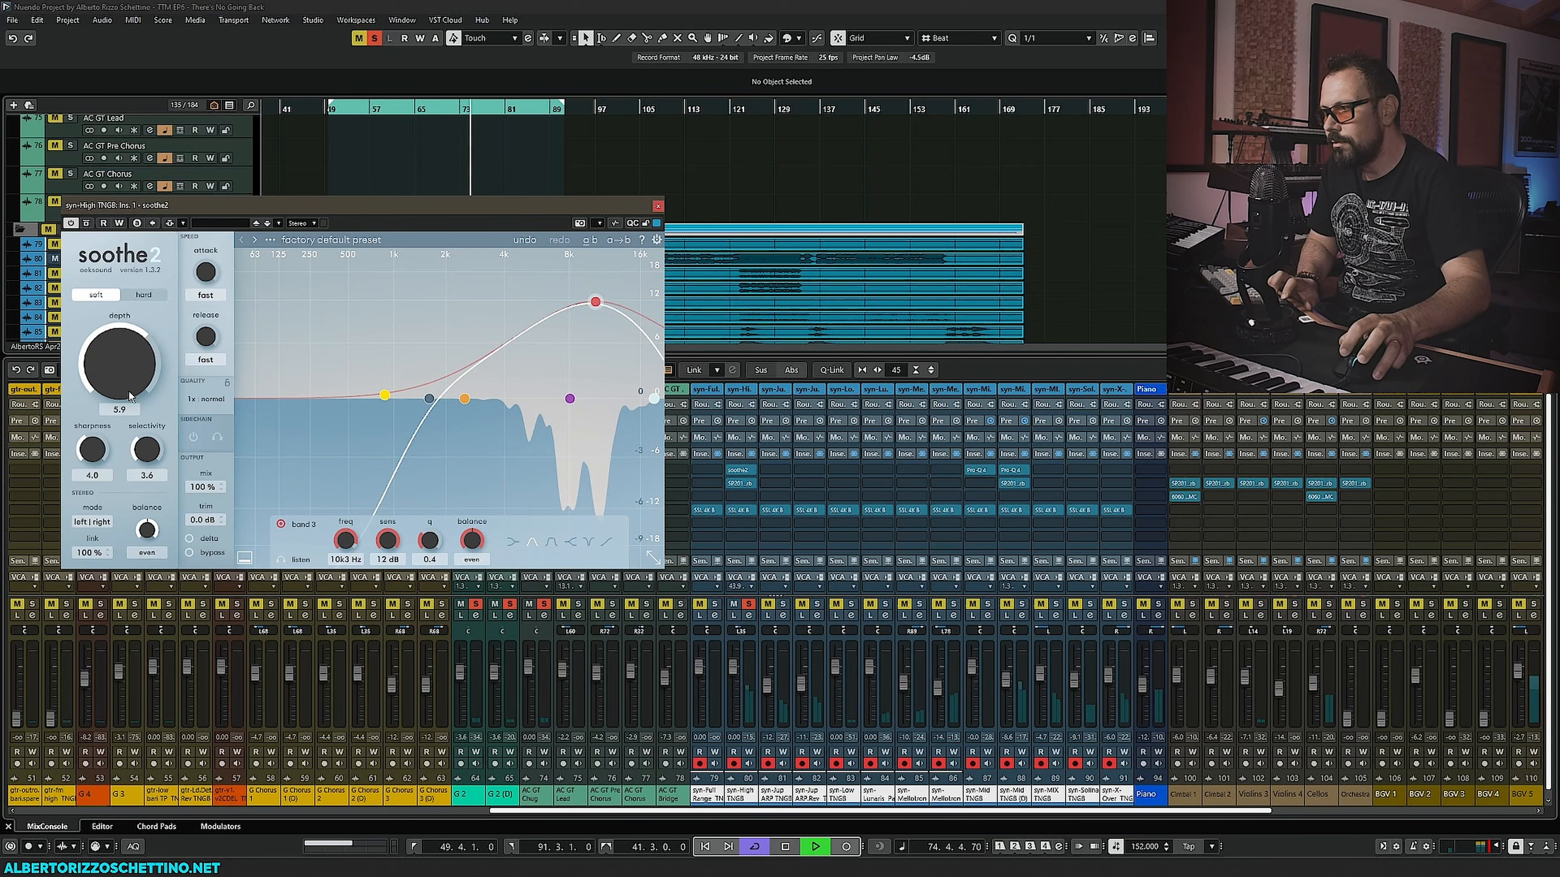
- Open the syn-High TNGB channel's SSL 4K B and set its filter frequency to about 3.84 kHz
{"action": "left_click", "coordinate": [739, 510]}
{"action": "mouse_move", "coordinate": [192, 301]}
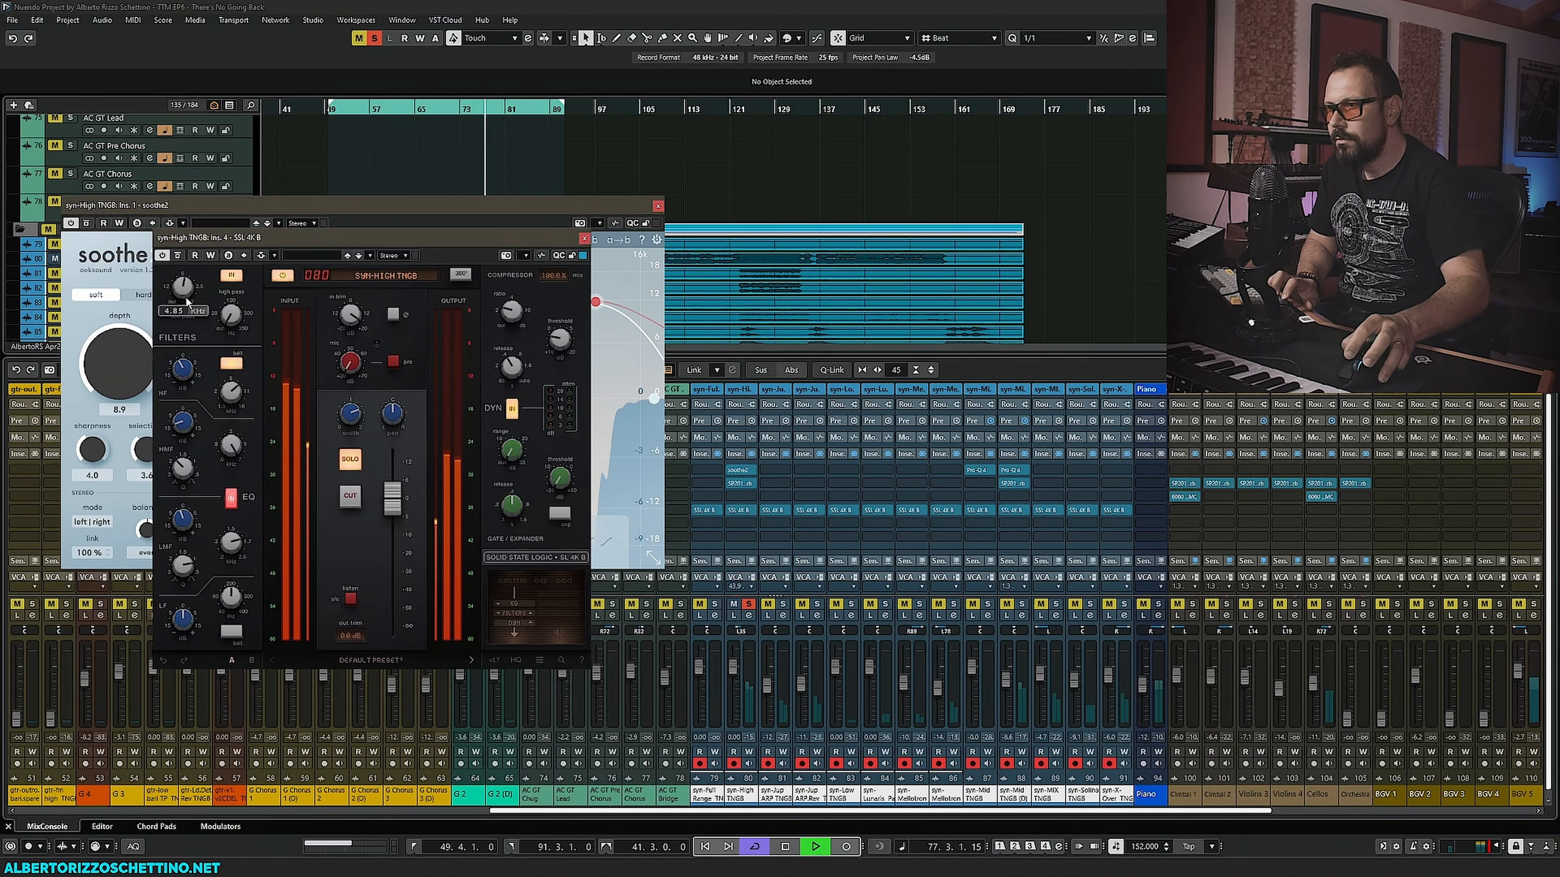
{"action": "left_click_drag", "start_coordinate": [192, 301], "coordinate": [196, 279]}
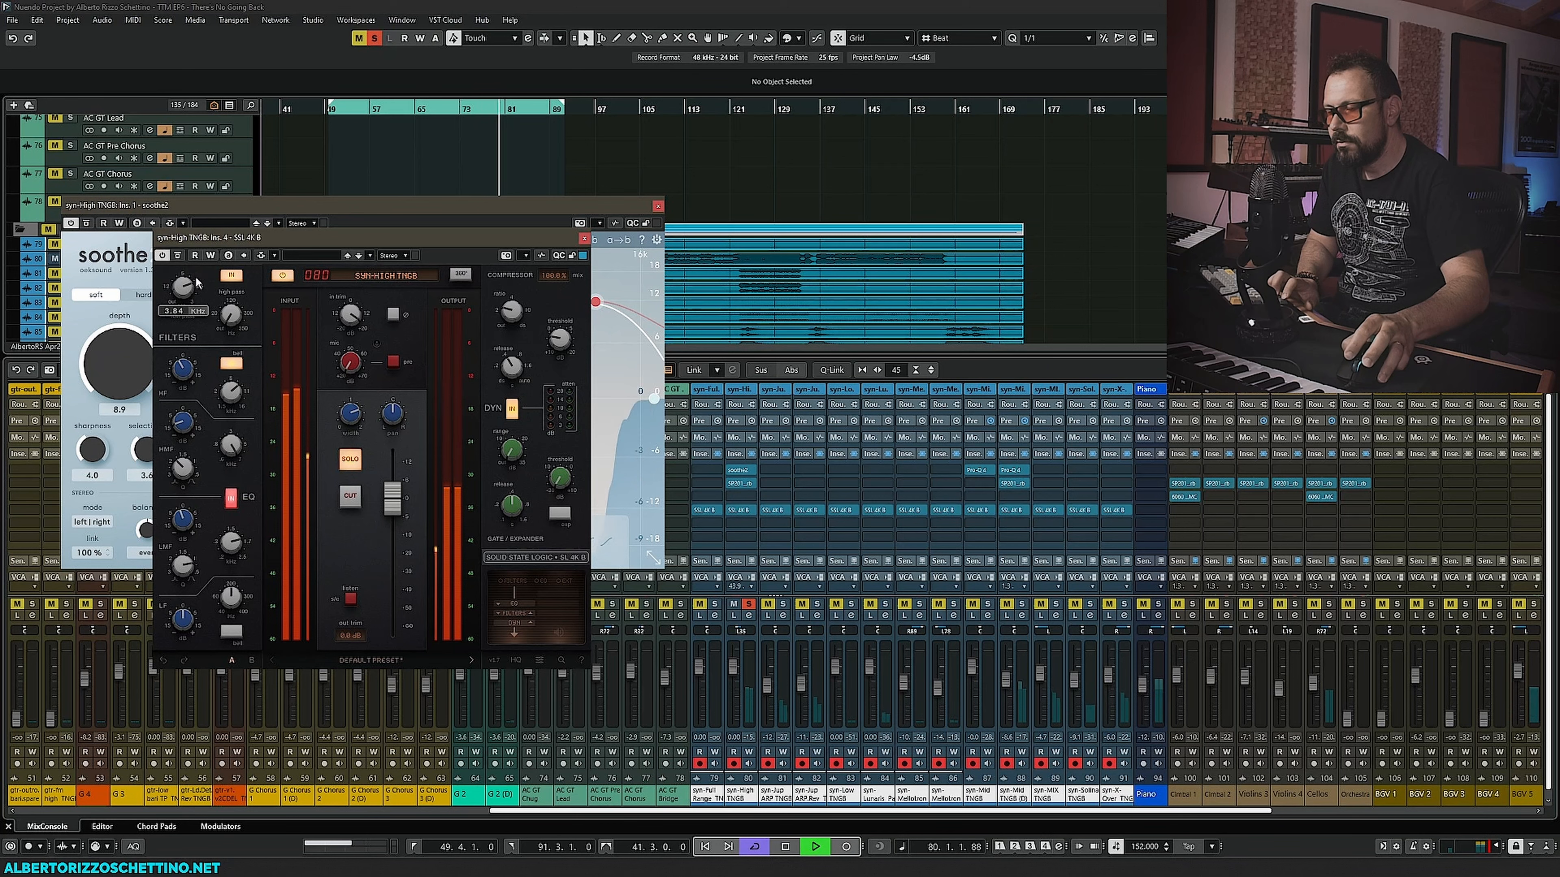
{"action": "key", "text": "space"}
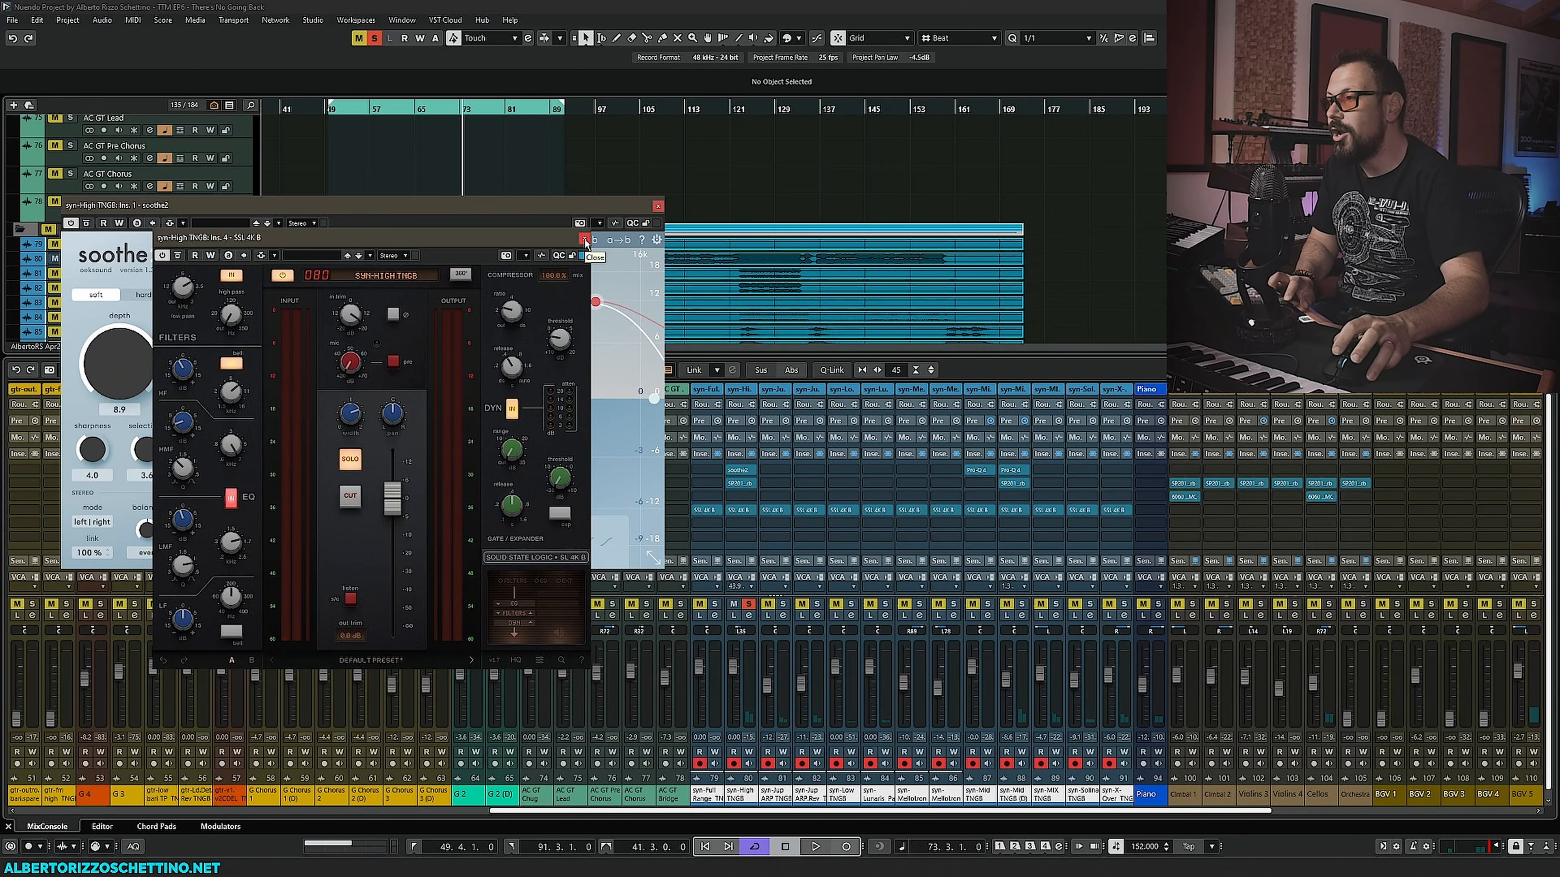
- Close the SSL 4K B and soothe2 windows and solo the syn-Jup ARP TNGB track
{"action": "left_click", "coordinate": [586, 239]}
{"action": "left_click", "coordinate": [658, 206]}
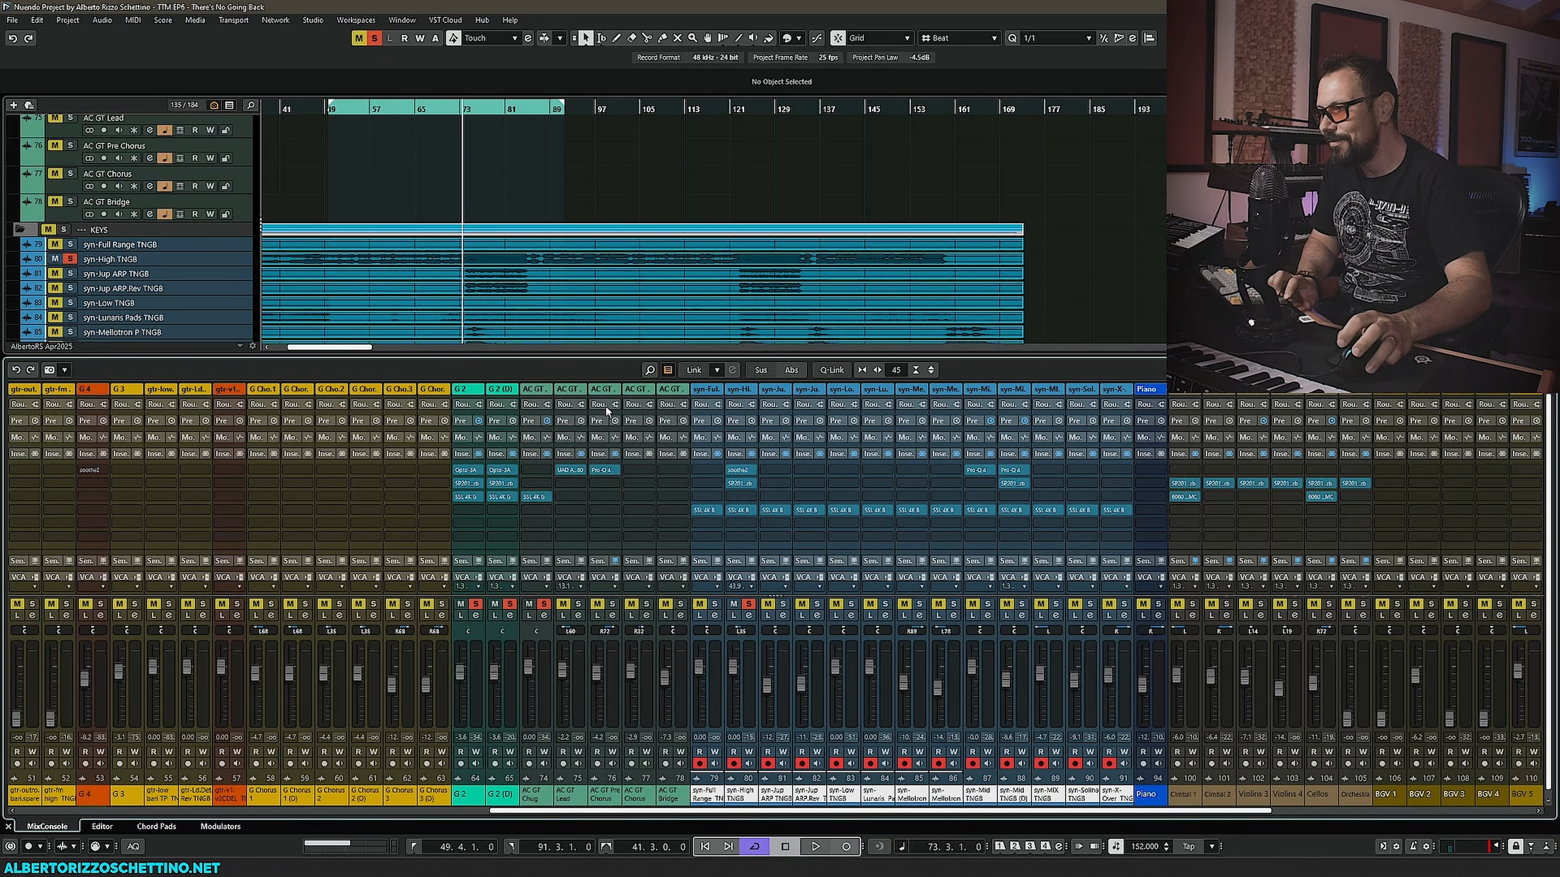
{"action": "left_click", "coordinate": [71, 274]}
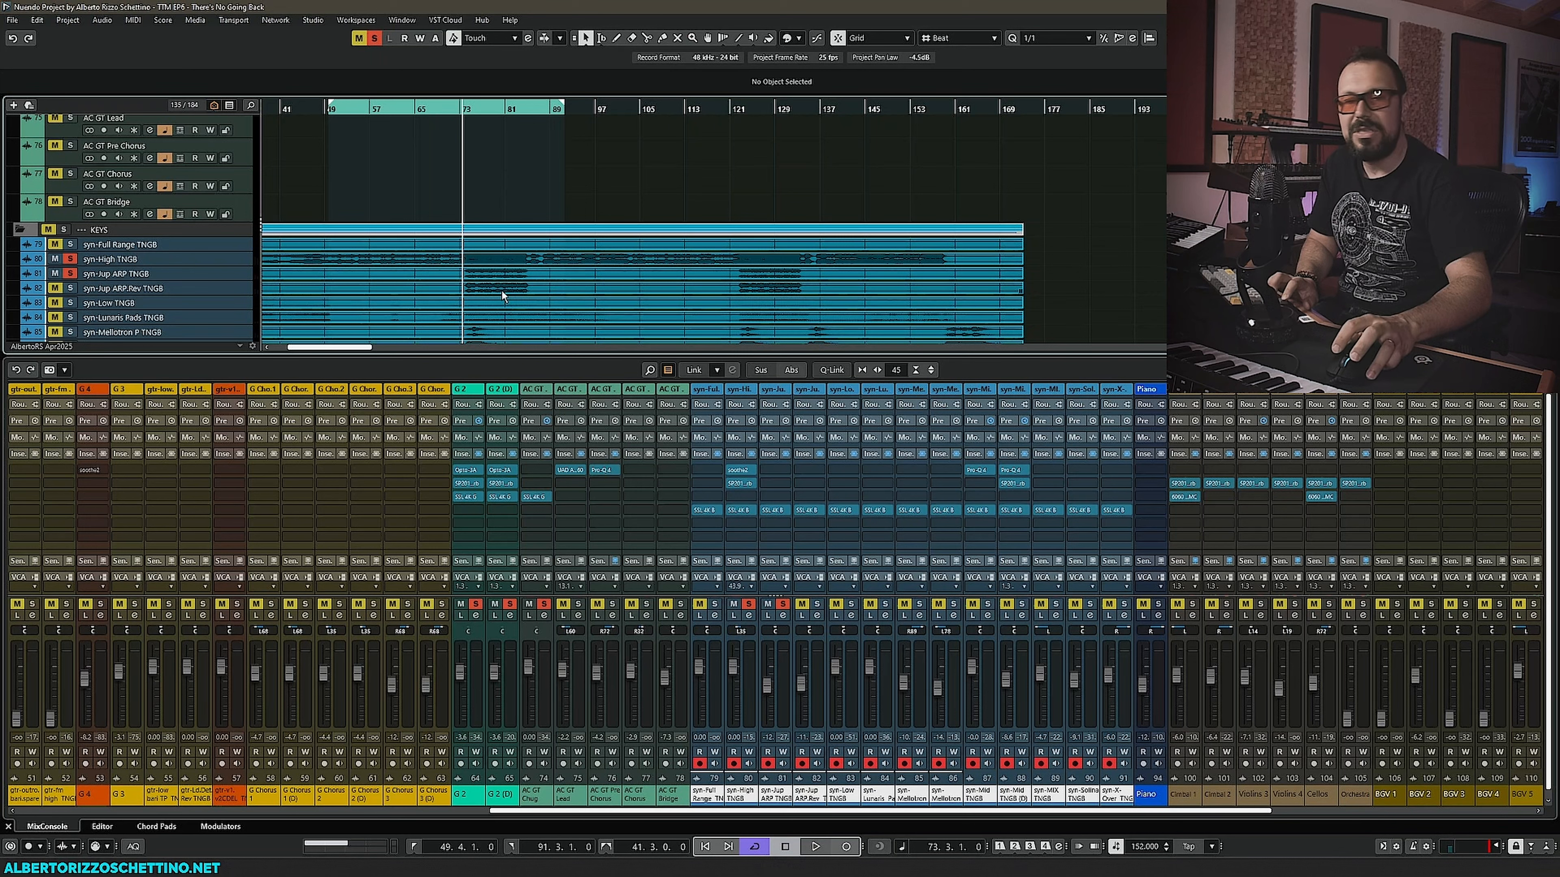
- Open the SSL 4K B insert on the syn-Jup ARP TNGB channel and reposition its window
{"action": "left_click", "coordinate": [772, 510]}
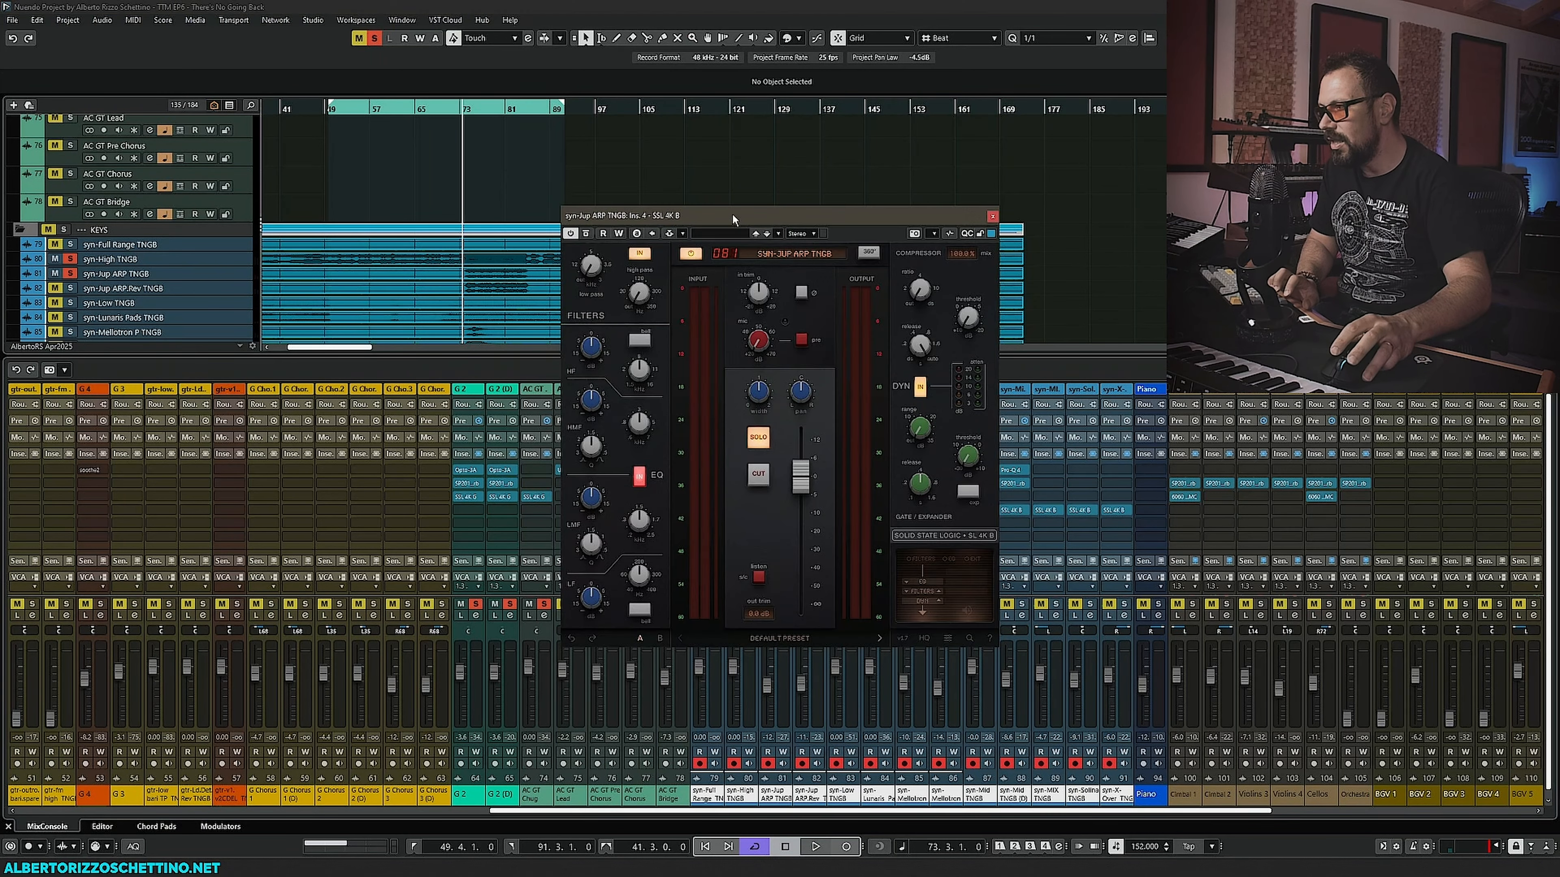
{"action": "left_click_drag", "start_coordinate": [732, 215], "coordinate": [391, 326]}
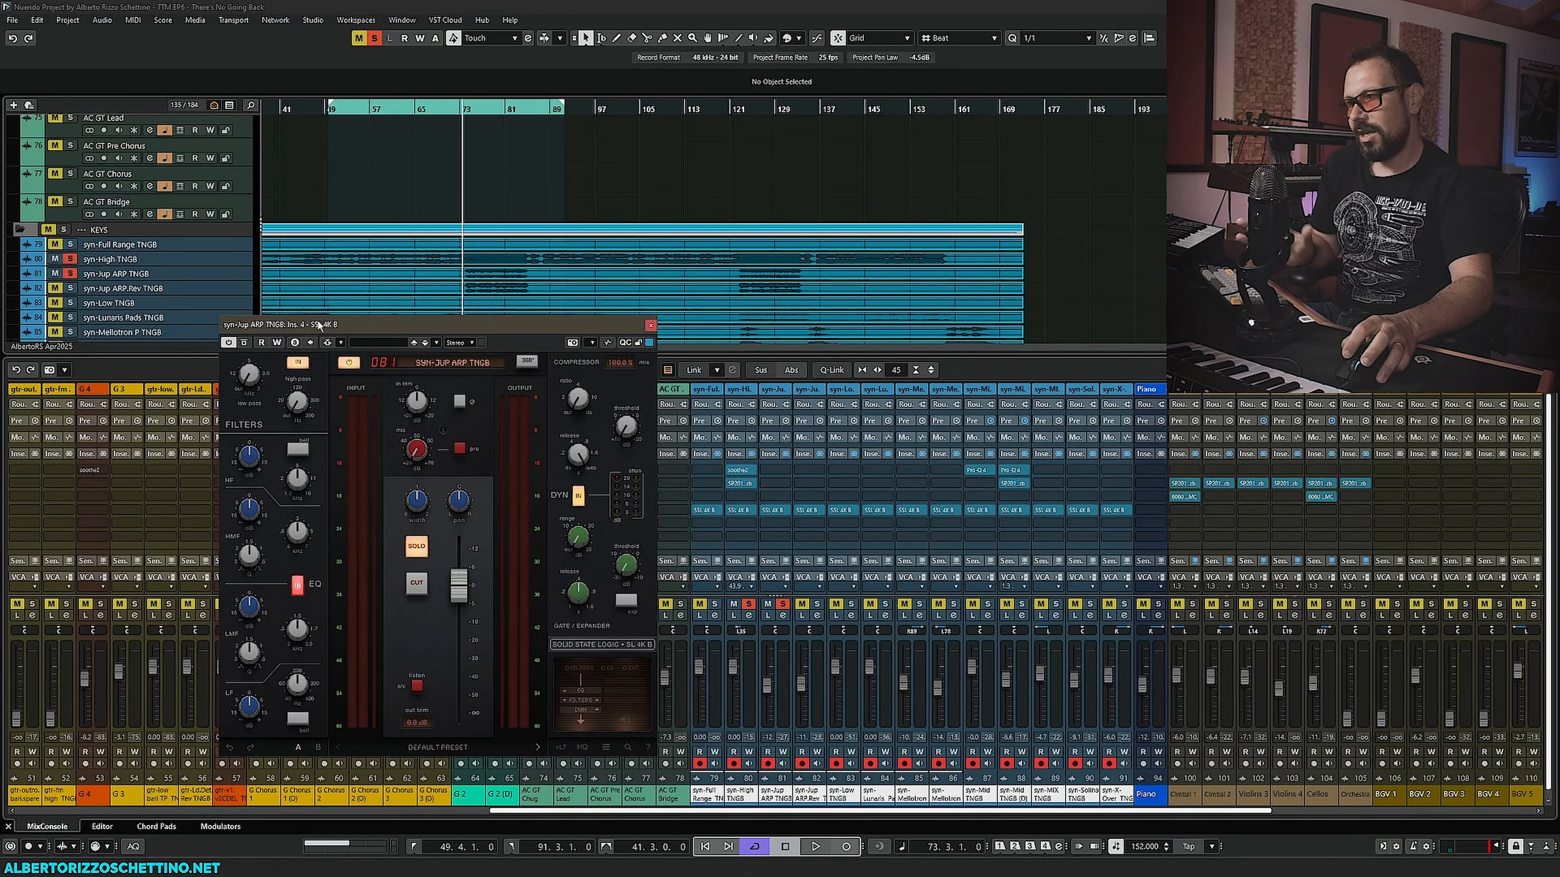
{"action": "left_click_drag", "start_coordinate": [363, 324], "coordinate": [330, 318]}
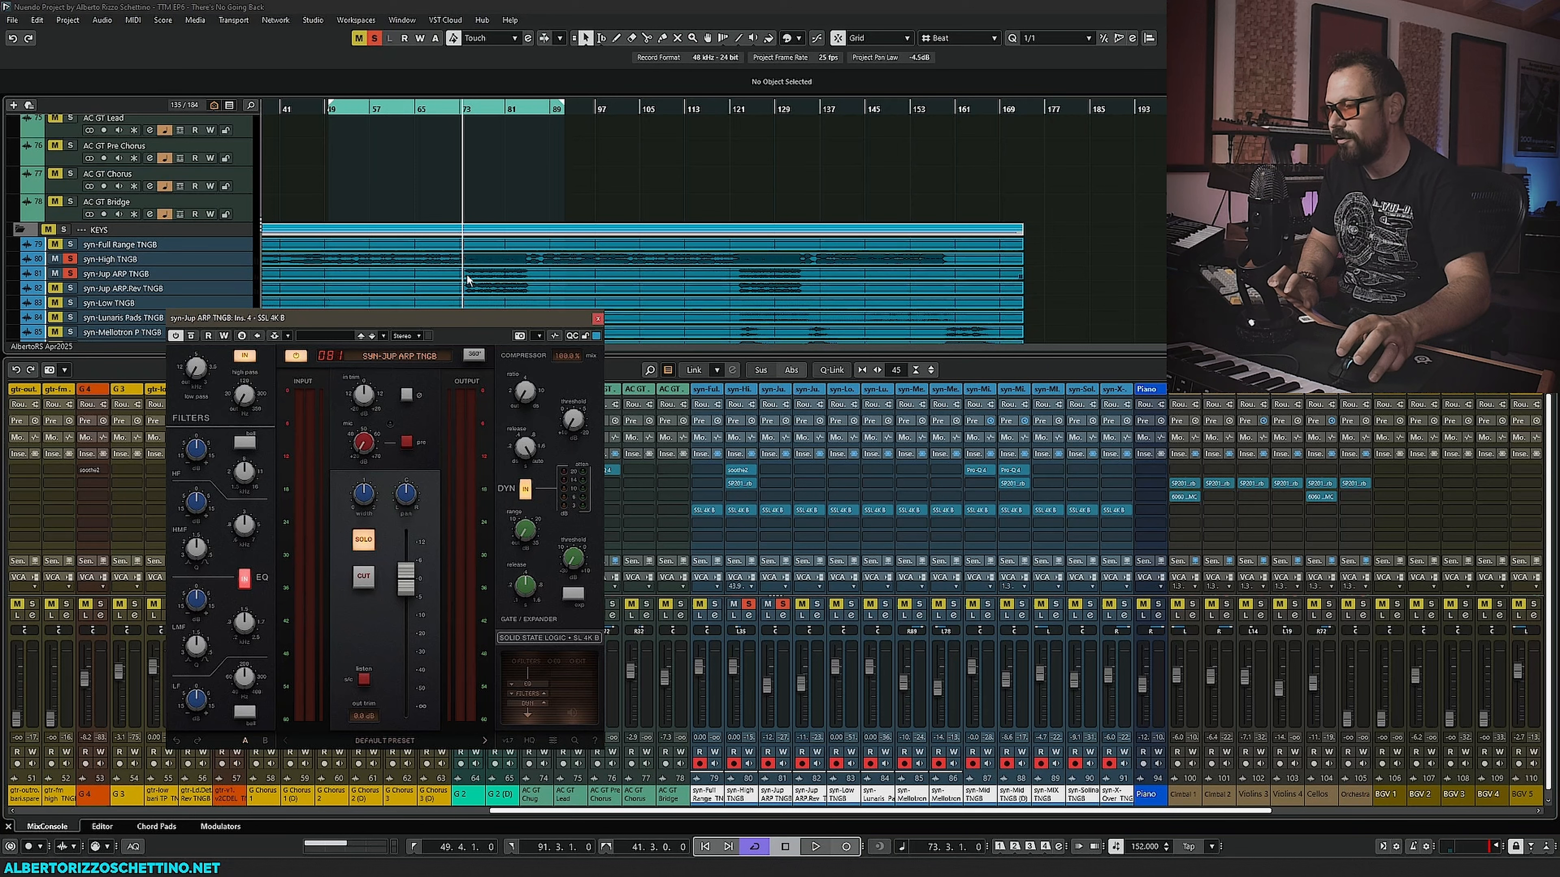
- During playback, nudge the syn-Jup ARP TNGB channel fader up slightly
{"action": "key", "text": "space"}
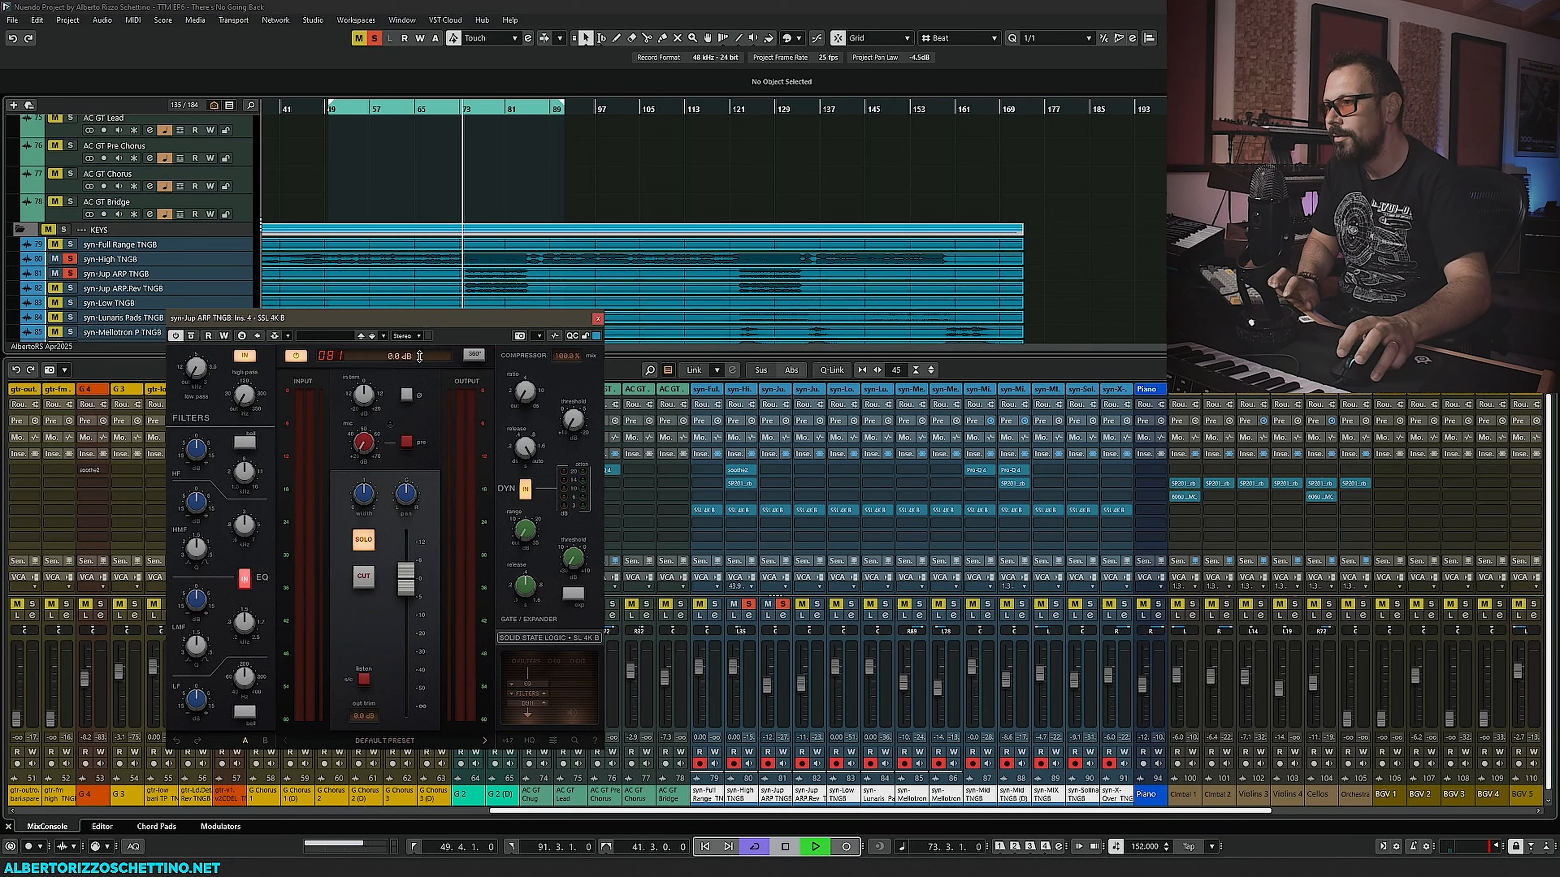
{"action": "mouse_move", "coordinate": [575, 556]}
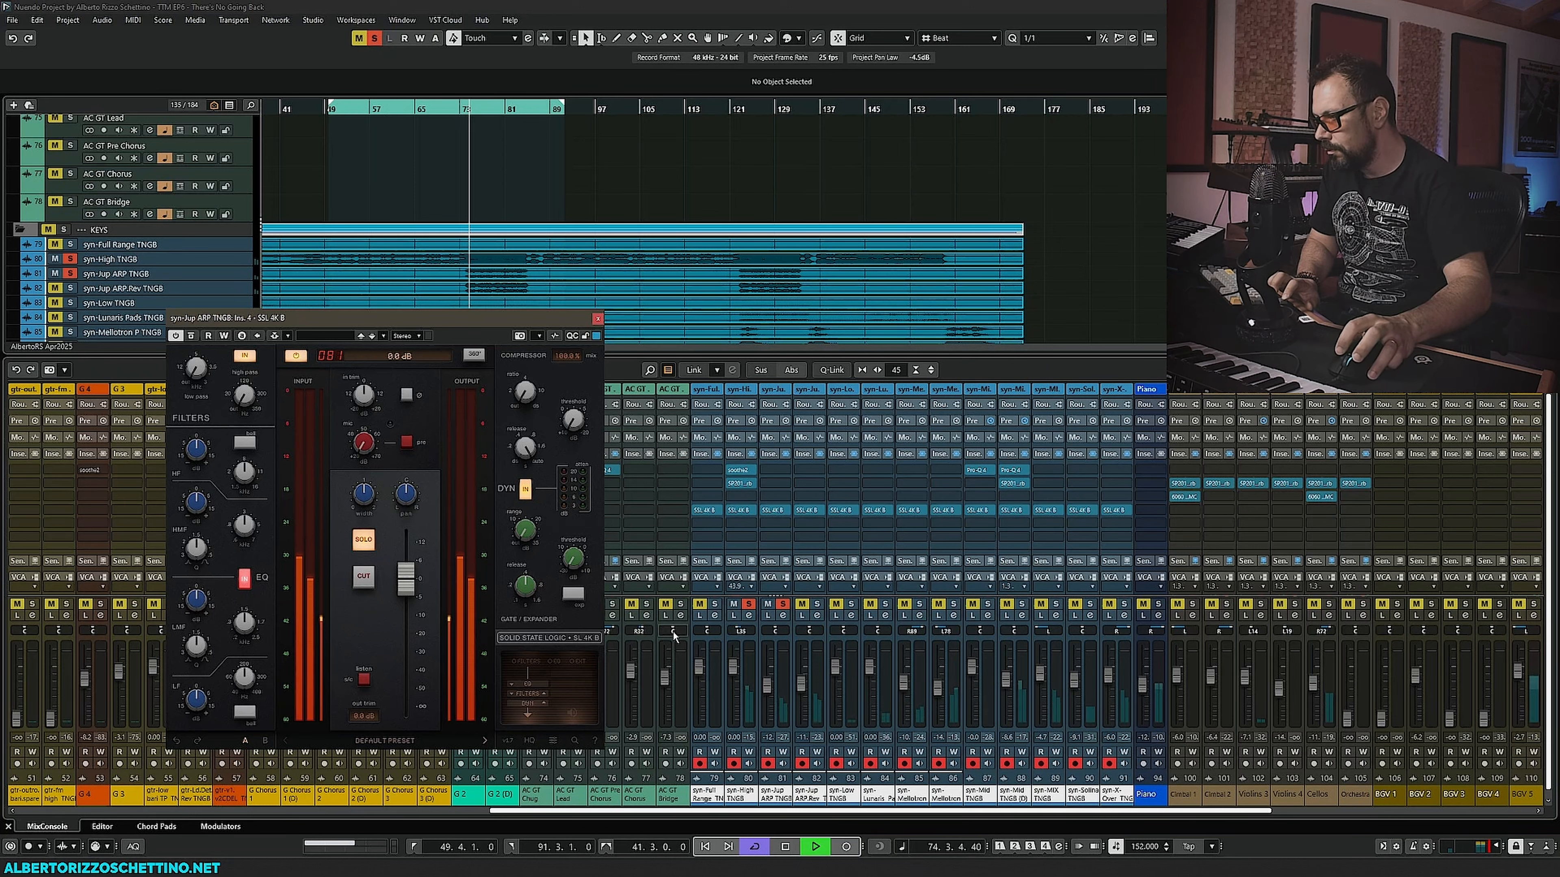
{"action": "left_click_drag", "start_coordinate": [768, 685], "coordinate": [770, 671]}
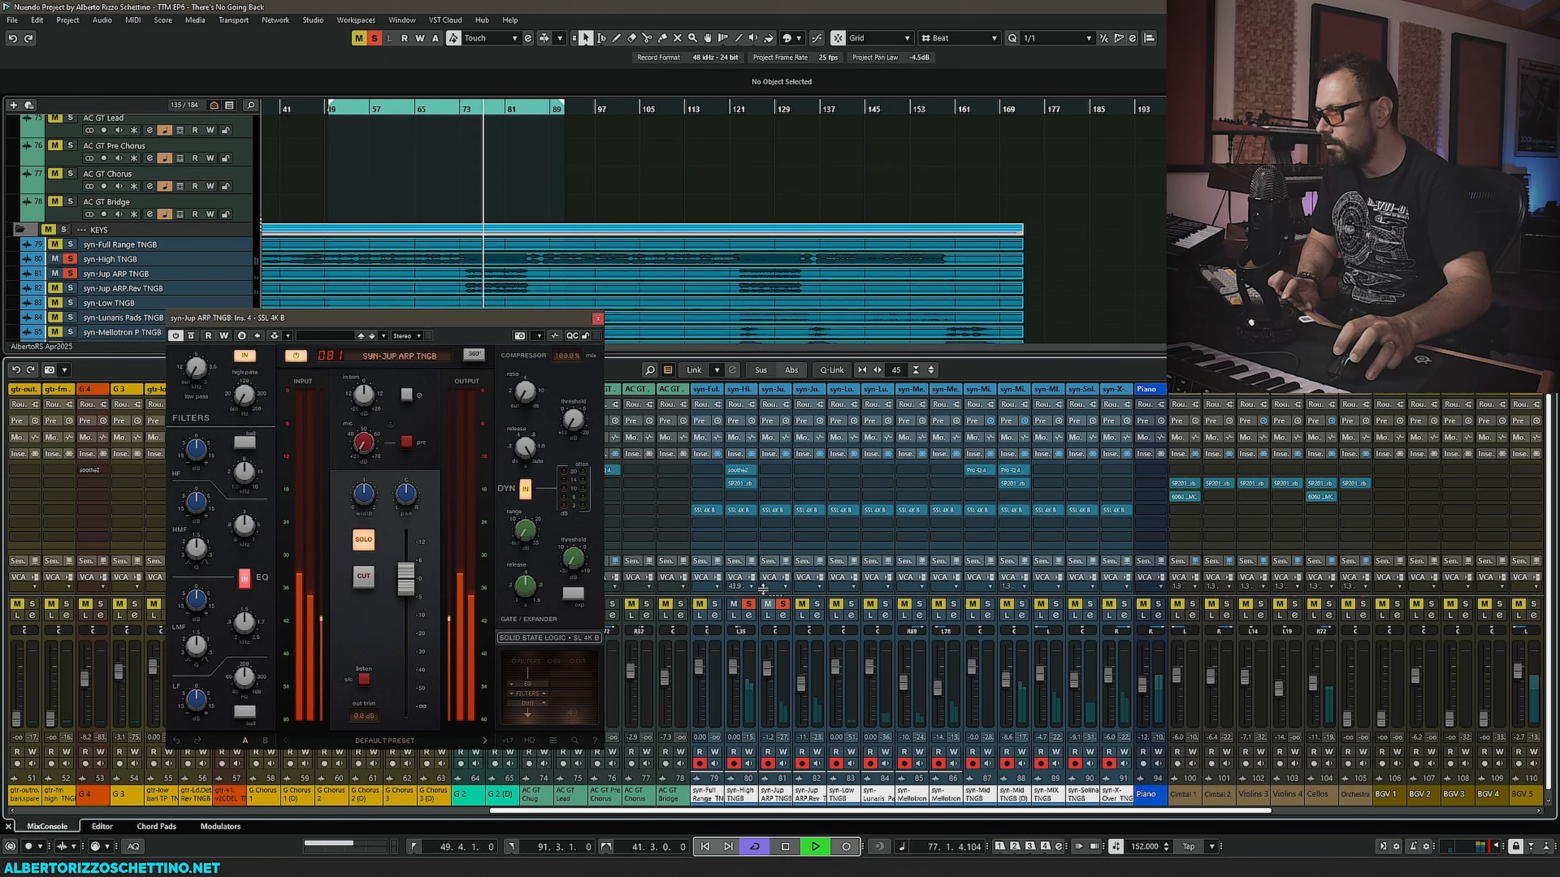
{"action": "key", "text": "space"}
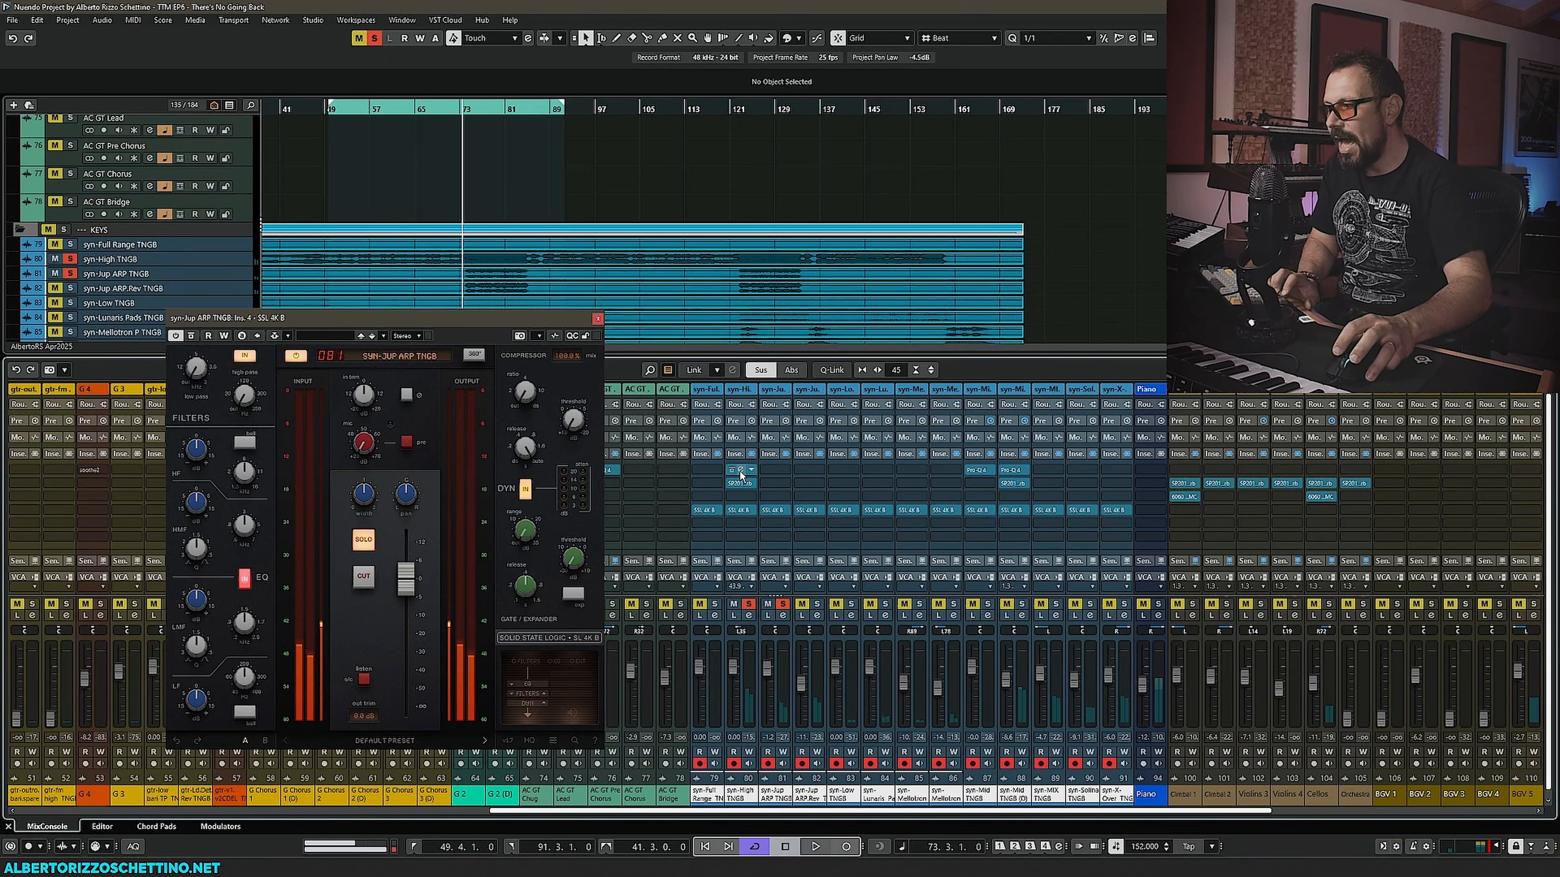
- Copy the soothe2 insert from syn-High TNGB onto syn-Jup ARP TNGB and open the copy
{"action": "left_click_drag", "start_coordinate": [738, 469], "coordinate": [774, 469]}
{"action": "left_click", "coordinate": [774, 470]}
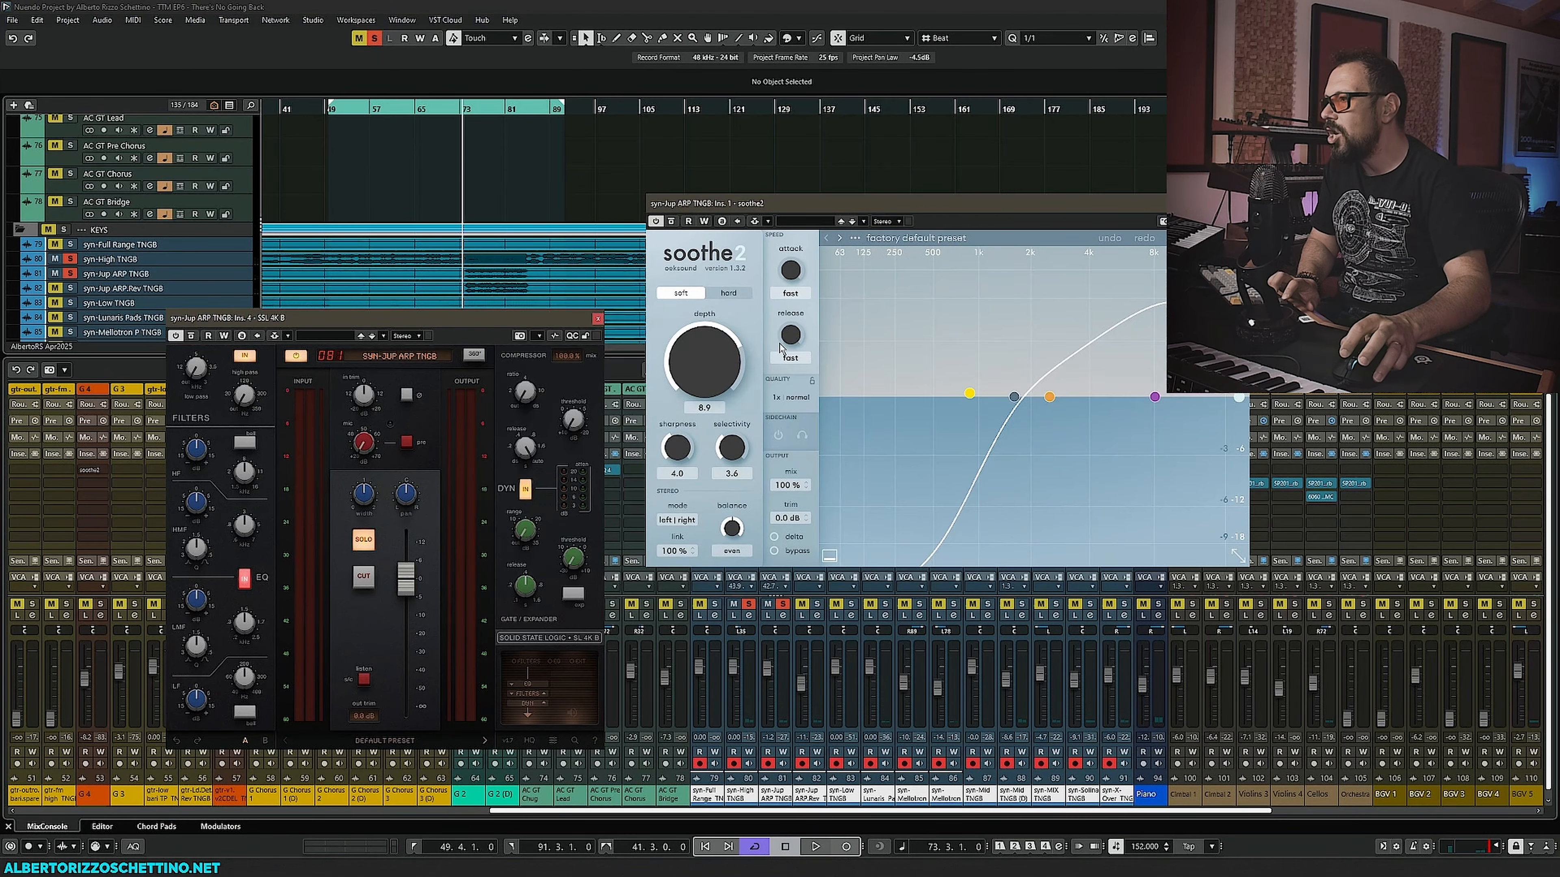
{"action": "left_click_drag", "start_coordinate": [759, 362], "coordinate": [760, 387]}
- During playback, lower the copied soothe2's depth to 7.9 and close its window
{"action": "key", "text": "space"}
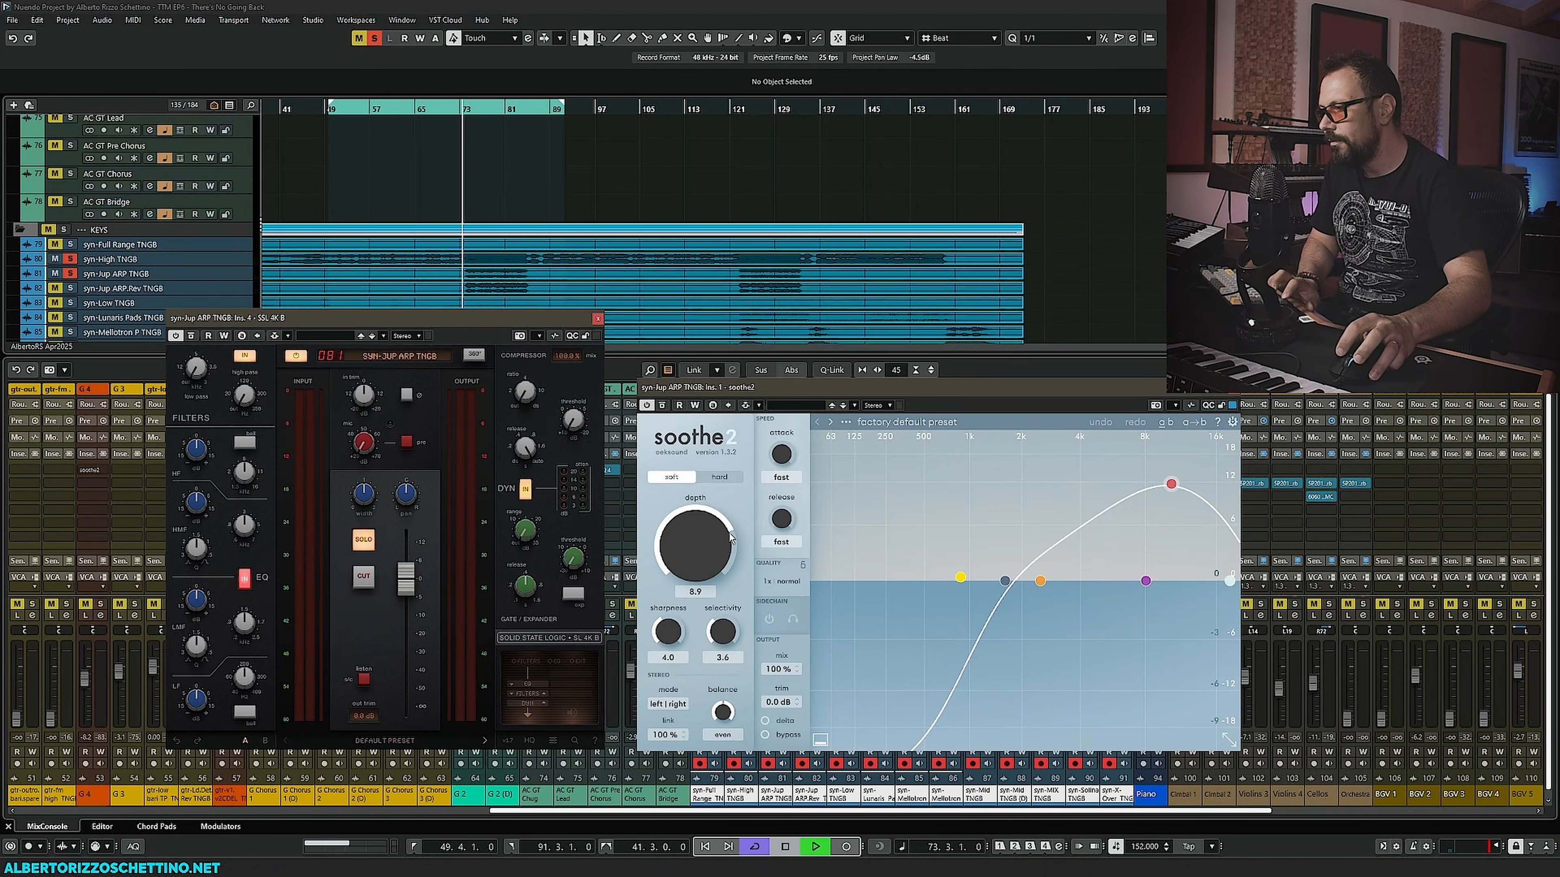
{"action": "mouse_move", "coordinate": [695, 538]}
{"action": "left_mouse_down"}
{"action": "mouse_move", "coordinate": [697, 564]}
{"action": "mouse_move", "coordinate": [702, 531]}
{"action": "left_mouse_up"}
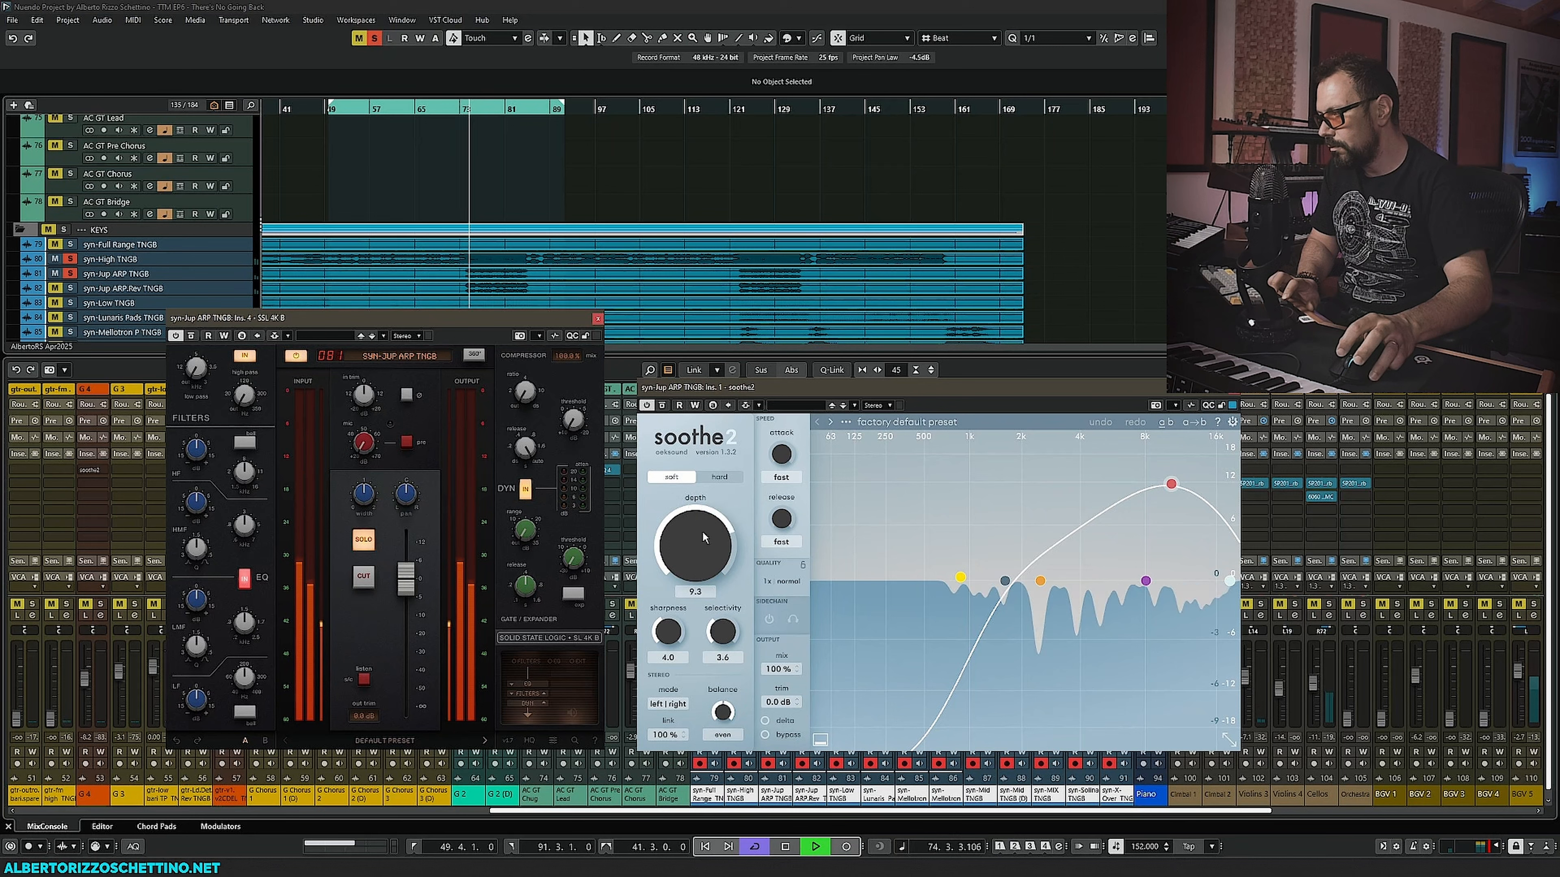
{"action": "left_click", "coordinate": [1234, 388]}
{"action": "key", "text": "space"}
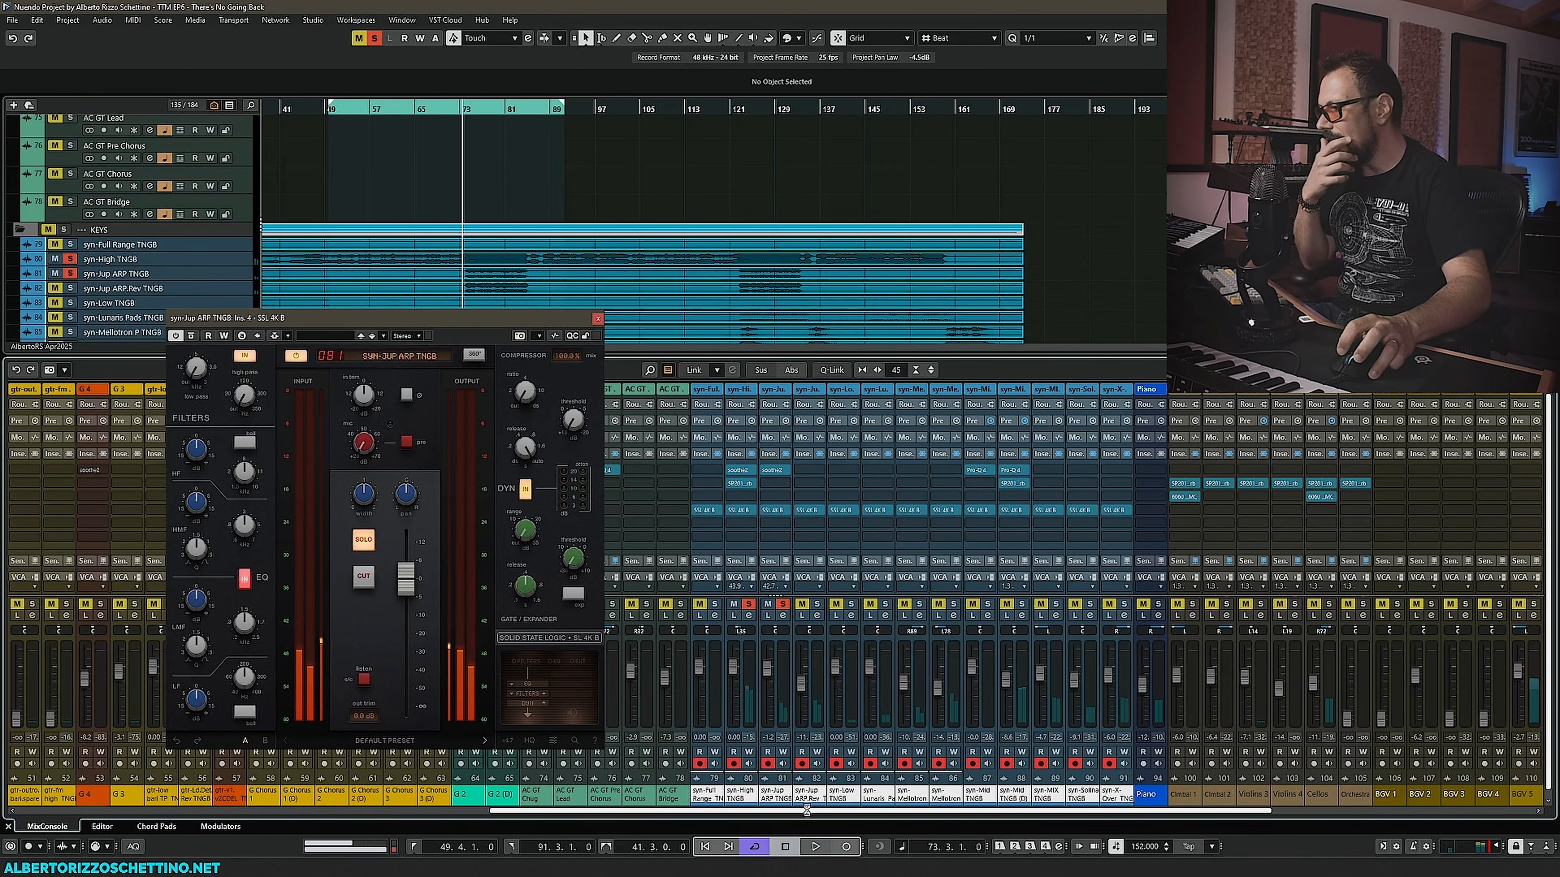
- Check syn-Jup ARP TNGB's output routing and locate the ALL Keys group channel in a separate MixConsole
{"action": "left_click_drag", "start_coordinate": [817, 814], "coordinate": [1196, 822]}
{"action": "left_click_drag", "start_coordinate": [1048, 811], "coordinate": [798, 817]}
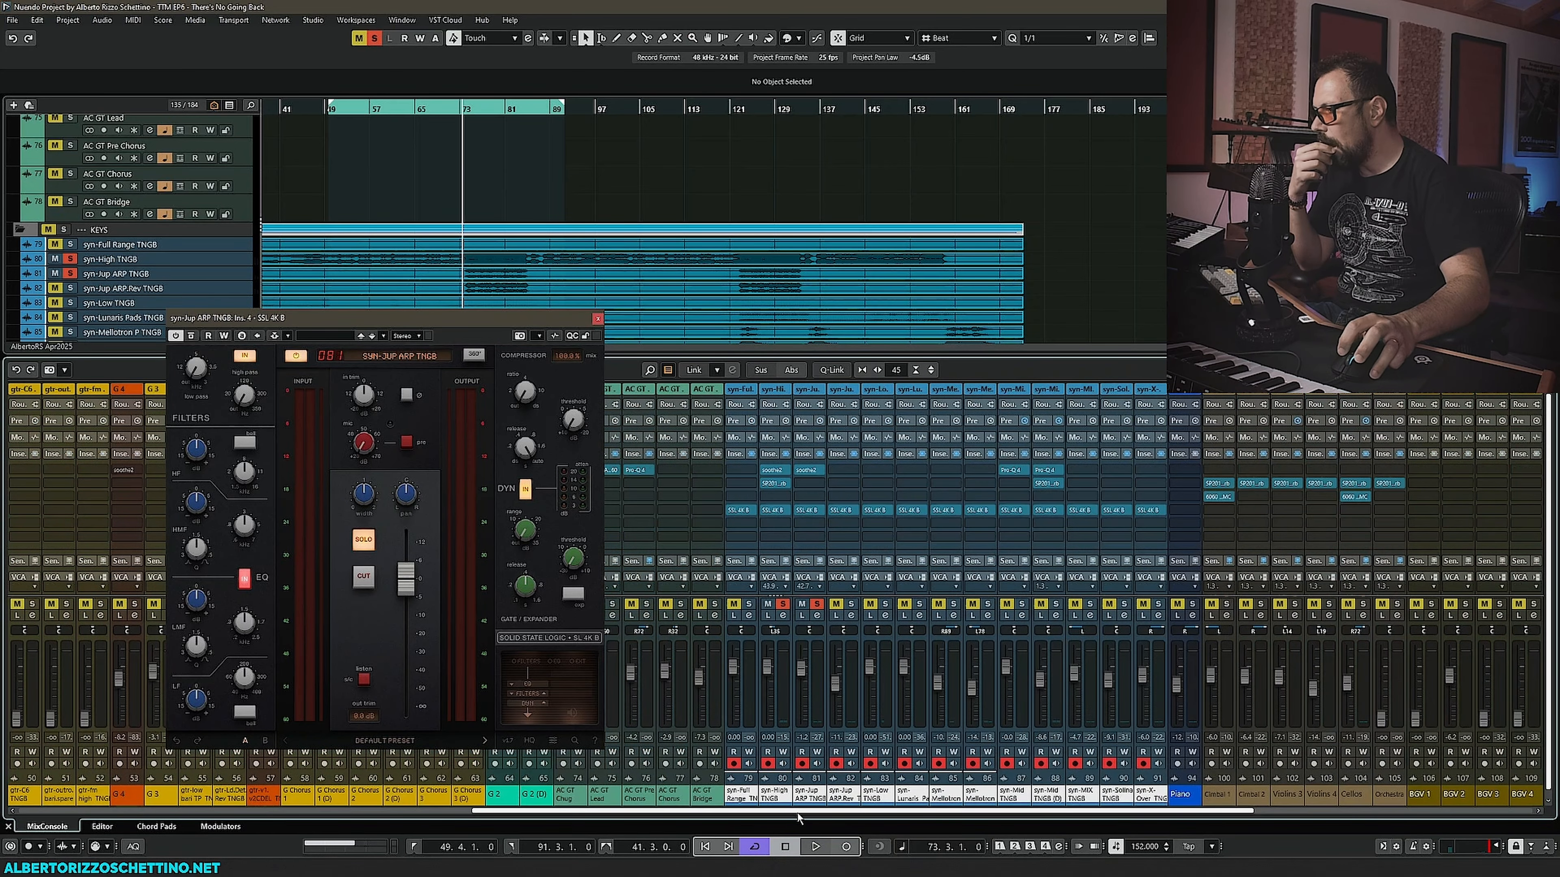
{"action": "left_click", "coordinate": [771, 405]}
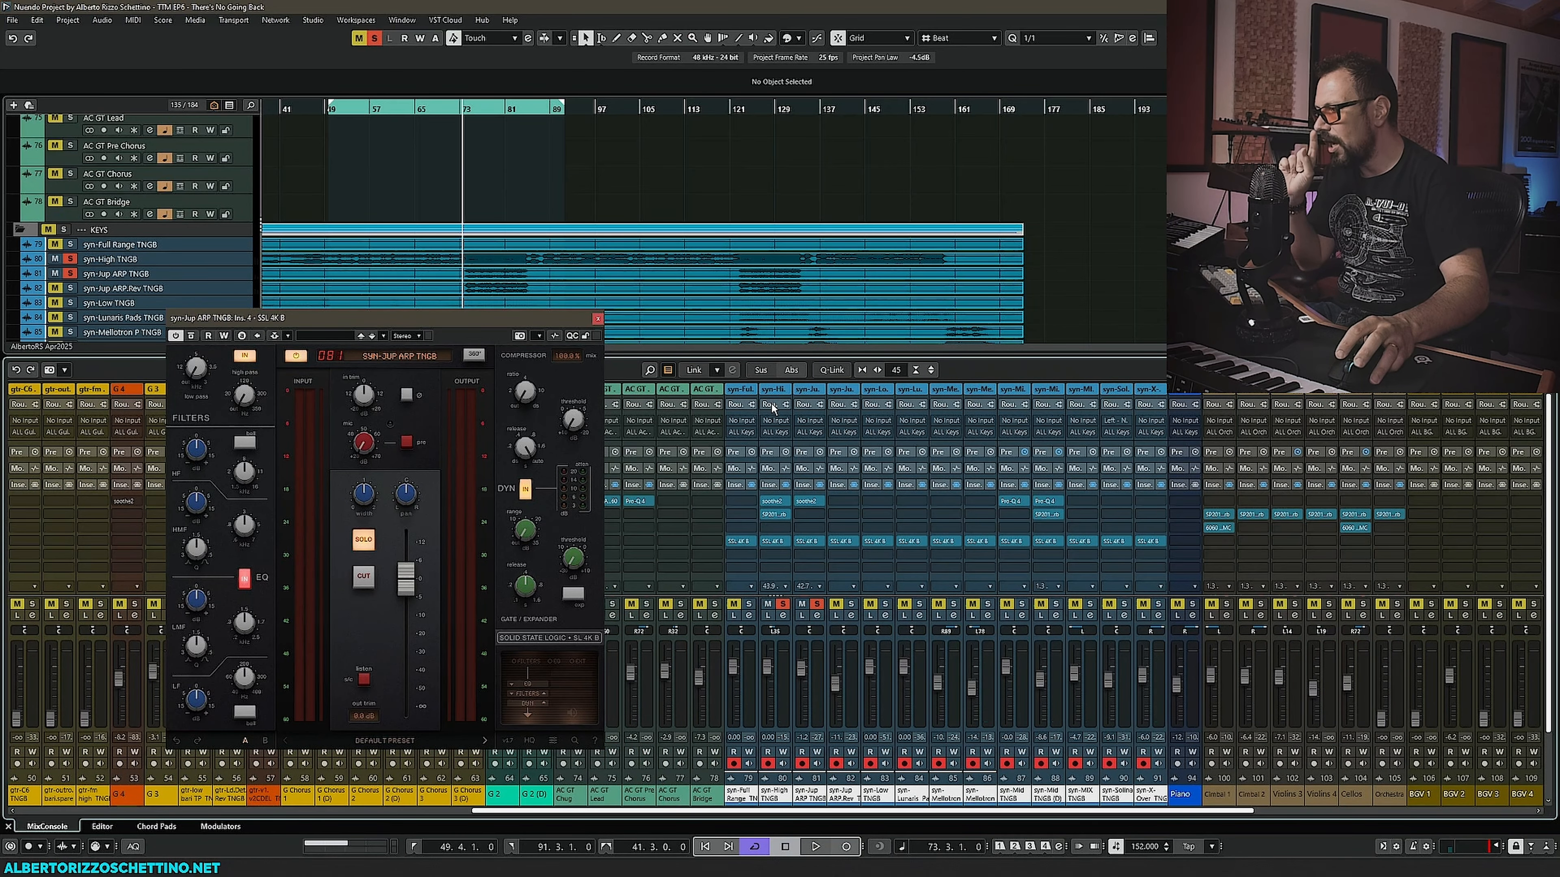
{"action": "left_click", "coordinate": [771, 407]}
{"action": "key", "text": "F3"}
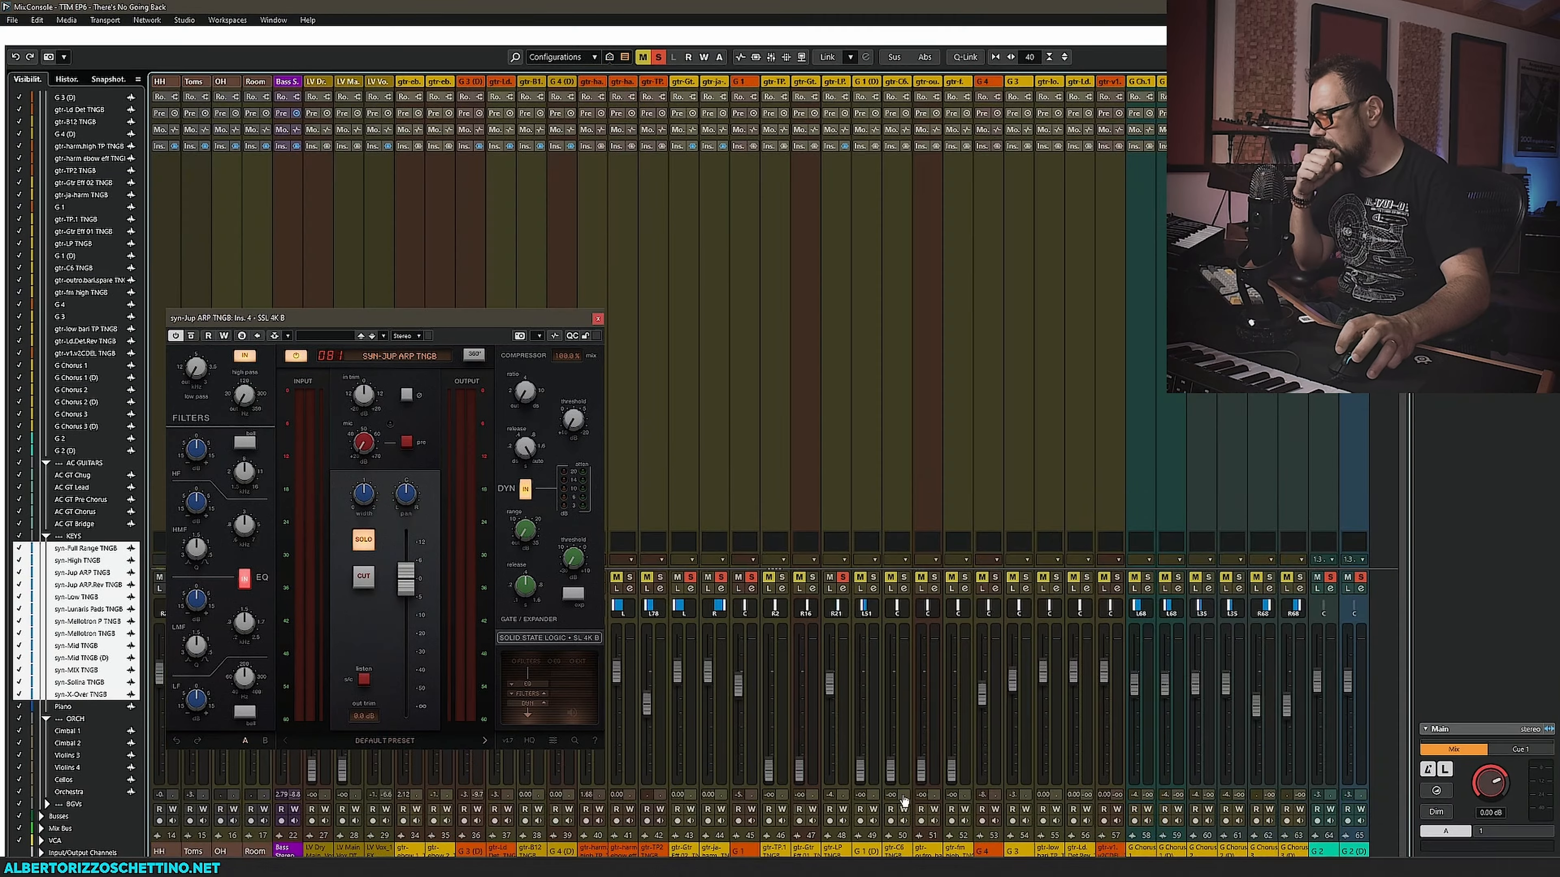
{"action": "left_click", "coordinate": [1147, 852]}
{"action": "left_click", "coordinate": [1149, 852]}
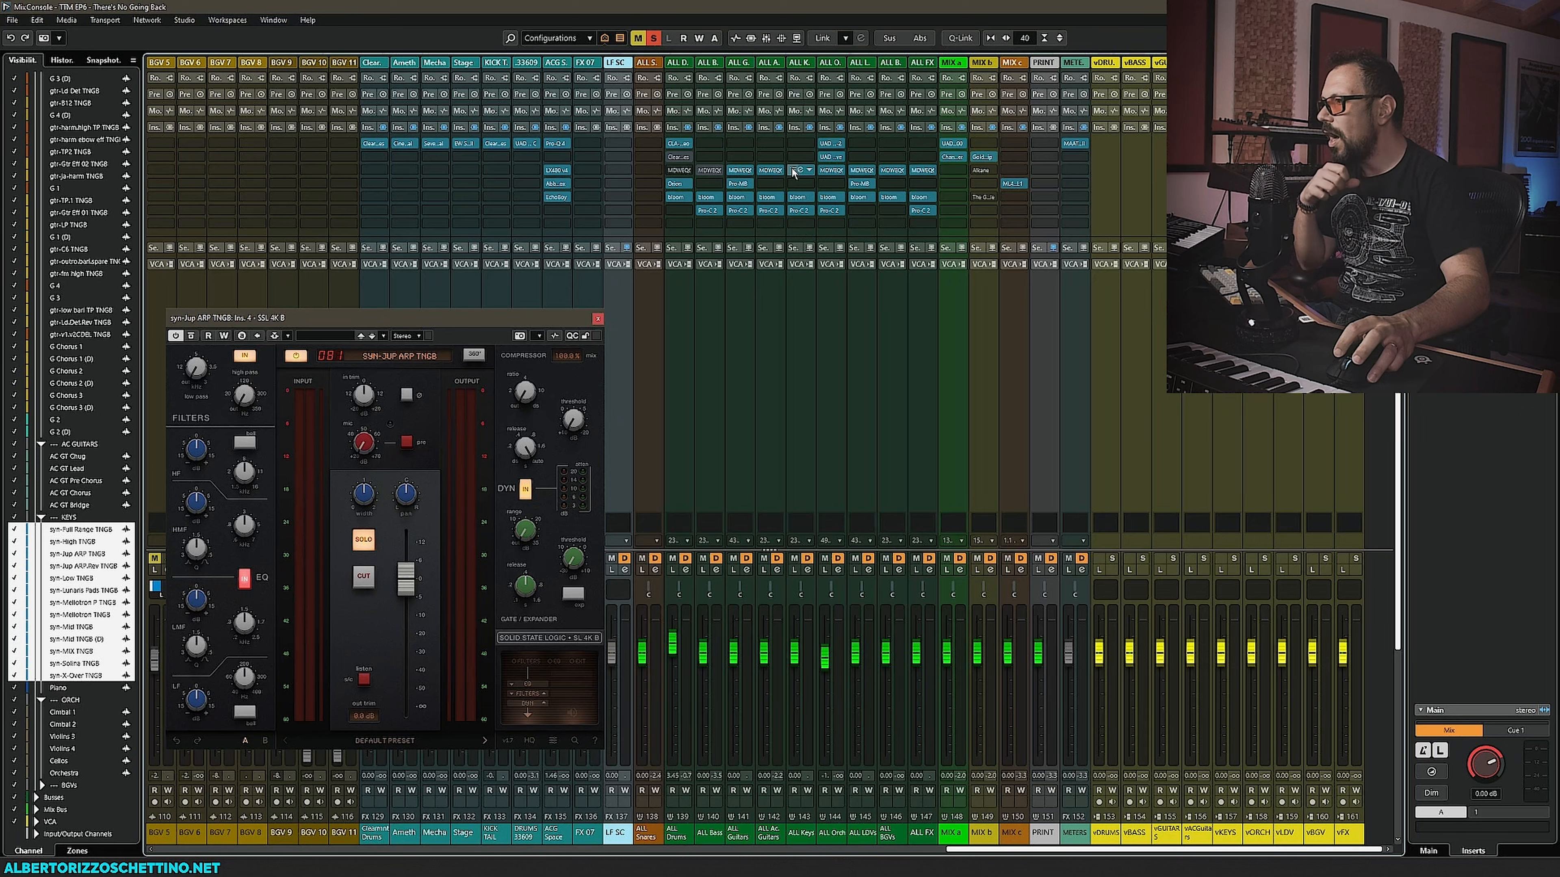
- During playback, open the Pro-C 2 compressor on the ALL Keys group, nudge its threshold, and close it
{"action": "left_click", "coordinate": [809, 127]}
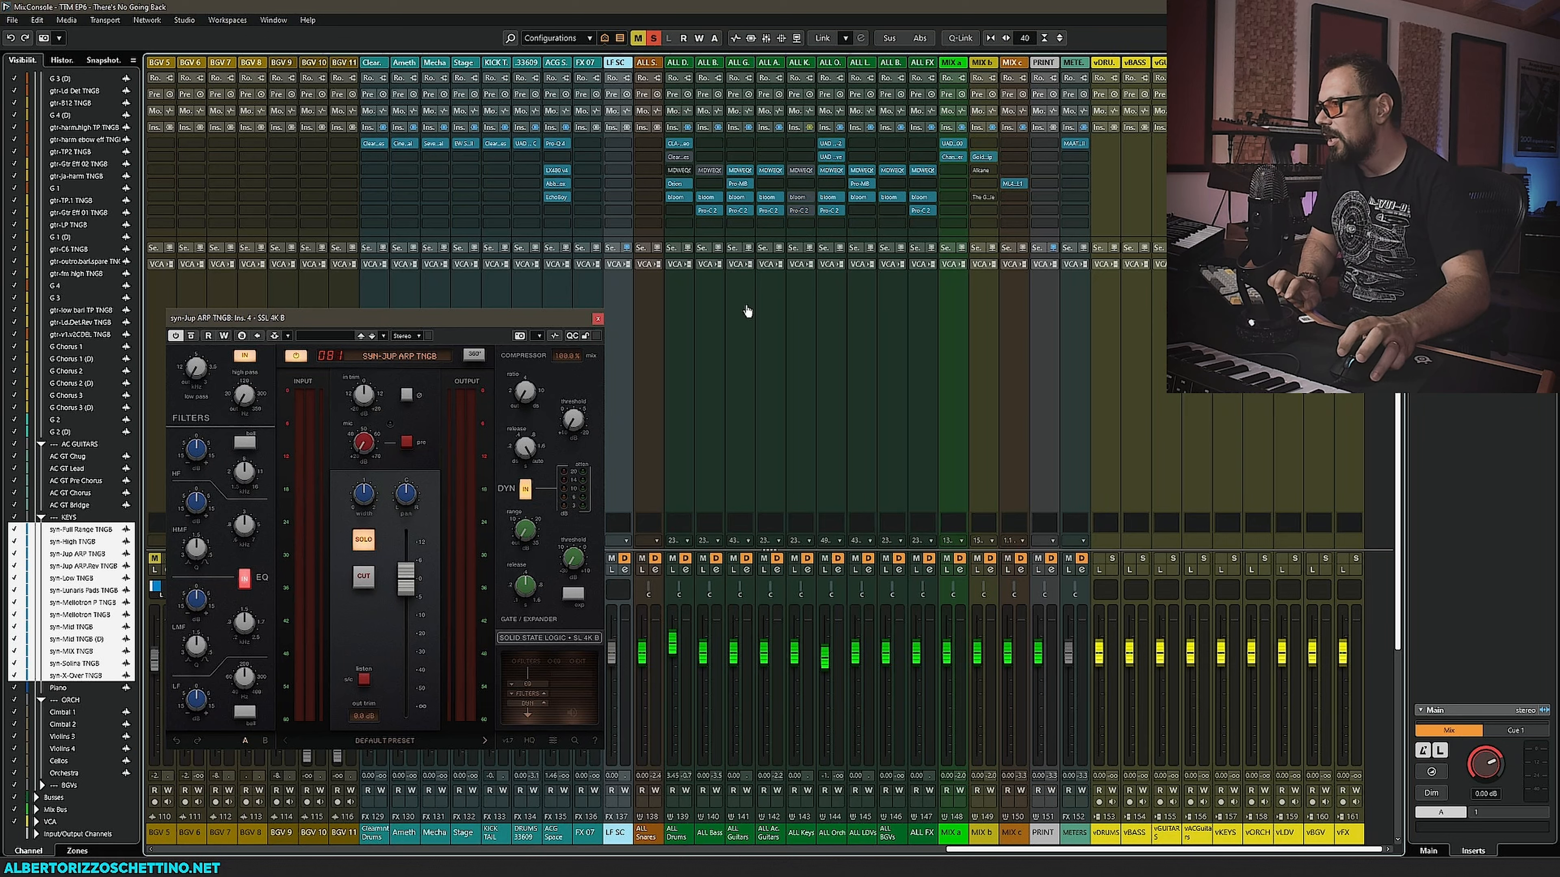
{"action": "key", "text": "space"}
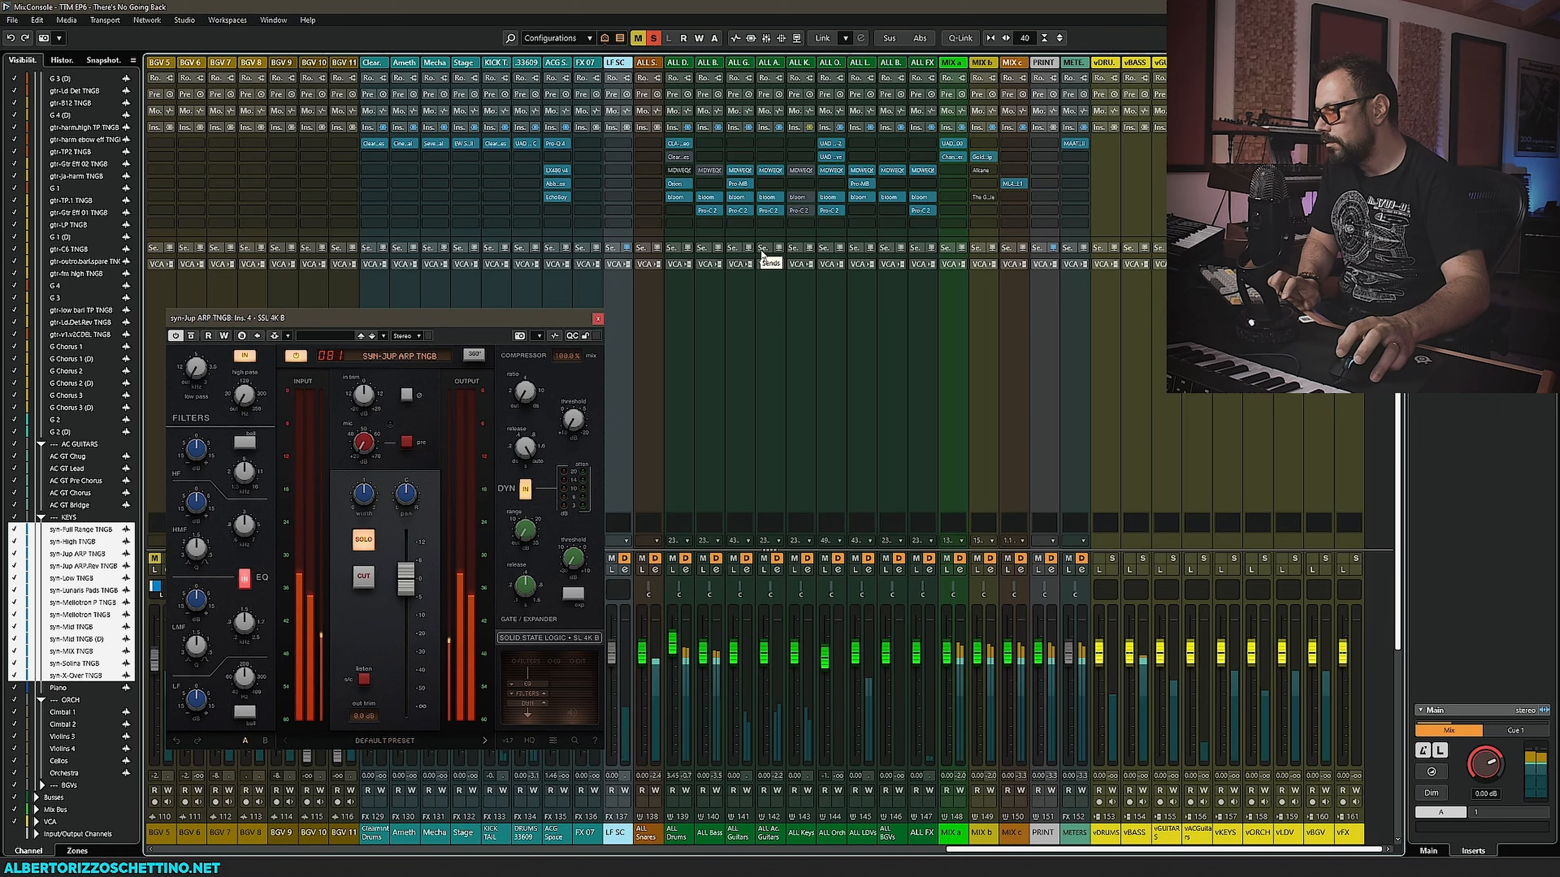
{"action": "left_click", "coordinate": [809, 127]}
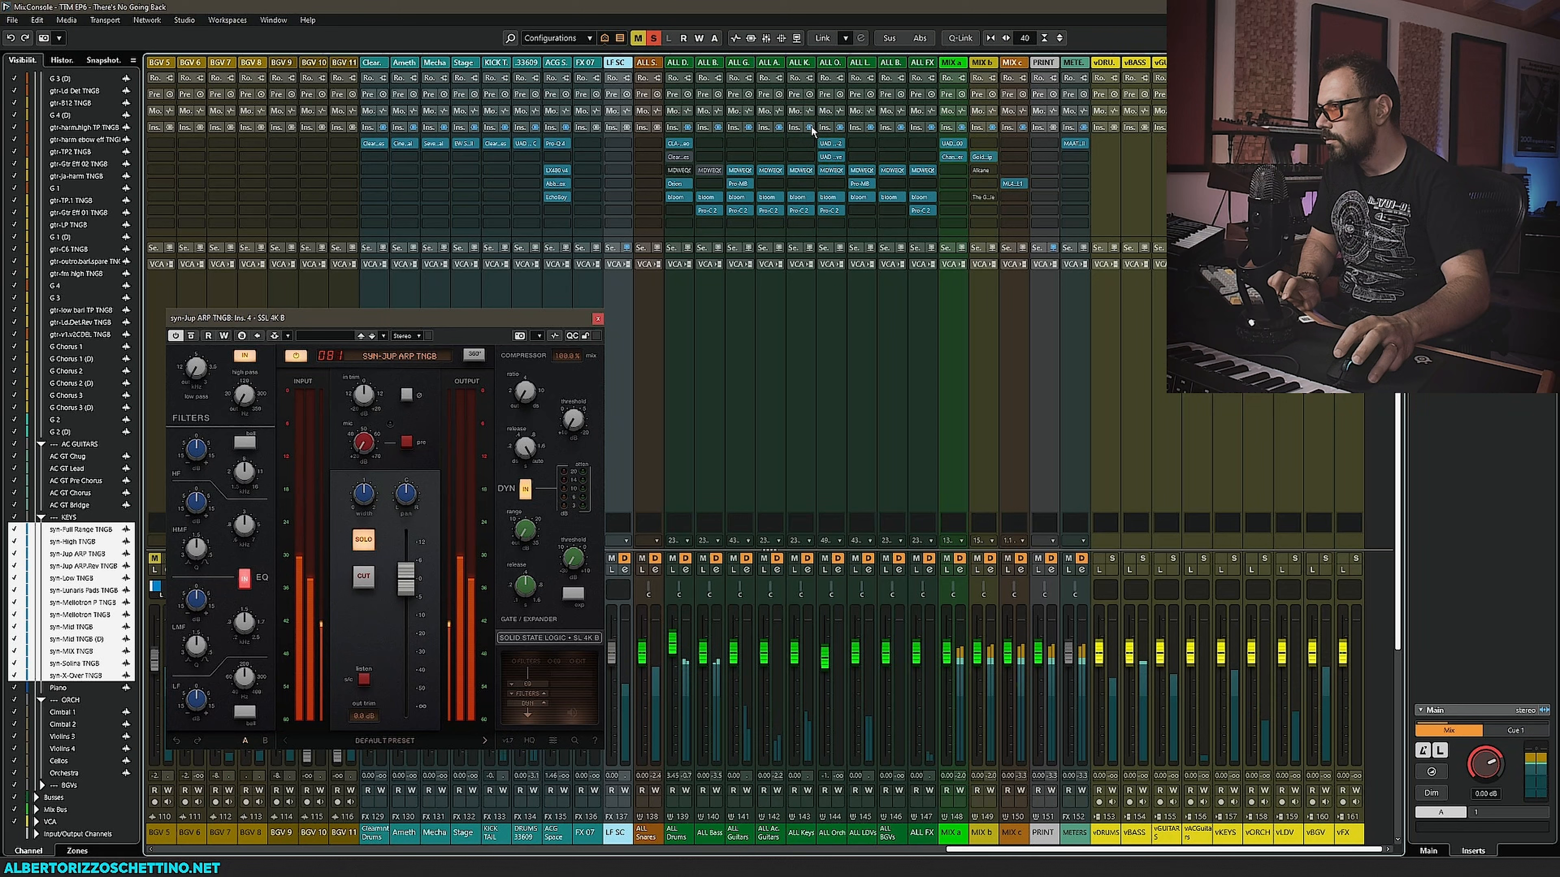
{"action": "left_click", "coordinate": [802, 211]}
{"action": "left_click_drag", "start_coordinate": [564, 89], "coordinate": [580, 393]}
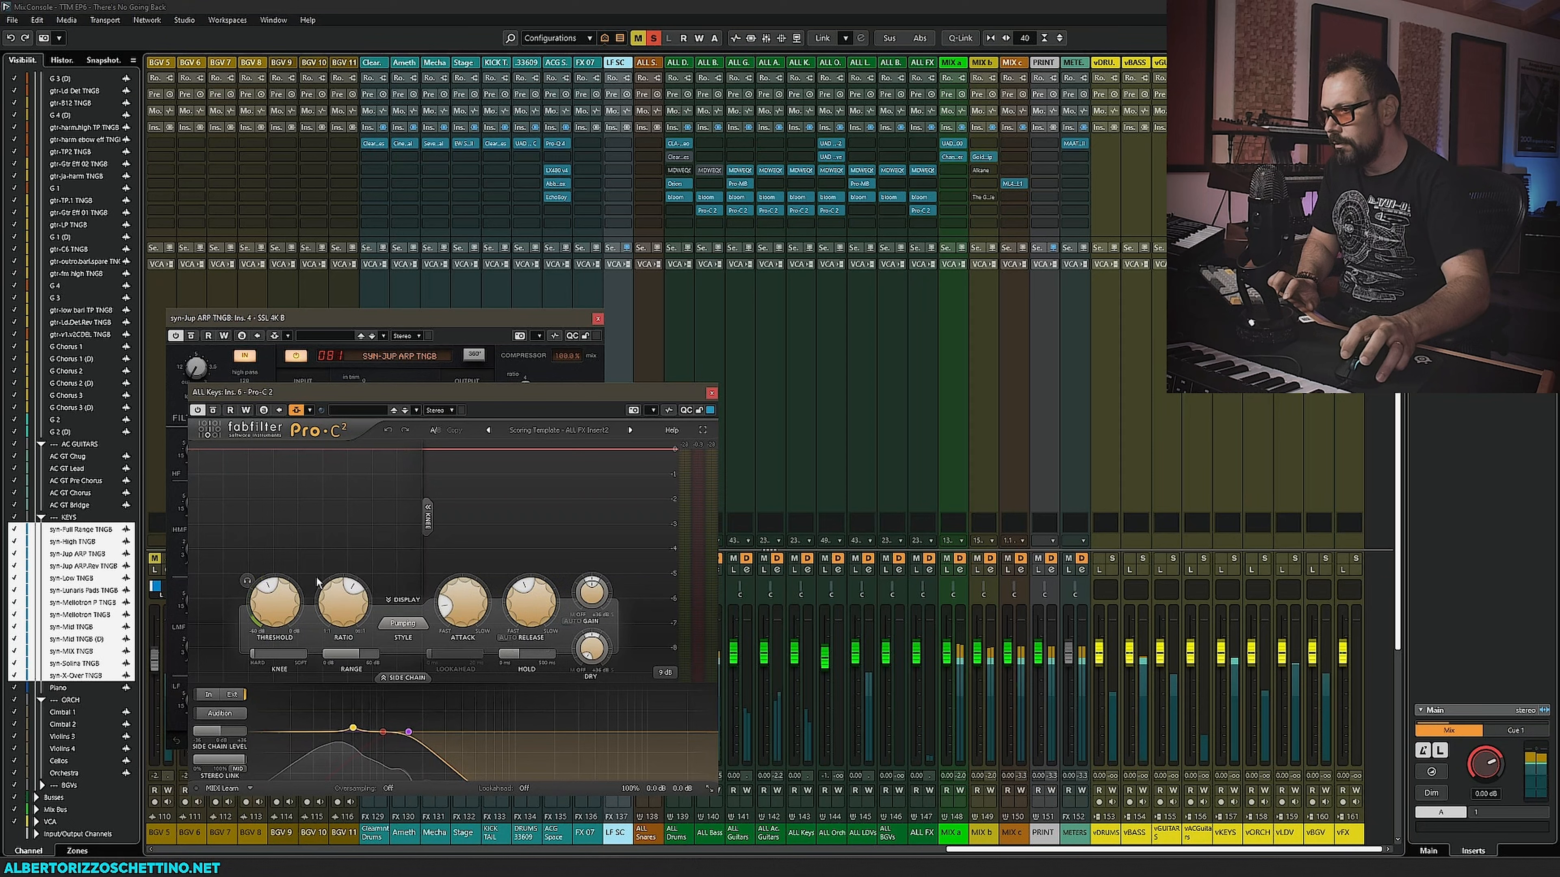
{"action": "mouse_move", "coordinate": [288, 605]}
{"action": "left_mouse_down"}
{"action": "mouse_move", "coordinate": [292, 637]}
{"action": "mouse_move", "coordinate": [294, 620]}
{"action": "left_mouse_up"}
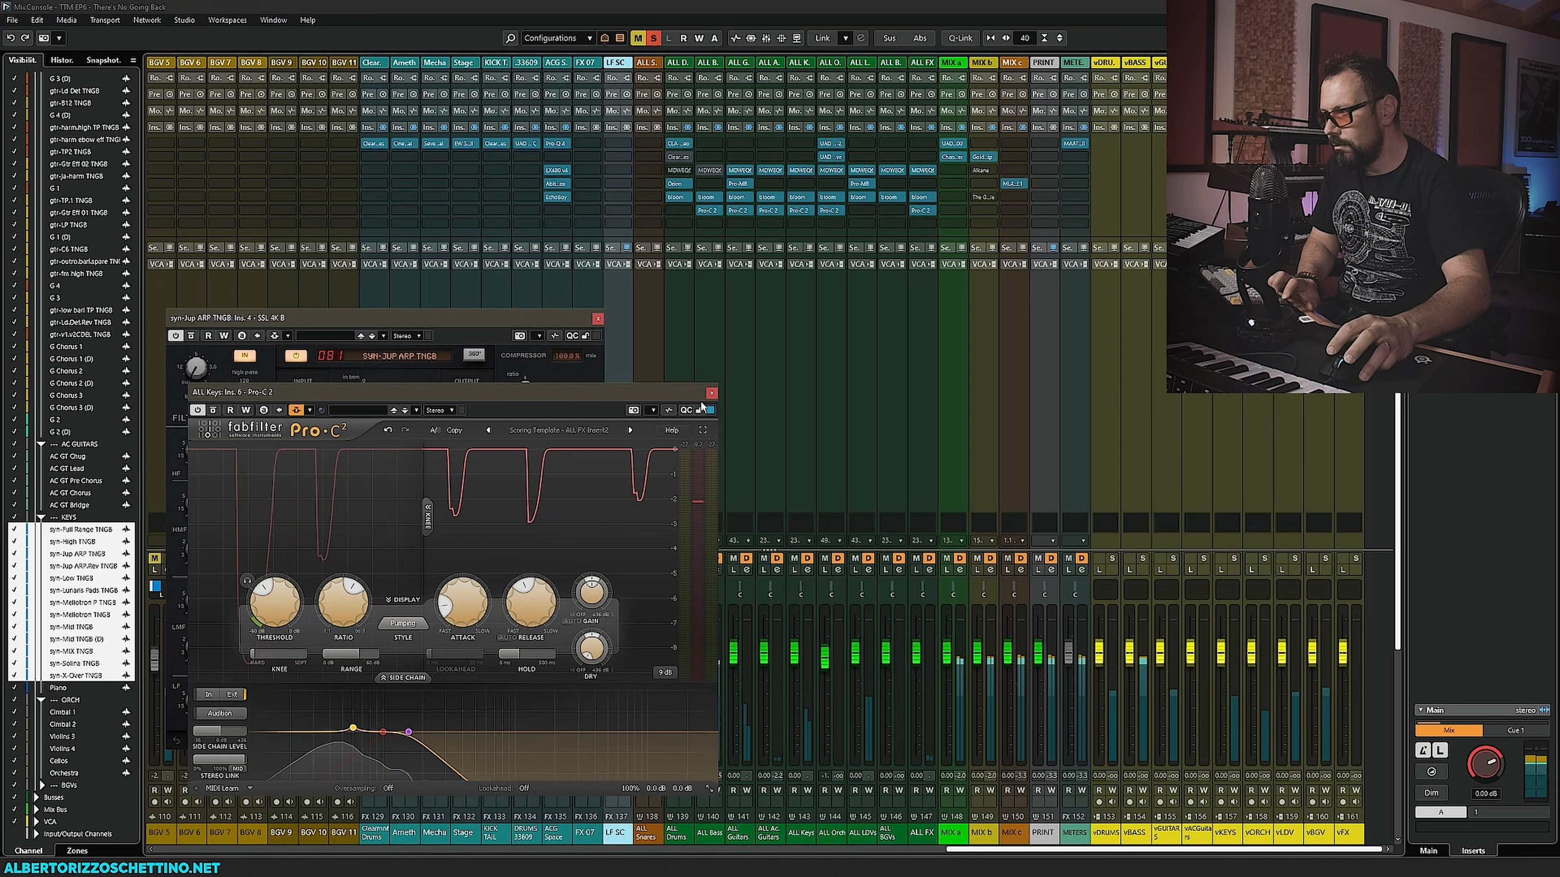
{"action": "left_click", "coordinate": [711, 393]}
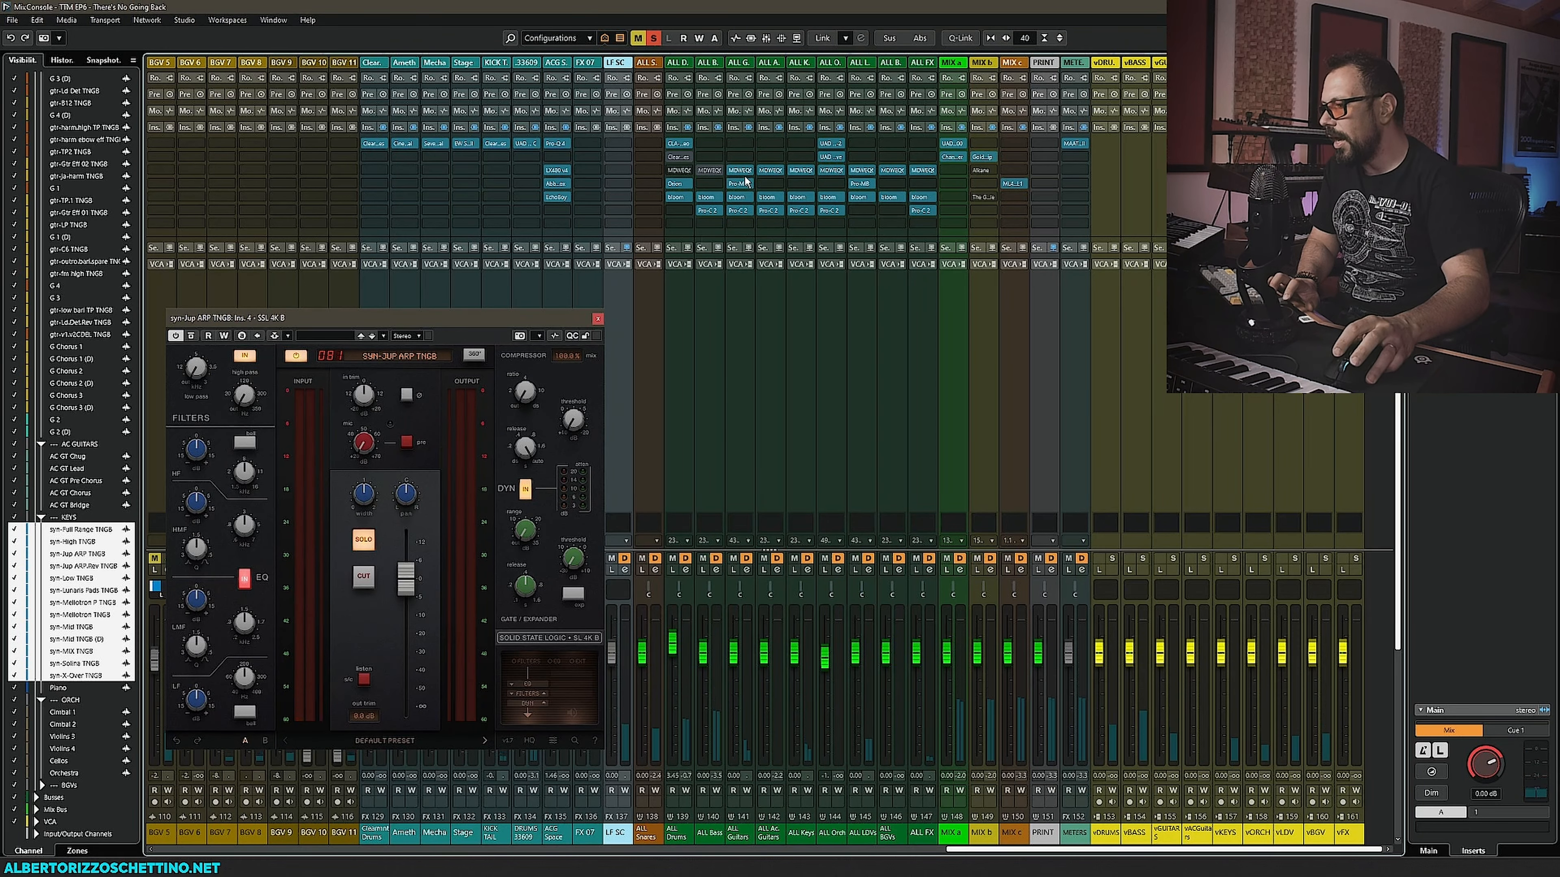
- Inspect the ALL Keys group's MDWEQ6 equalizer, then return to the project MixConsole
{"action": "left_click", "coordinate": [800, 171]}
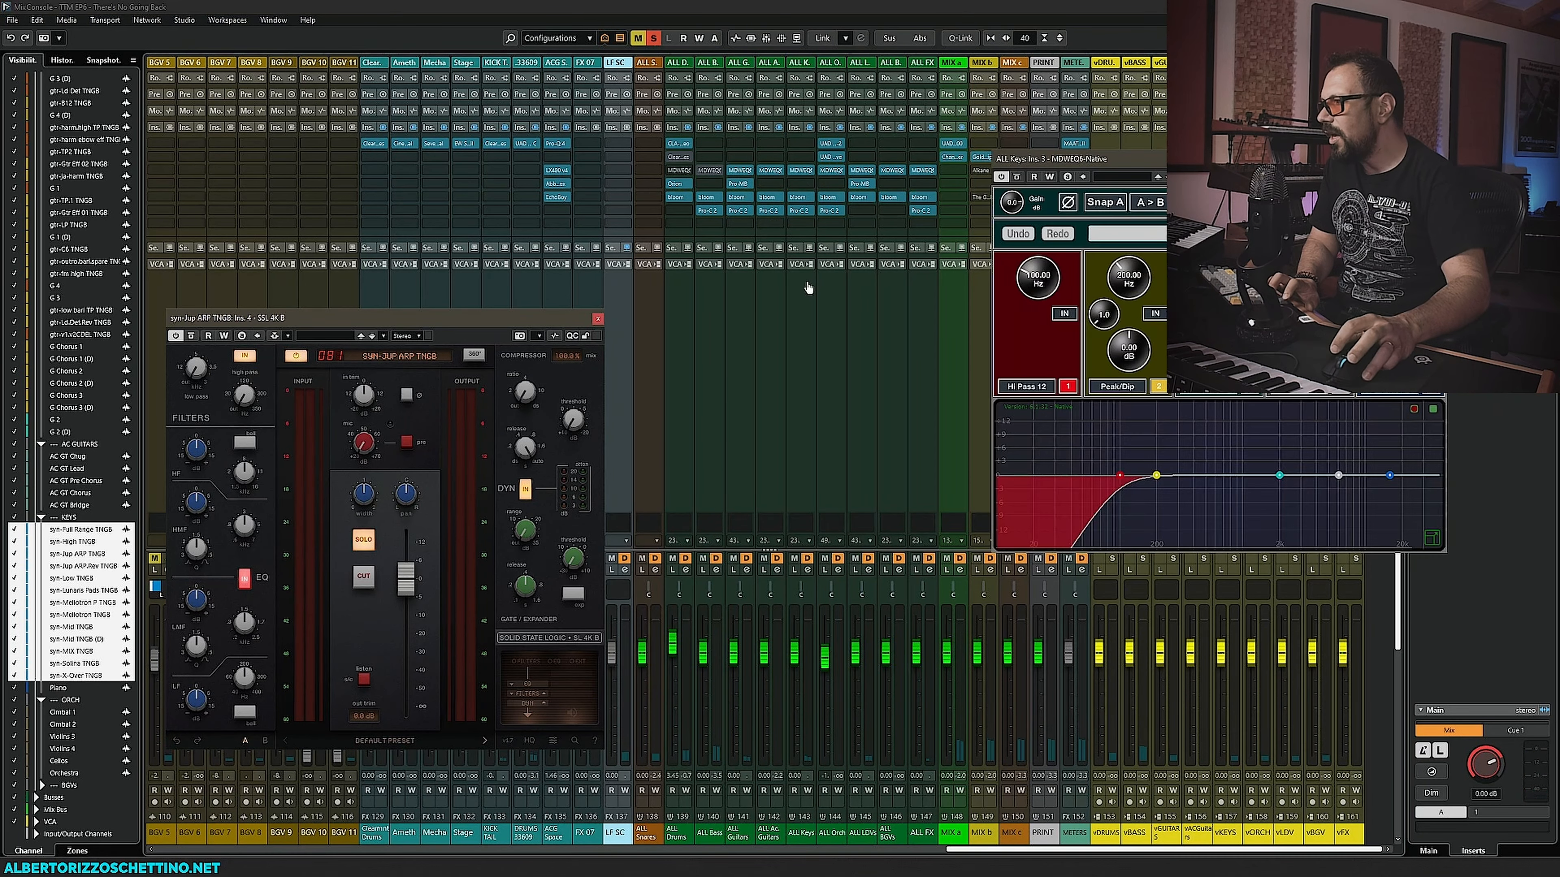
{"action": "left_click", "coordinate": [1439, 159]}
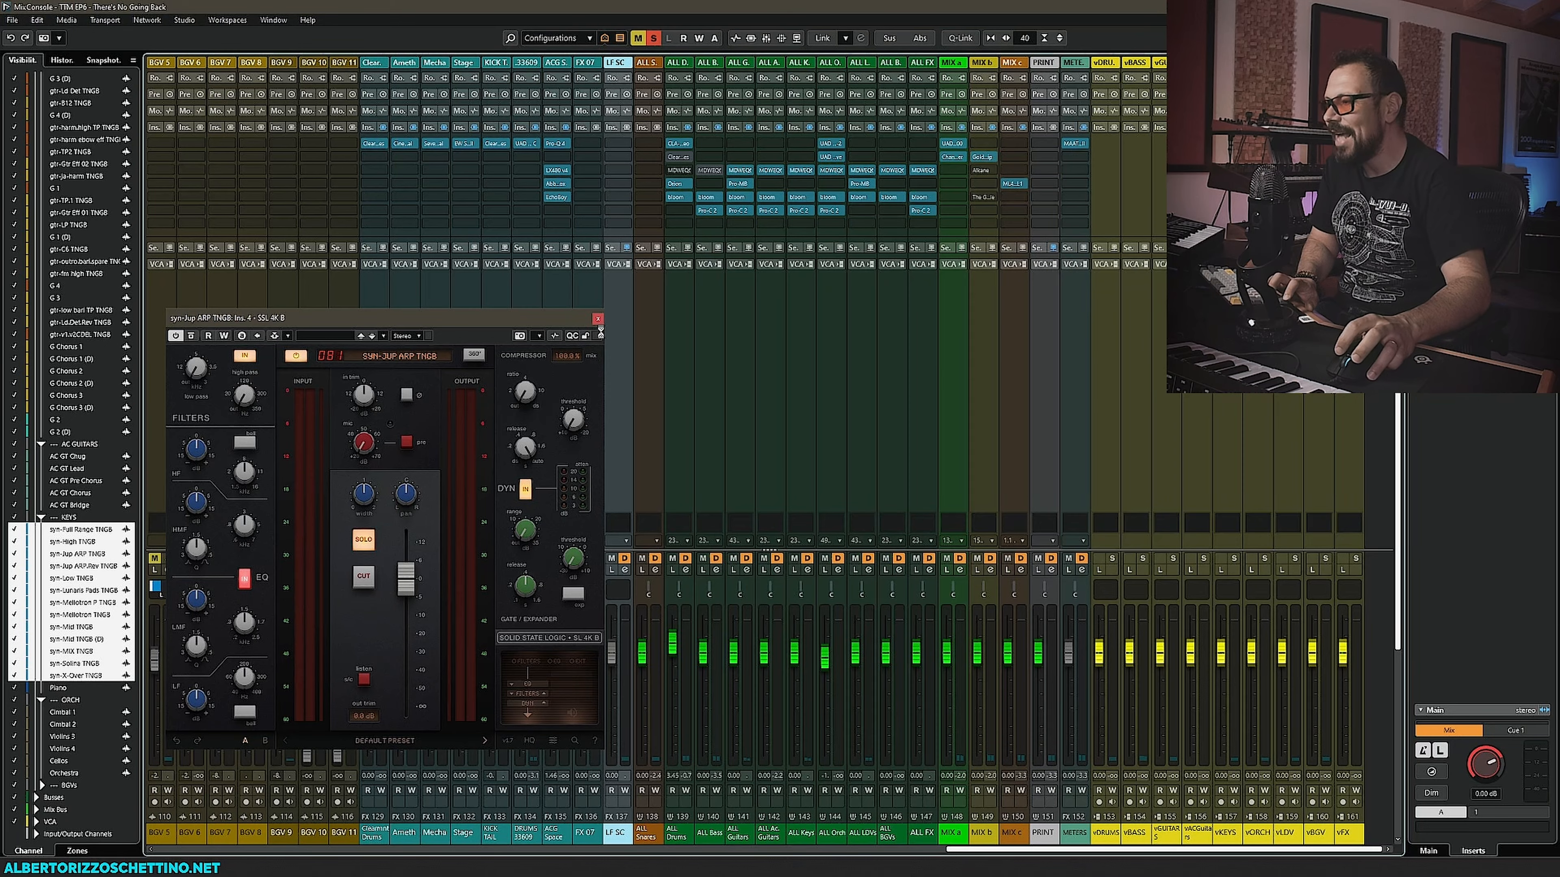
{"action": "key", "text": "F3"}
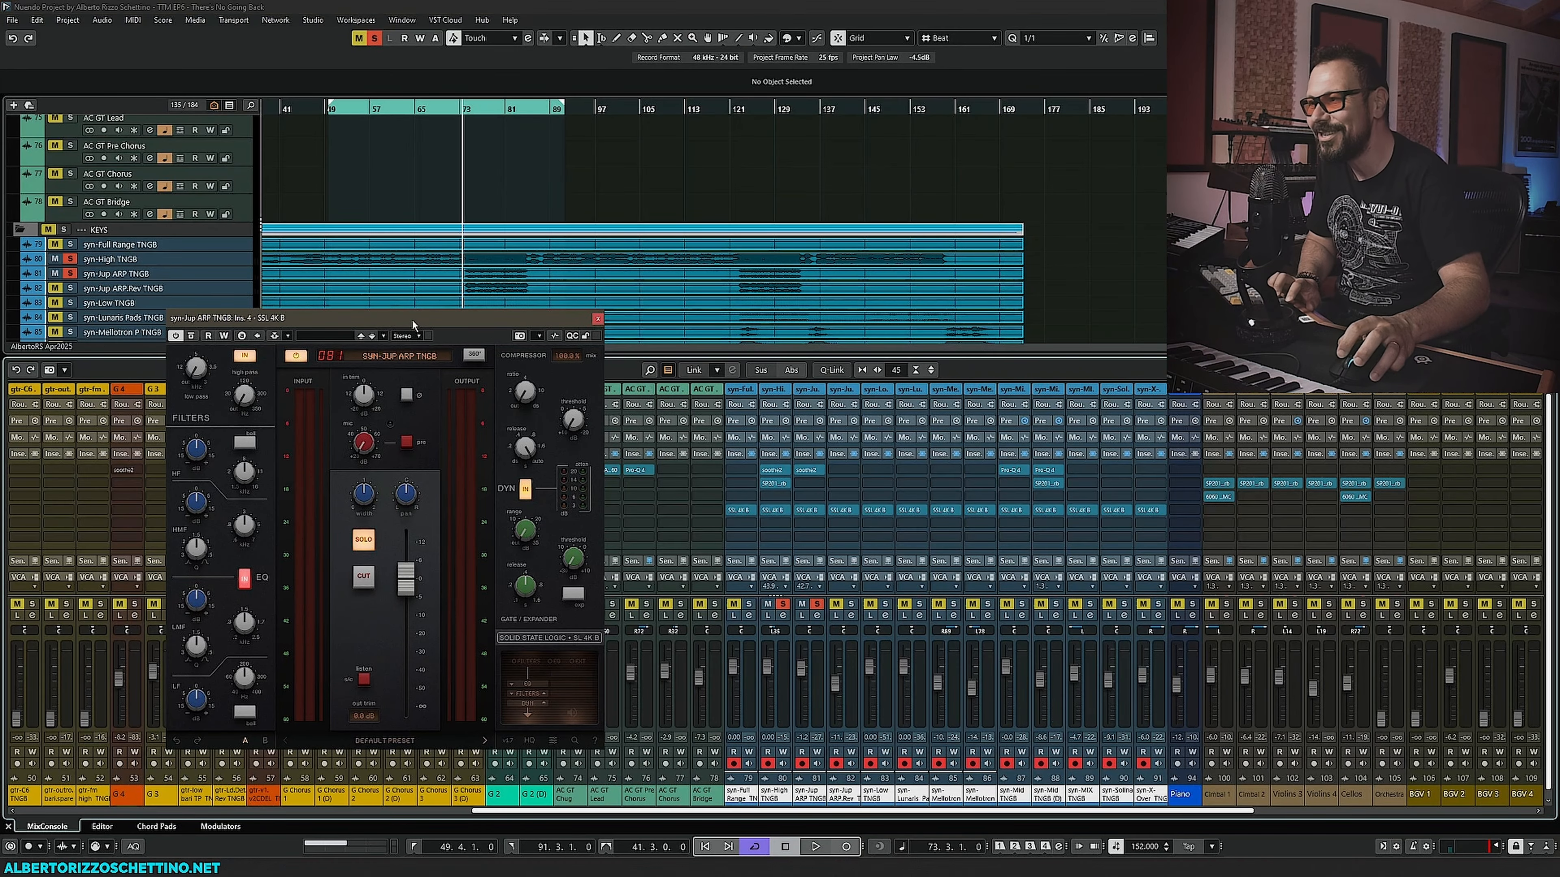
- Reposition syn-Jup ARP TNGB's SSL 4K B window and, during playback, adjust a gain knob in its channel section
{"action": "left_click_drag", "start_coordinate": [411, 320], "coordinate": [422, 328]}
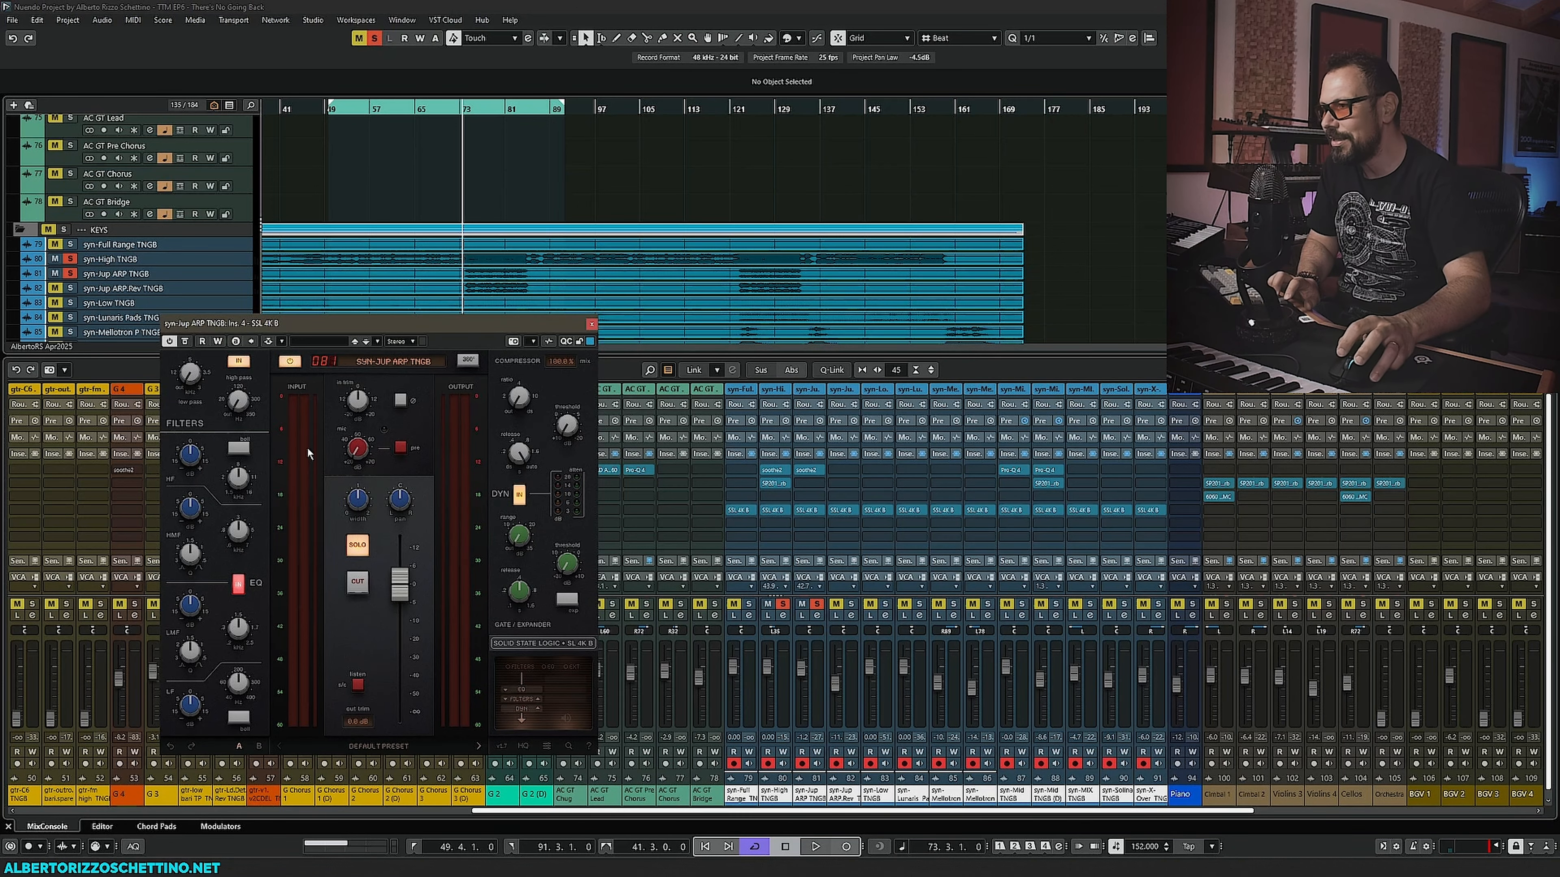
{"action": "left_click_drag", "start_coordinate": [366, 326], "coordinate": [258, 322]}
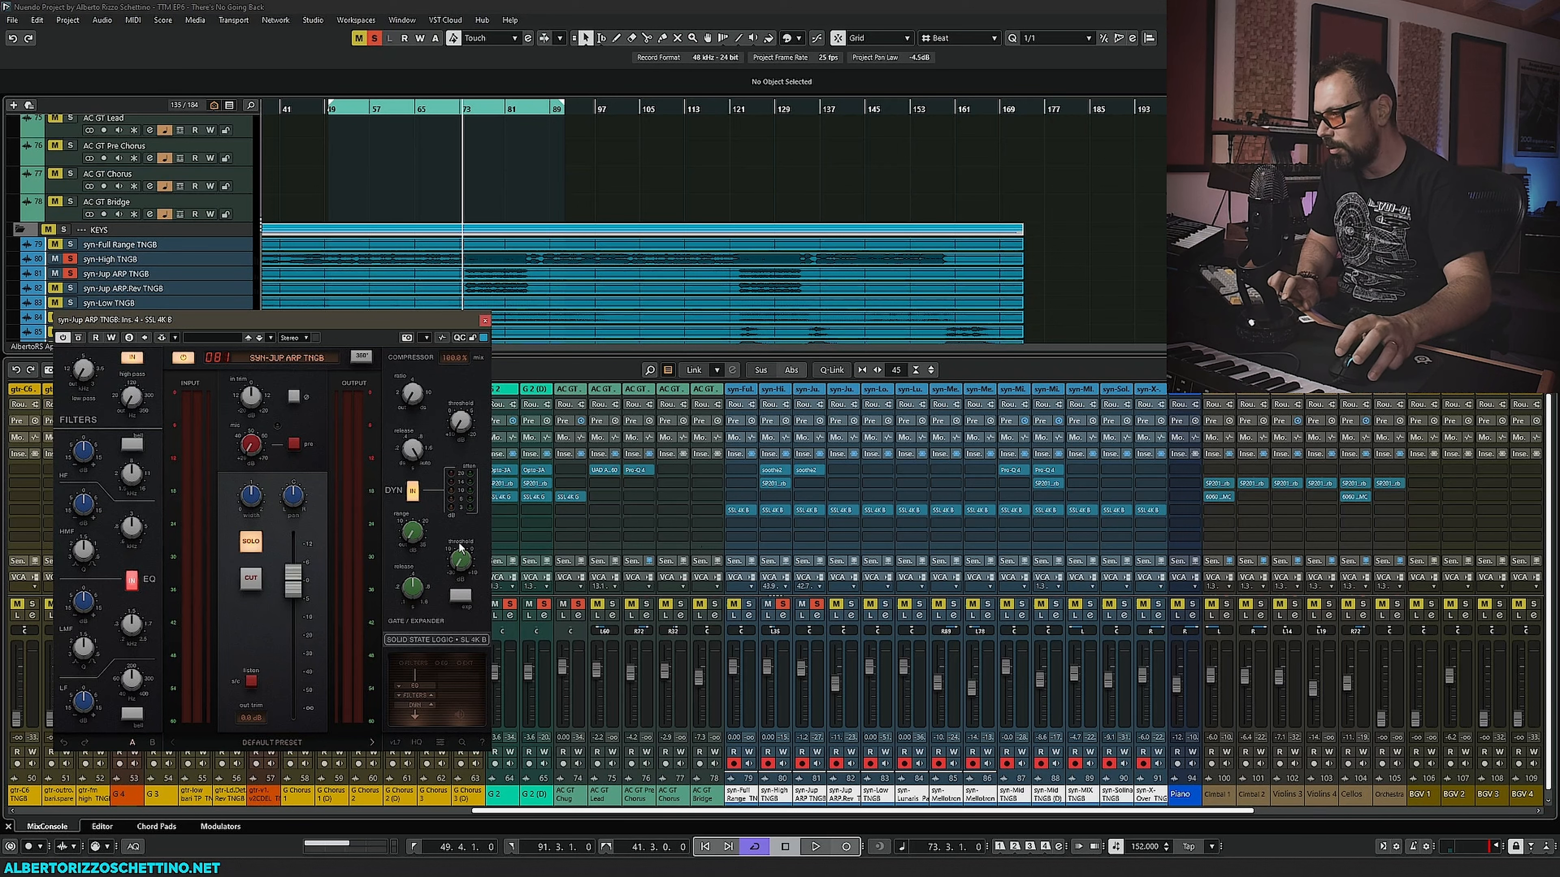
{"action": "key", "text": "space"}
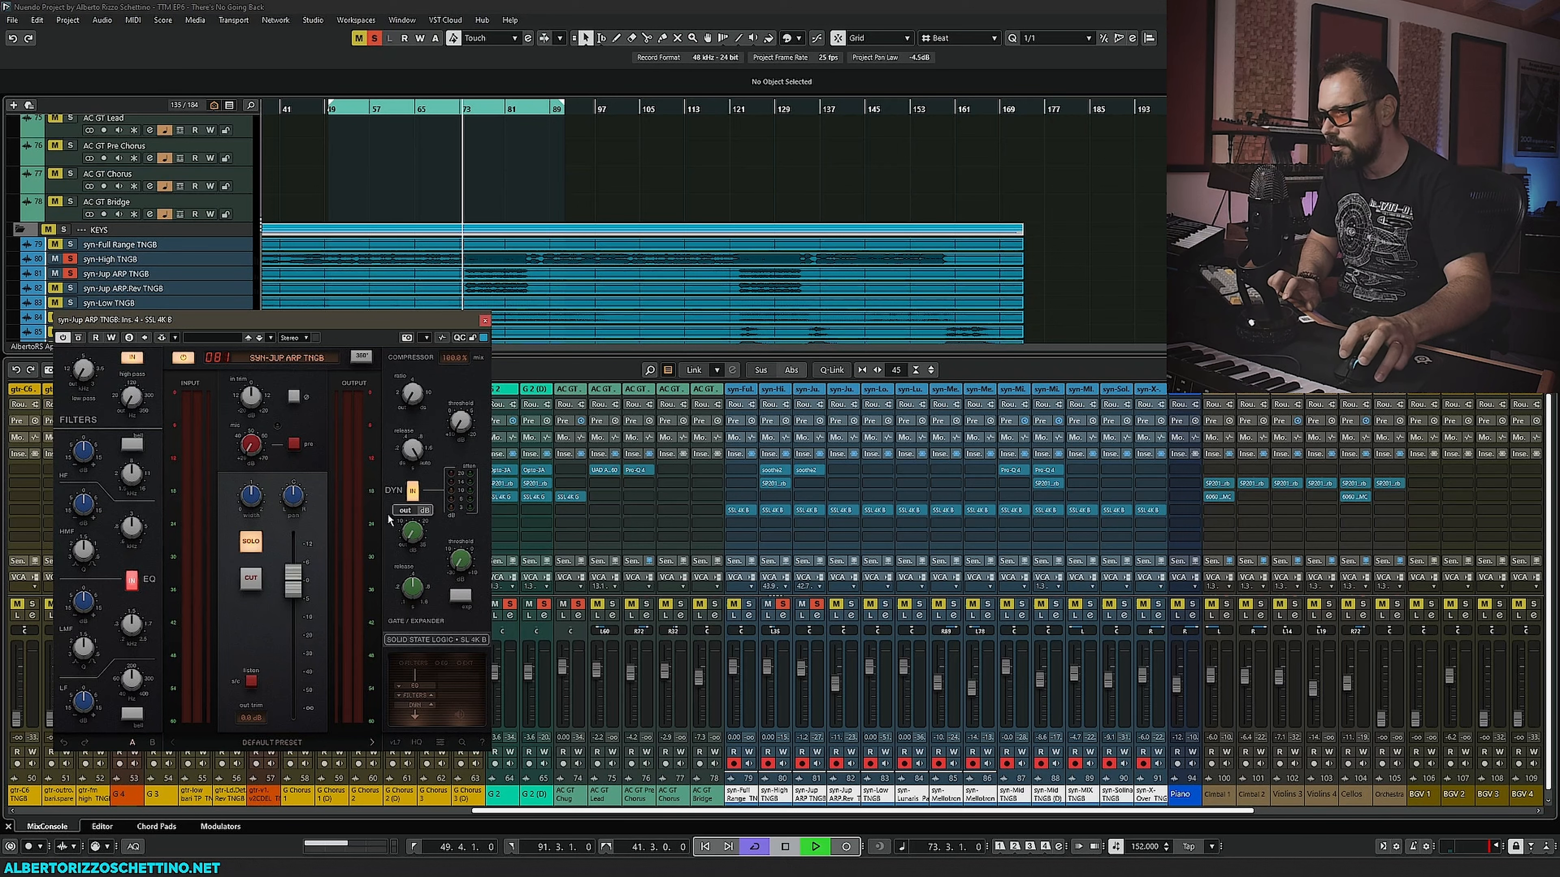
{"action": "left_click_drag", "start_coordinate": [251, 504], "coordinate": [260, 499]}
{"action": "key", "text": "space"}
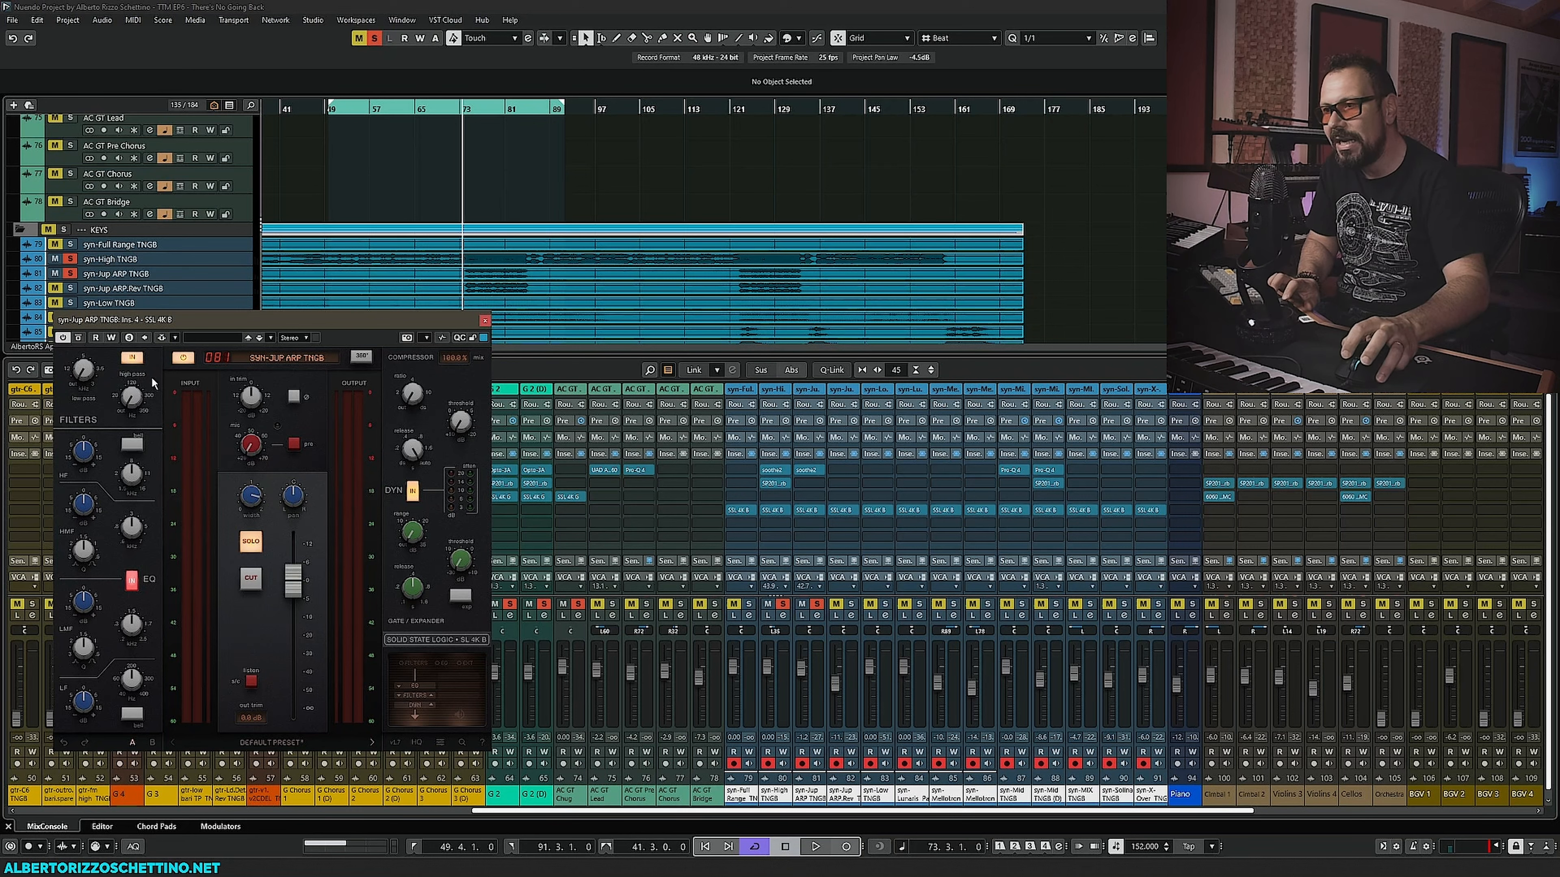
- During playback, adjust the high, high-mid and low-mid EQ knobs on syn-Jup ARP TNGB's SSL 4K B
{"action": "key", "text": "space"}
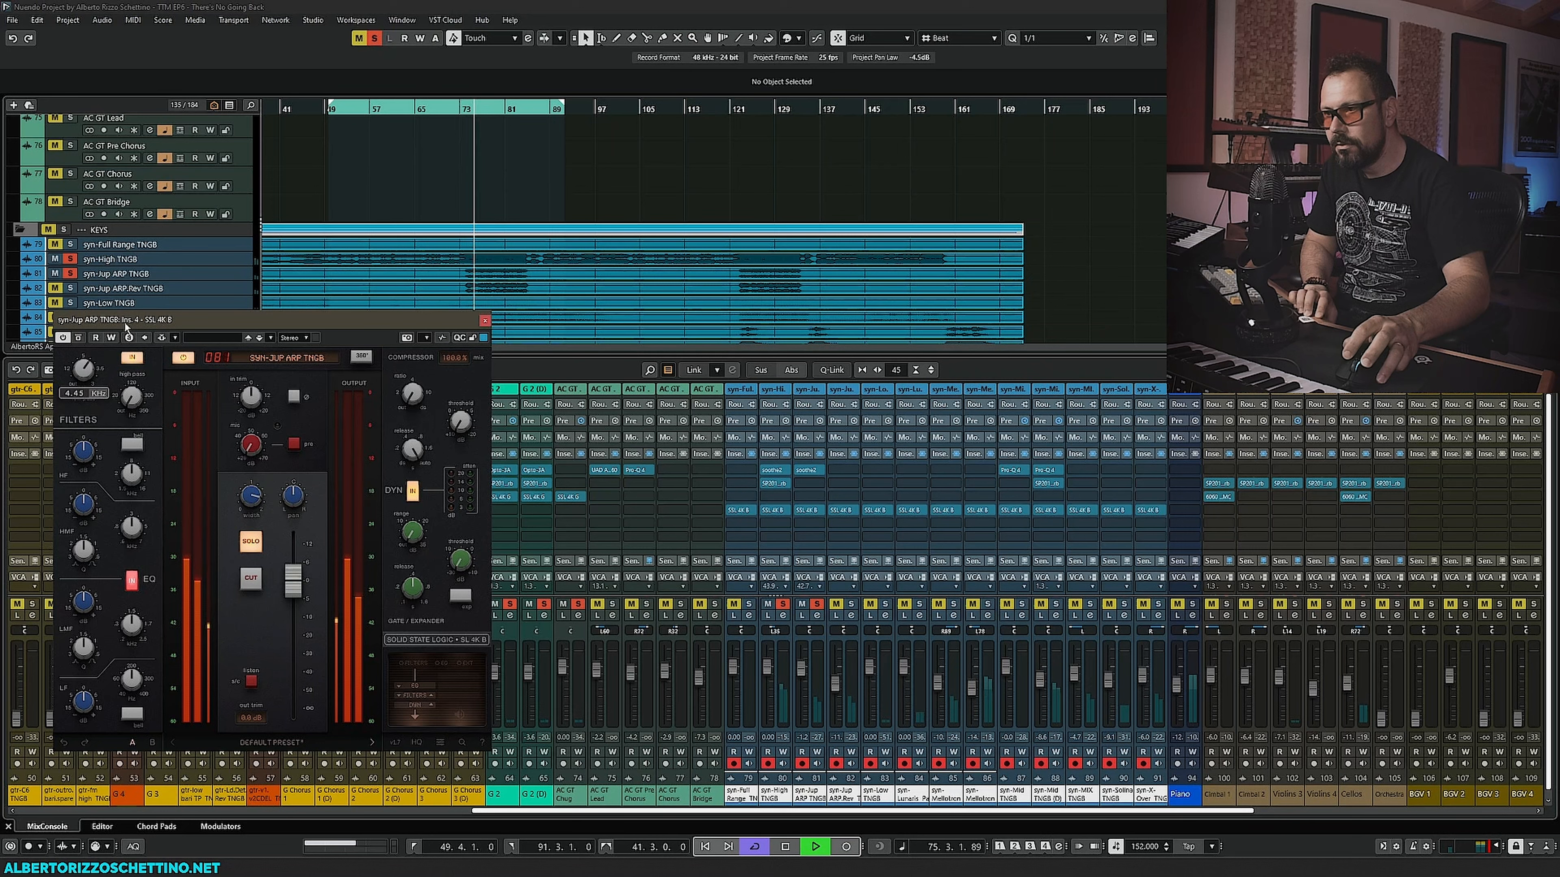
{"action": "left_click_drag", "start_coordinate": [133, 528], "coordinate": [81, 543]}
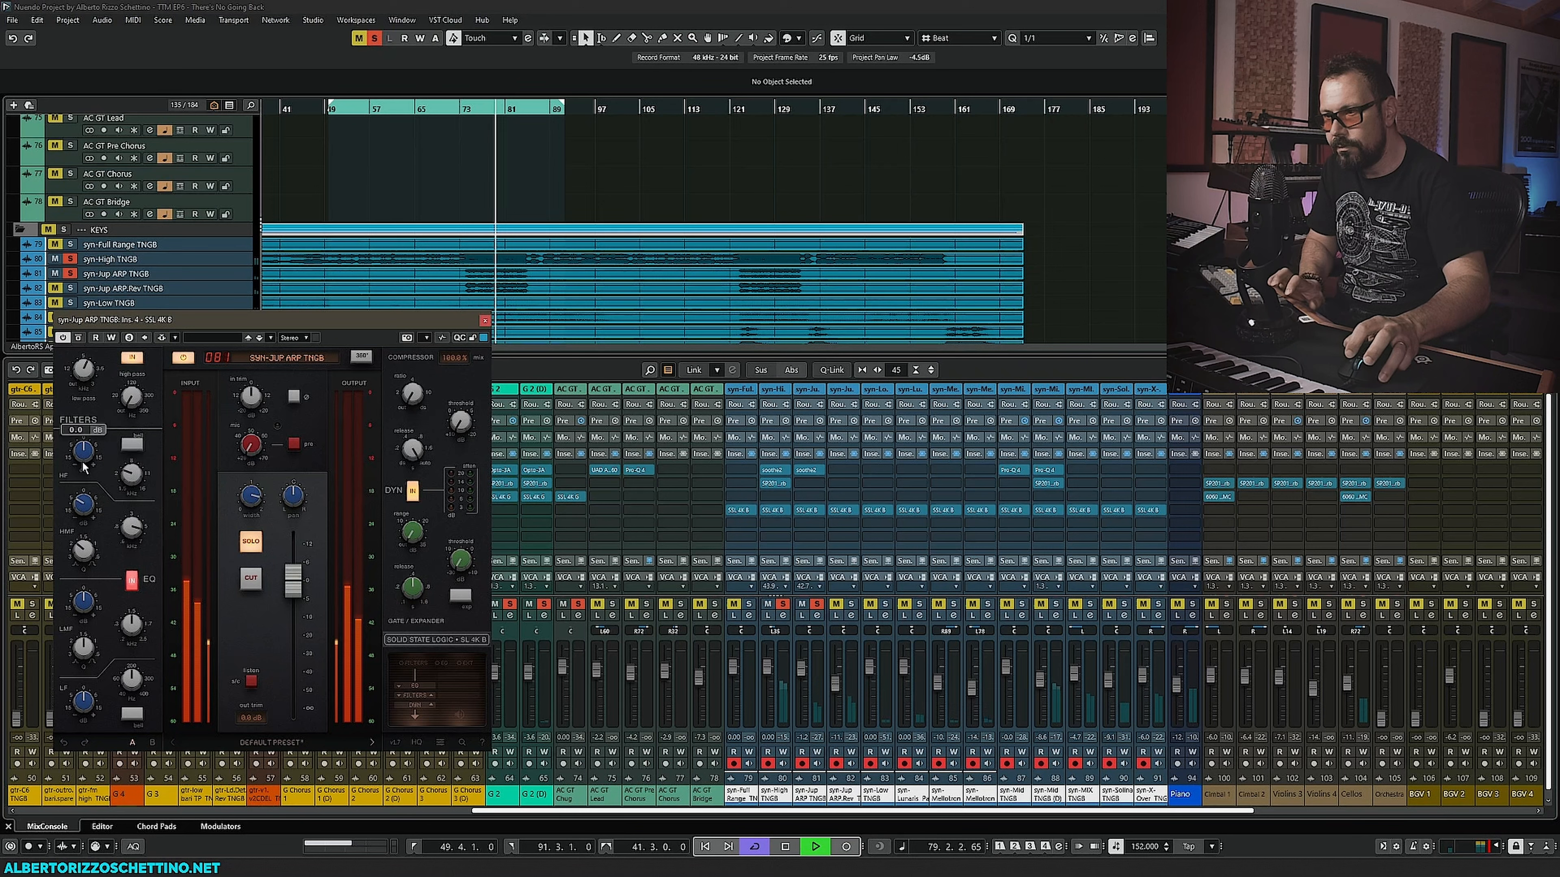
{"action": "key", "text": "space"}
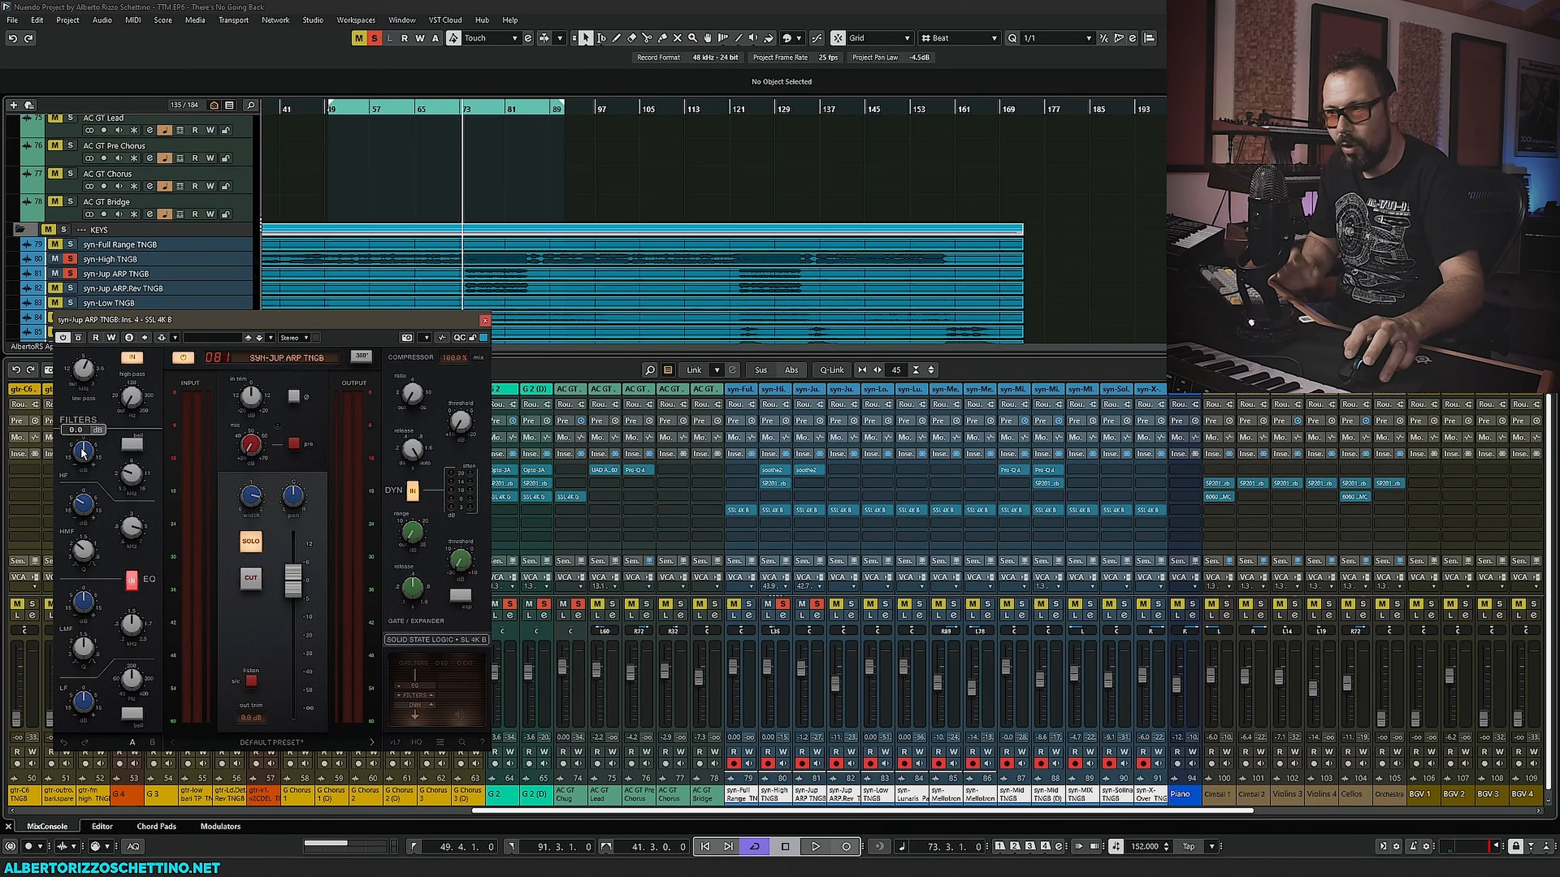
{"action": "key", "text": "space"}
{"action": "mouse_move", "coordinate": [84, 453]}
{"action": "left_mouse_down"}
{"action": "mouse_move", "coordinate": [97, 411]}
{"action": "mouse_move", "coordinate": [104, 448]}
{"action": "left_mouse_up"}
{"action": "left_click_drag", "start_coordinate": [88, 376], "coordinate": [87, 366]}
{"action": "left_click_drag", "start_coordinate": [131, 682], "coordinate": [86, 515]}
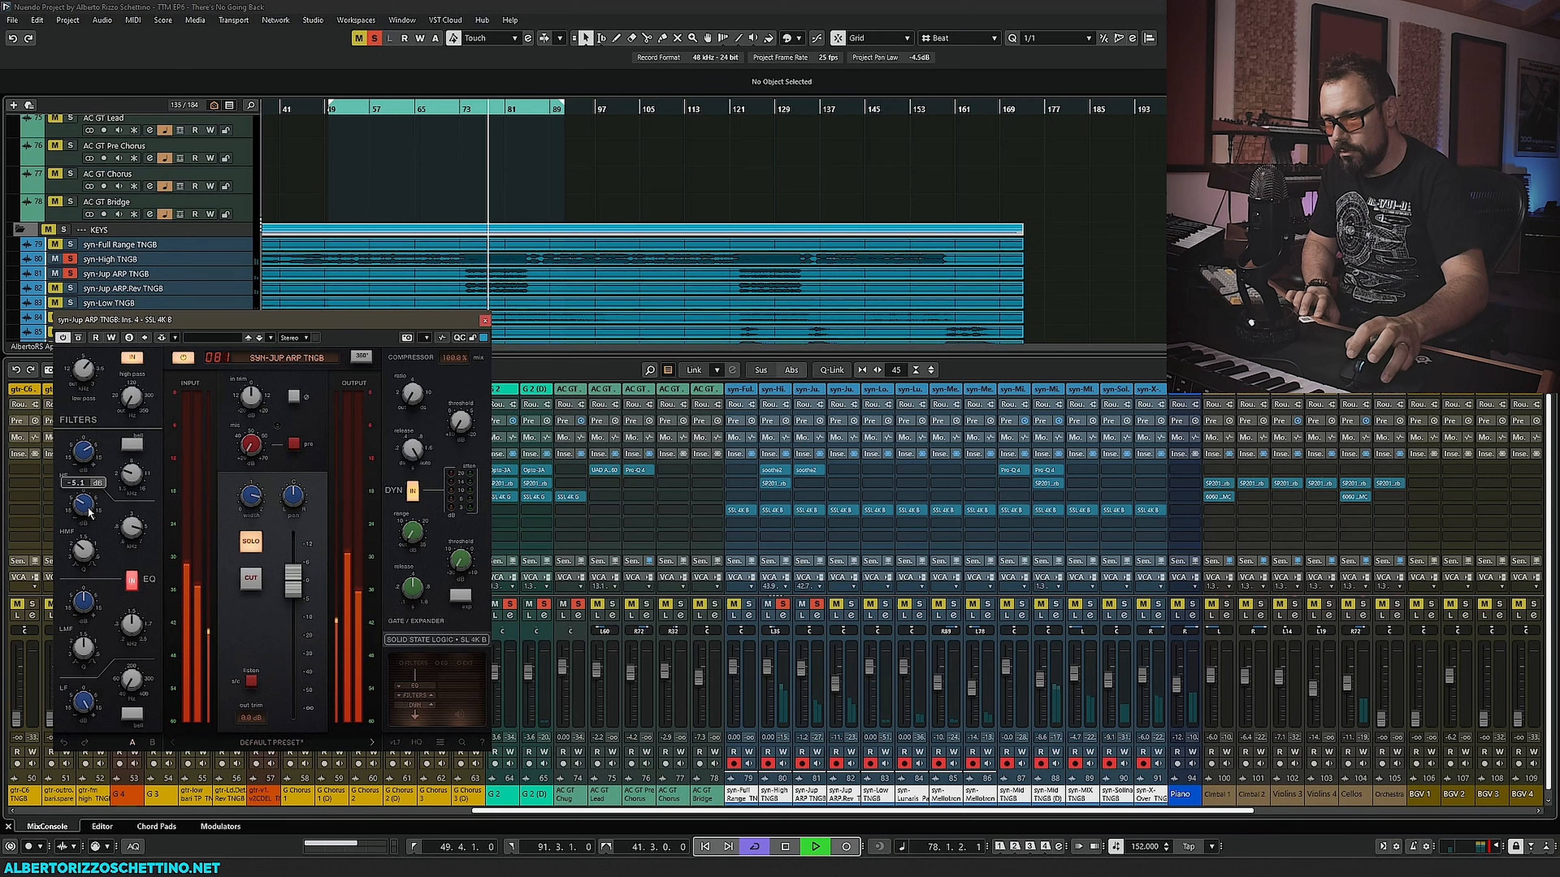
{"action": "left_click_drag", "start_coordinate": [130, 681], "coordinate": [131, 601]}
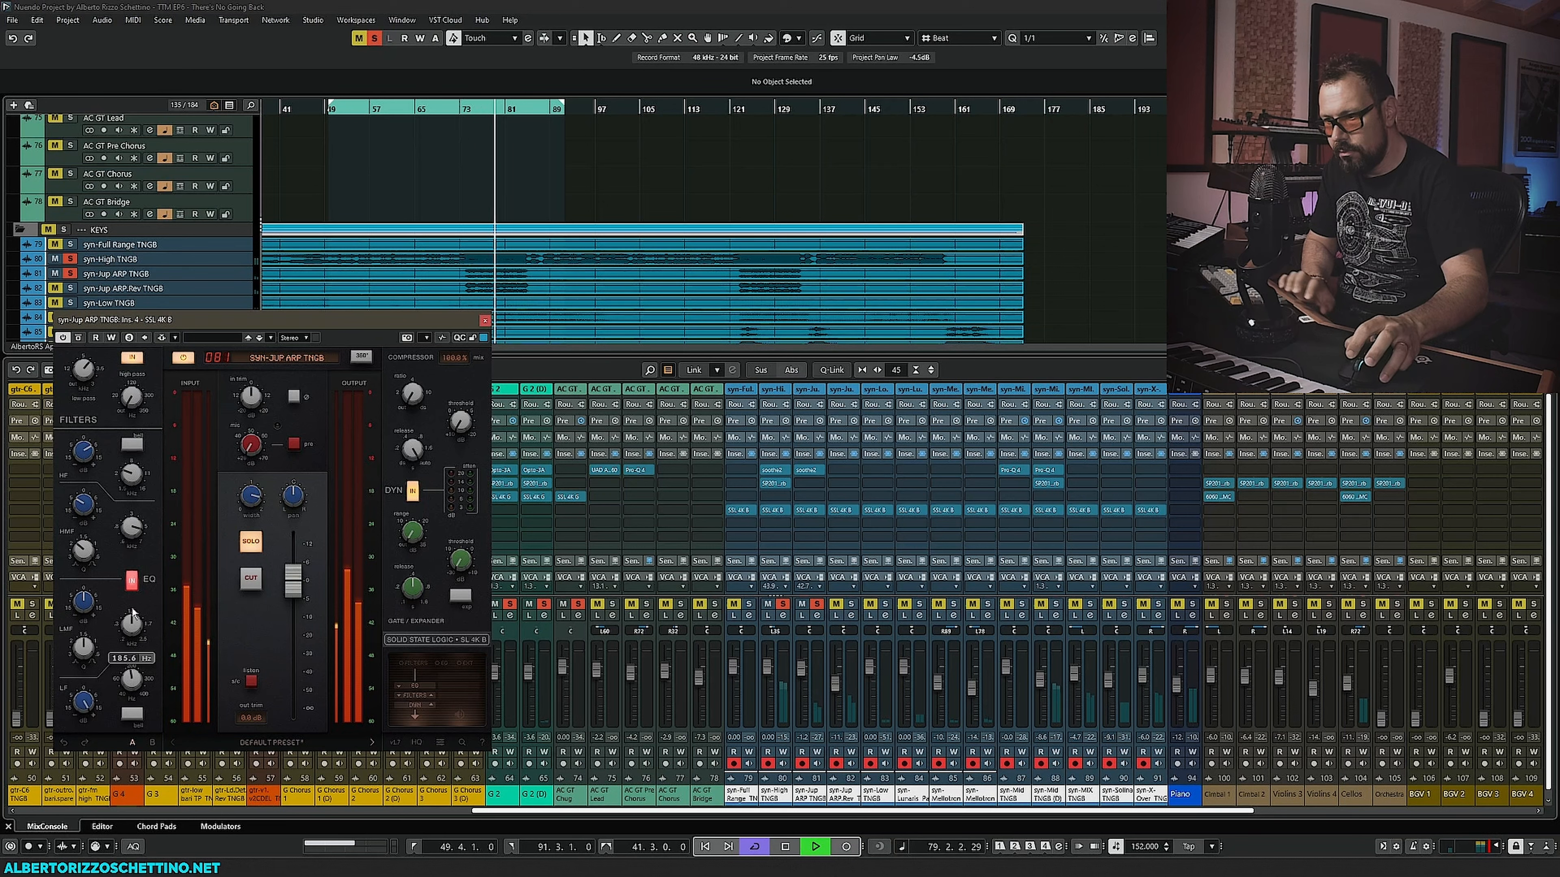
{"action": "key", "text": "space"}
- Inspect the ALL Keys group's MDWEQ6 equalizer in the separate MixConsole, then close it and return
{"action": "mouse_move", "coordinate": [122, 688]}
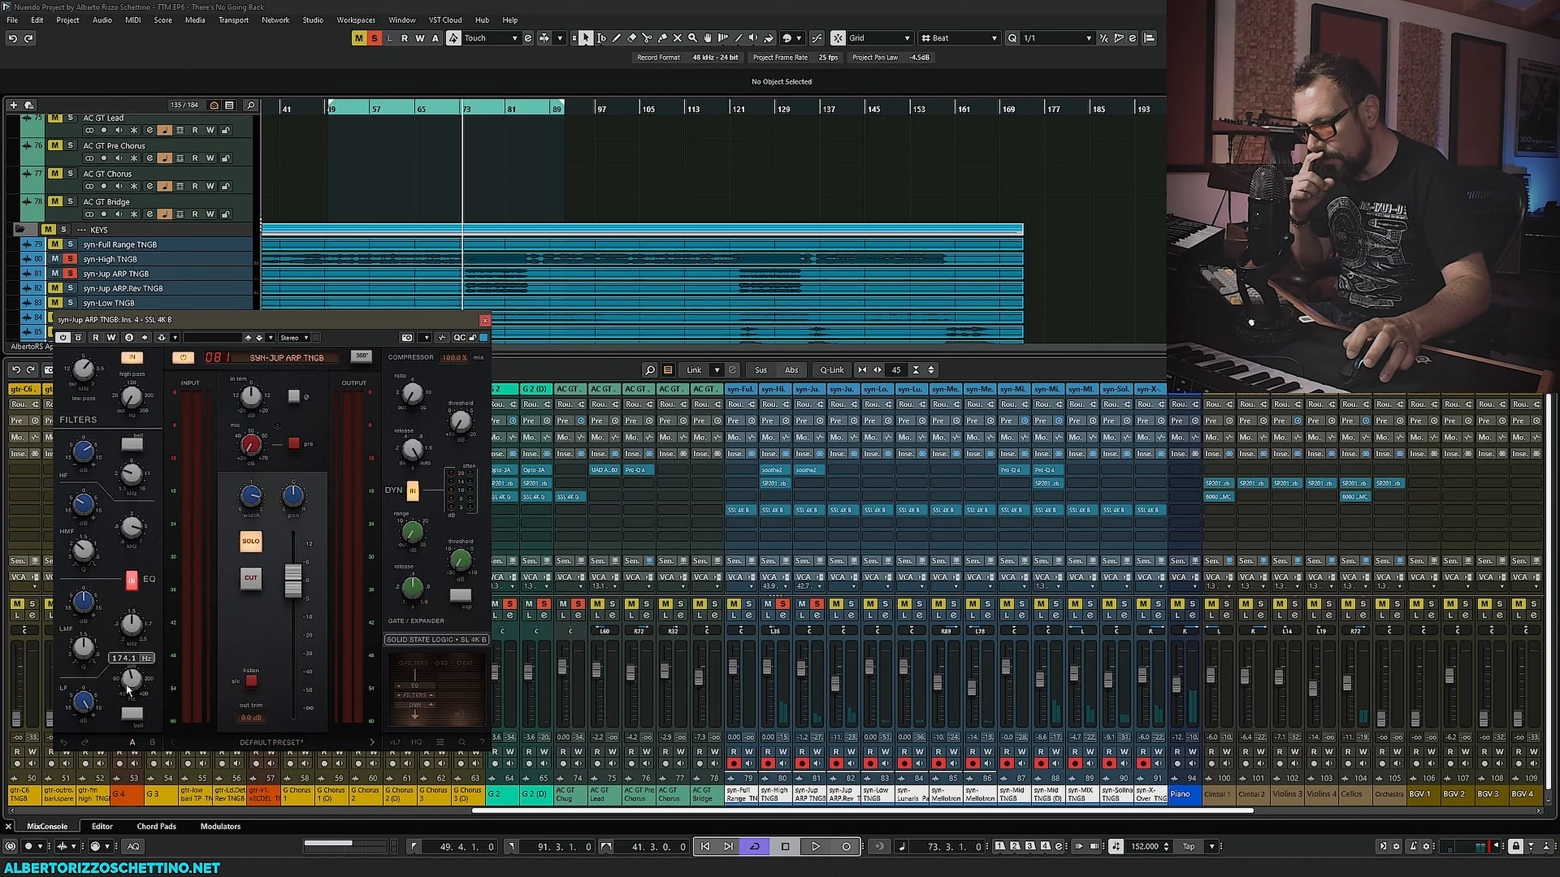
{"action": "mouse_move", "coordinate": [83, 712]}
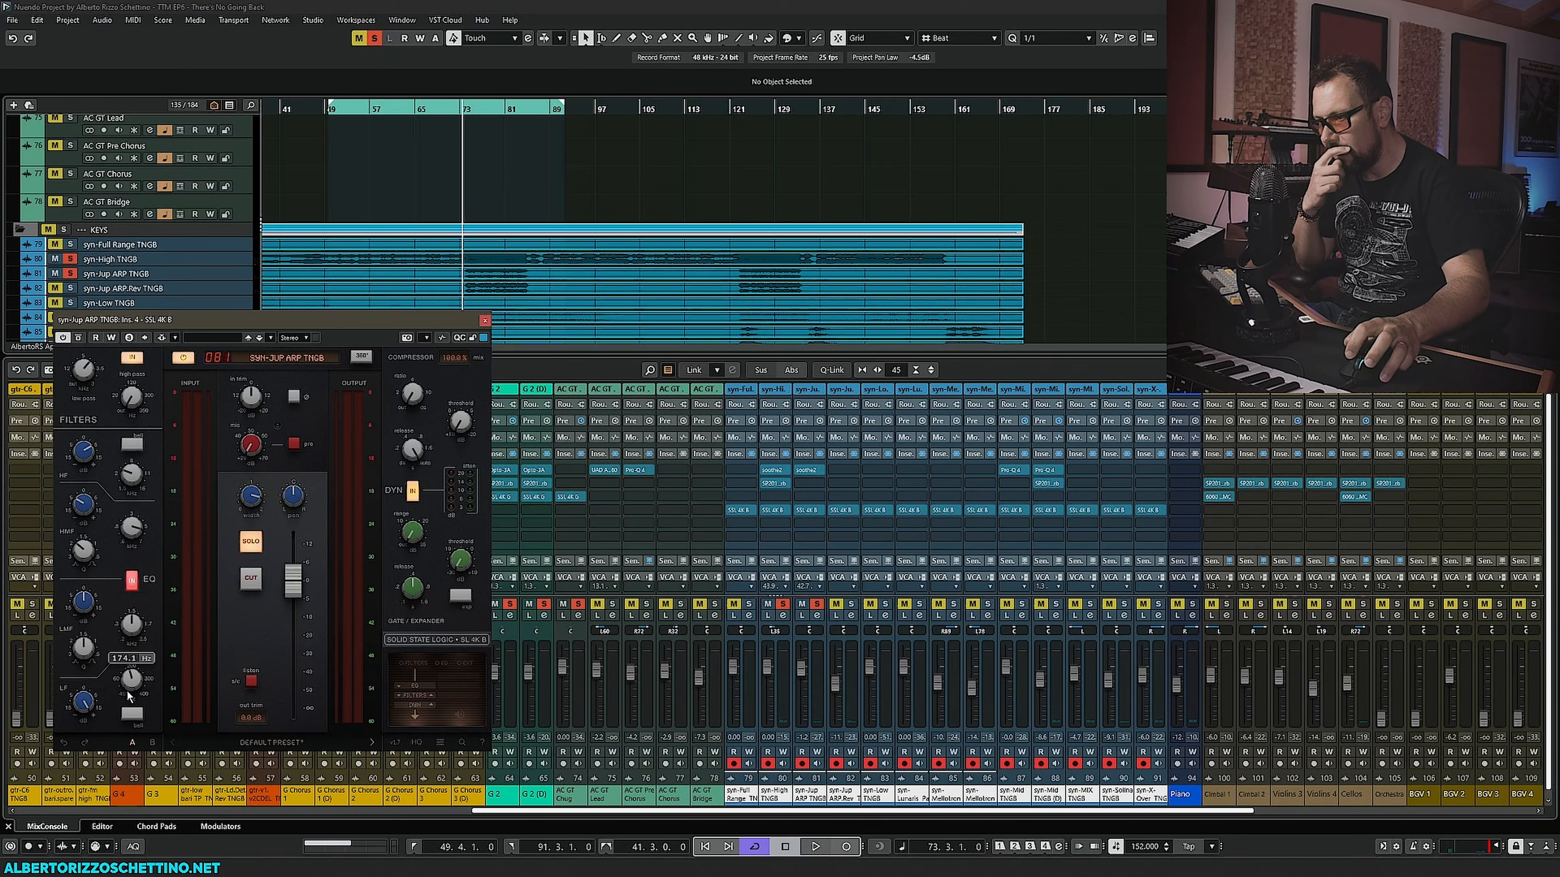
{"action": "left_click_drag", "start_coordinate": [576, 811], "coordinate": [950, 815]}
{"action": "key", "text": "F3"}
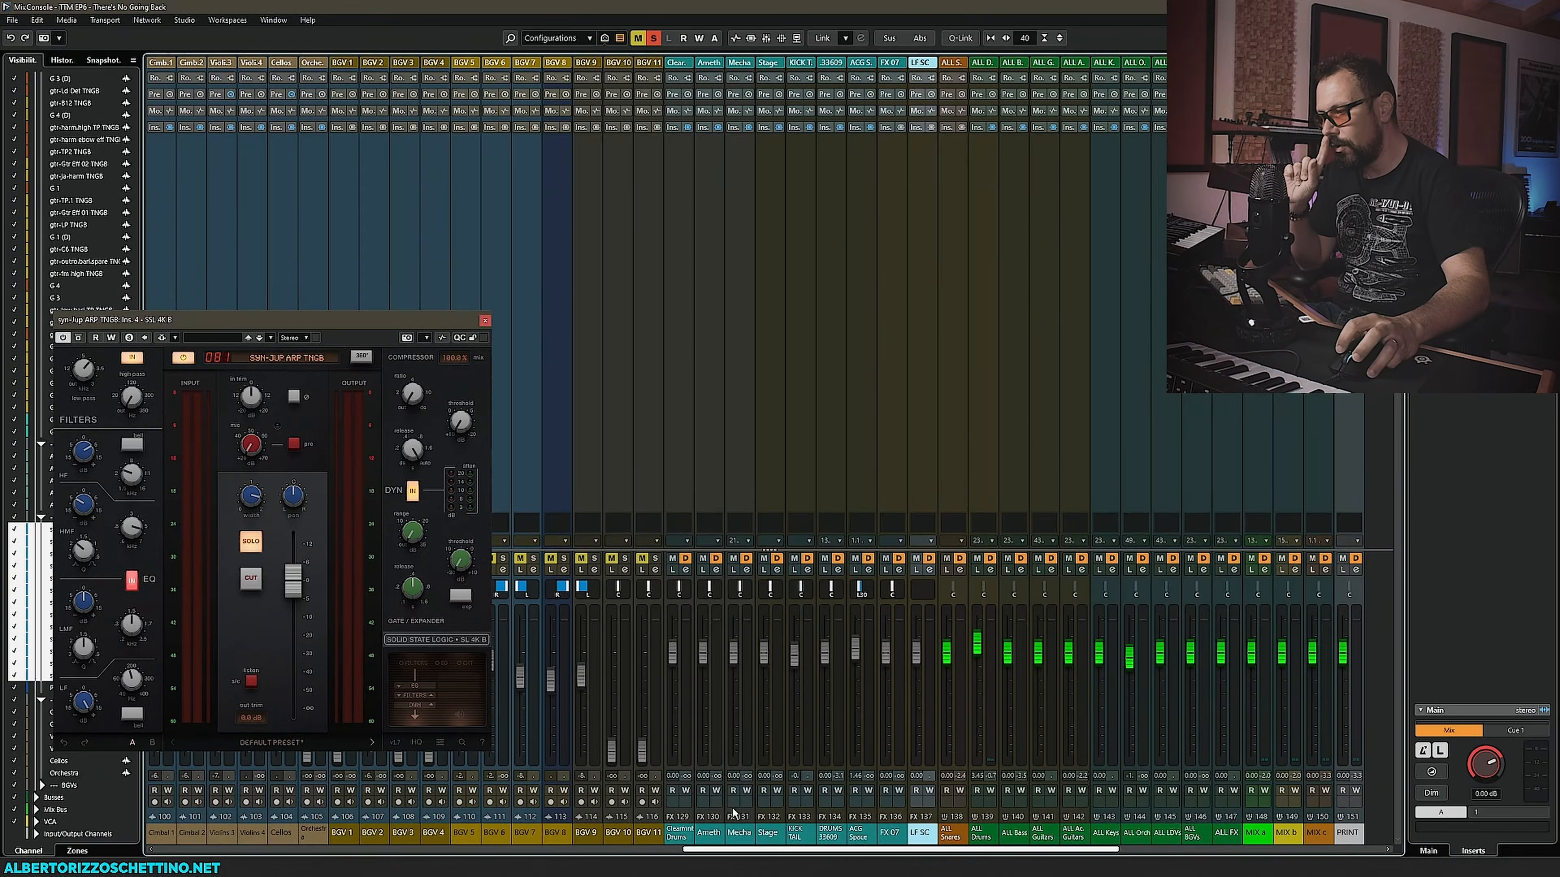
{"action": "left_click", "coordinate": [1159, 850]}
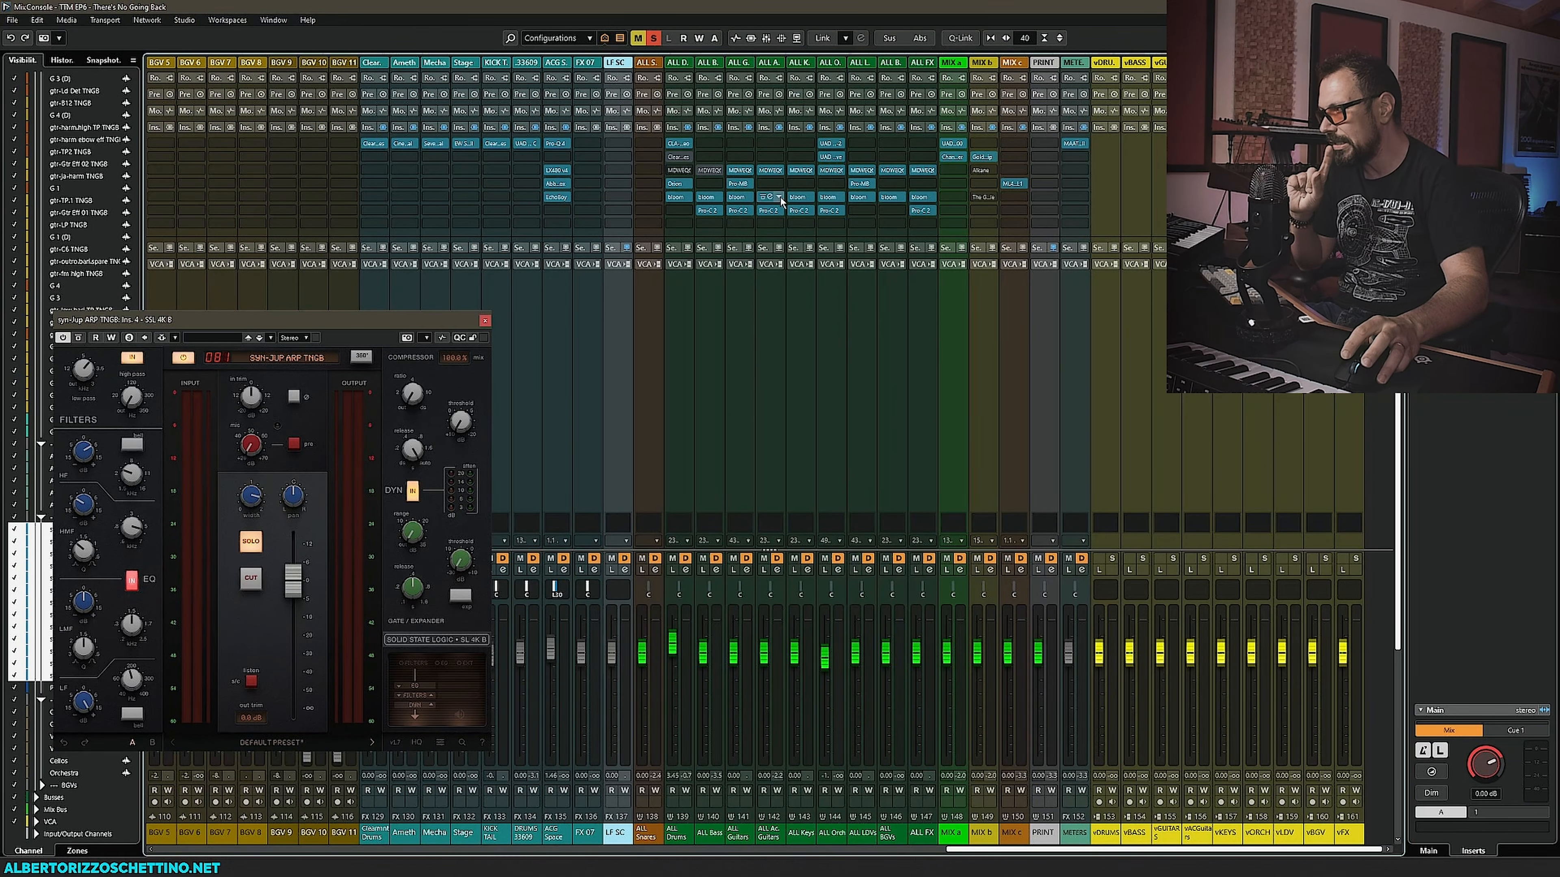
{"action": "left_click", "coordinate": [800, 171]}
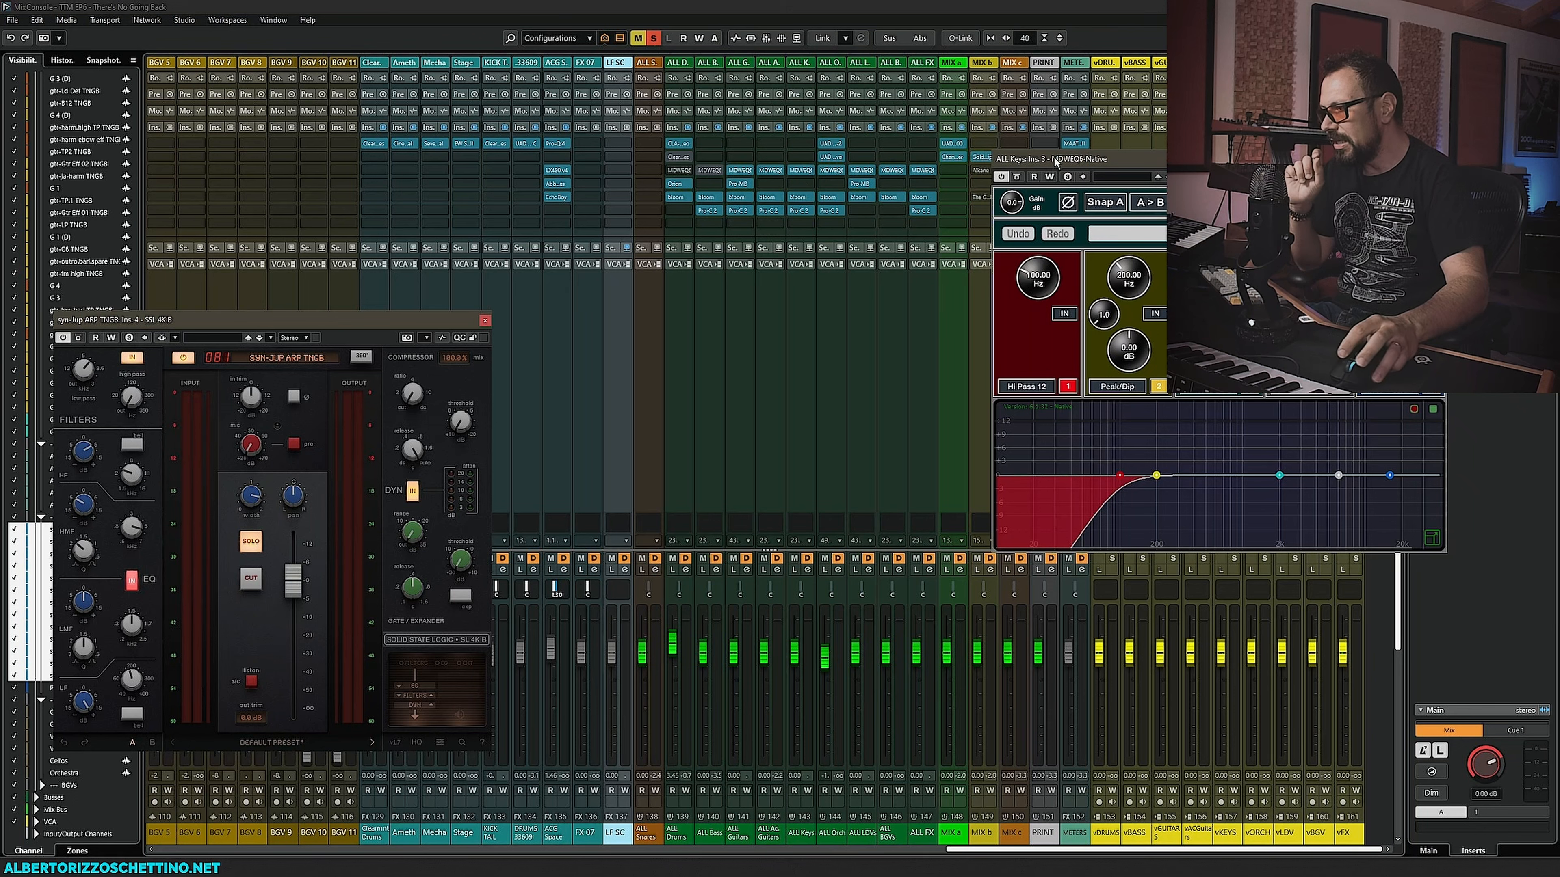
{"action": "left_click_drag", "start_coordinate": [1054, 160], "coordinate": [560, 374]}
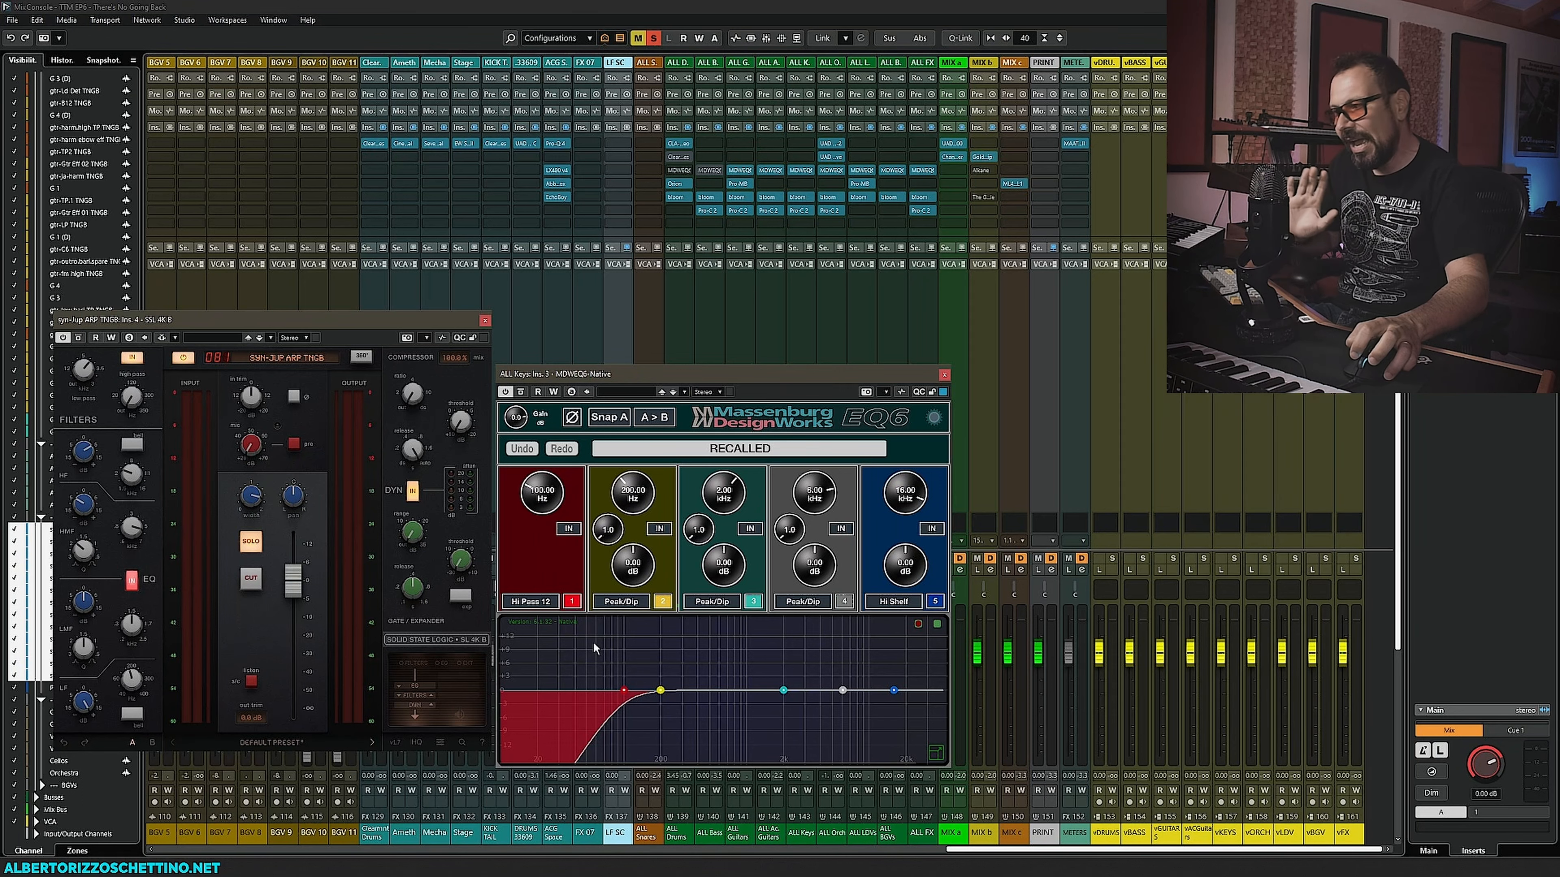
{"action": "left_click", "coordinate": [944, 374]}
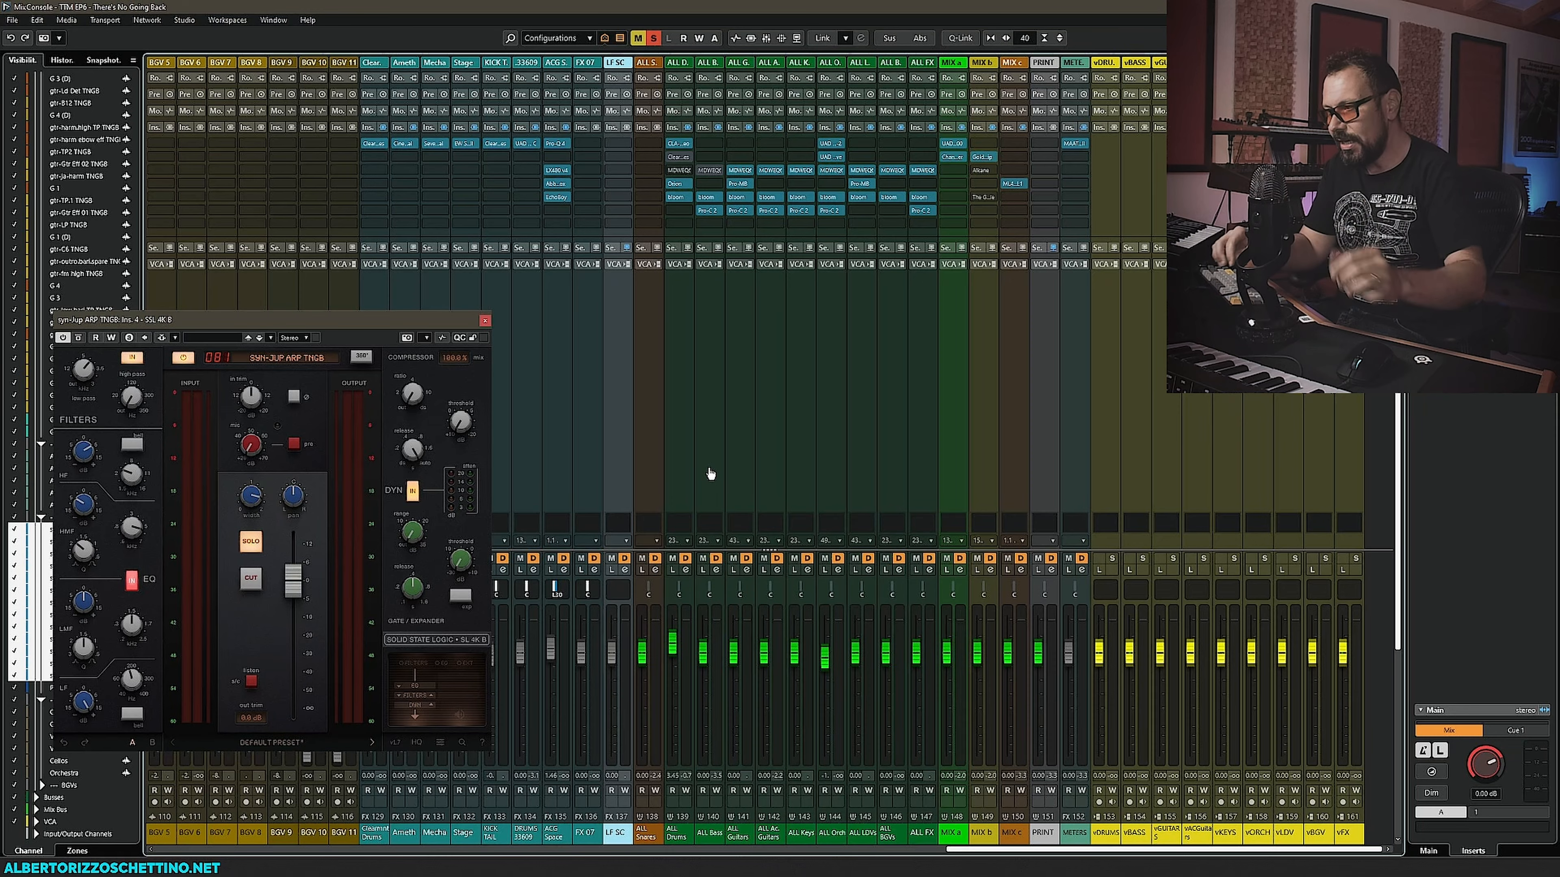
{"action": "key", "text": "F3"}
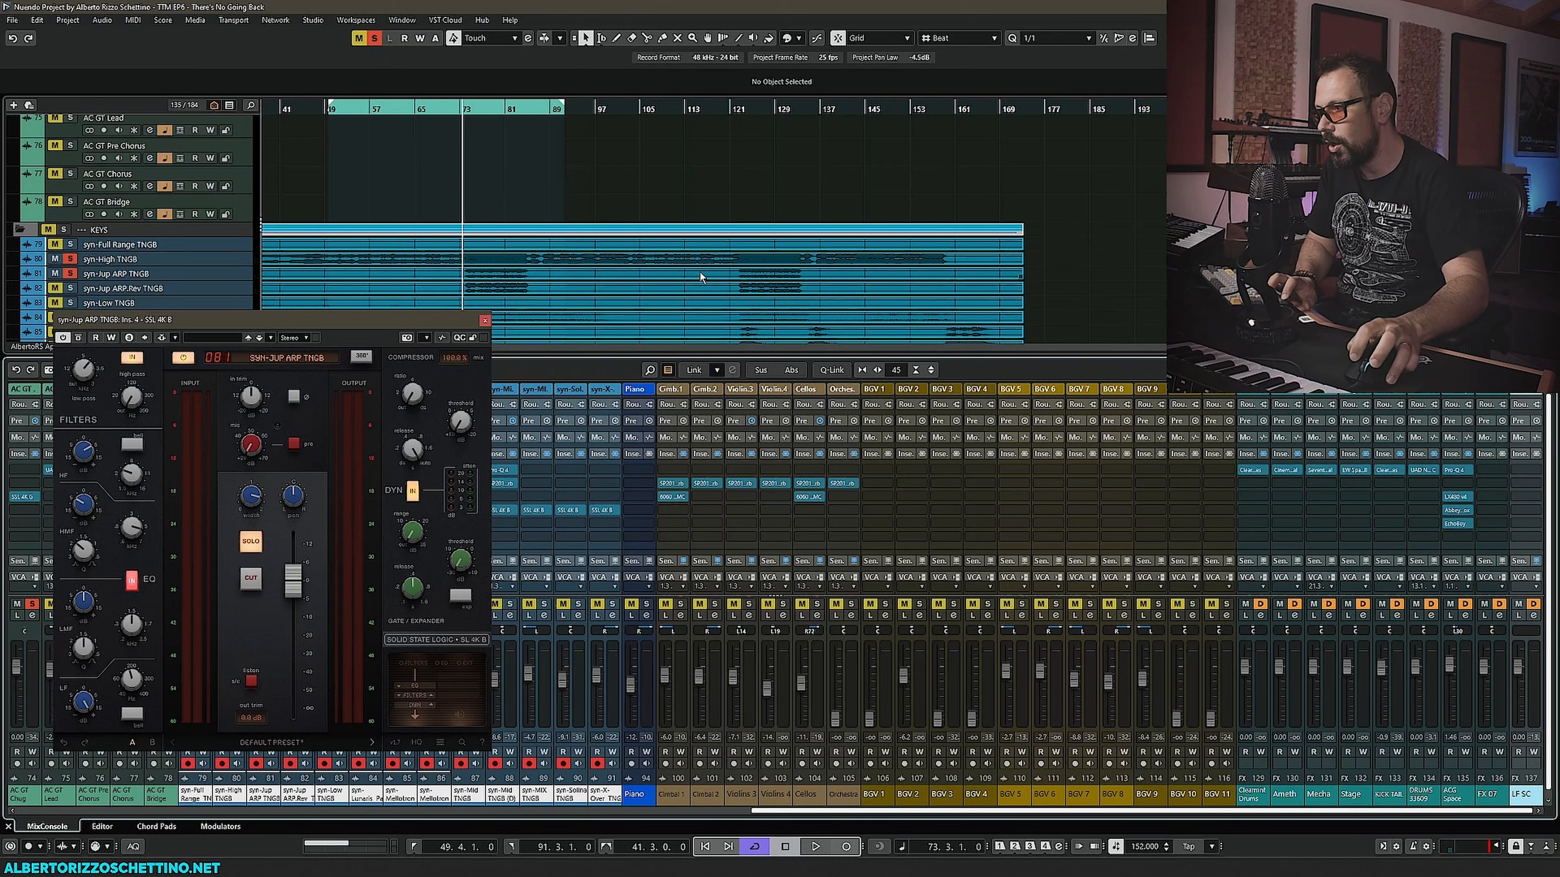
- Close syn-Jup ARP TNGB's SSL 4K B window and solo the syn-Jup ARP Rev TNGB track
{"action": "left_click", "coordinate": [485, 320]}
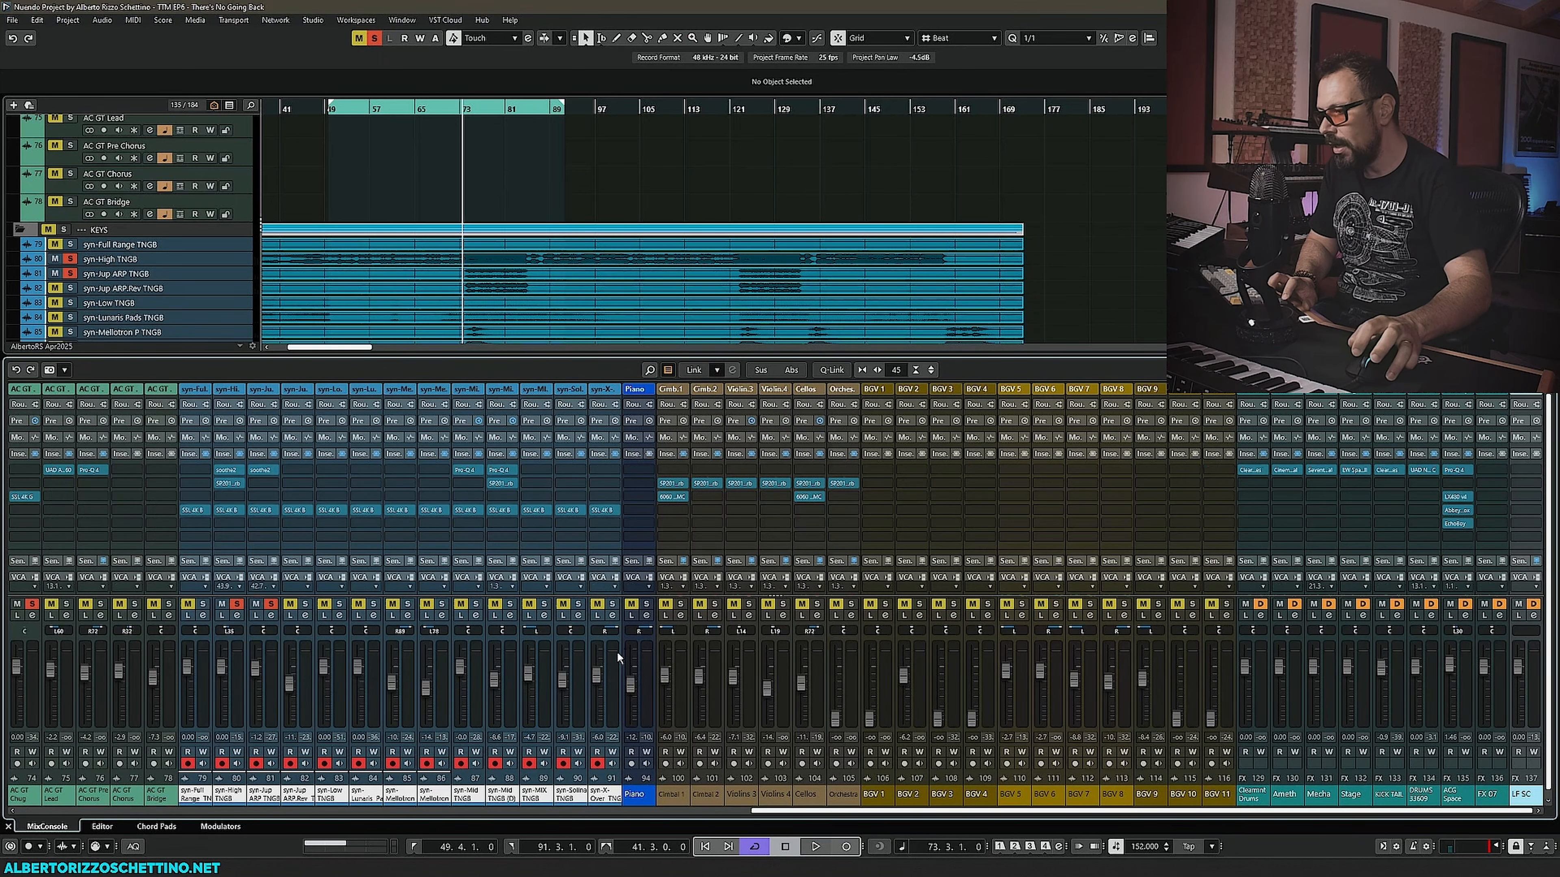
{"action": "left_click_drag", "start_coordinate": [778, 814], "coordinate": [516, 813]}
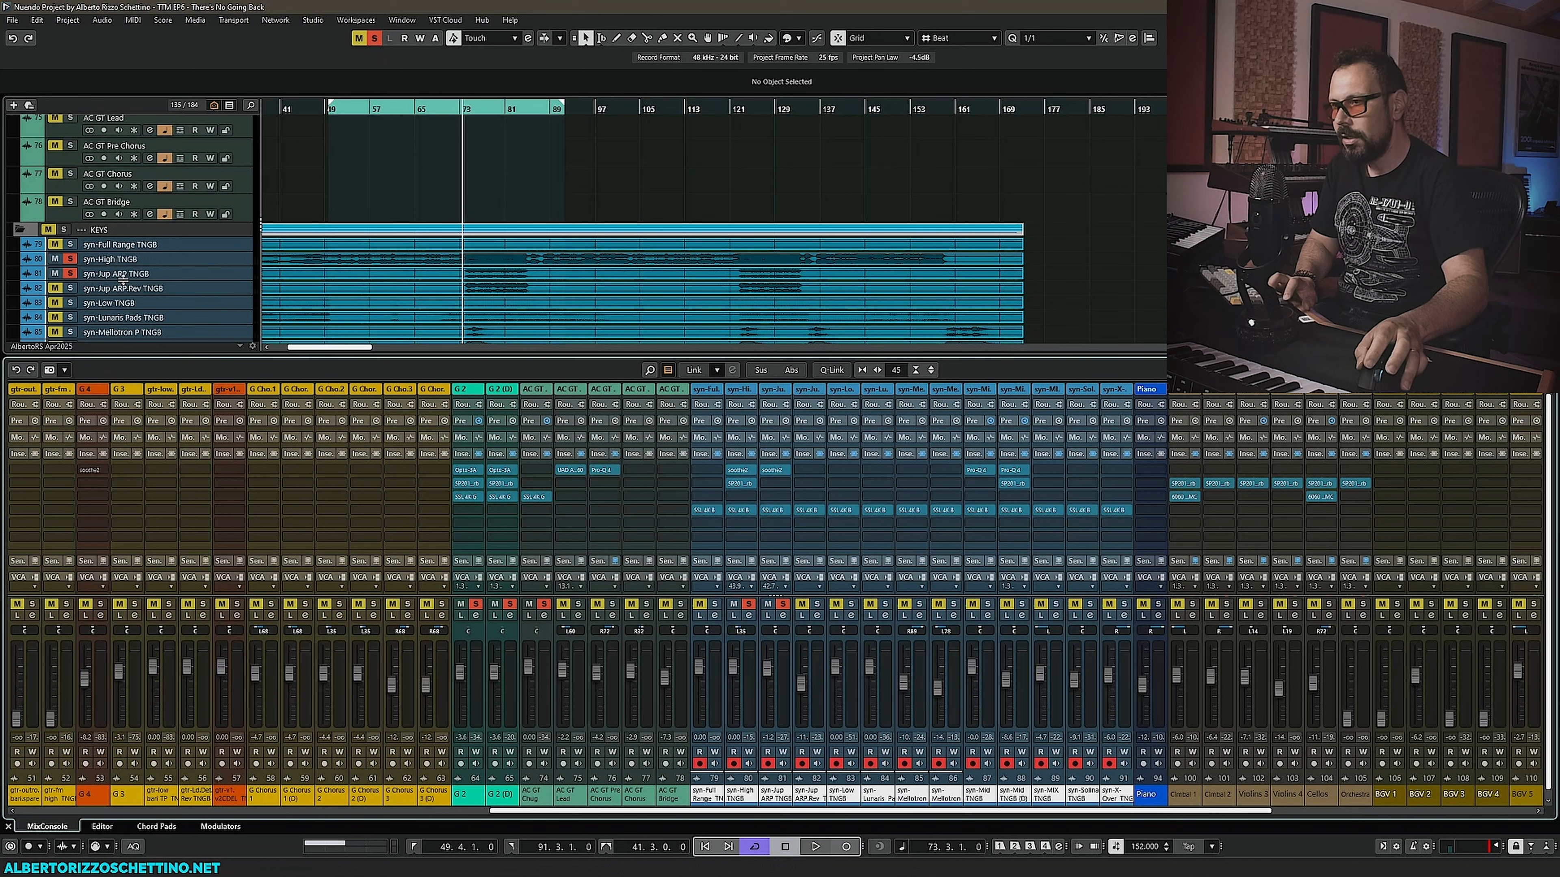
{"action": "left_click", "coordinate": [70, 288]}
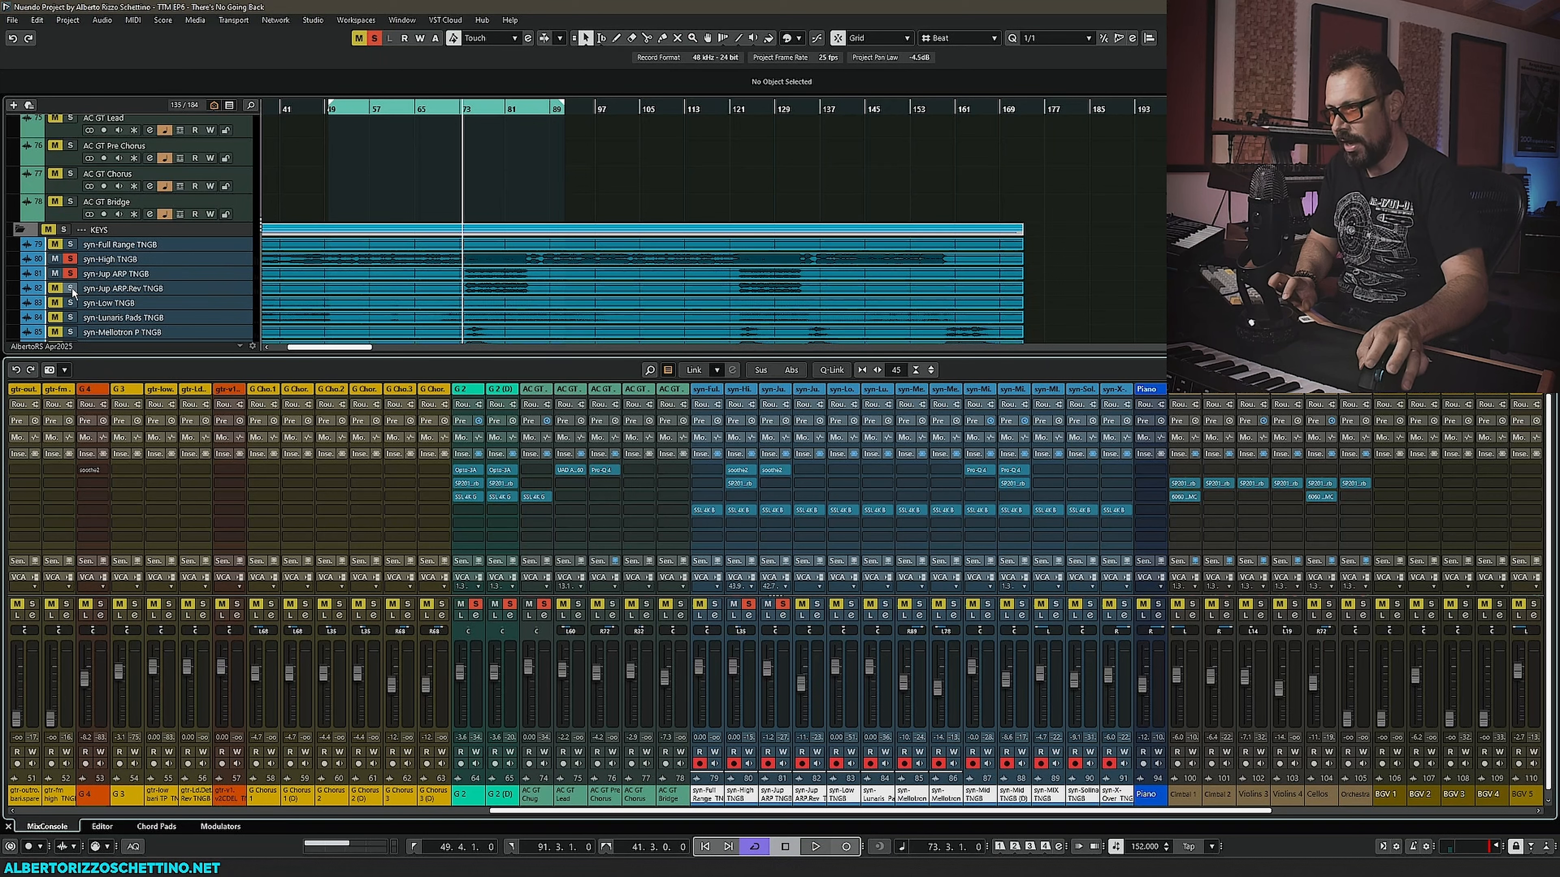
- During playback, open syn-Jup ARP Rev TNGB's SSL 4K B and adjust its EQ band frequency and gain knobs
{"action": "key", "text": "space"}
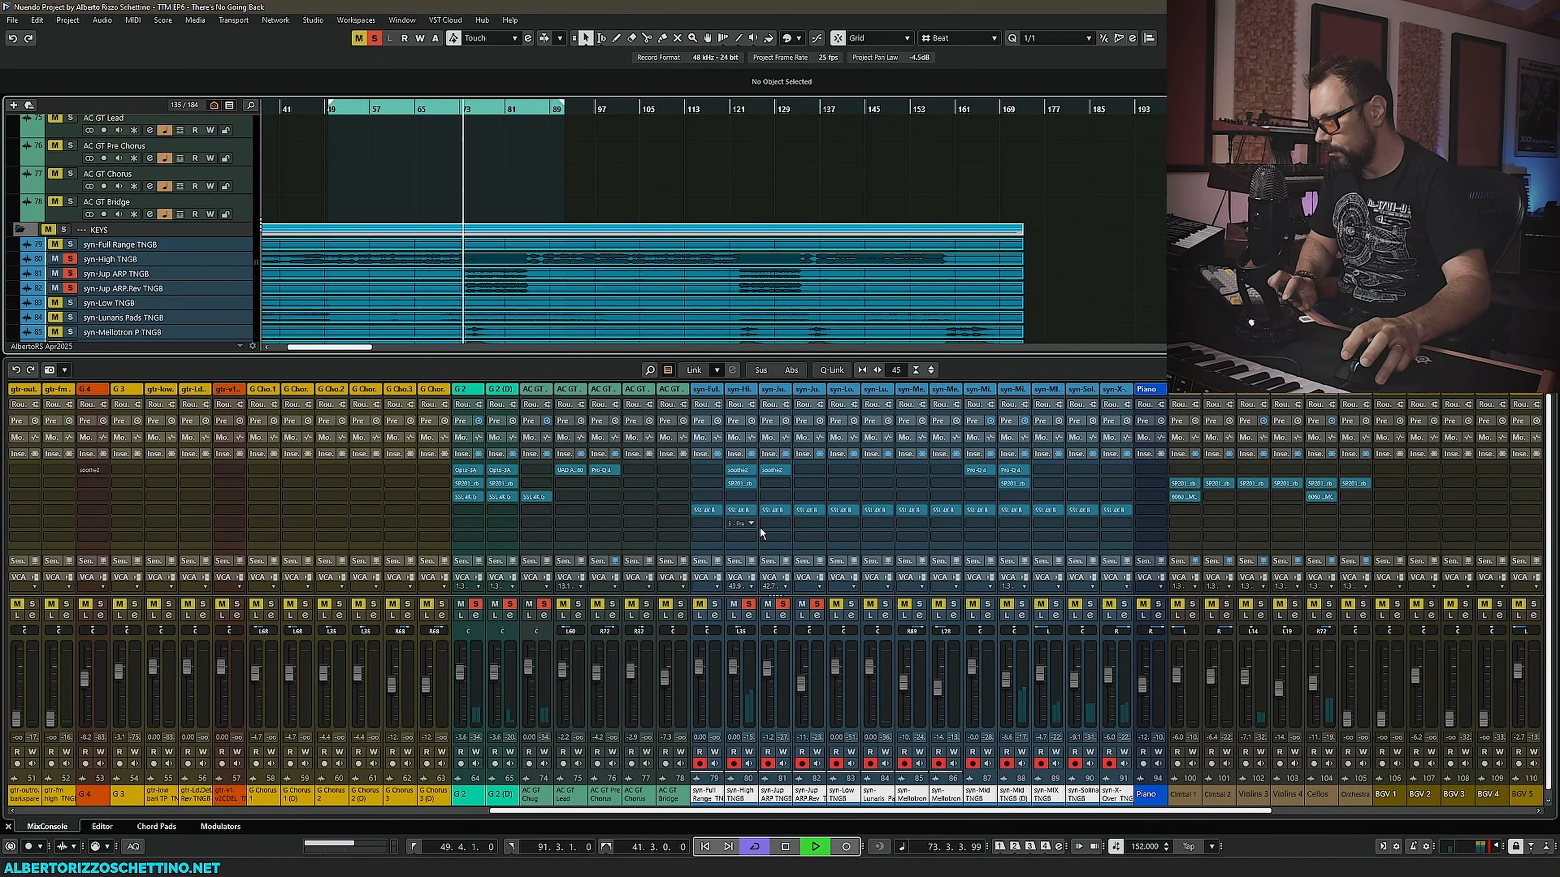
{"action": "left_click", "coordinate": [808, 510]}
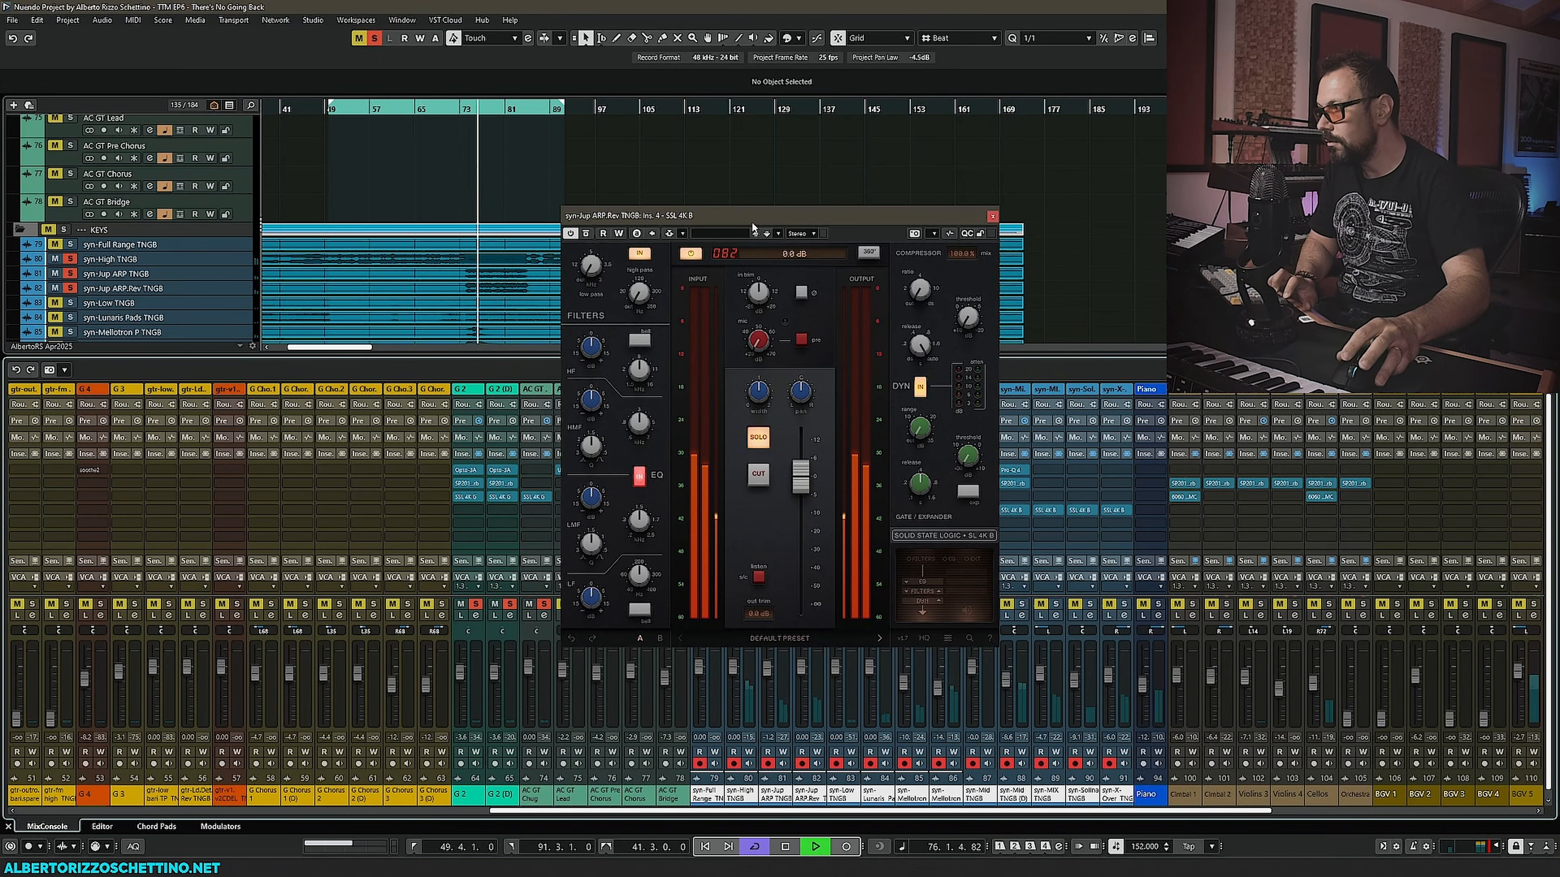
{"action": "key", "text": "space"}
{"action": "left_click_drag", "start_coordinate": [751, 219], "coordinate": [338, 319]}
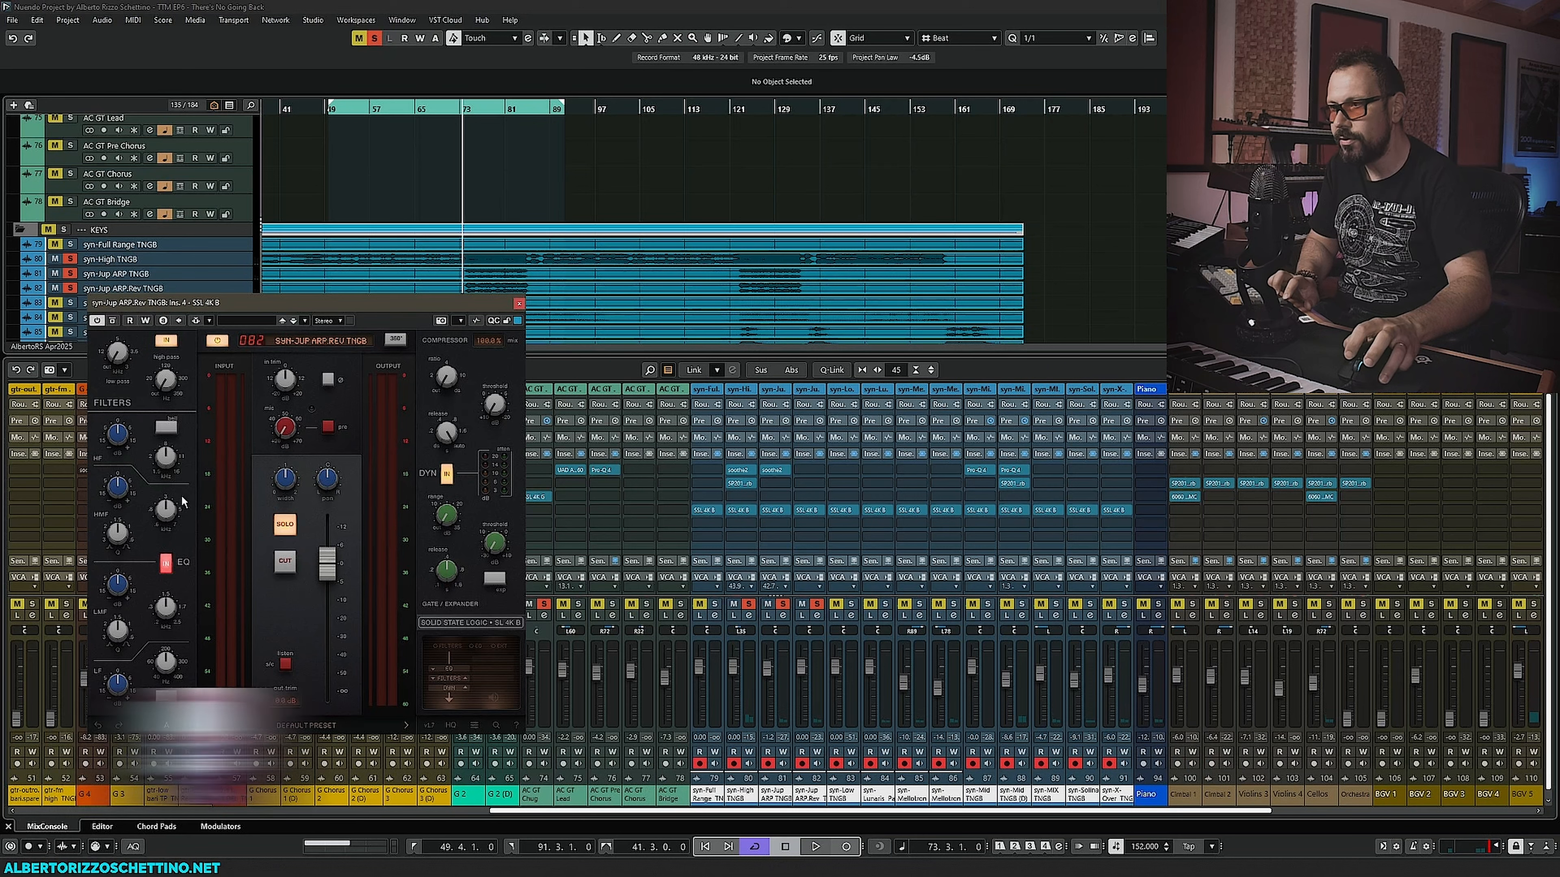
{"action": "key", "text": "space"}
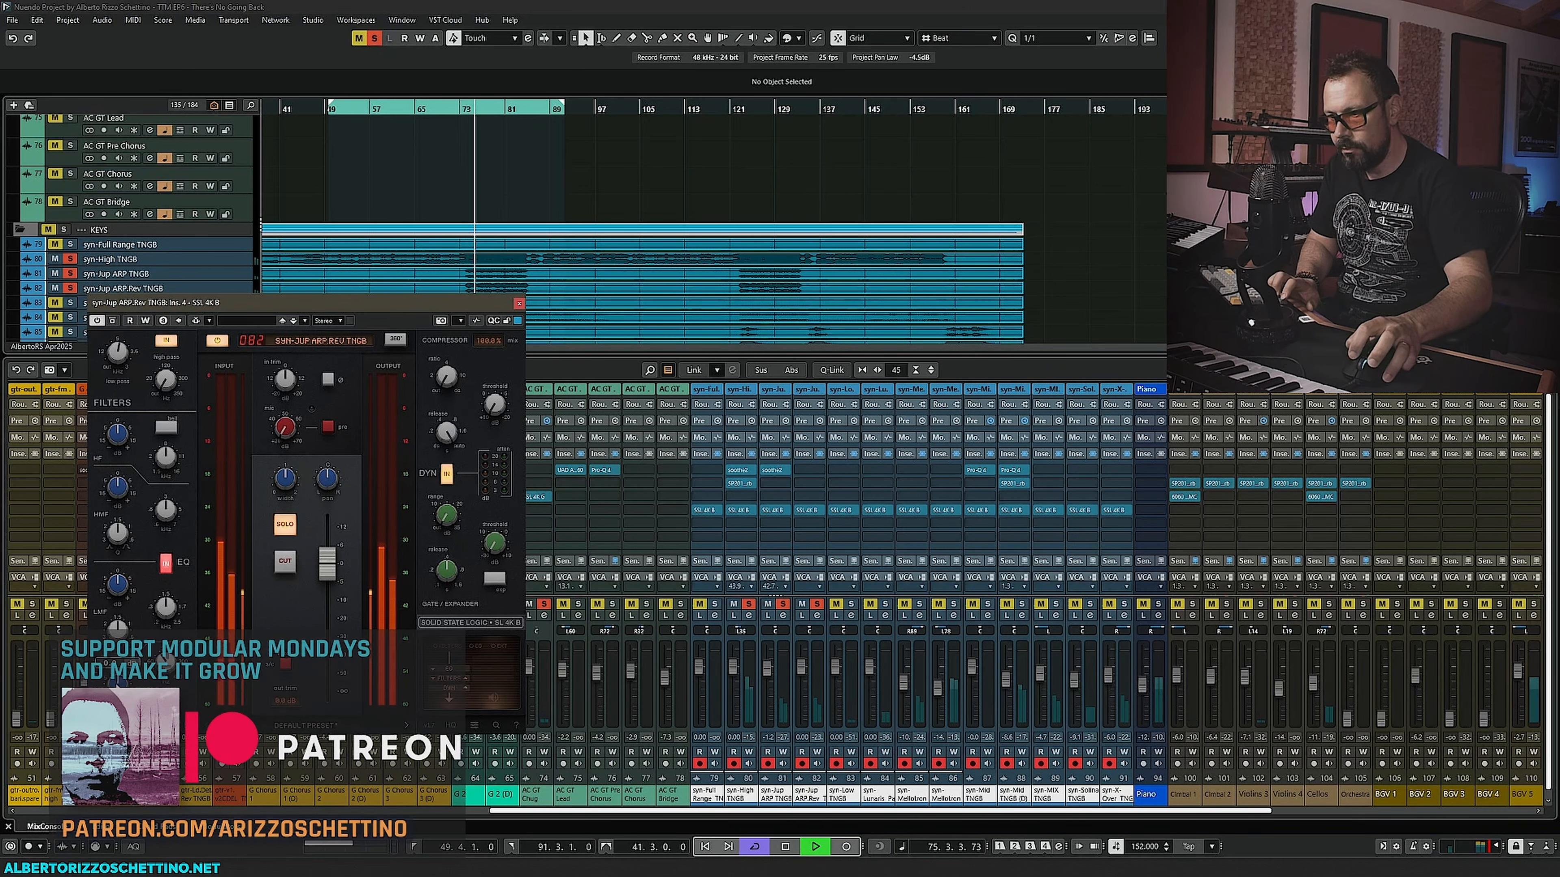
{"action": "left_click_drag", "start_coordinate": [163, 615], "coordinate": [164, 667]}
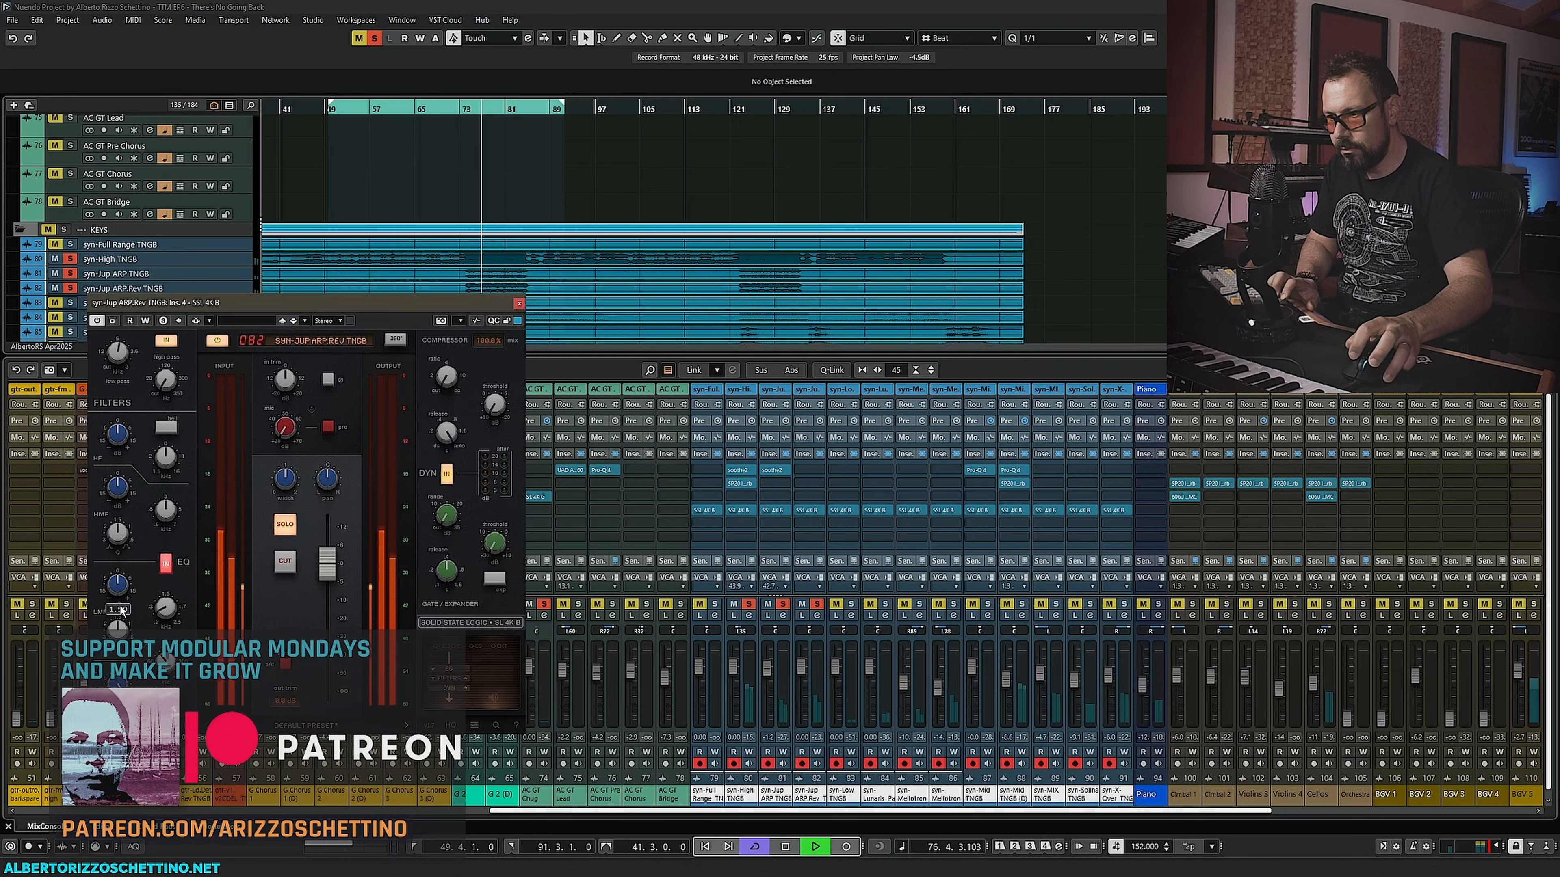
{"action": "left_click_drag", "start_coordinate": [117, 601], "coordinate": [124, 541]}
{"action": "left_click_drag", "start_coordinate": [165, 611], "coordinate": [165, 572]}
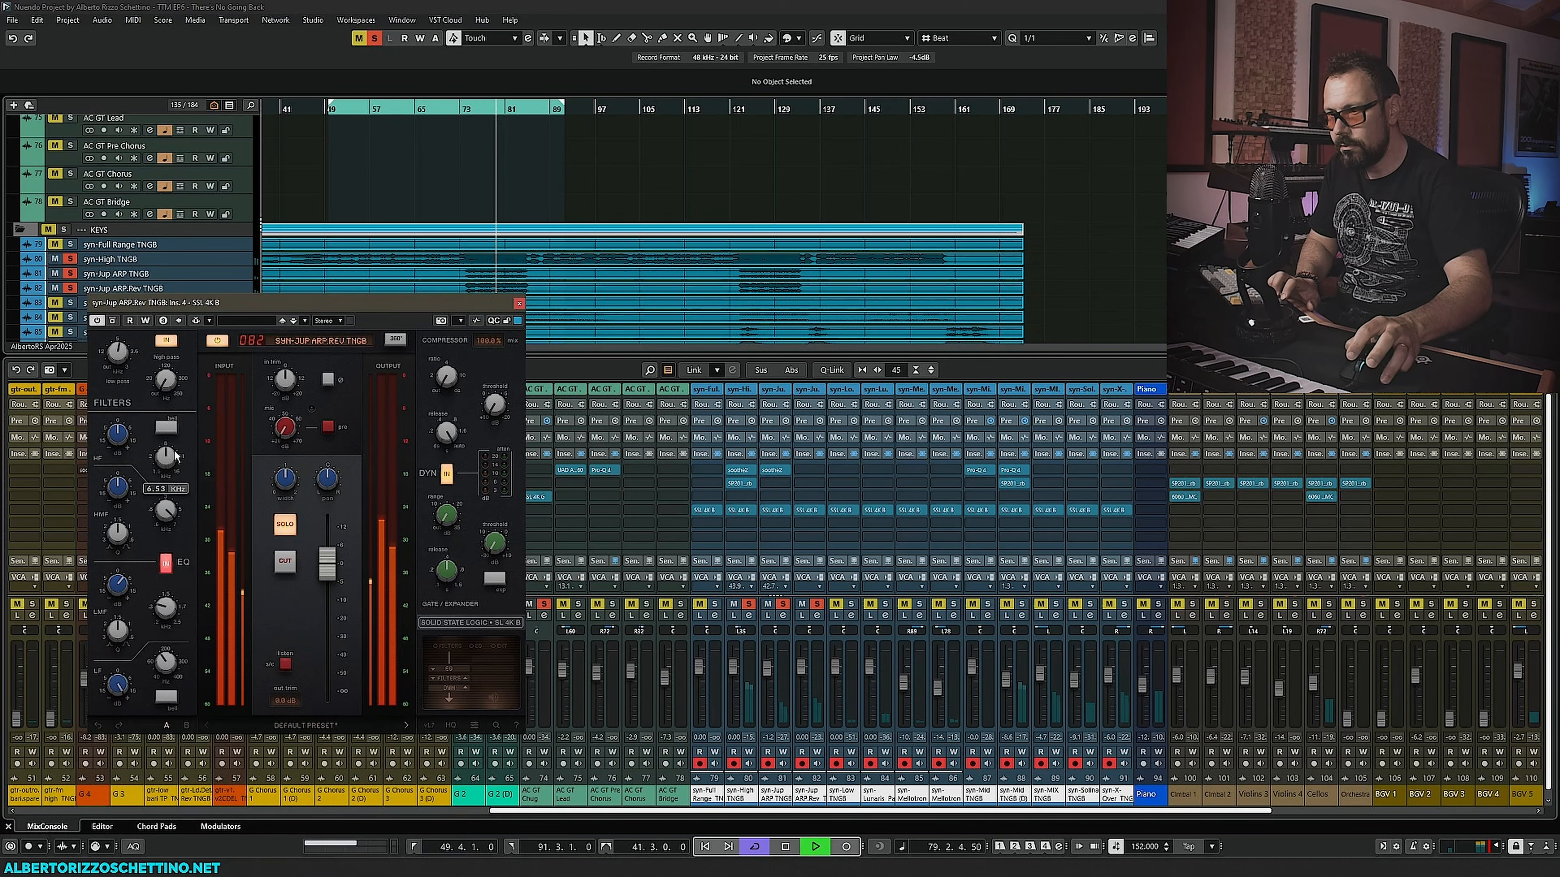
{"action": "left_click_drag", "start_coordinate": [117, 489], "coordinate": [113, 501]}
{"action": "left_click_drag", "start_coordinate": [113, 541], "coordinate": [113, 529]}
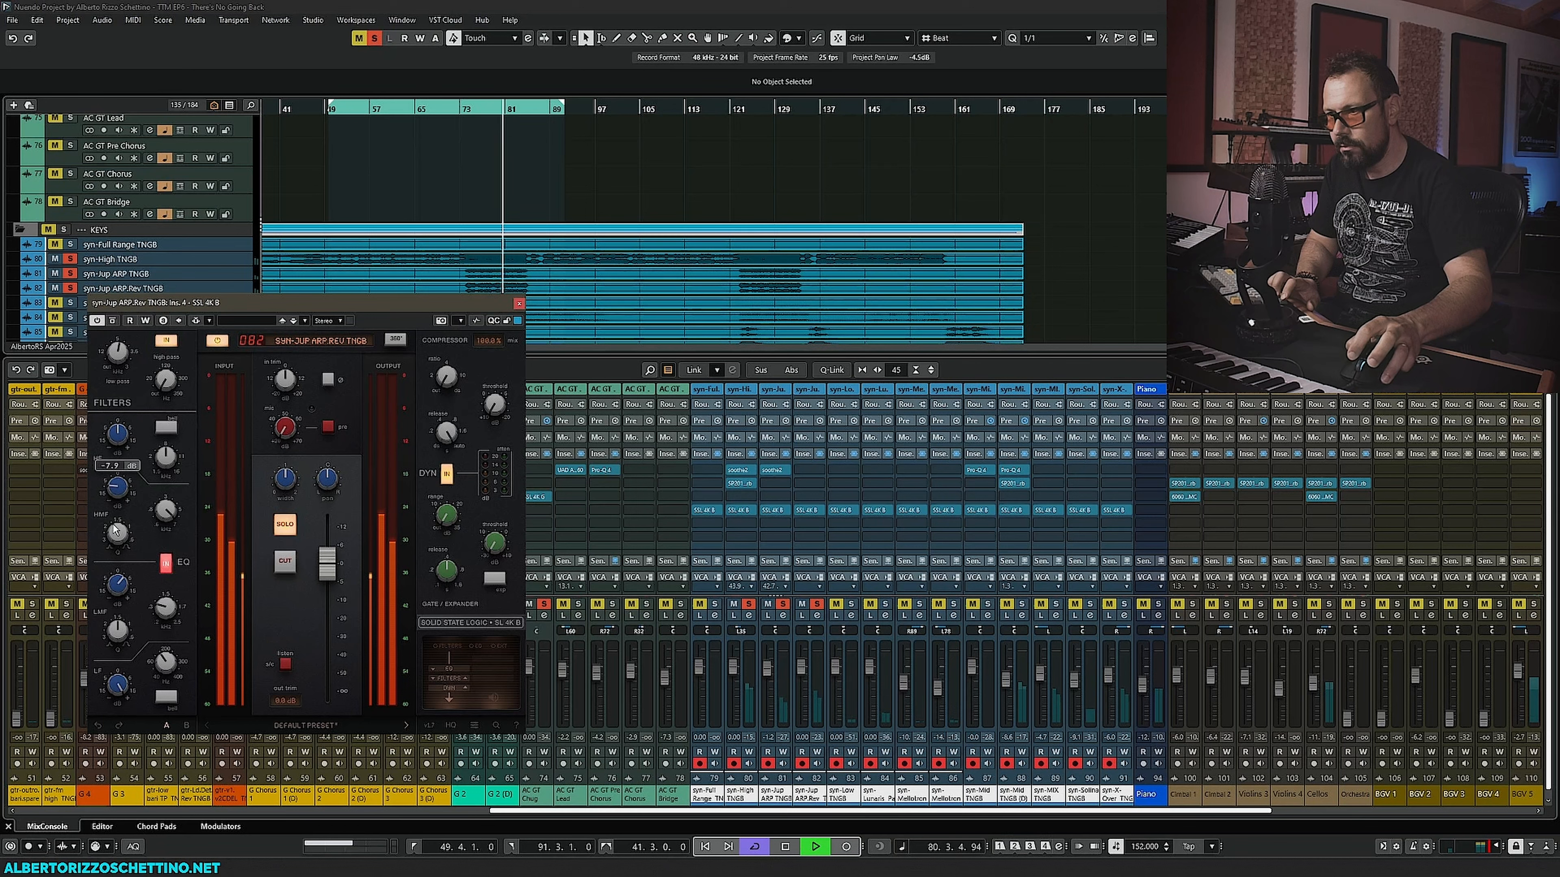
{"action": "left_click_drag", "start_coordinate": [160, 462], "coordinate": [163, 451]}
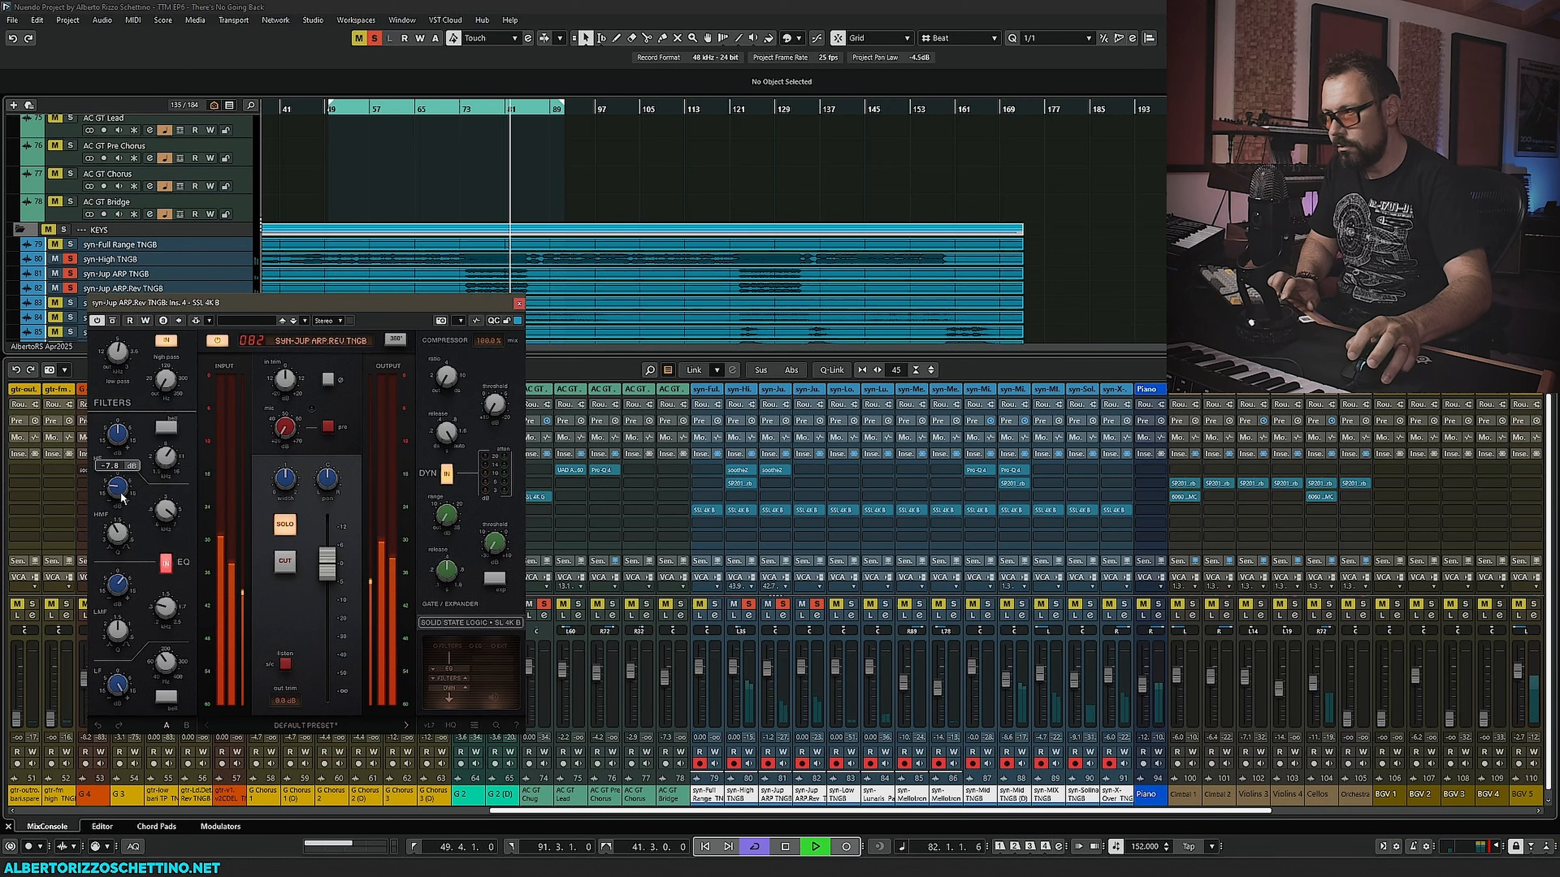
{"action": "key", "text": "space"}
- Open soothe2 on syn-Jup ARP Rev TNGB, nudge its highest band point during playback, and close it
{"action": "left_click_drag", "start_coordinate": [771, 471], "coordinate": [810, 470]}
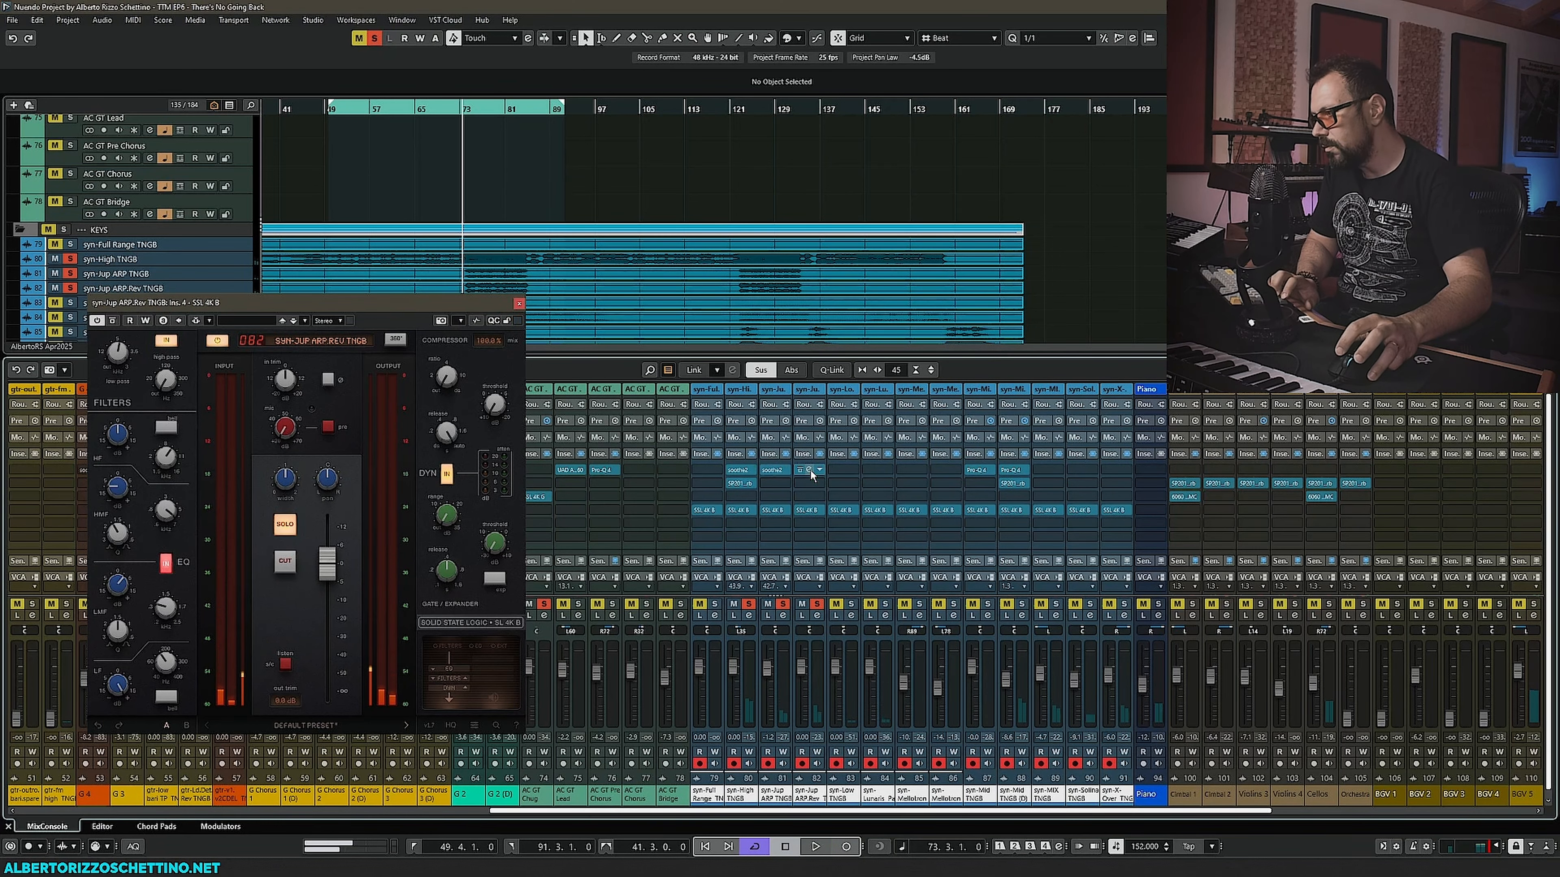
{"action": "left_click", "coordinate": [810, 471]}
{"action": "left_click_drag", "start_coordinate": [618, 248], "coordinate": [695, 371]}
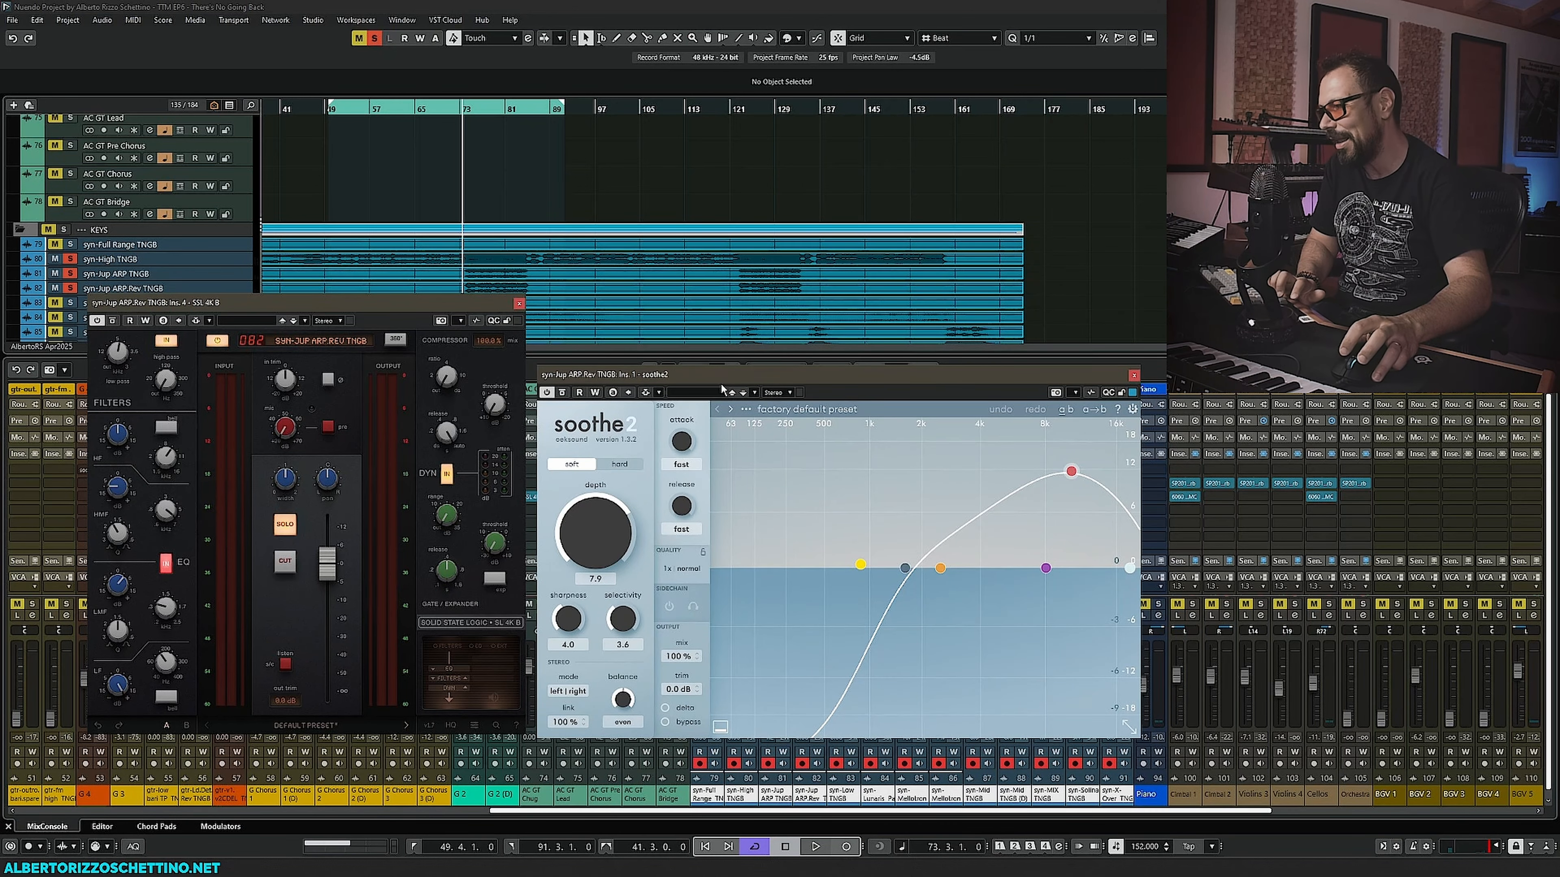
{"action": "key", "text": "space"}
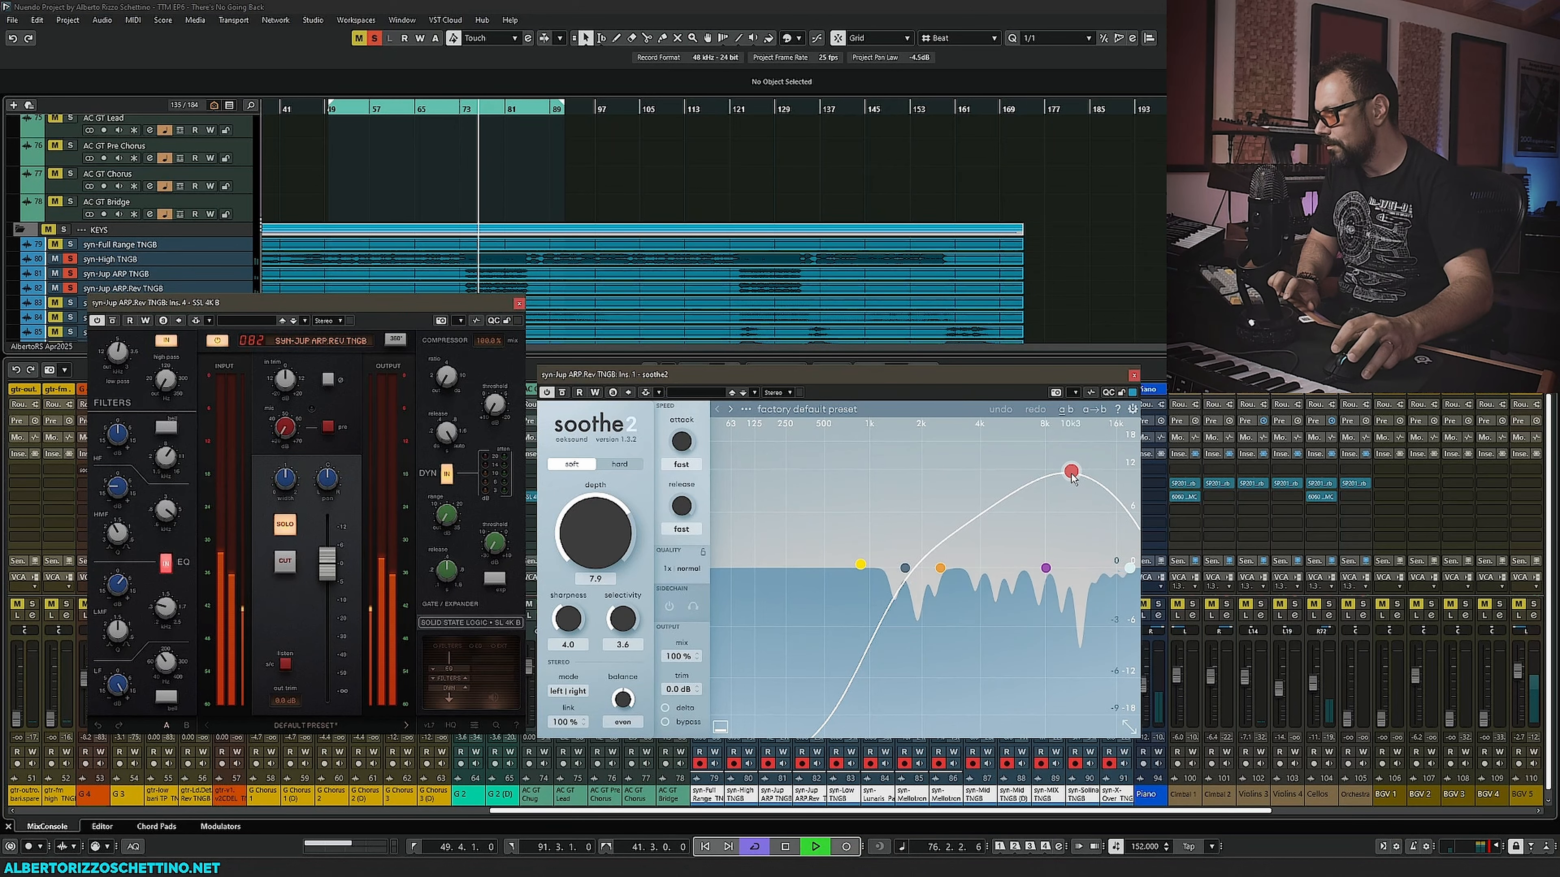
{"action": "left_click_drag", "start_coordinate": [1072, 472], "coordinate": [1079, 470]}
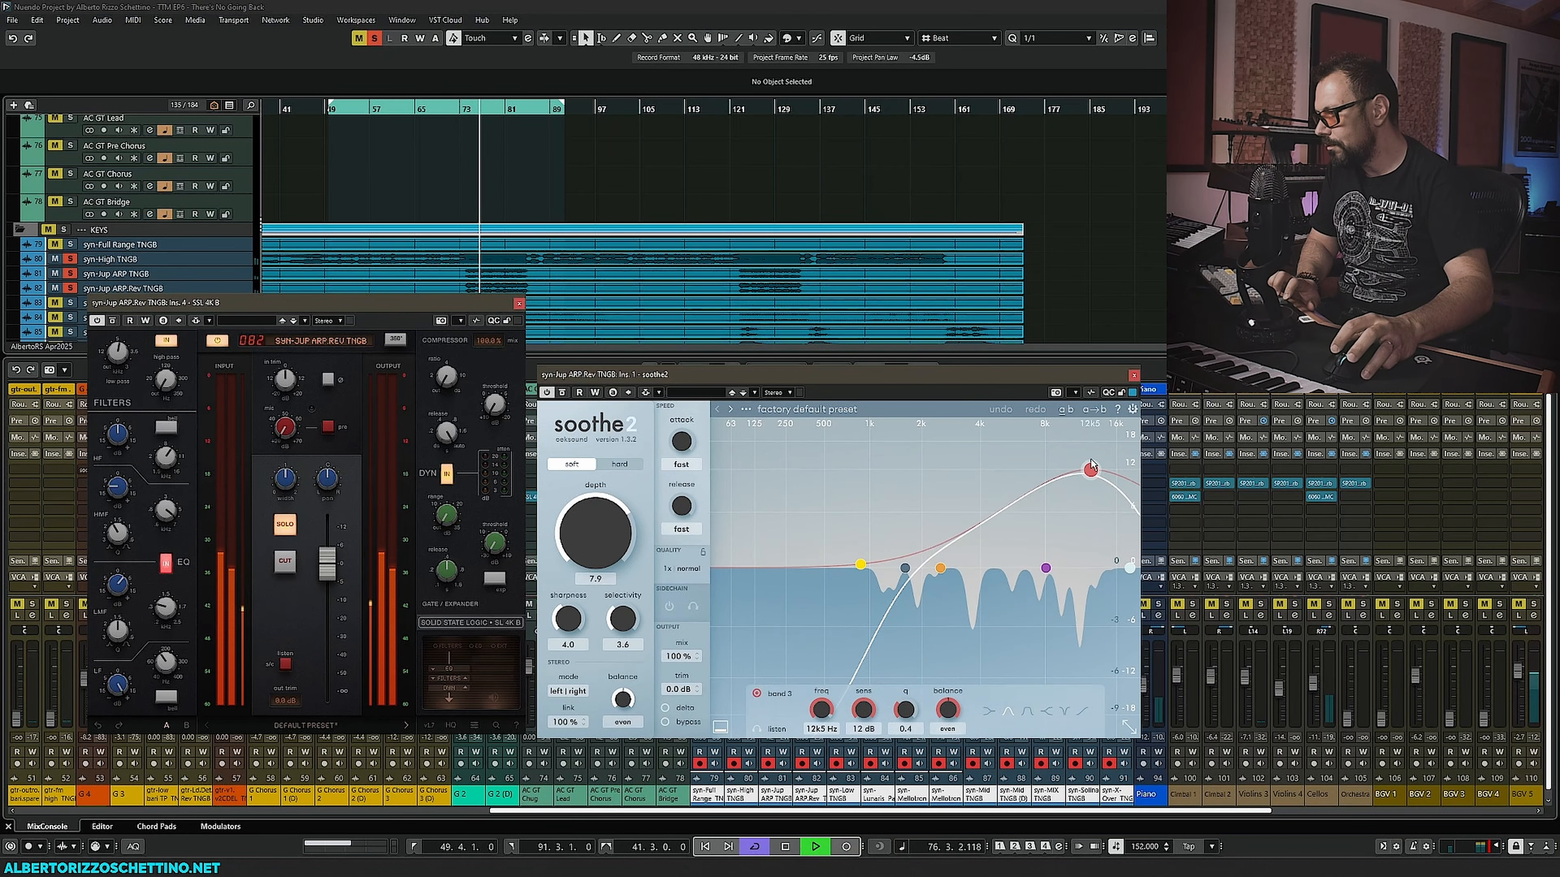
{"action": "left_click", "coordinate": [1134, 374]}
- Adjust syn-Jup ARP Rev TNGB's SSL 4K B high-mid and high EQ frequency knobs and the central drive knob during playback
{"action": "mouse_move", "coordinate": [121, 532]}
{"action": "left_click_drag", "start_coordinate": [121, 533], "coordinate": [134, 497]}
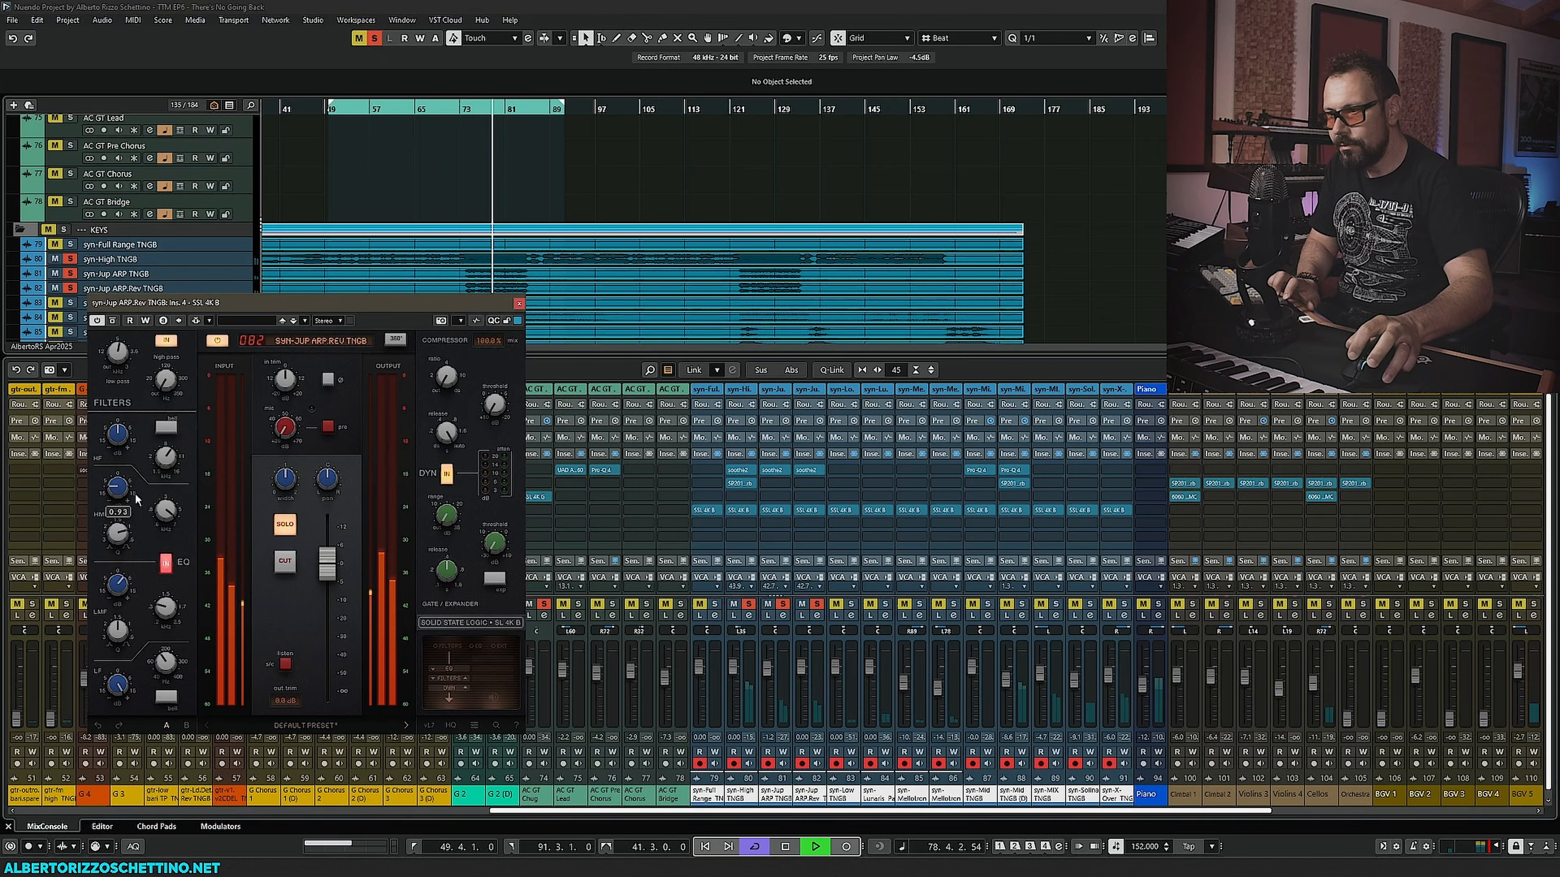
{"action": "mouse_move", "coordinate": [115, 357]}
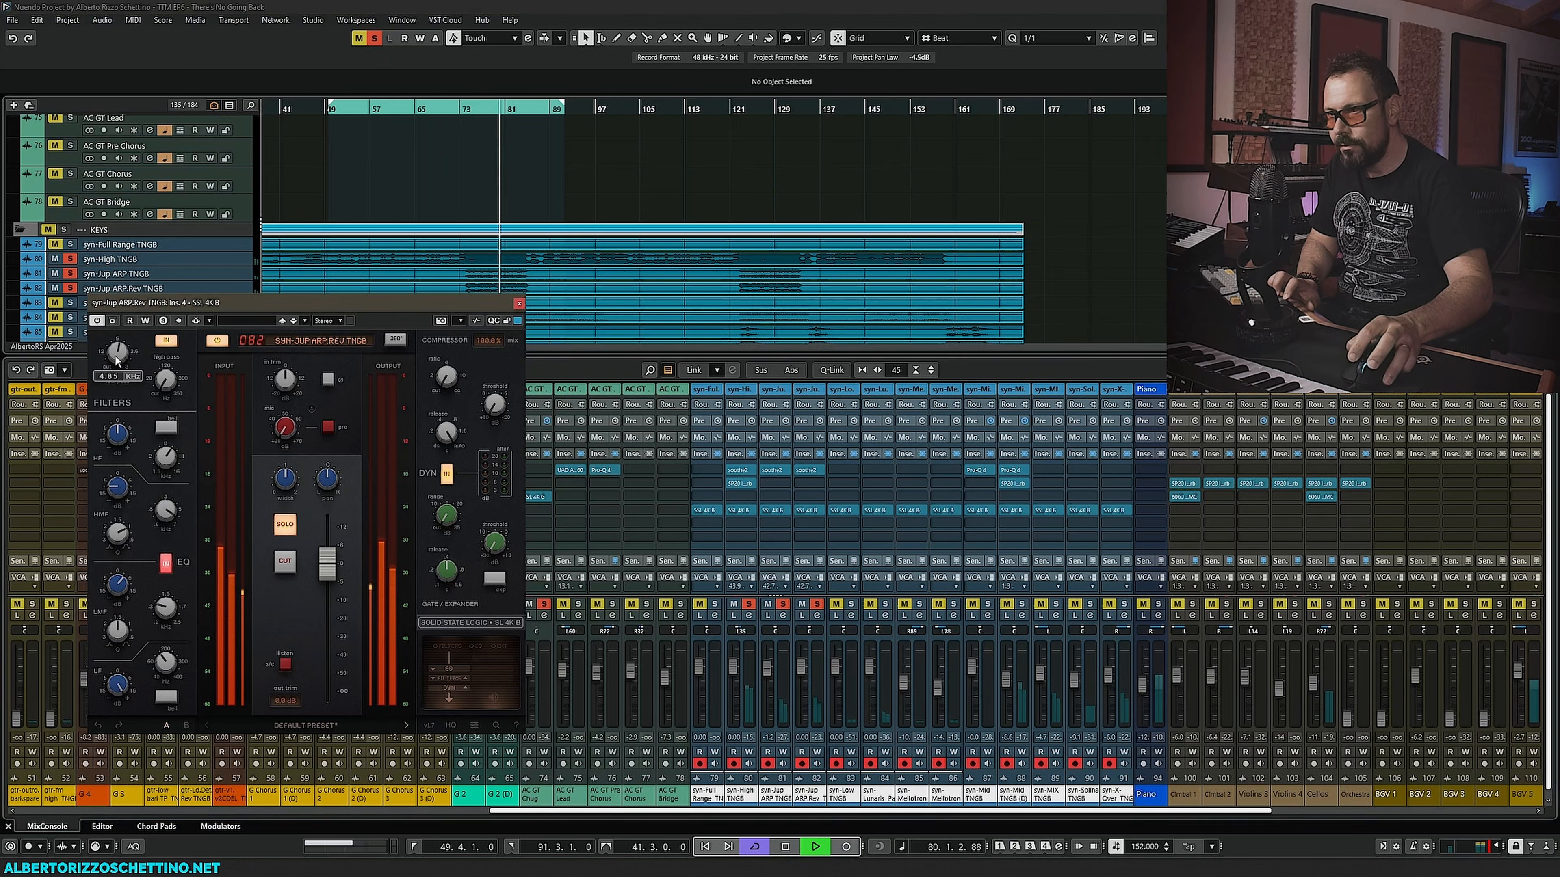
{"action": "left_click_drag", "start_coordinate": [121, 342], "coordinate": [124, 334]}
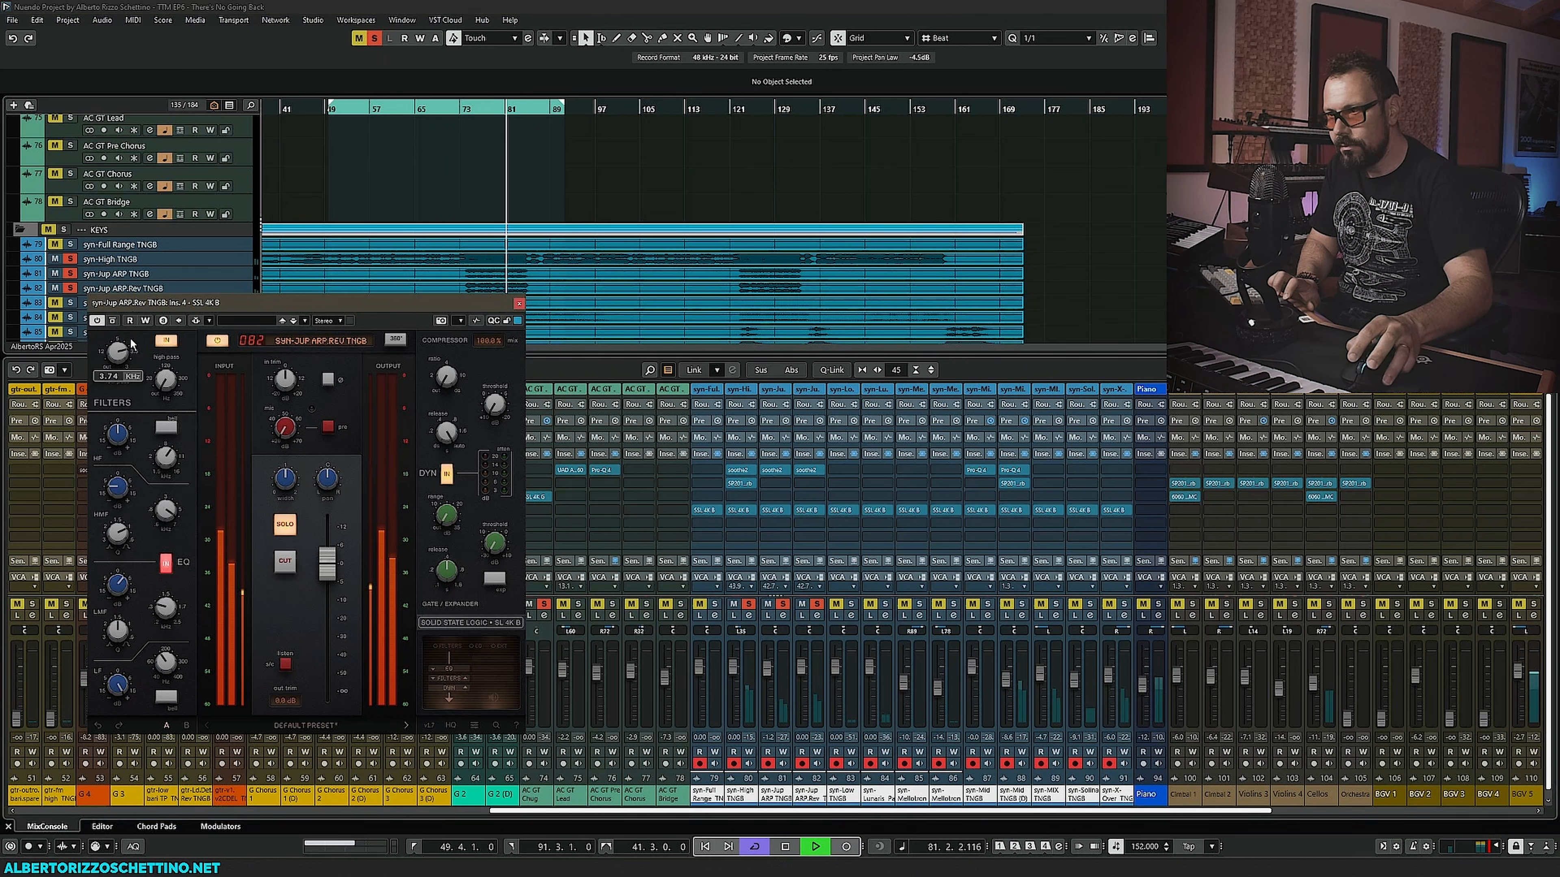
{"action": "mouse_move", "coordinate": [172, 522]}
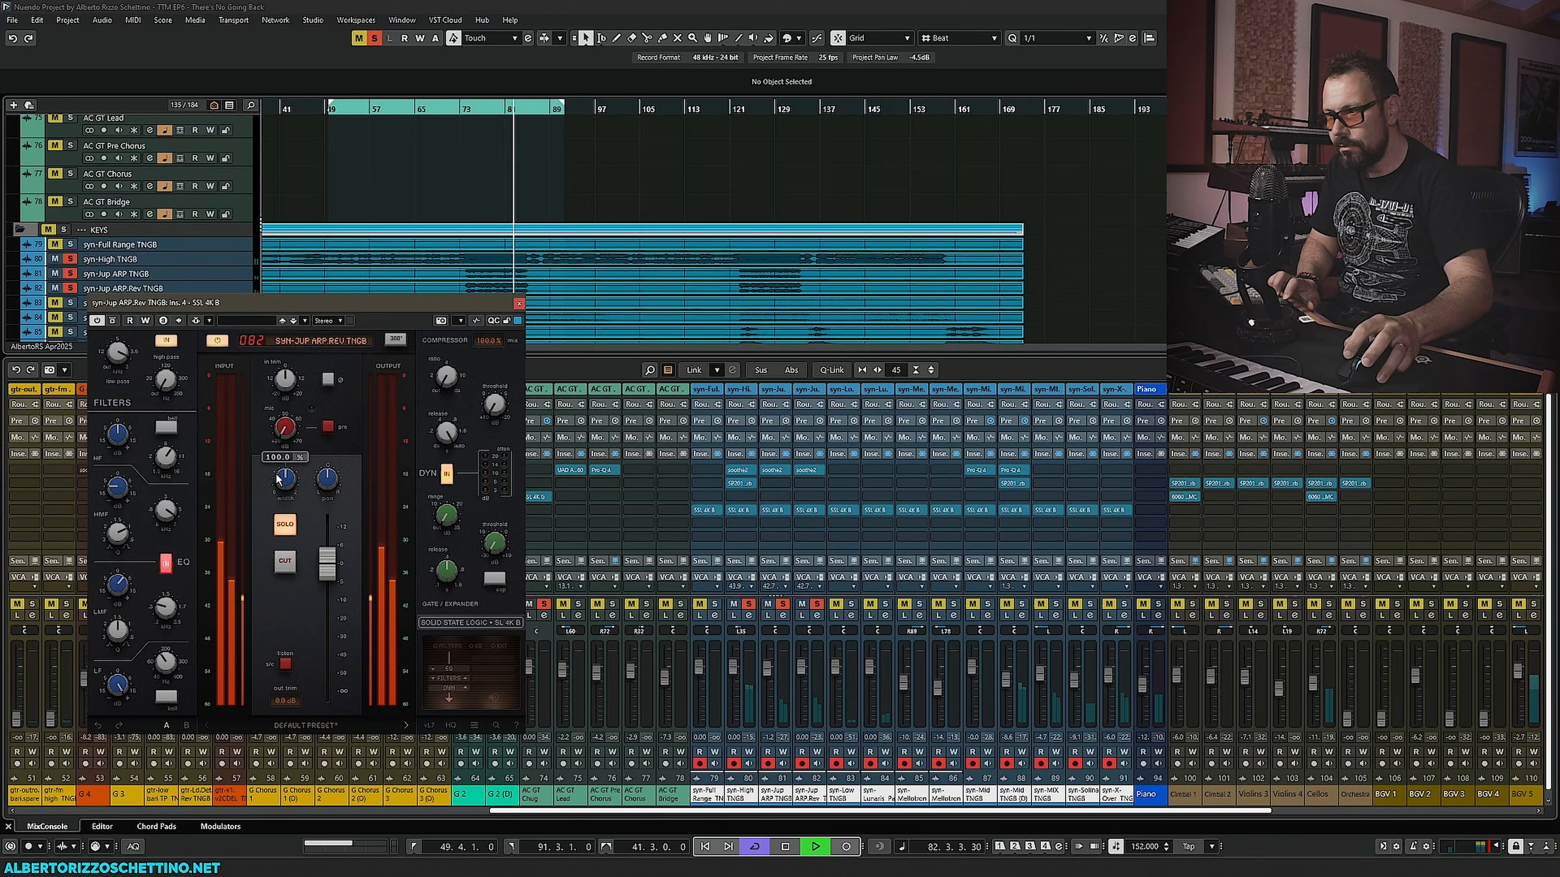
{"action": "left_click_drag", "start_coordinate": [287, 442], "coordinate": [286, 454]}
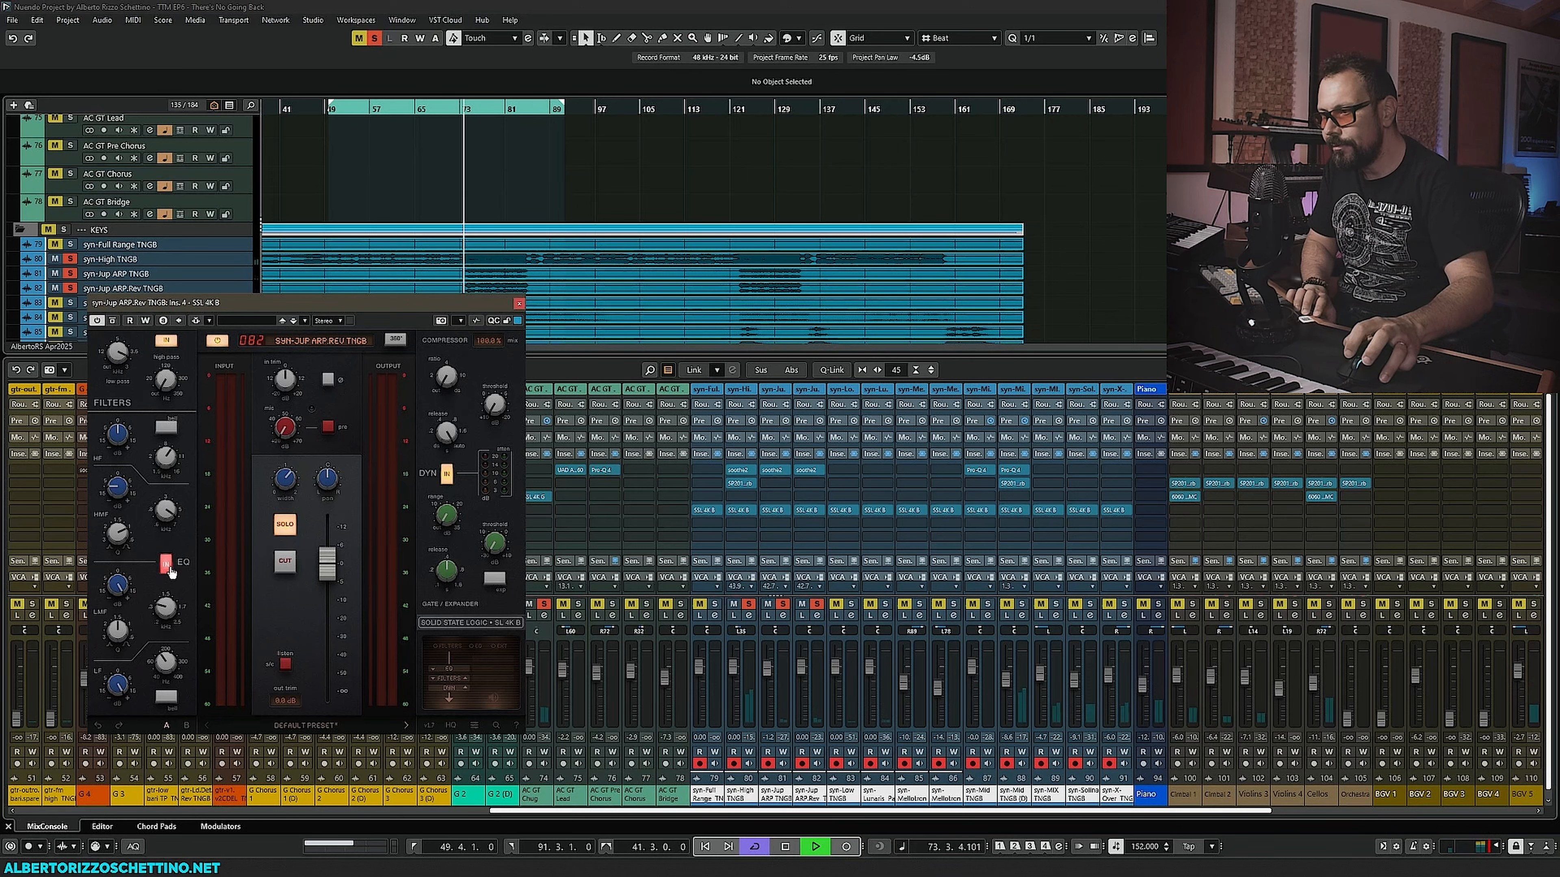
- Raise the SSL 4K B input trim to about 46.7, toggle the switch beside it, and stop playback
{"action": "mouse_move", "coordinate": [124, 587]}
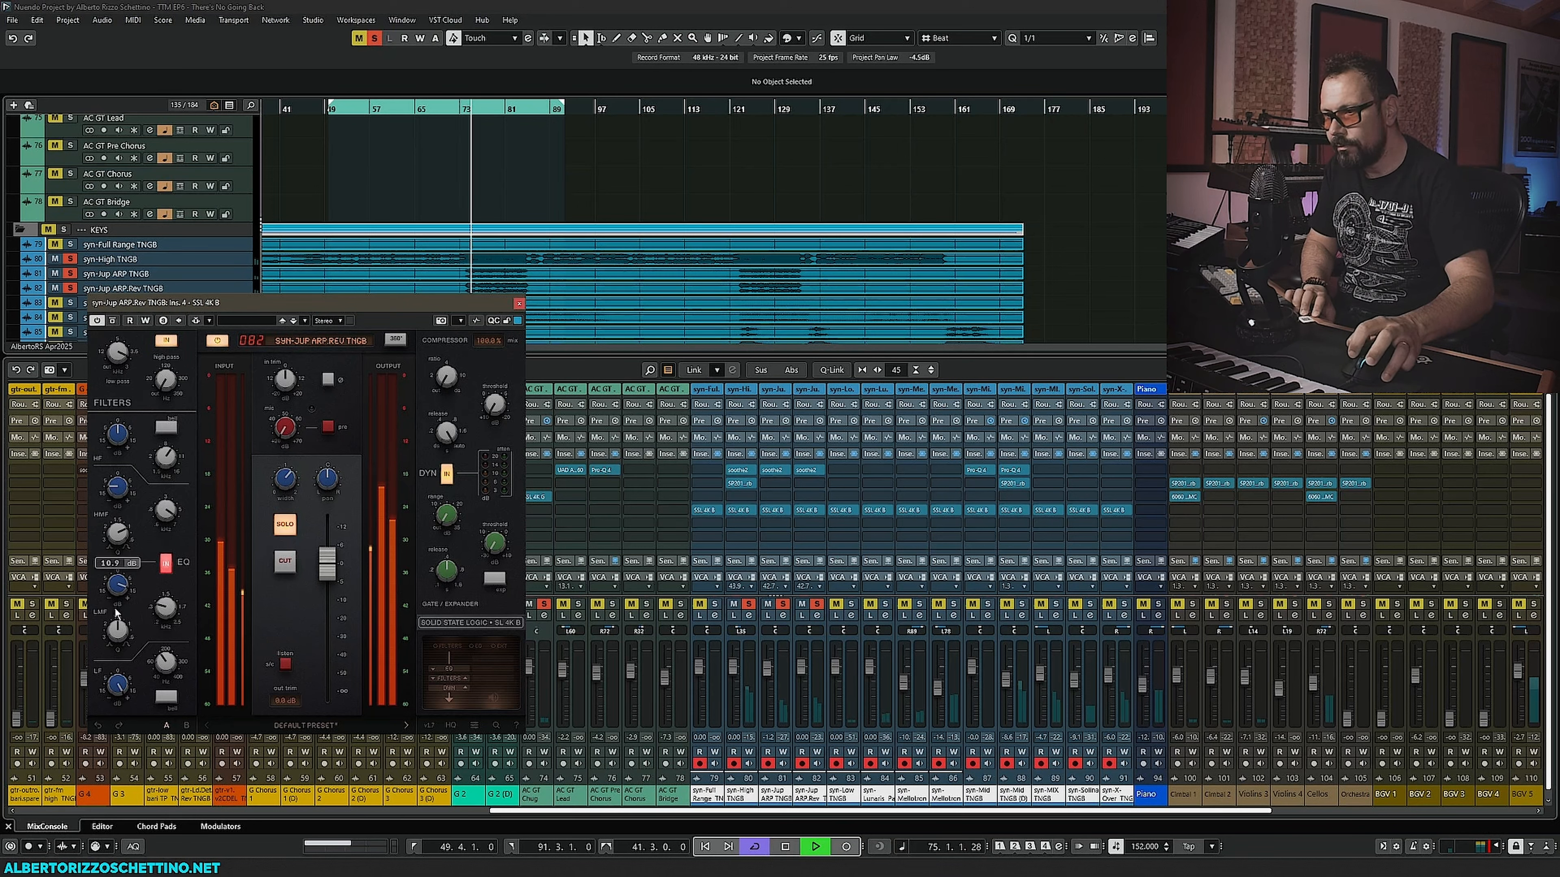
{"action": "mouse_move", "coordinate": [164, 606]}
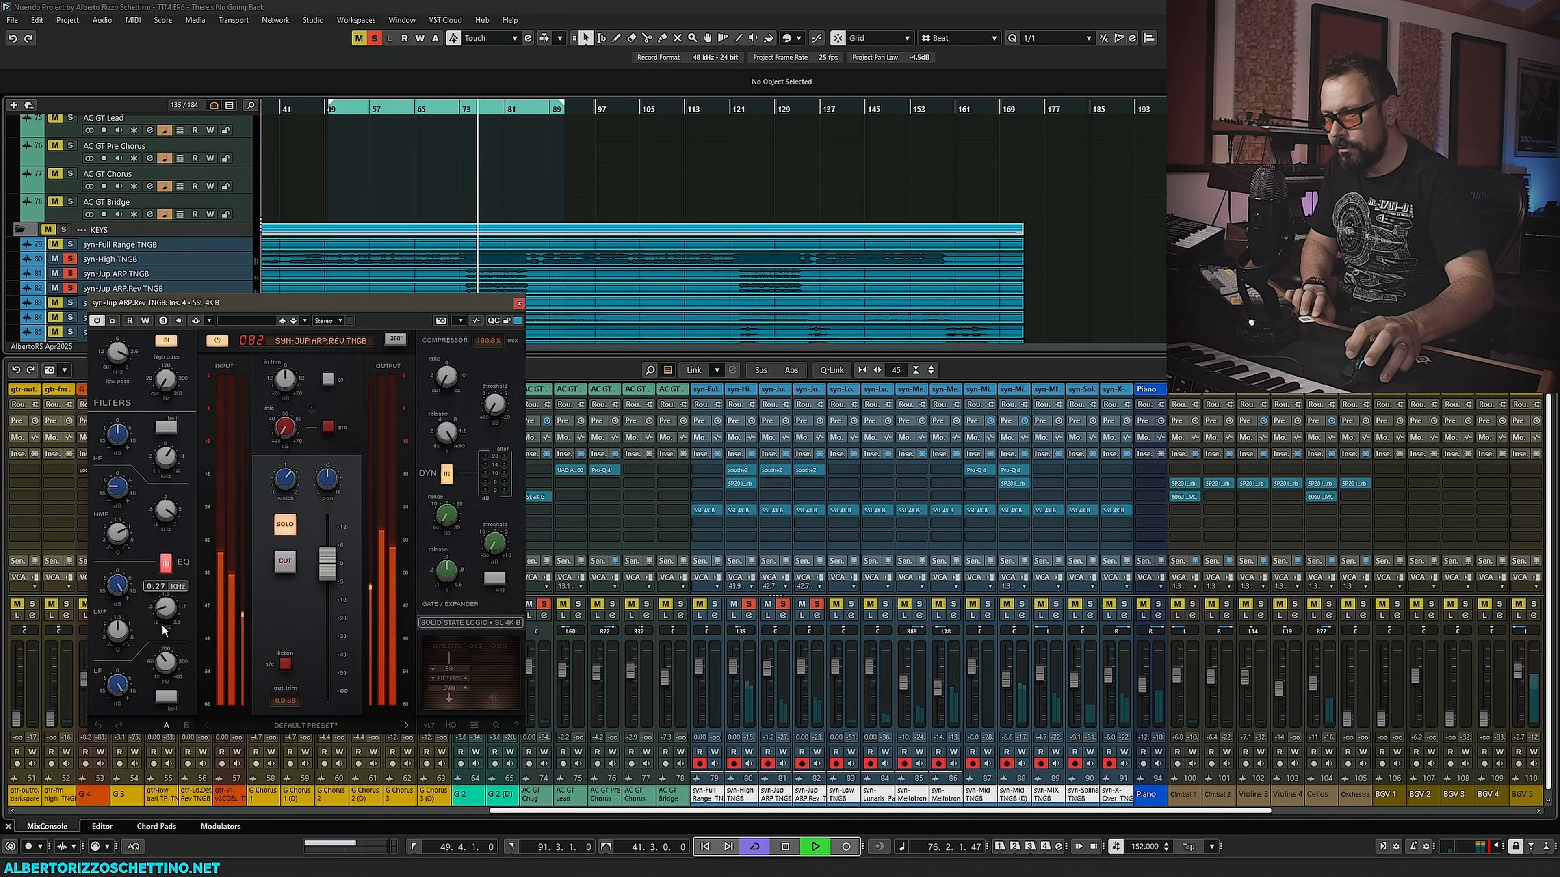
{"action": "mouse_move", "coordinate": [144, 544]}
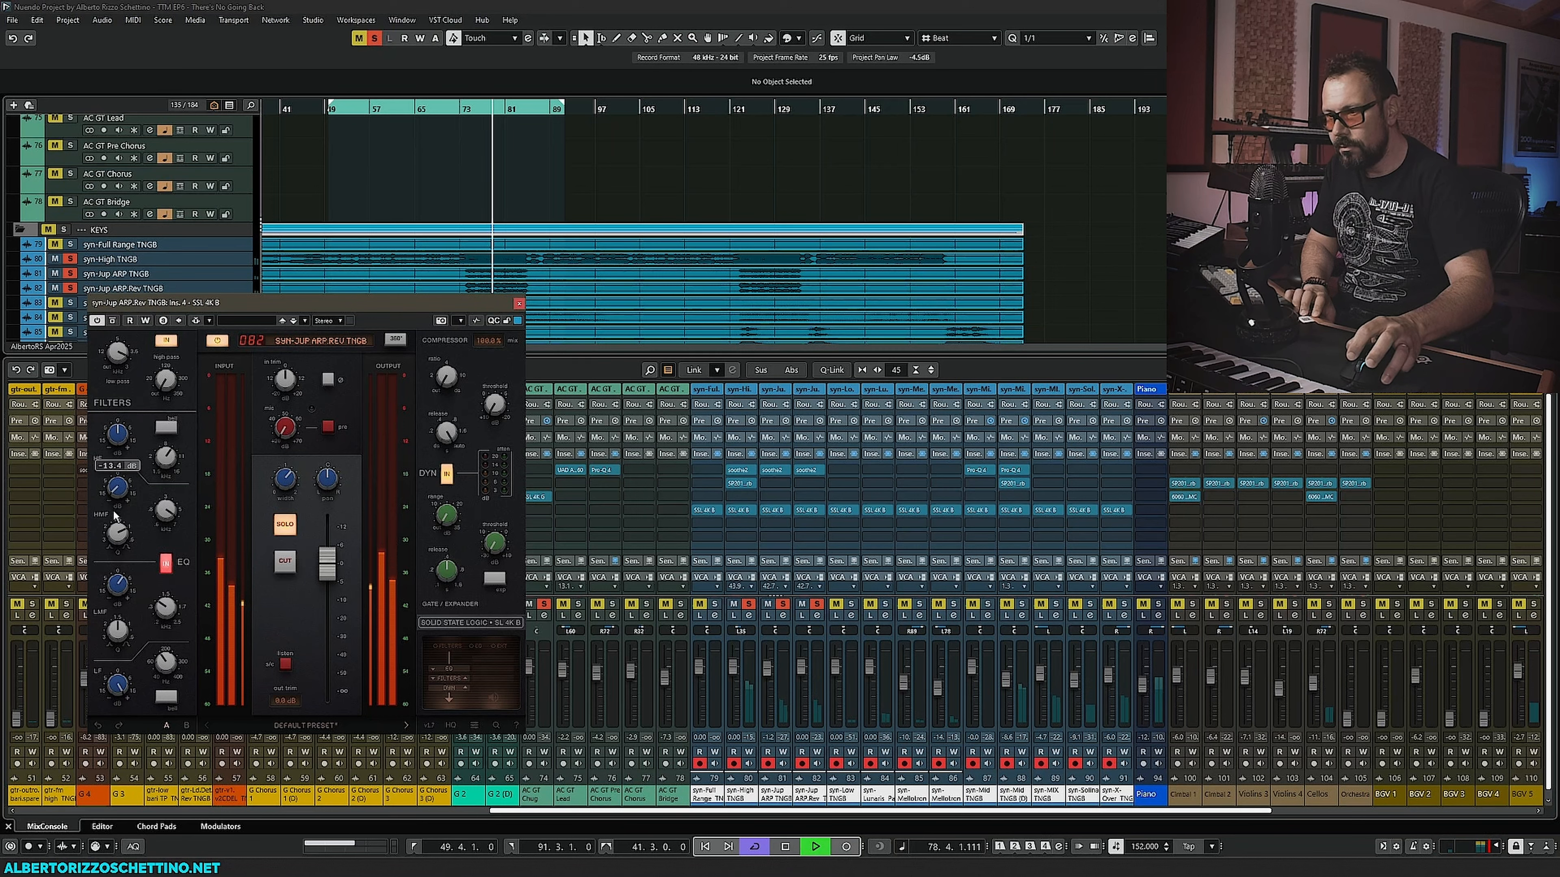
{"action": "left_click_drag", "start_coordinate": [285, 379], "coordinate": [286, 369]}
{"action": "left_click", "coordinate": [328, 428]}
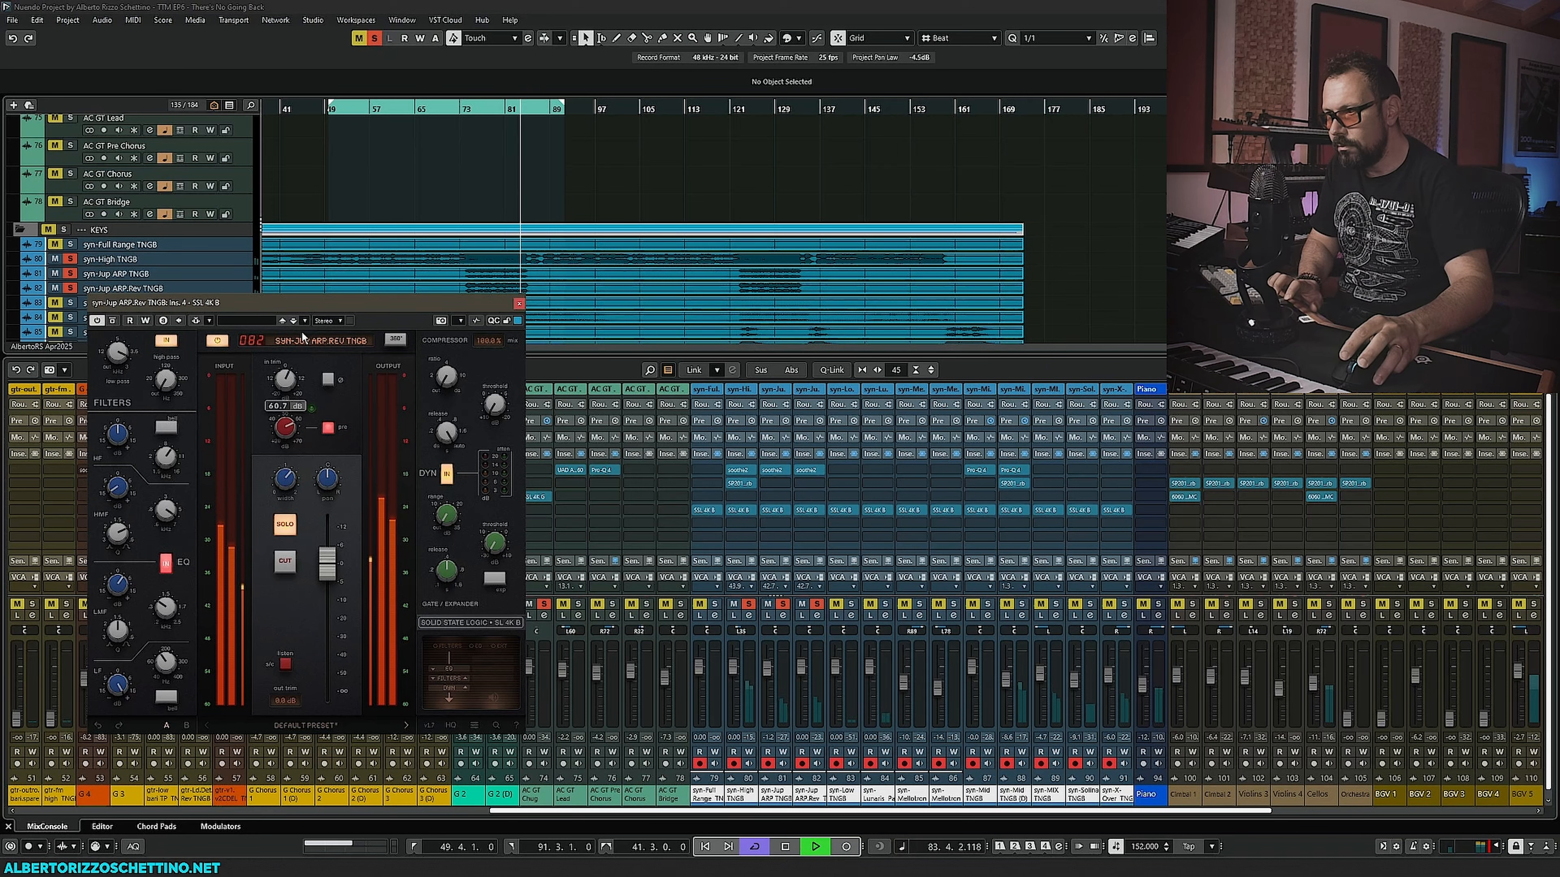
{"action": "key", "text": "space"}
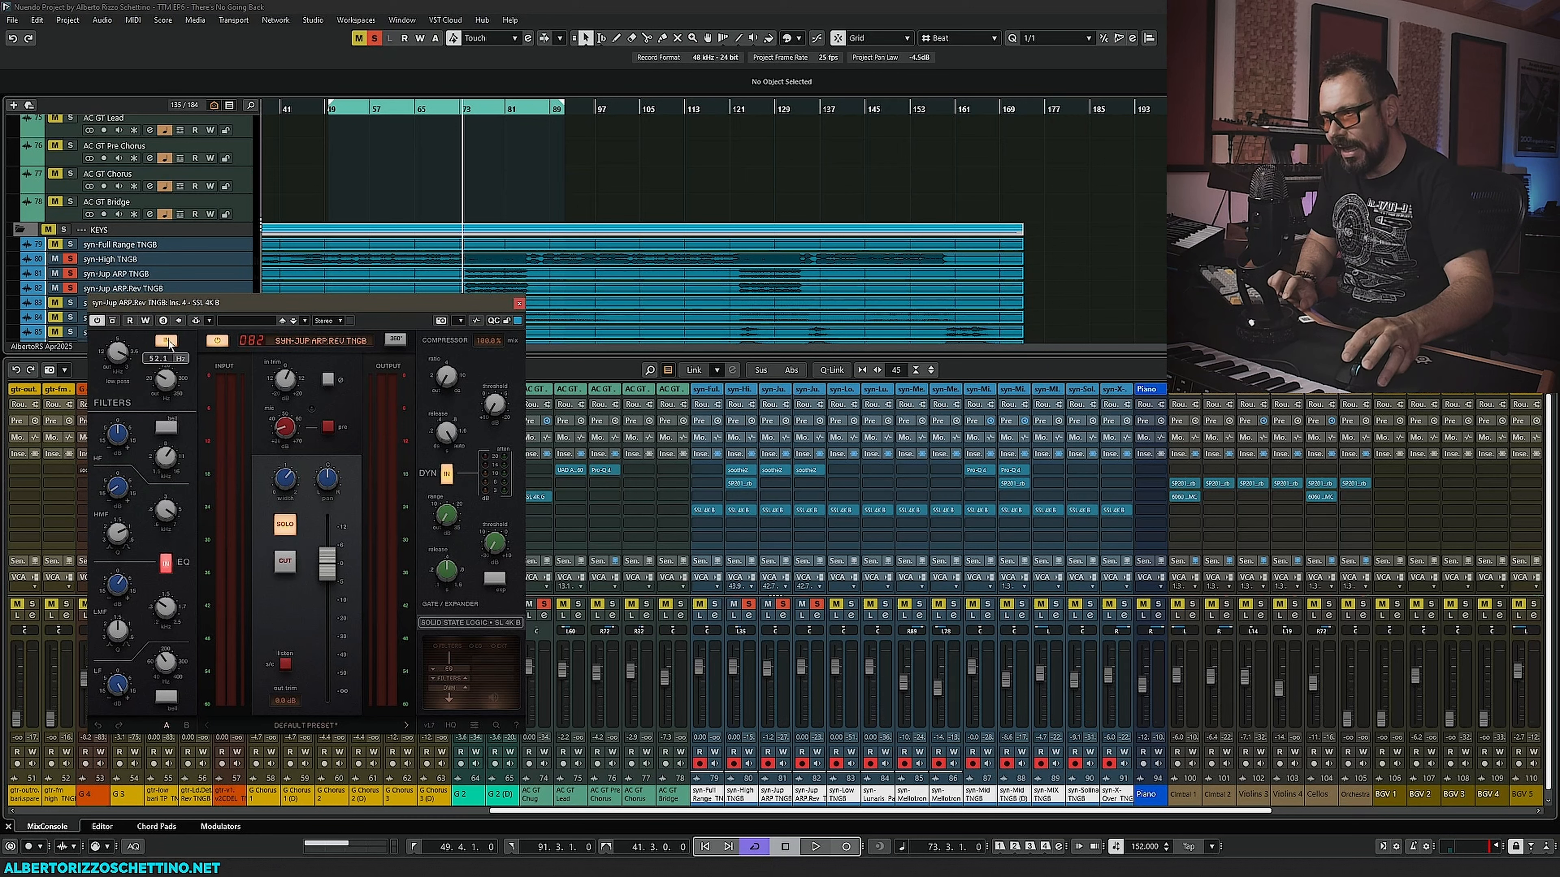
- Reposition the SSL 4K B window and raise its high-pass filter frequency to about 41.2 Hz
{"action": "mouse_move", "coordinate": [174, 684]}
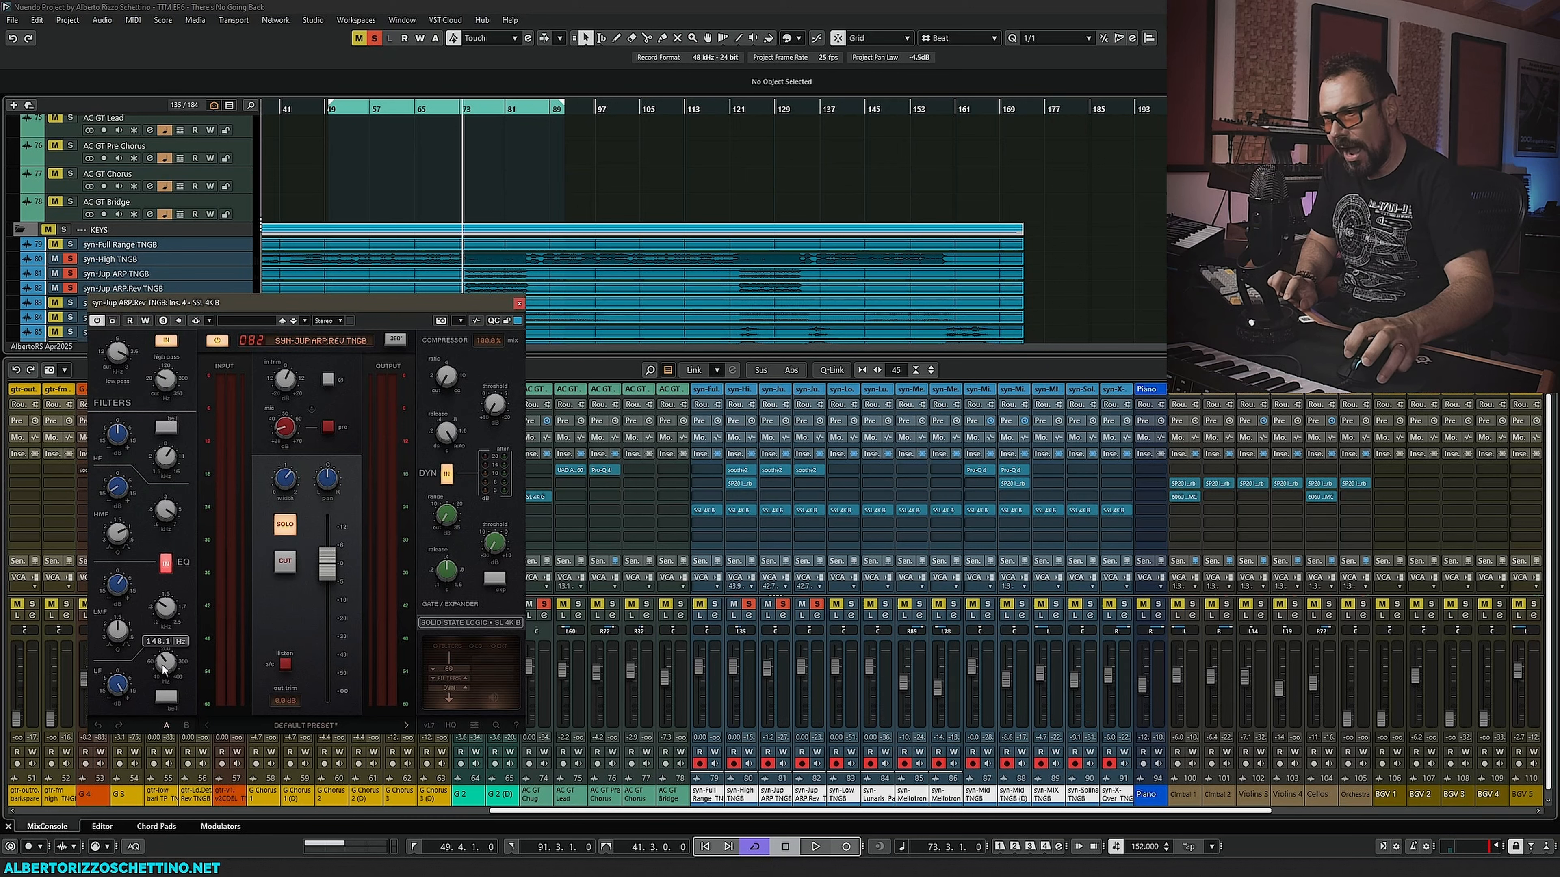
{"action": "mouse_move", "coordinate": [116, 687]}
{"action": "mouse_move", "coordinate": [173, 380]}
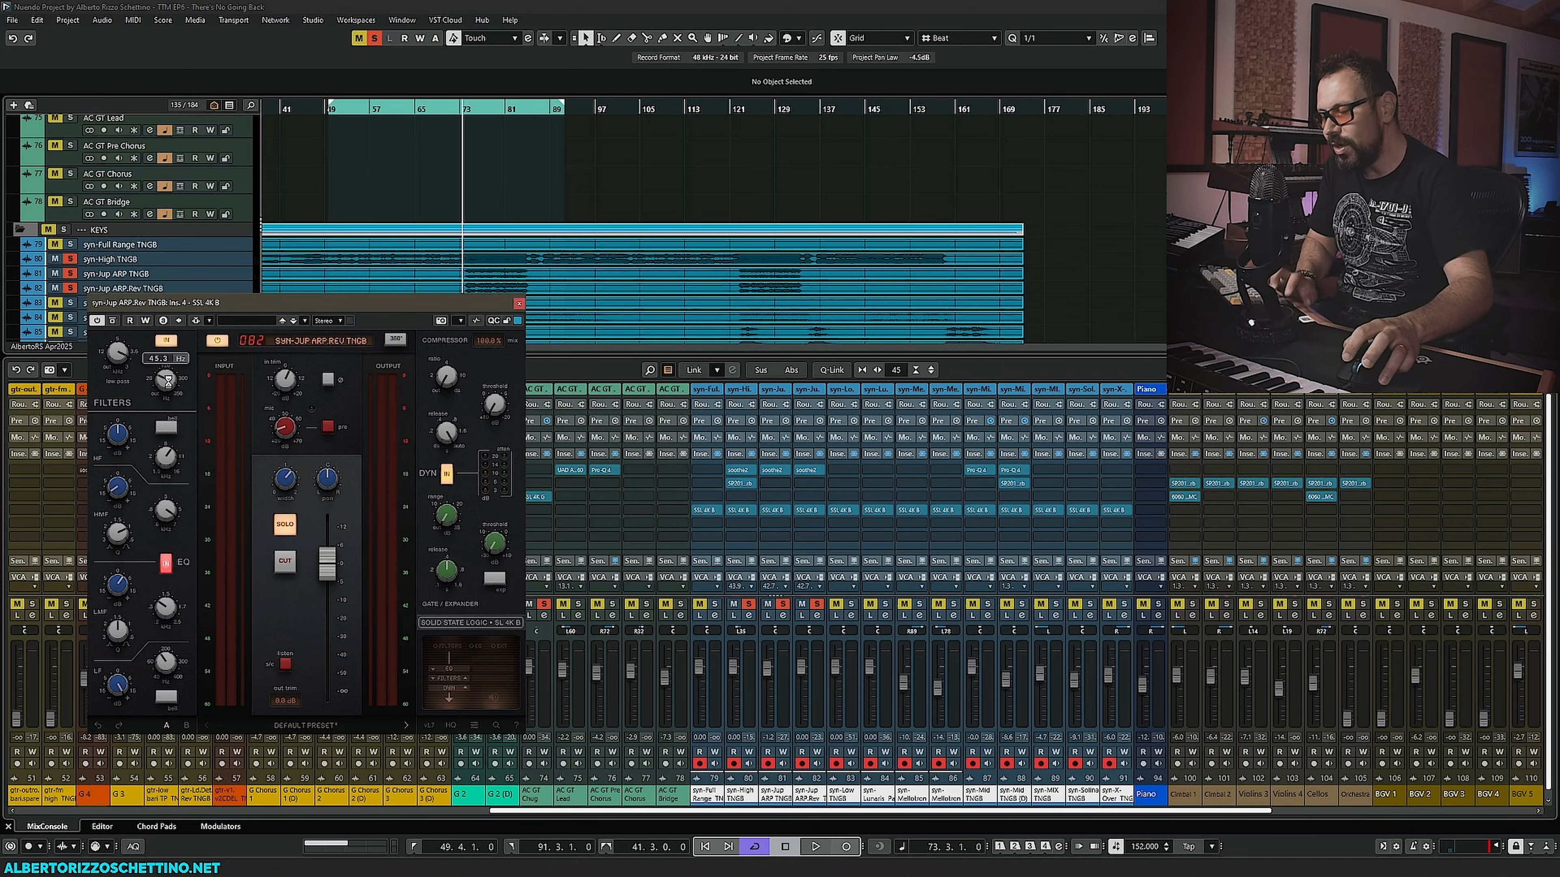
{"action": "scroll", "coordinate": [327, 216], "scroll_direction": "down", "scroll_amount": 3}
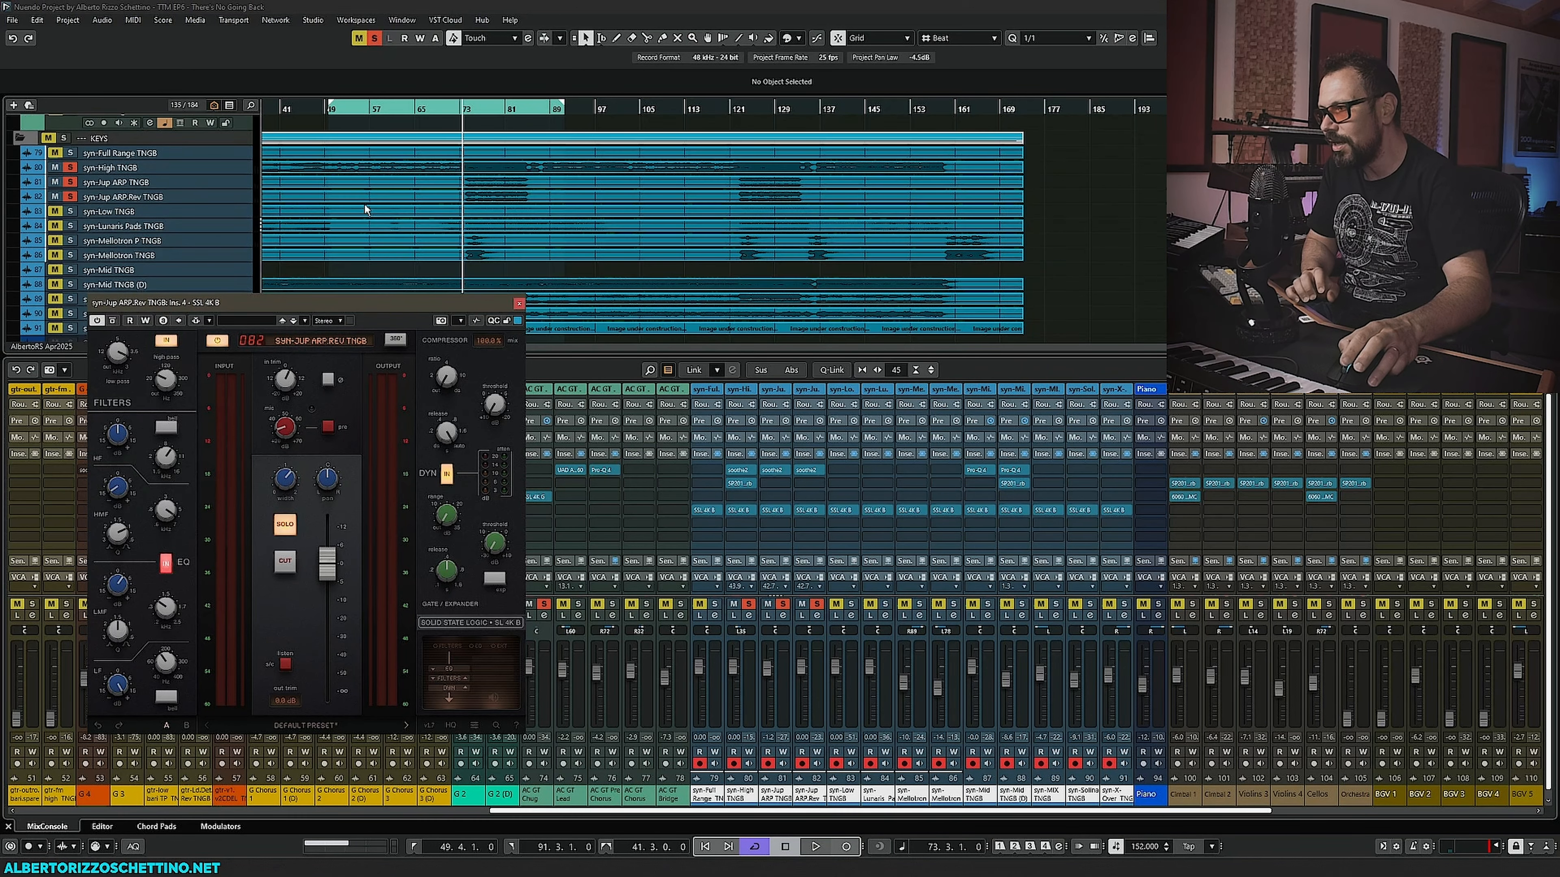
{"action": "mouse_move", "coordinate": [316, 373]}
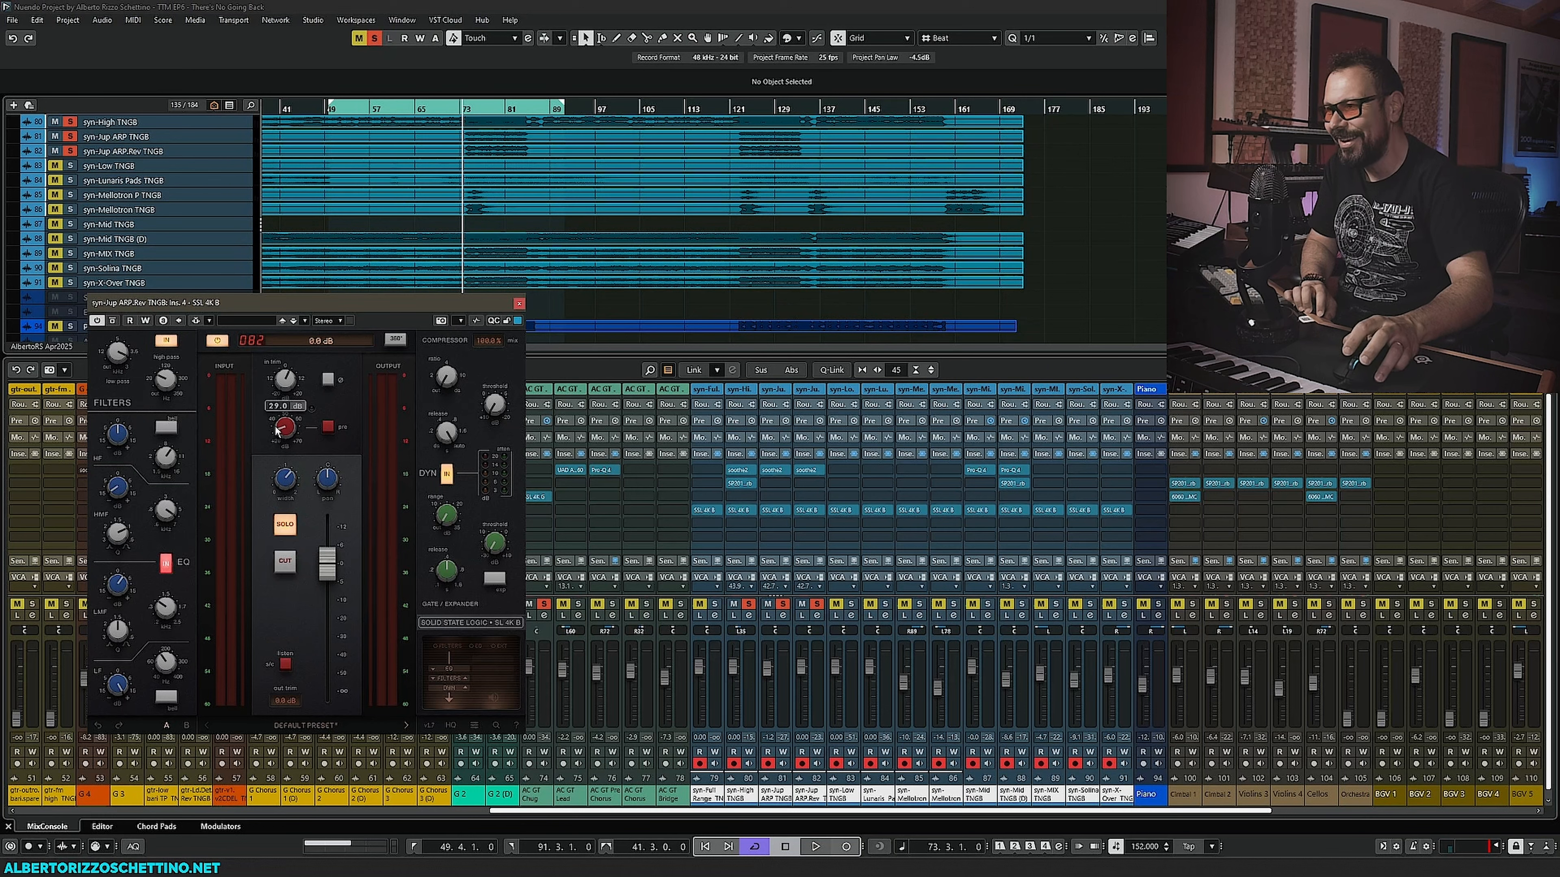
{"action": "left_click_drag", "start_coordinate": [277, 308], "coordinate": [281, 317]}
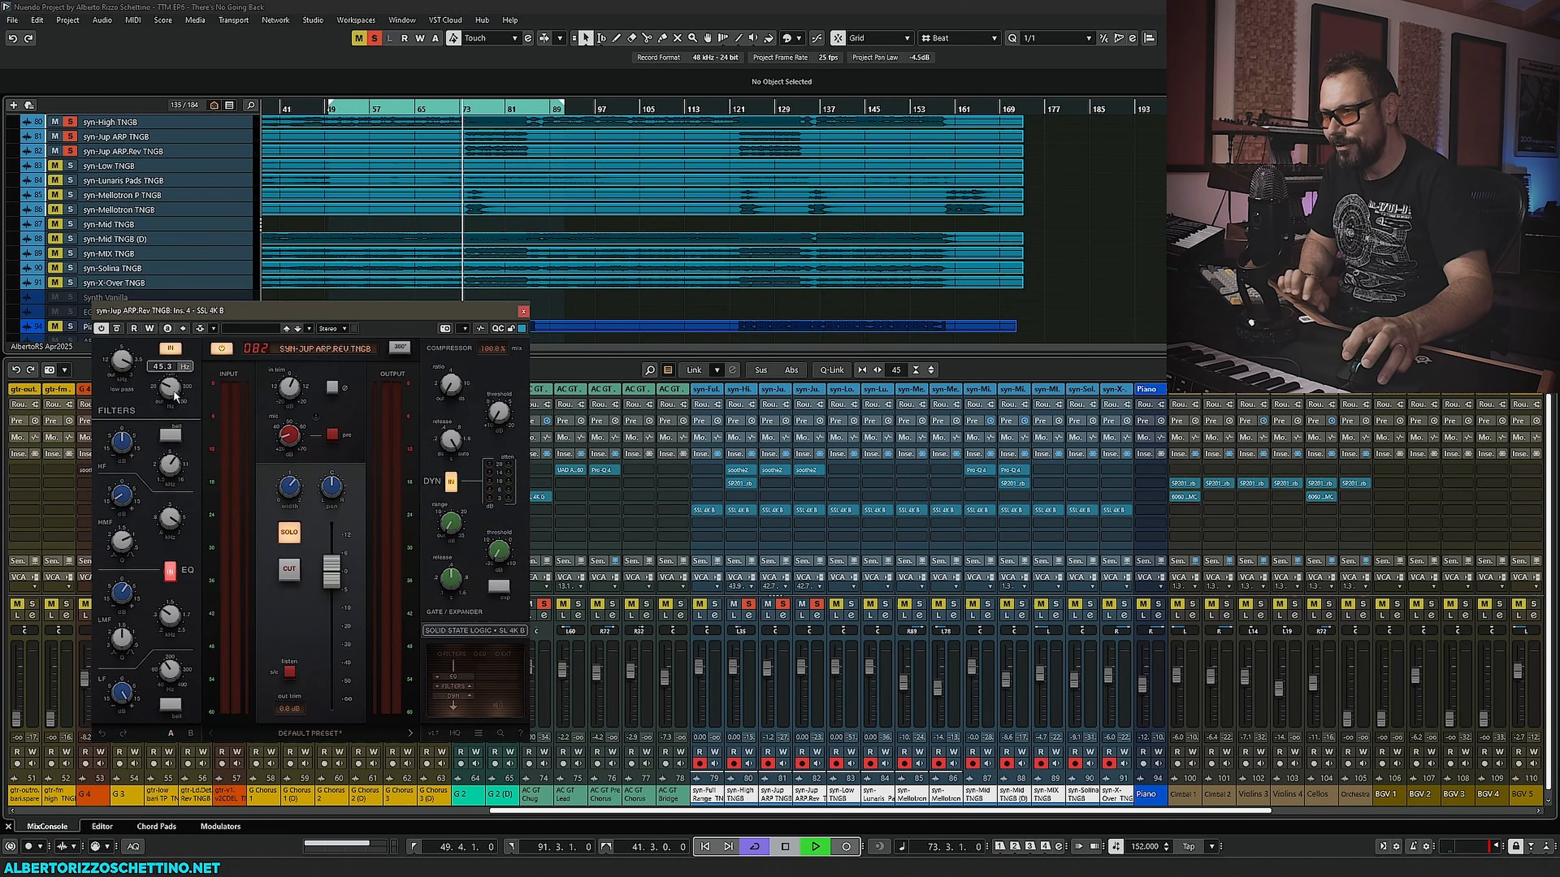
{"action": "left_click_drag", "start_coordinate": [176, 396], "coordinate": [179, 375]}
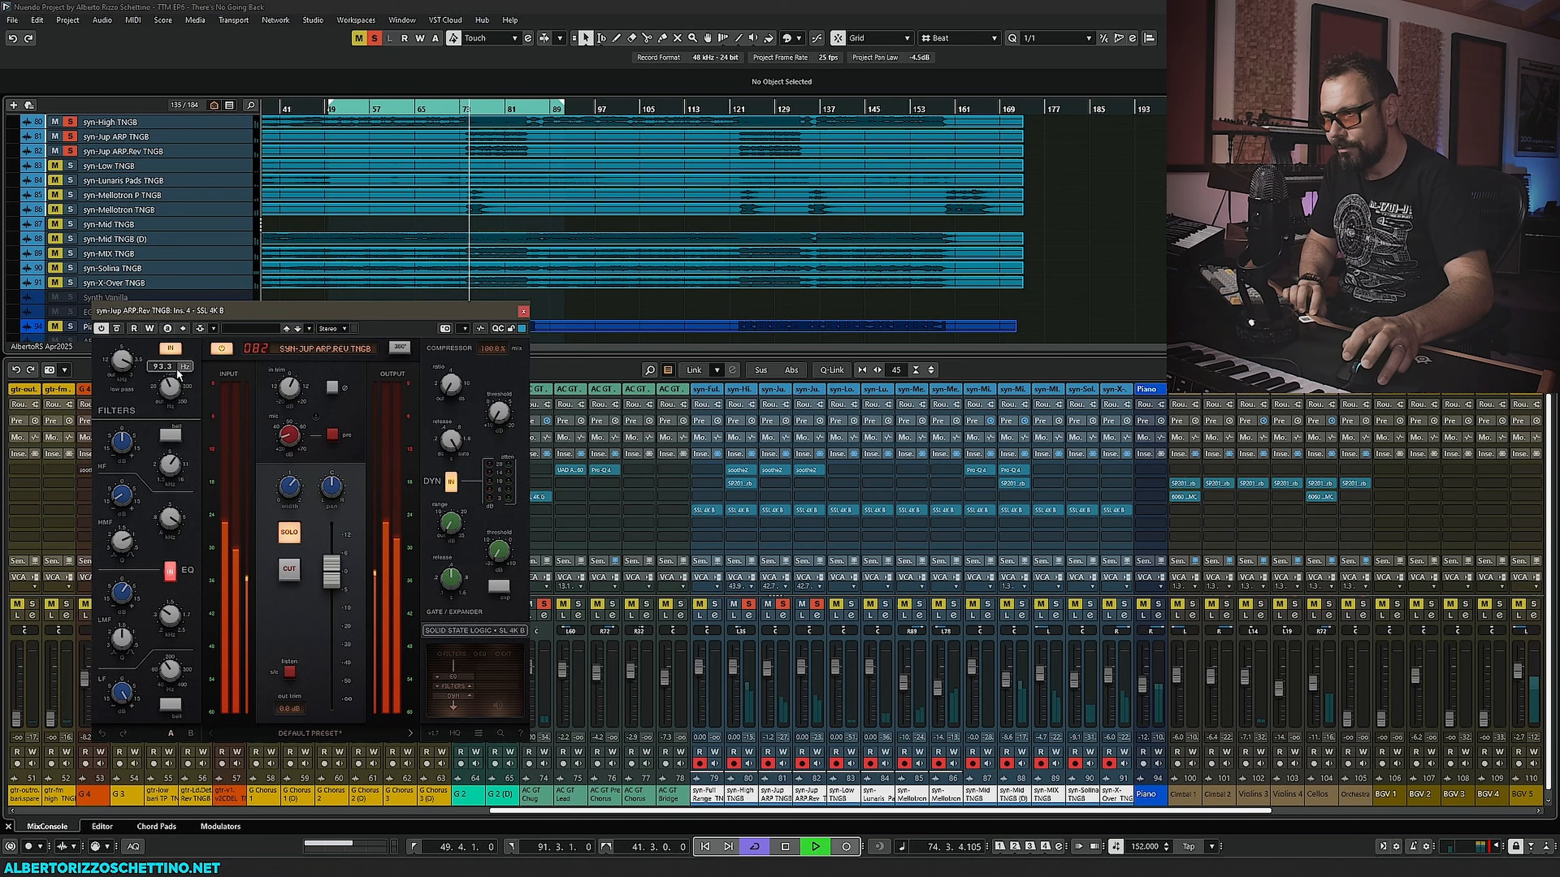
- Close the SSL 4K B window, solo the syn-Lunaris Pads TNGB track, and start playback
{"action": "key", "text": "space"}
{"action": "left_click", "coordinate": [522, 312]}
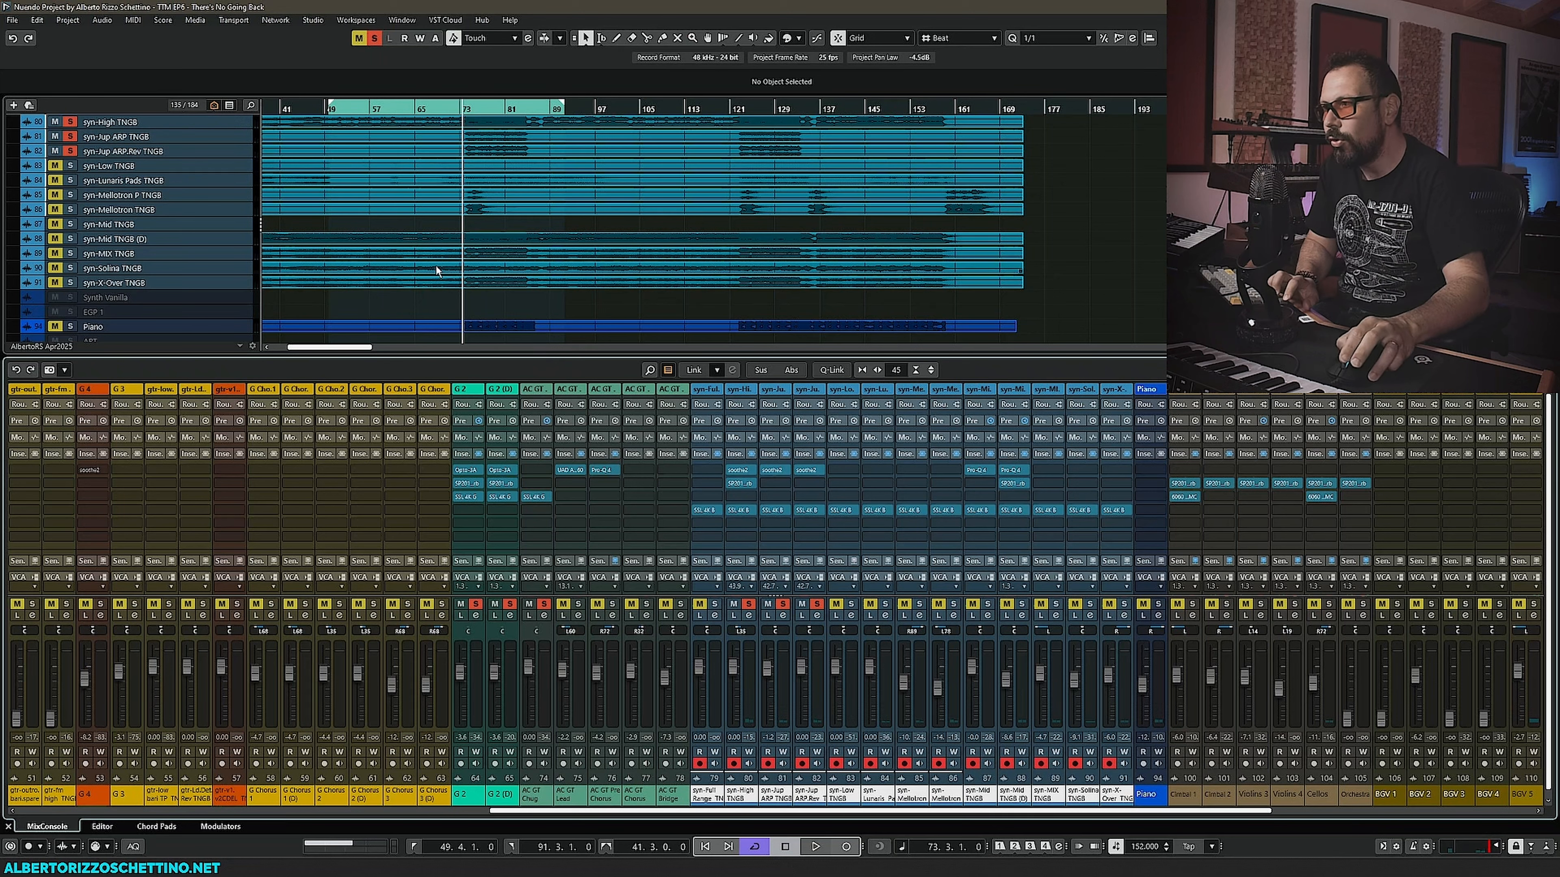
{"action": "scroll", "coordinate": [400, 274], "scroll_direction": "up", "scroll_amount": 3}
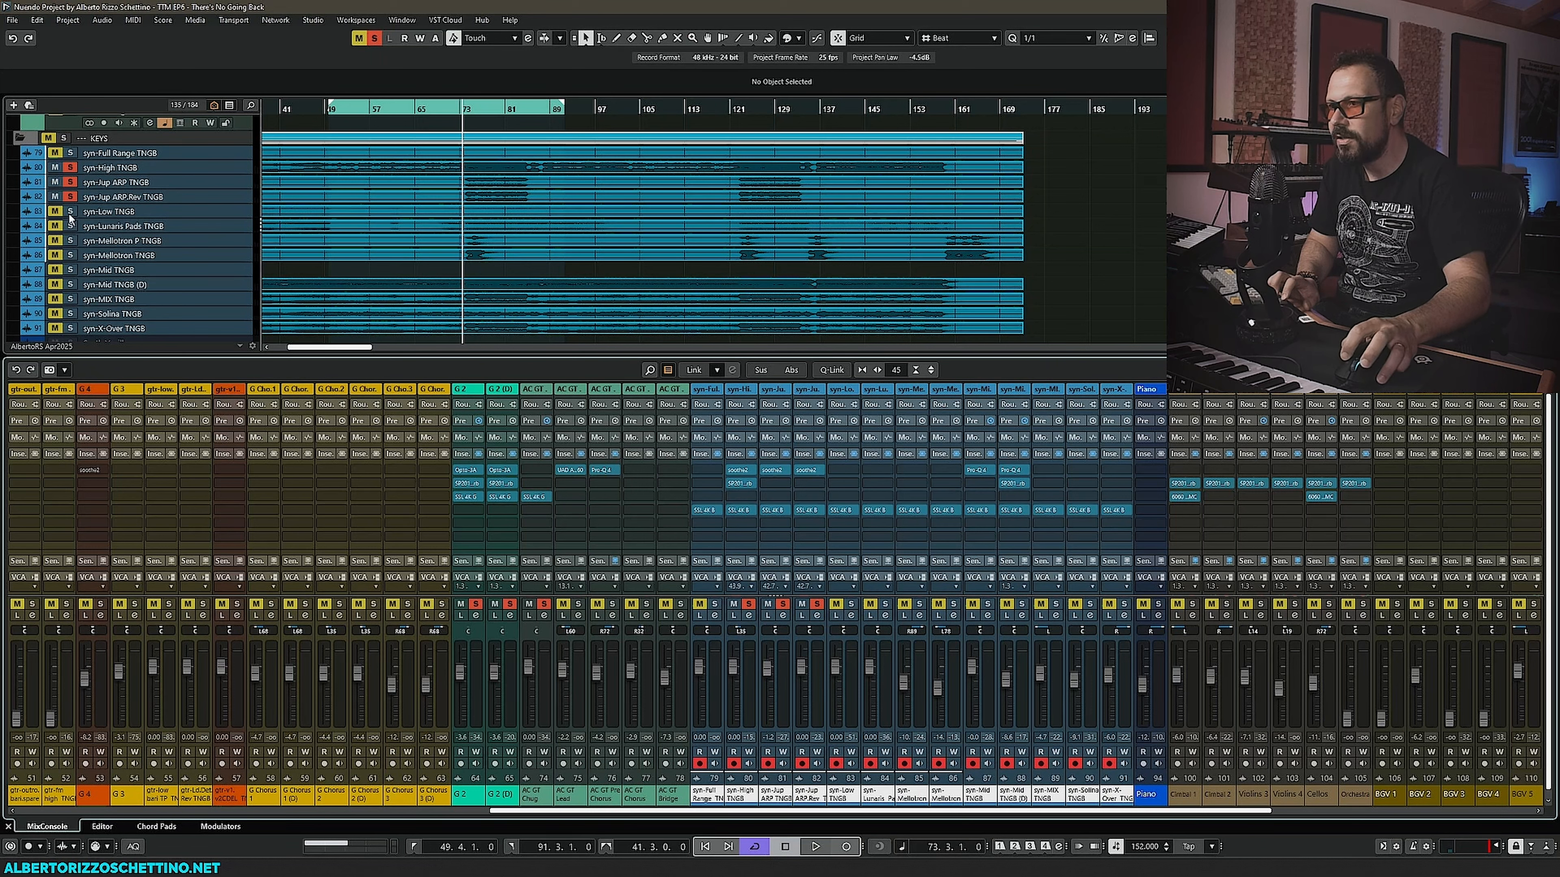
{"action": "left_click", "coordinate": [70, 227]}
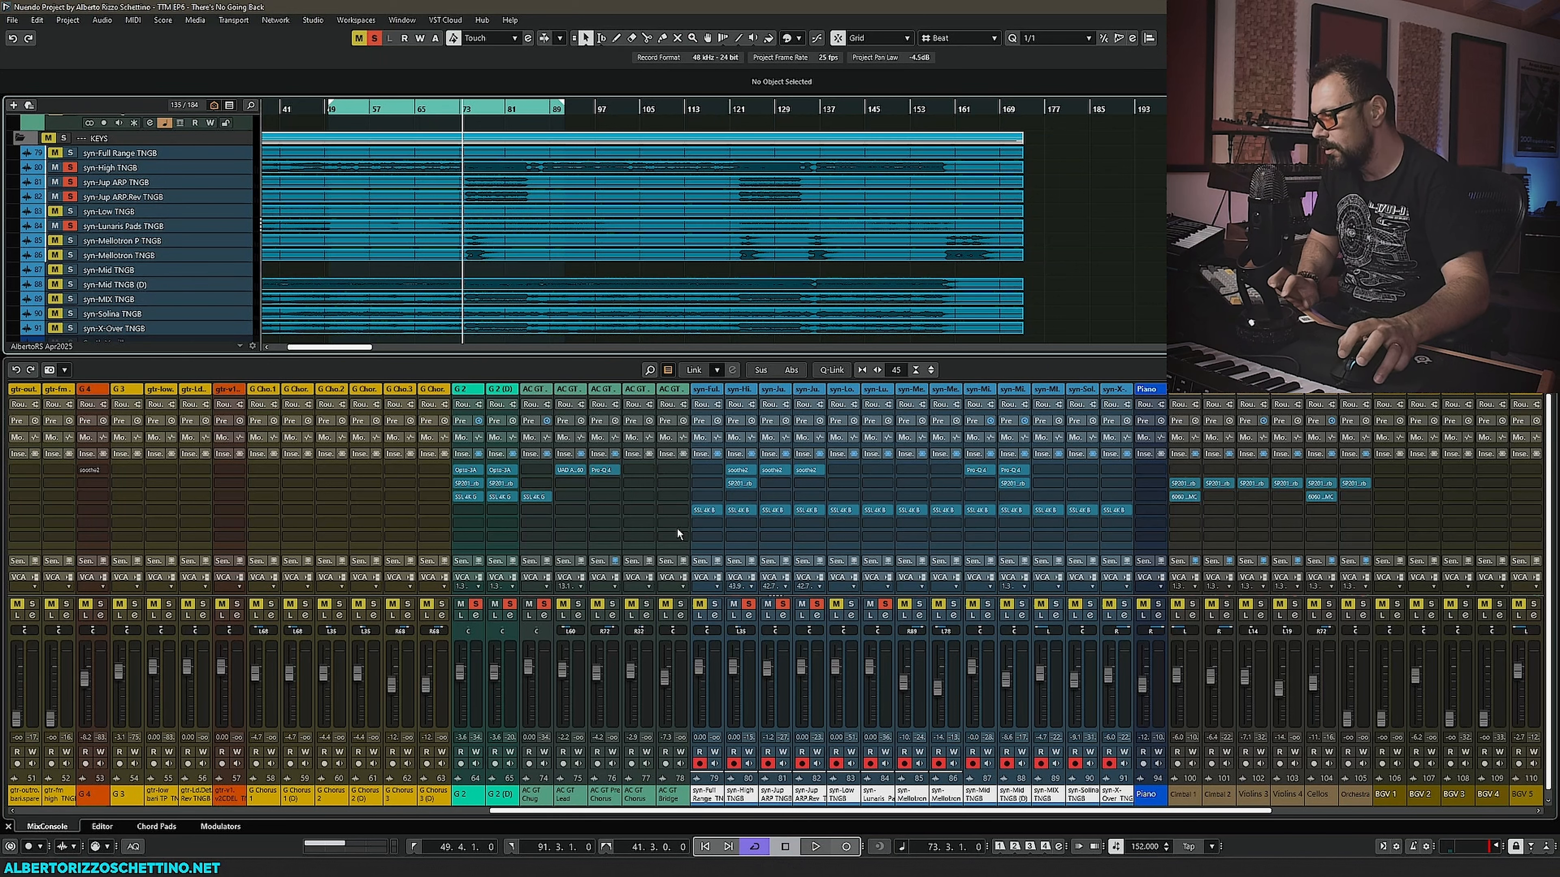
{"action": "key", "text": "space"}
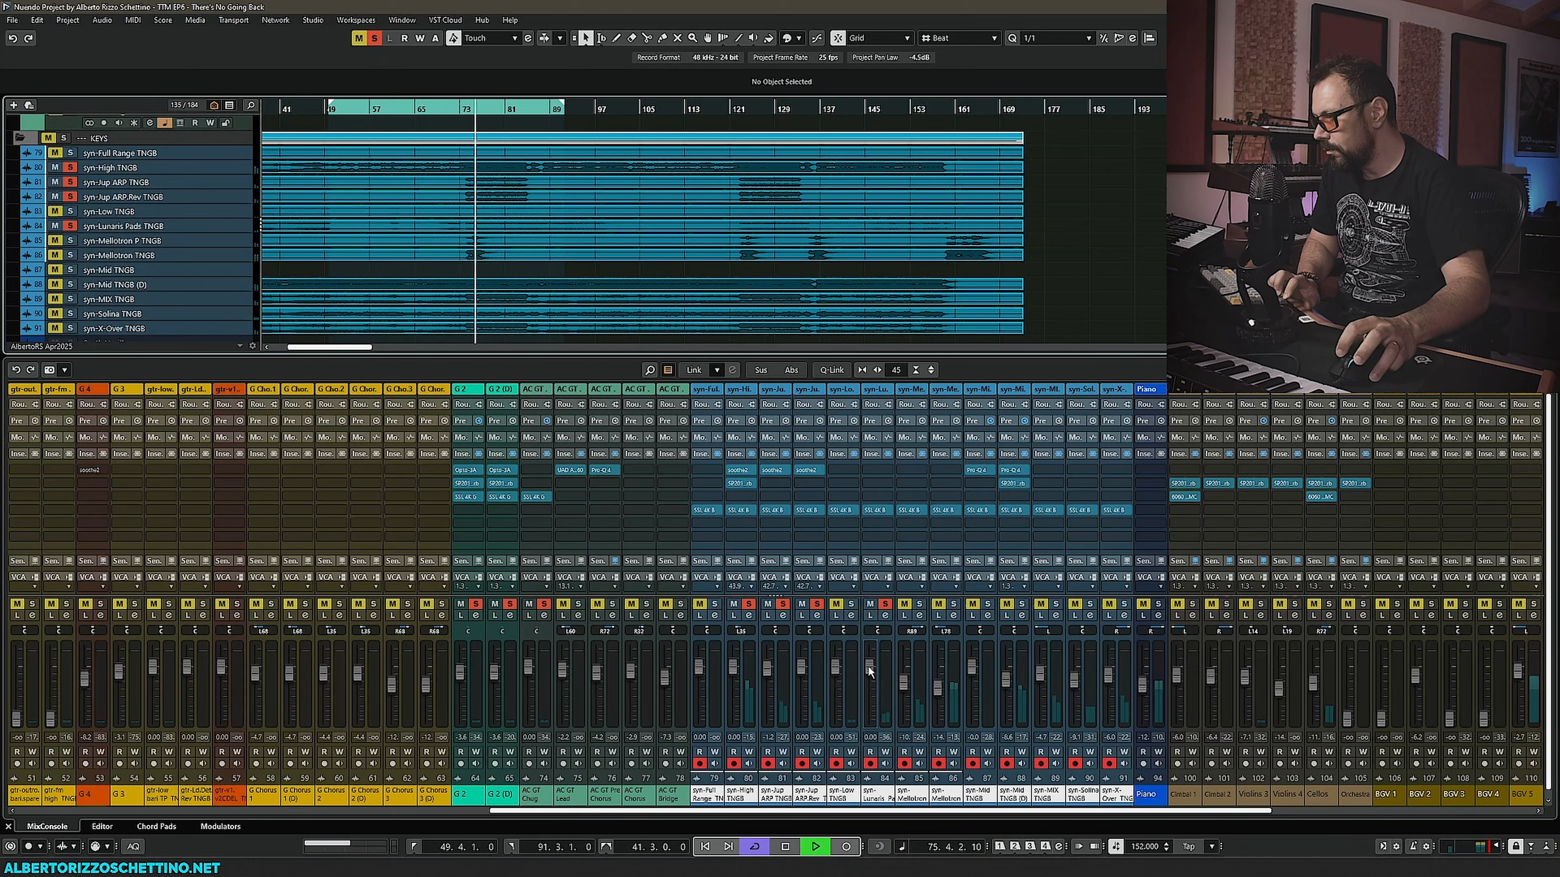
- Open syn-Lunaris Pads TNGB's SSL 4K B and reposition its window while toggling playback
{"action": "left_click", "coordinate": [875, 509]}
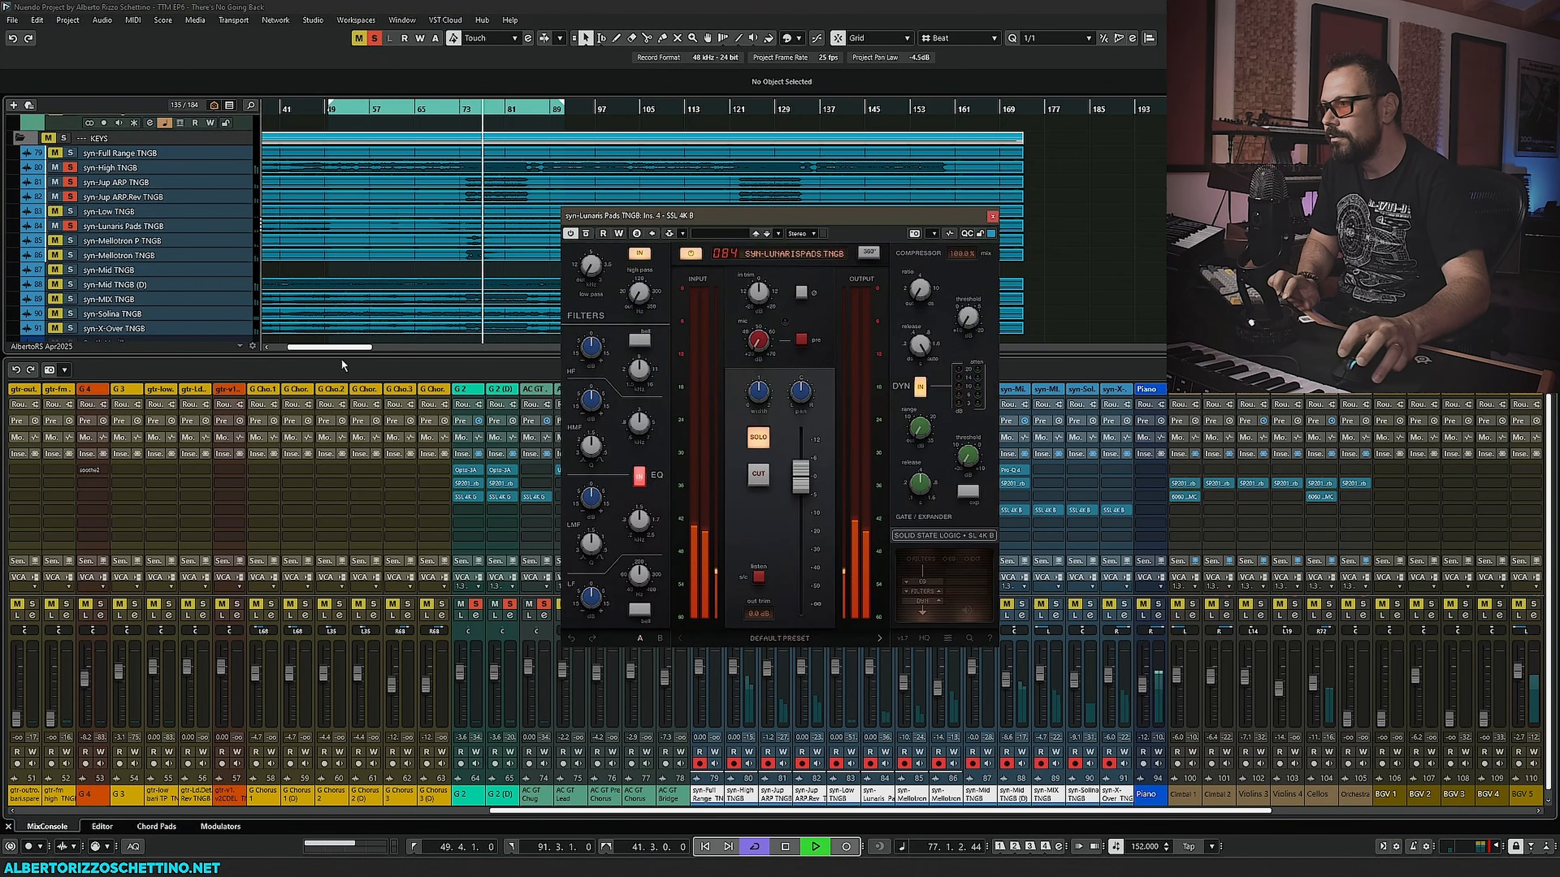
{"action": "left_click_drag", "start_coordinate": [759, 292], "coordinate": [468, 334]}
{"action": "key", "text": "space"}
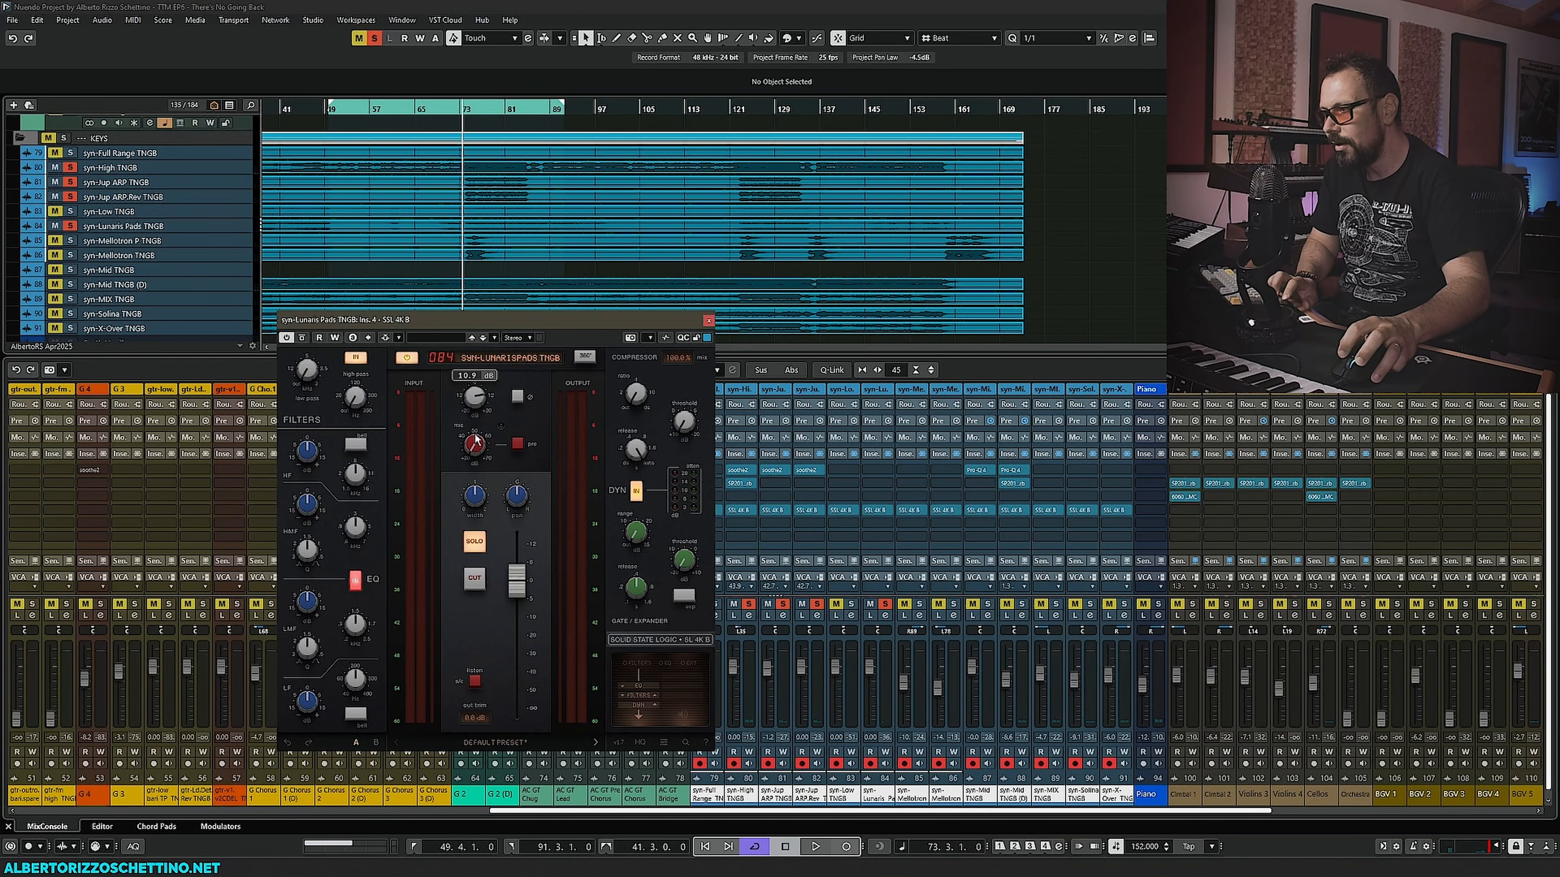
{"action": "left_click_drag", "start_coordinate": [475, 430], "coordinate": [475, 427]}
{"action": "left_click_drag", "start_coordinate": [477, 320], "coordinate": [371, 296]}
{"action": "key", "text": "space"}
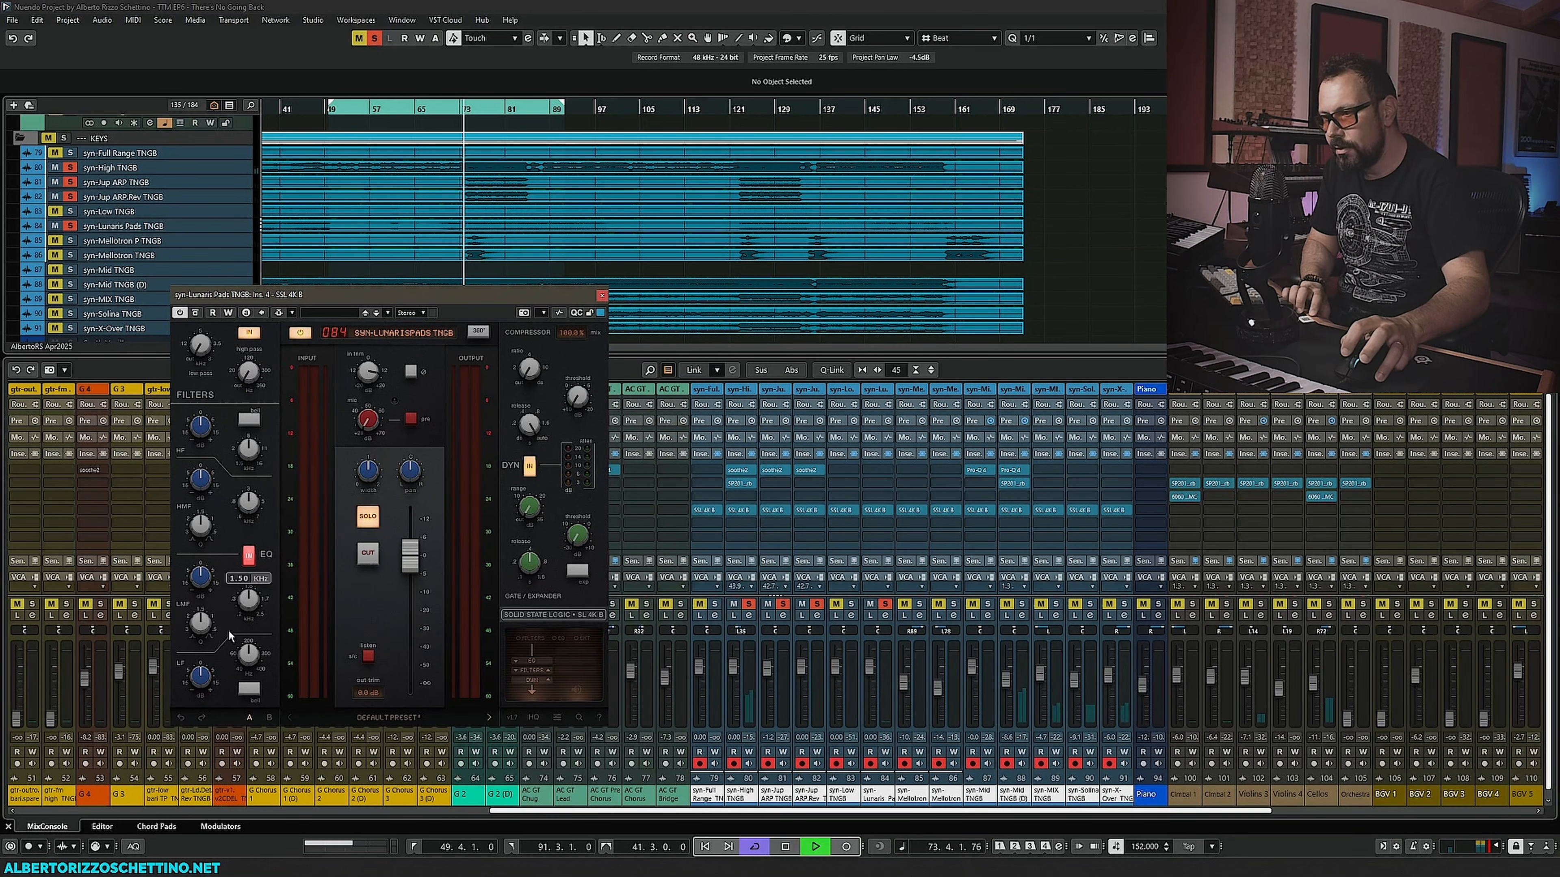
- Adjust syn-Lunaris Pads TNGB's SSL 4K B EQ band frequency and gain knobs, then stop playback and close it
{"action": "left_click_drag", "start_coordinate": [246, 607], "coordinate": [209, 559]}
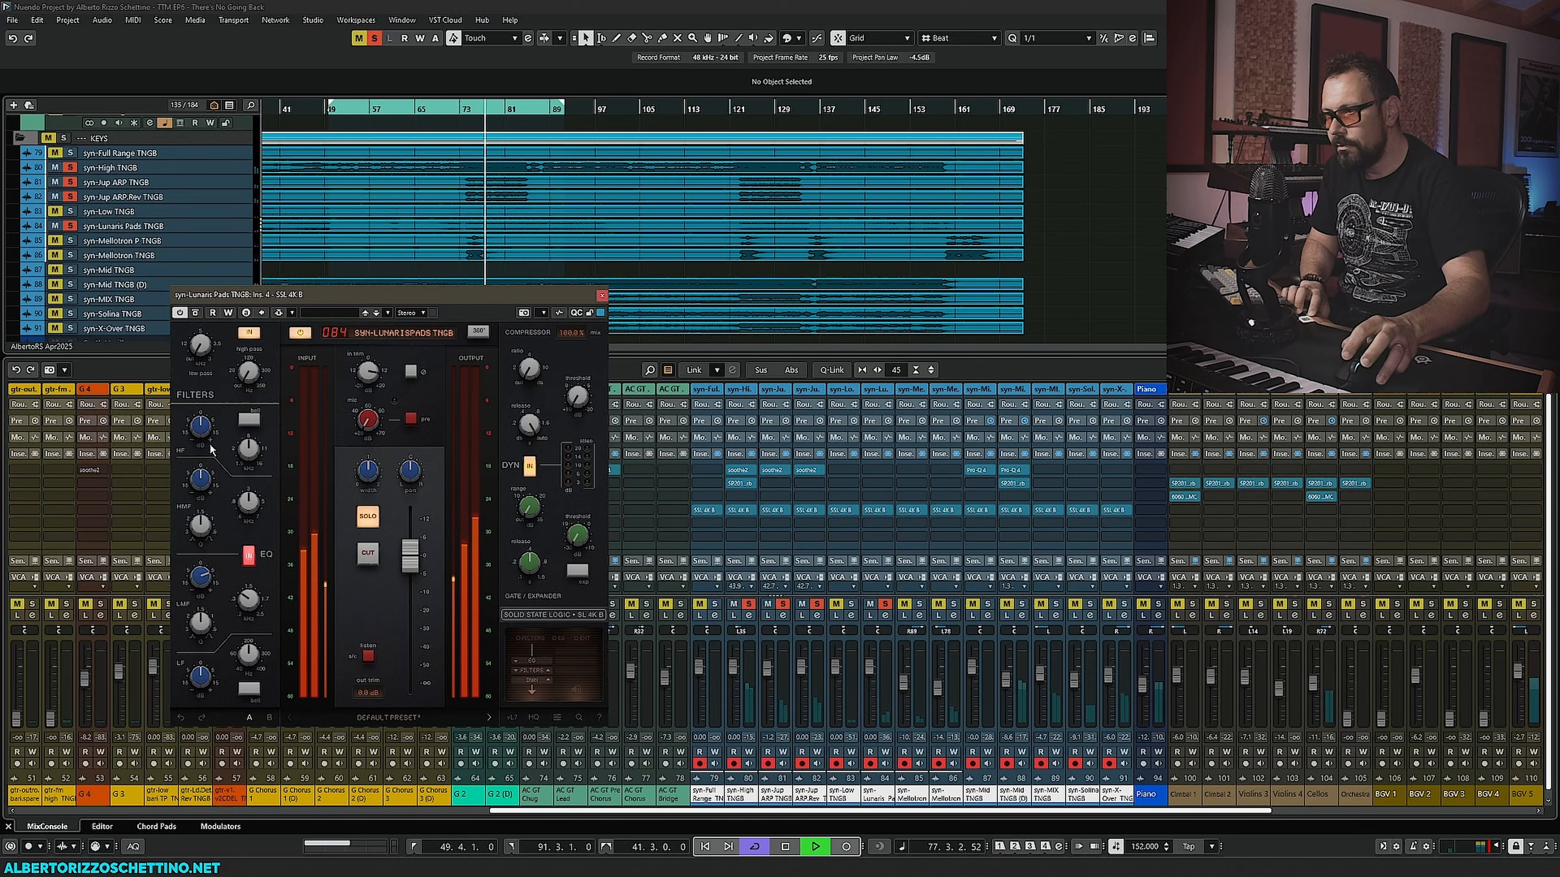
{"action": "left_click_drag", "start_coordinate": [206, 435], "coordinate": [207, 366]}
{"action": "left_click_drag", "start_coordinate": [250, 451], "coordinate": [252, 513]}
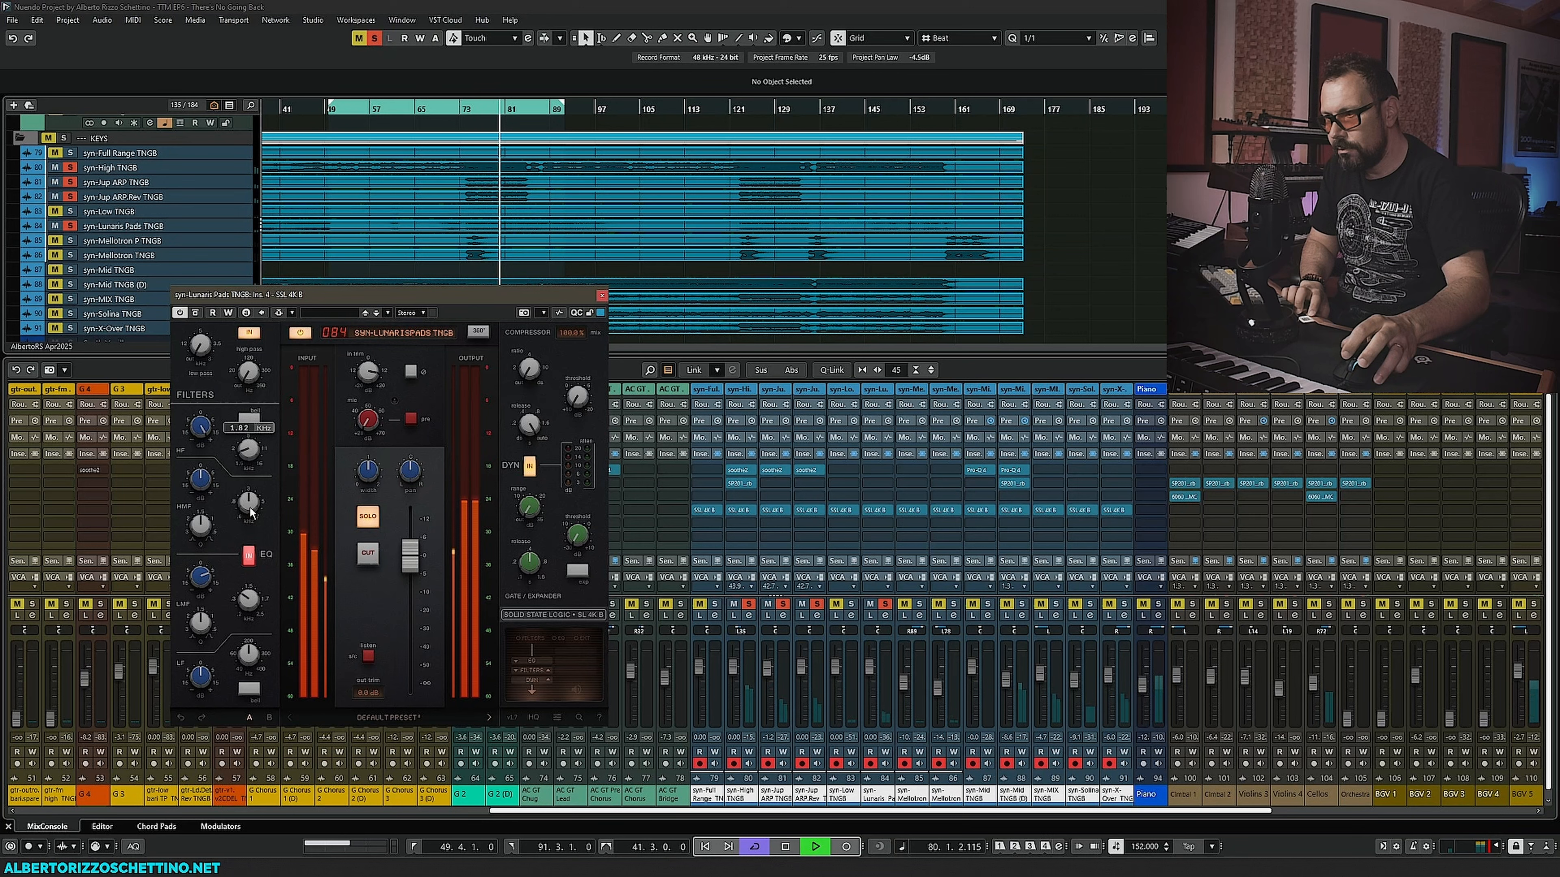
{"action": "left_click_drag", "start_coordinate": [202, 350], "coordinate": [208, 264]}
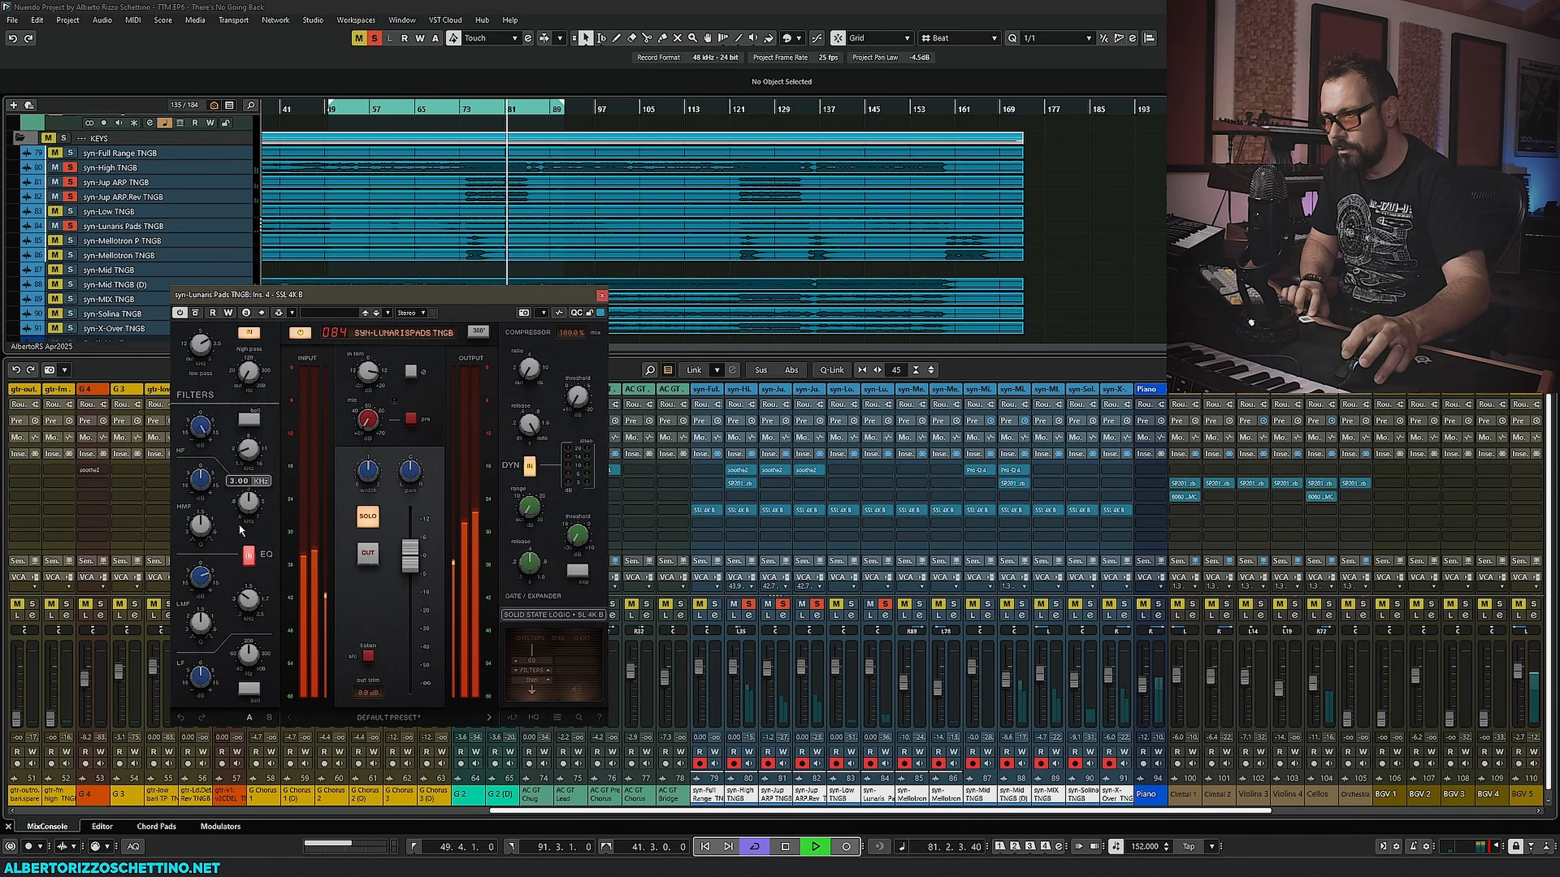
{"action": "mouse_move", "coordinate": [249, 511]}
{"action": "left_mouse_down"}
{"action": "mouse_move", "coordinate": [260, 476]}
{"action": "mouse_move", "coordinate": [205, 508]}
{"action": "mouse_move", "coordinate": [251, 502]}
{"action": "mouse_move", "coordinate": [209, 484]}
{"action": "mouse_move", "coordinate": [251, 503]}
{"action": "left_mouse_up"}
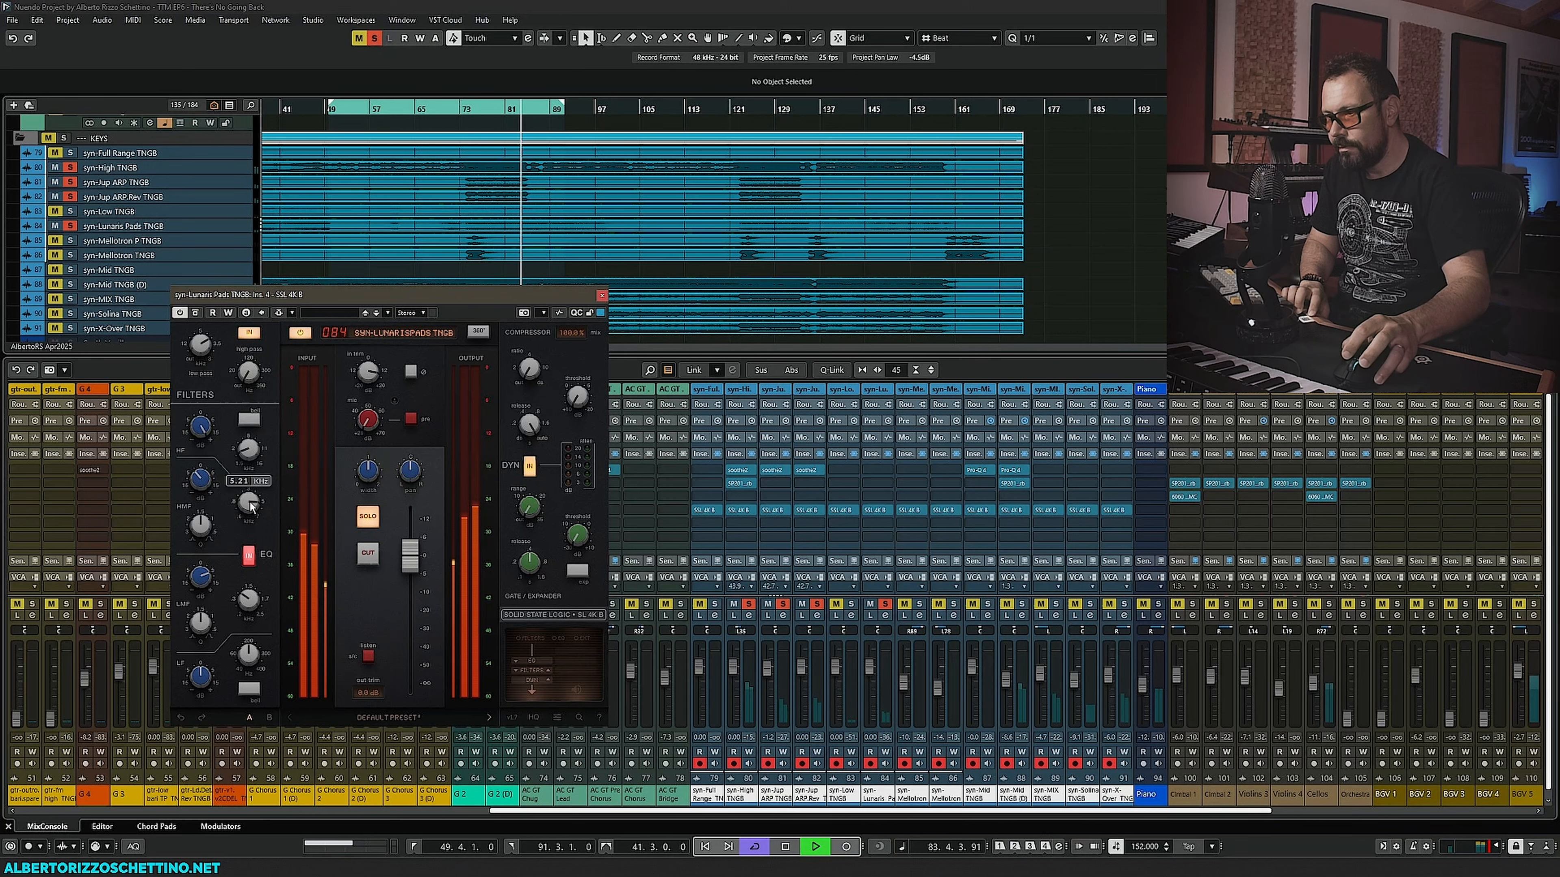
{"action": "left_click_drag", "start_coordinate": [250, 373], "coordinate": [254, 314]}
{"action": "key", "text": "space"}
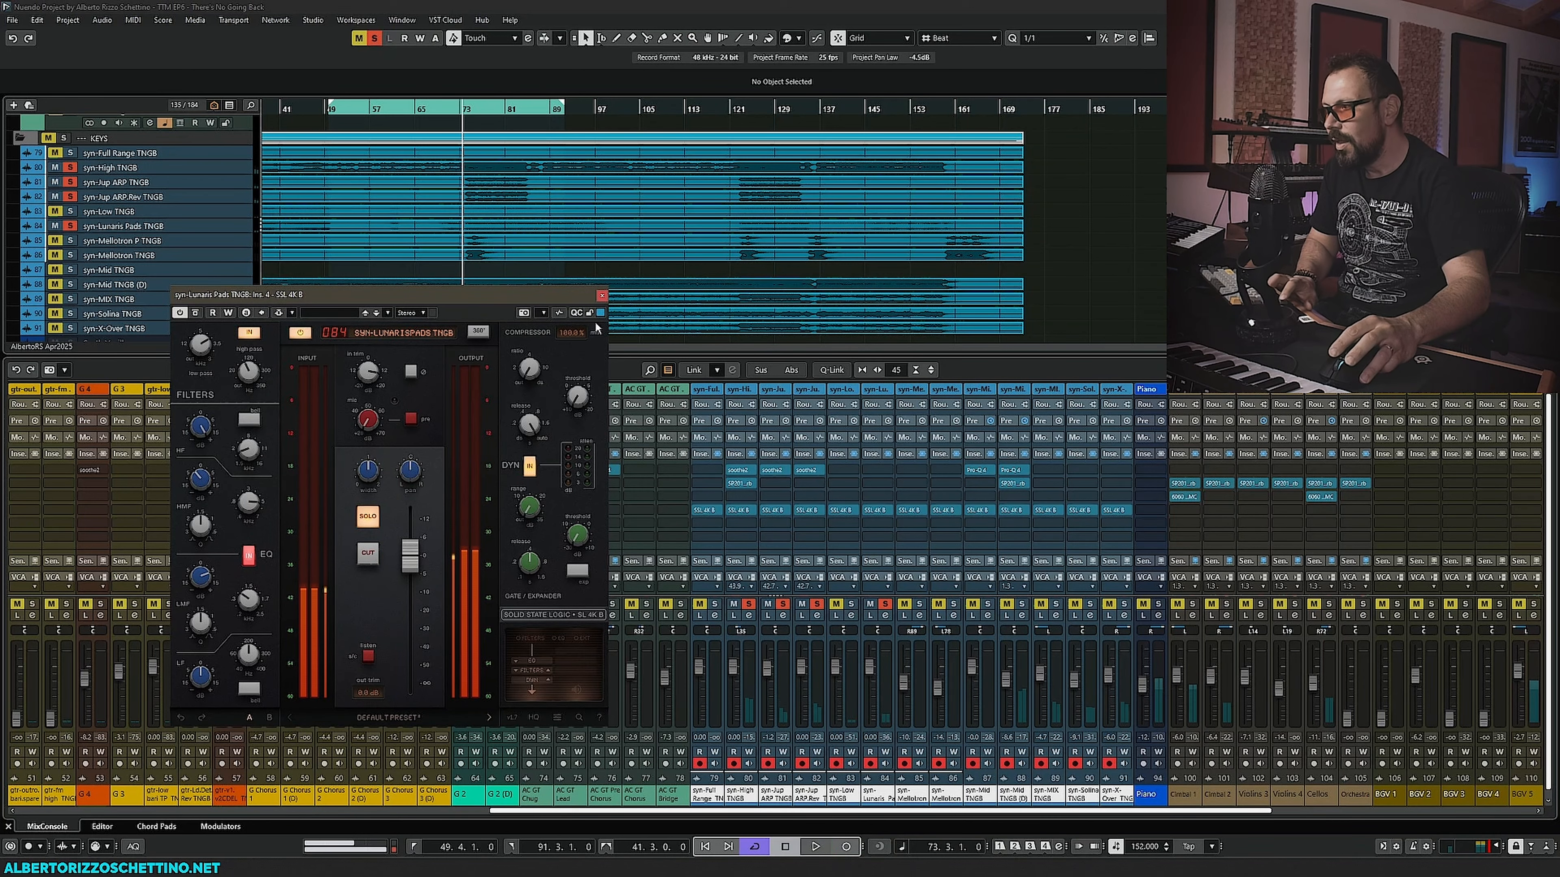
{"action": "left_click", "coordinate": [601, 295]}
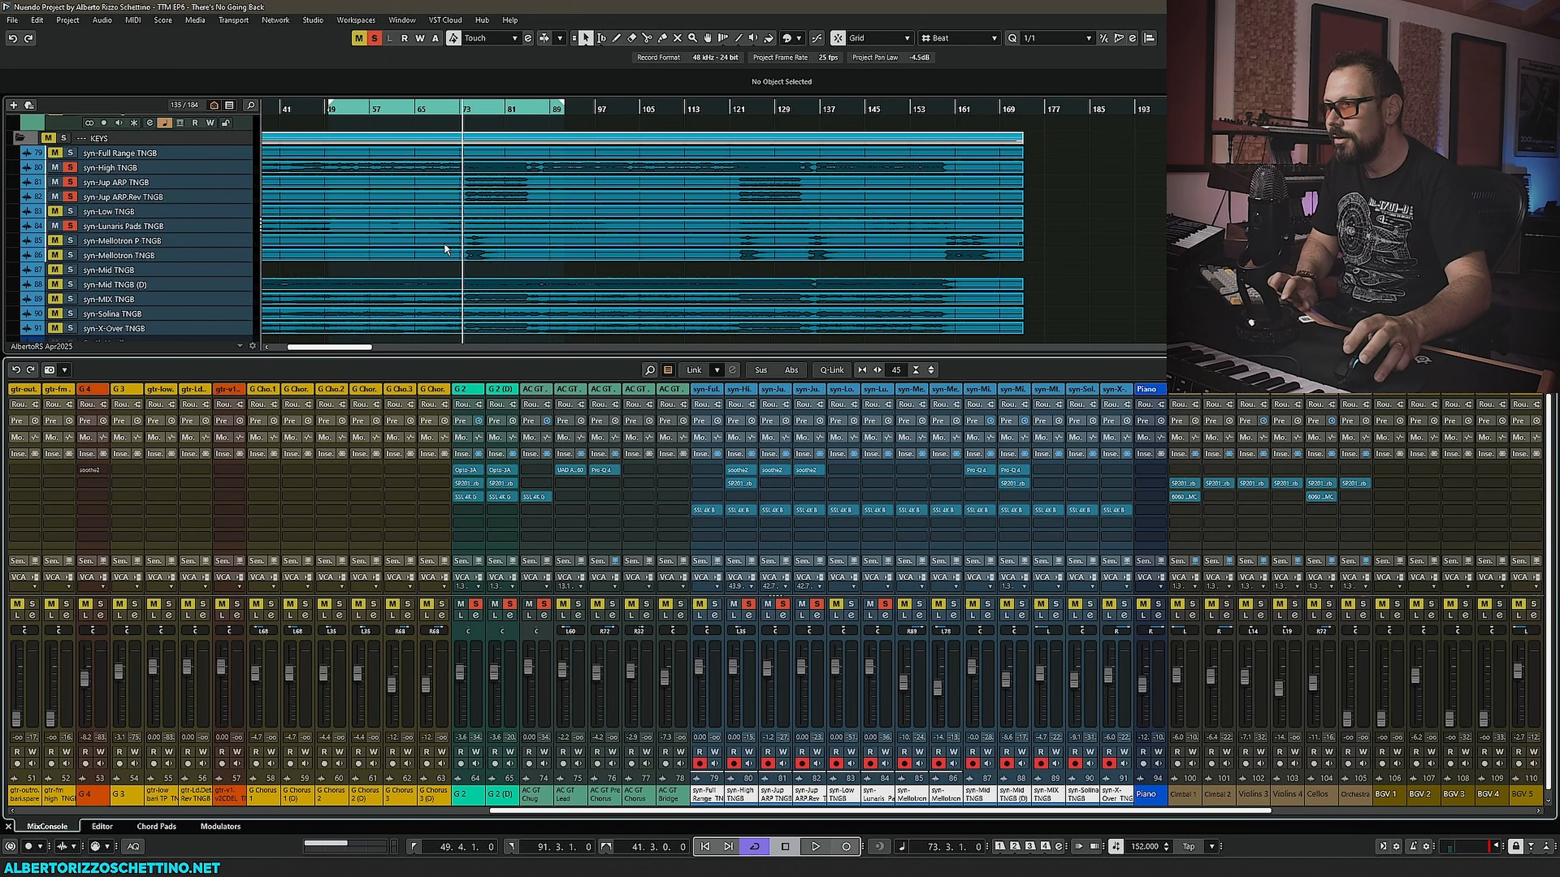
- Solo the syn-Mellotron P TNGB track, then open and close its SSL 4K B
{"action": "left_click", "coordinate": [71, 240]}
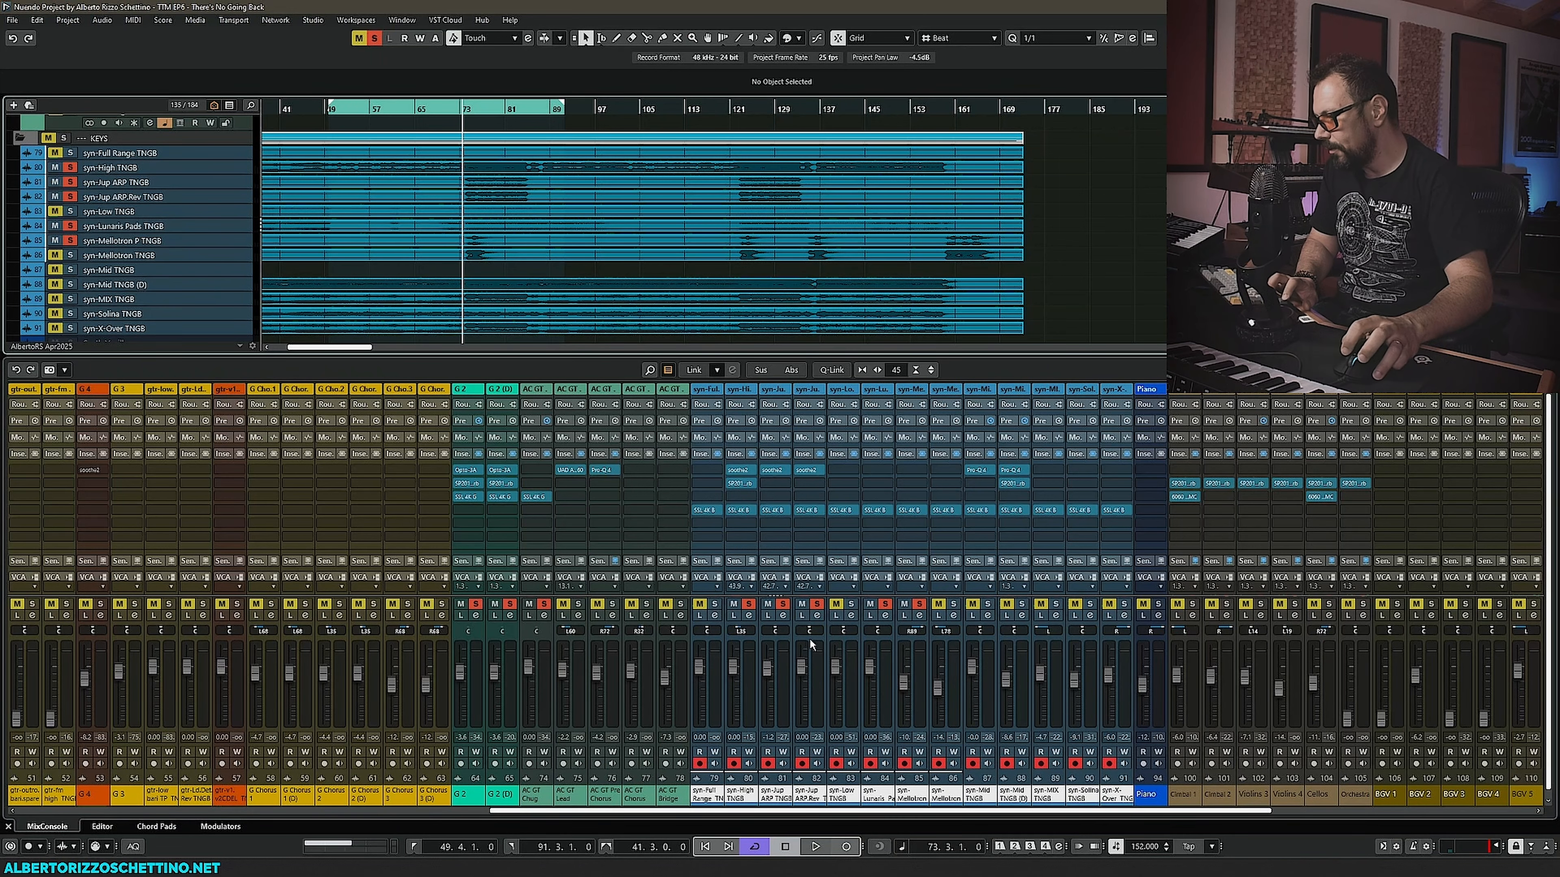
{"action": "left_click", "coordinate": [911, 511]}
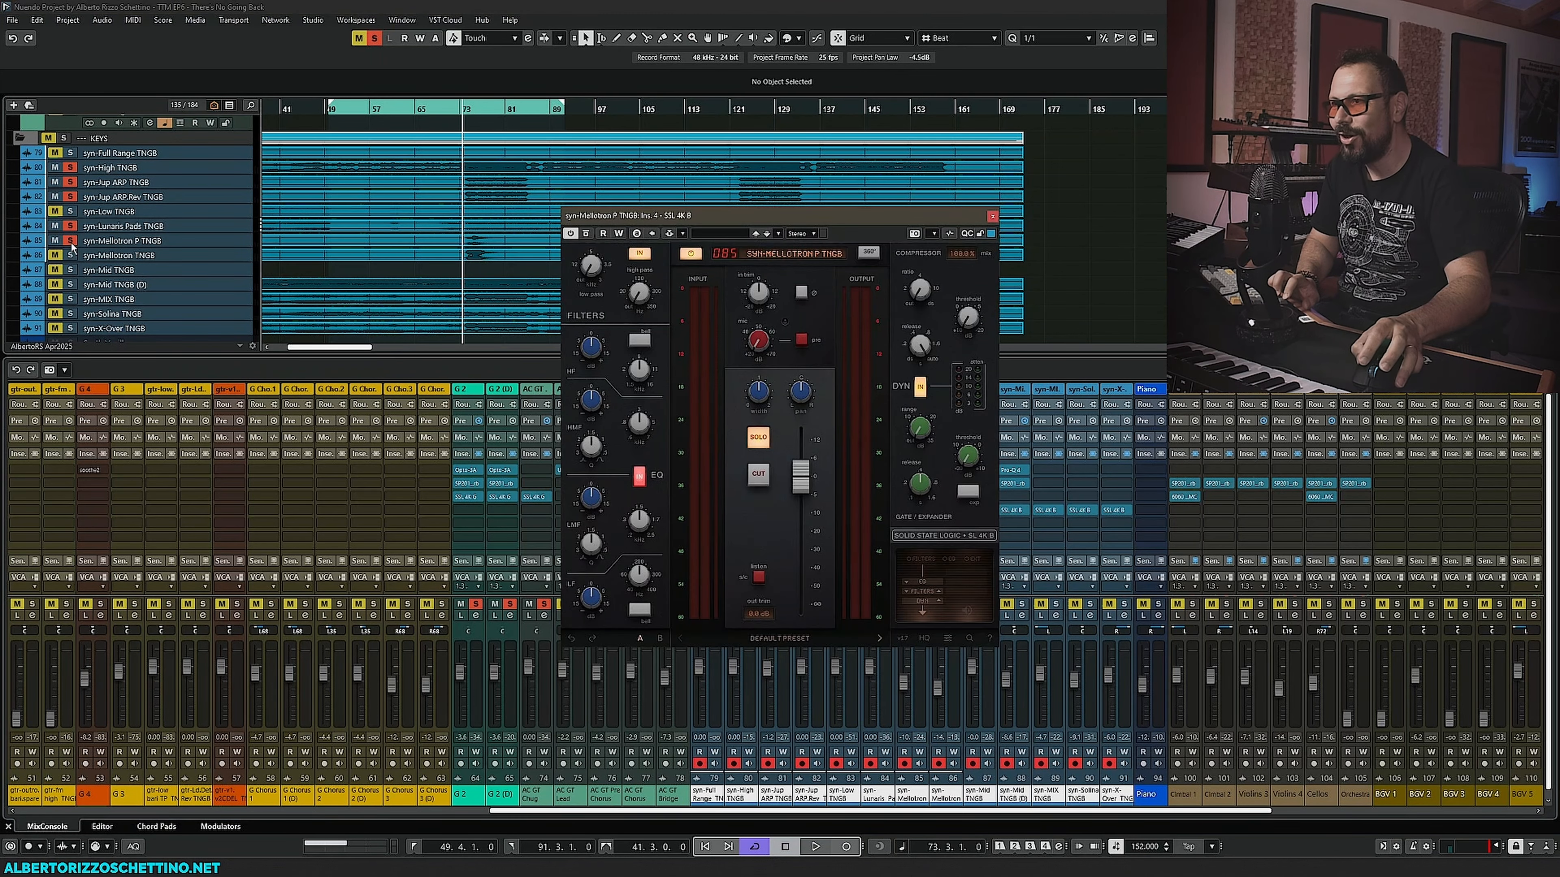
{"action": "left_click", "coordinate": [993, 216]}
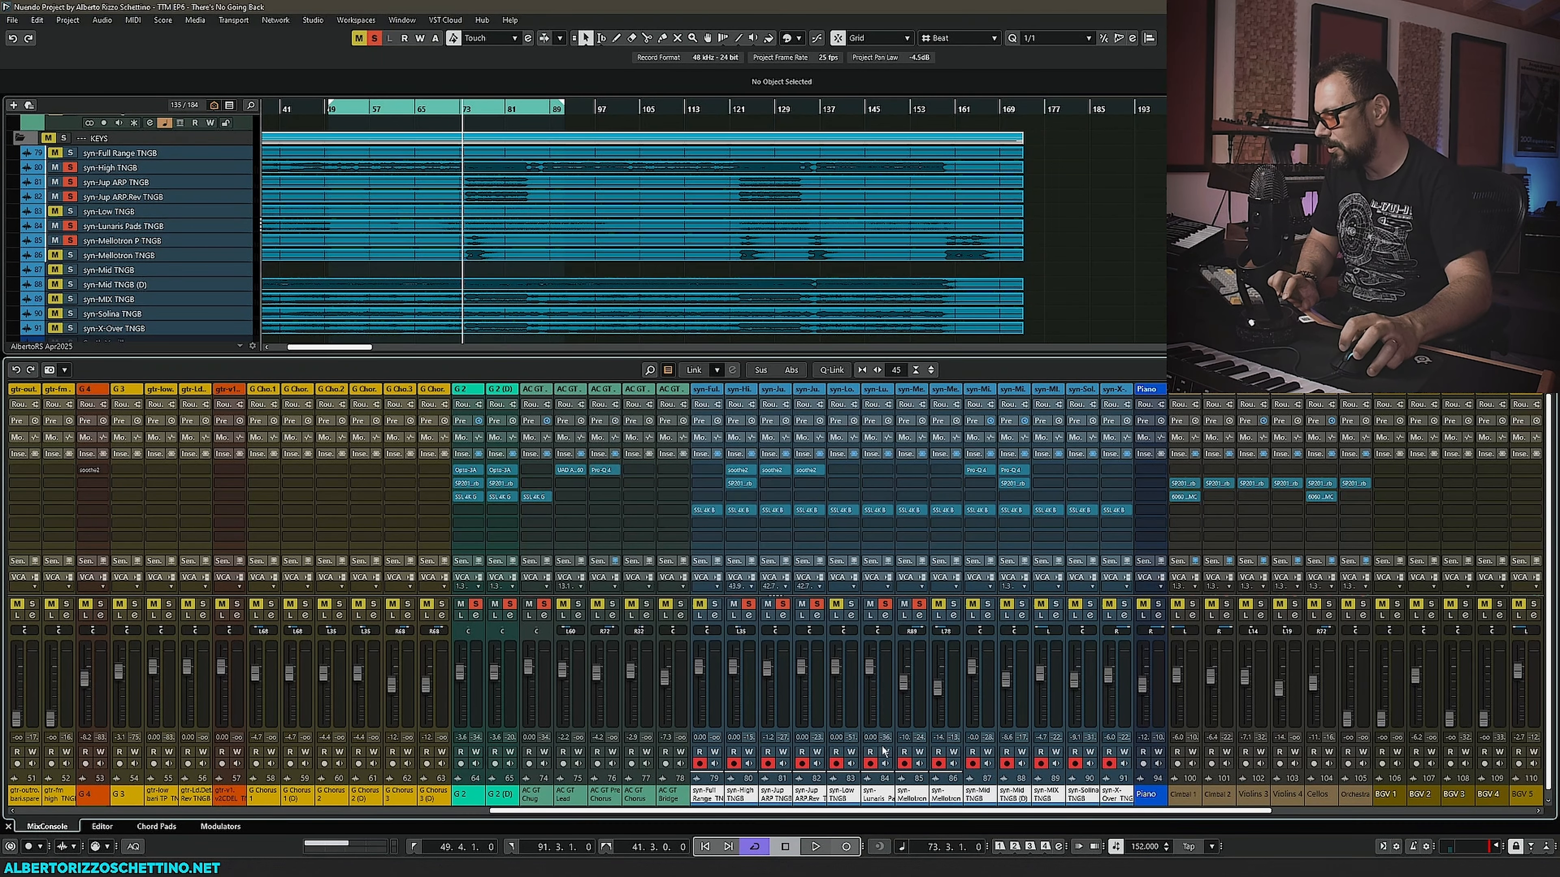
- Reopen syn-Lunaris Pads TNGB's SSL 4K B briefly, close it, and open syn-Mellotron P TNGB's SSL 4K B
{"action": "left_click", "coordinate": [877, 510]}
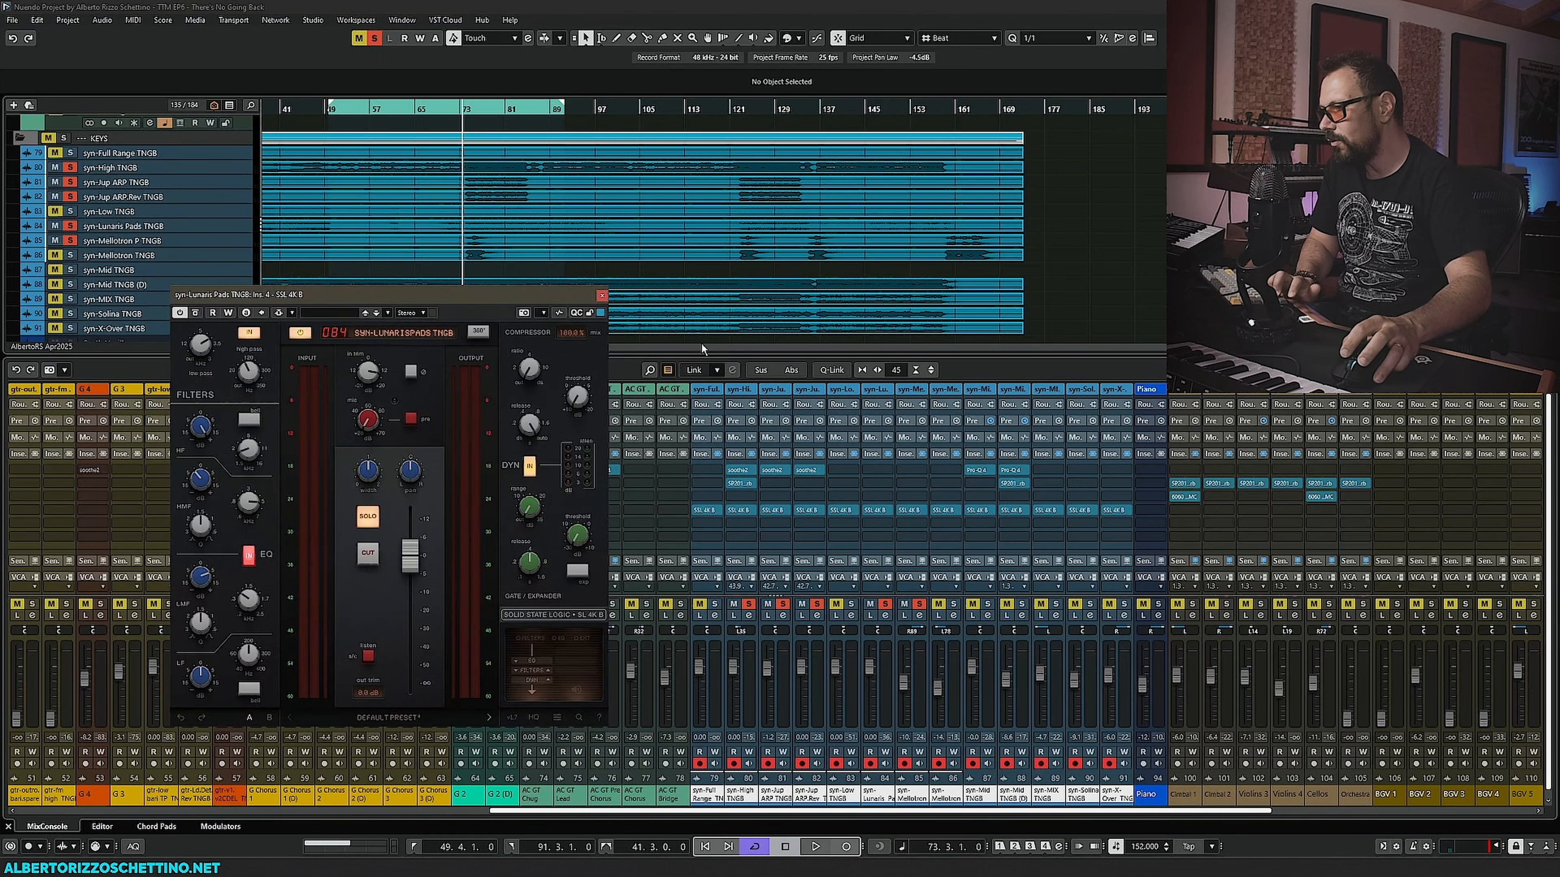
{"action": "left_click_drag", "start_coordinate": [492, 290], "coordinate": [393, 308]}
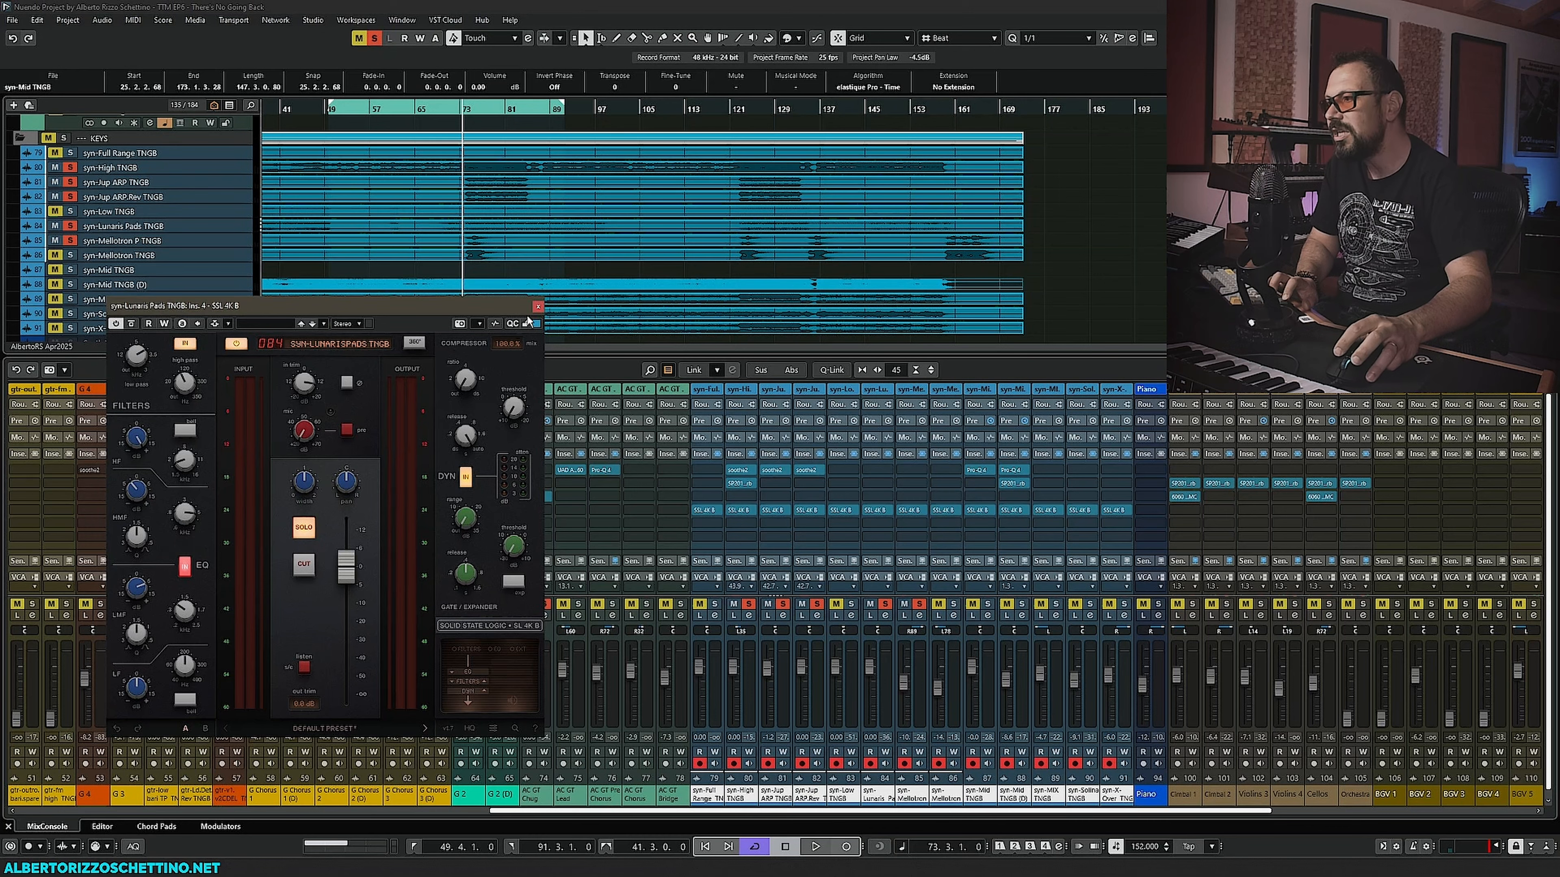
{"action": "left_click", "coordinate": [537, 306]}
{"action": "left_click", "coordinate": [910, 510]}
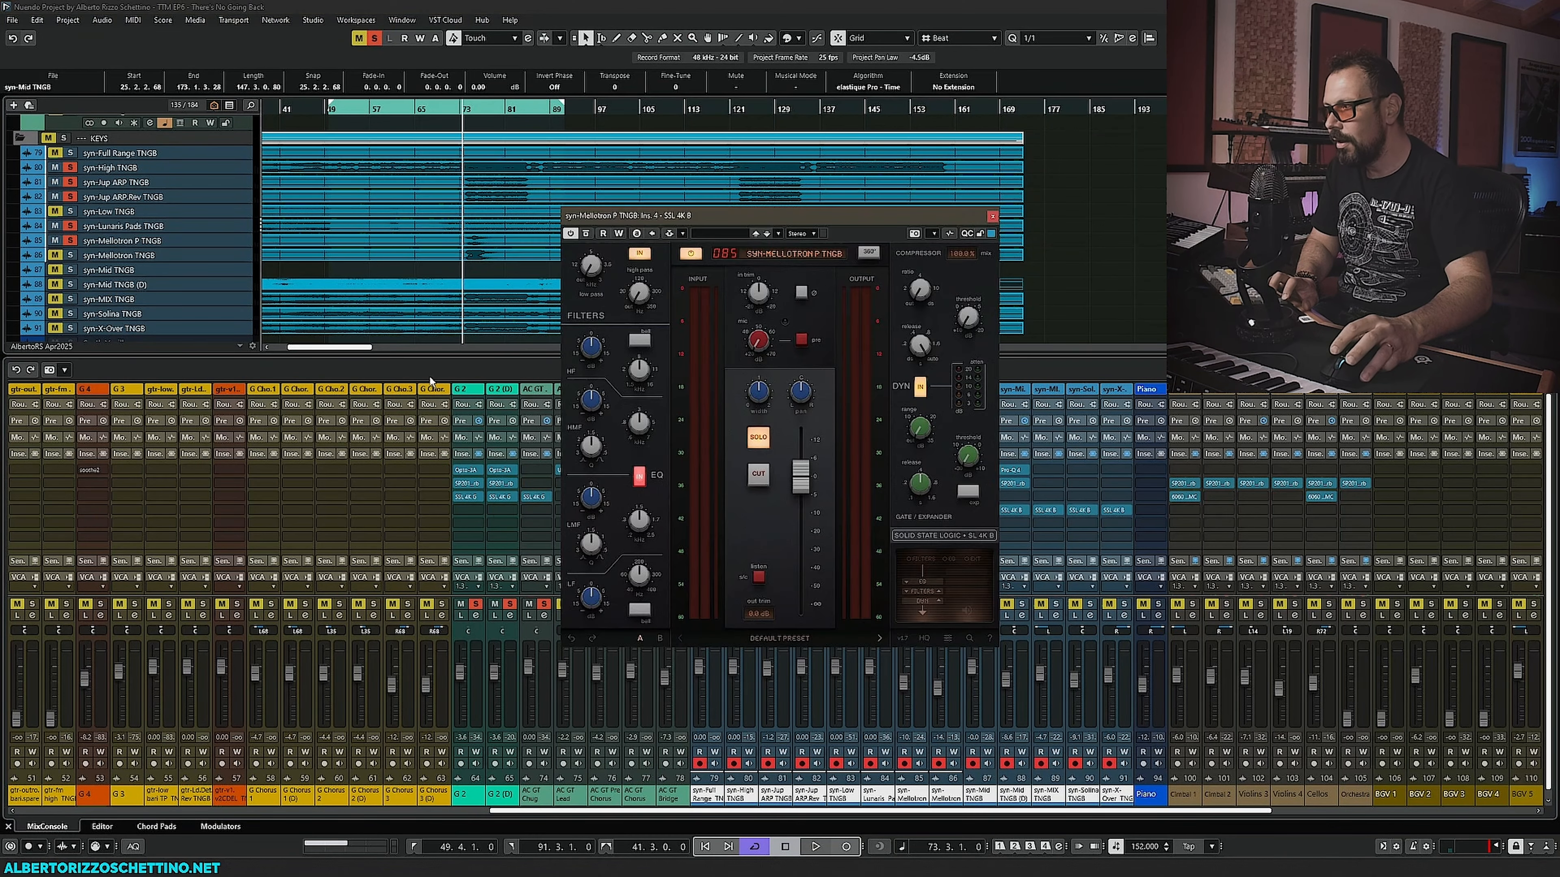
- Move syn-Mellotron P TNGB's SSL 4K B window aside and adjust its compressor threshold and release knobs during playback
{"action": "left_click_drag", "start_coordinate": [683, 219], "coordinate": [255, 340]}
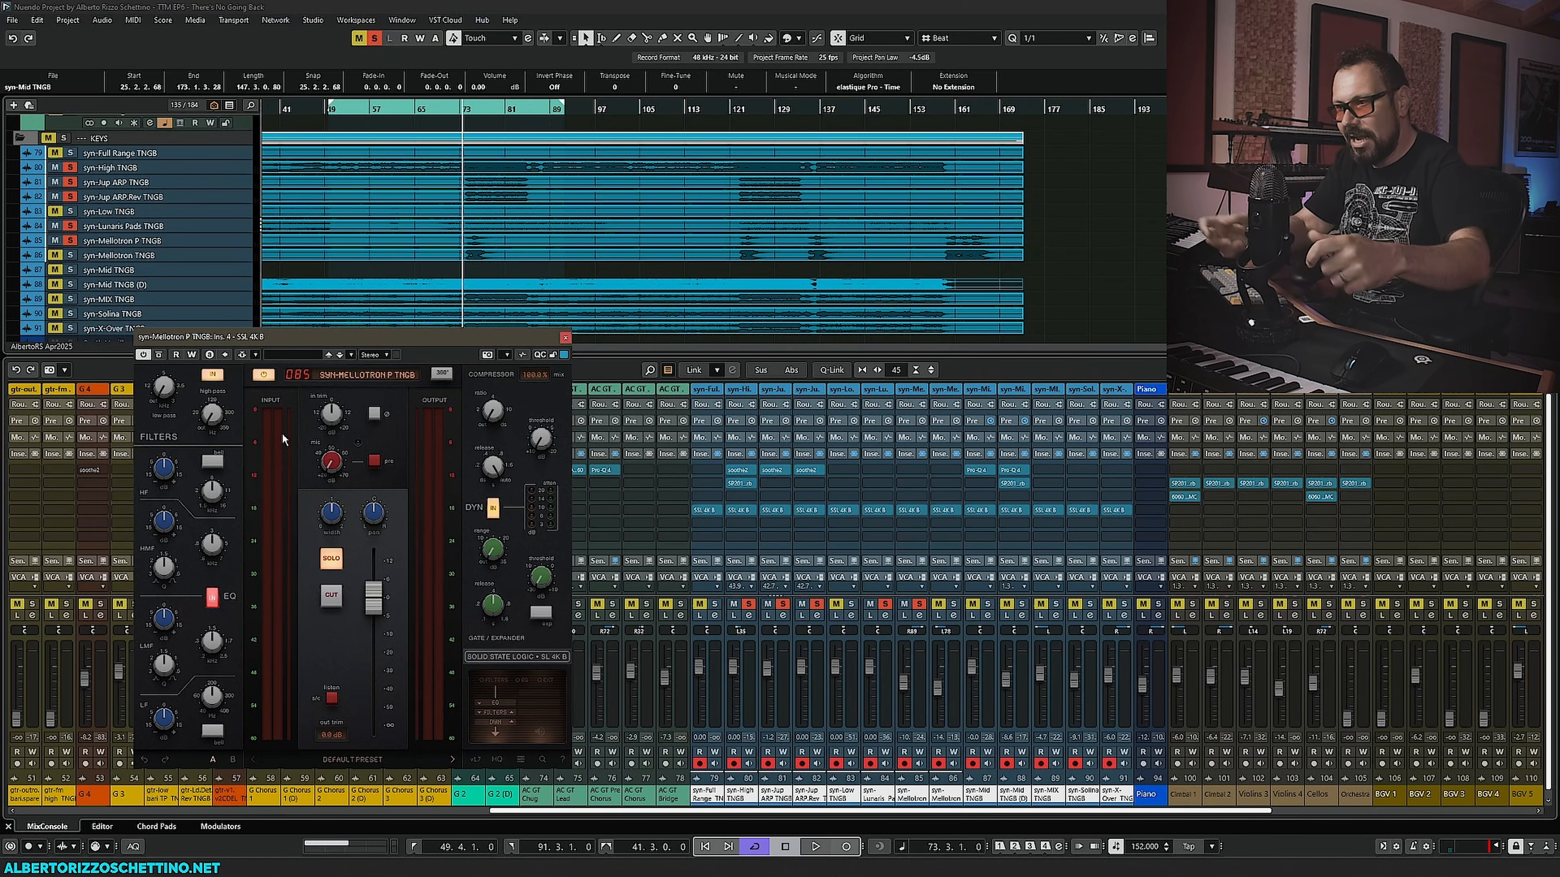
{"action": "left_click_drag", "start_coordinate": [290, 338], "coordinate": [261, 335]}
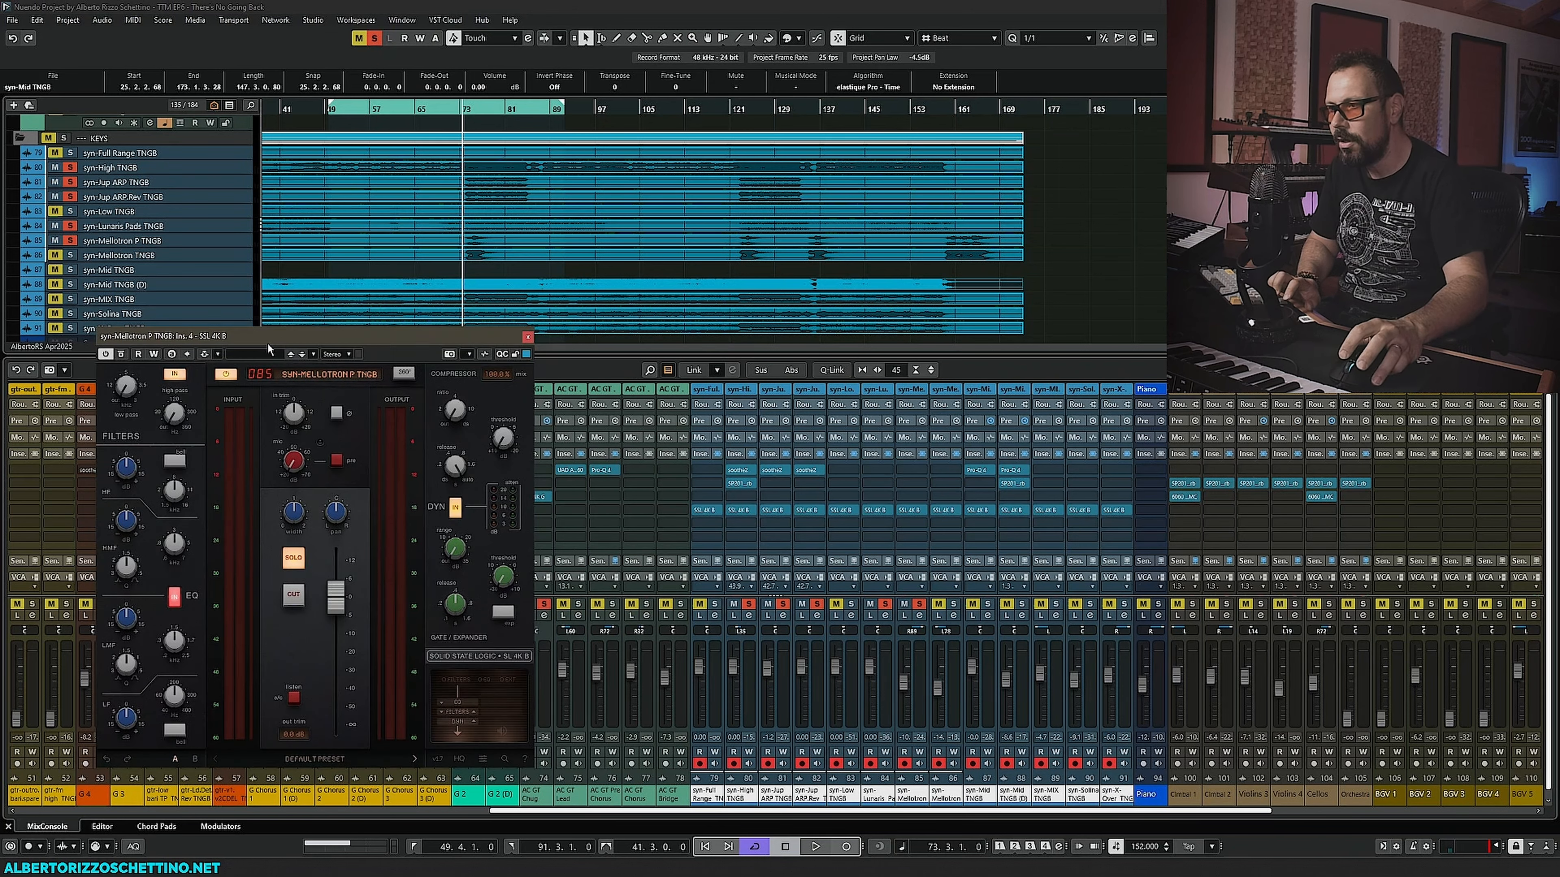
{"action": "left_click_drag", "start_coordinate": [267, 343], "coordinate": [251, 307]}
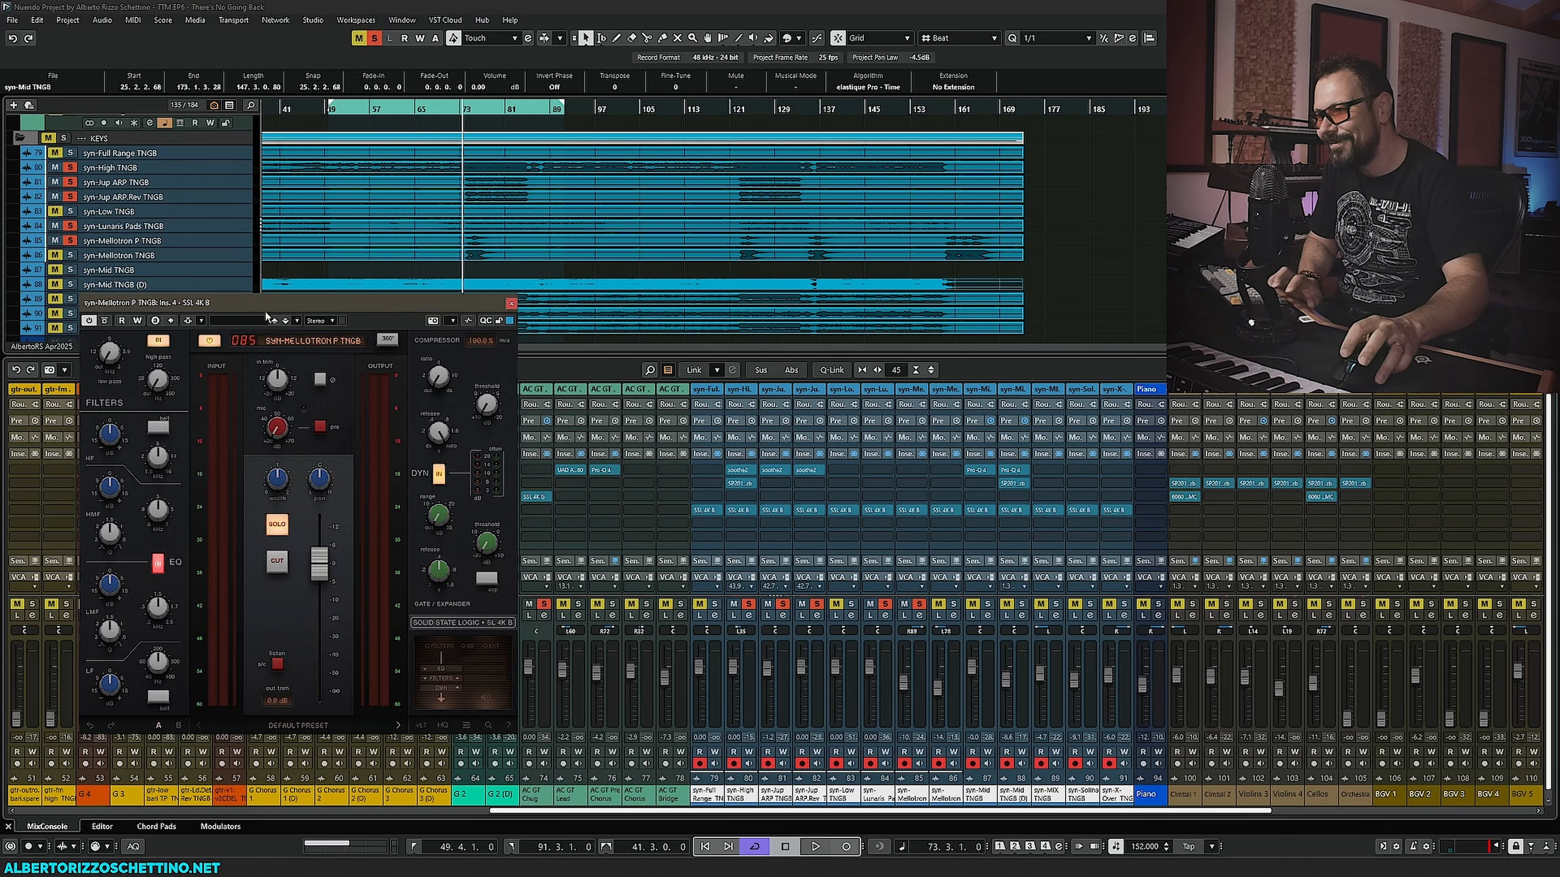
{"action": "key", "text": "space"}
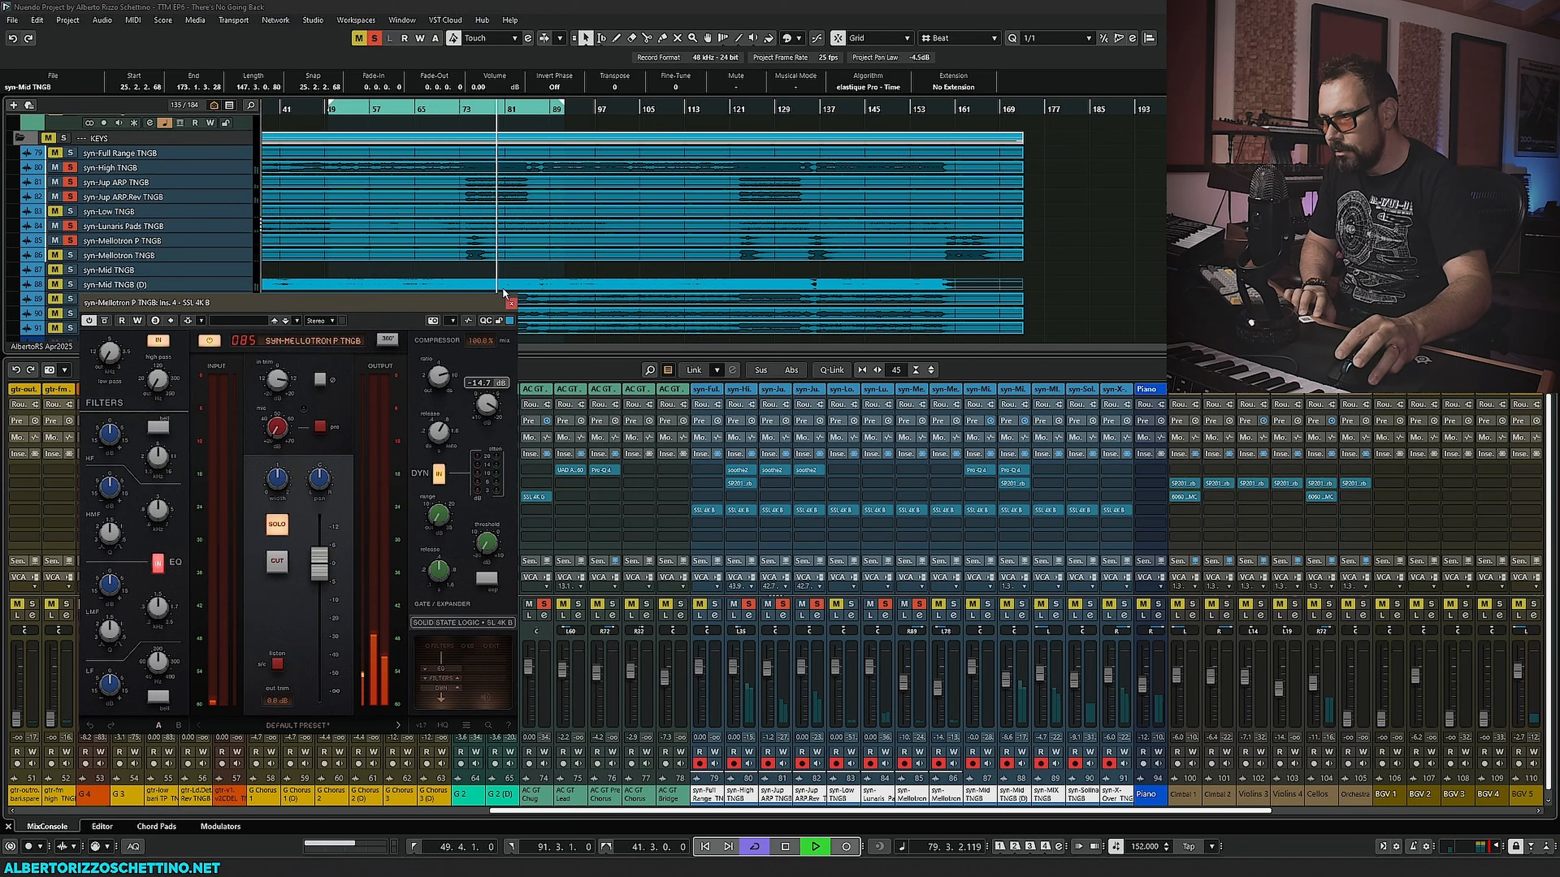
{"action": "left_click_drag", "start_coordinate": [472, 468], "coordinate": [465, 490]}
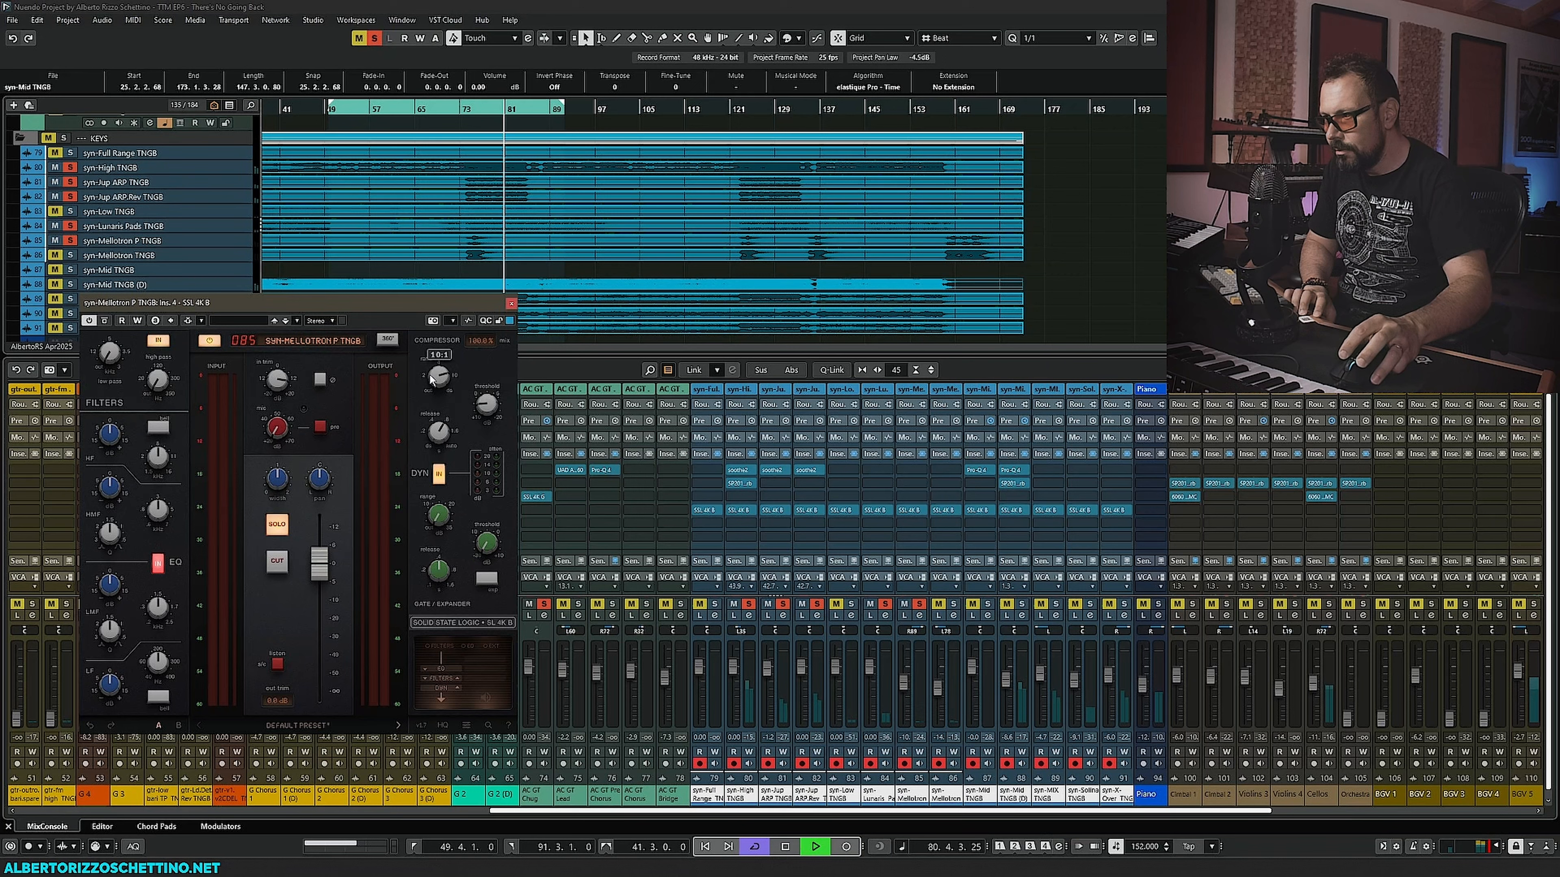
{"action": "left_click_drag", "start_coordinate": [439, 377], "coordinate": [421, 446]}
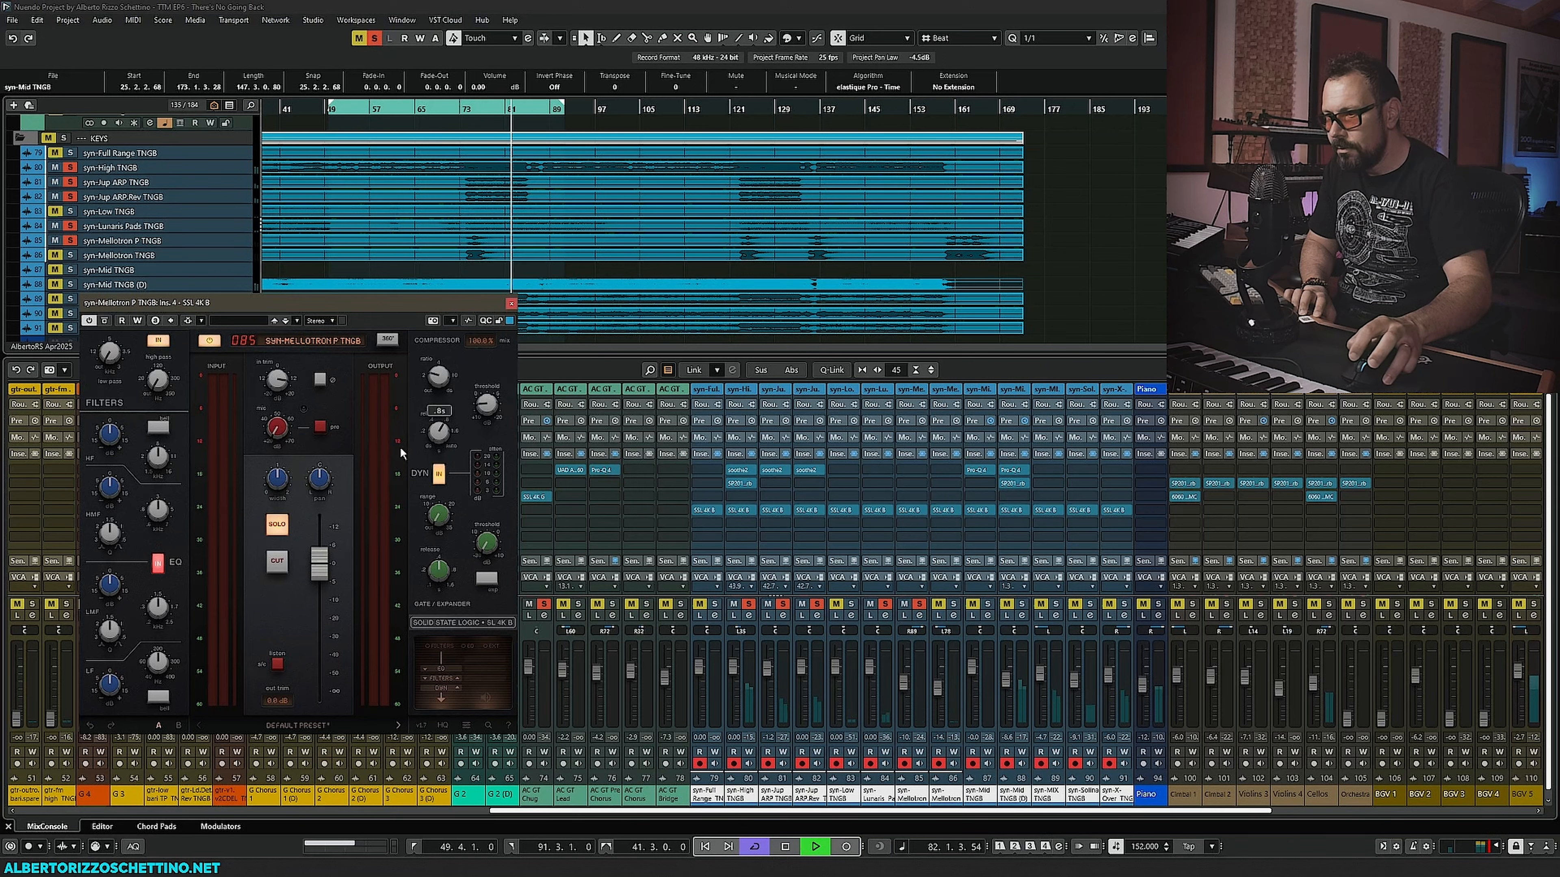
- Adjust the high-frequency EQ band frequency and gain knobs on the Mellotron's SSL 4K B while auditioning
{"action": "left_click_drag", "start_coordinate": [157, 508], "coordinate": [128, 413]}
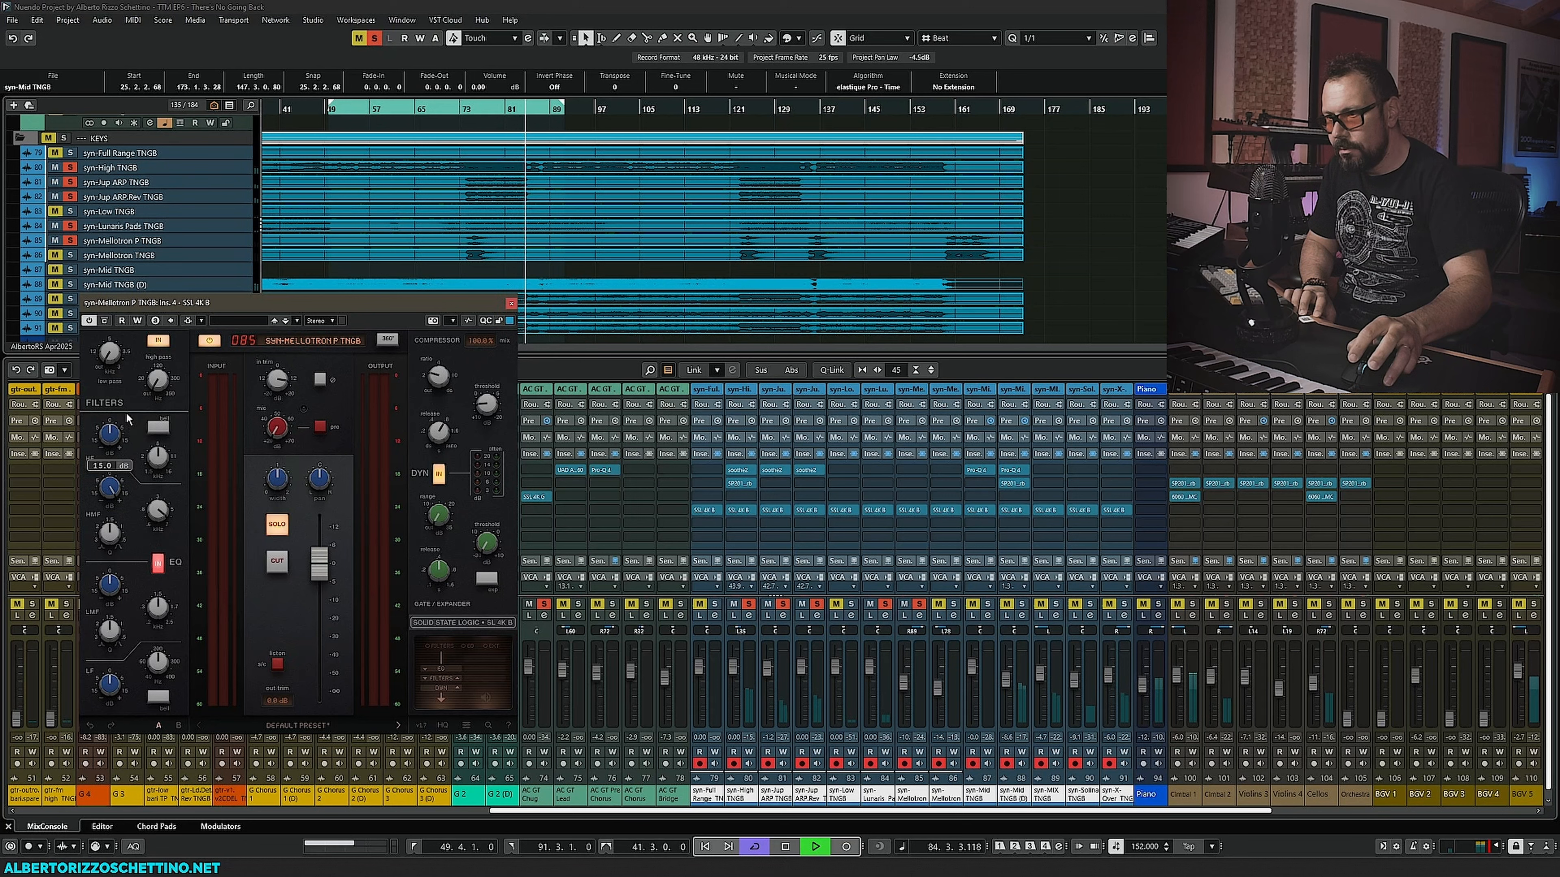
{"action": "key", "text": "space"}
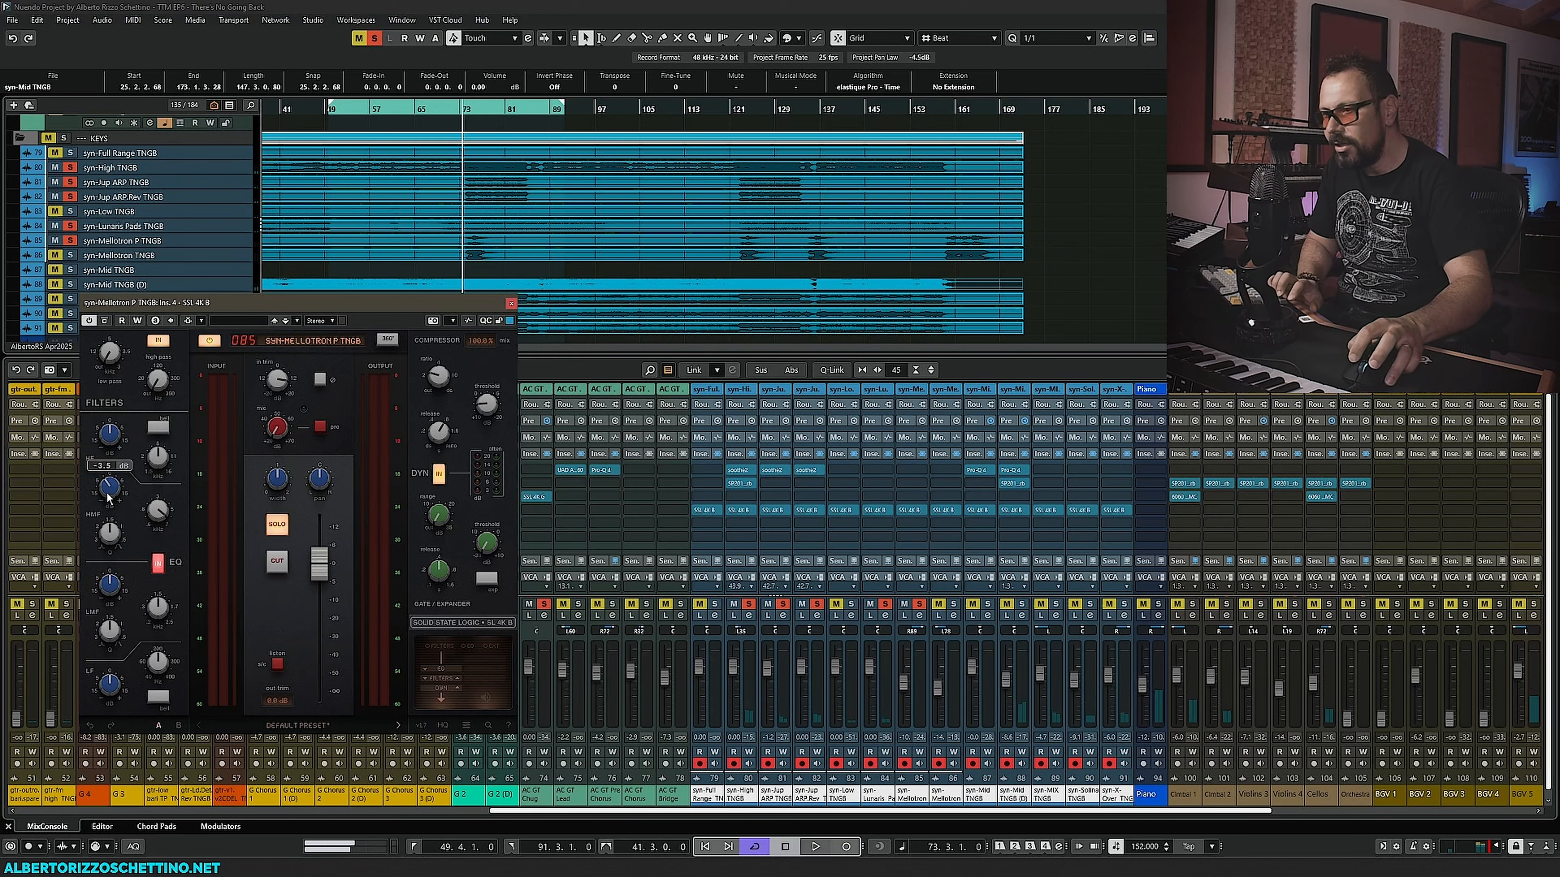
{"action": "key", "text": "space"}
{"action": "scroll", "coordinate": [110, 487], "scroll_direction": "up", "scroll_amount": 1}
{"action": "left_click_drag", "start_coordinate": [109, 487], "coordinate": [109, 496]}
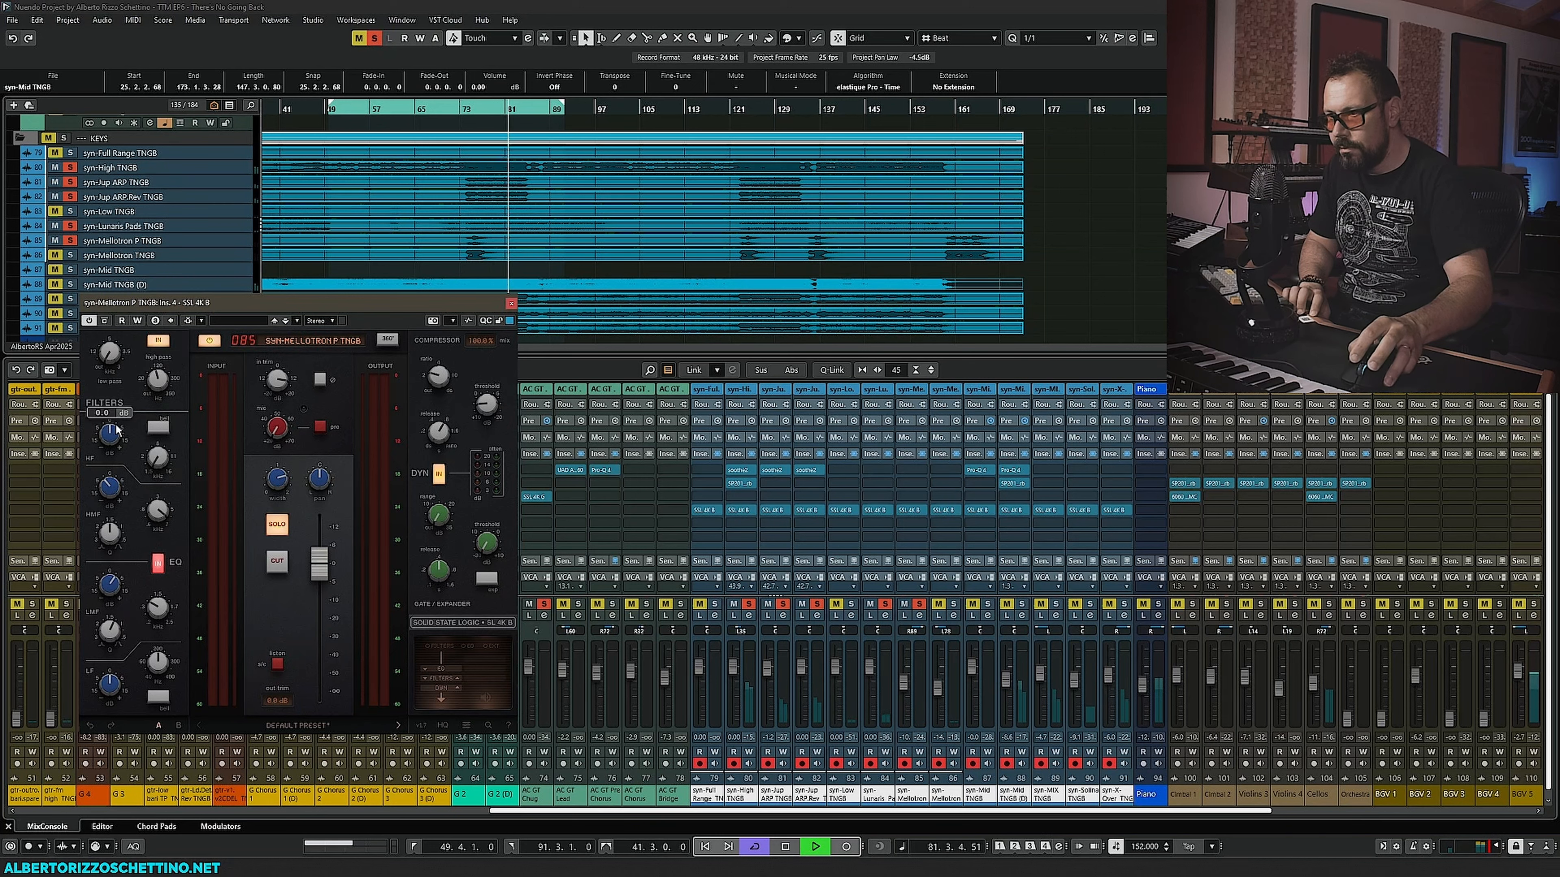
{"action": "key", "text": "space"}
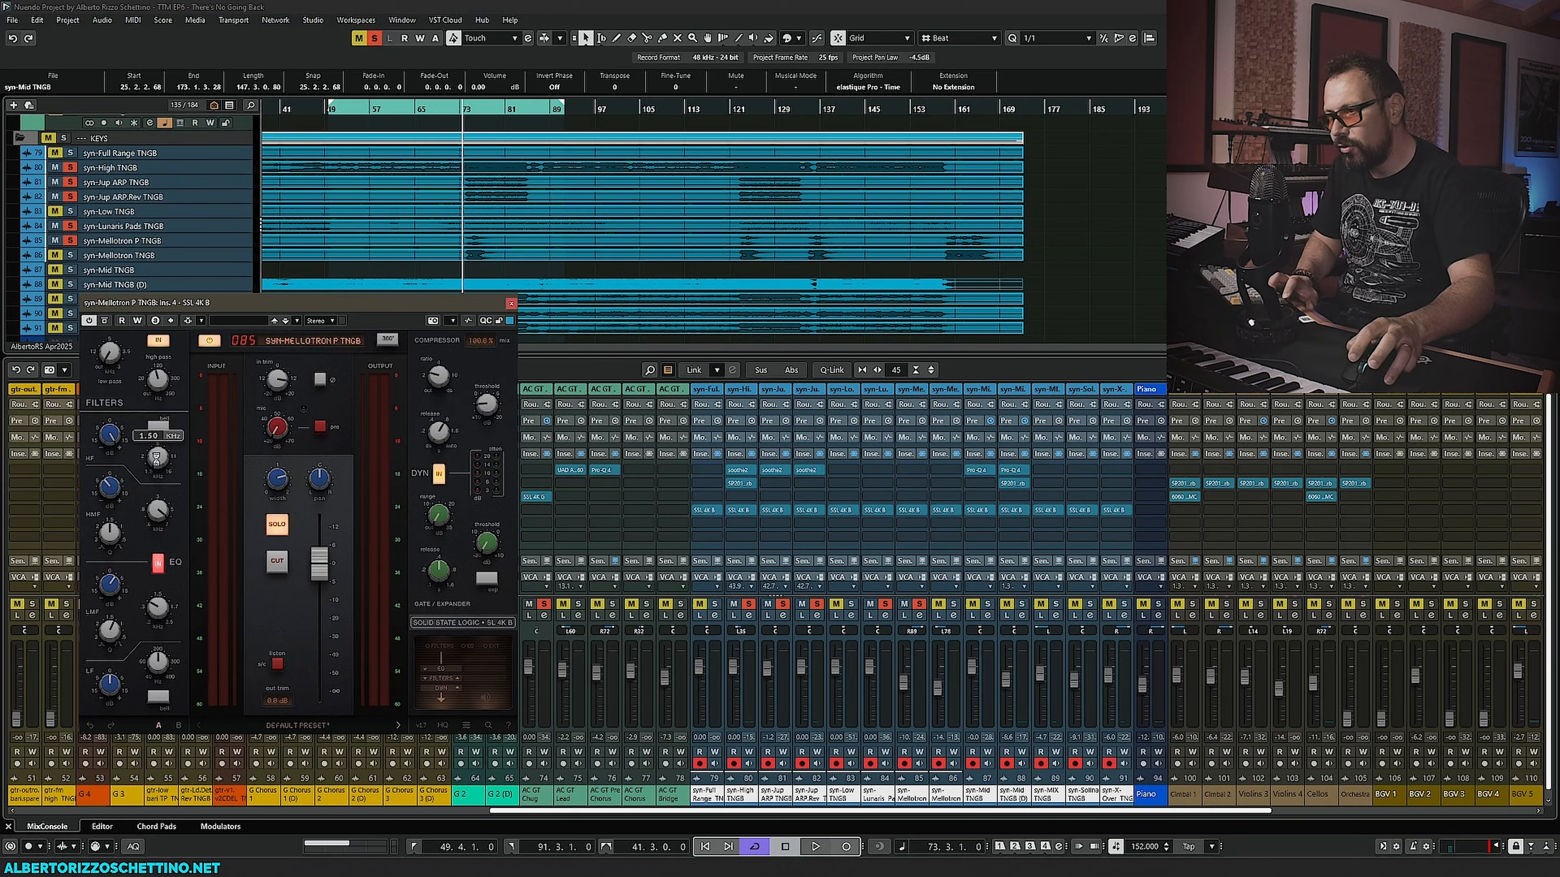
- Readjust the Mellotron SSL 4K B high-frequency EQ band knob while toggling playback
{"action": "mouse_move", "coordinate": [117, 447]}
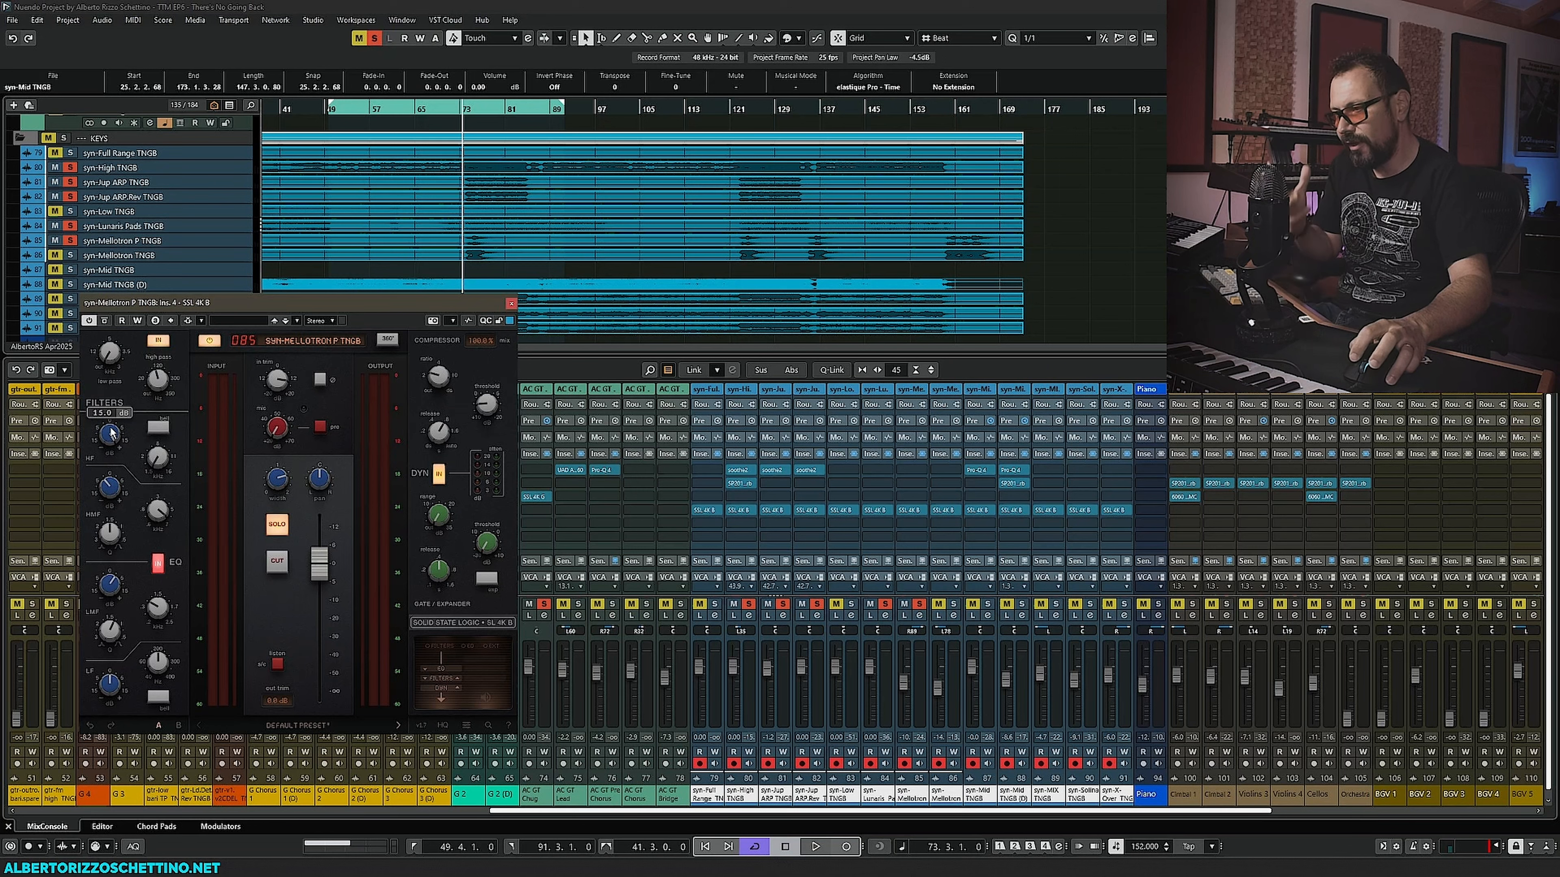
{"action": "key", "text": "space"}
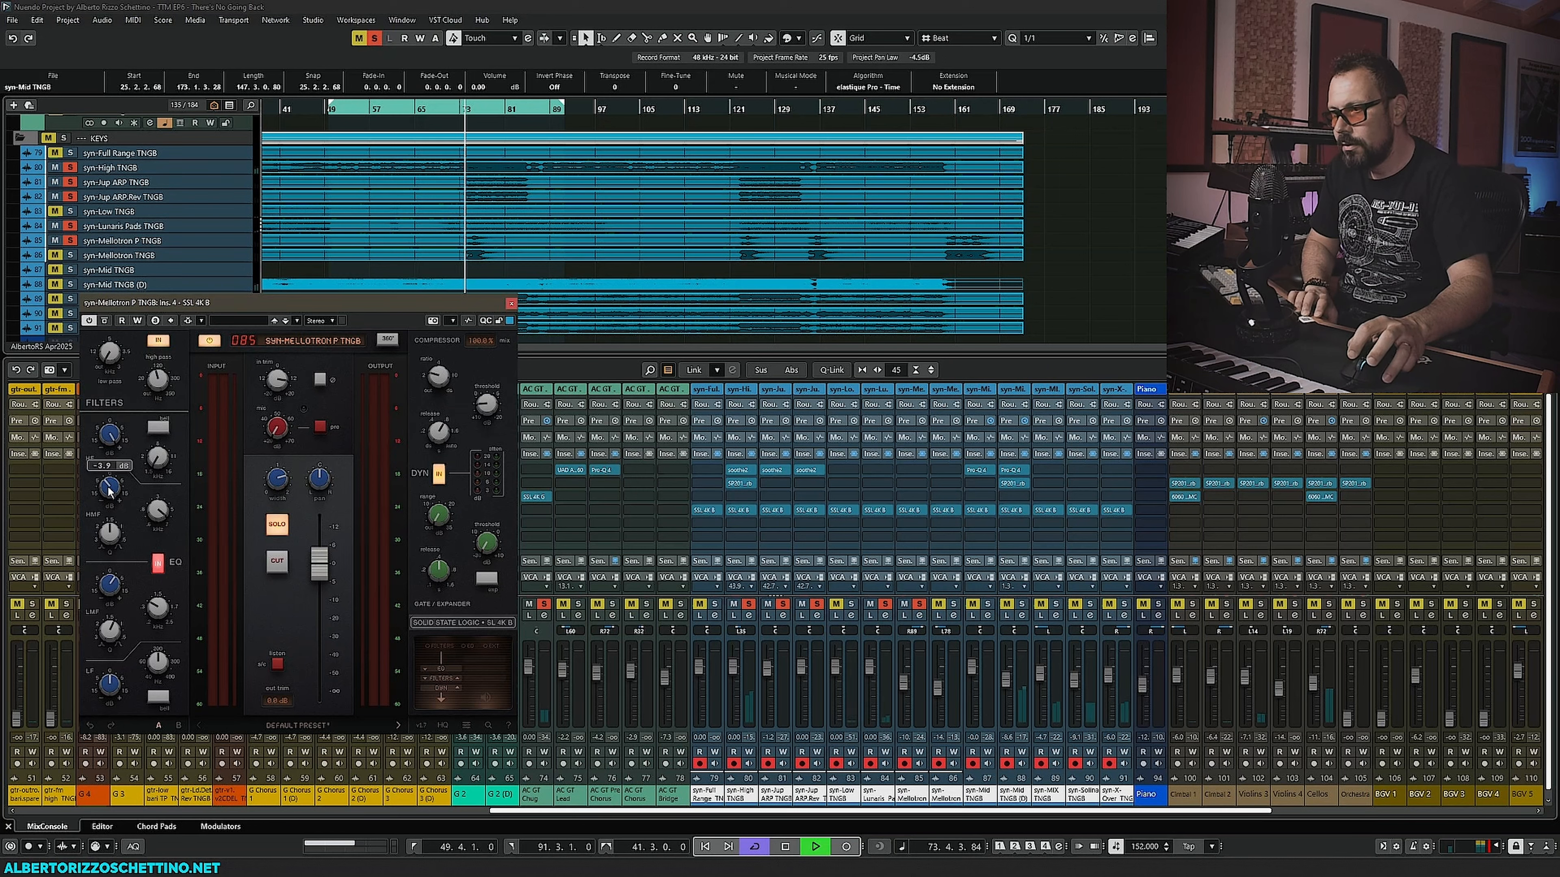
{"action": "left_click_drag", "start_coordinate": [110, 436], "coordinate": [112, 502]}
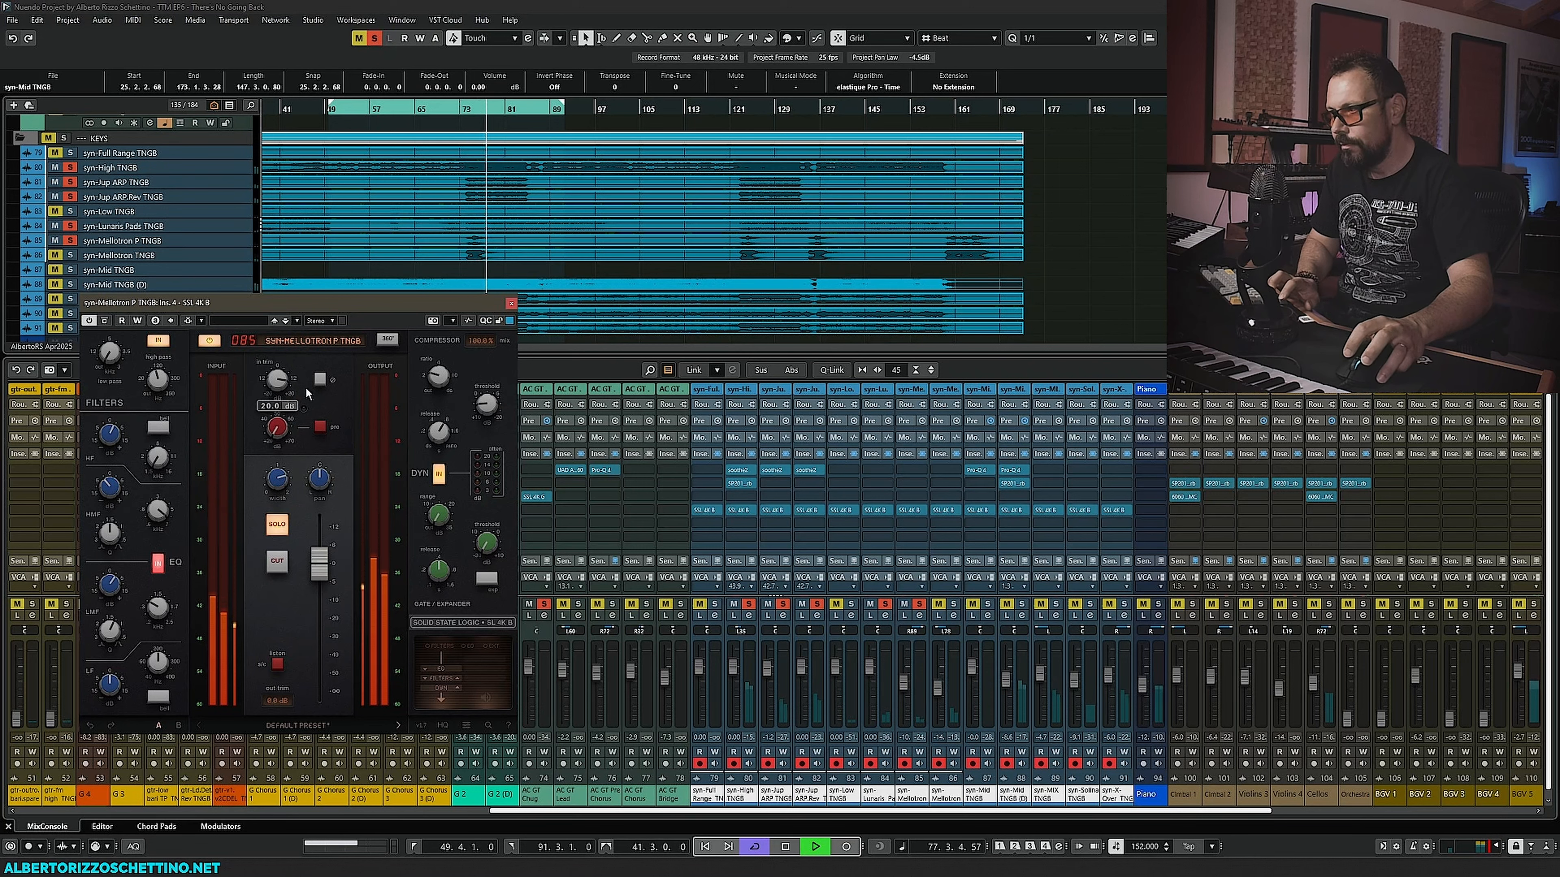
{"action": "key", "text": "space"}
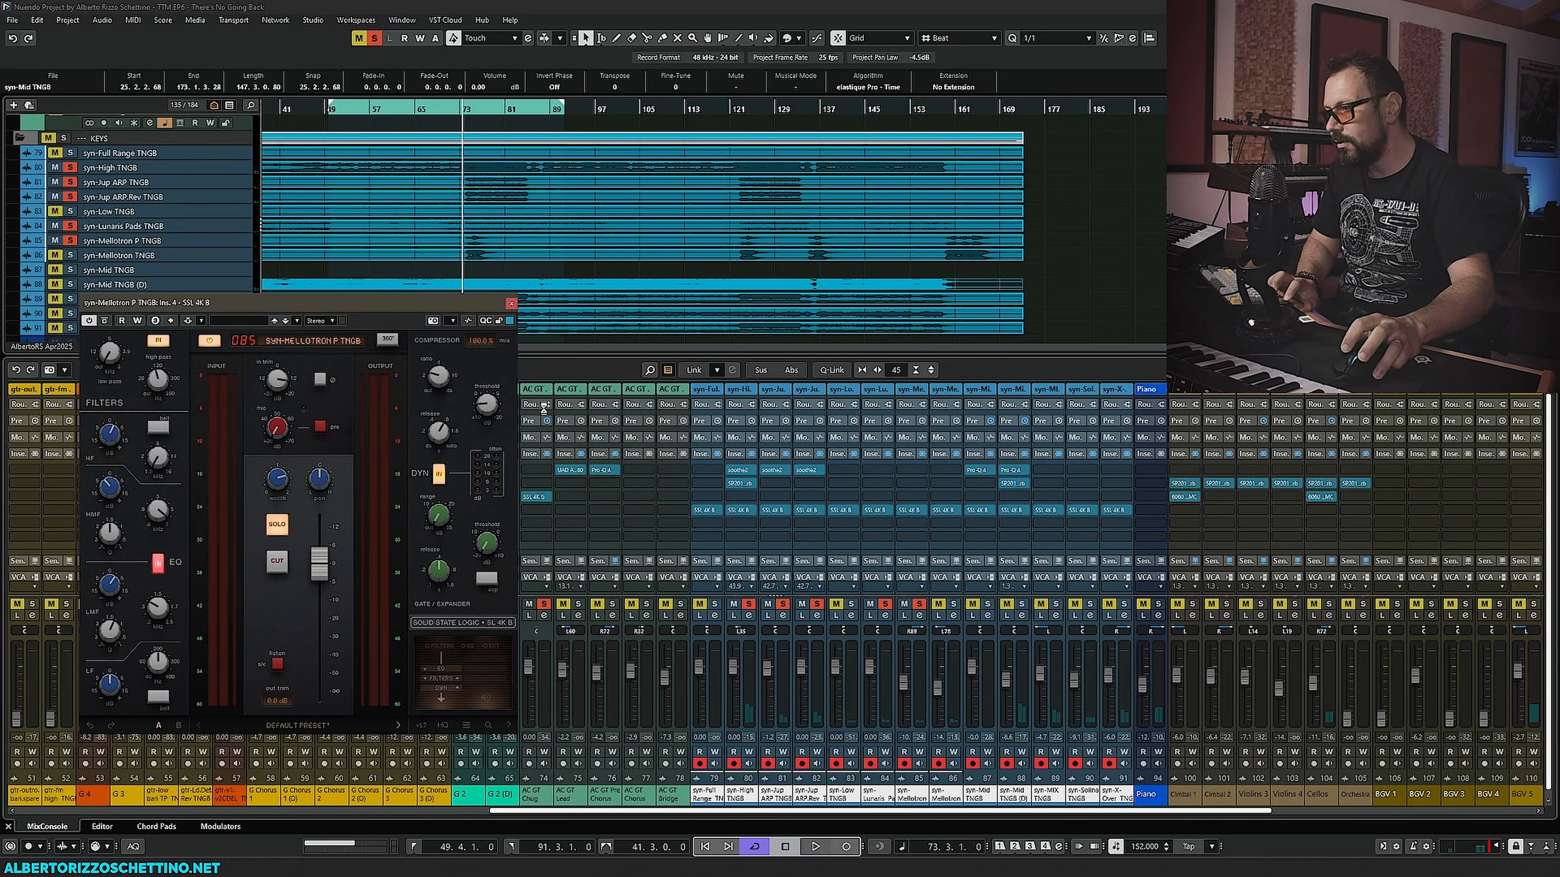
{"action": "key", "text": "space"}
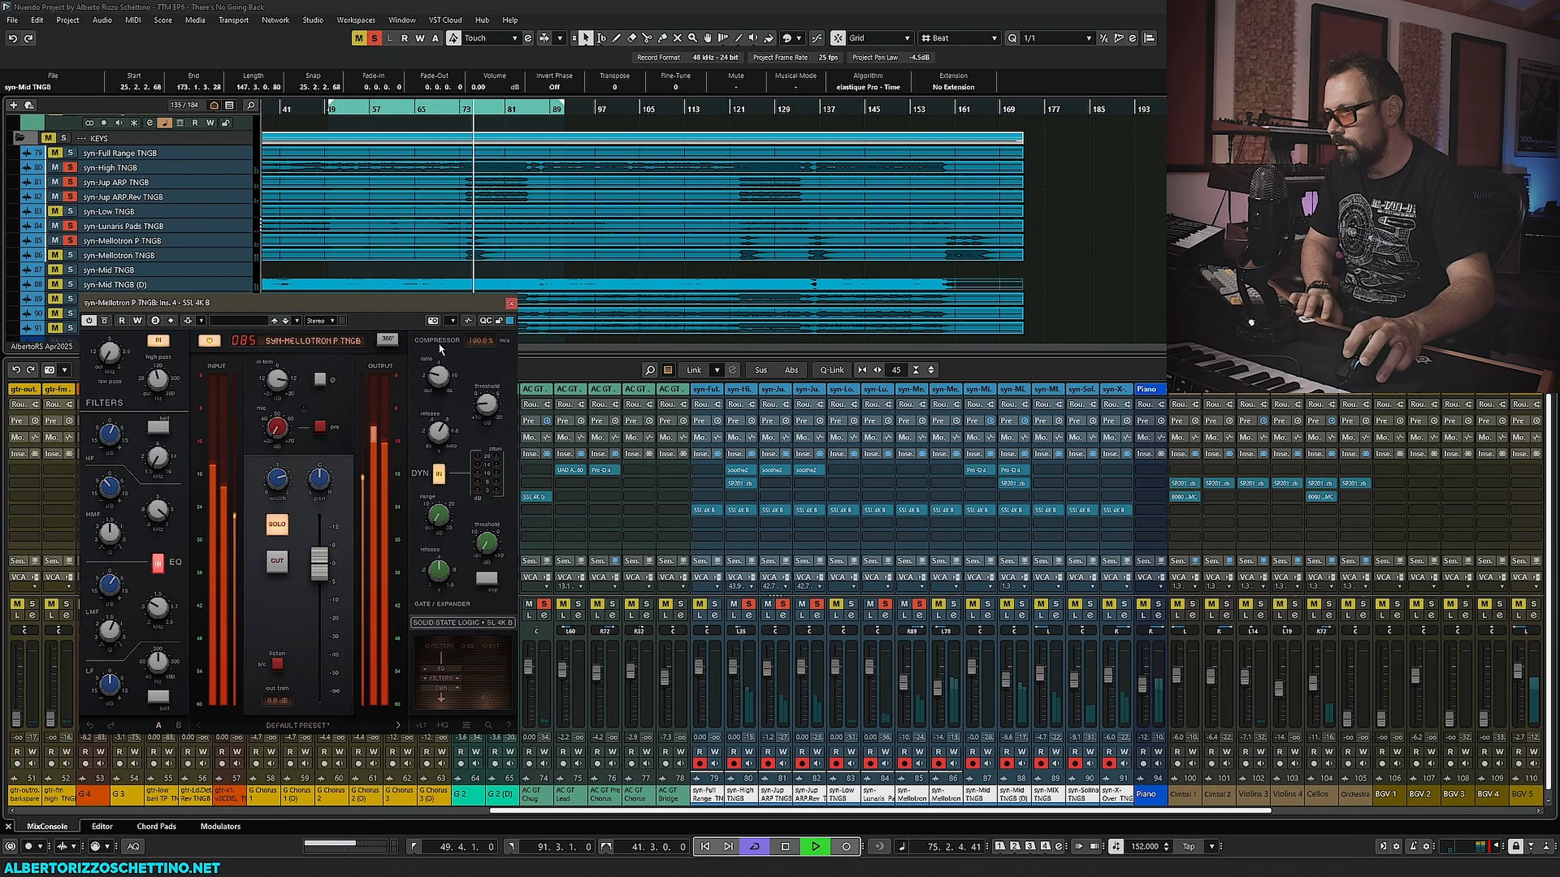
{"action": "key", "text": "space"}
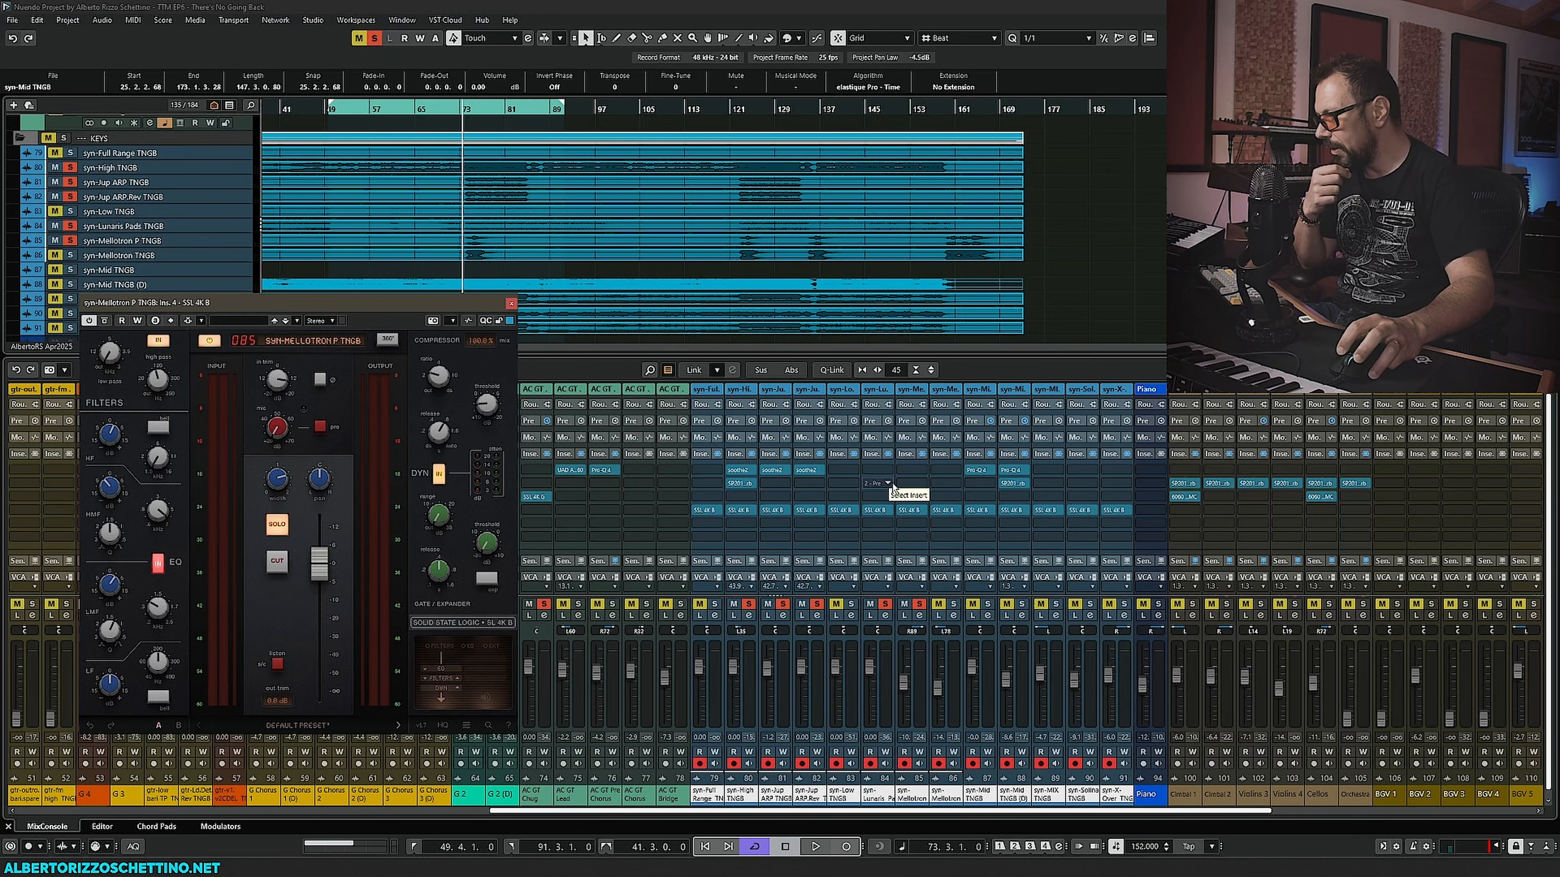
- Insert the Orange Clip plugin on syn-Mellotron P TNGB by searching the insert list for orange
{"action": "left_click", "coordinate": [922, 482]}
{"action": "left_click", "coordinate": [923, 473]}
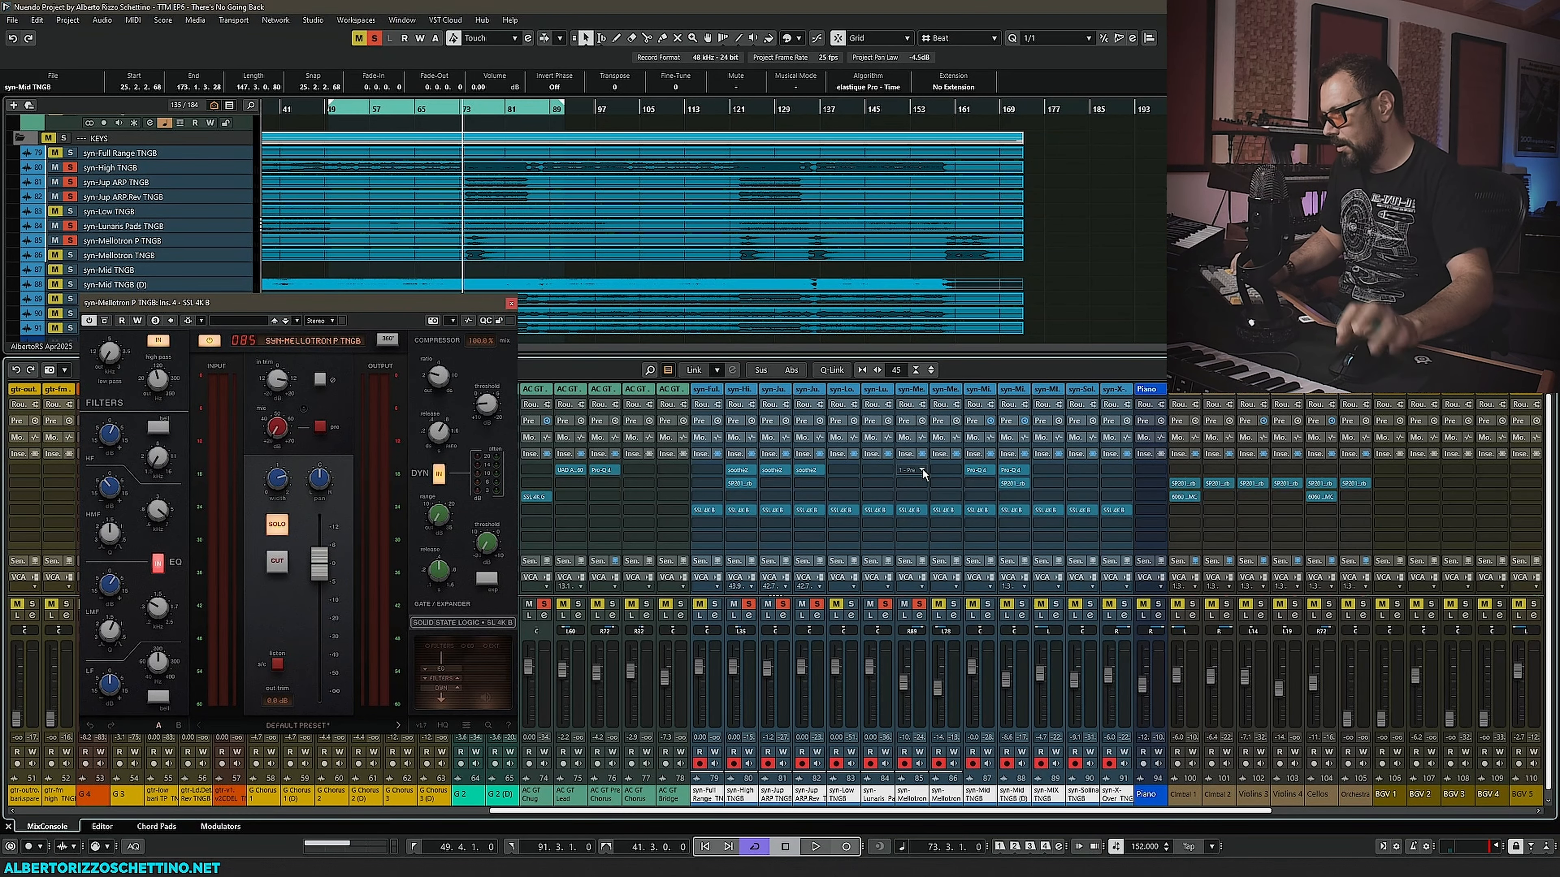
{"action": "left_click", "coordinate": [923, 473]}
{"action": "type", "text": "orange"}
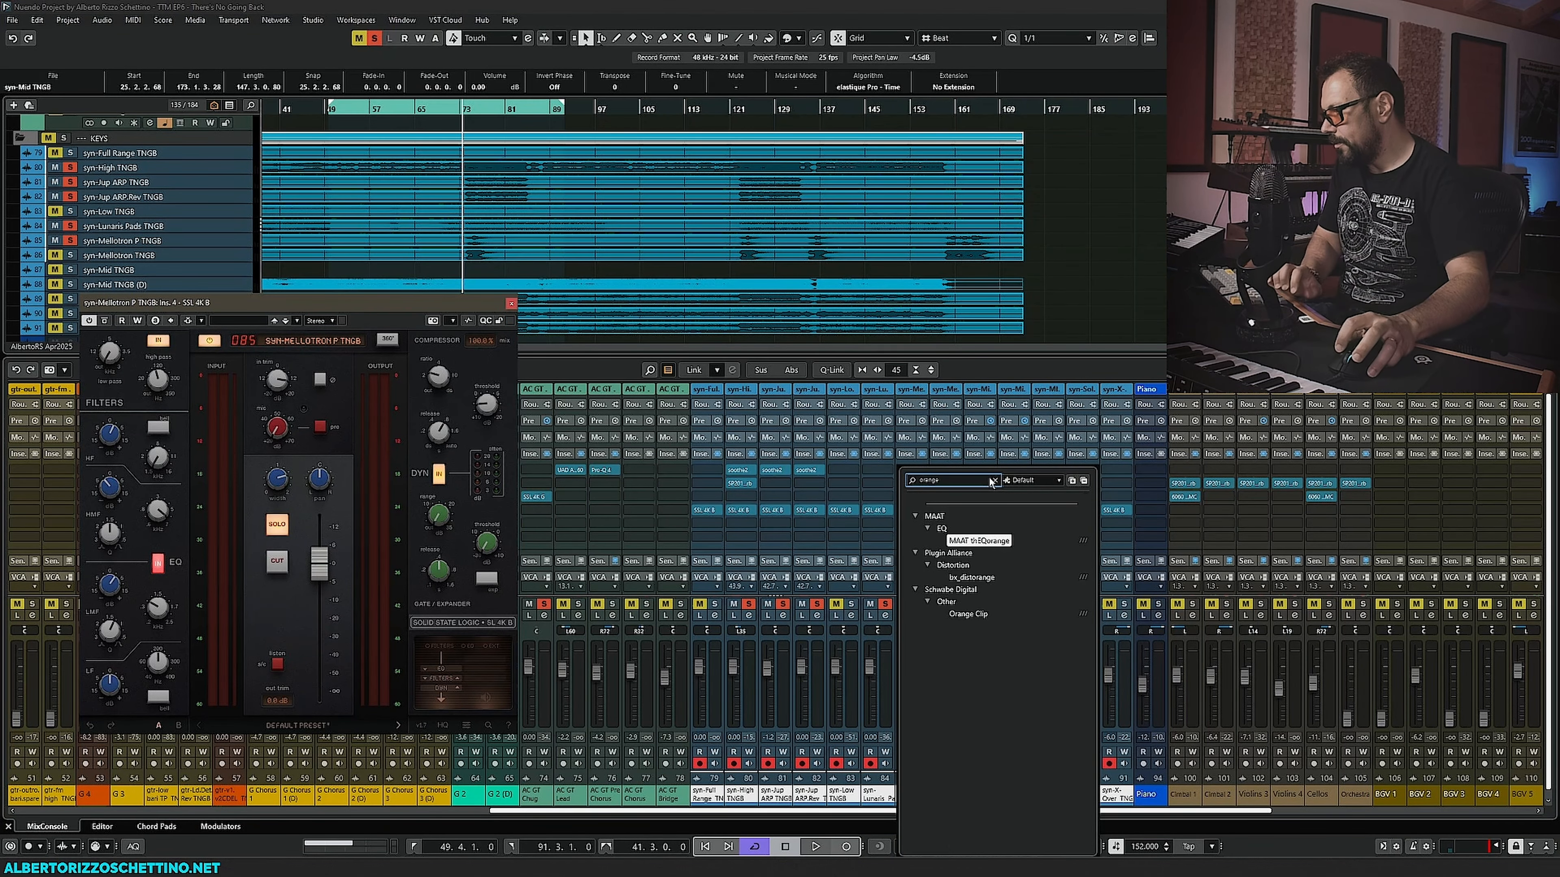
{"action": "left_click", "coordinate": [968, 613]}
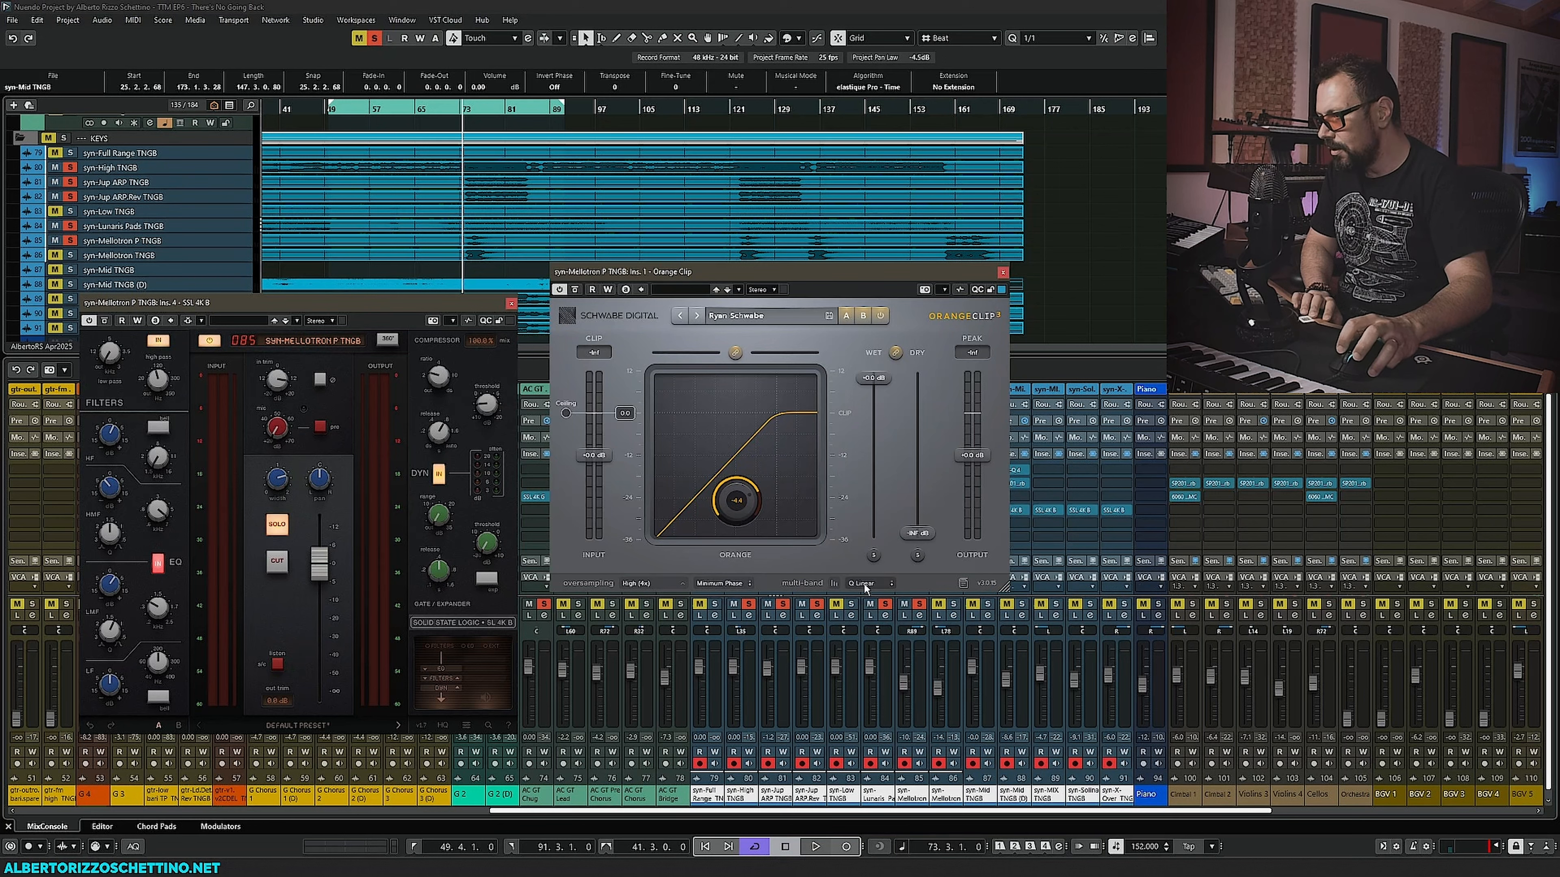
- Set Orange Clip's oversampling to Off and reposition its window
{"action": "left_click", "coordinate": [655, 582]}
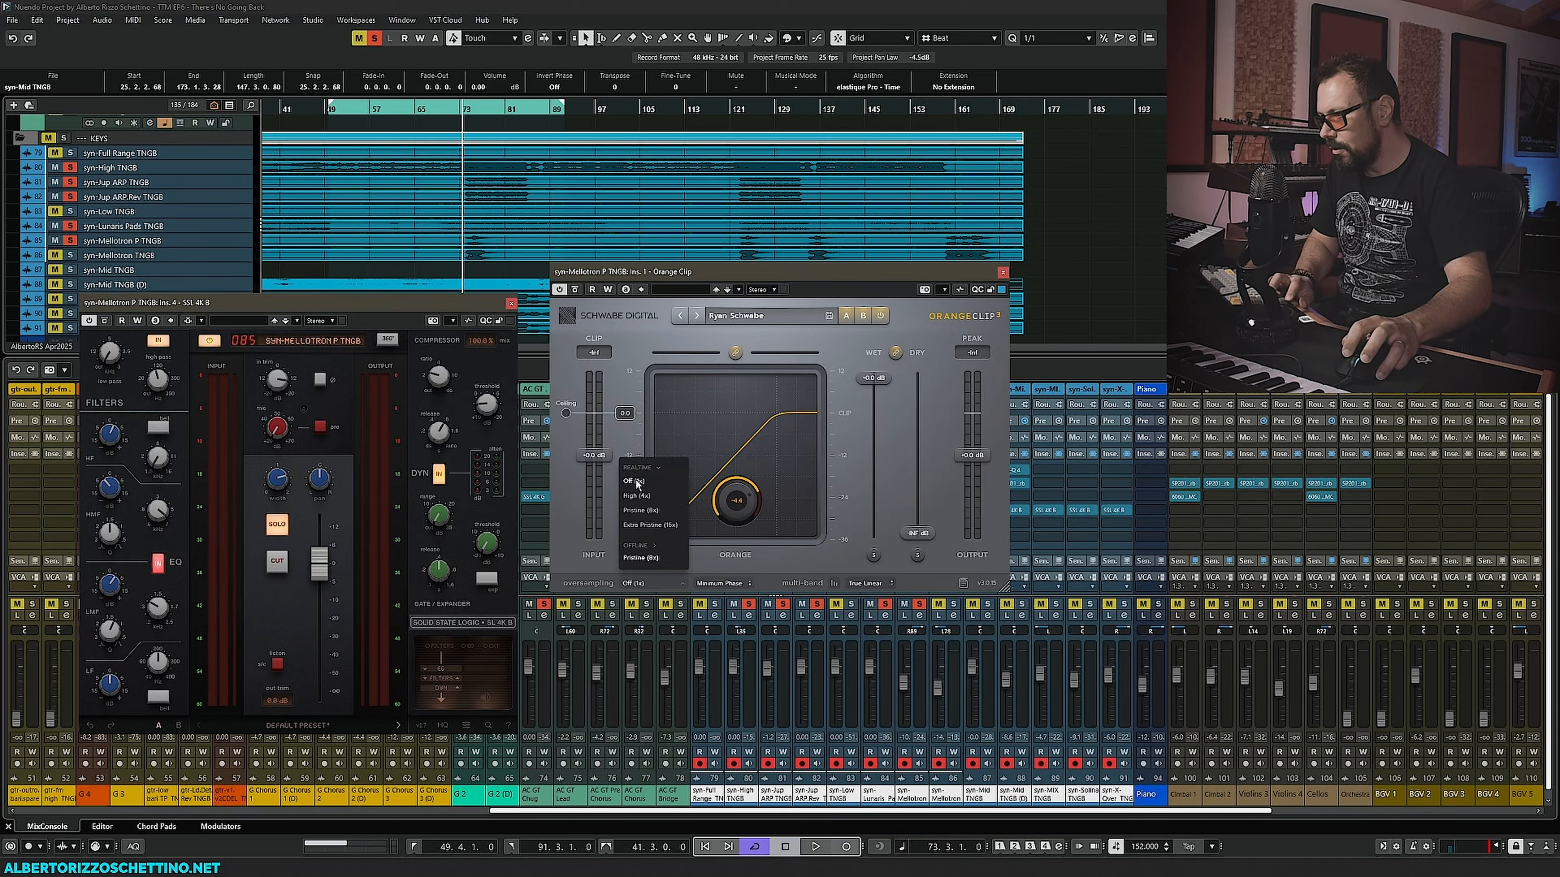
{"action": "left_click", "coordinate": [608, 566]}
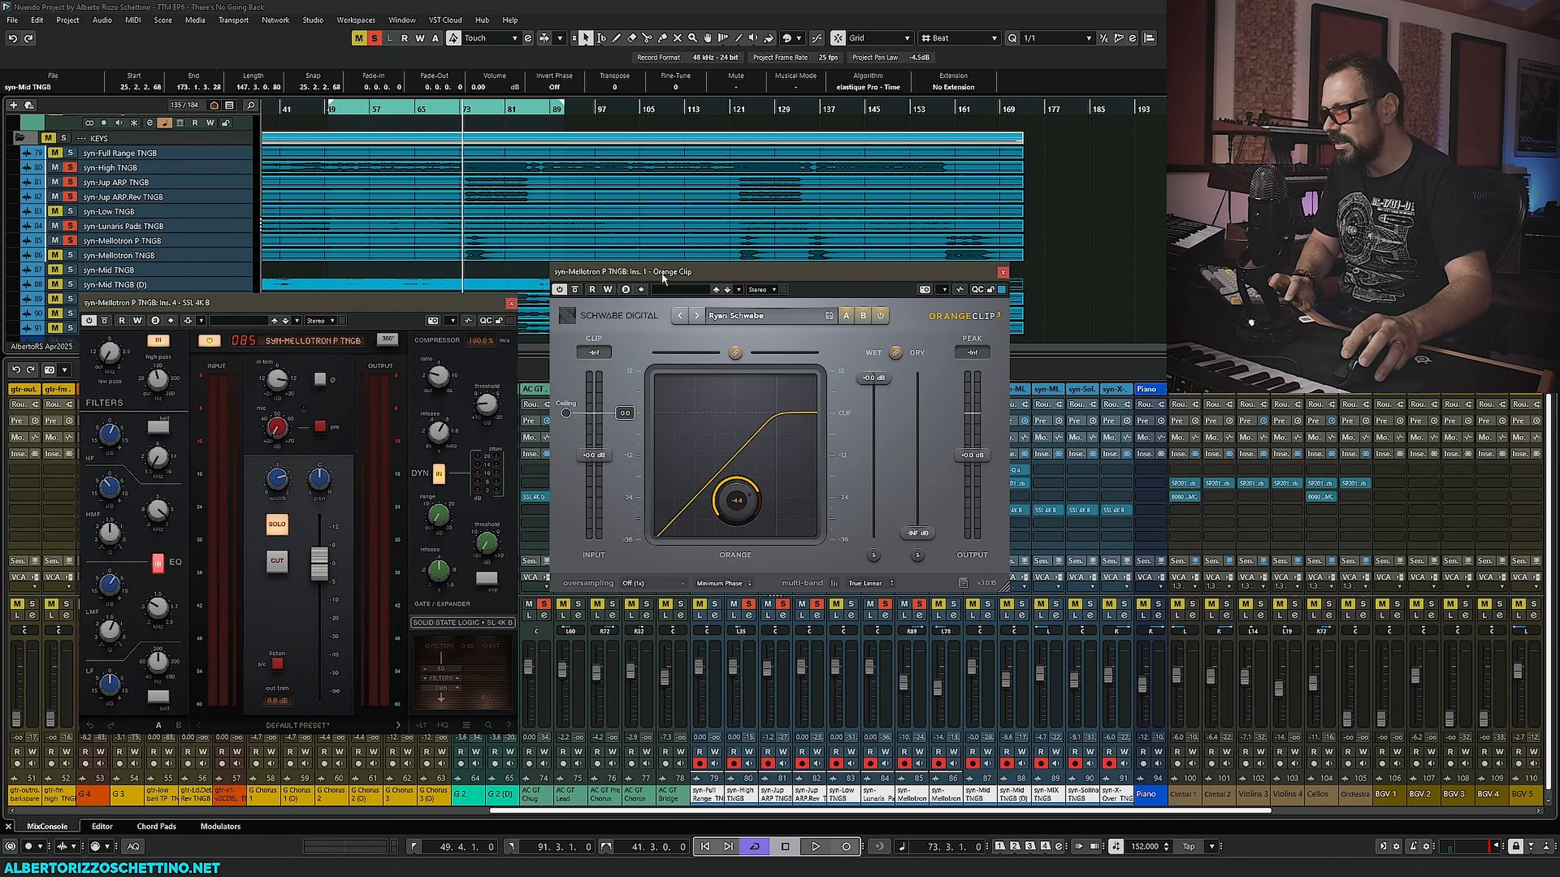
{"action": "left_click_drag", "start_coordinate": [662, 278], "coordinate": [674, 401]}
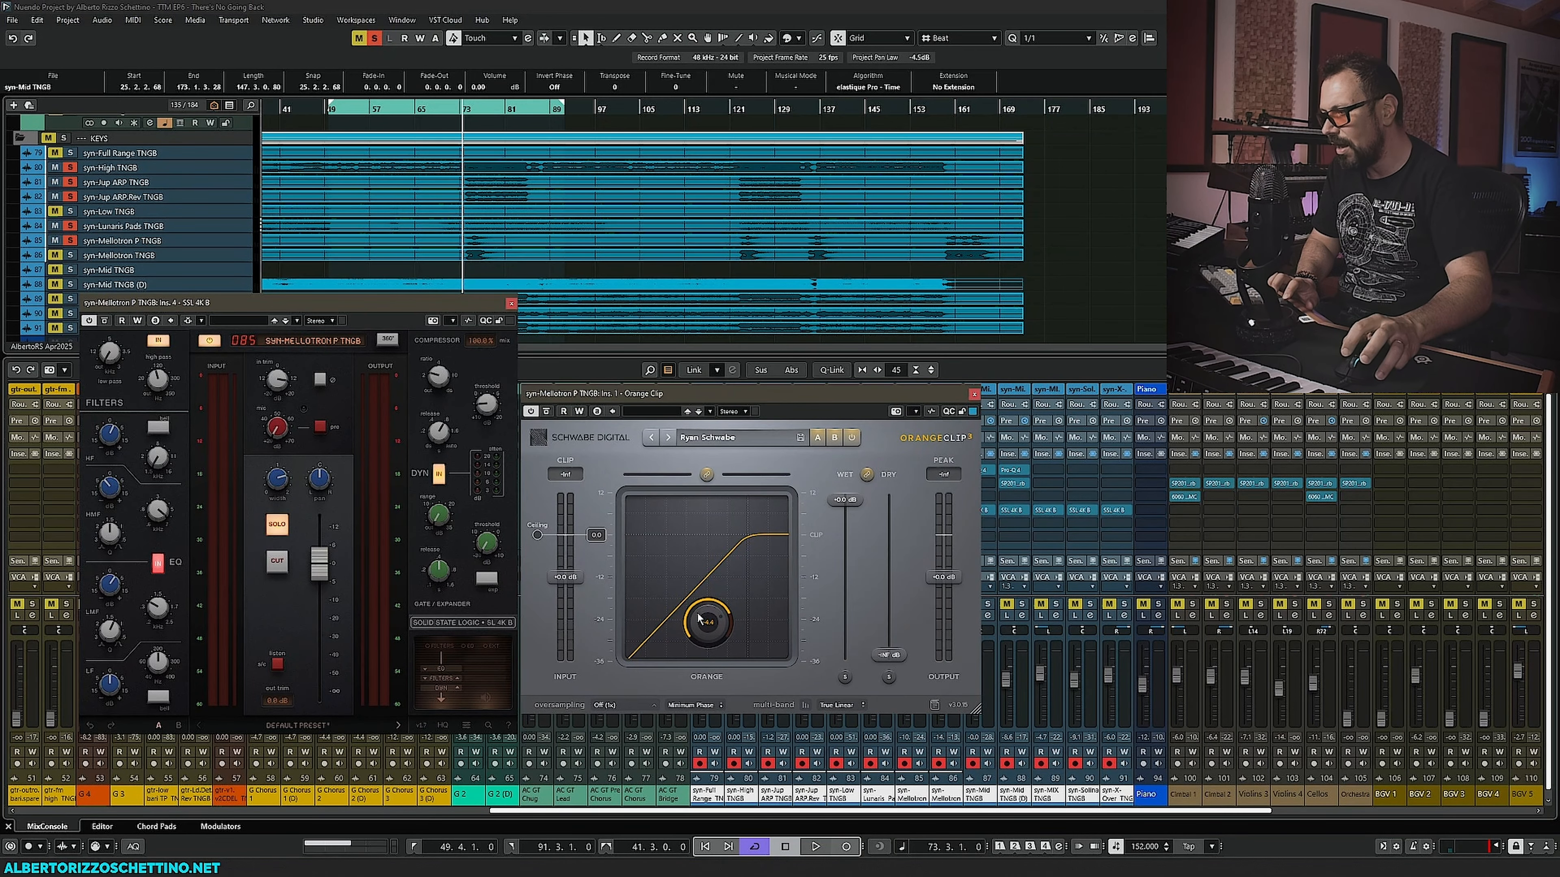
- Lower Orange Clip's ceiling slider while auditioning the Mellotron track
{"action": "key", "text": "space"}
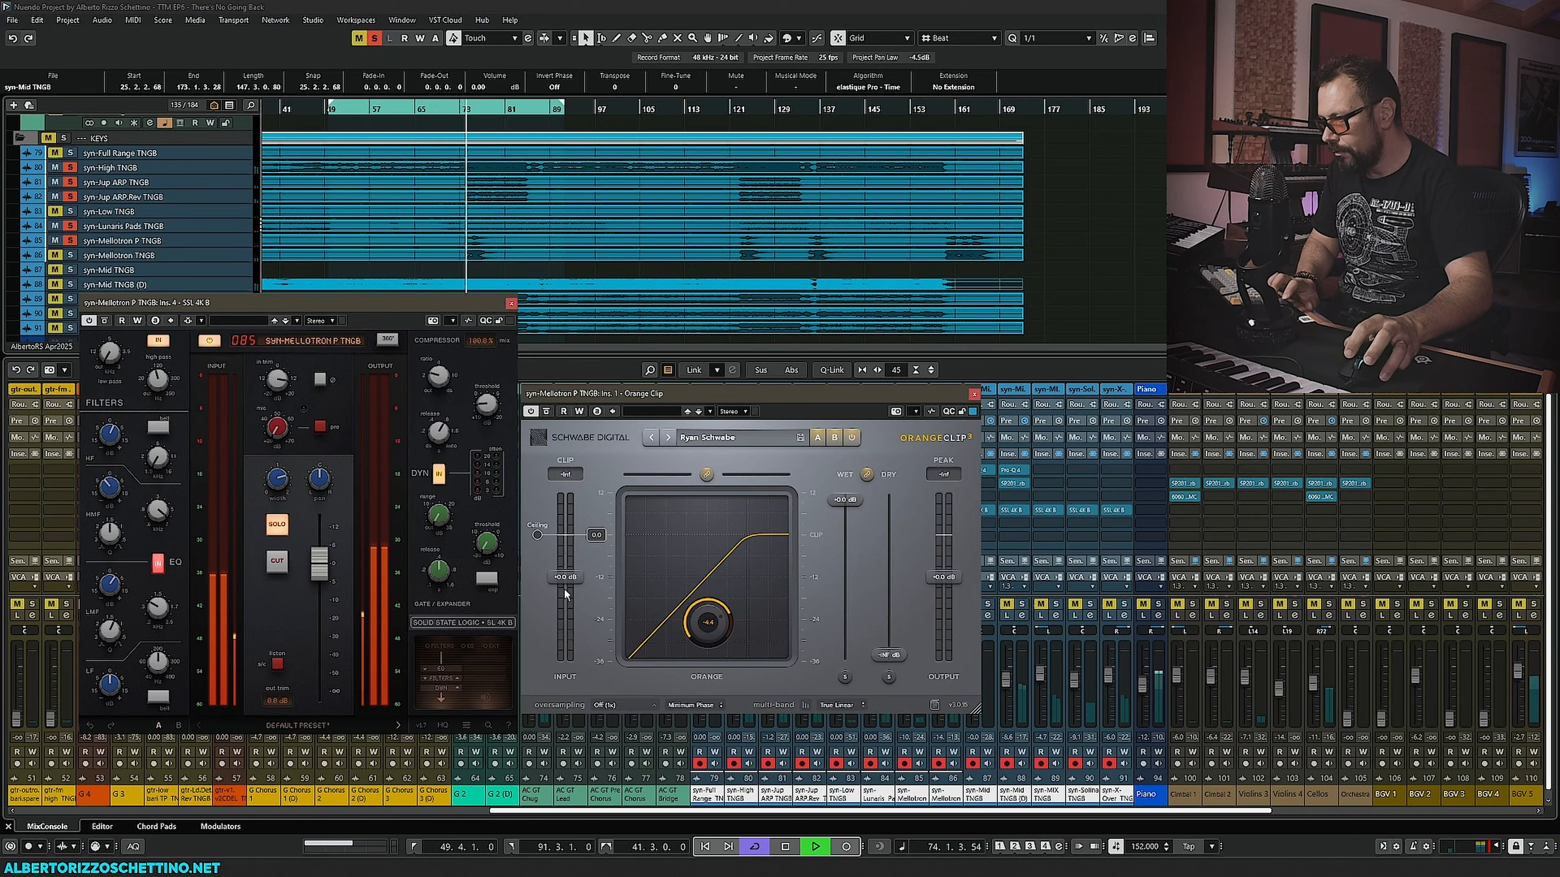
{"action": "left_click_drag", "start_coordinate": [538, 534], "coordinate": [538, 643]}
{"action": "key", "text": "space"}
{"action": "key", "text": "space"}
{"action": "left_click", "coordinate": [706, 475]}
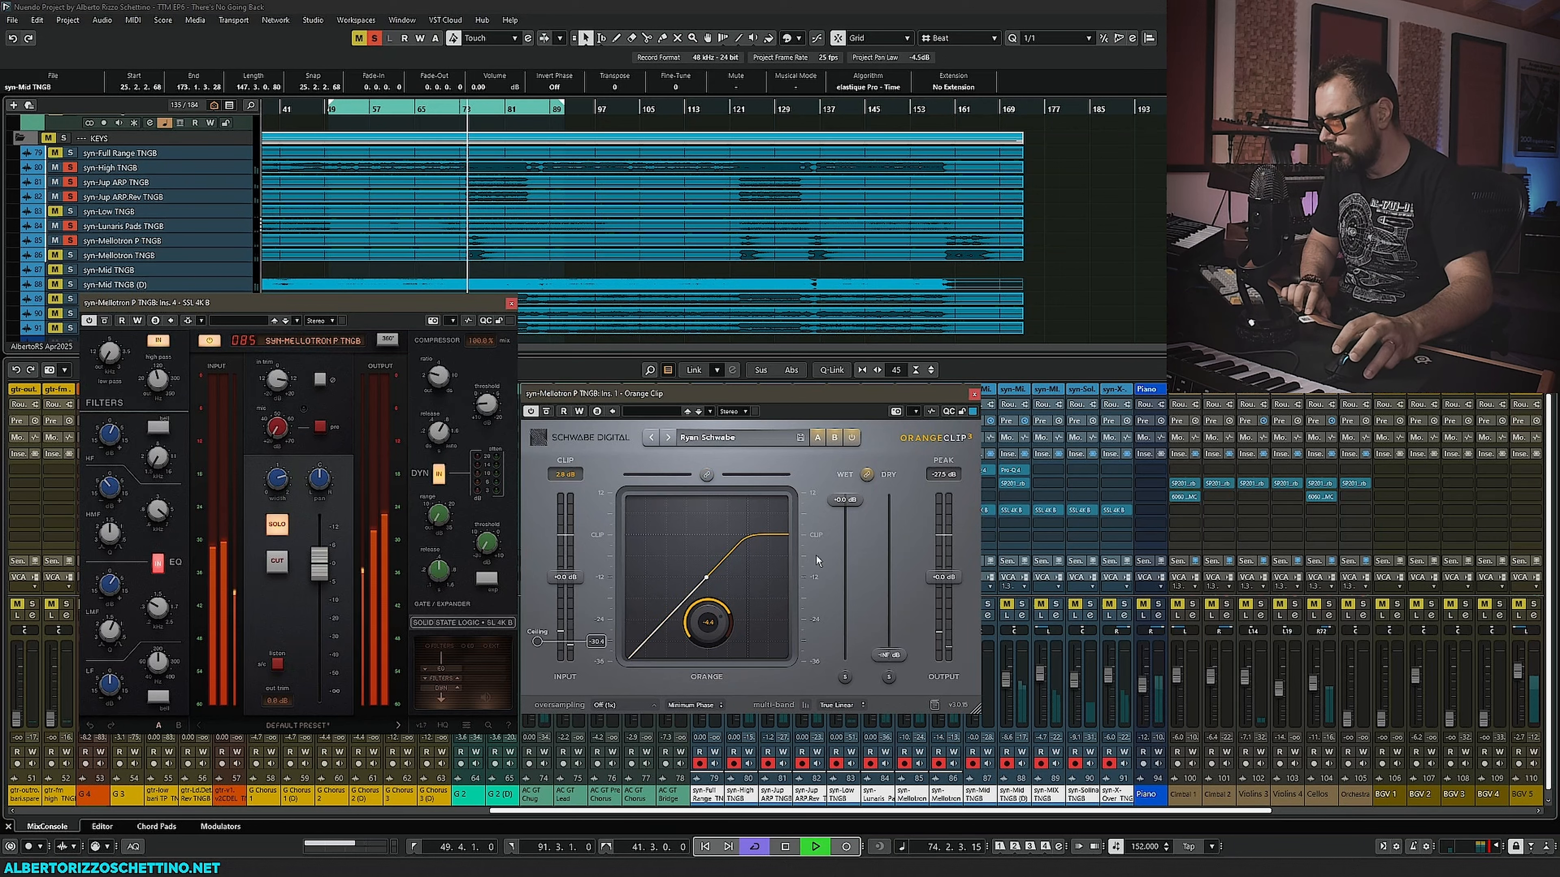
- Adjust Orange Clip's output level, clip curve knob, ceiling and input gain during playback
{"action": "left_click_drag", "start_coordinate": [943, 578], "coordinate": [943, 566]}
{"action": "left_click_drag", "start_coordinate": [708, 627], "coordinate": [681, 680]}
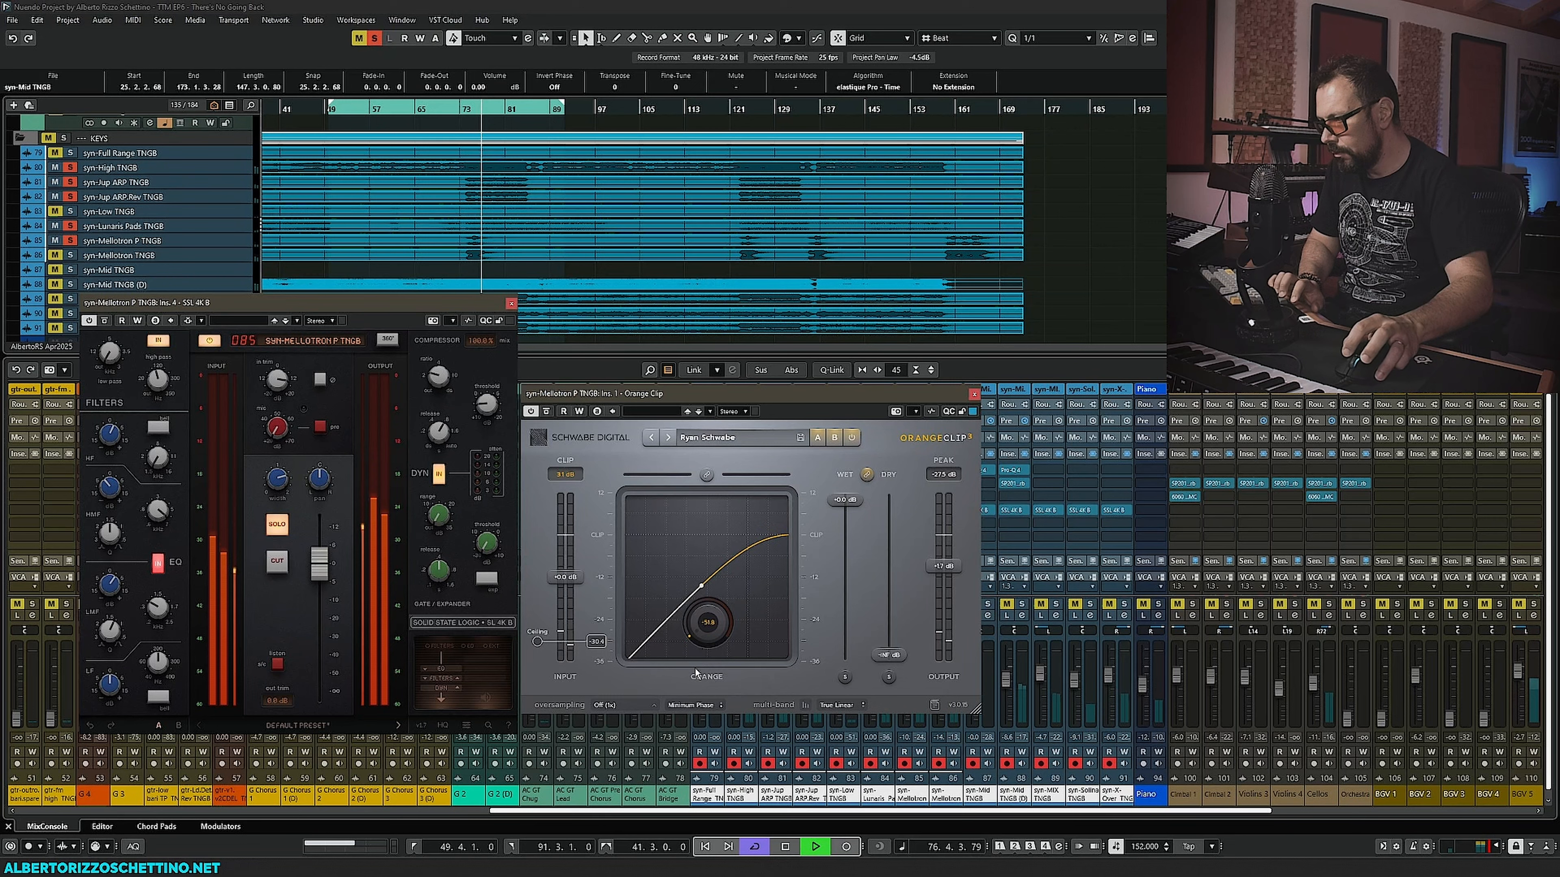
{"action": "left_click_drag", "start_coordinate": [536, 641], "coordinate": [536, 637]}
{"action": "left_click_drag", "start_coordinate": [571, 572], "coordinate": [571, 546]}
{"action": "key", "text": "space"}
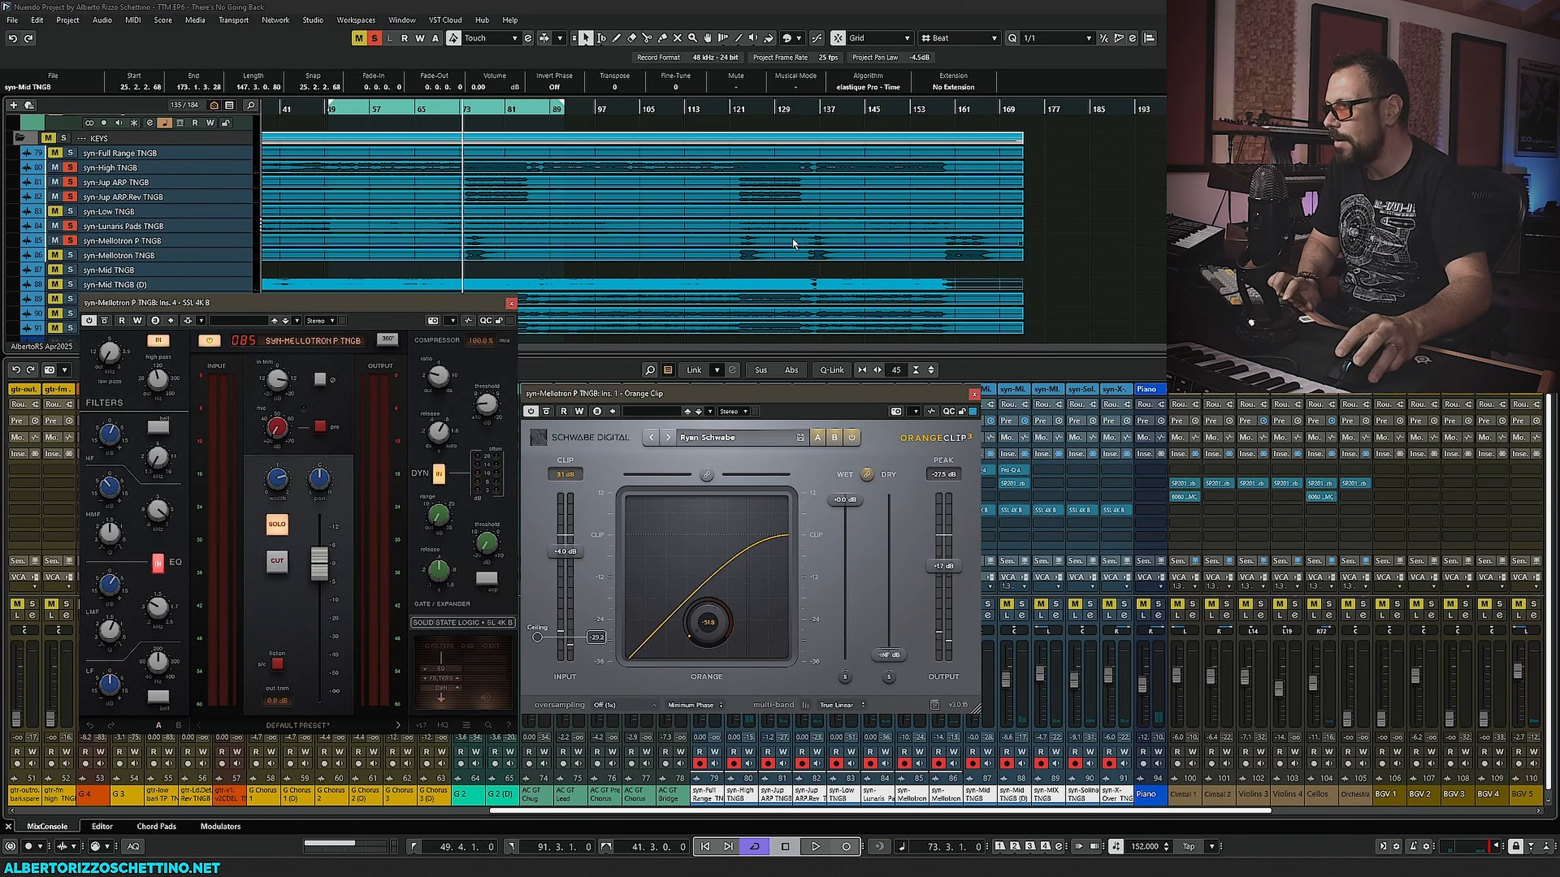
{"action": "key", "text": "space"}
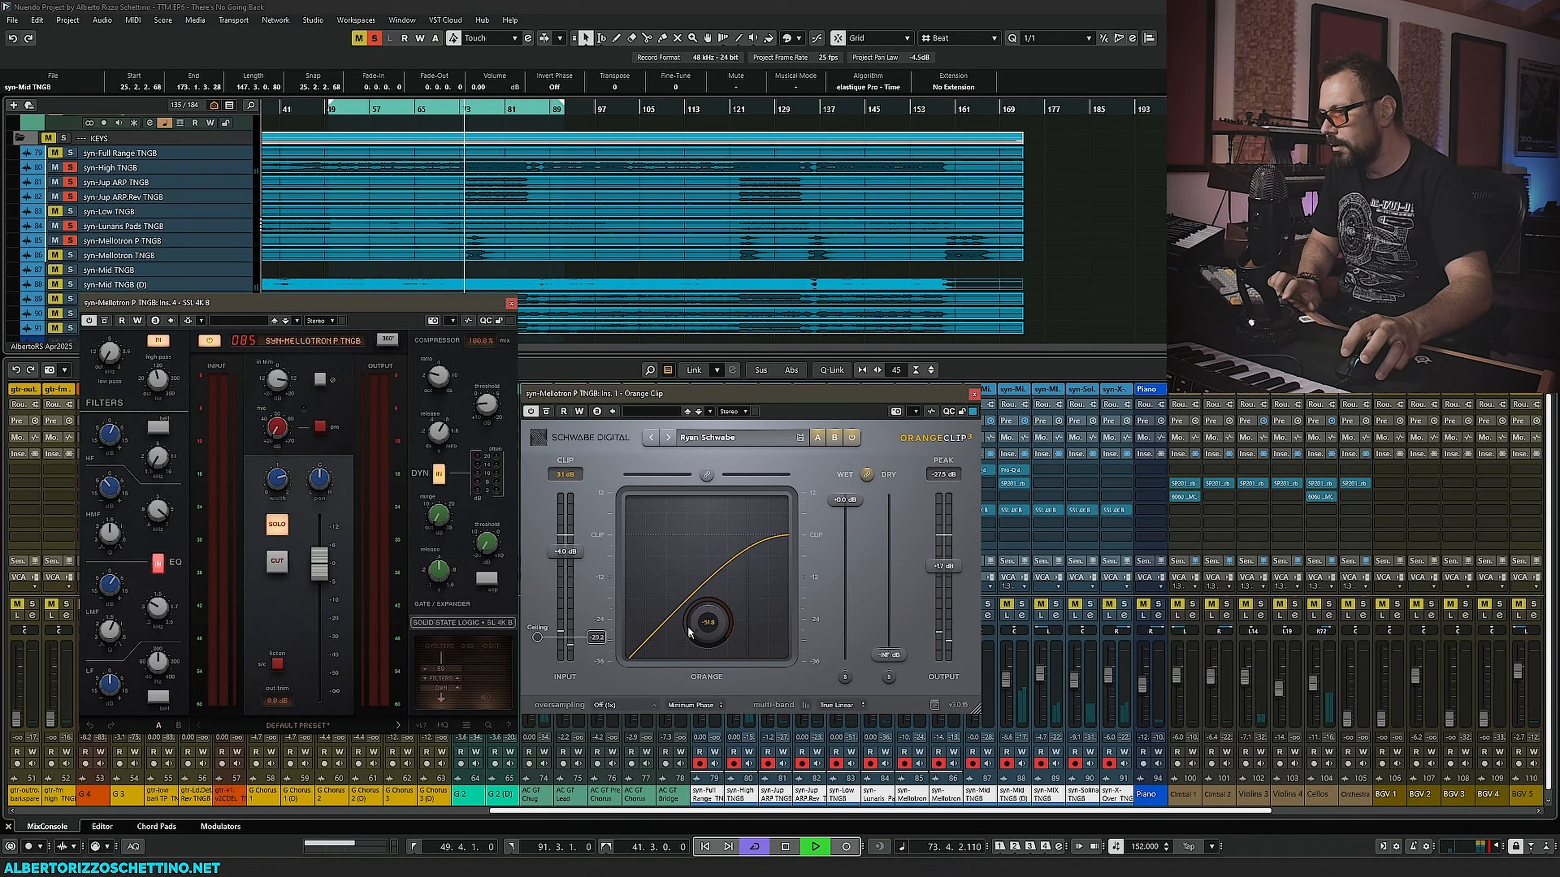
- Reset Orange Clip's curve knob to default and lower its input gain while auditioning
{"action": "left_click_drag", "start_coordinate": [708, 627], "coordinate": [709, 627]}
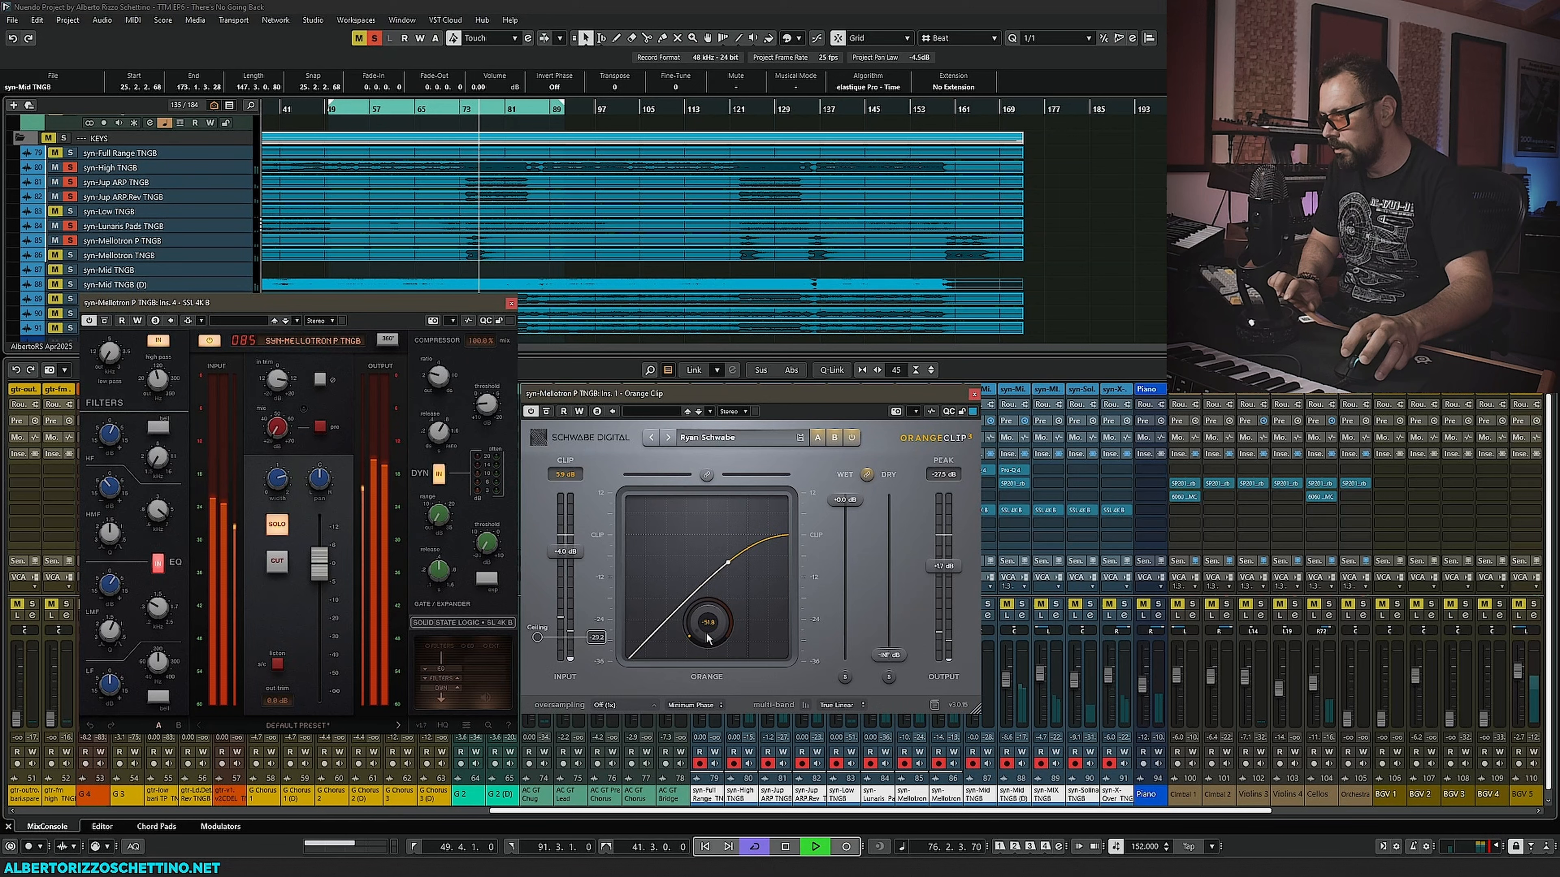
{"action": "key", "text": "space"}
{"action": "double_click", "coordinate": [707, 627]}
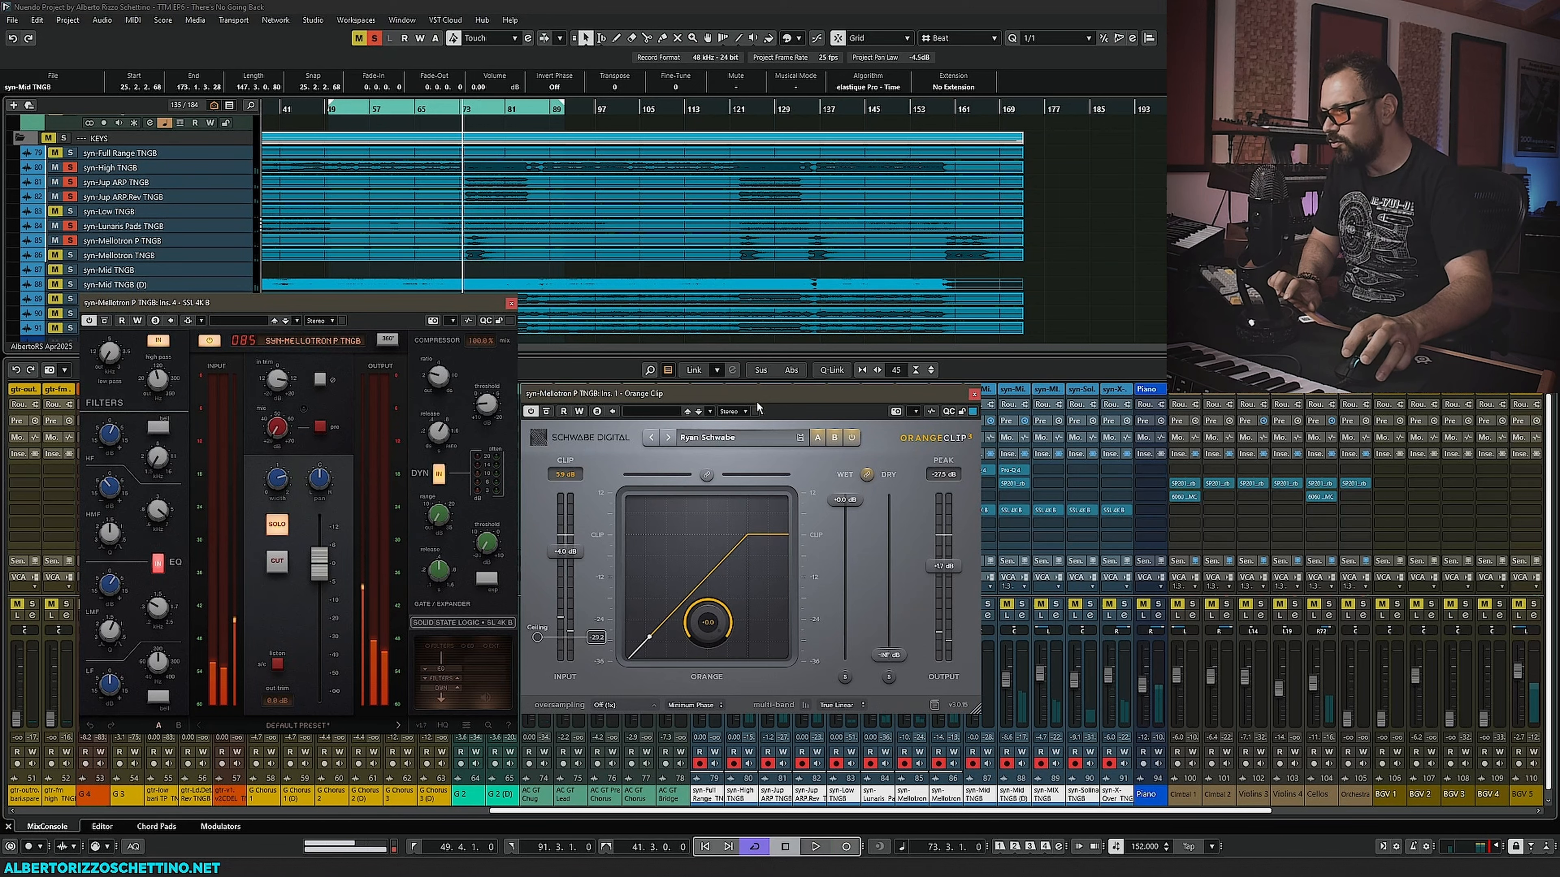
{"action": "mouse_move", "coordinate": [565, 557]}
{"action": "left_mouse_down"}
{"action": "mouse_move", "coordinate": [565, 544]}
{"action": "mouse_move", "coordinate": [573, 574]}
{"action": "left_mouse_up"}
{"action": "key", "text": "space"}
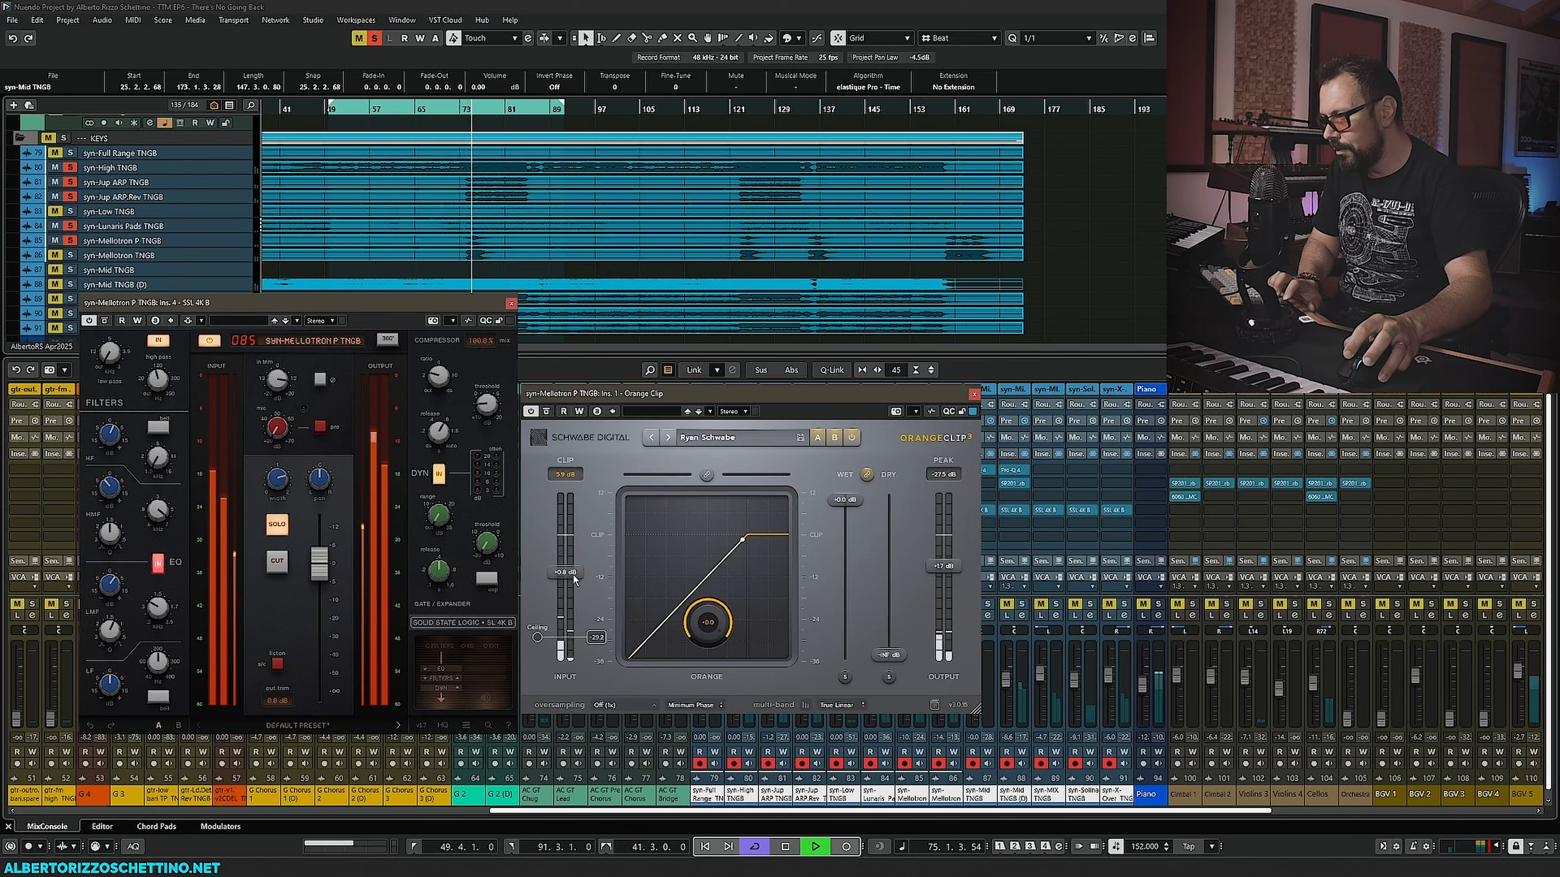
{"action": "key", "text": "space"}
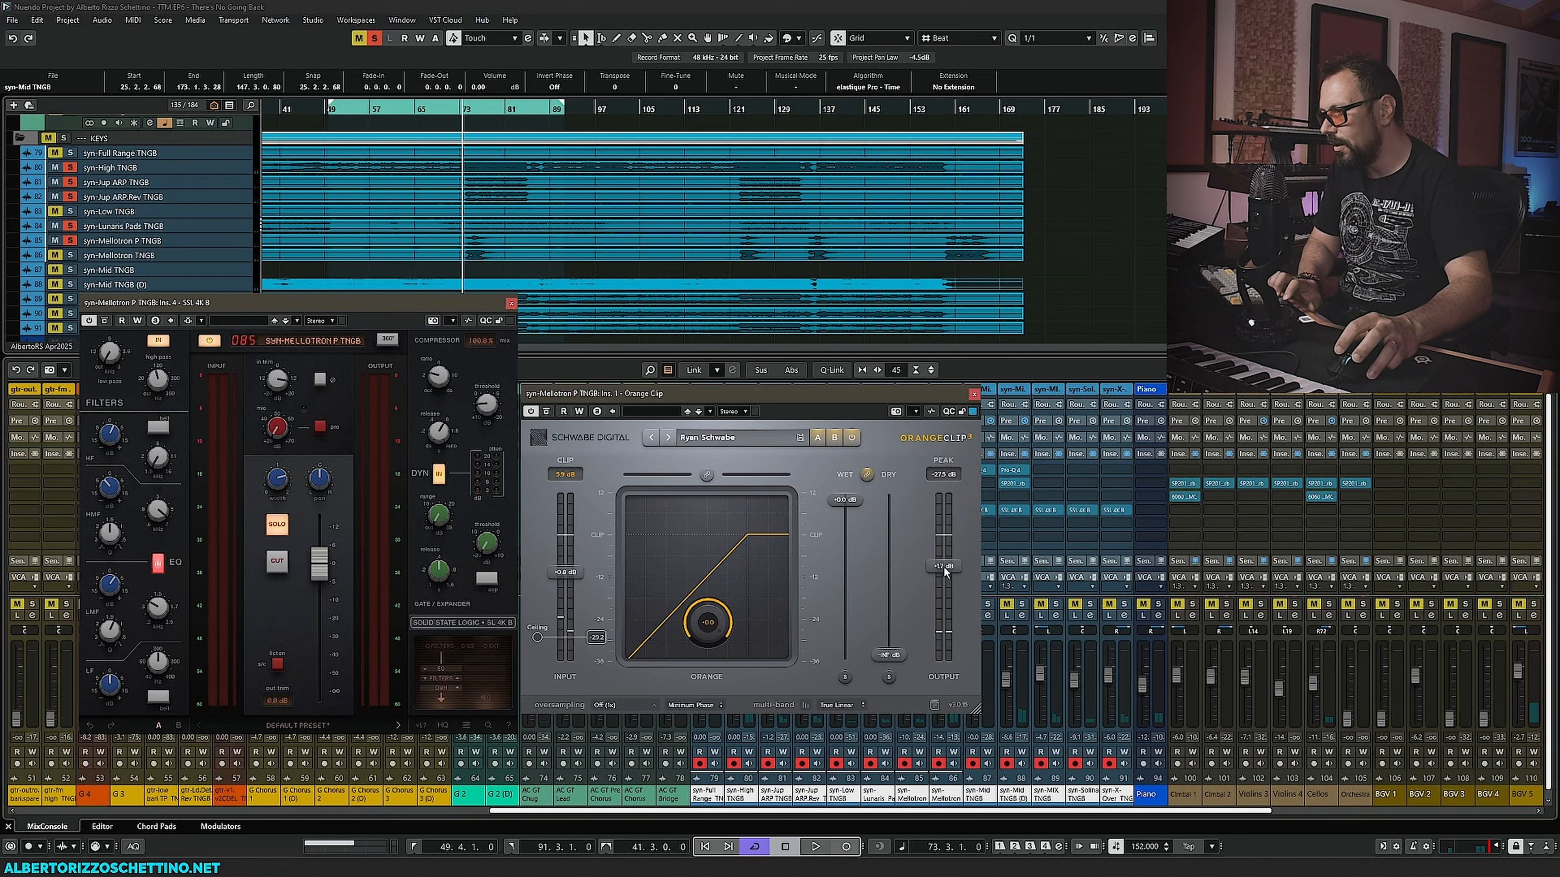
- Lower Orange Clip's output gain during playback, then close the Orange Clip window
{"action": "key", "text": "space"}
{"action": "left_click_drag", "start_coordinate": [944, 568], "coordinate": [945, 587]}
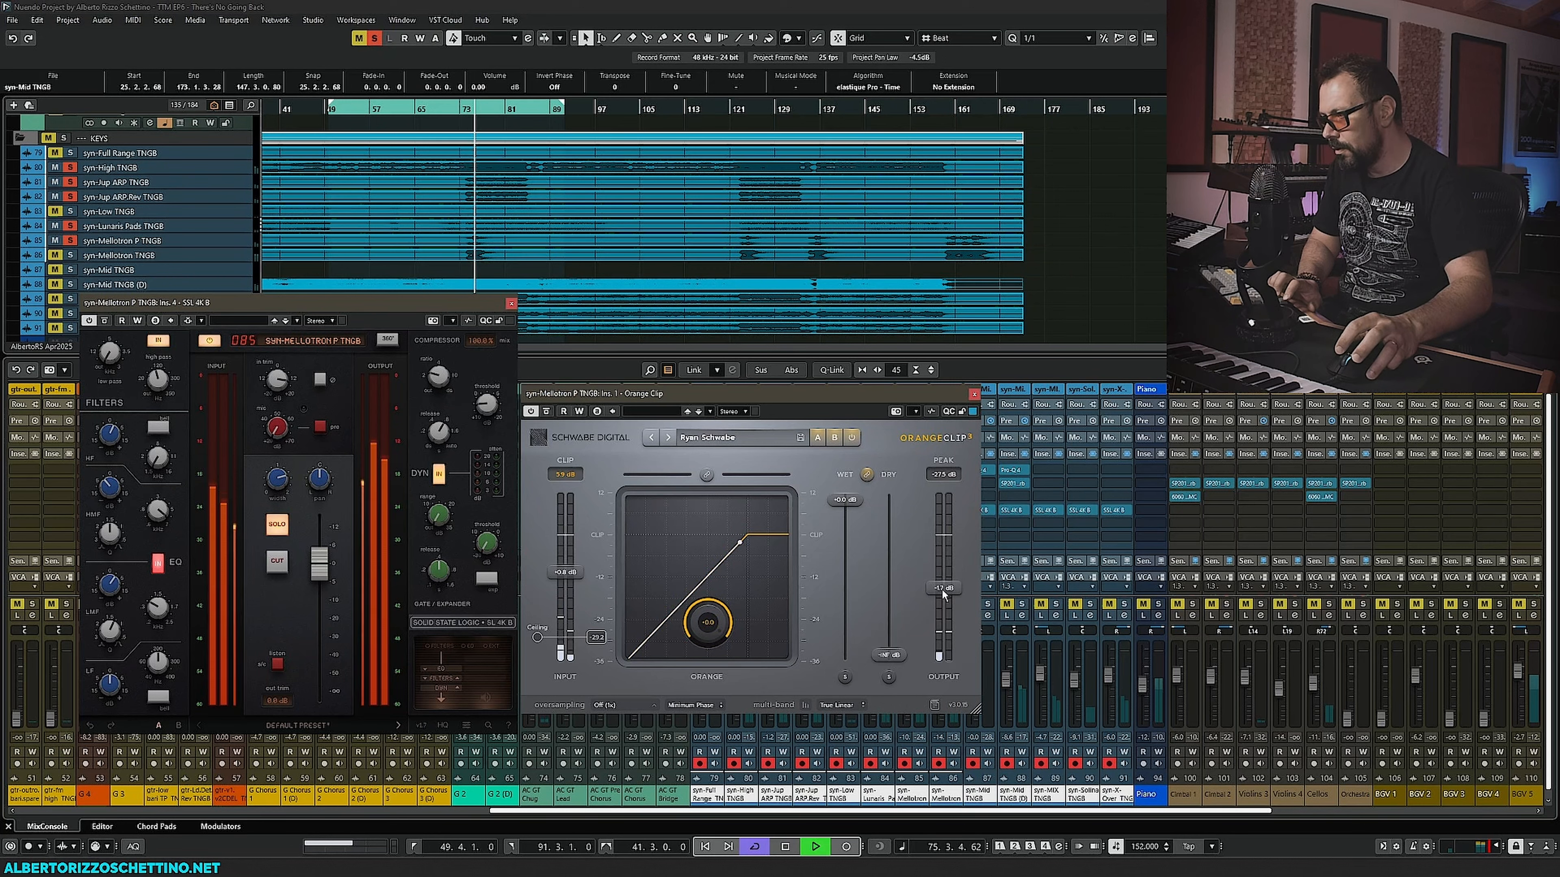
{"action": "left_click_drag", "start_coordinate": [942, 588], "coordinate": [942, 590]}
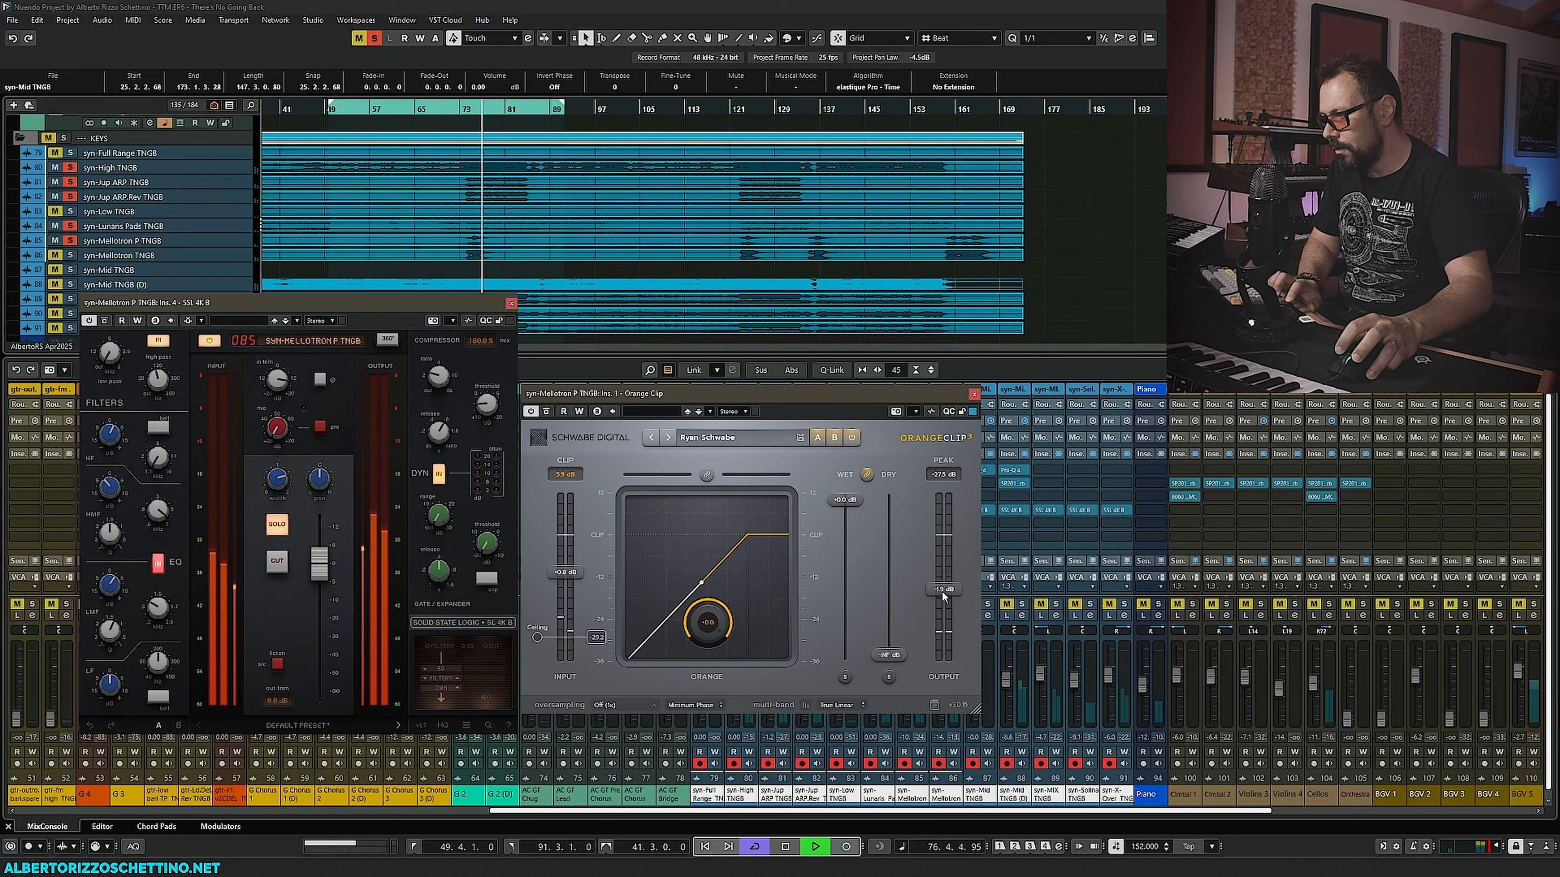
{"action": "key", "text": "space"}
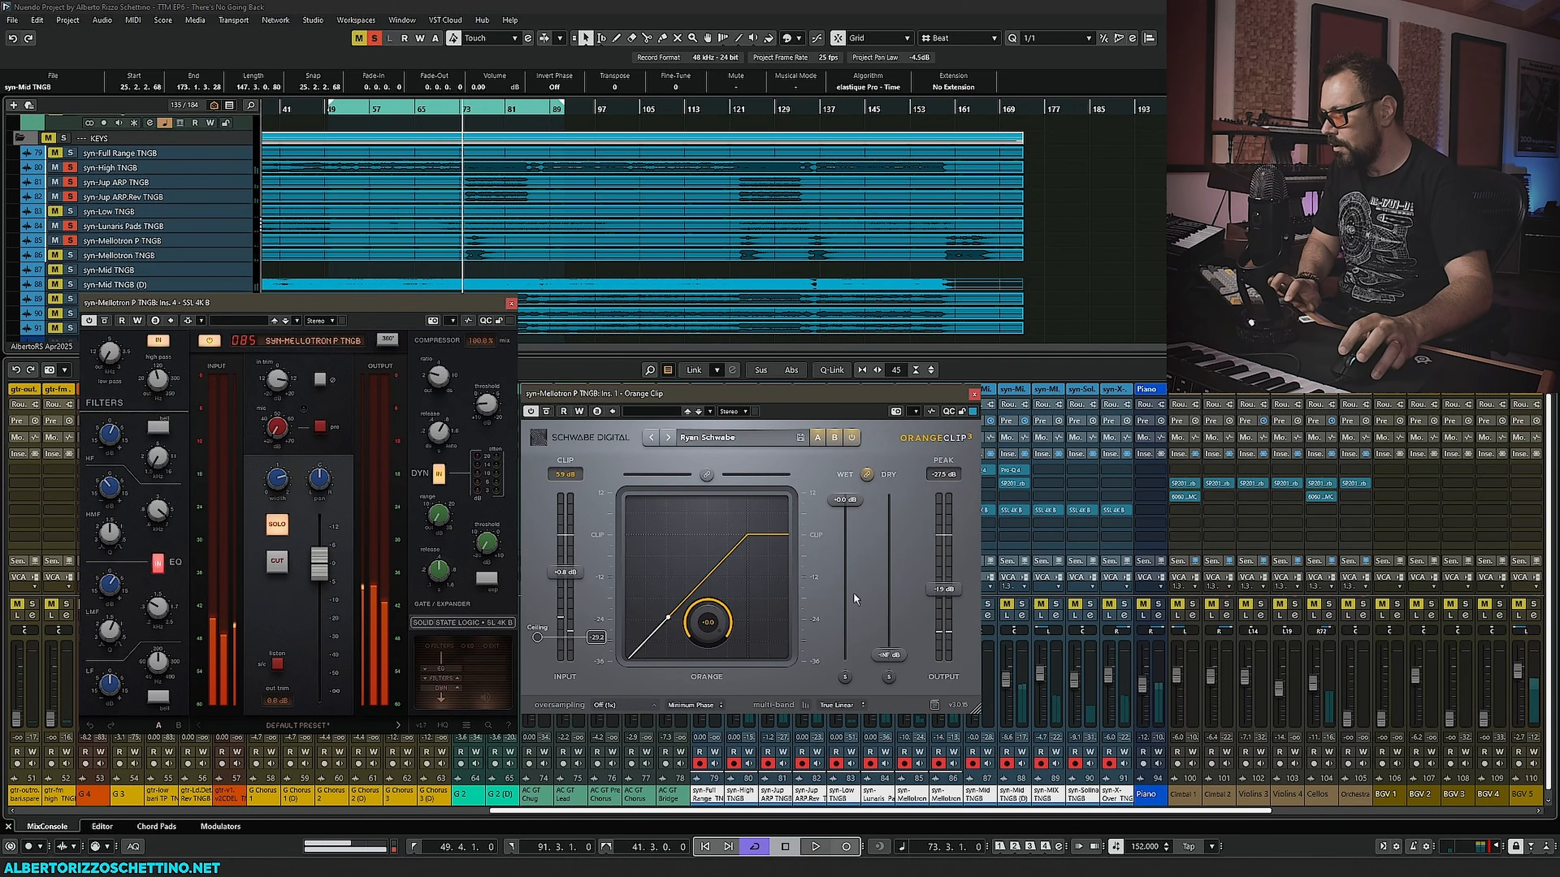
{"action": "left_click", "coordinate": [973, 394]}
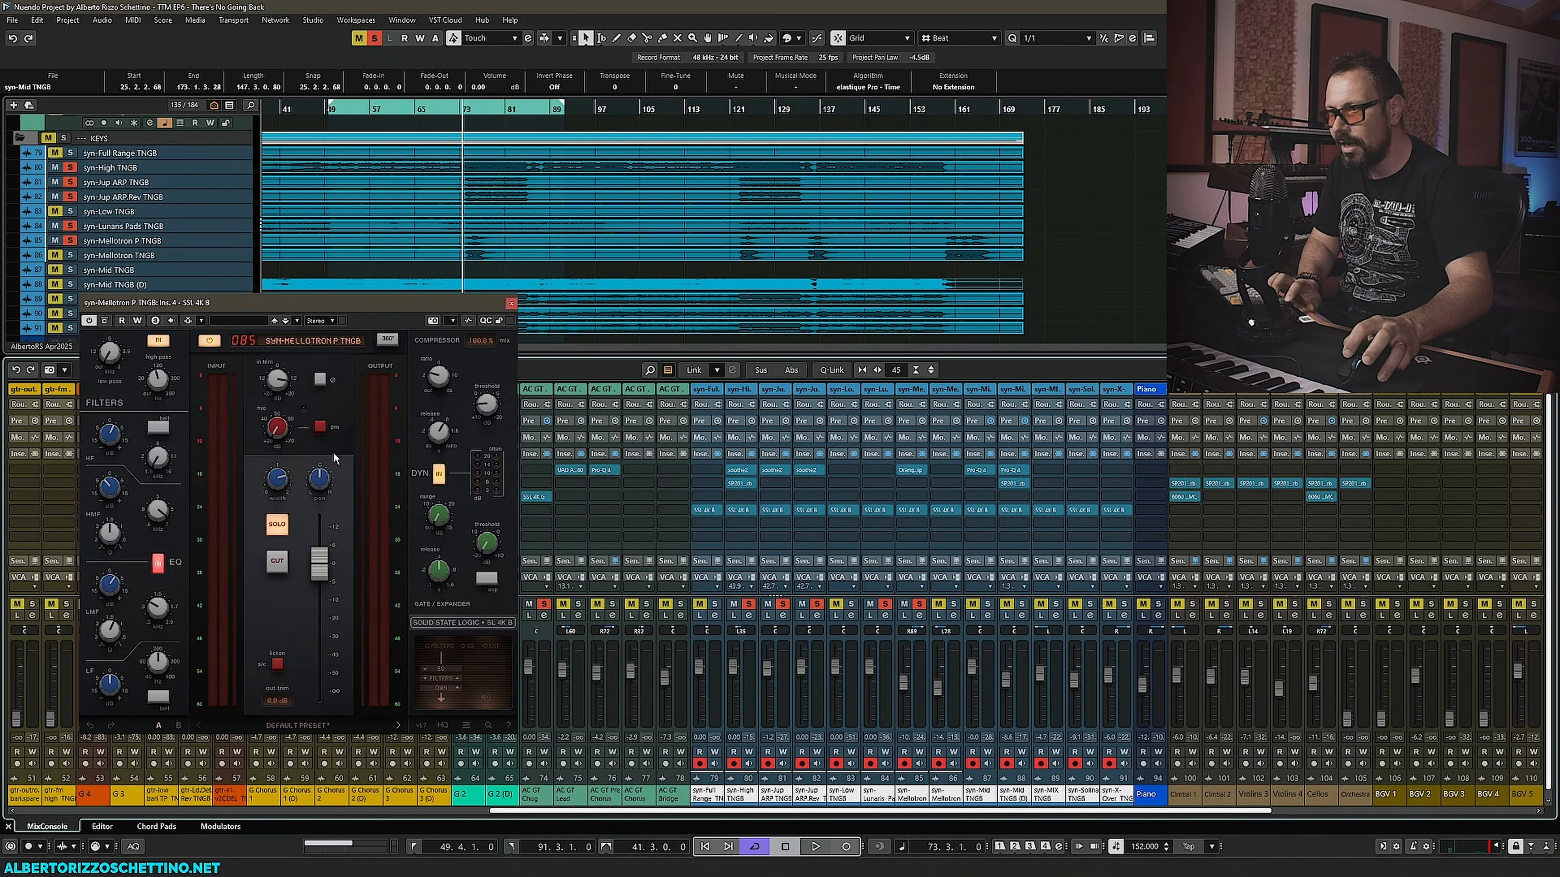
- Copy the soothe2 insert from a neighbouring channel onto the Mellotron P channel's insert slot
{"action": "left_click", "coordinate": [108, 590]}
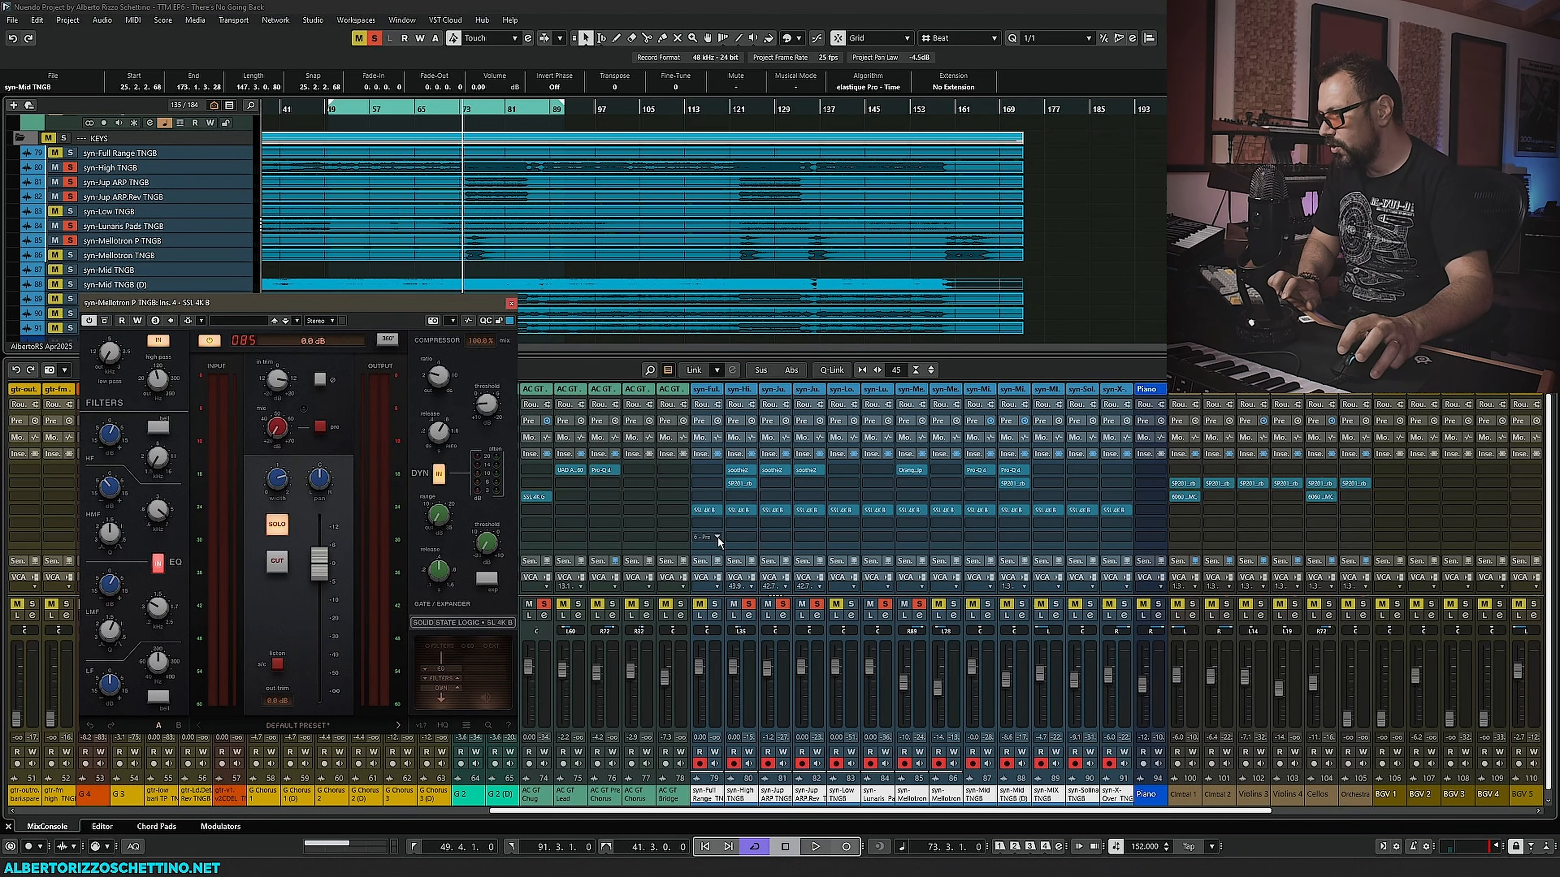
{"action": "key", "text": "alt"}
{"action": "left_click_drag", "start_coordinate": [812, 478], "coordinate": [905, 485]}
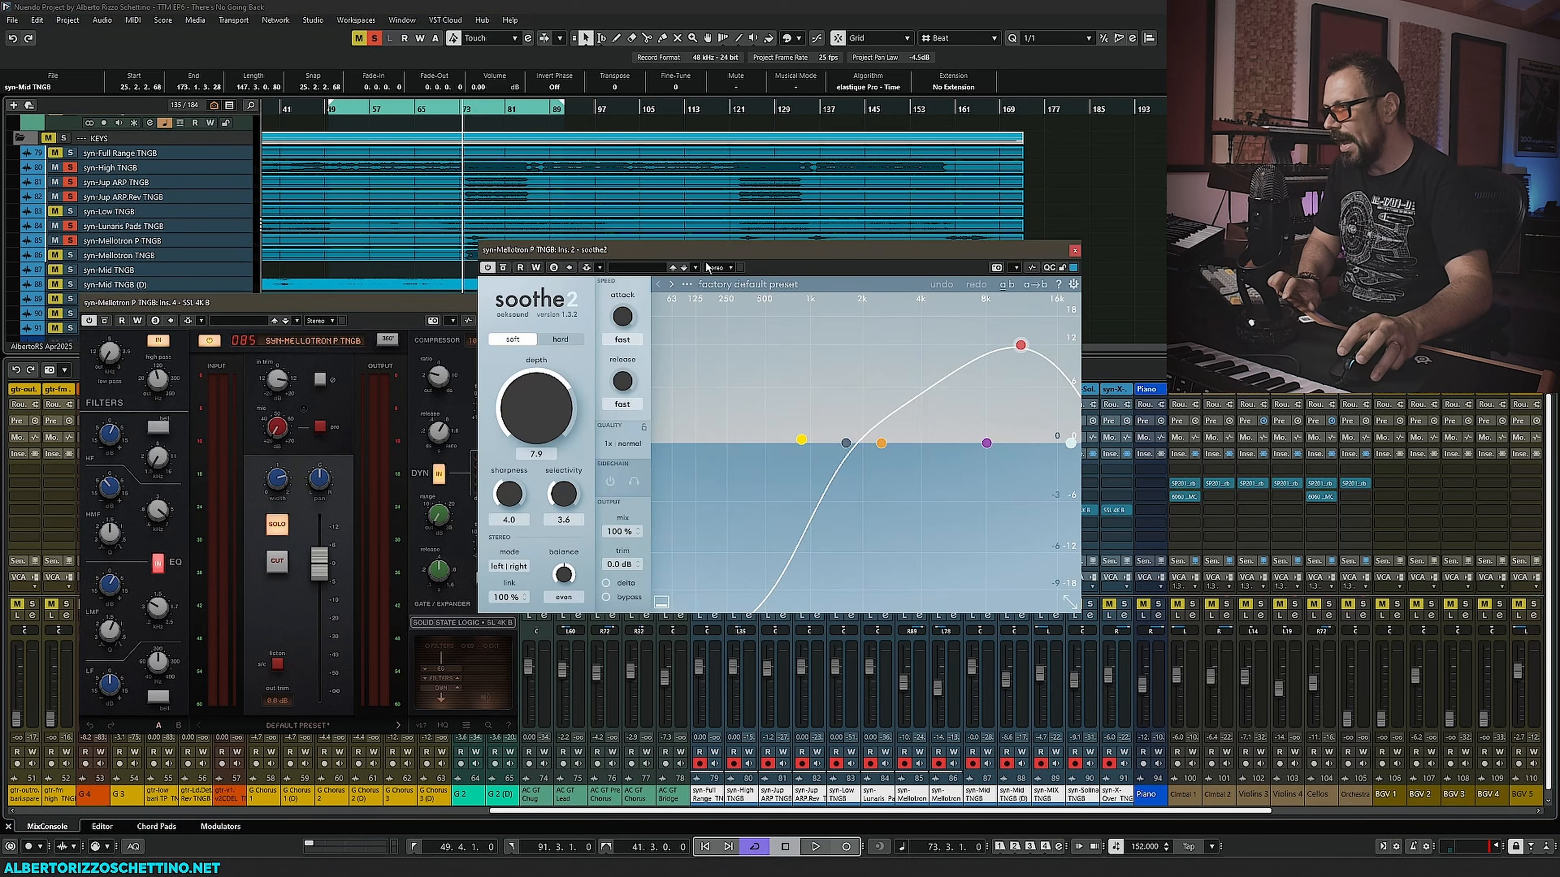
- Move soothe2's low-cut node down to about 82 Hz and pull the high band node down to roughly 0 dB
{"action": "left_click_drag", "start_coordinate": [718, 247], "coordinate": [634, 247]}
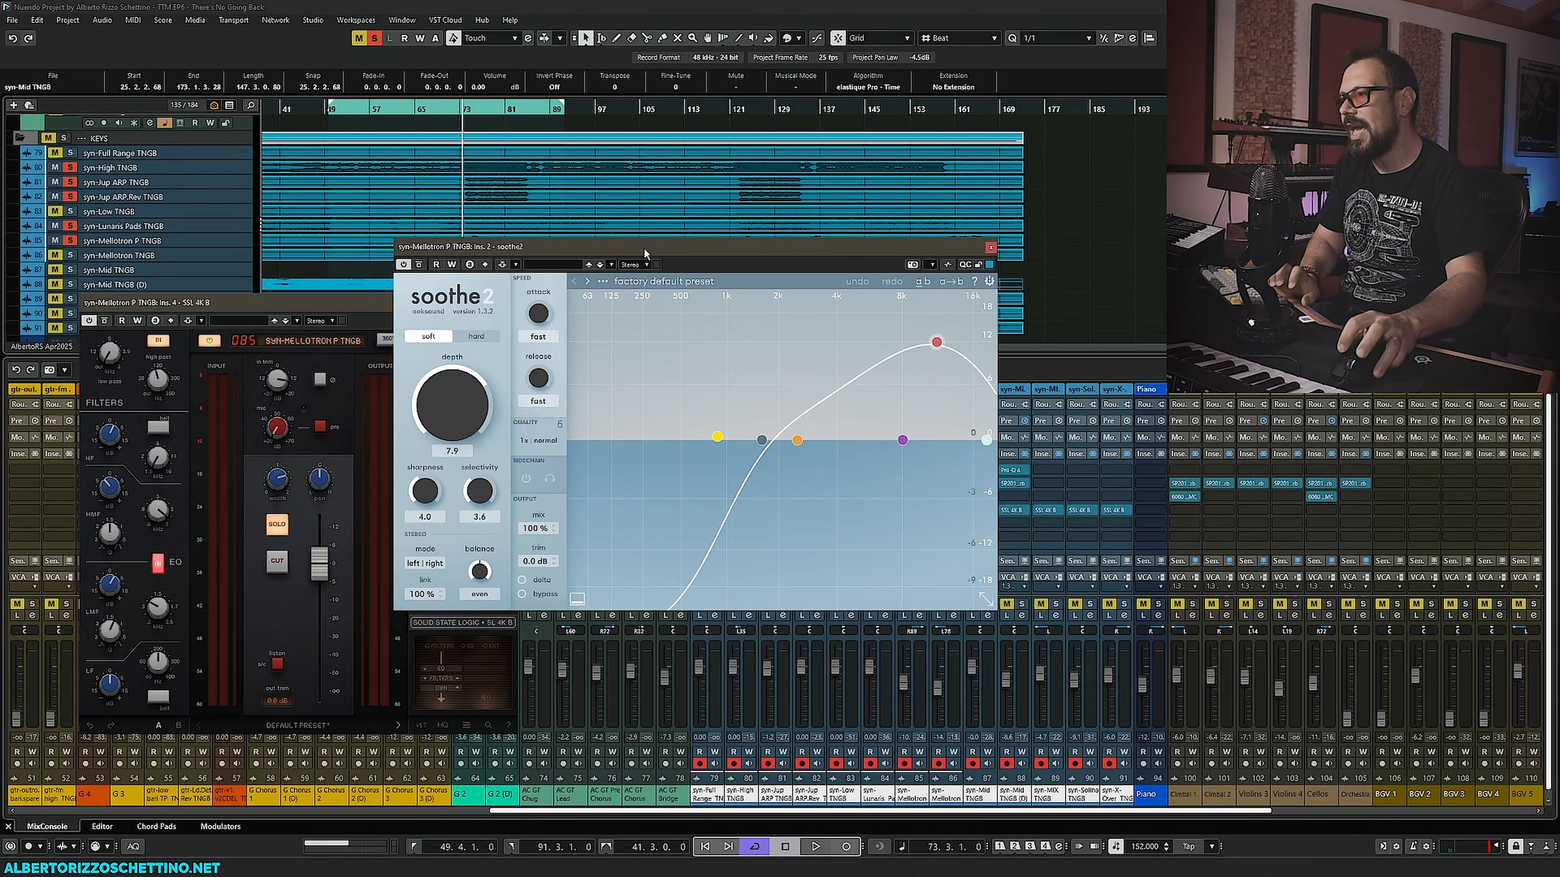
{"action": "left_click_drag", "start_coordinate": [762, 441], "coordinate": [596, 438]}
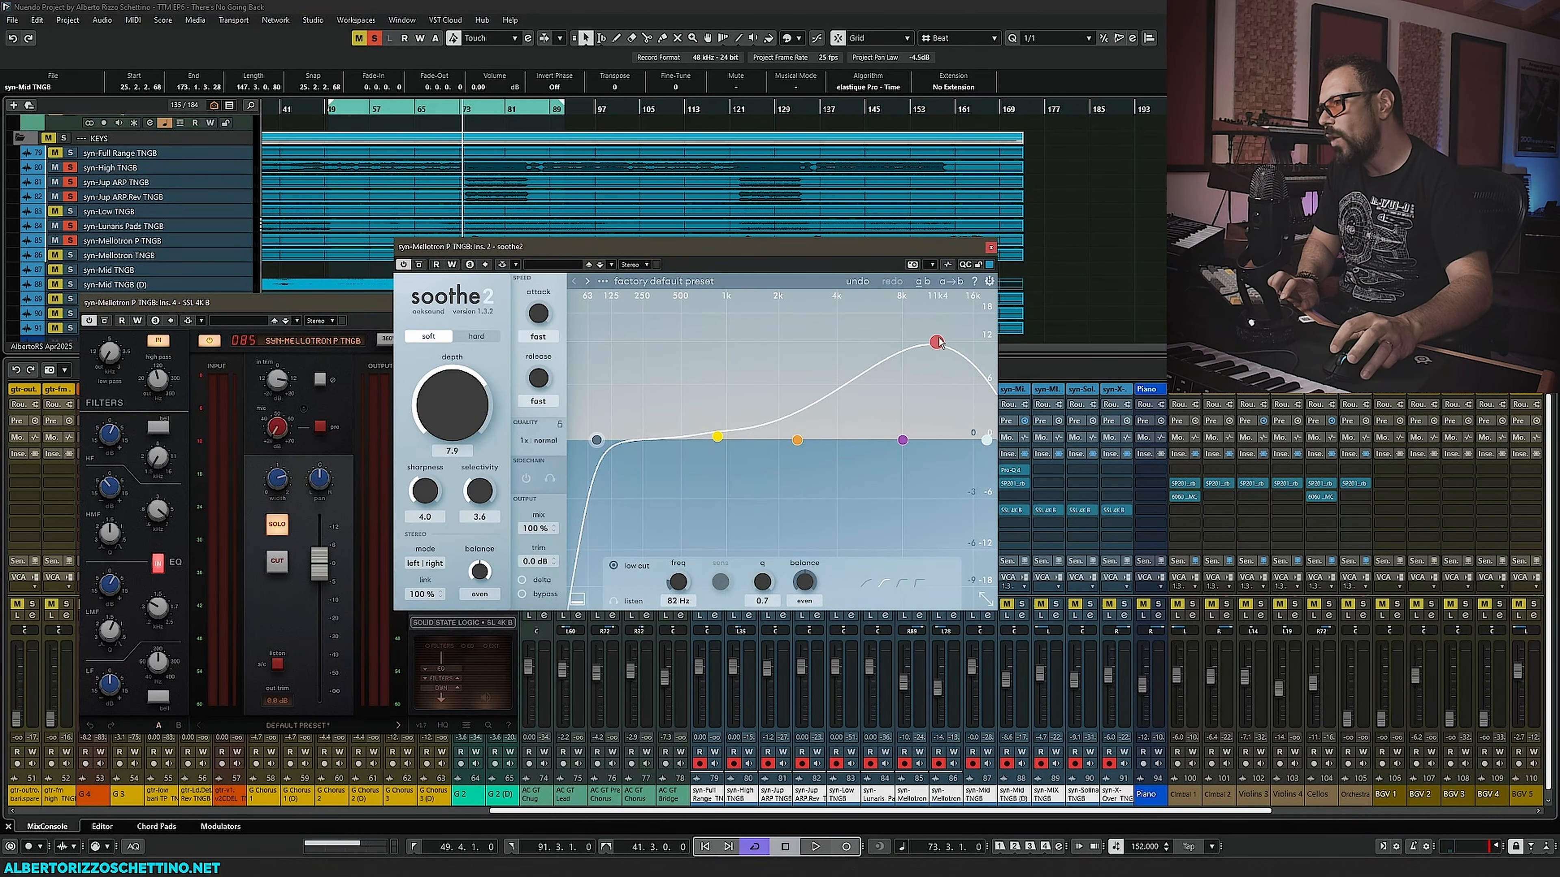
{"action": "left_click_drag", "start_coordinate": [937, 343], "coordinate": [975, 430]}
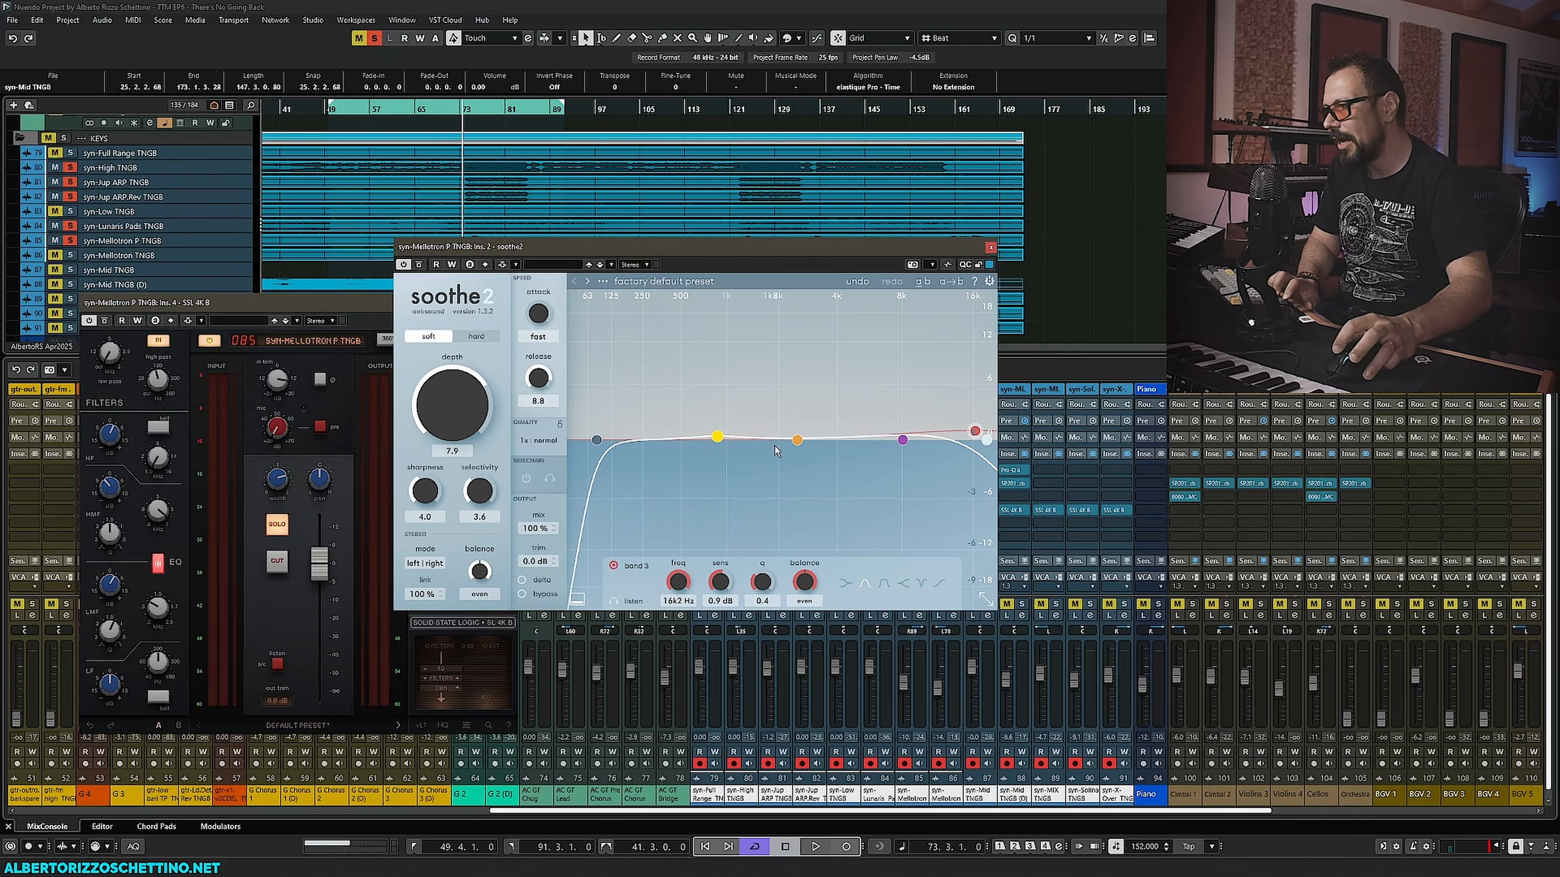
- Raise soothe2's band 2 to 1 kHz with 6.0 dB sensitivity during playback, then close the soothe2 and SSL windows
{"action": "key", "text": "space"}
{"action": "left_click_drag", "start_coordinate": [797, 440], "coordinate": [733, 391]}
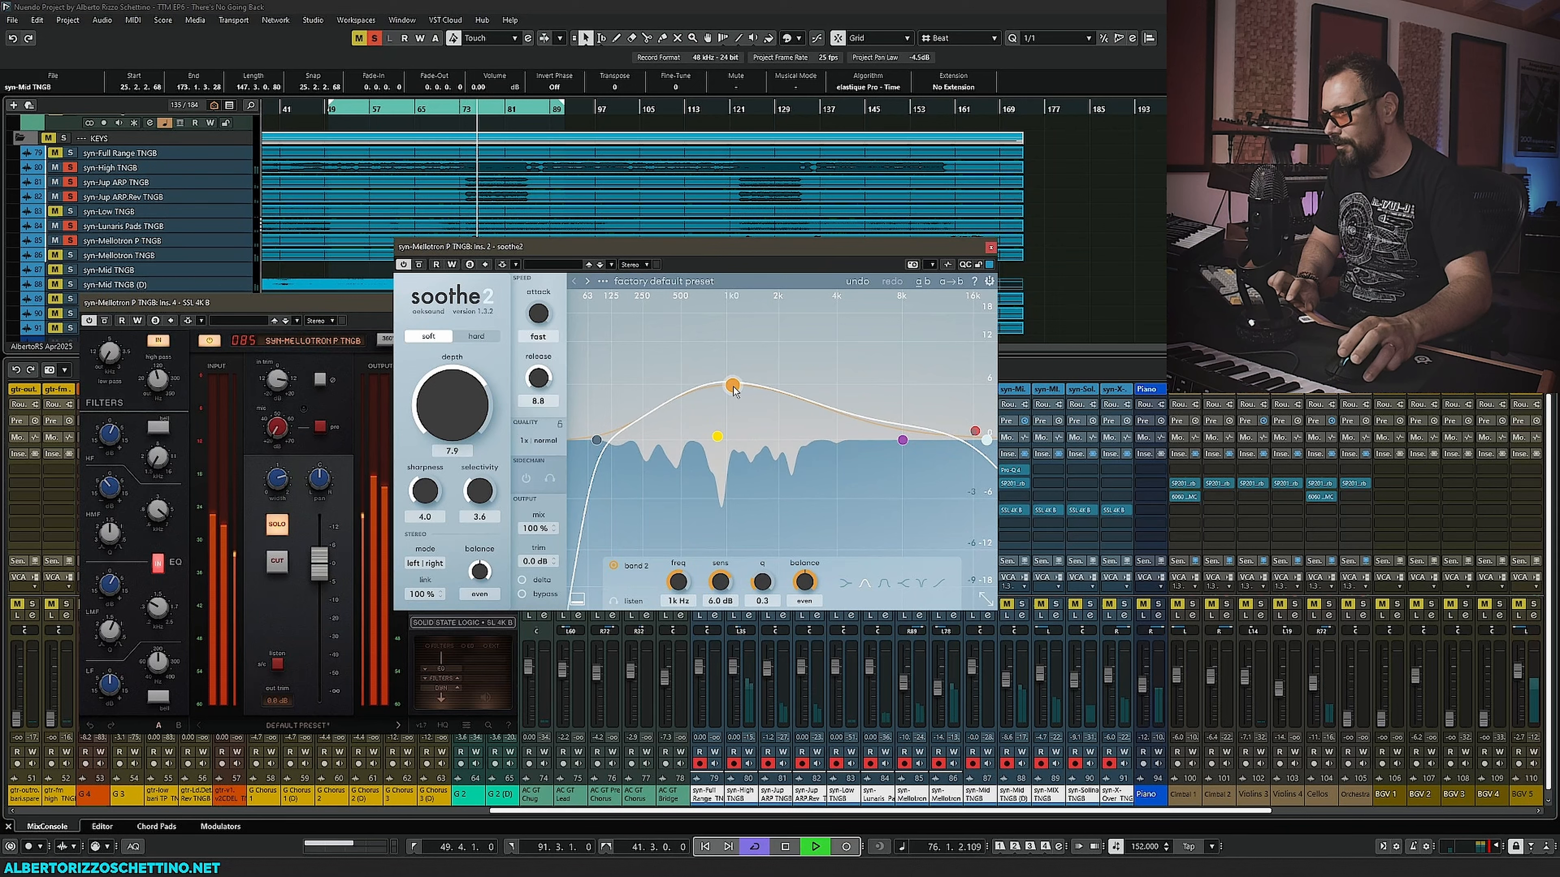
{"action": "key", "text": "space"}
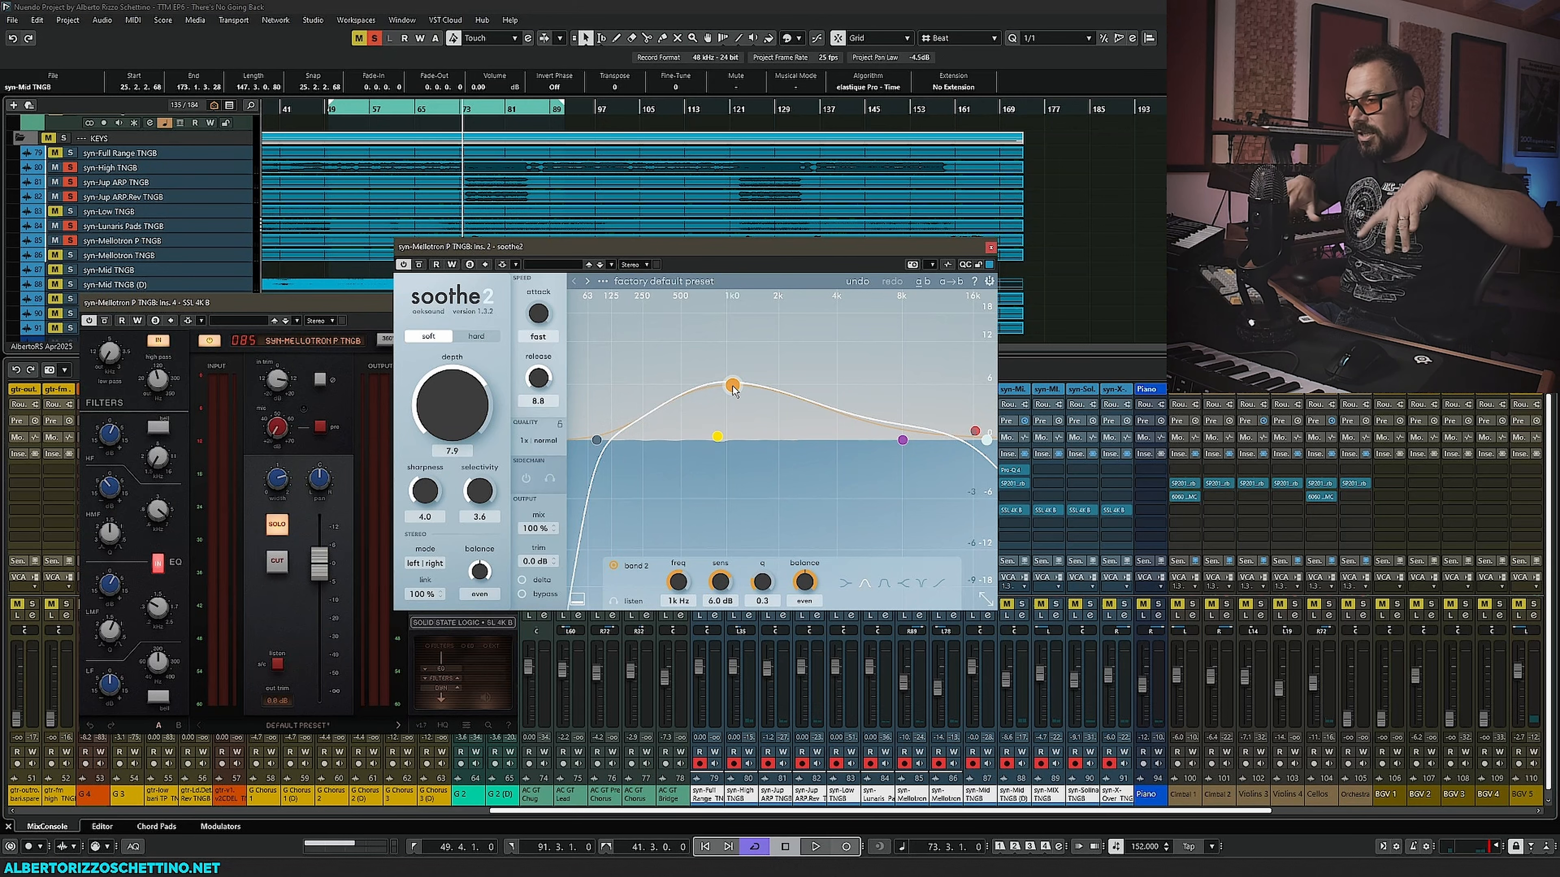
{"action": "left_click", "coordinate": [990, 248]}
{"action": "left_click", "coordinate": [511, 303]}
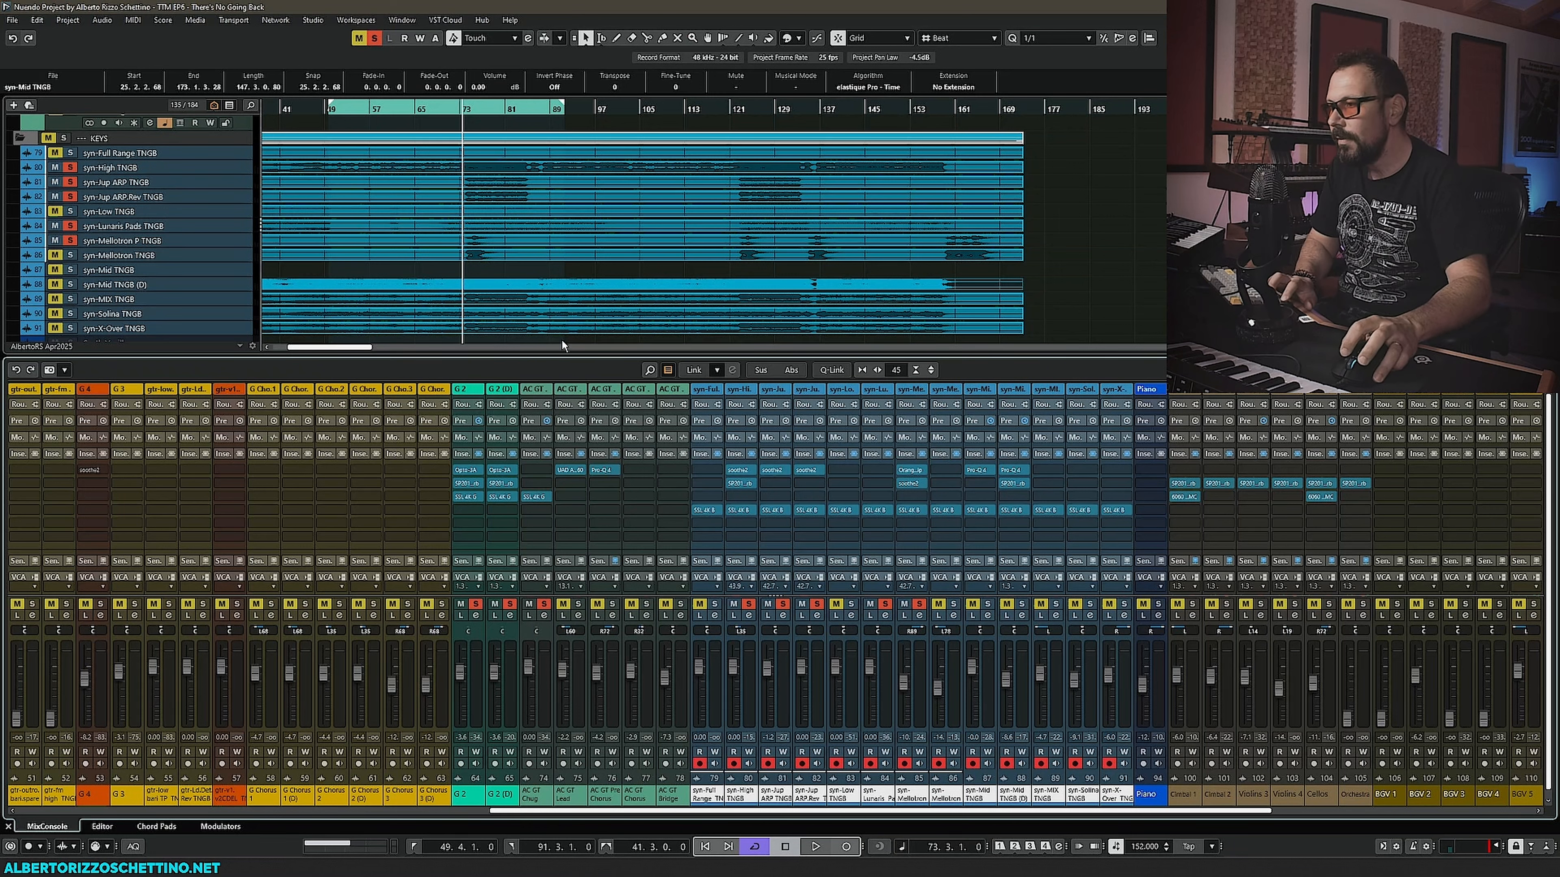
- Open the SSL 4K B on the Mellotron channel and adjust its input gain knob
{"action": "left_click", "coordinate": [71, 255]}
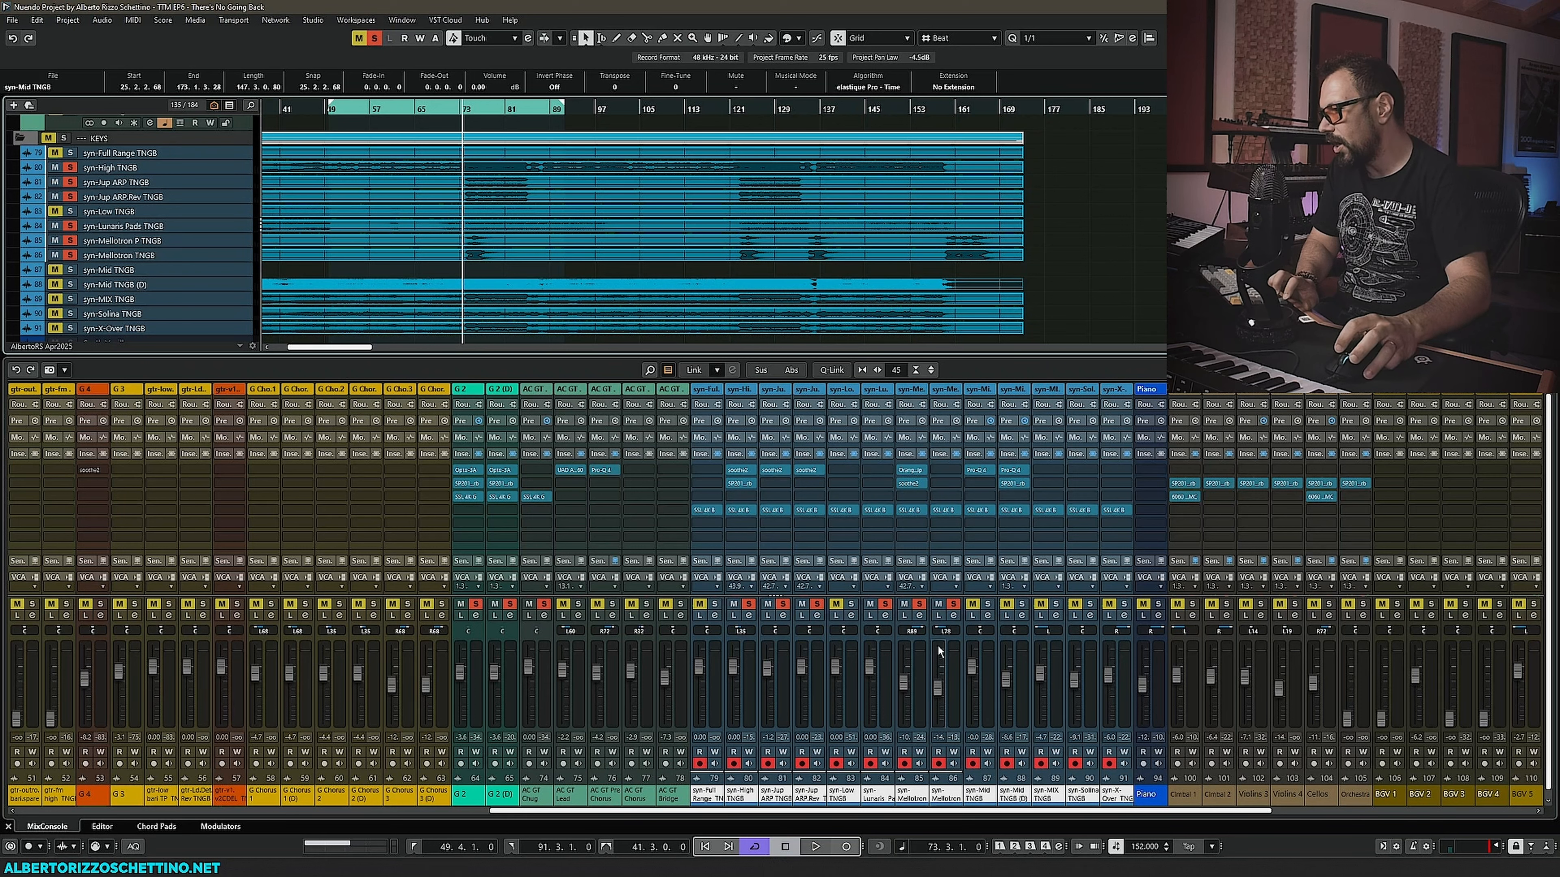
{"action": "left_click", "coordinate": [945, 510]}
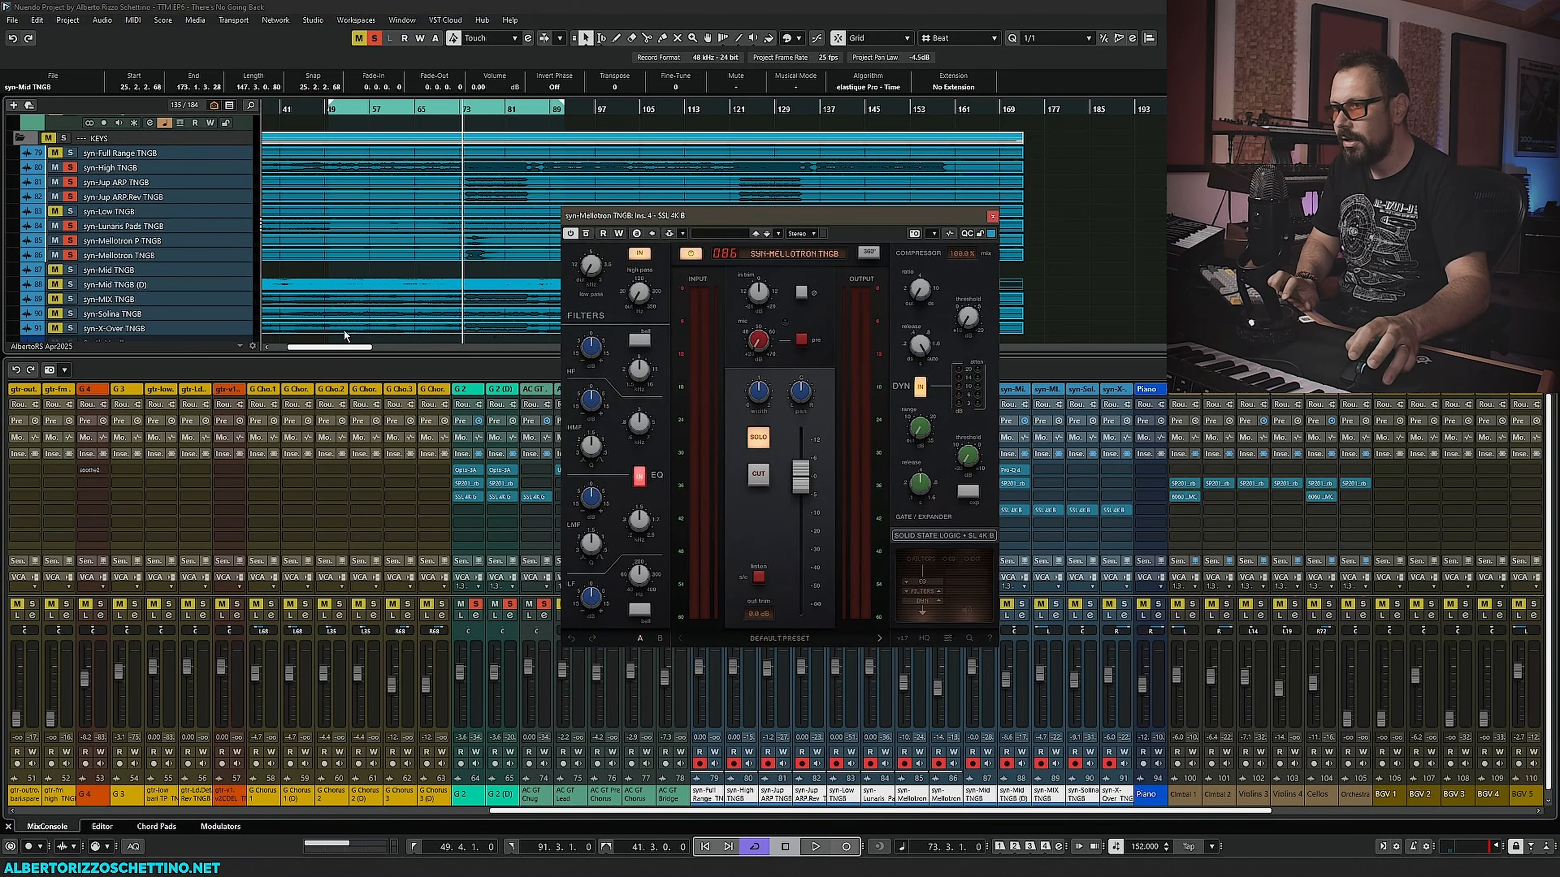
{"action": "left_click_drag", "start_coordinate": [652, 215], "coordinate": [320, 313]}
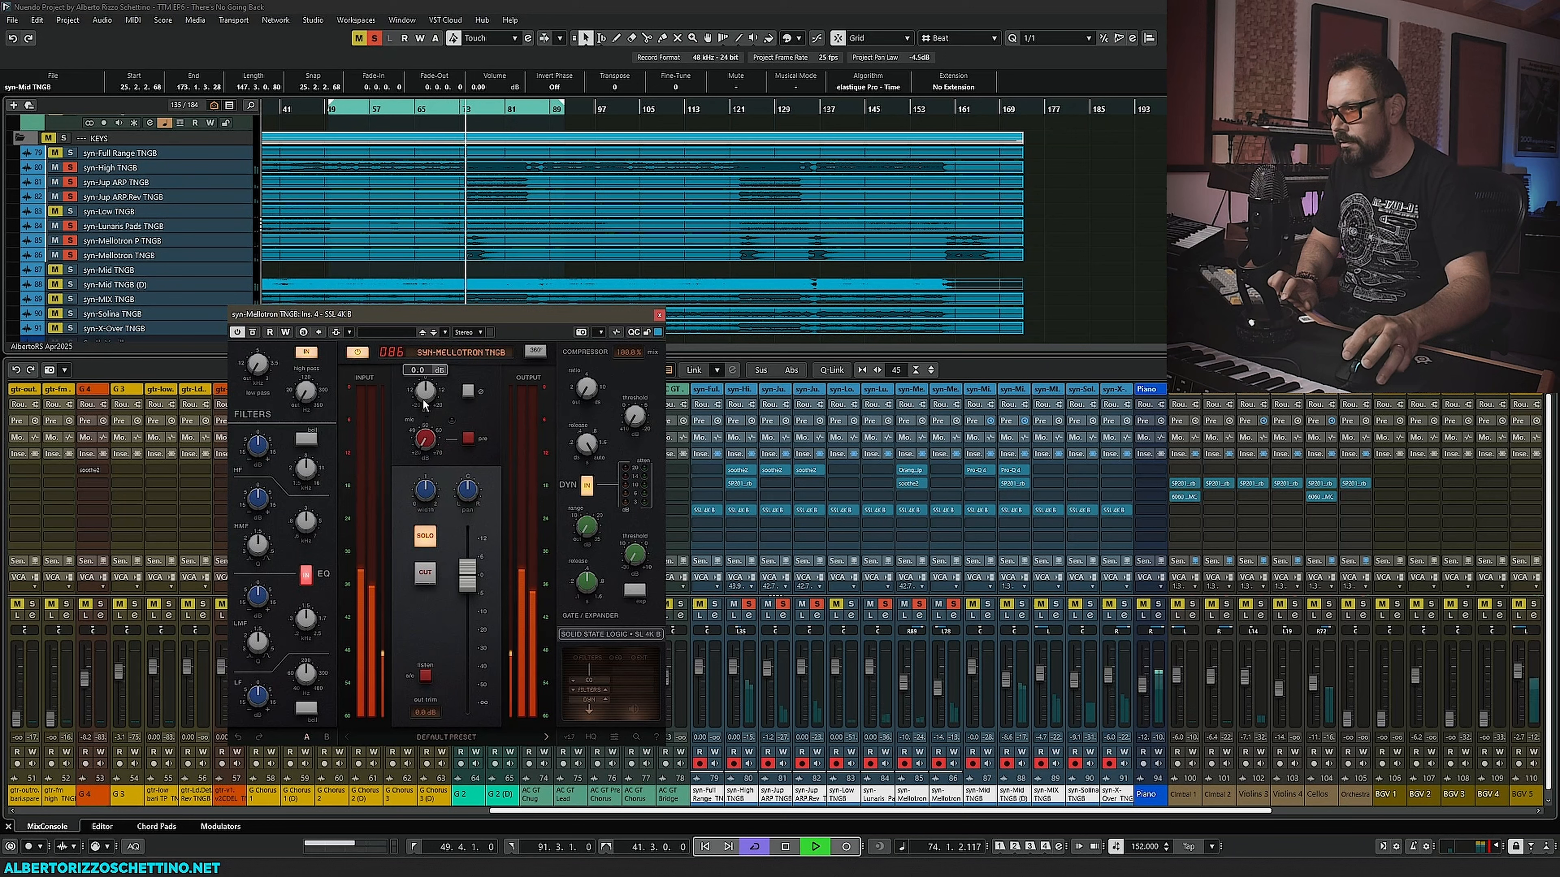
{"action": "left_click_drag", "start_coordinate": [436, 355], "coordinate": [430, 384]}
{"action": "key", "text": "space"}
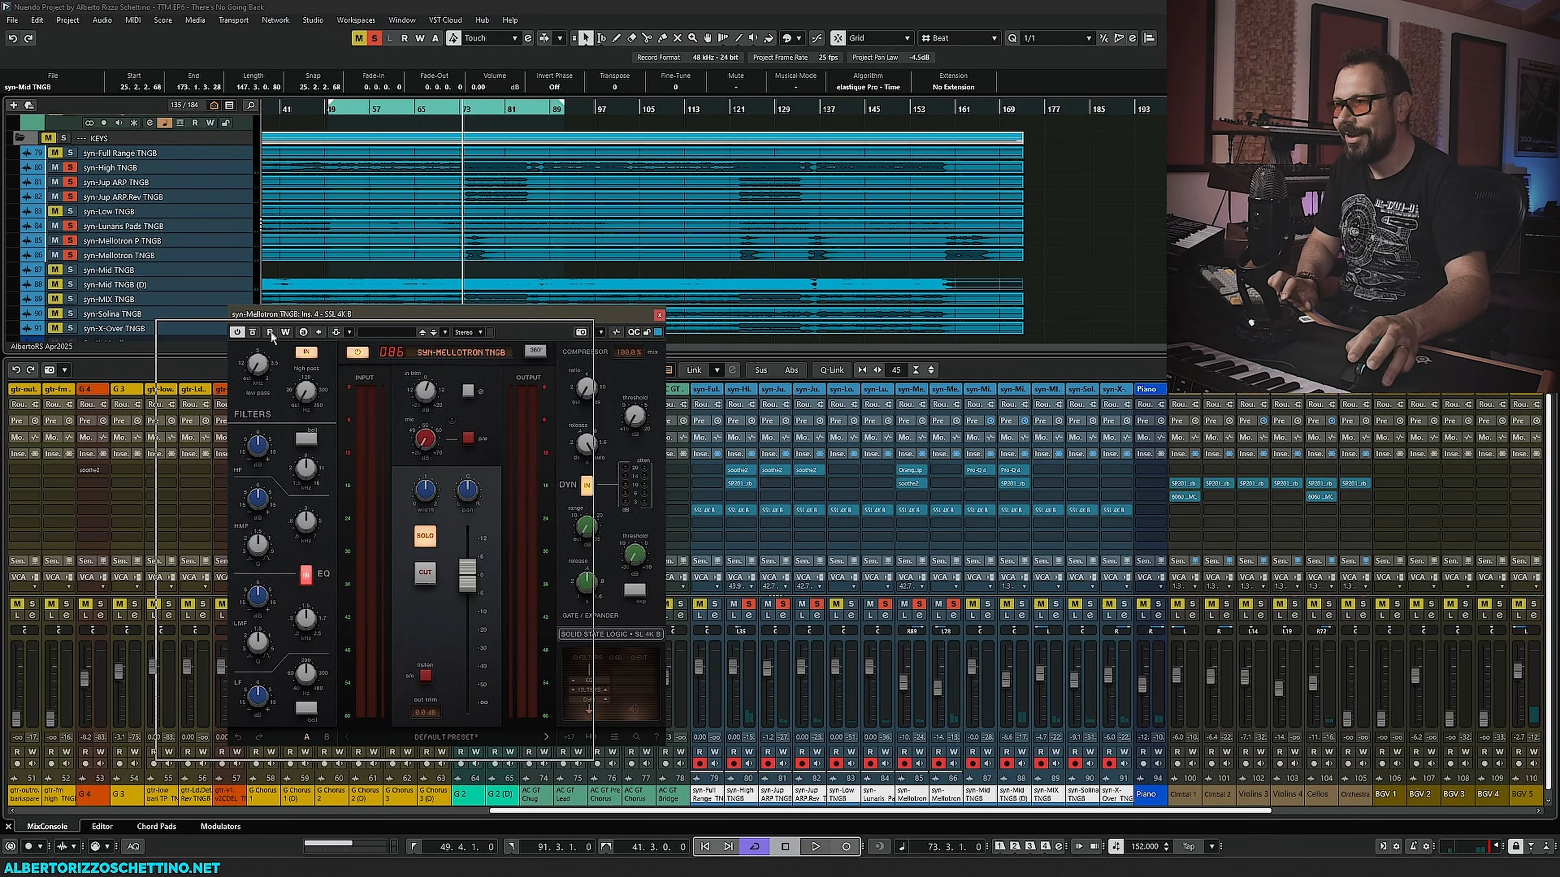
- Set the Mellotron SSL 4K B filter frequency to 4.62 kHz while auditioning
{"action": "left_click_drag", "start_coordinate": [342, 323], "coordinate": [271, 340]}
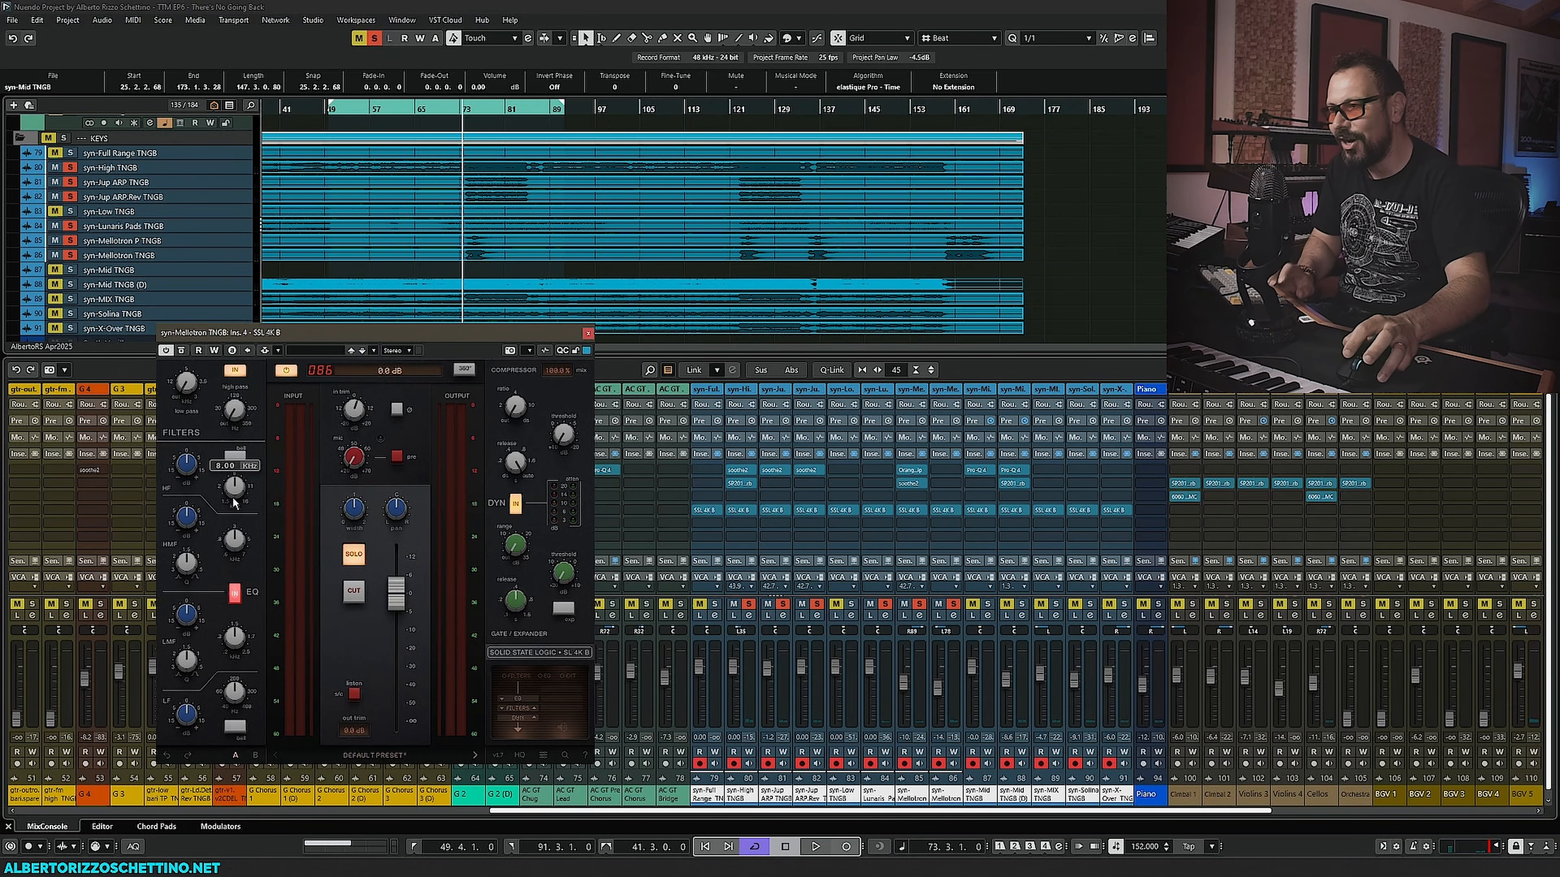
{"action": "key", "text": "space"}
{"action": "mouse_move", "coordinate": [239, 417]}
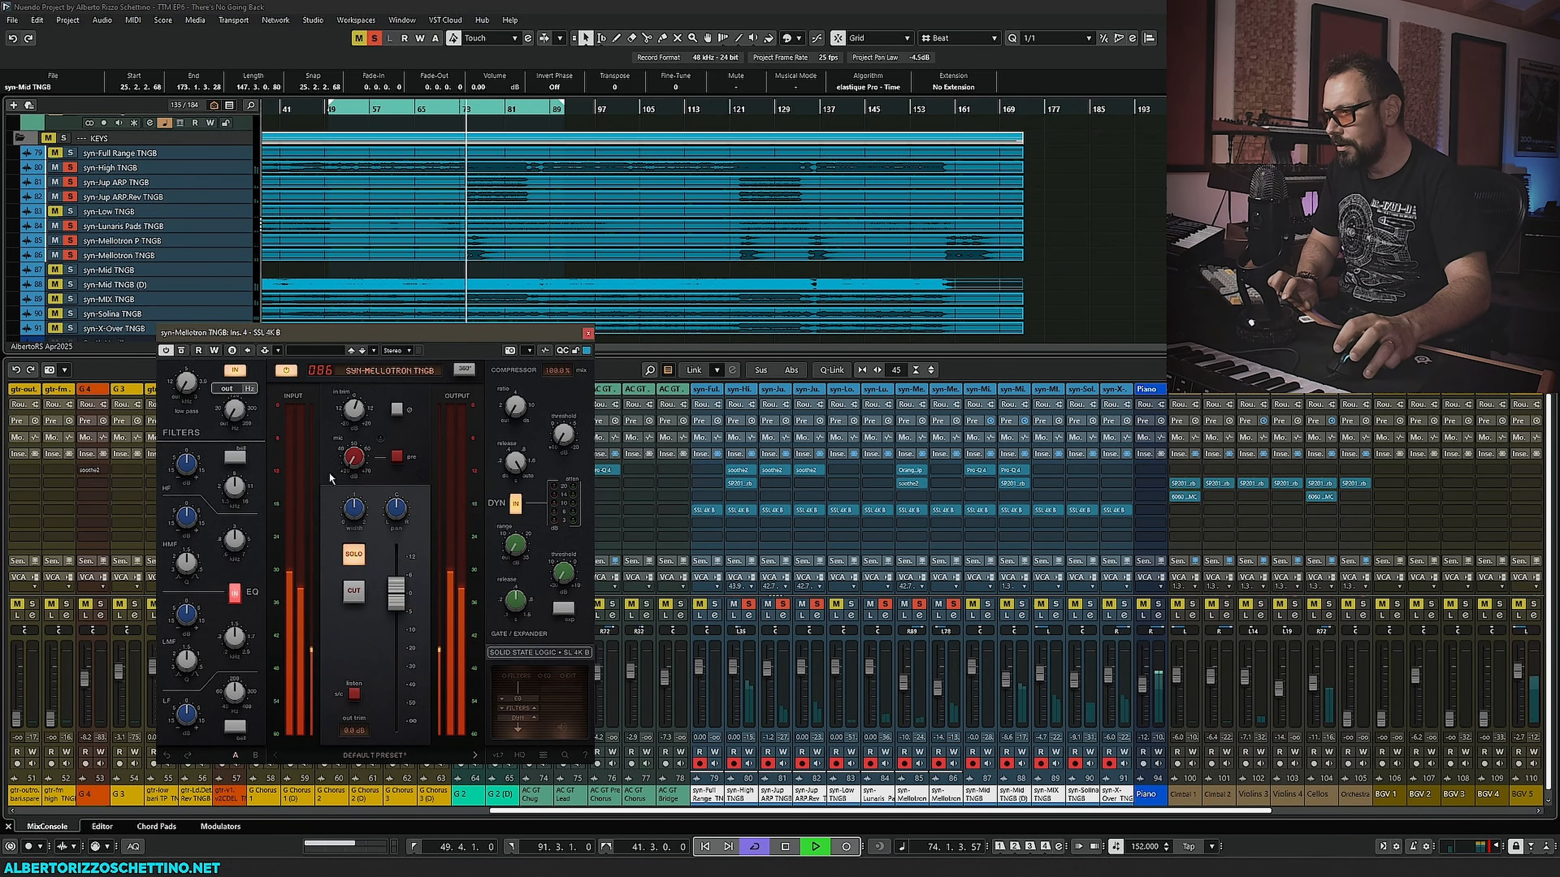
{"action": "left_click_drag", "start_coordinate": [233, 409], "coordinate": [251, 342]}
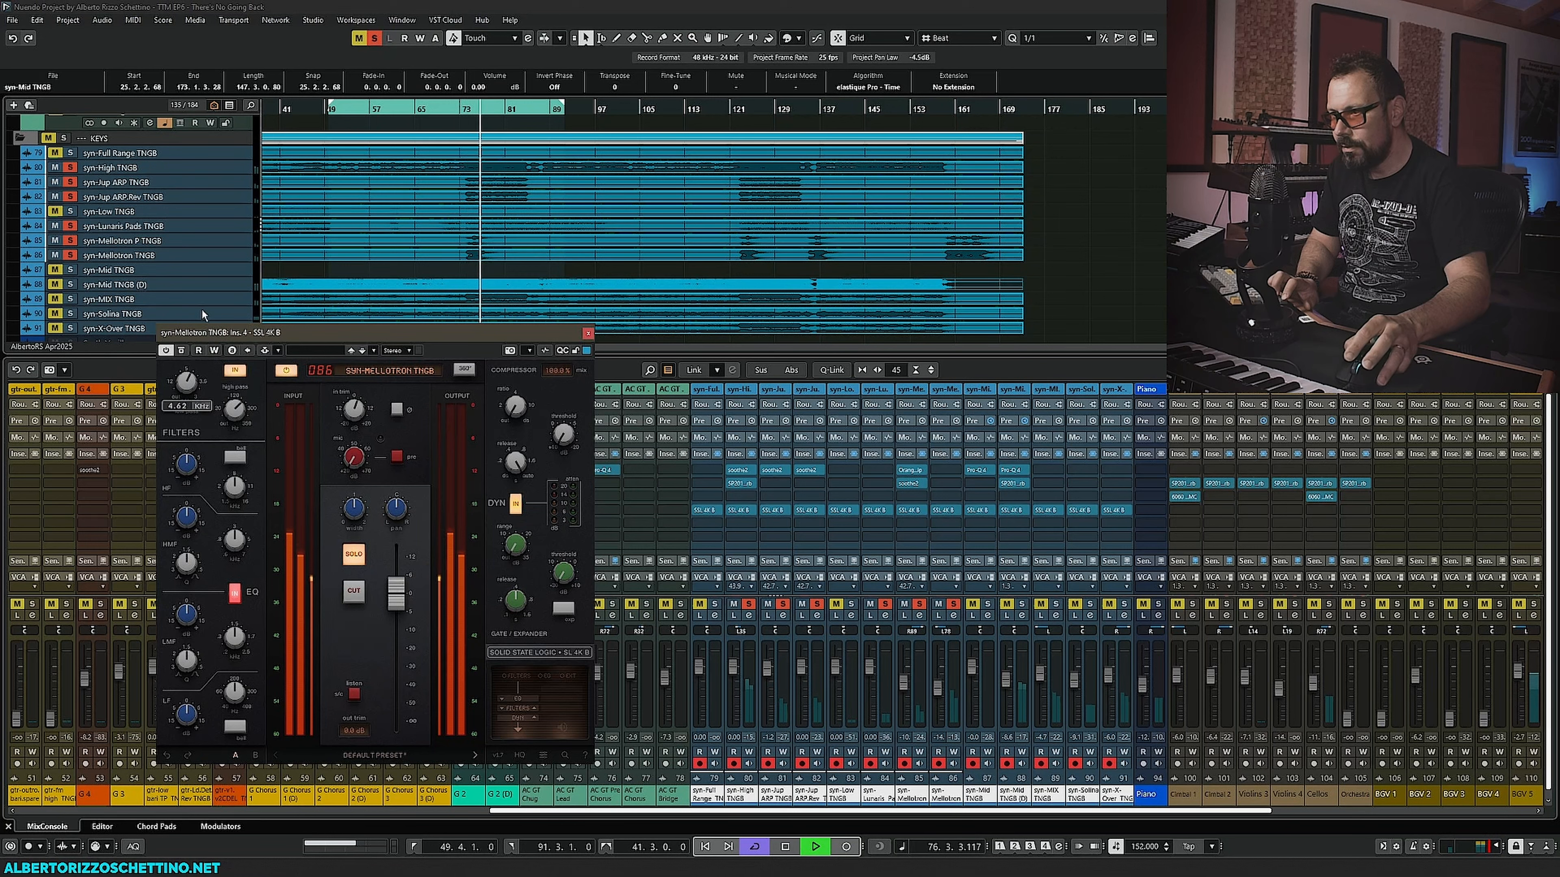
{"action": "key", "text": "space"}
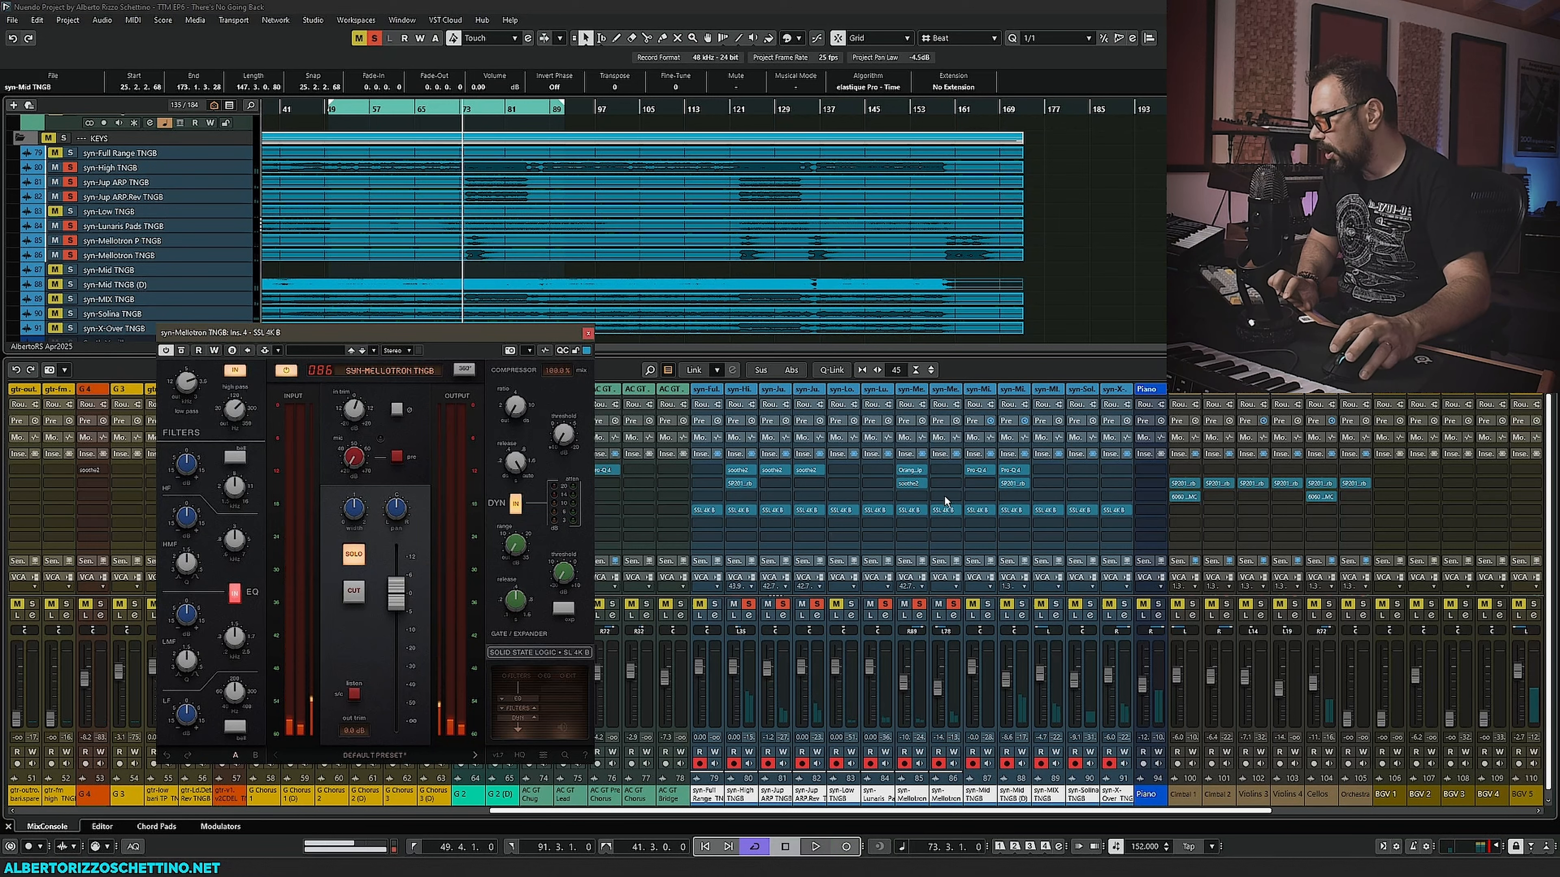
- Copy the Orange Clip insert onto the Mellotron channel and open it during playback
{"action": "left_click_drag", "start_coordinate": [910, 484], "coordinate": [946, 473]}
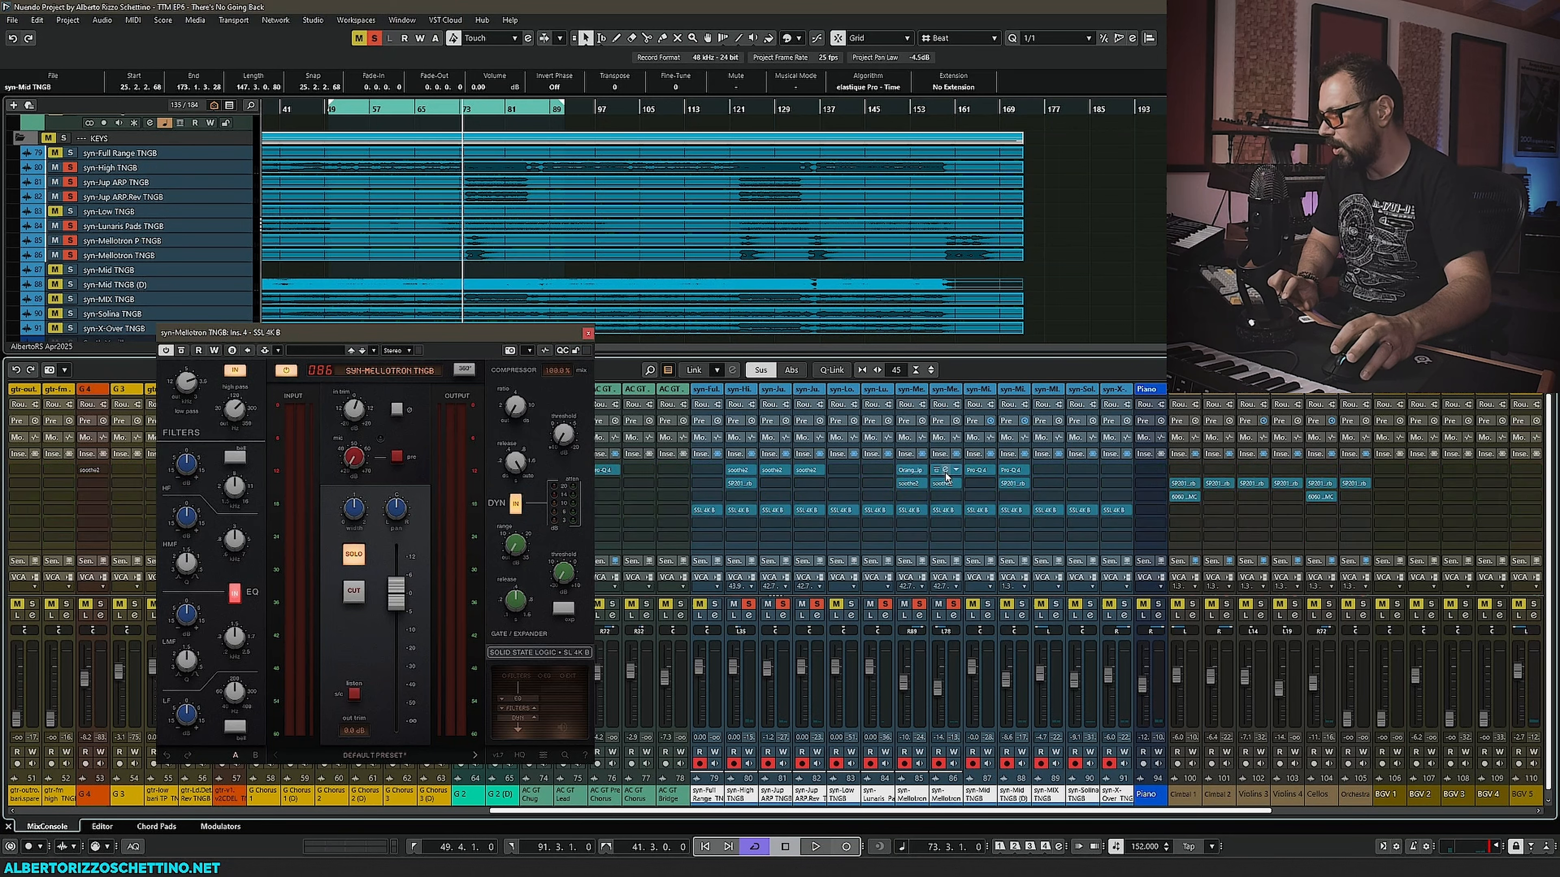
{"action": "left_click_drag", "start_coordinate": [745, 279], "coordinate": [776, 310]}
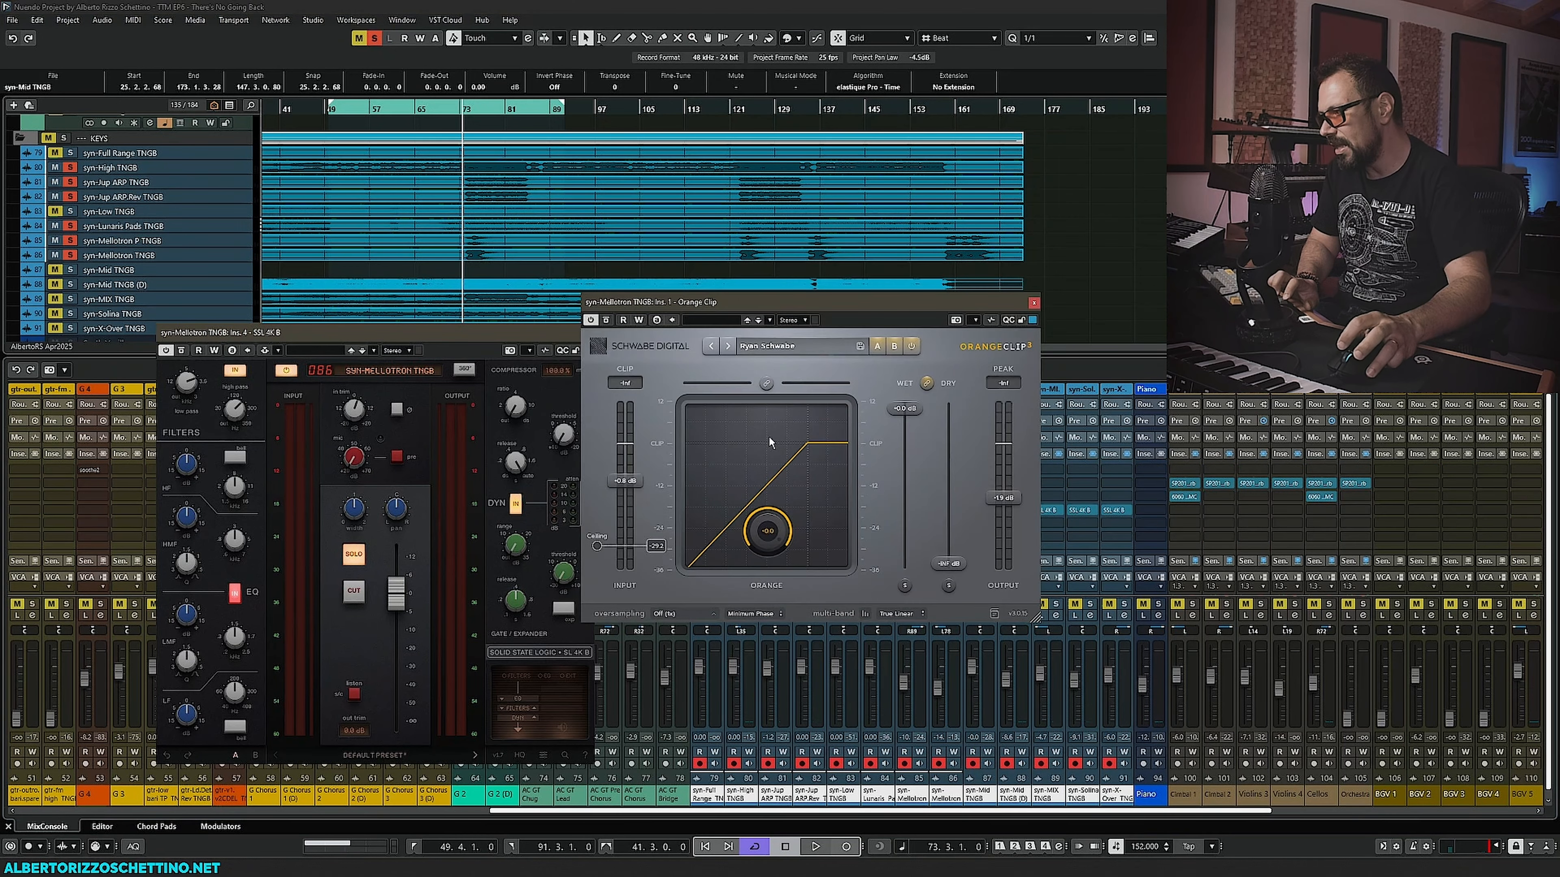
{"action": "key", "text": "space"}
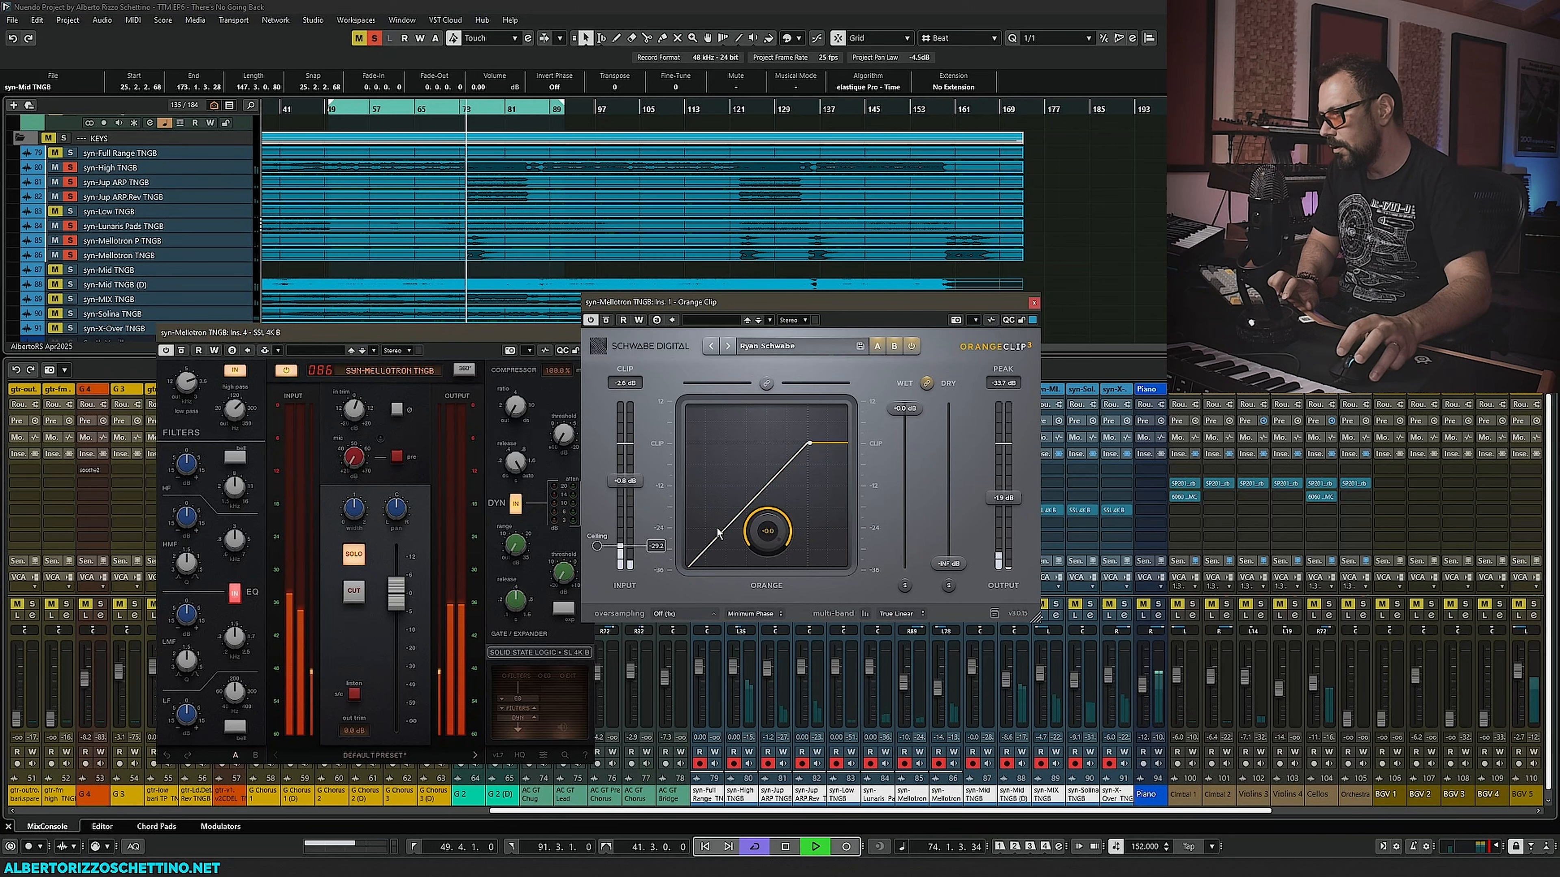
- Turn Orange Clip's curve knob toward a softer clipping curve, then close the Orange Clip window
{"action": "left_click_drag", "start_coordinate": [755, 553], "coordinate": [742, 684]}
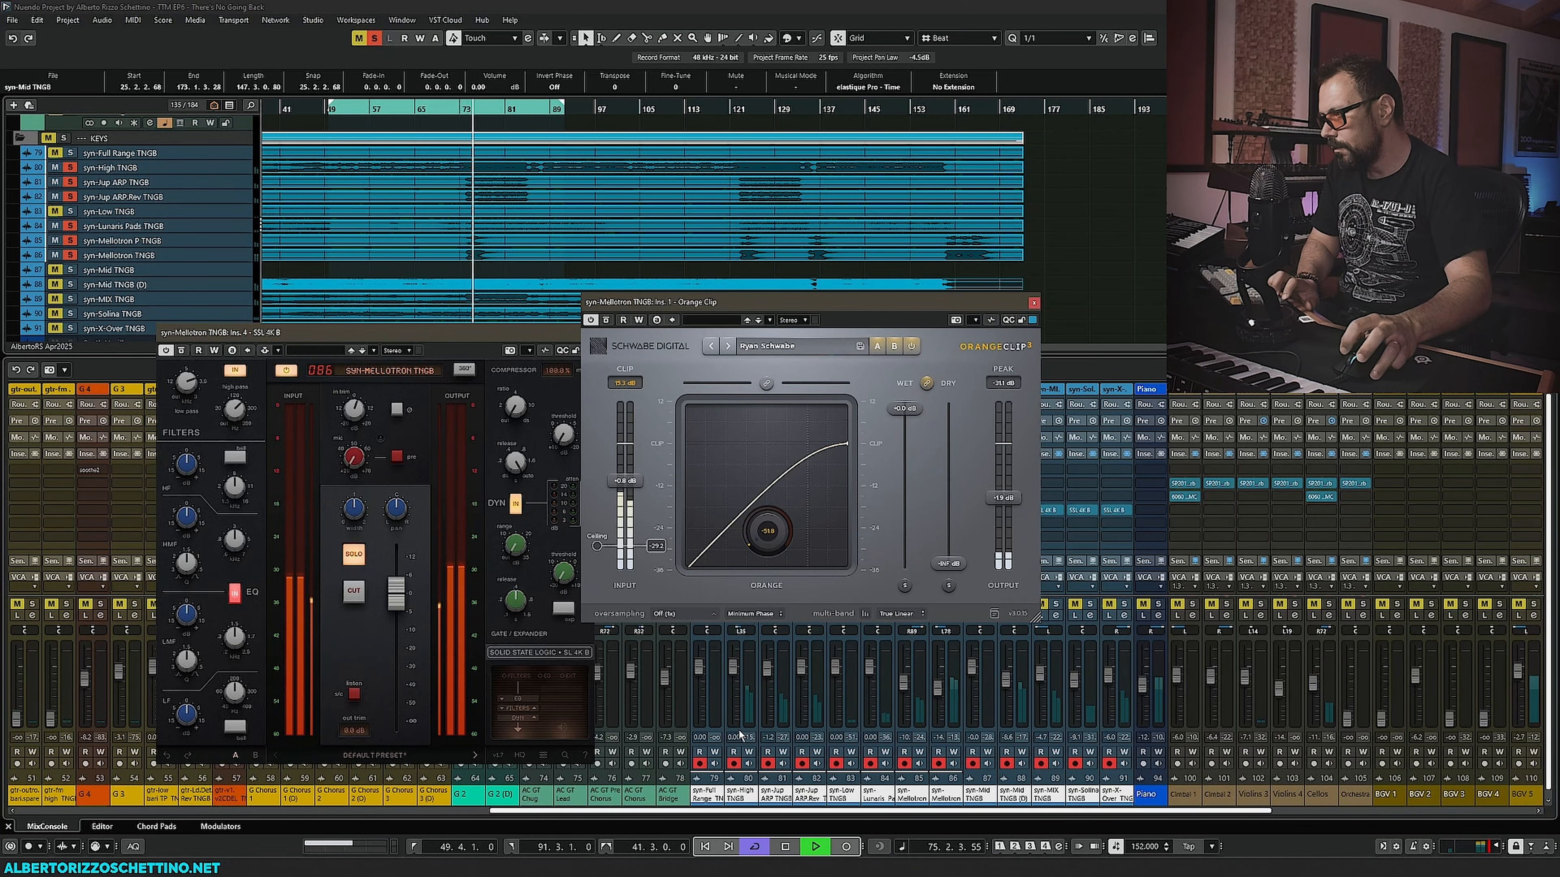
{"action": "left_click", "coordinate": [1034, 303]}
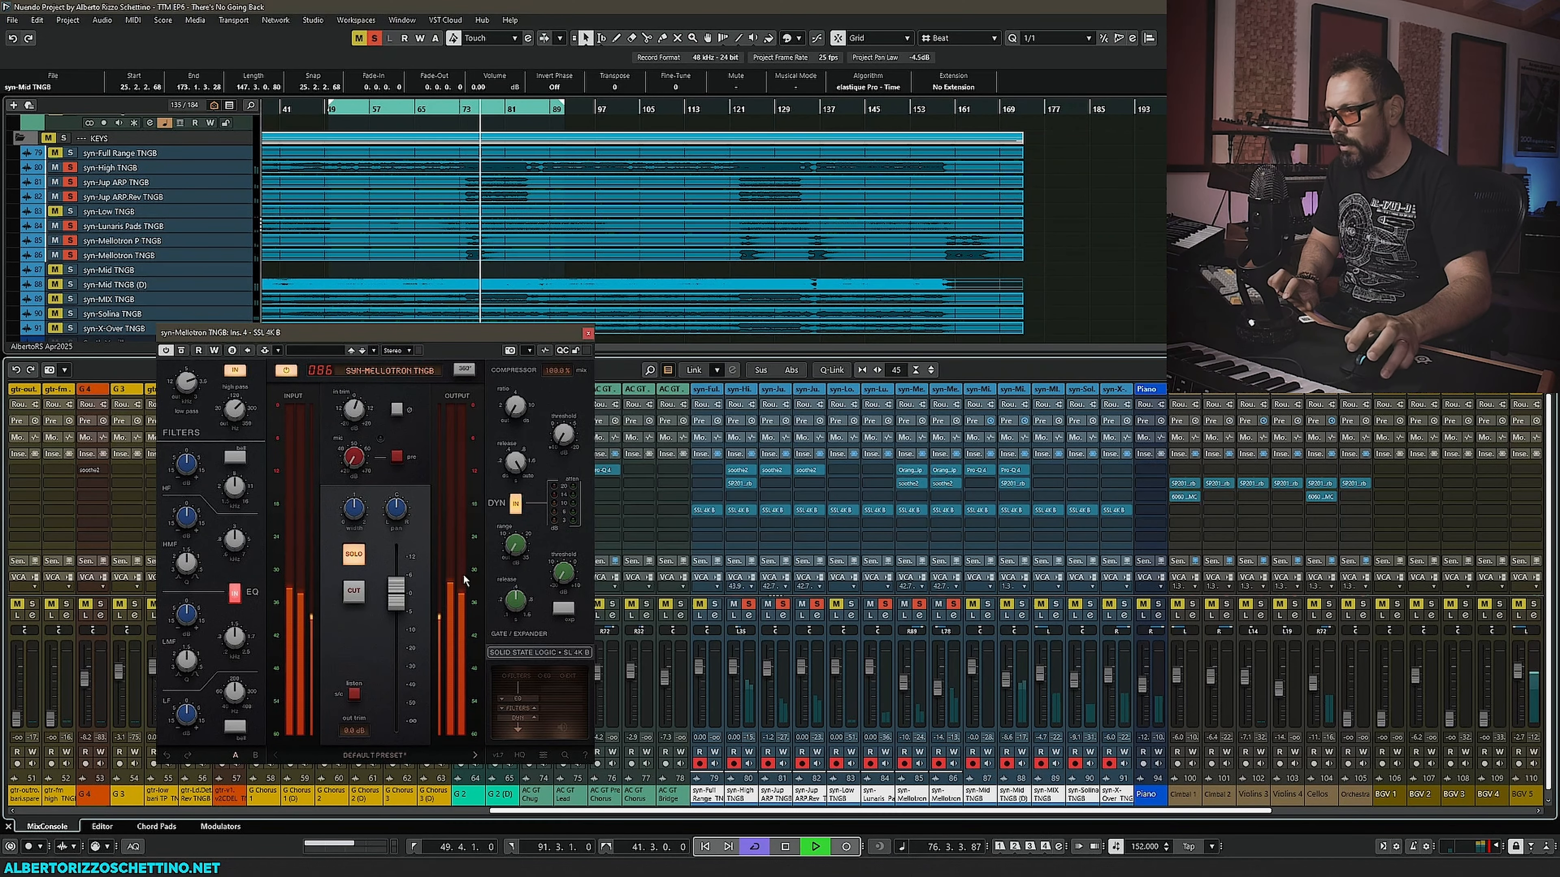
{"action": "key", "text": "space"}
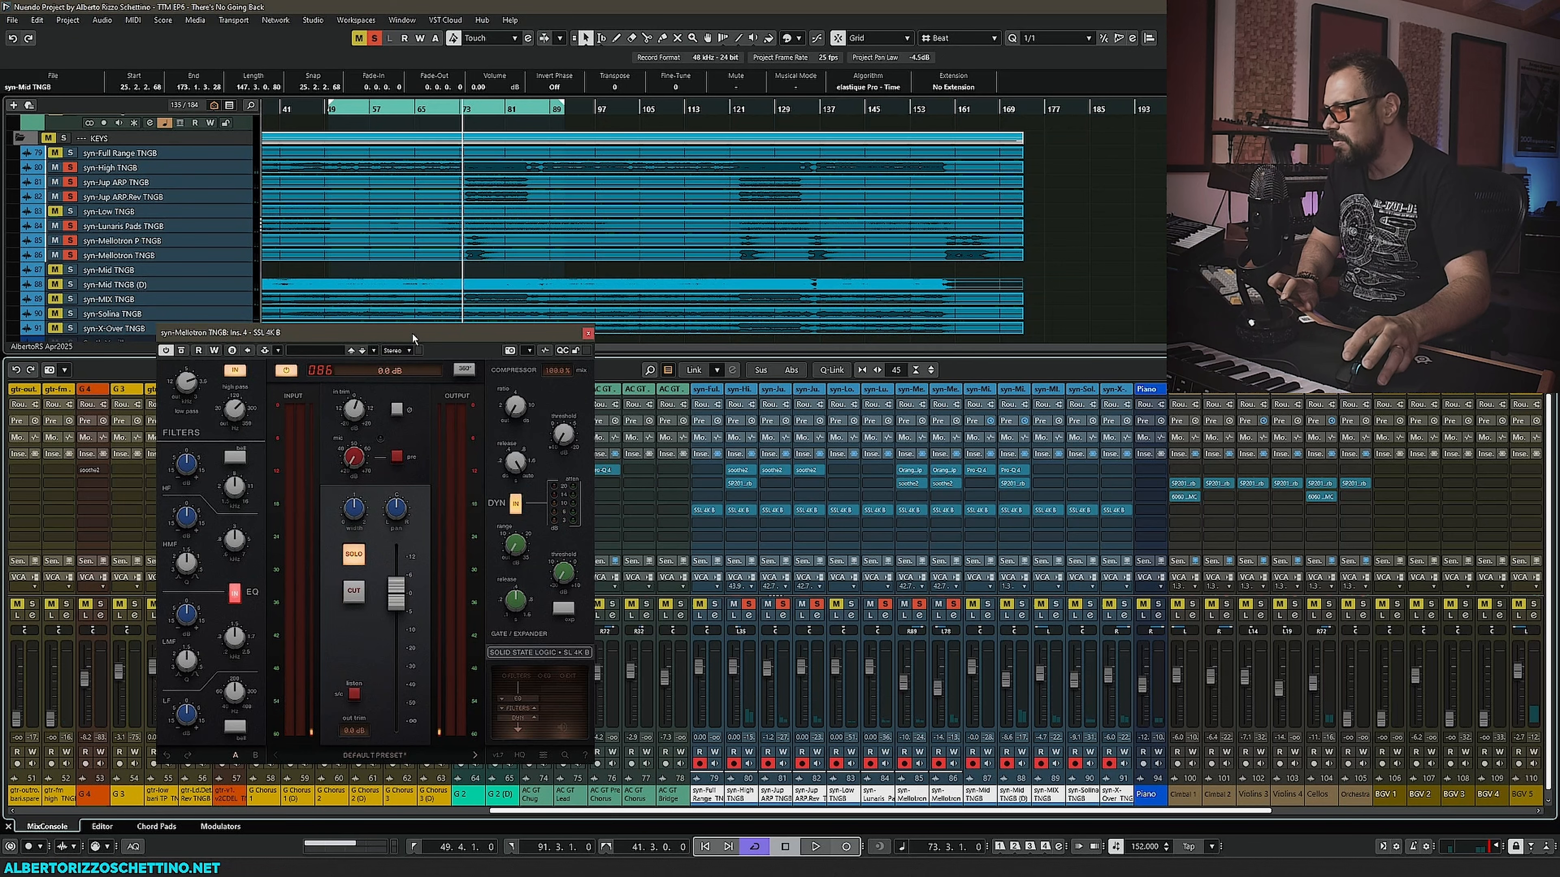
- Open the Mellotron P channel's SSL 4K B beside the Mellotron one and compare both during repeated playback
{"action": "left_click_drag", "start_coordinate": [412, 334], "coordinate": [475, 337]}
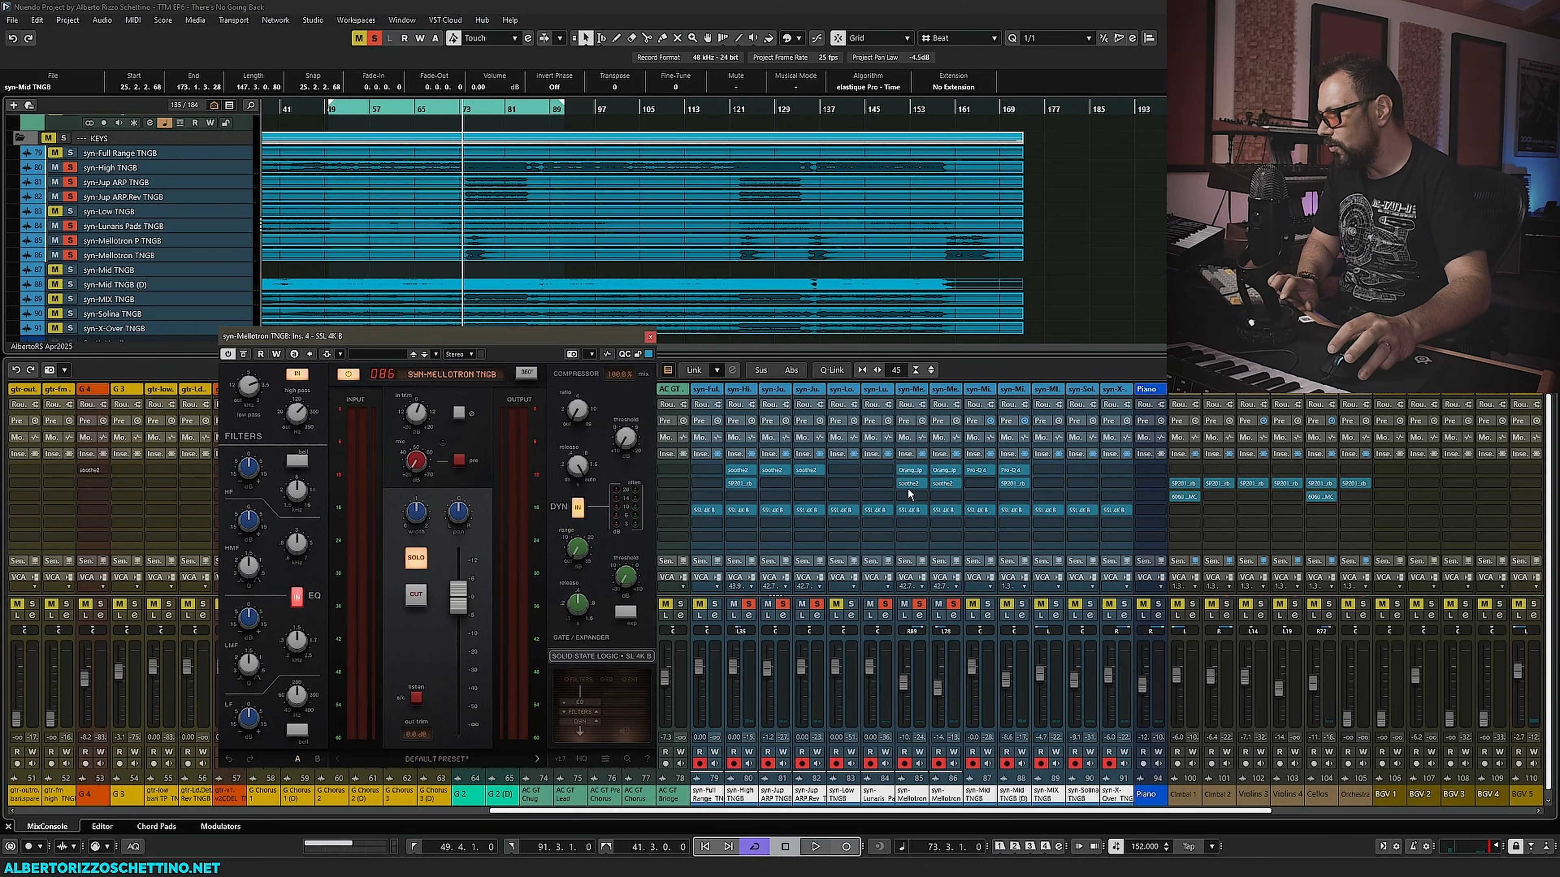
{"action": "left_click", "coordinate": [912, 510]}
{"action": "left_click_drag", "start_coordinate": [554, 339], "coordinate": [911, 330]}
{"action": "left_click_drag", "start_coordinate": [404, 304], "coordinate": [453, 330]}
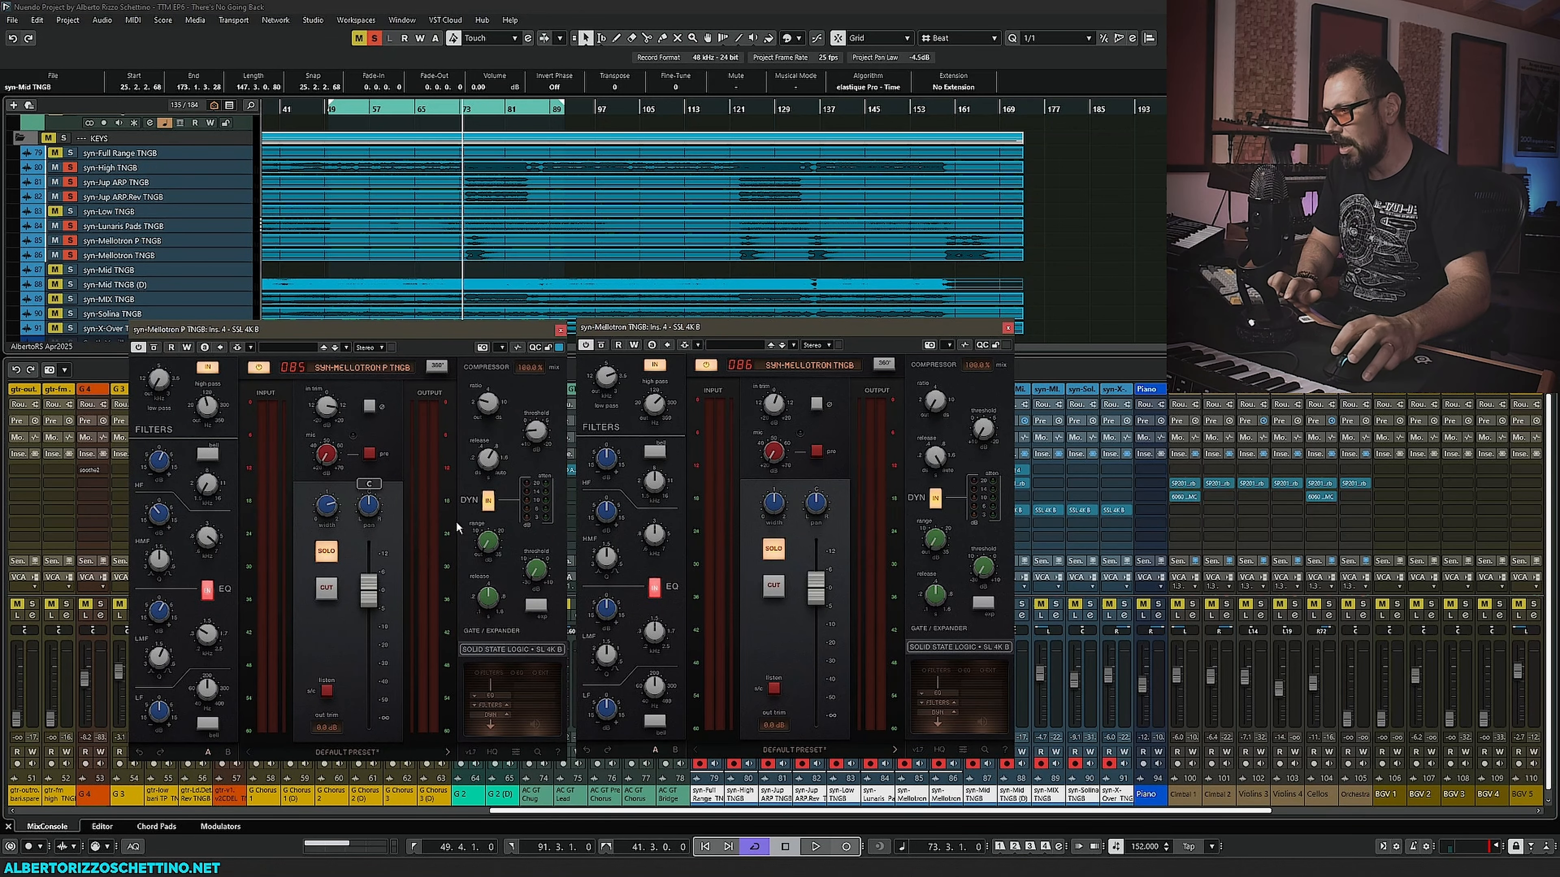
{"action": "key", "text": "space"}
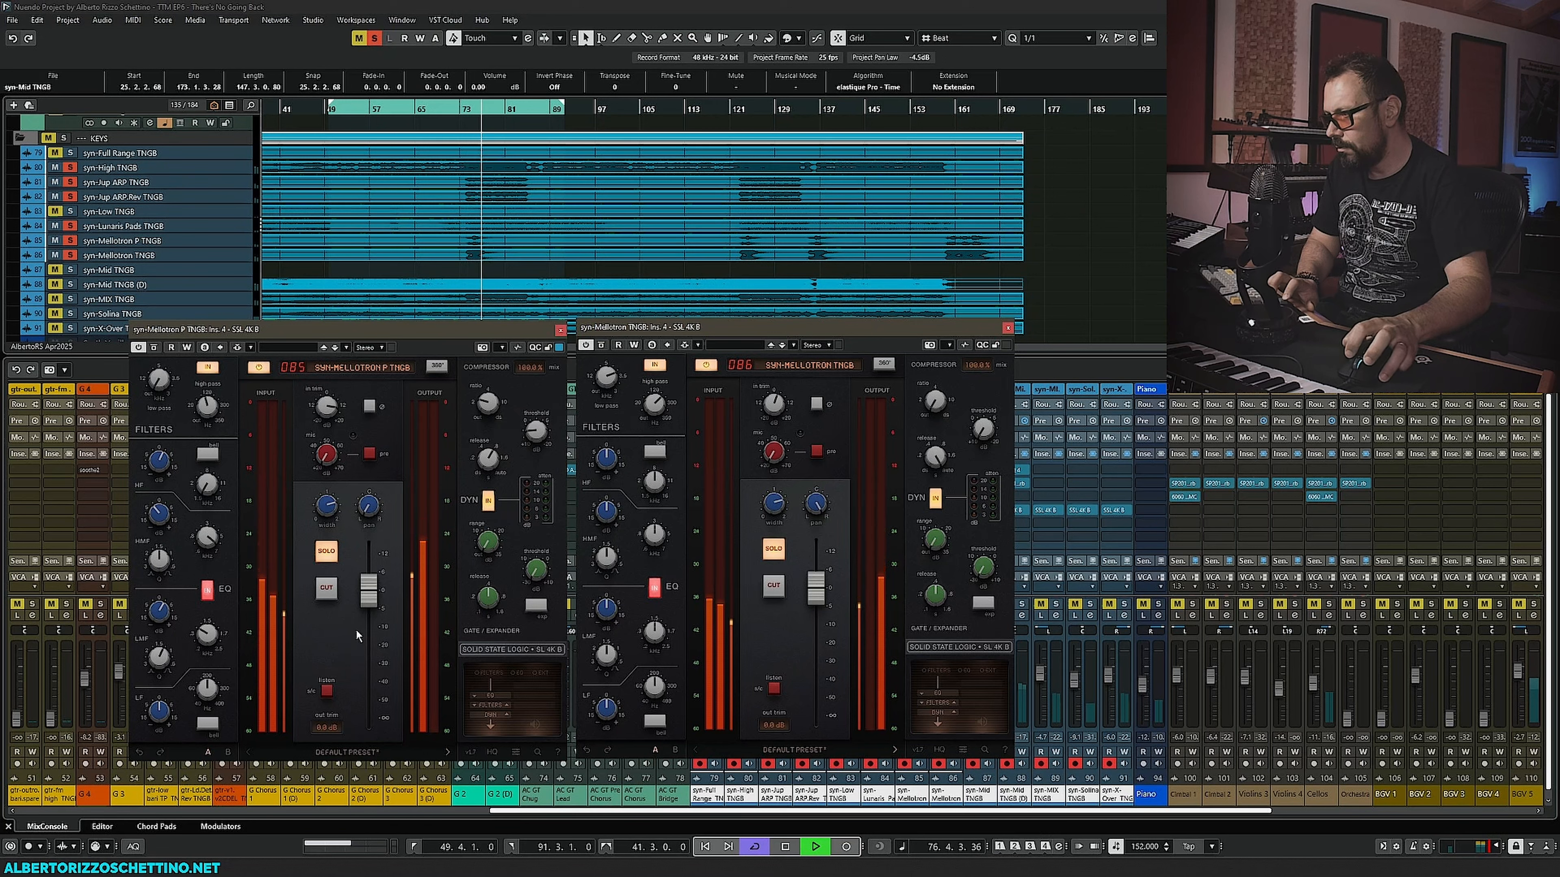
{"action": "key", "text": "space"}
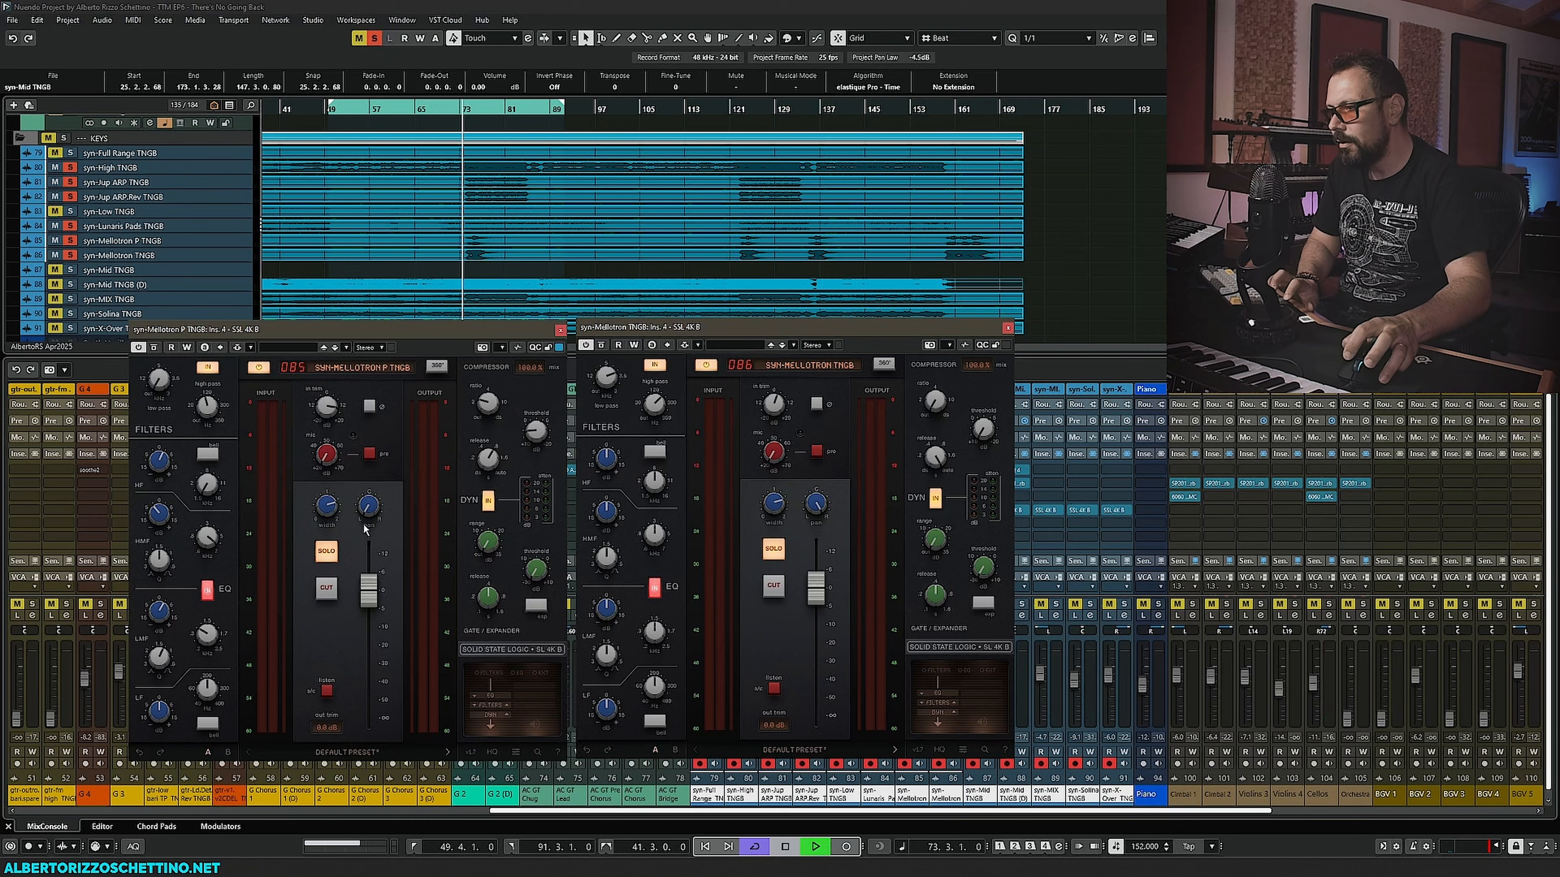
{"action": "key", "text": "space"}
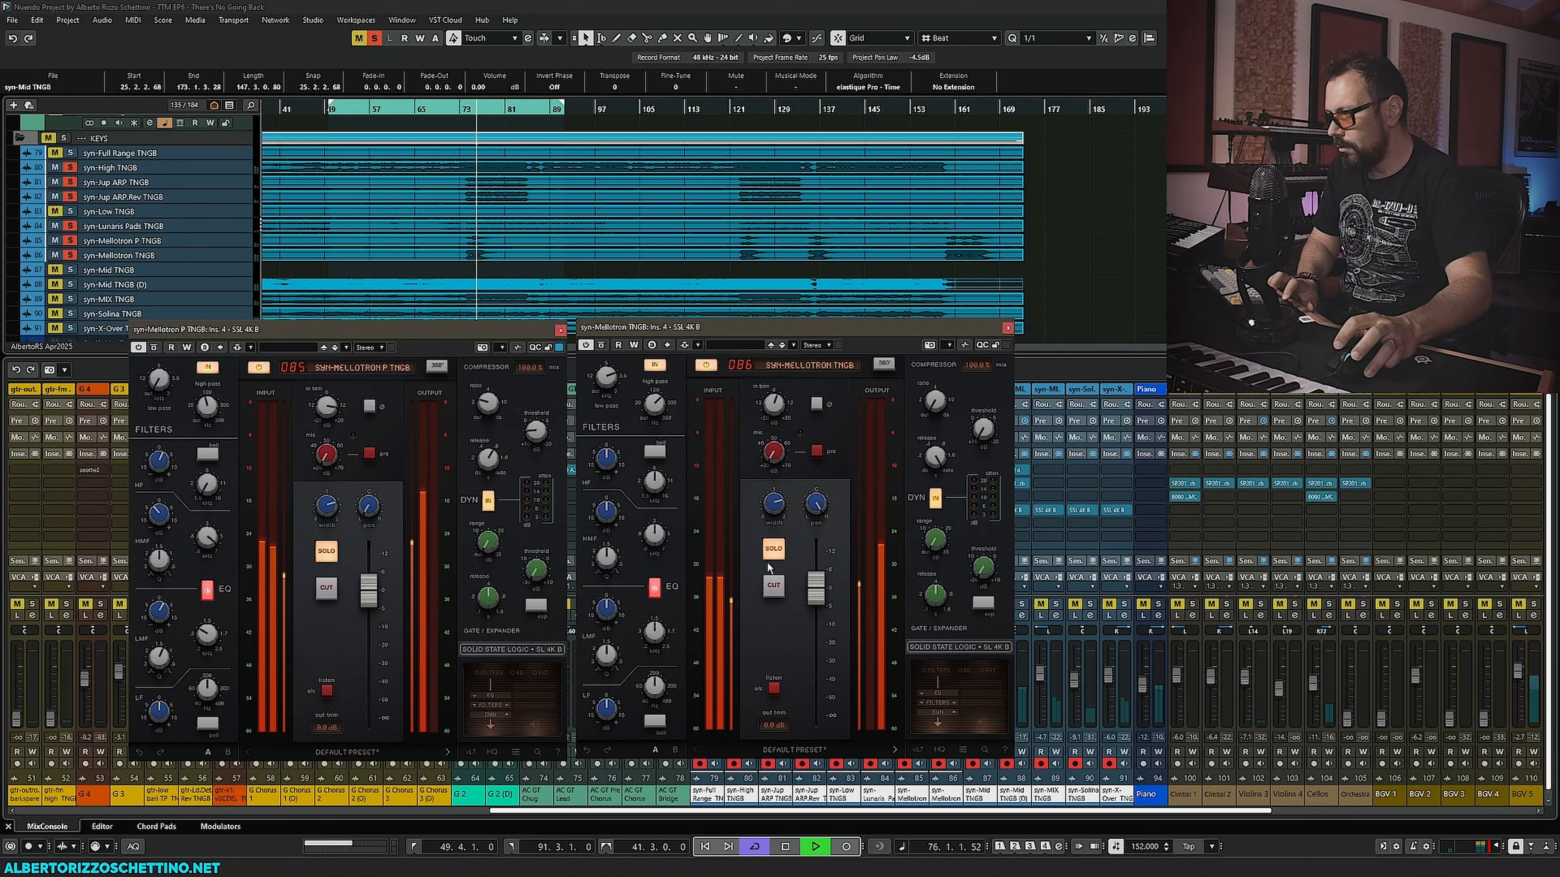
{"action": "key", "text": "space"}
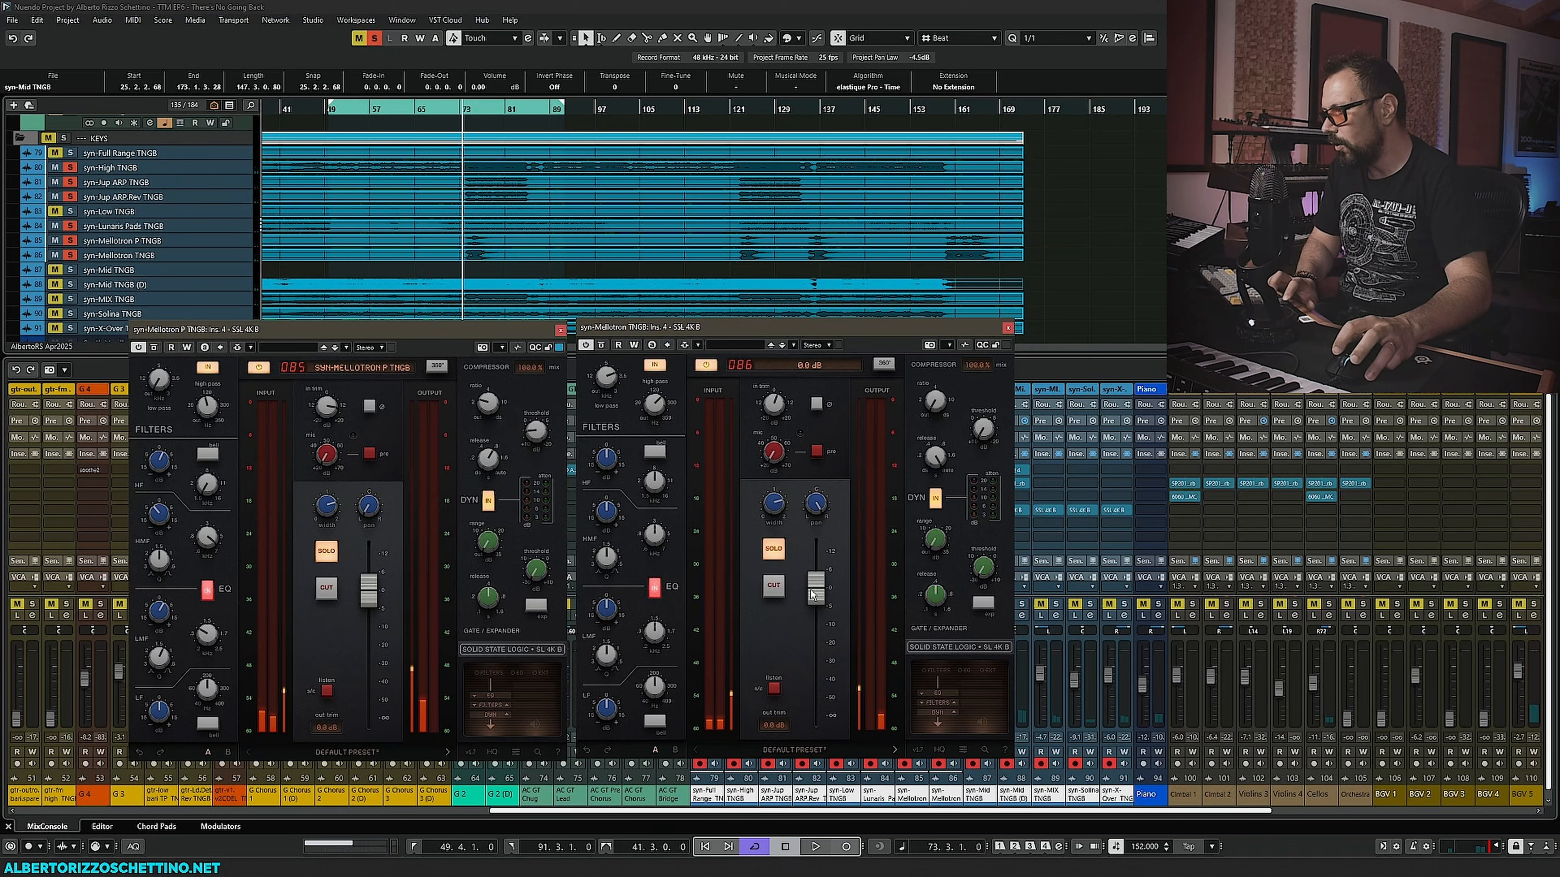
{"action": "key", "text": "space"}
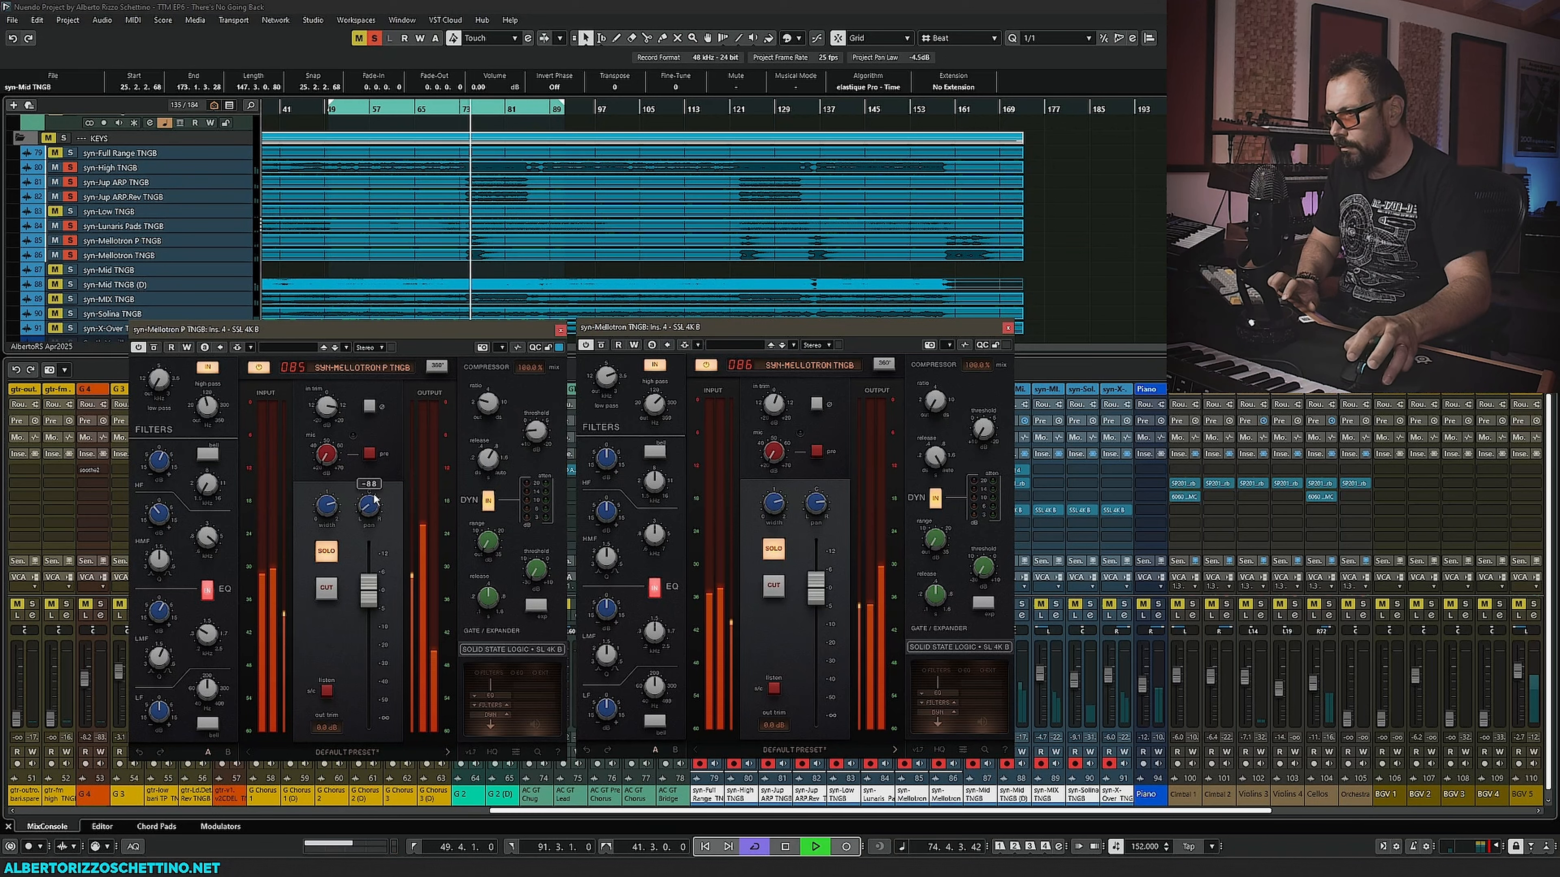
{"action": "key", "text": "space"}
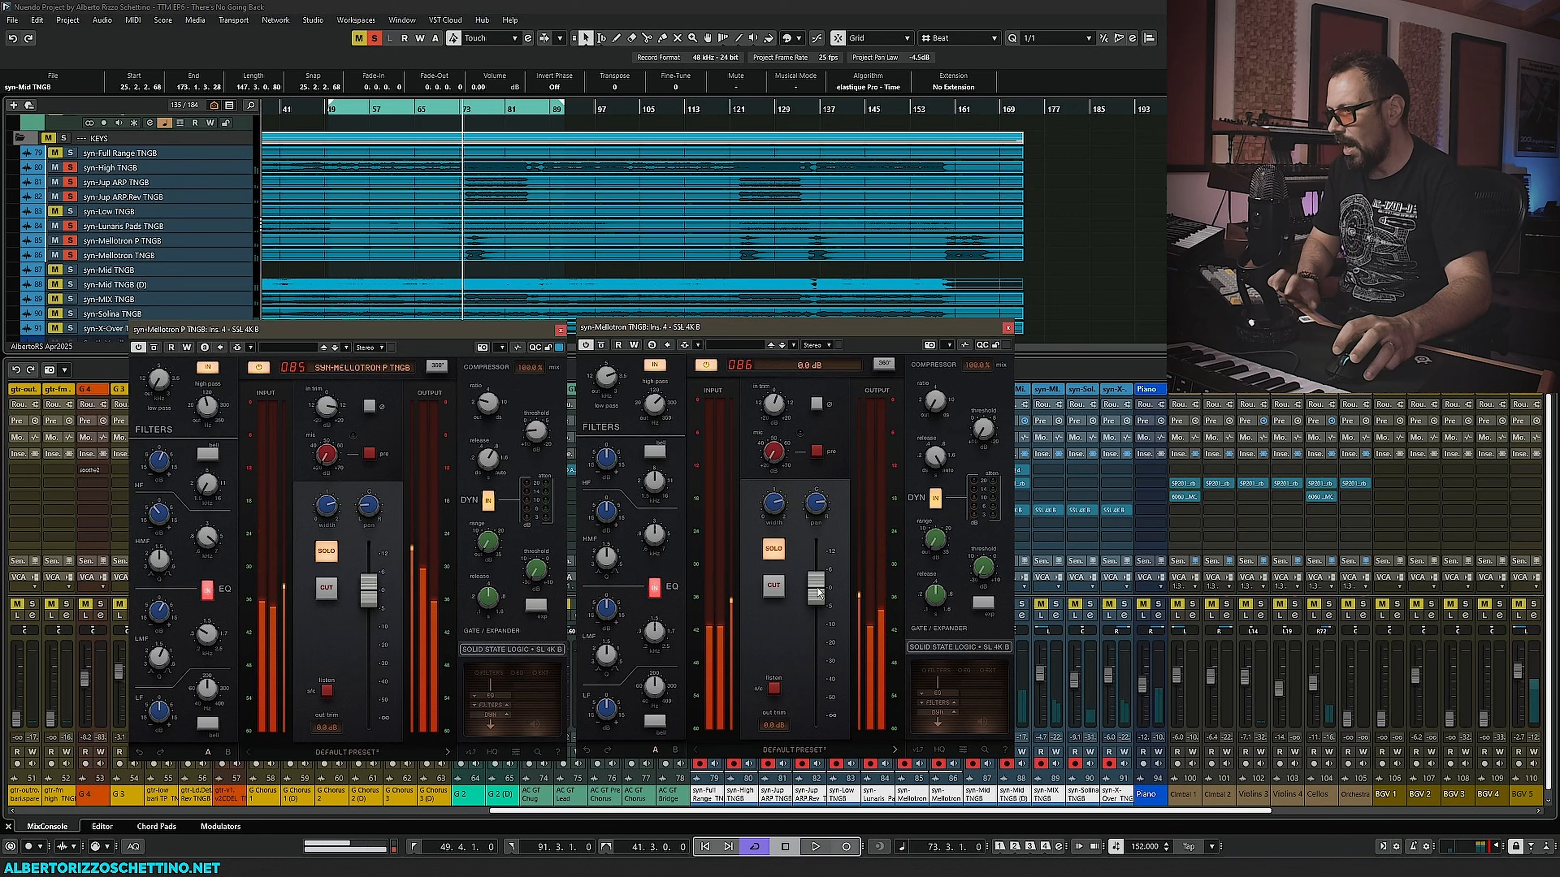
{"action": "key", "text": "space"}
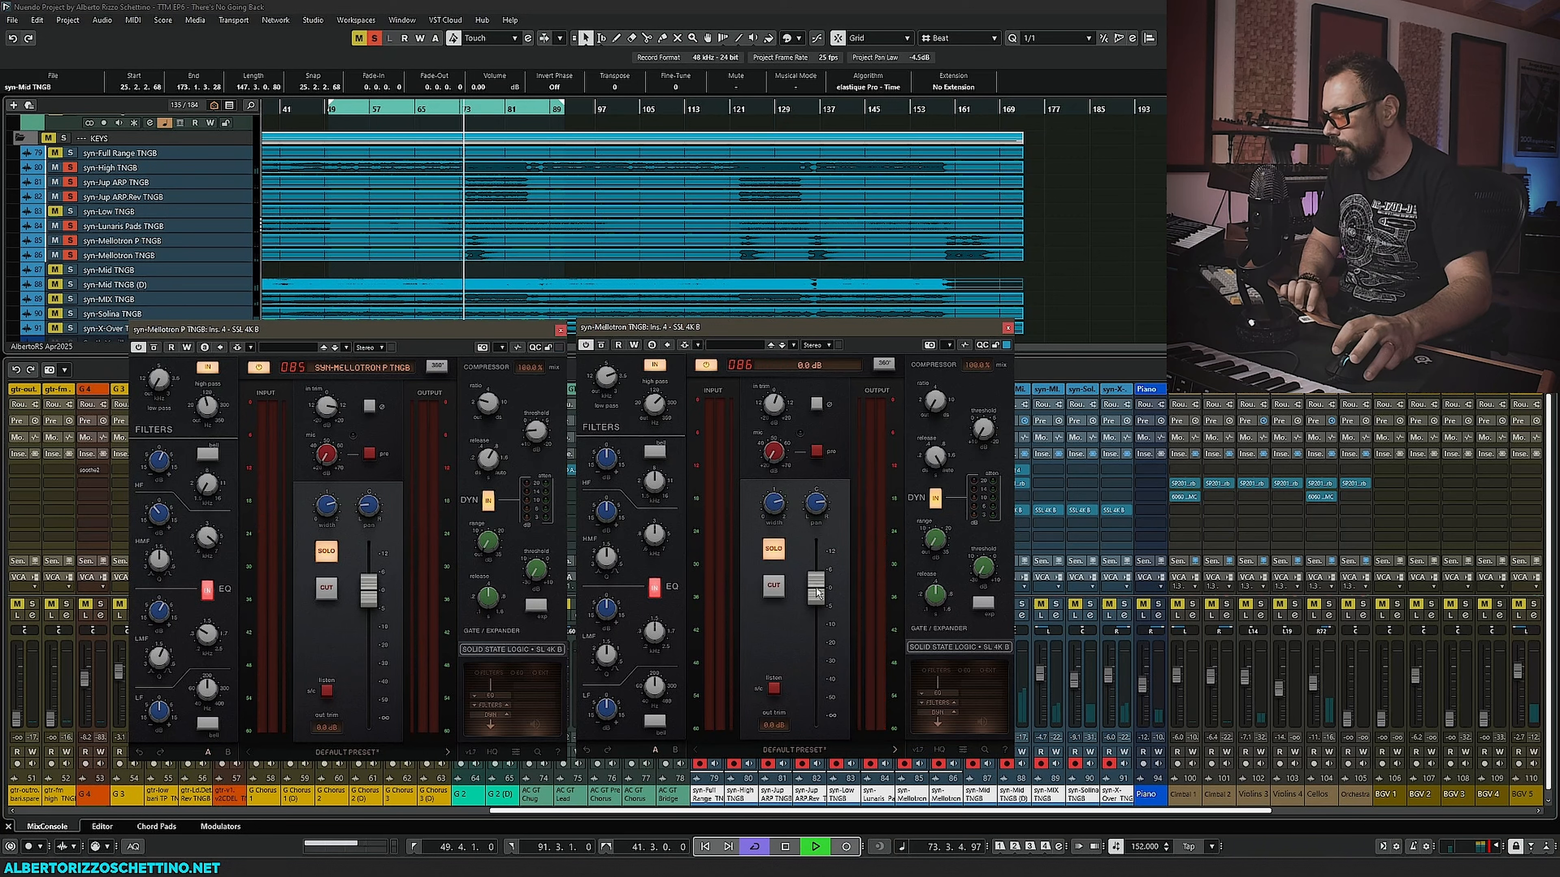
- Raise the Mellotron SSL 4K B output fader slightly, then close both SSL 4K B windows
{"action": "left_click_drag", "start_coordinate": [820, 595], "coordinate": [817, 562]}
{"action": "key", "text": "space"}
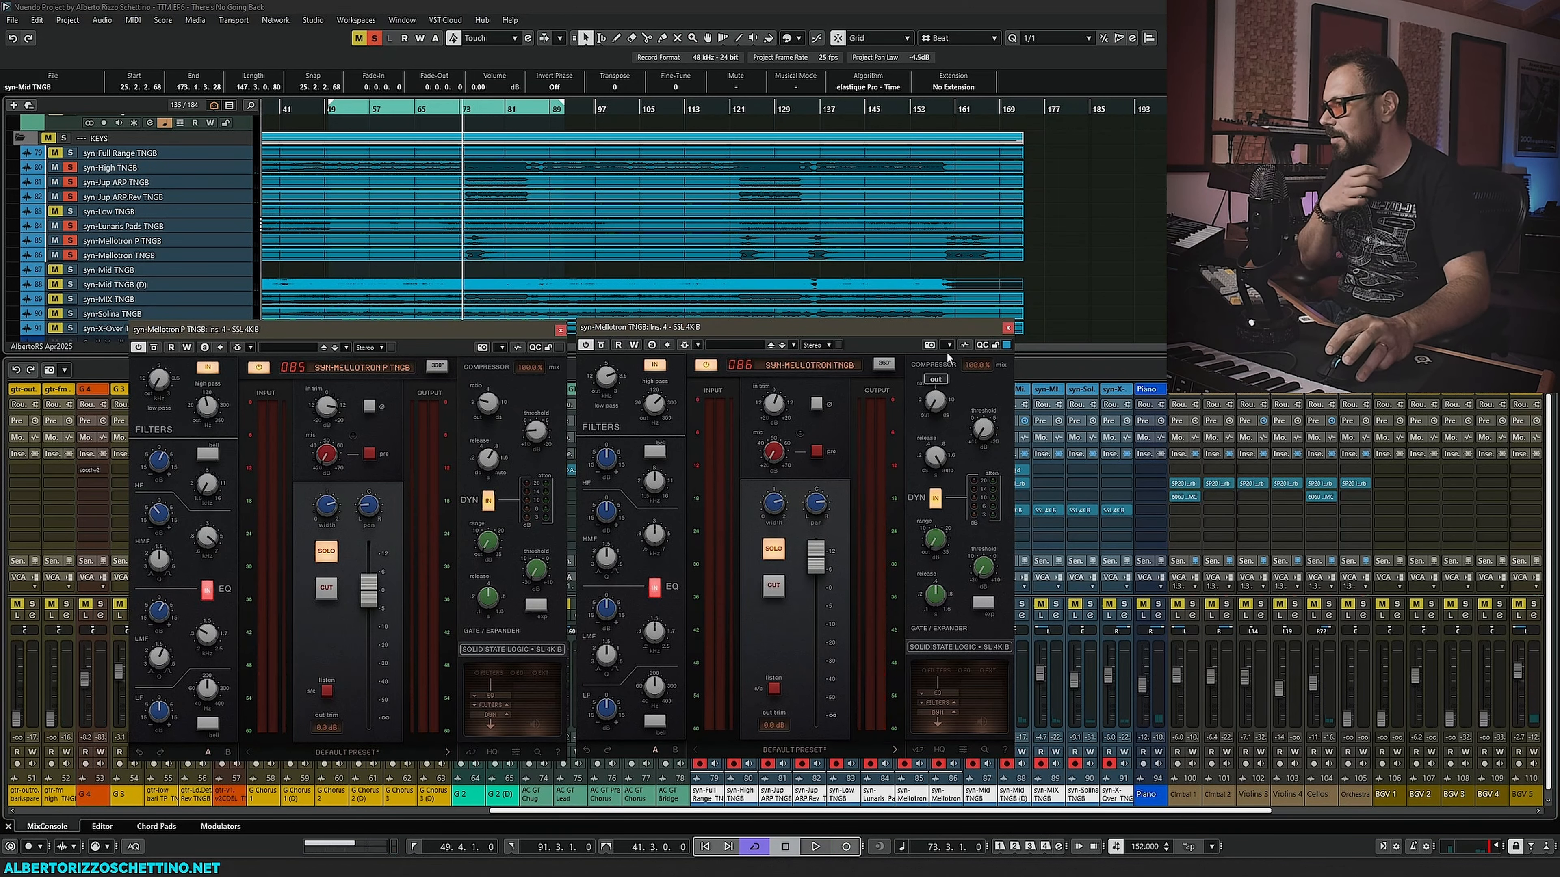
{"action": "left_click", "coordinate": [1007, 328]}
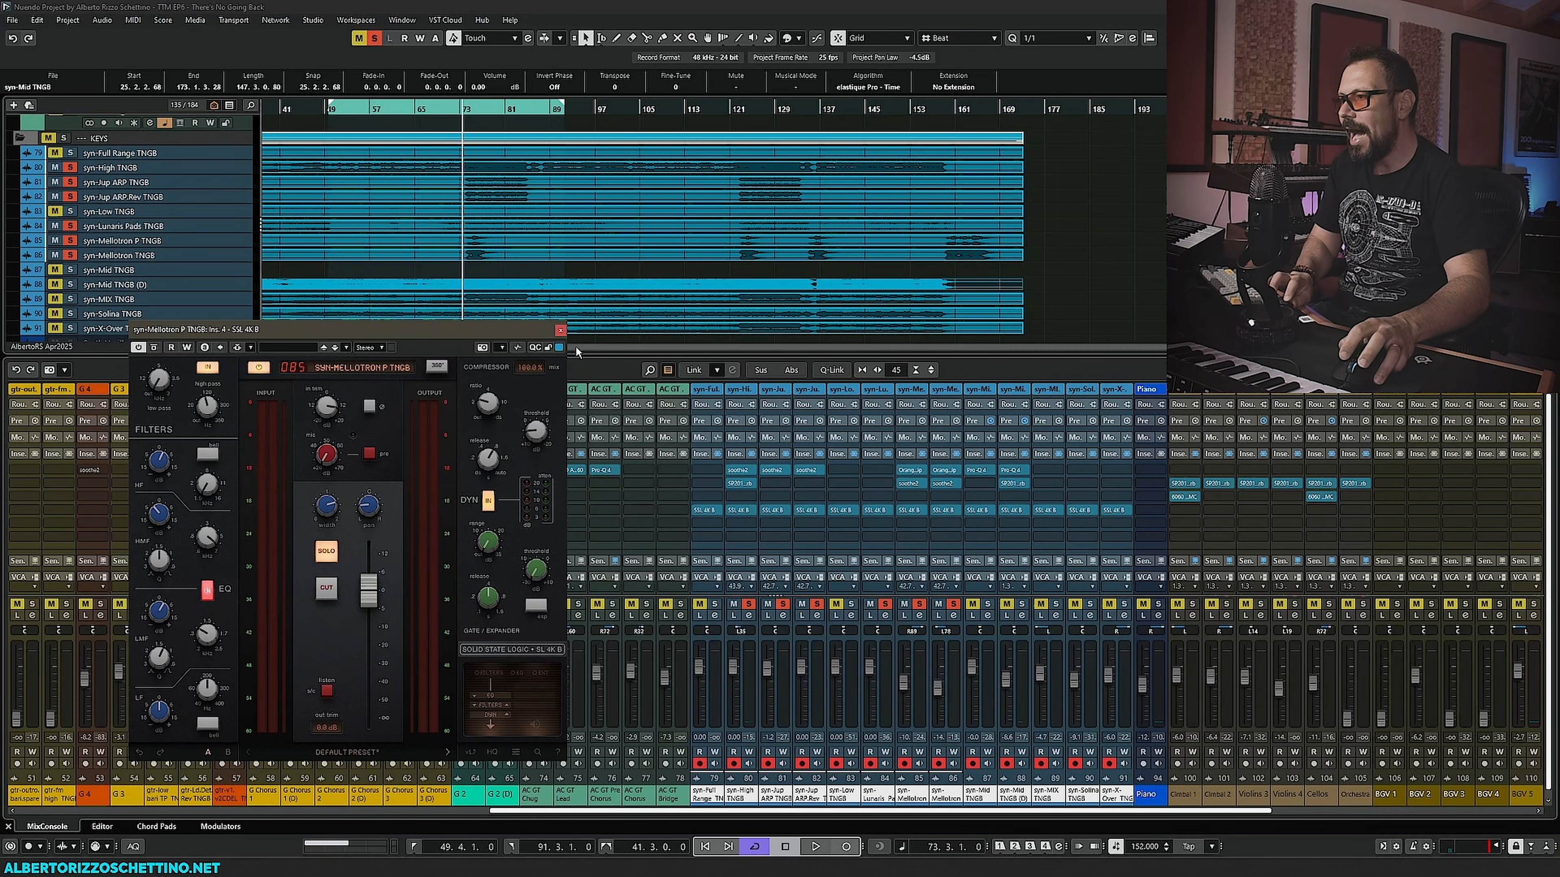
{"action": "left_click", "coordinate": [560, 330]}
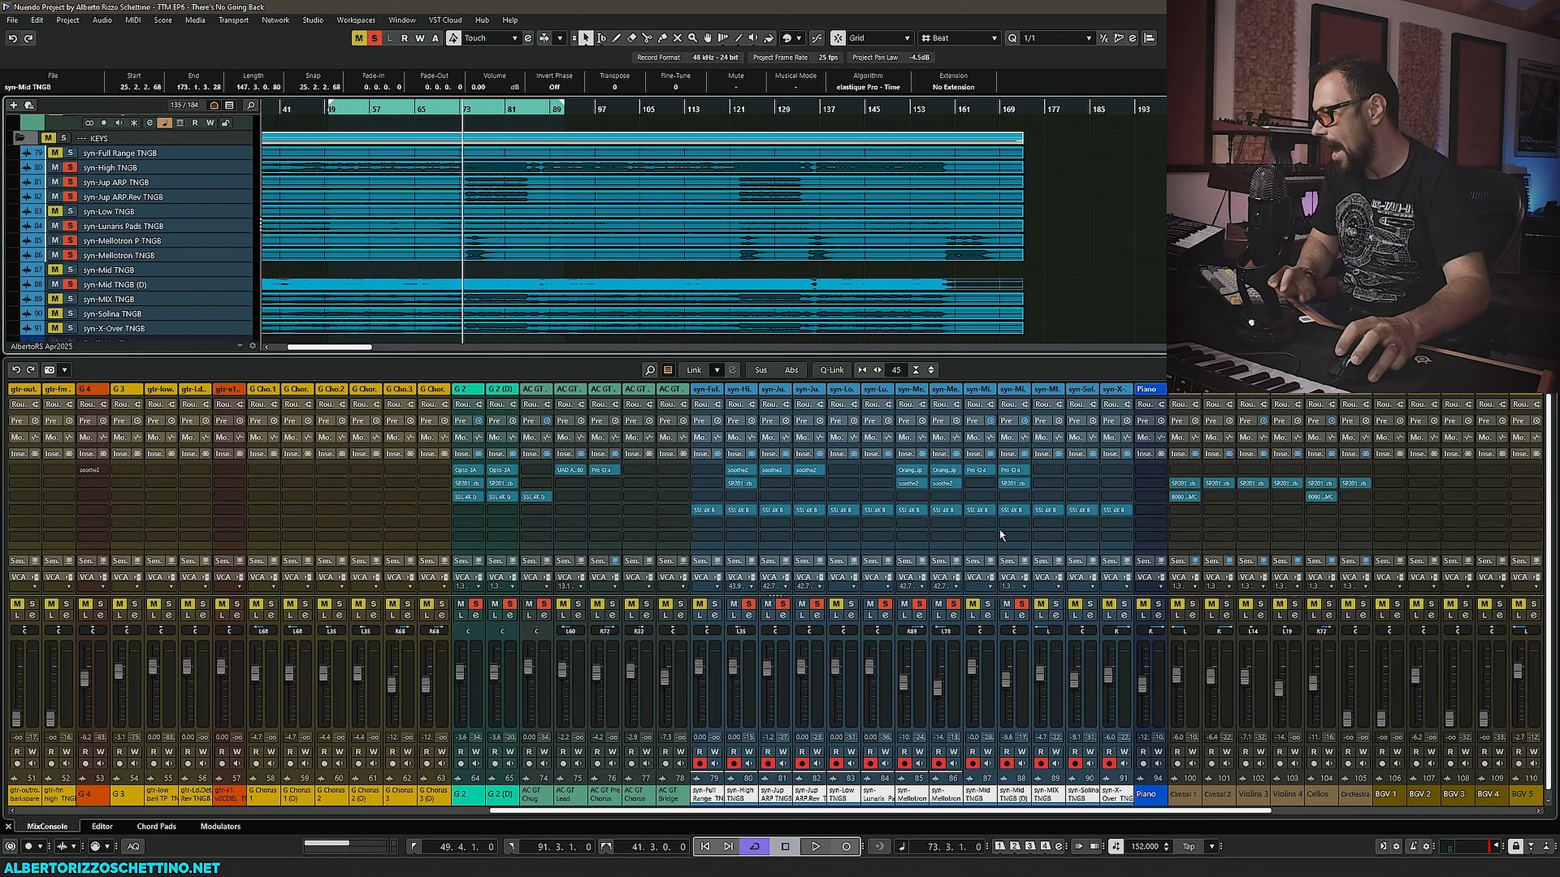
- Select the syn-Mid TNGB (D) track
{"action": "left_click", "coordinate": [115, 285]}
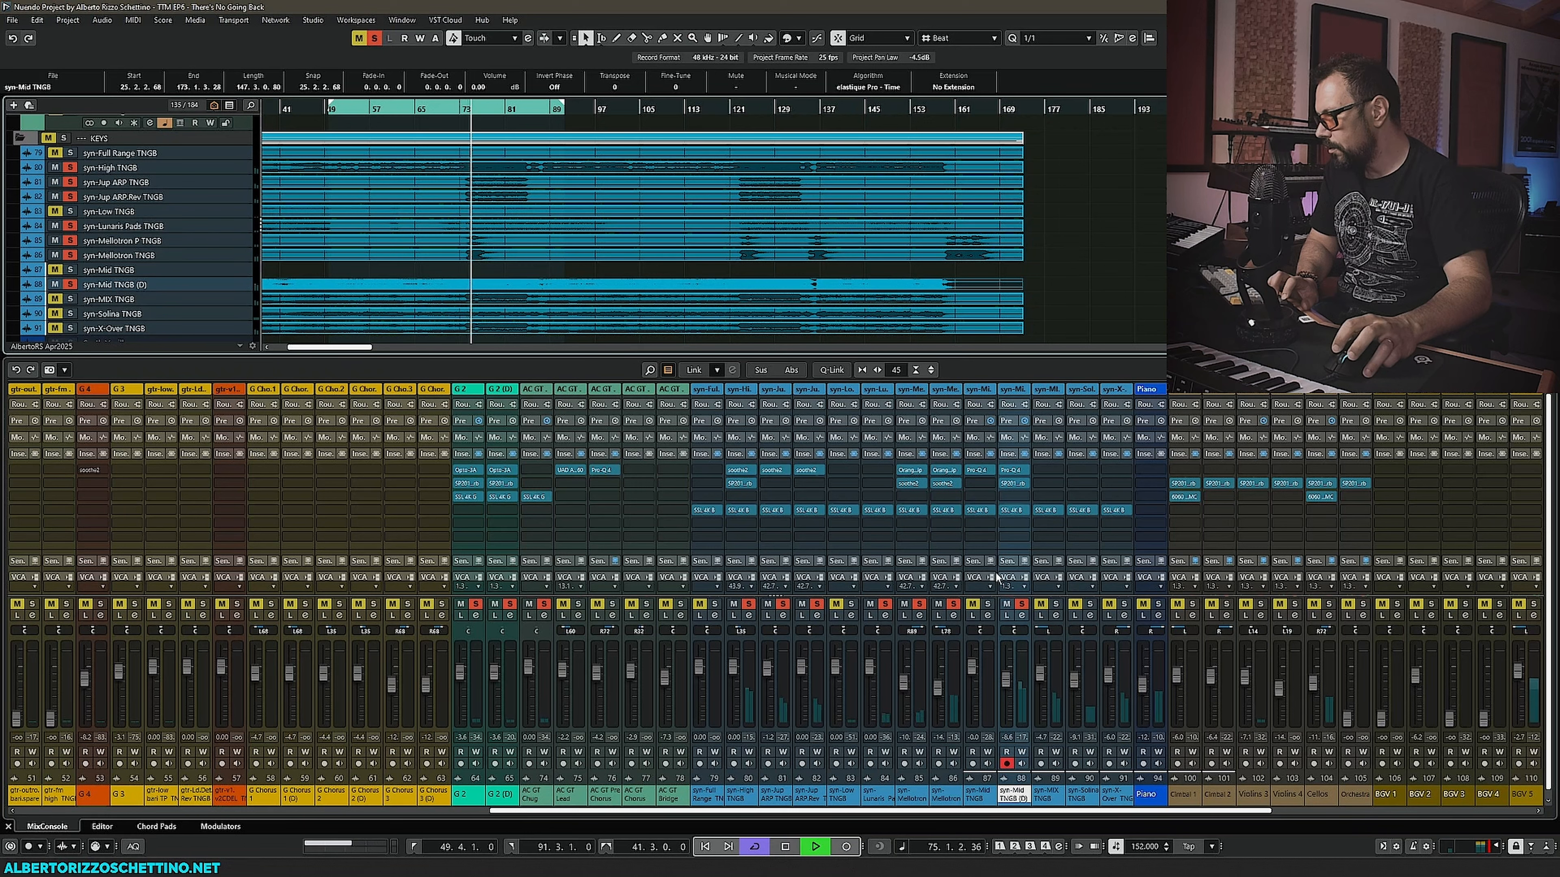
- Play the song and audition the syn-Mid TNGB and syn-Mid TNGB (D) channels using solo
{"action": "key", "text": "space"}
{"action": "left_click", "coordinate": [979, 794]}
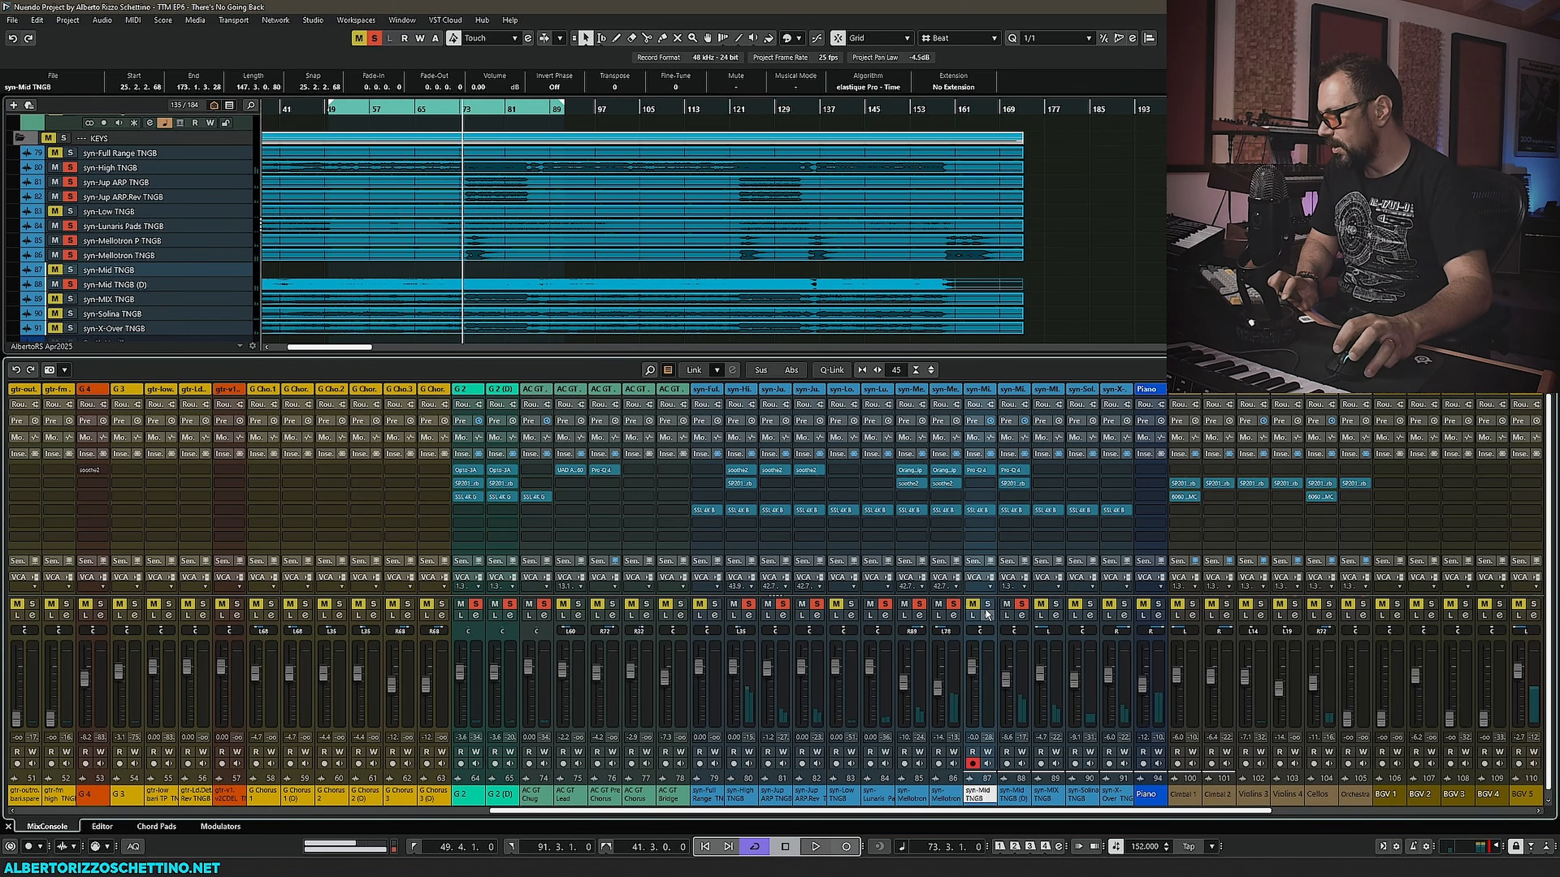
{"action": "left_click", "coordinate": [987, 606]}
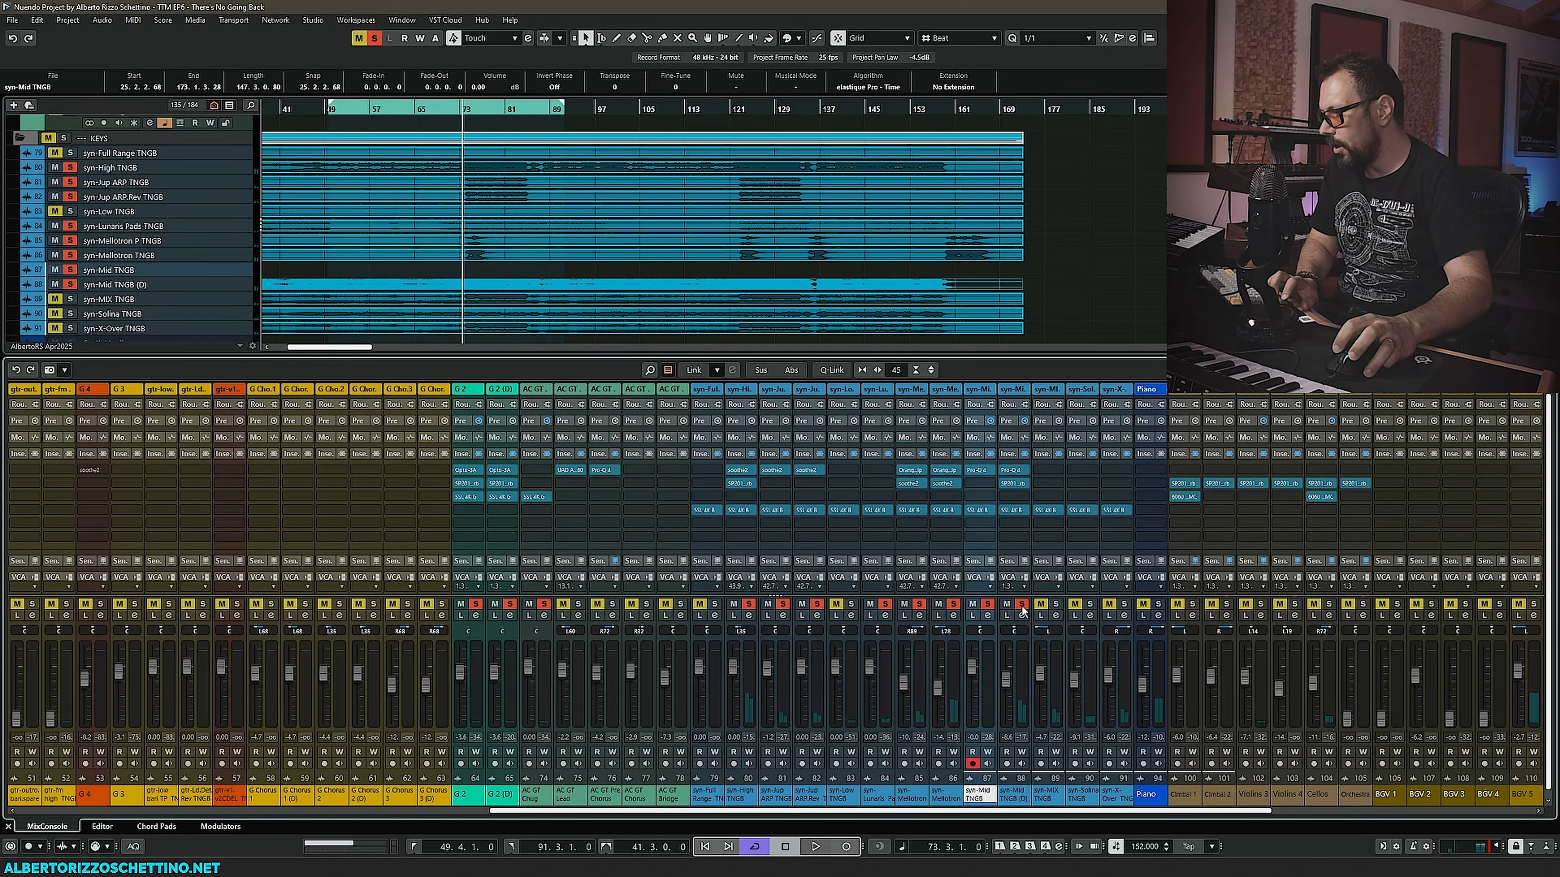
{"action": "left_click", "coordinate": [986, 606]}
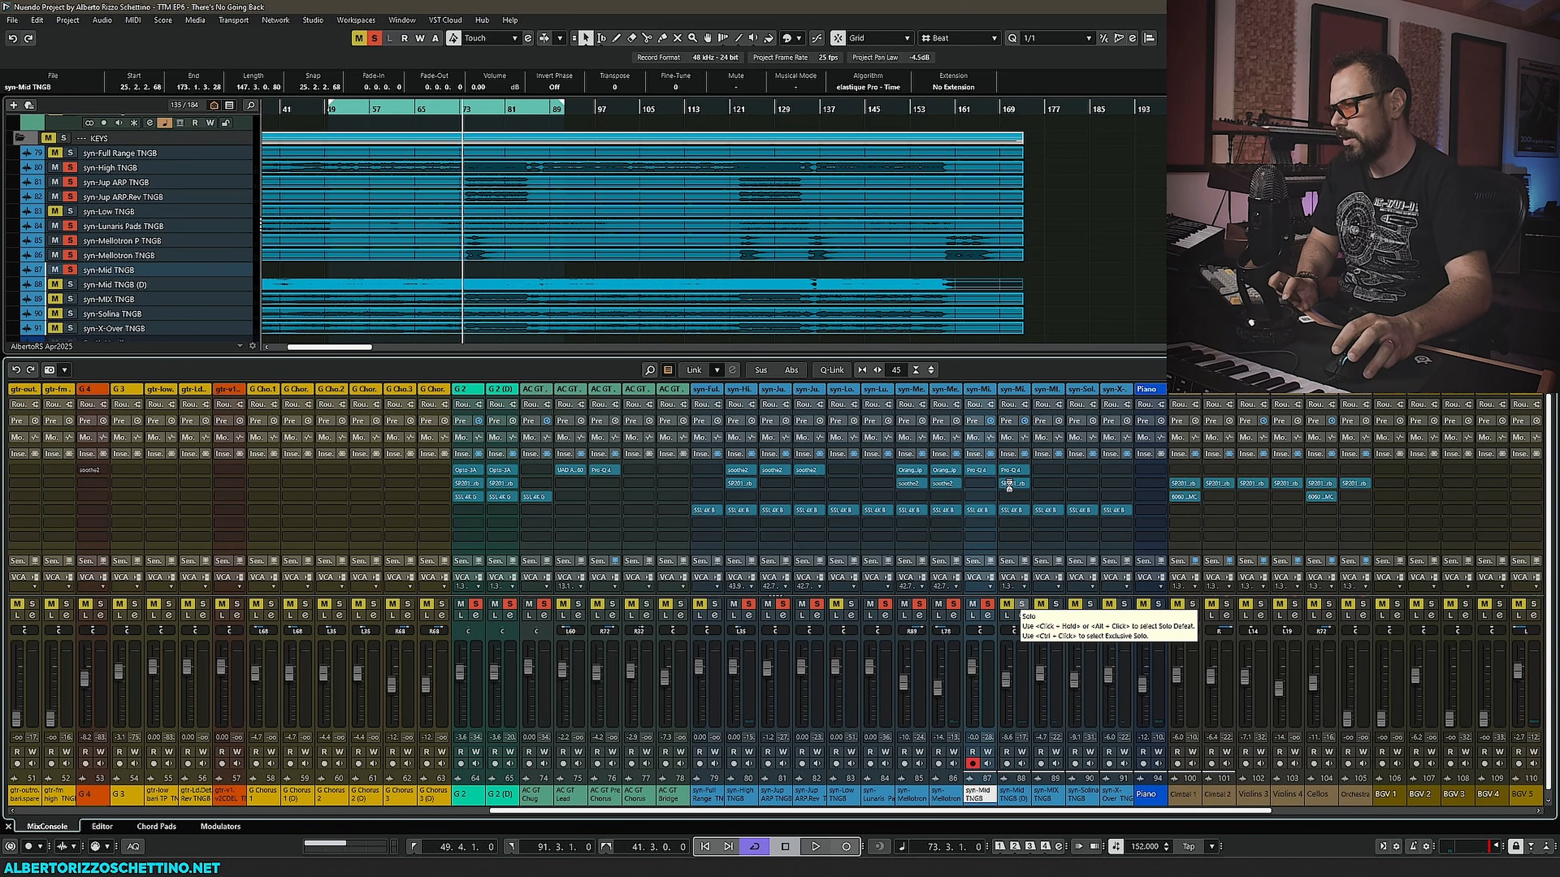
{"action": "left_click", "coordinate": [1022, 605]}
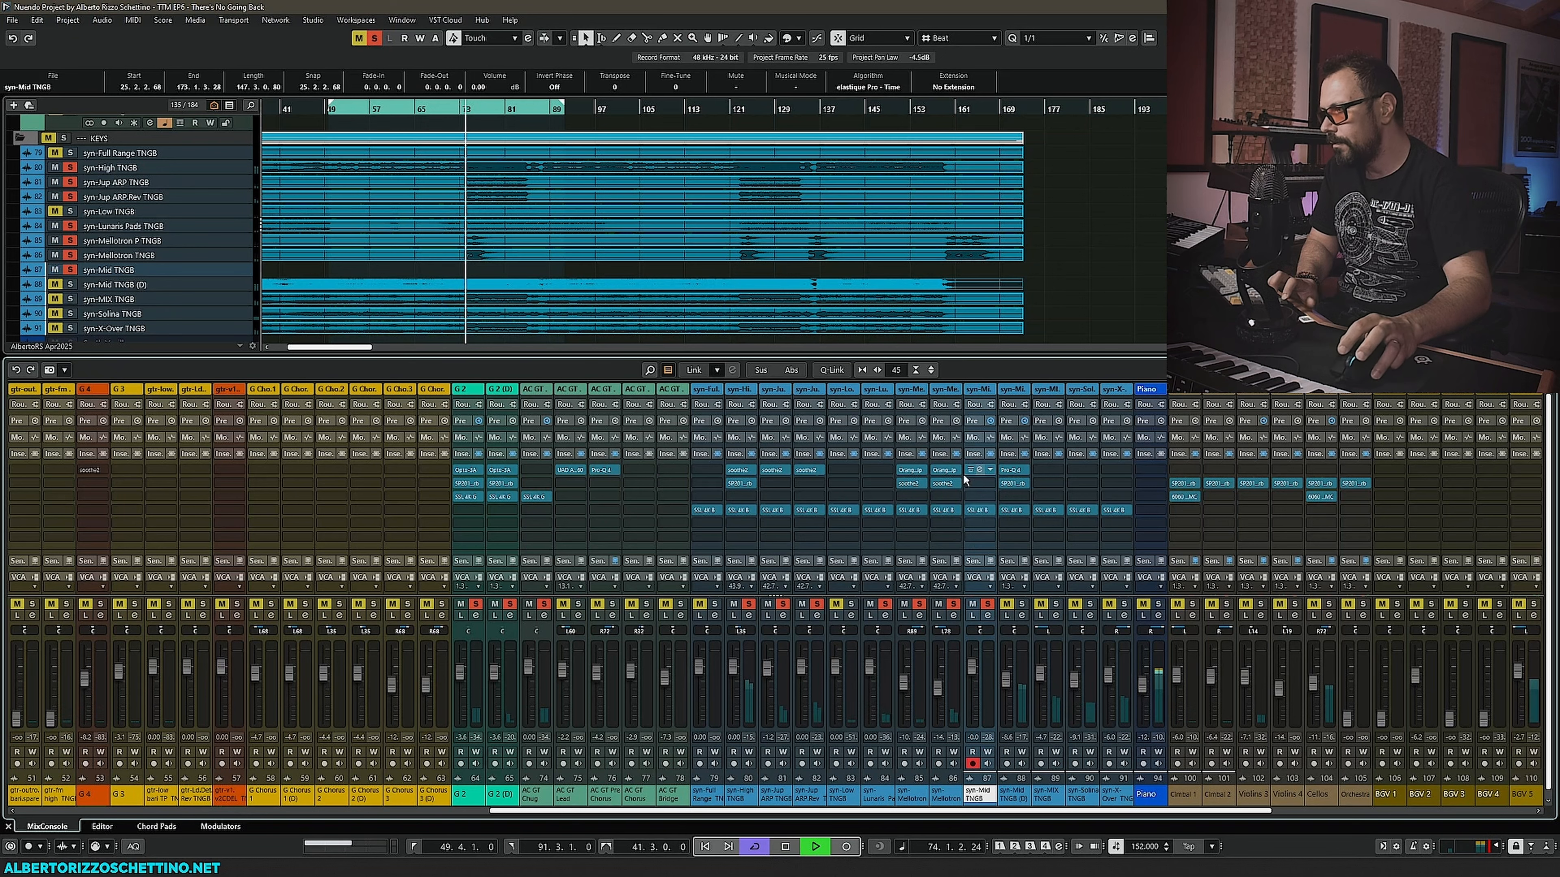
- Open the Pro-Q 4 on the syn-Mid TNGB channel to inspect it, then close it and stop playback
{"action": "left_click", "coordinate": [979, 470]}
{"action": "left_click_drag", "start_coordinate": [725, 250], "coordinate": [332, 153]}
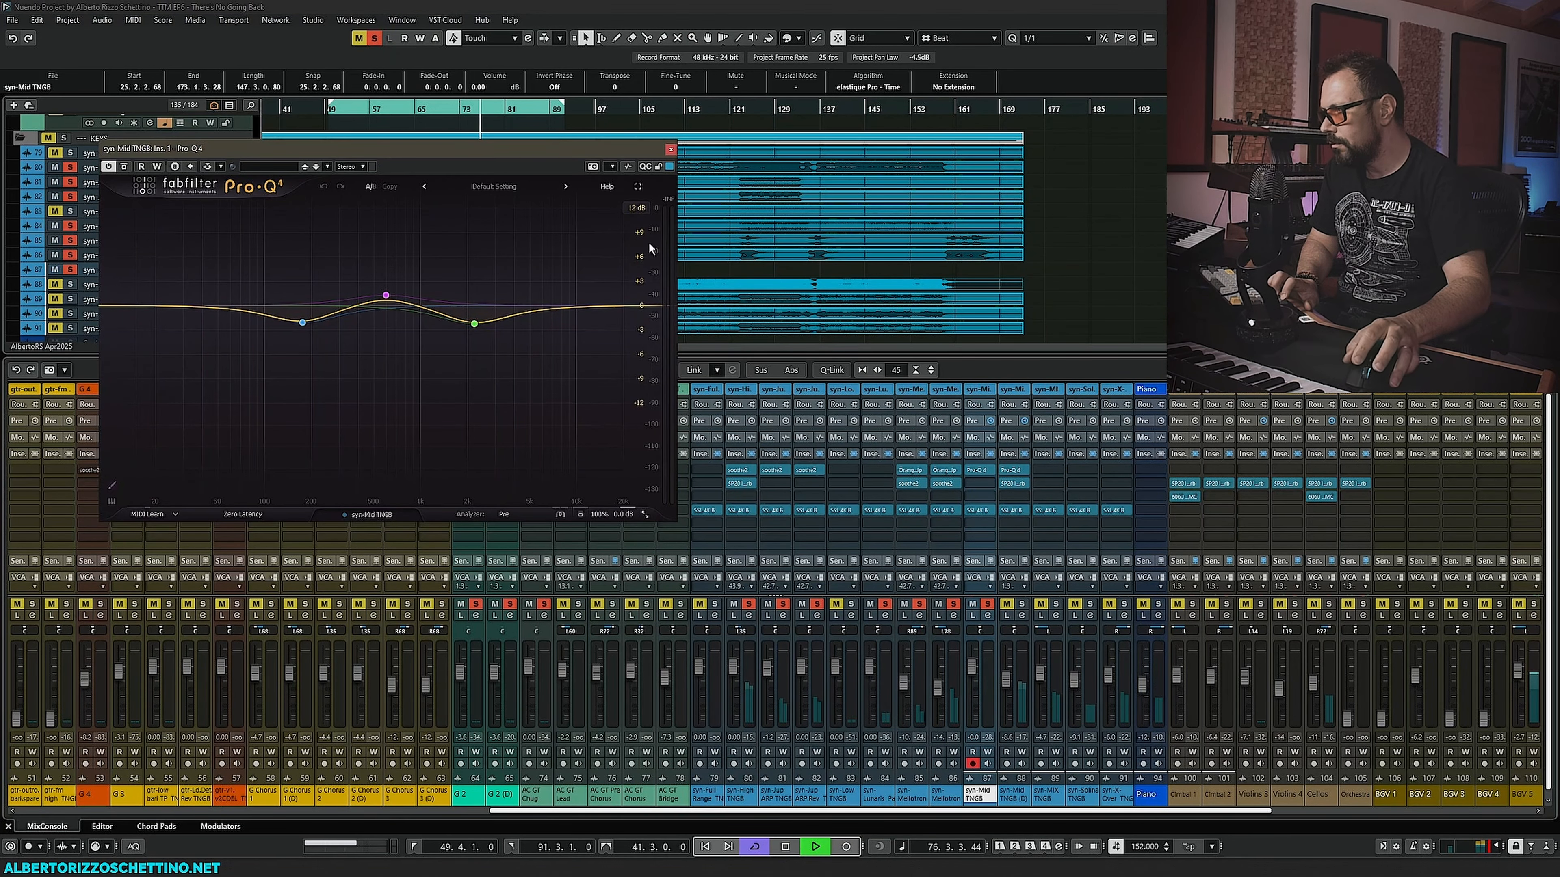
{"action": "left_click", "coordinate": [670, 149]}
{"action": "key", "text": "space"}
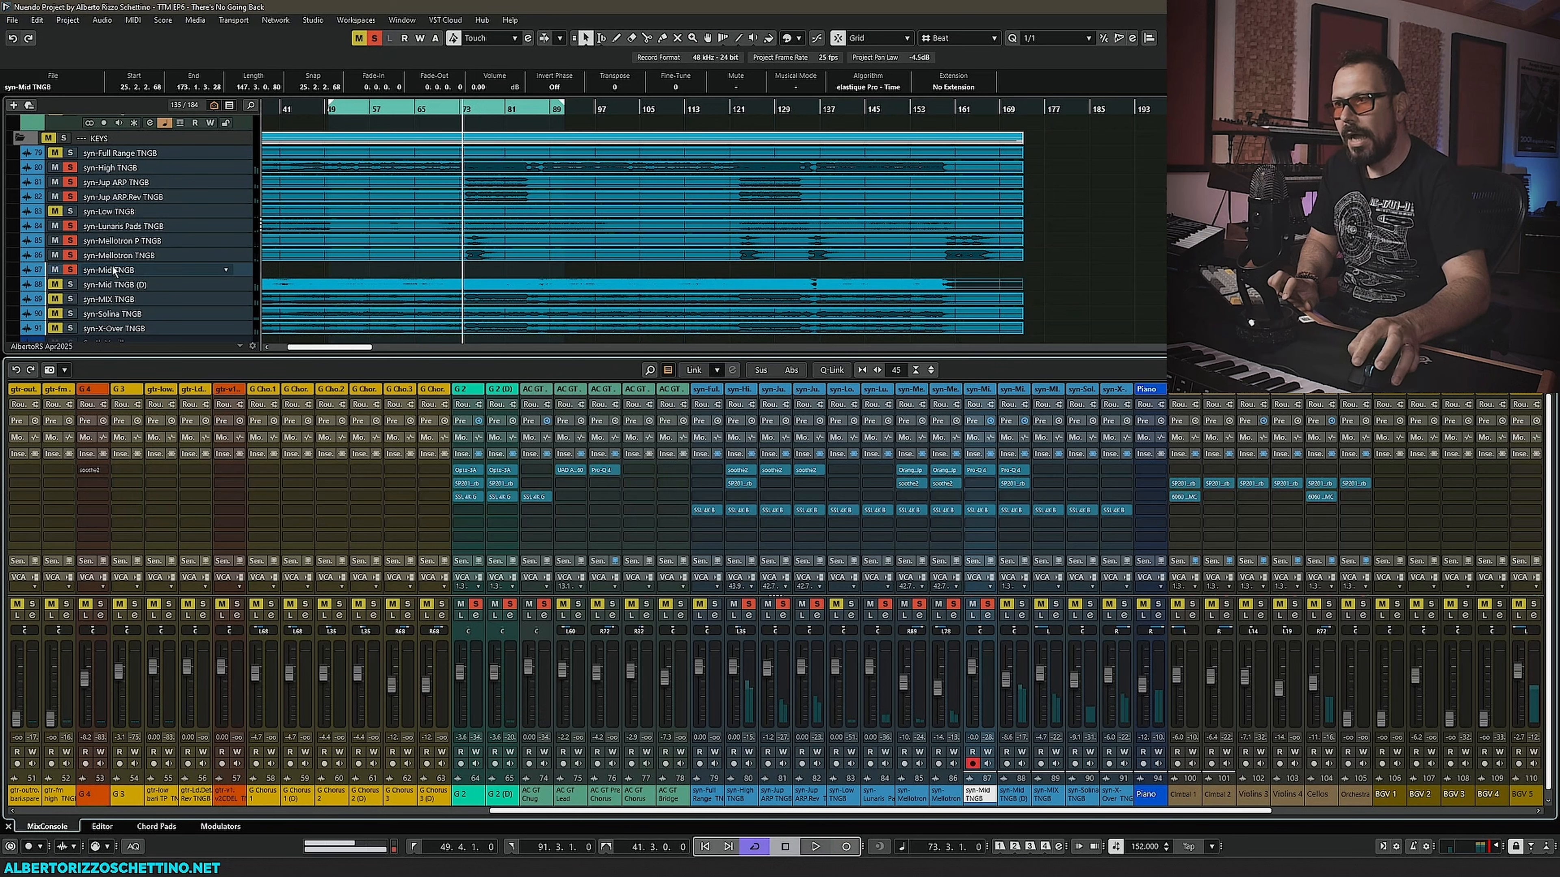
- Open the SSL 4K B on the syn-Mid TNGB (D) channel and listen to it during playback
{"action": "left_click", "coordinate": [290, 271]}
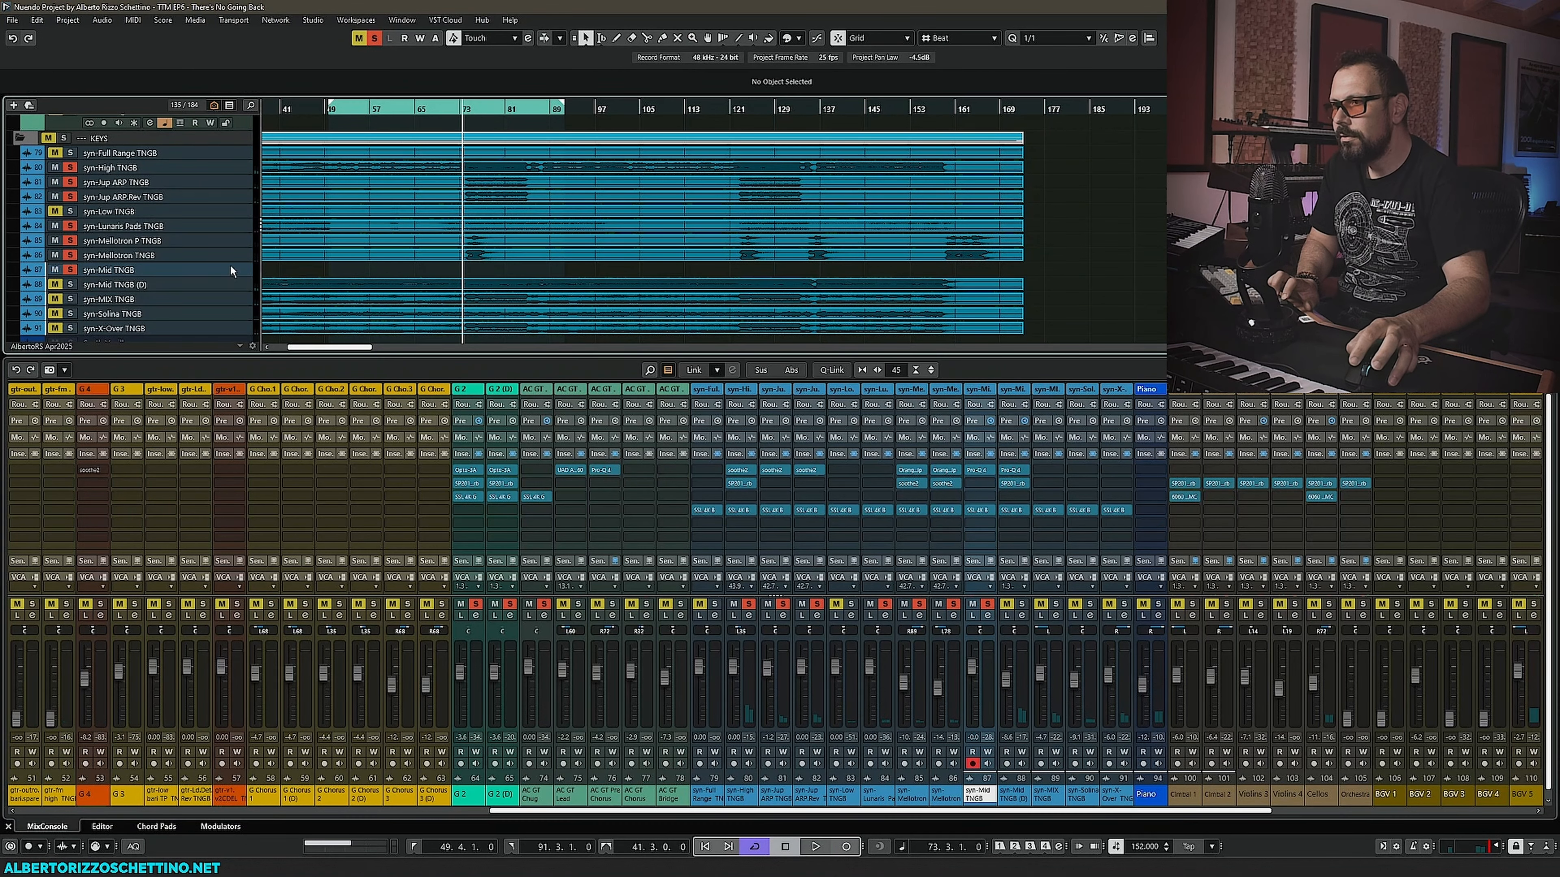
{"action": "left_click_drag", "start_coordinate": [316, 348], "coordinate": [300, 349]}
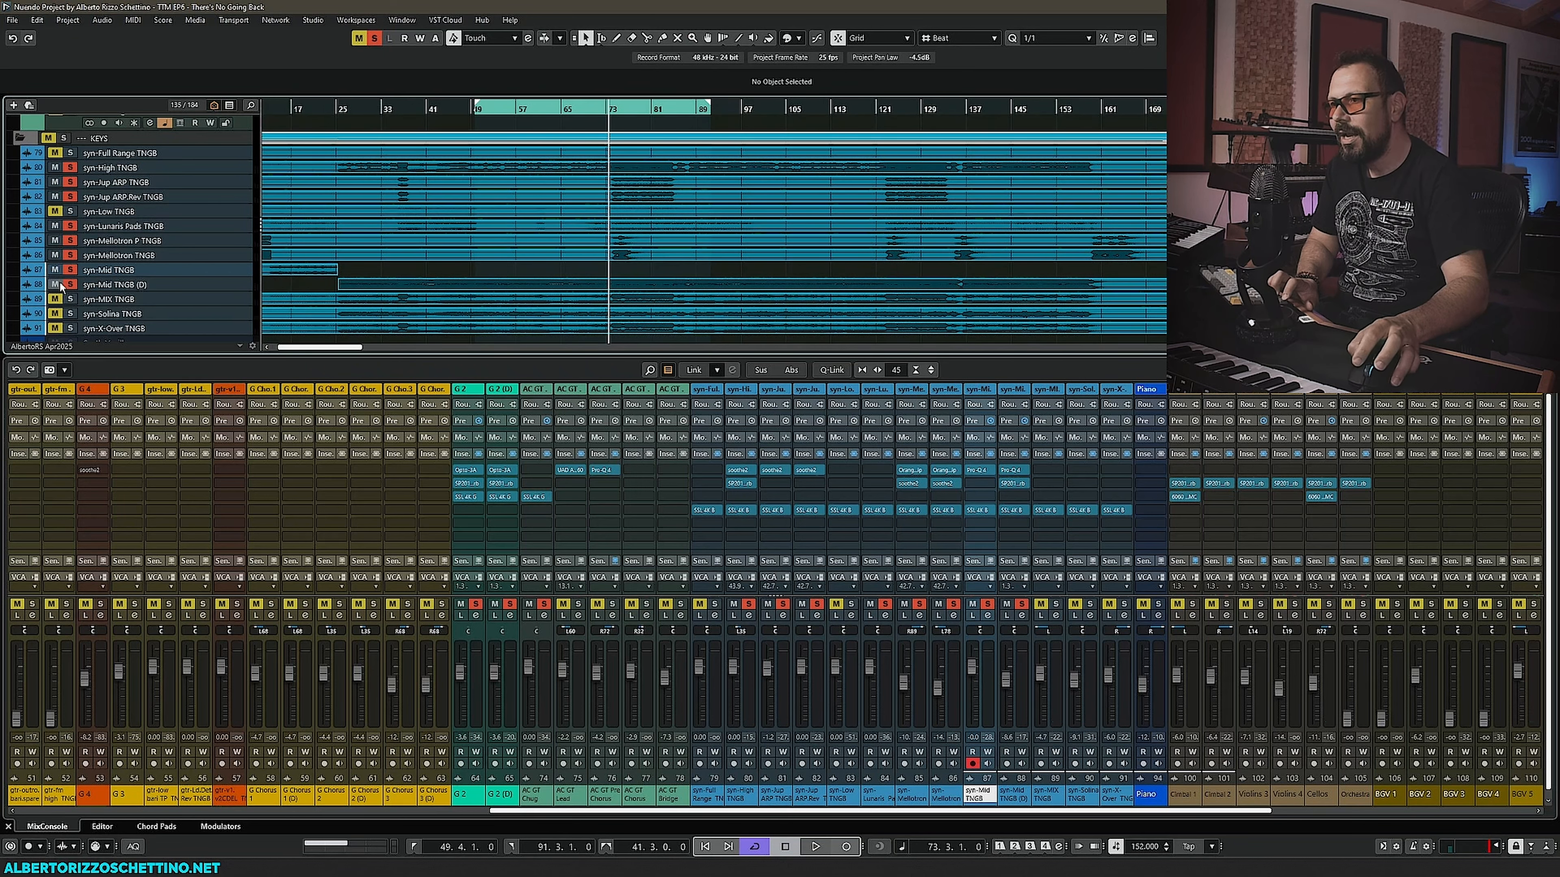
{"action": "left_click", "coordinate": [1006, 752]}
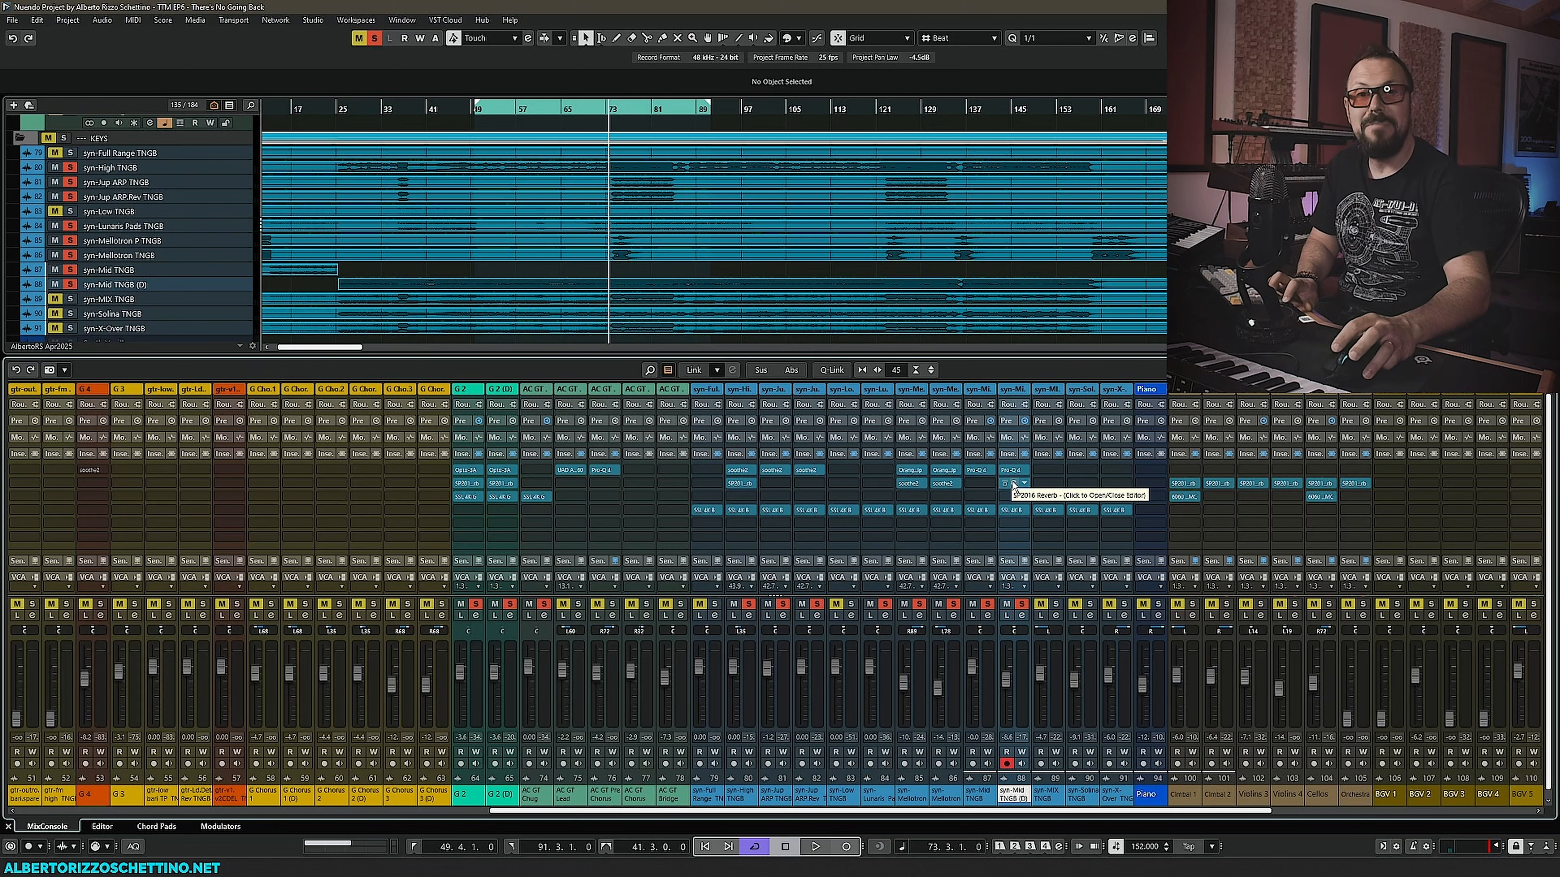
{"action": "left_click", "coordinate": [1012, 510]}
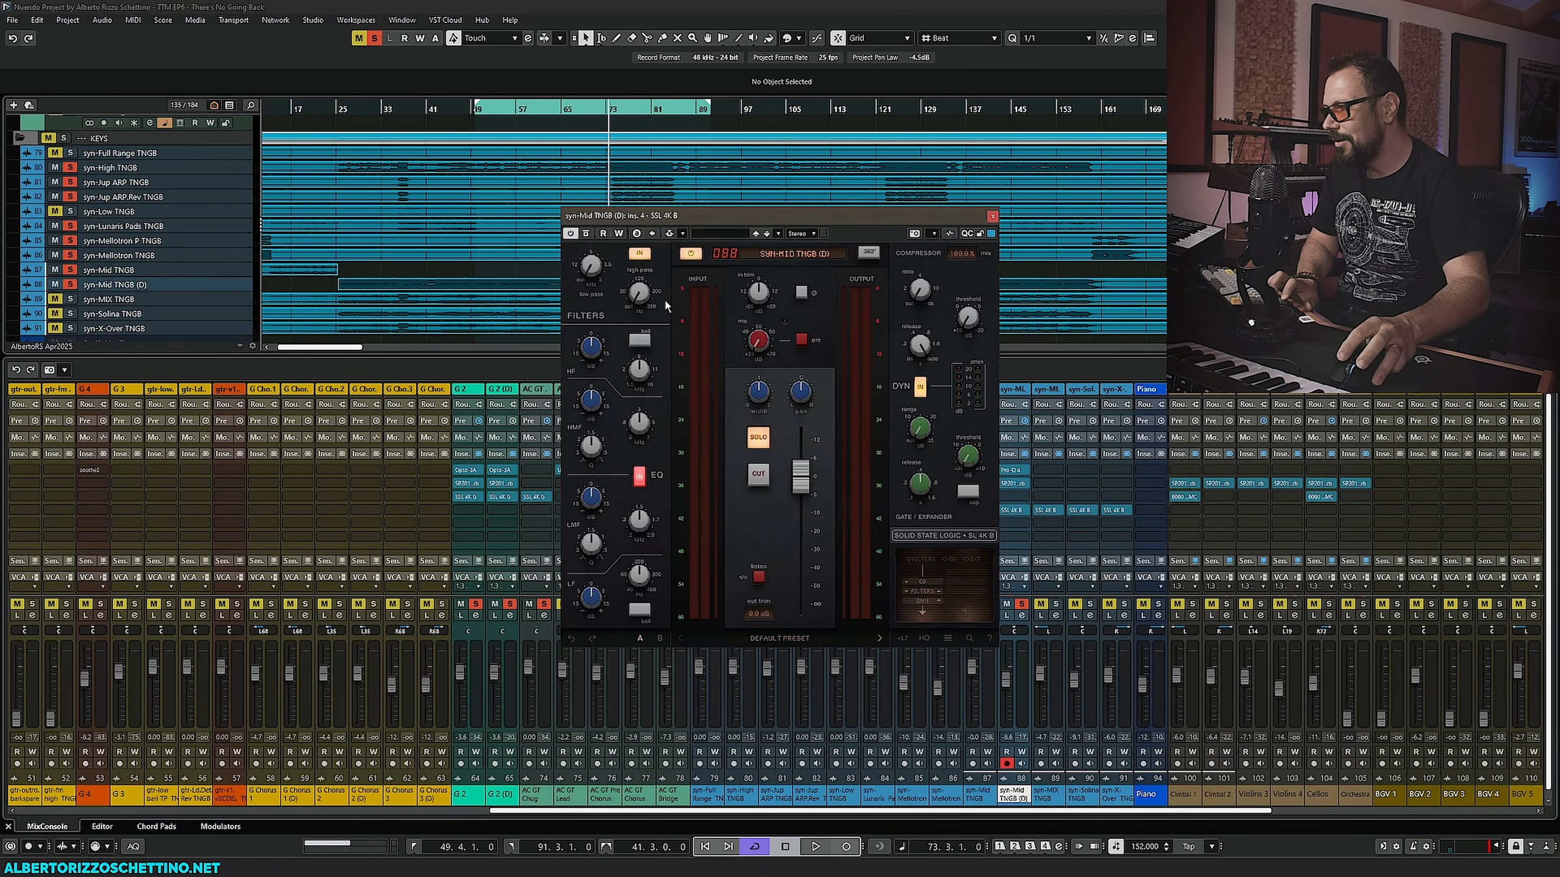
{"action": "left_click_drag", "start_coordinate": [706, 206], "coordinate": [278, 373]}
{"action": "key", "text": "space"}
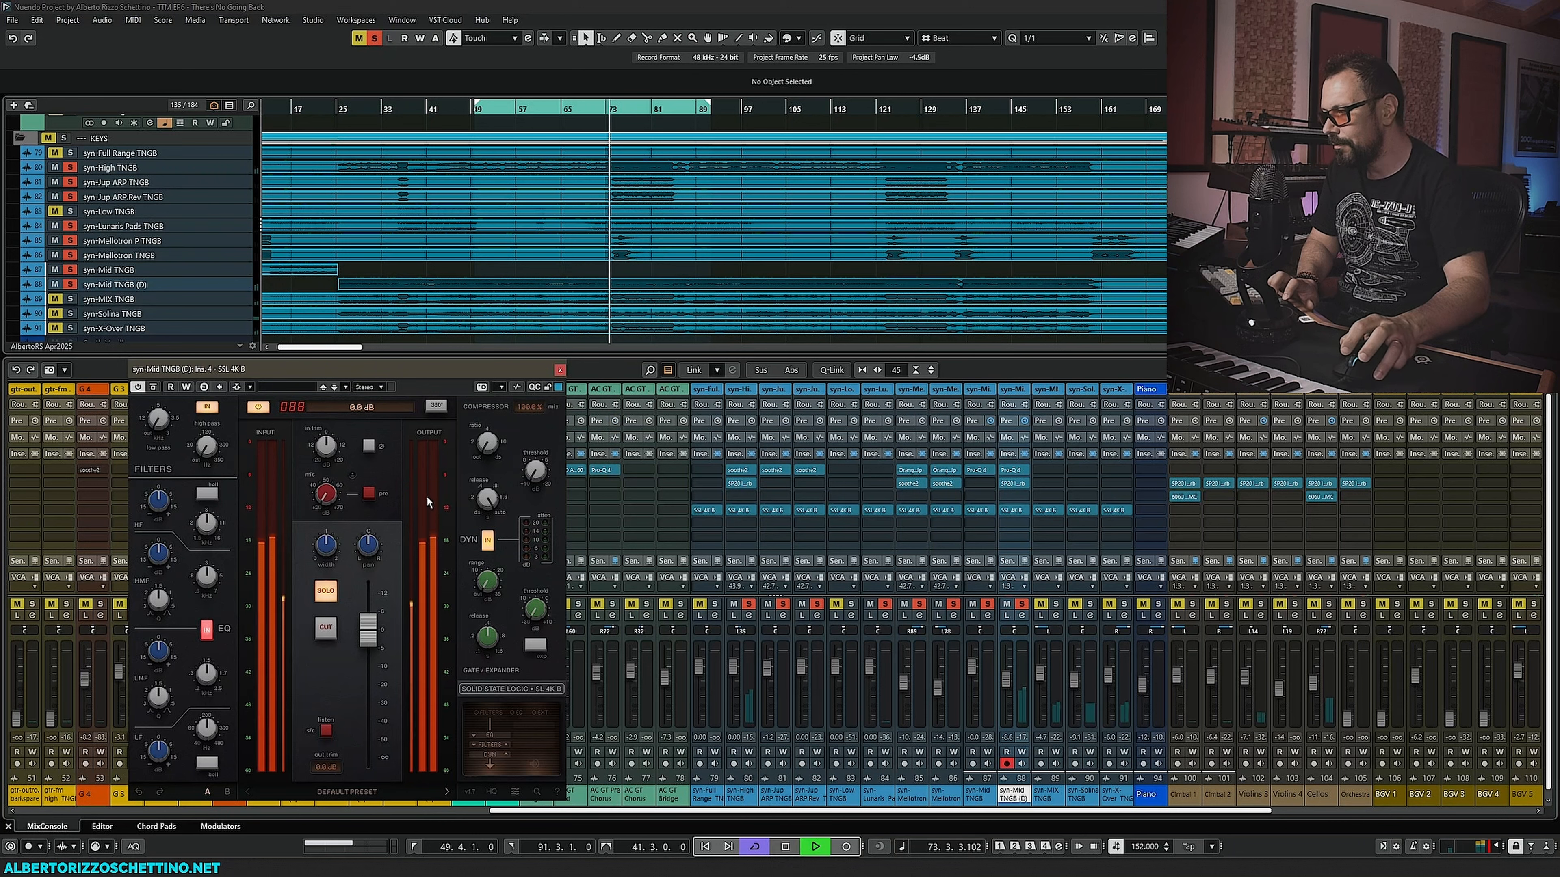
{"action": "left_click_drag", "start_coordinate": [1010, 679], "coordinate": [1011, 679]}
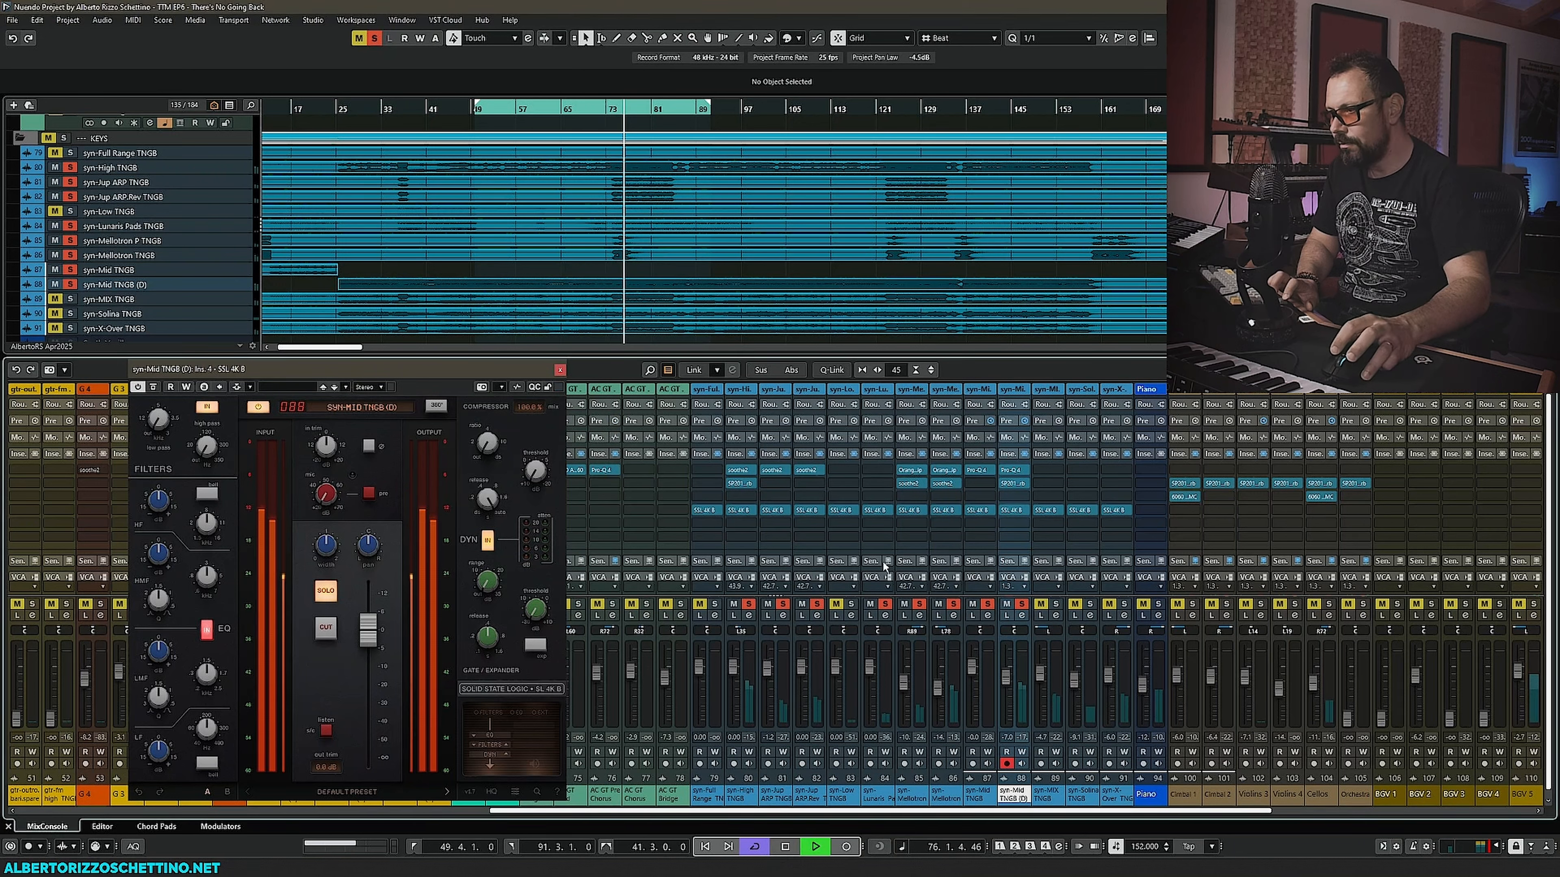
{"action": "key", "text": "space"}
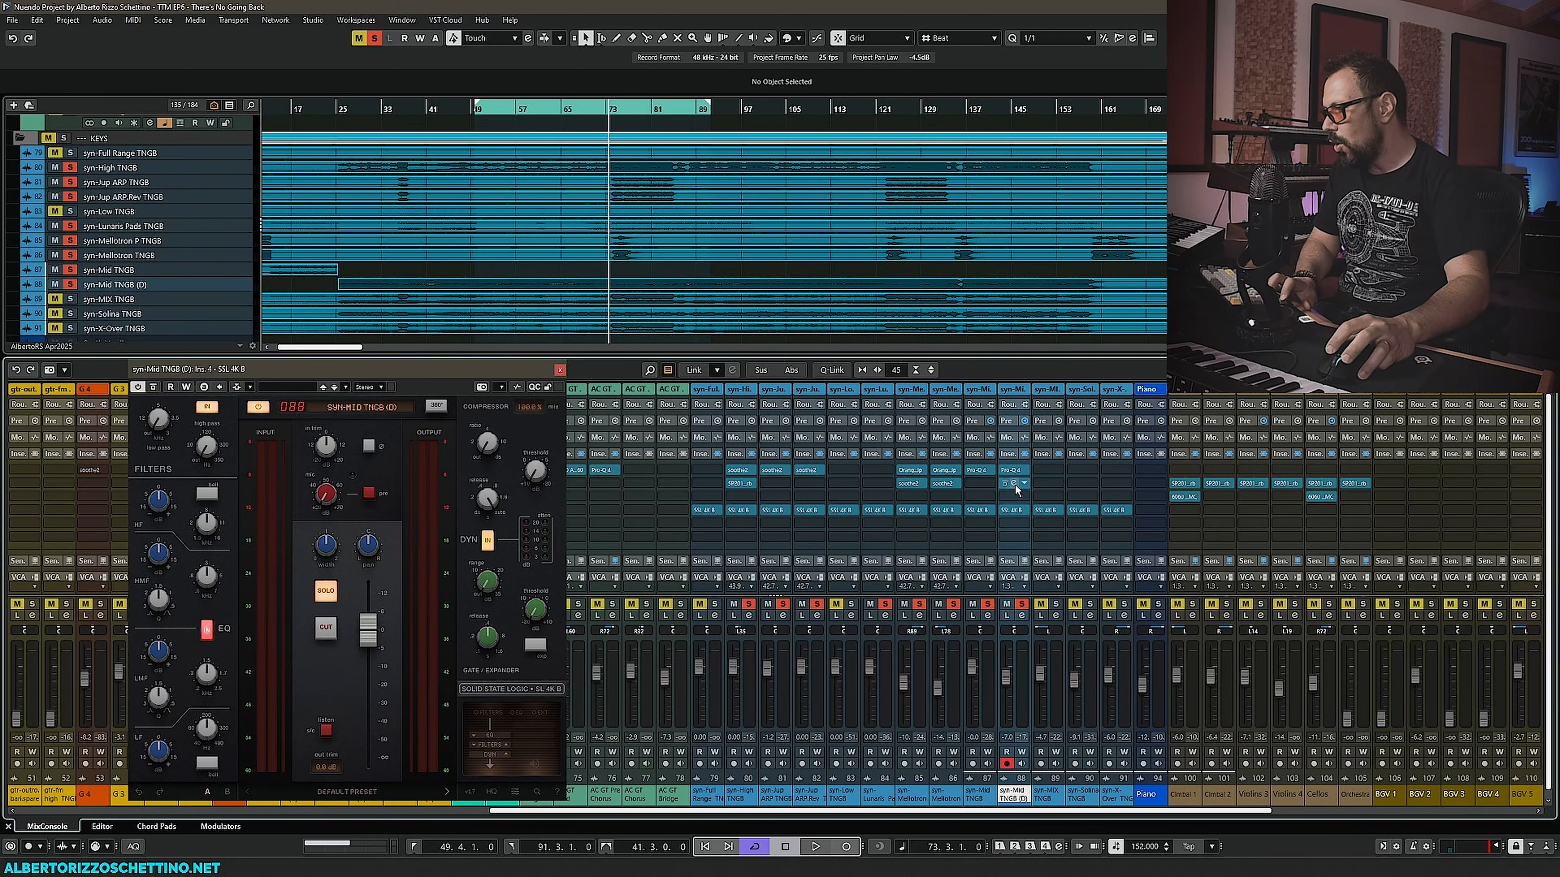
- Try inserting soothe2 in the syn-Mid TNGB (D) channel's first insert slot, then replace that slot's plug-in
{"action": "left_click_drag", "start_coordinate": [1015, 490], "coordinate": [981, 487]}
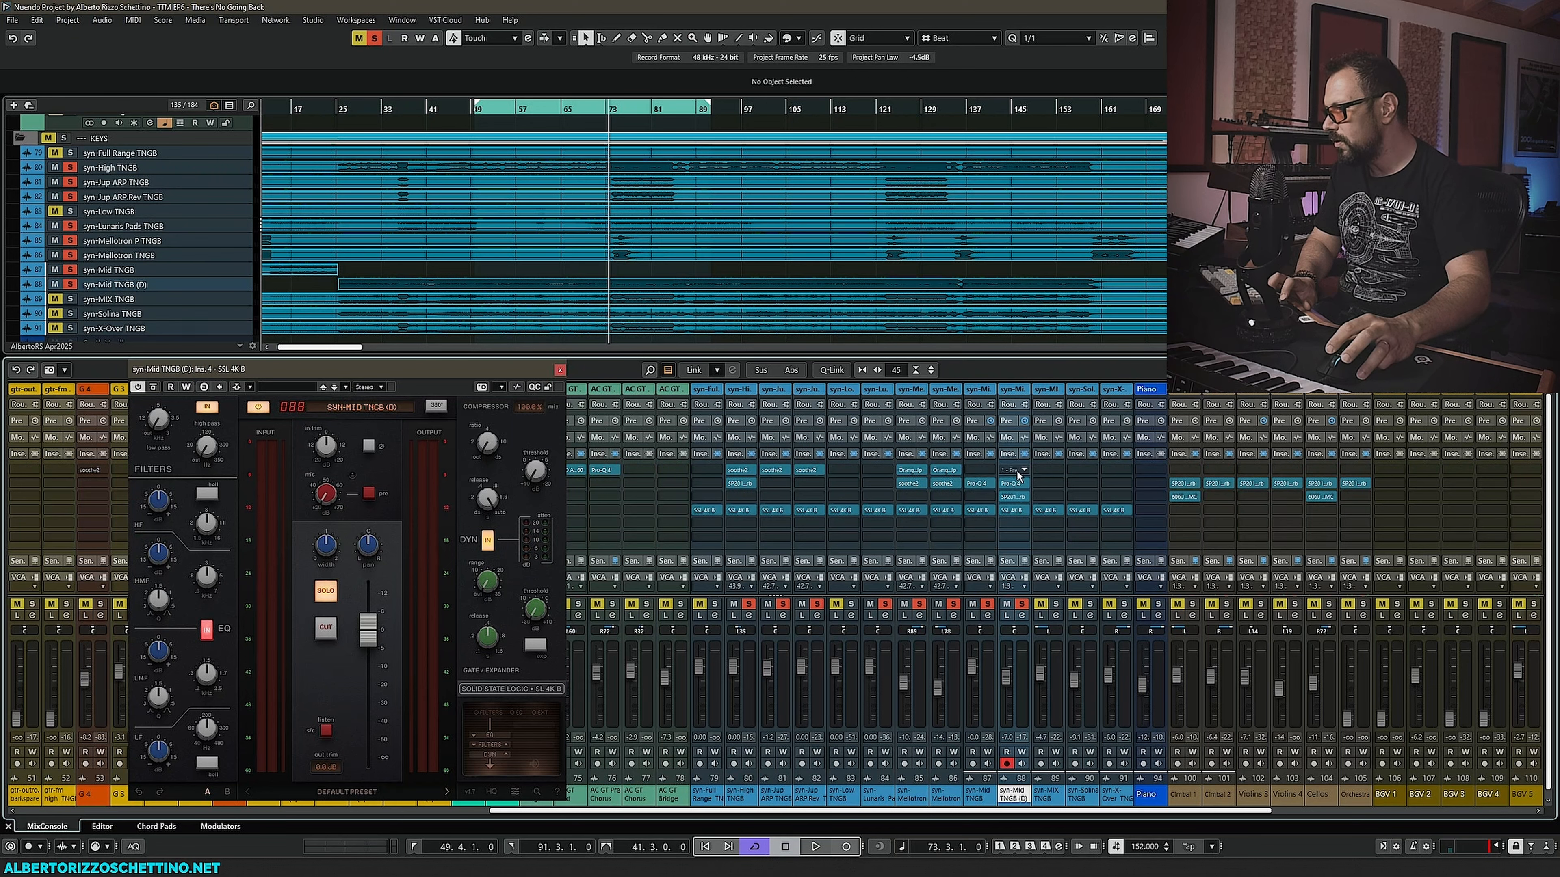
{"action": "left_click", "coordinate": [1024, 471]}
{"action": "type", "text": "soothe"}
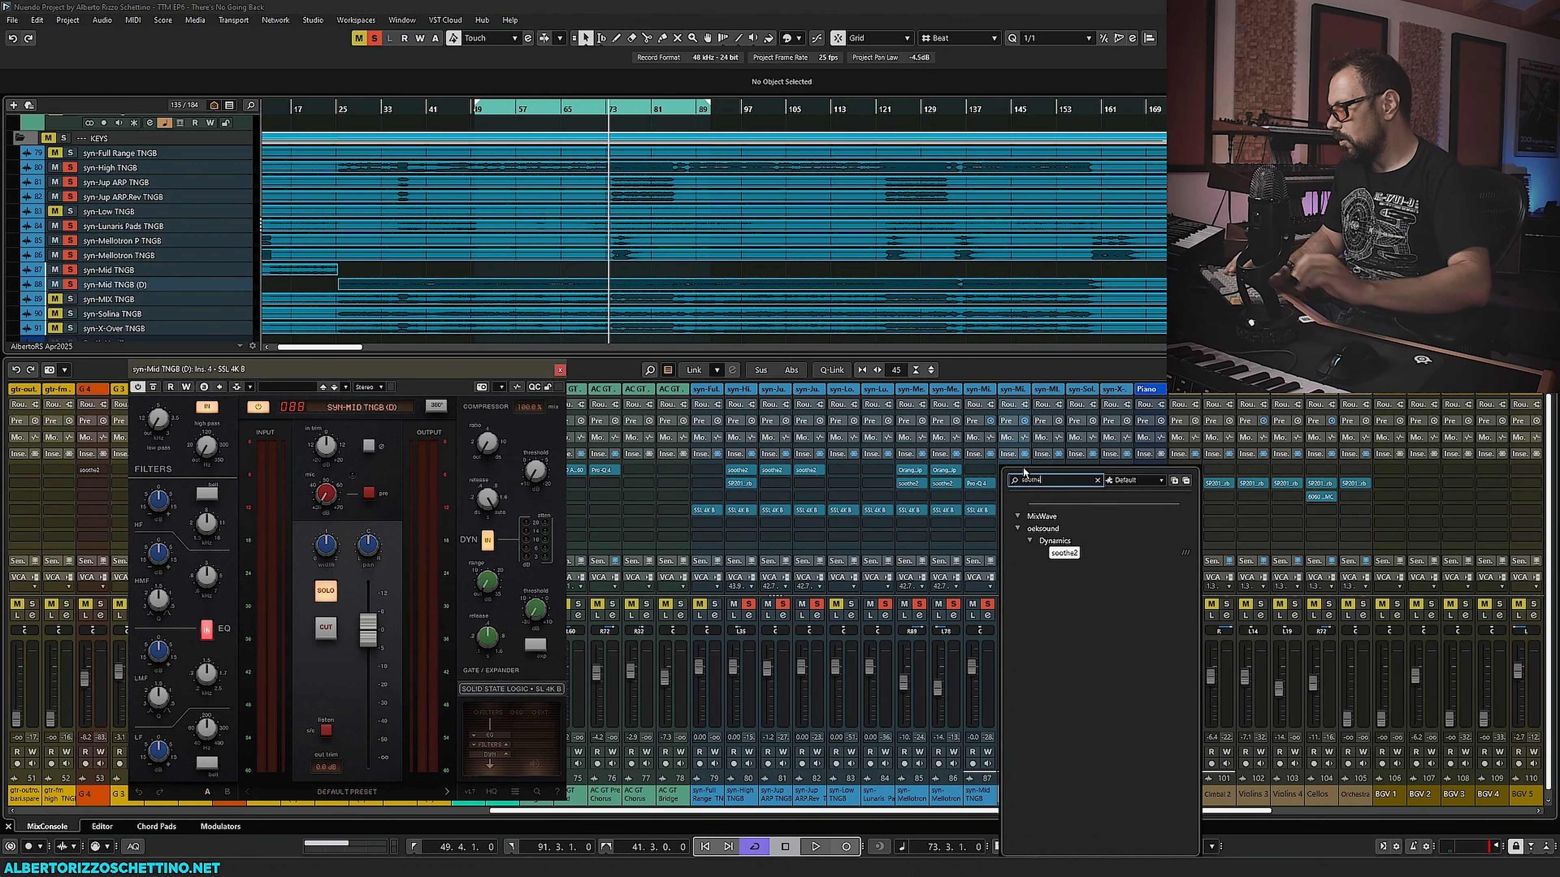
{"action": "key", "text": "Return"}
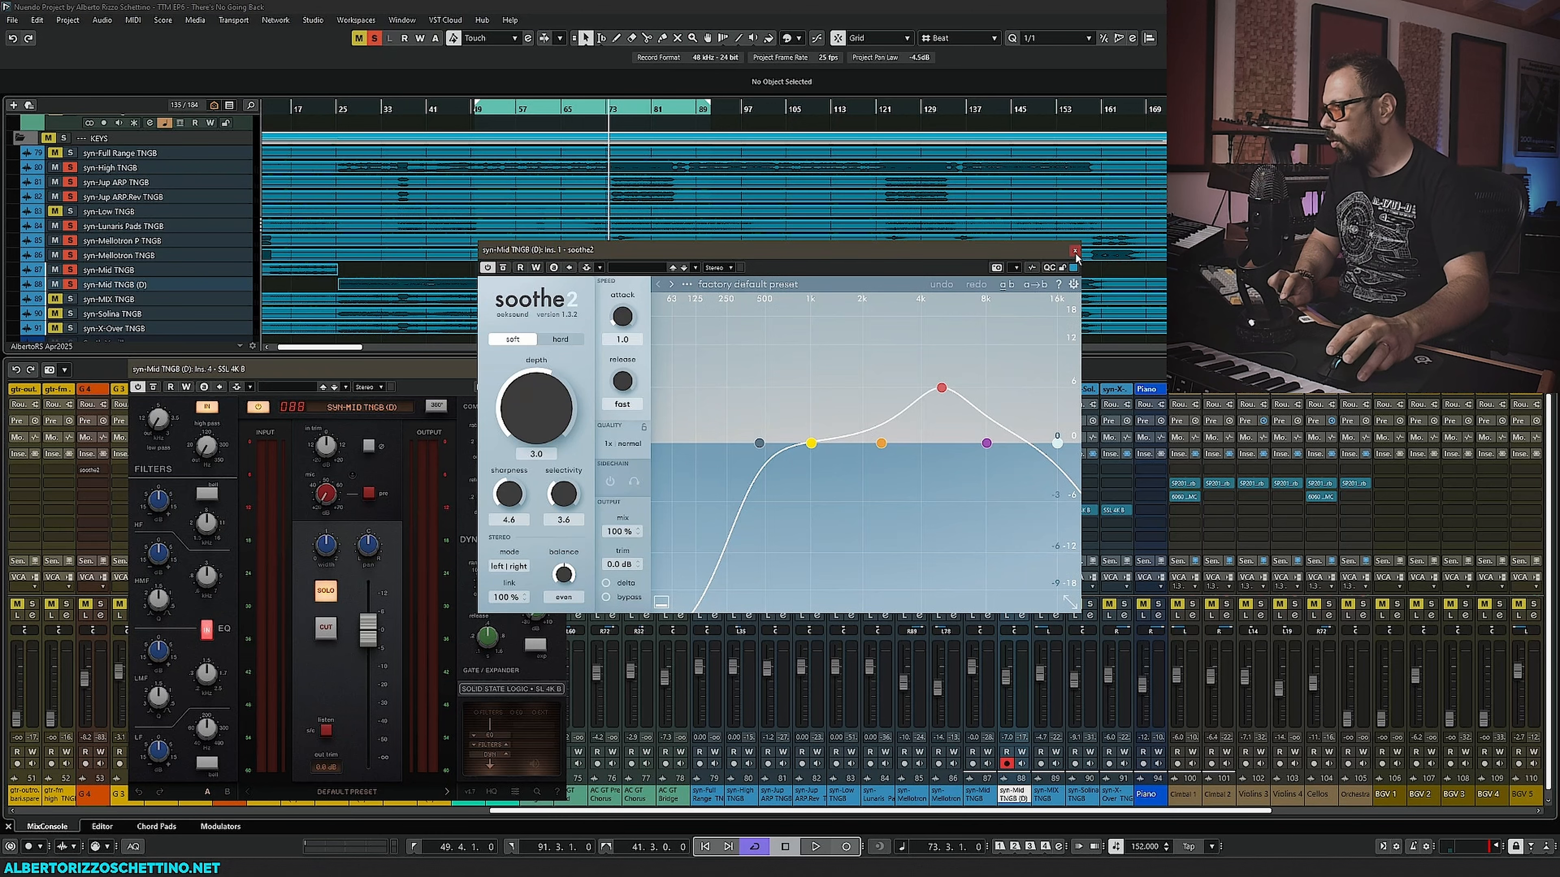
{"action": "left_click", "coordinate": [1075, 251]}
{"action": "left_click", "coordinate": [1025, 471]}
{"action": "type", "text": "no"}
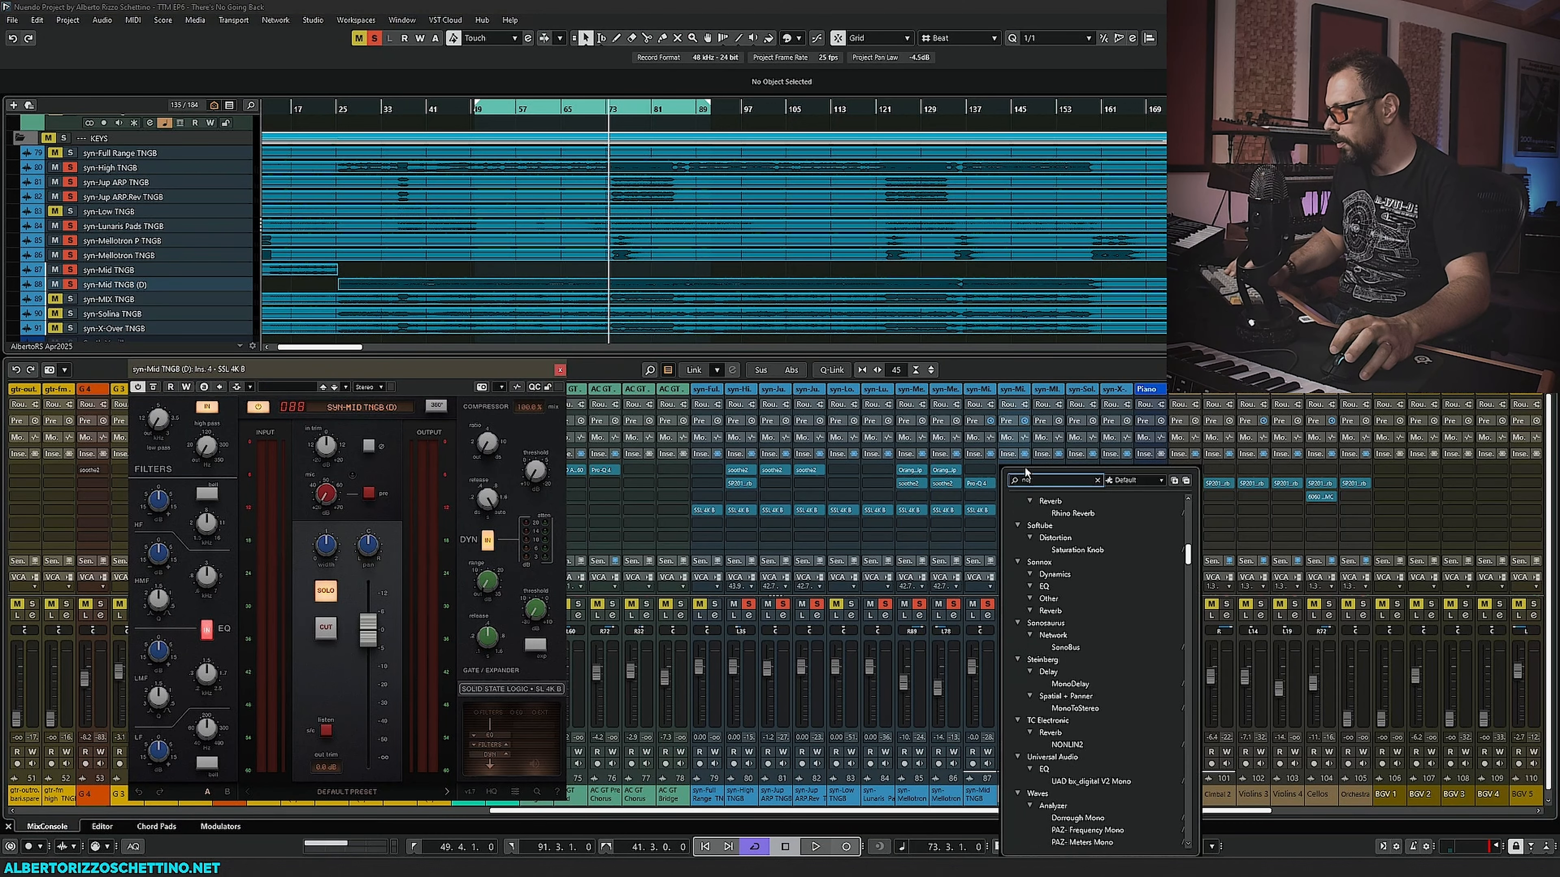
{"action": "key", "text": "Return"}
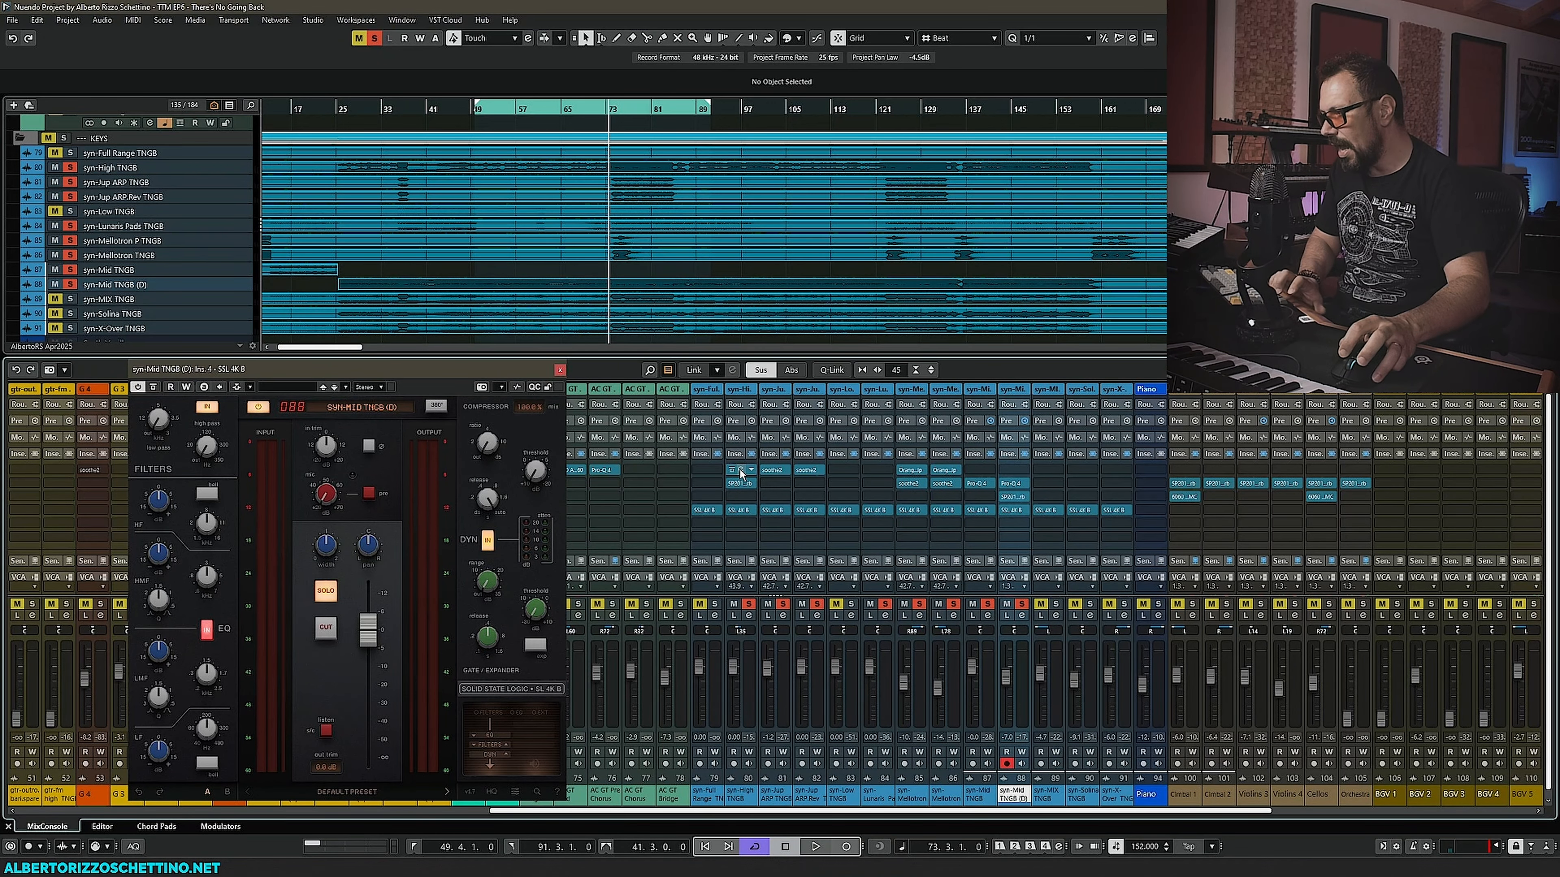
- Copy the syn-High TNGB channel's soothe2 onto the syn-Mid TNGB (D) first insert slot and open it
{"action": "left_click_drag", "start_coordinate": [738, 470], "coordinate": [1011, 472]}
{"action": "left_click", "coordinate": [1011, 472]}
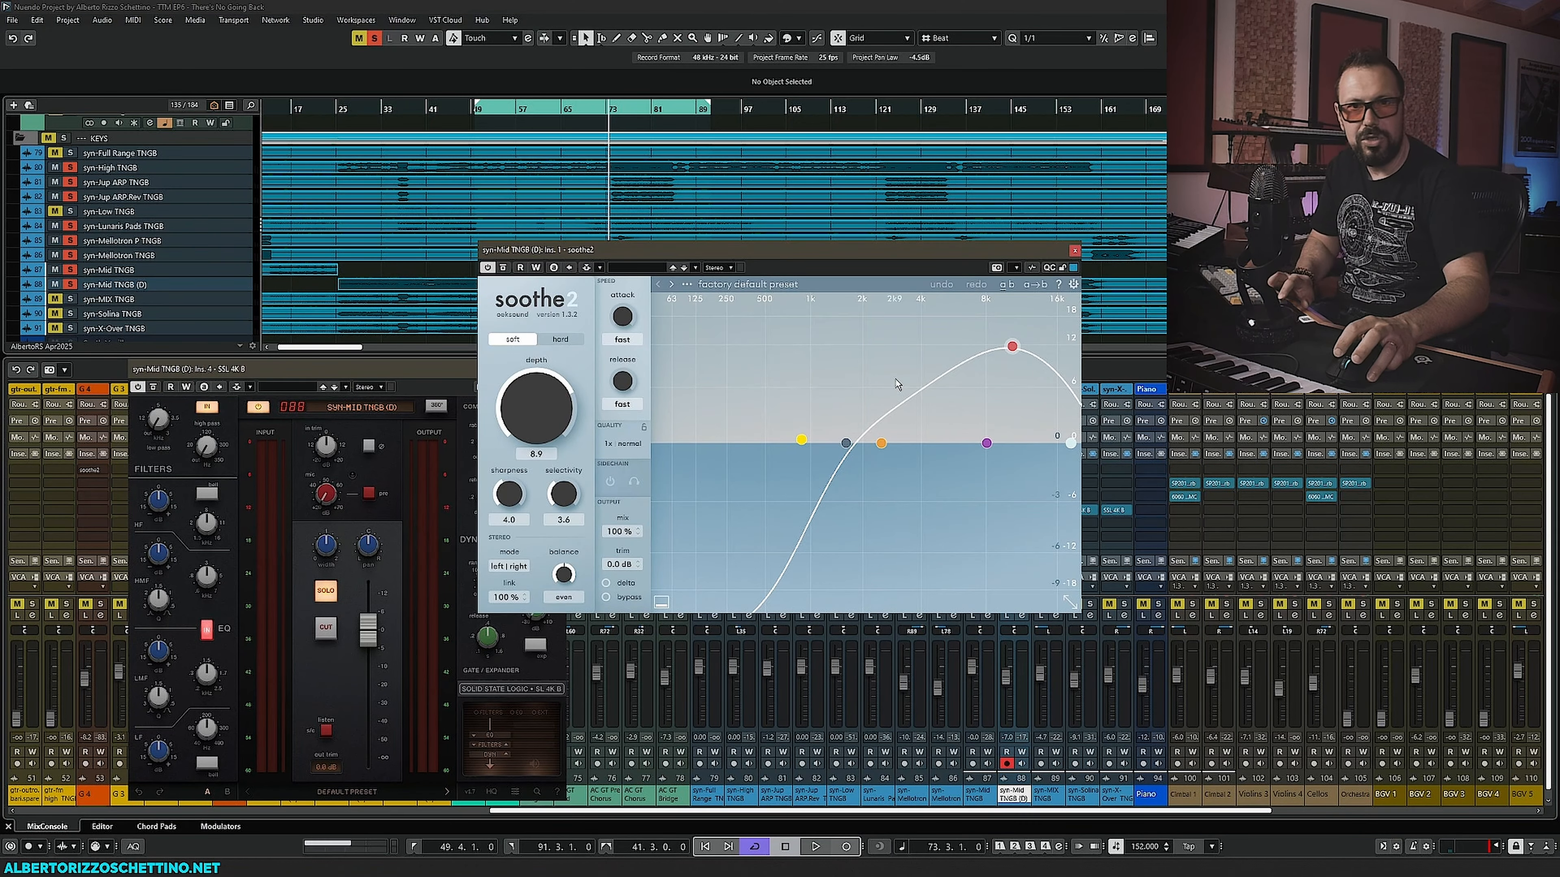
- Reshape soothe2 during playback: low cut to about 170 Hz, band 3 to about 3.2 kHz with 3.3 dB
{"action": "key", "text": "space"}
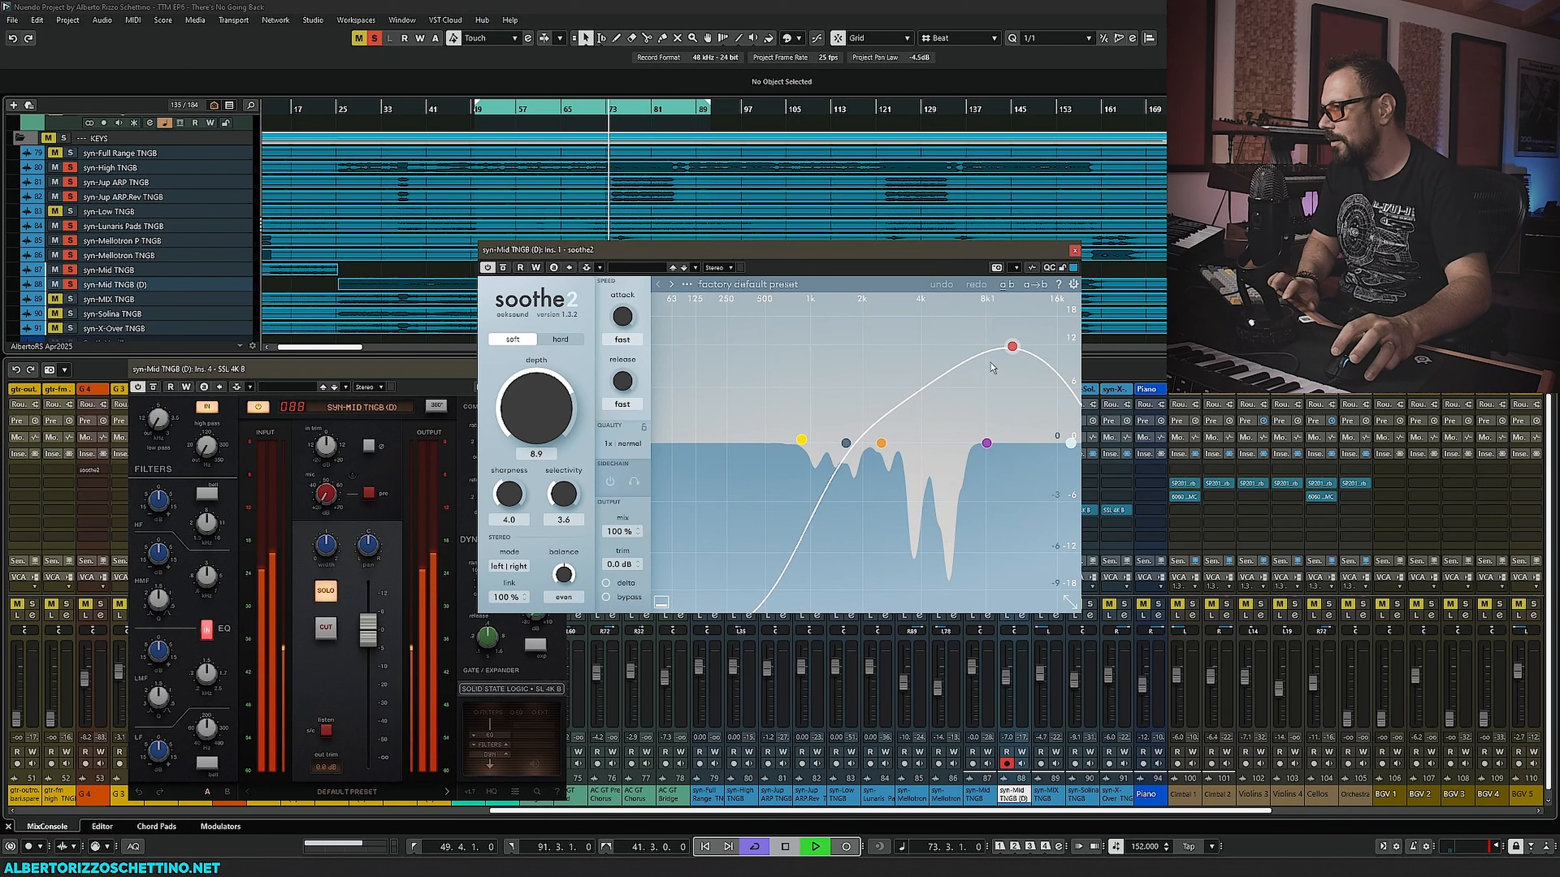
{"action": "left_click_drag", "start_coordinate": [1012, 346], "coordinate": [879, 380]}
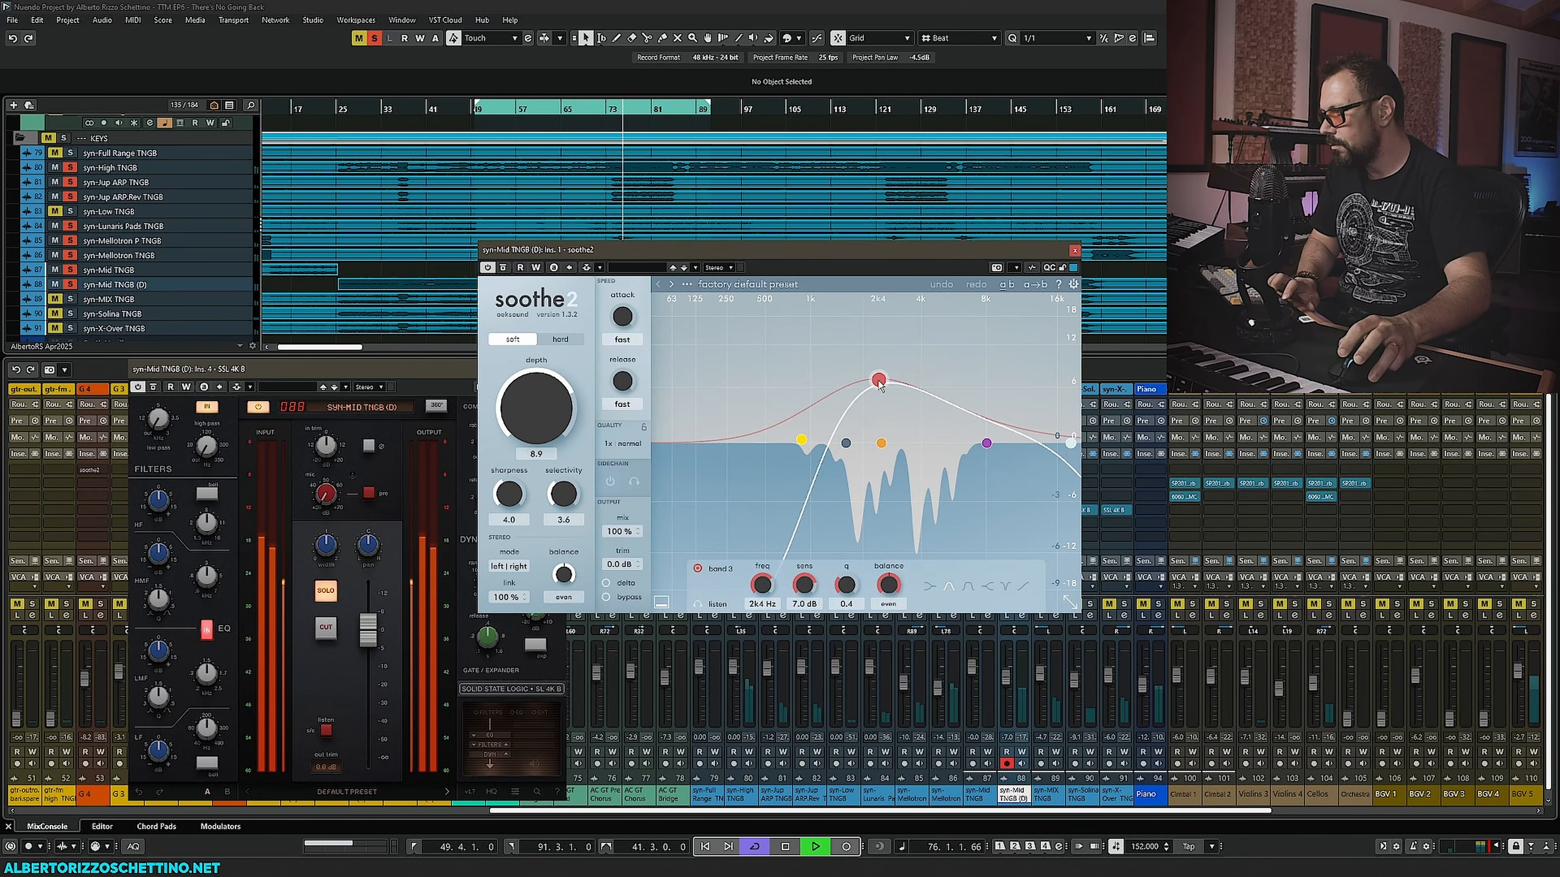
{"action": "left_click_drag", "start_coordinate": [801, 439], "coordinate": [709, 443]}
{"action": "scroll", "coordinate": [877, 386], "scroll_direction": "down", "scroll_amount": 5}
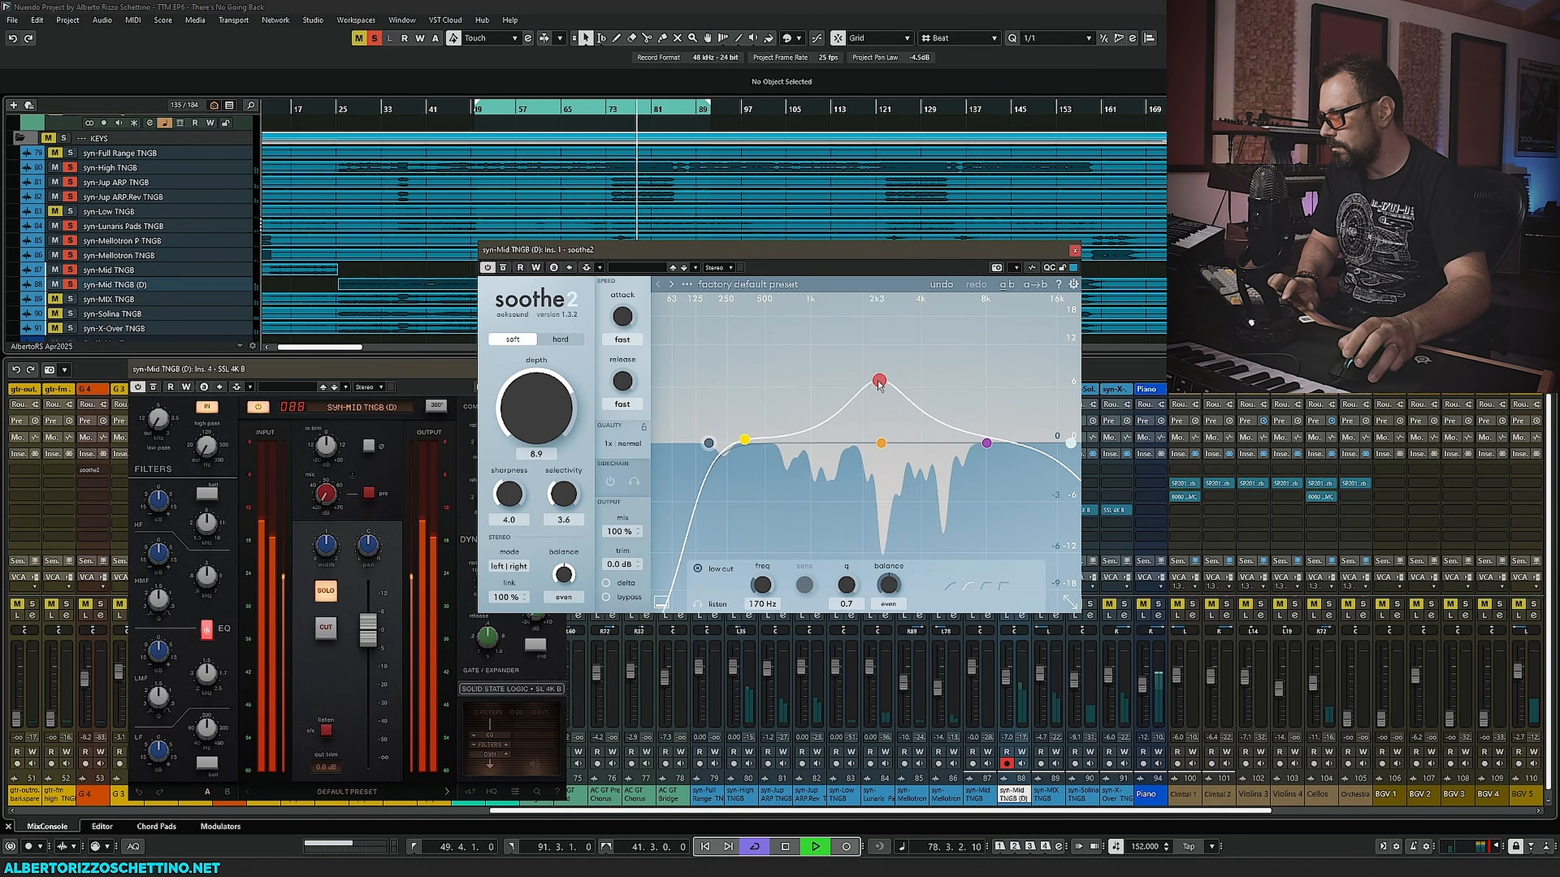
{"action": "left_click_drag", "start_coordinate": [877, 386], "coordinate": [910, 412]}
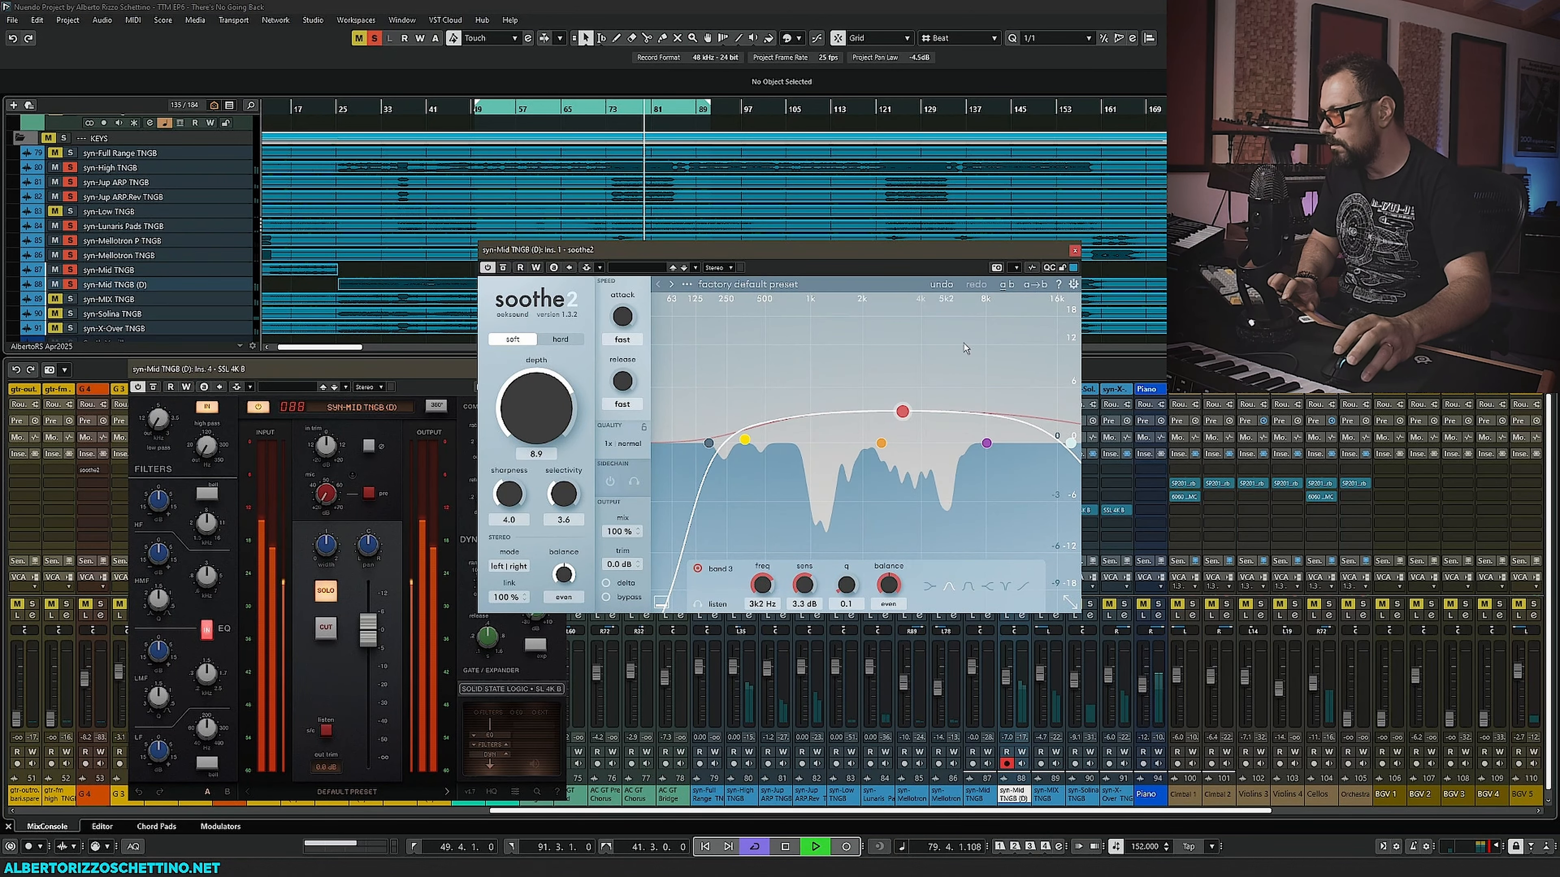
{"action": "key", "text": "Escape"}
- Unsolo the Mid channels and scroll the mix console while replaying the section
{"action": "left_click", "coordinate": [1006, 604]}
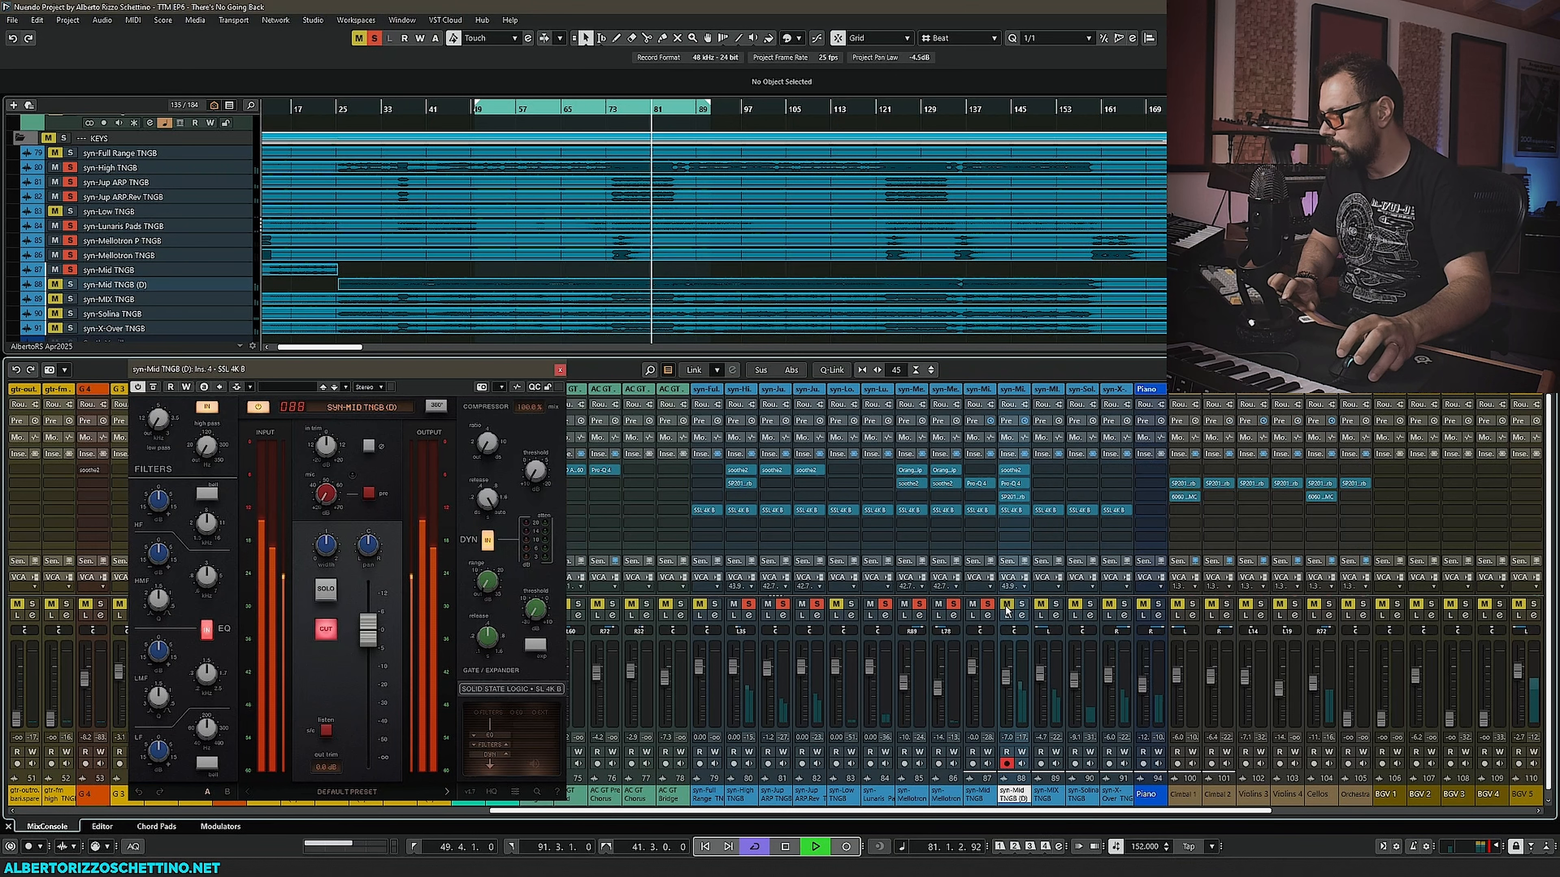
{"action": "left_click", "coordinate": [1021, 604]}
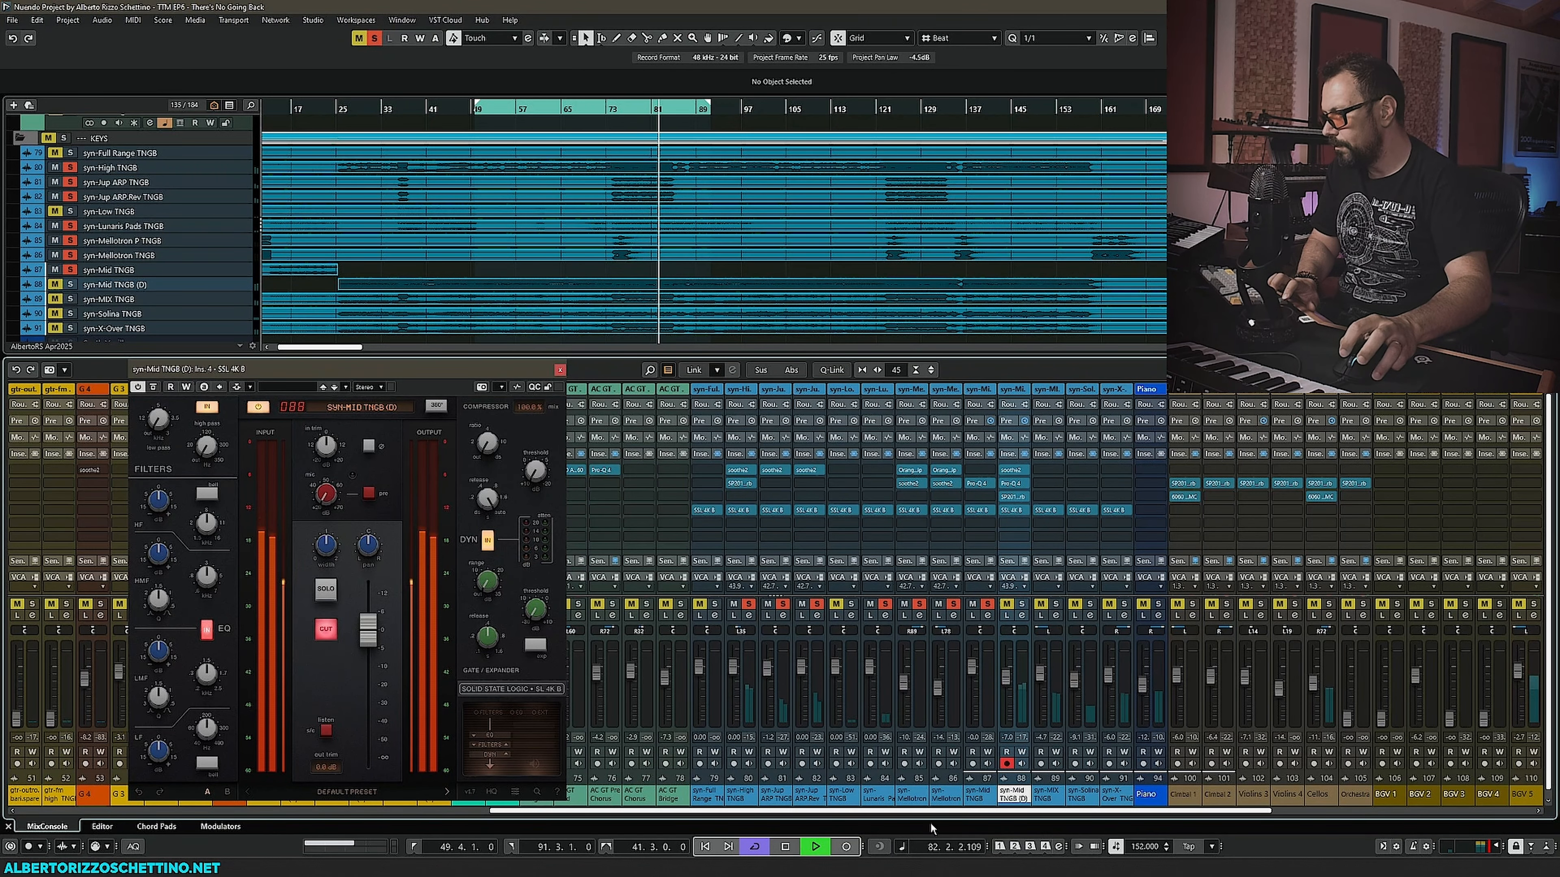
{"action": "key", "text": "space"}
{"action": "left_click_drag", "start_coordinate": [944, 811], "coordinate": [907, 813]}
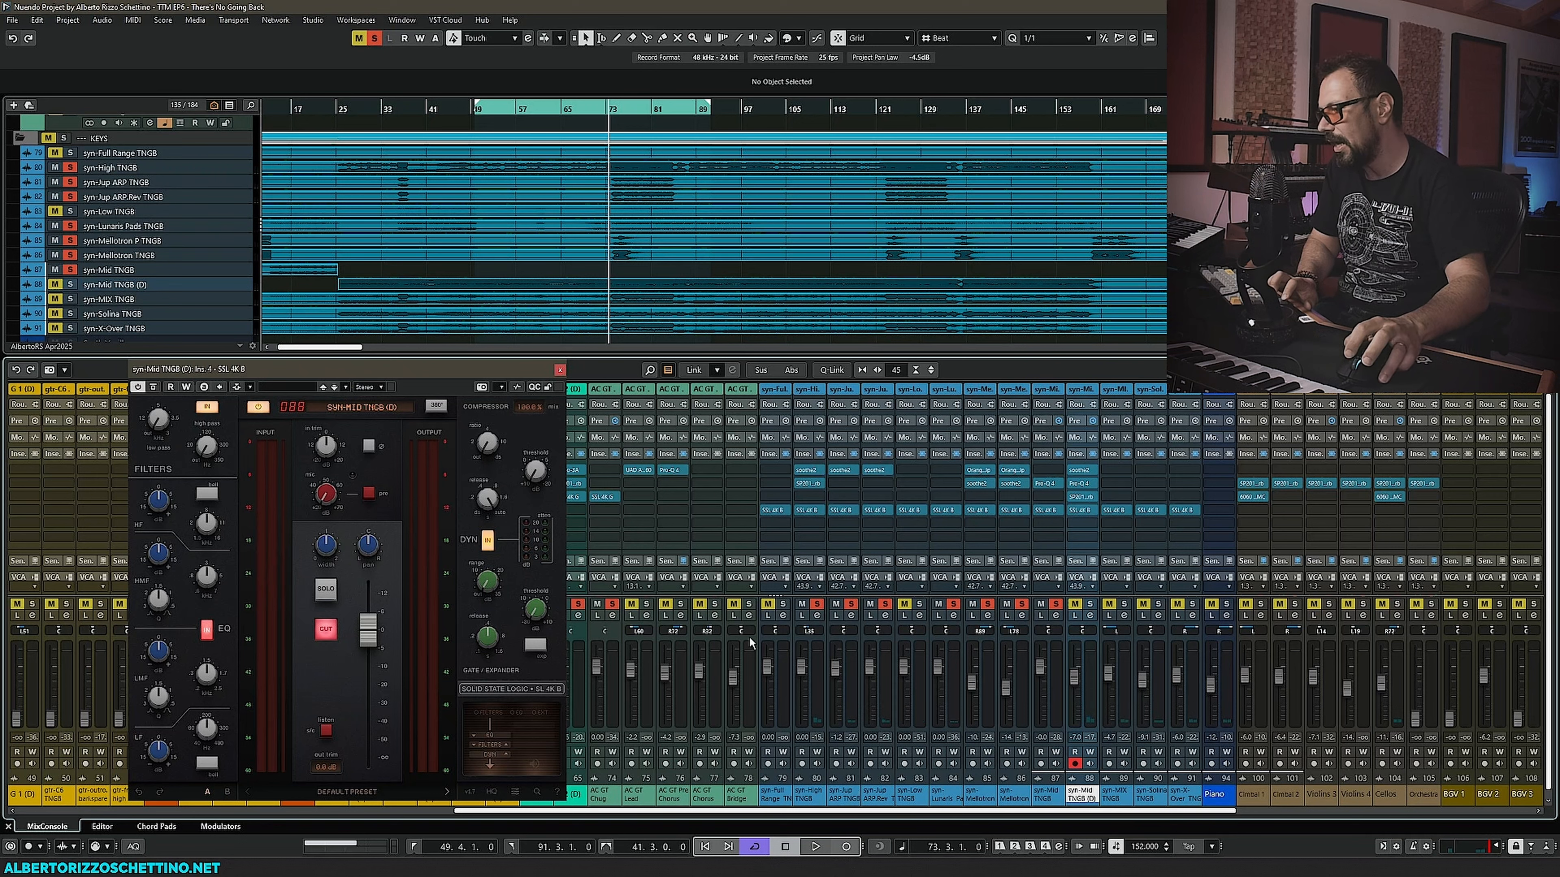
{"action": "key", "text": "space"}
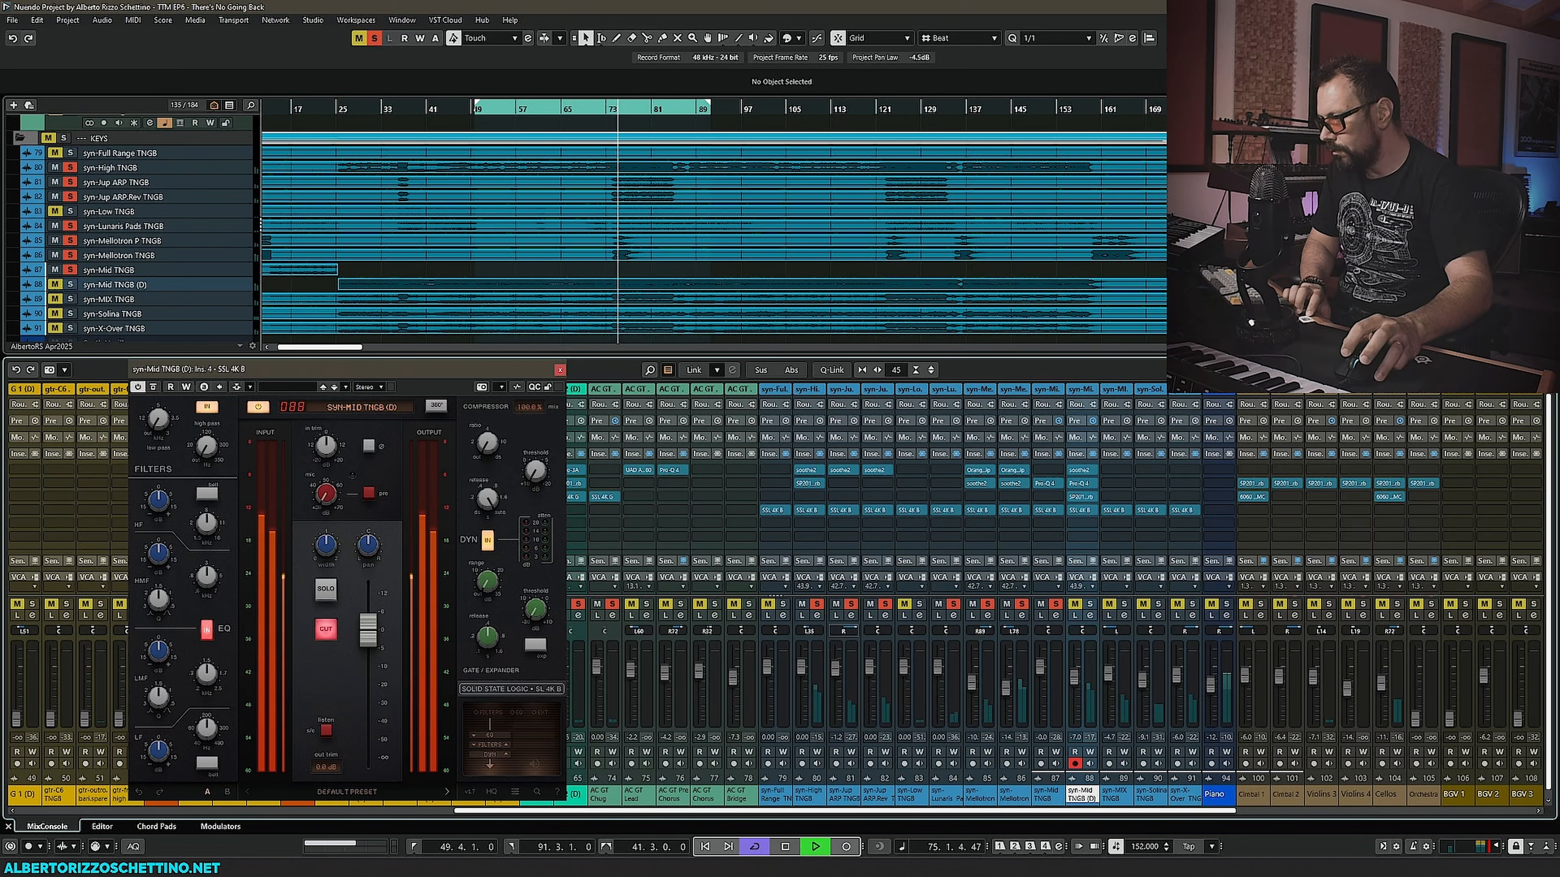
- Lower the syn-High TNGB fader slightly and set the syn-Jup ARP Rev TNGB fader to 0 dB
{"action": "left_click_drag", "start_coordinate": [801, 666], "coordinate": [801, 682]}
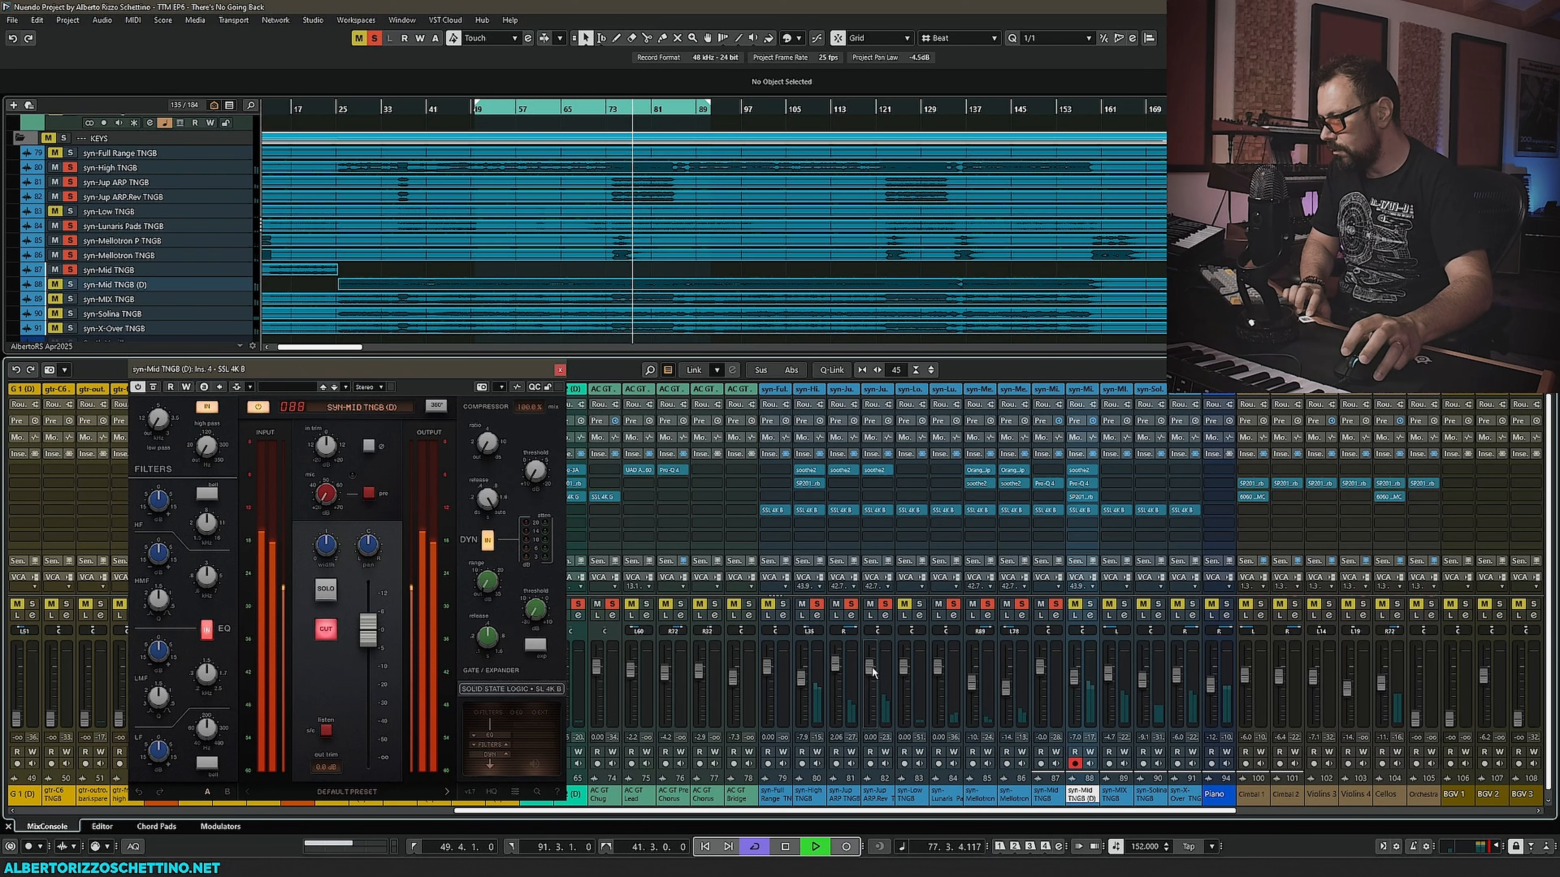
{"action": "mouse_move", "coordinate": [873, 651]}
{"action": "left_mouse_down"}
{"action": "mouse_move", "coordinate": [872, 671]}
{"action": "mouse_move", "coordinate": [891, 632]}
{"action": "mouse_move", "coordinate": [870, 664]}
{"action": "mouse_move", "coordinate": [872, 634]}
{"action": "mouse_move", "coordinate": [868, 674]}
{"action": "left_mouse_up"}
{"action": "double_click", "coordinate": [877, 630]}
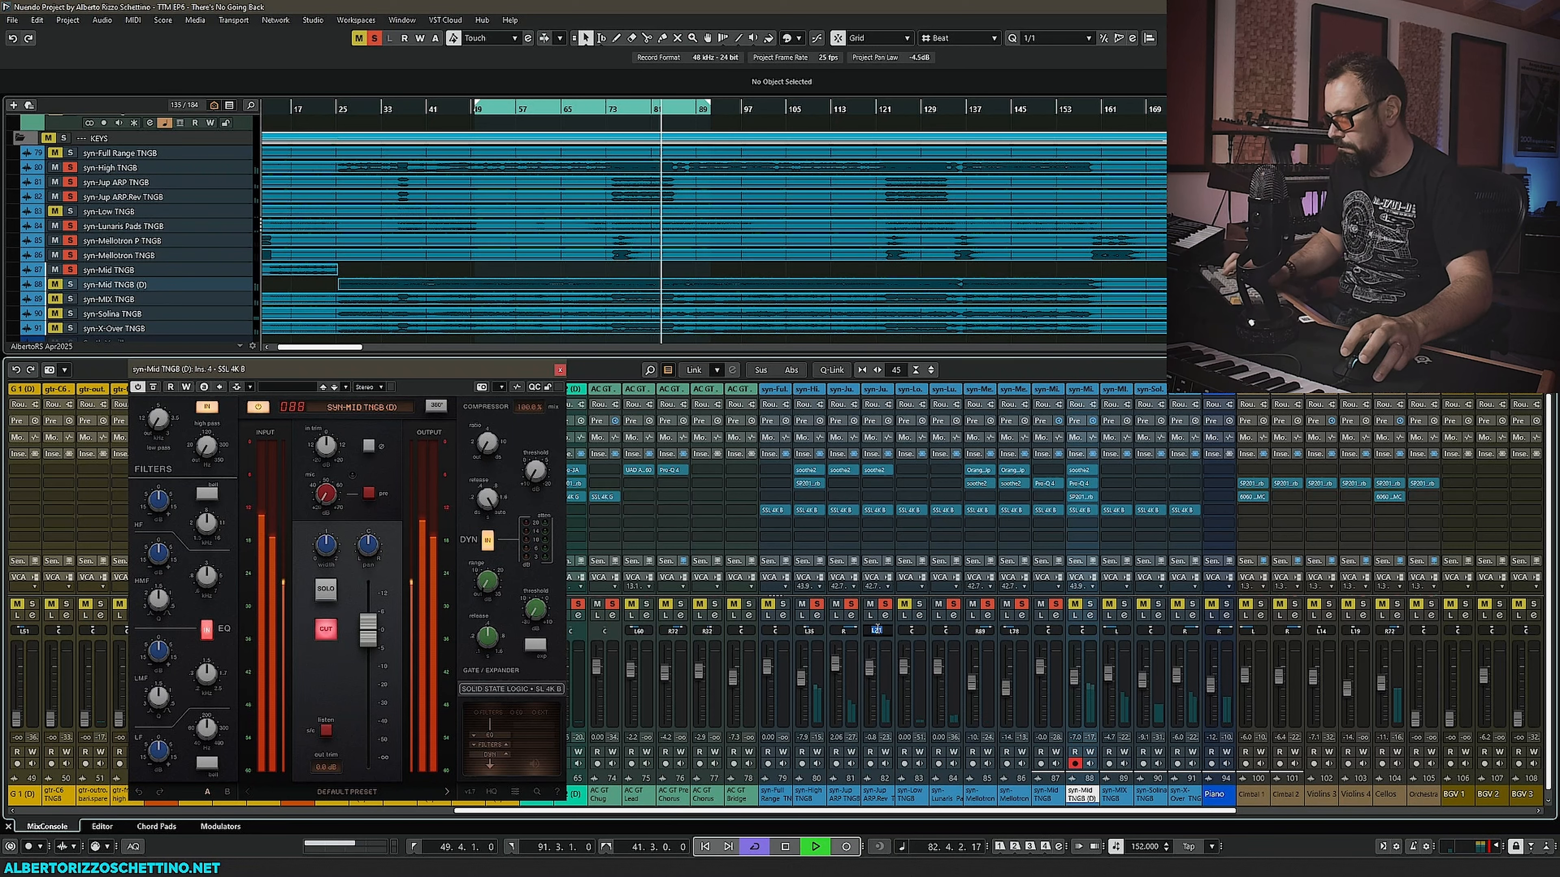
{"action": "type", "text": "0"}
{"action": "key", "text": "Return"}
{"action": "key", "text": "space"}
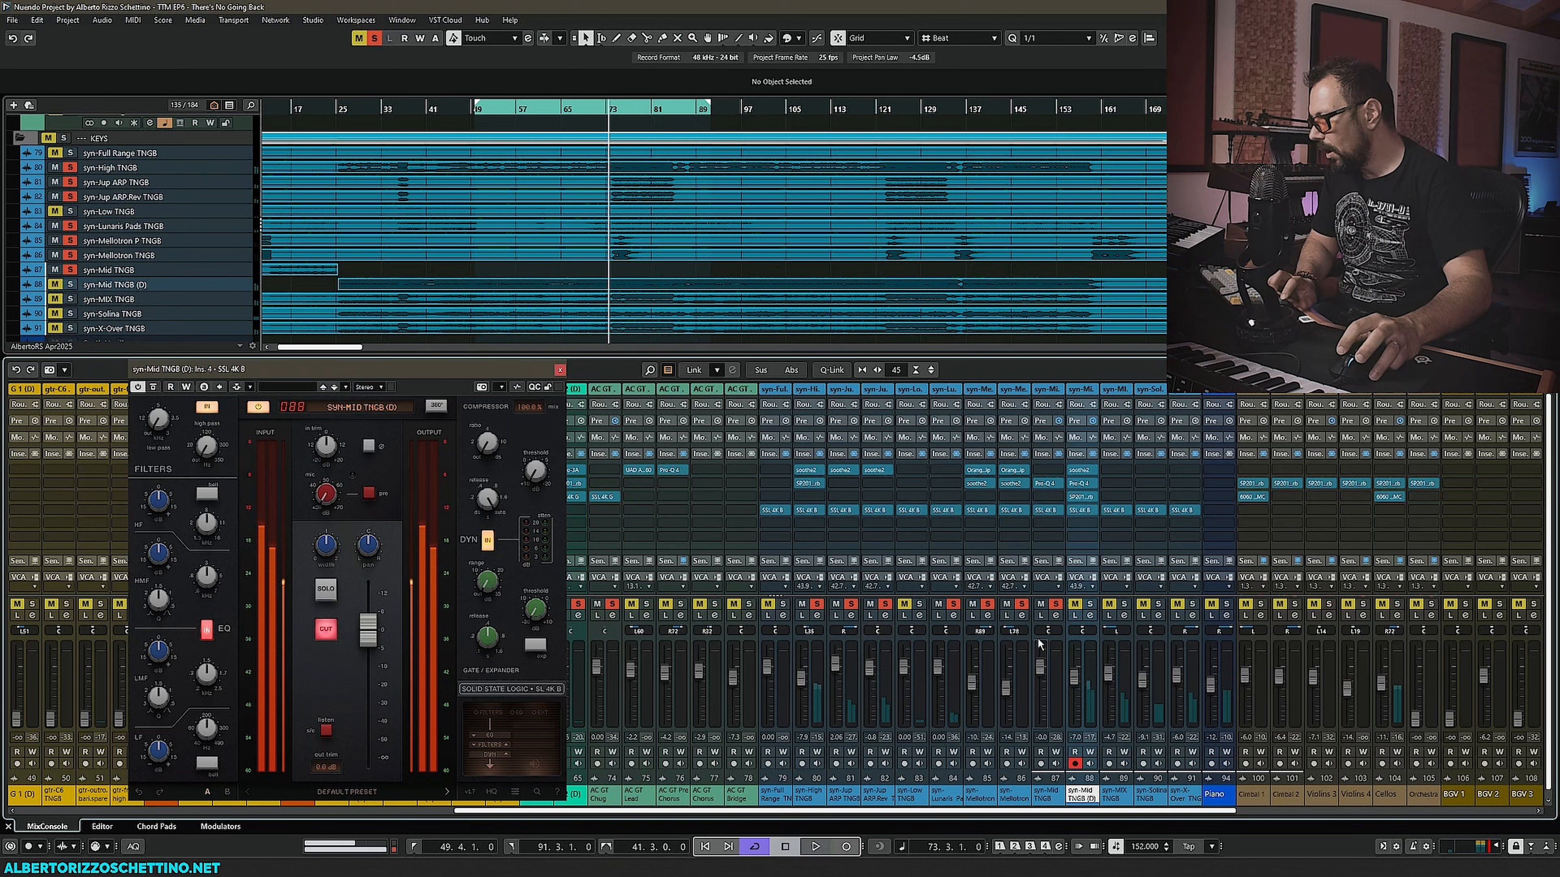
- Raise the syn-Mid TNGB (D) channel fader slightly while listening
{"action": "left_click", "coordinate": [1089, 604]}
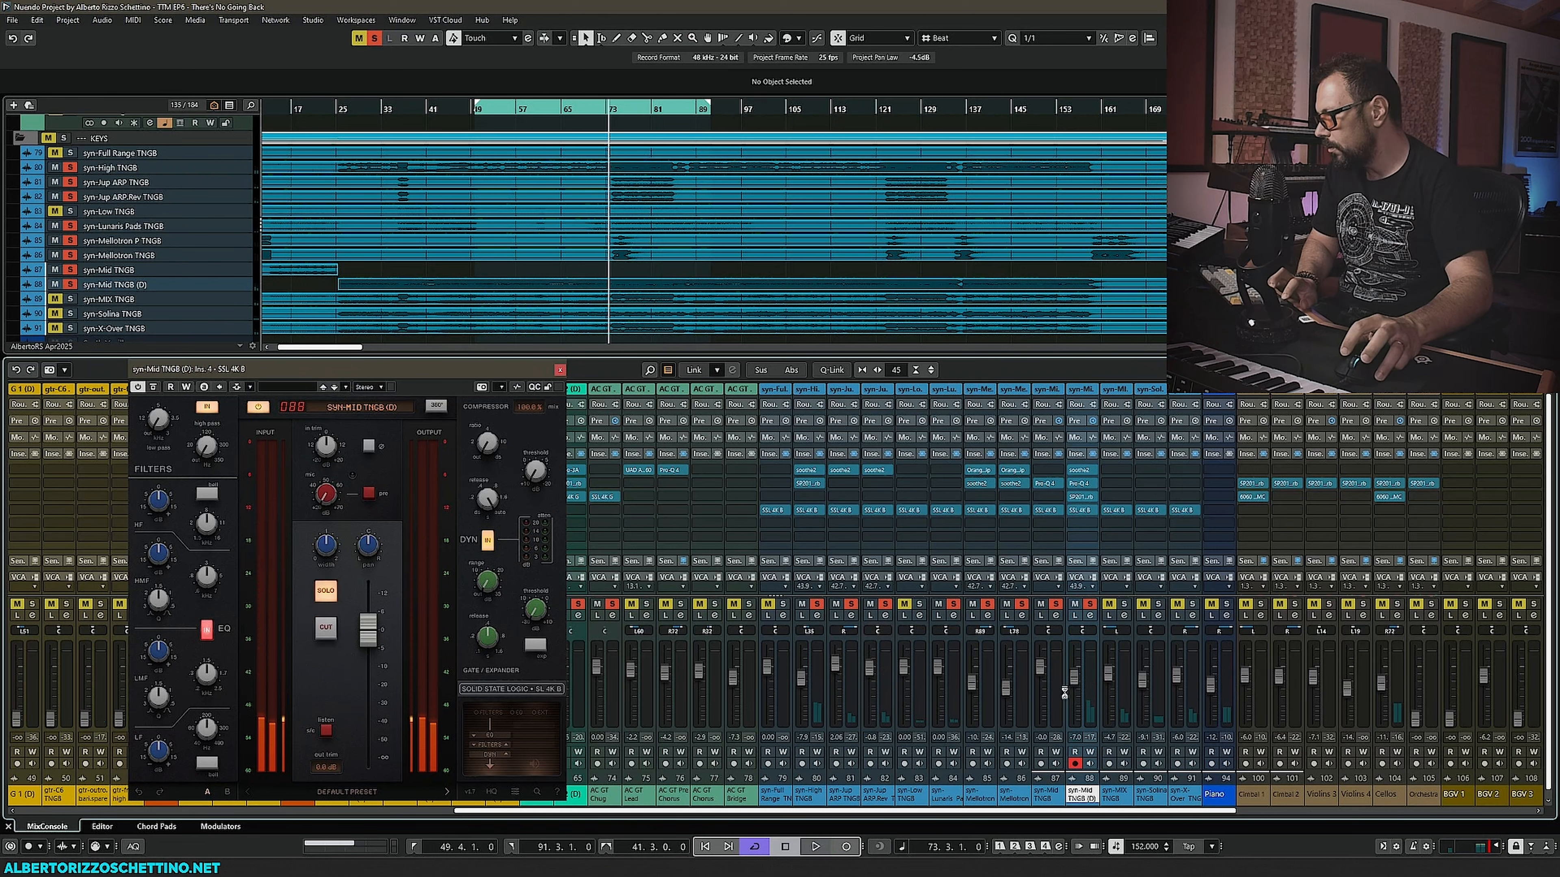
{"action": "key", "text": "space"}
{"action": "left_click_drag", "start_coordinate": [1071, 681], "coordinate": [1075, 672]}
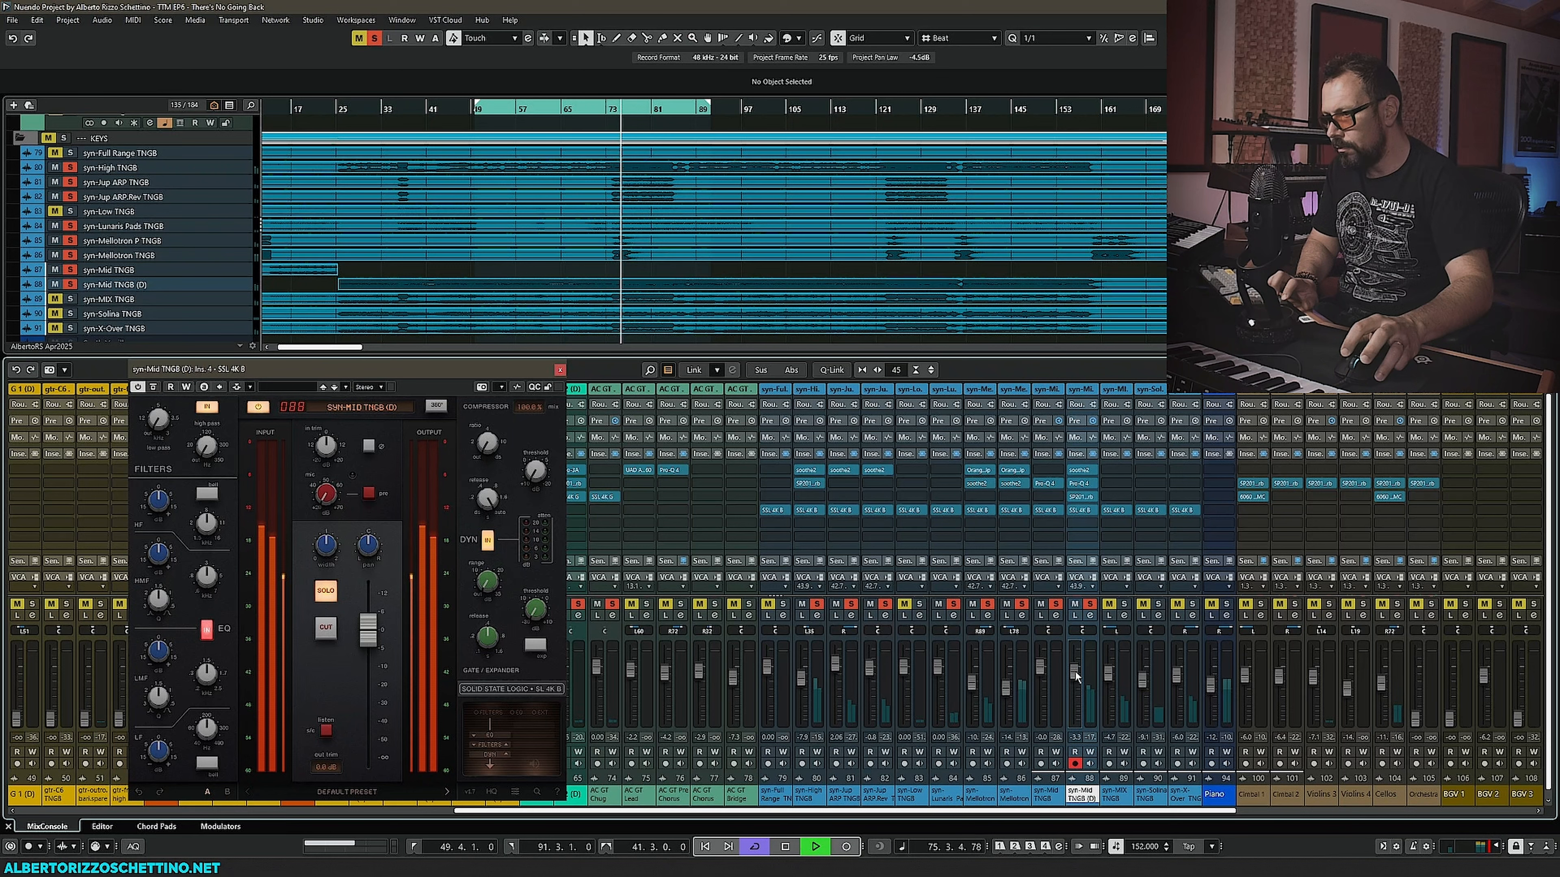
{"action": "key", "text": "space"}
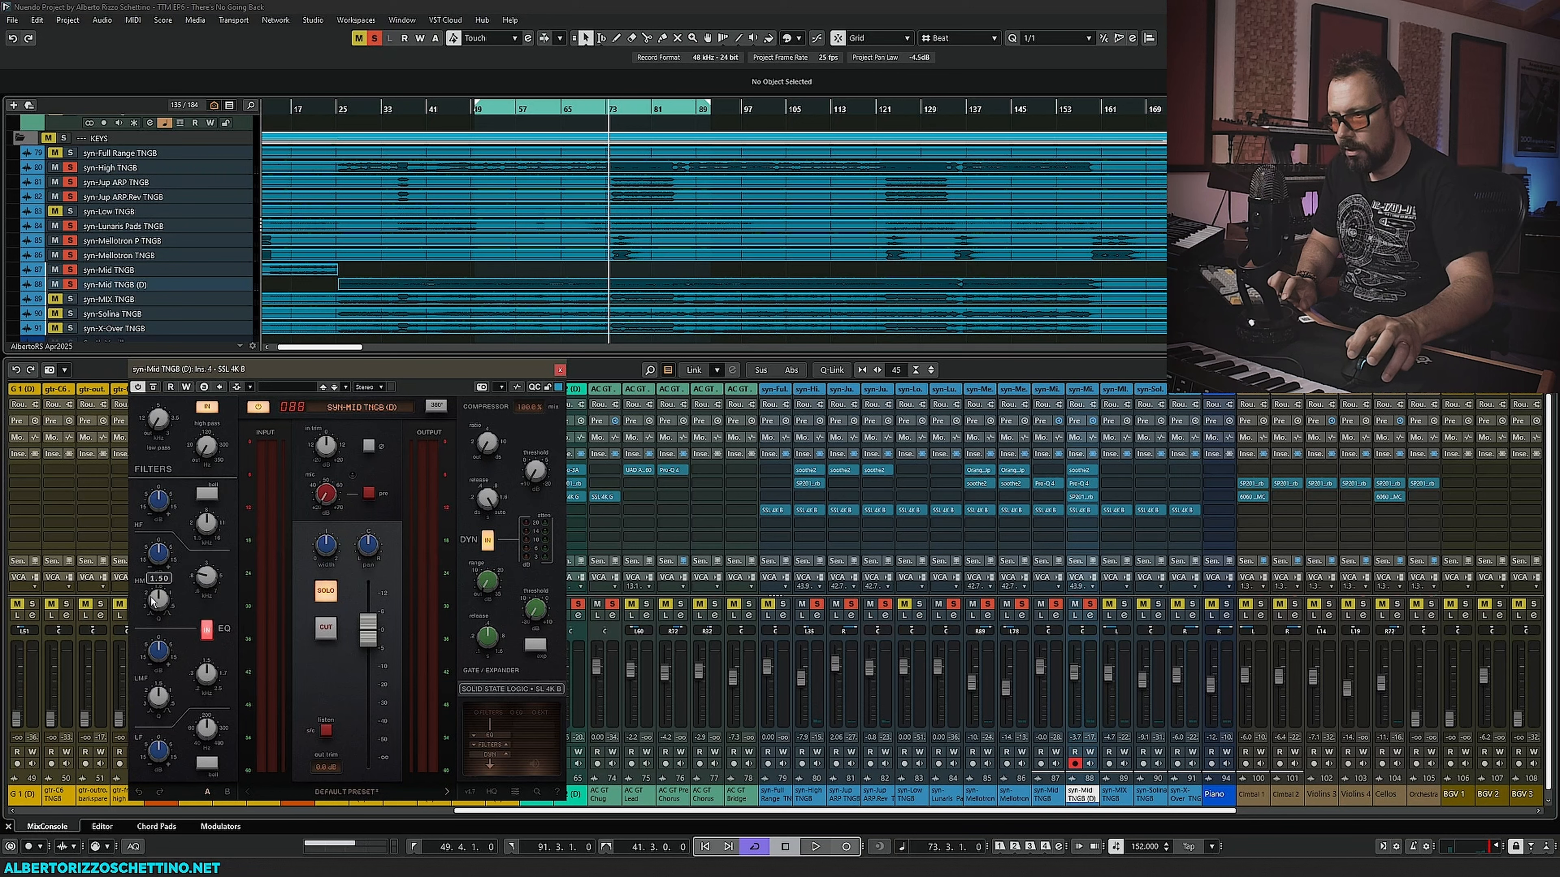
- Adjust the high and high-mid EQ bands of the syn-Mid TNGB (D) SSL 4K B during playback
{"action": "key", "text": "space"}
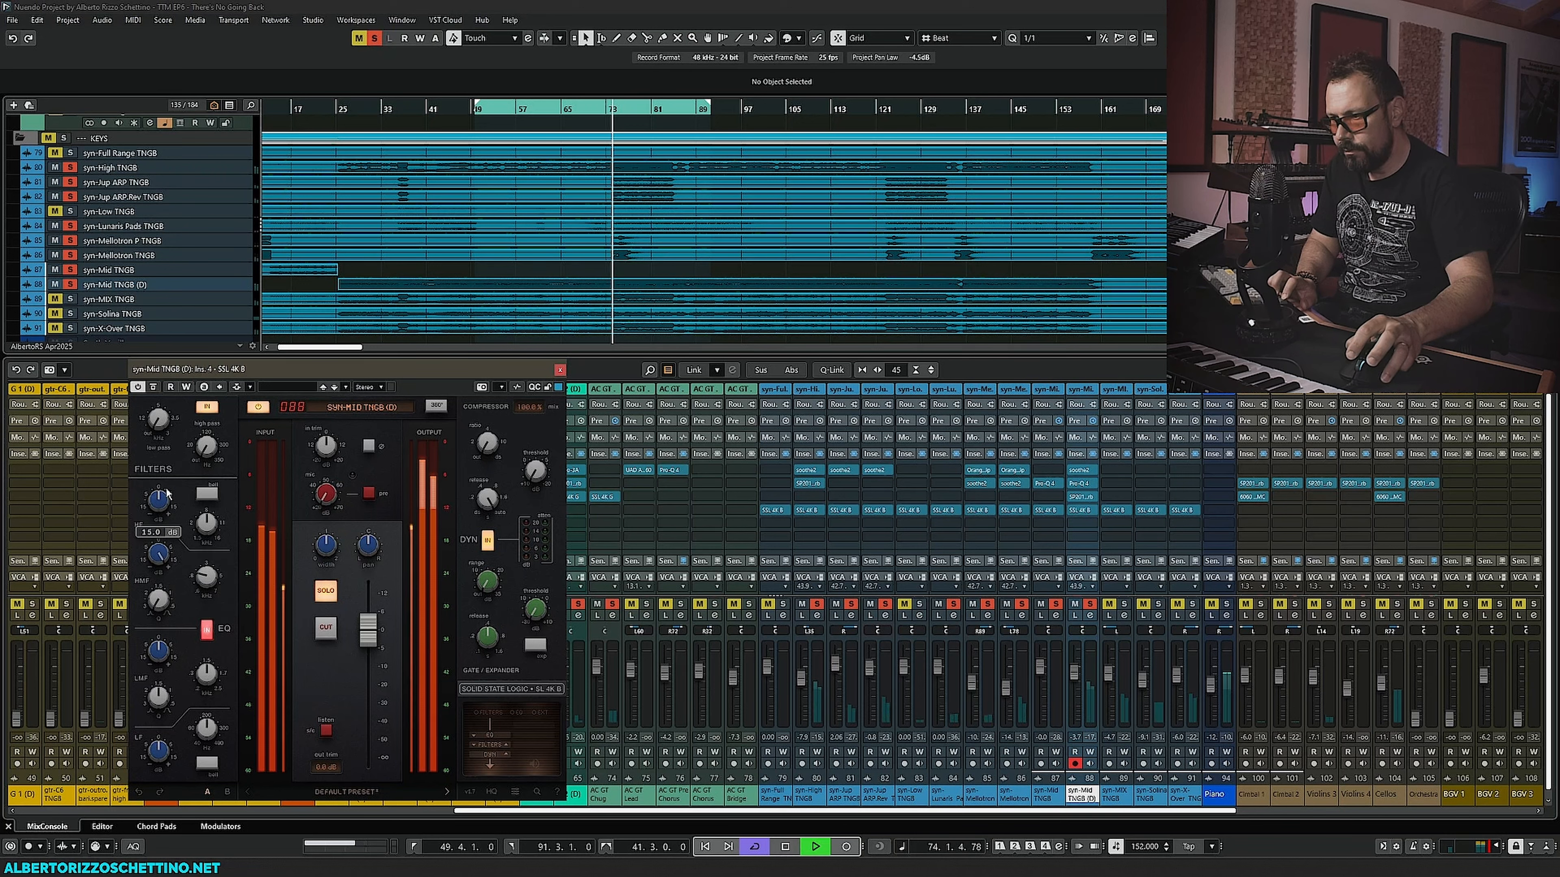
{"action": "left_click_drag", "start_coordinate": [211, 576], "coordinate": [209, 578]}
{"action": "key", "text": "space"}
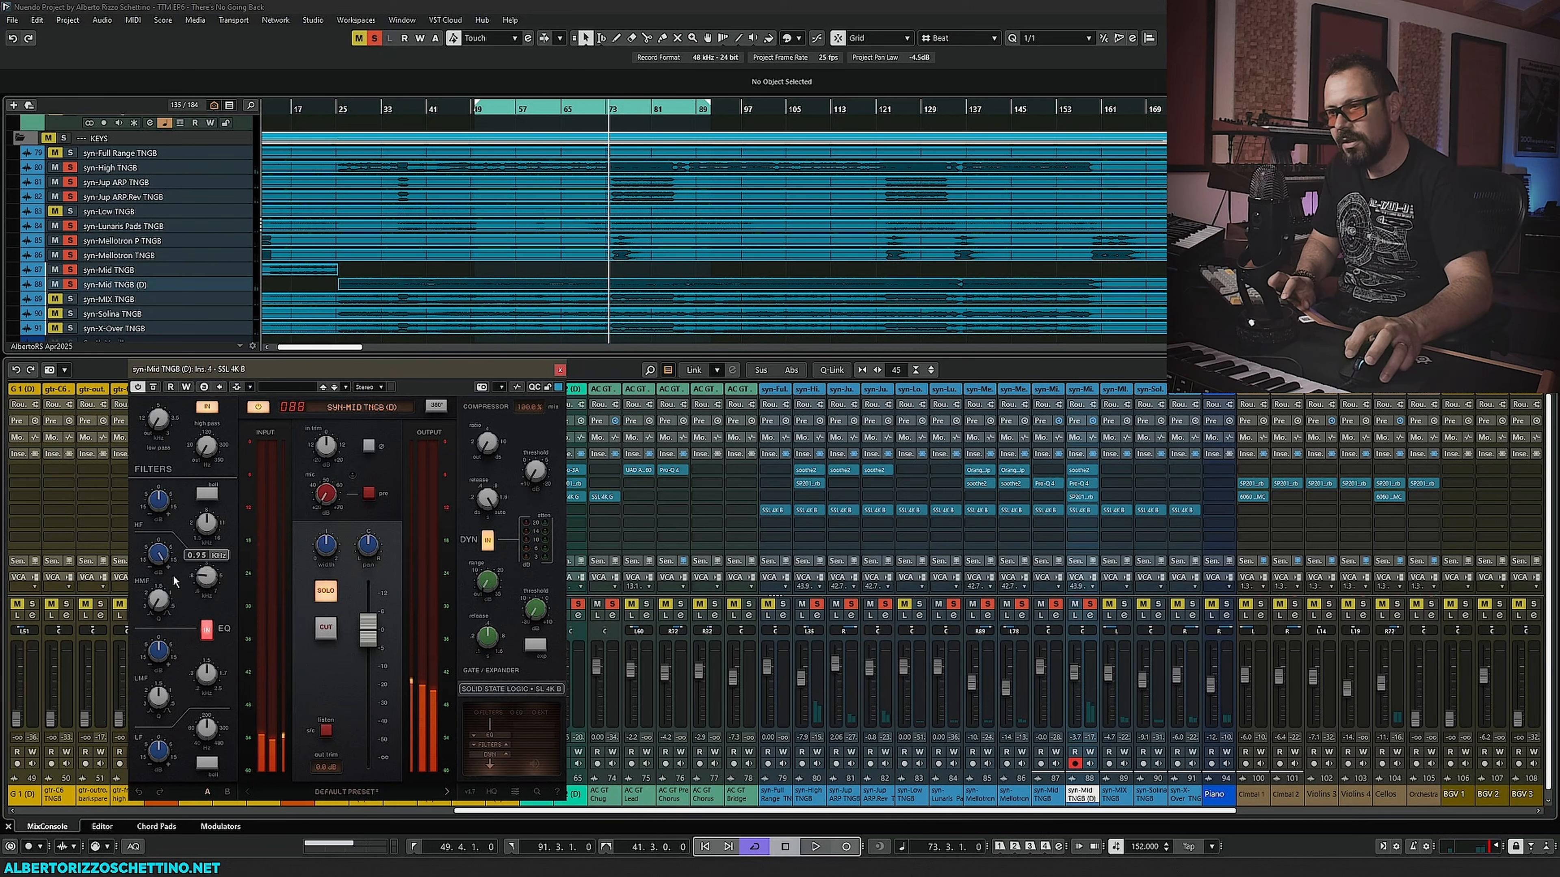
{"action": "key", "text": "space"}
{"action": "left_click_drag", "start_coordinate": [163, 605], "coordinate": [203, 716]}
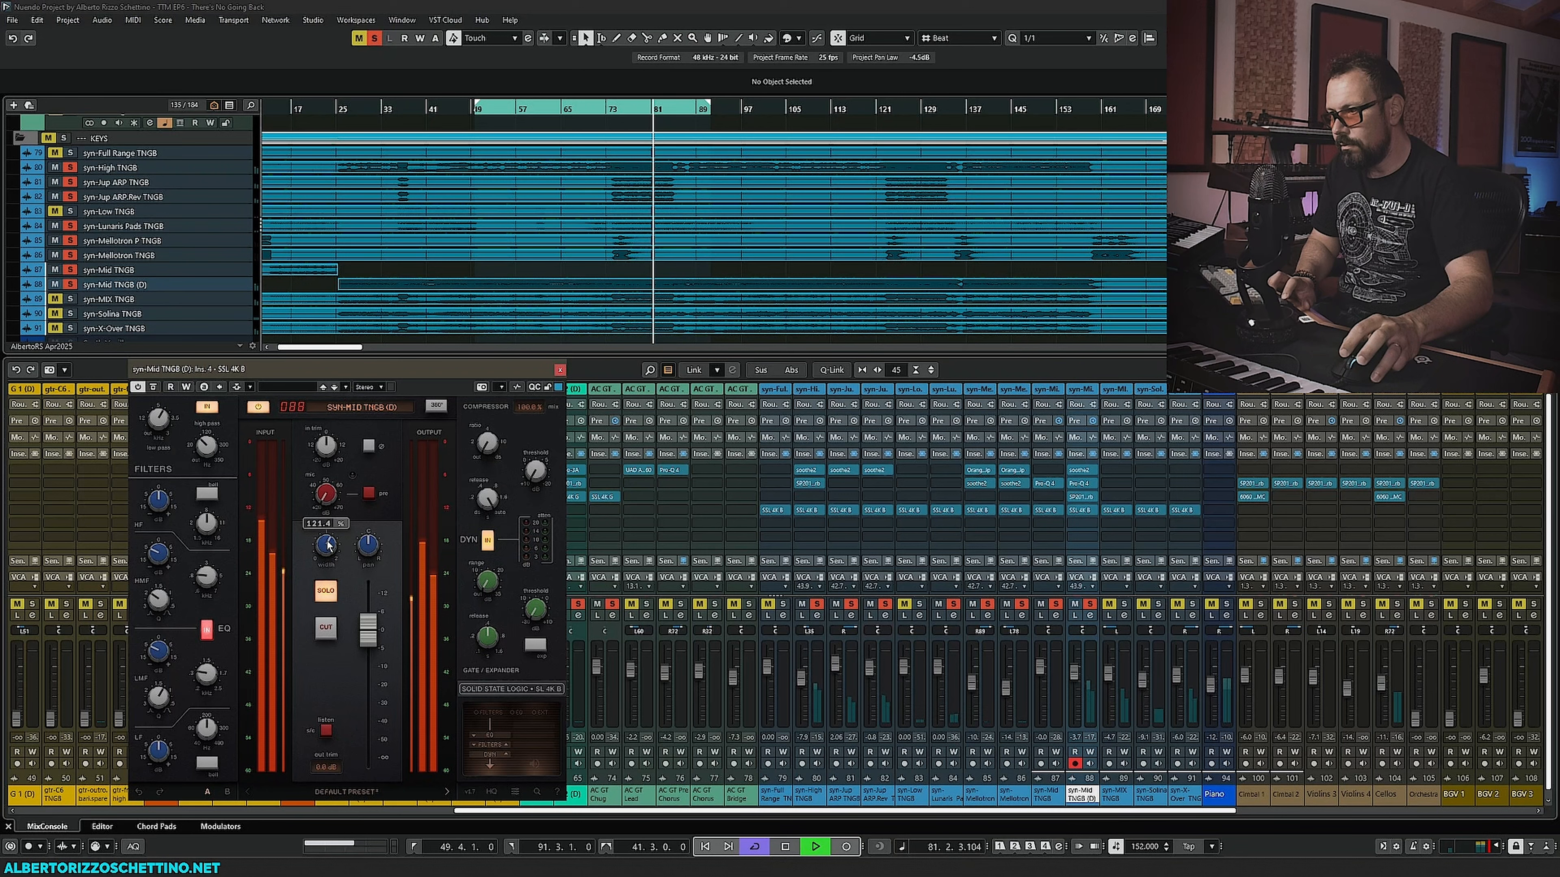
{"action": "key", "text": "space"}
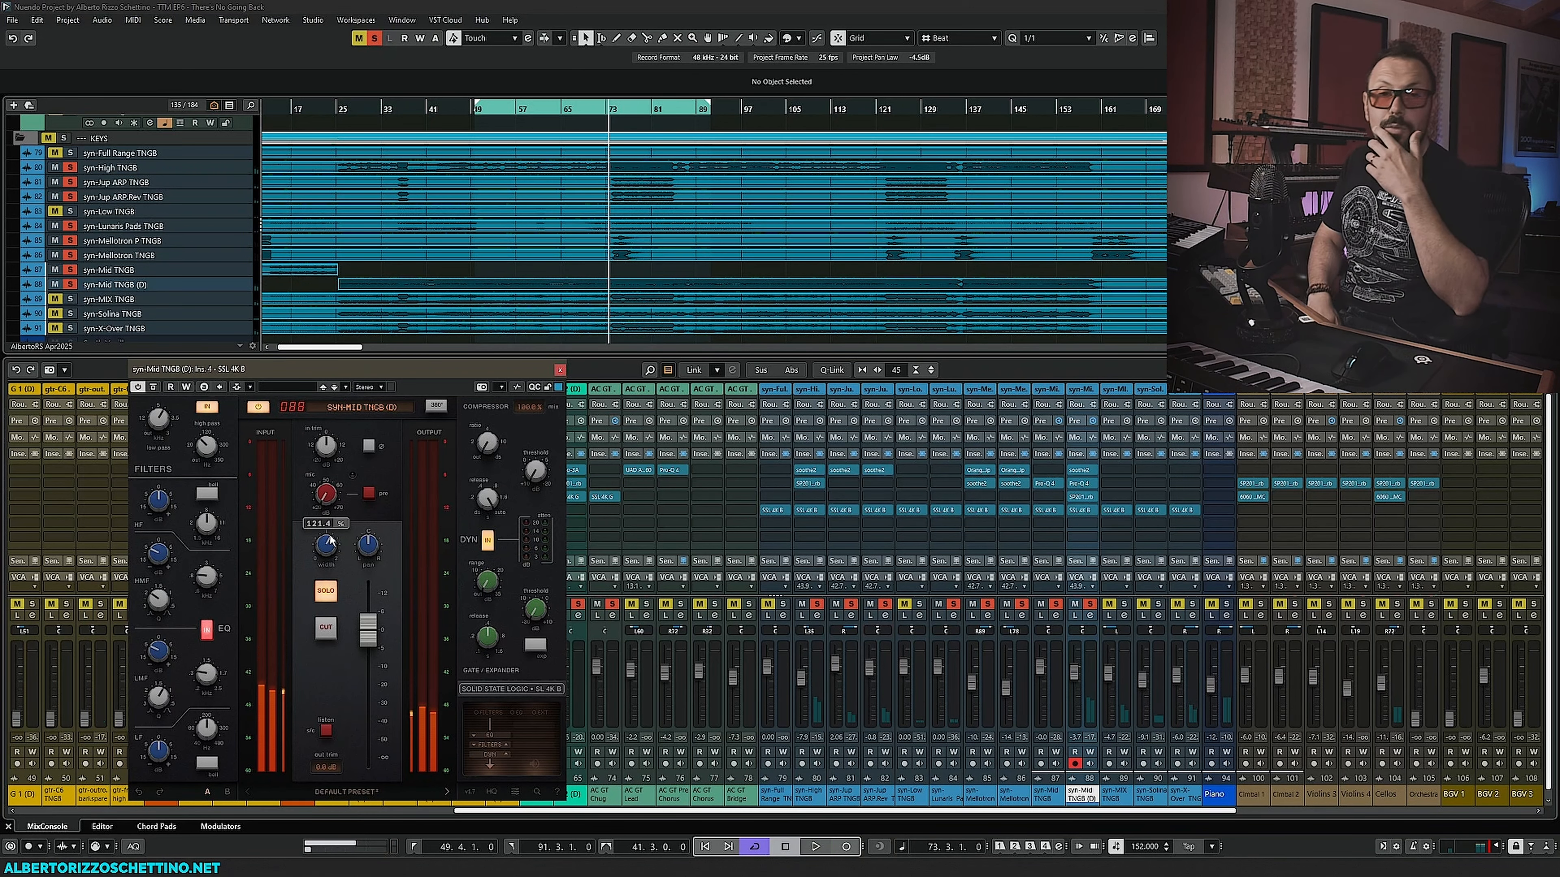
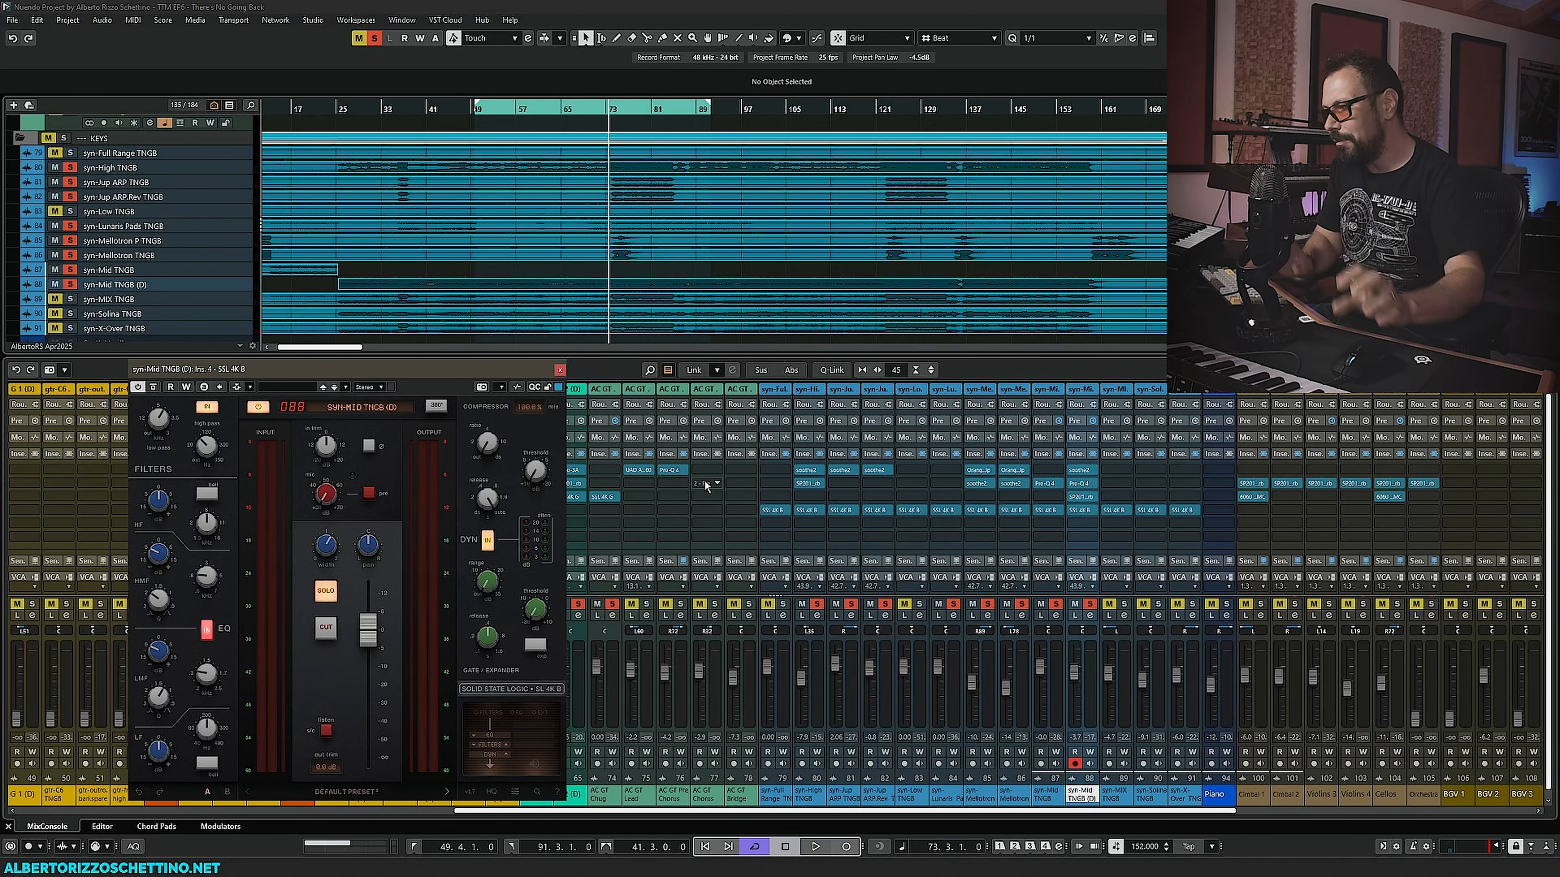
- Close the plugin window and browse the synth channels in the mix console during playback
{"action": "left_click", "coordinate": [559, 370]}
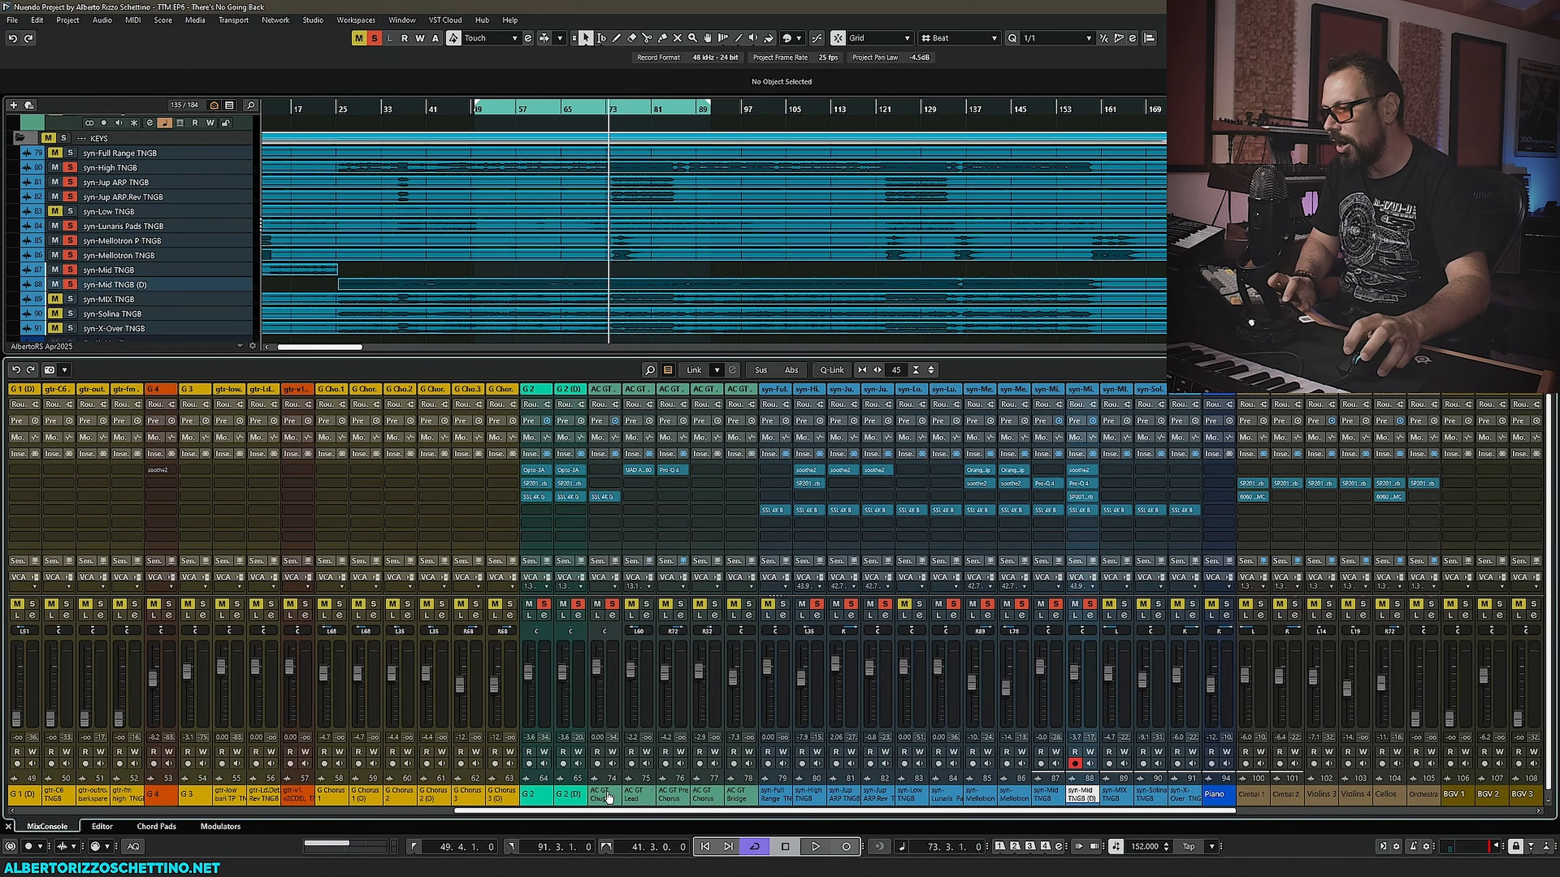
{"action": "left_click_drag", "start_coordinate": [628, 813], "coordinate": [737, 820]}
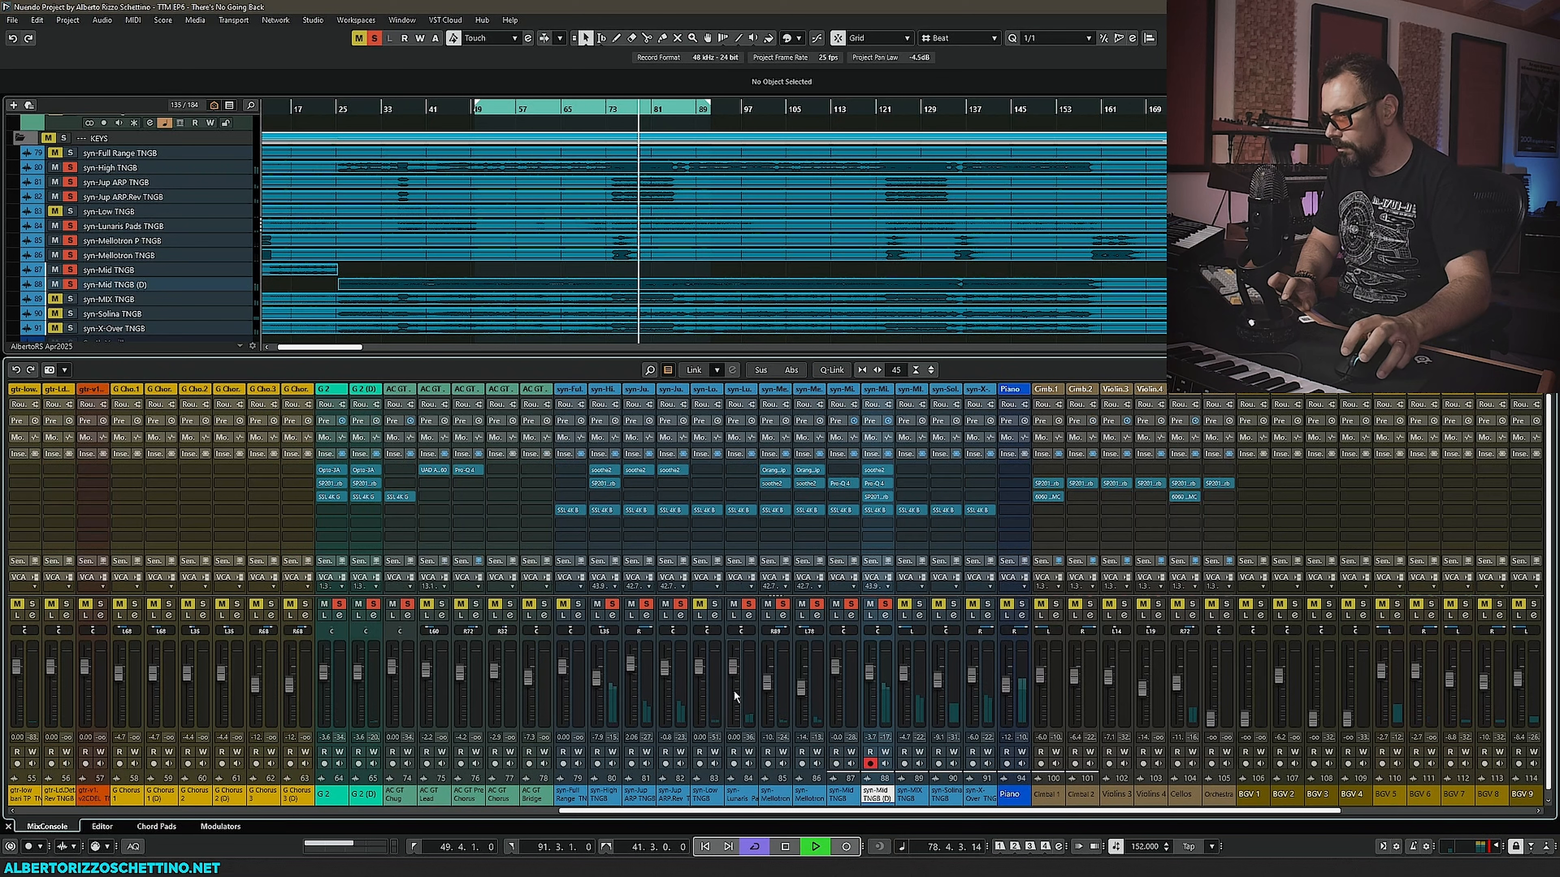
{"action": "key", "text": "space"}
{"action": "left_click", "coordinate": [605, 795]}
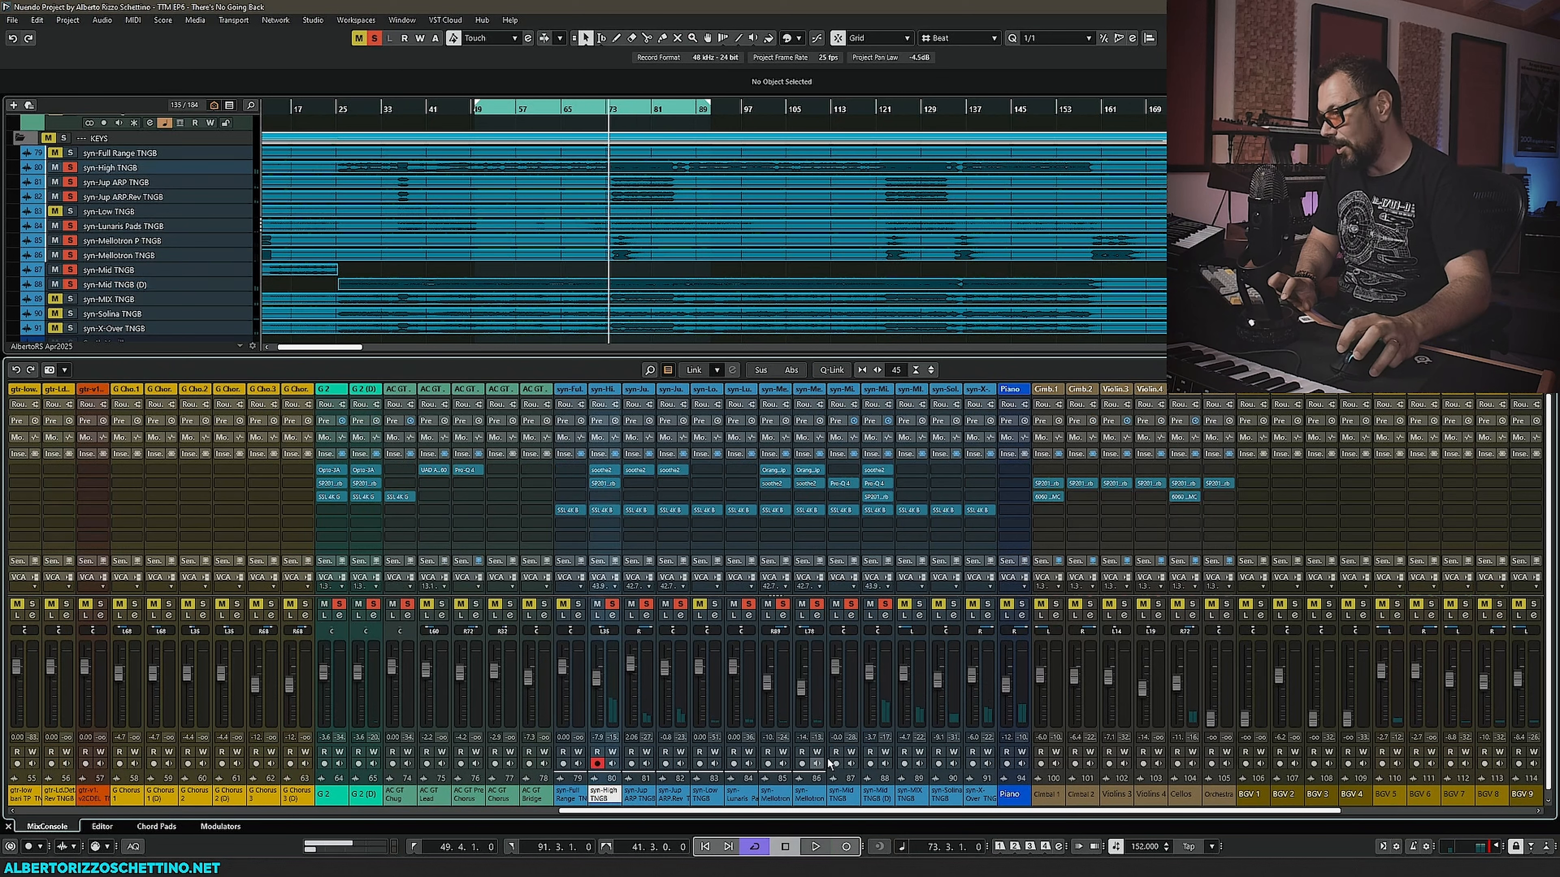
{"action": "left_click", "coordinate": [879, 798]}
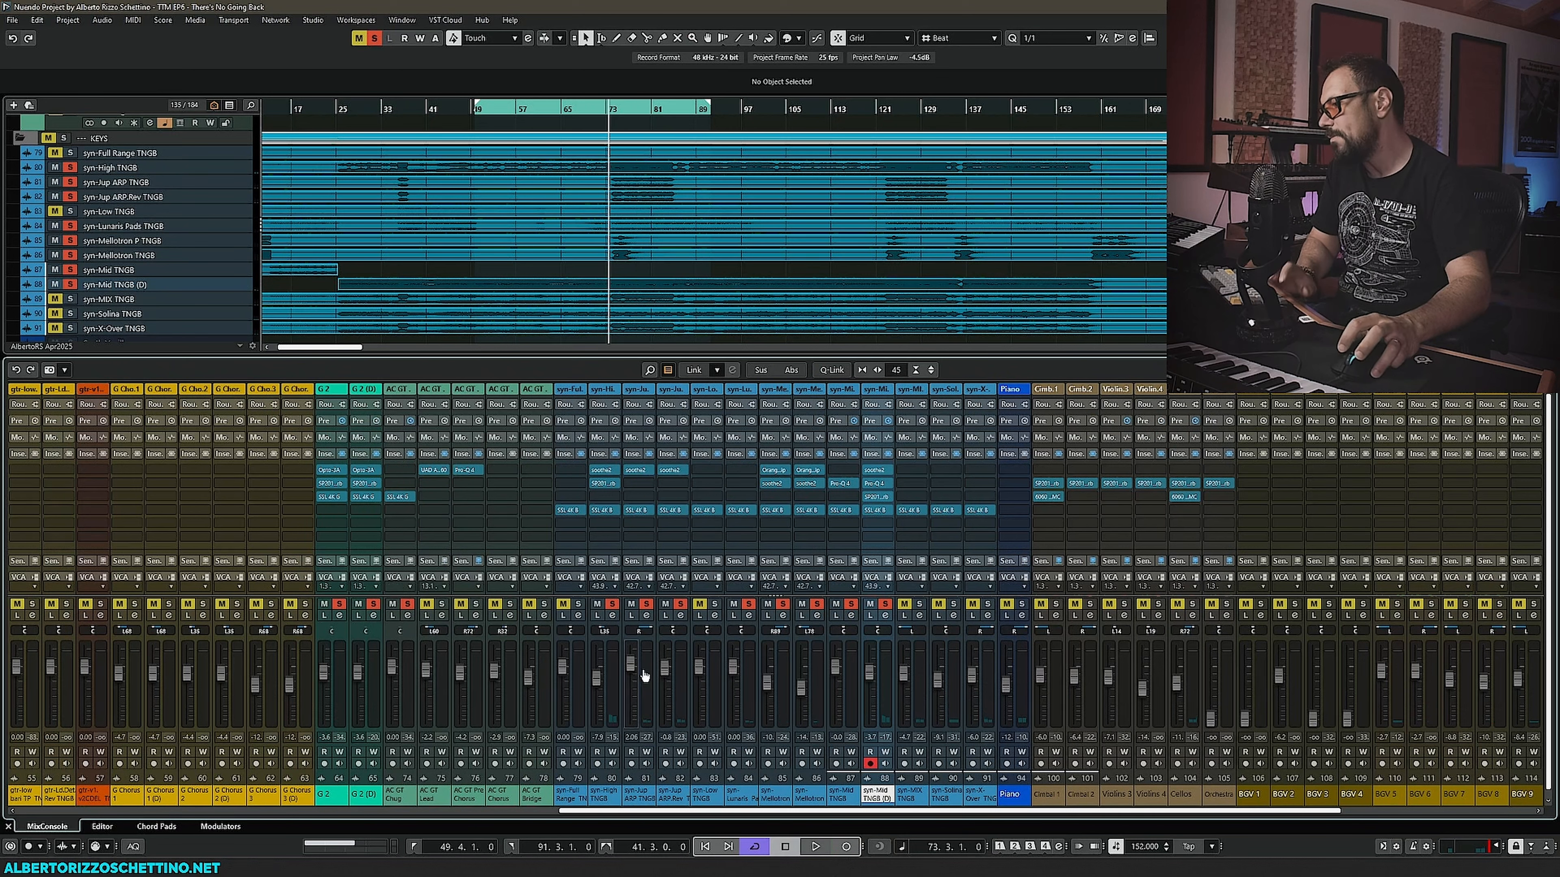
{"action": "left_click", "coordinate": [907, 796]}
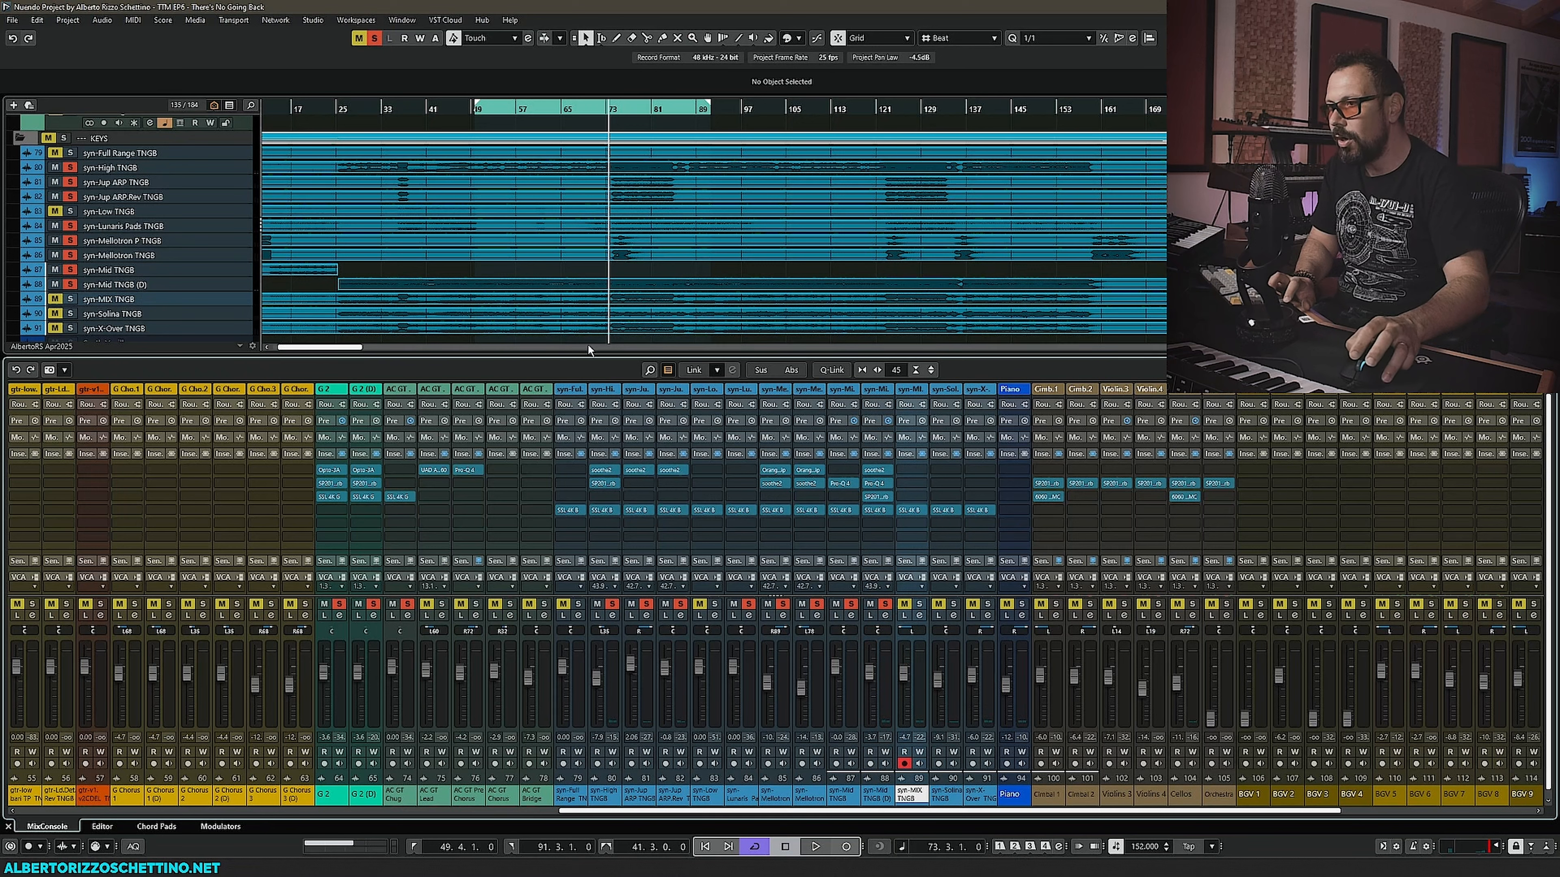
- Disable the syn-MIX TNGB track
{"action": "left_click", "coordinate": [71, 300]}
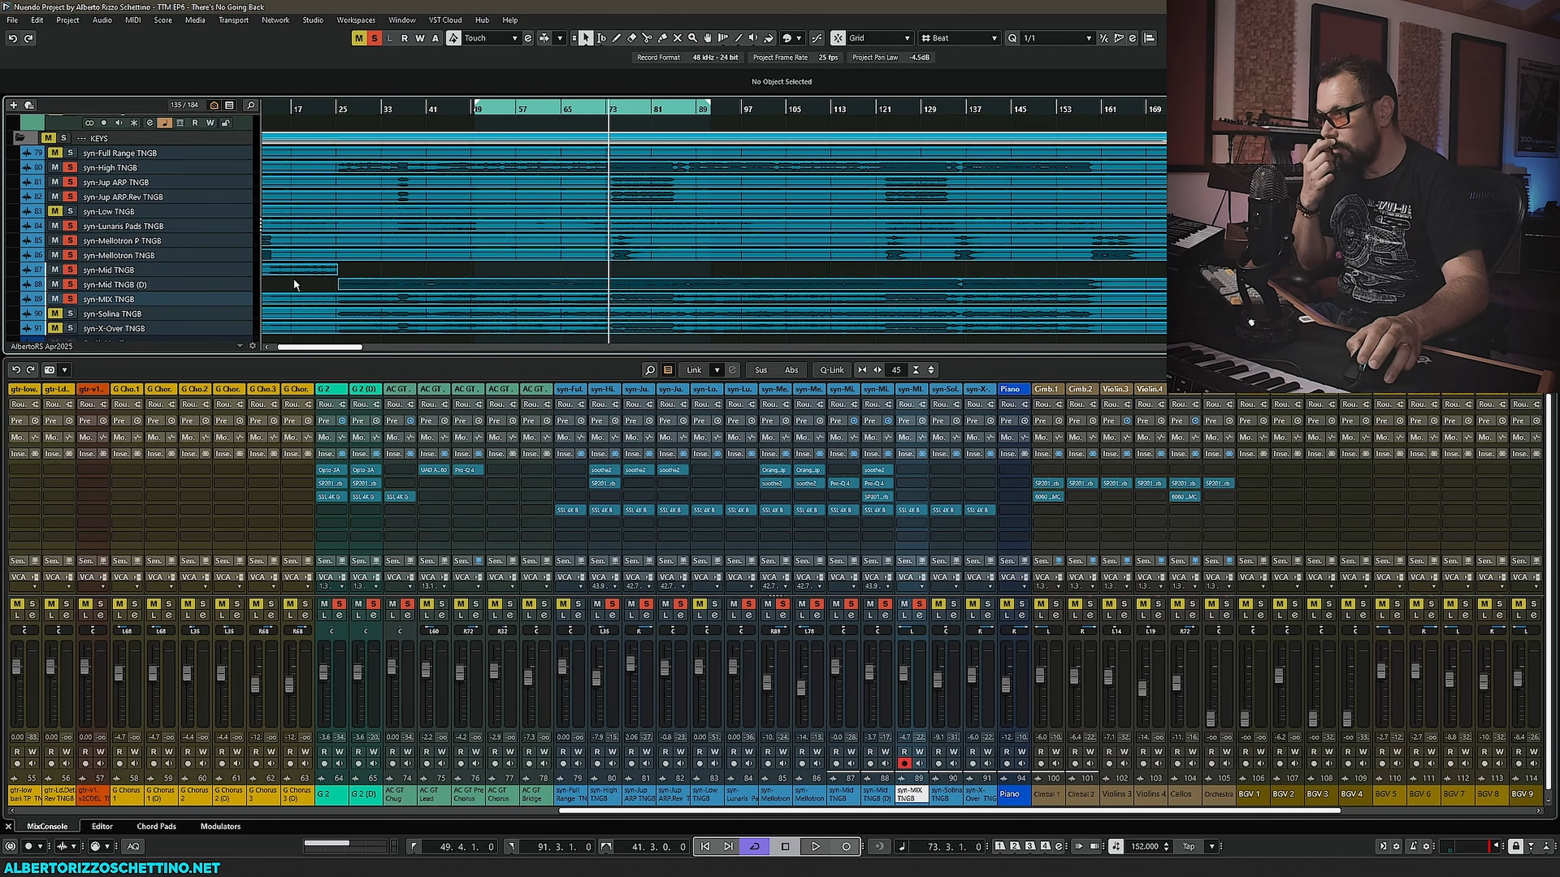
{"action": "scroll", "coordinate": [301, 282], "scroll_direction": "left", "scroll_amount": 3}
{"action": "scroll", "coordinate": [374, 280], "scroll_direction": "down", "scroll_amount": 1}
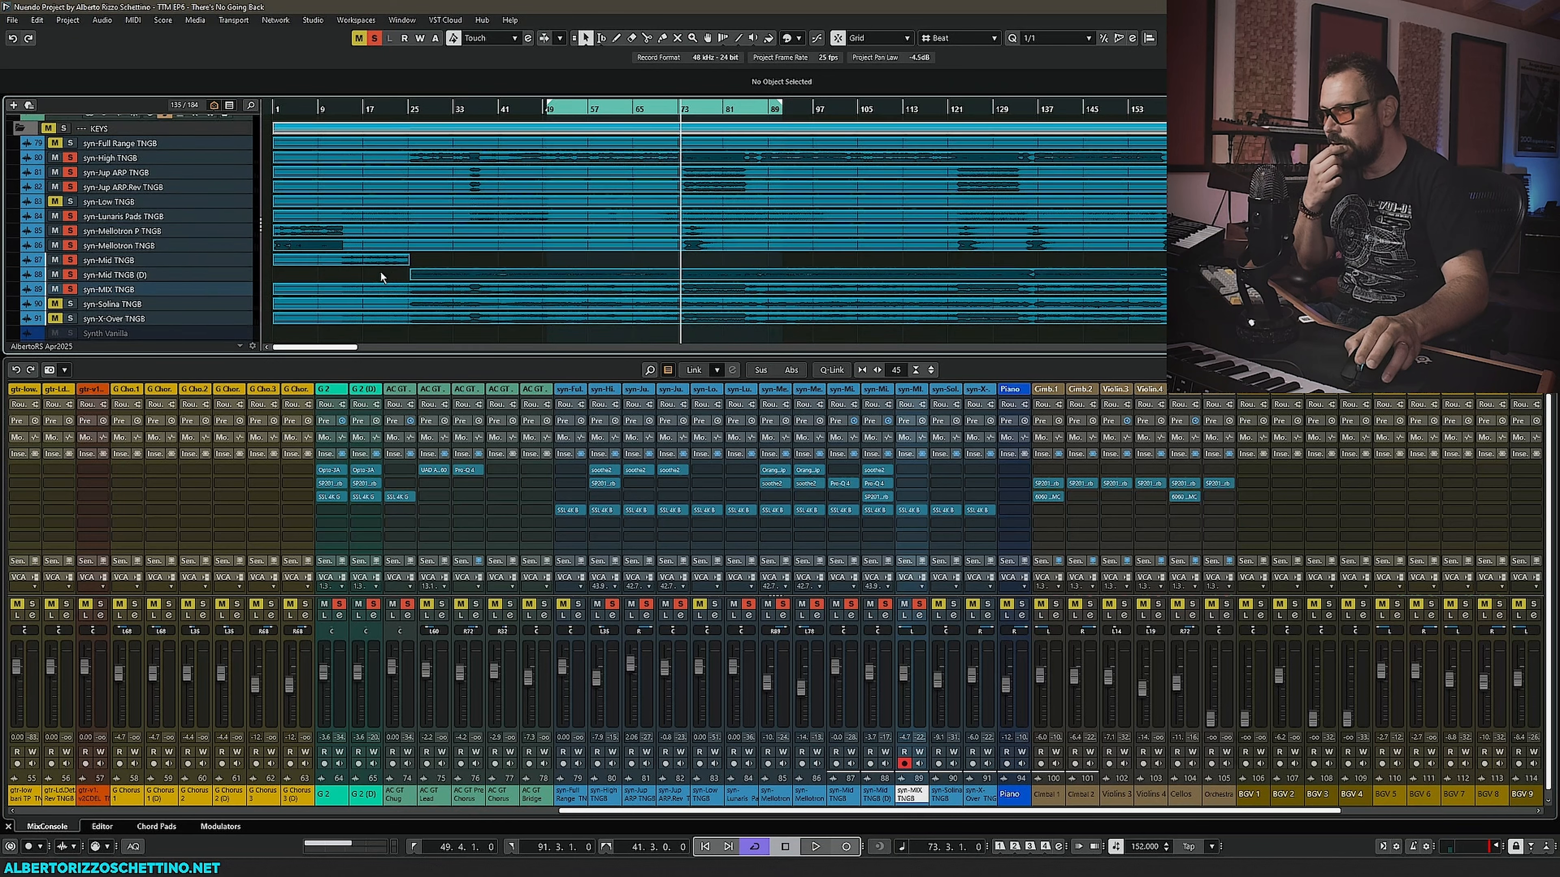
{"action": "scroll", "coordinate": [328, 272], "scroll_direction": "right", "scroll_amount": 2}
{"action": "scroll", "coordinate": [319, 270], "scroll_direction": "down", "scroll_amount": 1}
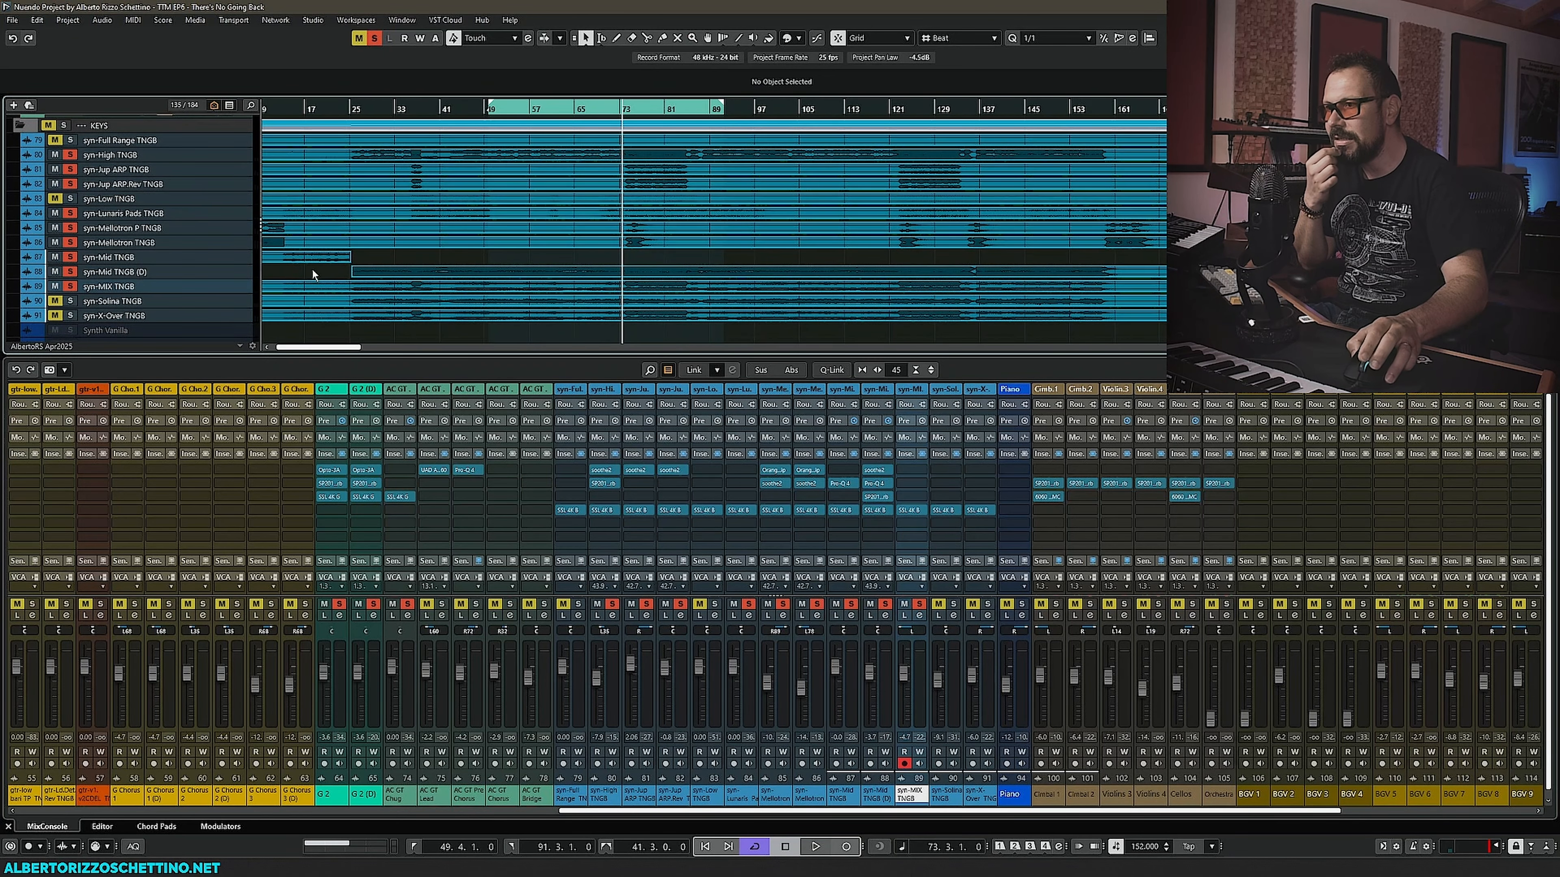
{"action": "left_click", "coordinate": [194, 272]}
{"action": "left_click", "coordinate": [162, 285]}
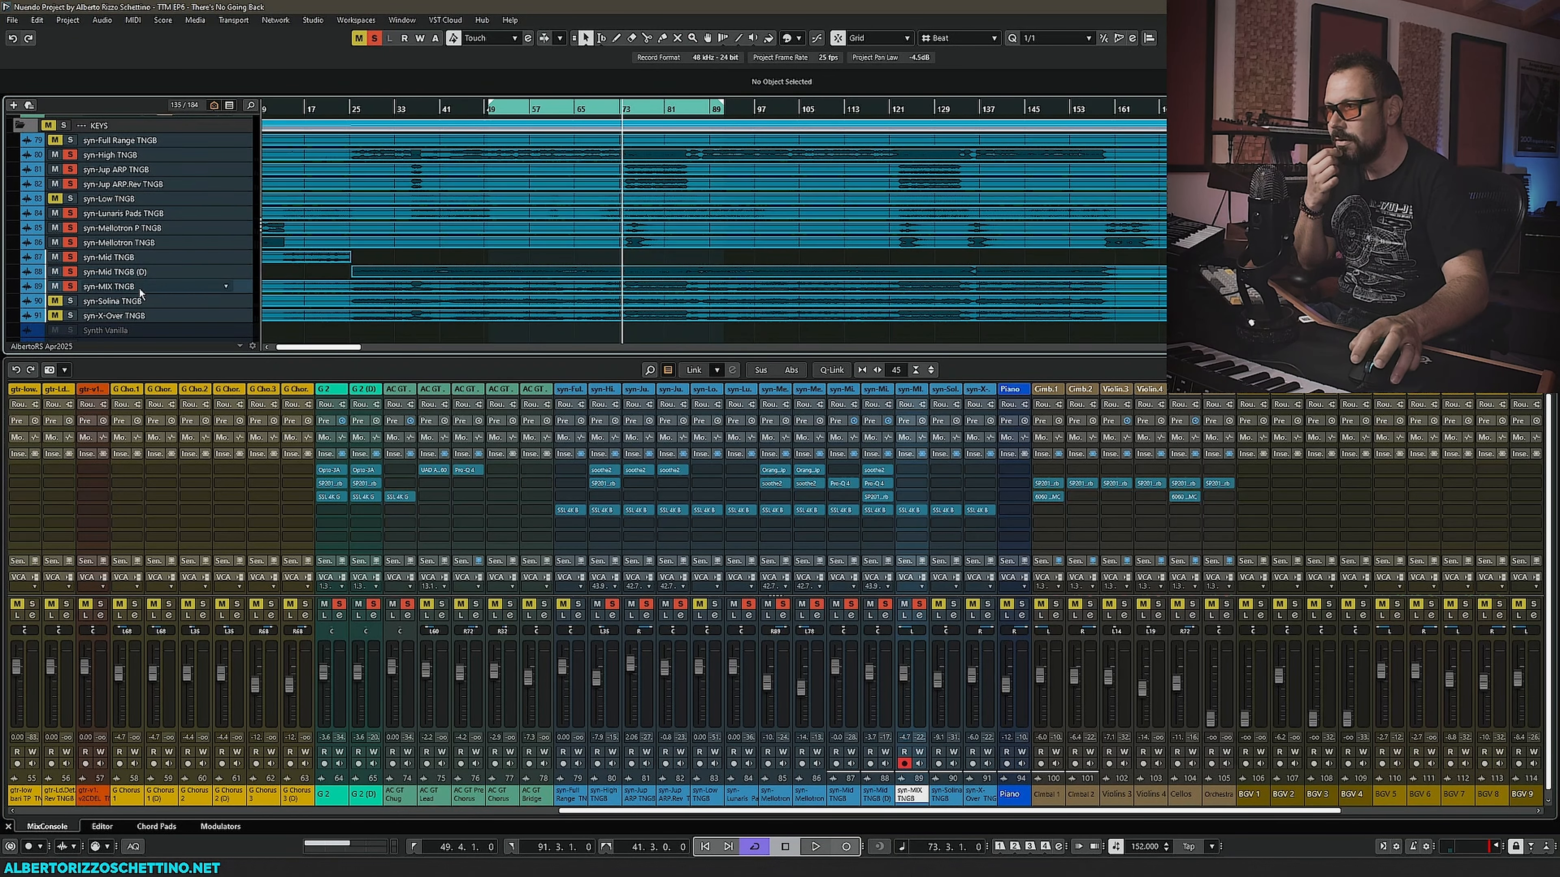
{"action": "right_click", "coordinate": [146, 287]}
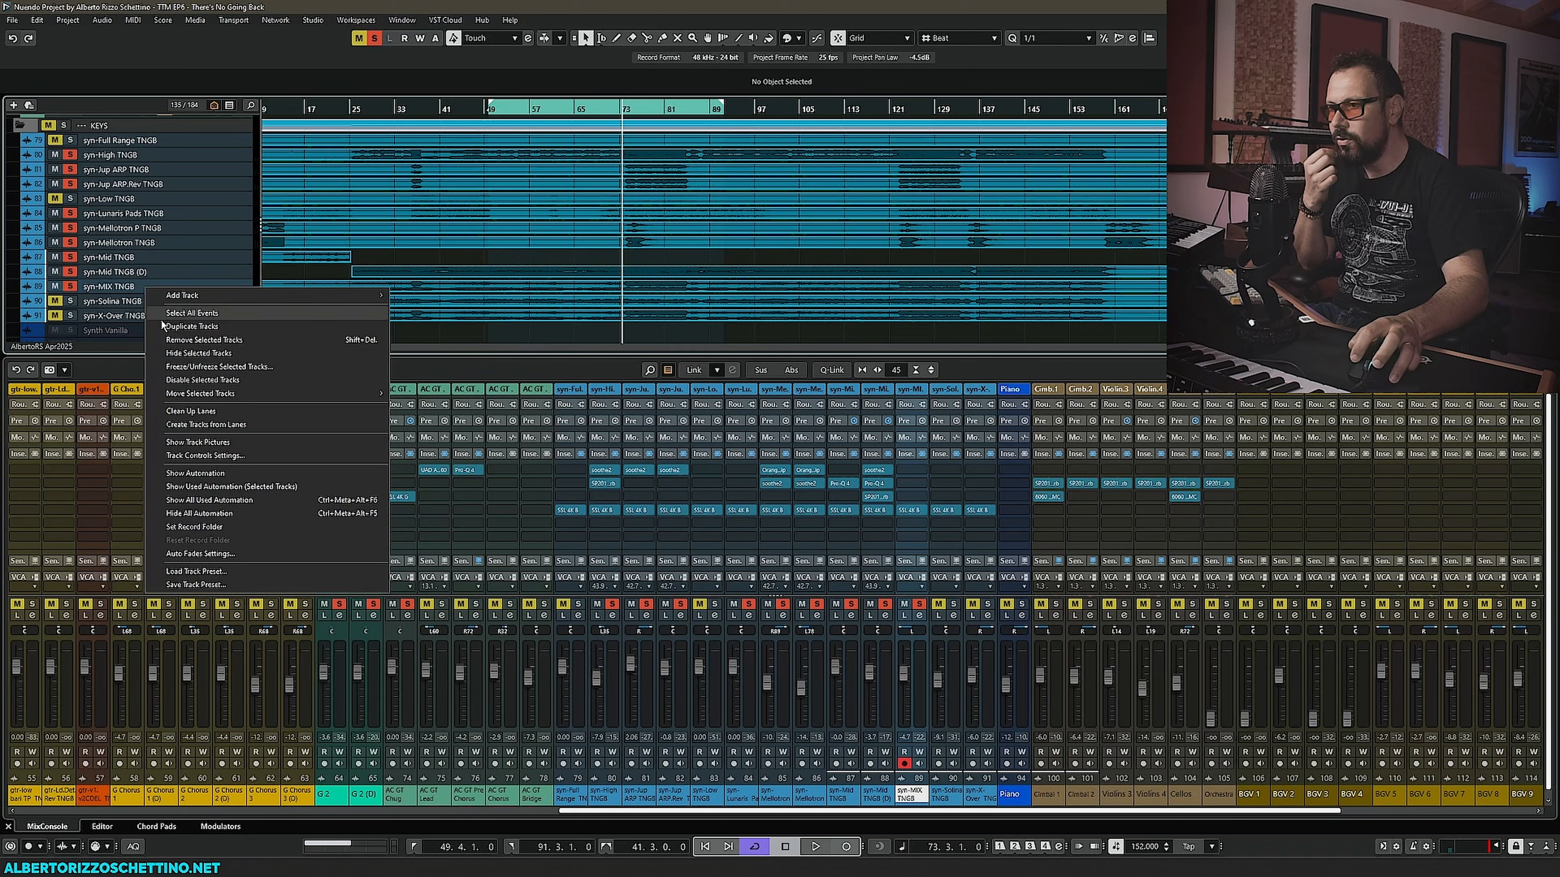
{"action": "left_click", "coordinate": [174, 381]}
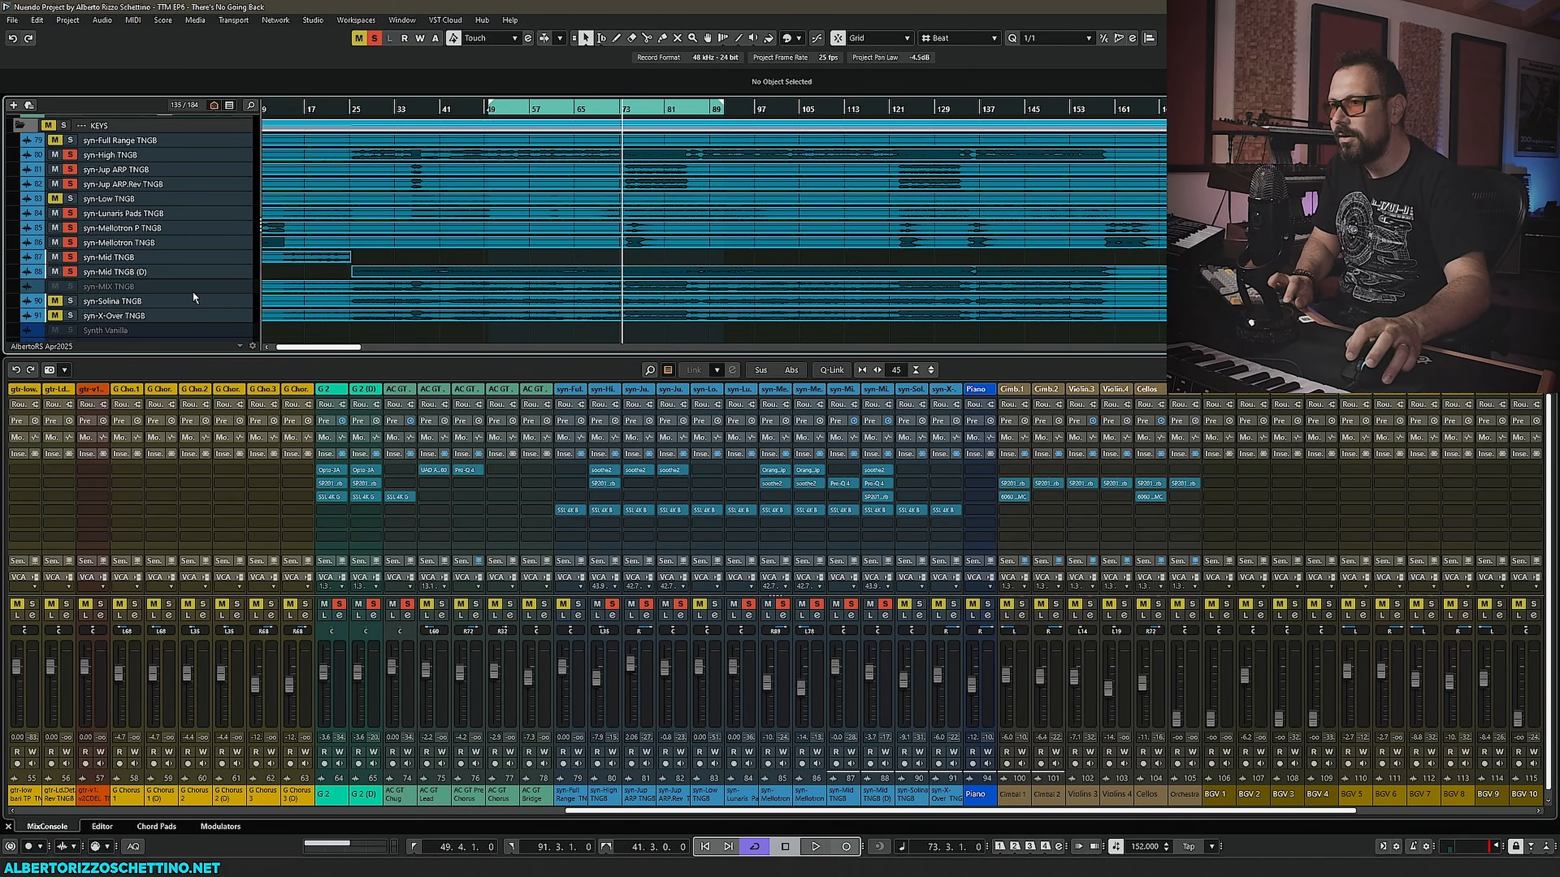
- Select the syn-Solina TNGB channel, start playback and open its SSL 4K B insert
{"action": "left_click", "coordinate": [180, 301]}
{"action": "left_click", "coordinate": [71, 302]}
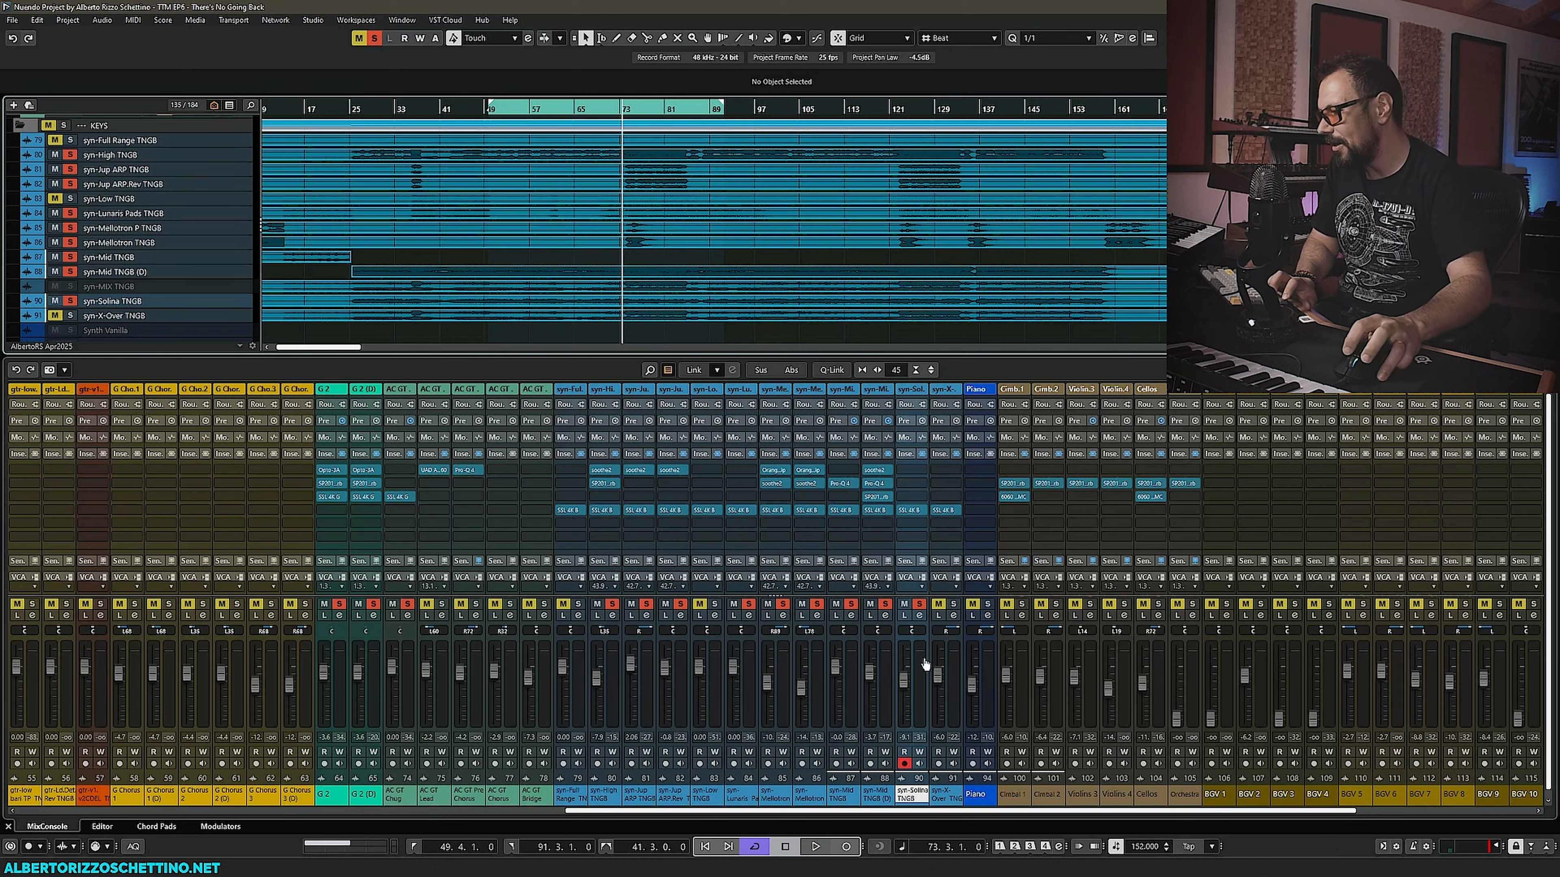
{"action": "left_click", "coordinate": [900, 679], "text": "ctrl"}
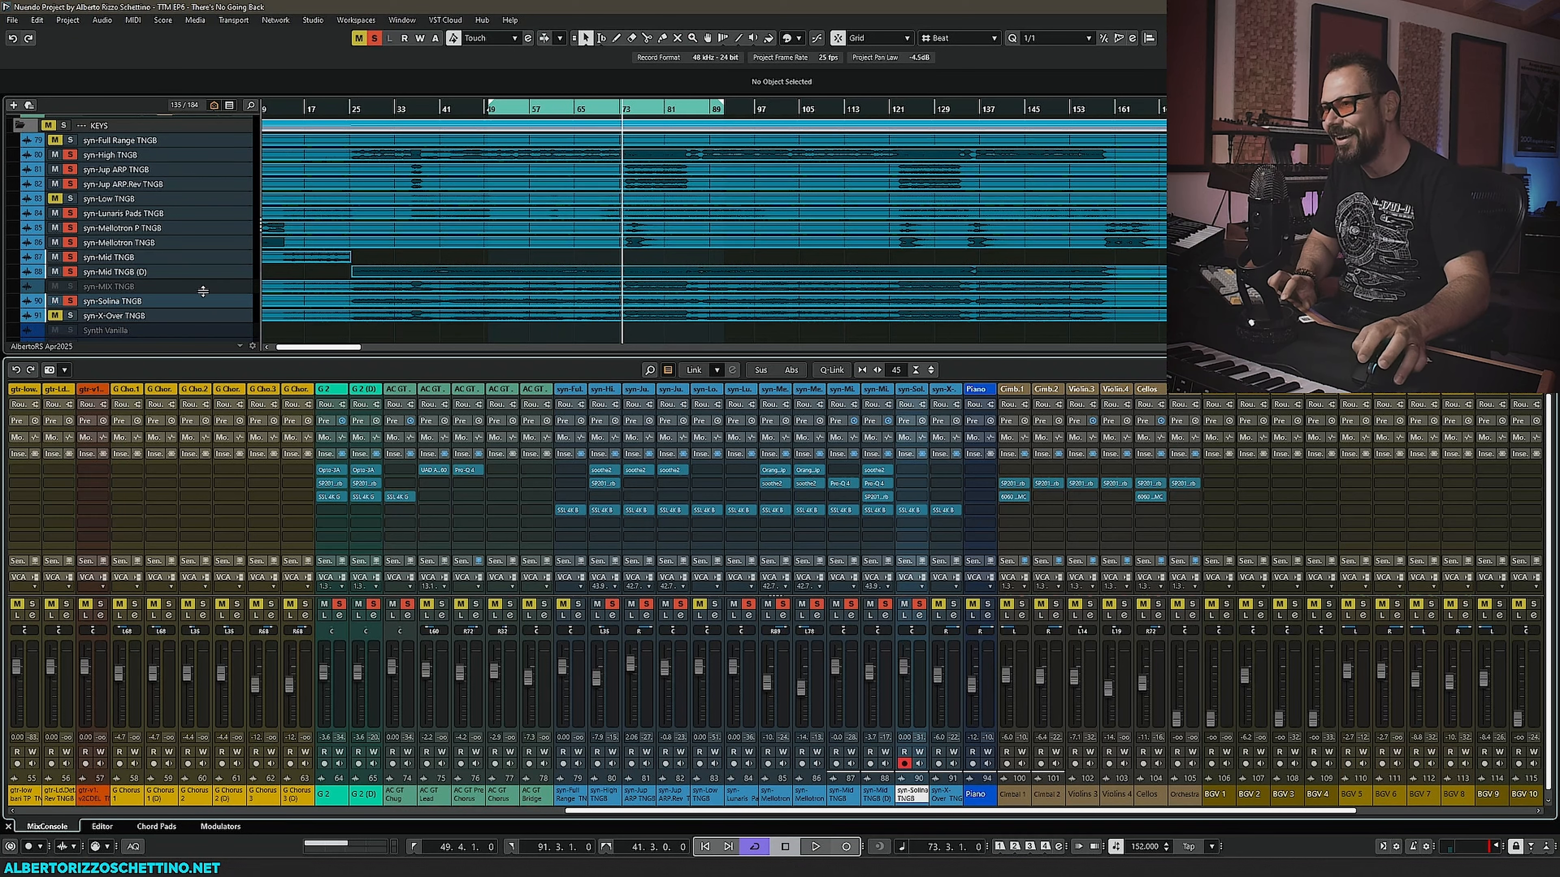
{"action": "key", "text": "space"}
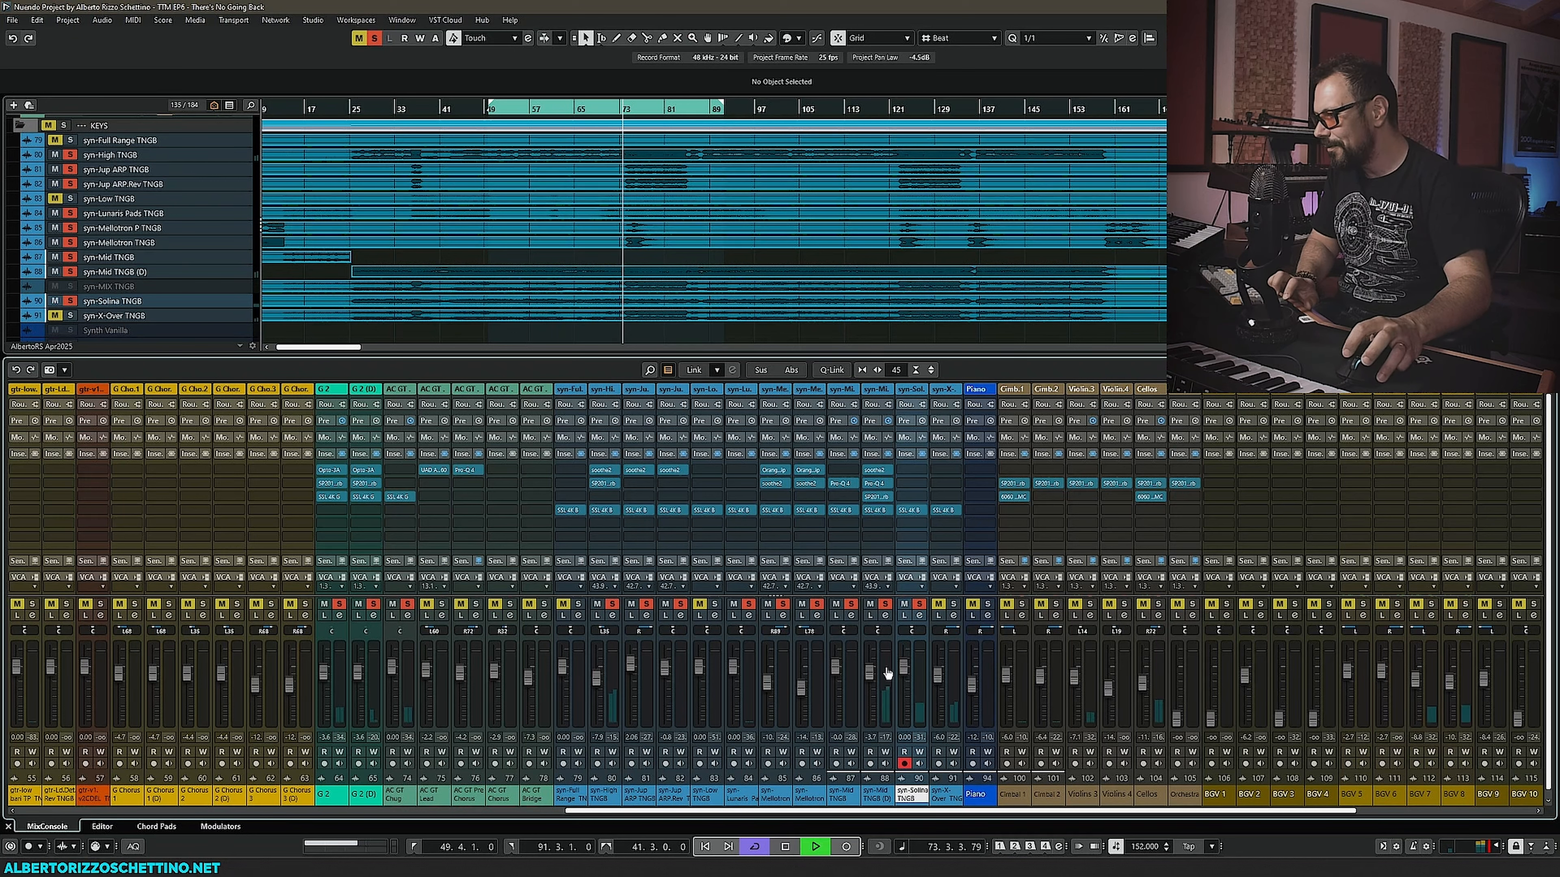
{"action": "left_click", "coordinate": [911, 511]}
- Set the syn-Solina SSL 4K B input trim to about 12 dB, toggling playback to compare
{"action": "left_click_drag", "start_coordinate": [800, 476], "coordinate": [813, 422]}
{"action": "left_click_drag", "start_coordinate": [808, 229], "coordinate": [538, 257]}
{"action": "key", "text": "space"}
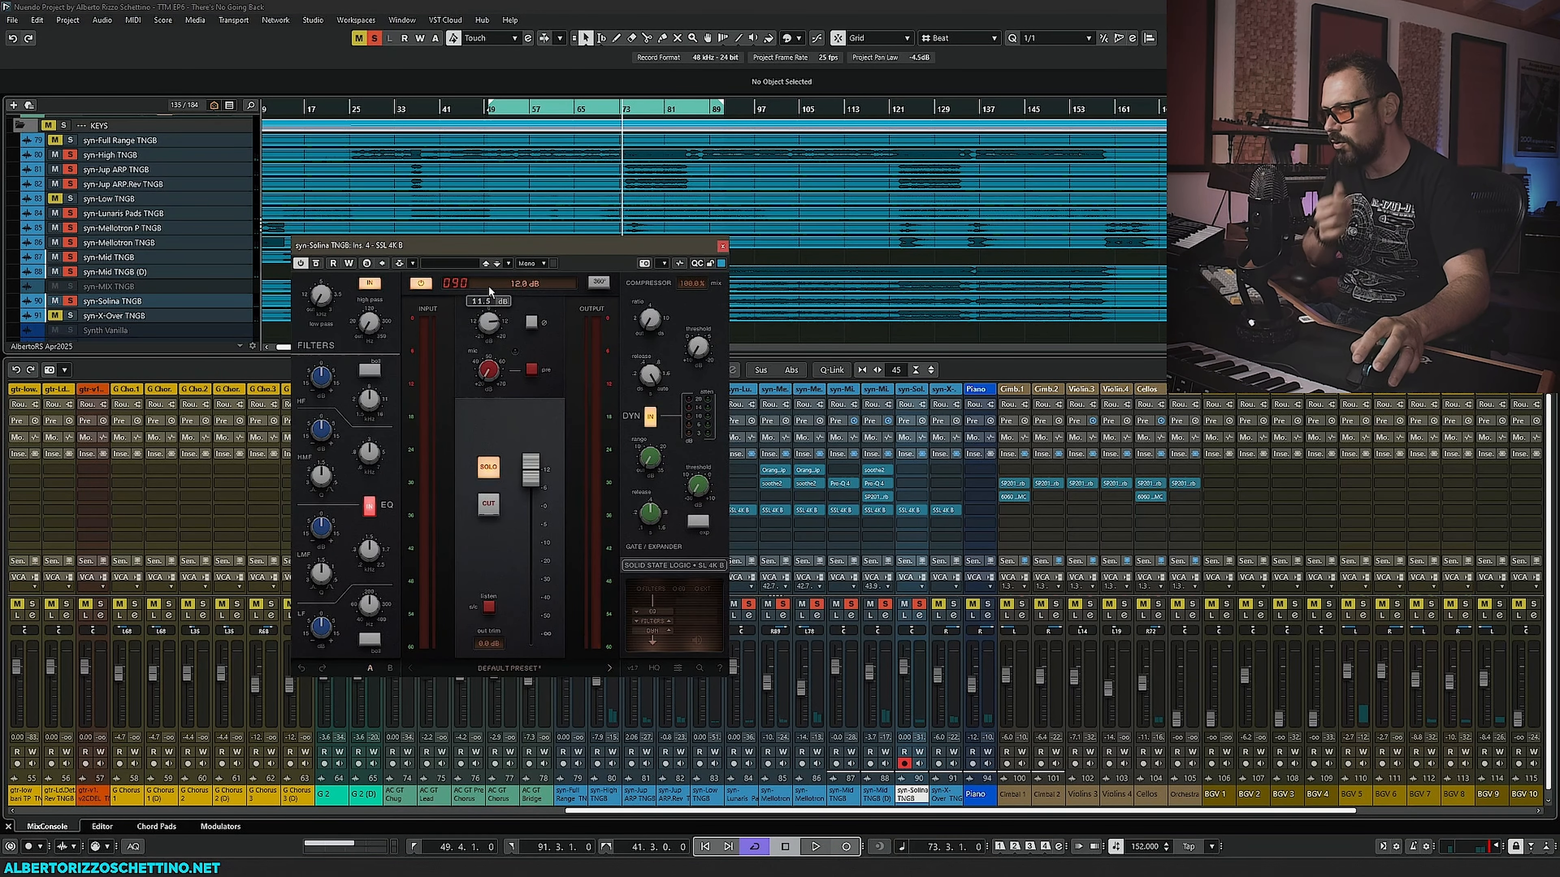
{"action": "key", "text": "space"}
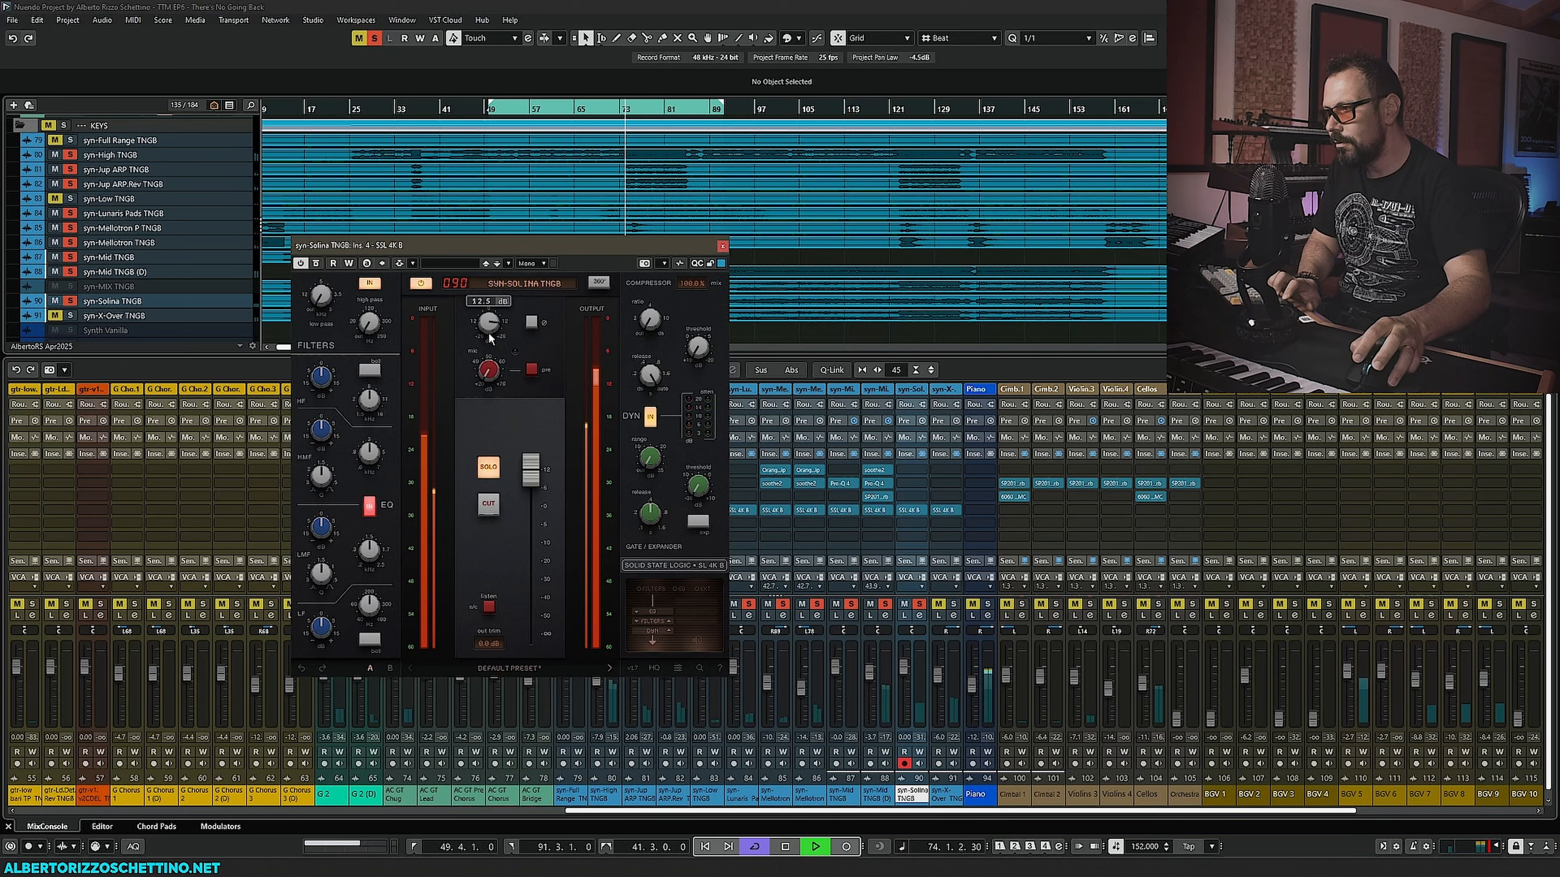
{"action": "key", "text": "space"}
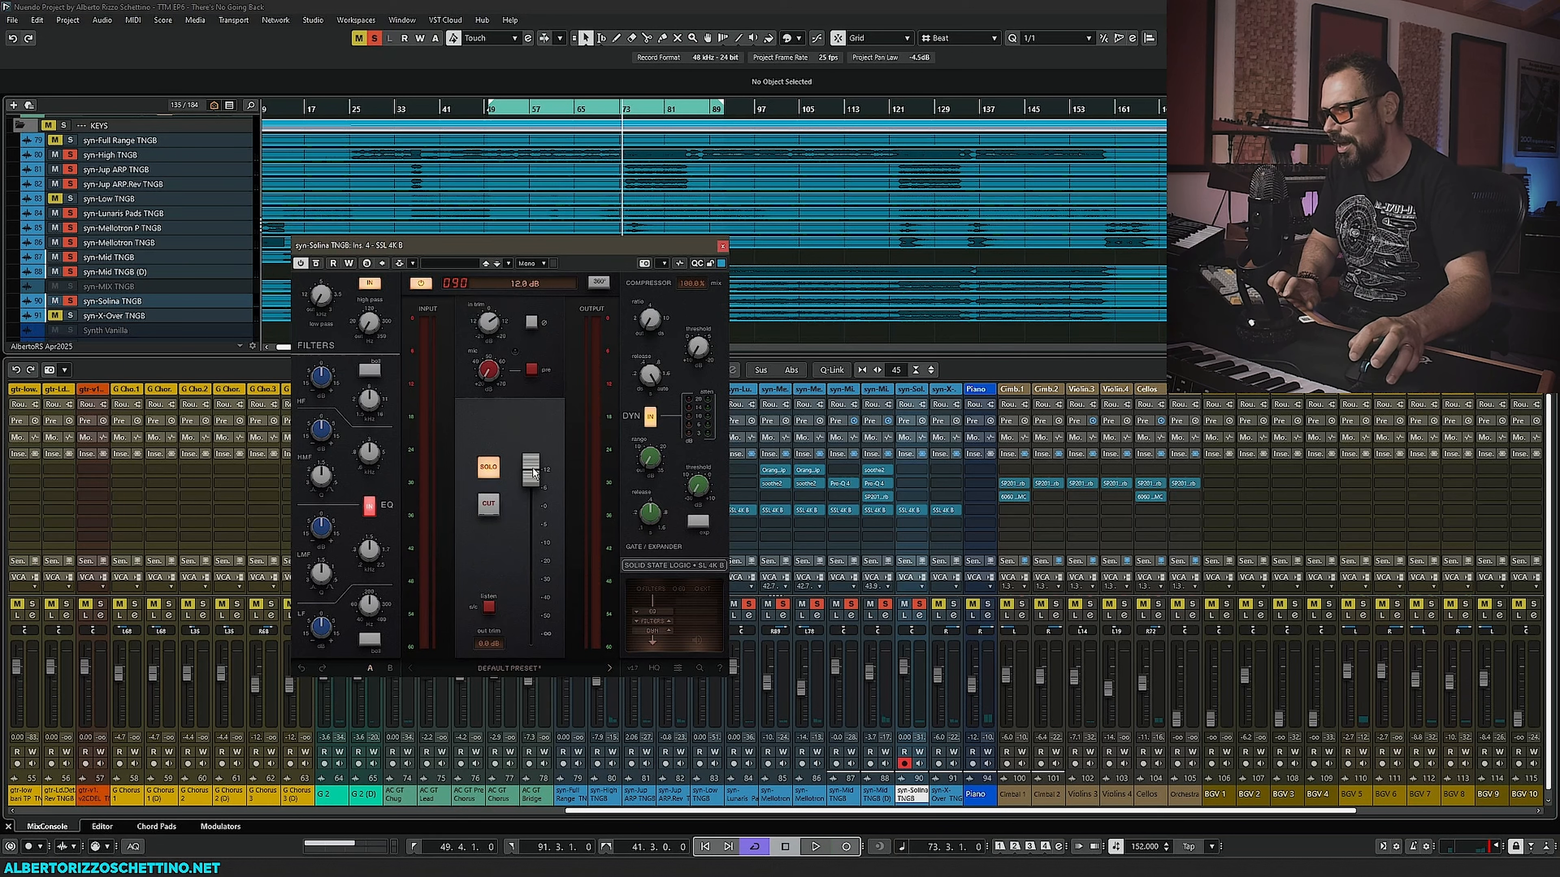
{"action": "key", "text": "space"}
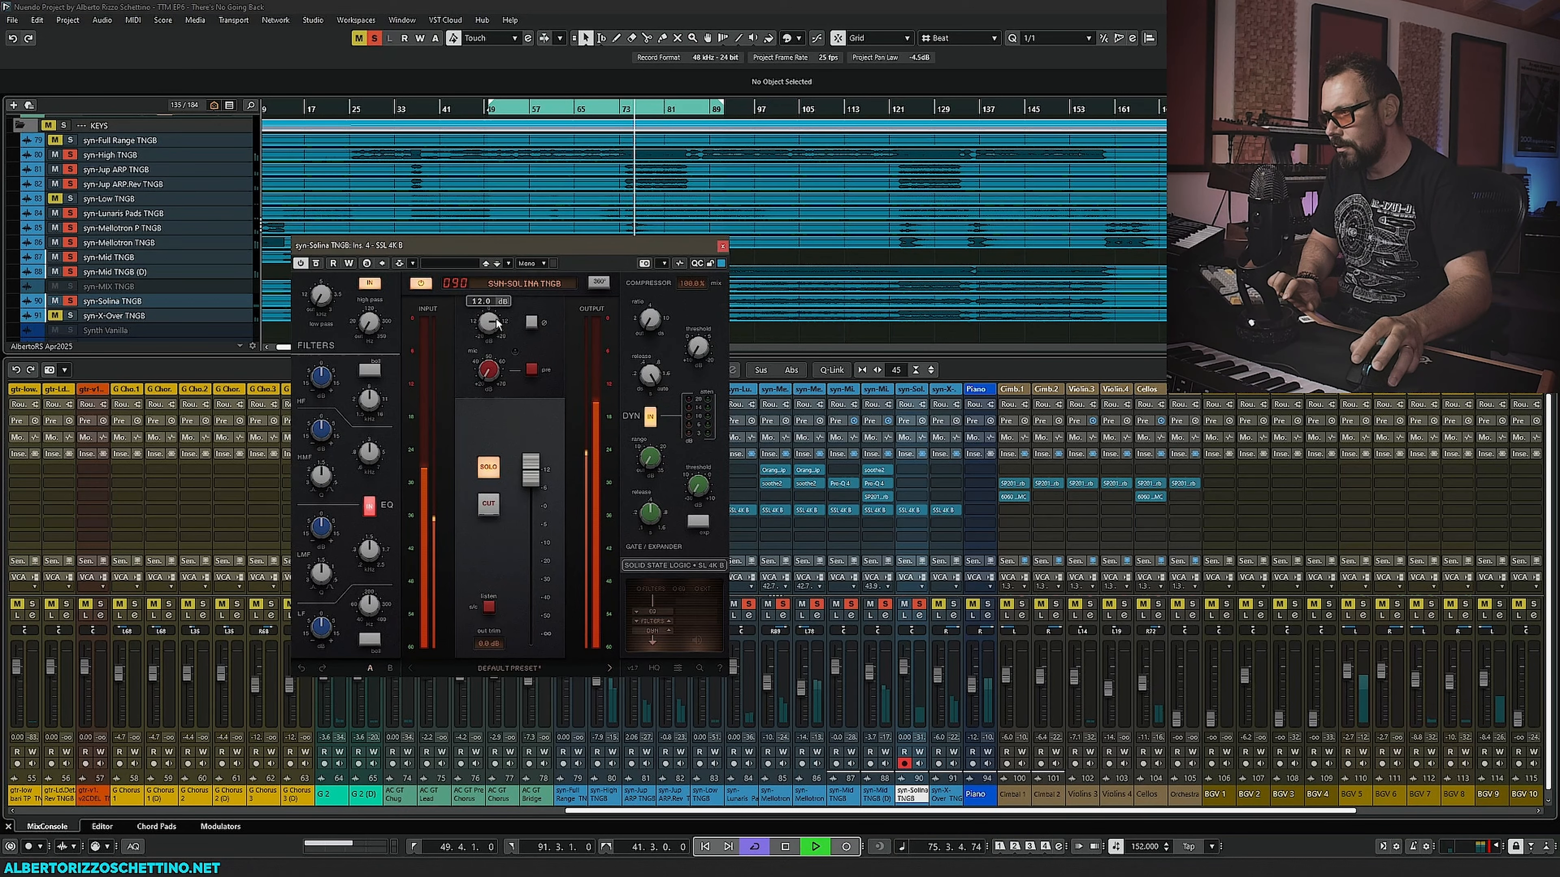
- Cut the high-mid and low-mid EQ bands of the syn-Solina SSL 4K B
{"action": "left_click_drag", "start_coordinate": [502, 241], "coordinate": [413, 296]}
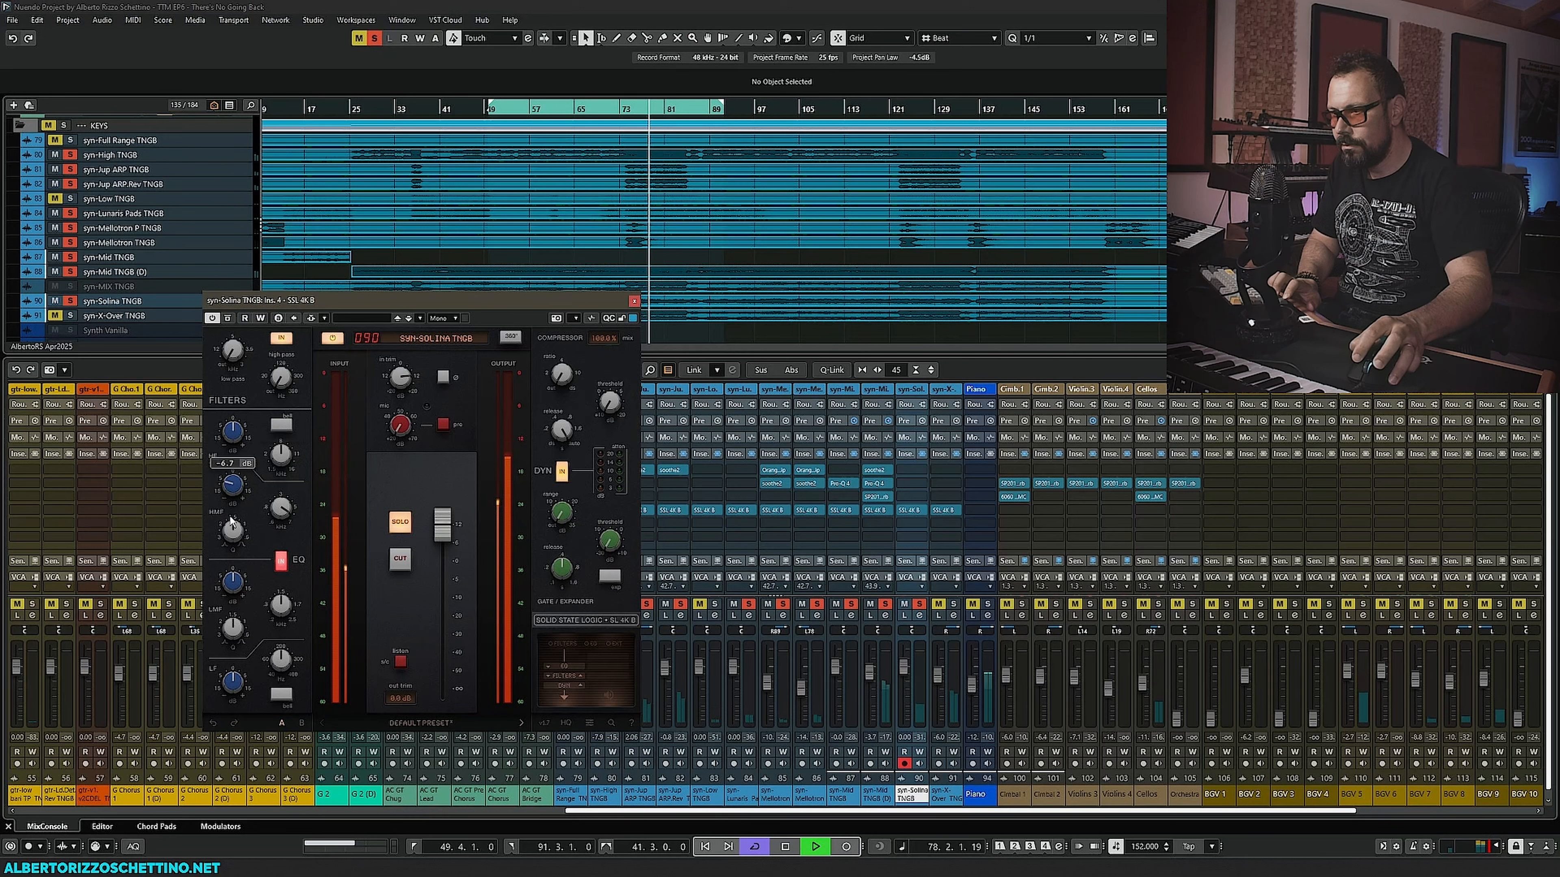
{"action": "left_click_drag", "start_coordinate": [234, 529], "coordinate": [244, 497]}
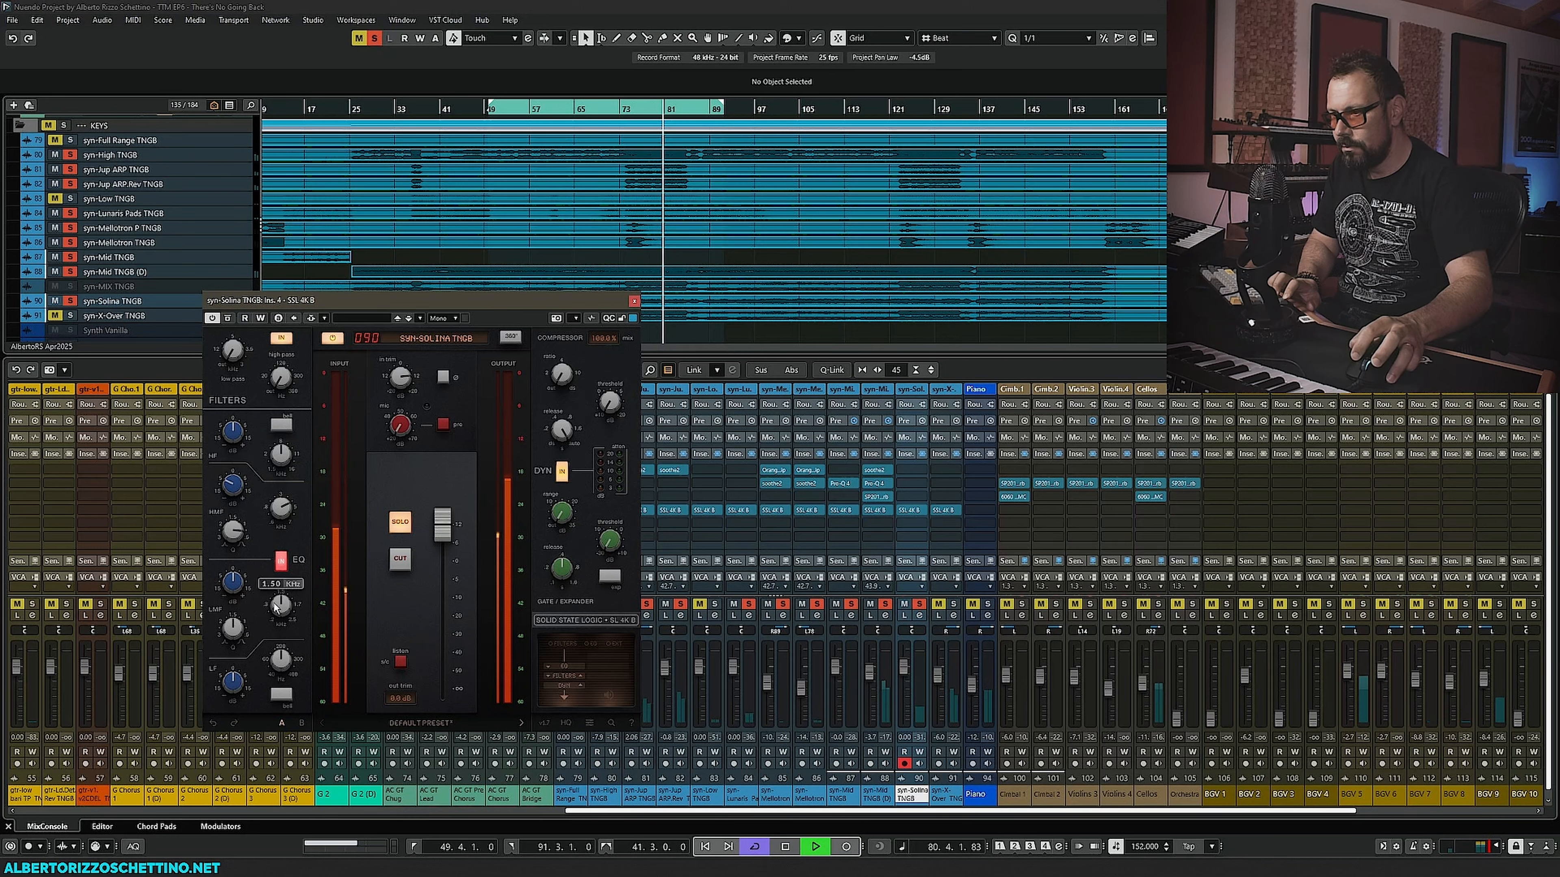
{"action": "scroll", "coordinate": [278, 608], "scroll_direction": "down", "scroll_amount": 5}
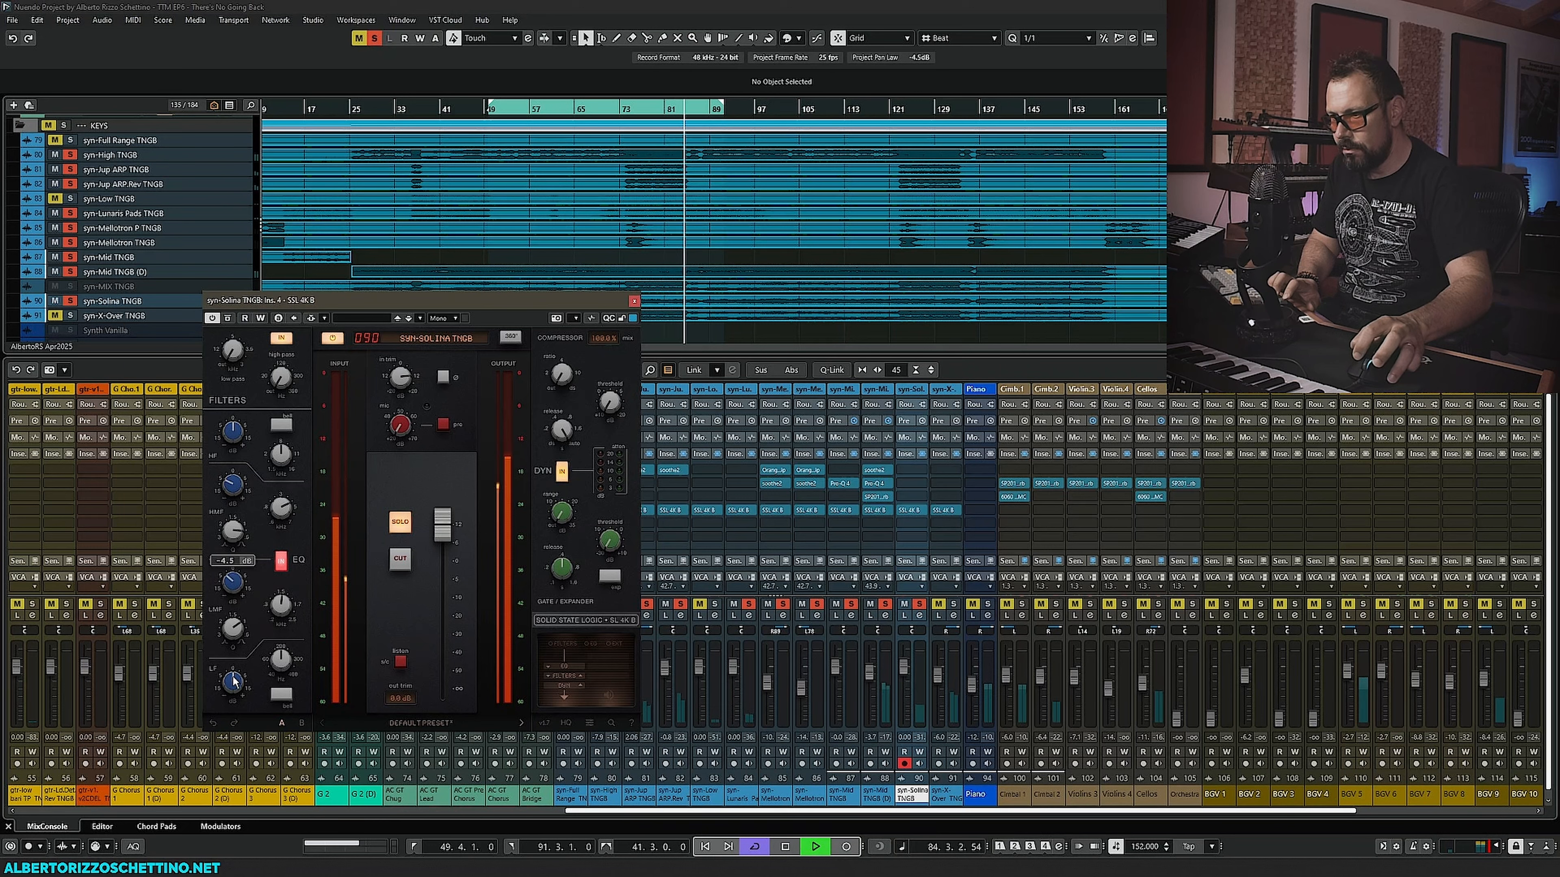
- Adjust the low-mid EQ band's width on the syn-Solina SSL 4K B while replaying
{"action": "key", "text": "space"}
{"action": "key", "text": "space"}
{"action": "left_click_drag", "start_coordinate": [228, 357], "coordinate": [242, 276]}
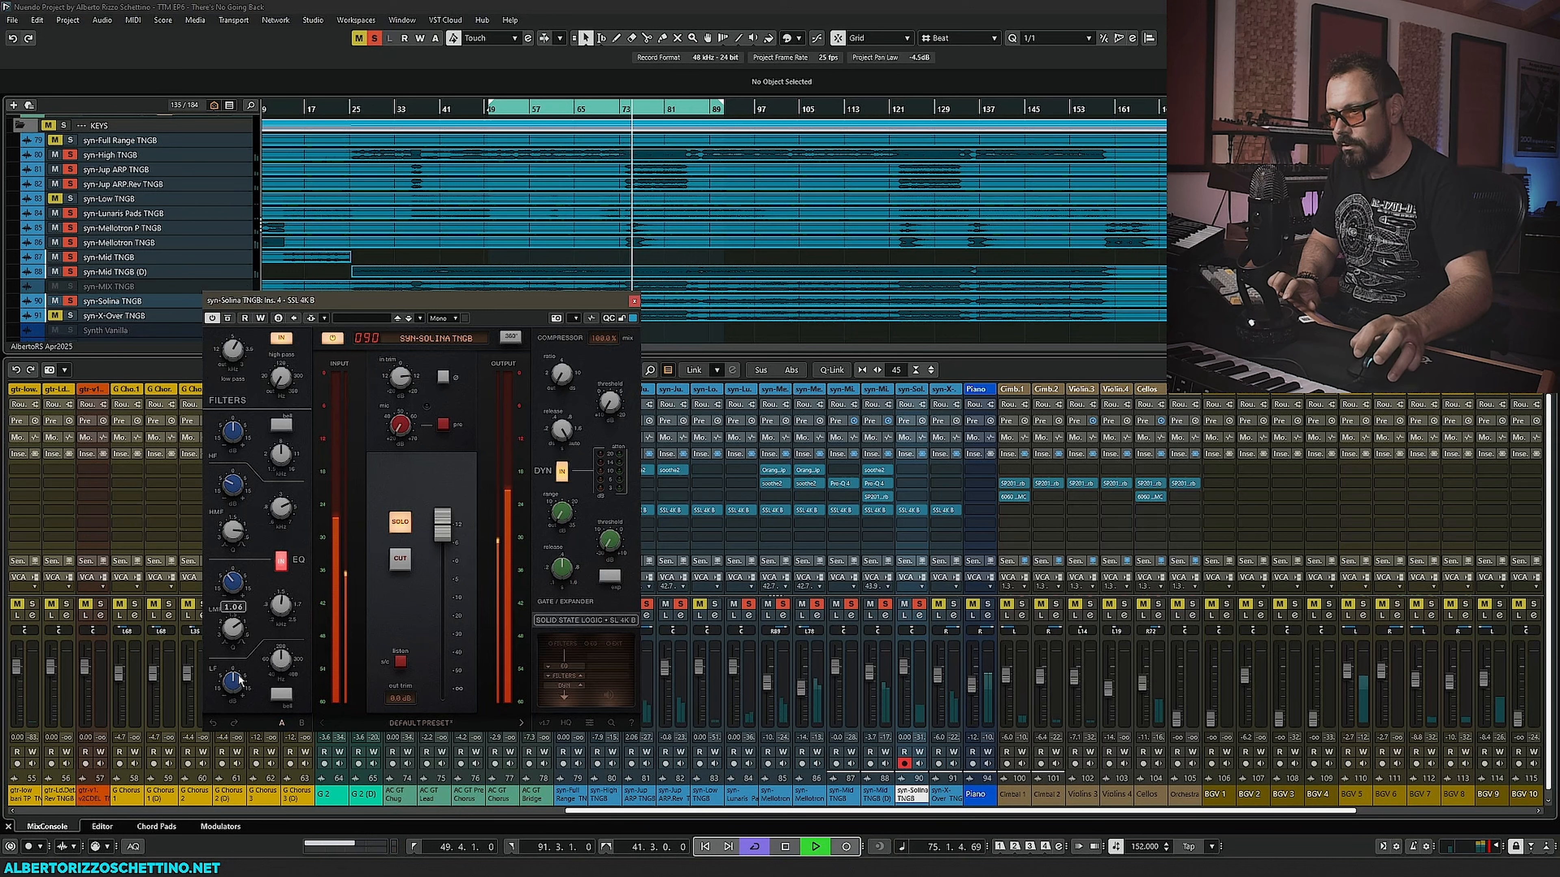
- Adjust the low EQ band's frequency and reset its gain, comparing the bell setting
{"action": "left_click", "coordinate": [281, 694]}
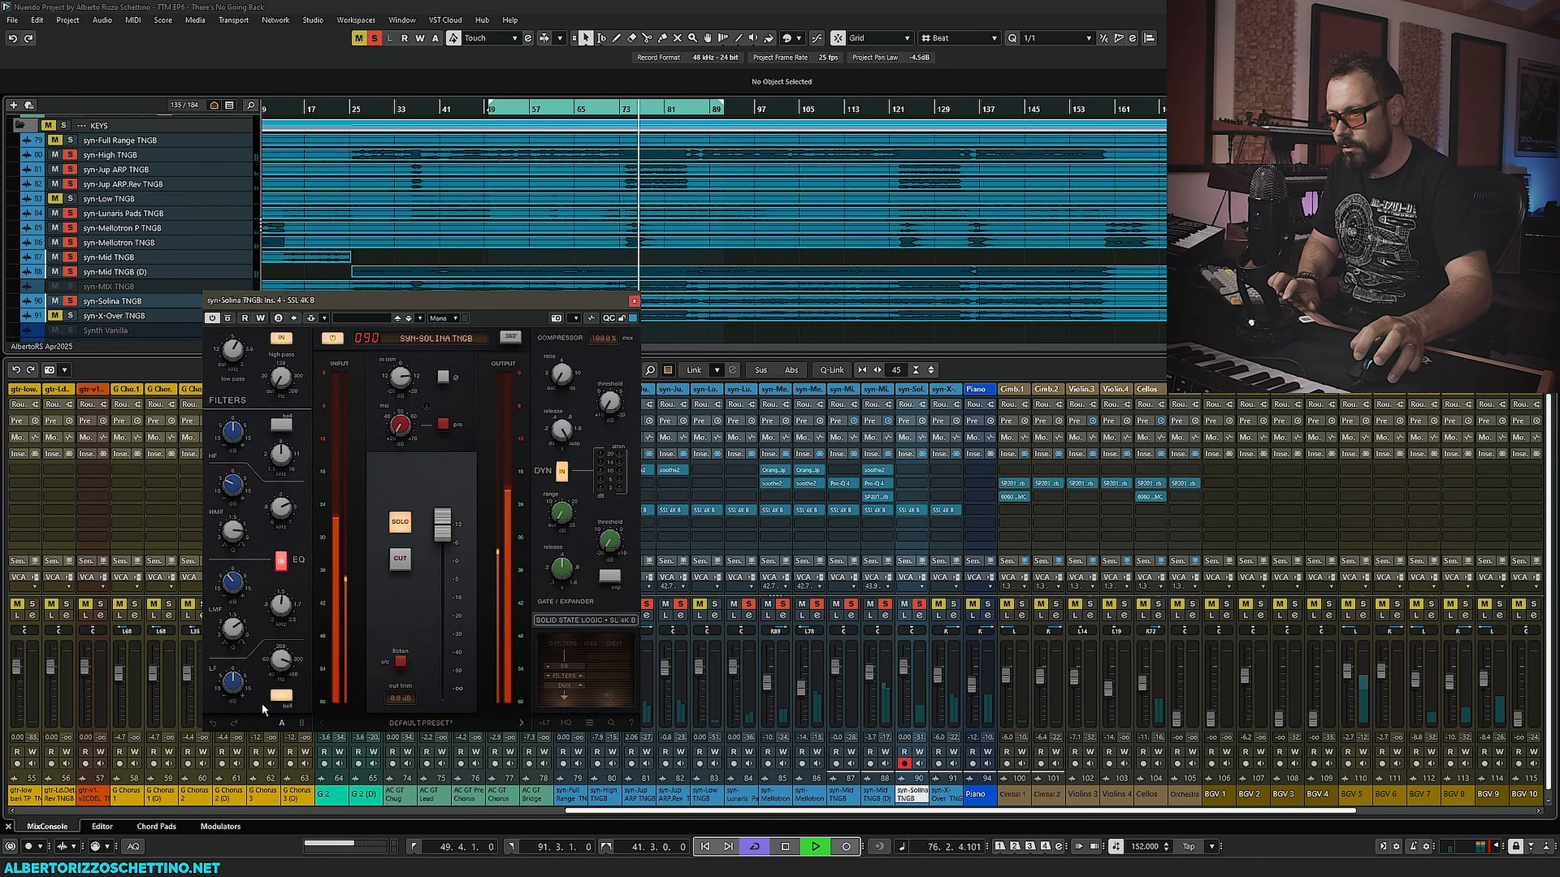
{"action": "left_click_drag", "start_coordinate": [281, 661], "coordinate": [234, 709]}
{"action": "double_click", "coordinate": [233, 683]}
{"action": "left_click", "coordinate": [281, 695]}
{"action": "key", "text": "space"}
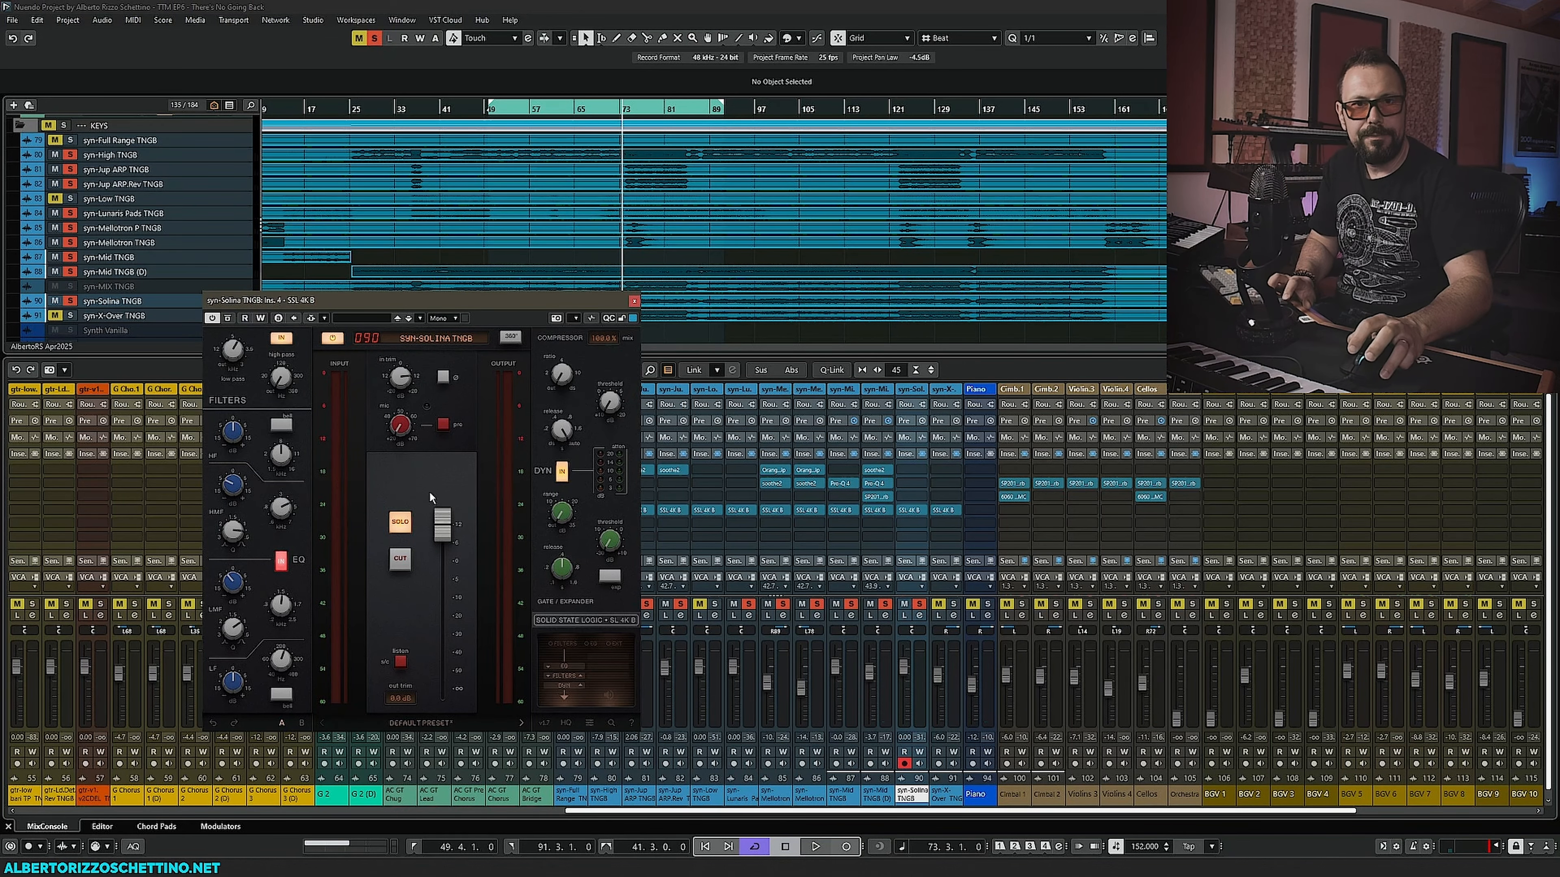
- Insert an Eventide SP2016 Reverb on the syn-Solina TNGB channel
{"action": "left_click", "coordinate": [634, 301]}
{"action": "scroll", "coordinate": [539, 605], "scroll_direction": "right", "scroll_amount": 5}
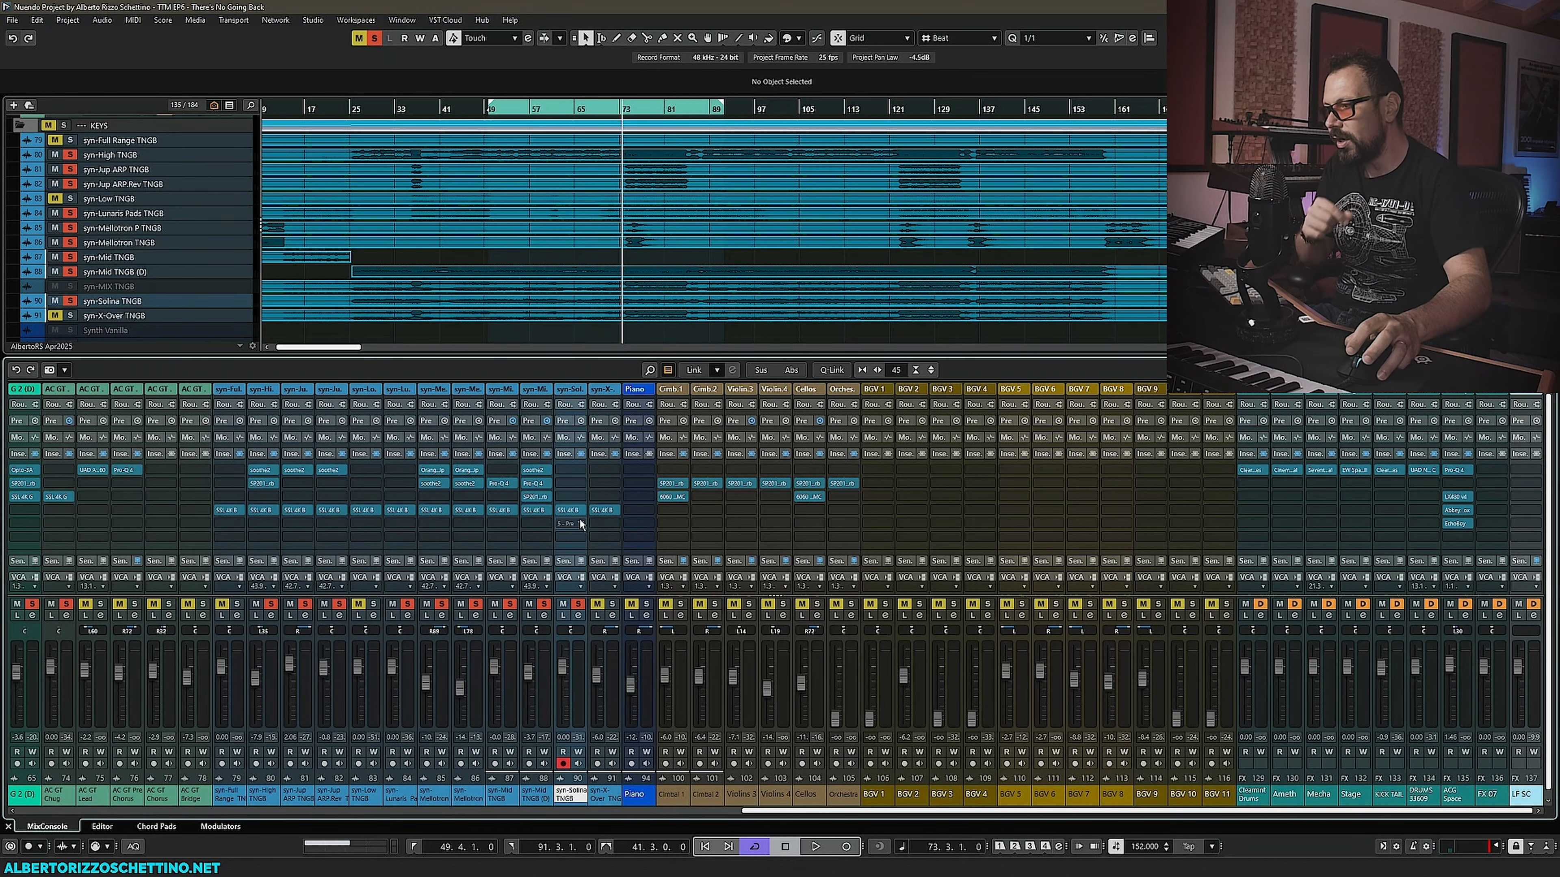
{"action": "left_click", "coordinate": [583, 522]}
{"action": "type", "text": "2016"}
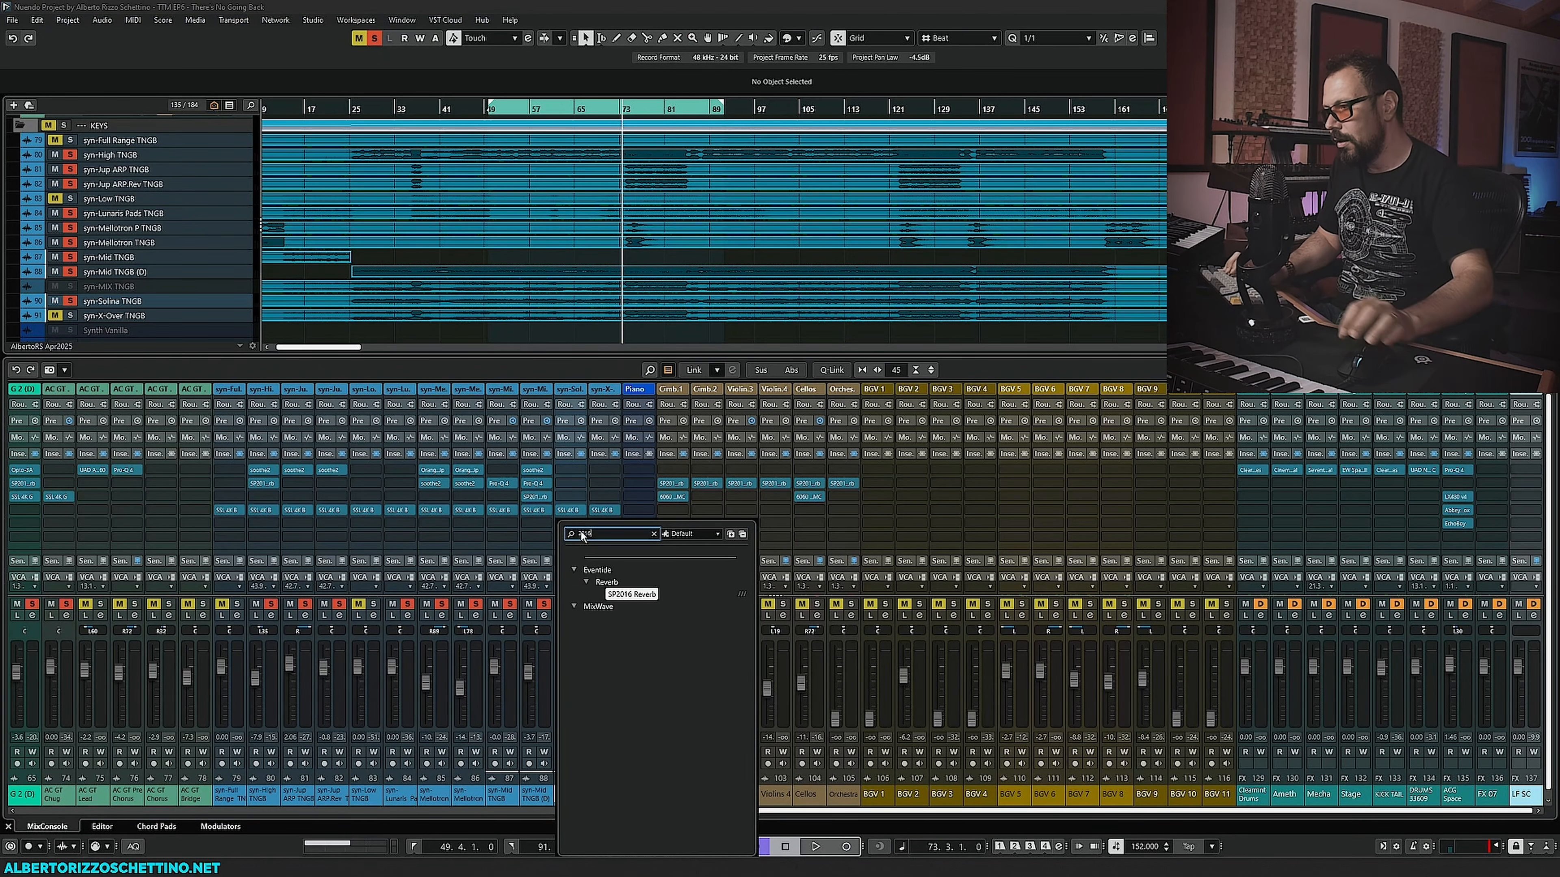
{"action": "key", "text": "Return"}
{"action": "left_click_drag", "start_coordinate": [611, 269], "coordinate": [201, 238]}
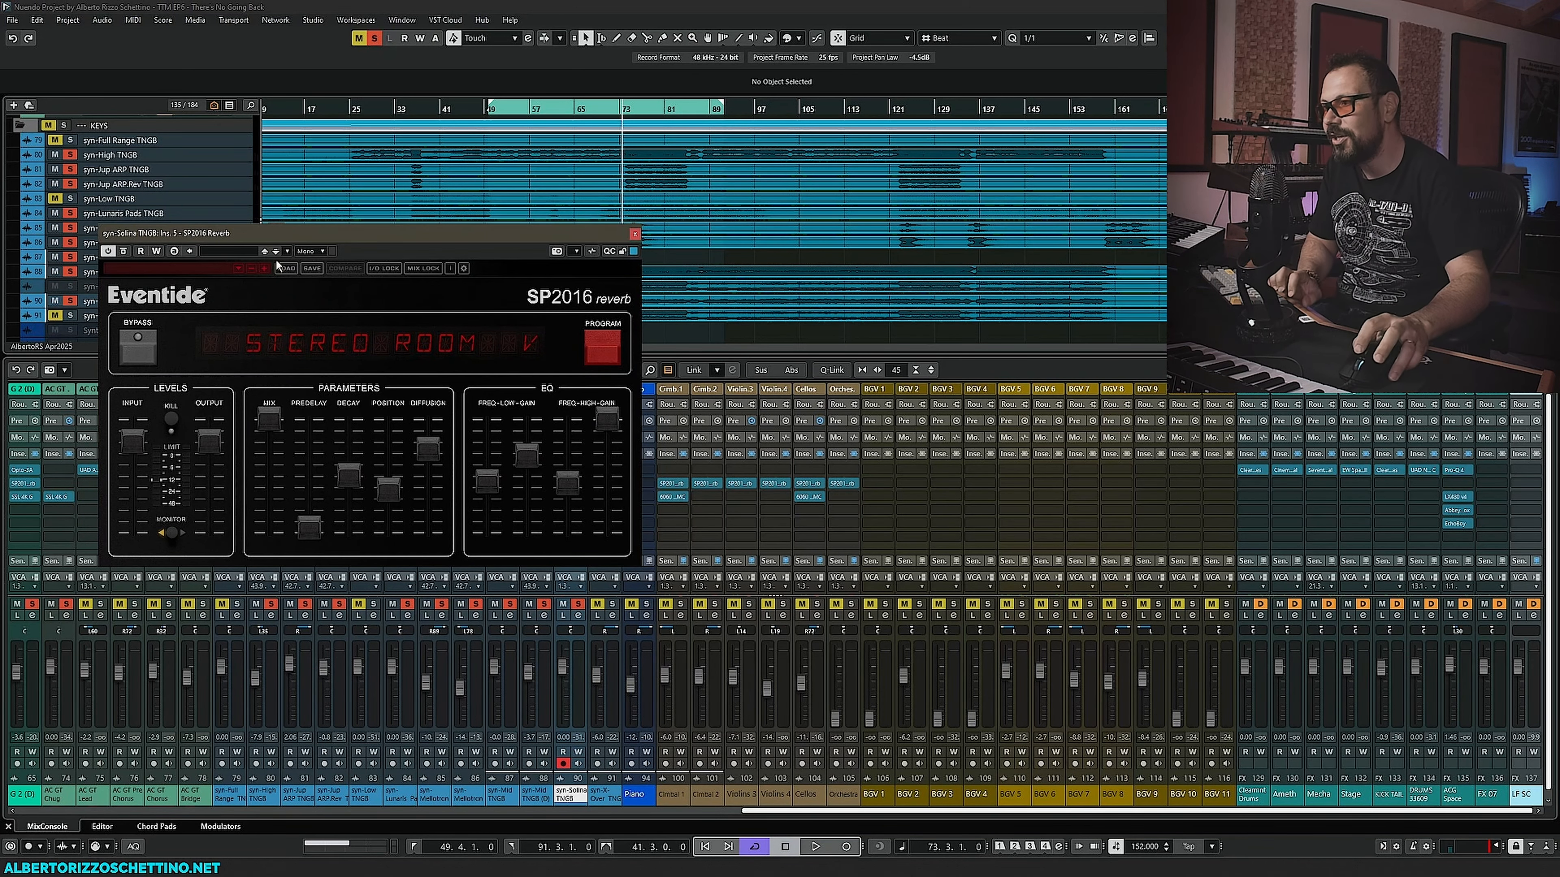
- Reopen the SSL 4K B beside the reverb and lower the SP2016 mix to about 24% during playback
{"action": "left_click_drag", "start_coordinate": [262, 385], "coordinate": [244, 387]}
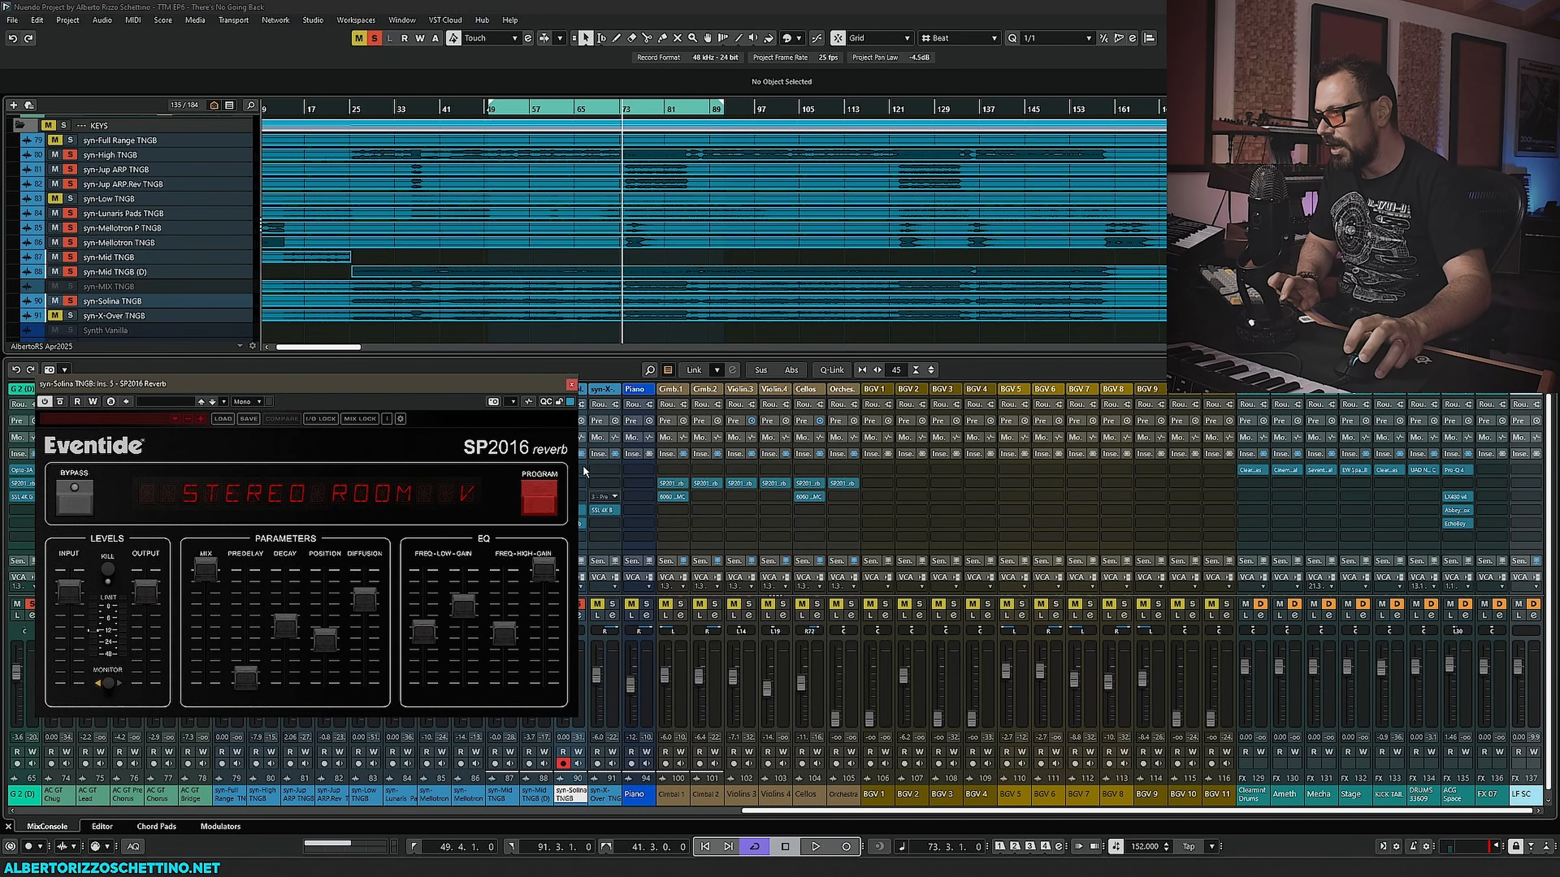
{"action": "left_click_drag", "start_coordinate": [493, 386], "coordinate": [1153, 448]}
{"action": "left_click", "coordinate": [572, 511]}
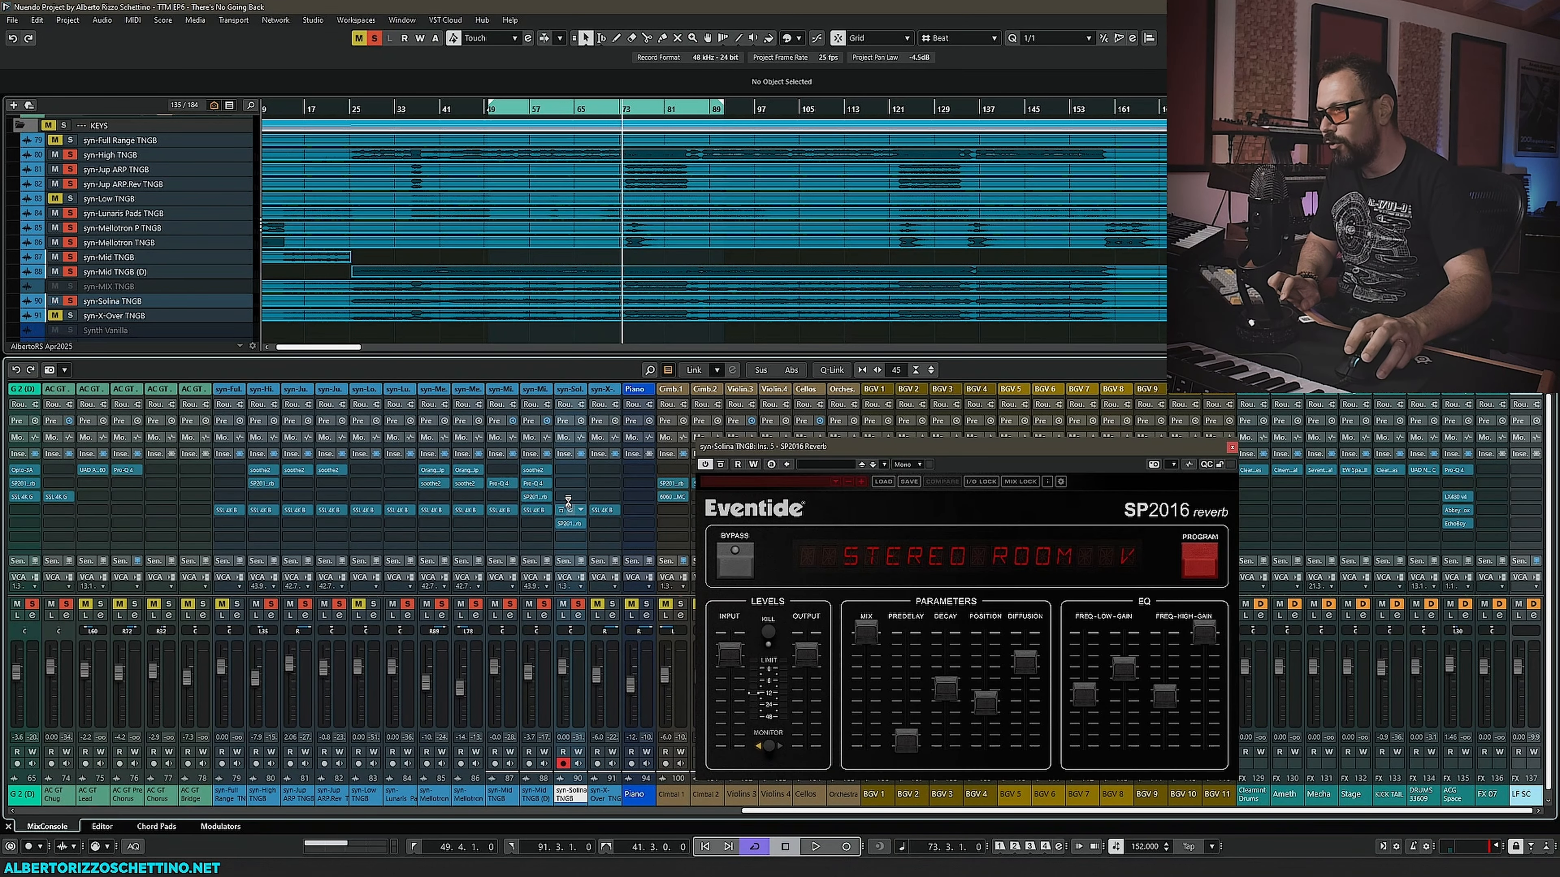
{"action": "left_click_drag", "start_coordinate": [791, 447], "coordinate": [667, 430]}
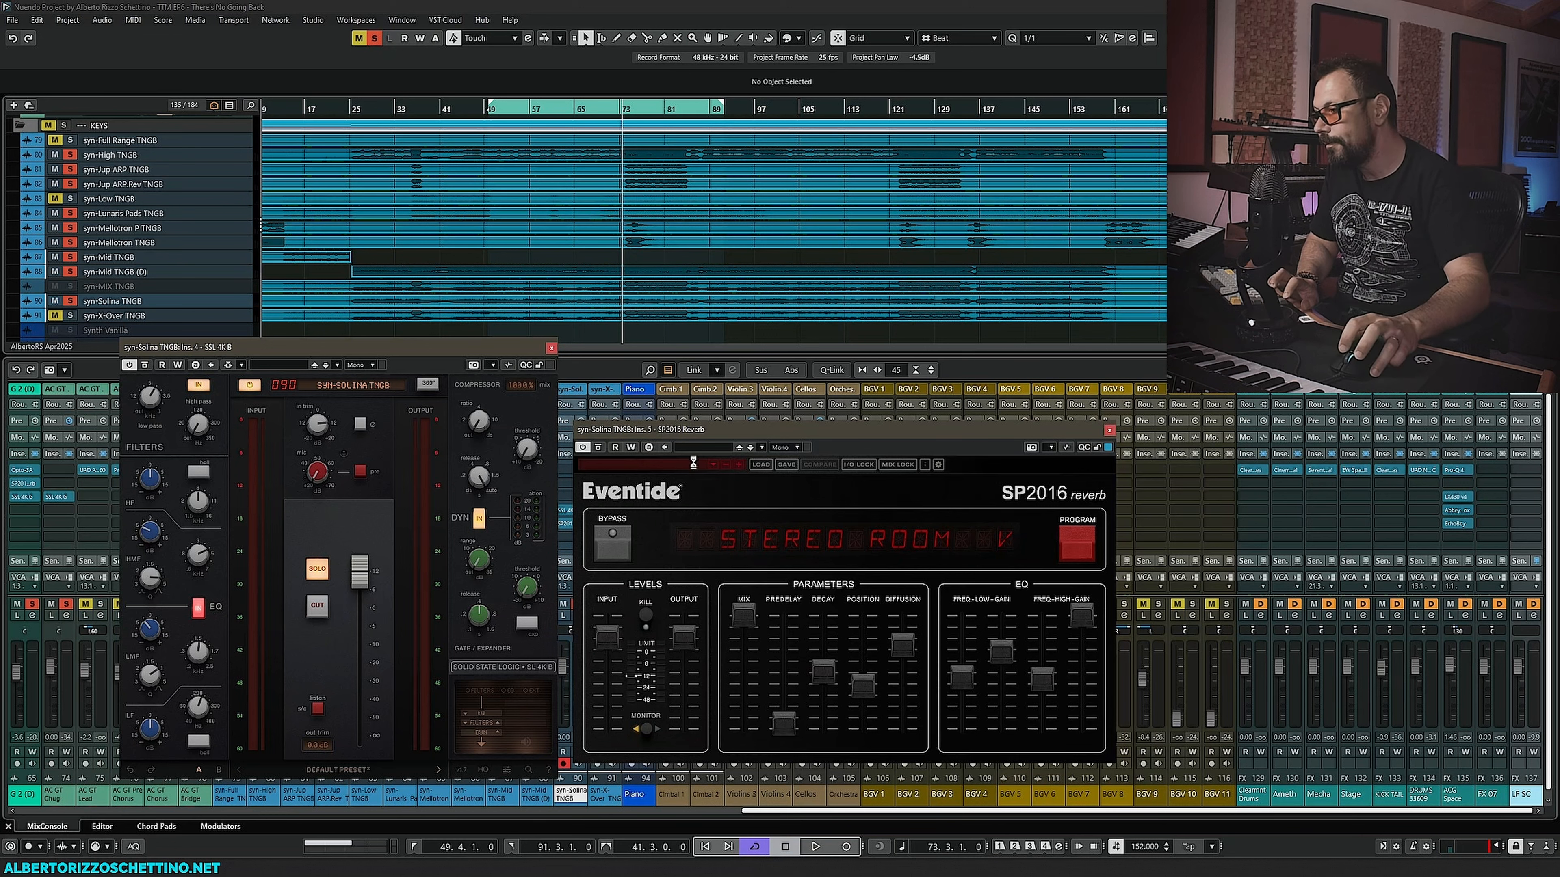
{"action": "key", "text": "space"}
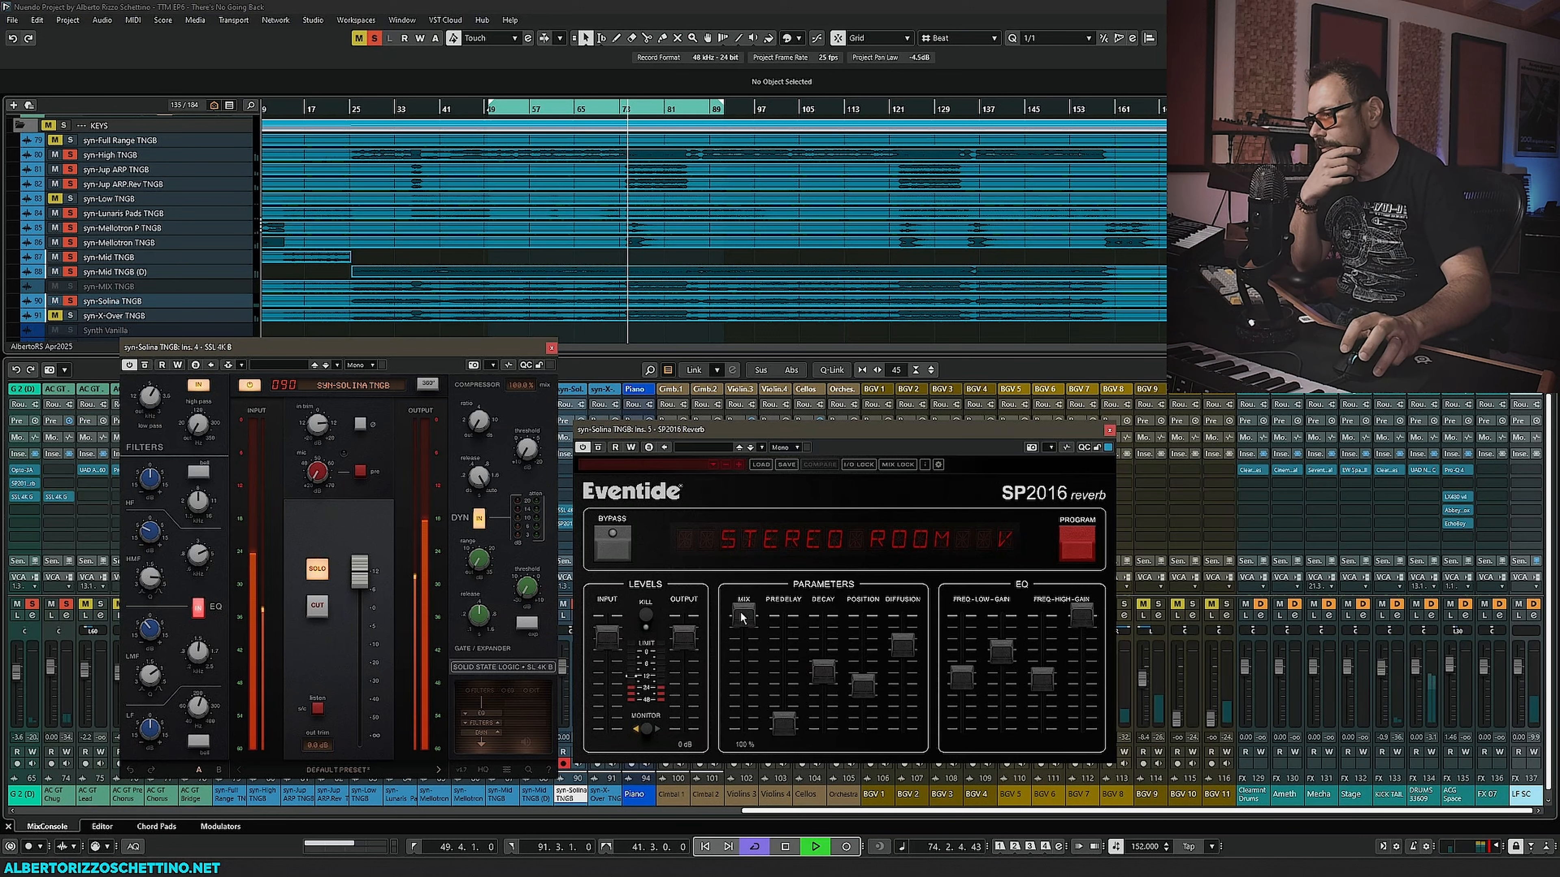
{"action": "left_click_drag", "start_coordinate": [740, 611], "coordinate": [690, 626]}
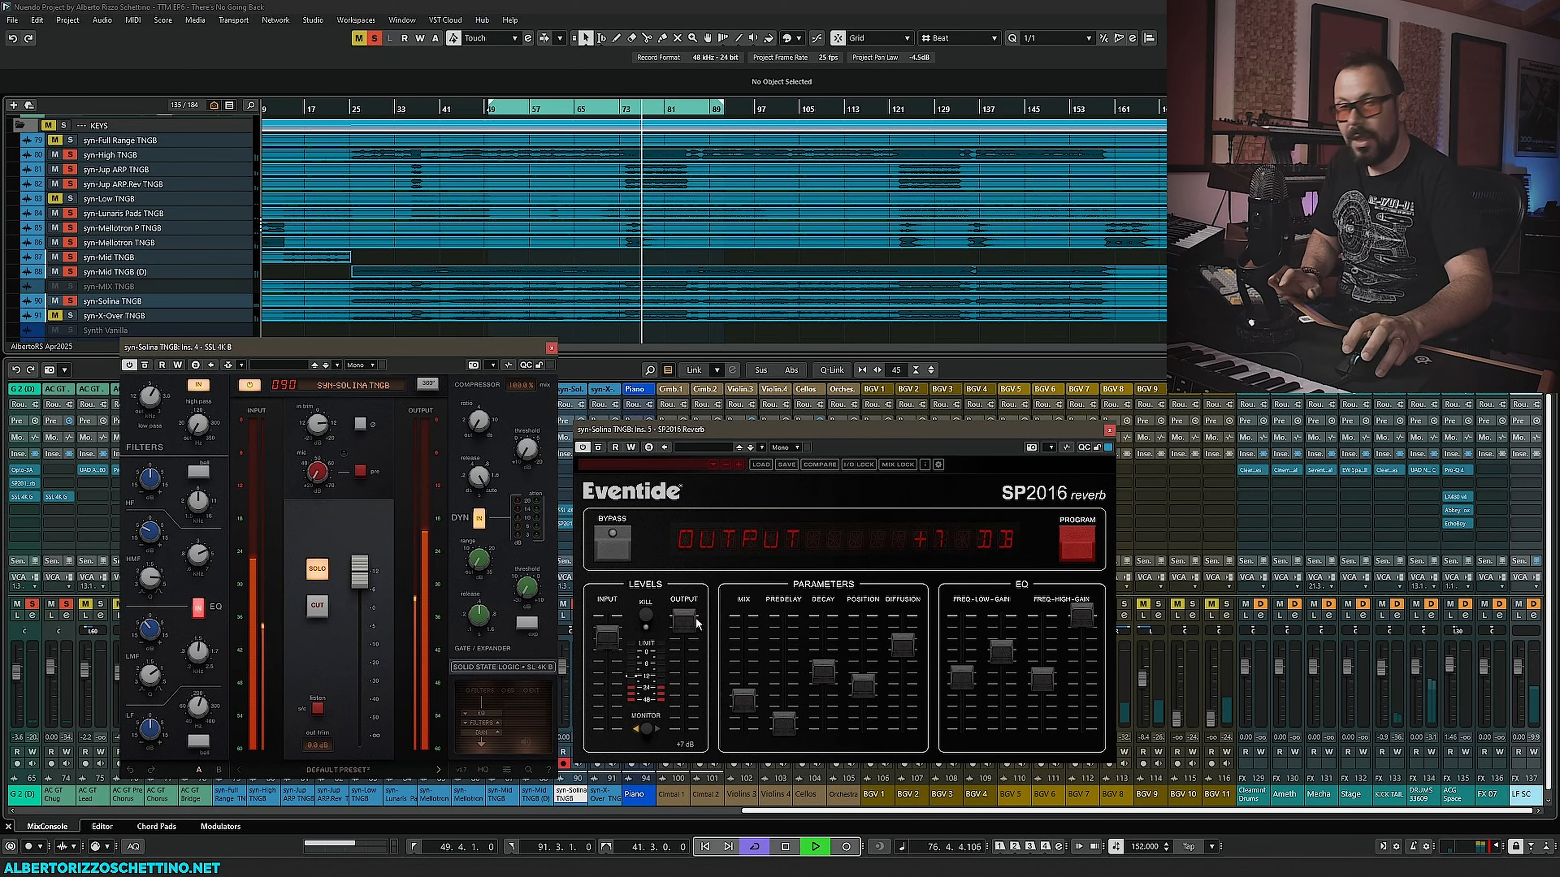
- Set the SP2016 reverb output to +3 dB and nudge the SSL 4K B filter knob
{"action": "key", "text": "space"}
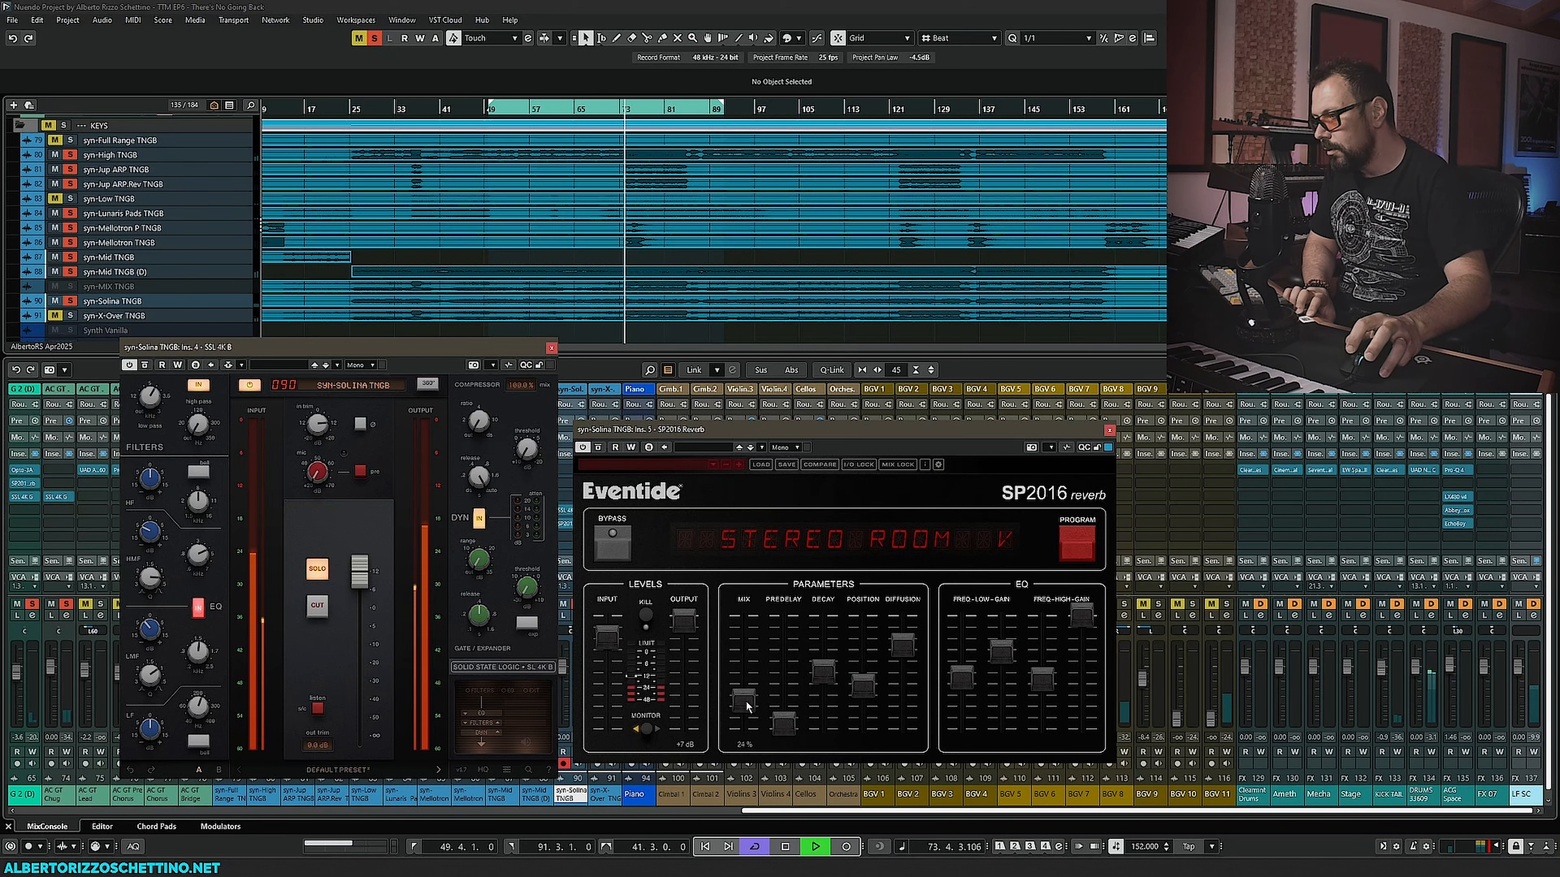
{"action": "left_click_drag", "start_coordinate": [745, 699], "coordinate": [684, 632]}
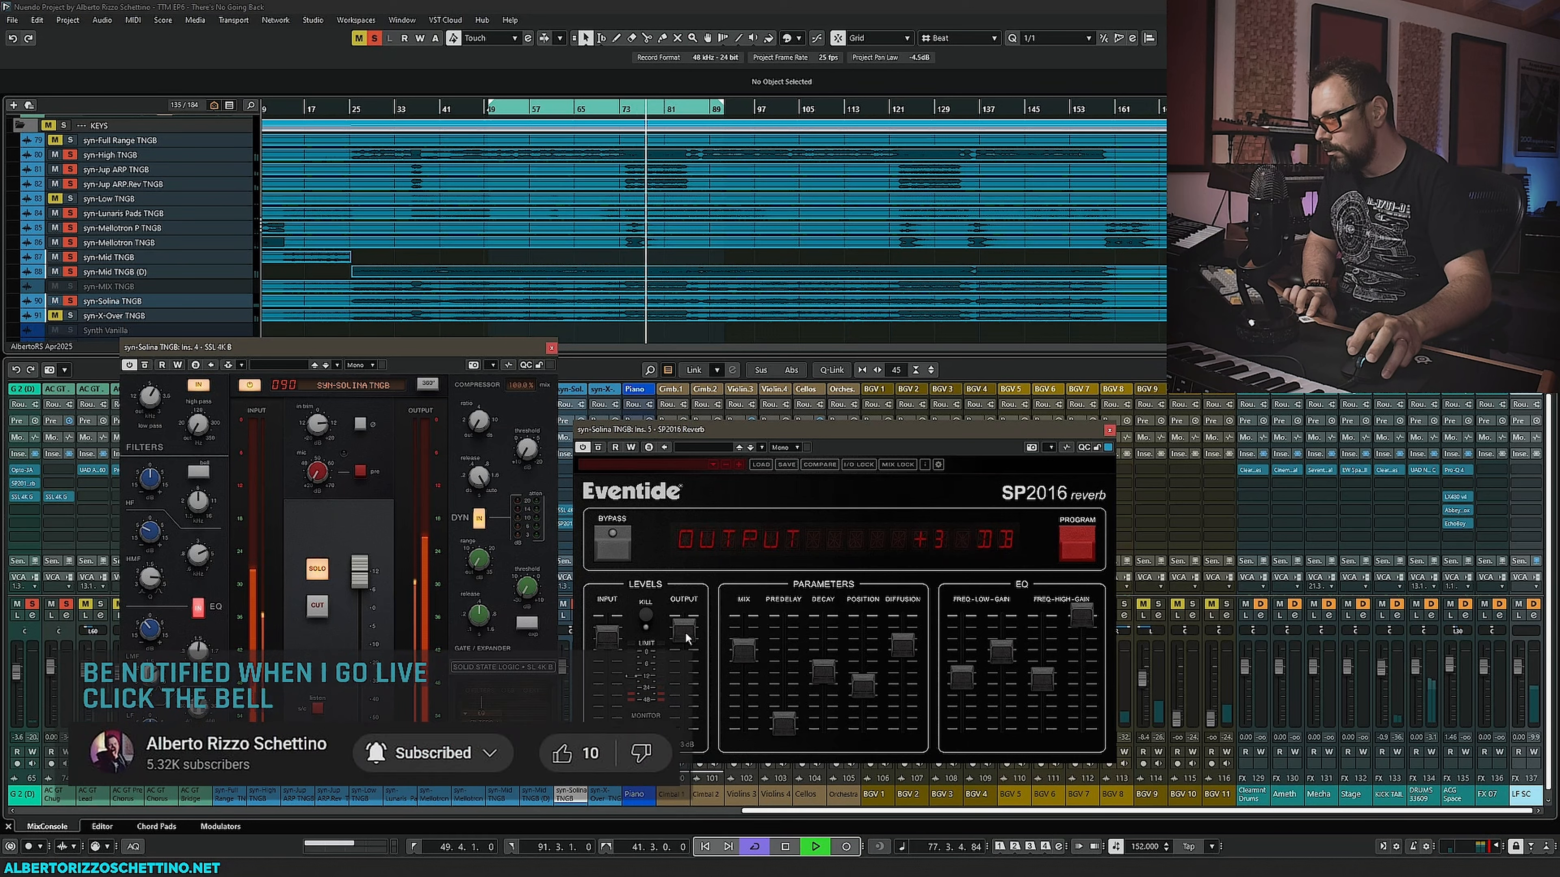
{"action": "left_click_drag", "start_coordinate": [155, 396], "coordinate": [160, 380]}
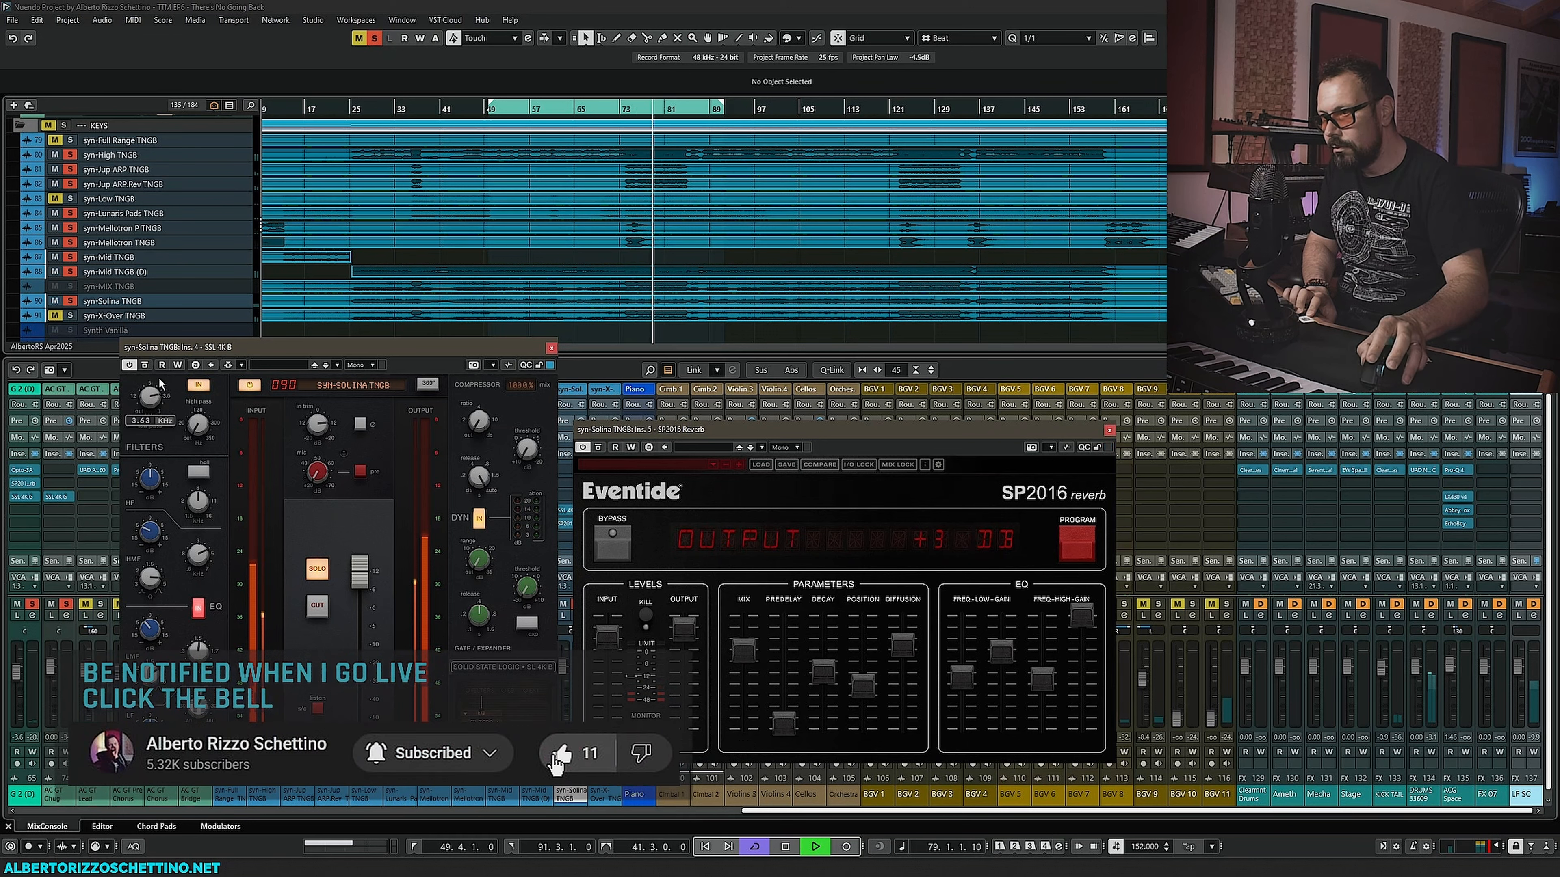
- Adjust the SP2016 reverb's mix slider and audition the result during playback
{"action": "left_click_drag", "start_coordinate": [744, 651], "coordinate": [682, 637]}
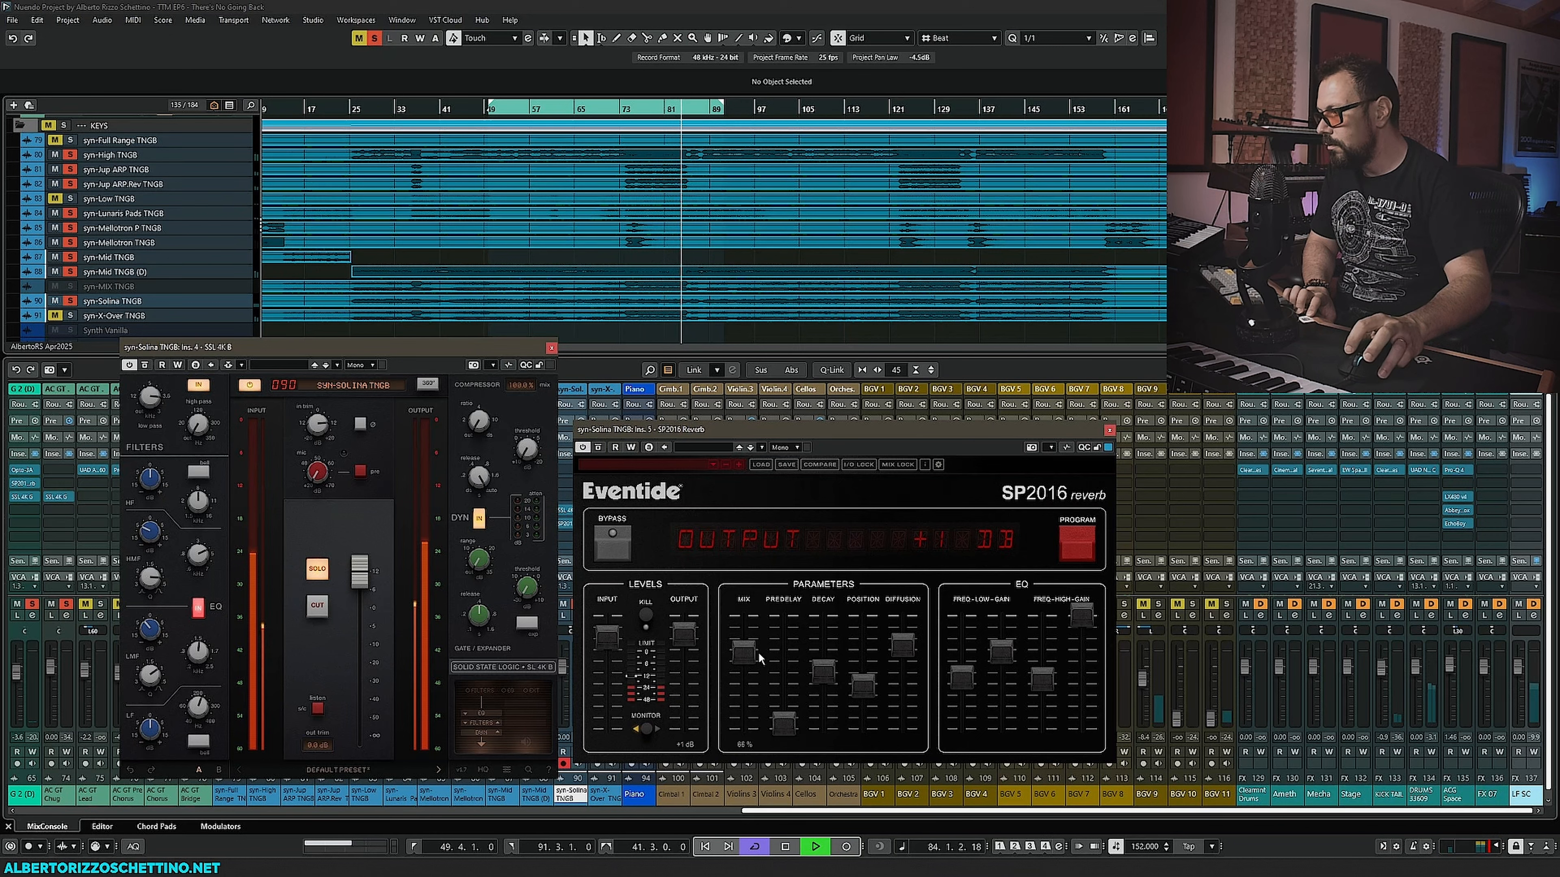
{"action": "key", "text": "space"}
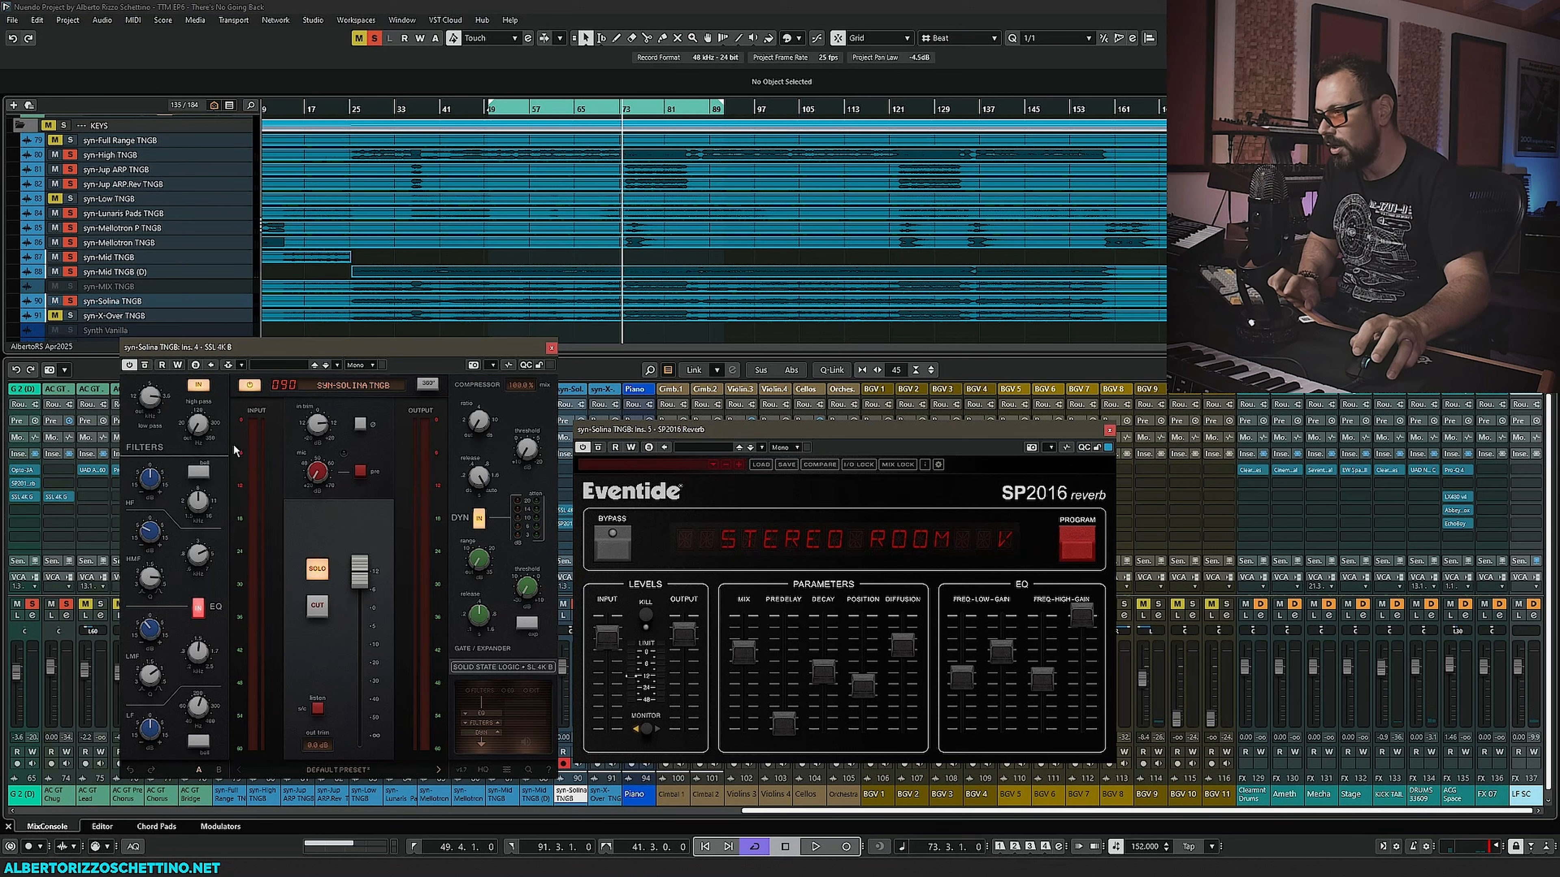
{"action": "key", "text": "space"}
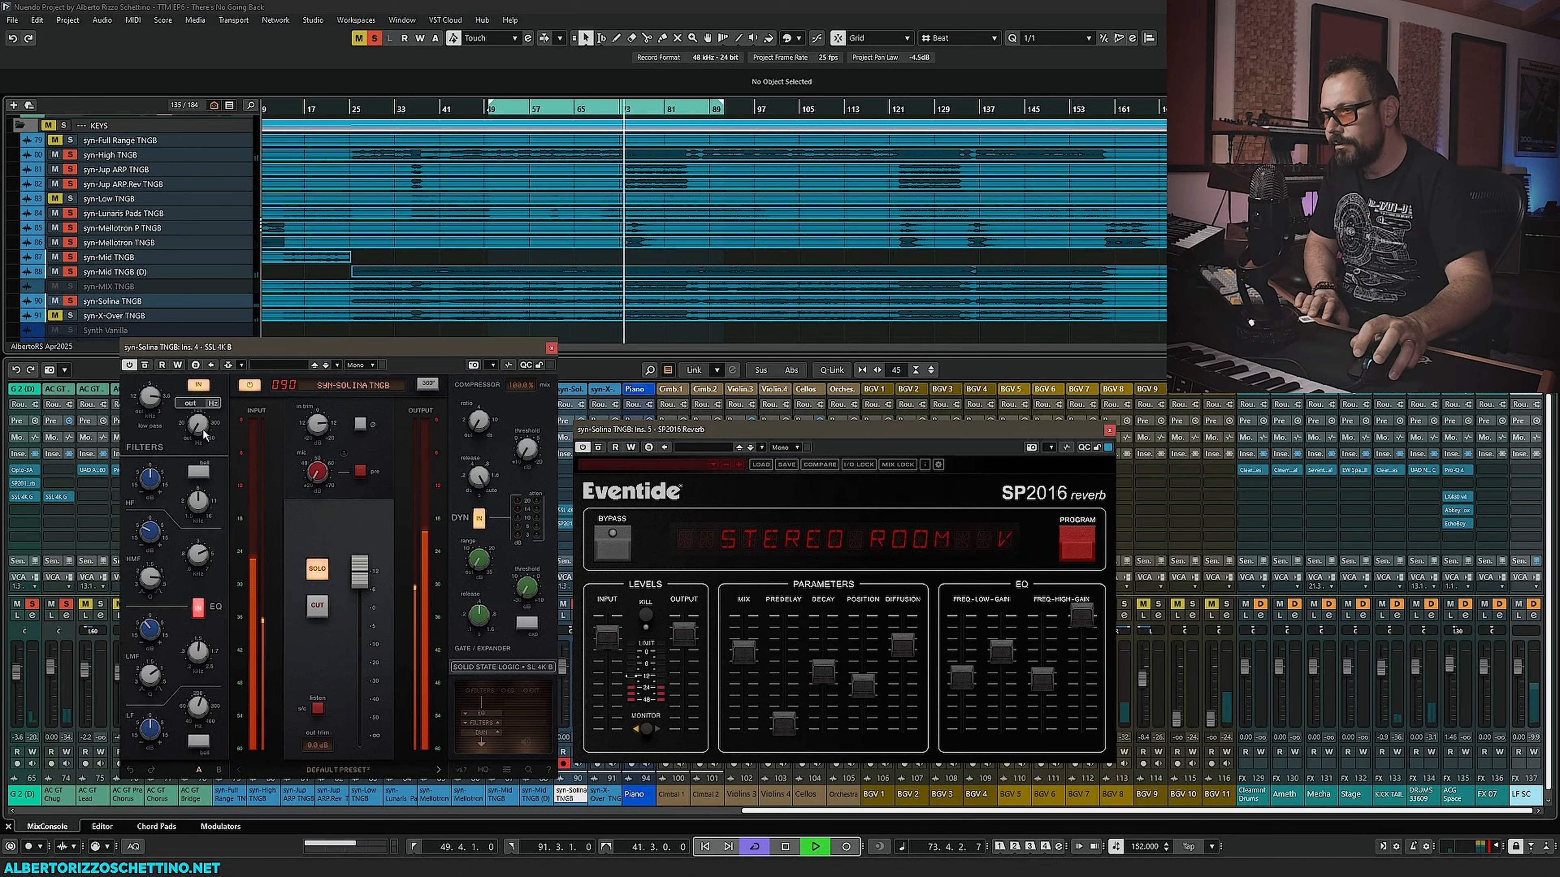
- Refine the syn-Solina TNGB SSL 4K B filters and EQ bands, switching the high band to bell, while listening
{"action": "left_click_drag", "start_coordinate": [203, 433], "coordinate": [233, 288]}
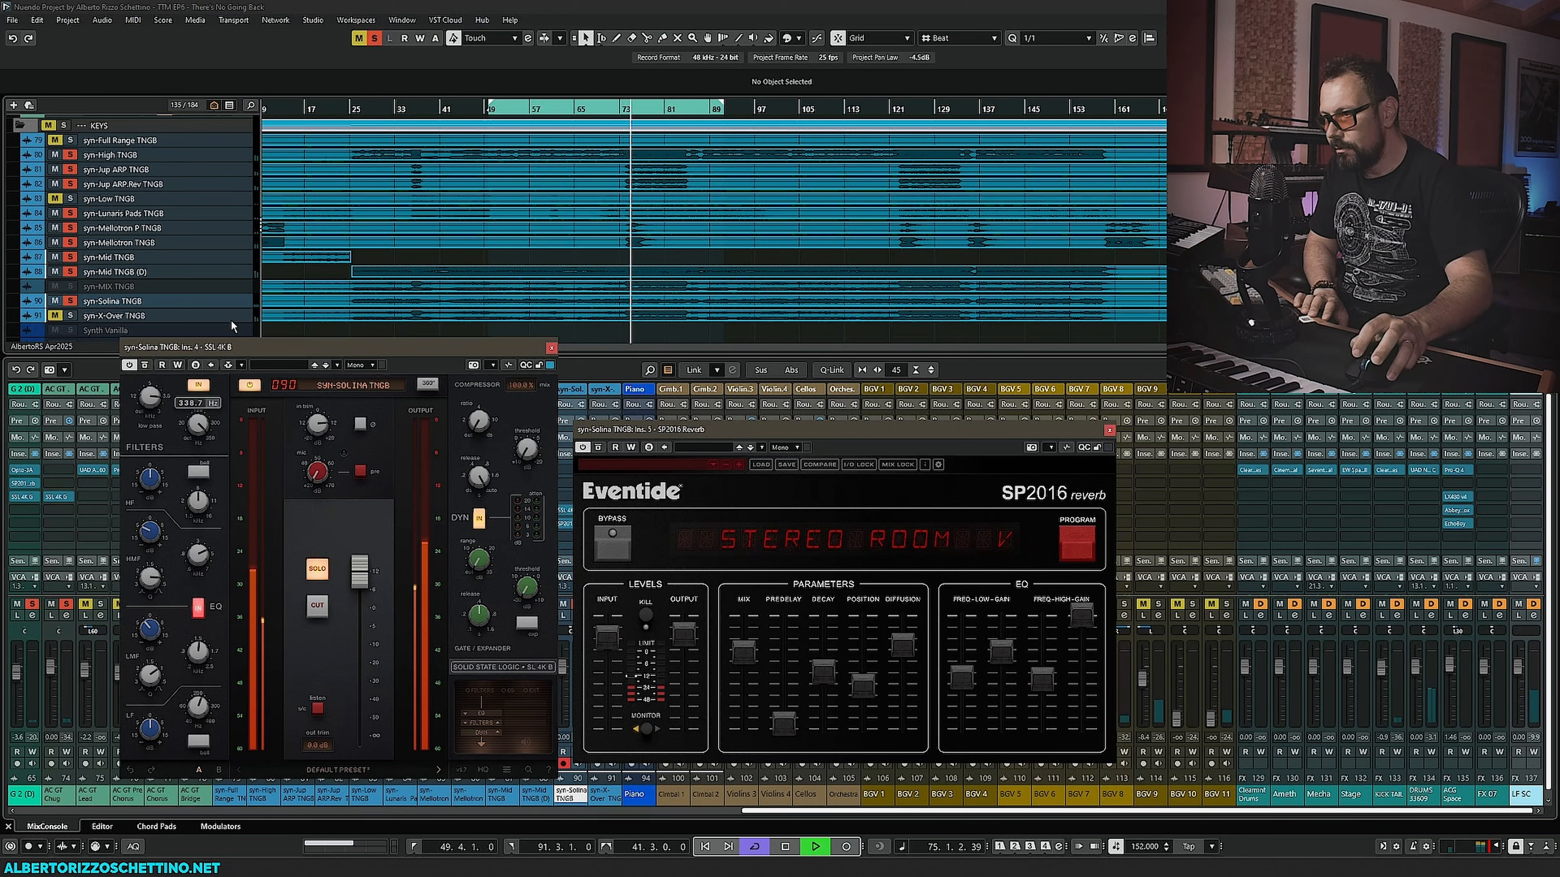
{"action": "left_click_drag", "start_coordinate": [231, 418], "coordinate": [232, 381]}
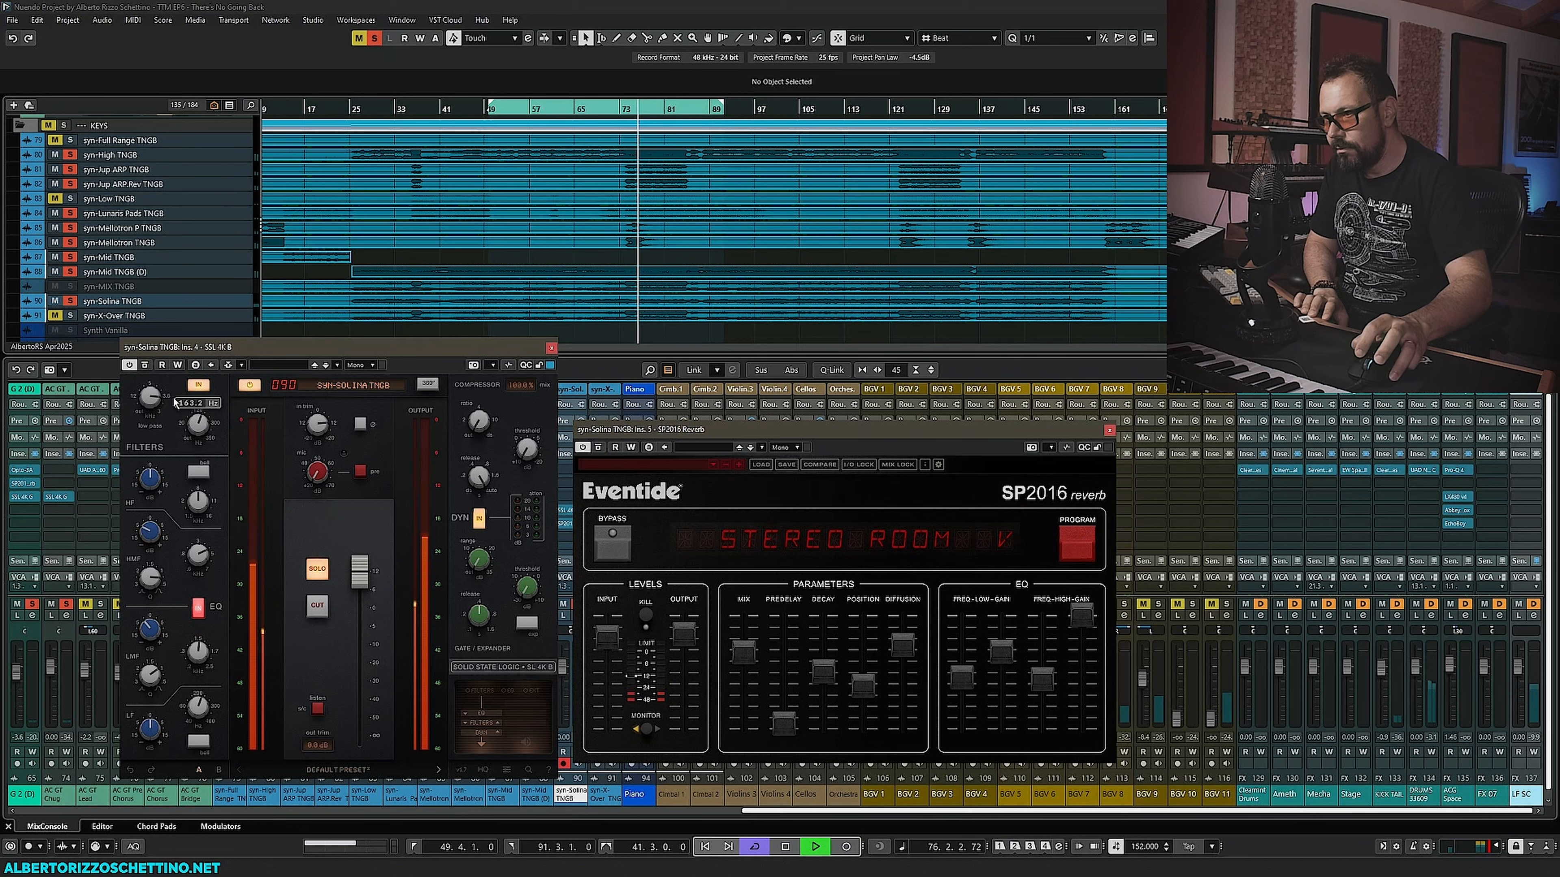
{"action": "left_click_drag", "start_coordinate": [158, 415], "coordinate": [160, 396]}
{"action": "mouse_move", "coordinate": [201, 502]}
{"action": "left_mouse_down"}
{"action": "mouse_move", "coordinate": [205, 443]}
{"action": "mouse_move", "coordinate": [154, 437]}
{"action": "mouse_move", "coordinate": [203, 499]}
{"action": "mouse_move", "coordinate": [199, 532]}
{"action": "left_mouse_up"}
{"action": "left_click", "coordinate": [200, 472]}
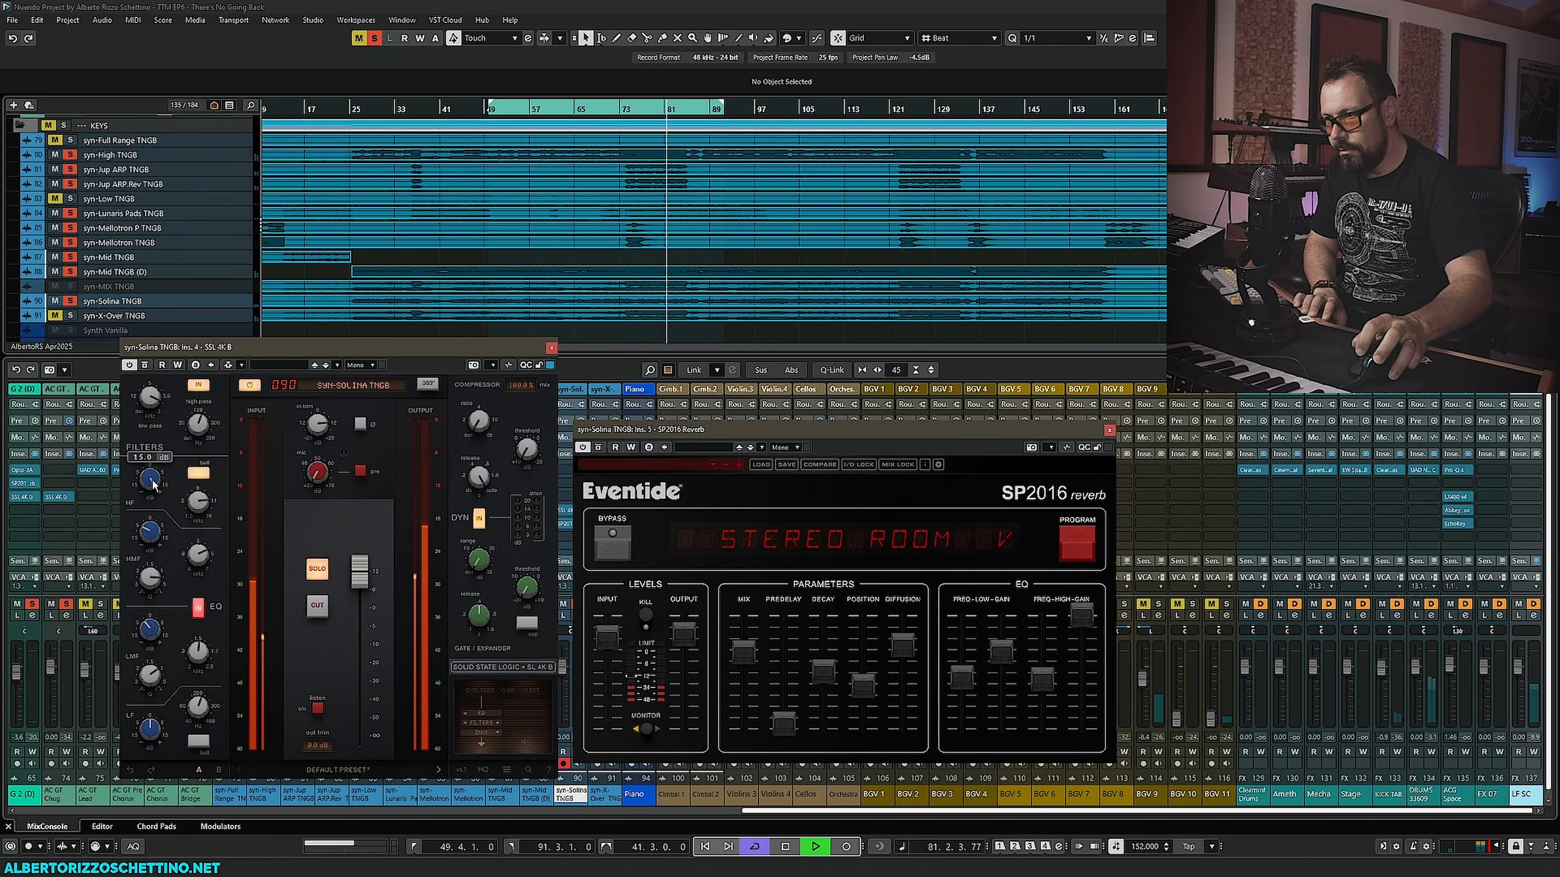
{"action": "left_click_drag", "start_coordinate": [155, 591], "coordinate": [156, 604]}
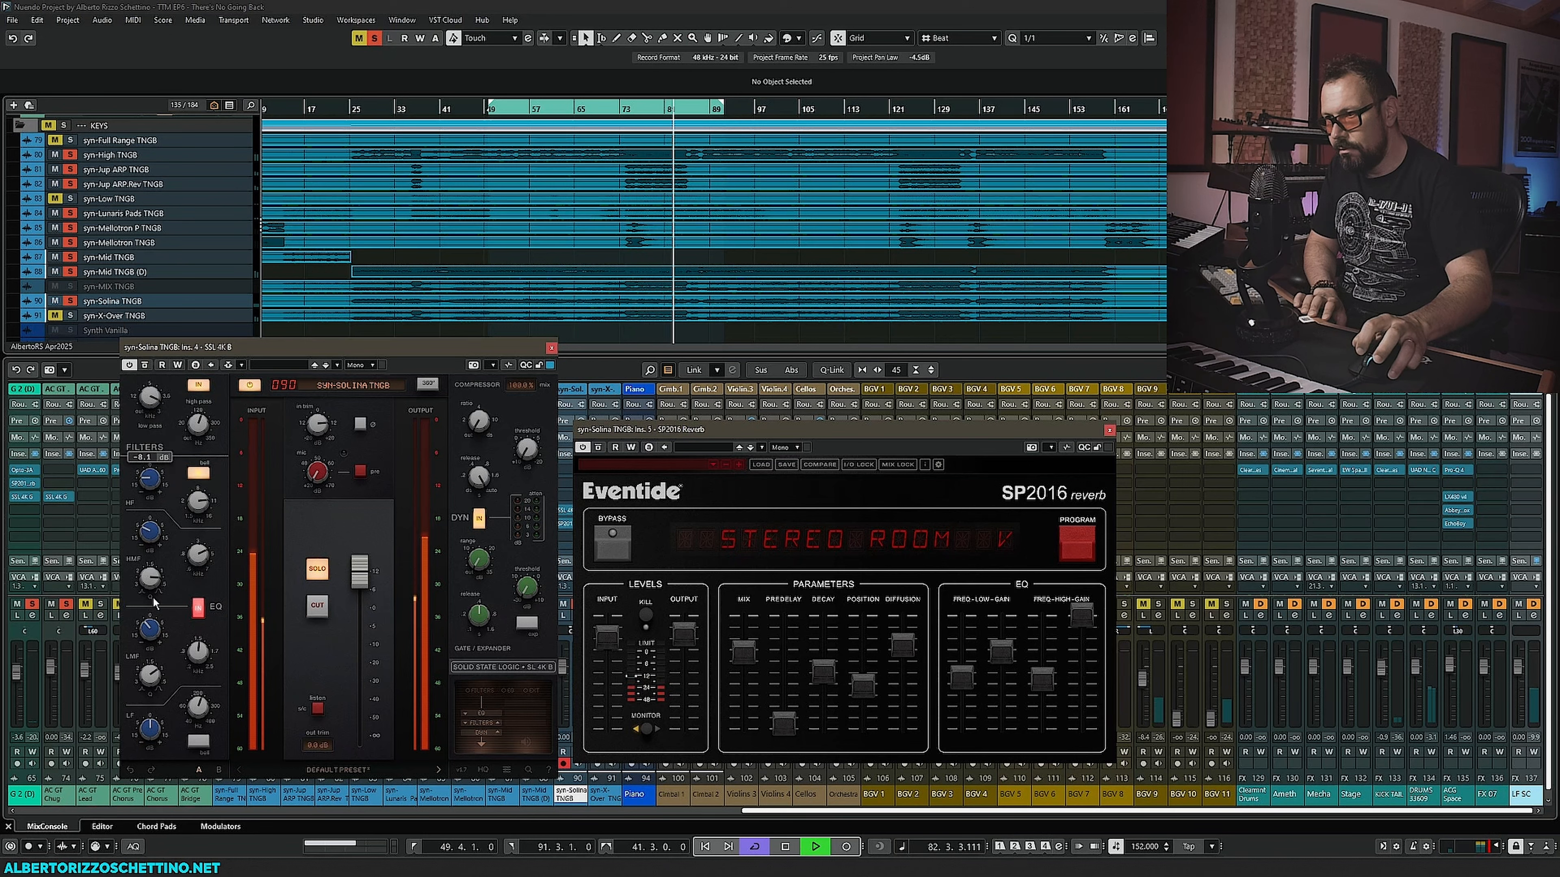
{"action": "left_click_drag", "start_coordinate": [145, 416], "coordinate": [151, 422]}
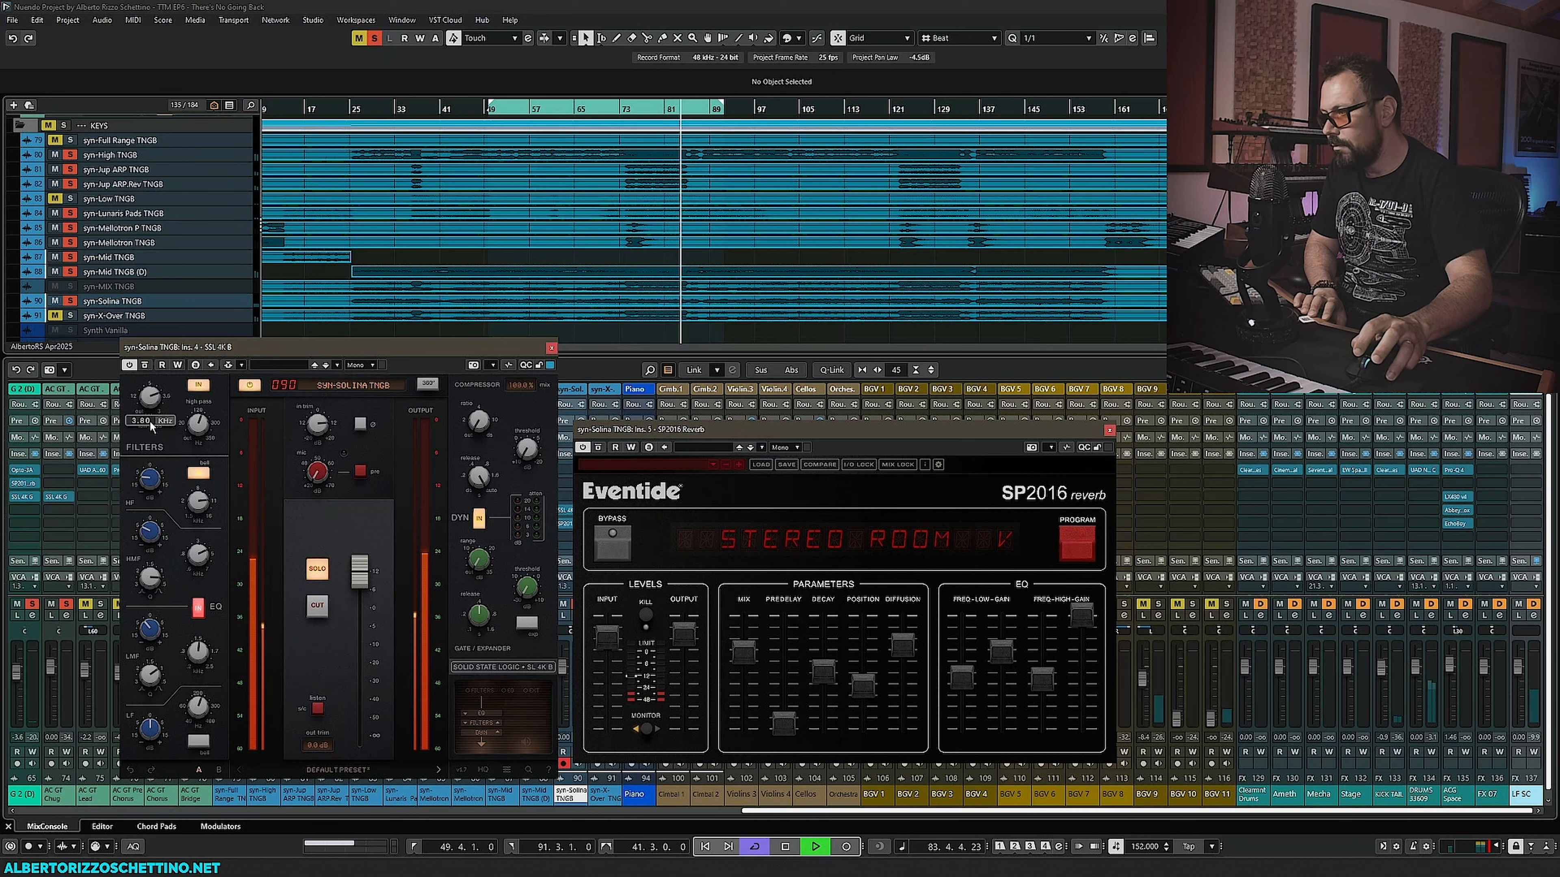
{"action": "key", "text": "space"}
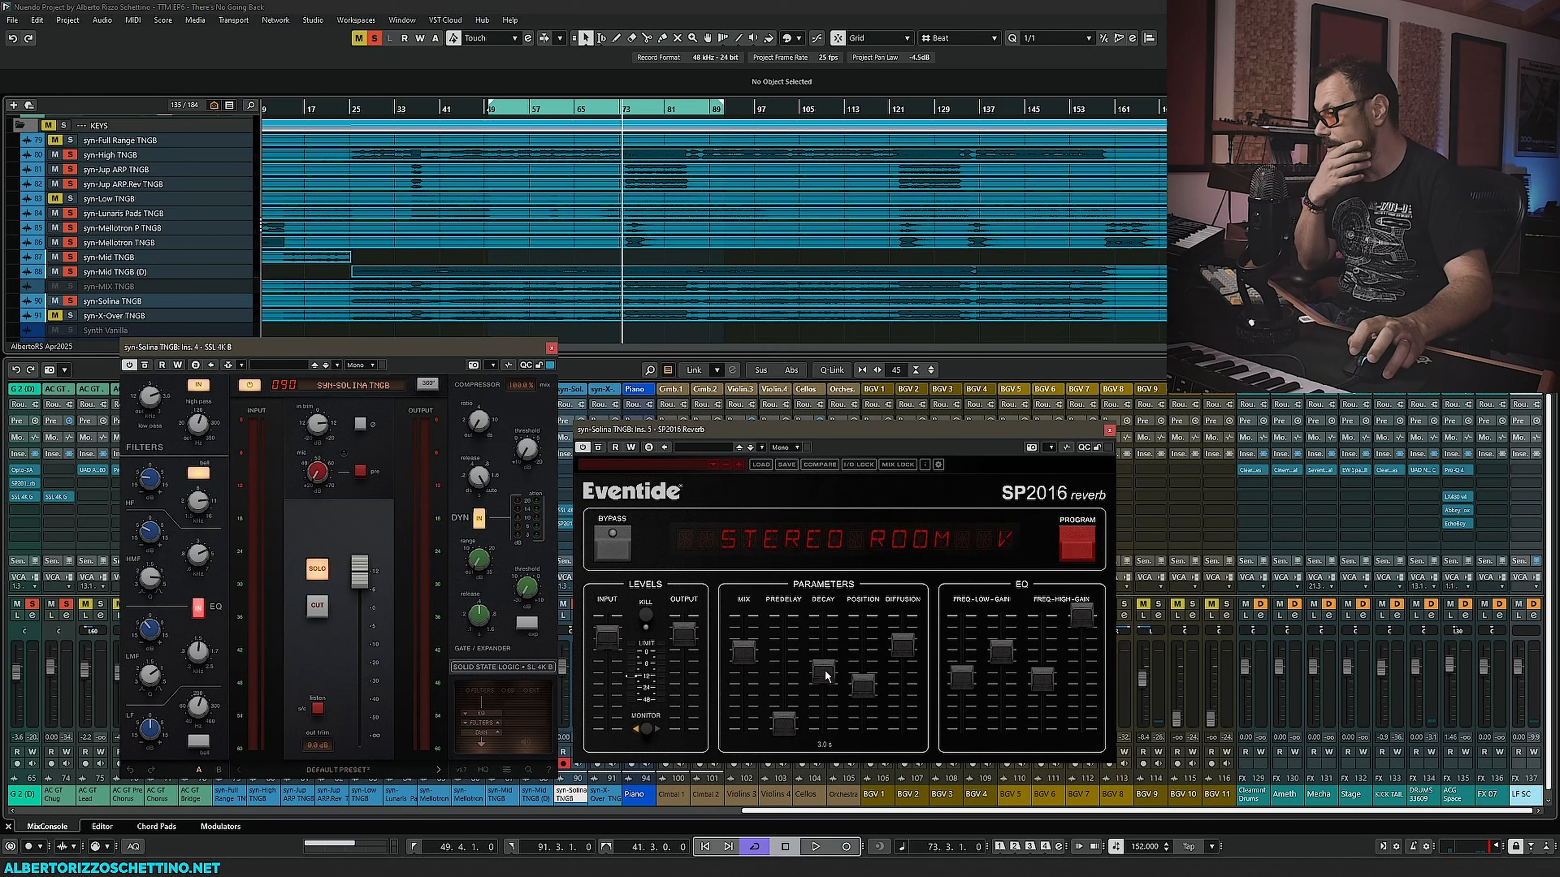
- Lower the SP2016 EQ low and high gains to -2 and -3, then close the reverb and SSL windows
{"action": "mouse_move", "coordinate": [1005, 655]}
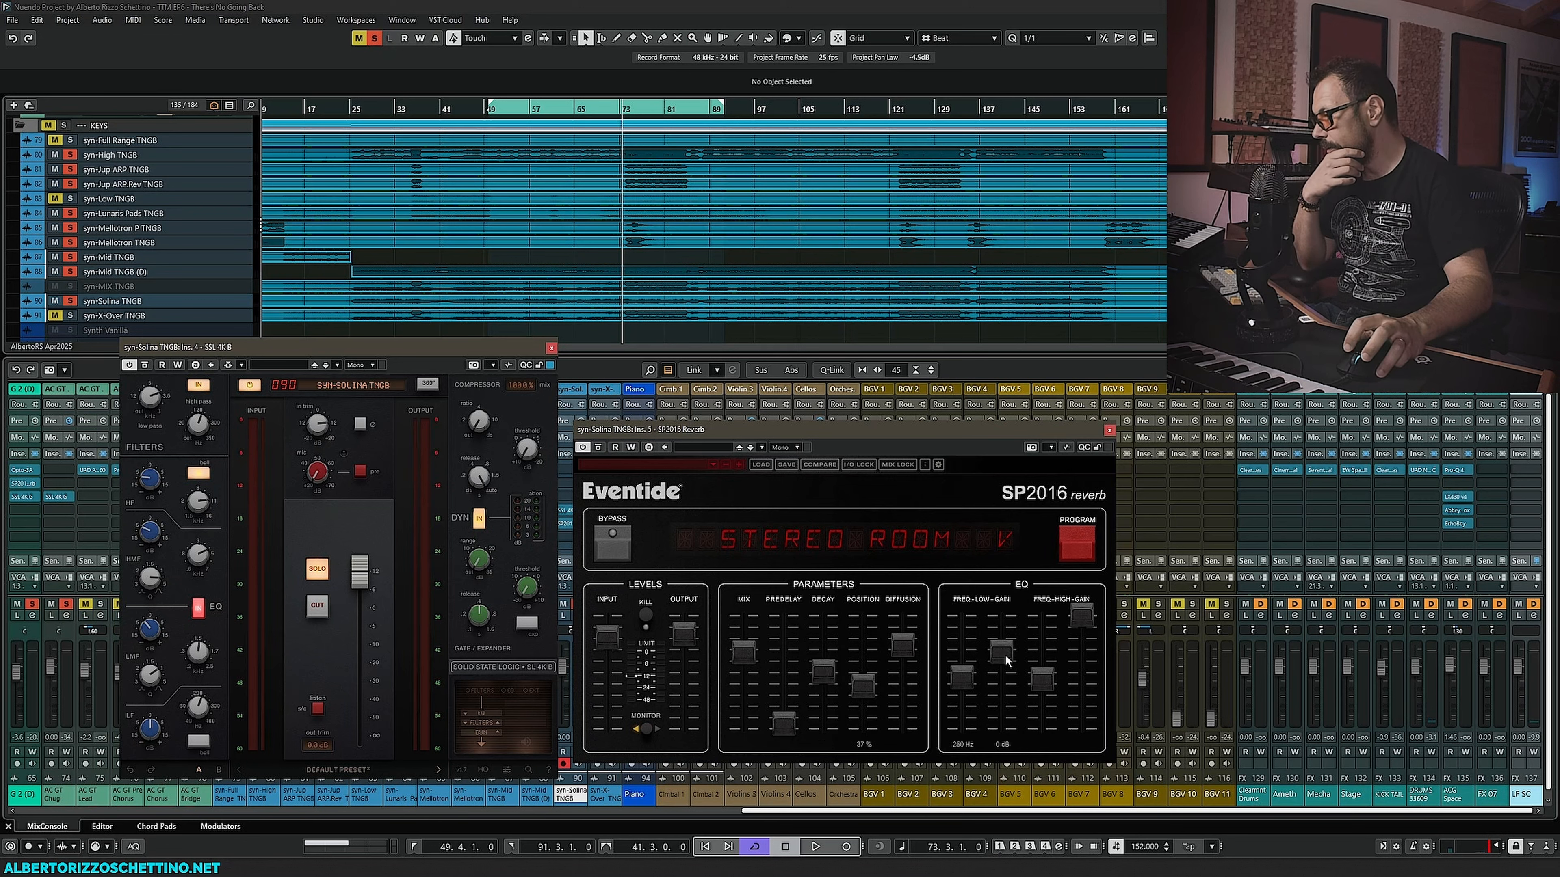
{"action": "key", "text": "space"}
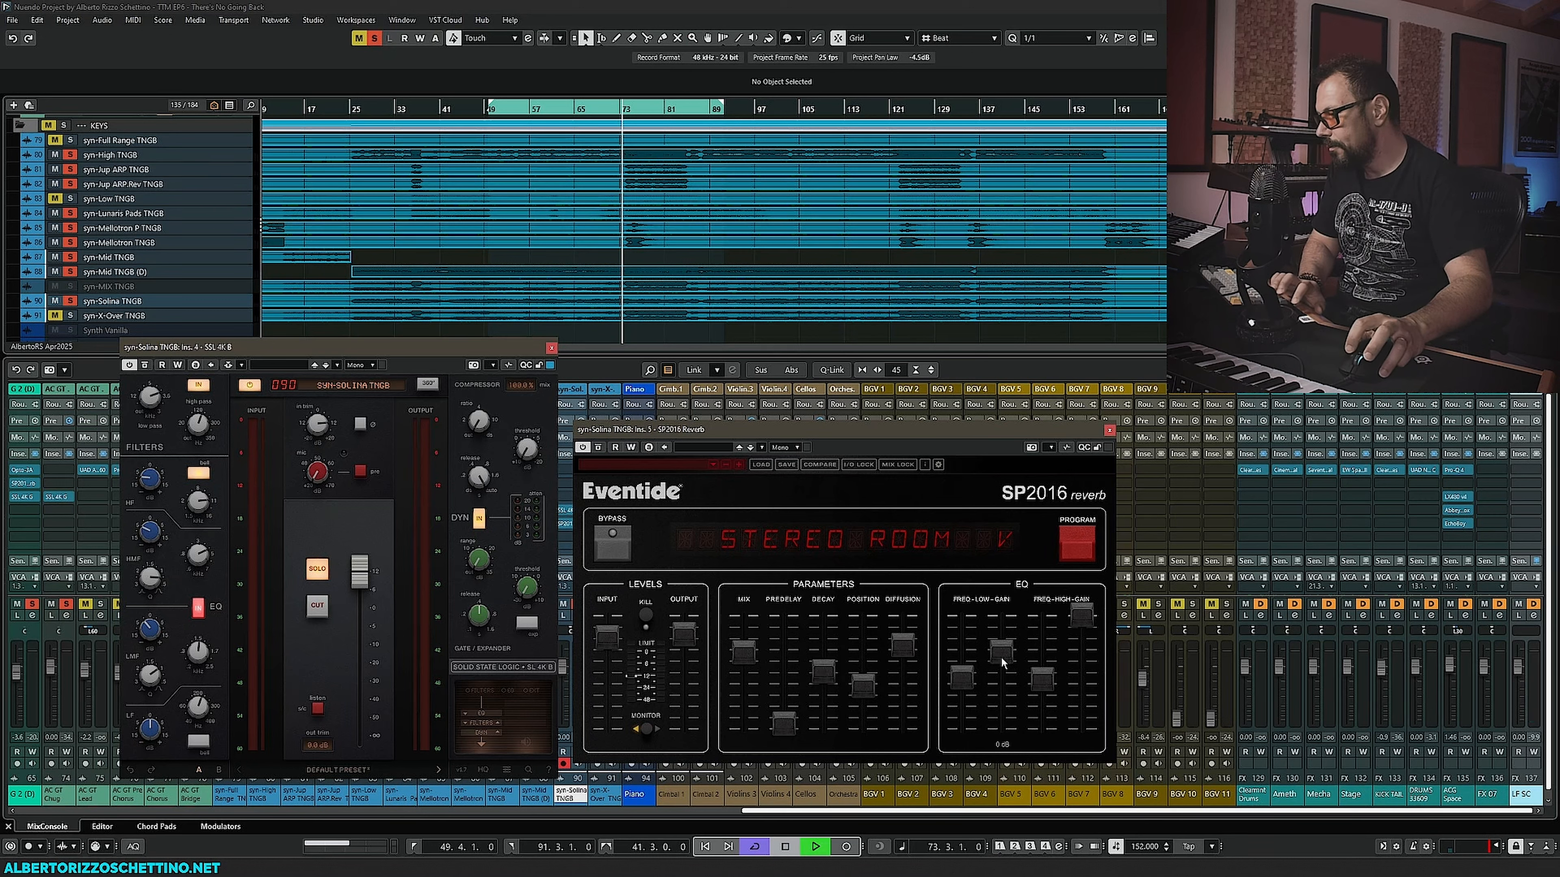
{"action": "mouse_move", "coordinate": [1000, 651]}
{"action": "left_mouse_down"}
{"action": "mouse_move", "coordinate": [1000, 632]}
{"action": "mouse_move", "coordinate": [1003, 675]}
{"action": "left_mouse_up"}
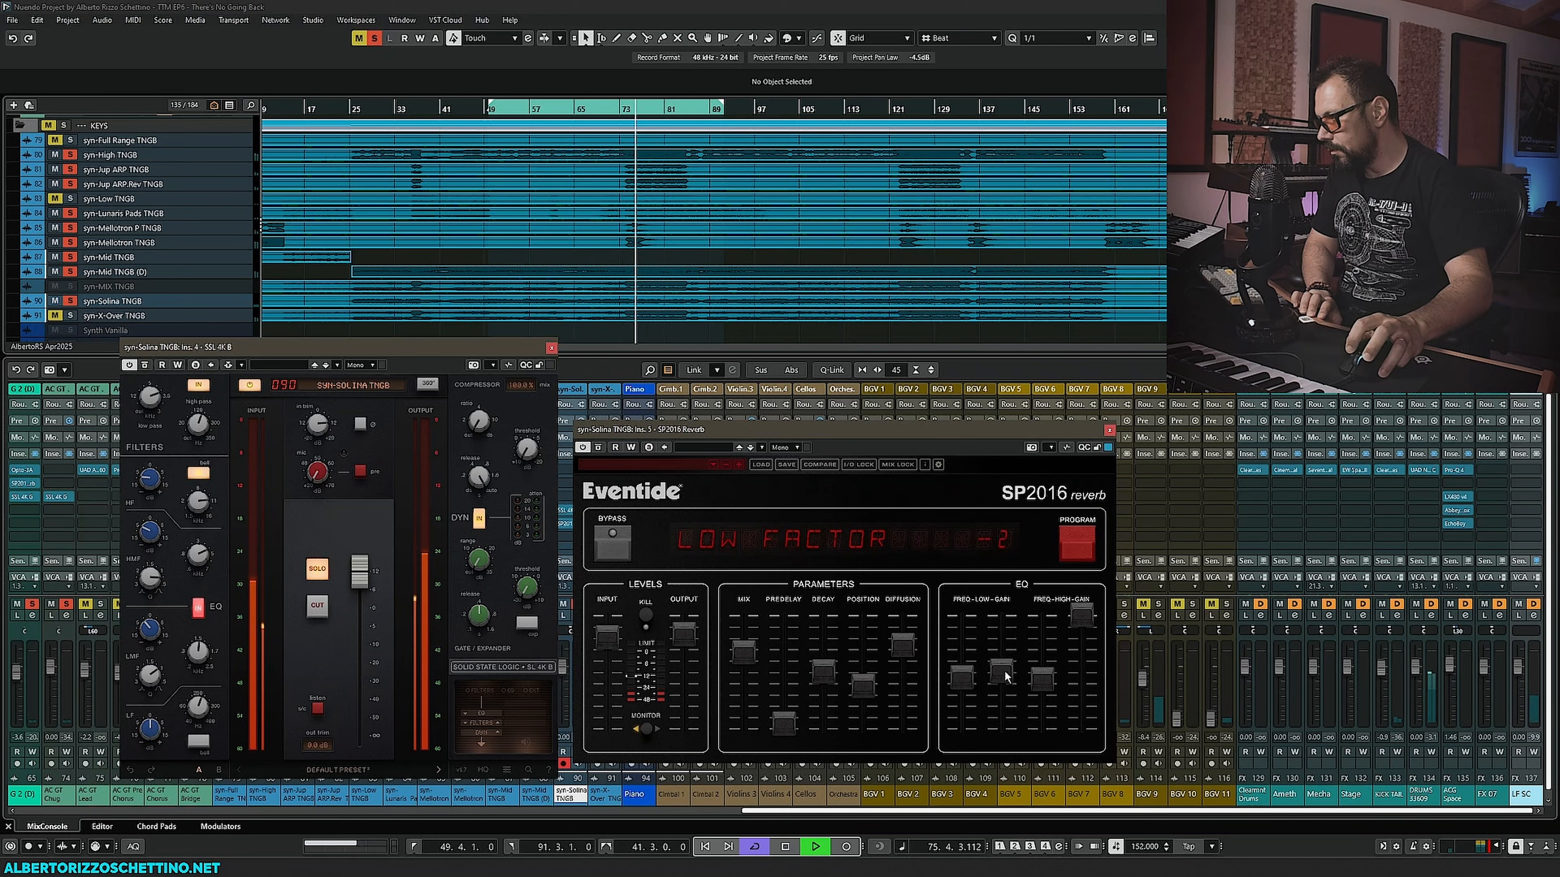
{"action": "mouse_move", "coordinate": [1082, 616]}
{"action": "left_mouse_down"}
{"action": "mouse_move", "coordinate": [1091, 693]}
{"action": "mouse_move", "coordinate": [1079, 645]}
{"action": "left_mouse_up"}
{"action": "left_click", "coordinate": [1039, 676]}
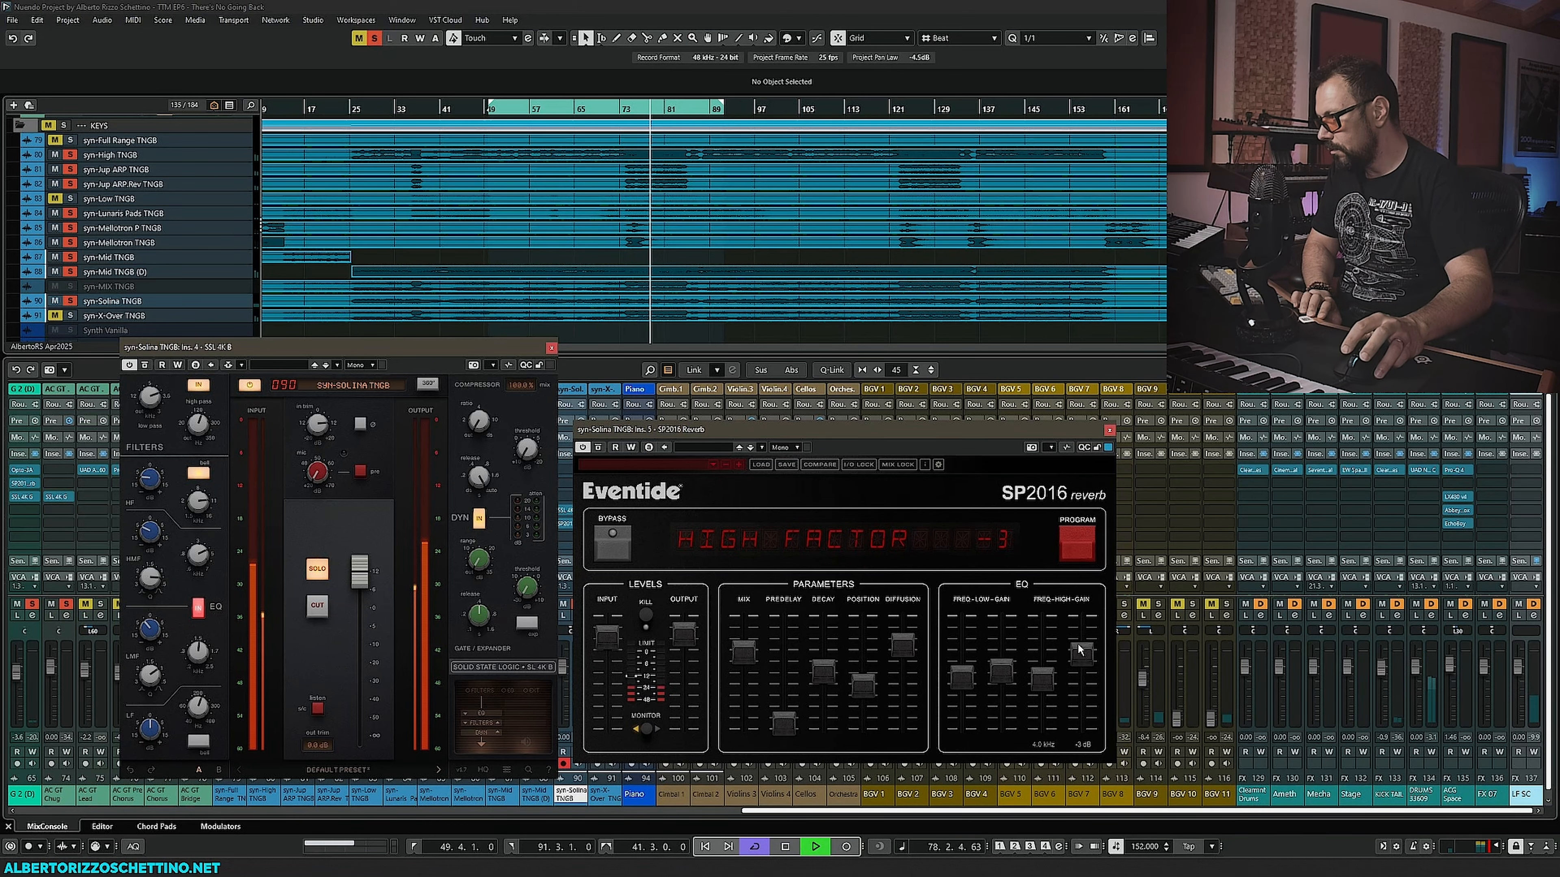
{"action": "left_click", "coordinate": [1109, 433]}
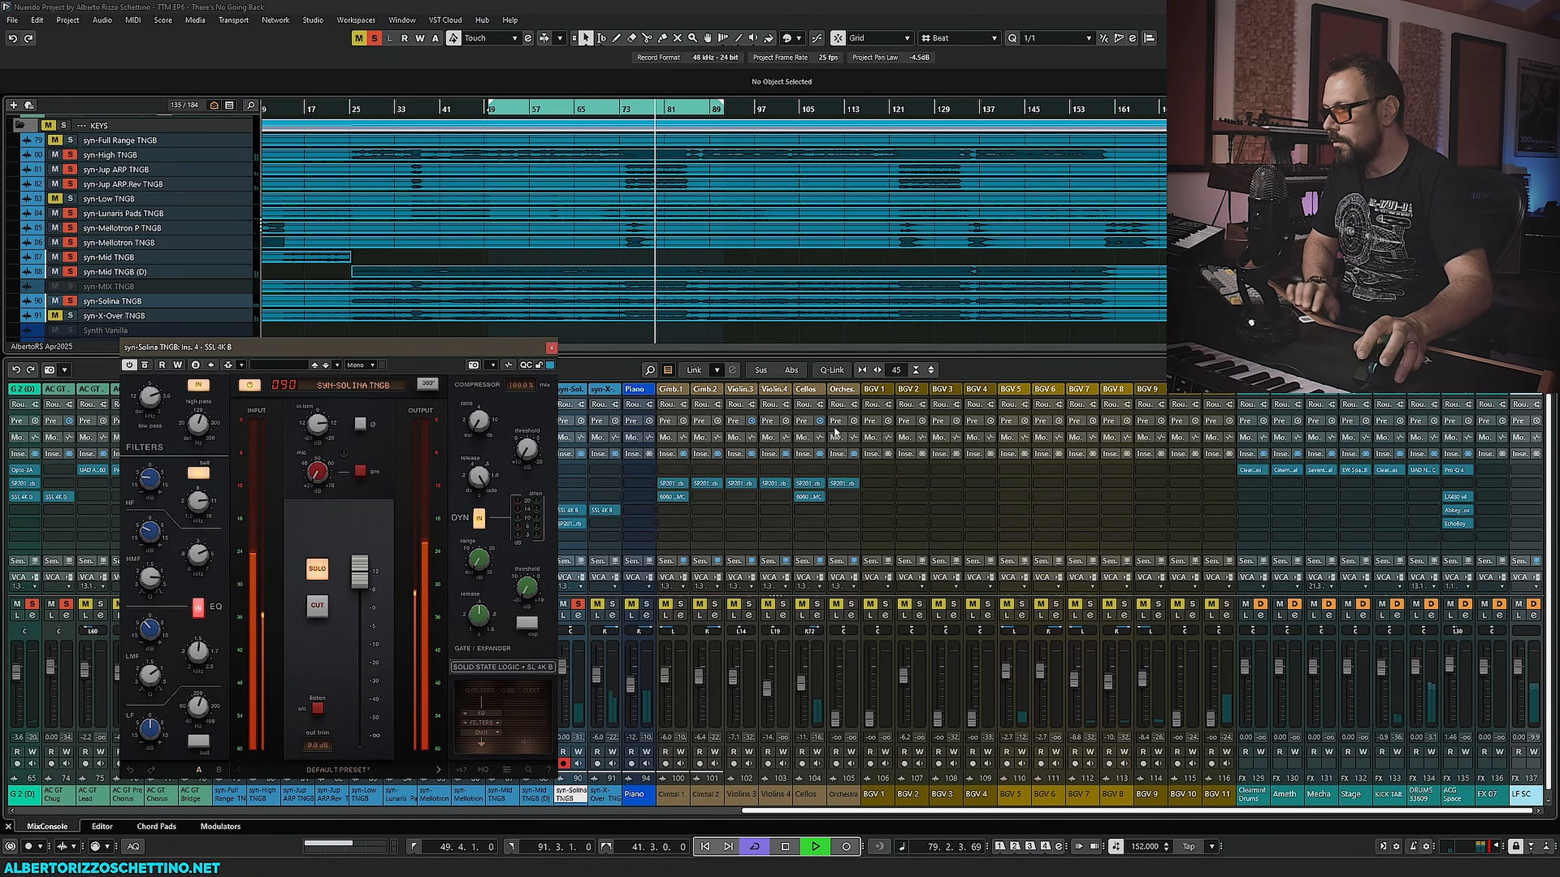
{"action": "left_click", "coordinate": [551, 348]}
{"action": "key", "text": "space"}
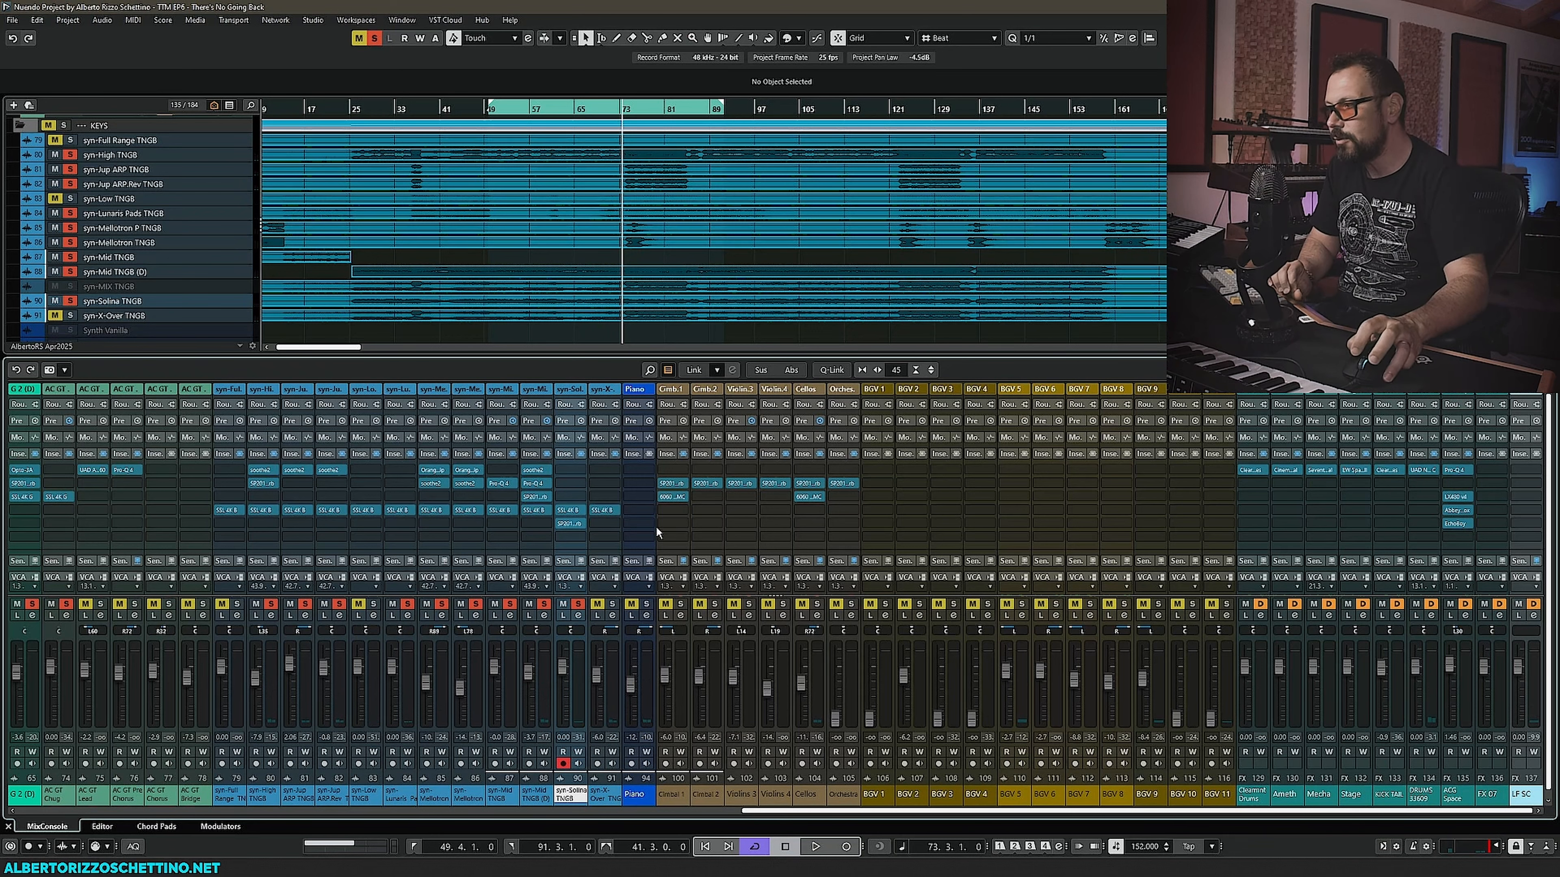
- Open the SSL 4K B insert on the syn-X-Over TNGB channel and move its window beside the mixer
{"action": "left_click", "coordinate": [68, 316]}
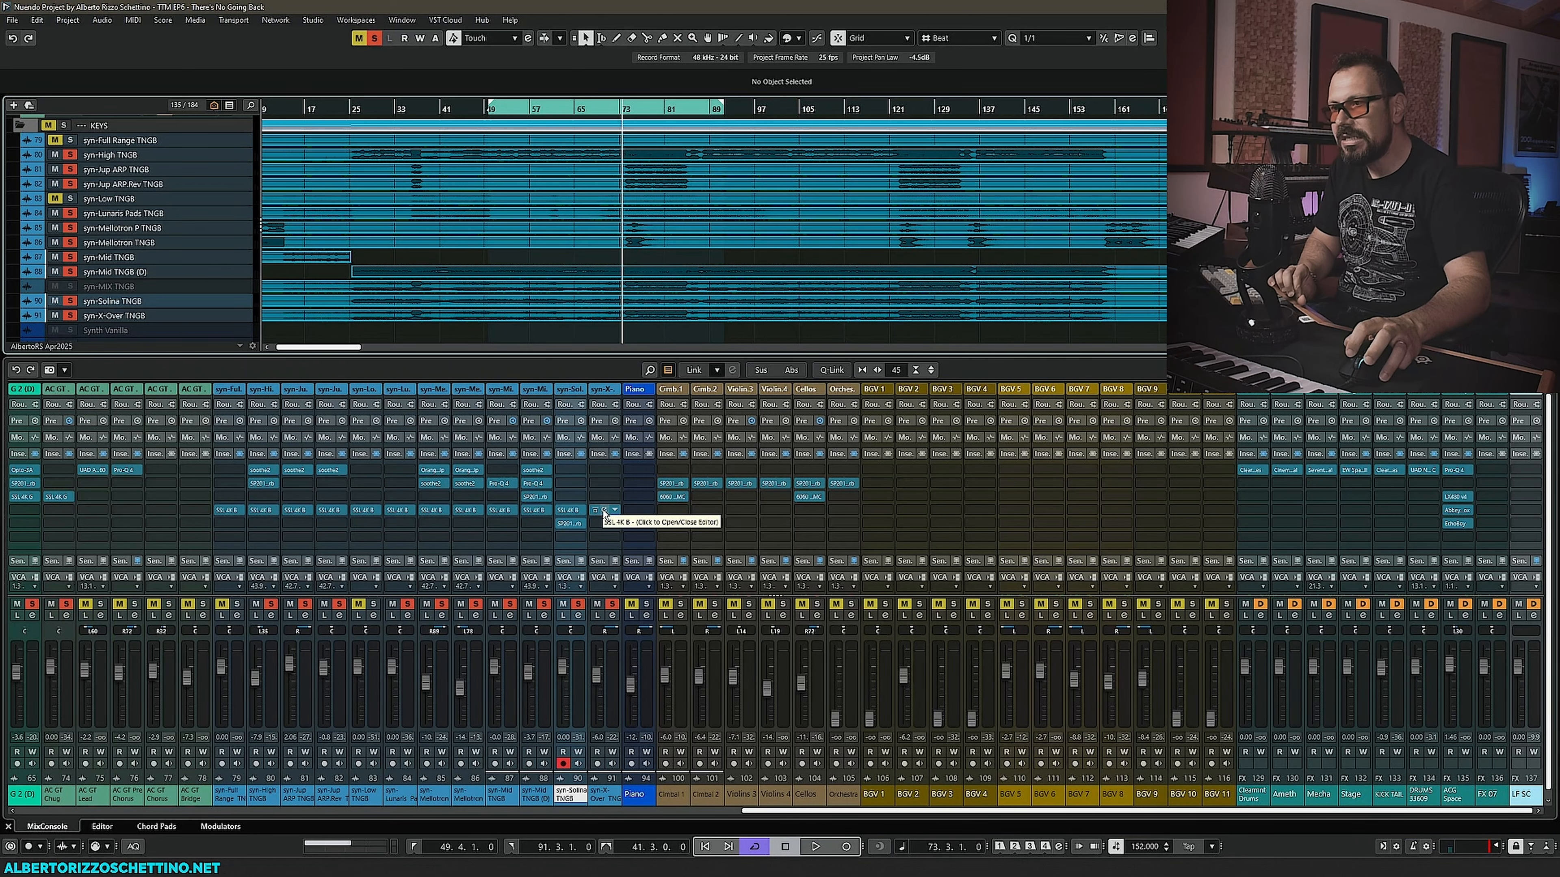
{"action": "left_click", "coordinate": [595, 511]}
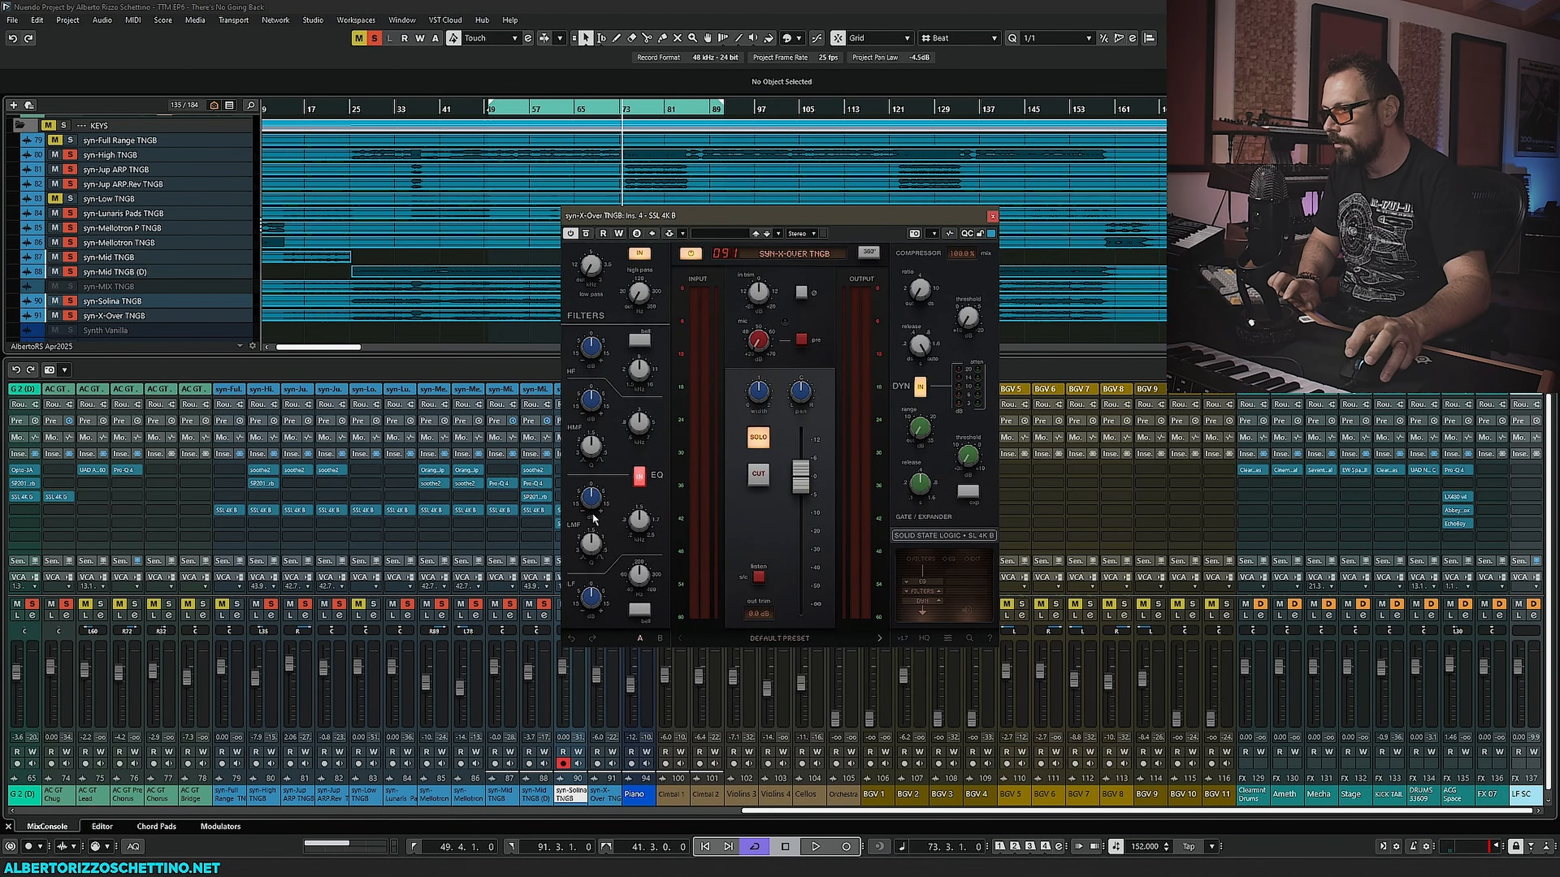
{"action": "left_click_drag", "start_coordinate": [668, 225], "coordinate": [799, 365]}
{"action": "key", "text": "space"}
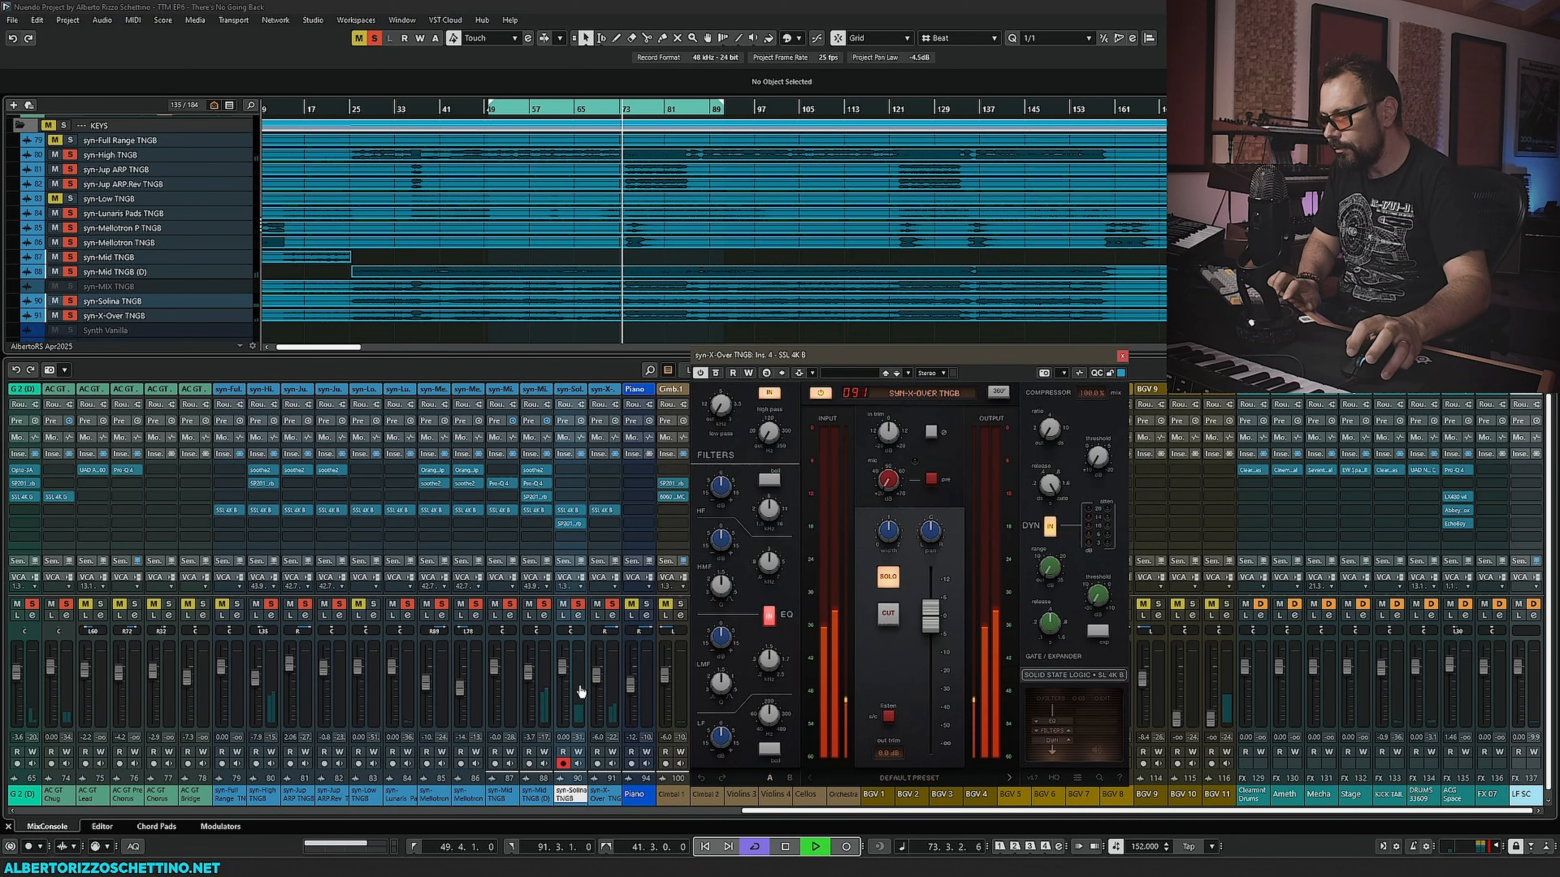
- Nudge the syn-X-Over TNGB fader and raise the SSL 4K B input trim while auditioning
{"action": "mouse_move", "coordinate": [599, 680]}
{"action": "left_mouse_down"}
{"action": "mouse_move", "coordinate": [599, 657]}
{"action": "mouse_move", "coordinate": [602, 674]}
{"action": "left_mouse_up"}
{"action": "key", "text": "space"}
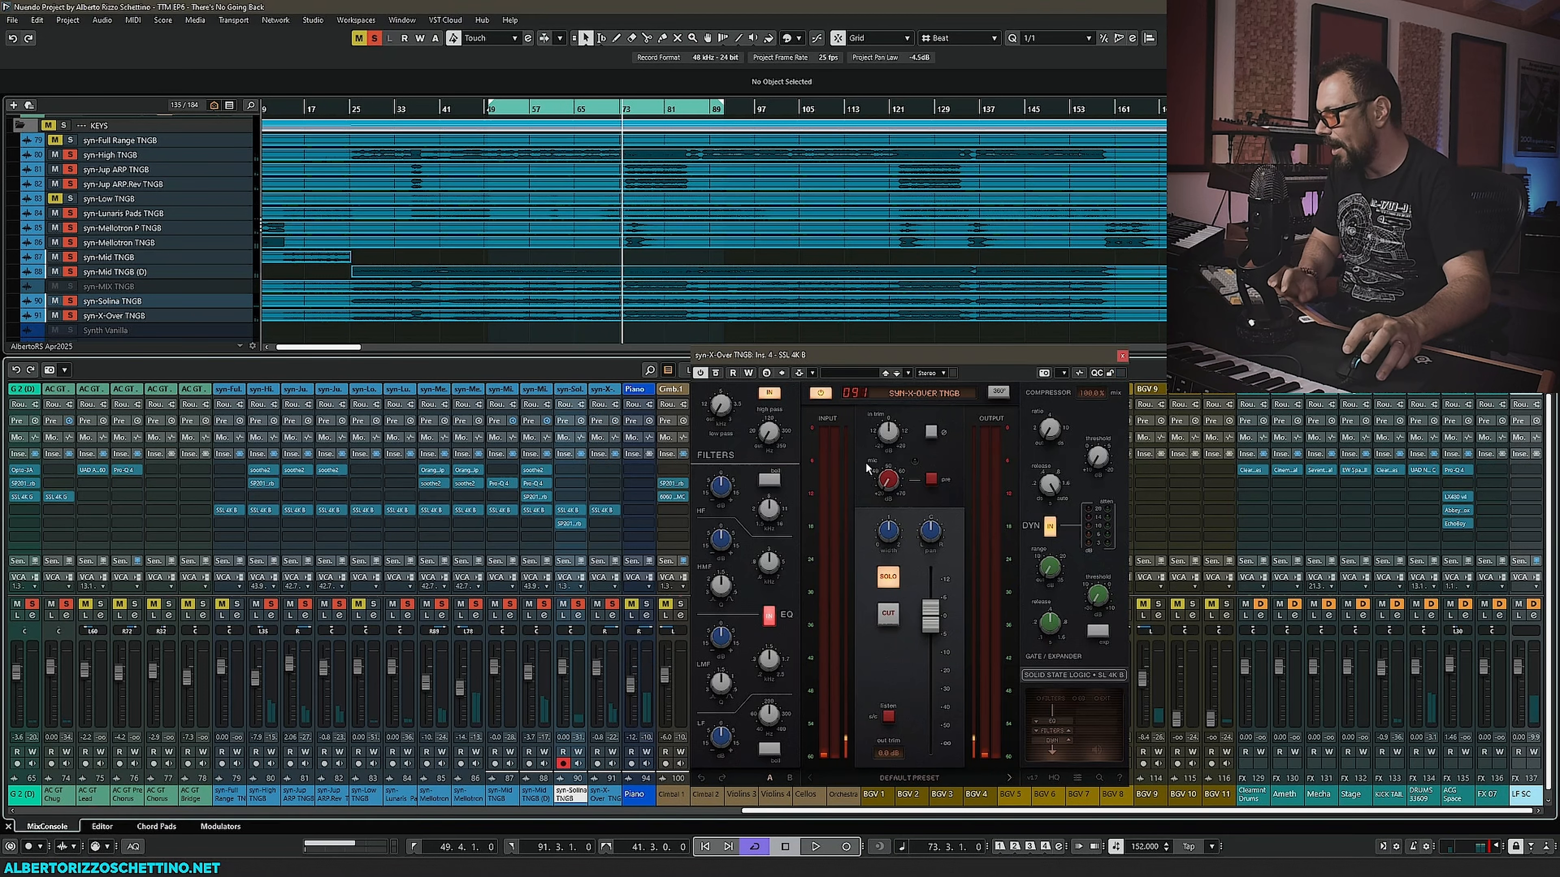
{"action": "key", "text": "space"}
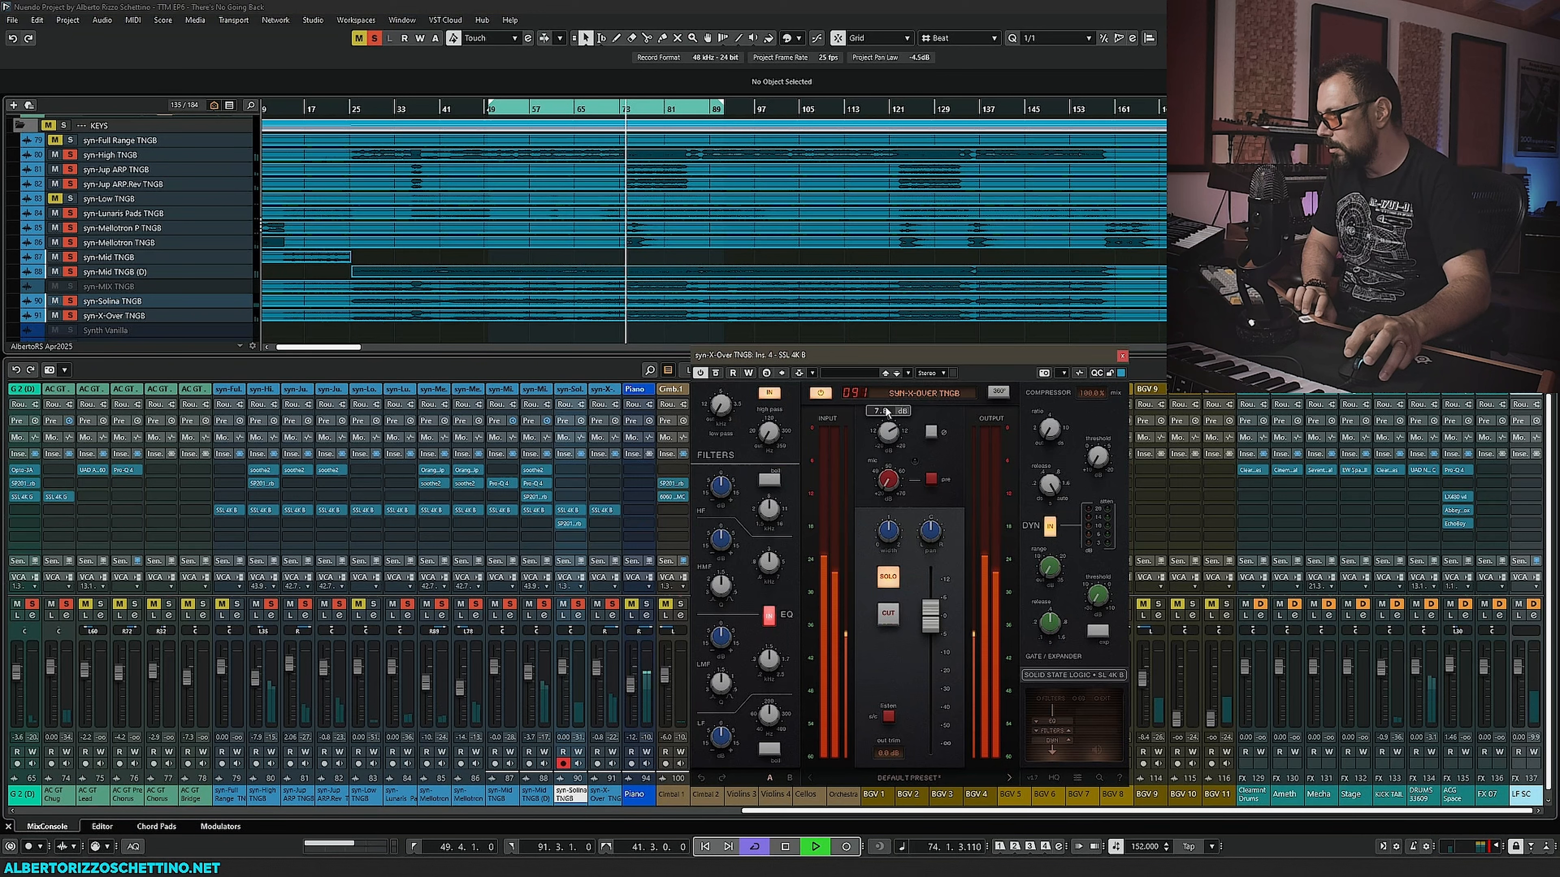
{"action": "left_click_drag", "start_coordinate": [898, 419], "coordinate": [901, 430]}
{"action": "key", "text": "space"}
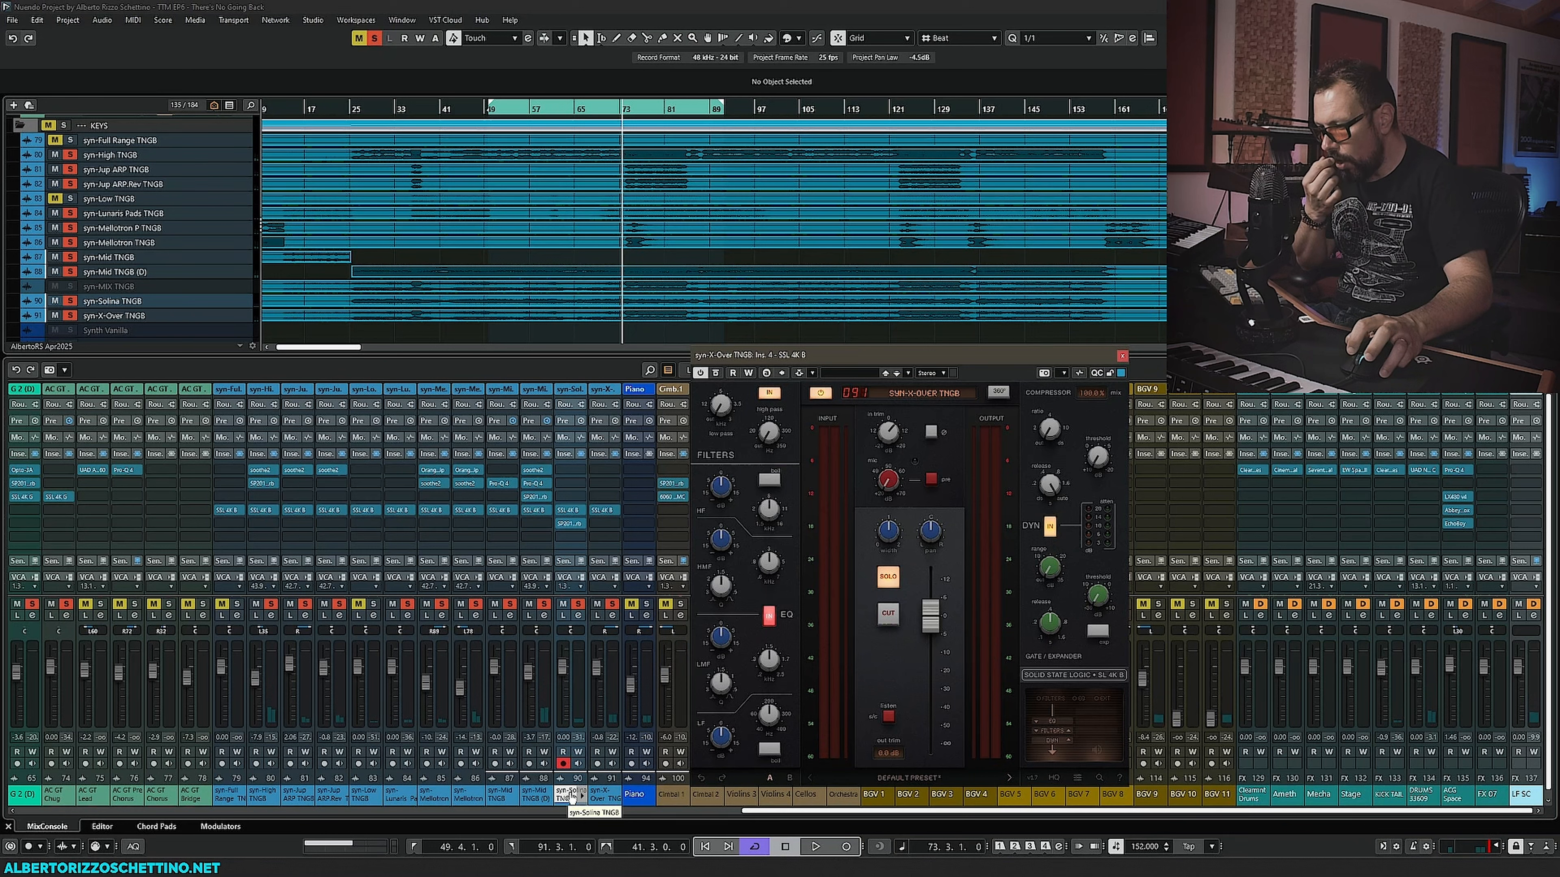
- Move the syn-X-Over TNGB channel next to syn-Mid TNGB in the mixer order
{"action": "left_click", "coordinate": [517, 798]}
{"action": "left_click", "coordinate": [483, 811]}
{"action": "left_click_drag", "start_coordinate": [568, 802], "coordinate": [525, 796]}
{"action": "left_click", "coordinate": [600, 794]}
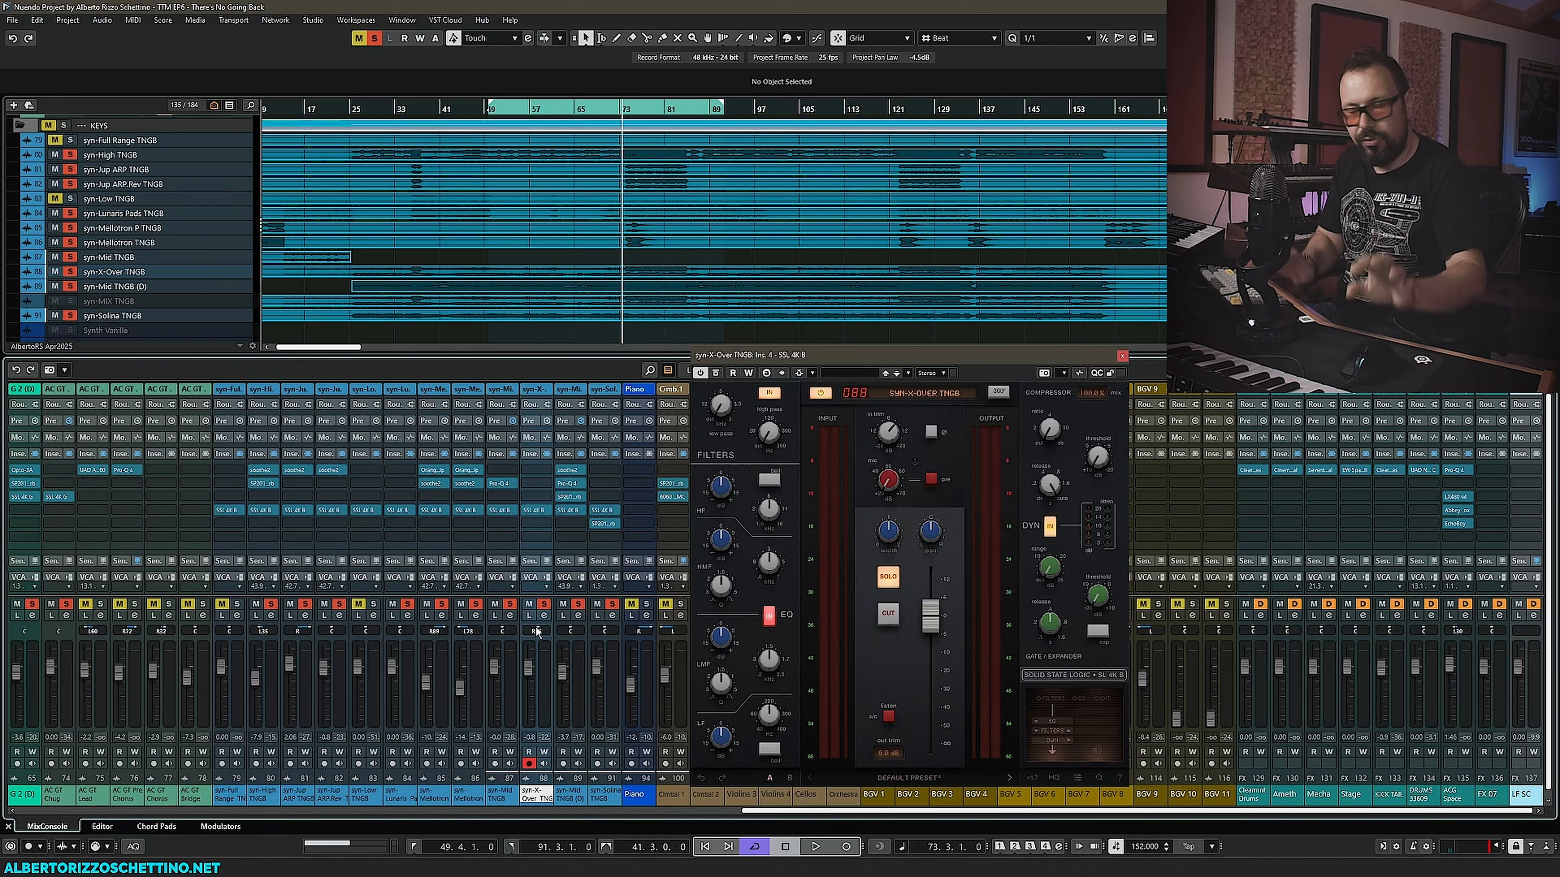
{"action": "key", "text": "space"}
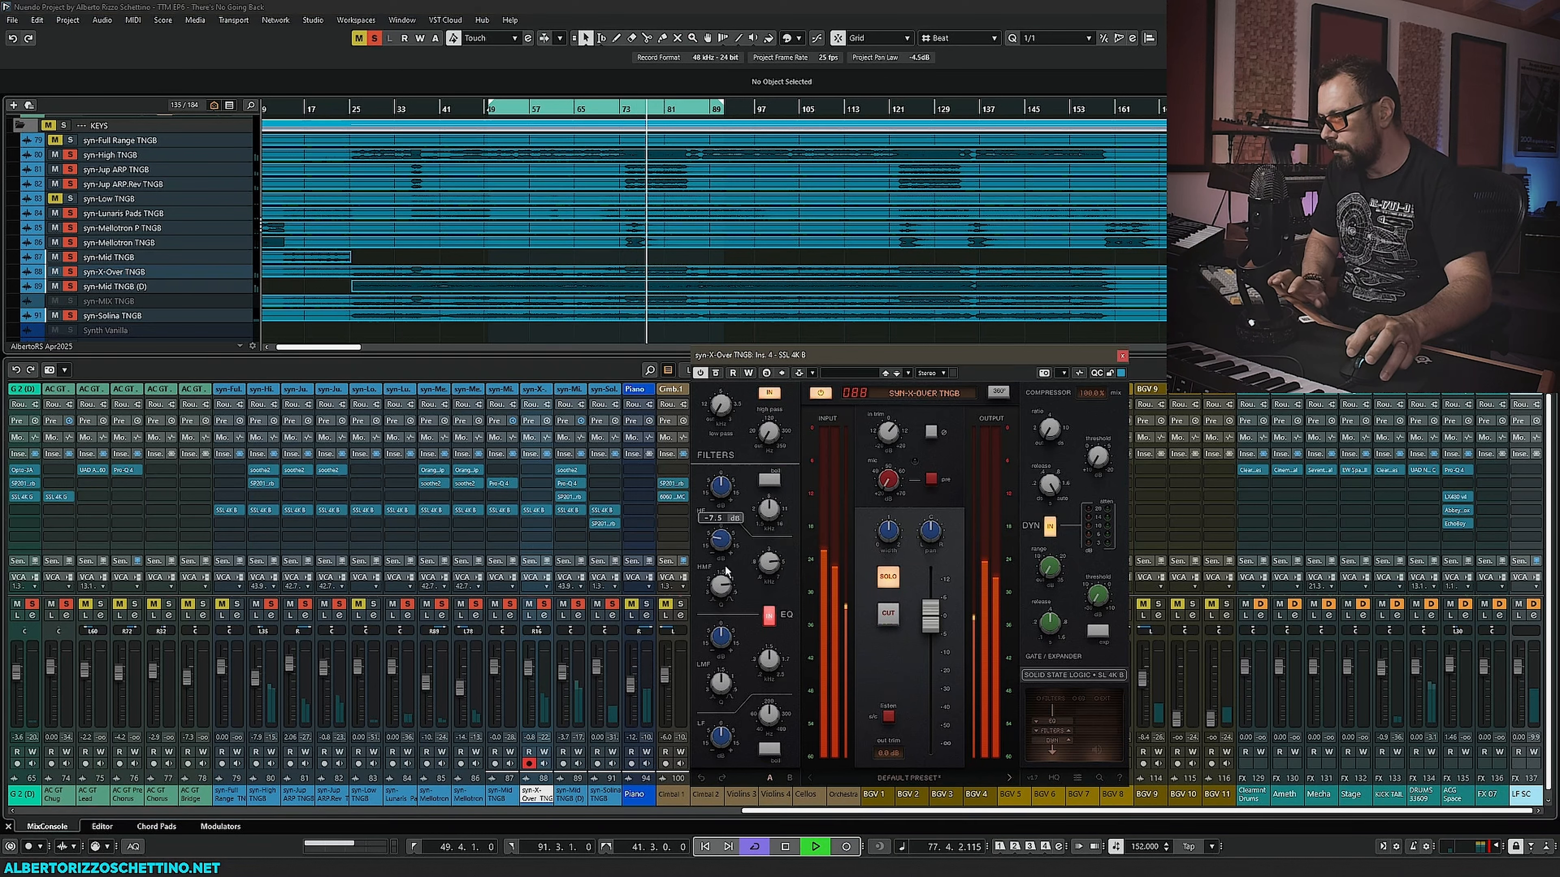
- Shape the syn-X-Over SSL 4K B EQ: adjust the low-mid and low bands, boost the high band and set it to bell
{"action": "key", "text": "space"}
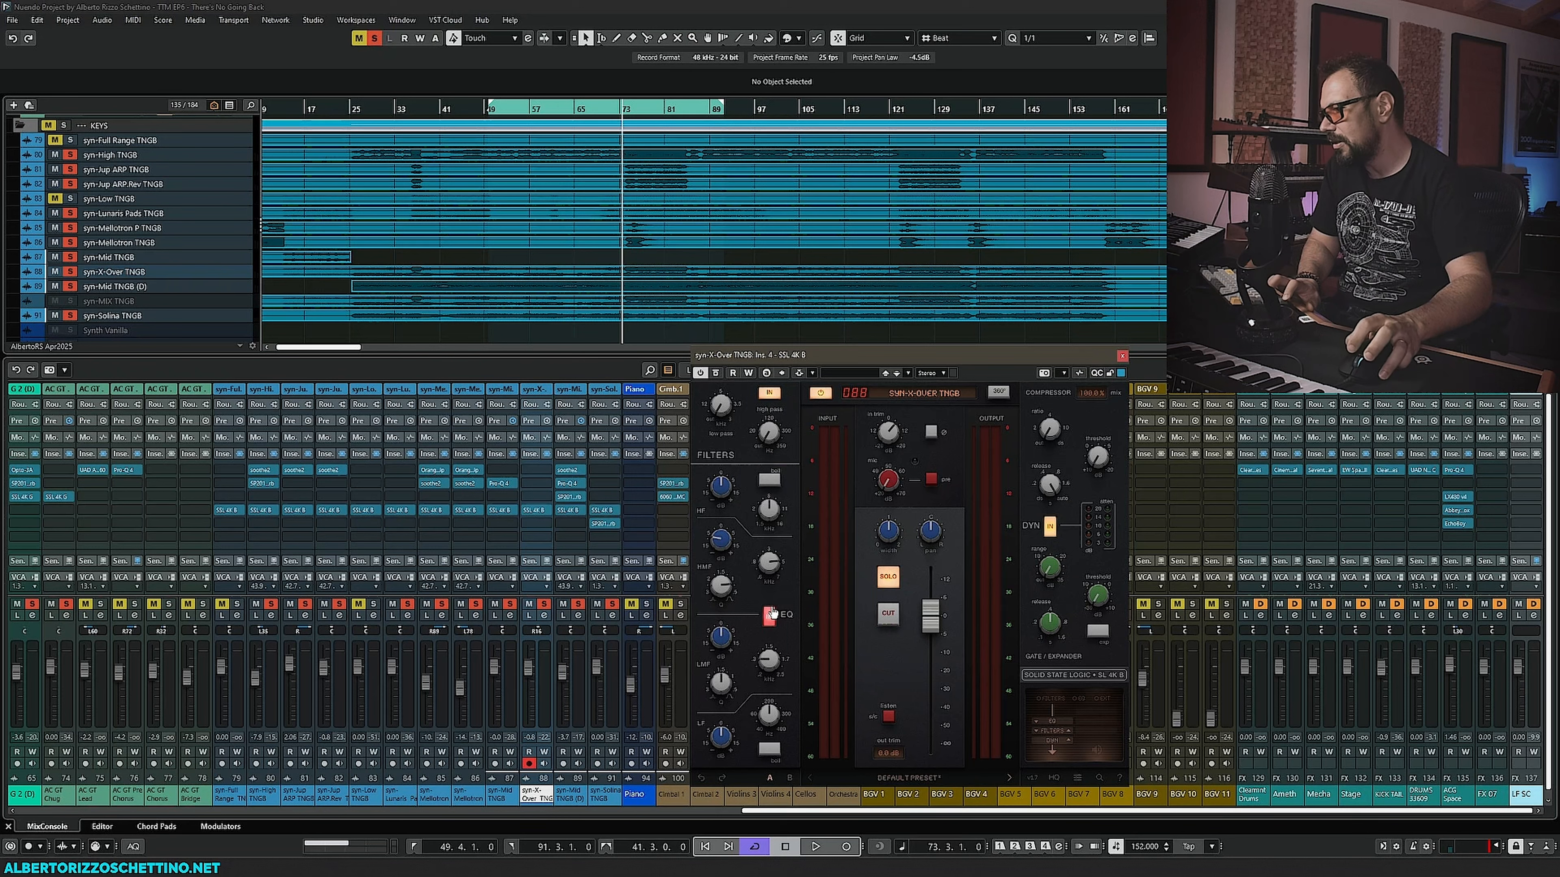
{"action": "key", "text": "space"}
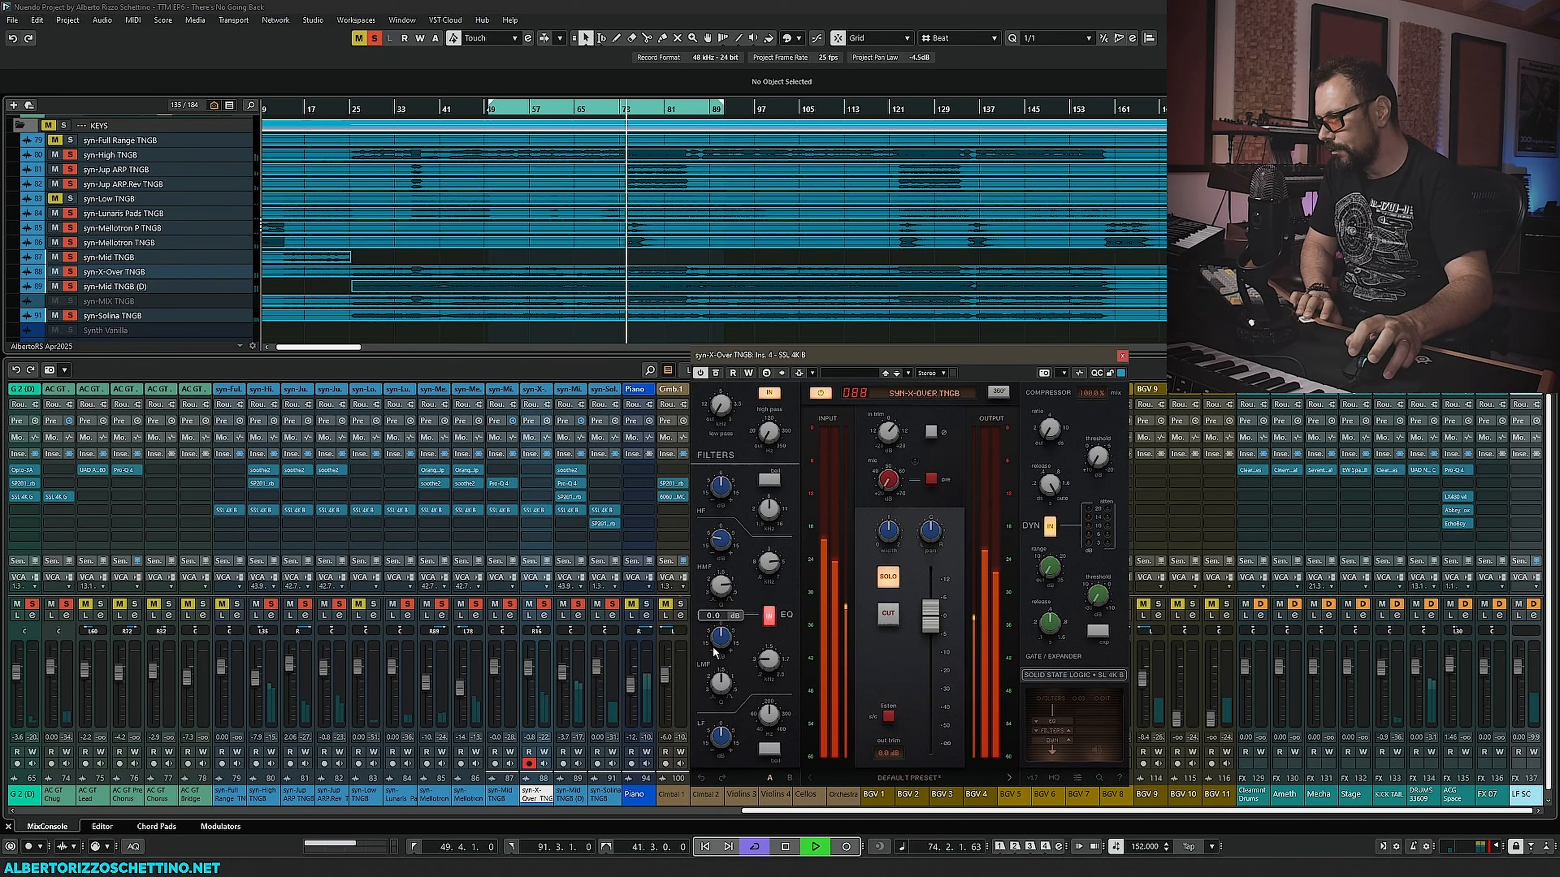
{"action": "left_click_drag", "start_coordinate": [720, 648], "coordinate": [721, 593]}
{"action": "left_click_drag", "start_coordinate": [770, 665], "coordinate": [718, 729]}
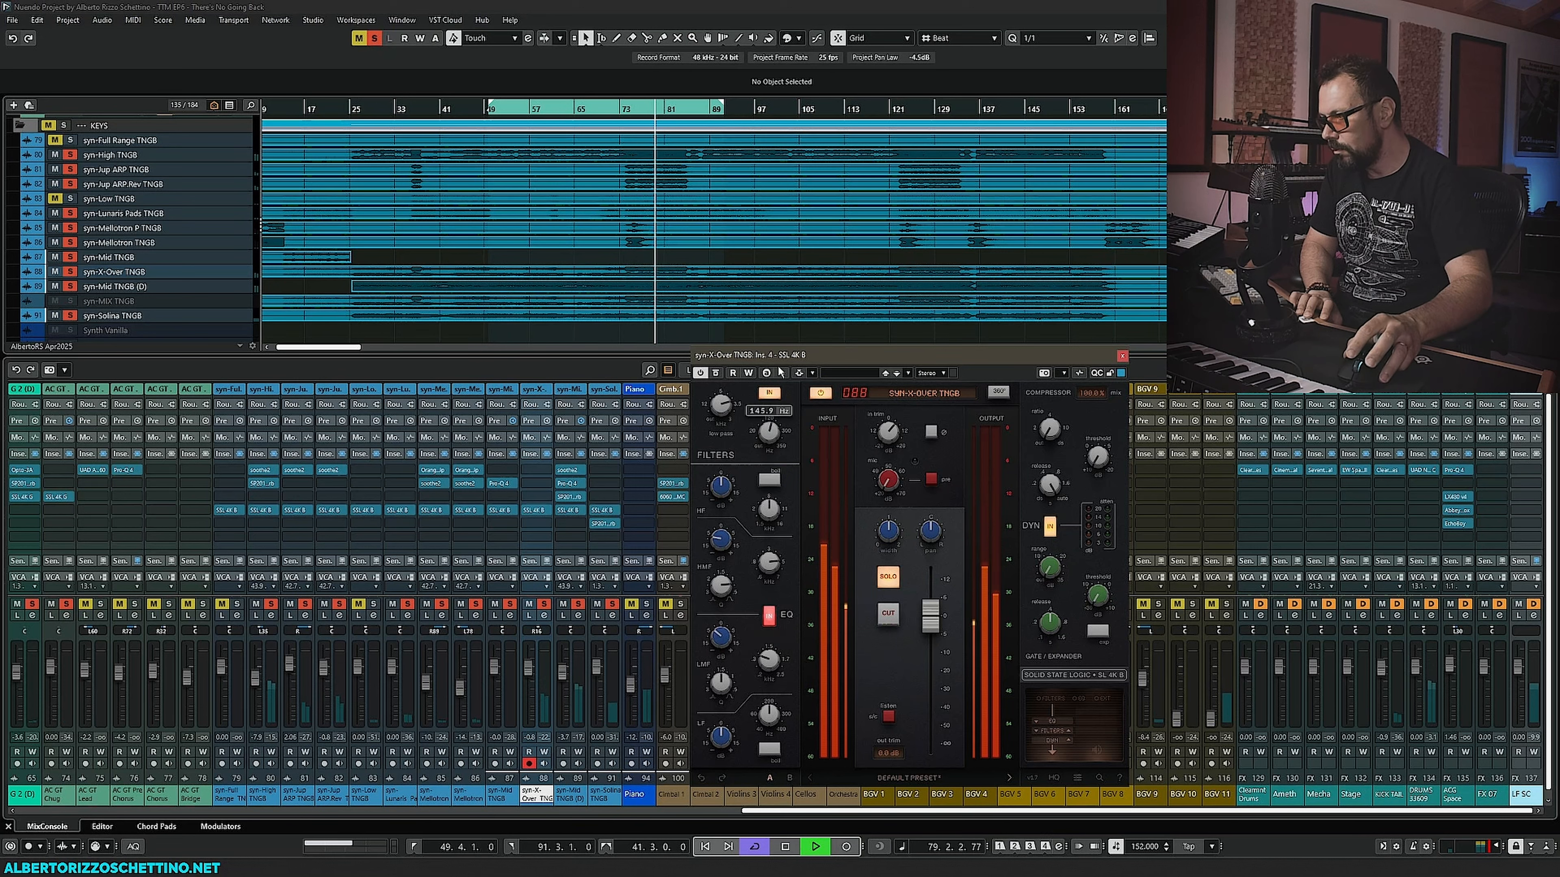
{"action": "left_click_drag", "start_coordinate": [765, 515], "coordinate": [720, 514]}
{"action": "left_click", "coordinate": [768, 481]}
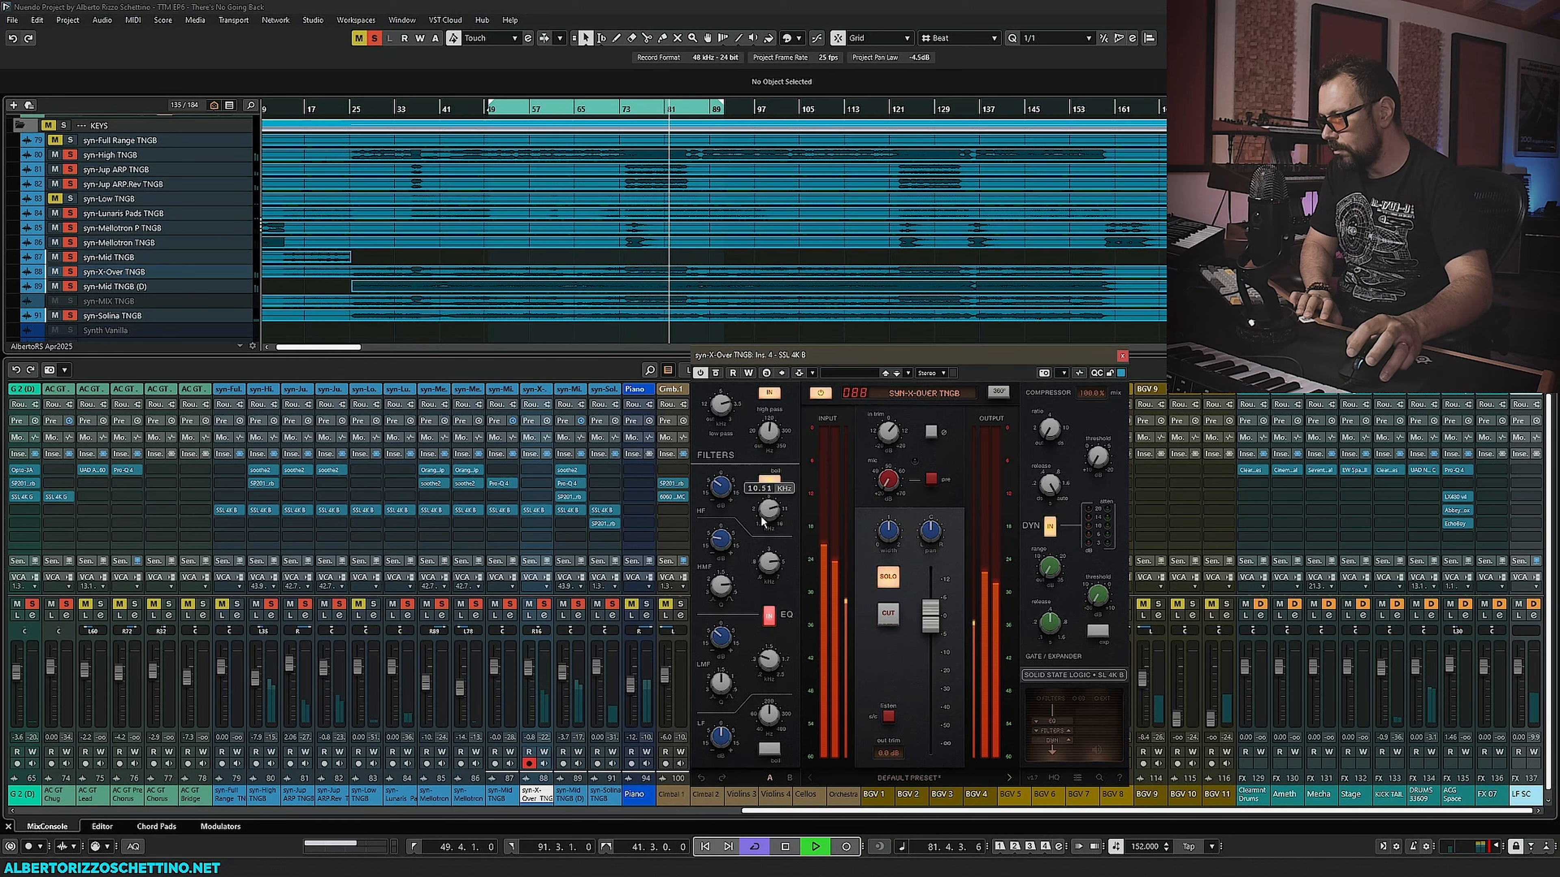
- Raise the syn-X-Over SSL high-pass filter and lift its output fader during playback
{"action": "left_click_drag", "start_coordinate": [769, 430], "coordinate": [718, 399]}
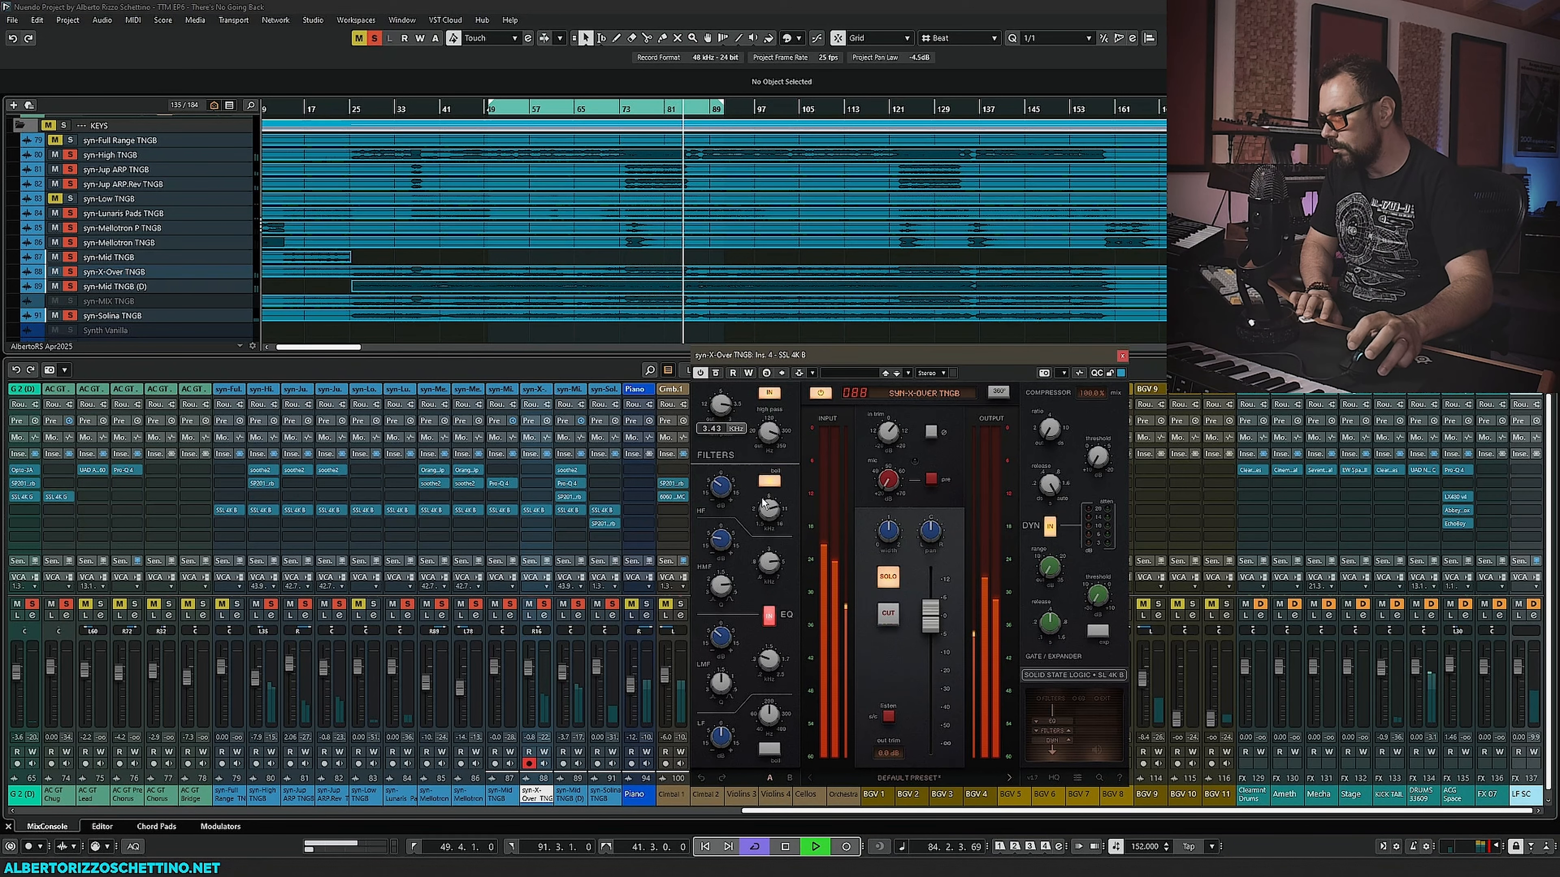
{"action": "left_click_drag", "start_coordinate": [930, 615], "coordinate": [927, 588]}
{"action": "key", "text": "space"}
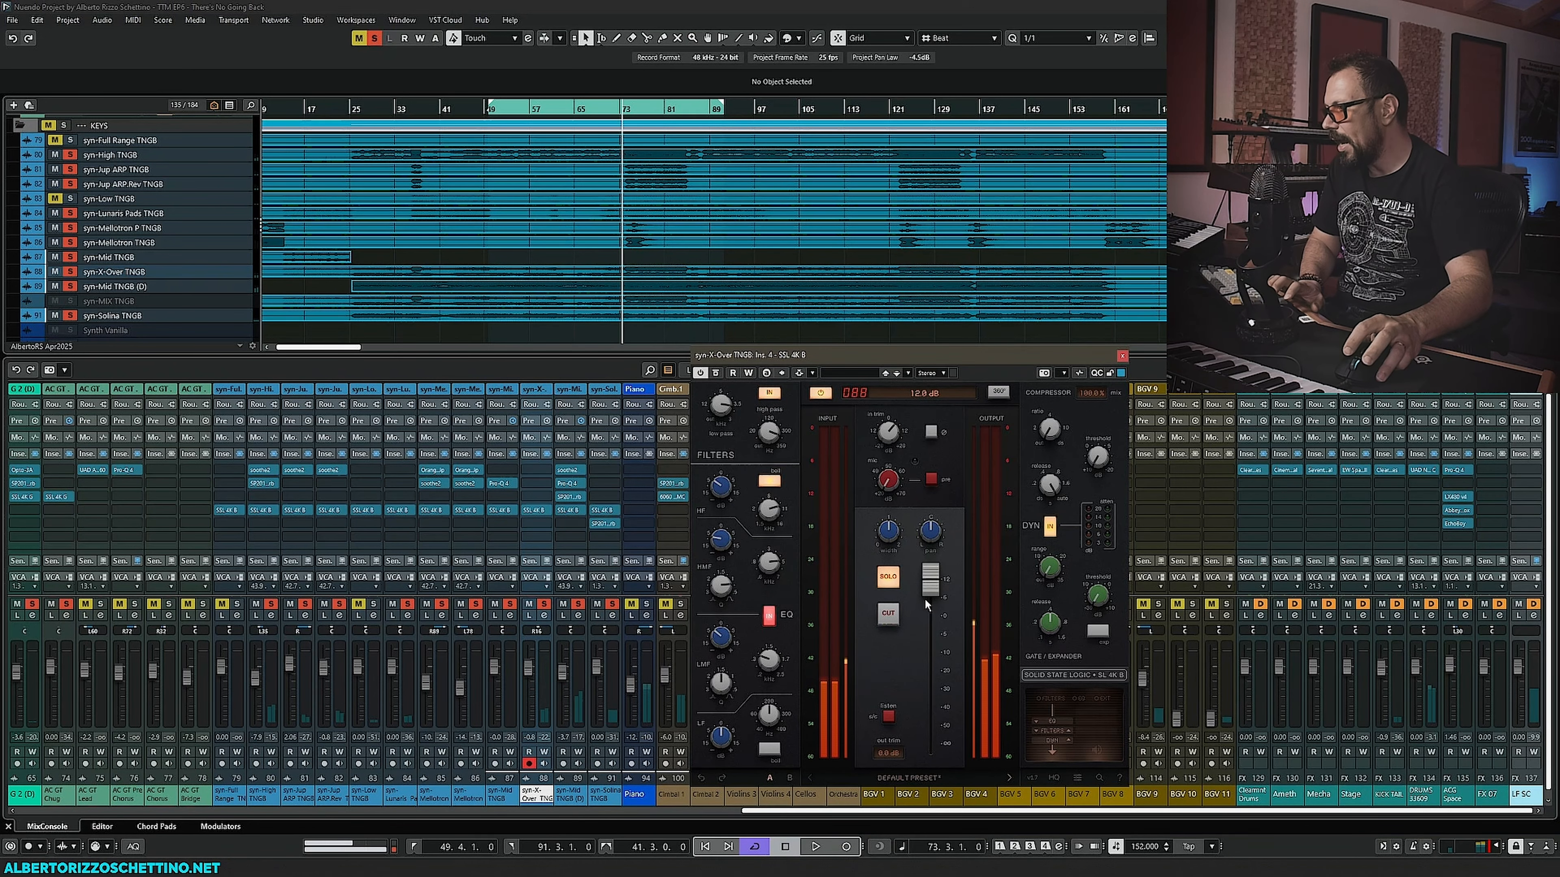
- Open the SSL 4K B on syn-Mid TNGB and arrange it side by side with the syn-X-Over SSL window
{"action": "left_click_drag", "start_coordinate": [912, 358], "coordinate": [994, 361]}
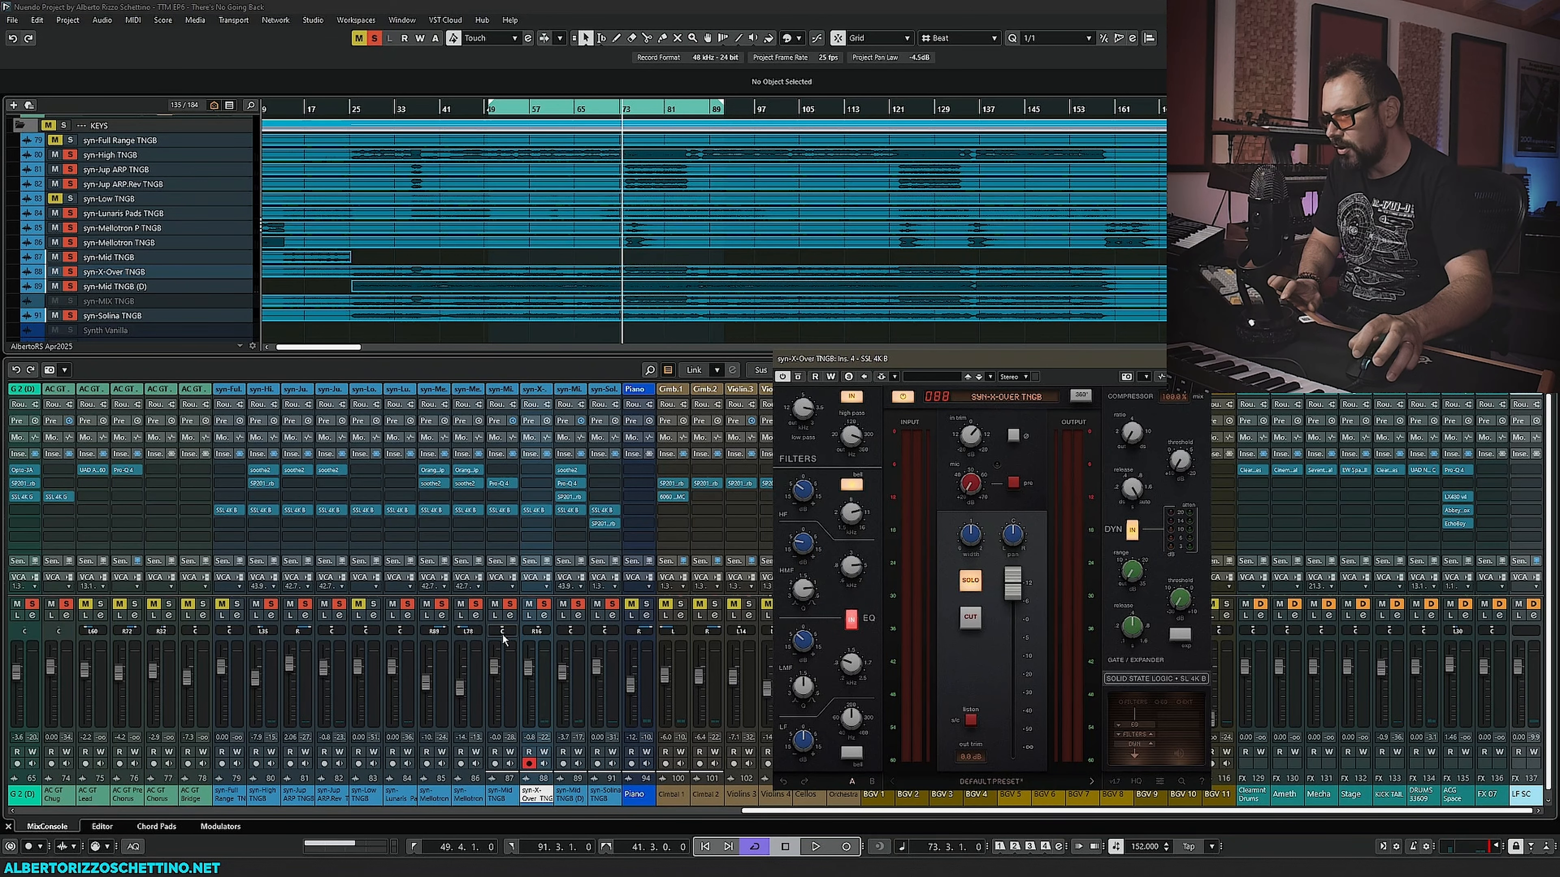
{"action": "left_click", "coordinate": [503, 512]}
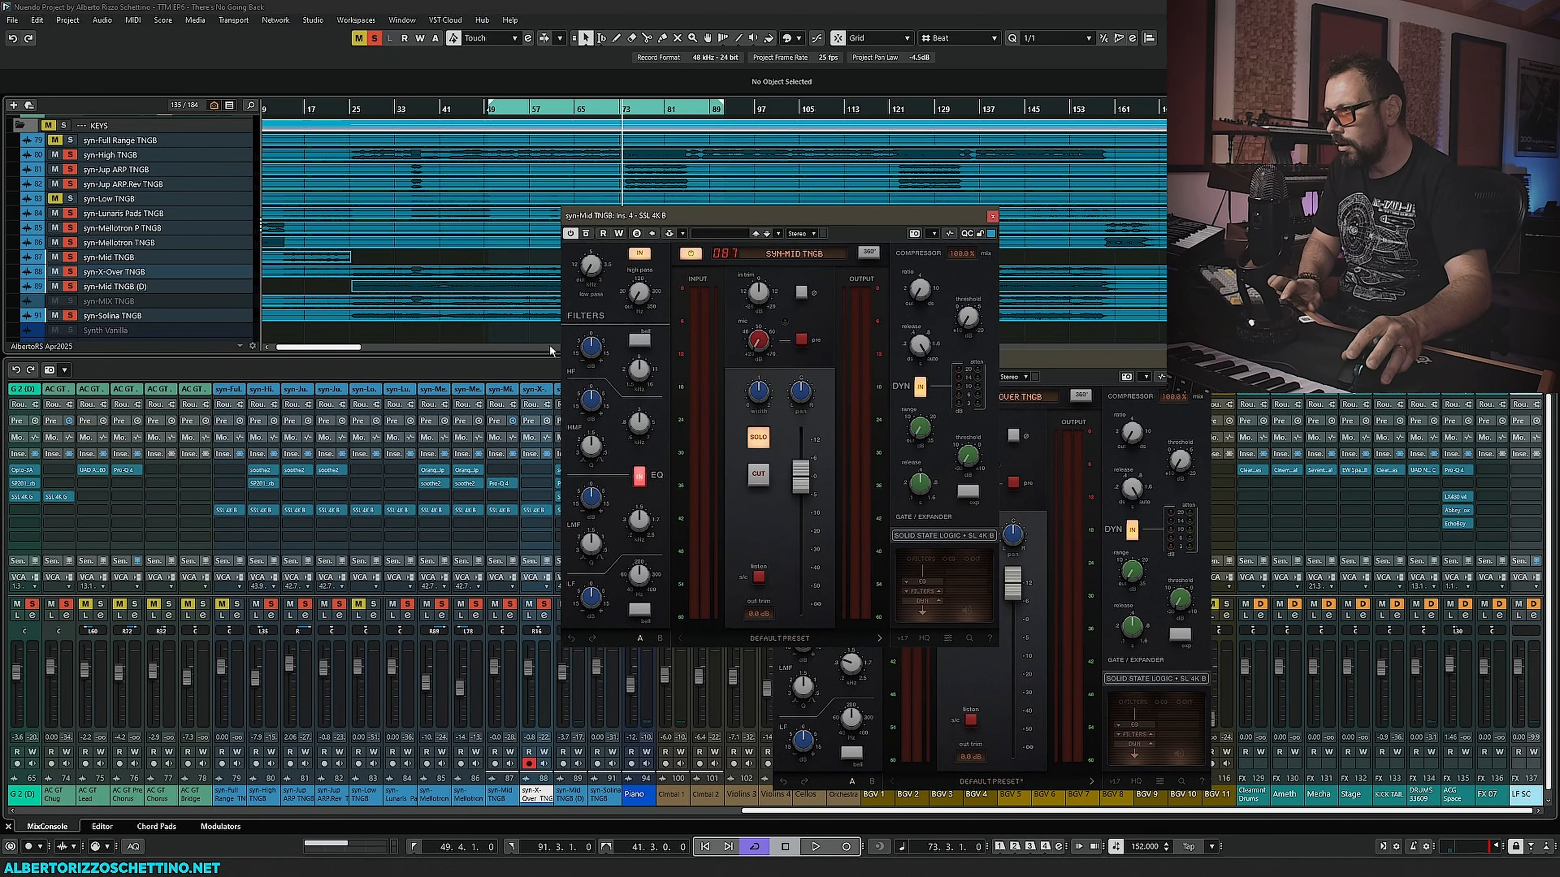
{"action": "left_click_drag", "start_coordinate": [657, 211], "coordinate": [174, 380]}
{"action": "left_click_drag", "start_coordinate": [849, 362], "coordinate": [605, 383]}
{"action": "key", "text": "space"}
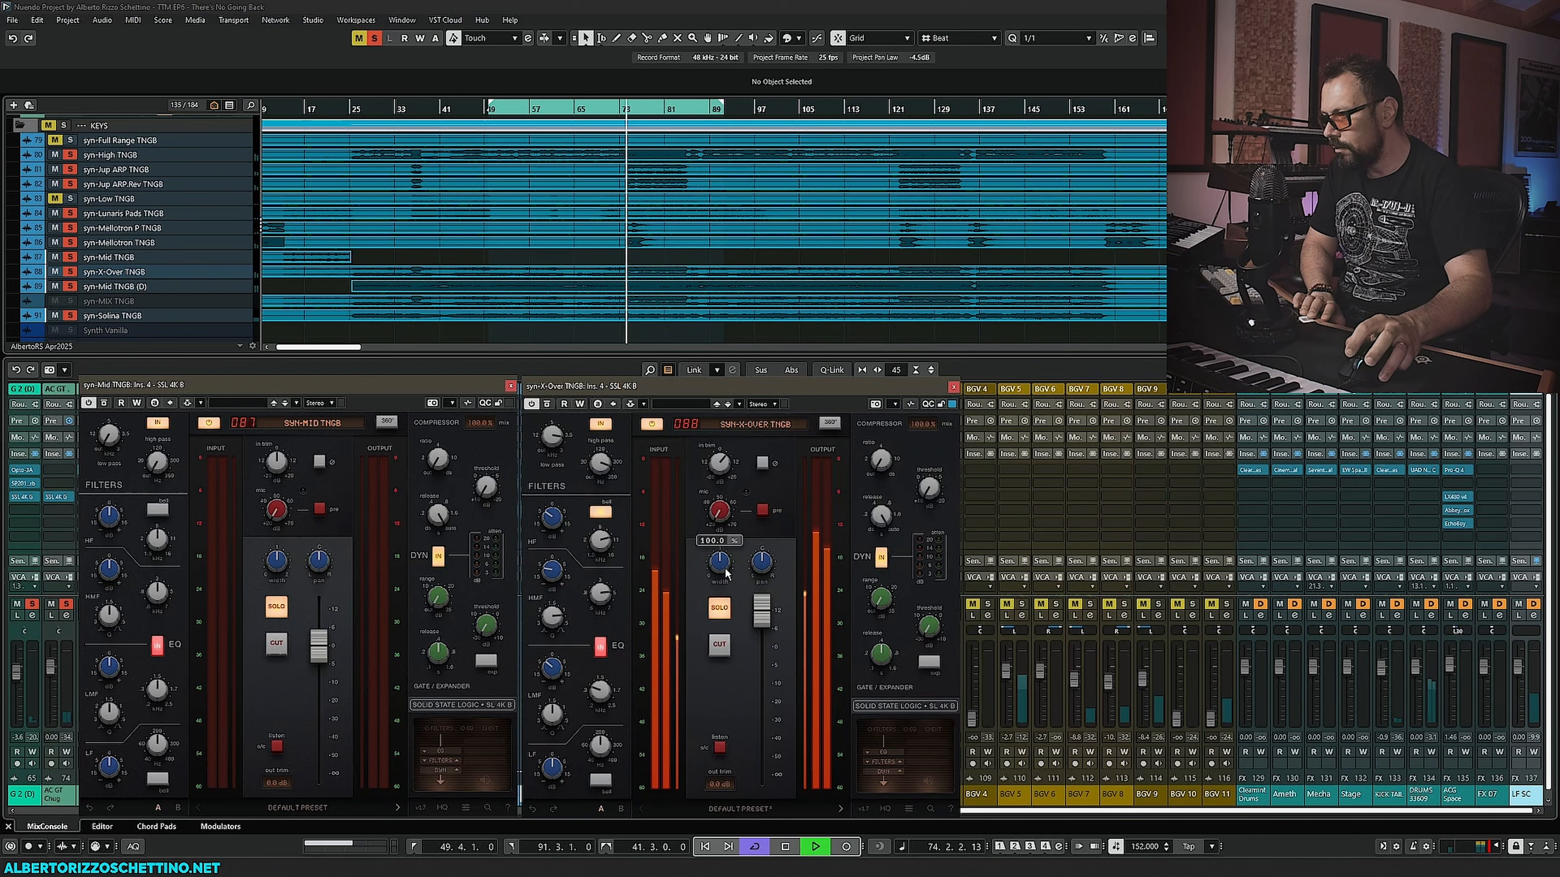
- Set the syn-X-Over SSL 4K B output fader to about 2.6 dB, then close its window
{"action": "left_click_drag", "start_coordinate": [719, 562], "coordinate": [719, 541]}
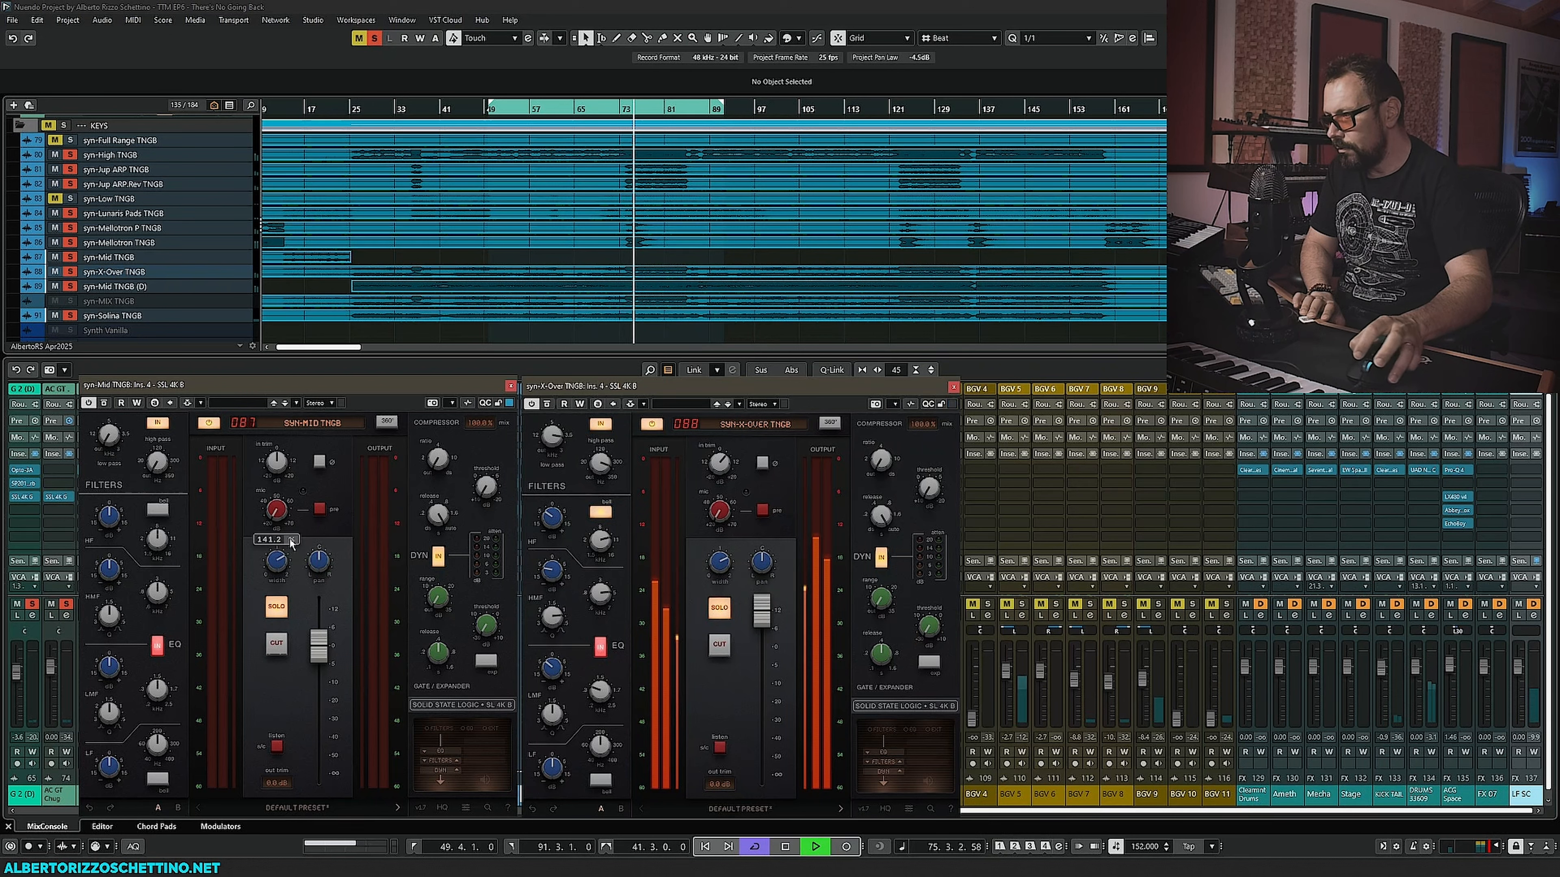
{"action": "left_click_drag", "start_coordinate": [762, 608], "coordinate": [754, 841]}
{"action": "left_click_drag", "start_coordinate": [761, 772], "coordinate": [762, 639]}
{"action": "key", "text": "space"}
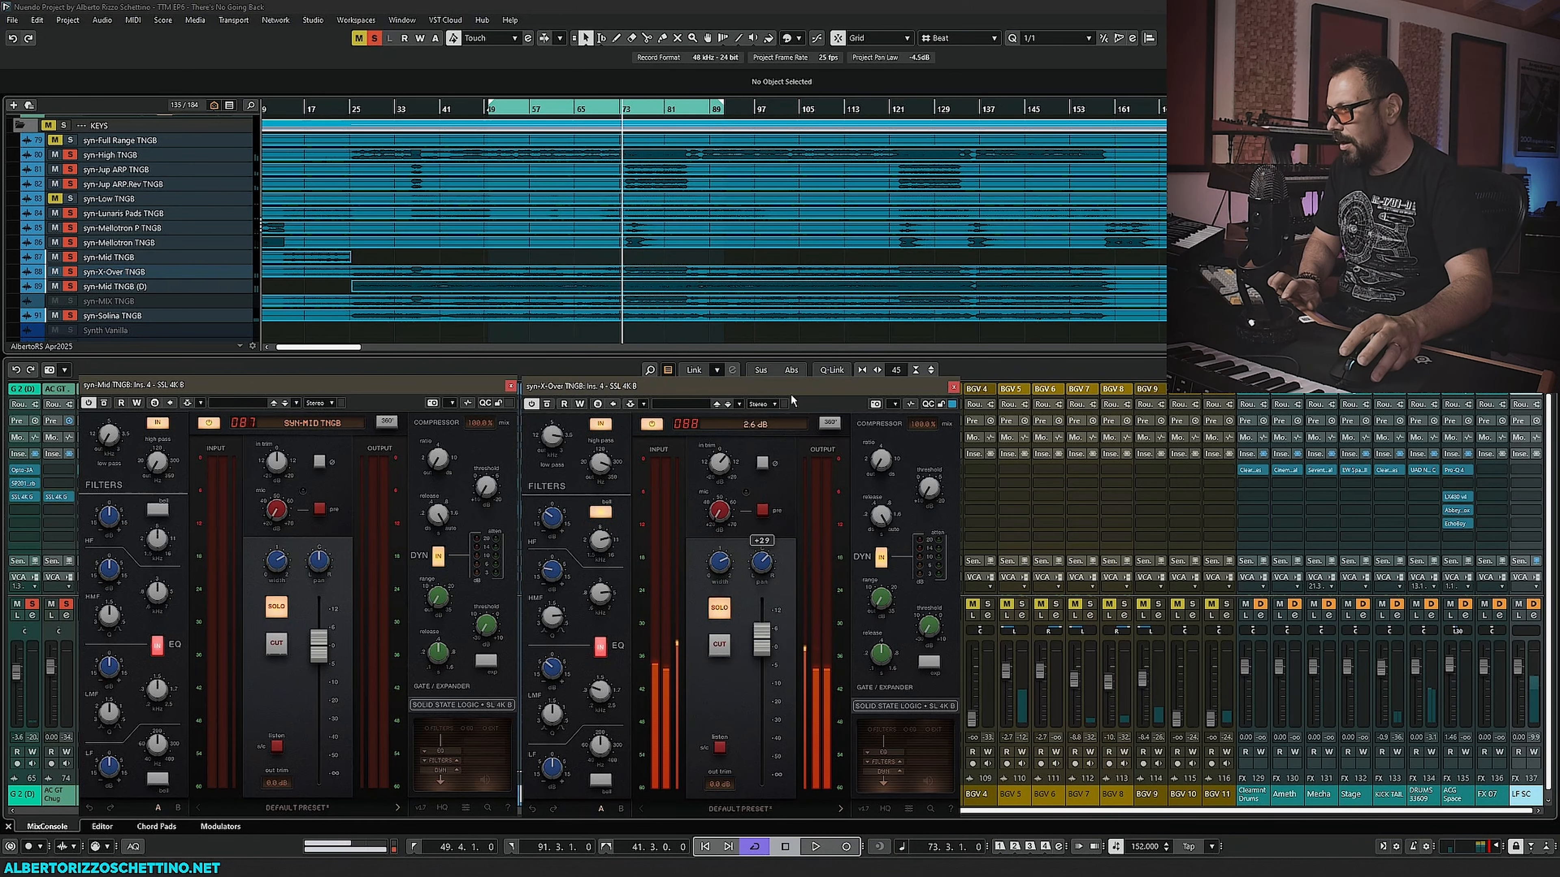
{"action": "left_click", "coordinate": [953, 386]}
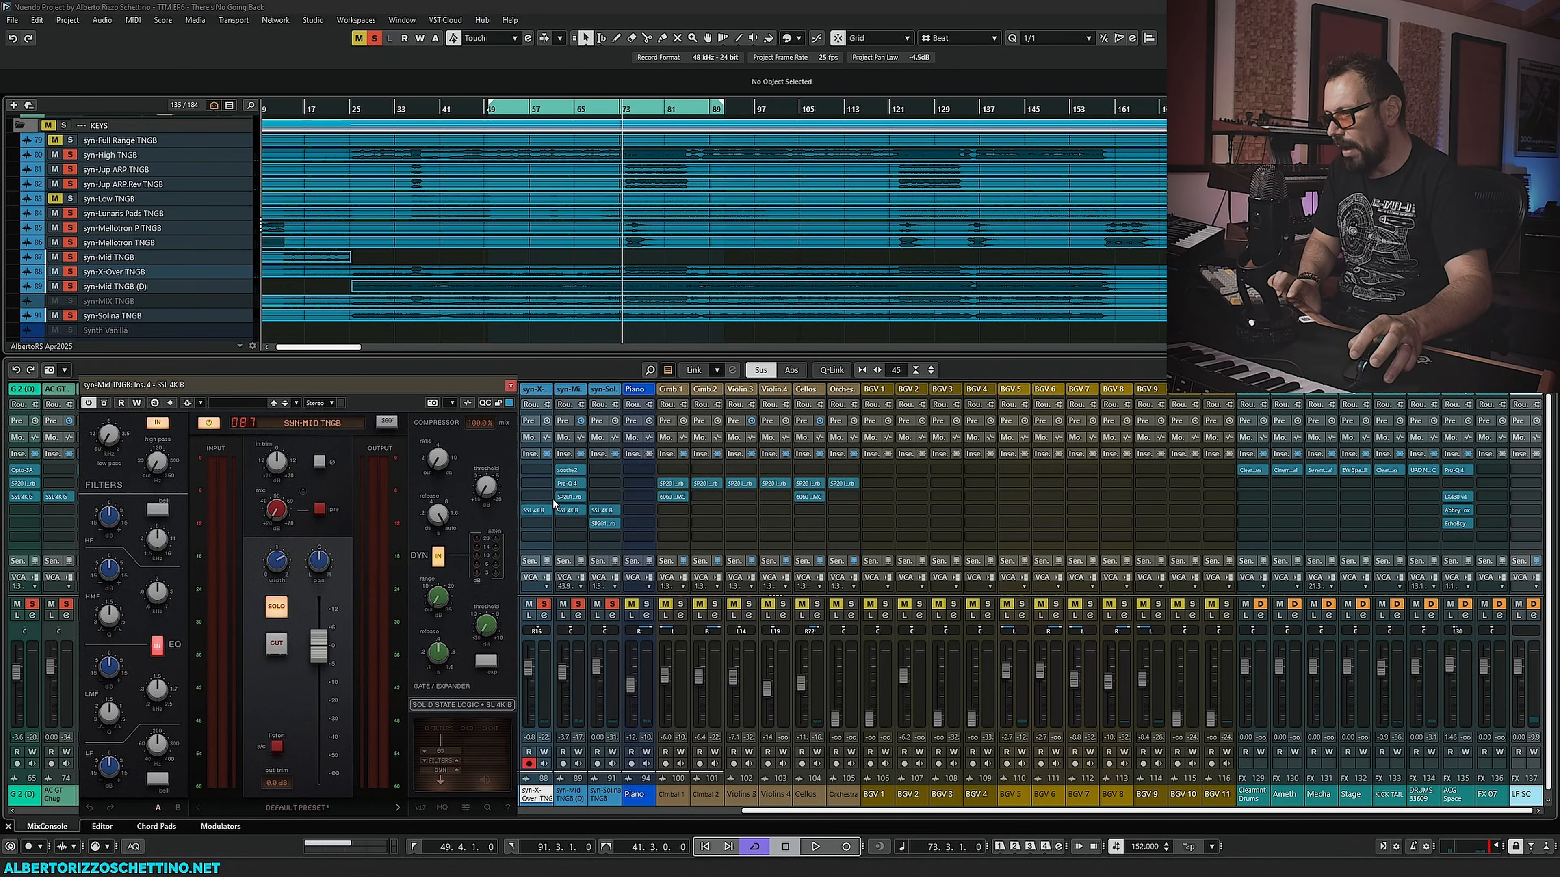
- Open soothe2 on the syn-Solina channel and, during playback, raise its band 3 to about 5 kHz with 12 dB sensitivity
{"action": "left_click_drag", "start_coordinate": [468, 392], "coordinate": [407, 392]}
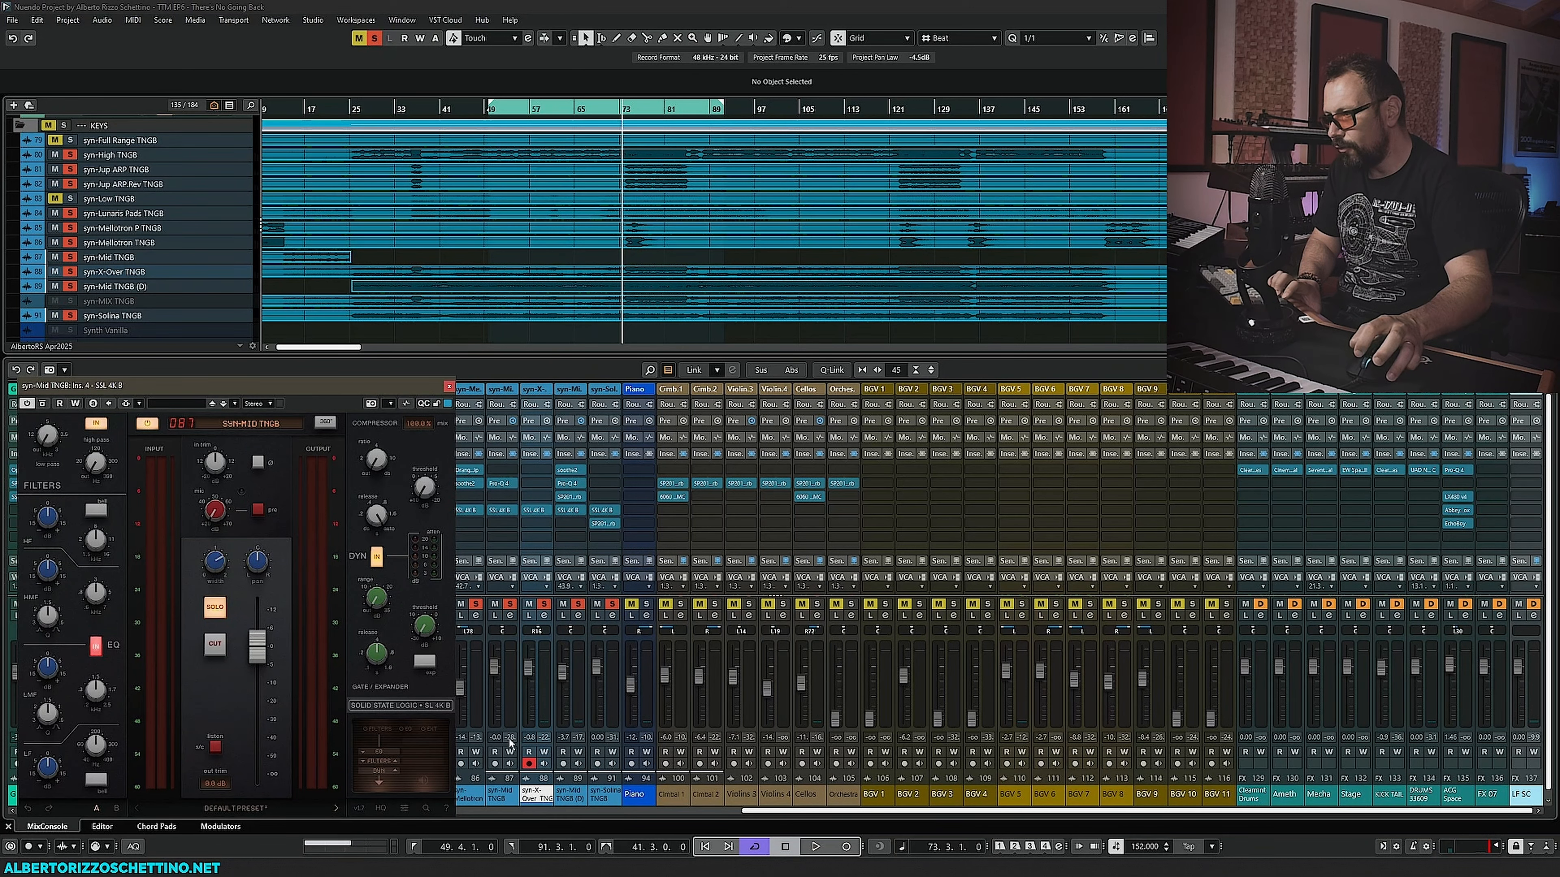
{"action": "left_click_drag", "start_coordinate": [567, 470], "coordinate": [603, 470]}
{"action": "left_click", "coordinate": [605, 470]}
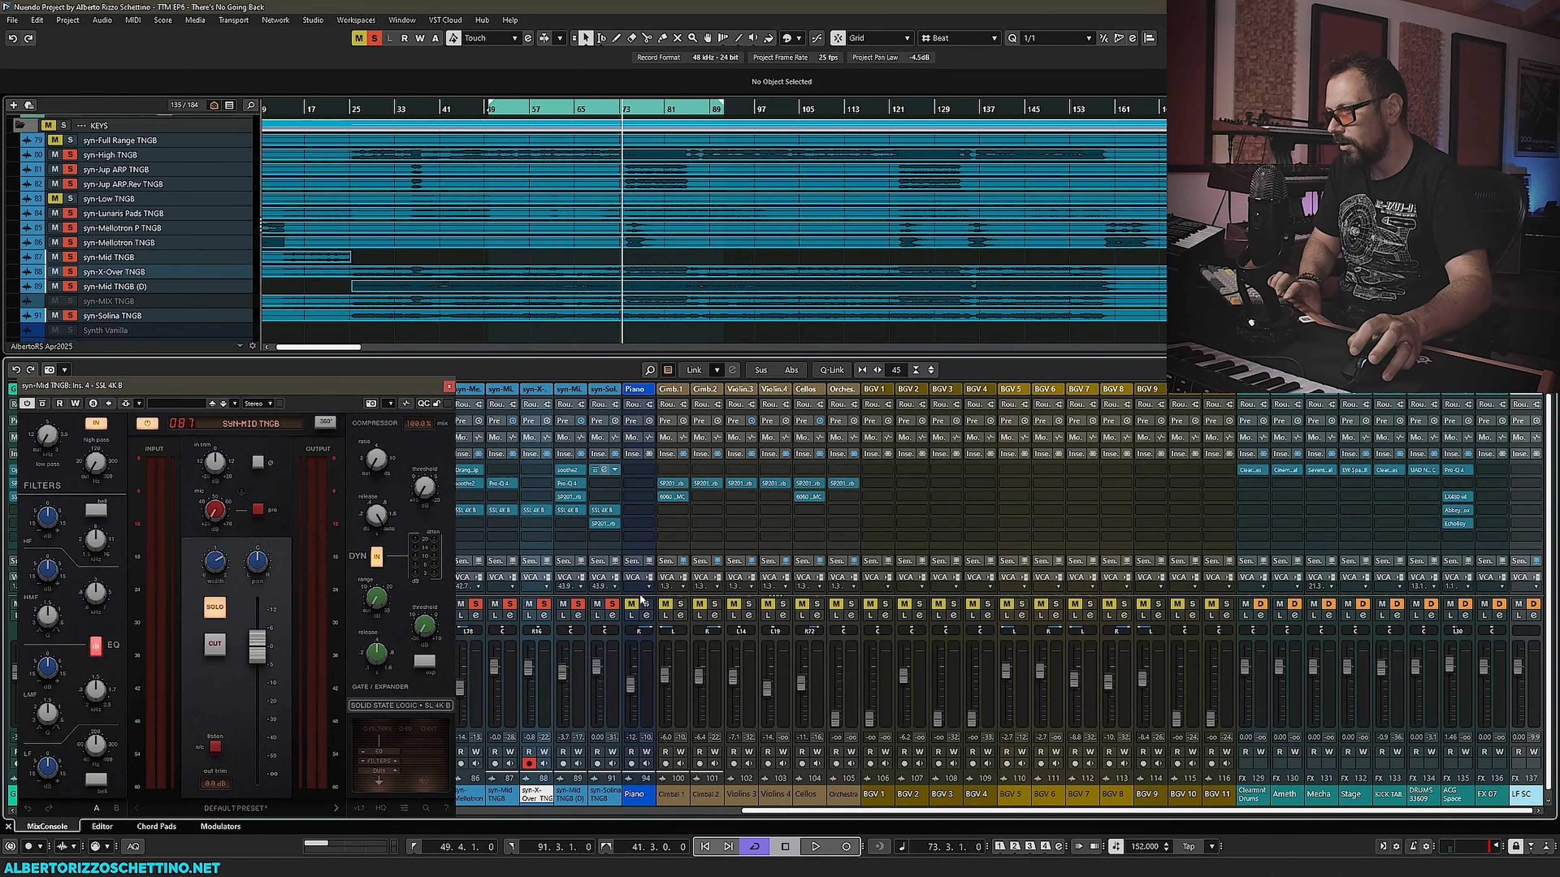
{"action": "key", "text": "space"}
{"action": "scroll", "coordinate": [901, 413], "scroll_direction": "up", "scroll_amount": 6}
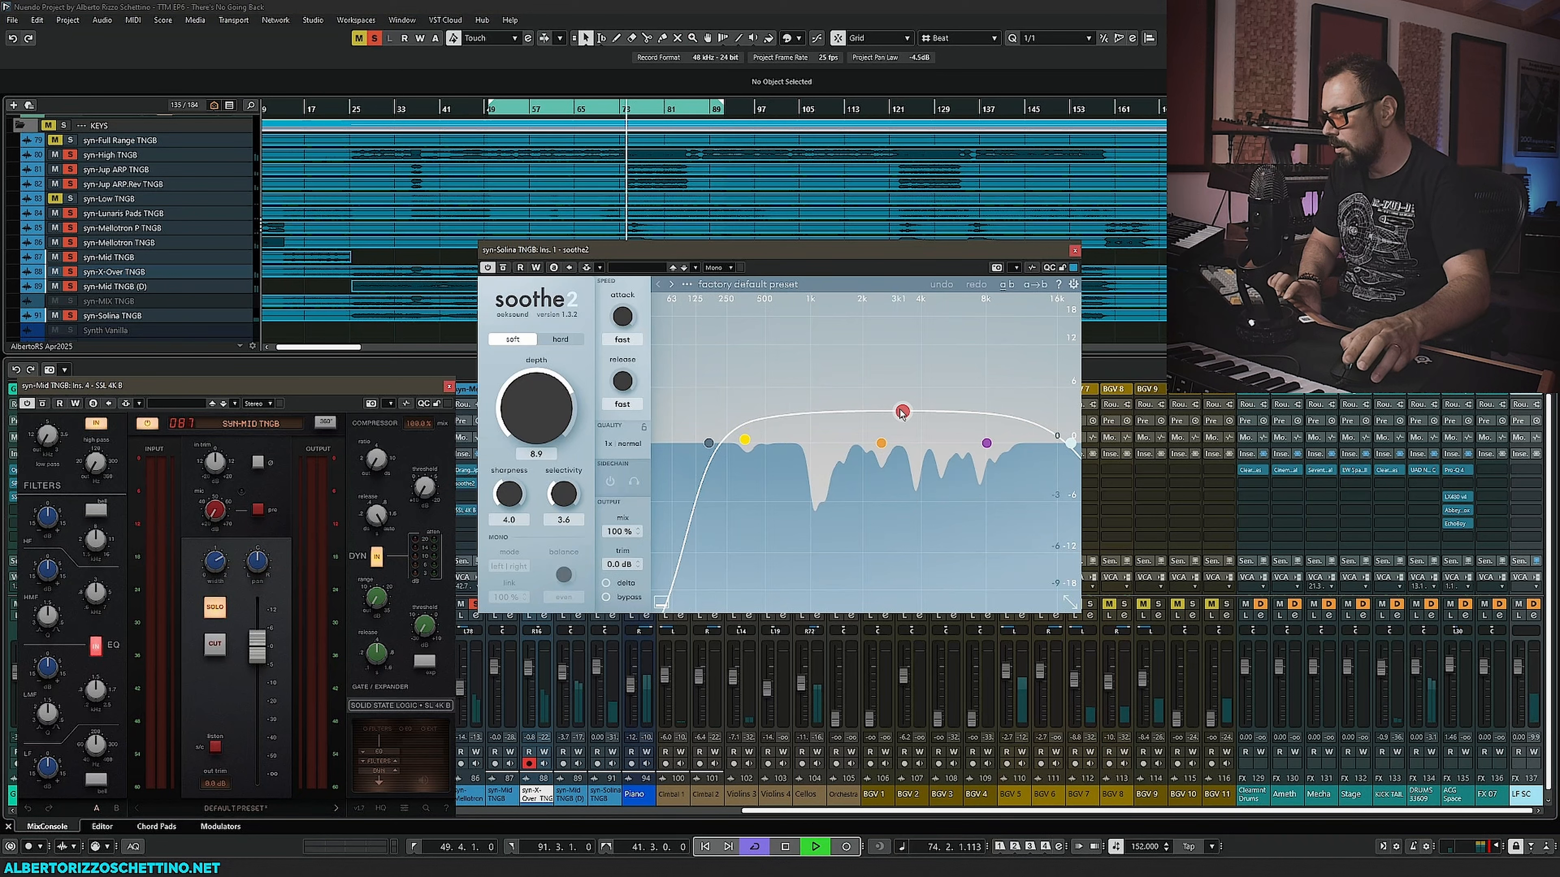
{"action": "left_click_drag", "start_coordinate": [901, 414], "coordinate": [942, 317]}
- Set soothe2 depth to about 9.9 and release to 1.2, then stop playback and close the plugin window
{"action": "scroll", "coordinate": [995, 322], "scroll_direction": "down", "scroll_amount": 8}
{"action": "mouse_move", "coordinate": [544, 411]}
{"action": "left_mouse_down"}
{"action": "mouse_move", "coordinate": [546, 393]}
{"action": "mouse_move", "coordinate": [545, 408]}
{"action": "left_mouse_up"}
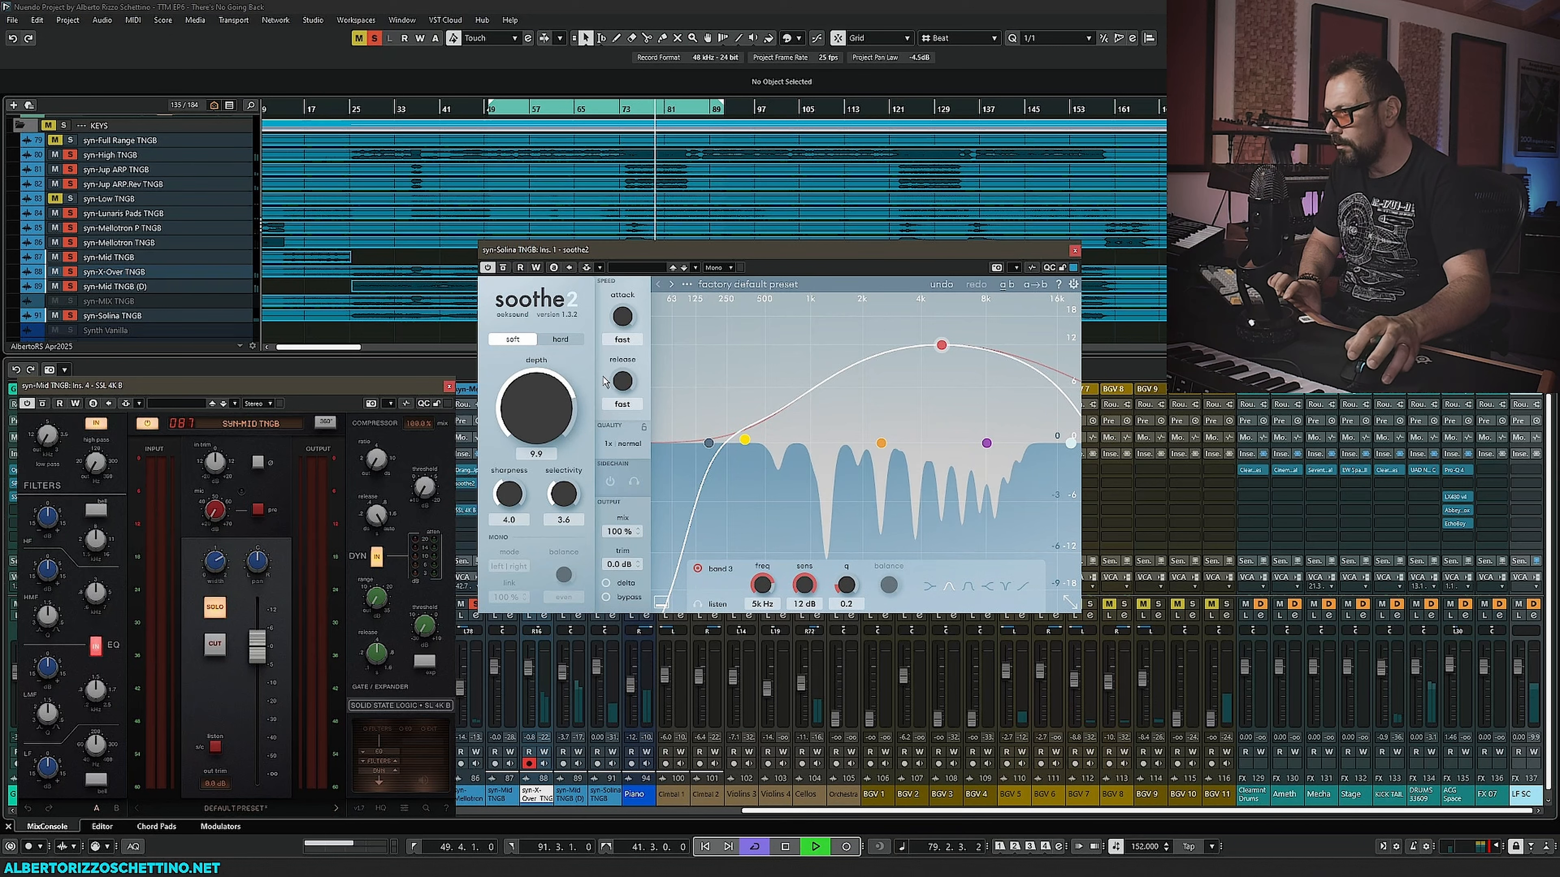
{"action": "mouse_move", "coordinate": [627, 383]}
{"action": "left_mouse_down"}
{"action": "mouse_move", "coordinate": [649, 278]}
{"action": "mouse_move", "coordinate": [639, 359]}
{"action": "left_mouse_up"}
{"action": "key", "text": "space"}
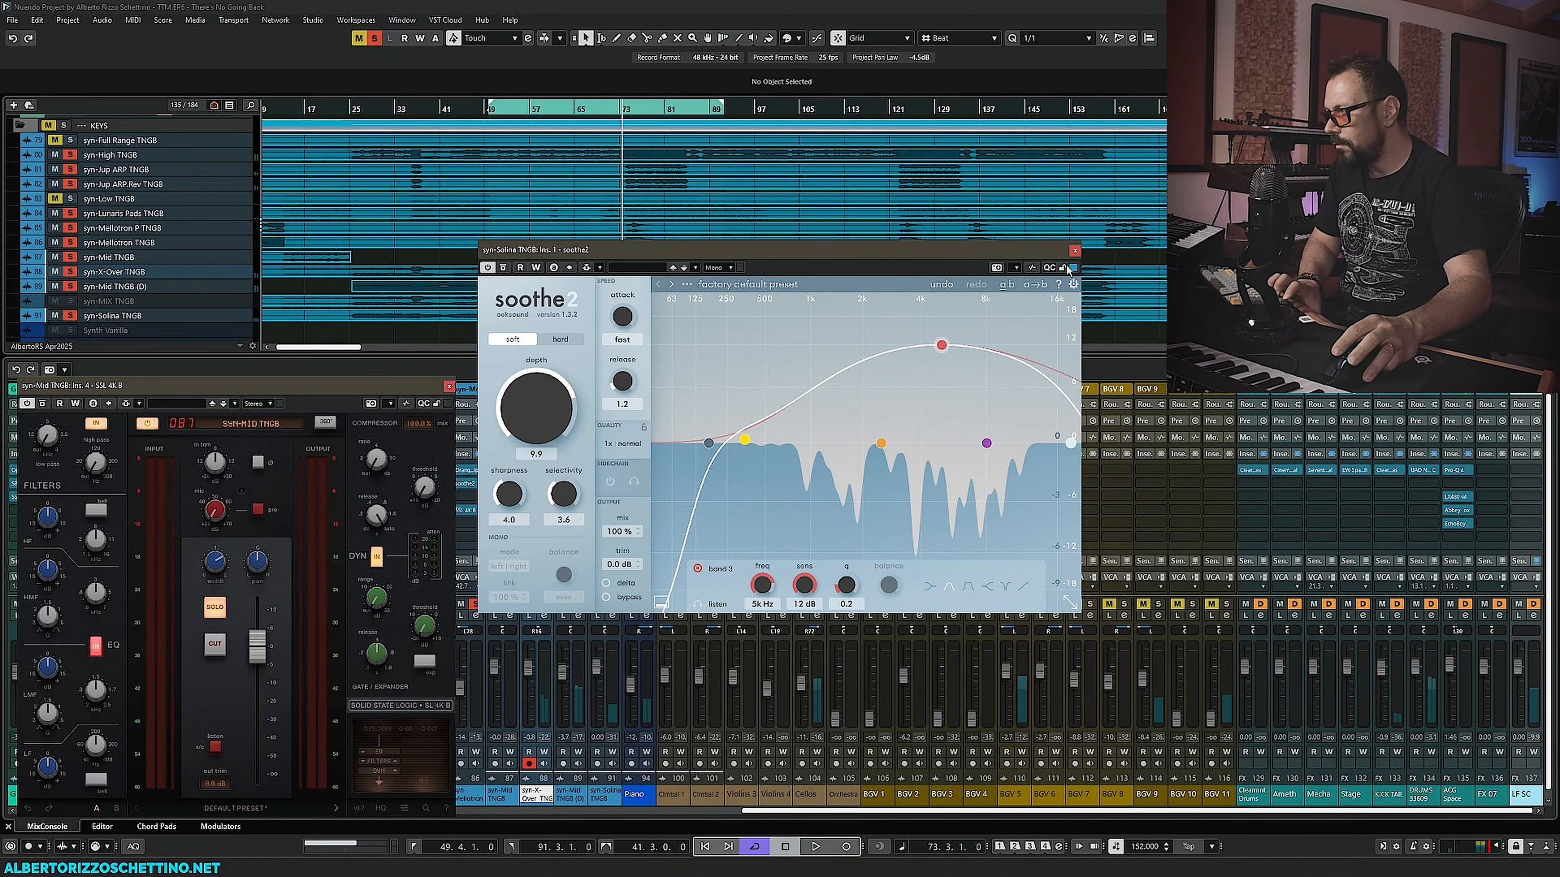
{"action": "left_click", "coordinate": [1074, 251]}
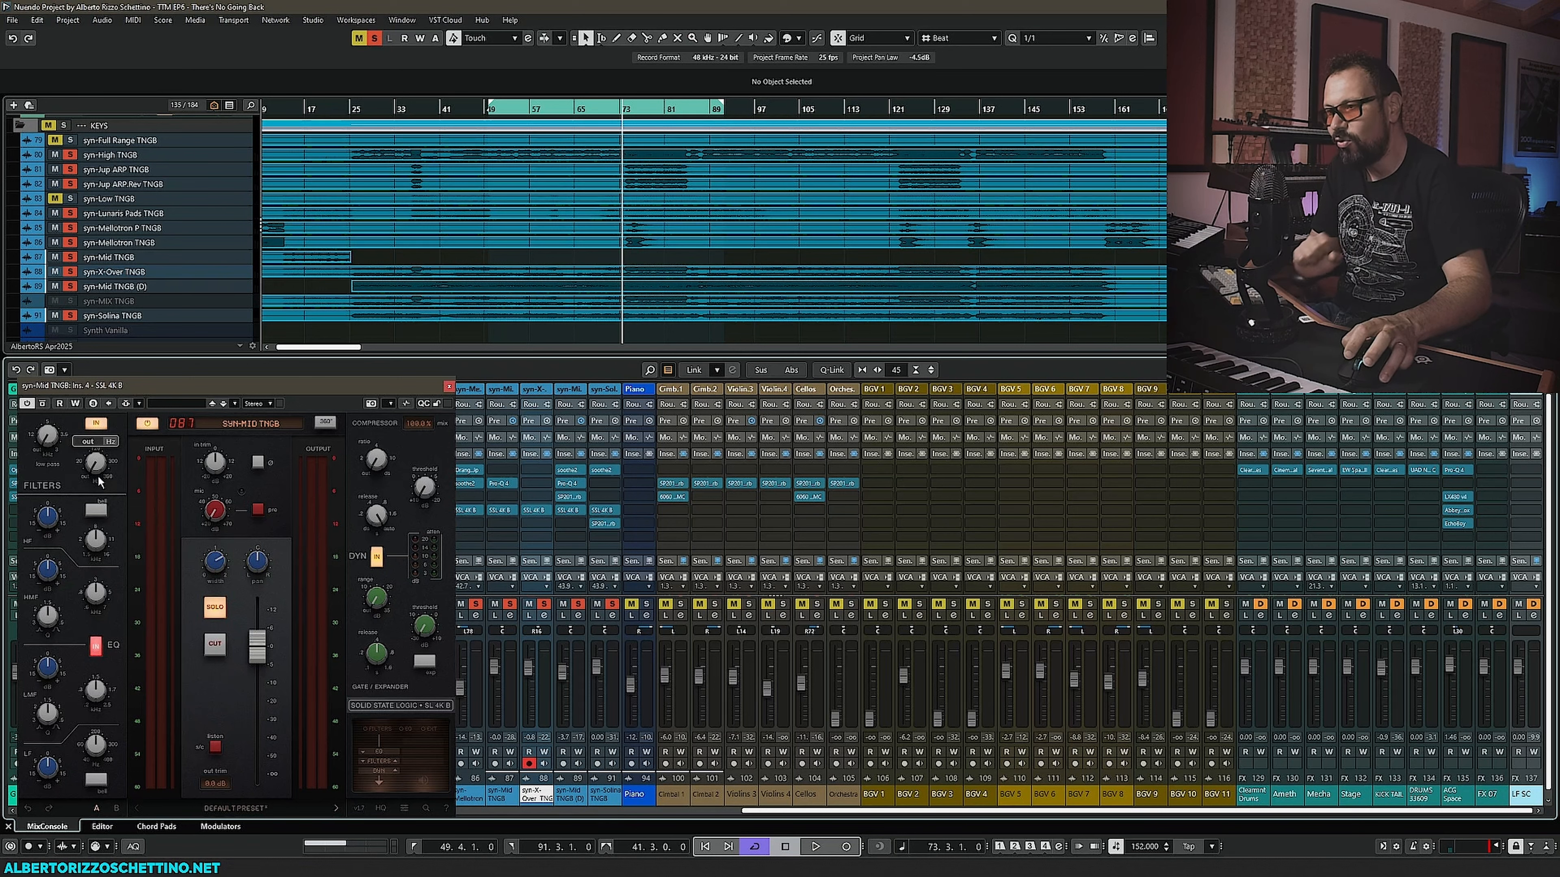
- Close the syn-Mid TNGB SSL 4K B window, then open the syn-X-Over SSL 4K B and move it aside
{"action": "mouse_move", "coordinate": [94, 464]}
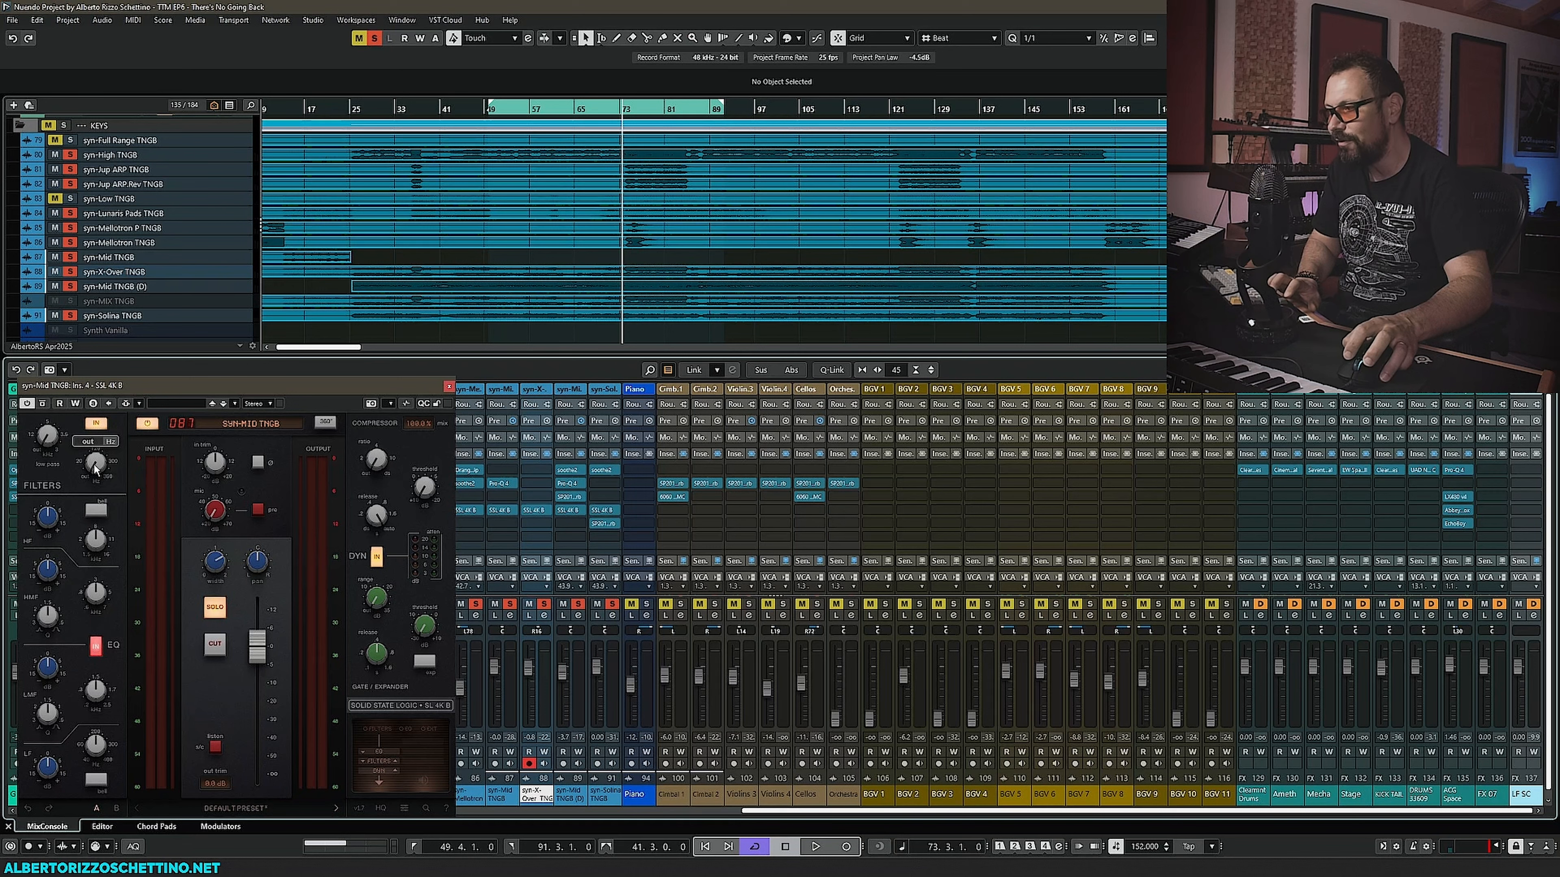
{"action": "key", "text": "space"}
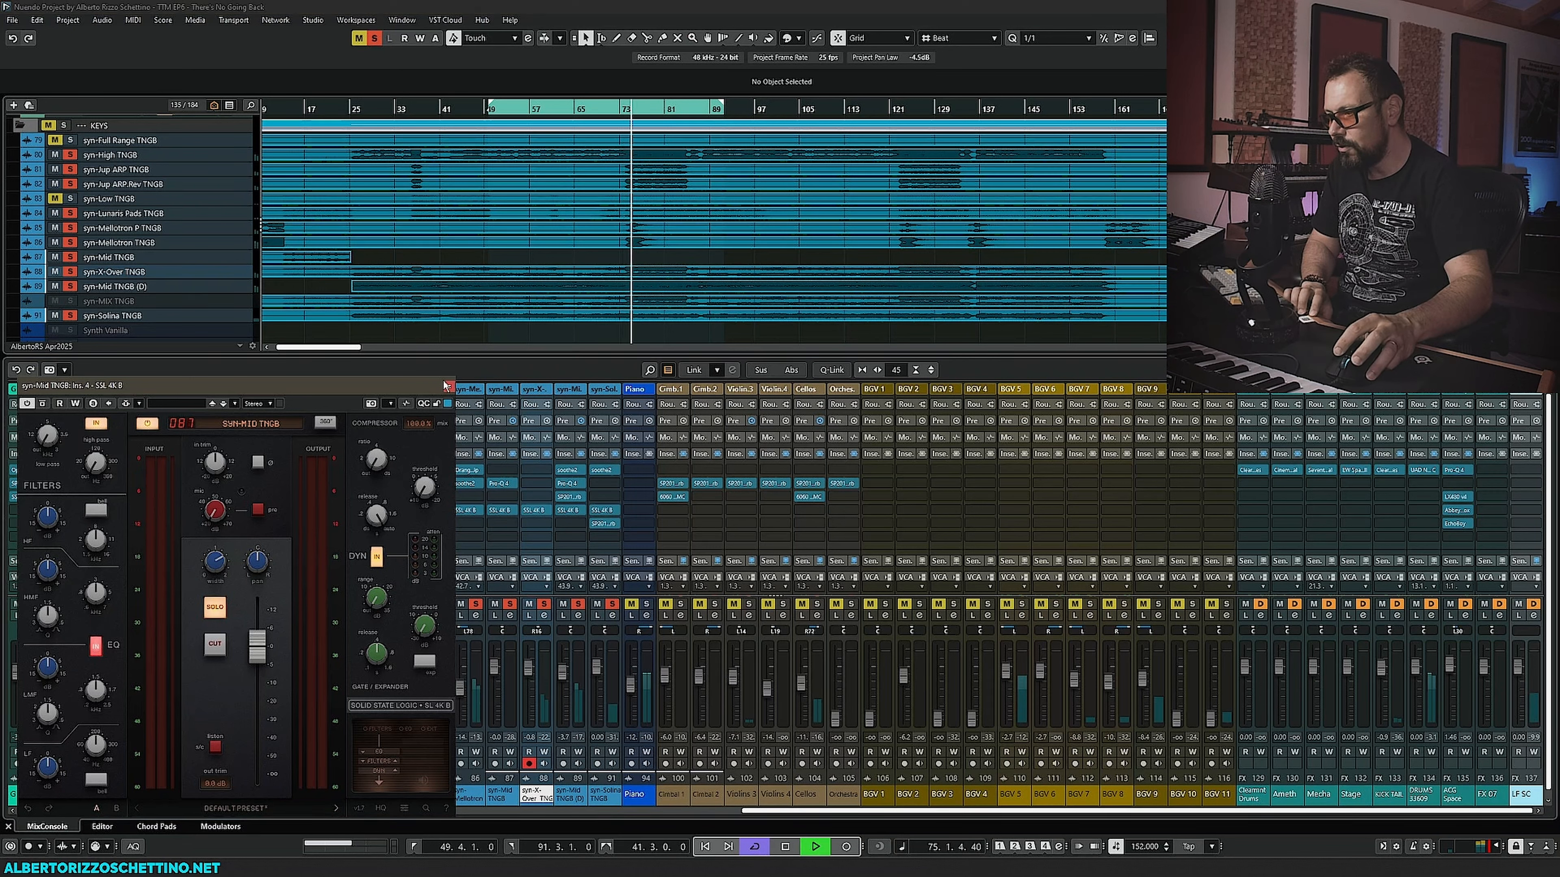
{"action": "left_click_drag", "start_coordinate": [445, 385], "coordinate": [471, 393]}
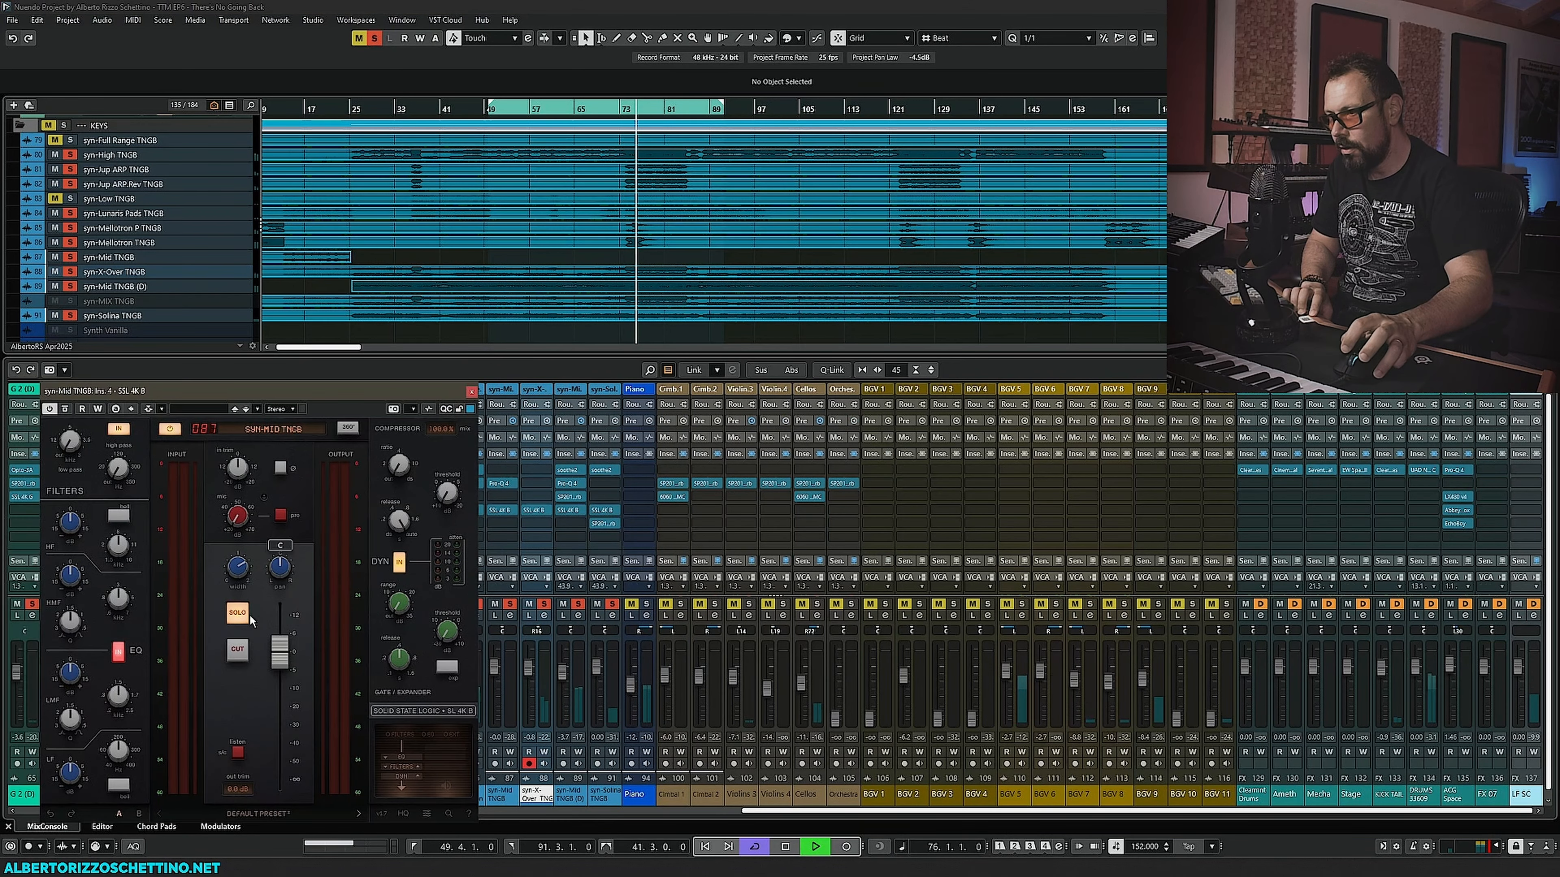
{"action": "left_click", "coordinate": [470, 391]}
{"action": "left_click", "coordinate": [534, 509]}
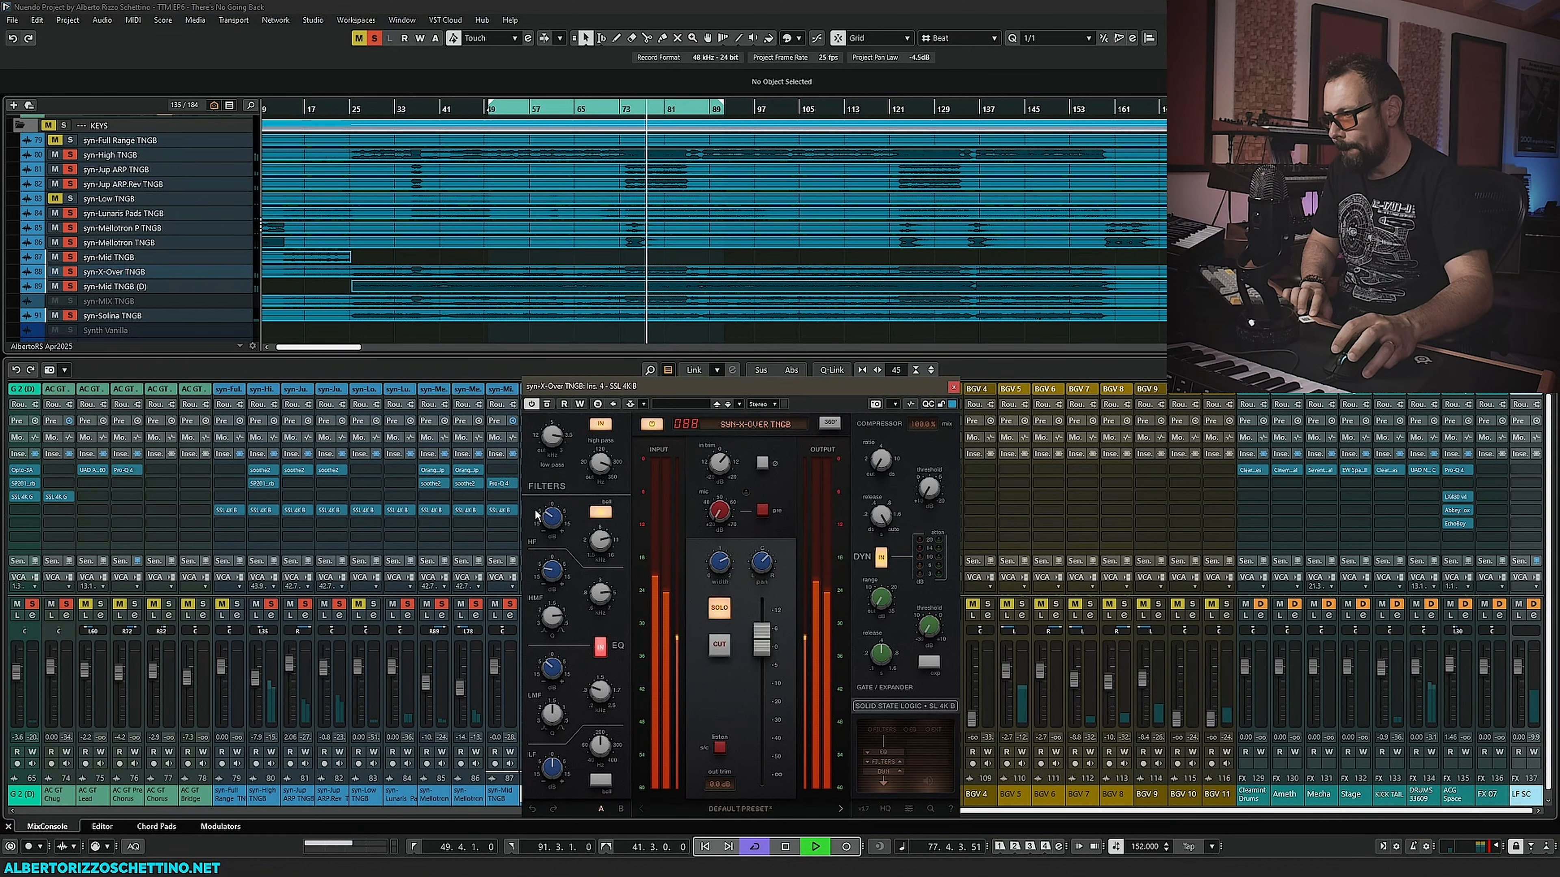
{"action": "left_click_drag", "start_coordinate": [670, 393], "coordinate": [197, 393]}
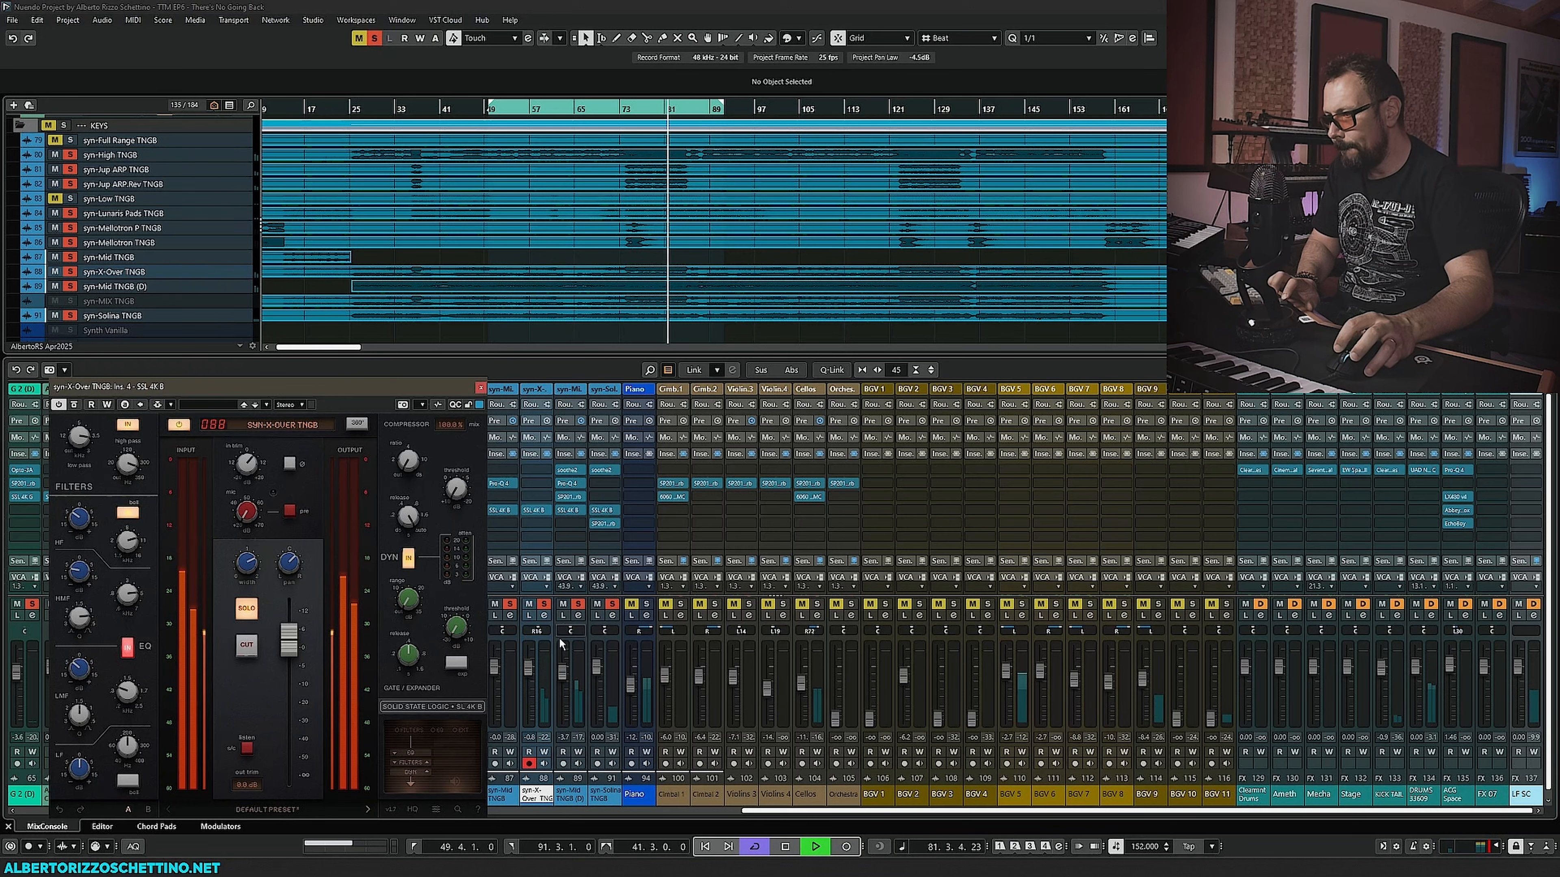
- Open the SSL 4K B on syn-Mid TNGB (D) next to the syn-X-Over window and restart playback
{"action": "mouse_move", "coordinate": [252, 557]}
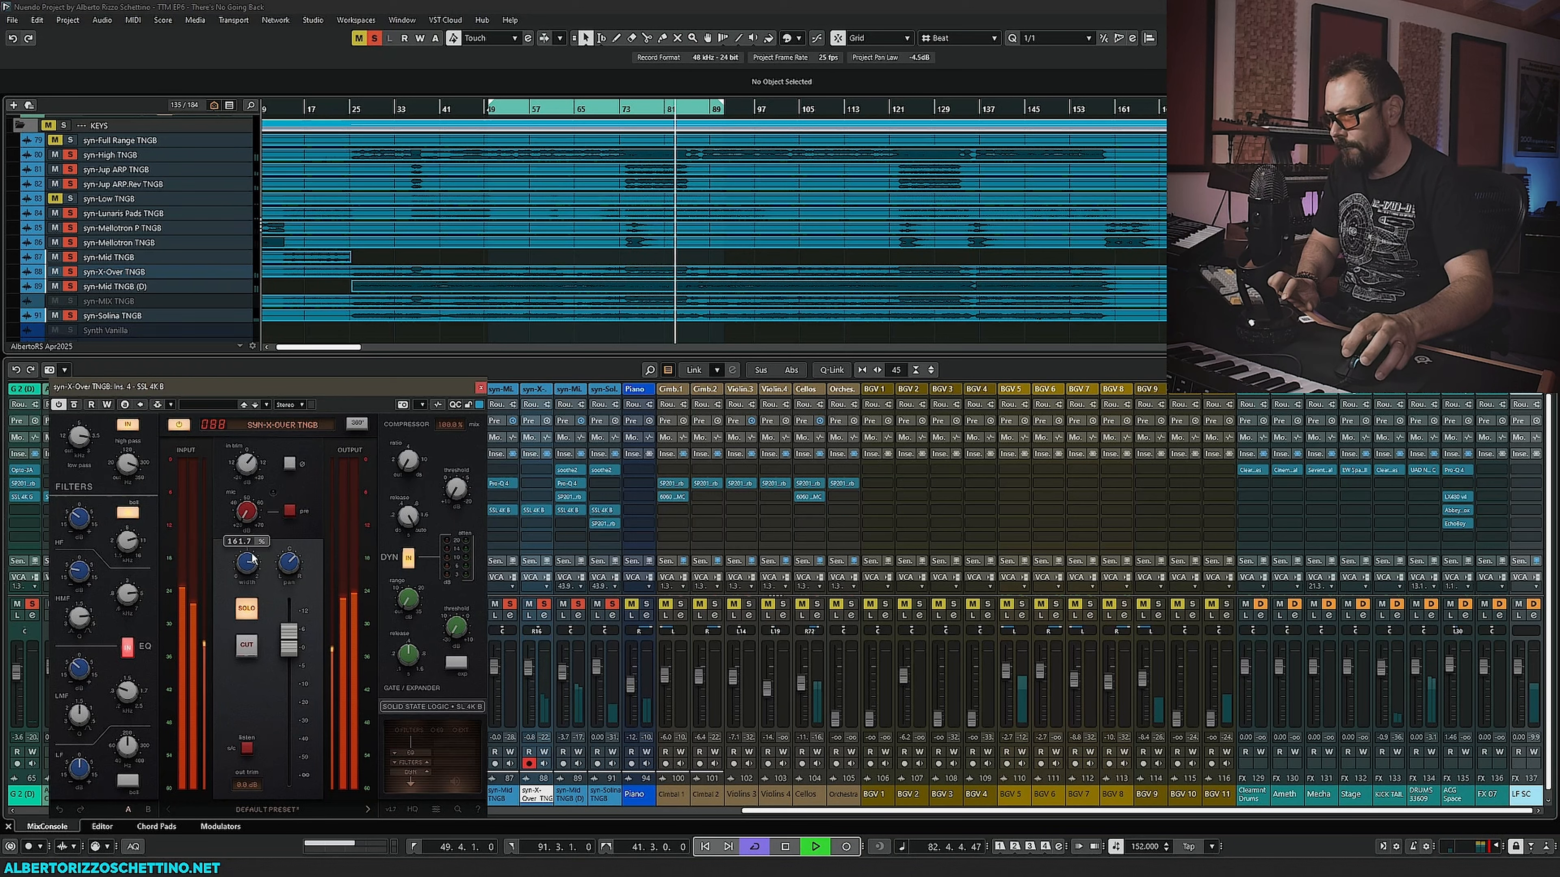
{"action": "left_click", "coordinate": [569, 510]}
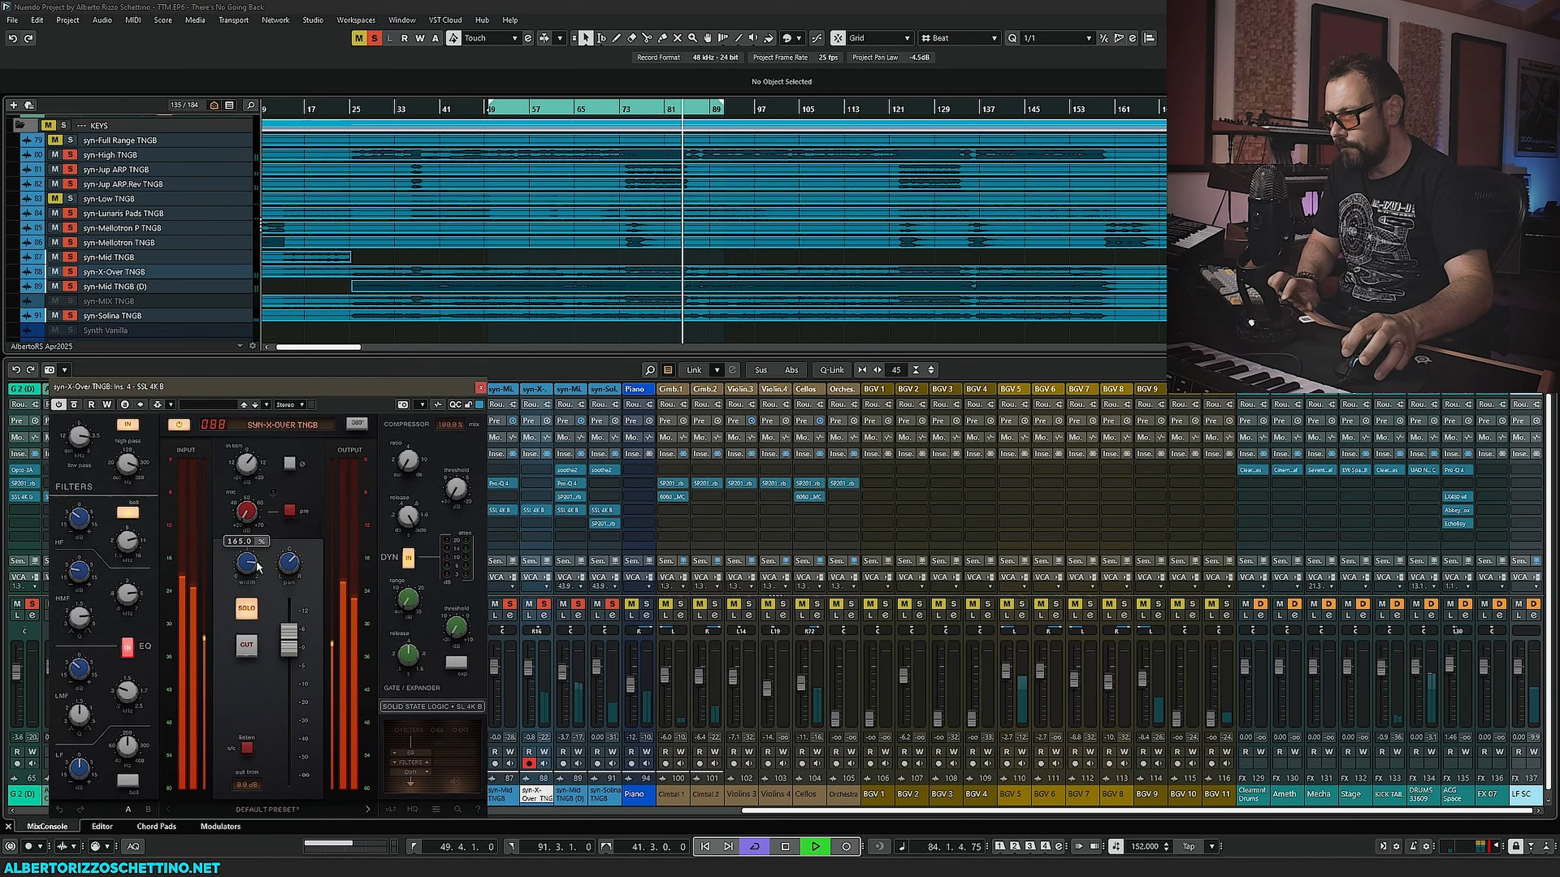
{"action": "key", "text": "space"}
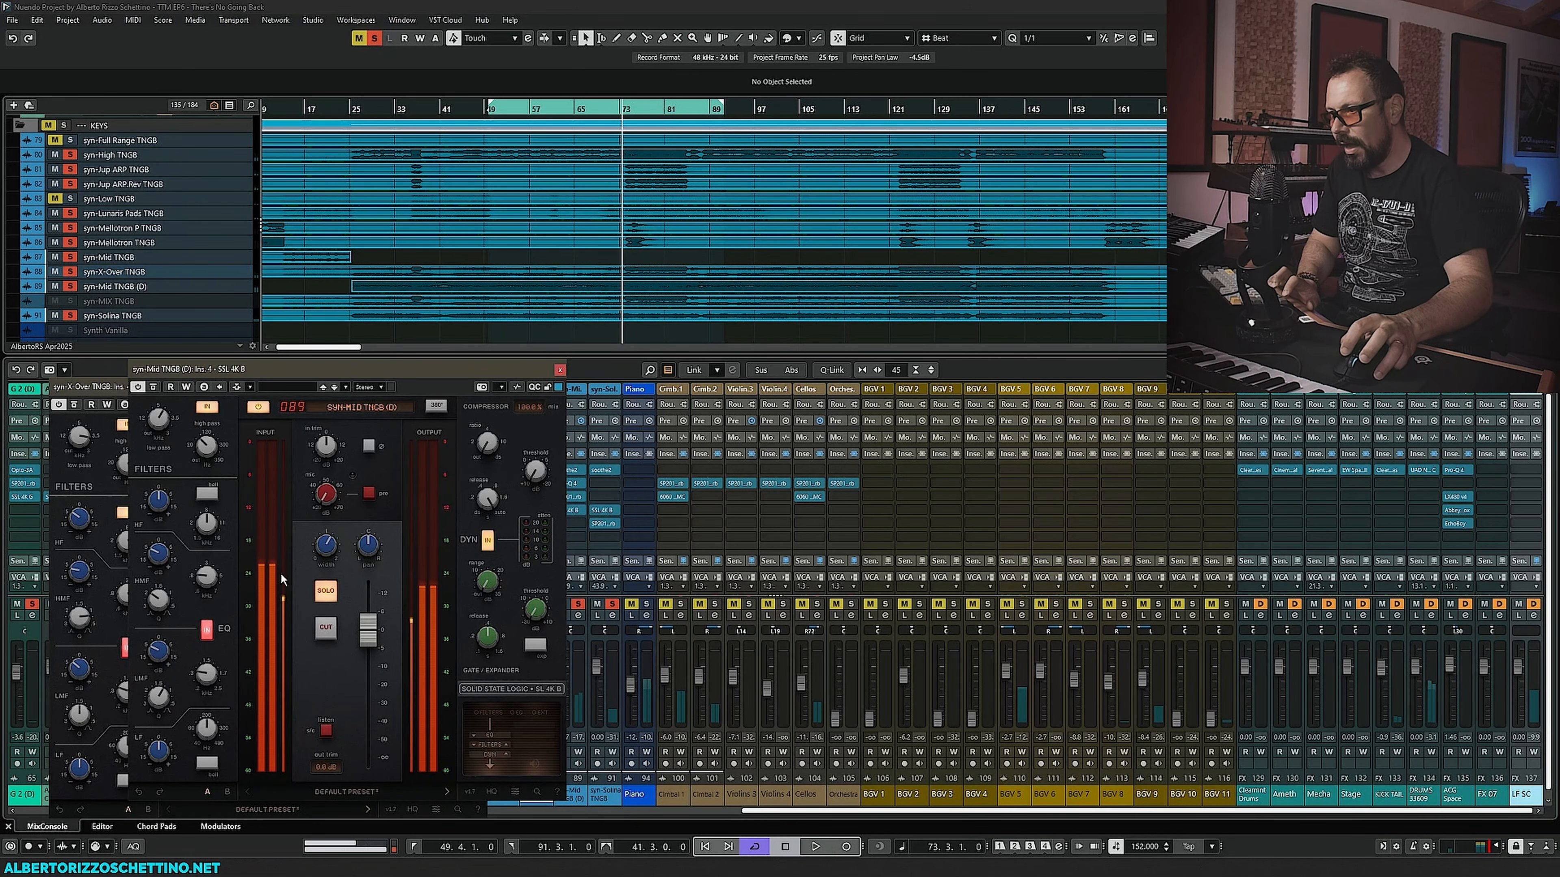
{"action": "mouse_move", "coordinate": [325, 554]}
{"action": "key", "text": "space"}
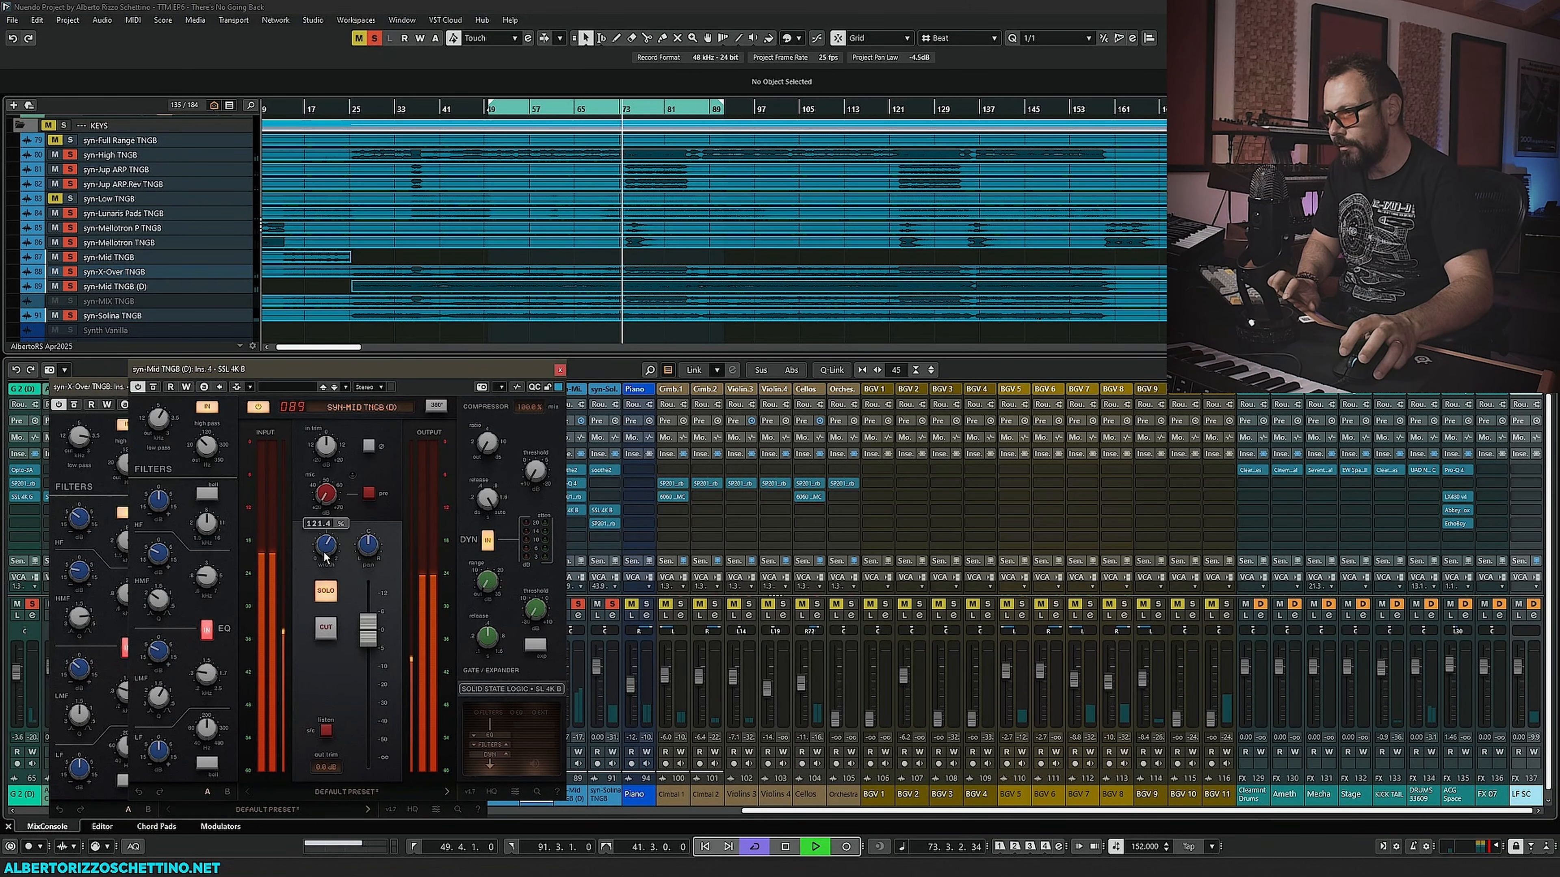
- Set the syn-Mid TNGB (D) SSL output fader to about 1.4 dB, nudge a channel-section knob, then stop and close both SSL windows
{"action": "mouse_move", "coordinate": [368, 630]}
{"action": "left_mouse_down"}
{"action": "mouse_move", "coordinate": [376, 591]}
{"action": "mouse_move", "coordinate": [376, 627]}
{"action": "left_mouse_up"}
{"action": "mouse_move", "coordinate": [156, 660]}
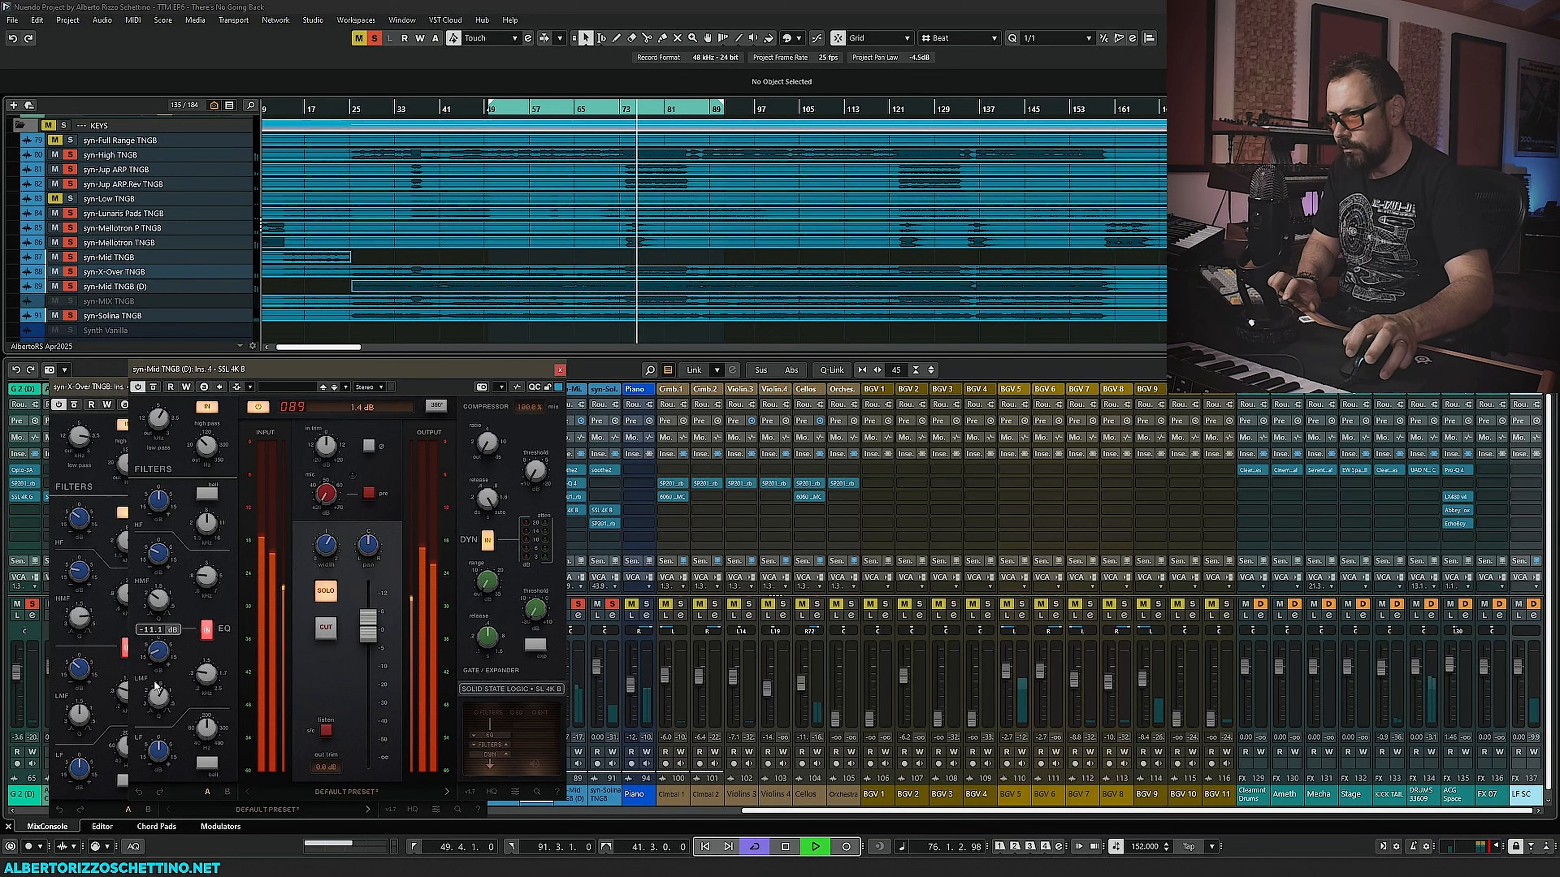
{"action": "mouse_move", "coordinate": [203, 731]}
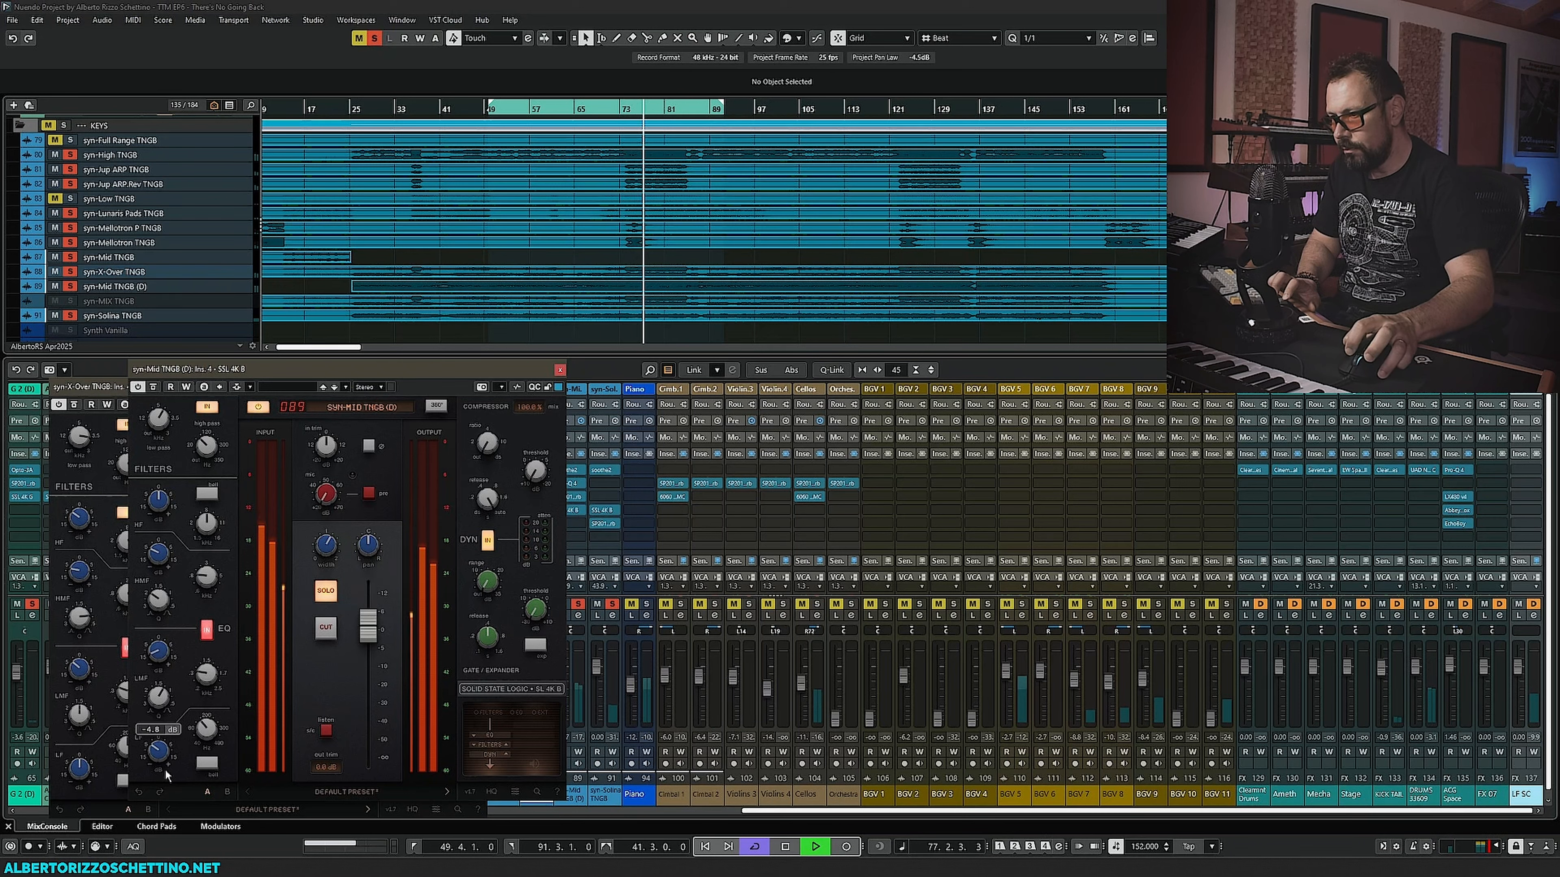
{"action": "mouse_move", "coordinate": [330, 540]}
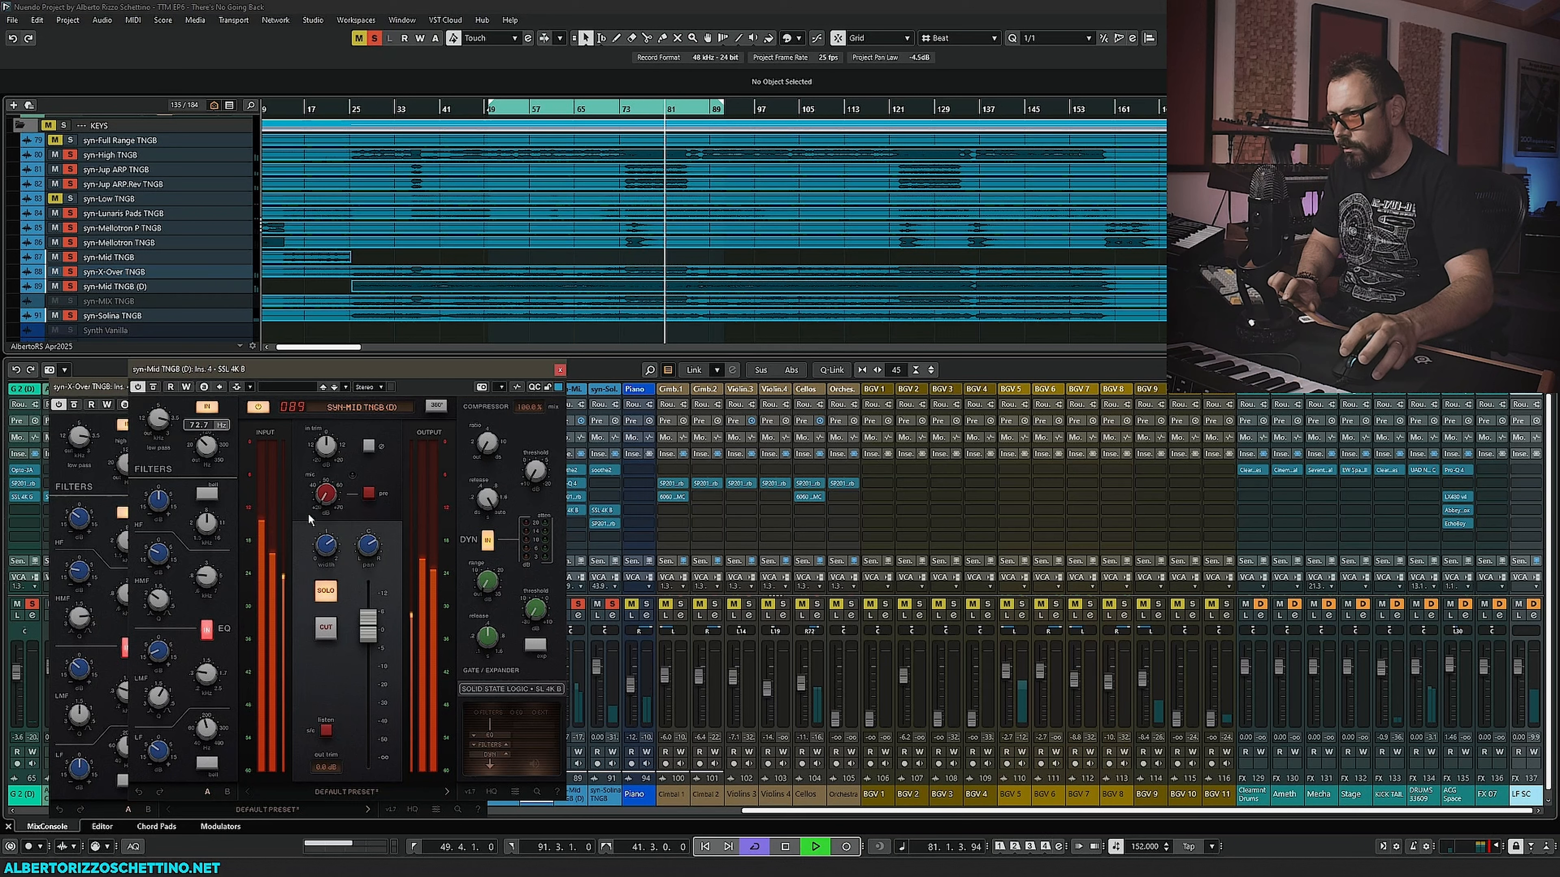
{"action": "left_click_drag", "start_coordinate": [327, 543], "coordinate": [327, 526]}
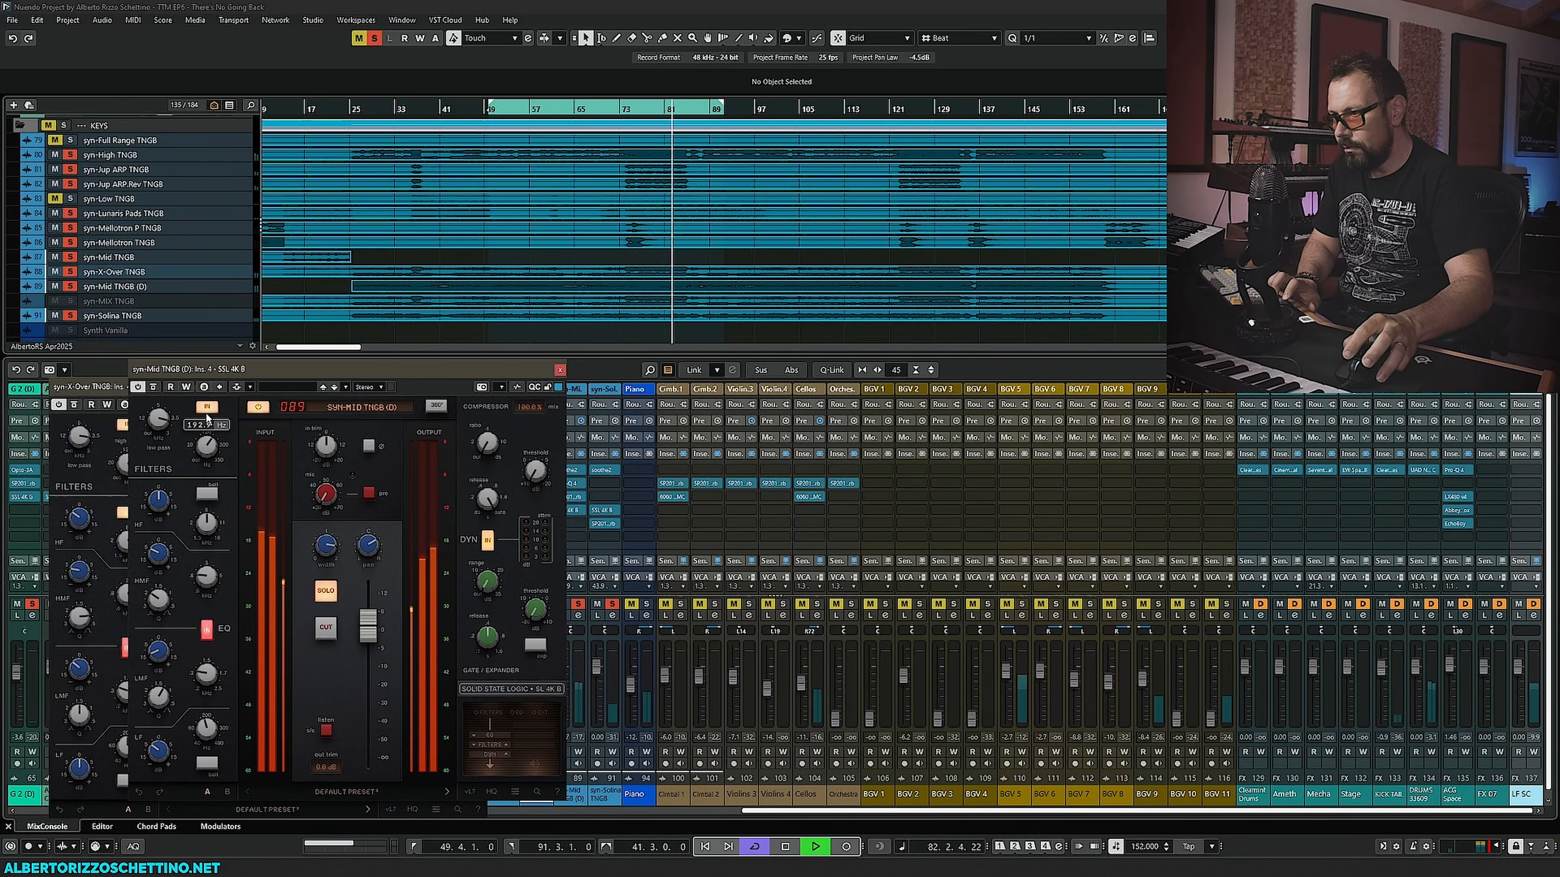
{"action": "left_click", "coordinate": [559, 369]}
{"action": "key", "text": "space"}
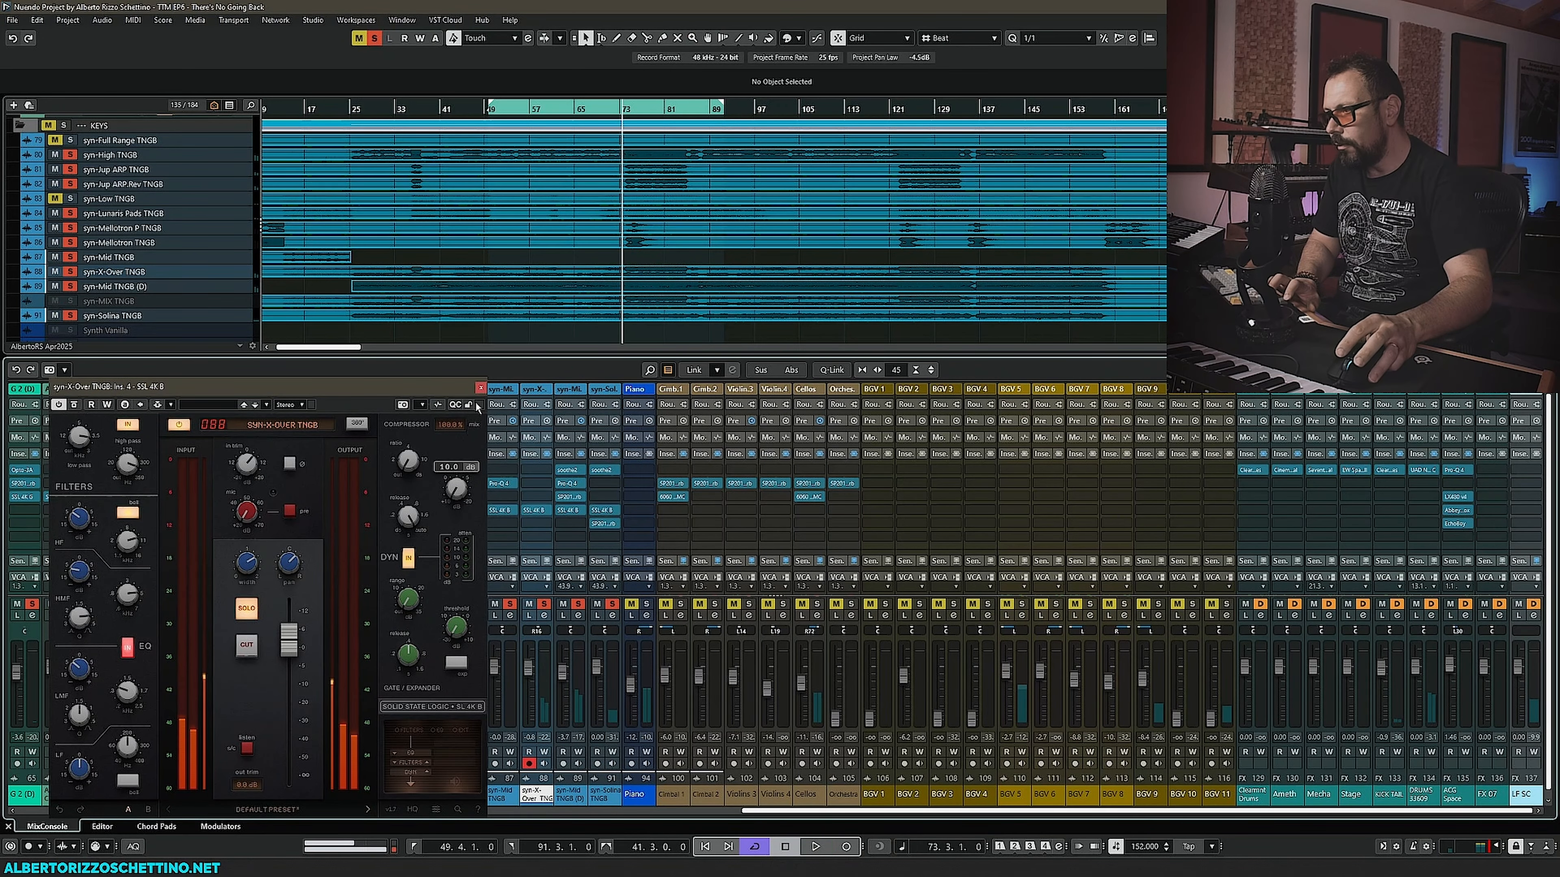
{"action": "left_click", "coordinate": [480, 388]}
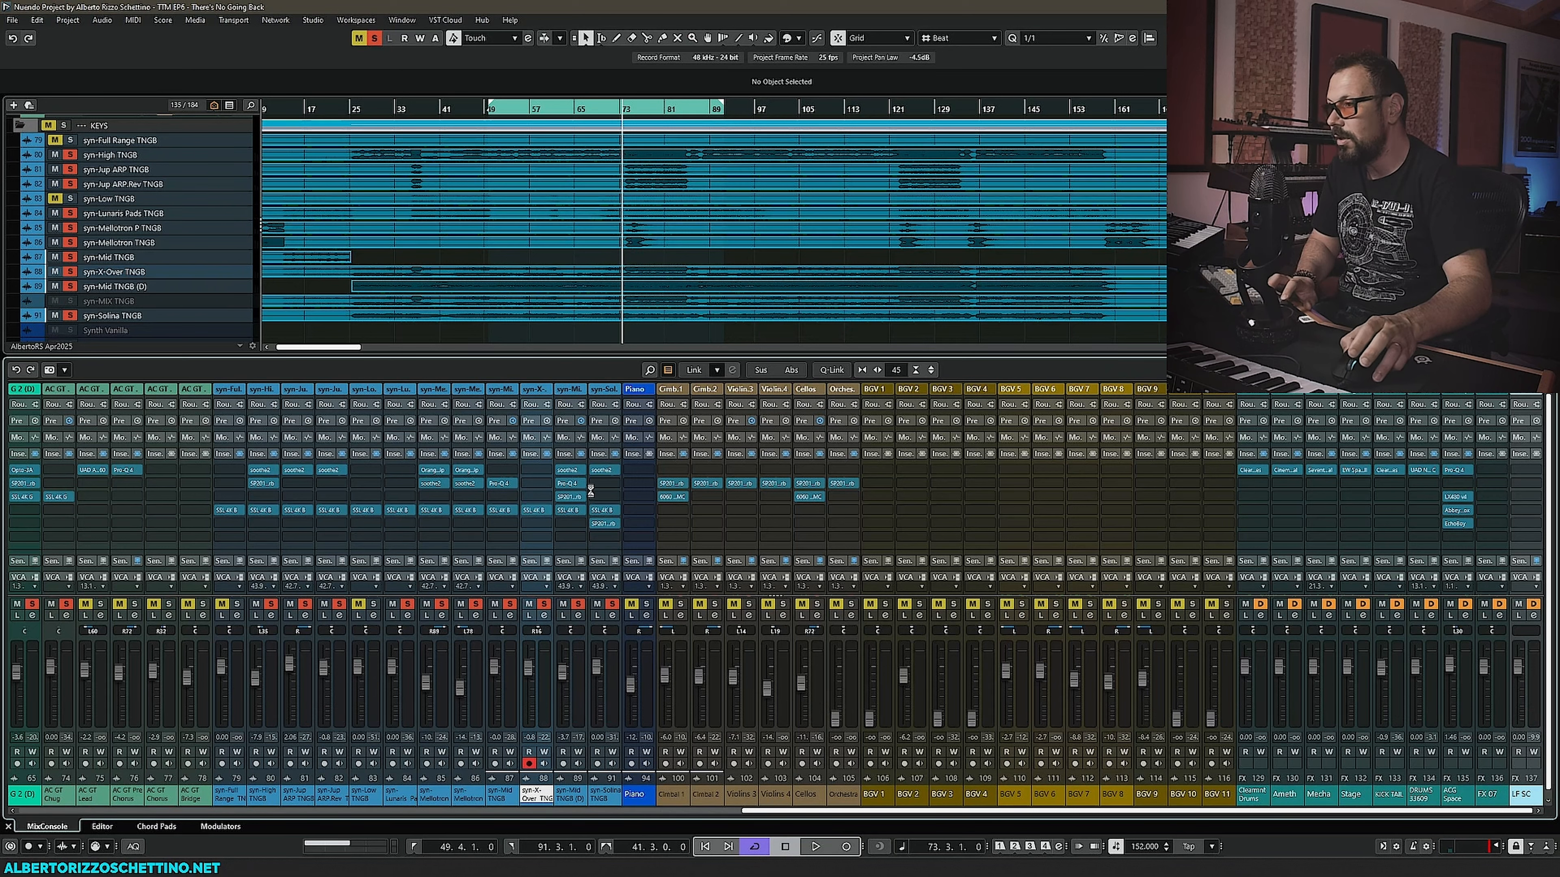
- Copy the SSL 4K B insert onto the Piano channel and open its plugin window
{"action": "scroll", "coordinate": [538, 325], "scroll_direction": "down", "scroll_amount": 3}
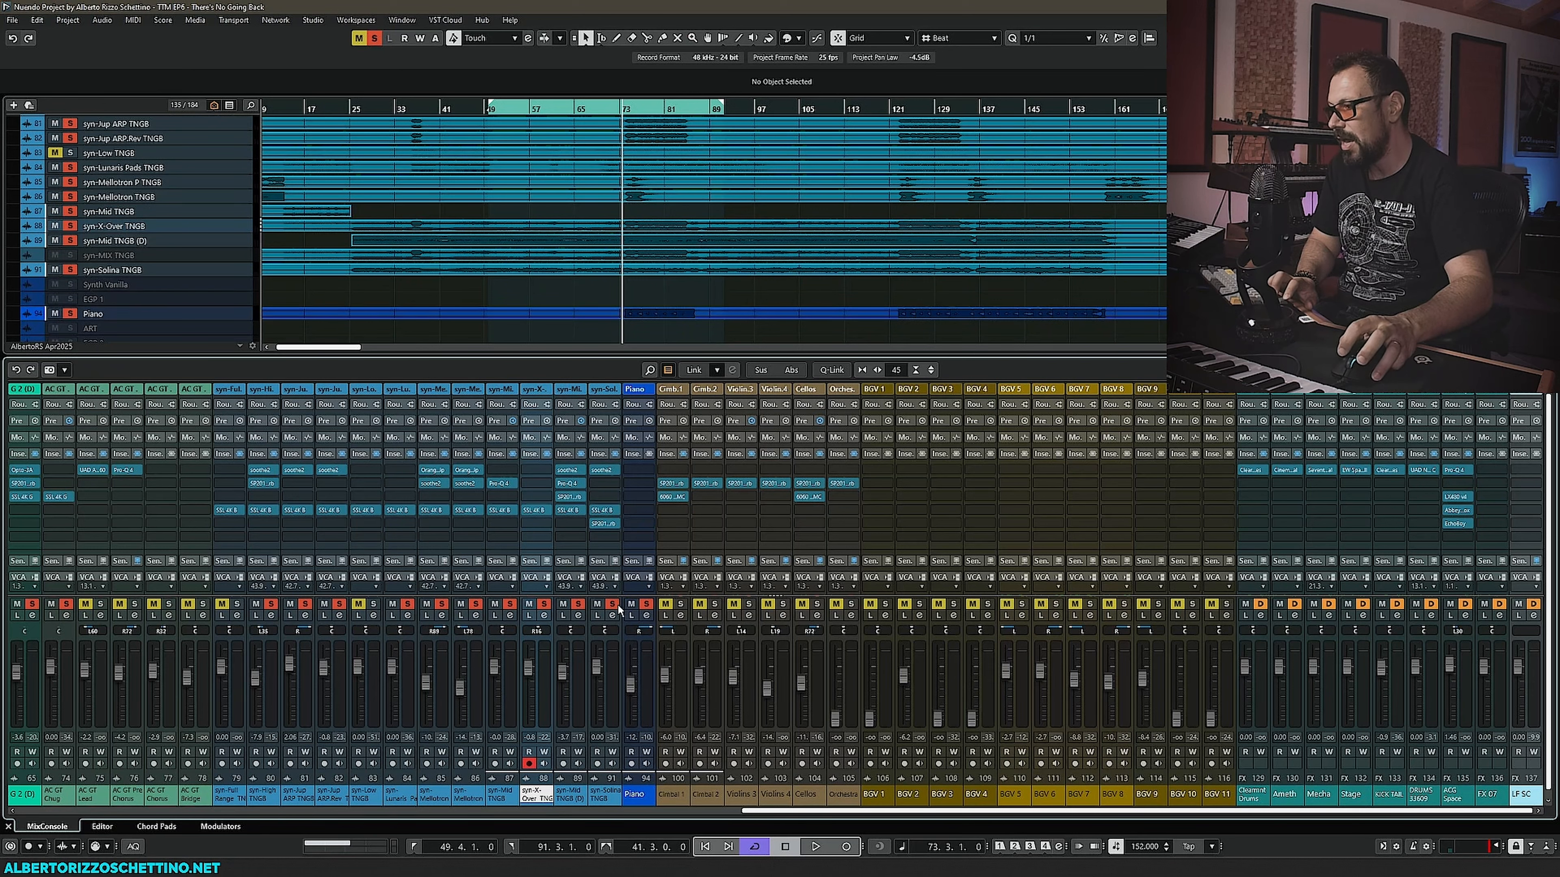
{"action": "left_click_drag", "start_coordinate": [604, 512], "coordinate": [639, 510]}
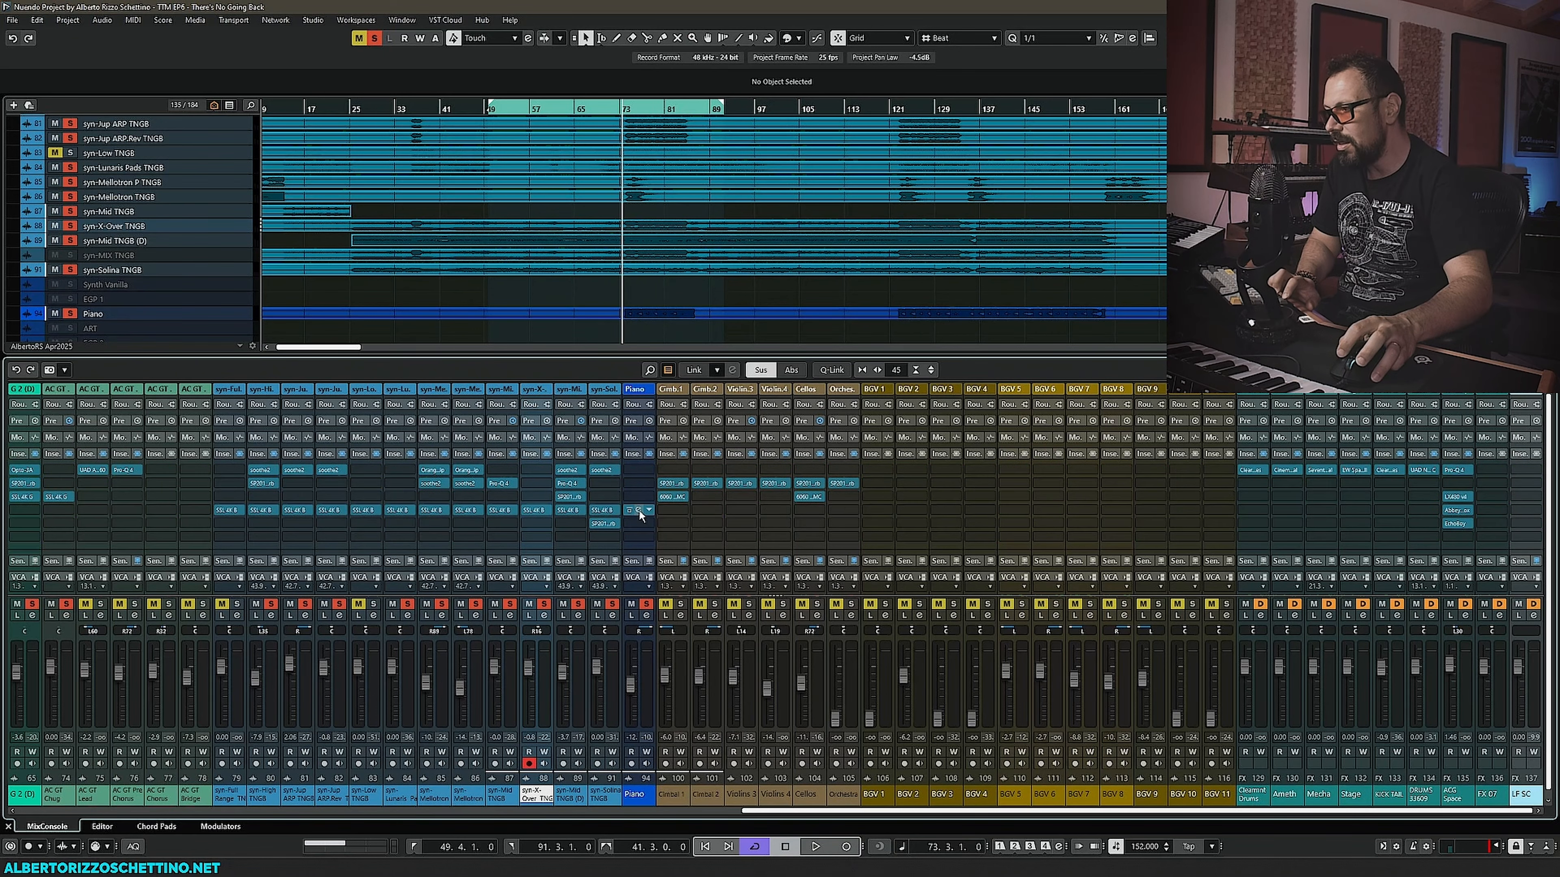
{"action": "left_click_drag", "start_coordinate": [729, 213], "coordinate": [395, 335]}
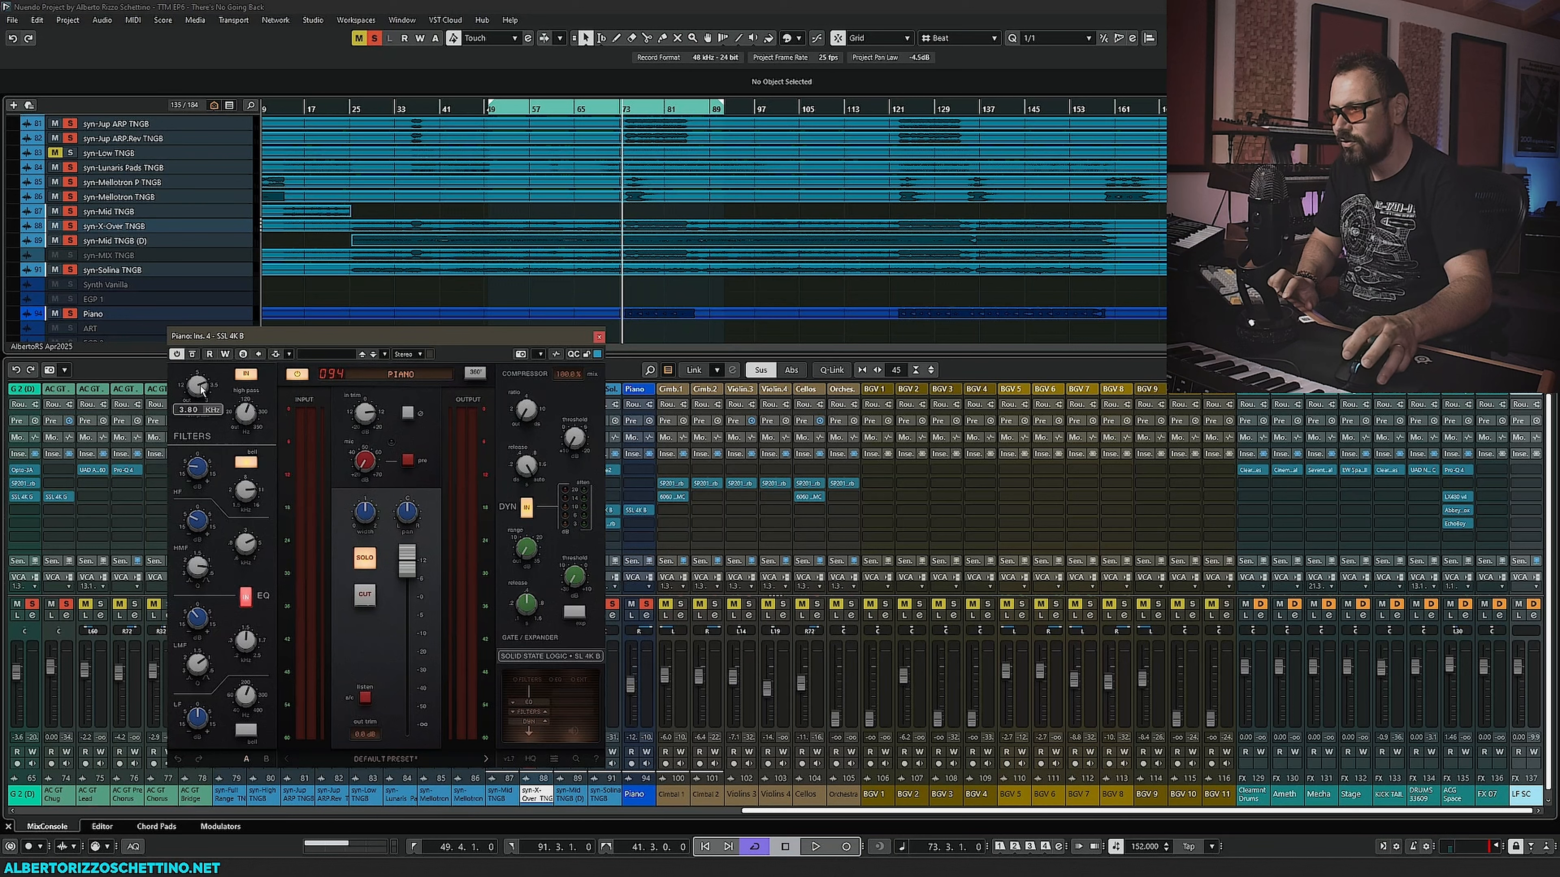
- On the Piano SSL 4K B, raise the output fader to 12 dB and set the input gain to about 7.3 during playback
{"action": "mouse_move", "coordinate": [250, 418]}
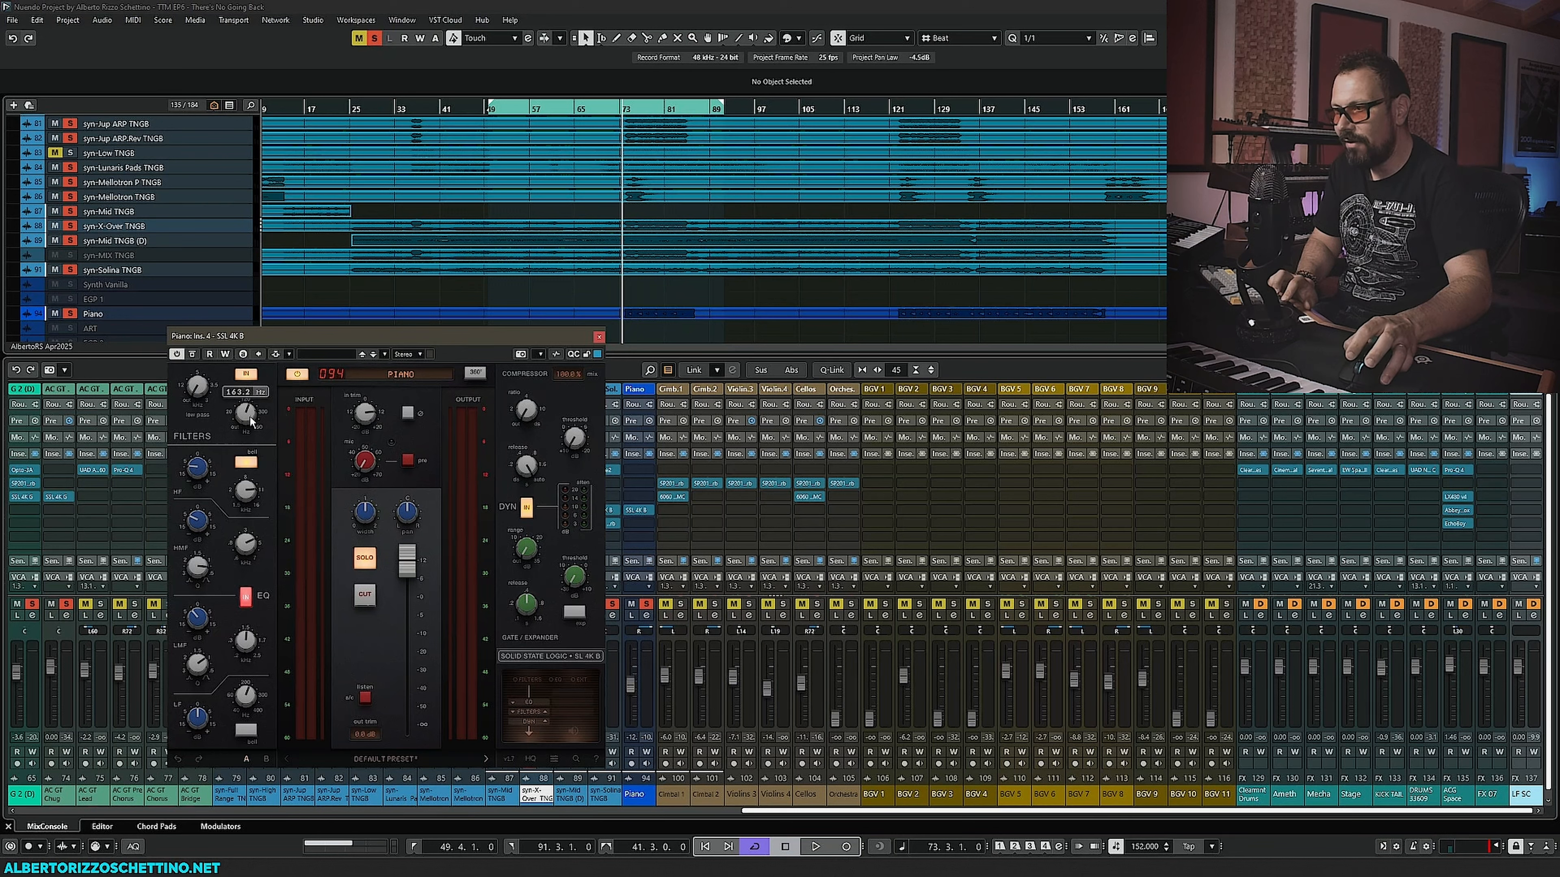
{"action": "mouse_move", "coordinate": [231, 555]}
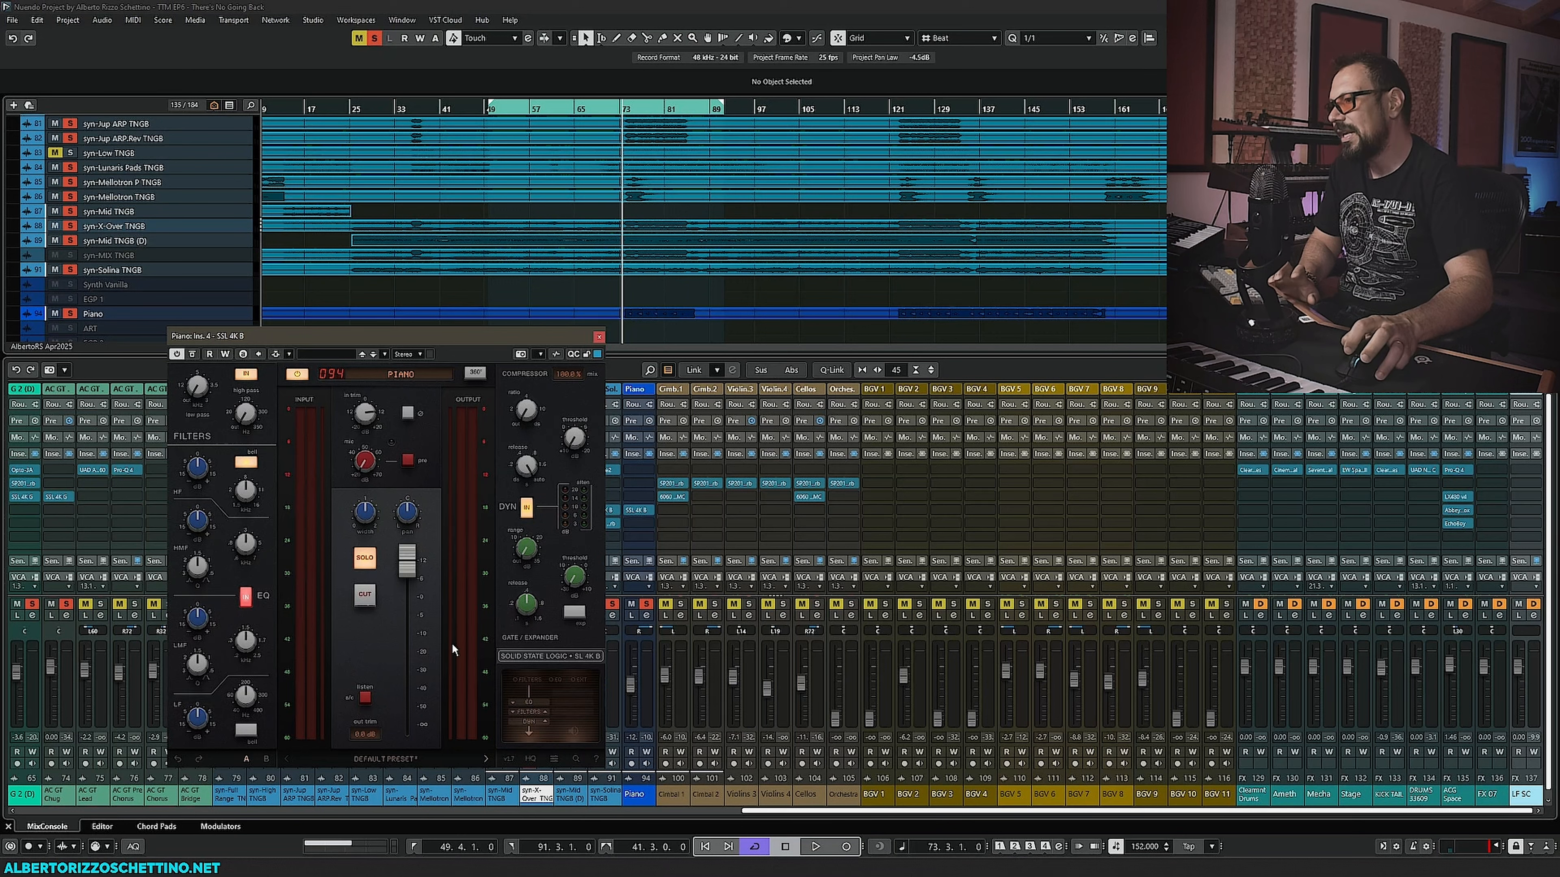
{"action": "left_click_drag", "start_coordinate": [410, 339], "coordinate": [367, 341]}
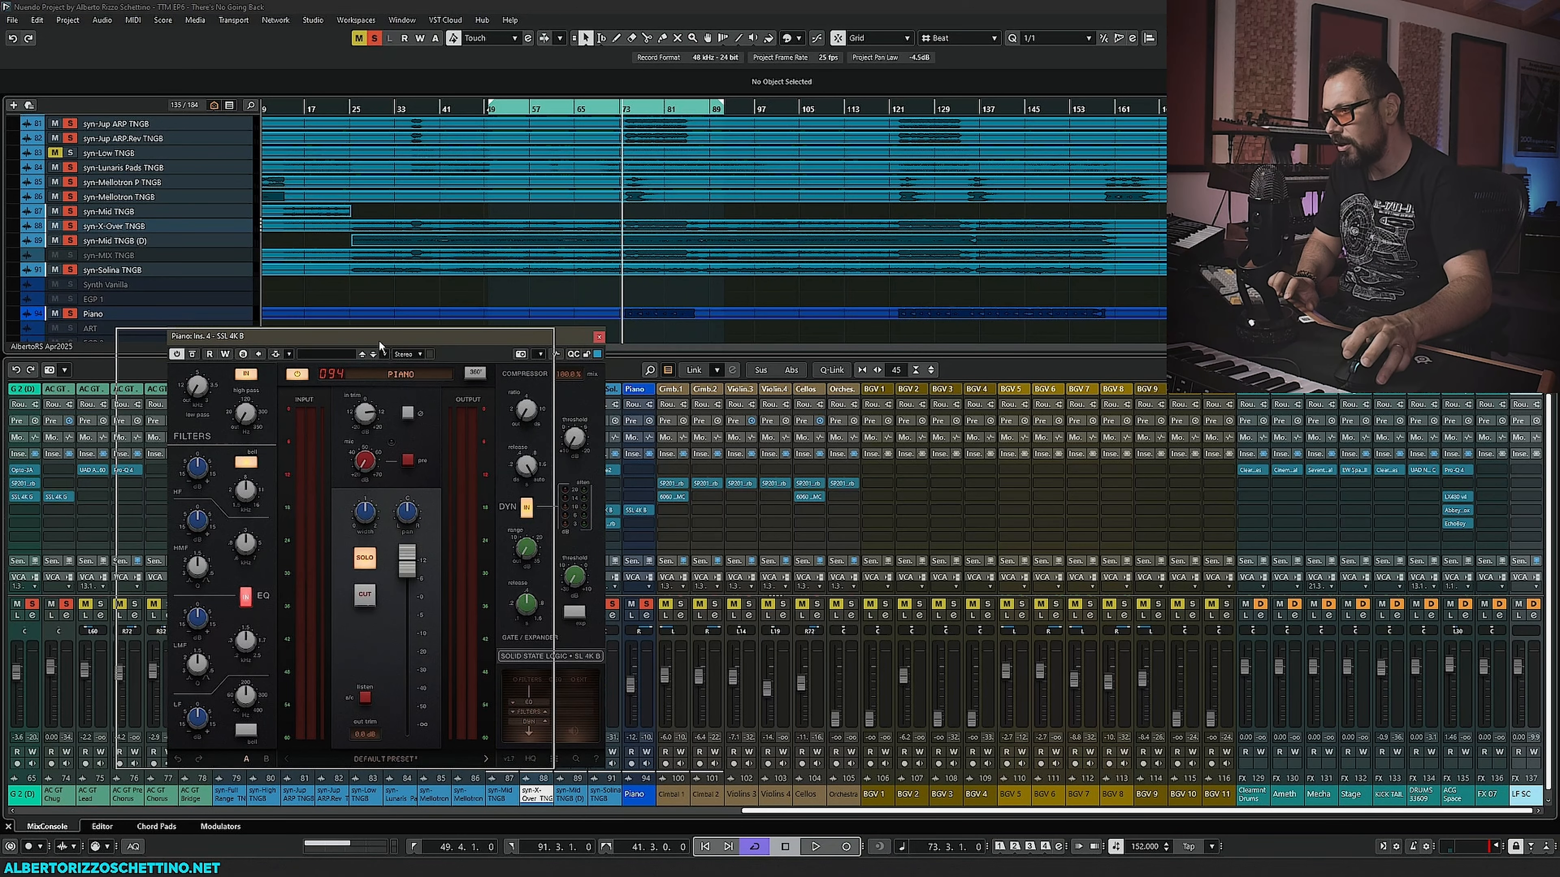
{"action": "mouse_move", "coordinate": [319, 420]}
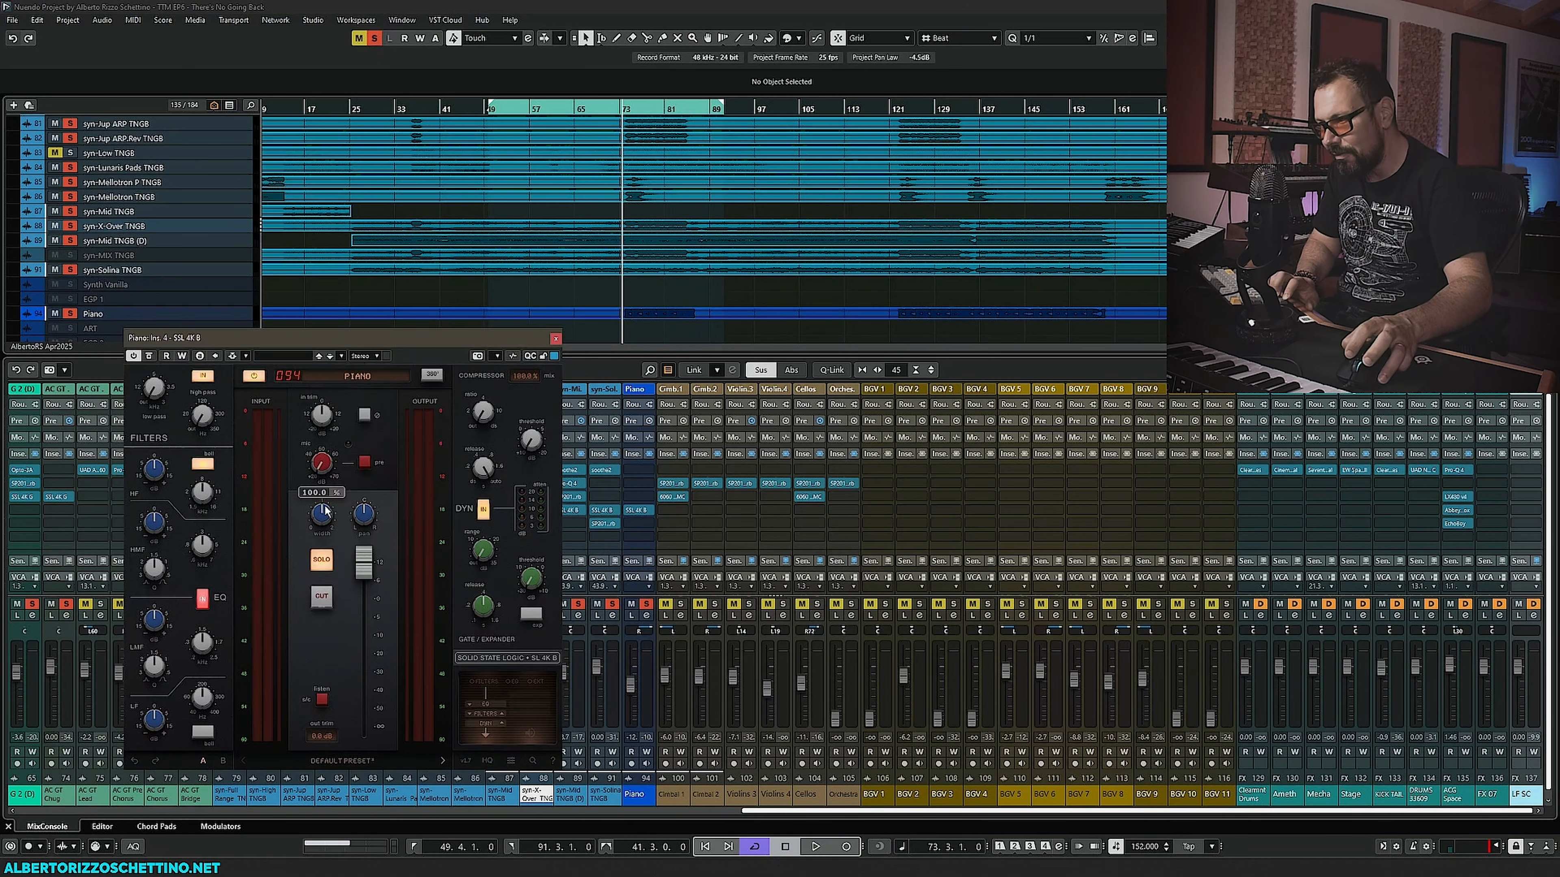
{"action": "double_click", "coordinate": [366, 578]}
{"action": "key", "text": "space"}
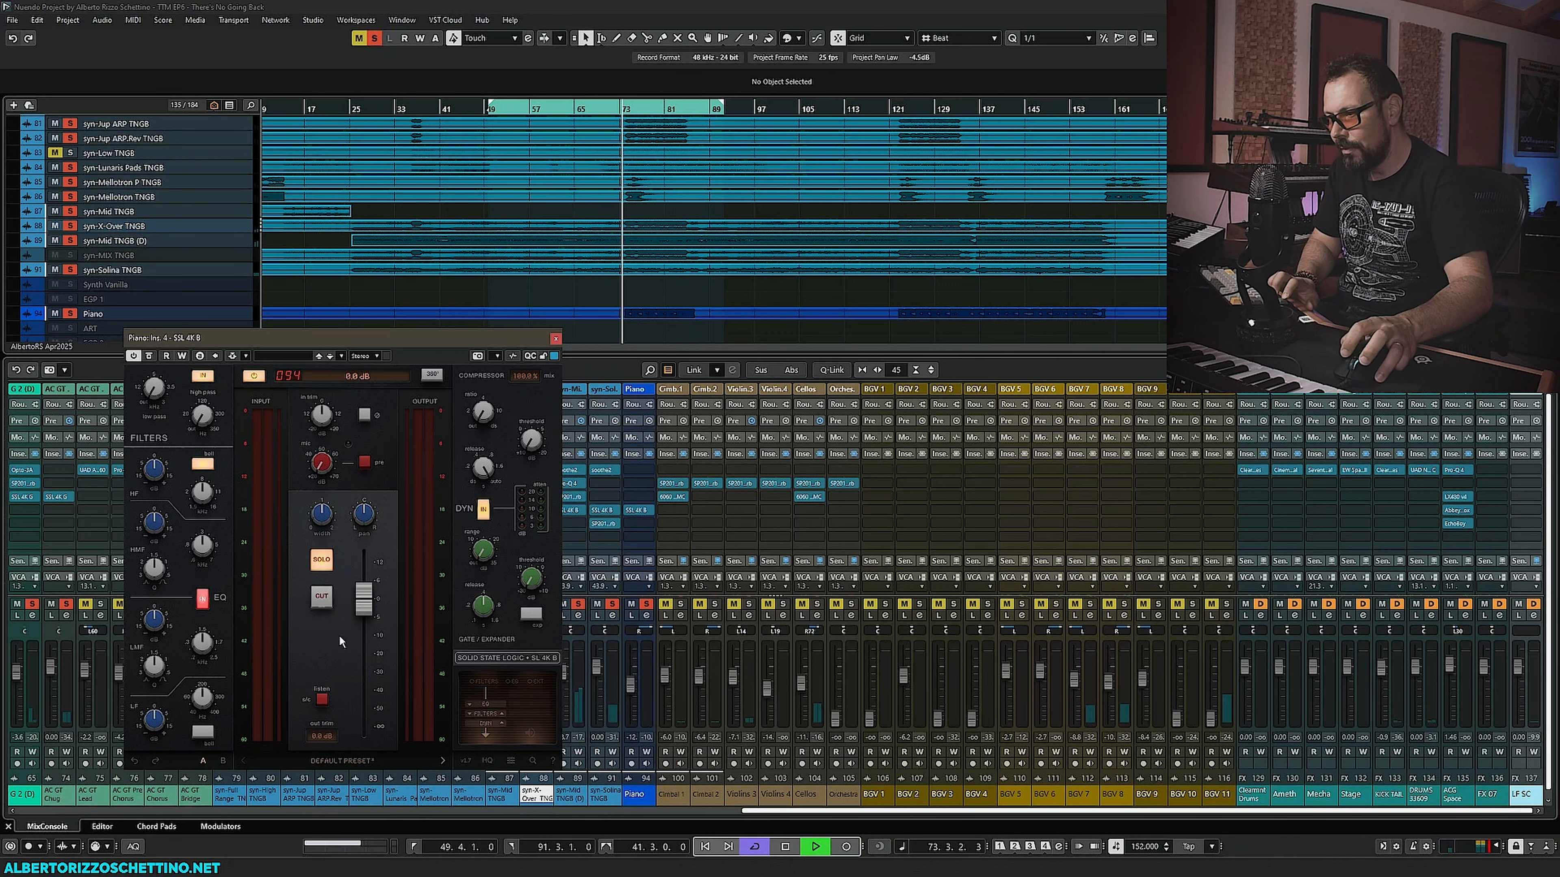
{"action": "left_click_drag", "start_coordinate": [362, 612], "coordinate": [372, 560]}
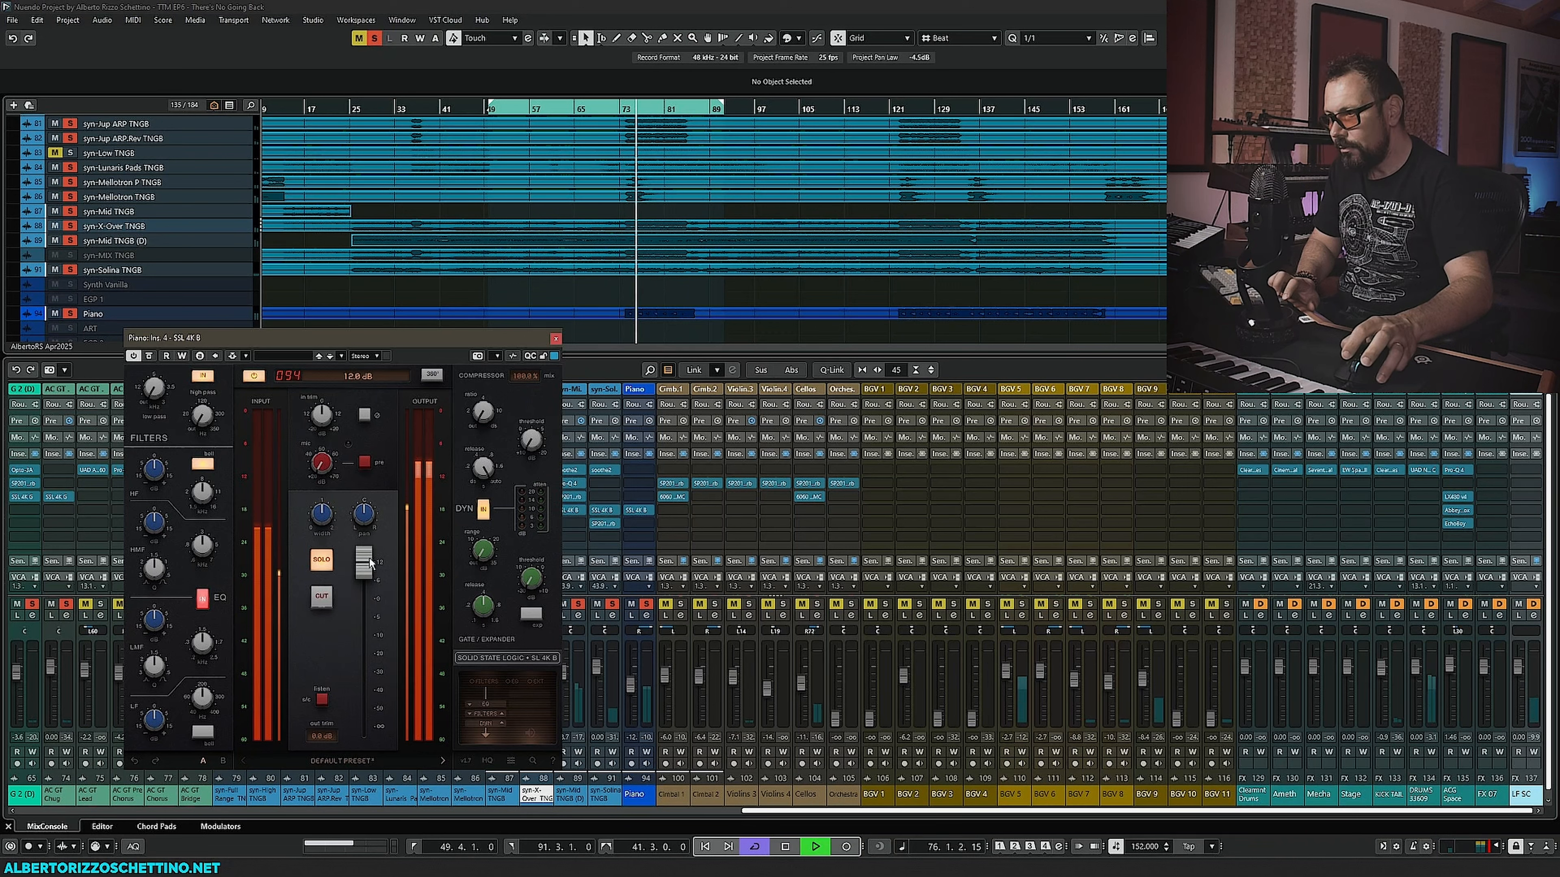
{"action": "mouse_move", "coordinate": [325, 417]}
{"action": "left_mouse_down"}
{"action": "mouse_move", "coordinate": [326, 384]}
{"action": "mouse_move", "coordinate": [323, 424]}
{"action": "left_mouse_up"}
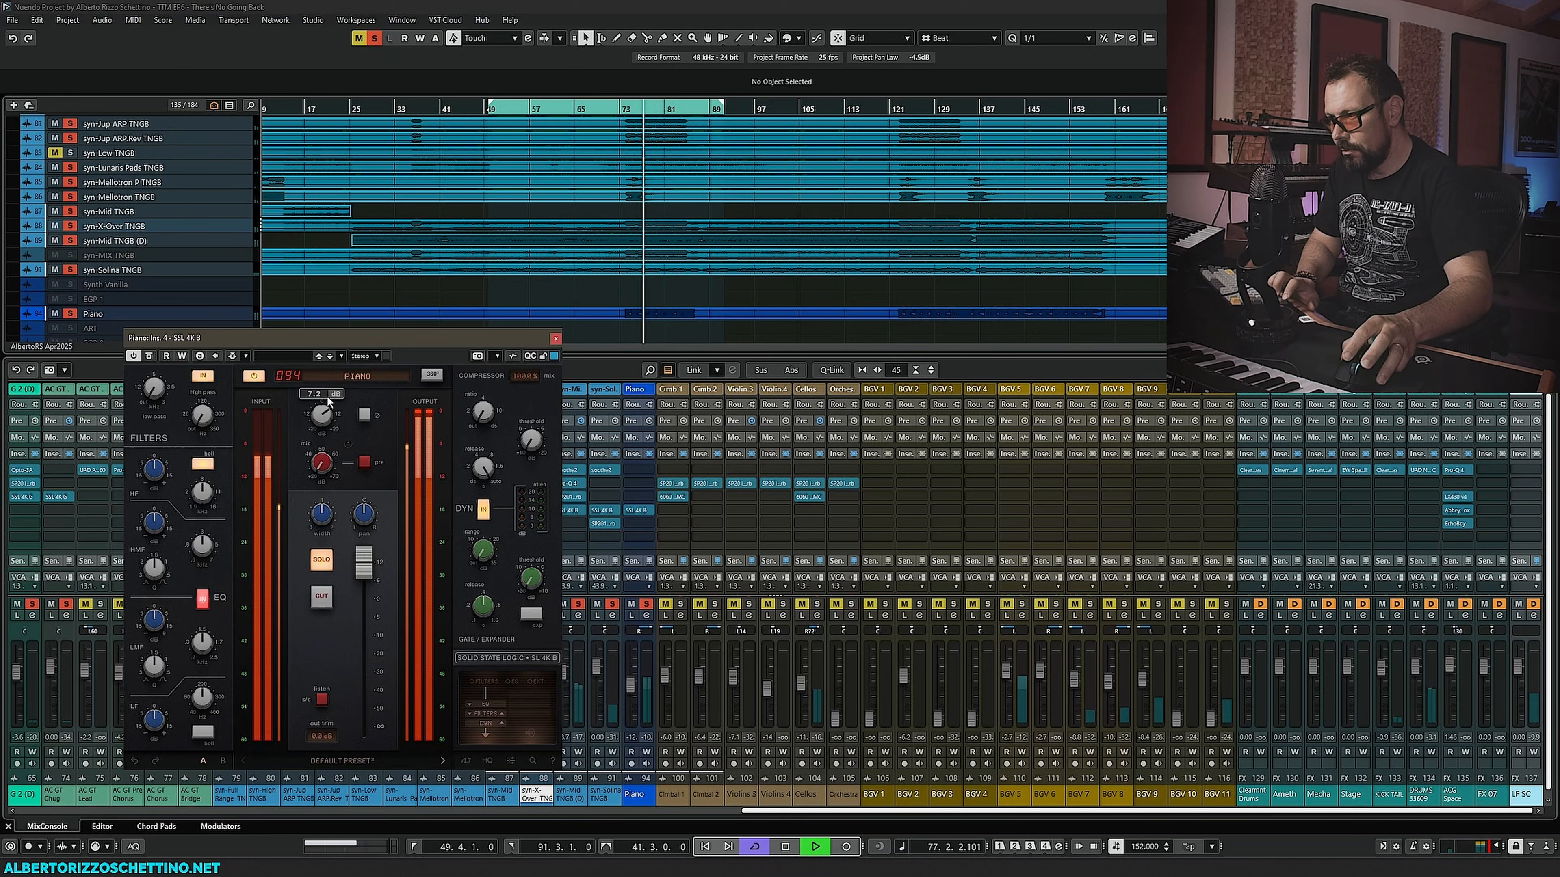
{"action": "key", "text": "space"}
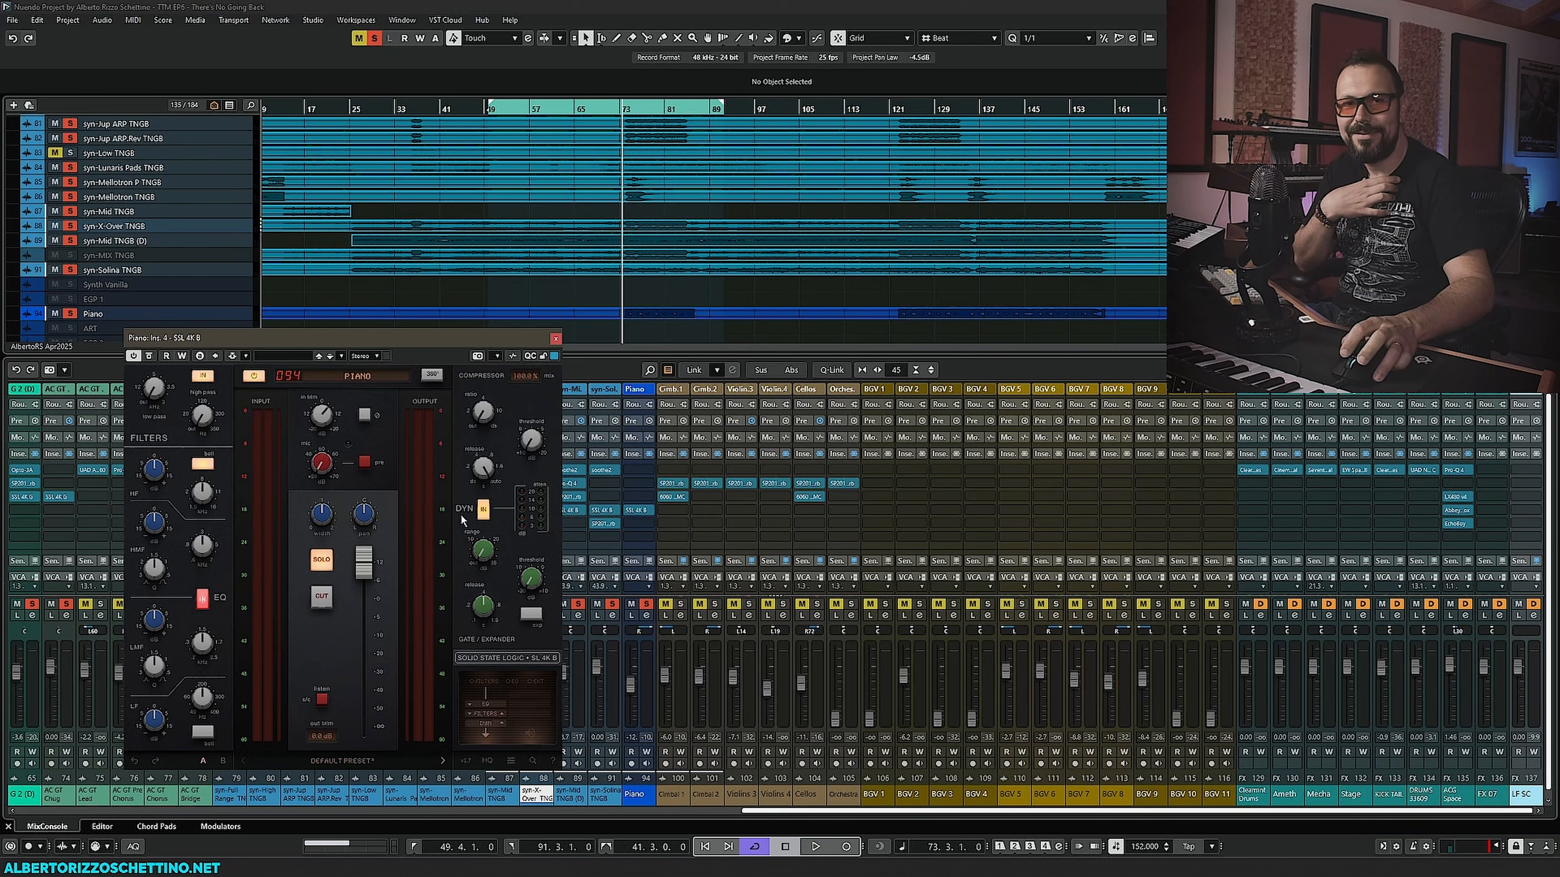
- Search the plugin browser for la-3 and insert CLA-3A Stereo on the Piano channel's next slot
{"action": "left_click_drag", "start_coordinate": [454, 342], "coordinate": [438, 362]}
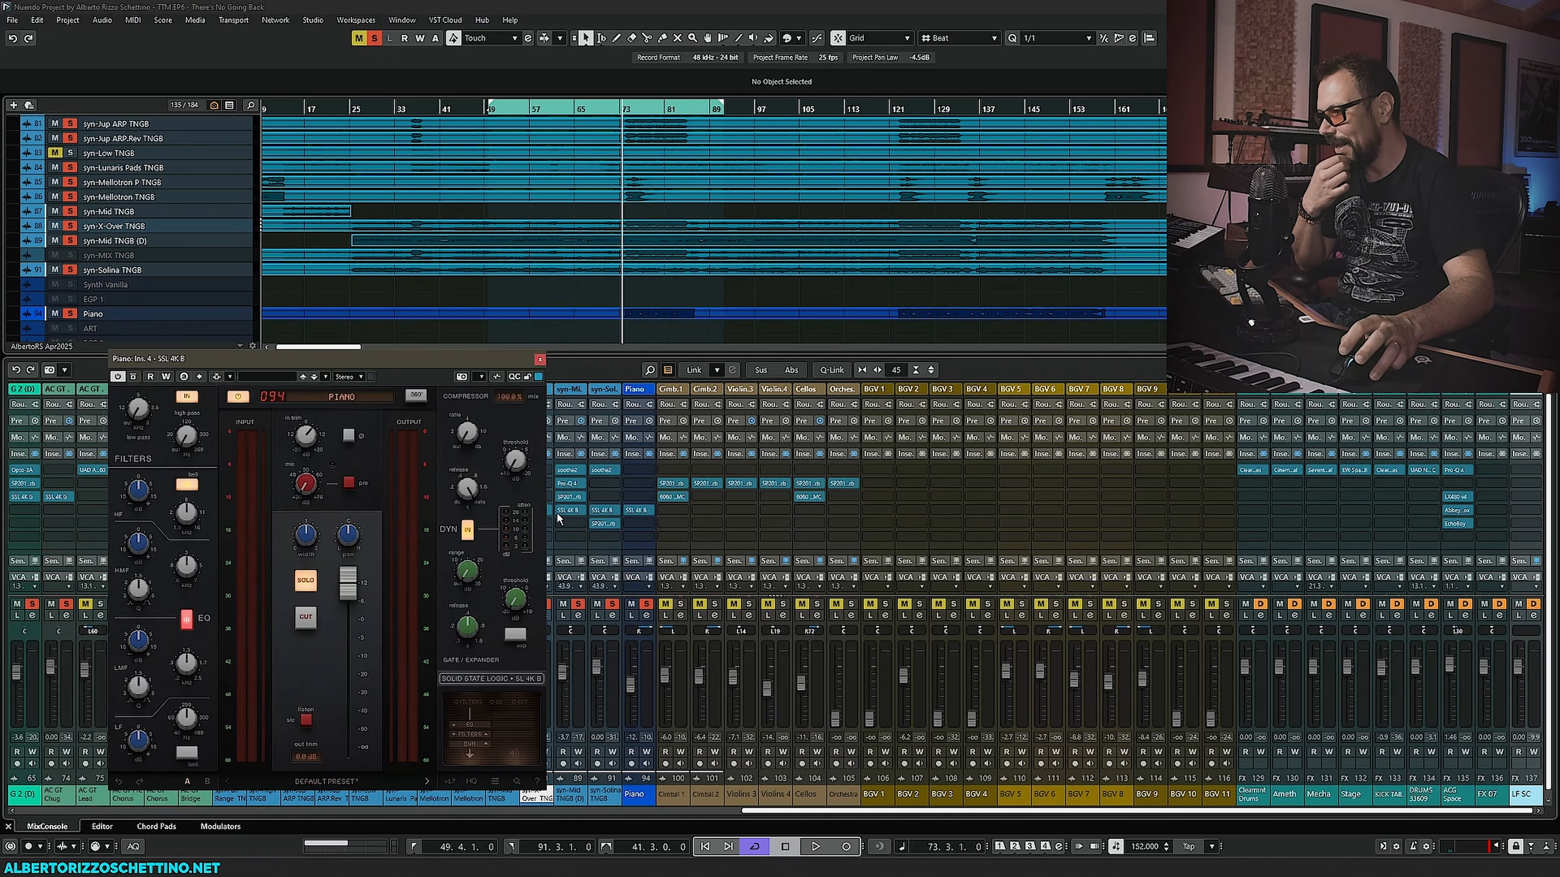
{"action": "left_click", "coordinate": [648, 469]}
{"action": "type", "text": "la-3"}
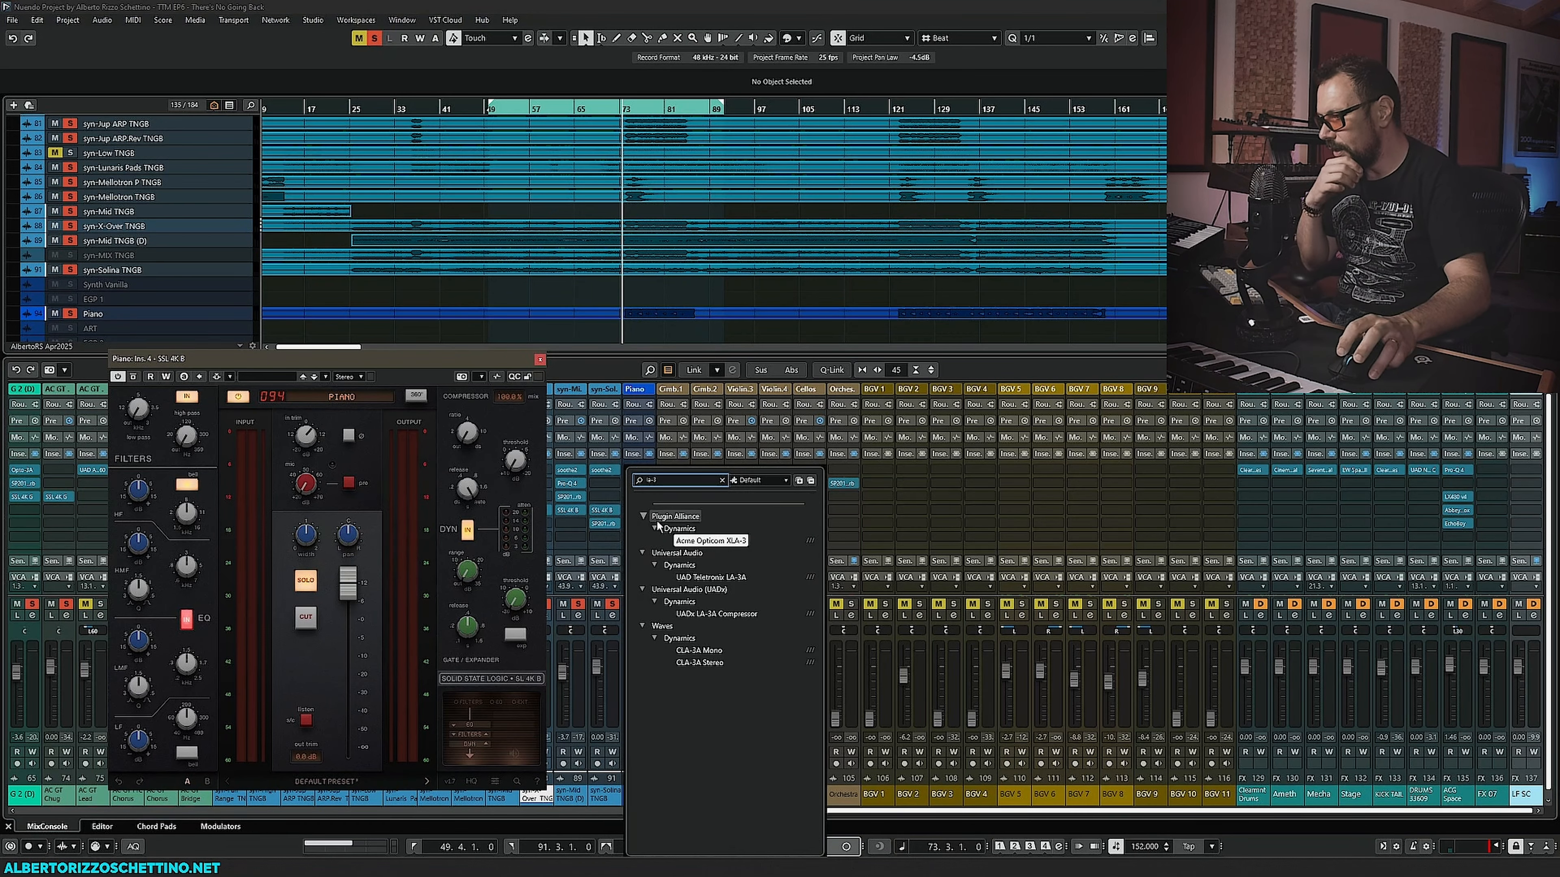
{"action": "left_click", "coordinate": [700, 662]}
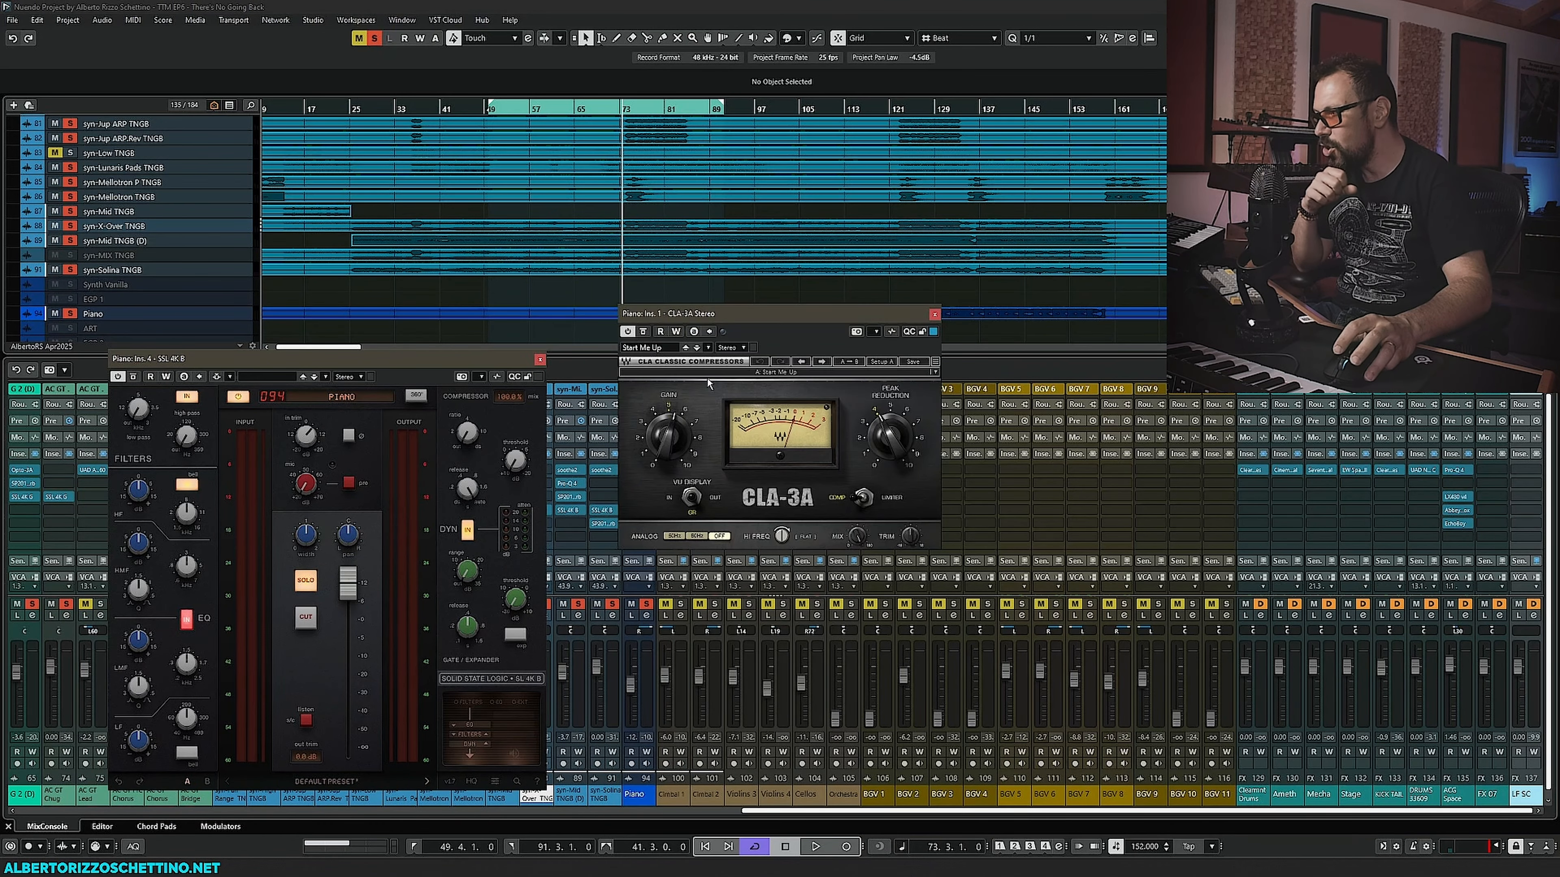
- Tweak the CLA-3A peak reduction and pull down the SSL 4K B output fader on the Piano channel while auditioning playback
{"action": "left_click_drag", "start_coordinate": [196, 126], "coordinate": [281, 107]}
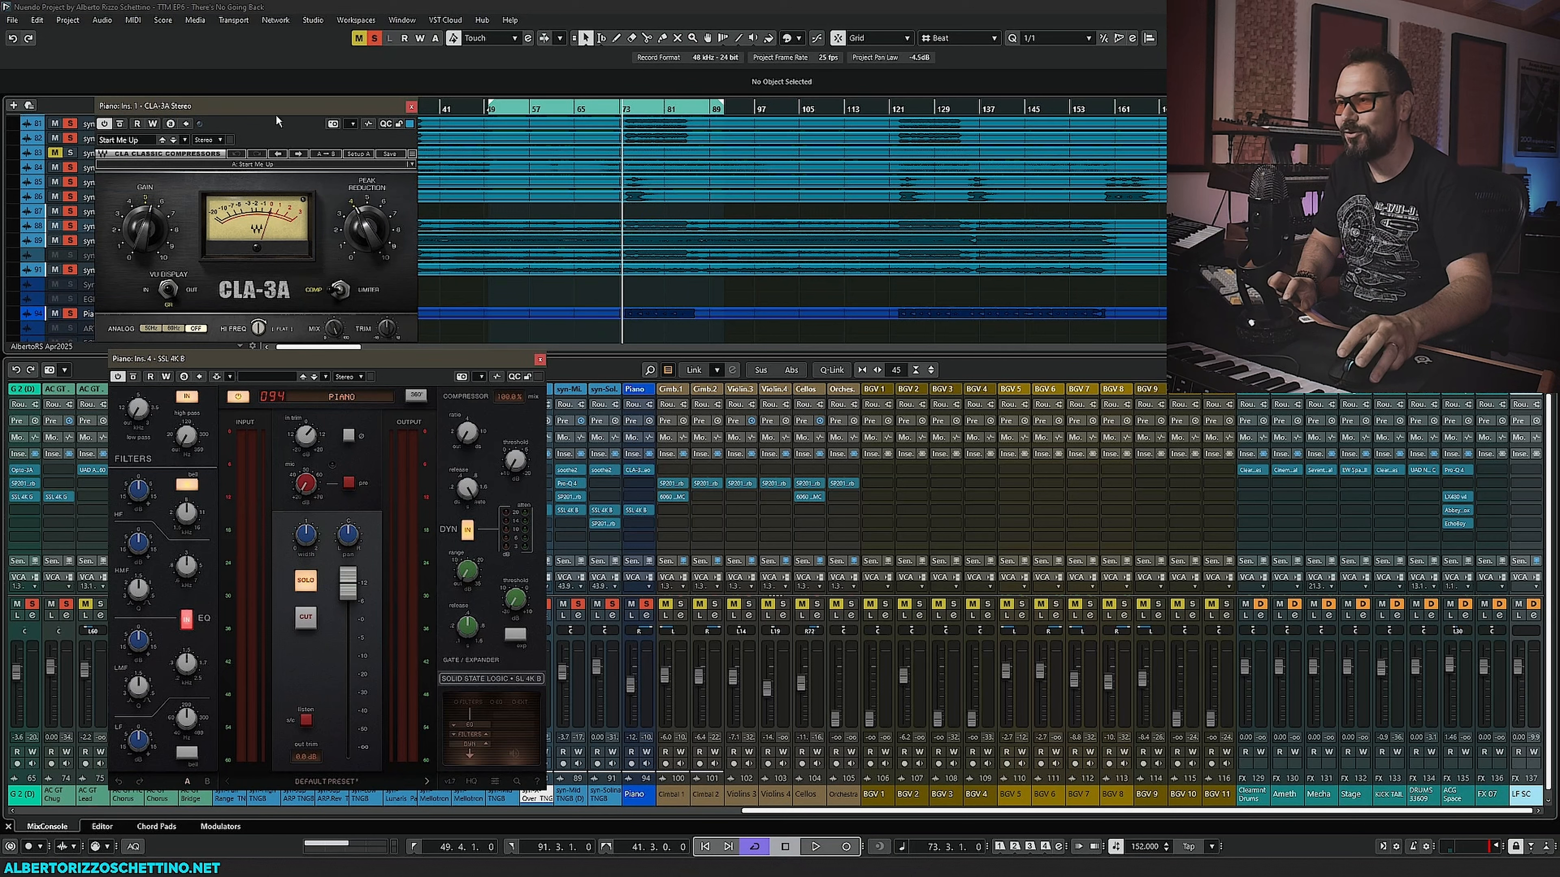
{"action": "left_click_drag", "start_coordinate": [276, 115], "coordinate": [288, 107]}
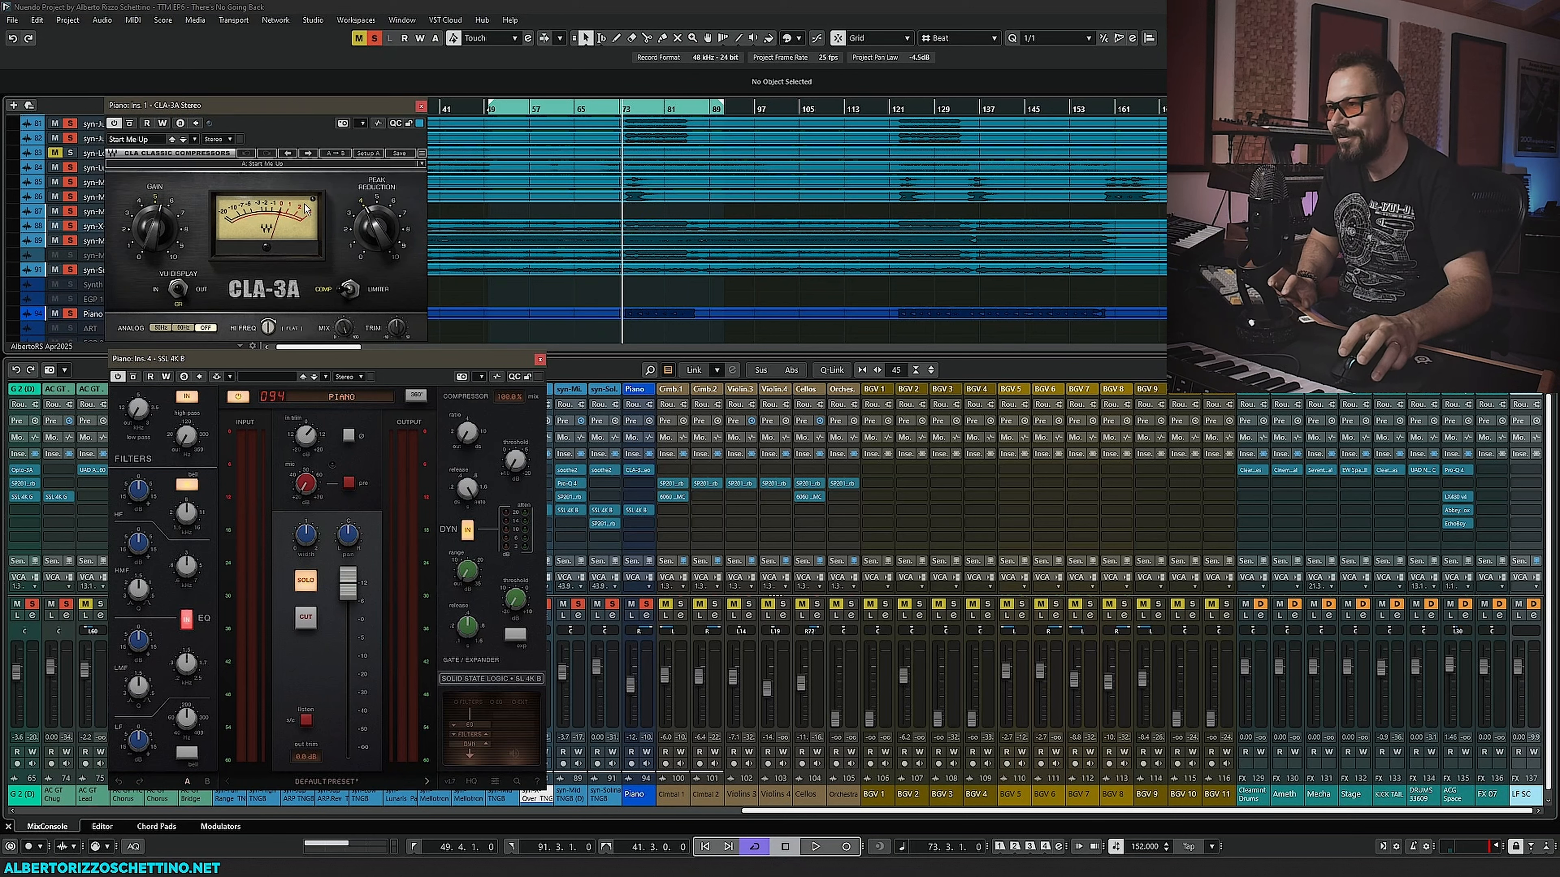
{"action": "key", "text": "space"}
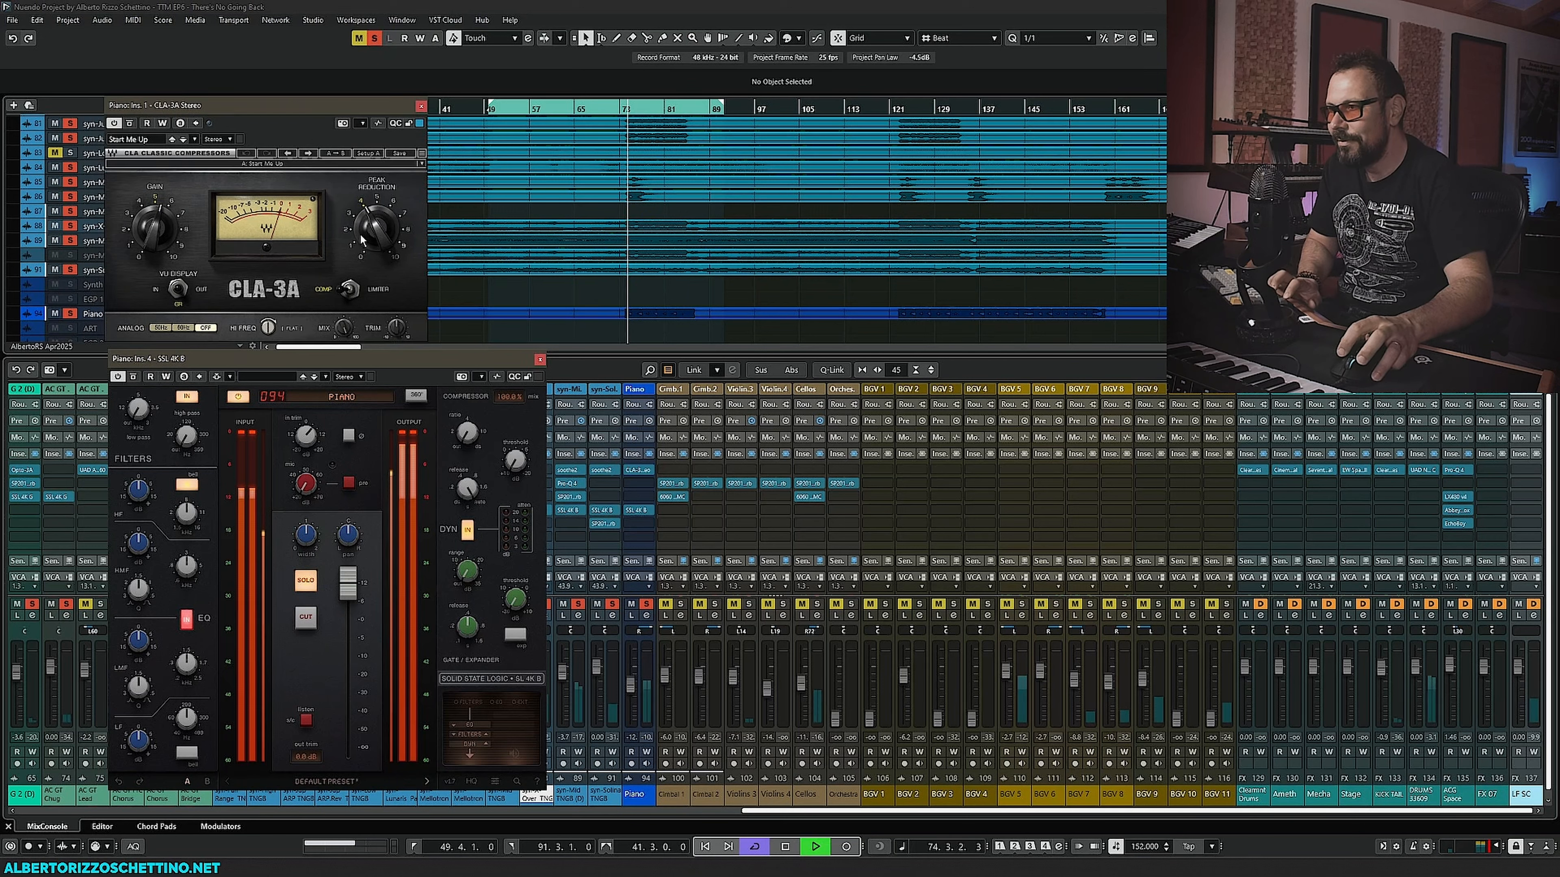
{"action": "key", "text": "space"}
{"action": "mouse_move", "coordinate": [363, 240]}
{"action": "left_mouse_down"}
{"action": "mouse_move", "coordinate": [363, 222]}
{"action": "mouse_move", "coordinate": [370, 249]}
{"action": "left_mouse_up"}
{"action": "key", "text": "space"}
{"action": "key", "text": "space"}
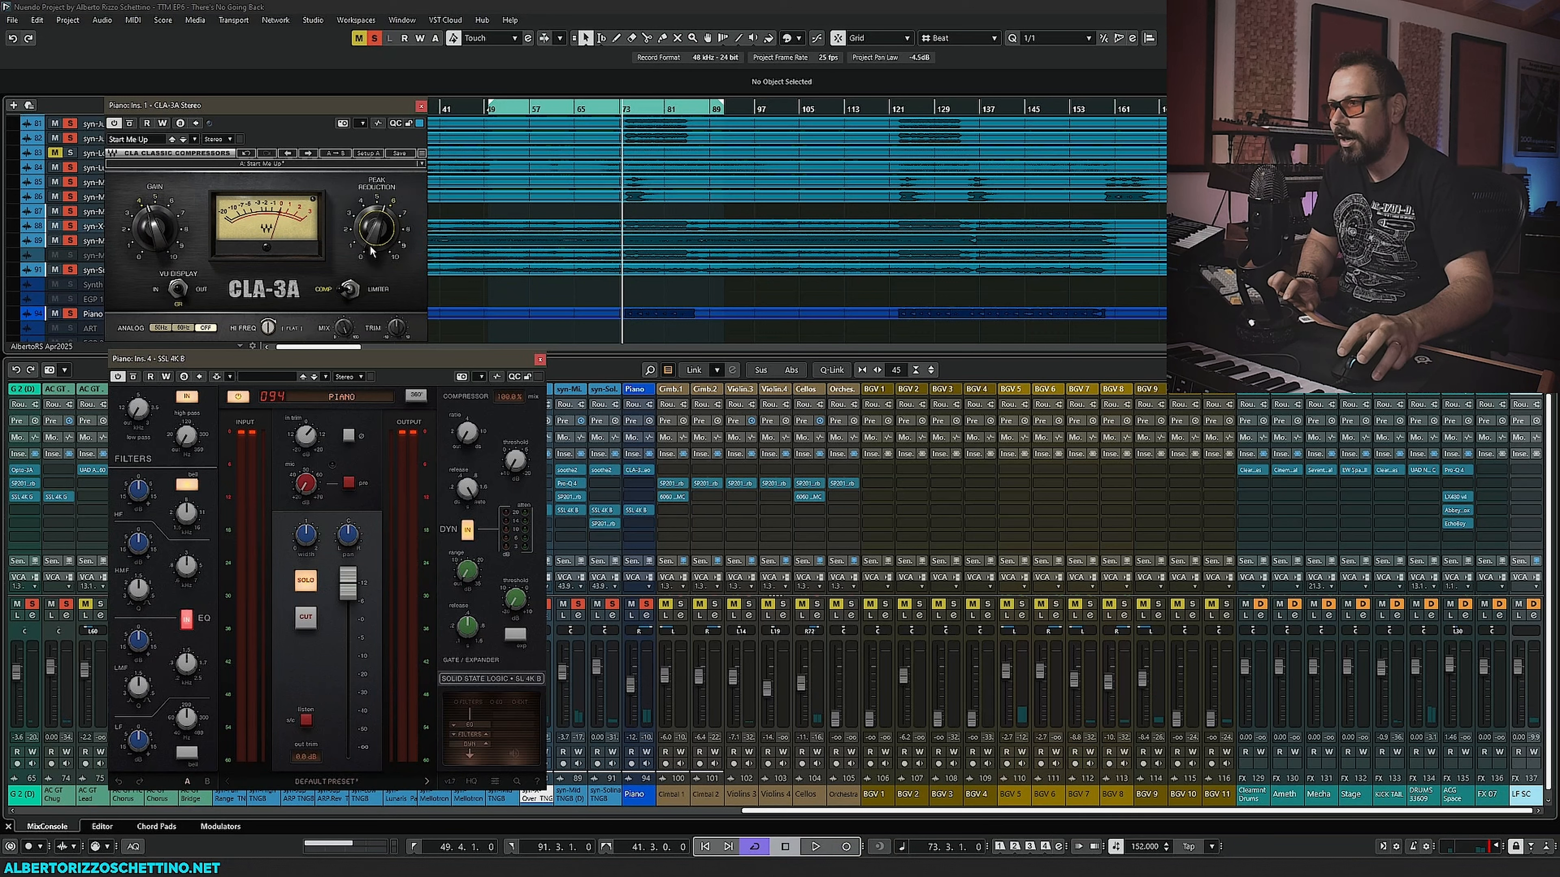
{"action": "key", "text": "space"}
{"action": "left_click_drag", "start_coordinate": [371, 250], "coordinate": [371, 253]}
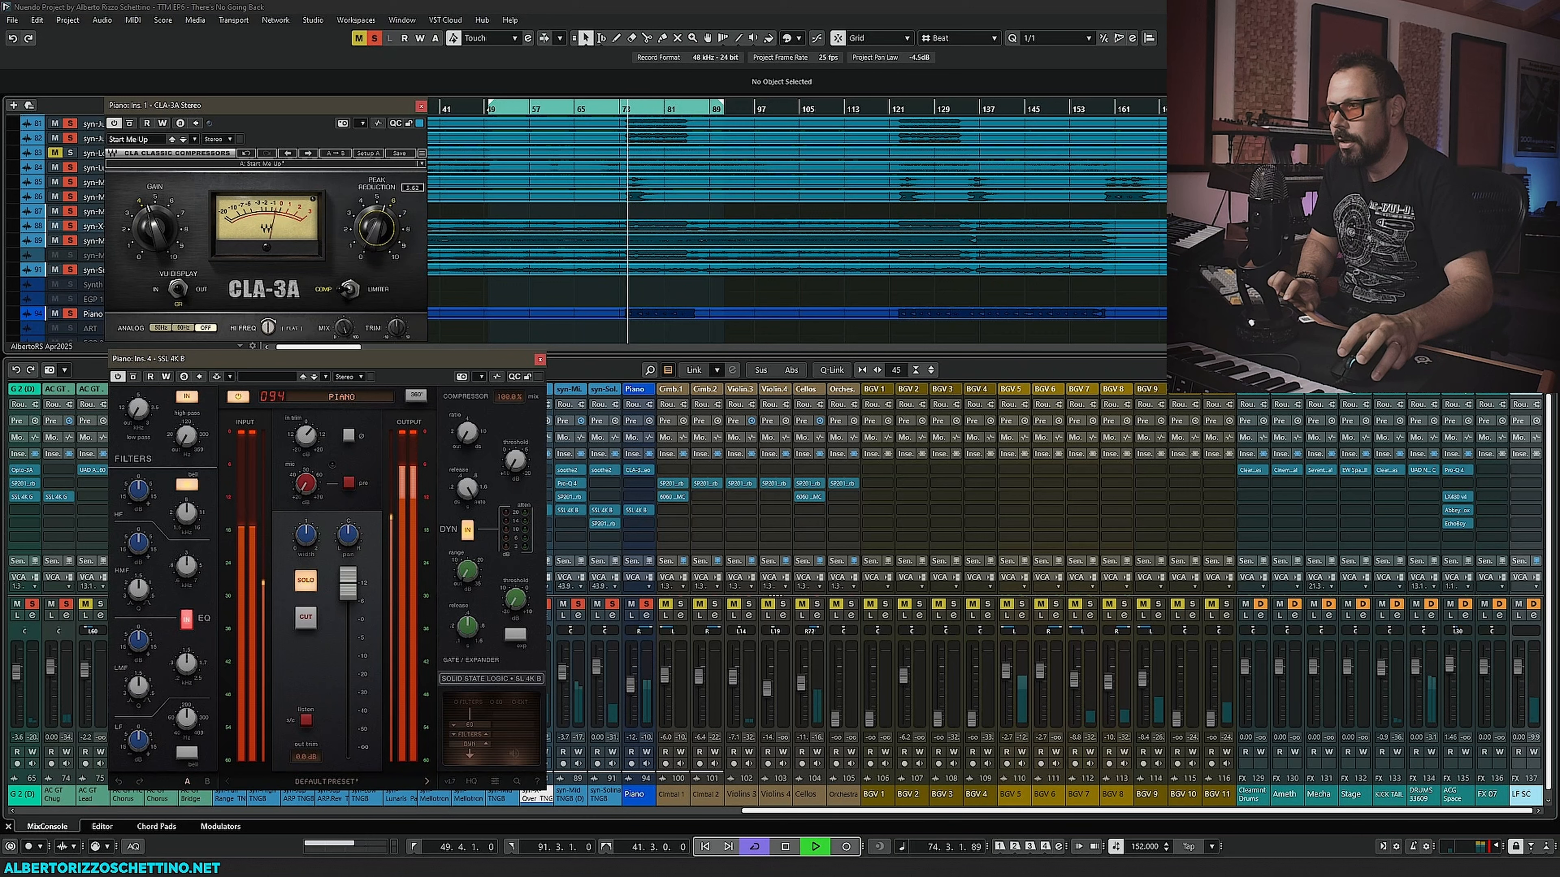
{"action": "key", "text": "space"}
{"action": "left_click_drag", "start_coordinate": [348, 580], "coordinate": [355, 619]}
{"action": "key", "text": "space"}
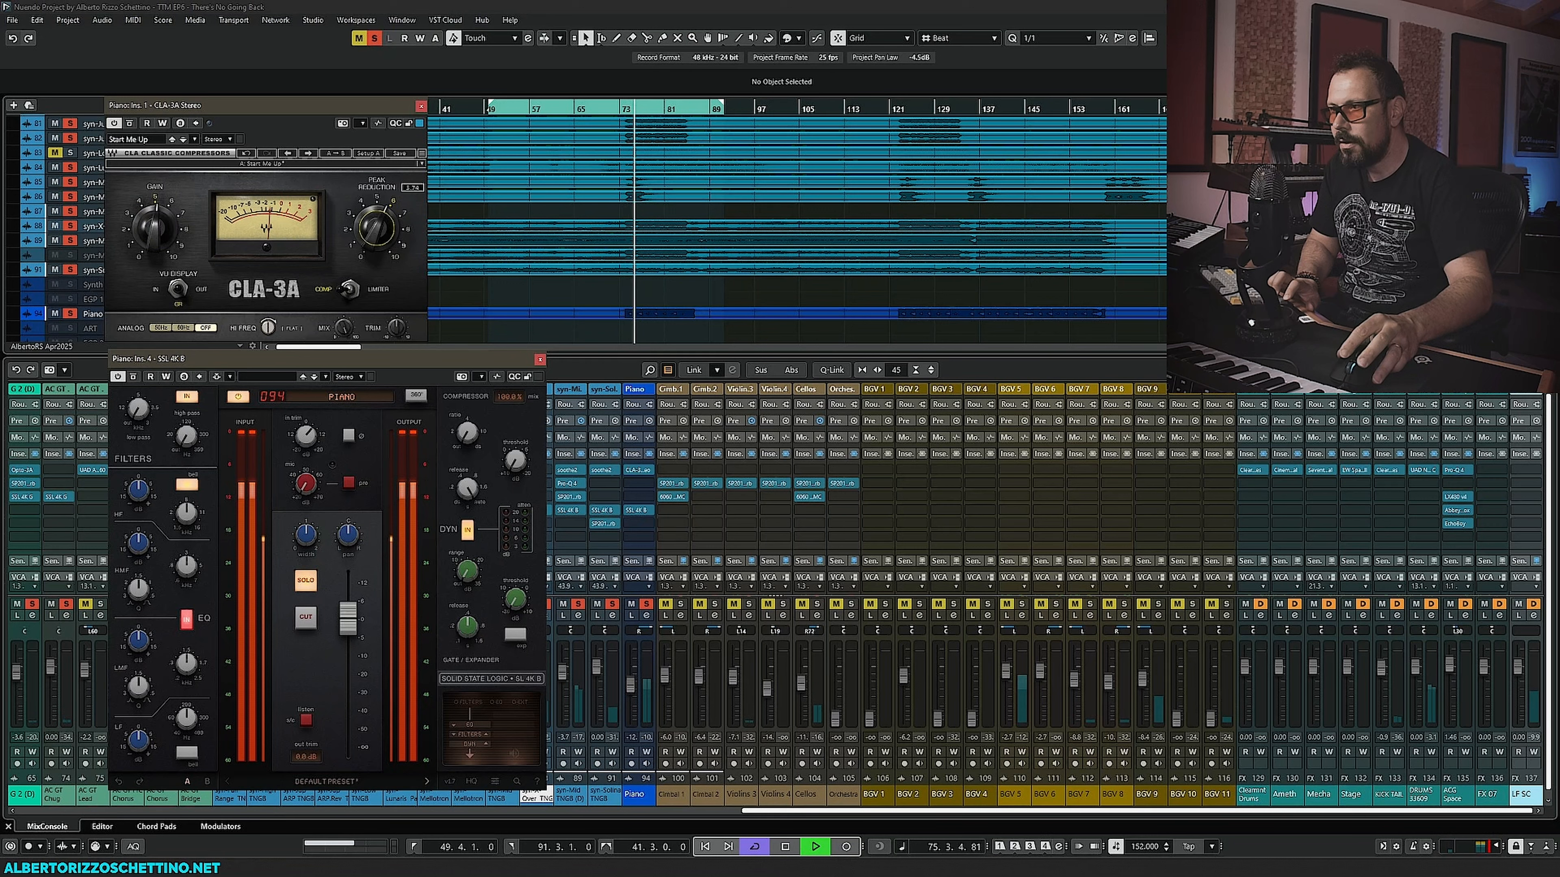
{"action": "left_click_drag", "start_coordinate": [384, 235], "coordinate": [383, 244]}
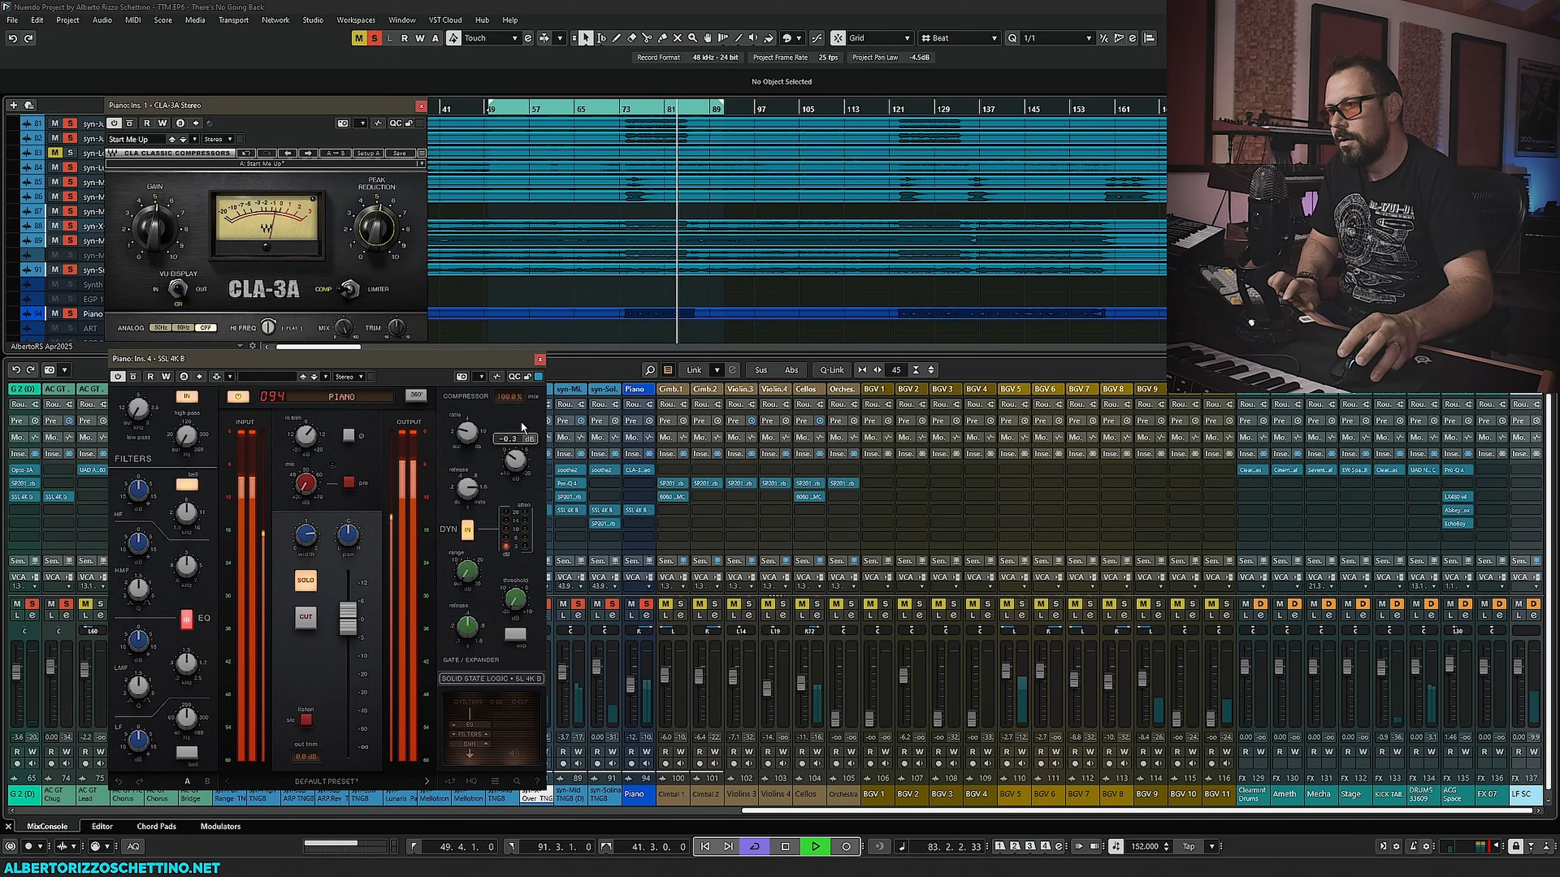
- Adjust the Piano SSL 4K B compressor threshold and set its output fader to about -4.6 dB
{"action": "left_click_drag", "start_coordinate": [522, 423], "coordinate": [525, 408]}
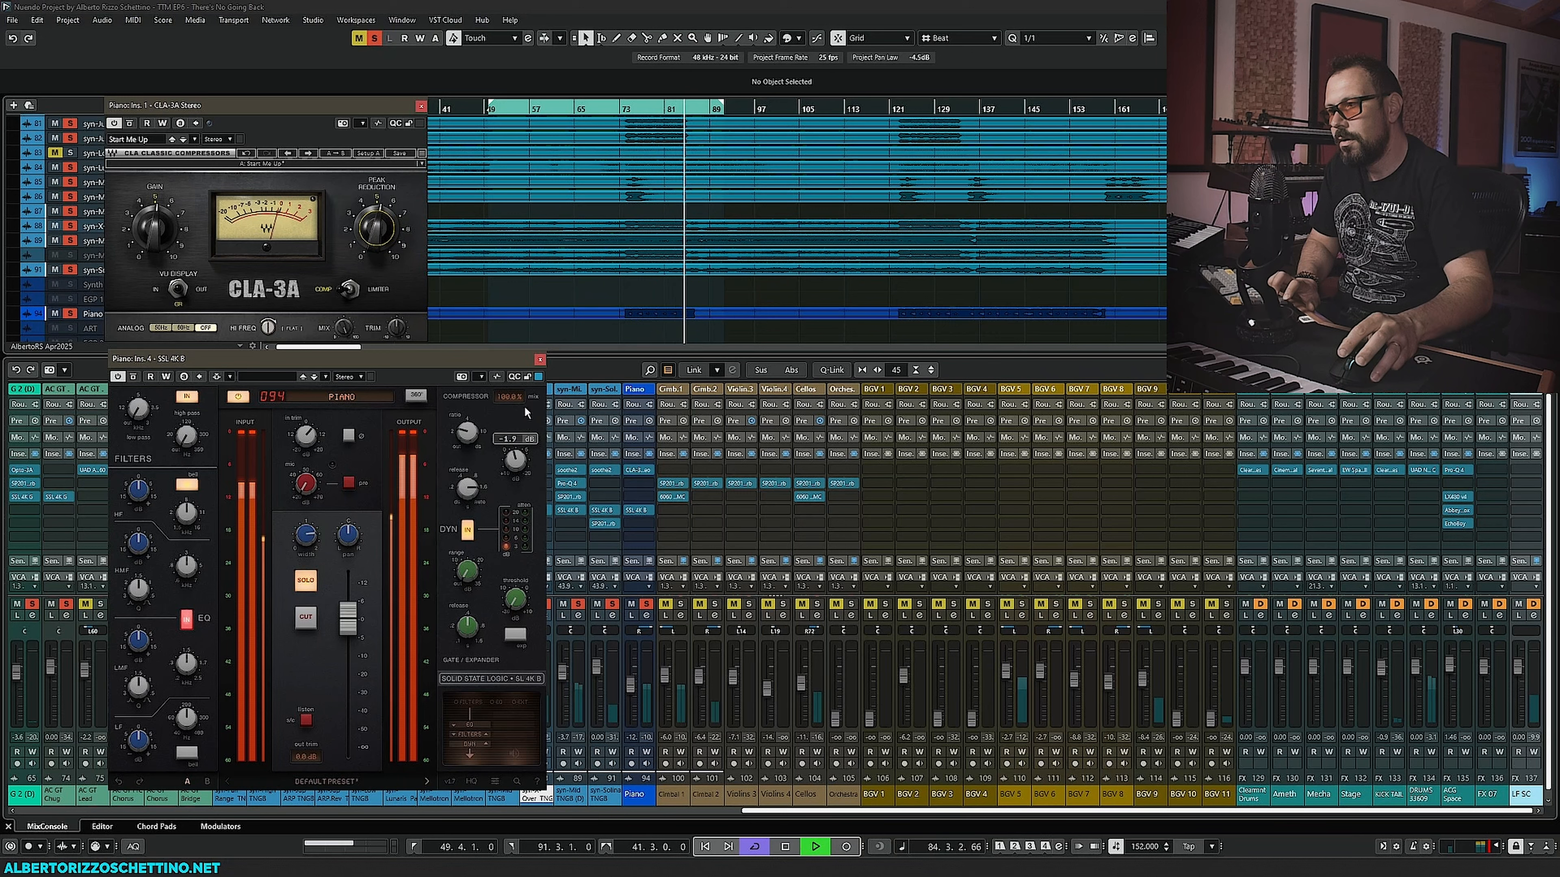
{"action": "key", "text": "space"}
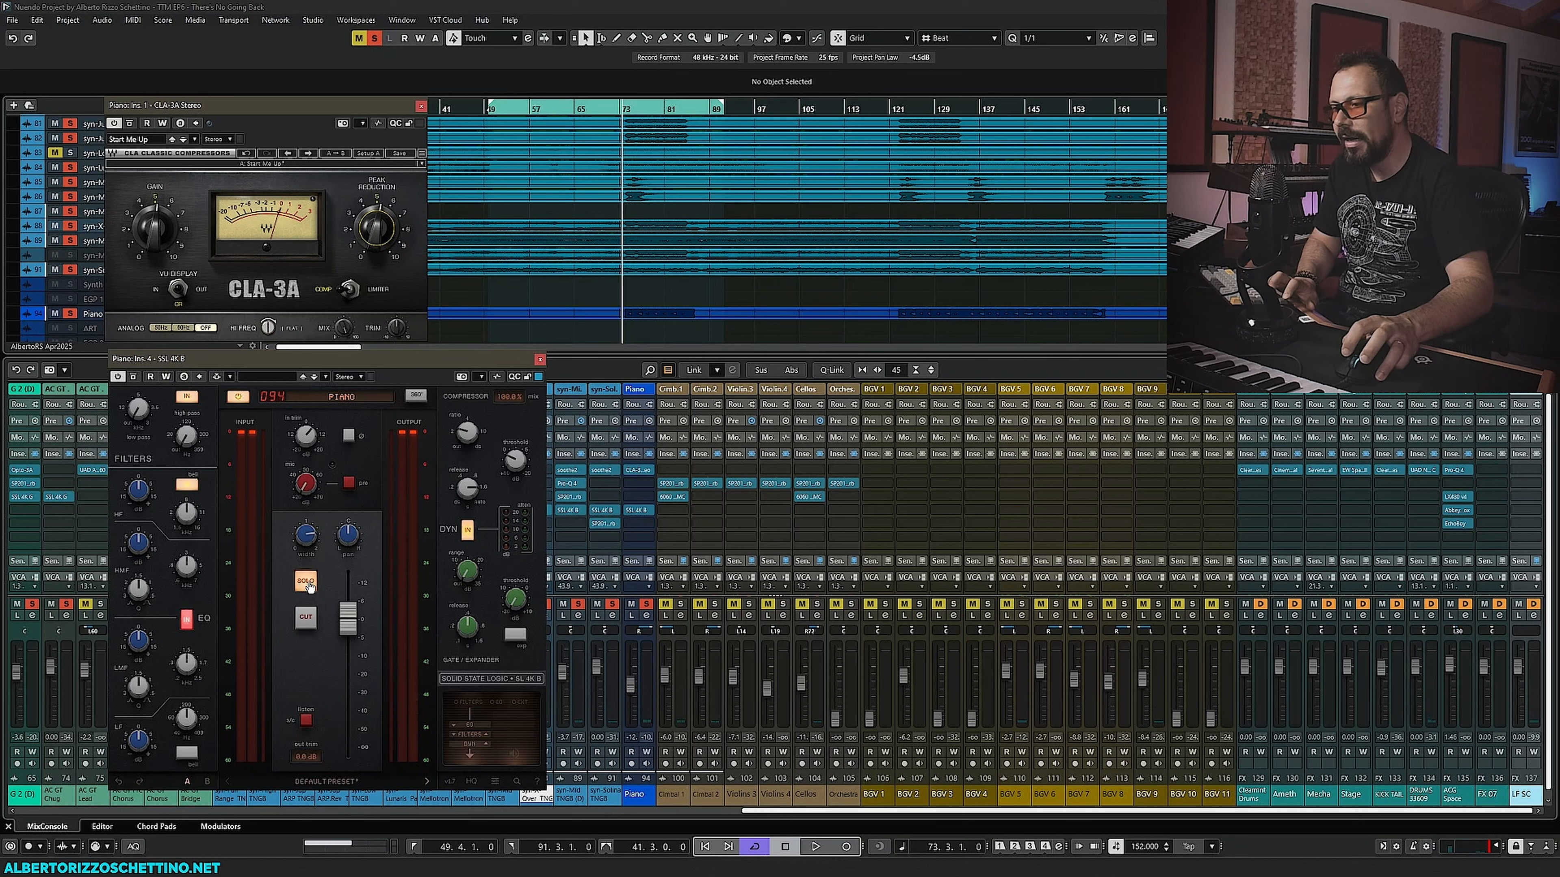
{"action": "key", "text": "space"}
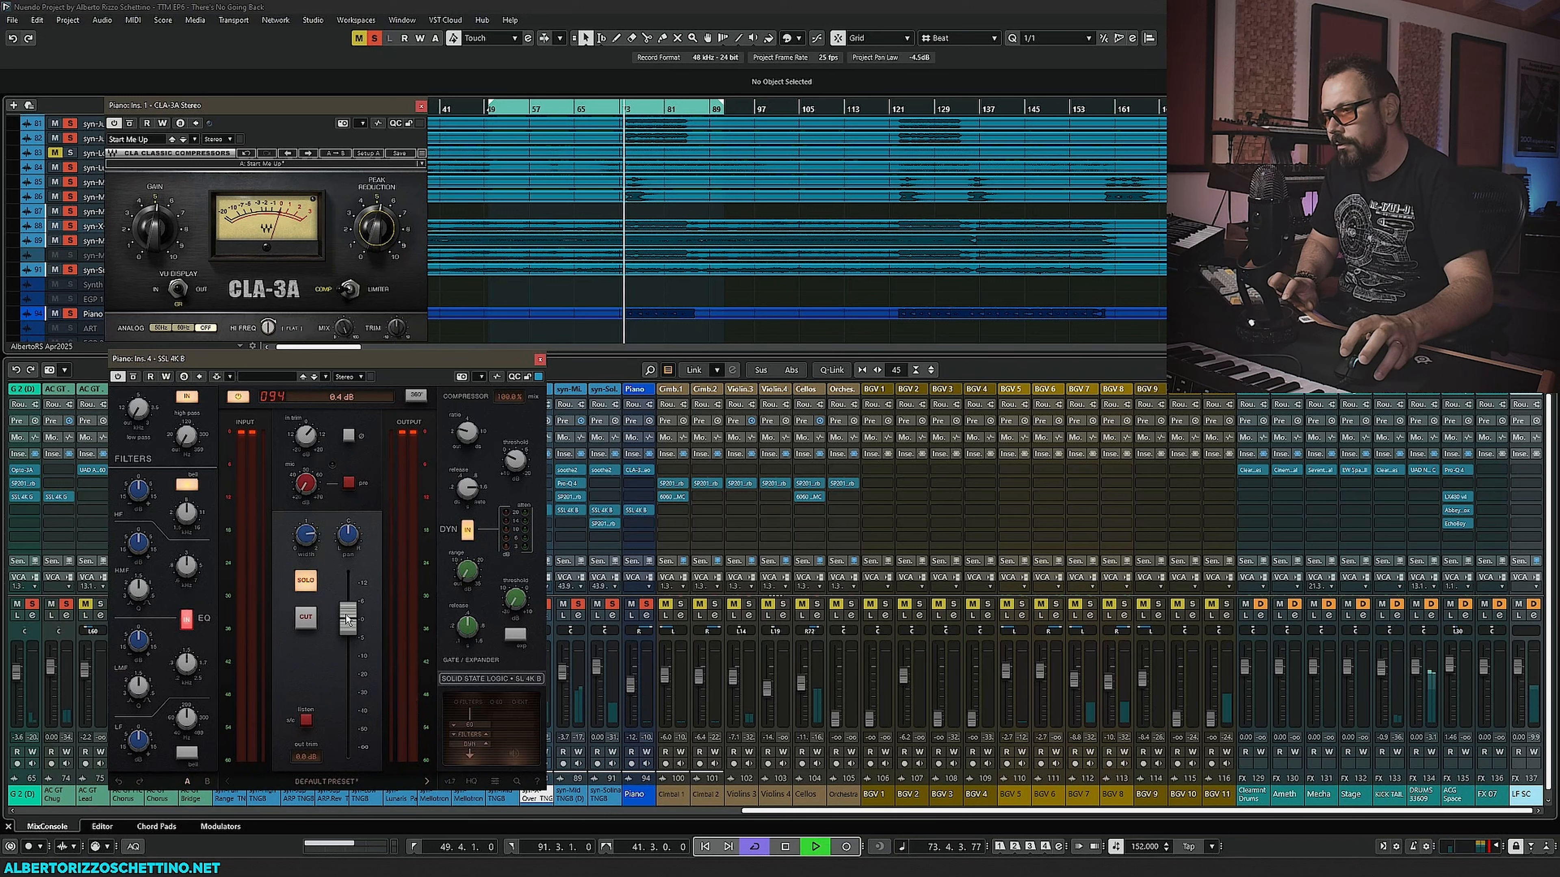
{"action": "left_click_drag", "start_coordinate": [347, 618], "coordinate": [348, 637]}
{"action": "key", "text": "space"}
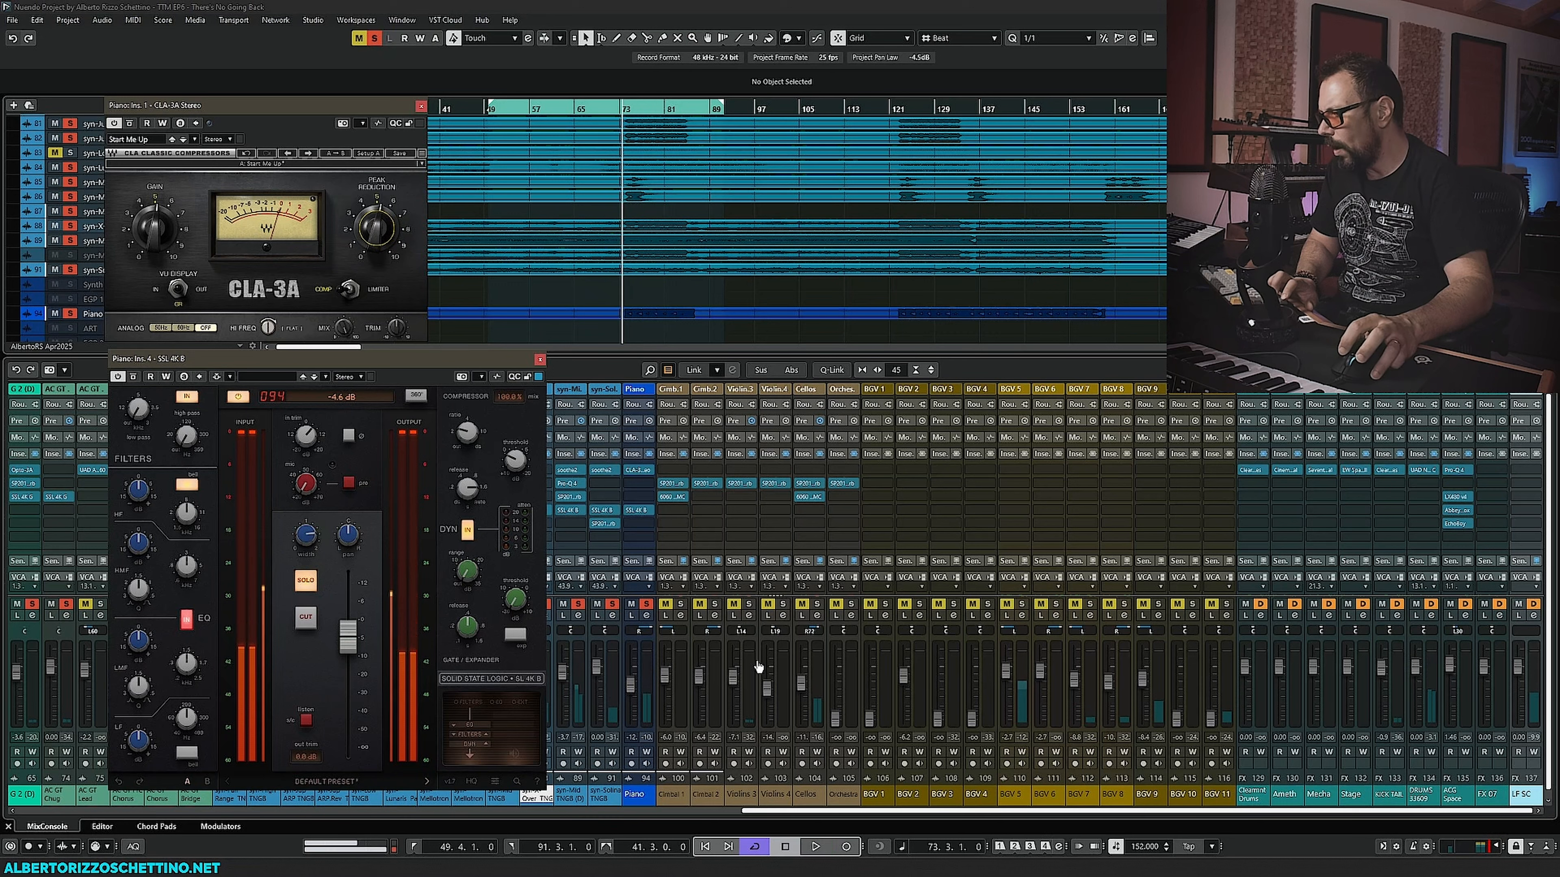
- Open the Piano channel's stereo balance panner and close it again
{"action": "double_click", "coordinate": [641, 632]}
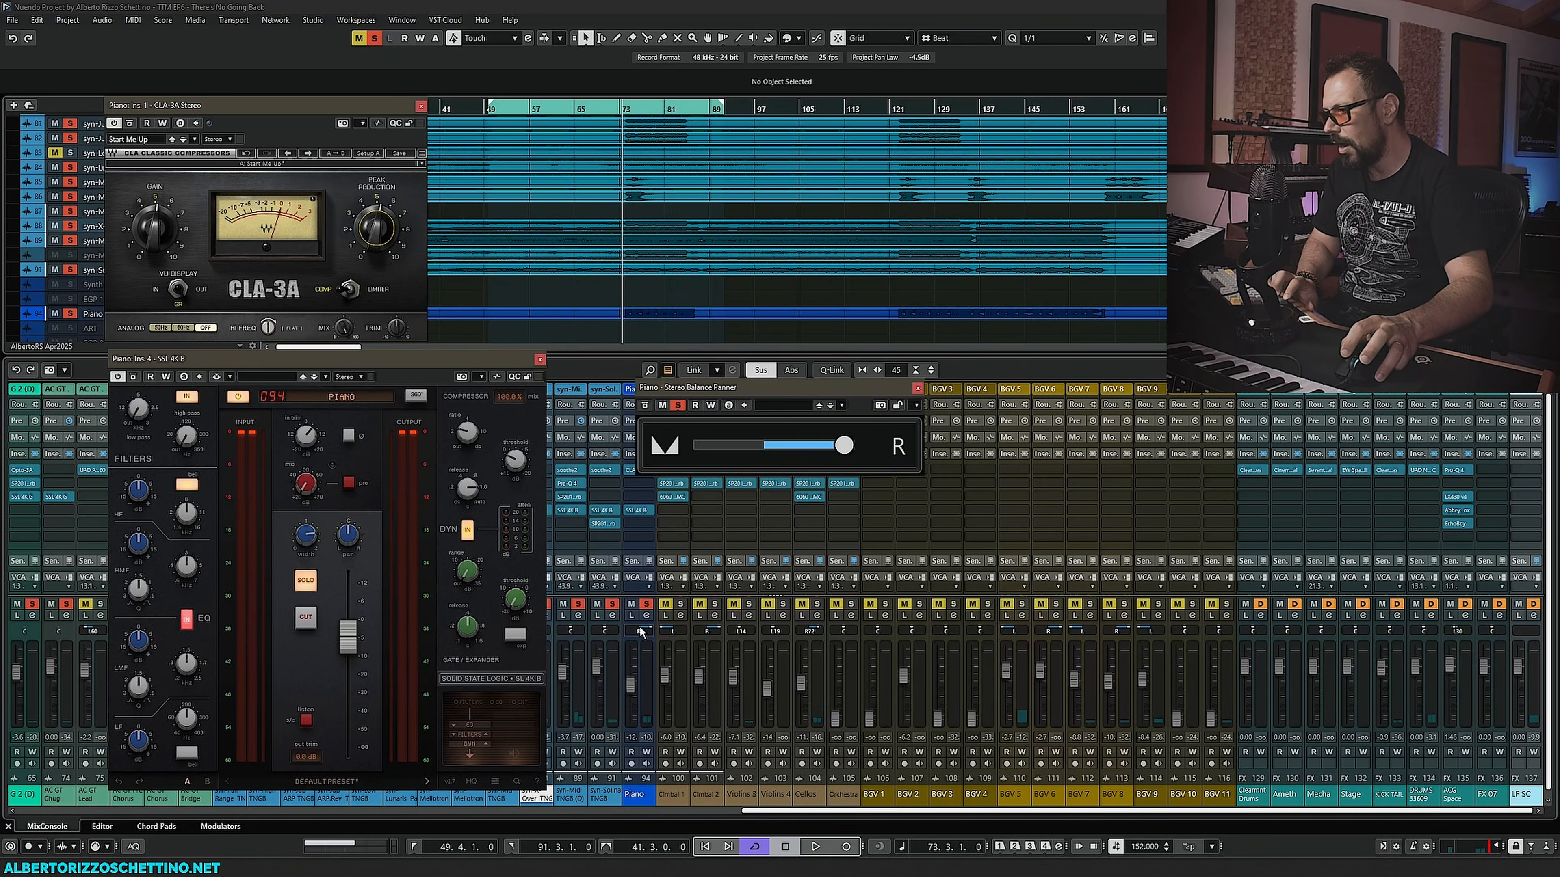
{"action": "left_click", "coordinate": [918, 388]}
{"action": "key", "text": "space"}
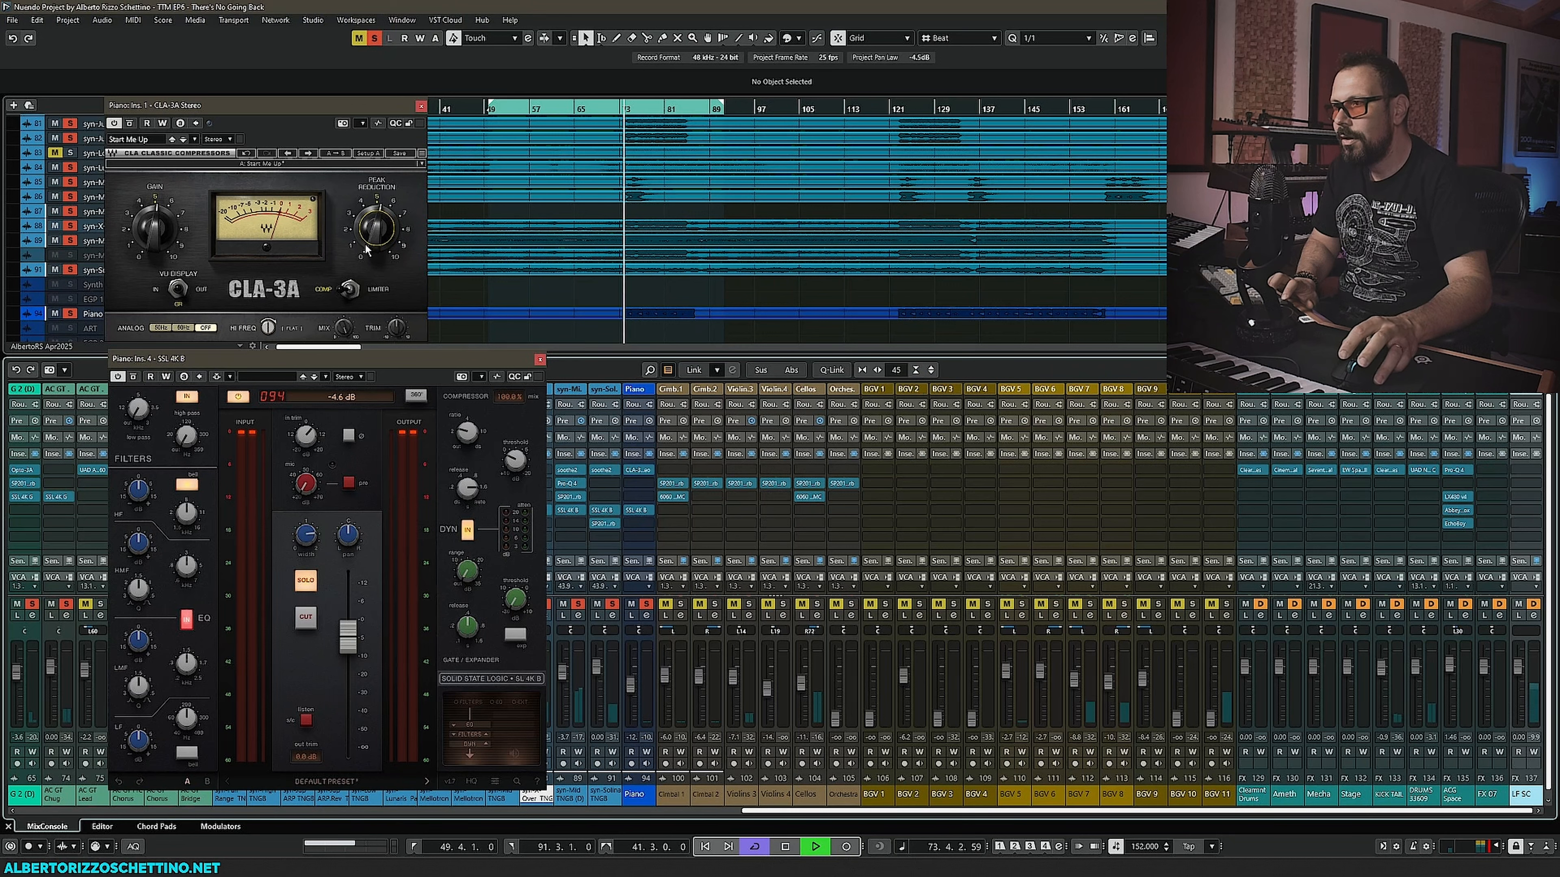
{"action": "key", "text": "space"}
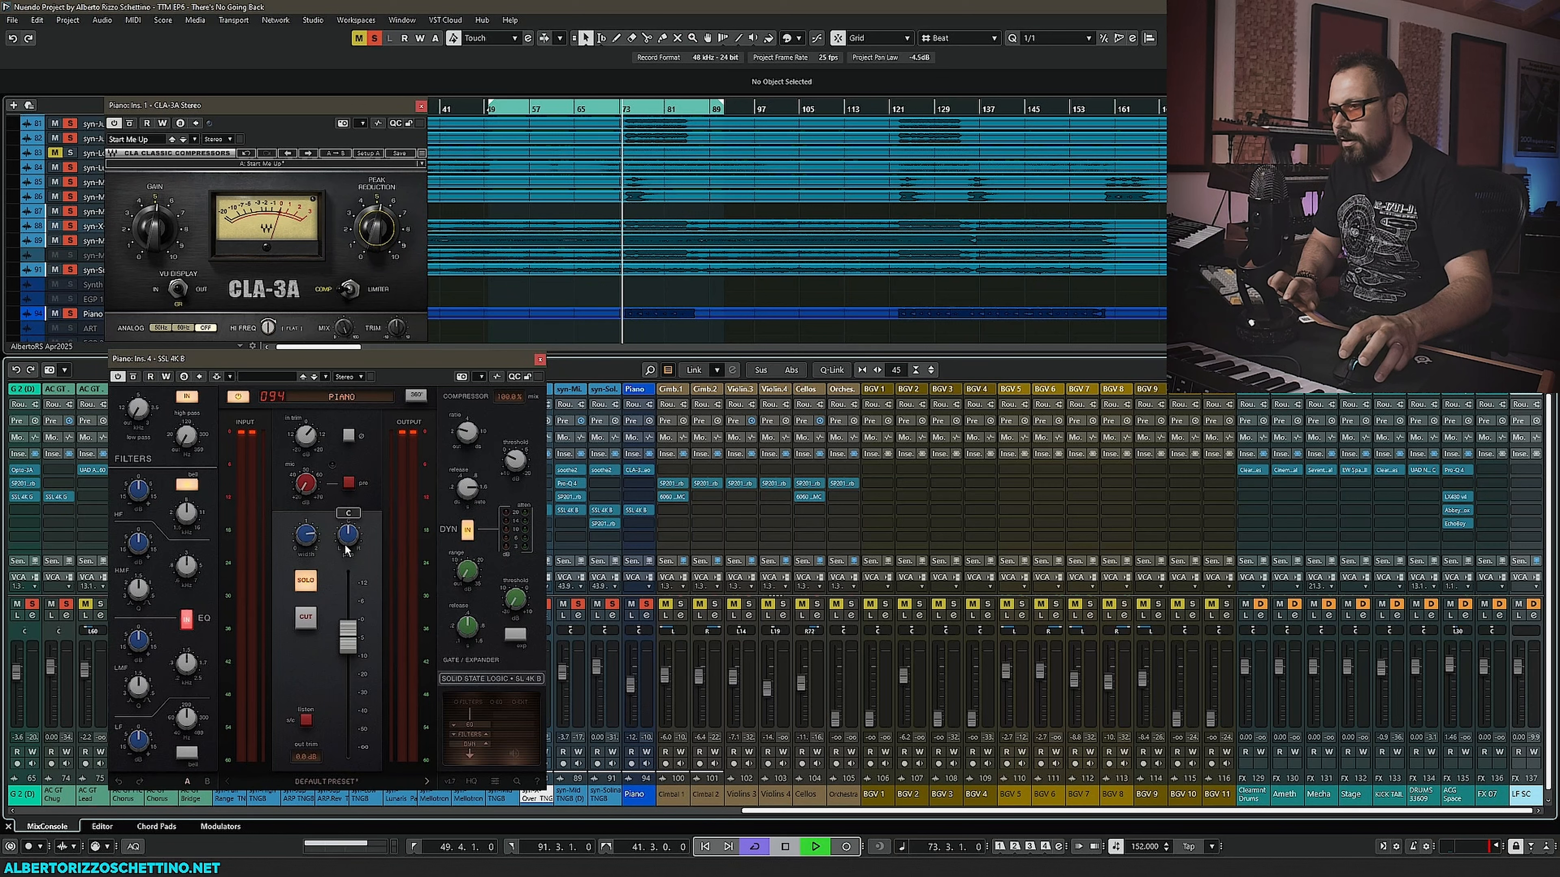
- Adjust the two channel-section knobs on the Piano SSL 4K B
{"action": "left_click_drag", "start_coordinate": [345, 544], "coordinate": [319, 443]}
{"action": "left_click_drag", "start_coordinate": [348, 533], "coordinate": [310, 546]}
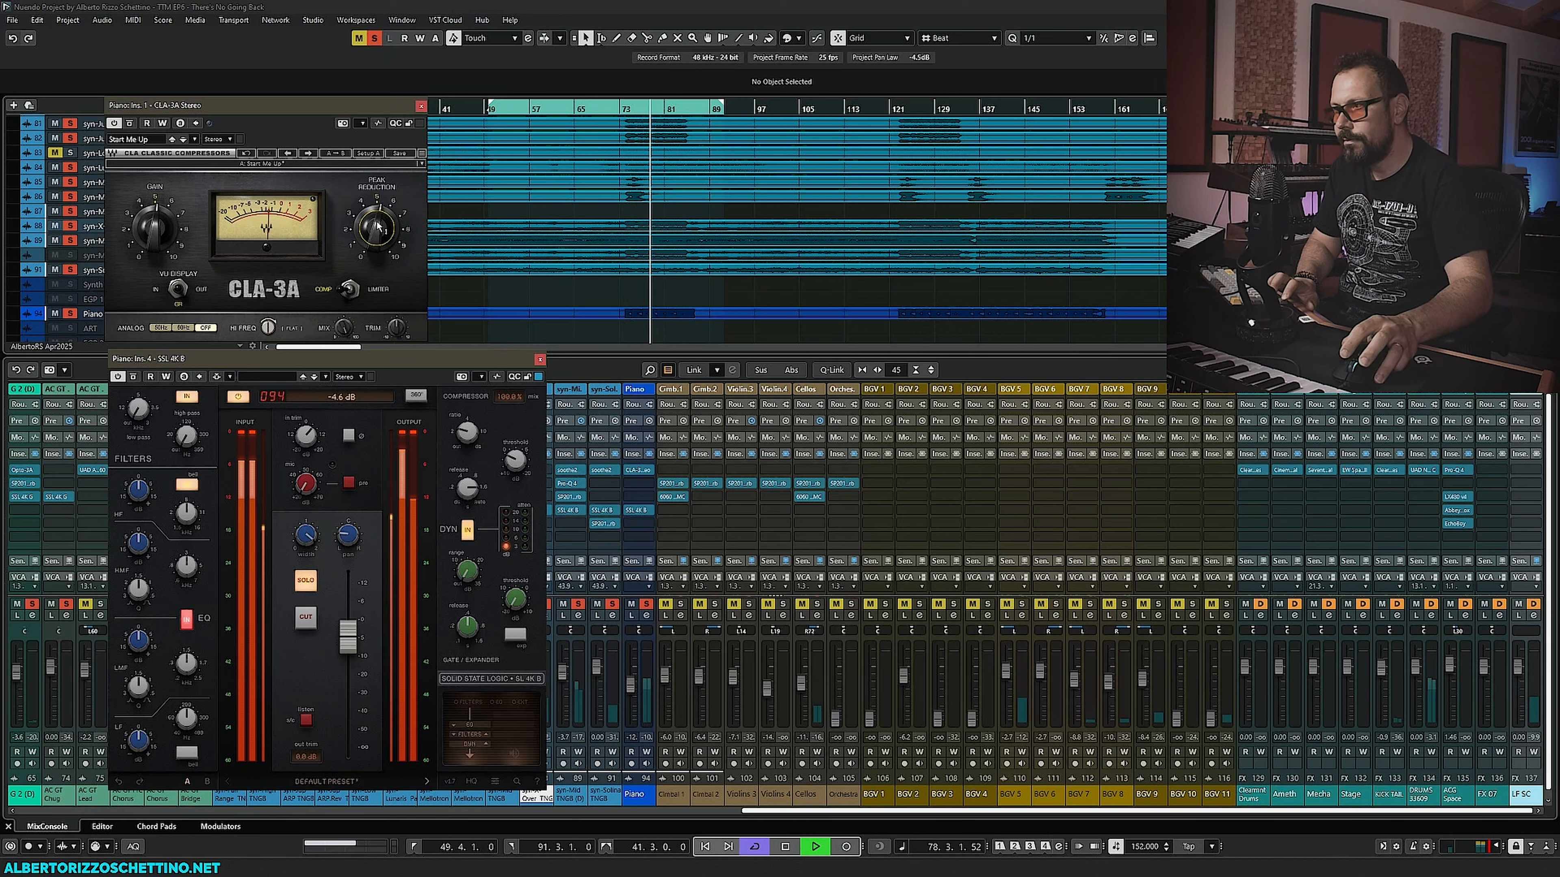
{"action": "key", "text": "space"}
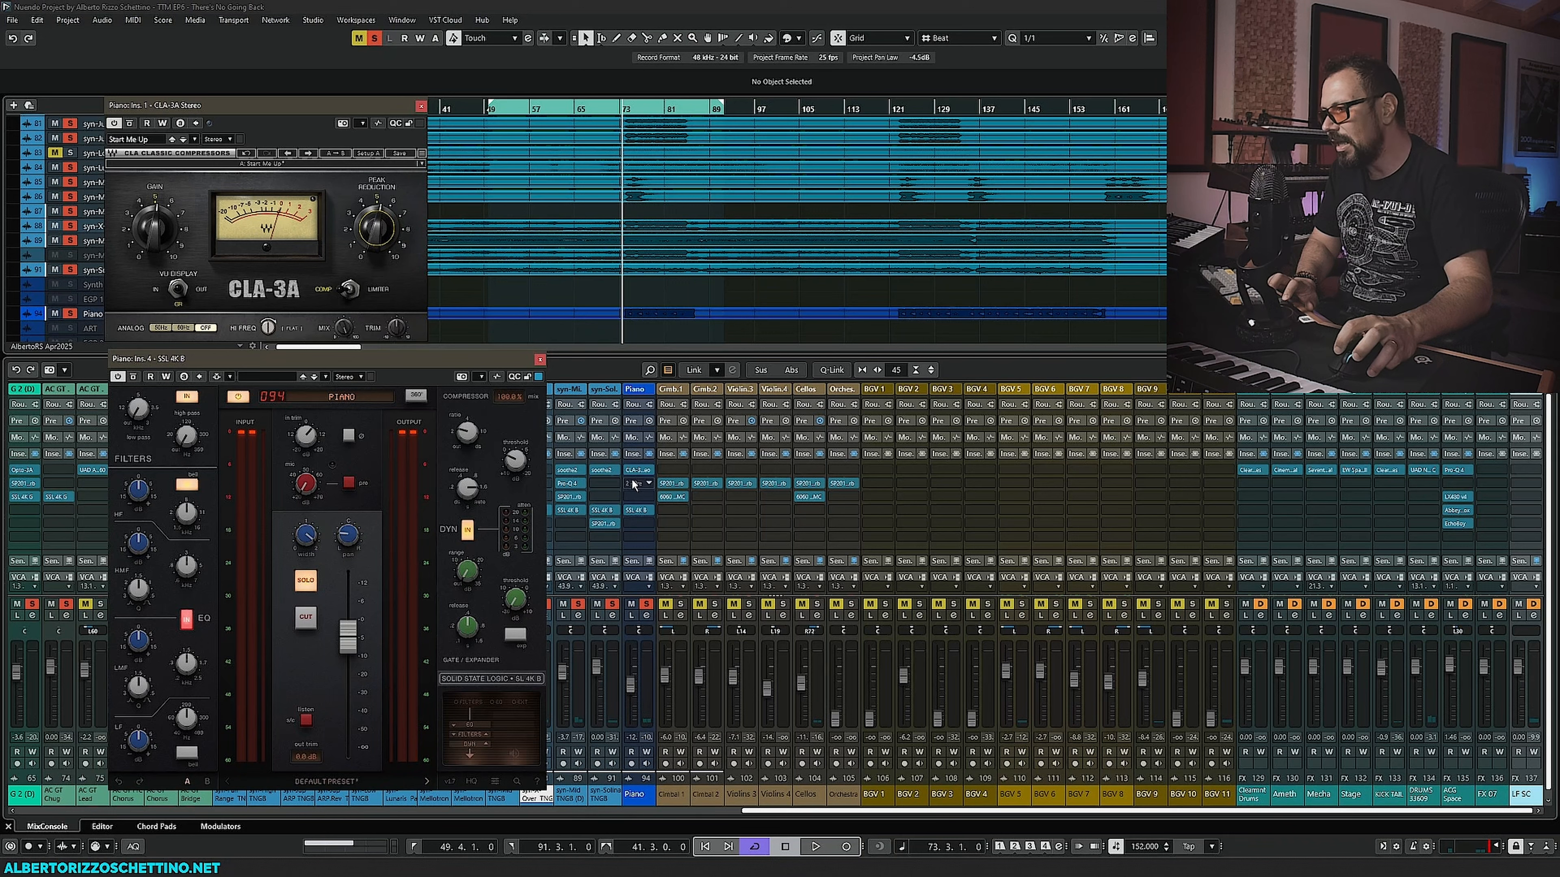
- Search the plugin browser for la- and replace the Piano's CLA-3A with UAD Teletronix LA-3A, then audition it
{"action": "left_click", "coordinate": [651, 470]}
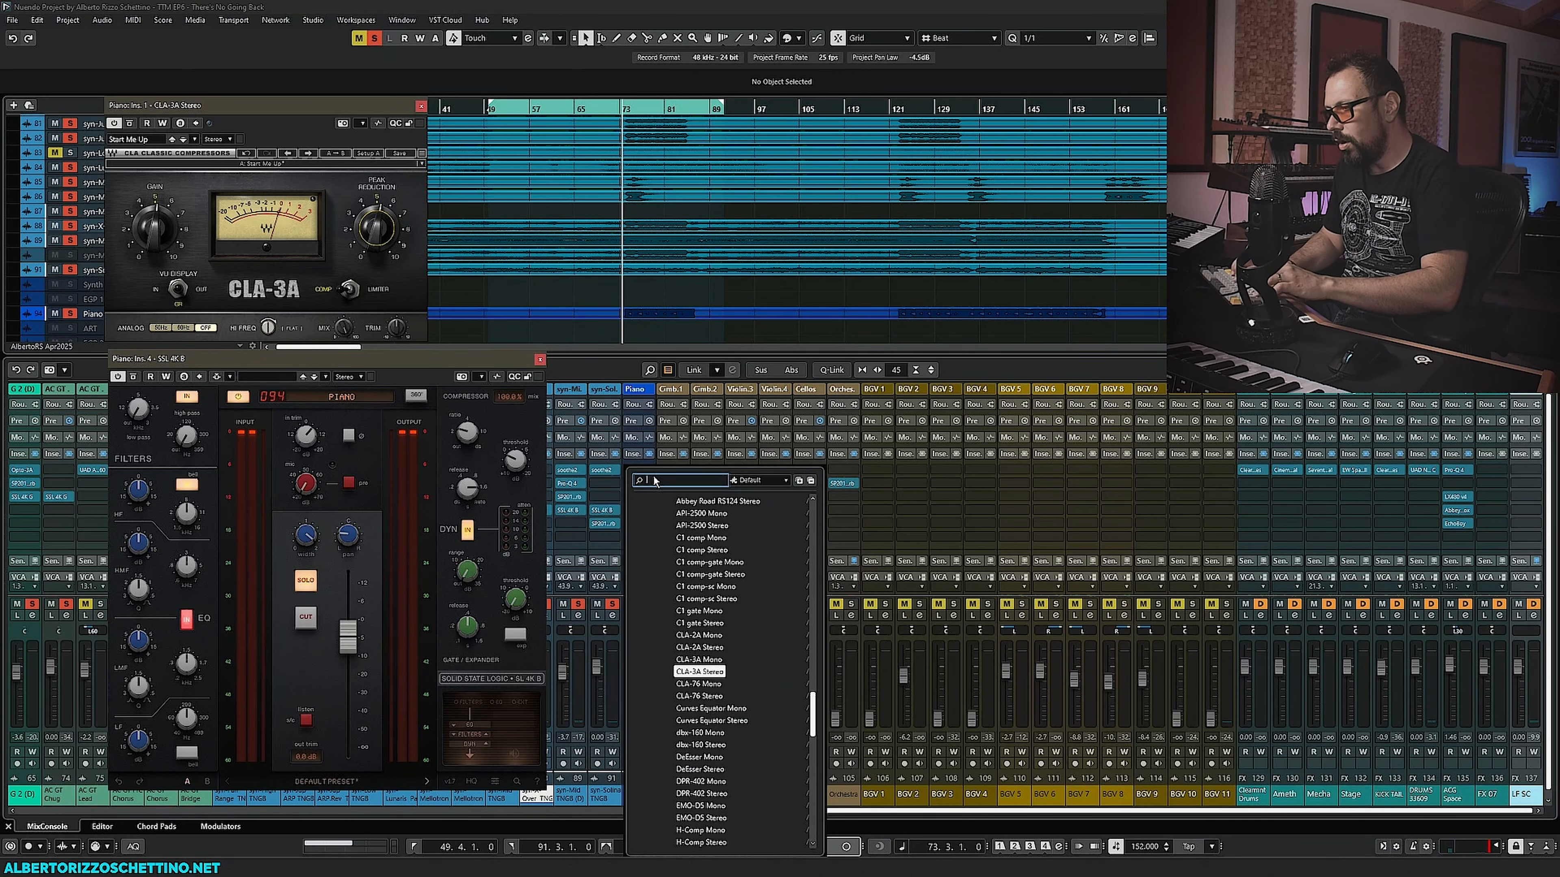
{"action": "type", "text": "la-"}
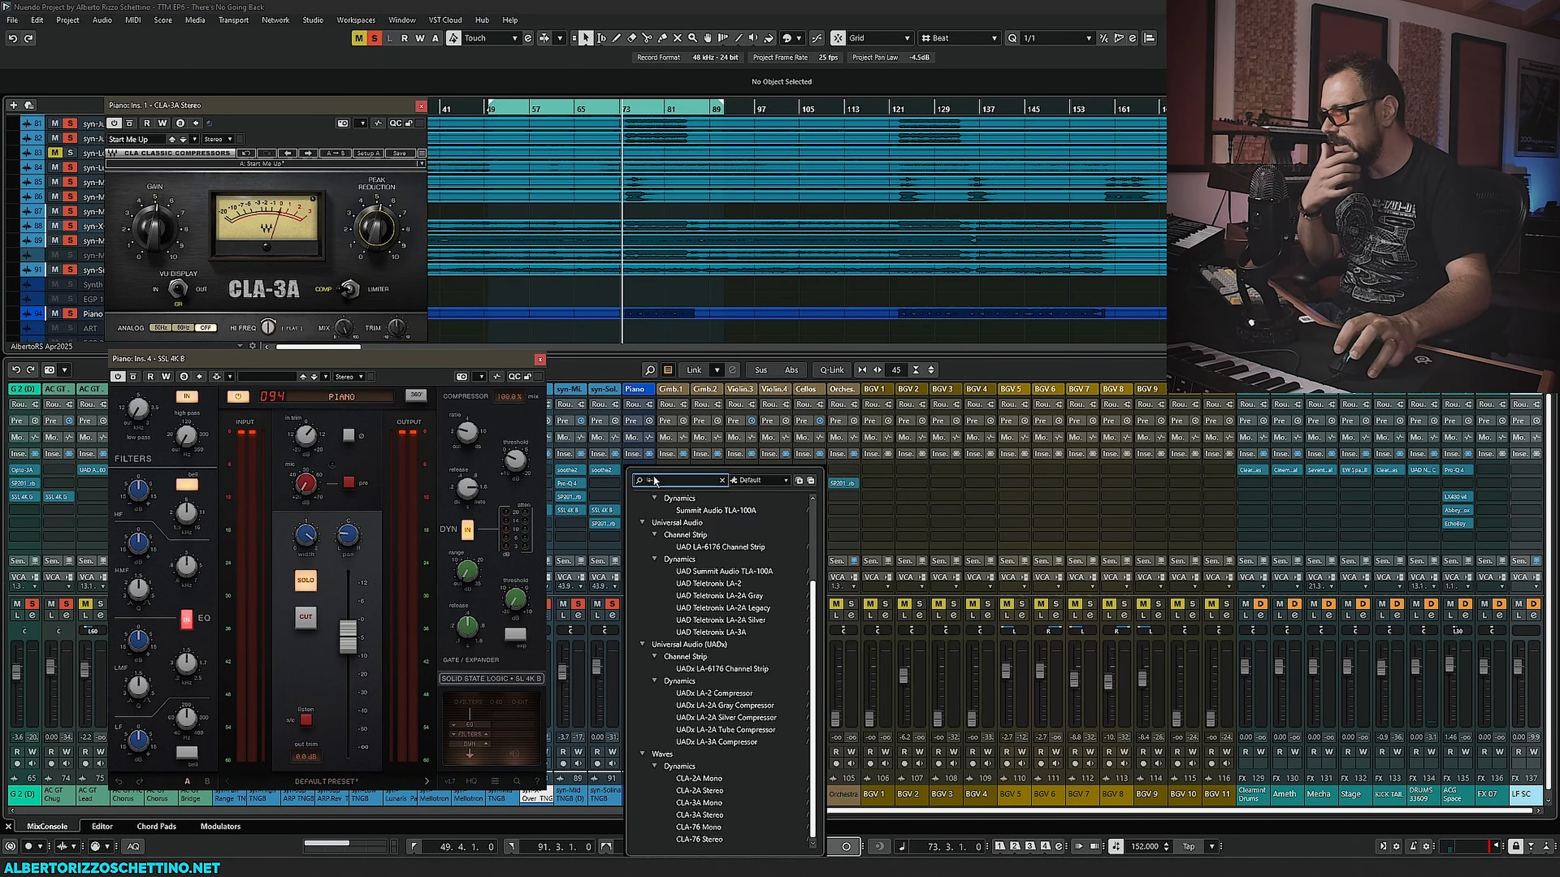
{"action": "left_click", "coordinate": [709, 633]}
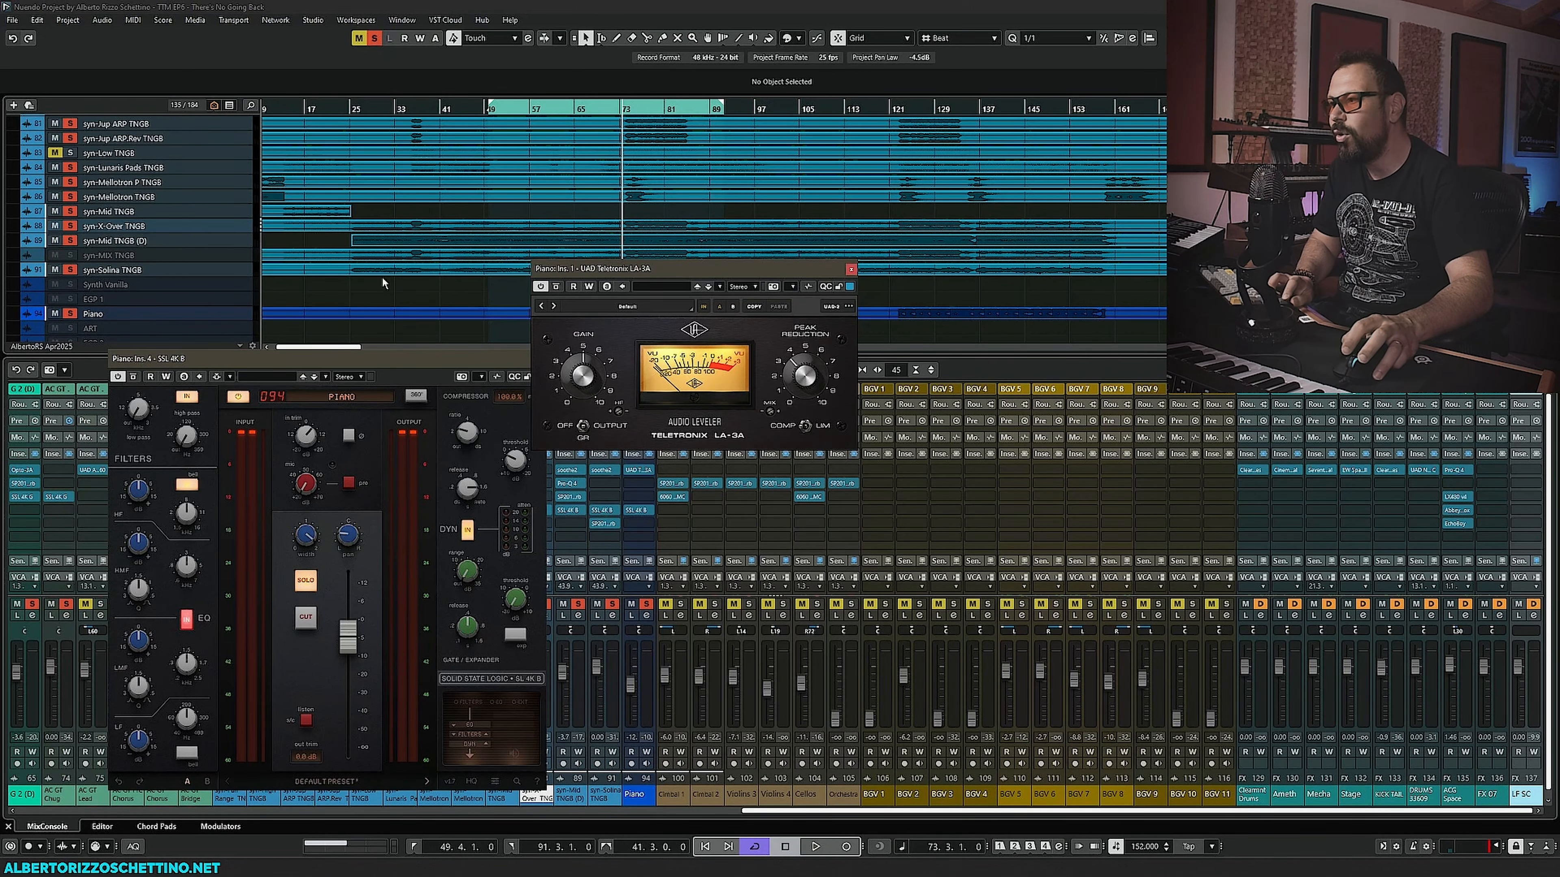
{"action": "left_click_drag", "start_coordinate": [631, 271], "coordinate": [258, 155]}
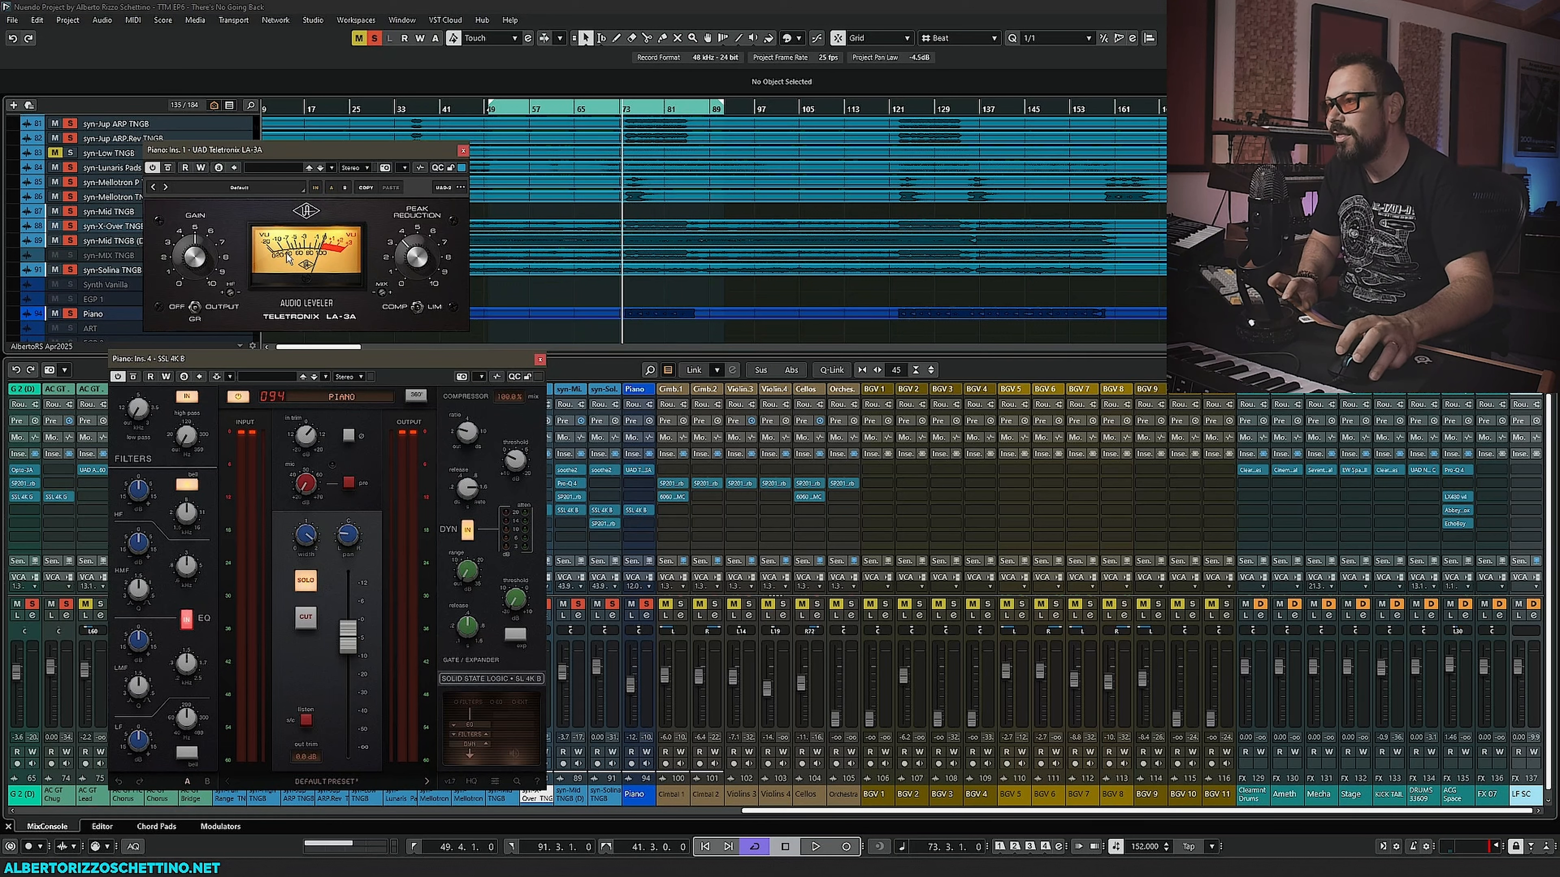
{"action": "key", "text": "space"}
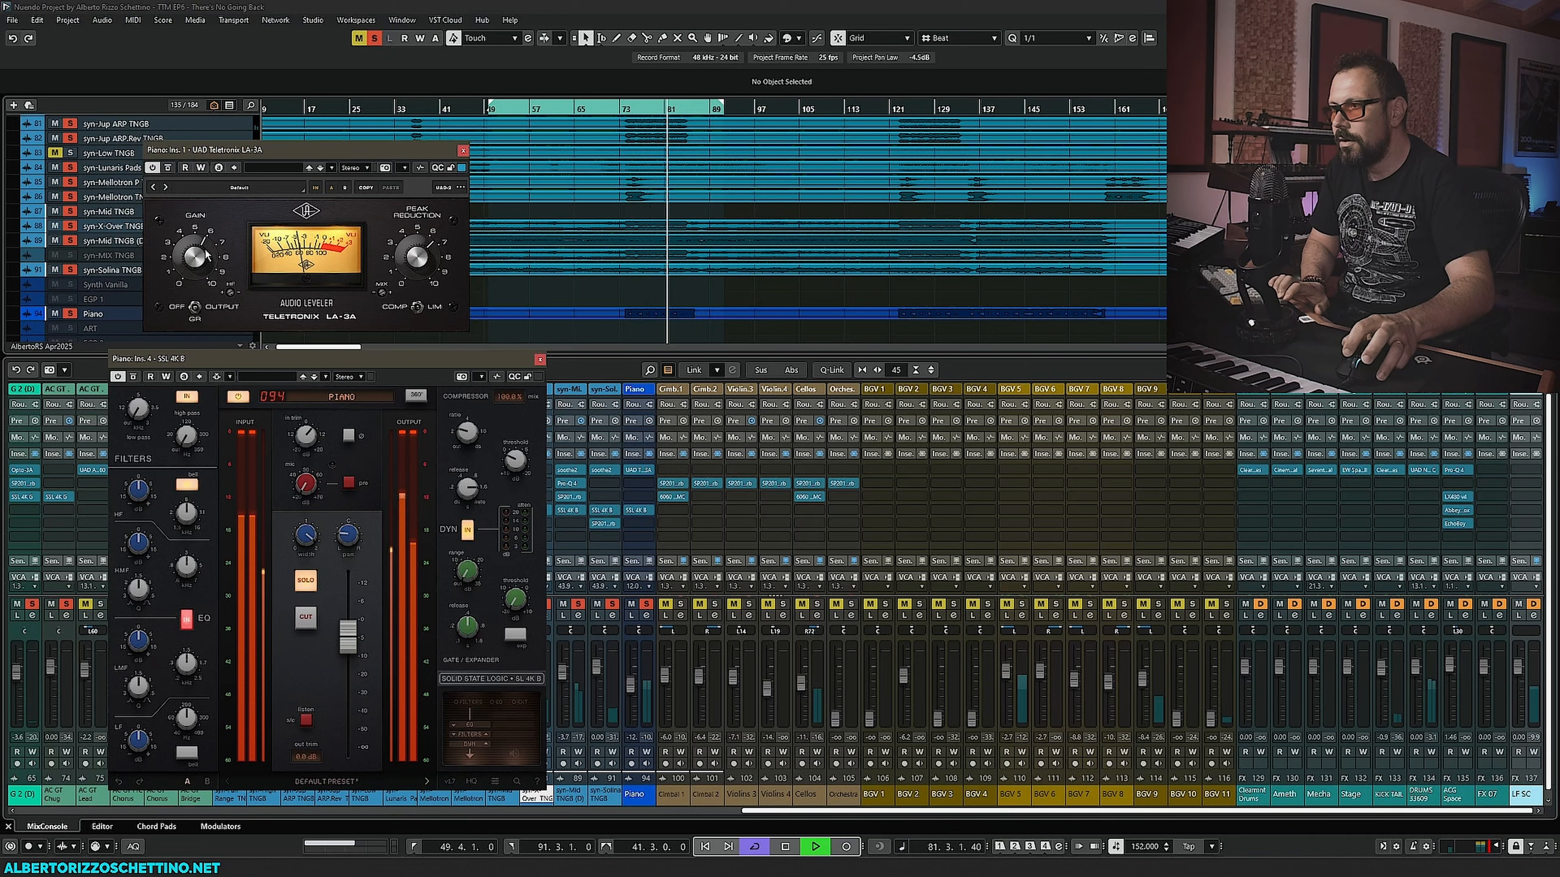
{"action": "key", "text": "space"}
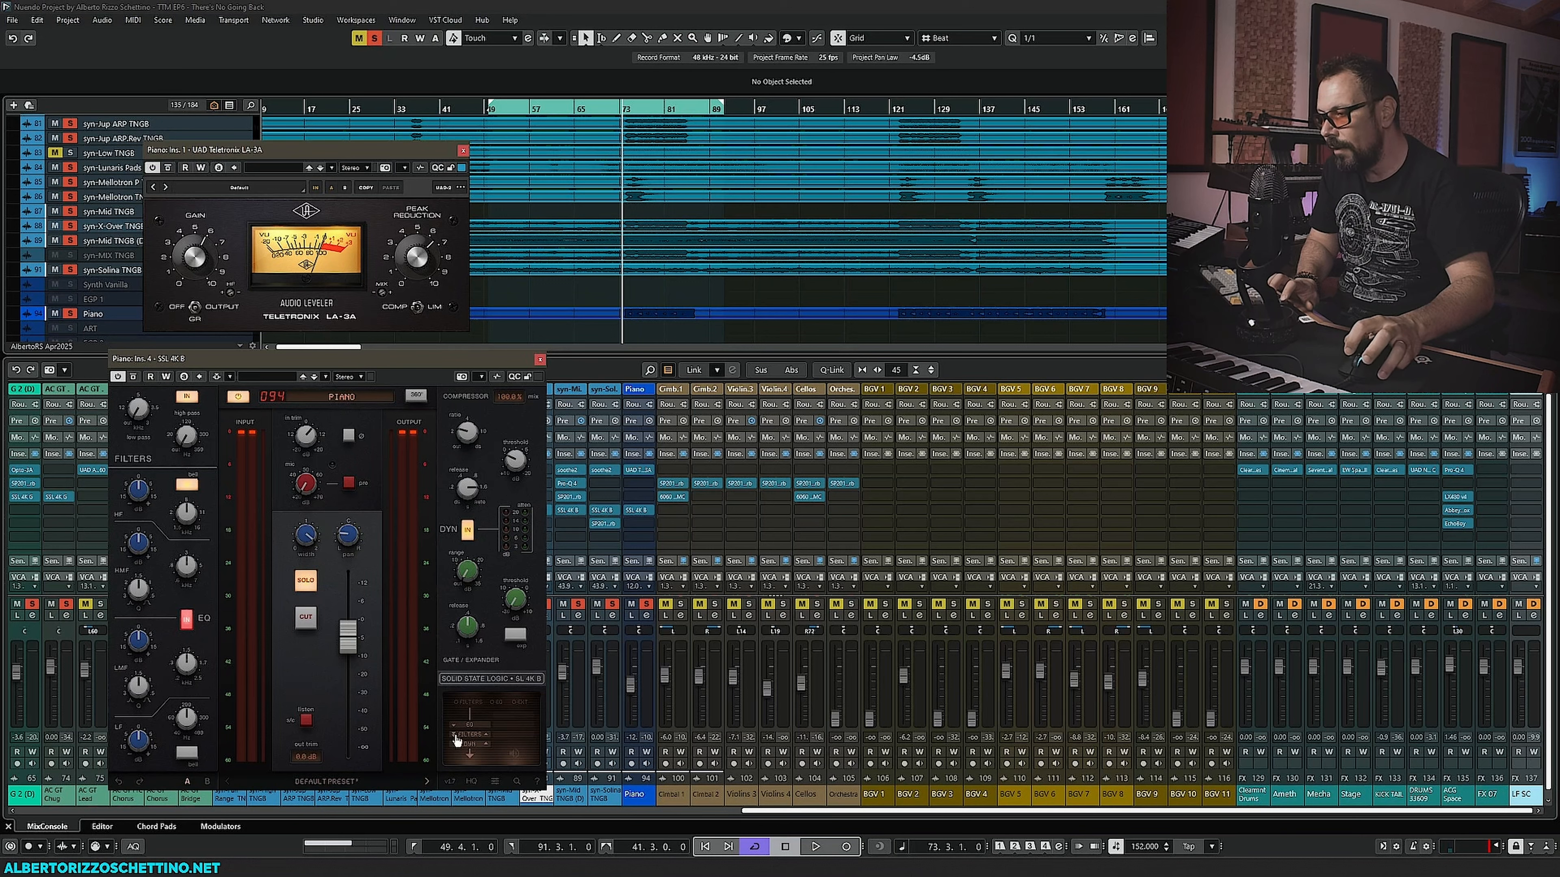
- Shape the Piano SSL 4K B EQ, adjusting the high-pass filter and mid-band gain and frequency knobs during playback
{"action": "left_click", "coordinate": [485, 745]}
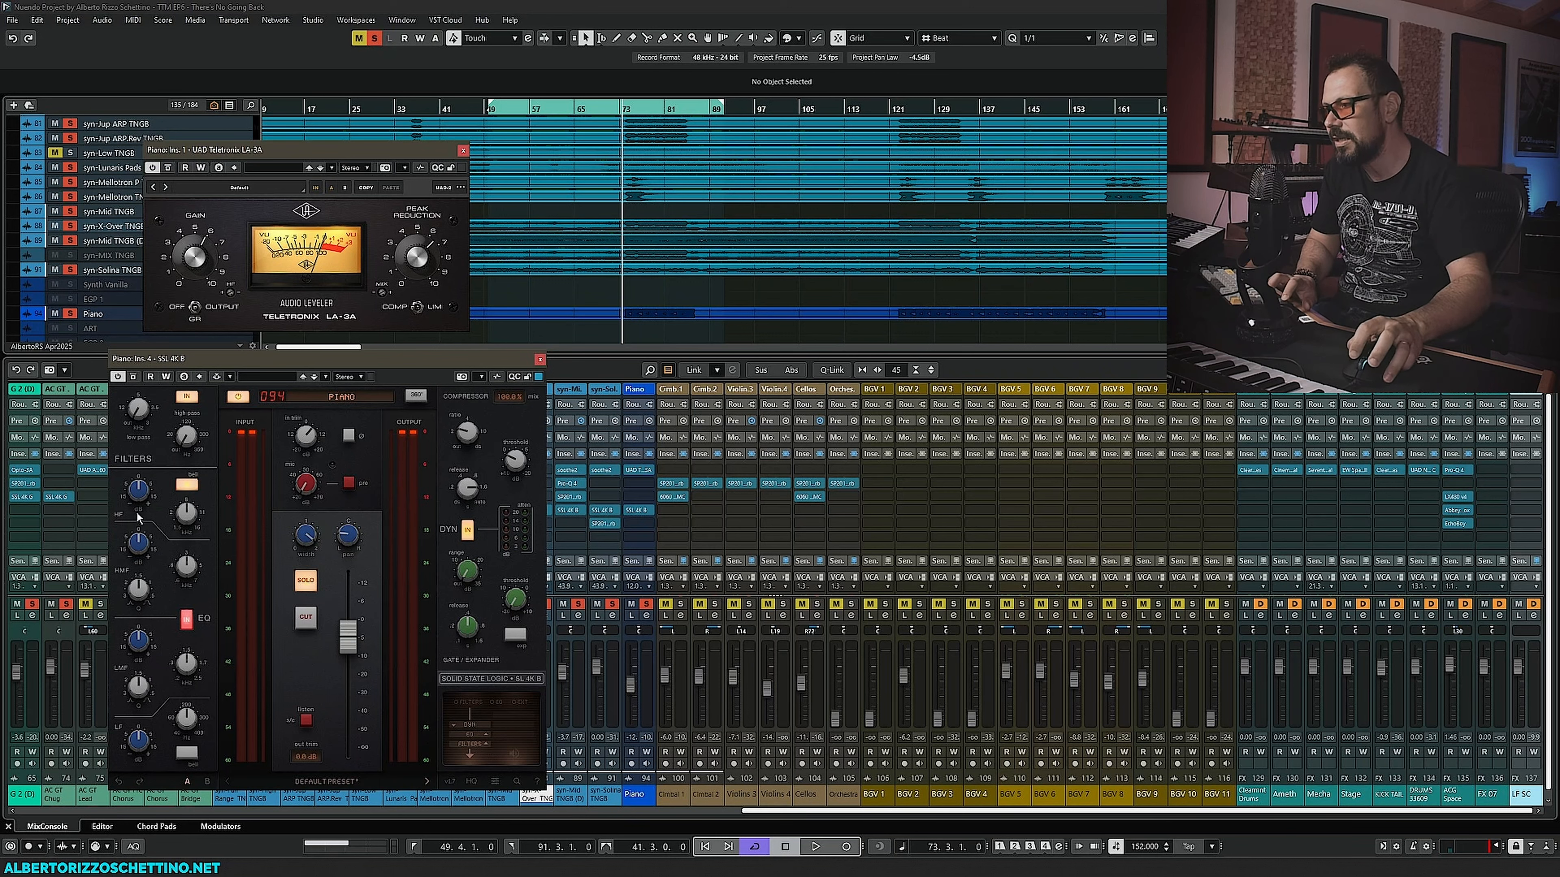
{"action": "mouse_move", "coordinate": [181, 507]}
{"action": "key", "text": "space"}
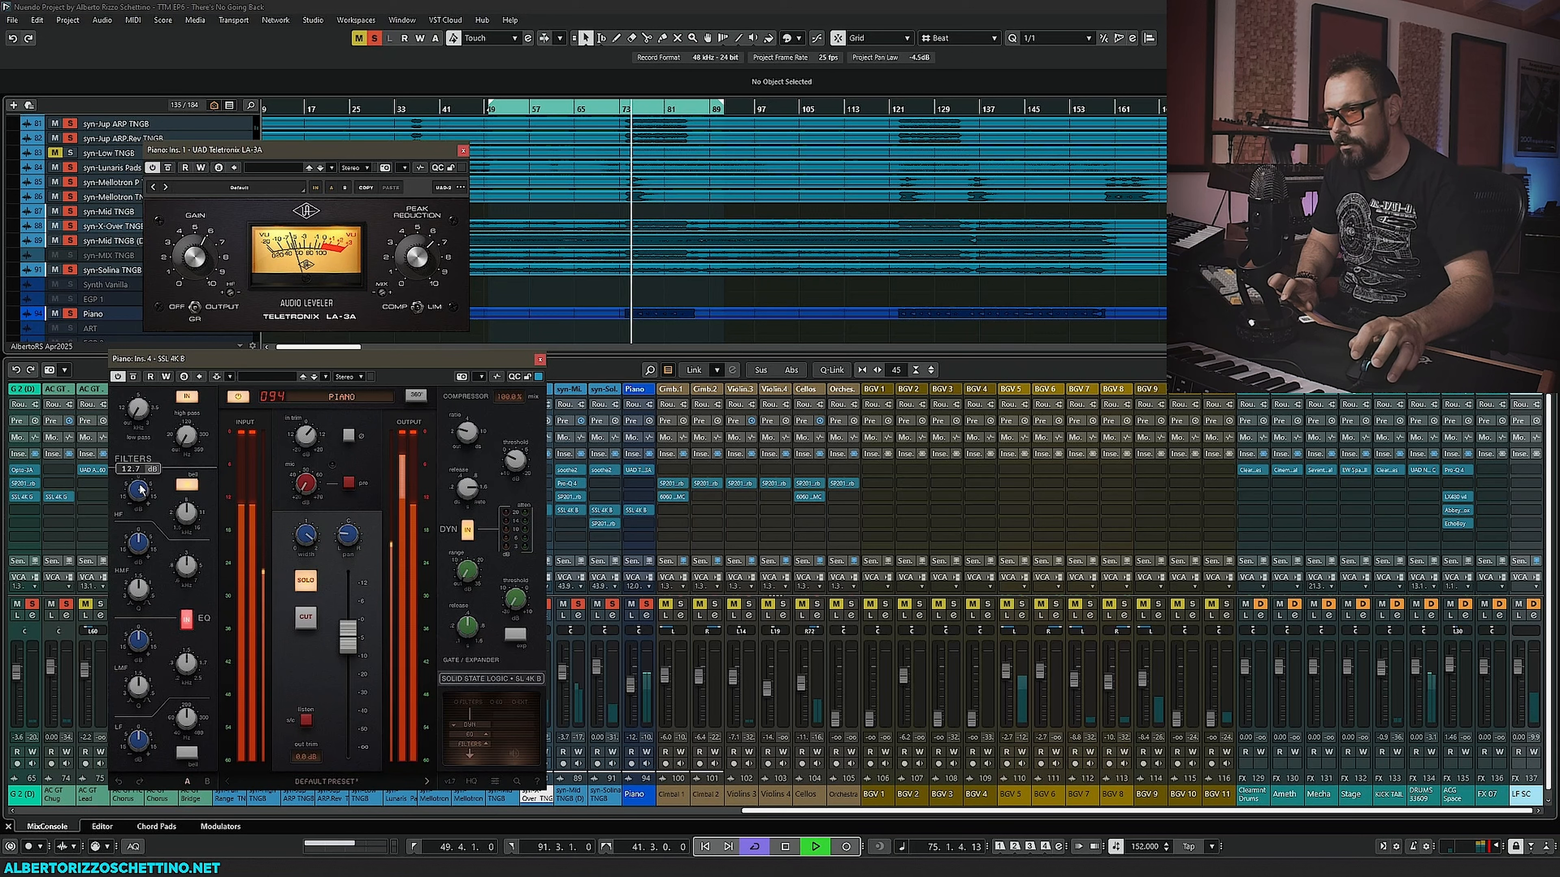
{"action": "scroll", "coordinate": [138, 492], "scroll_direction": "up", "scroll_amount": 2}
{"action": "left_click_drag", "start_coordinate": [187, 569], "coordinate": [148, 522]}
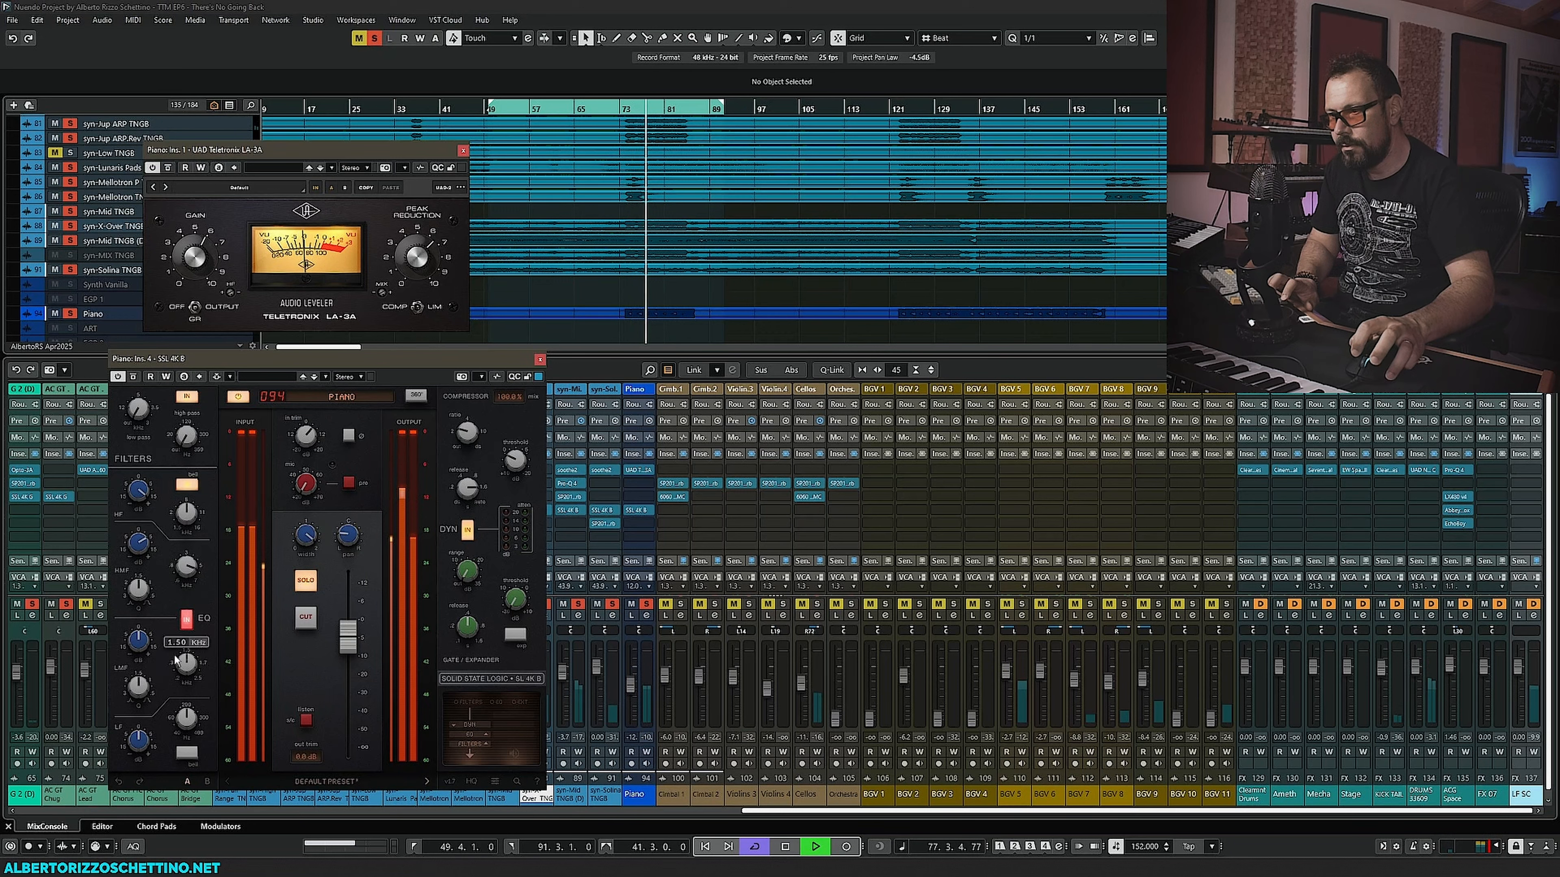
{"action": "left_click_drag", "start_coordinate": [140, 639], "coordinate": [145, 591]}
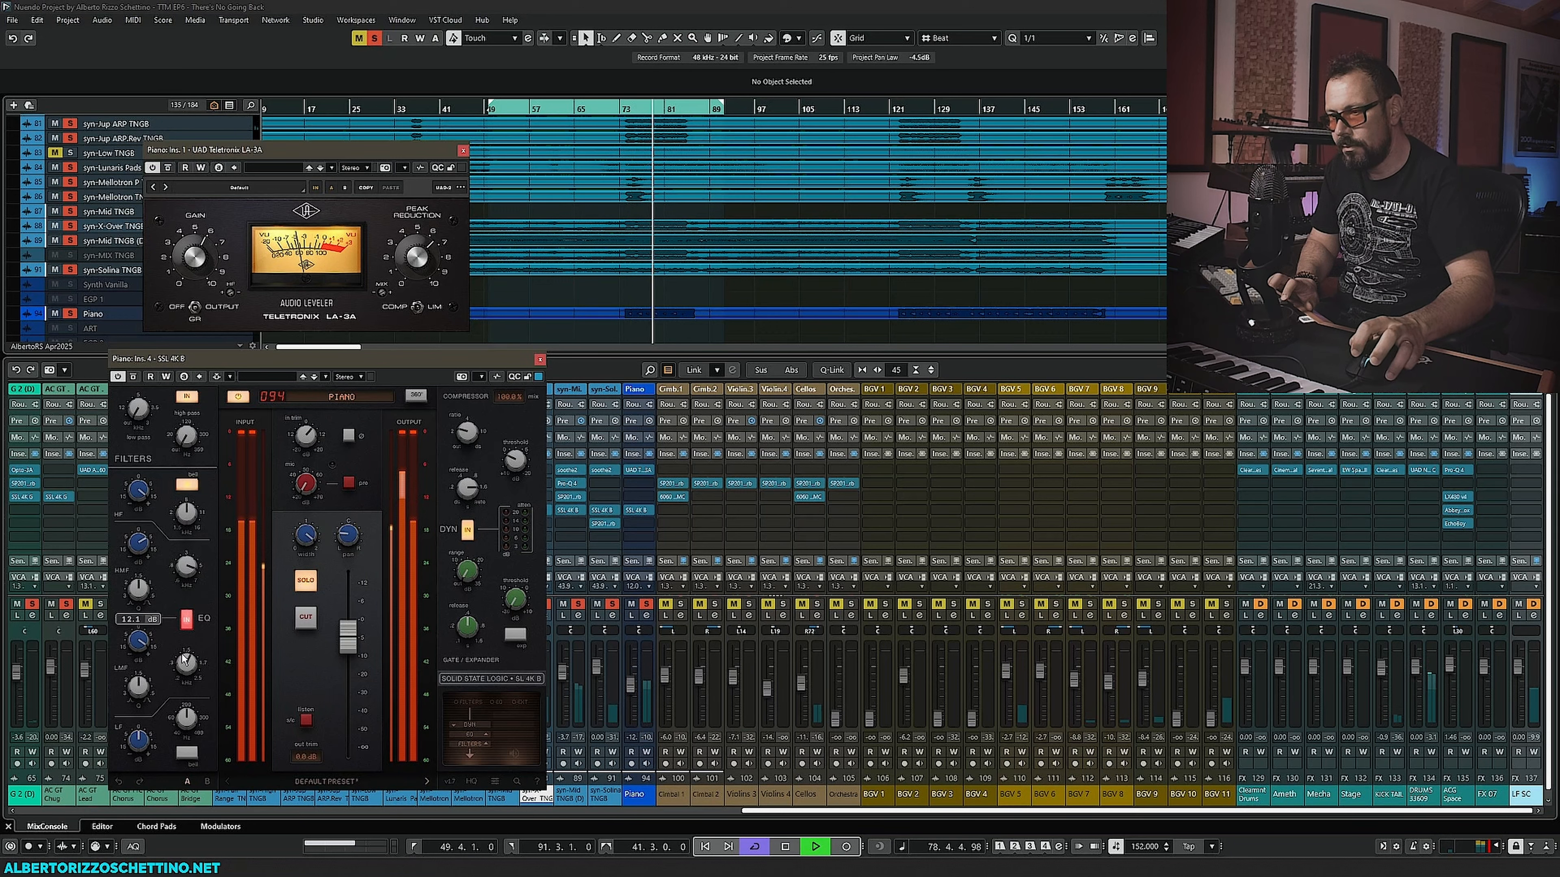
{"action": "left_click_drag", "start_coordinate": [186, 666], "coordinate": [136, 660]}
{"action": "key", "text": "space"}
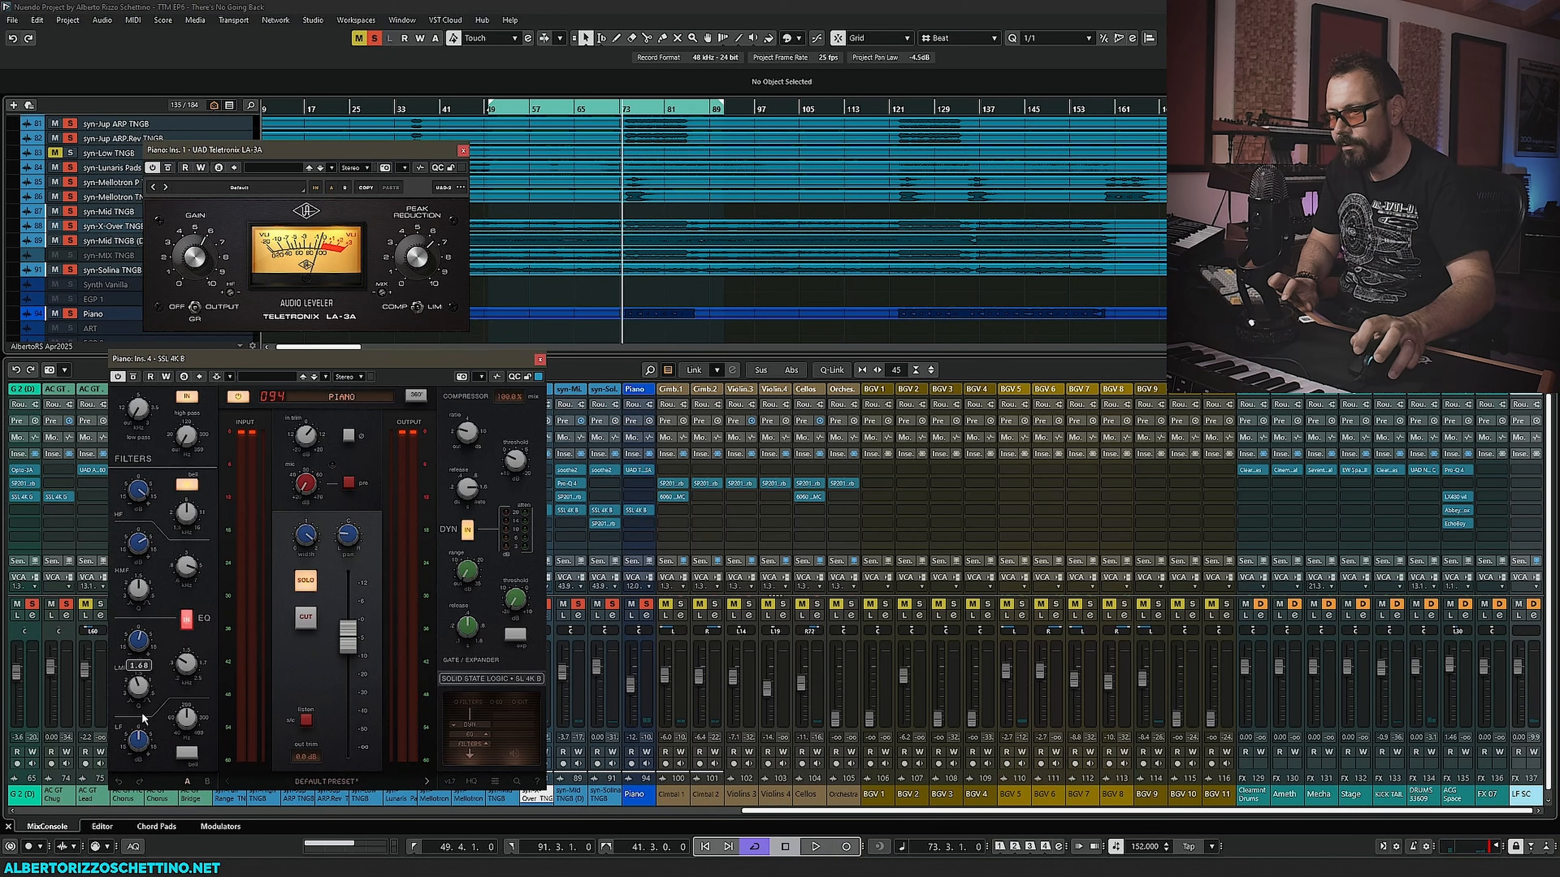
{"action": "key", "text": "space"}
- Refine the Piano SSL 4K B EQ, setting the high band to about 5.42 kHz and retweaking the mid and filter knobs
{"action": "left_click_drag", "start_coordinate": [190, 716], "coordinate": [136, 791]}
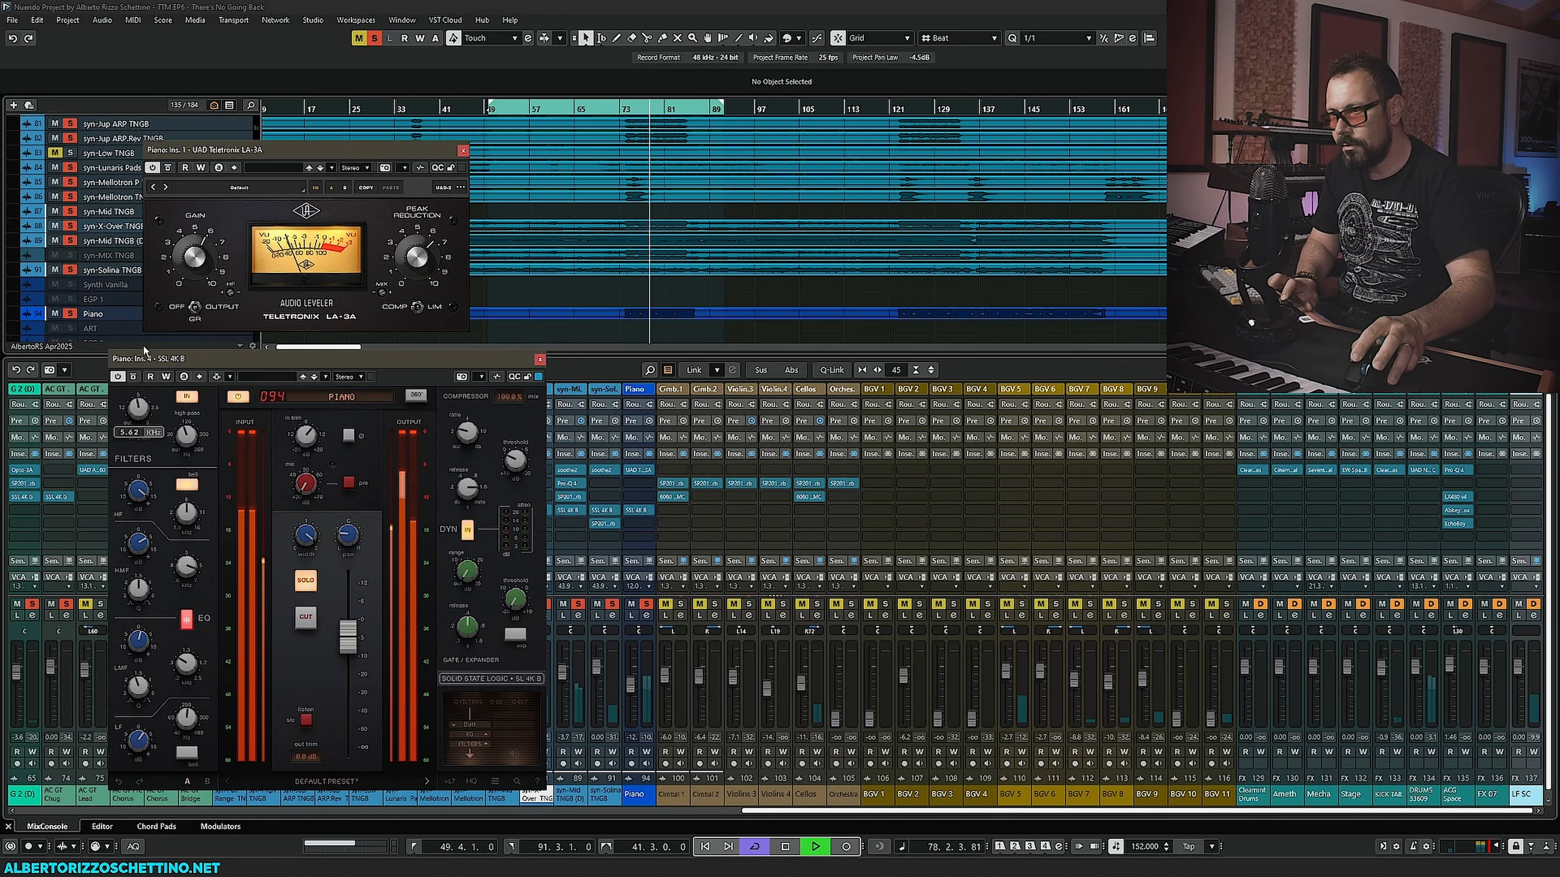
{"action": "left_click_drag", "start_coordinate": [184, 435], "coordinate": [180, 441]}
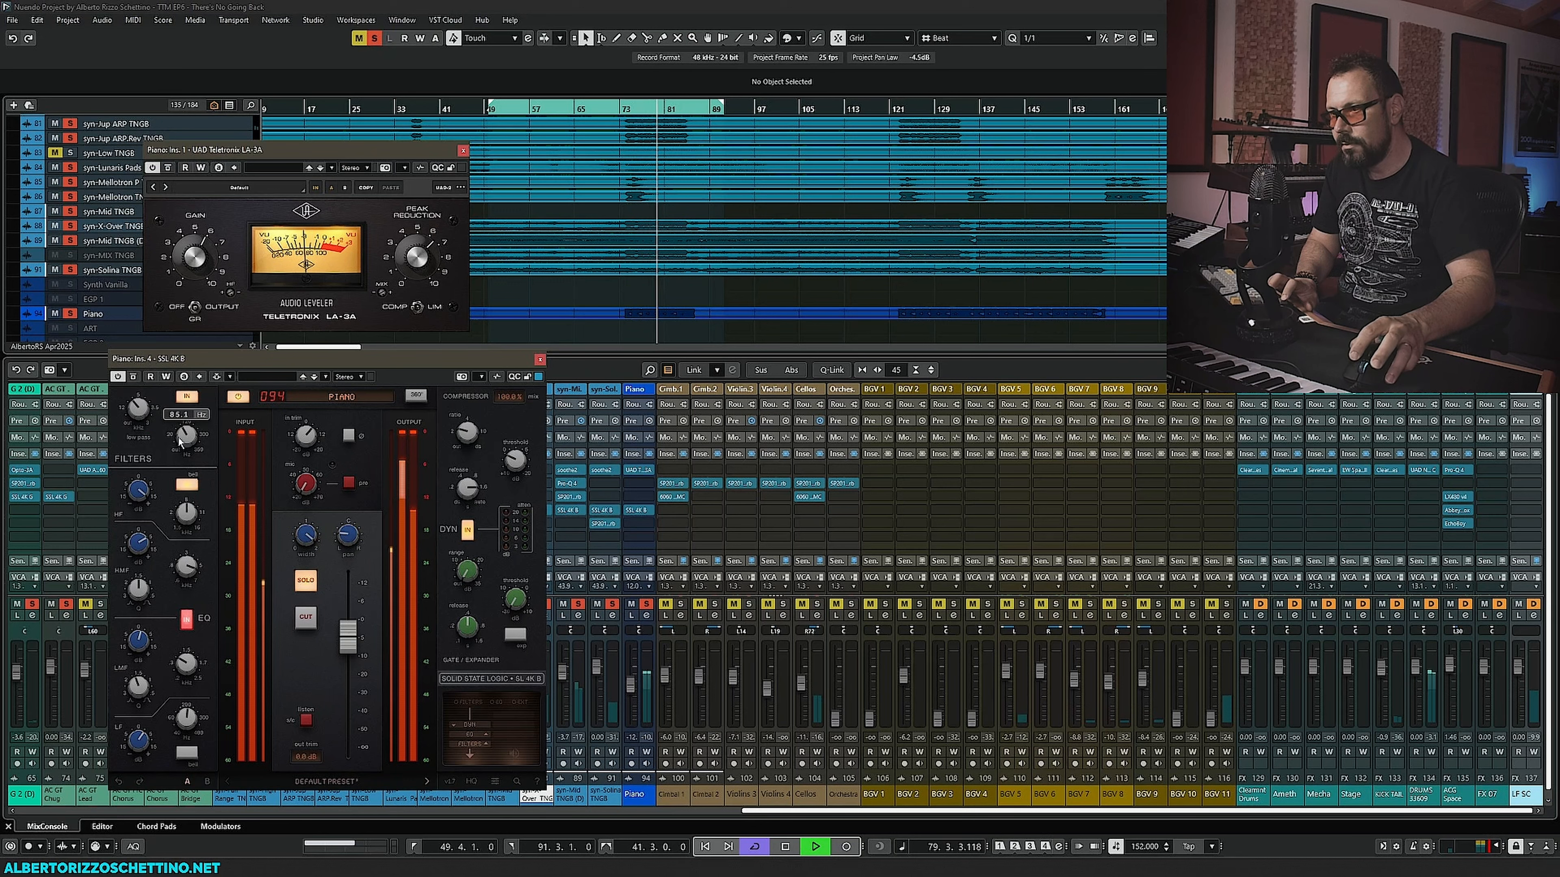
{"action": "left_click", "coordinate": [140, 645], "text": "alt"}
{"action": "left_click", "coordinate": [186, 665], "text": "alt"}
{"action": "left_click", "coordinate": [140, 689], "text": "alt"}
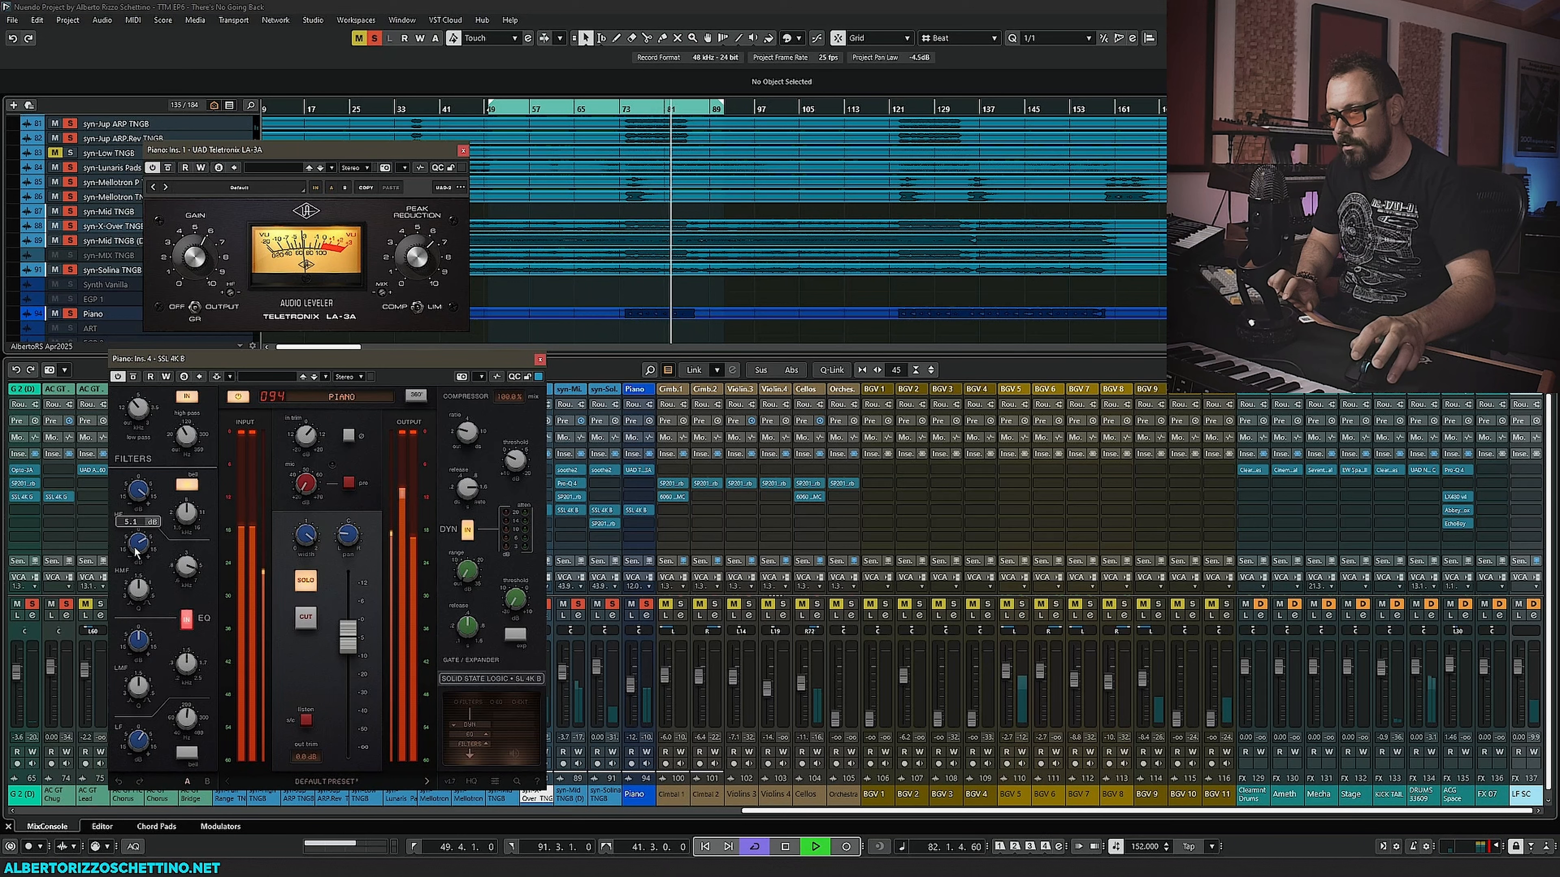
{"action": "left_click_drag", "start_coordinate": [136, 548], "coordinate": [136, 569]}
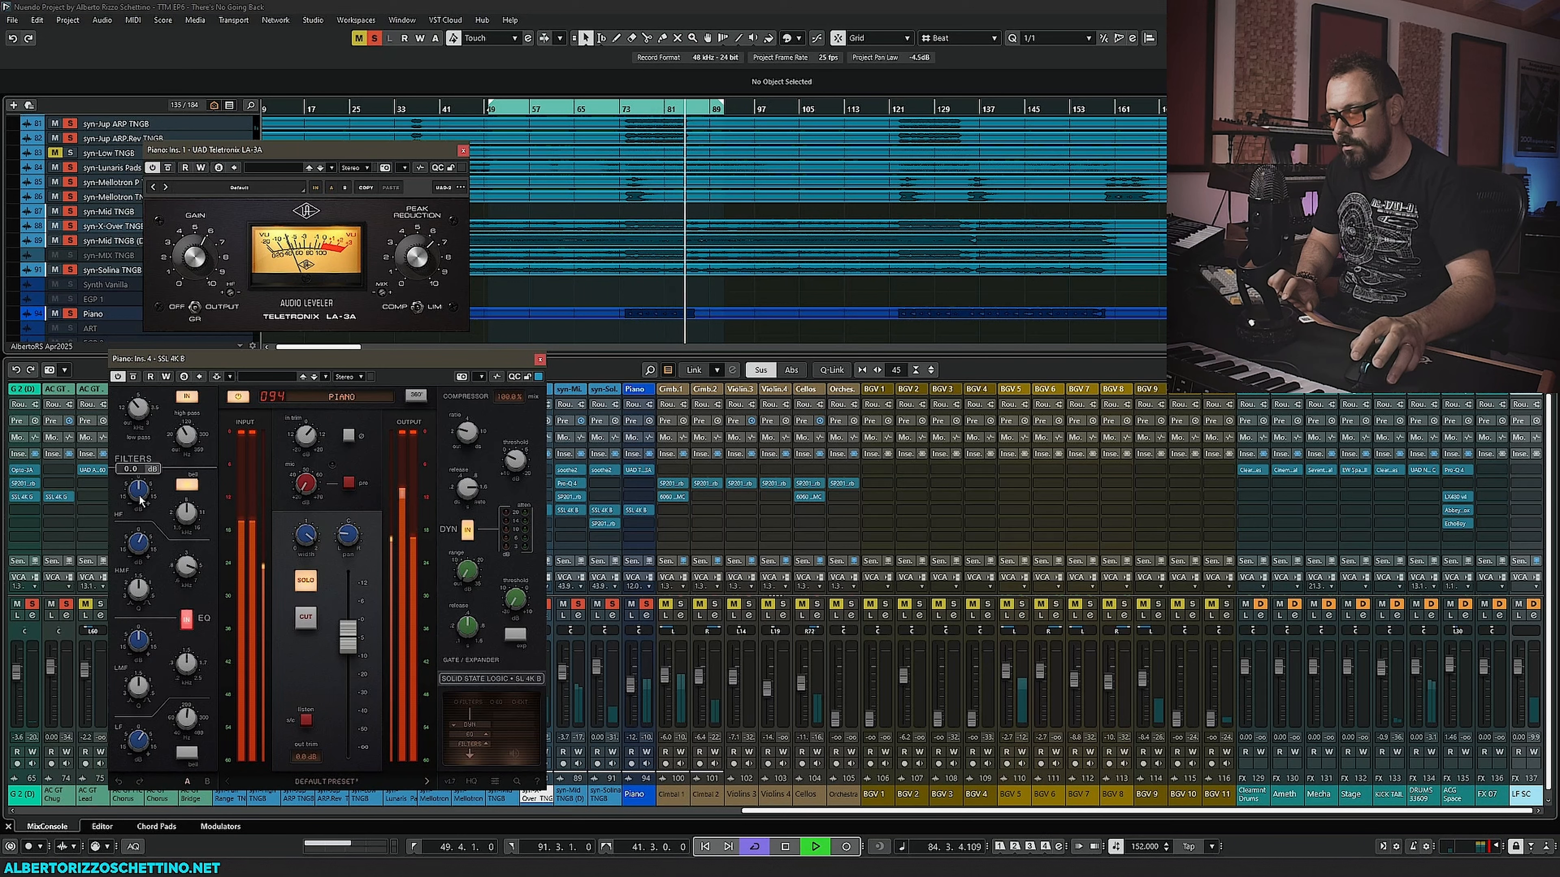
{"action": "key", "text": "space"}
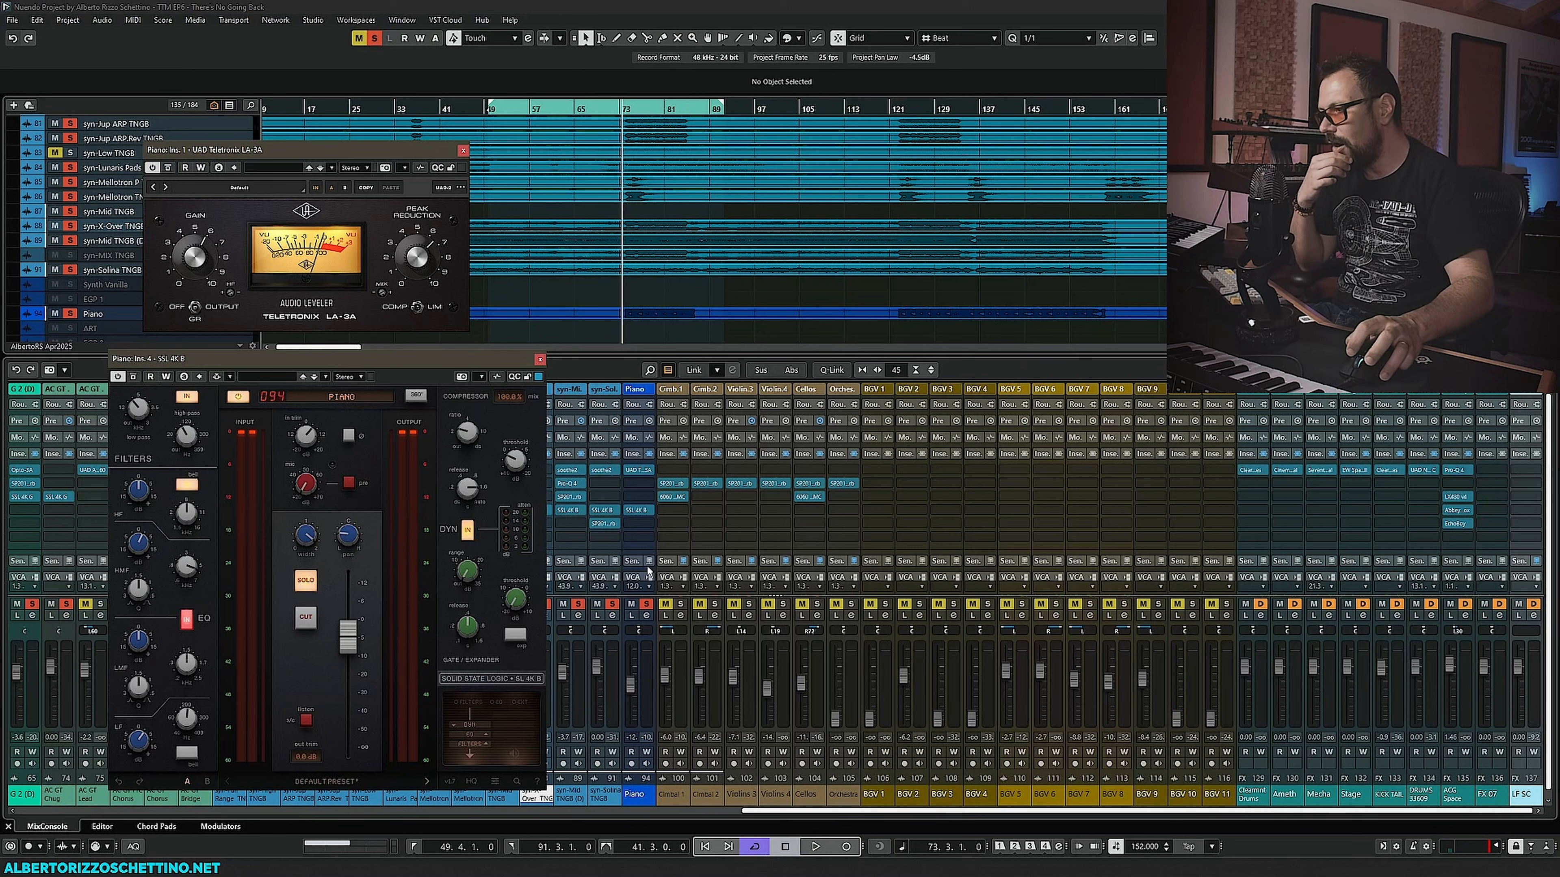
- Search the plugin browser for ec and insert EC300 on the Piano channel's fifth insert slot
{"action": "left_click", "coordinate": [649, 524]}
{"action": "type", "text": "ec"}
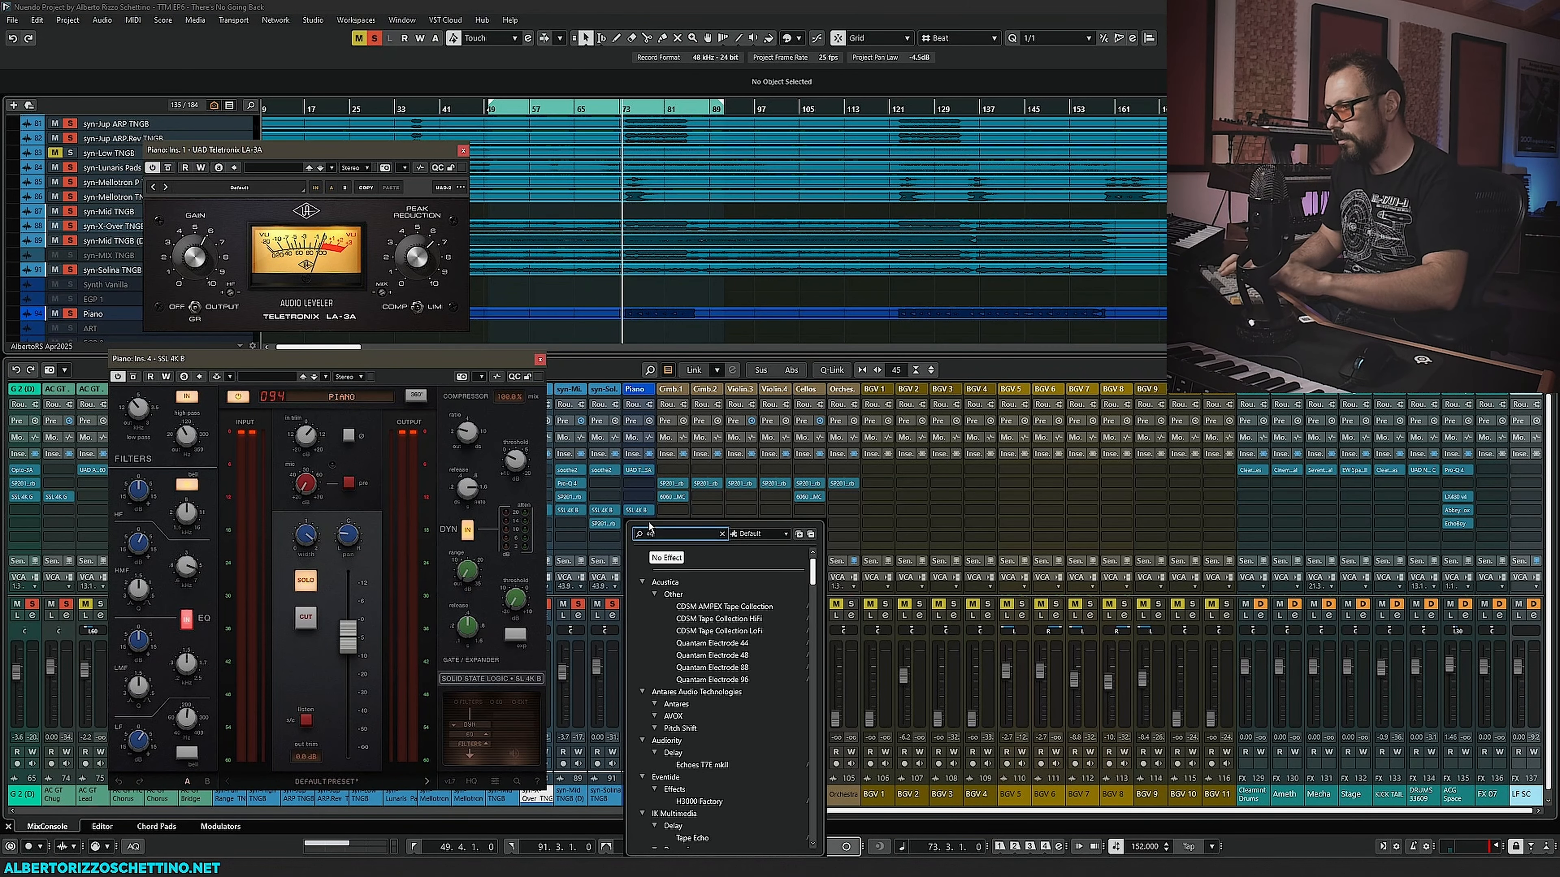
{"action": "type", "text": "hob"}
{"action": "key", "text": "Return"}
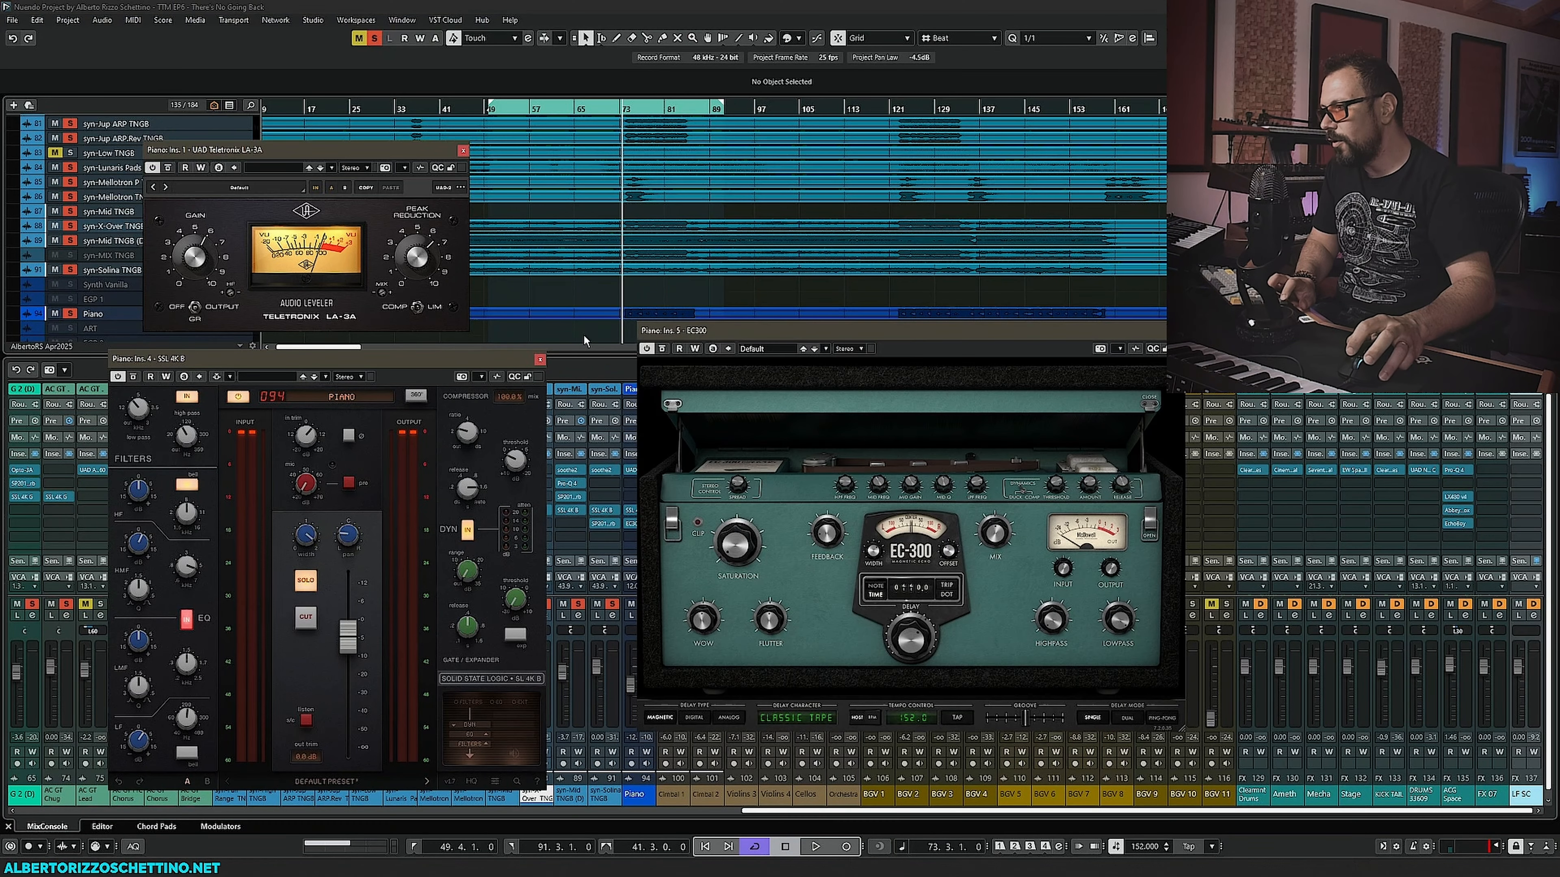
{"action": "left_click_drag", "start_coordinate": [736, 330], "coordinate": [652, 391]}
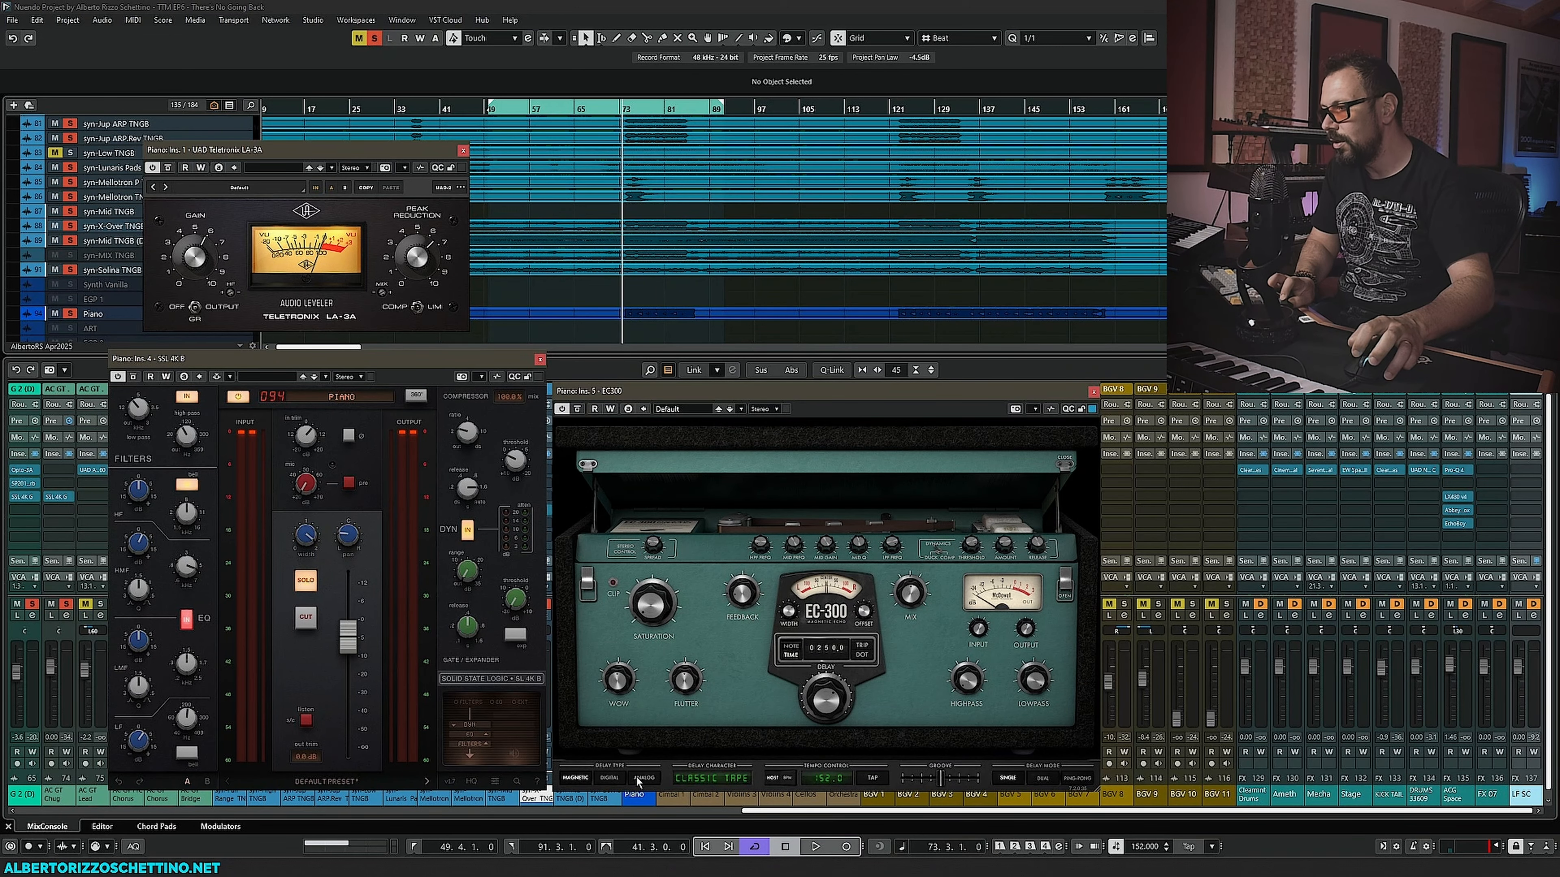
- Close the EC300 plugin window and briefly open and dismiss the Piano's fifth insert slot browser
{"action": "left_click_drag", "start_coordinate": [681, 392], "coordinate": [682, 396]}
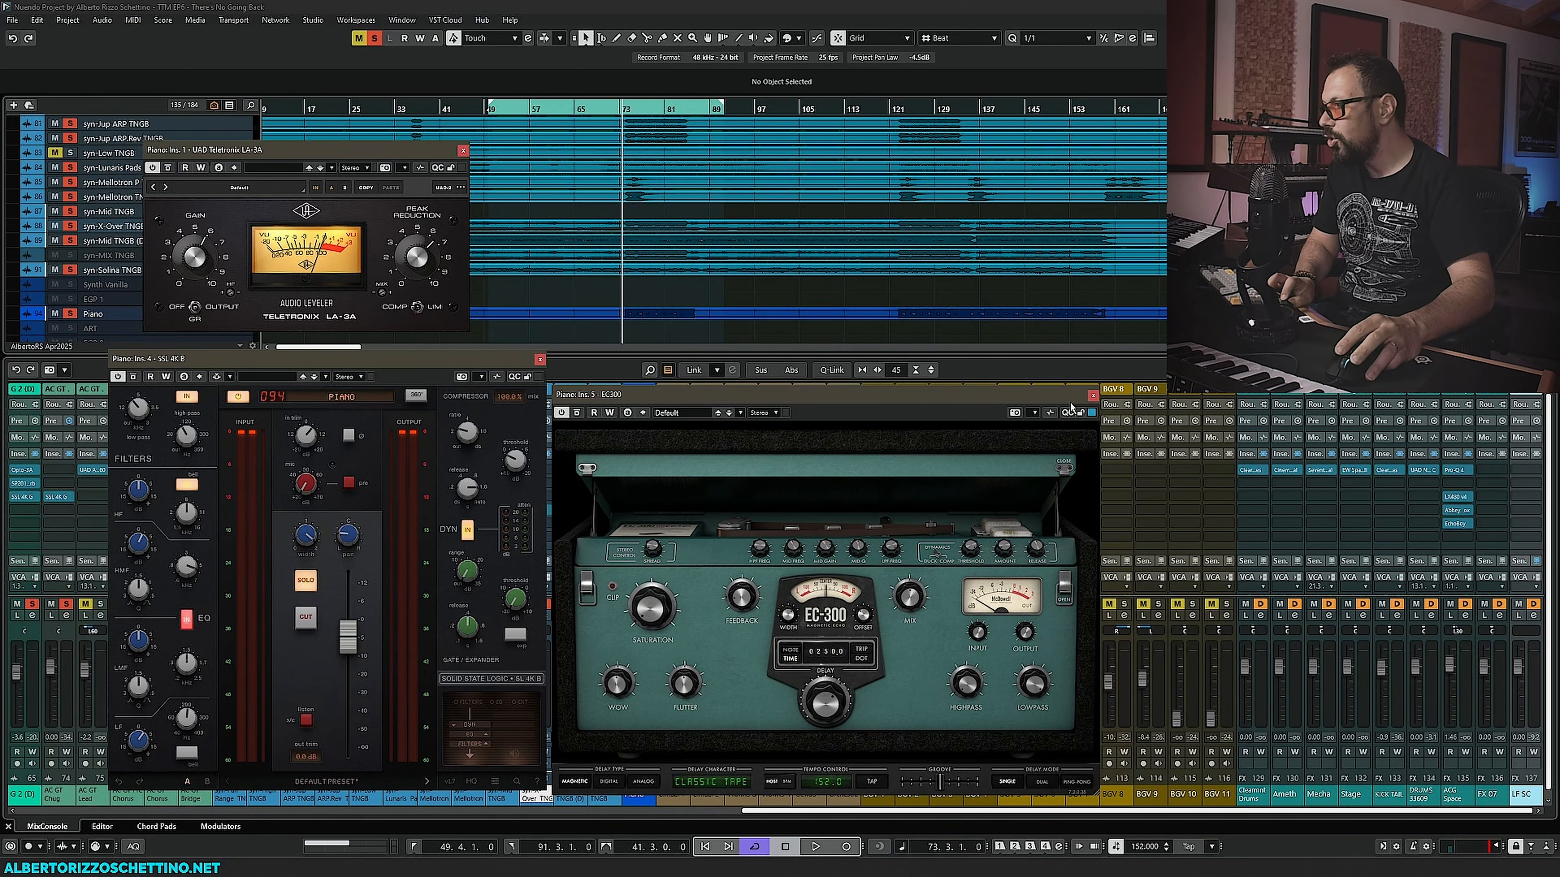
{"action": "left_click", "coordinate": [1093, 396]}
{"action": "left_click", "coordinate": [651, 524]}
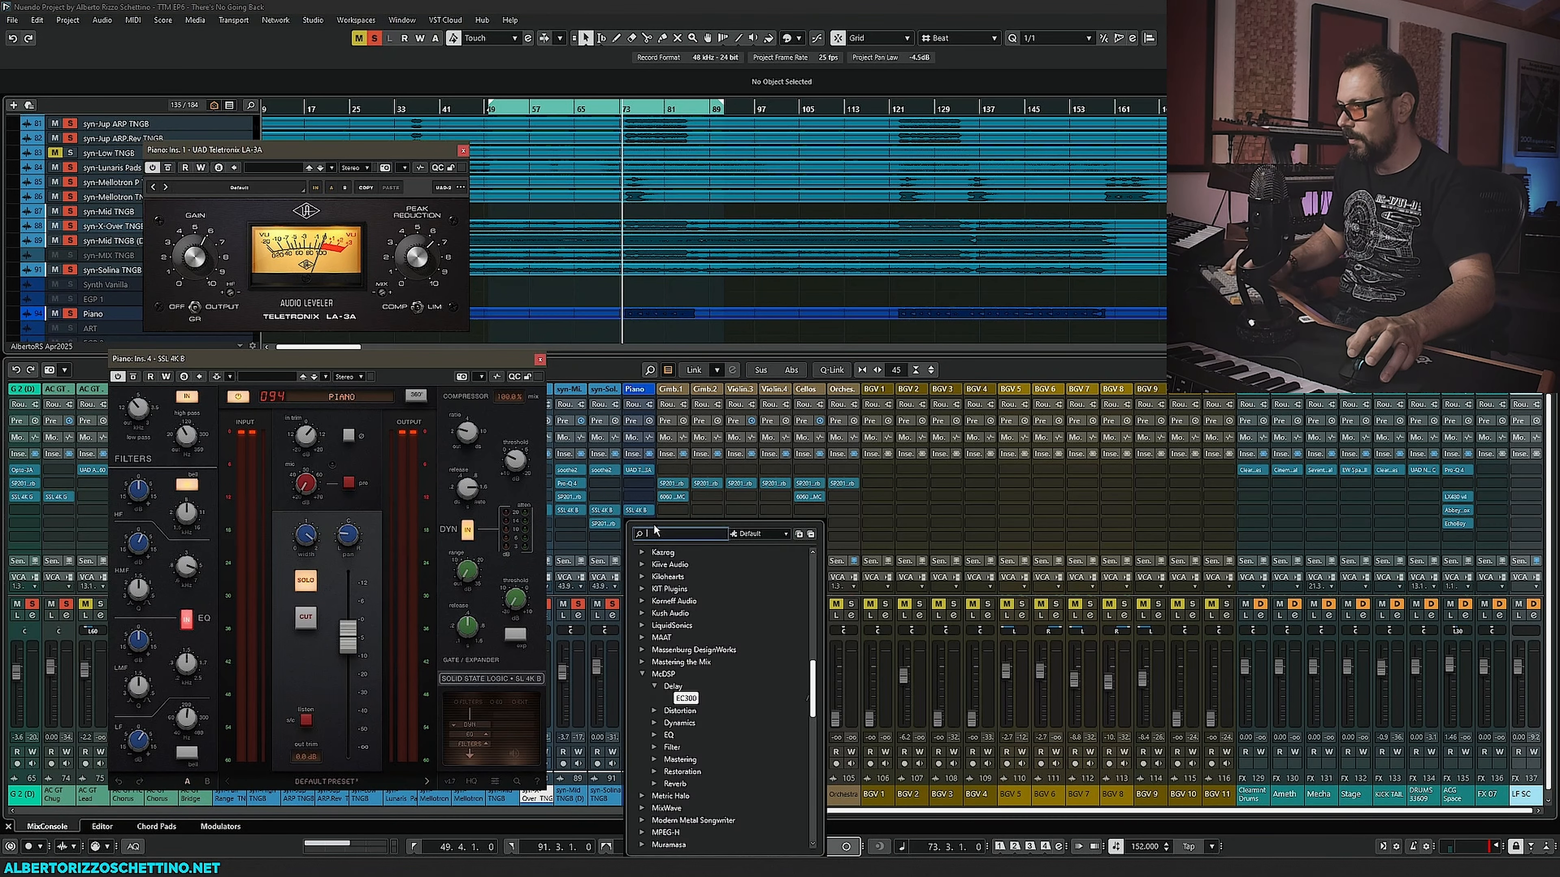
{"action": "key", "text": "Escape"}
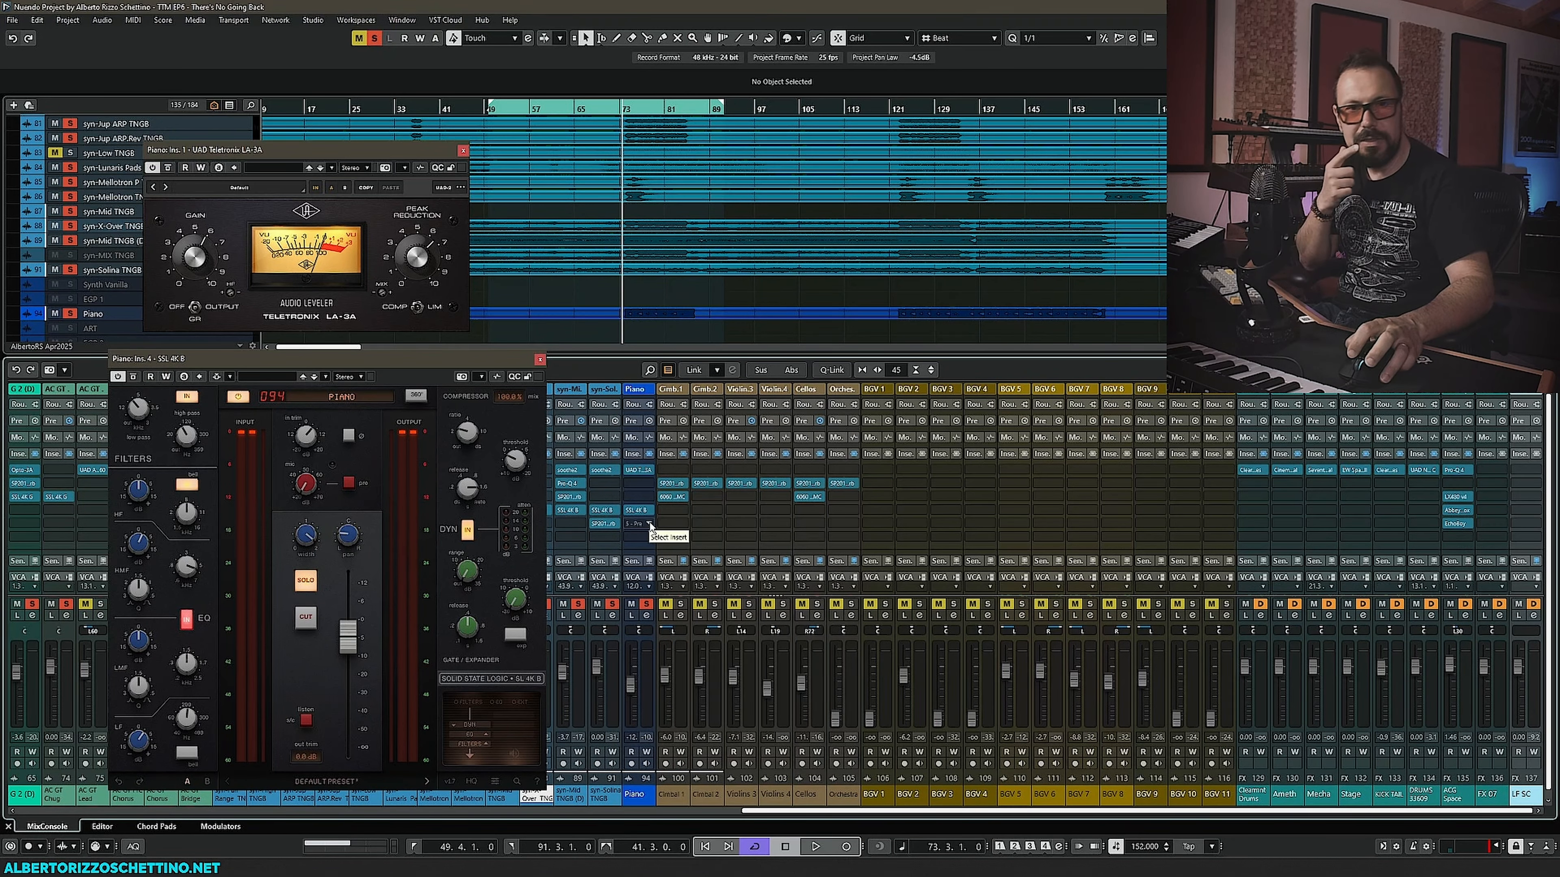
{"action": "left_click", "coordinate": [650, 524]}
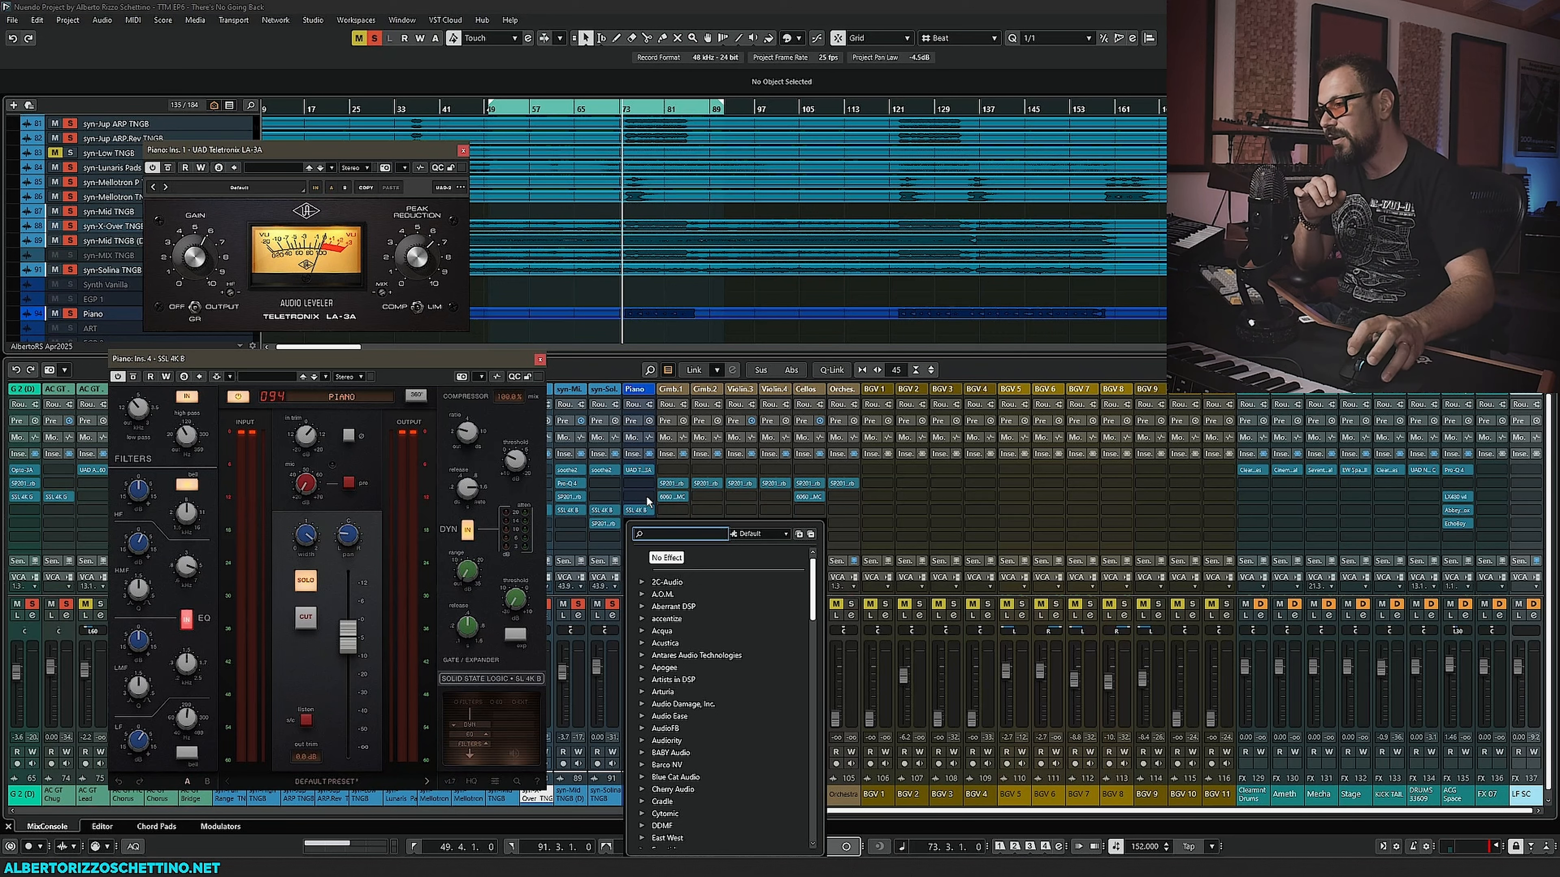
{"action": "left_click", "coordinate": [650, 499]}
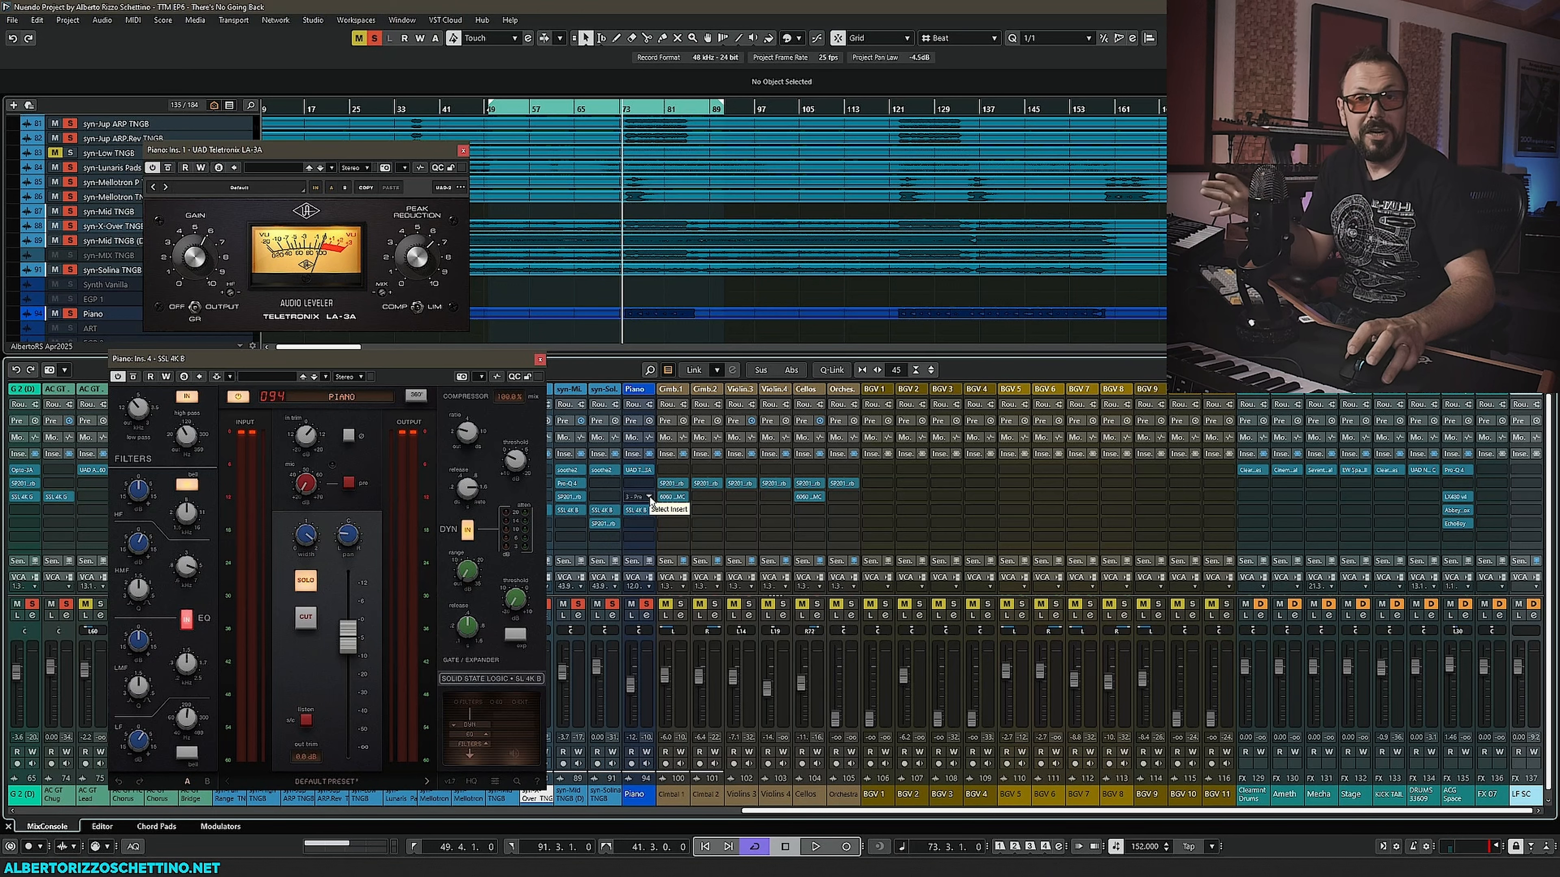
- Replace the Piano's fifth insert with Safari Pedals Fox Echo Chorus from the Delay category
{"action": "left_click", "coordinate": [649, 524]}
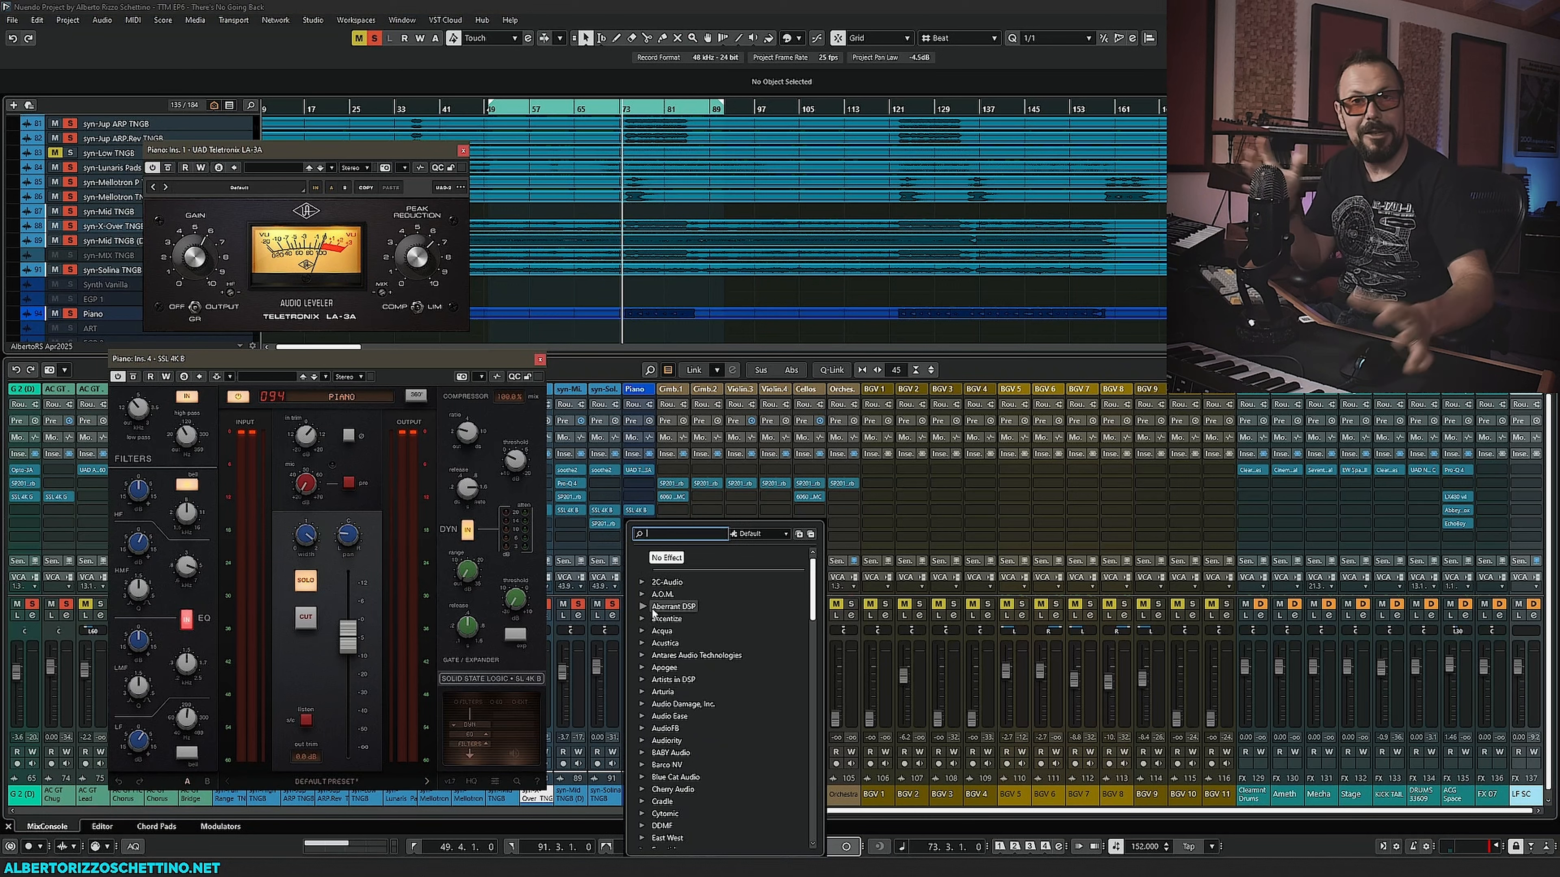
{"action": "scroll", "coordinate": [669, 756], "scroll_direction": "down", "scroll_amount": 10}
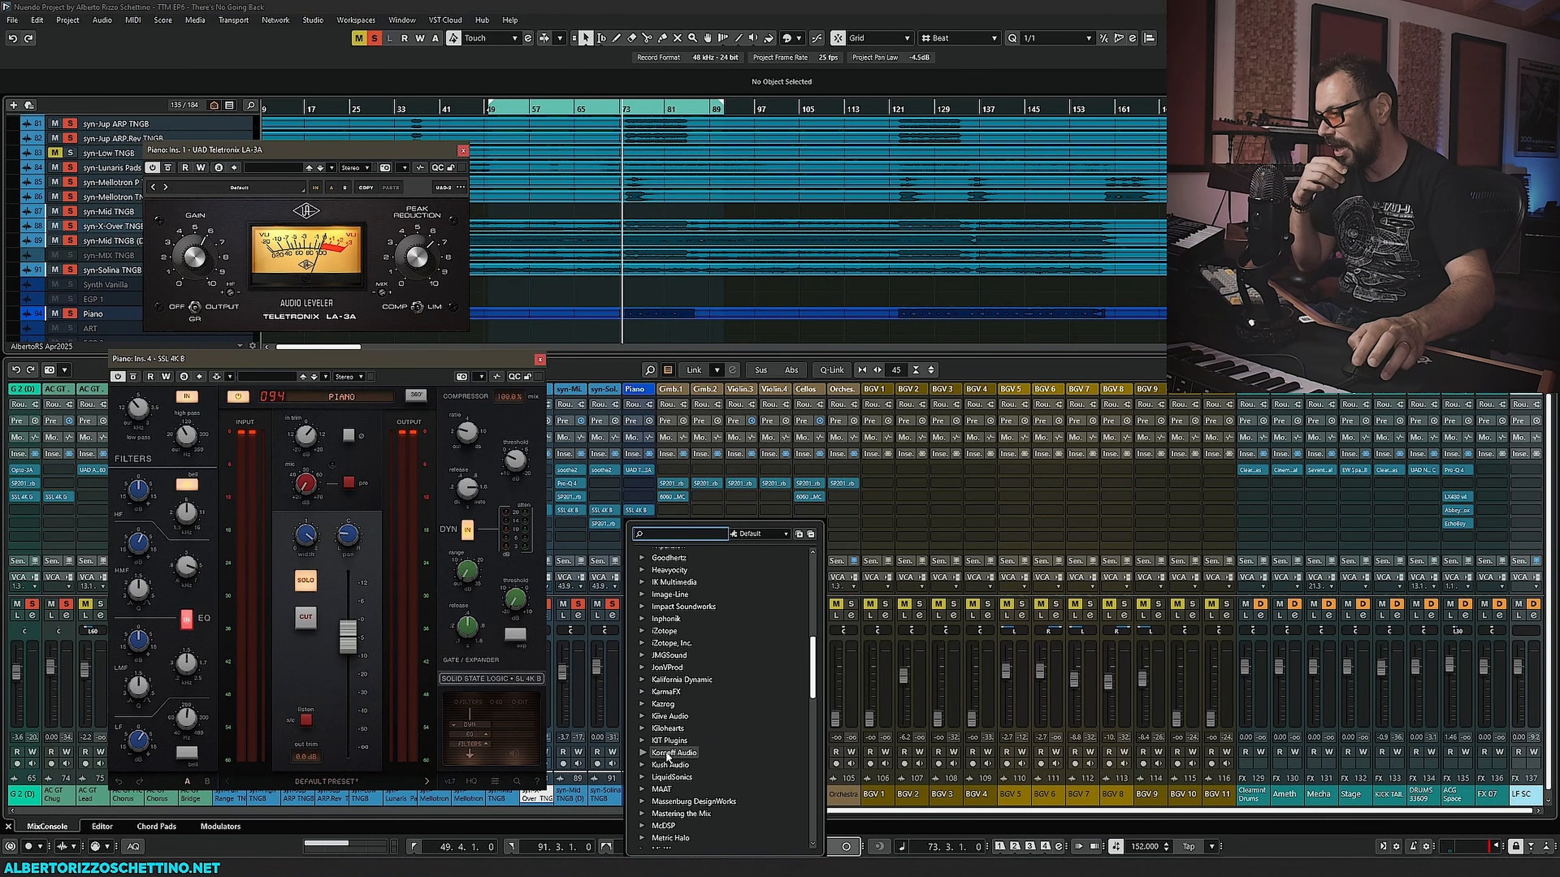
{"action": "scroll", "coordinate": [668, 757], "scroll_direction": "down", "scroll_amount": 15}
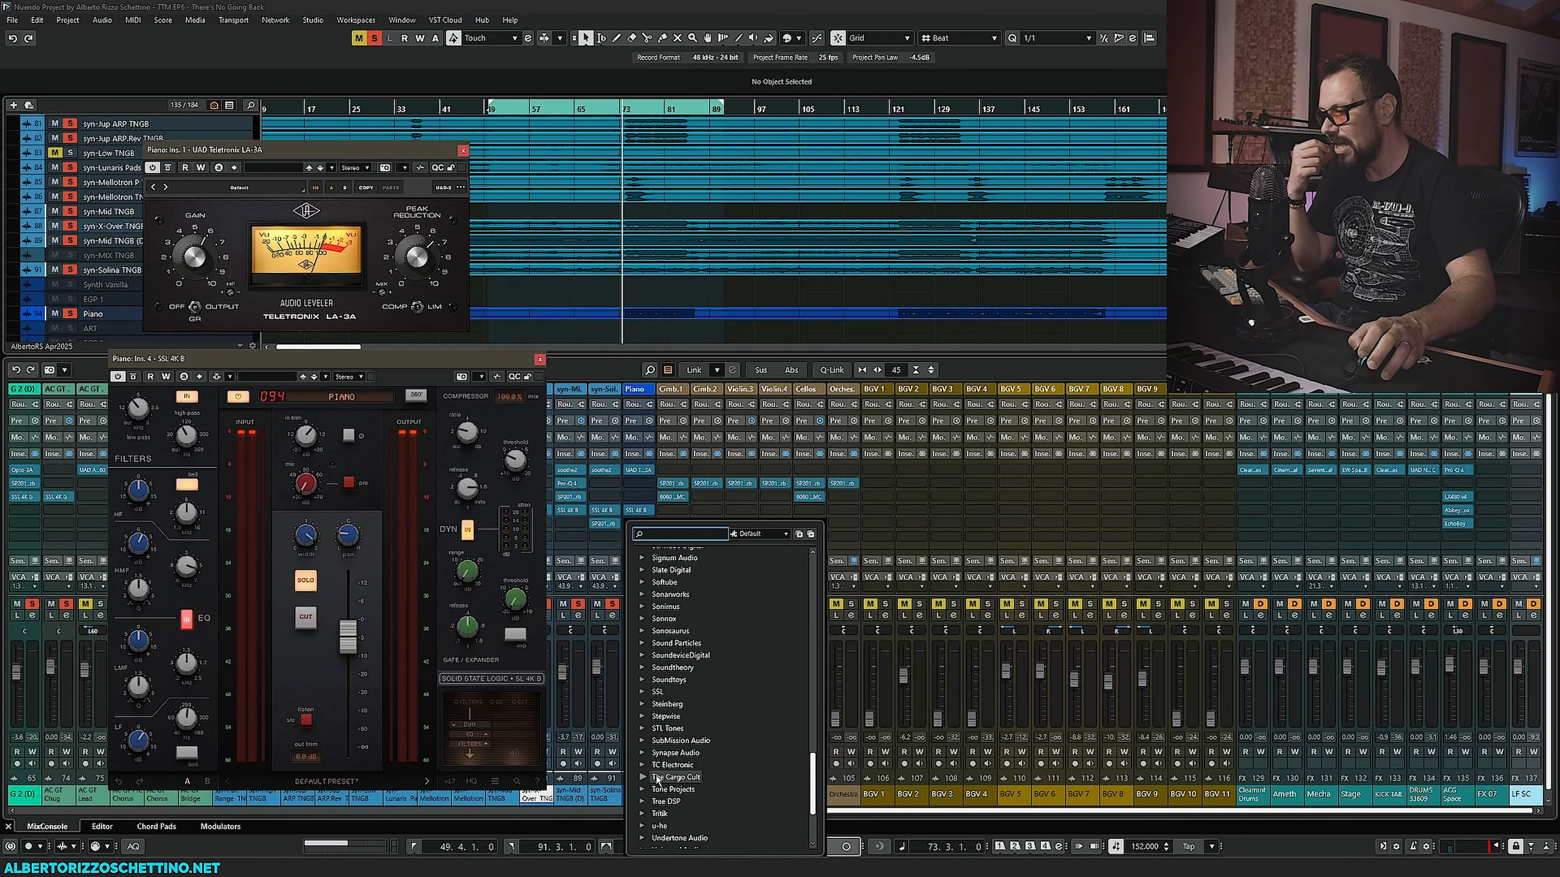
{"action": "scroll", "coordinate": [659, 786], "scroll_direction": "down", "scroll_amount": 3}
{"action": "scroll", "coordinate": [661, 787], "scroll_direction": "up", "scroll_amount": 8}
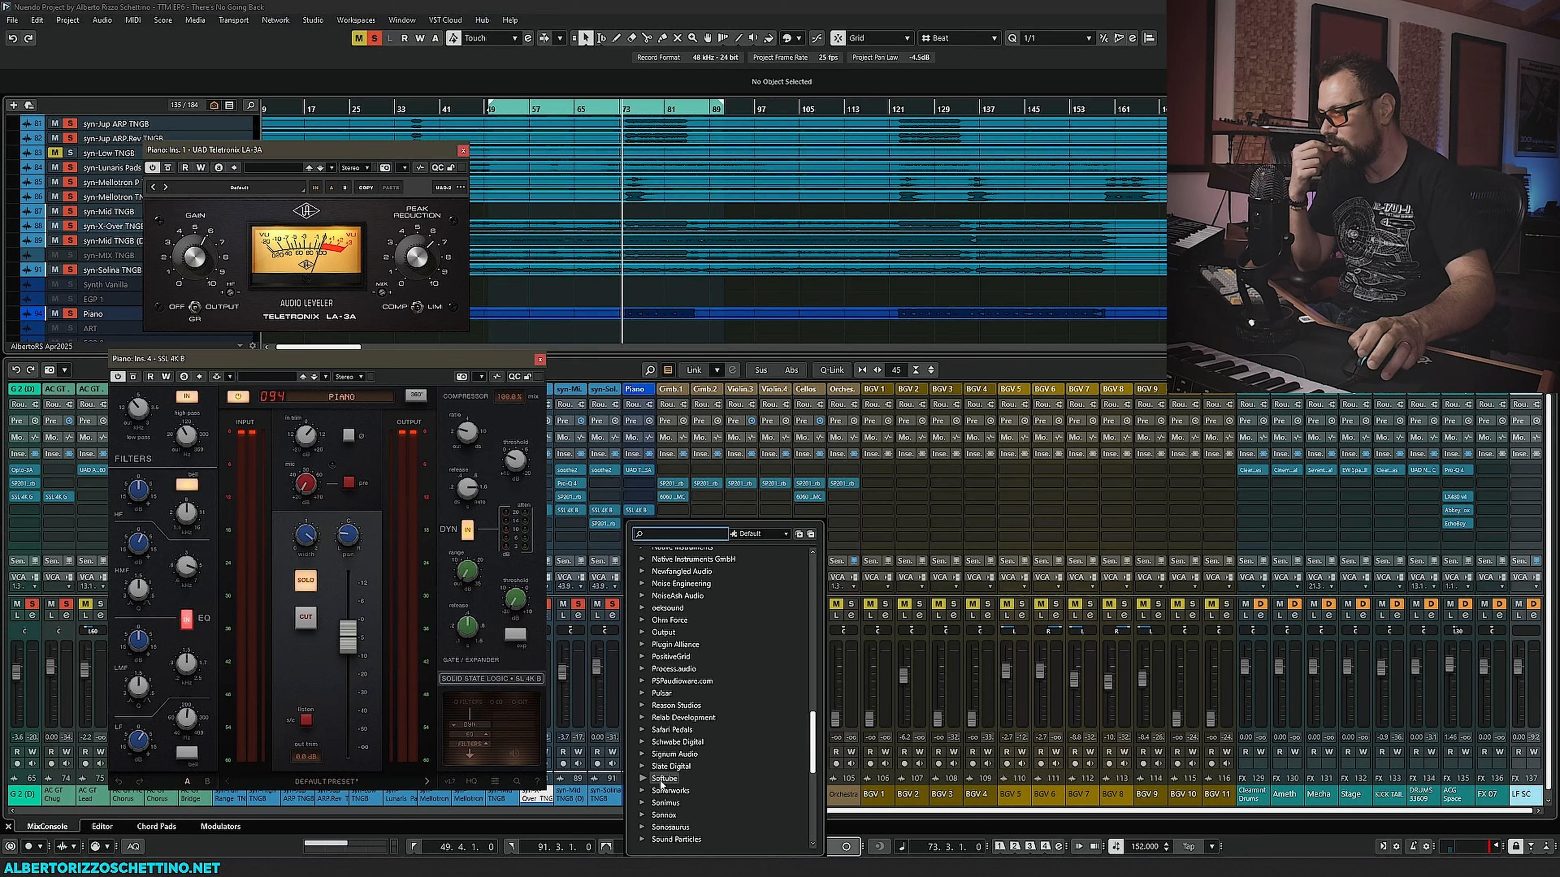
{"action": "left_click", "coordinate": [643, 729]}
{"action": "scroll", "coordinate": [655, 683], "scroll_direction": "down", "scroll_amount": 2}
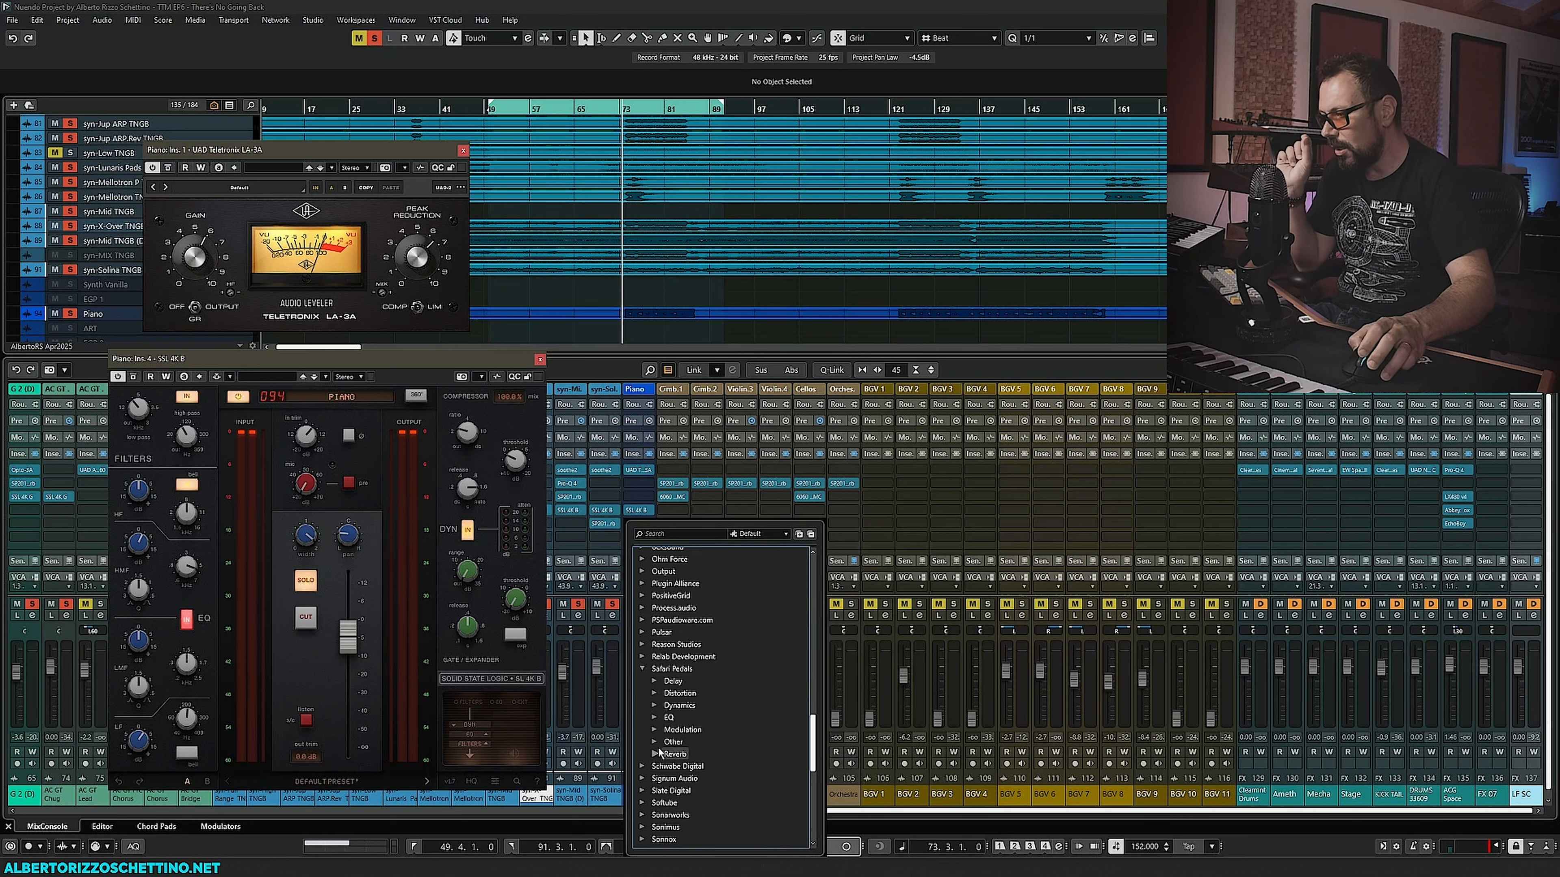
{"action": "left_click", "coordinate": [653, 680]}
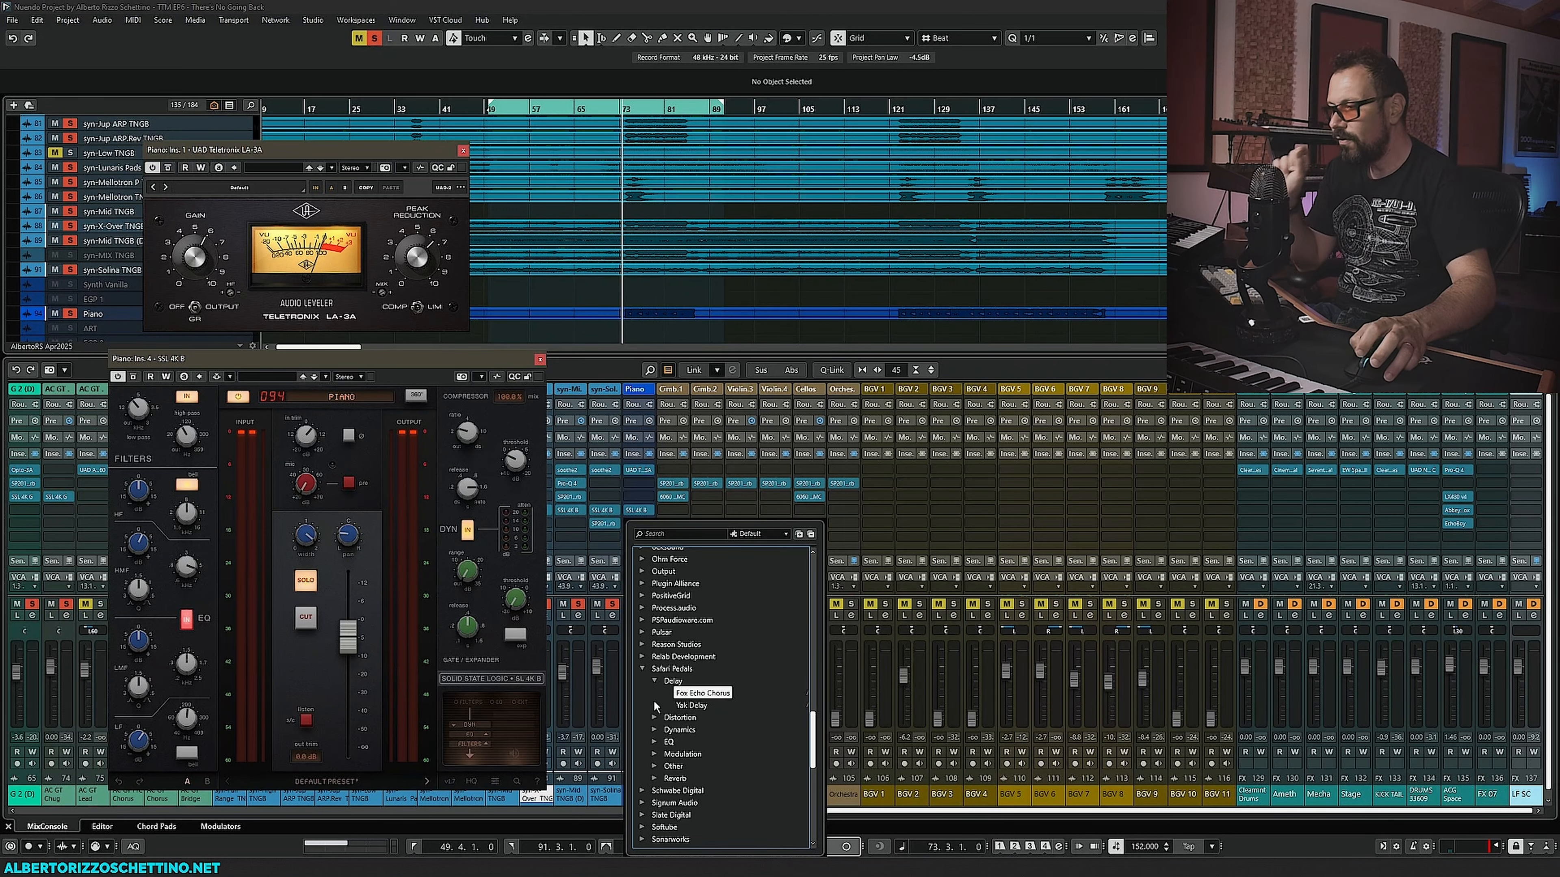
{"action": "left_click", "coordinate": [654, 699]}
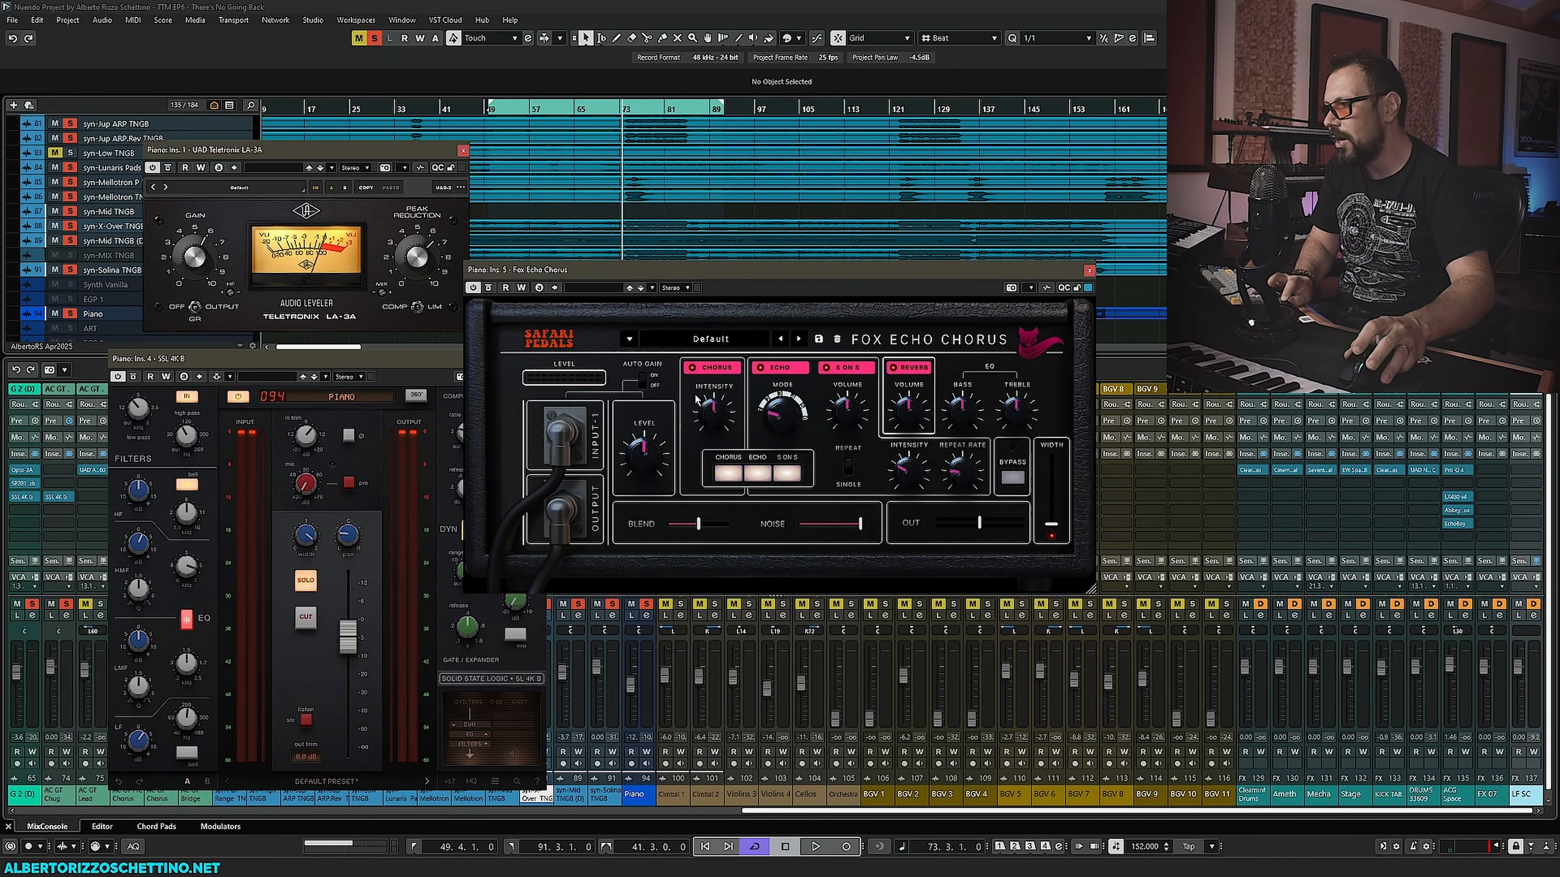
- Audition Fox Echo Chorus during playback, toggling its chorus, echo and S-ON-S sections
{"action": "left_click_drag", "start_coordinate": [673, 269], "coordinate": [774, 489]}
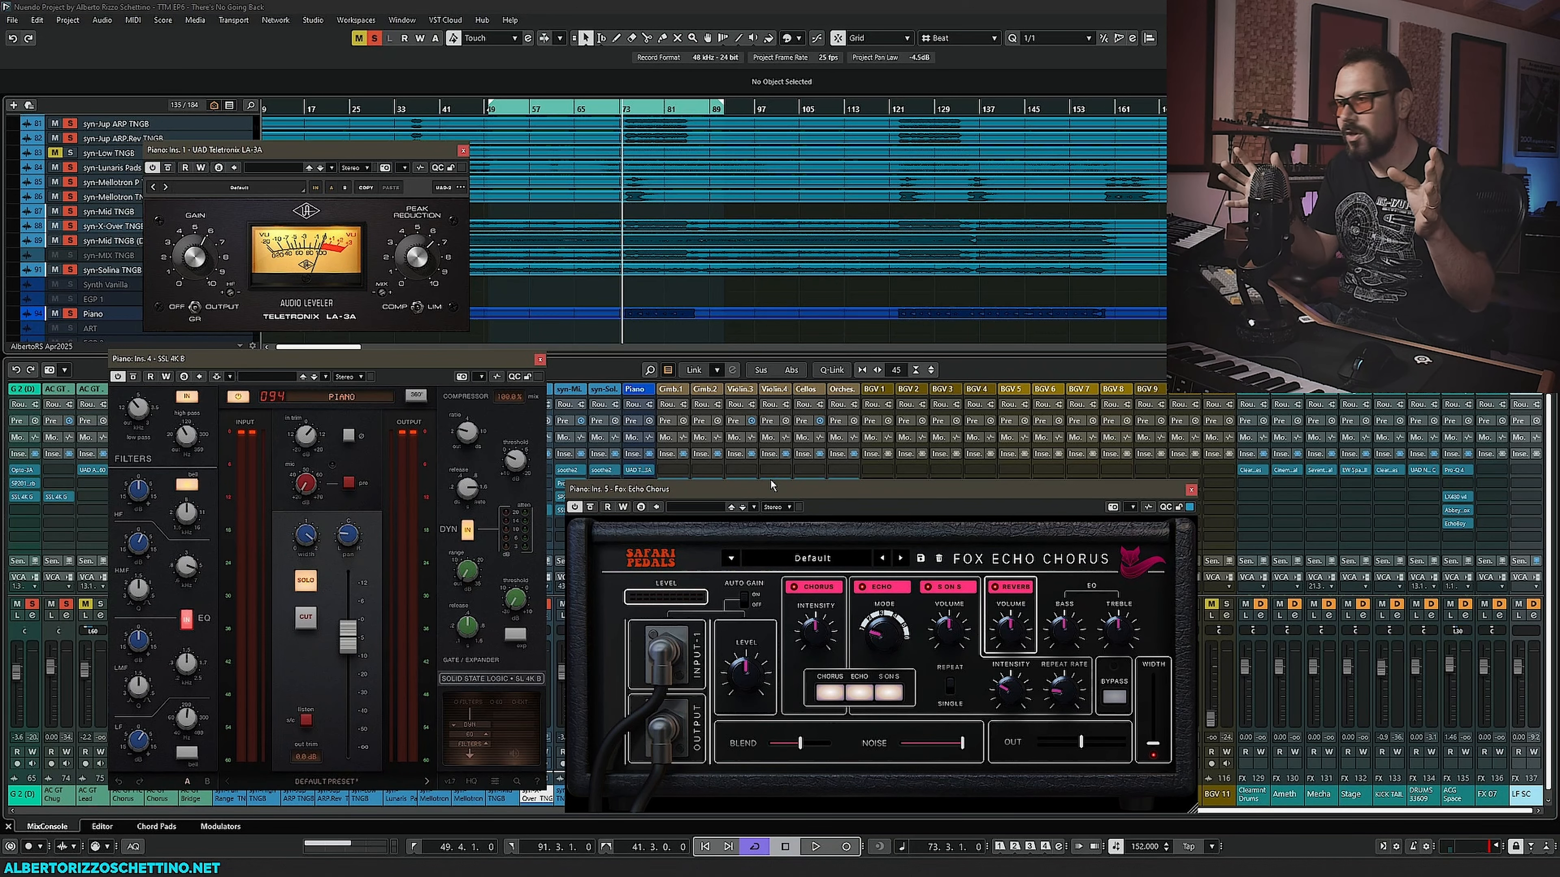
{"action": "left_click_drag", "start_coordinate": [783, 487], "coordinate": [775, 482]}
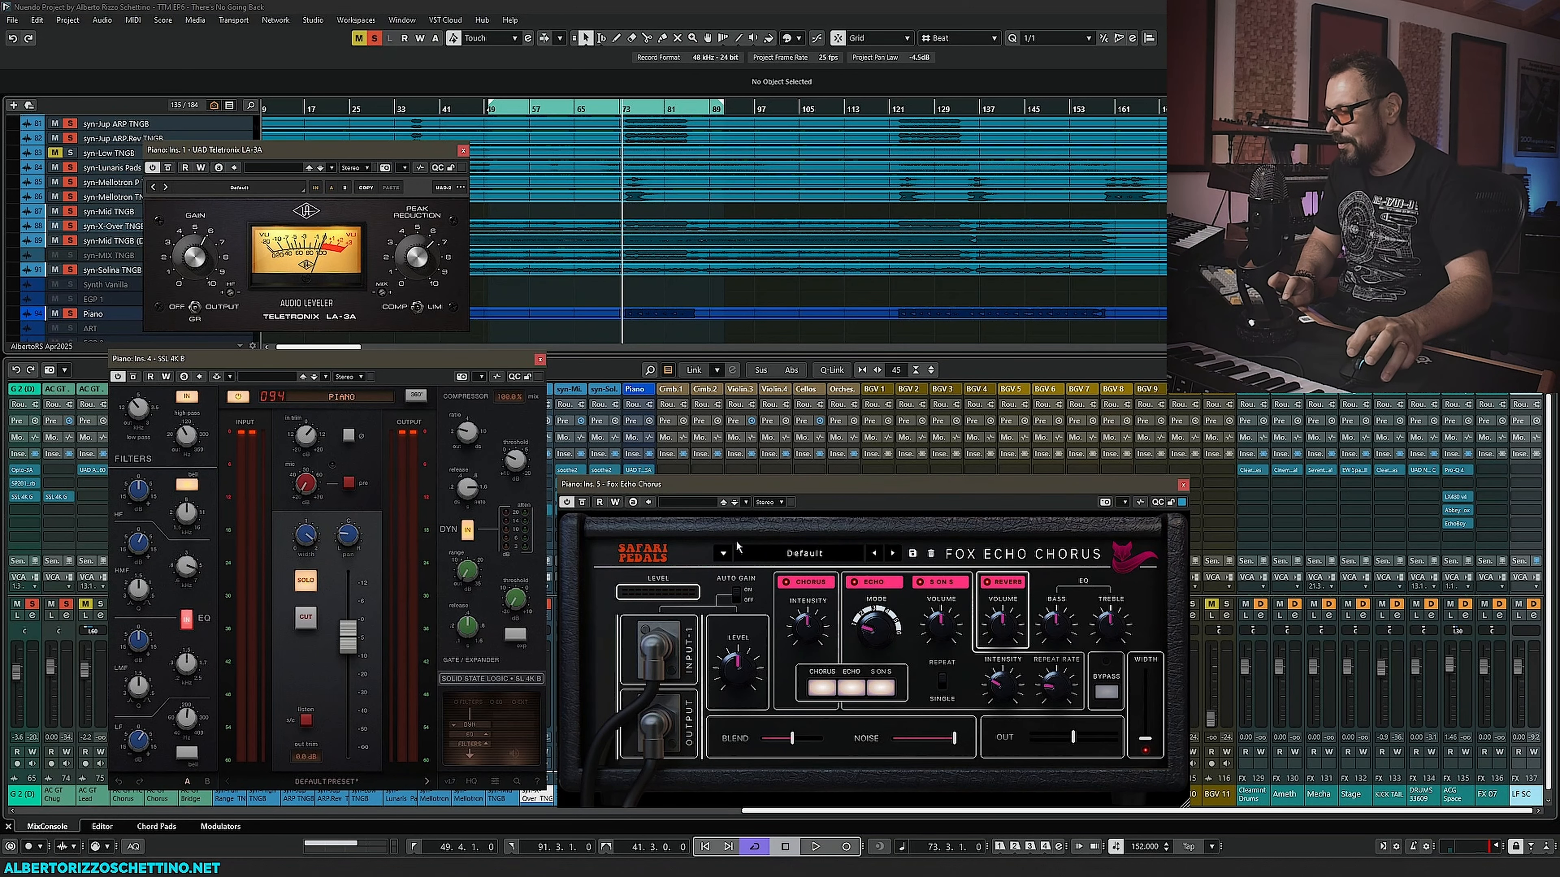
{"action": "left_click_drag", "start_coordinate": [730, 501], "coordinate": [840, 491]}
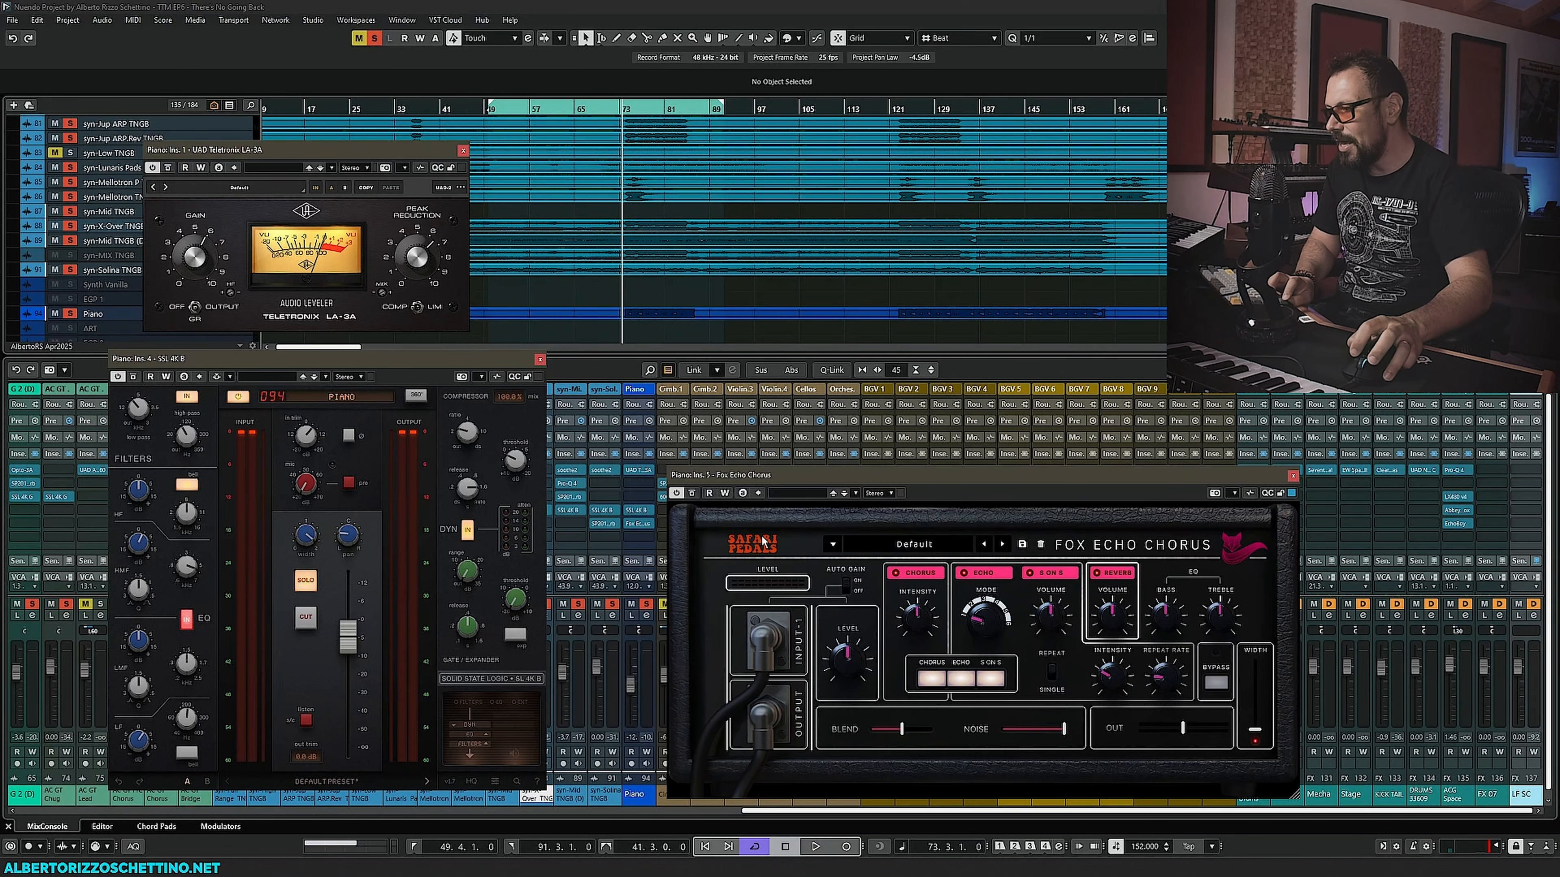
{"action": "left_click", "coordinate": [646, 605], "text": "ctrl"}
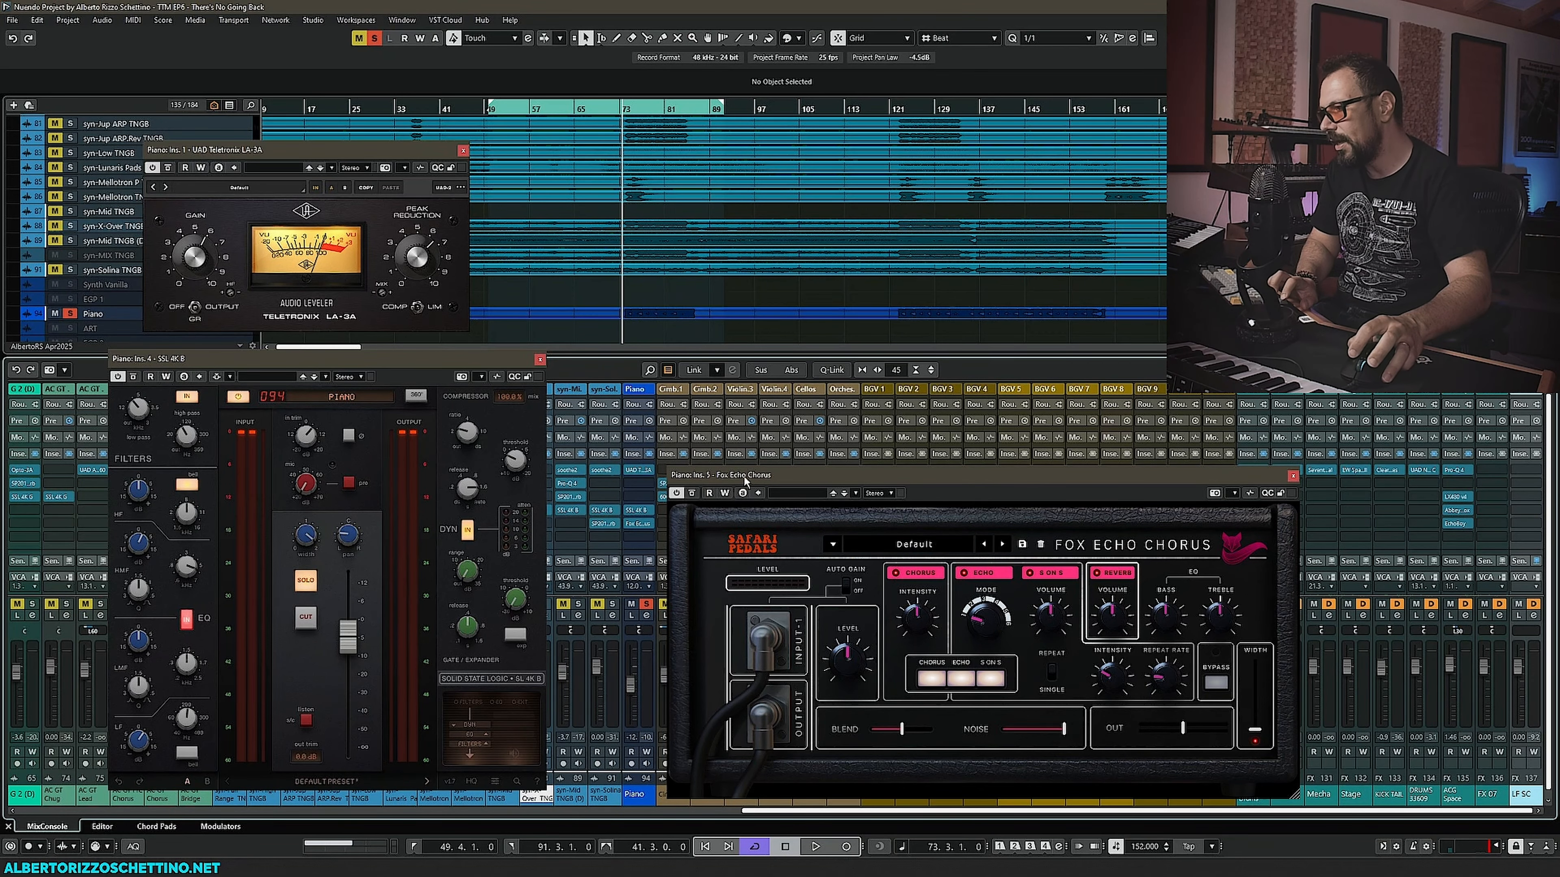
{"action": "left_click_drag", "start_coordinate": [745, 481], "coordinate": [636, 475]}
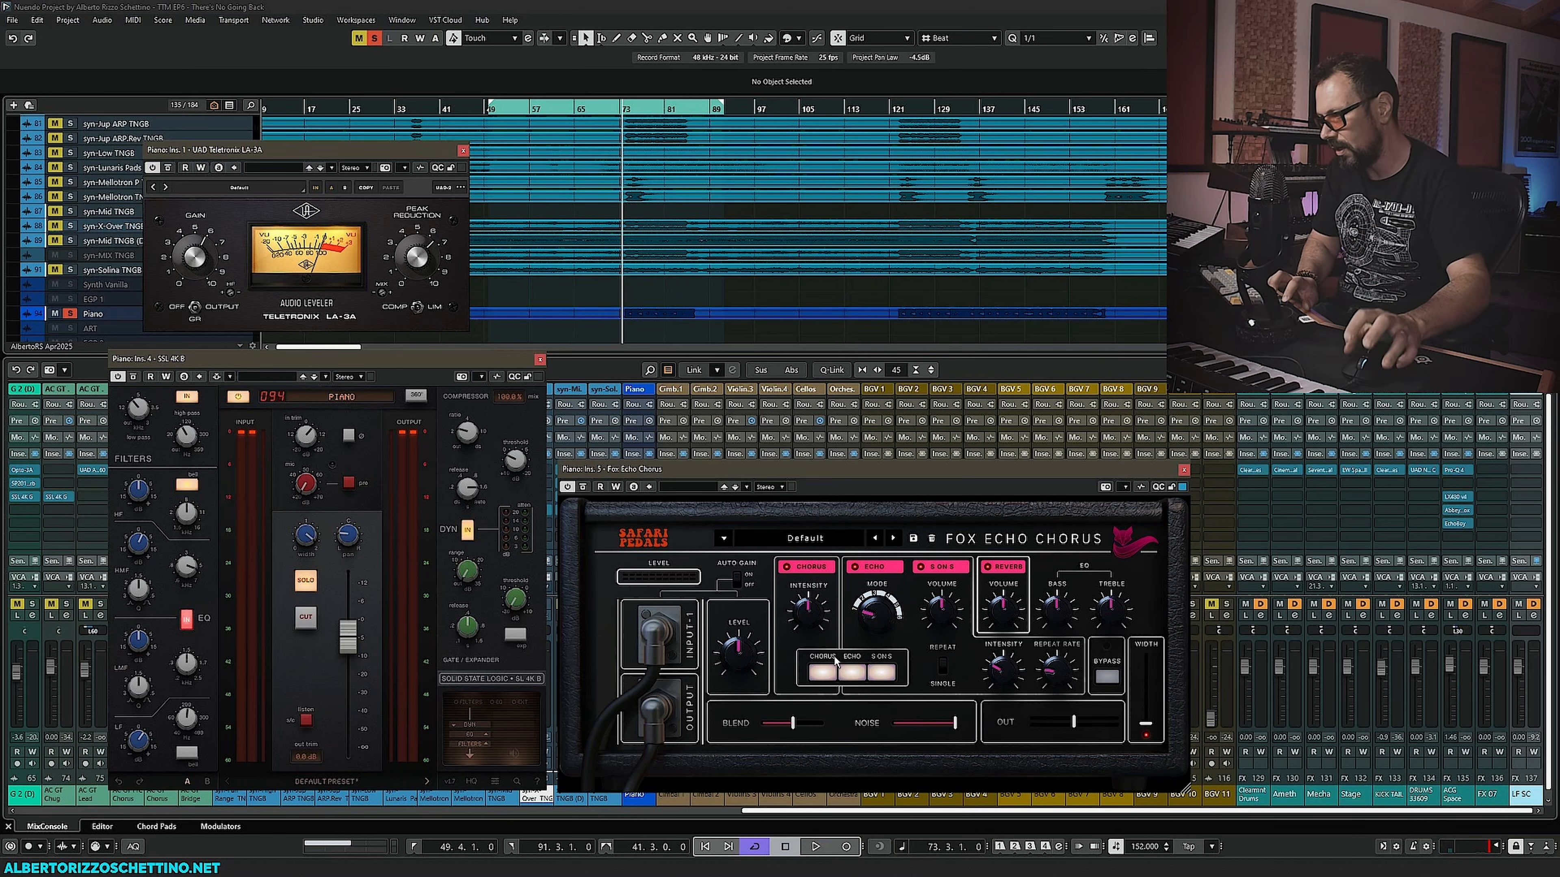
{"action": "key", "text": "space"}
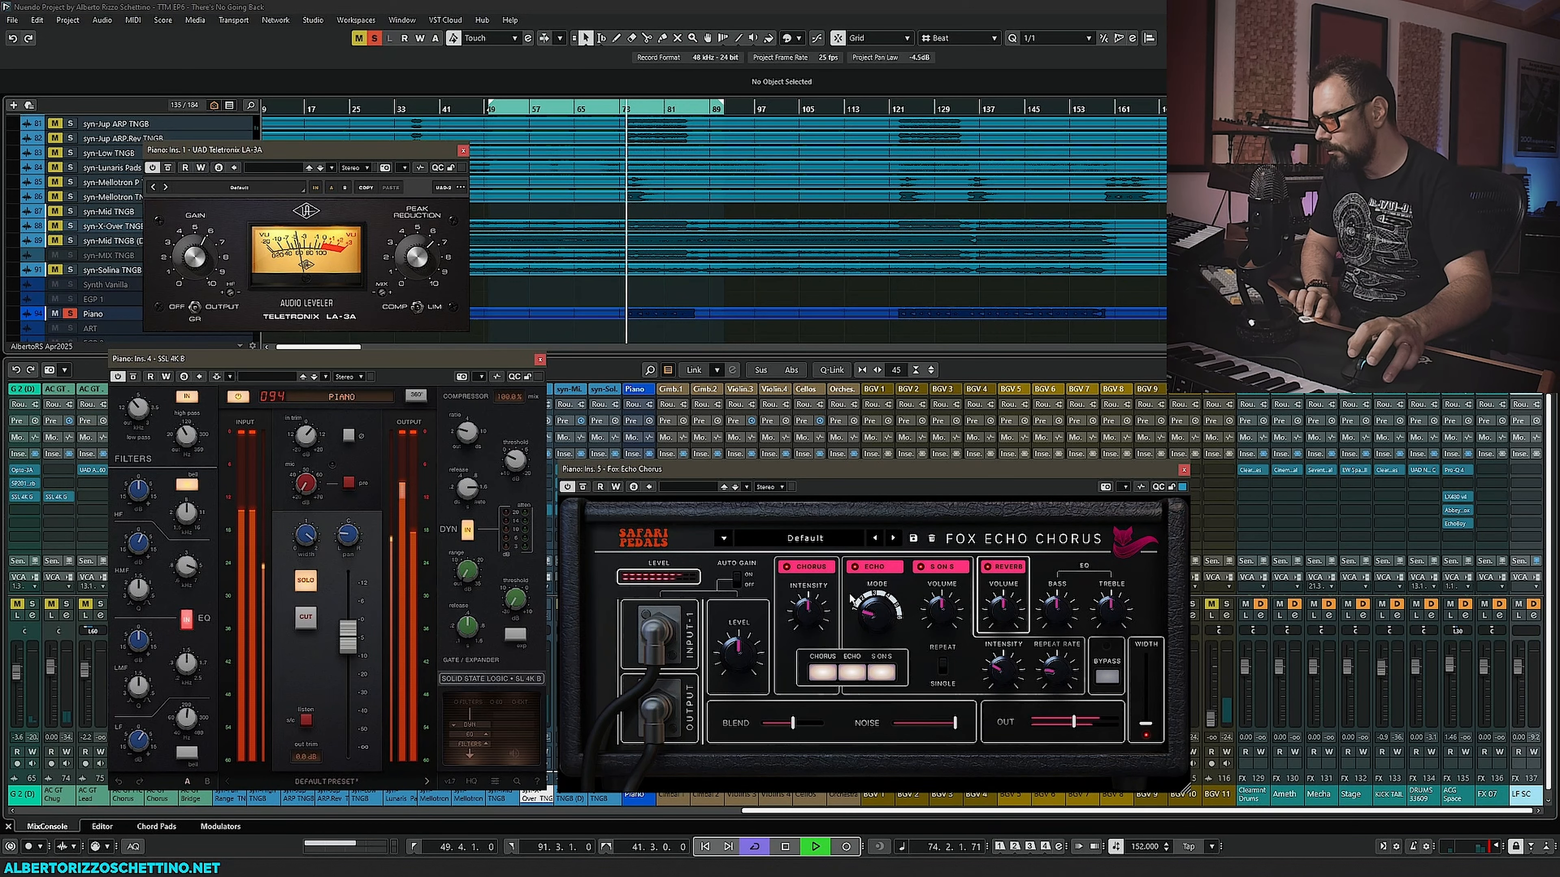
{"action": "left_click", "coordinate": [854, 568]}
{"action": "left_click", "coordinate": [785, 568]}
{"action": "left_click", "coordinate": [920, 566]}
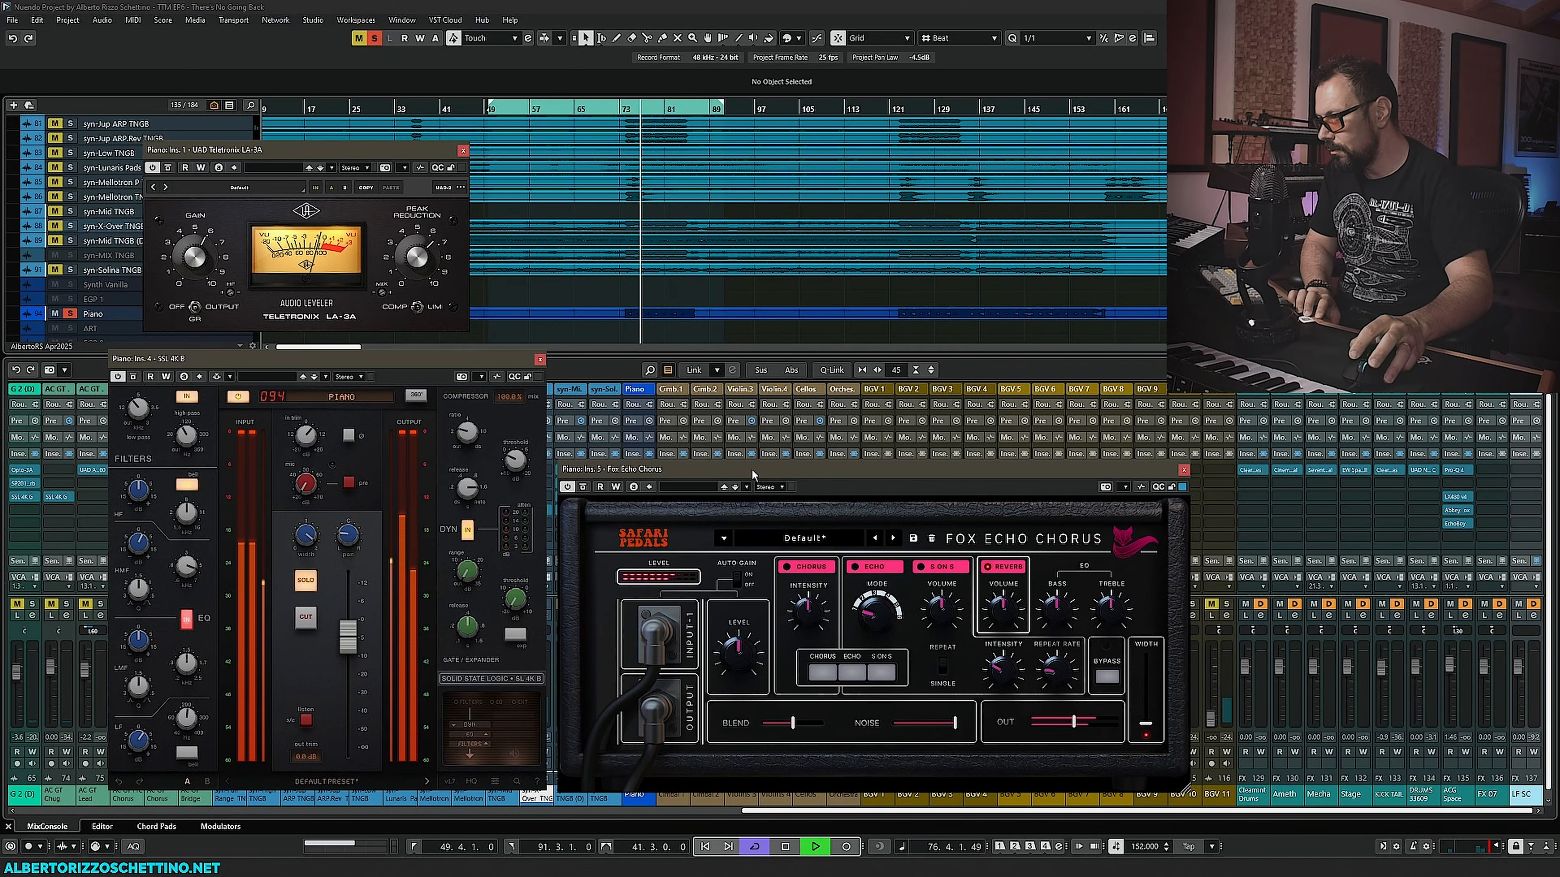
{"action": "left_click_drag", "start_coordinate": [751, 468], "coordinate": [893, 477]}
{"action": "left_click", "coordinate": [1088, 577]}
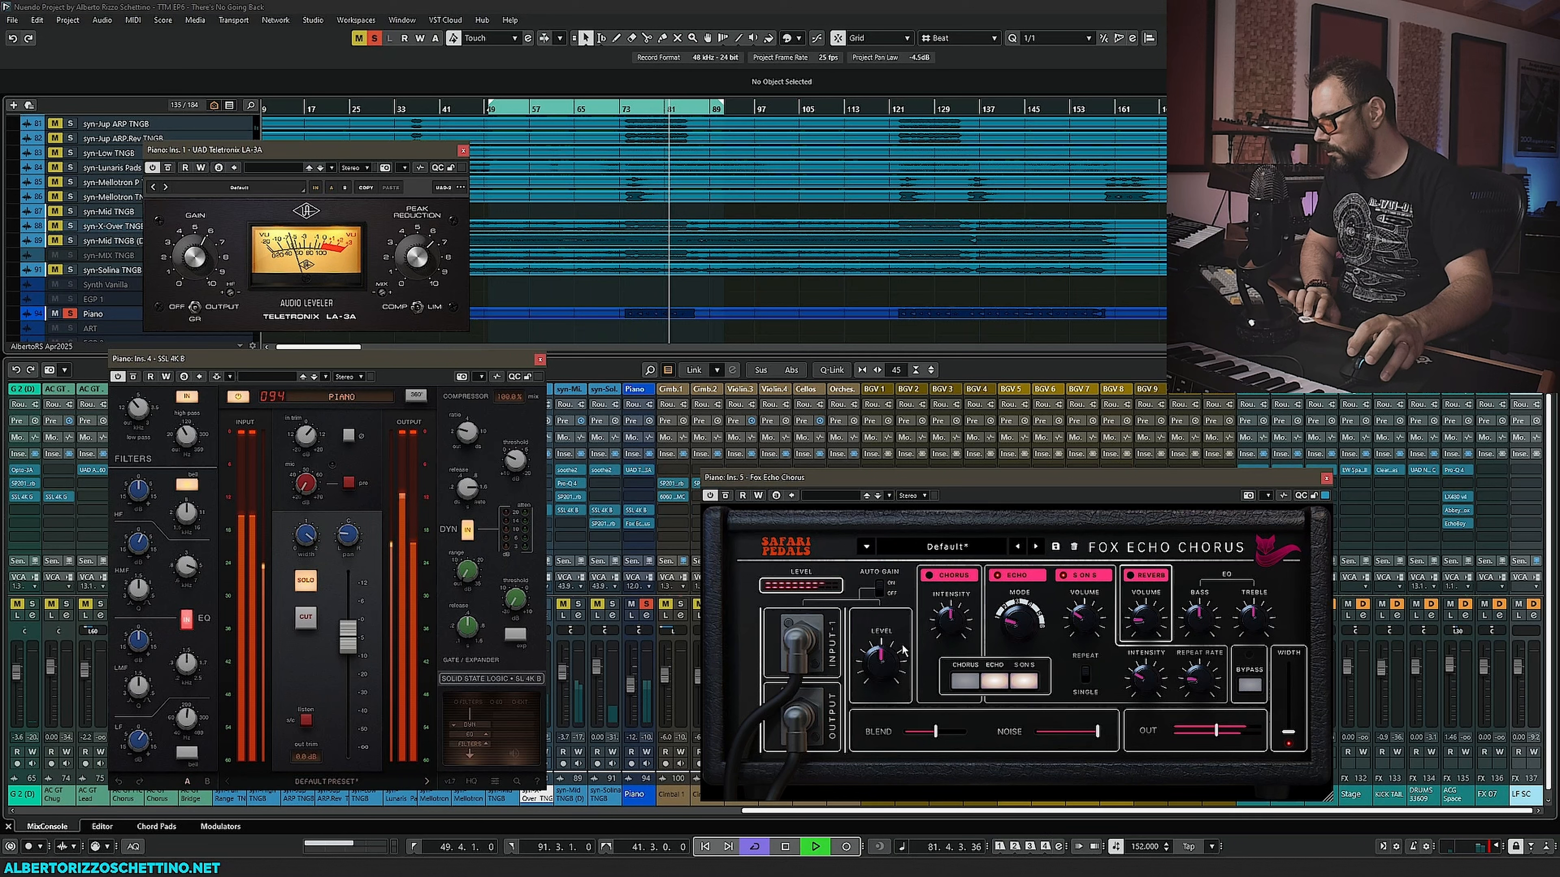
{"action": "key", "text": "space"}
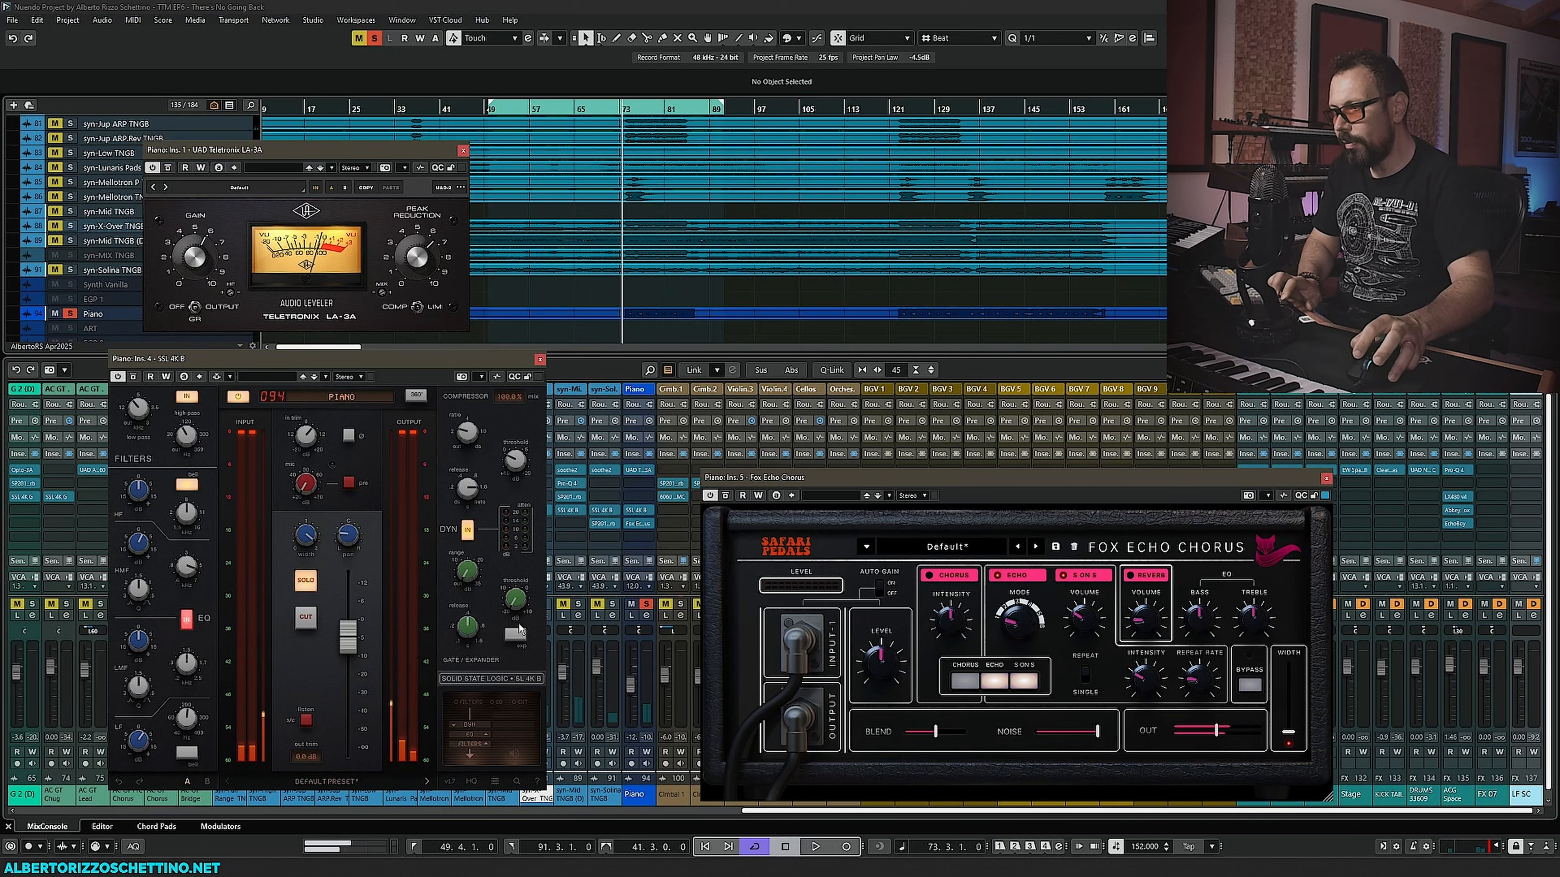
- Lower the Fox Echo Chorus blend slider and adjust the repeat rate knob during playback
{"action": "mouse_move", "coordinate": [348, 543]}
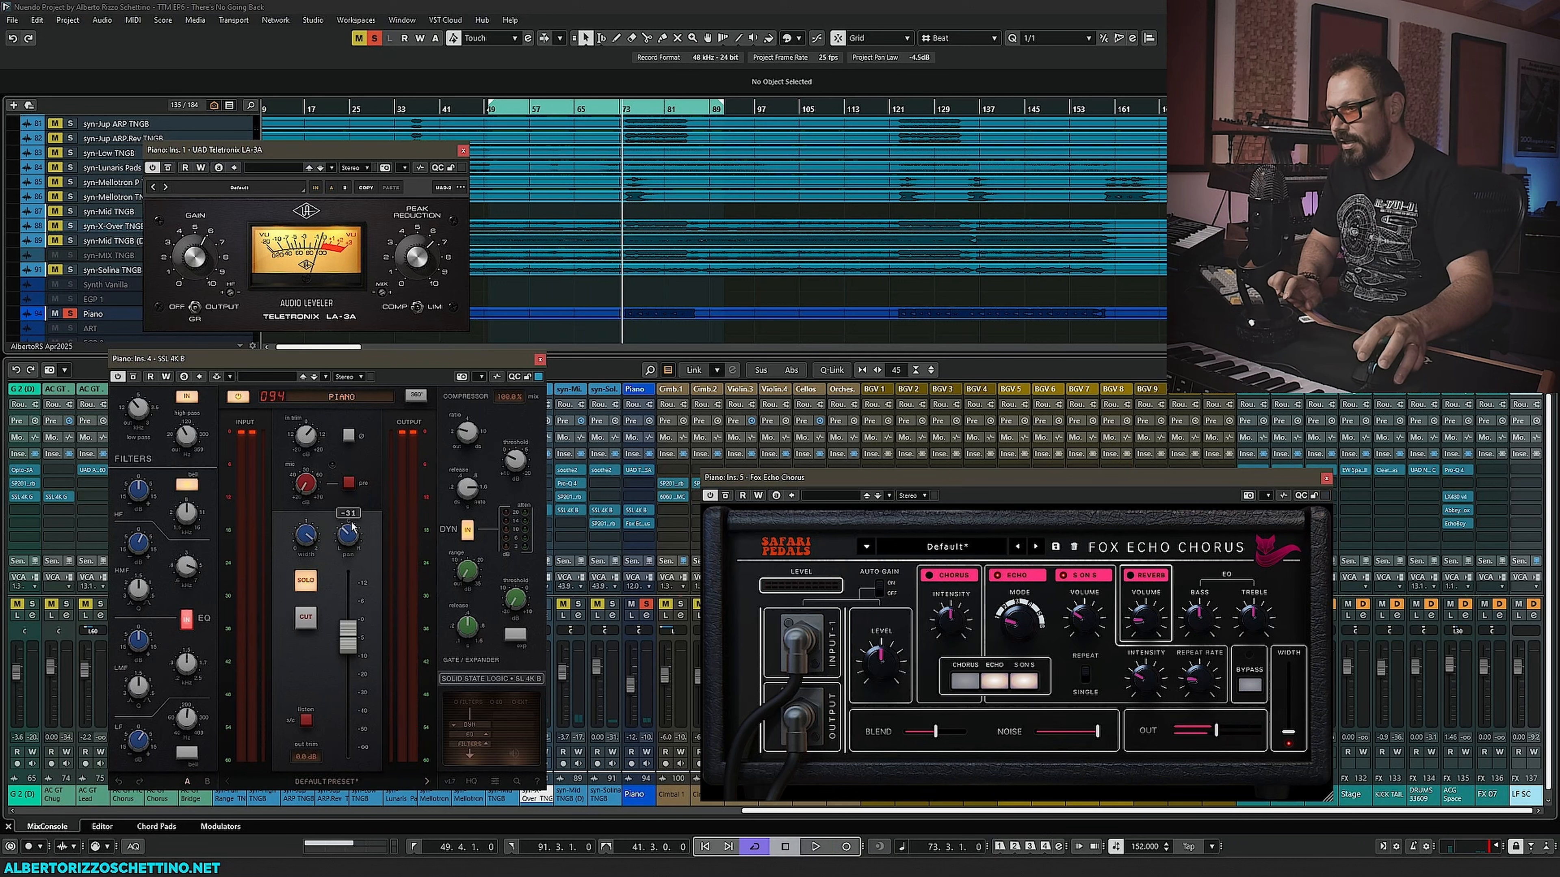
{"action": "key", "text": "space"}
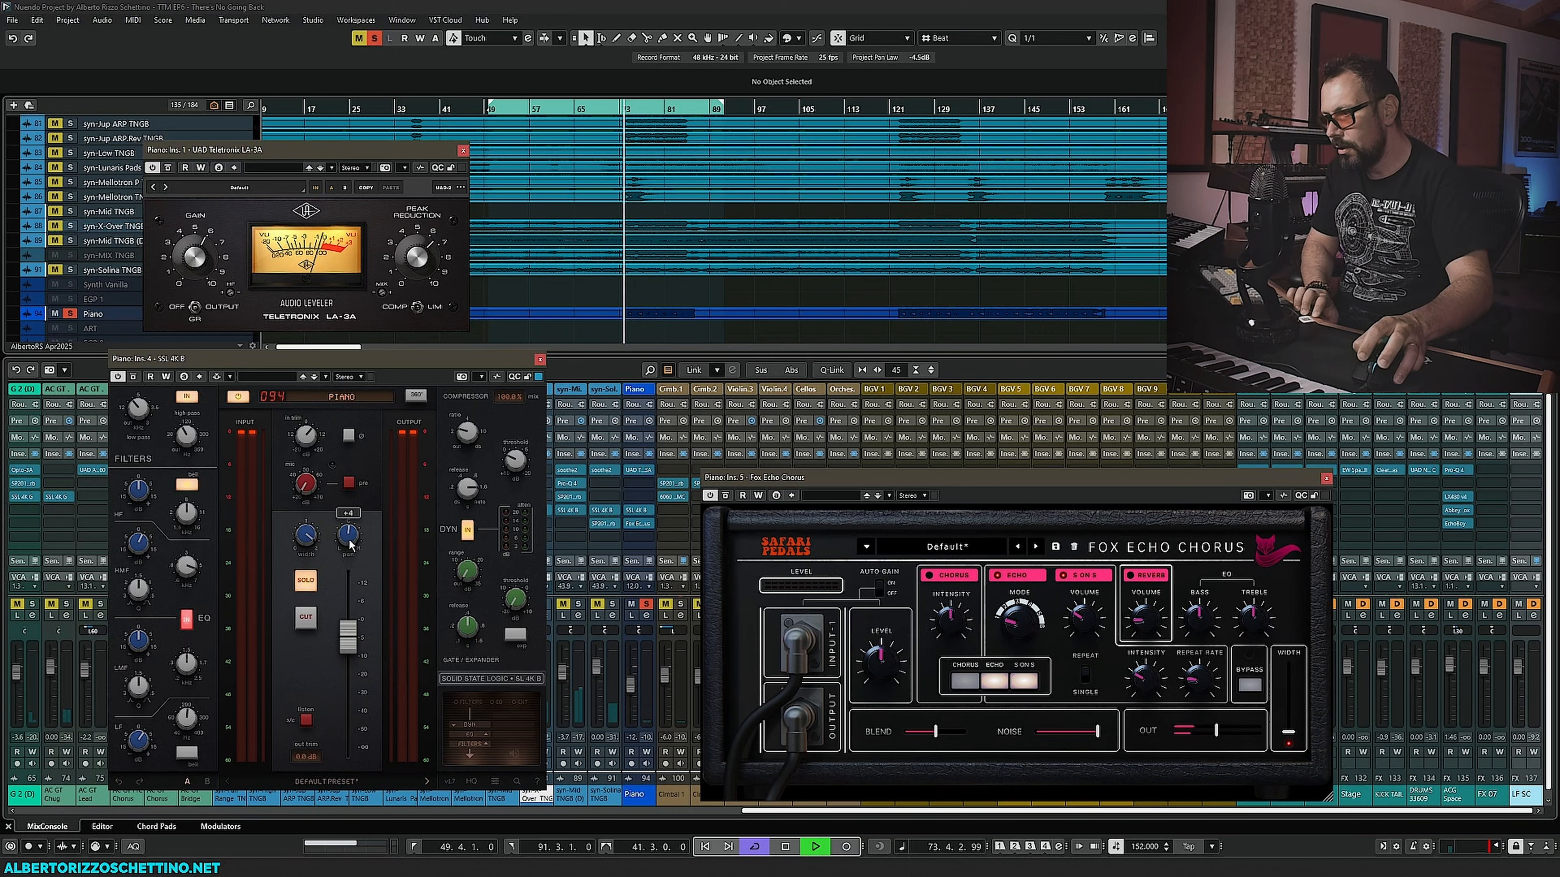
{"action": "mouse_move", "coordinate": [879, 655]}
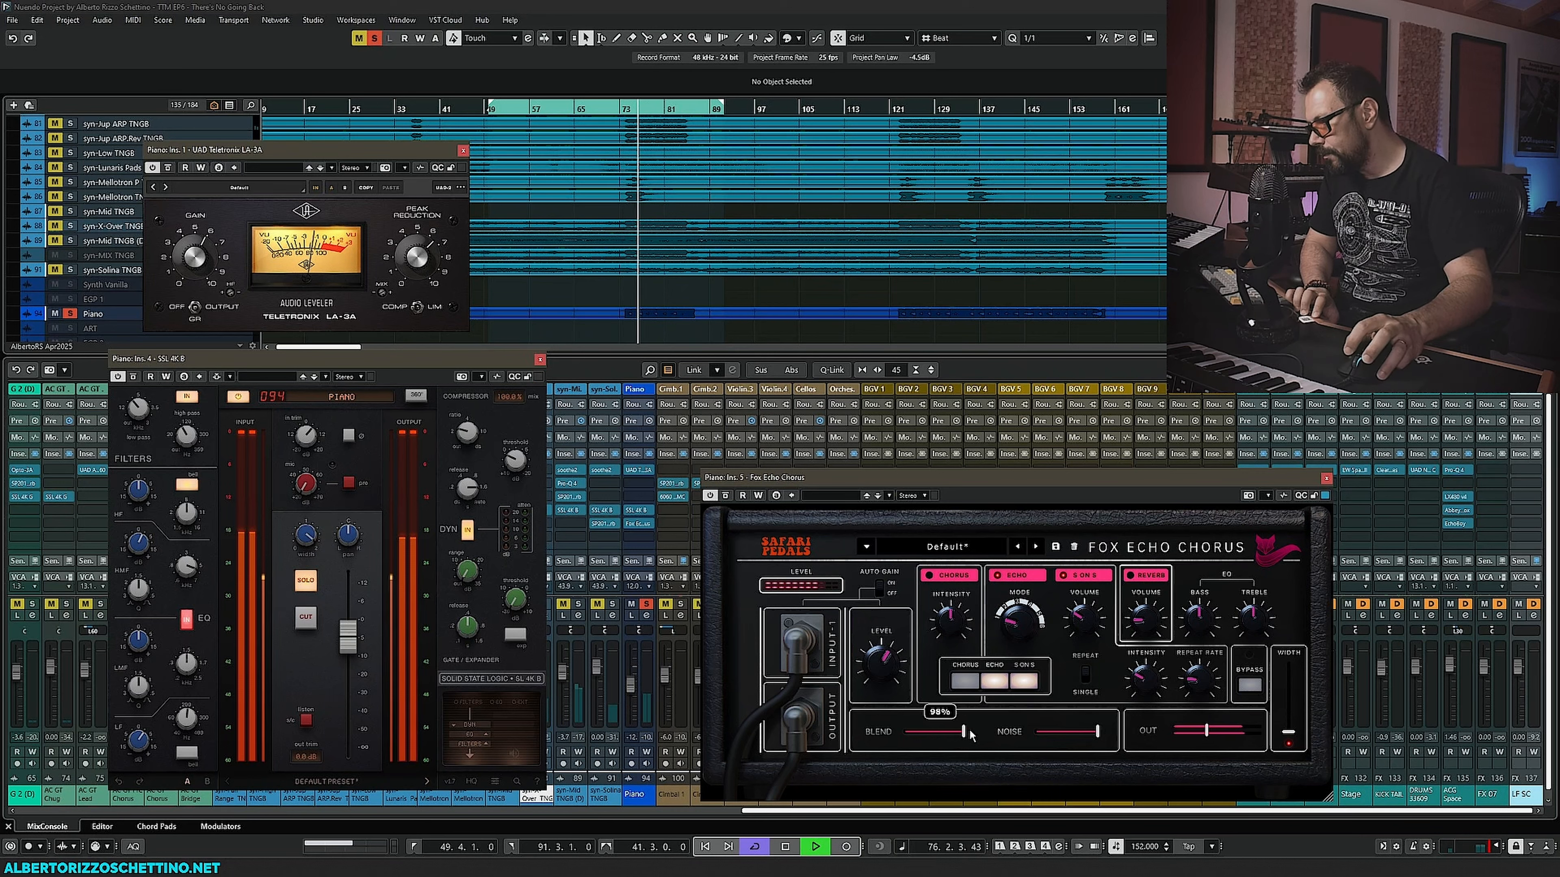
{"action": "left_click_drag", "start_coordinate": [969, 735], "coordinate": [950, 732]}
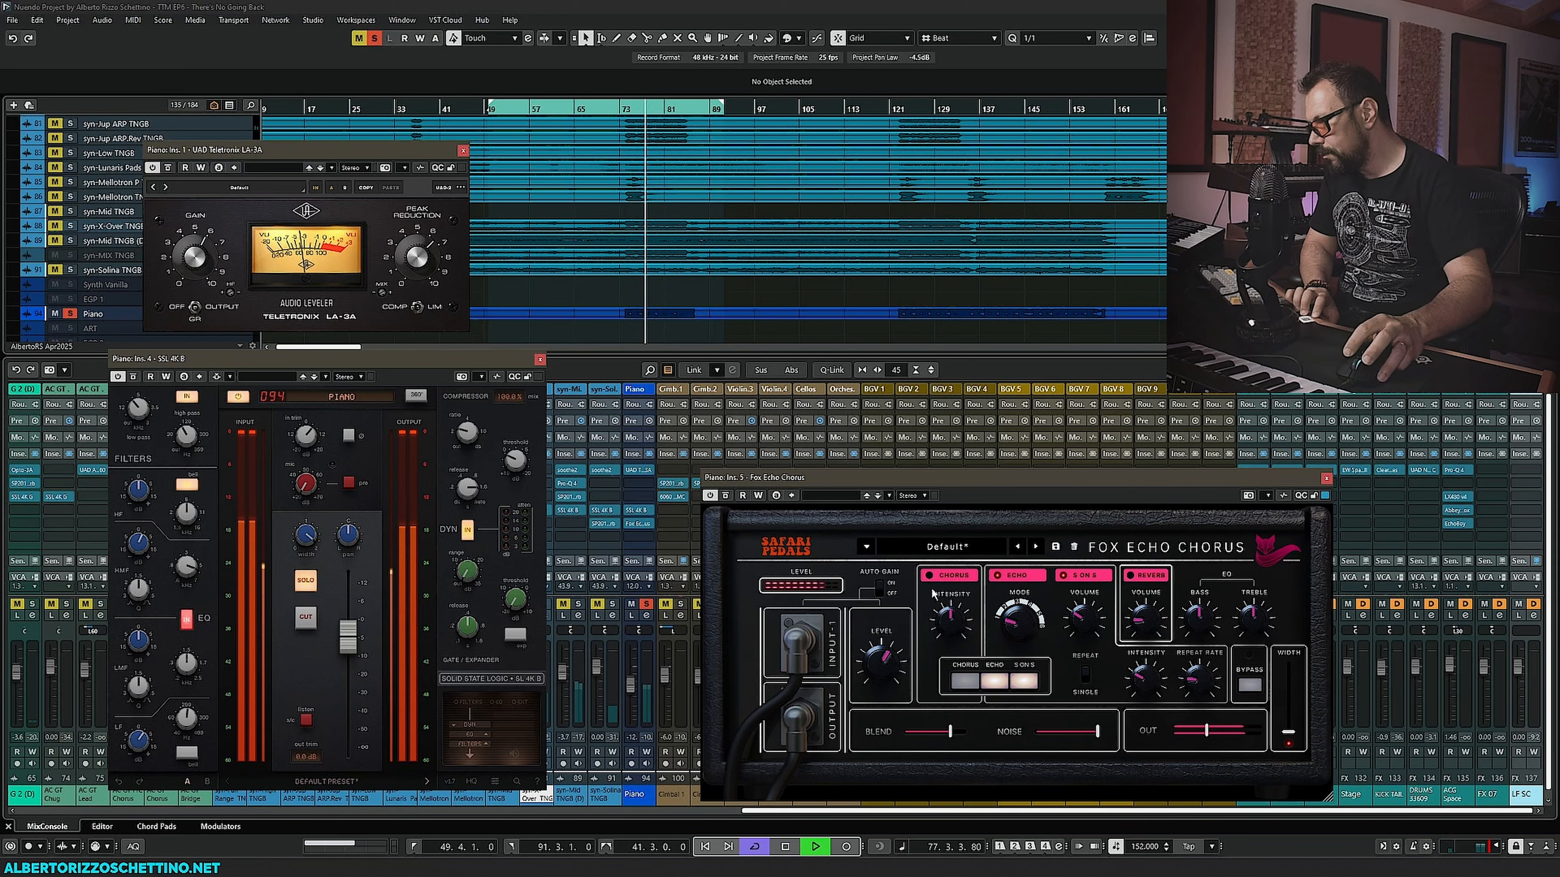
{"action": "mouse_move", "coordinate": [949, 614]}
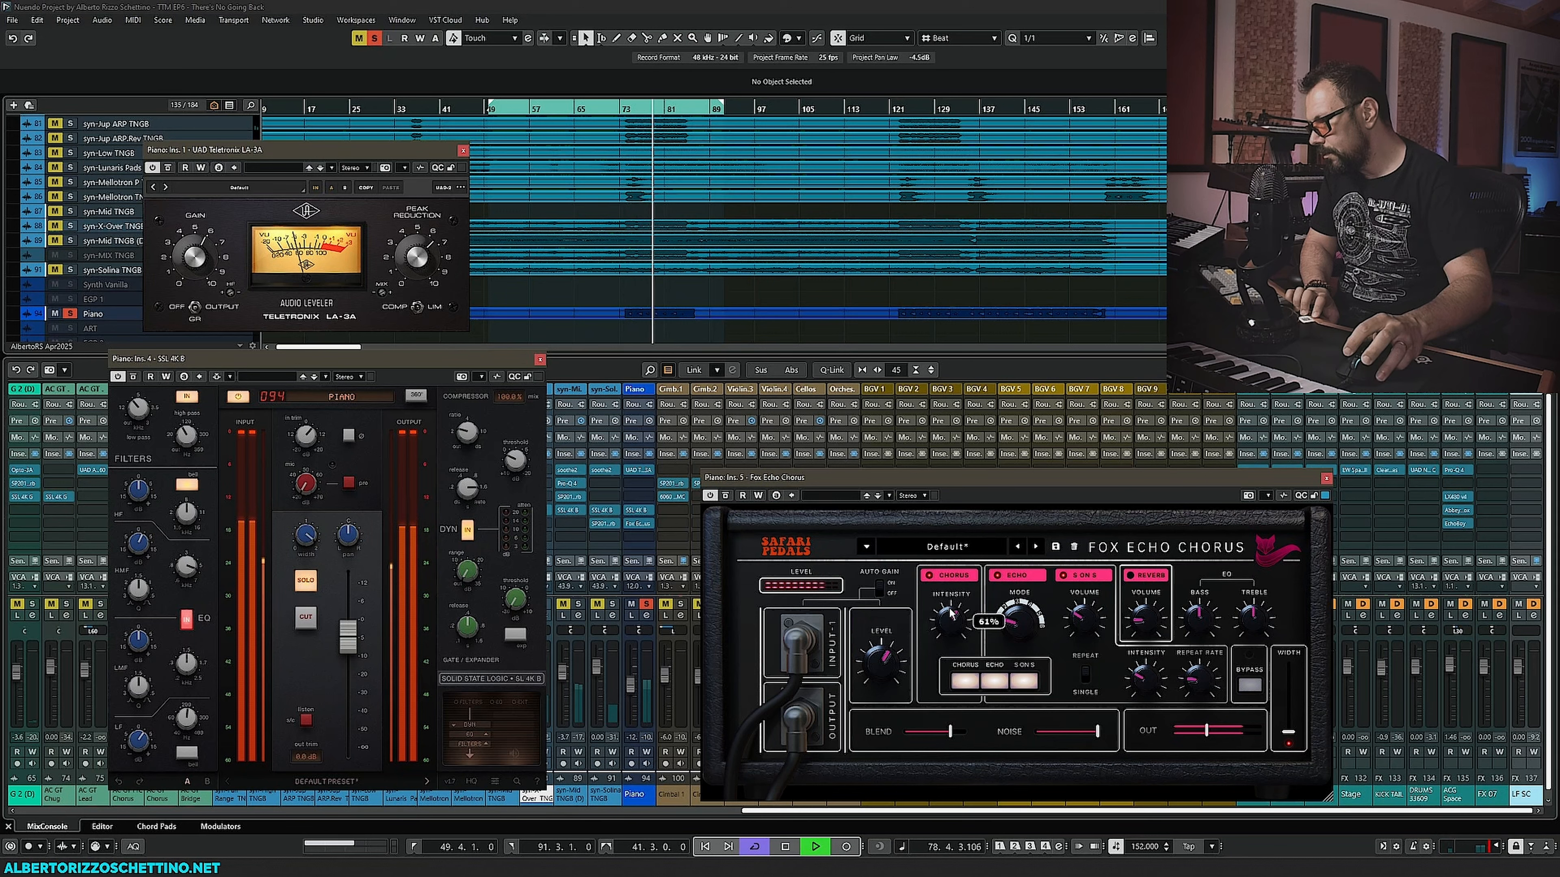
{"action": "mouse_move", "coordinate": [1214, 631]}
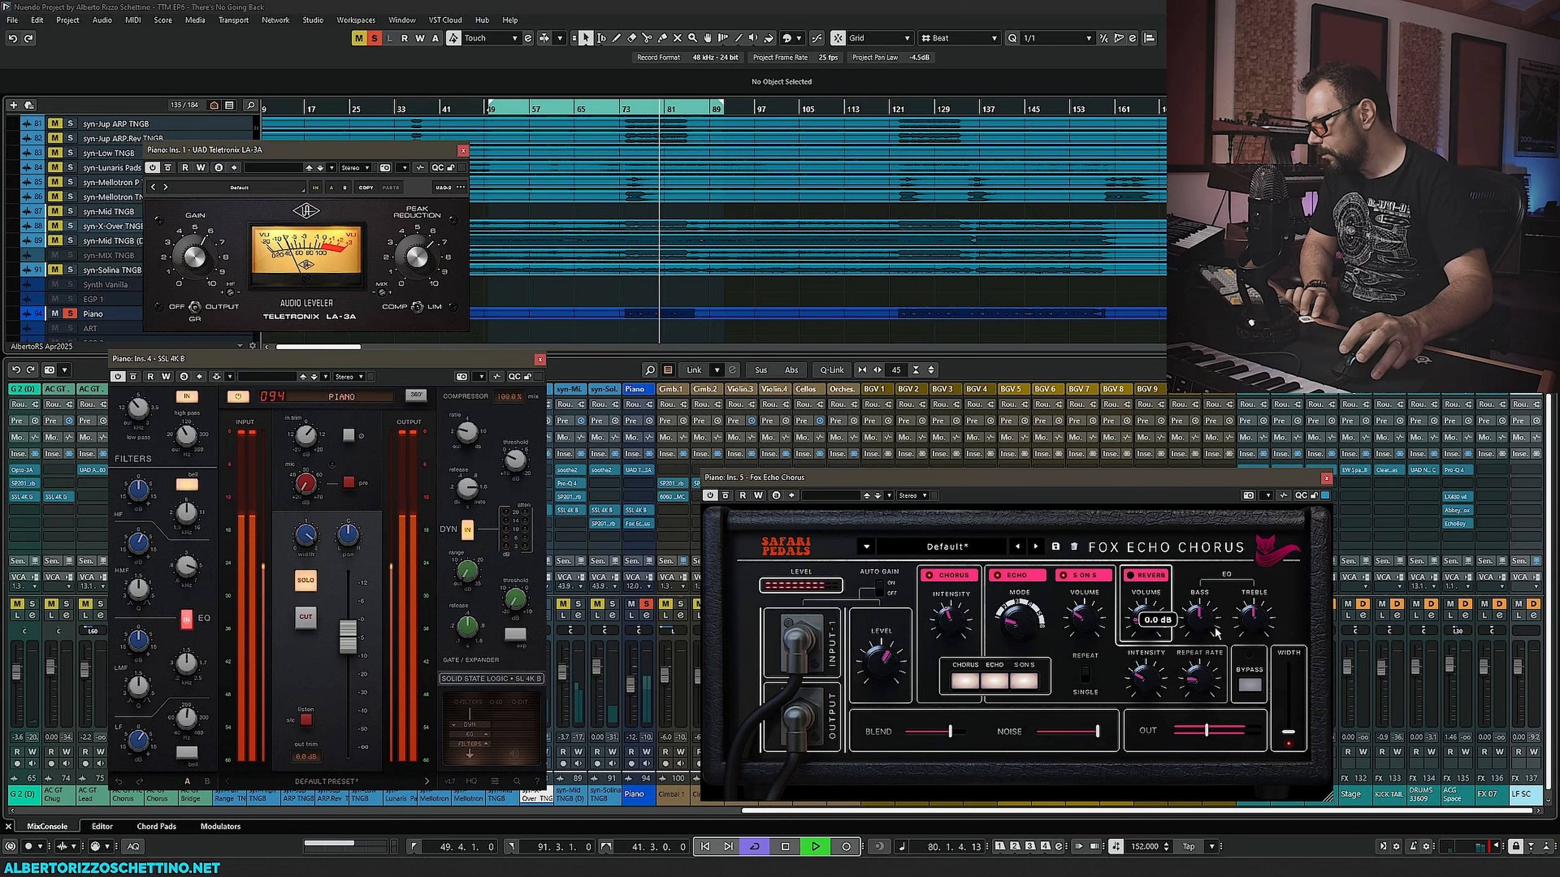
{"action": "mouse_move", "coordinate": [1200, 656]}
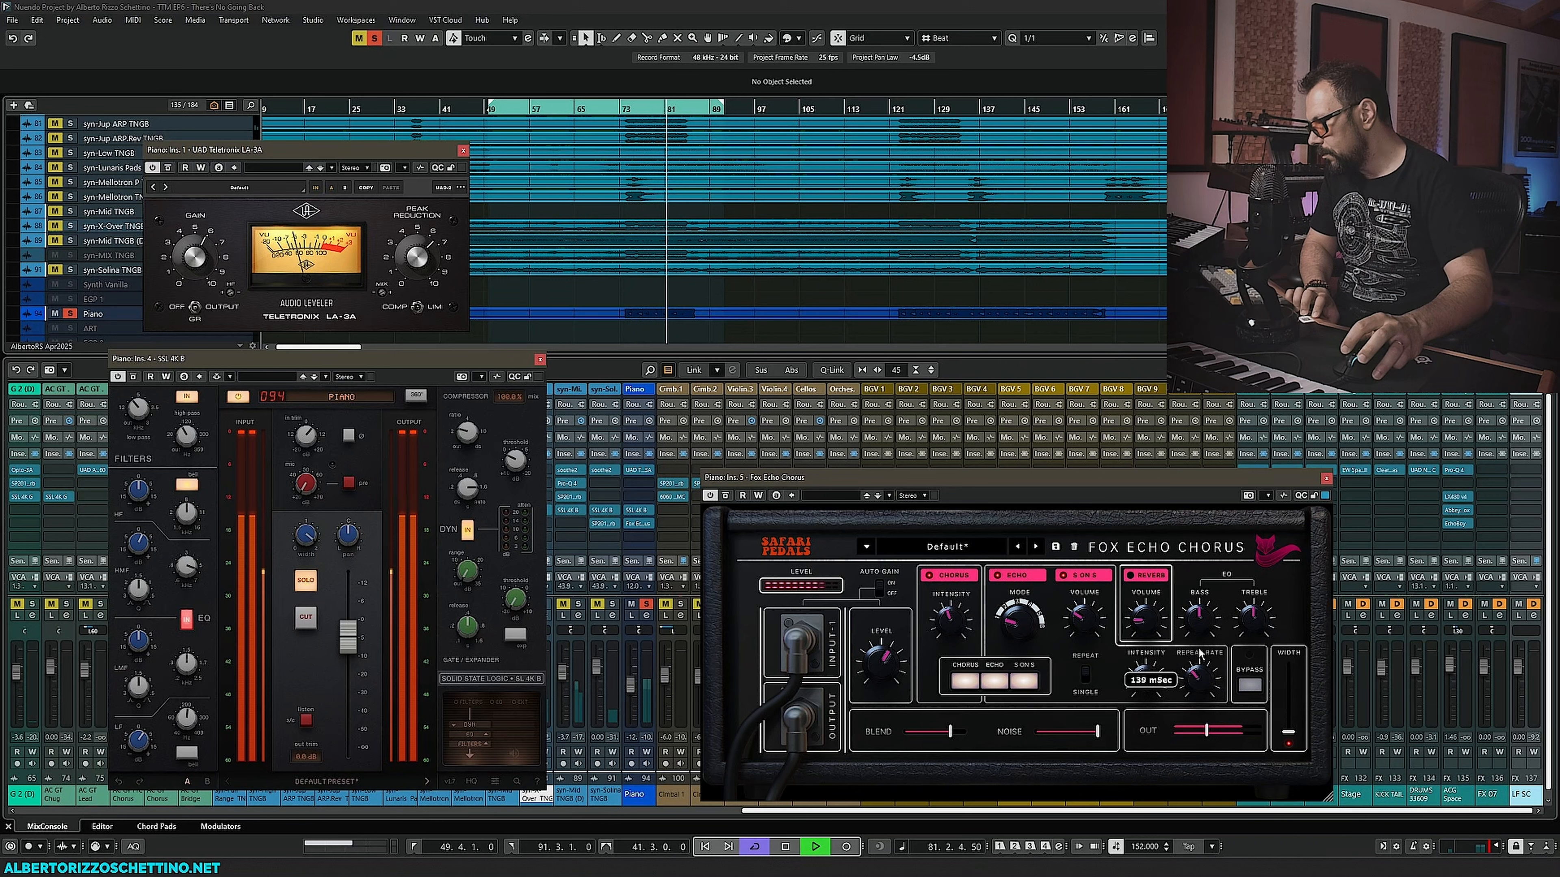
{"action": "left_click_drag", "start_coordinate": [1194, 673], "coordinate": [1194, 676]}
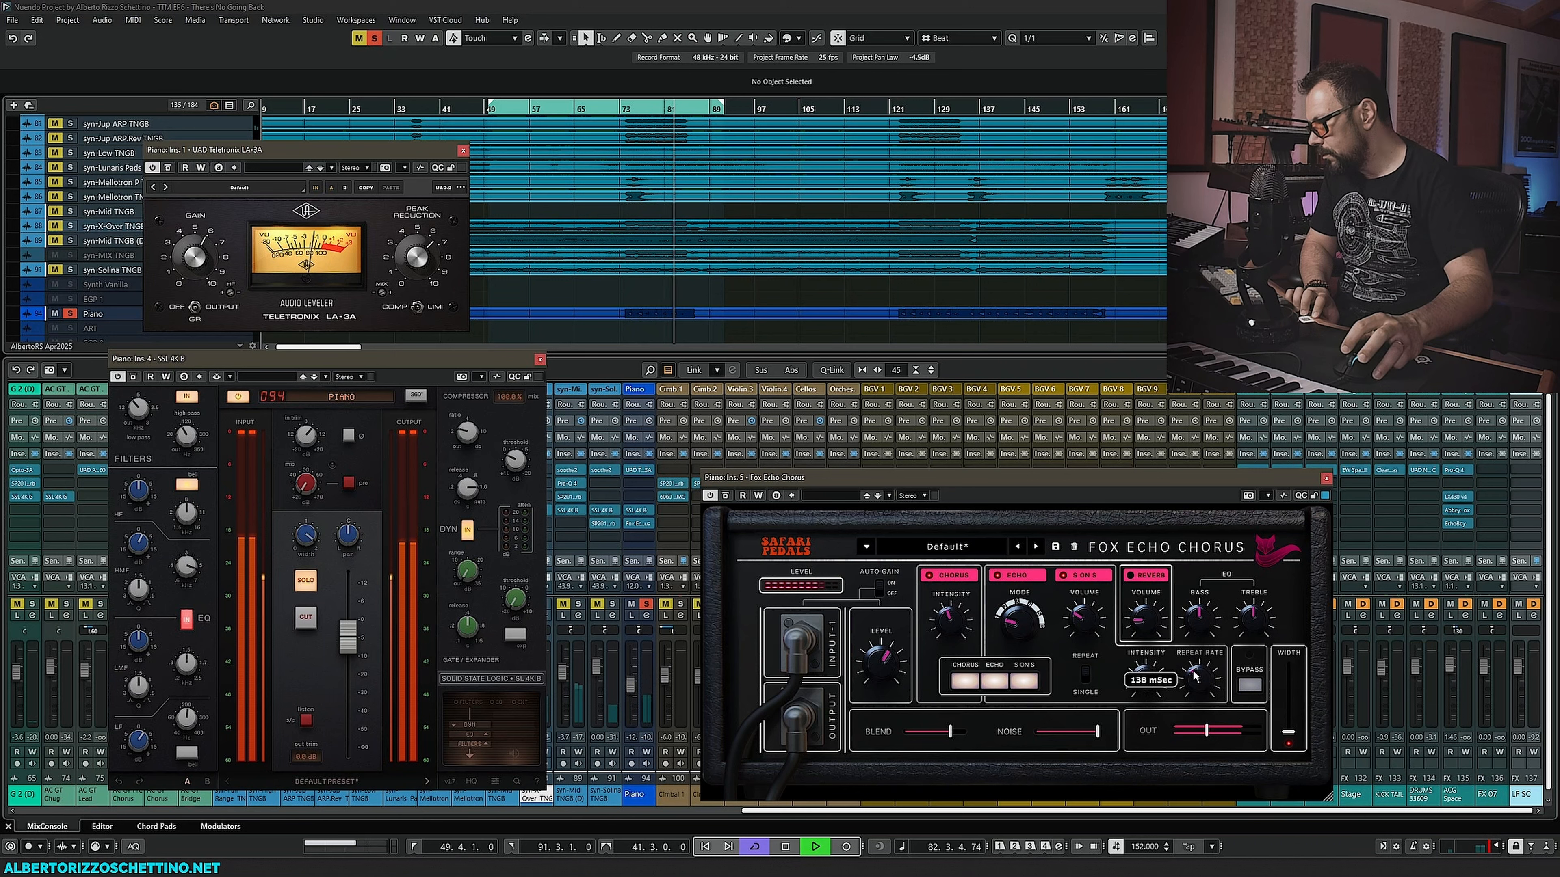
{"action": "key", "text": "space"}
- Retweak the Fox Echo Chorus repeat rate during playback, then stop playback
{"action": "left_click_drag", "start_coordinate": [1194, 676], "coordinate": [1194, 687]}
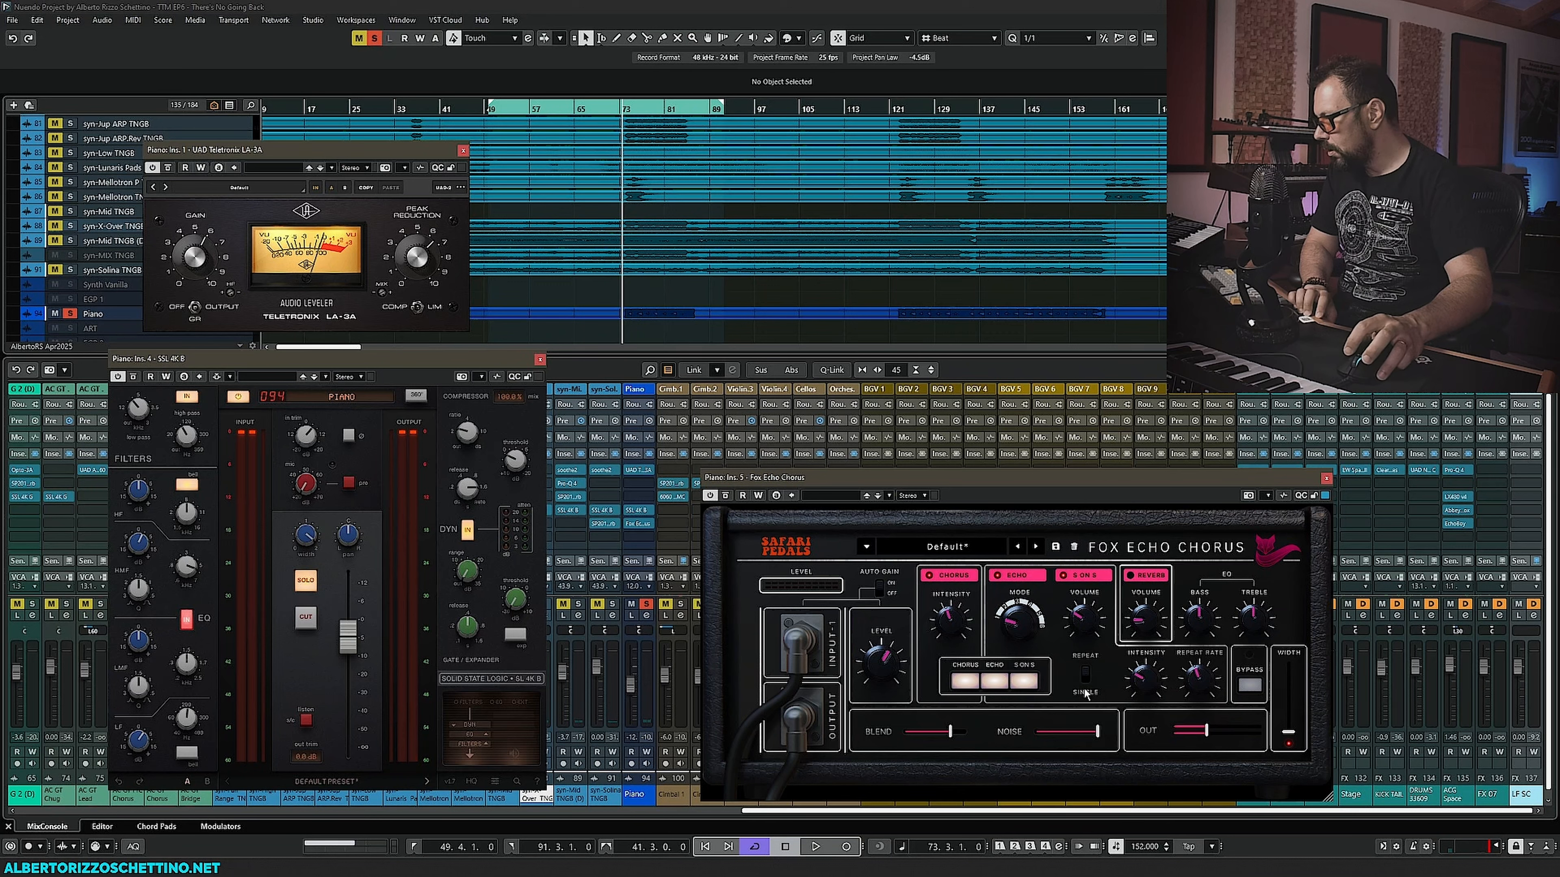
{"action": "mouse_move", "coordinate": [1208, 682]}
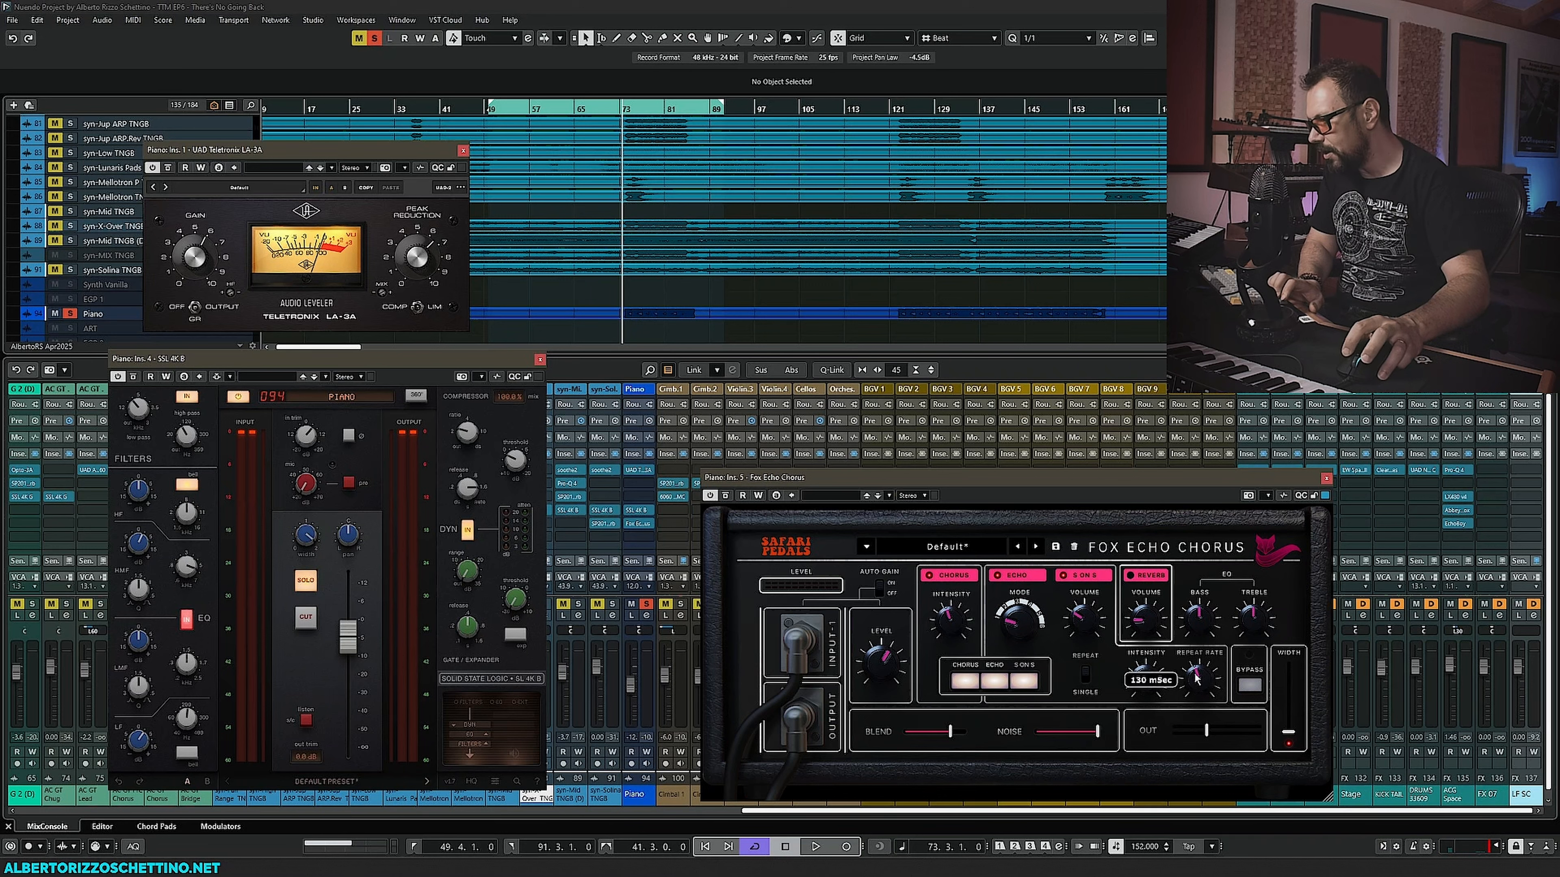
{"action": "key", "text": "space"}
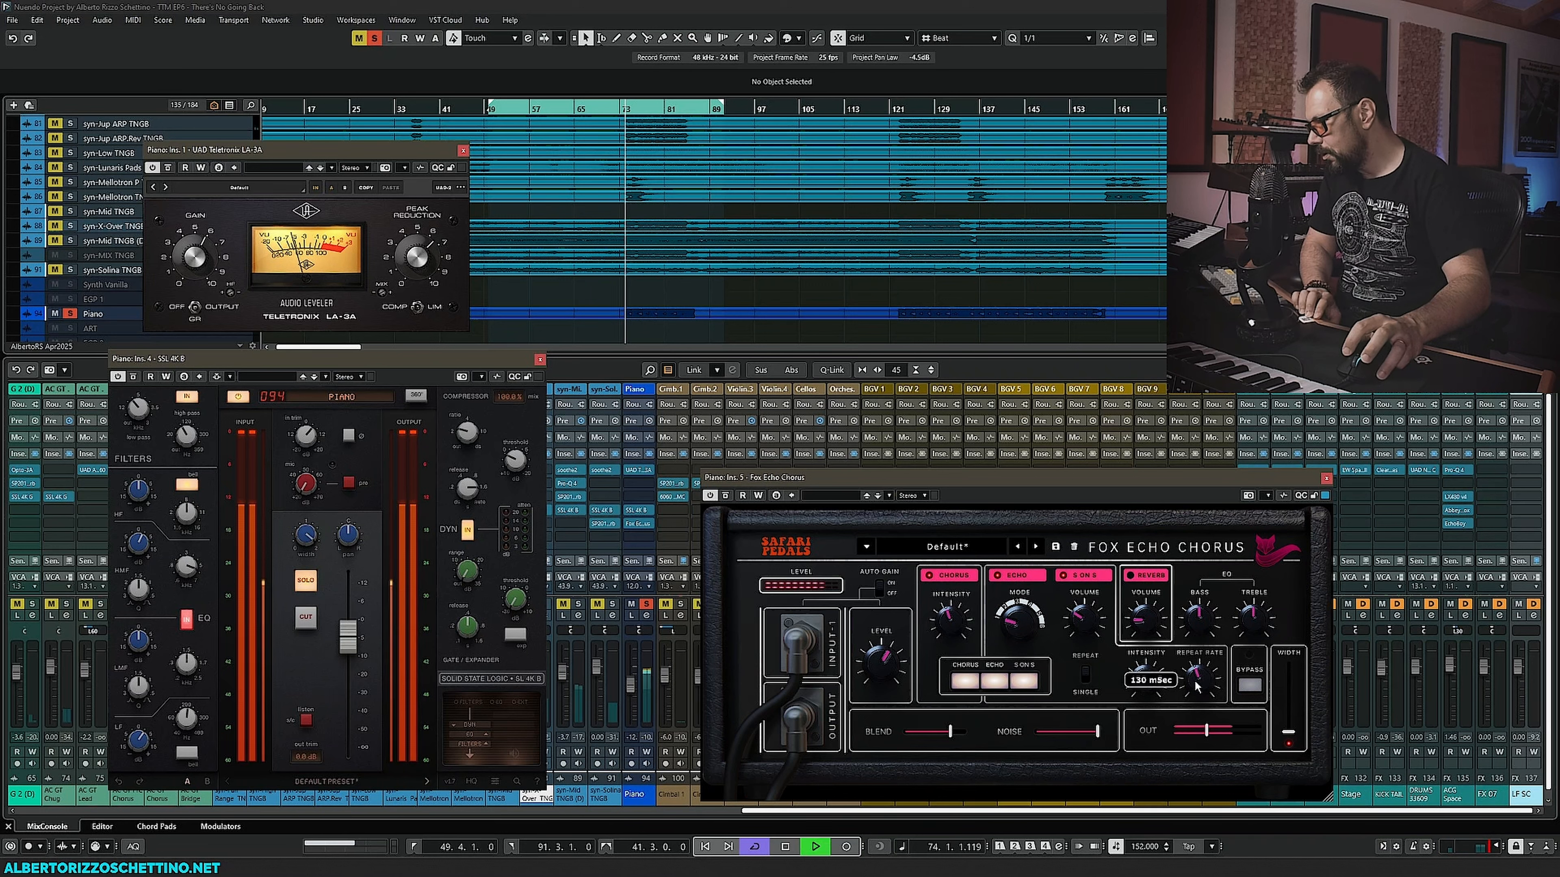
{"action": "left_click_drag", "start_coordinate": [1196, 687], "coordinate": [1203, 670]}
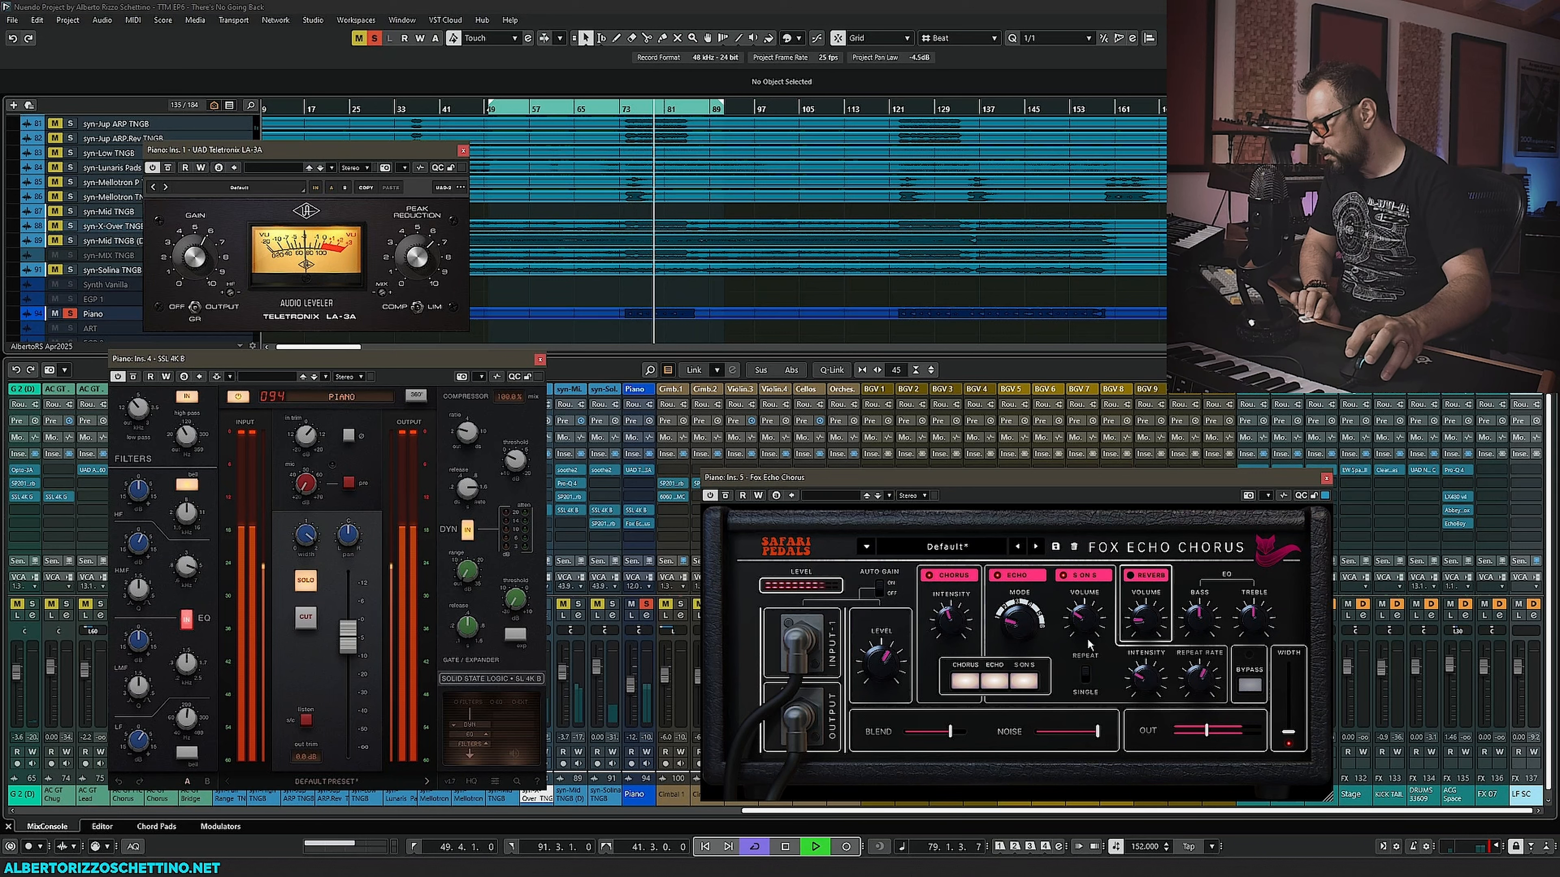
{"action": "left_click_drag", "start_coordinate": [1194, 639], "coordinate": [1195, 628]}
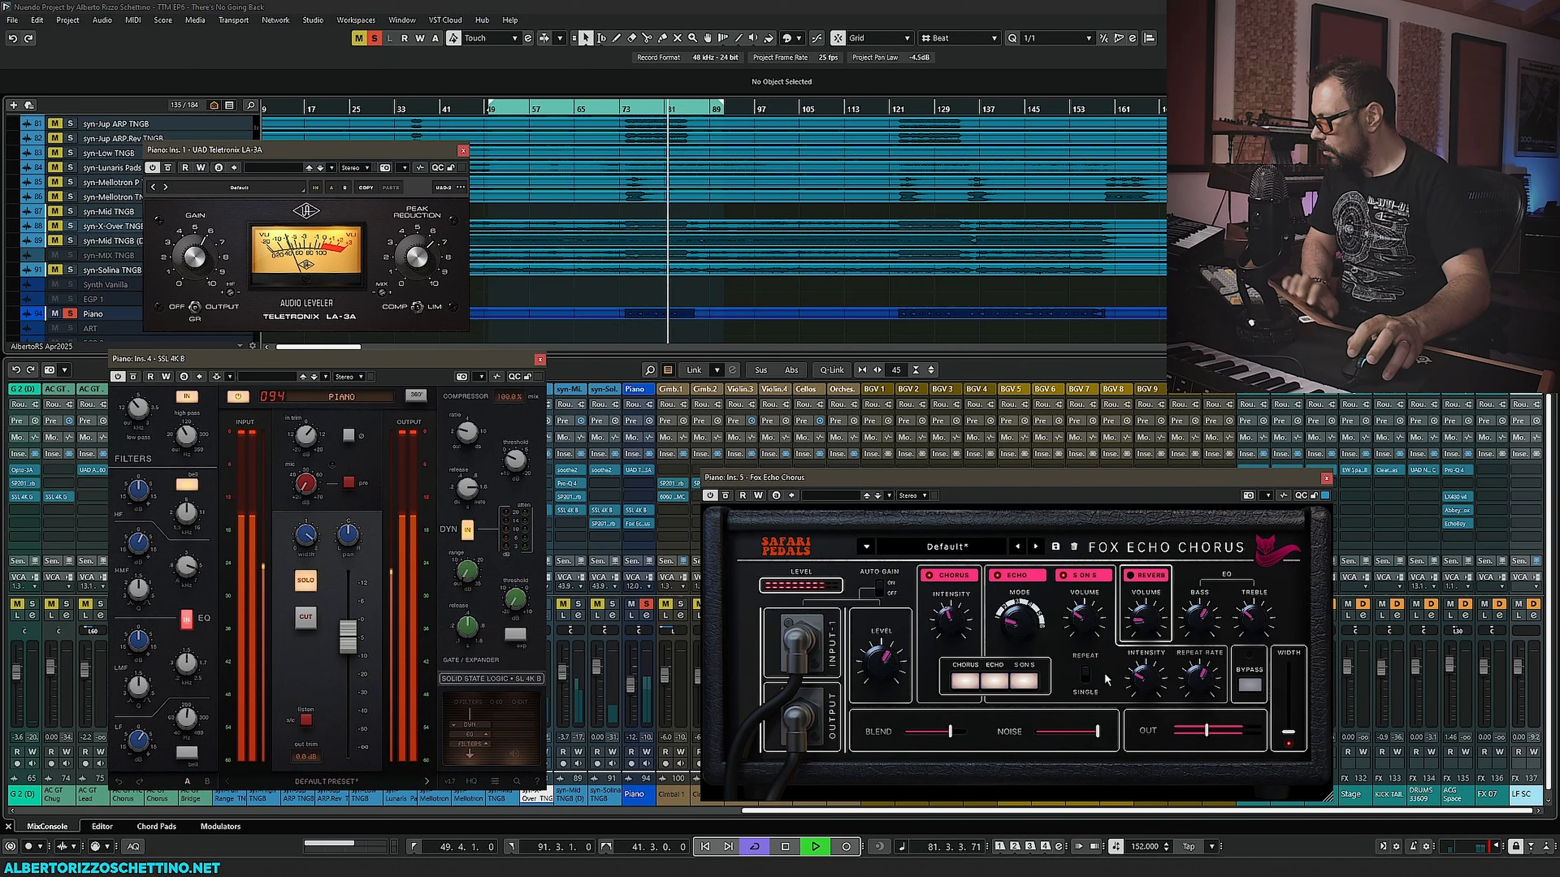
{"action": "key", "text": "space"}
{"action": "mouse_move", "coordinate": [915, 733]}
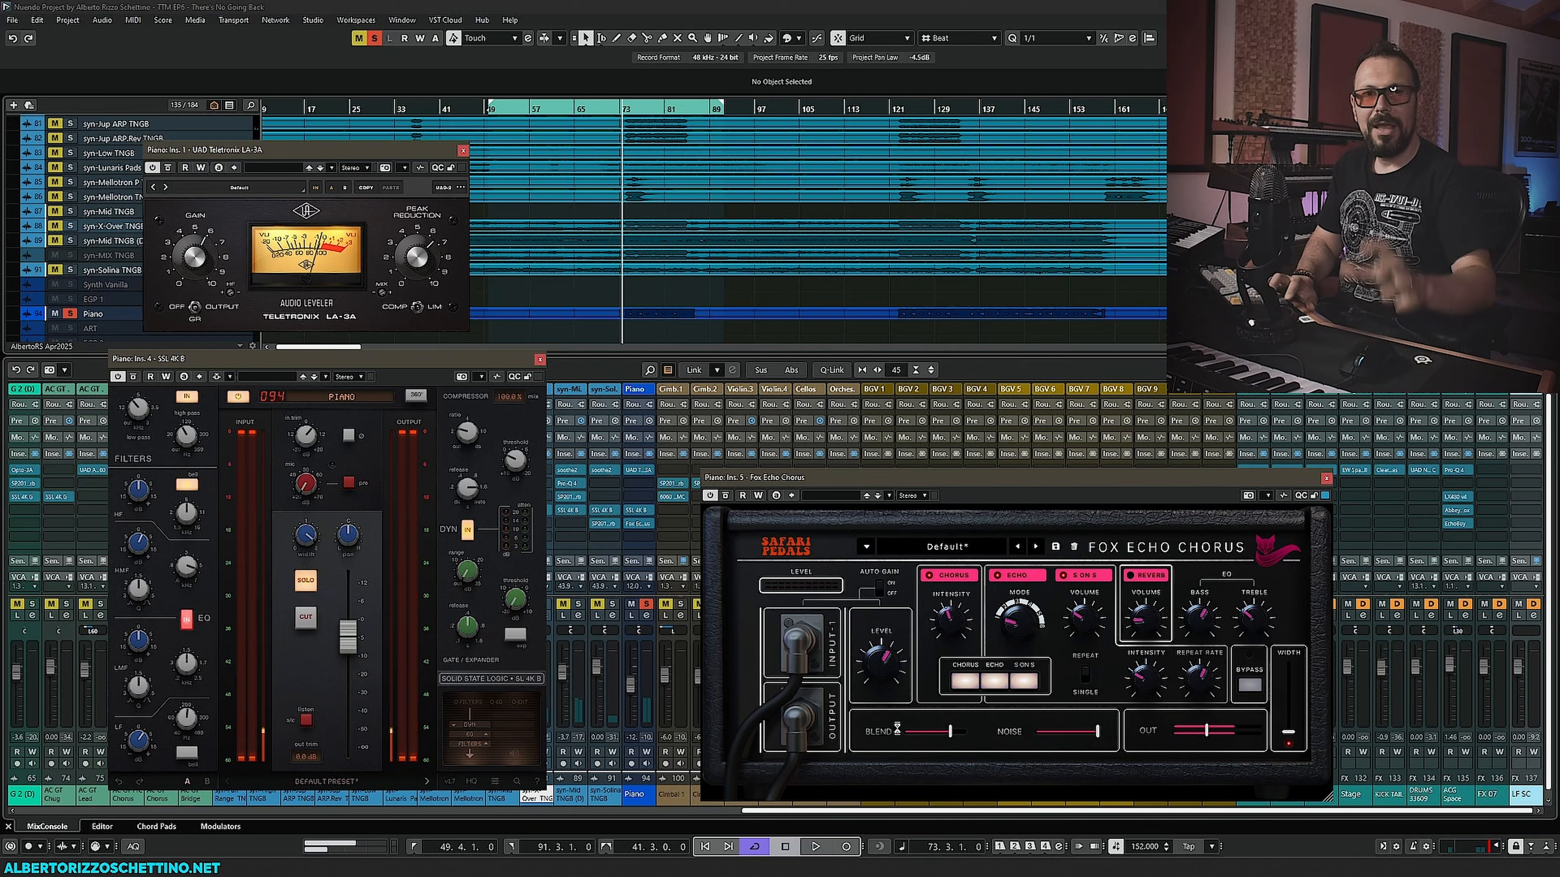
- Close the SSL 4K B, Fox Echo Chorus and LA-3A plugin windows
{"action": "left_click", "coordinate": [539, 360]}
{"action": "left_click", "coordinate": [1325, 479]}
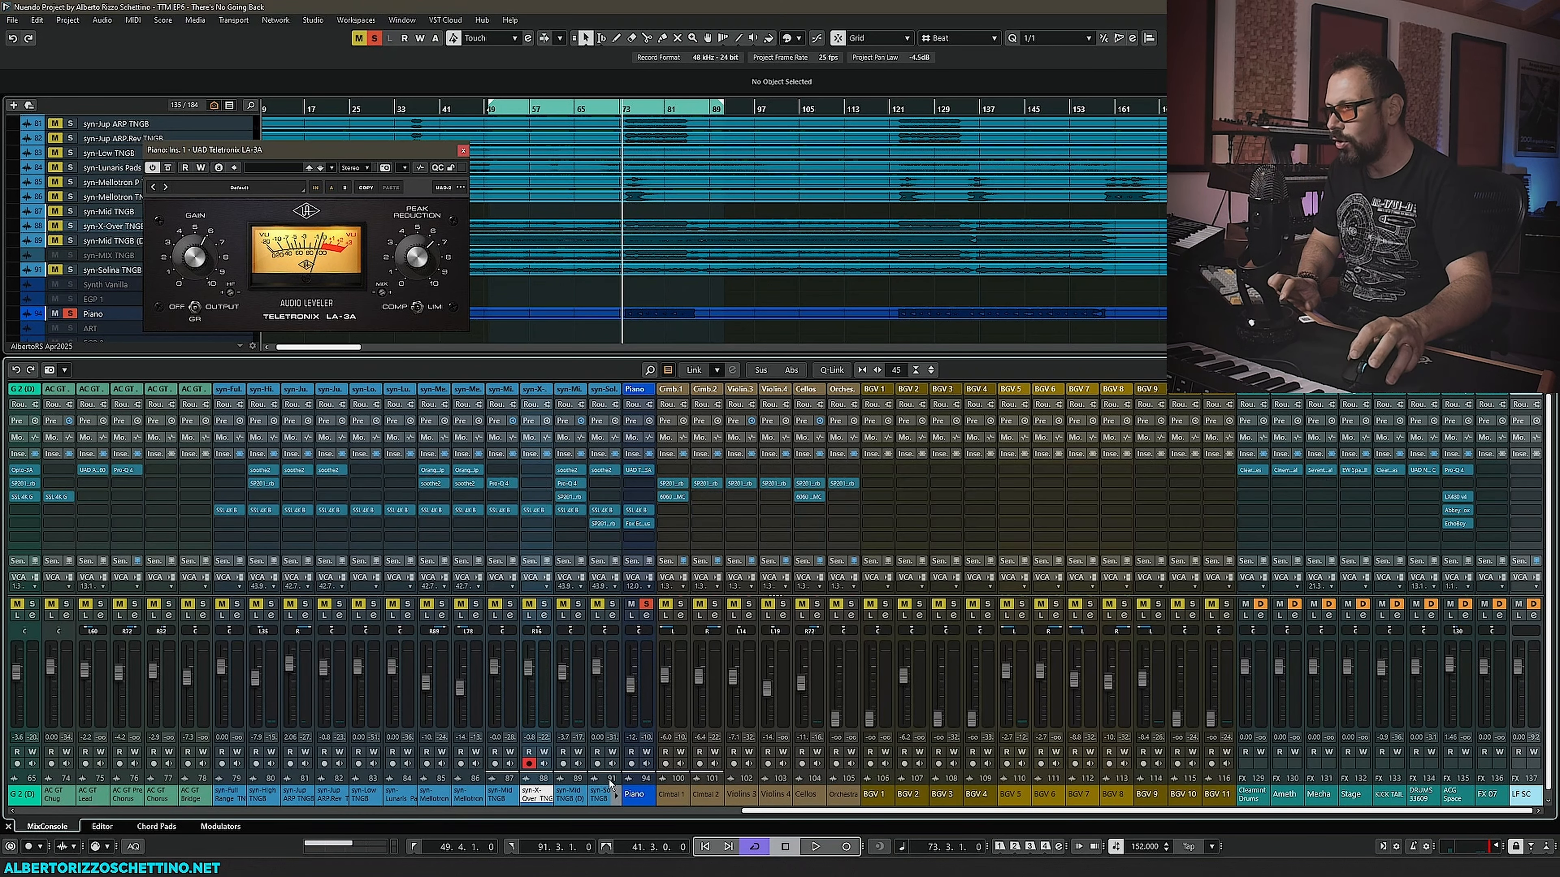
{"action": "left_click", "coordinate": [462, 150]}
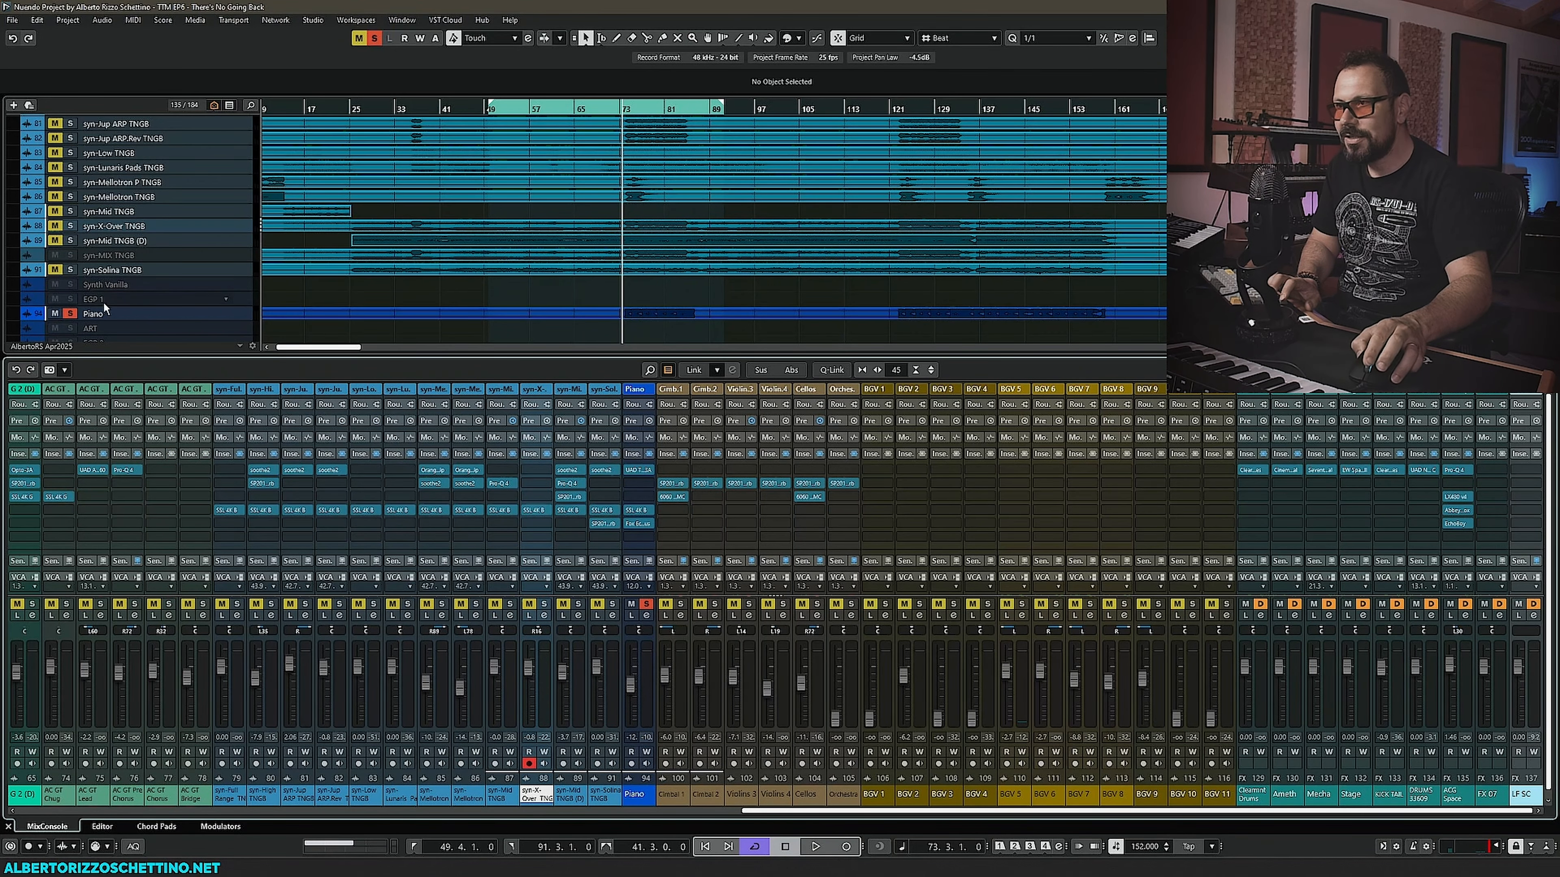
- Solo the acoustic guitar, guitar, lead vocal and drum folder tracks in the project track list
{"action": "scroll", "coordinate": [102, 301], "scroll_direction": "up", "scroll_amount": 3}
{"action": "left_click", "coordinate": [68, 265]}
{"action": "scroll", "coordinate": [71, 268], "scroll_direction": "up", "scroll_amount": 3}
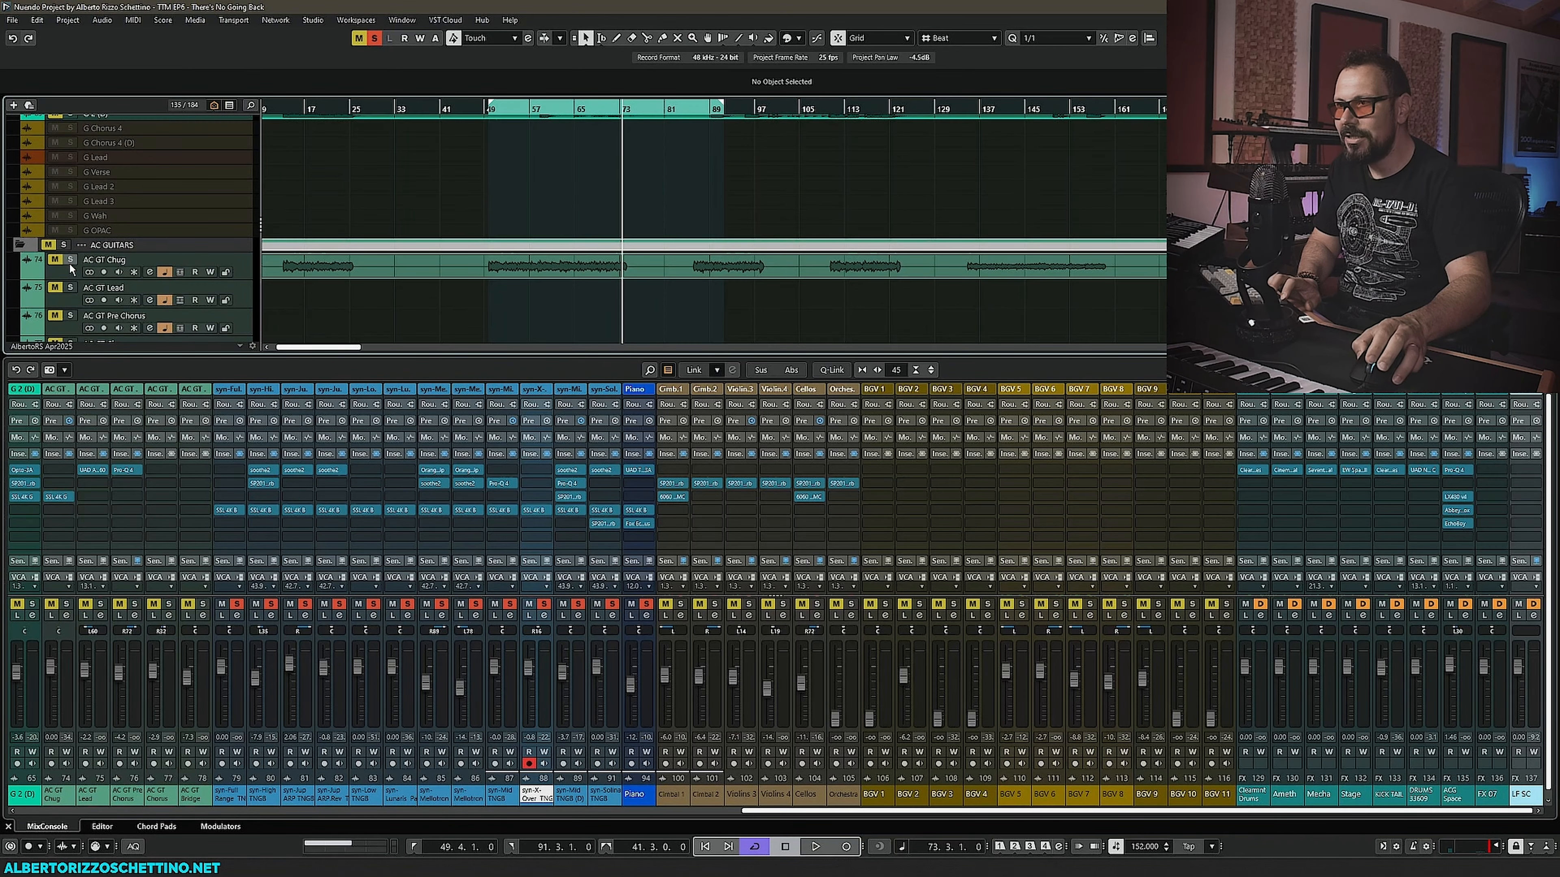
{"action": "left_click", "coordinate": [65, 246]}
{"action": "scroll", "coordinate": [70, 269], "scroll_direction": "up", "scroll_amount": 6}
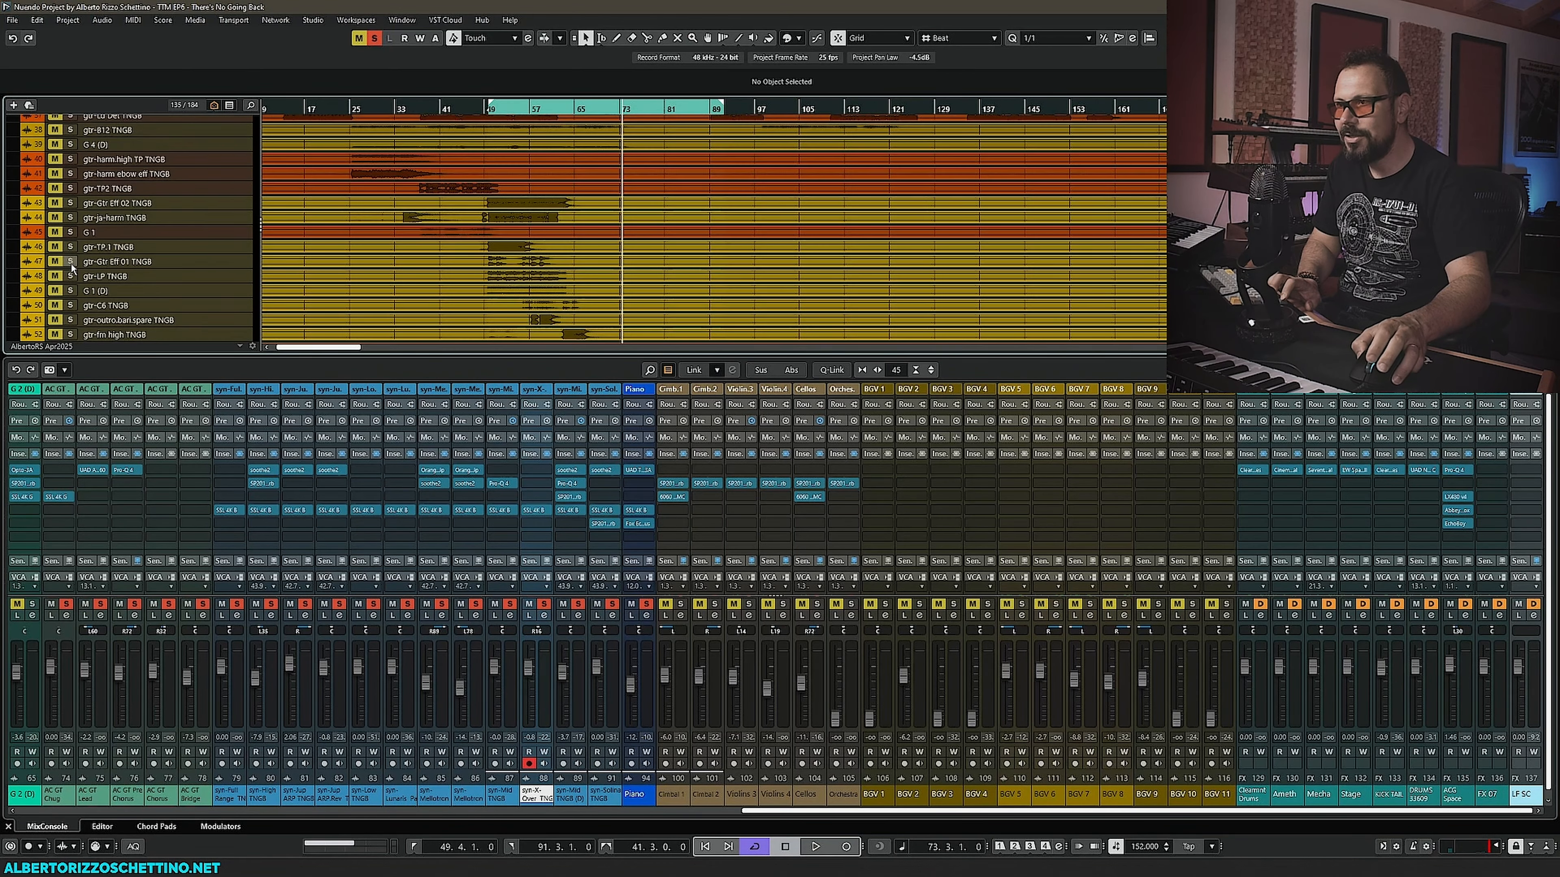
{"action": "scroll", "coordinate": [69, 246], "scroll_direction": "up", "scroll_amount": 3}
{"action": "left_click", "coordinate": [65, 247]}
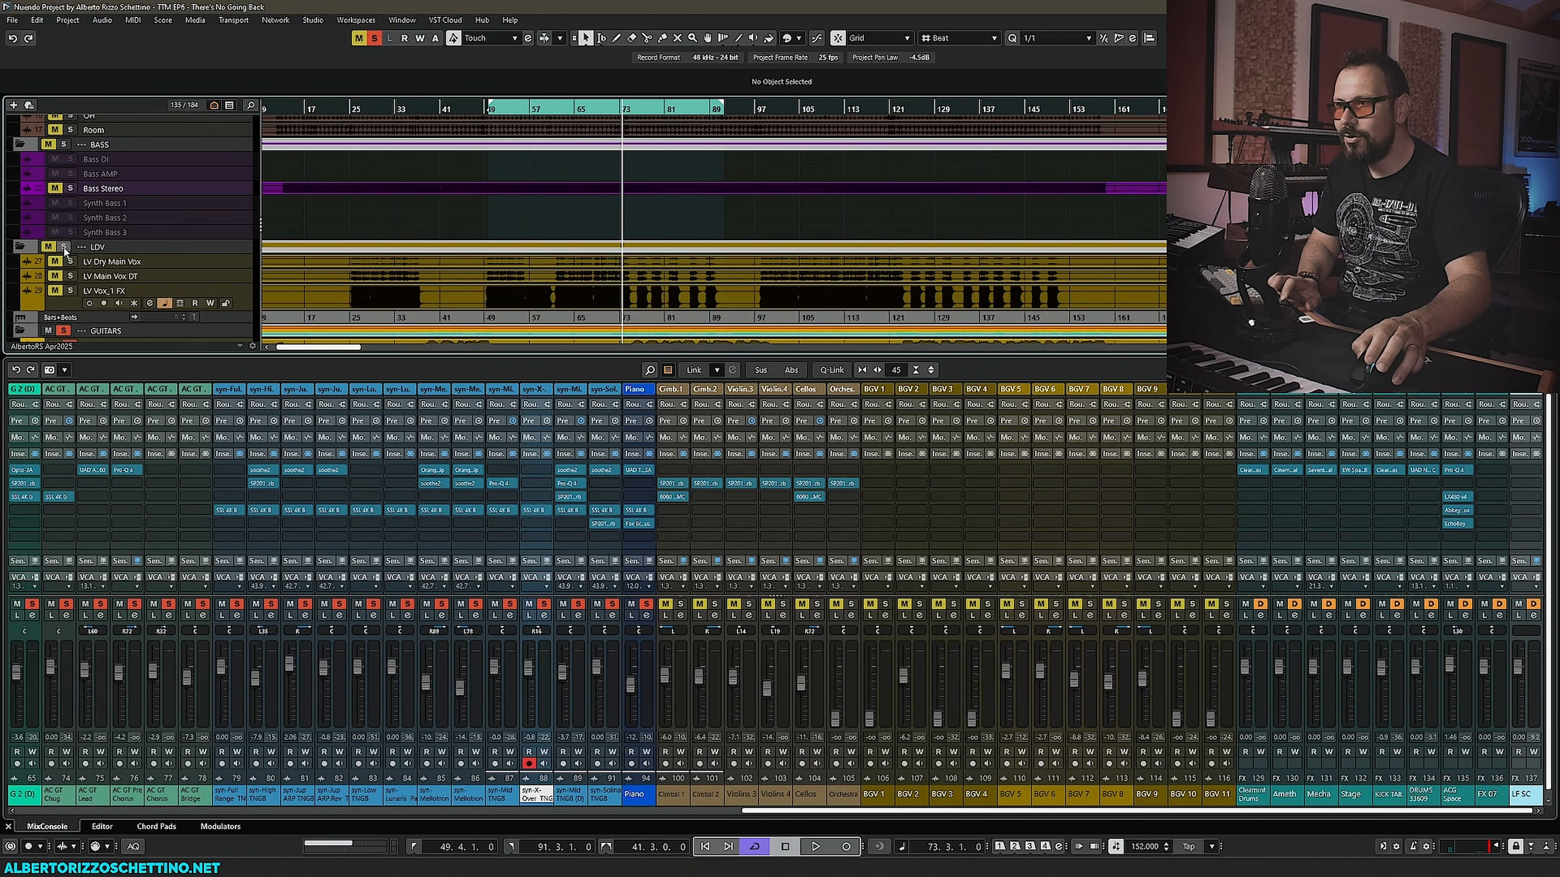
{"action": "scroll", "coordinate": [66, 249], "scroll_direction": "up", "scroll_amount": 3}
{"action": "scroll", "coordinate": [67, 251], "scroll_direction": "down", "scroll_amount": 3}
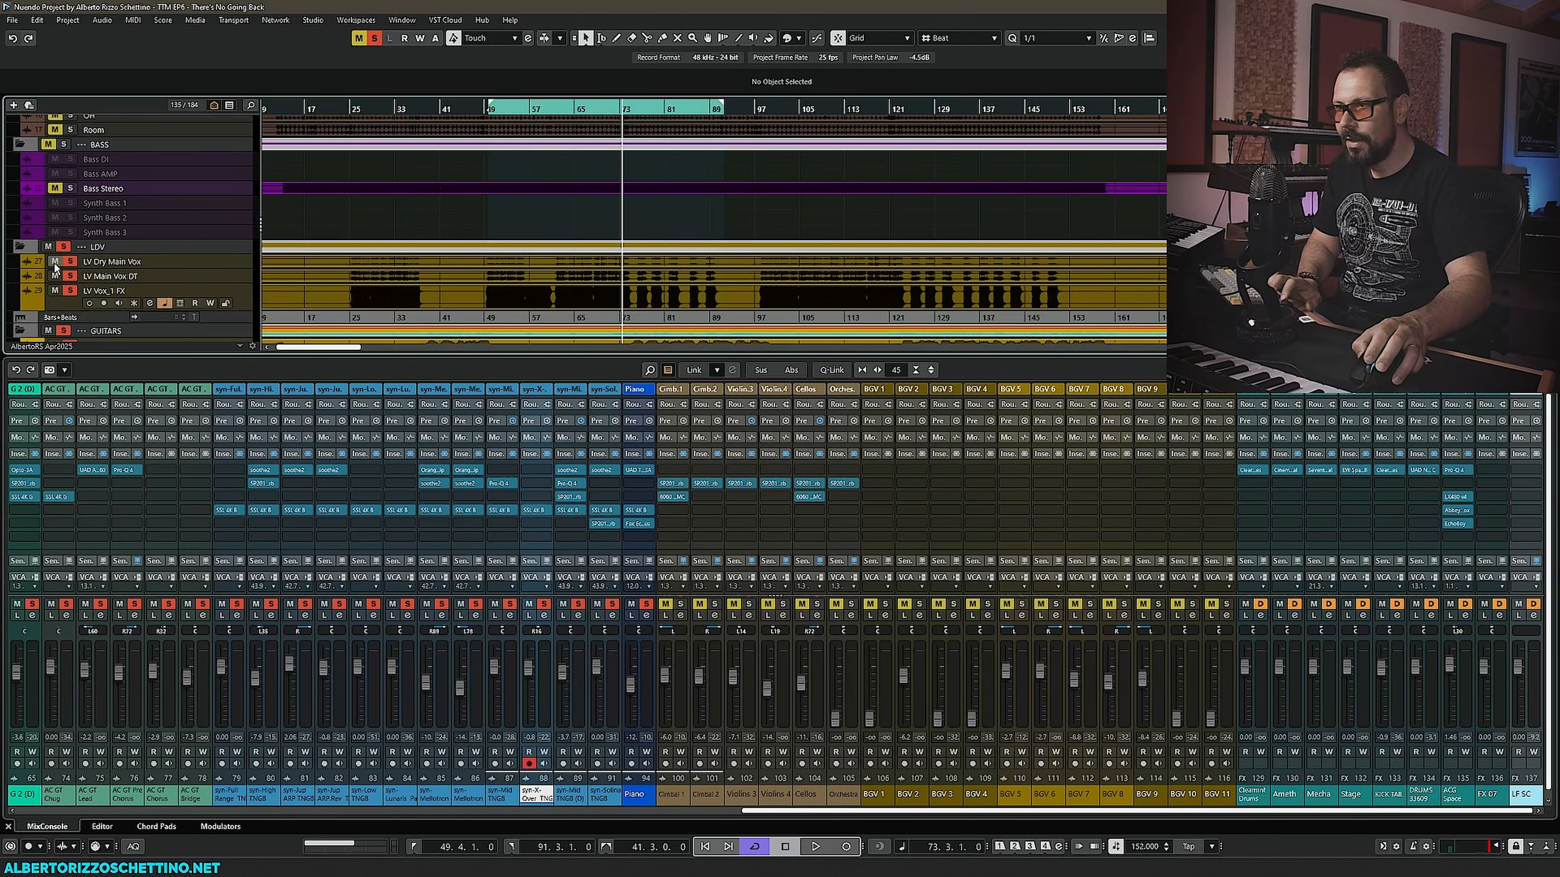
{"action": "scroll", "coordinate": [58, 264], "scroll_direction": "up", "scroll_amount": 5}
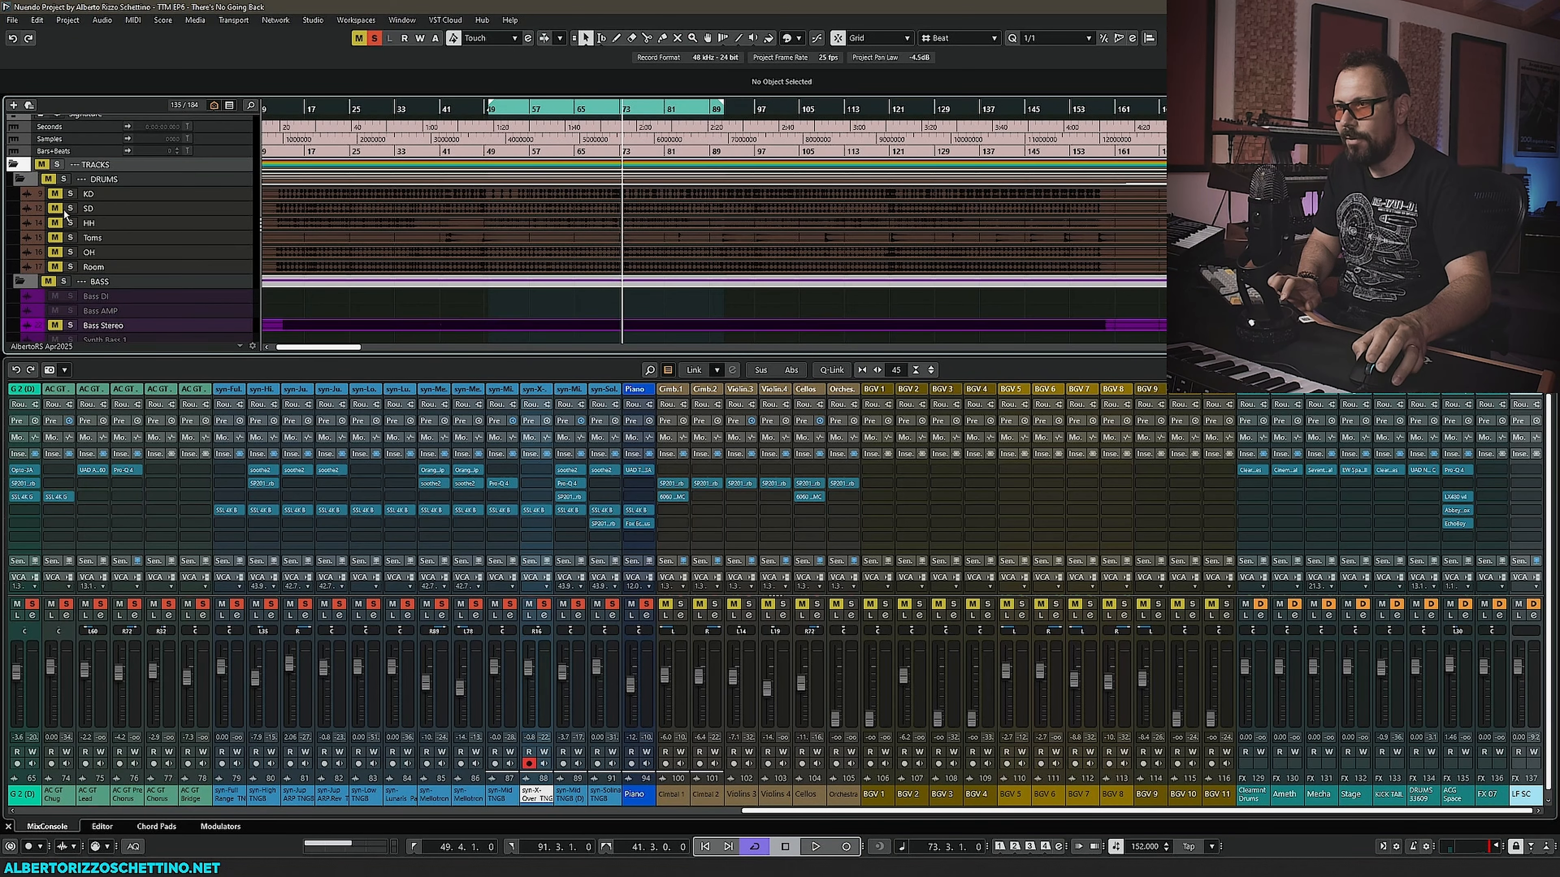
{"action": "left_click", "coordinate": [64, 180]}
{"action": "scroll", "coordinate": [178, 272], "scroll_direction": "down", "scroll_amount": 3}
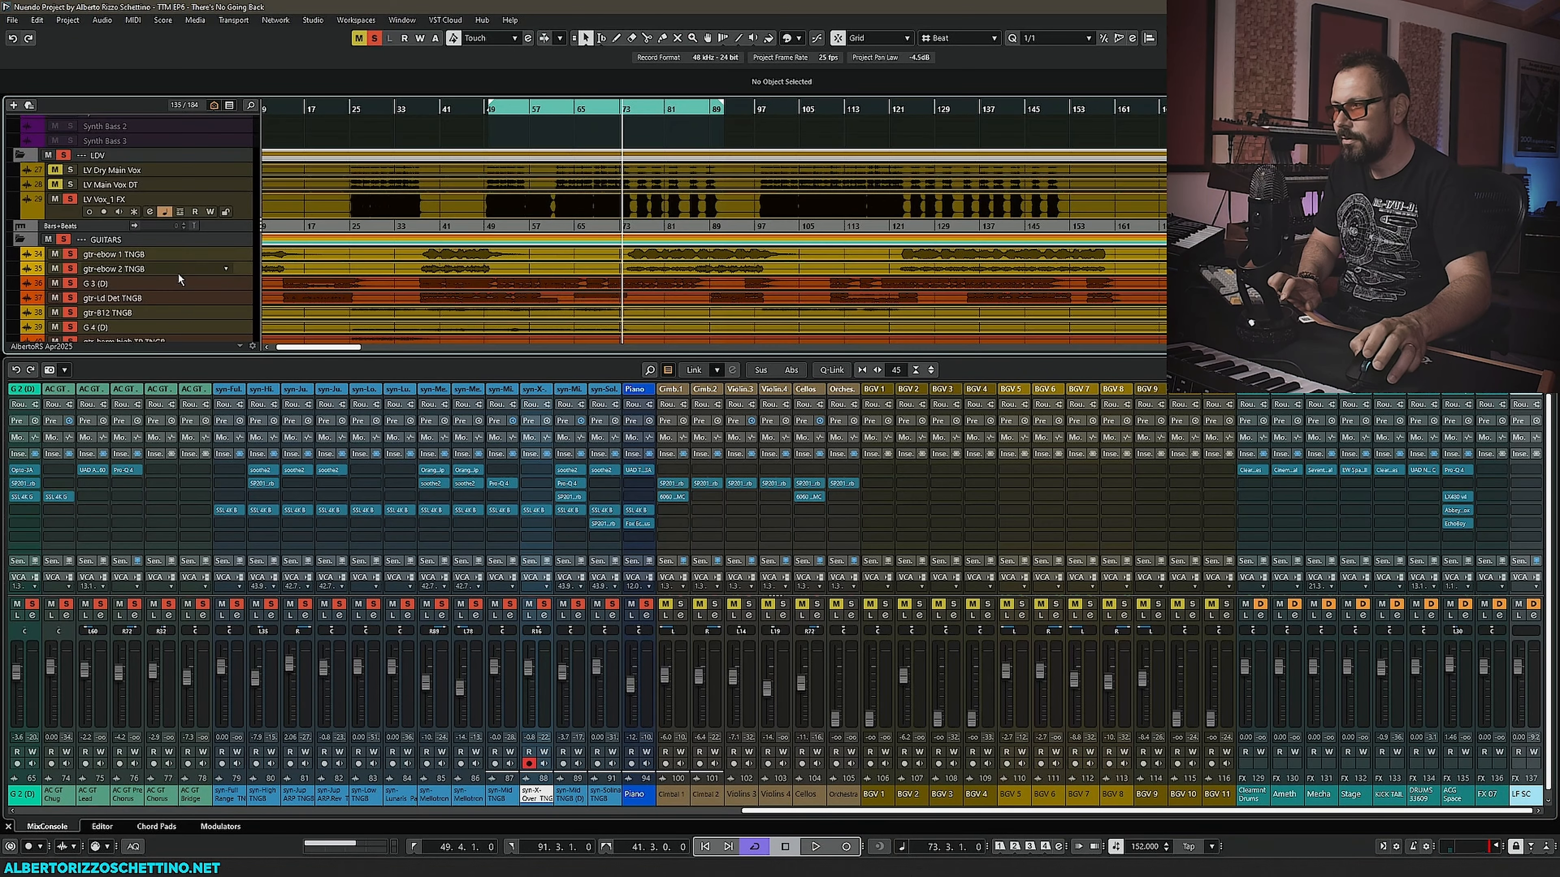
- During playback, reopen the Piano's Fox Echo Chorus and adjust its blend, input level and width, then stop playback
{"action": "key", "text": "space"}
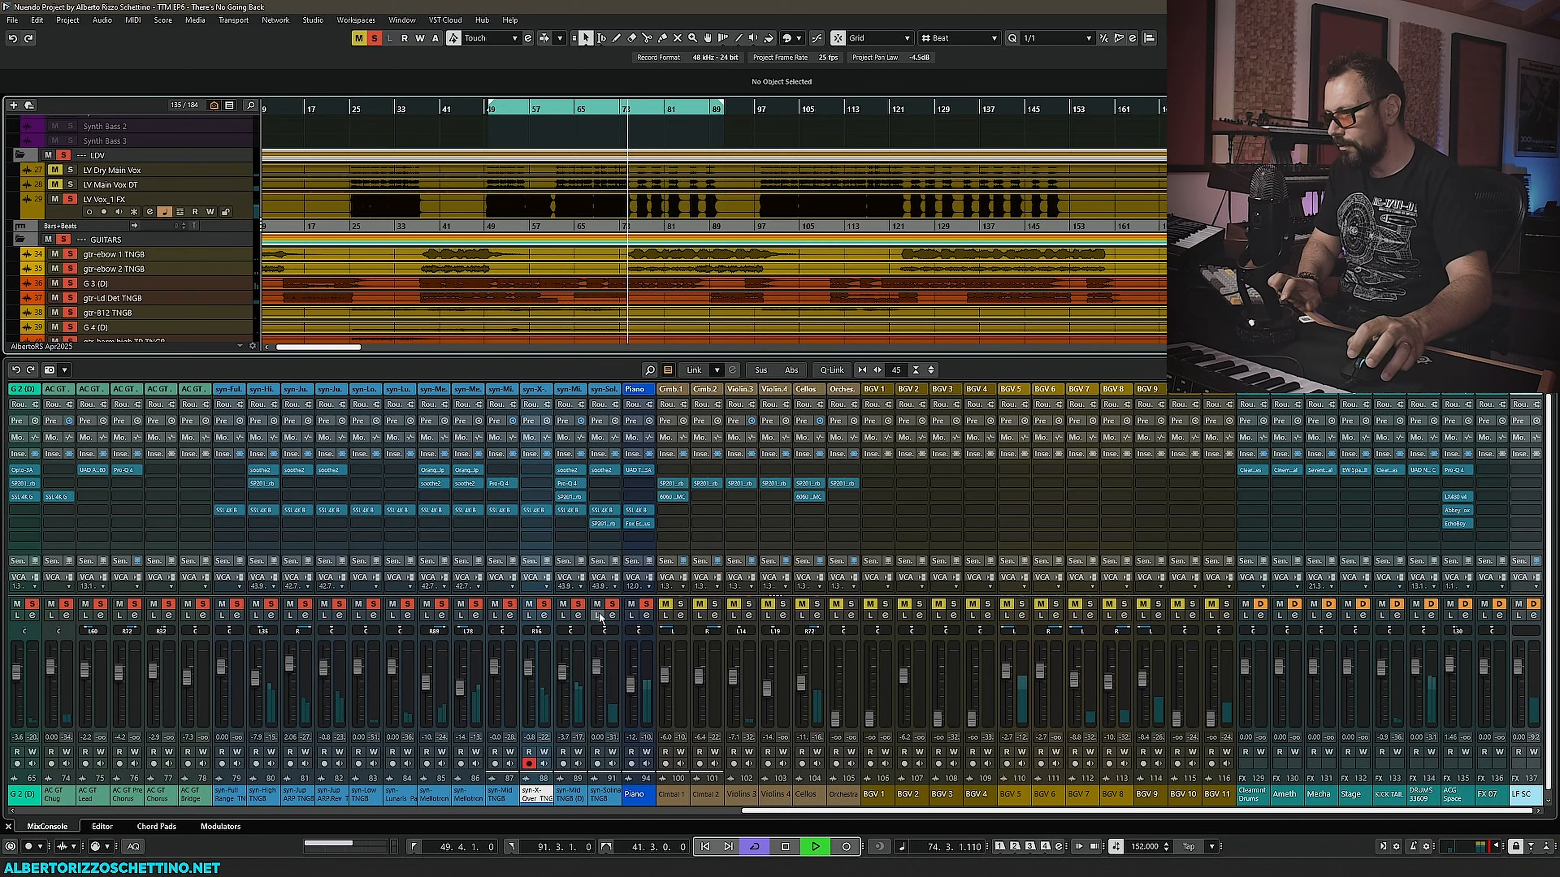
{"action": "left_click", "coordinate": [639, 524]}
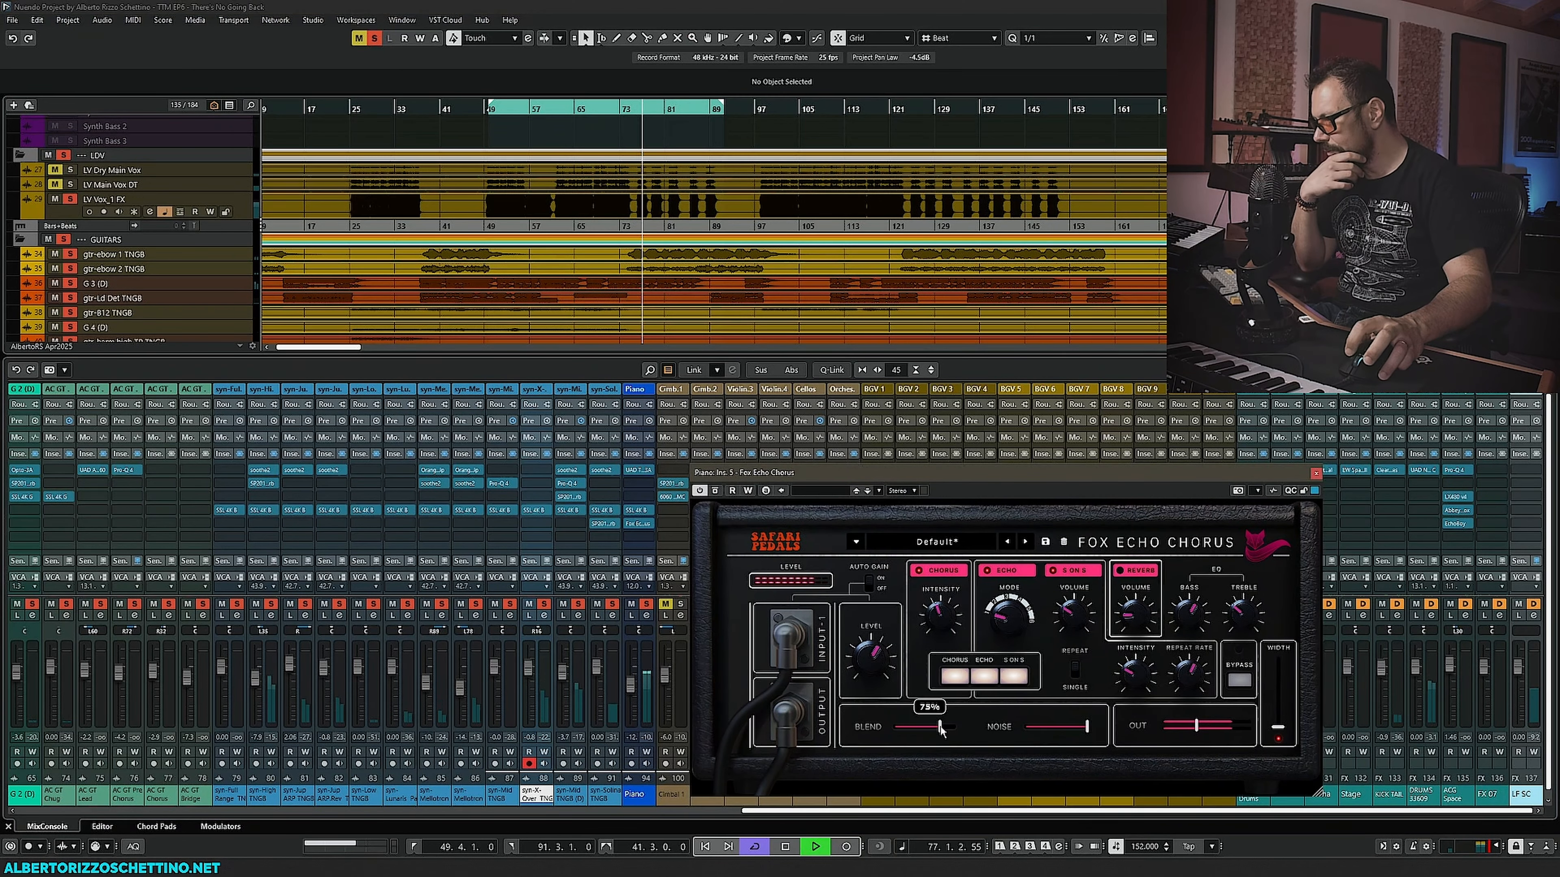
{"action": "left_click_drag", "start_coordinate": [939, 727], "coordinate": [926, 734]}
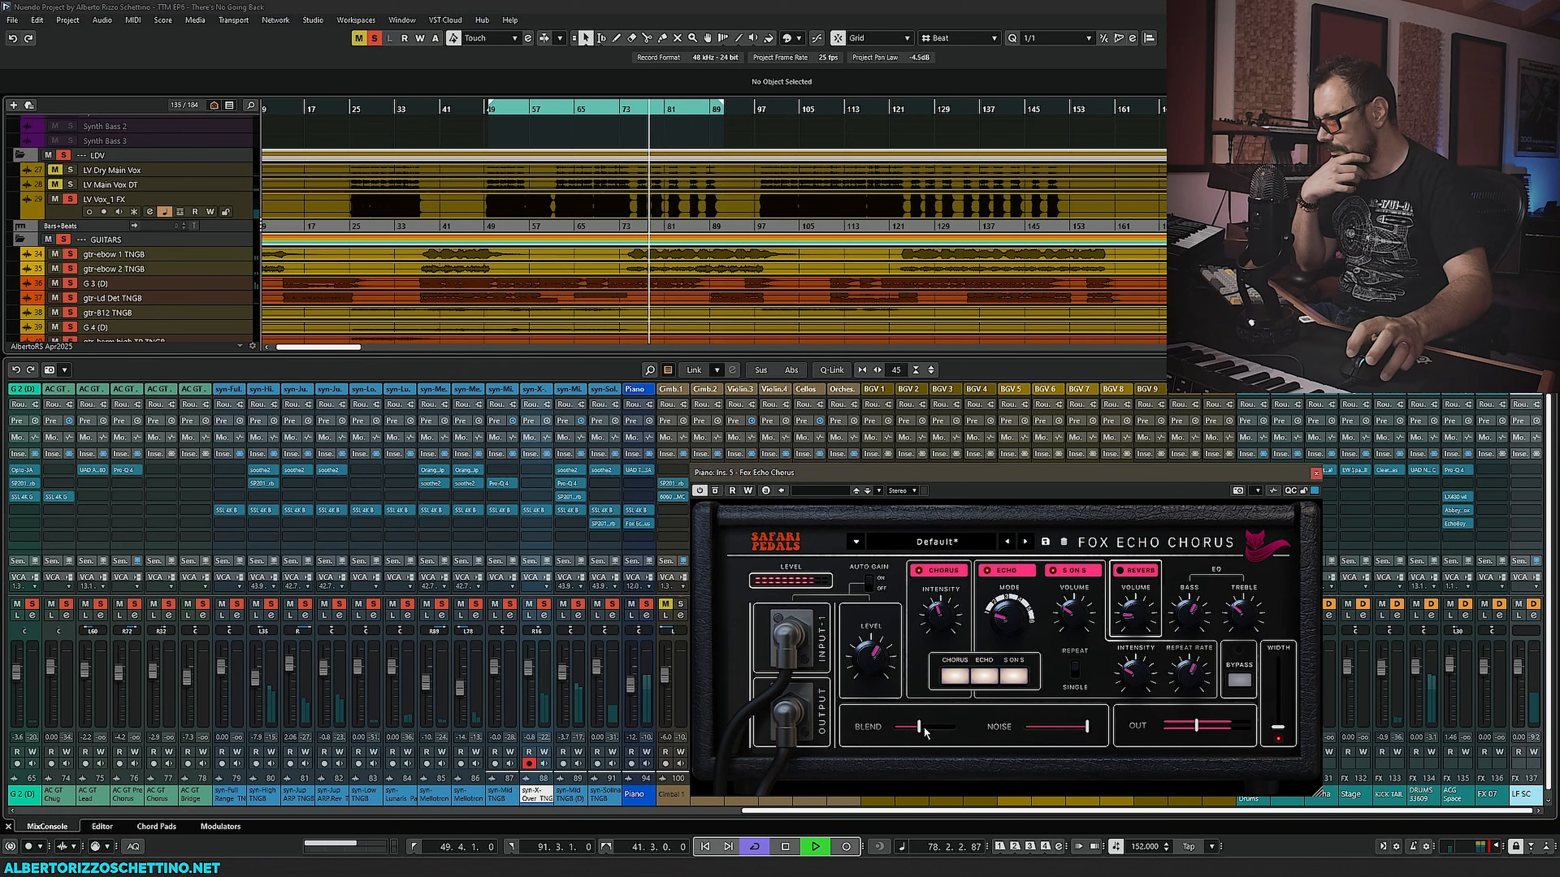
{"action": "left_click_drag", "start_coordinate": [879, 657], "coordinate": [879, 683]}
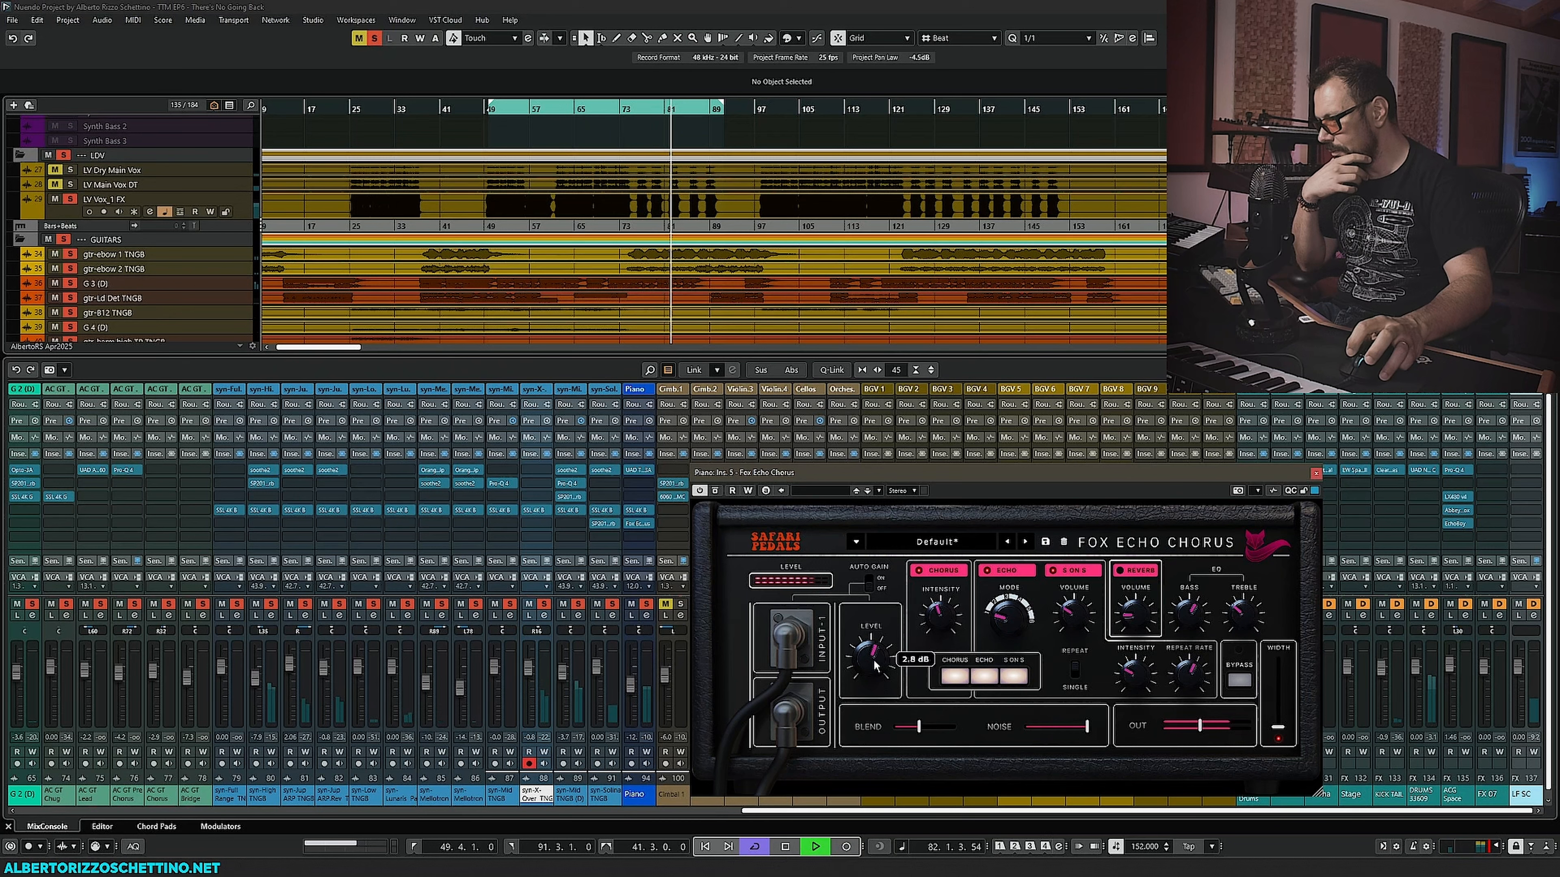
{"action": "left_click_drag", "start_coordinate": [921, 731], "coordinate": [936, 734]}
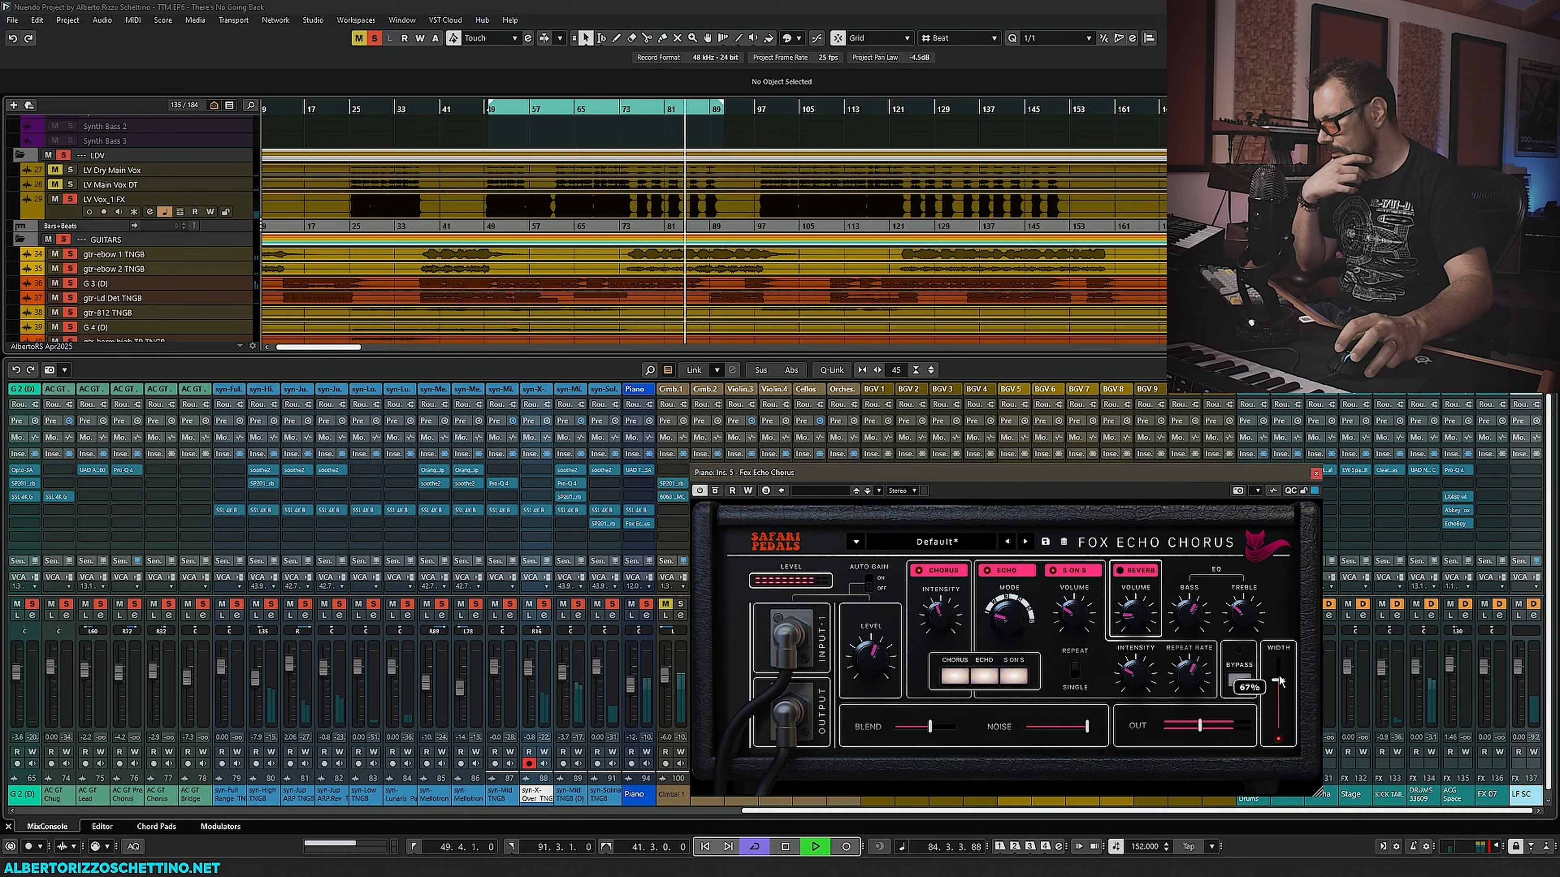
{"action": "left_click_drag", "start_coordinate": [1279, 680], "coordinate": [1278, 727]}
{"action": "key", "text": "space"}
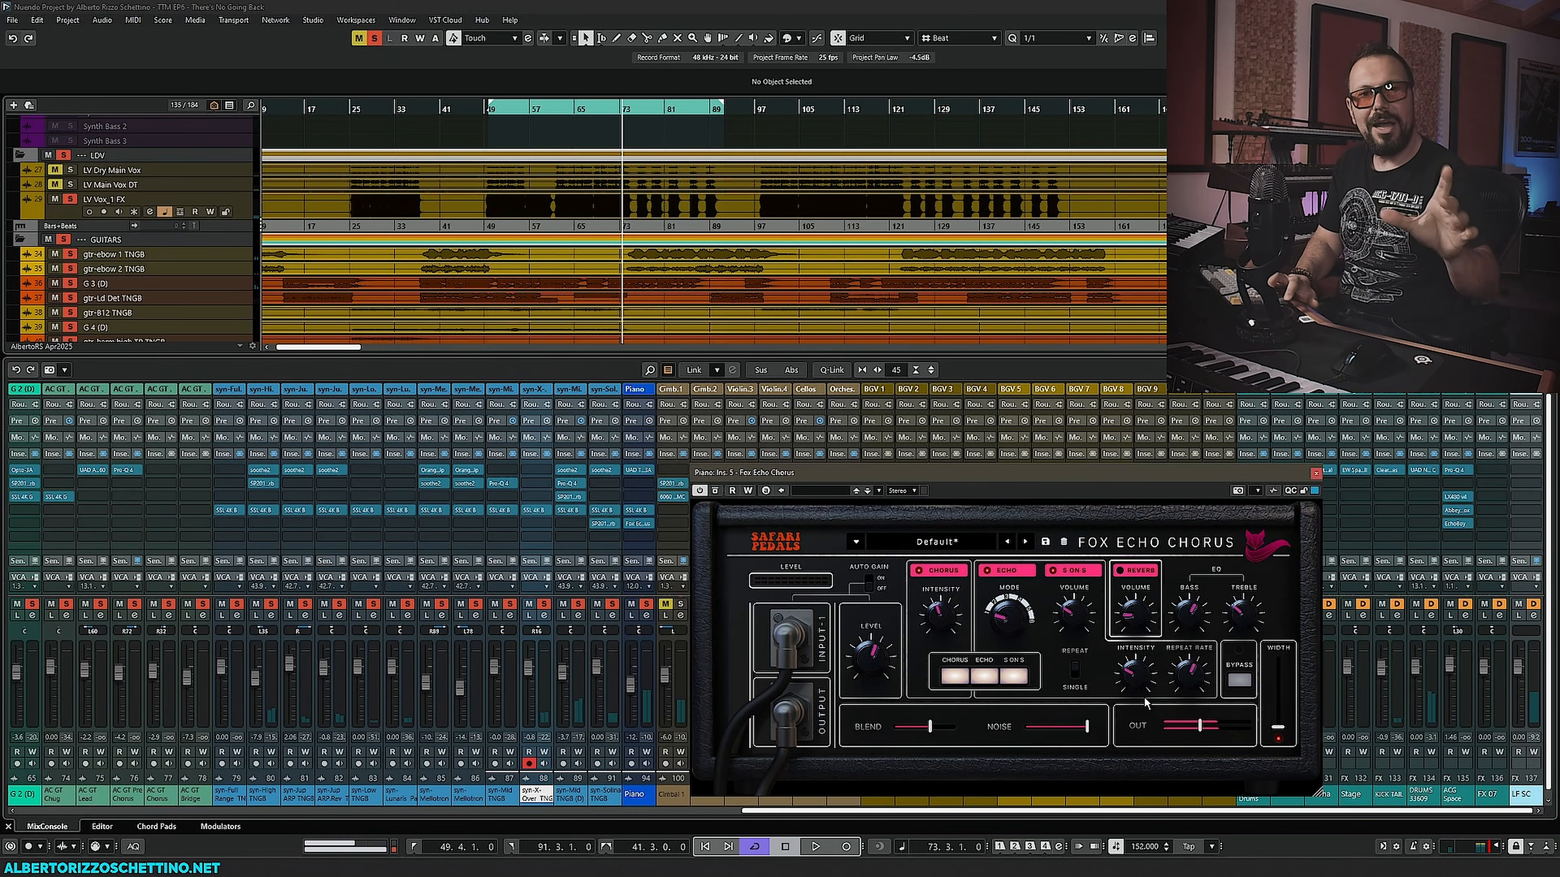
- Move the Fox Echo Chorus window aside and, during playback, raise the echo volume to 66% and bass to 3.6 dB
{"action": "left_click_drag", "start_coordinate": [879, 476], "coordinate": [255, 469]}
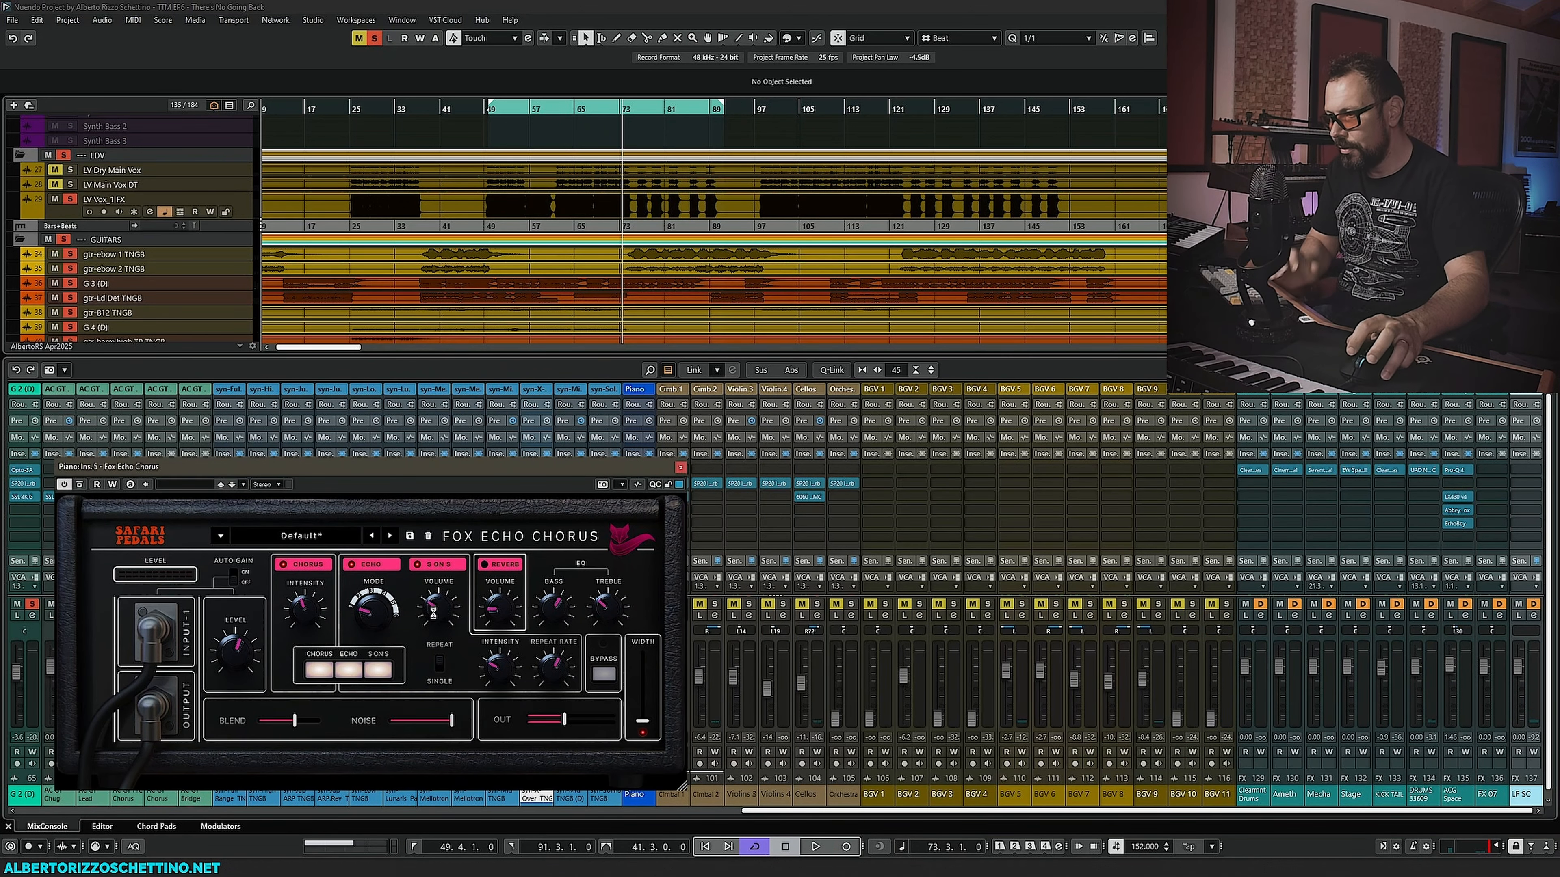
{"action": "key", "text": "space"}
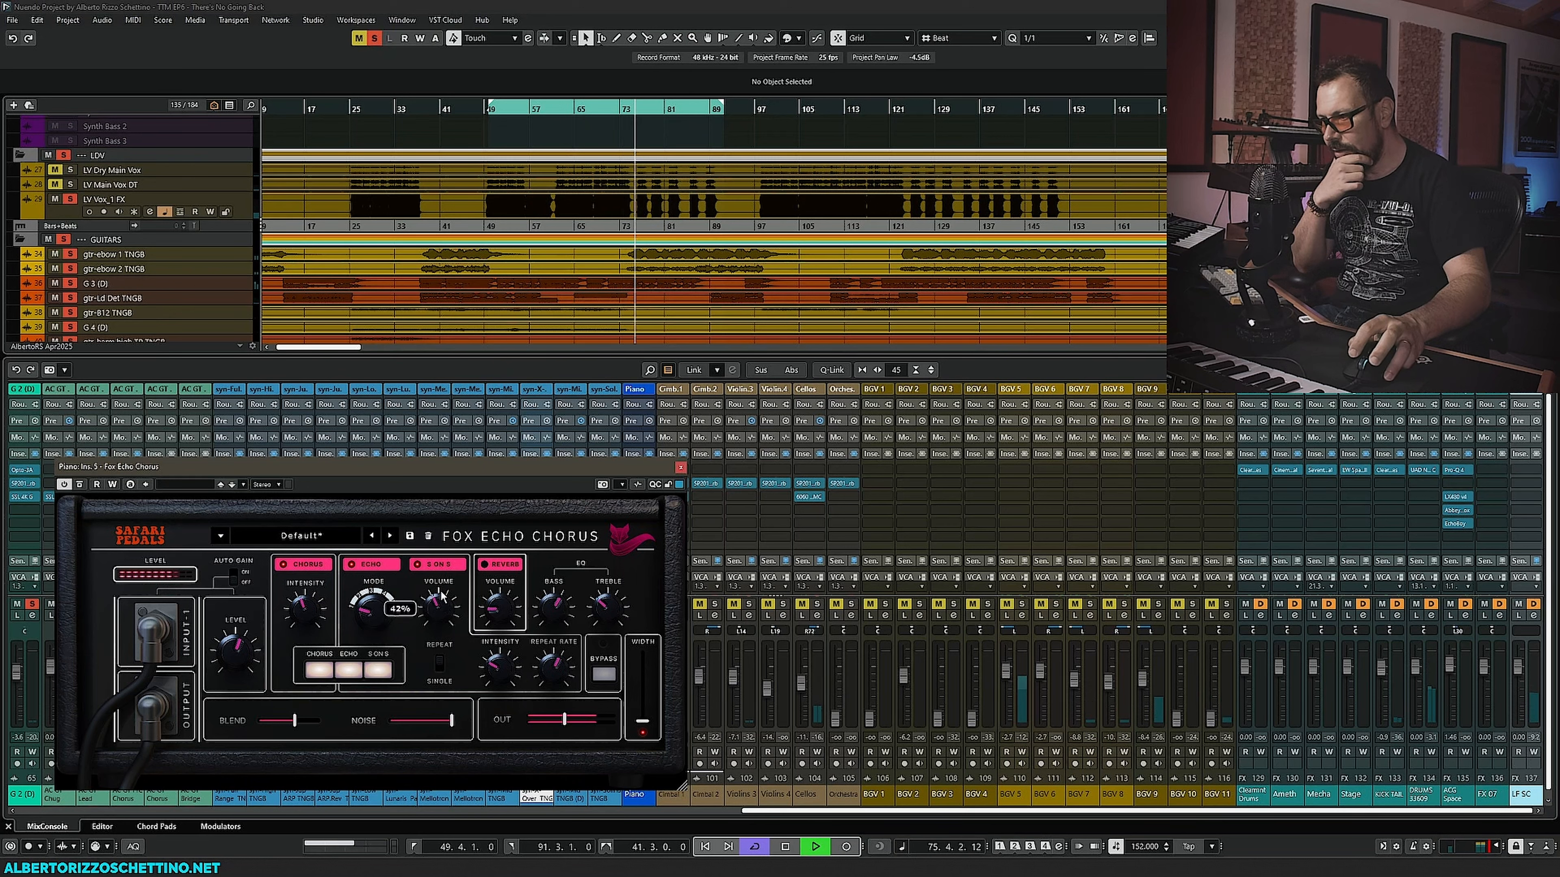
{"action": "left_click_drag", "start_coordinate": [442, 595], "coordinate": [449, 568]}
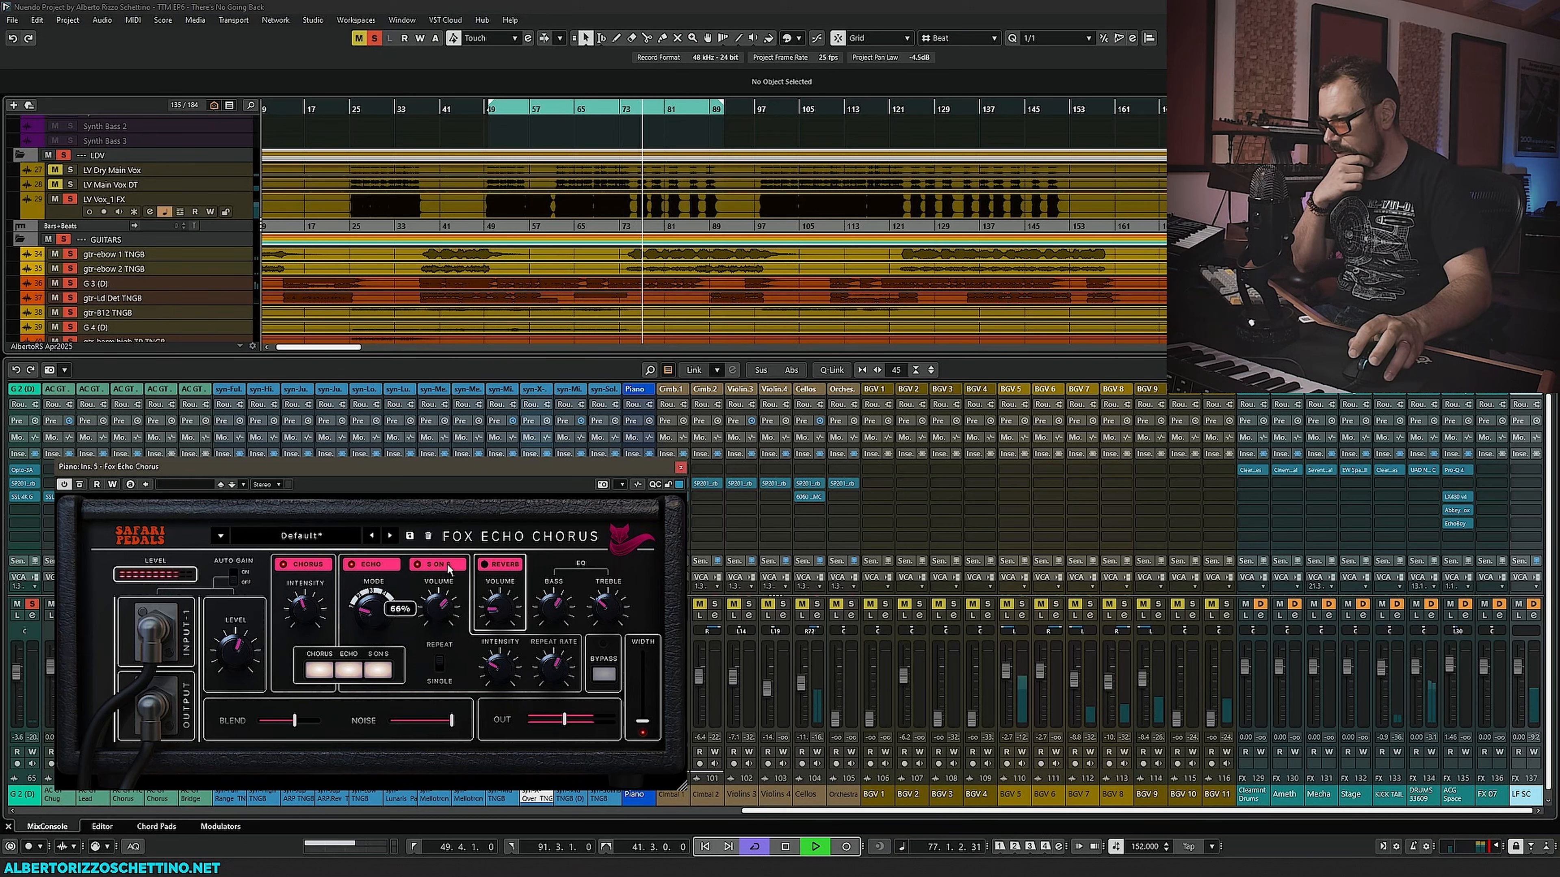
{"action": "mouse_move", "coordinate": [562, 611]}
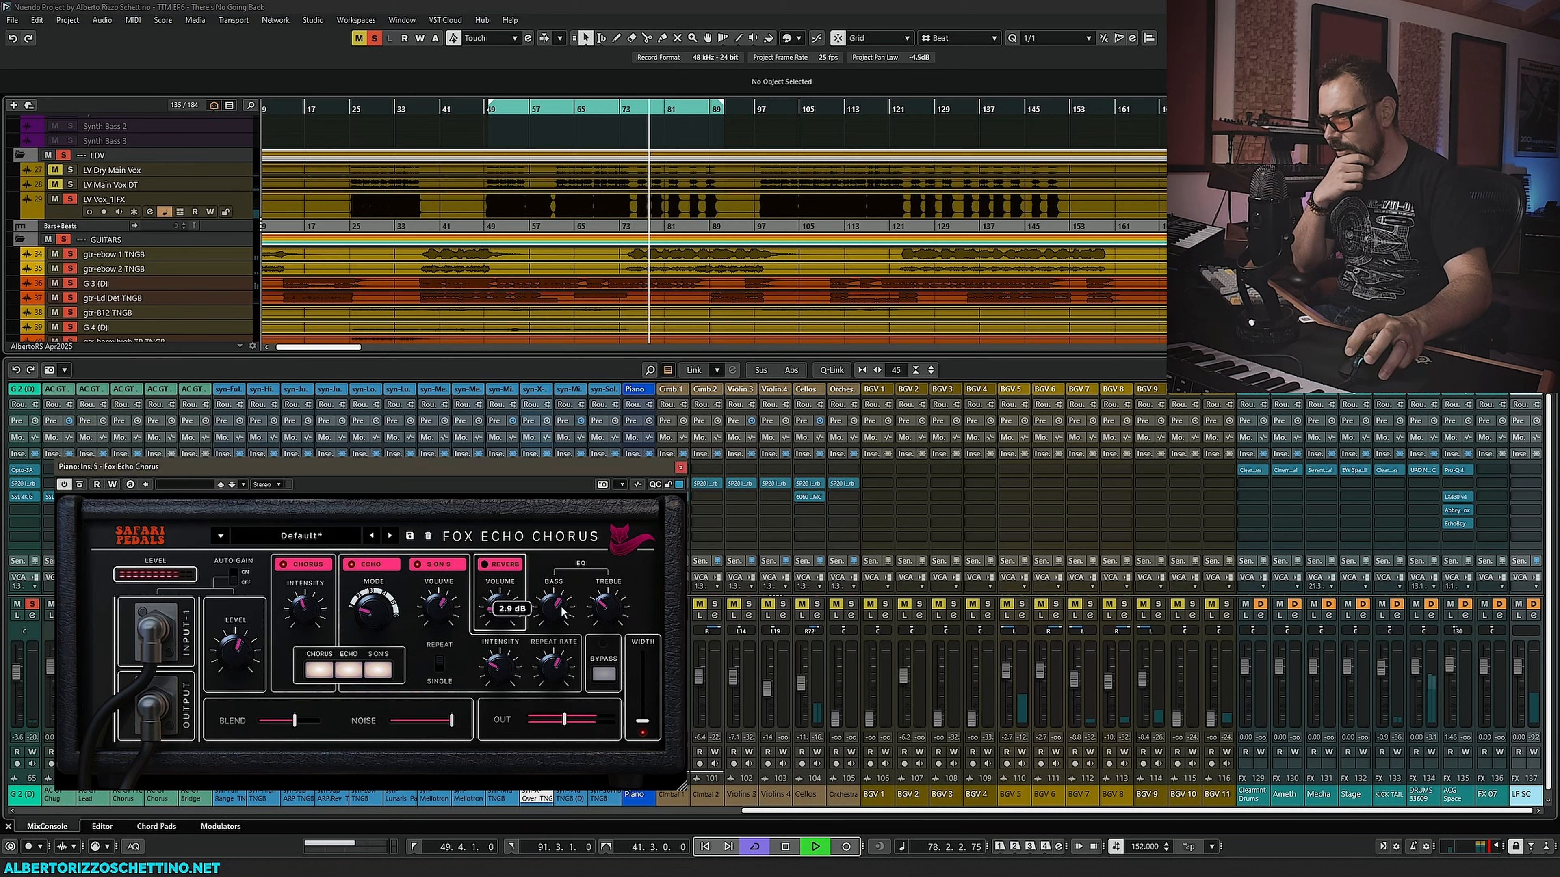
{"action": "left_click_drag", "start_coordinate": [562, 608], "coordinate": [613, 564]}
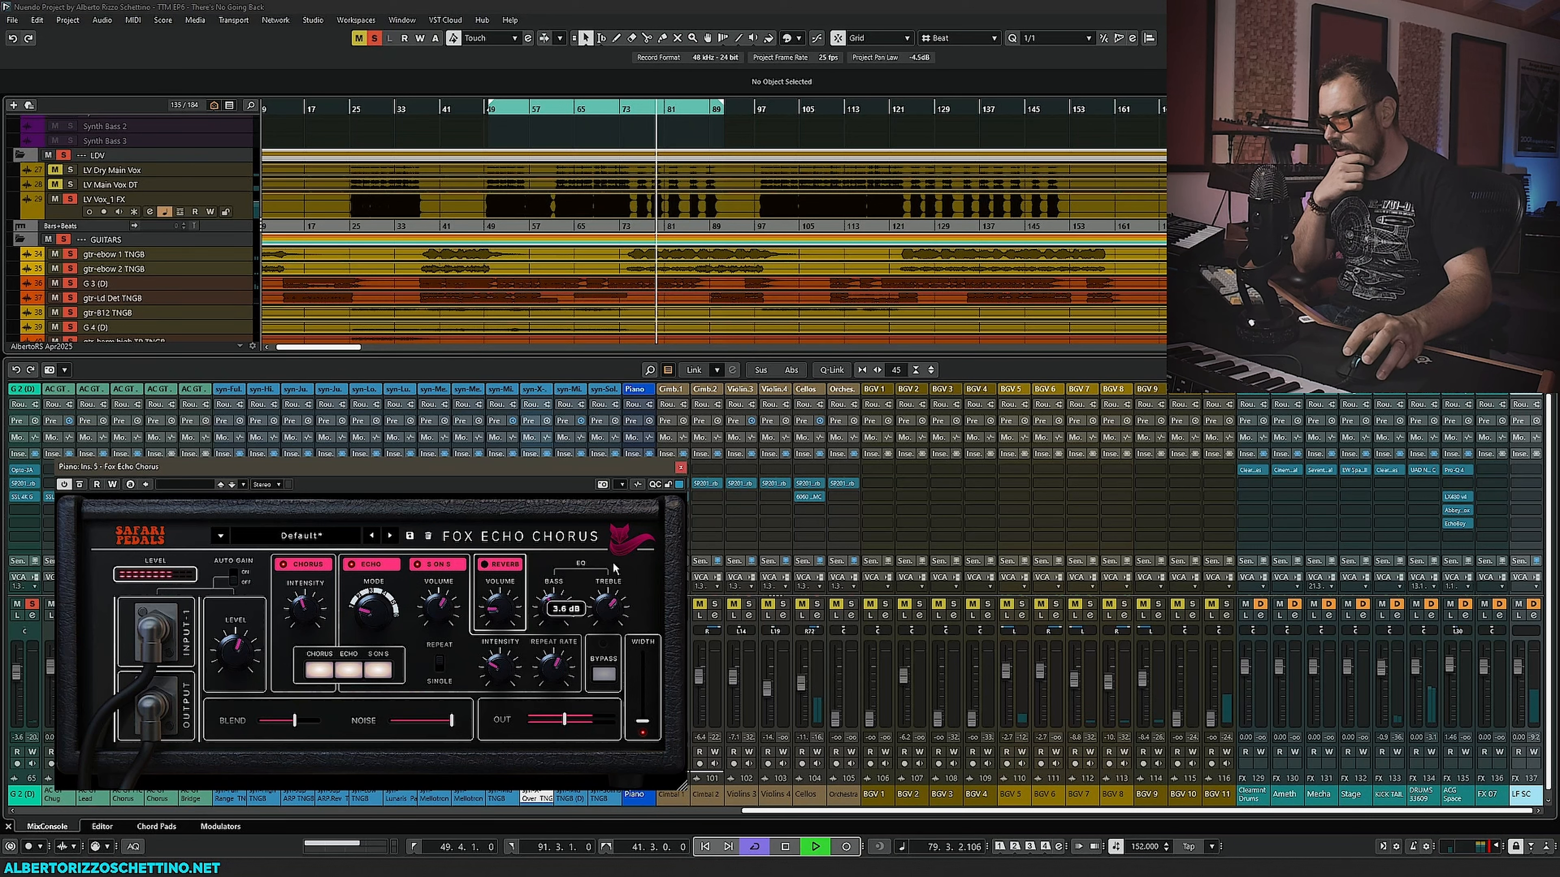
- Set the Fox Echo Chorus output to 1.3 dB, lower the noise and blend, then close it and stop playback
{"action": "mouse_move", "coordinate": [568, 724]}
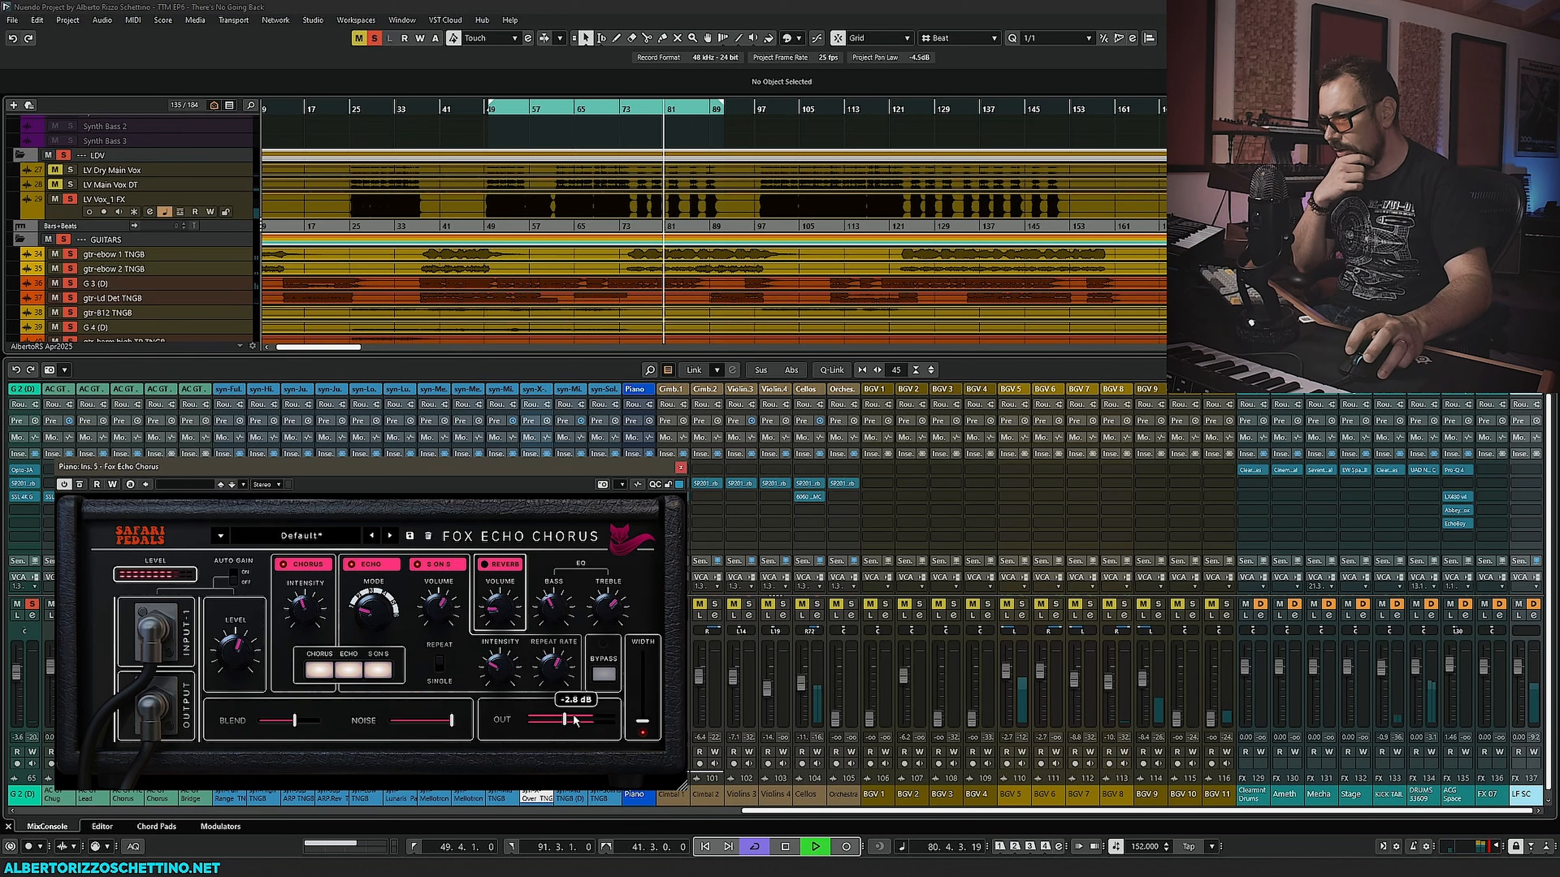
{"action": "left_click_drag", "start_coordinate": [571, 724], "coordinate": [579, 724]}
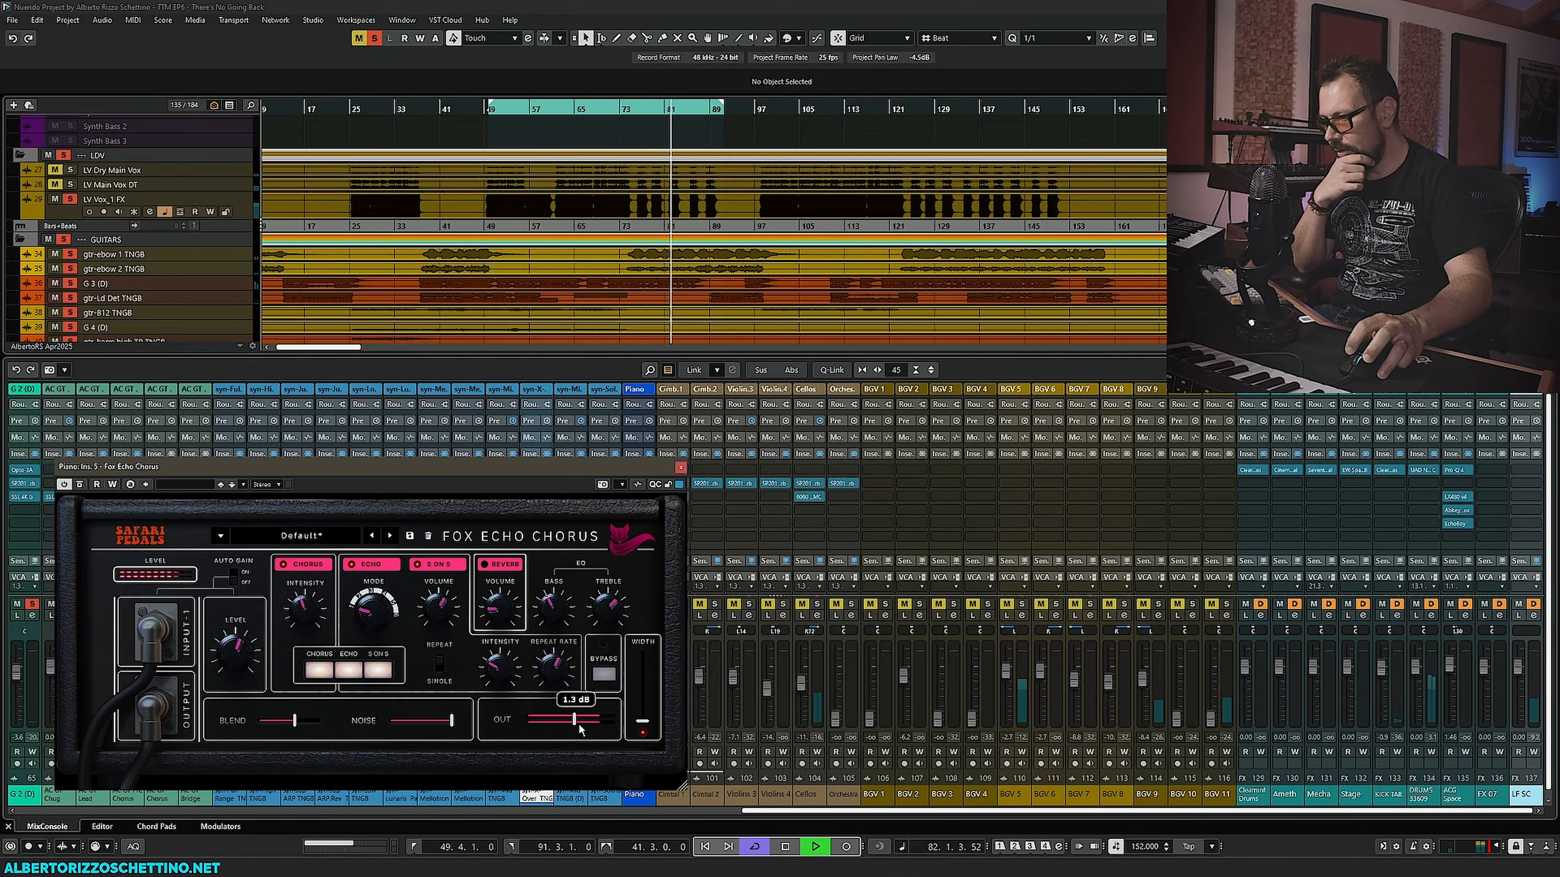
{"action": "left_click_drag", "start_coordinate": [452, 720], "coordinate": [393, 720]}
{"action": "left_click_drag", "start_coordinate": [295, 720], "coordinate": [296, 719]}
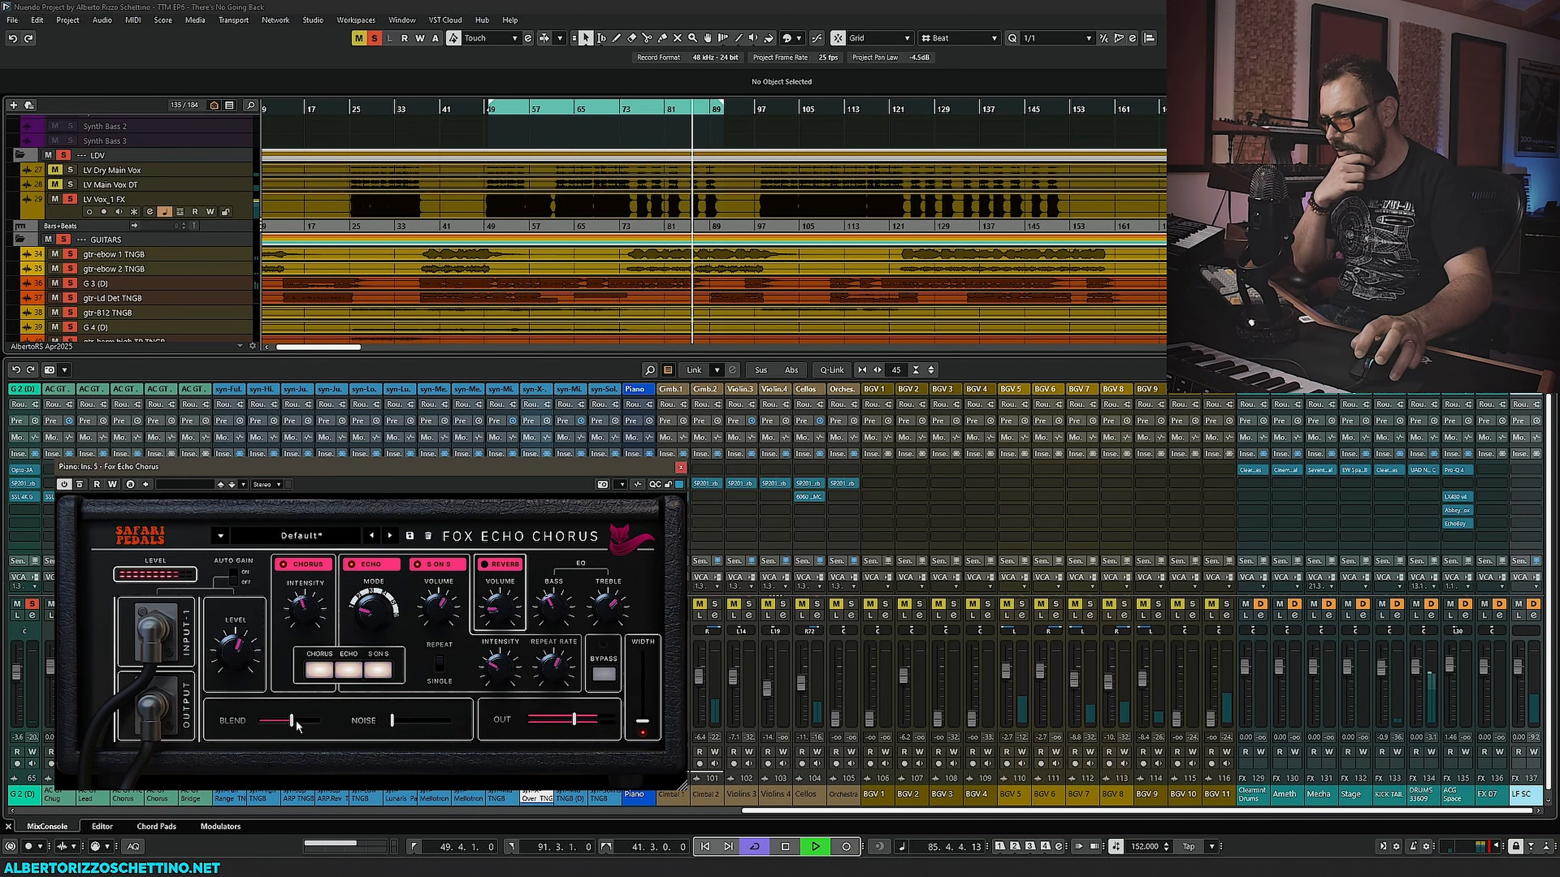
{"action": "left_click", "coordinate": [681, 468]}
{"action": "key", "text": "space"}
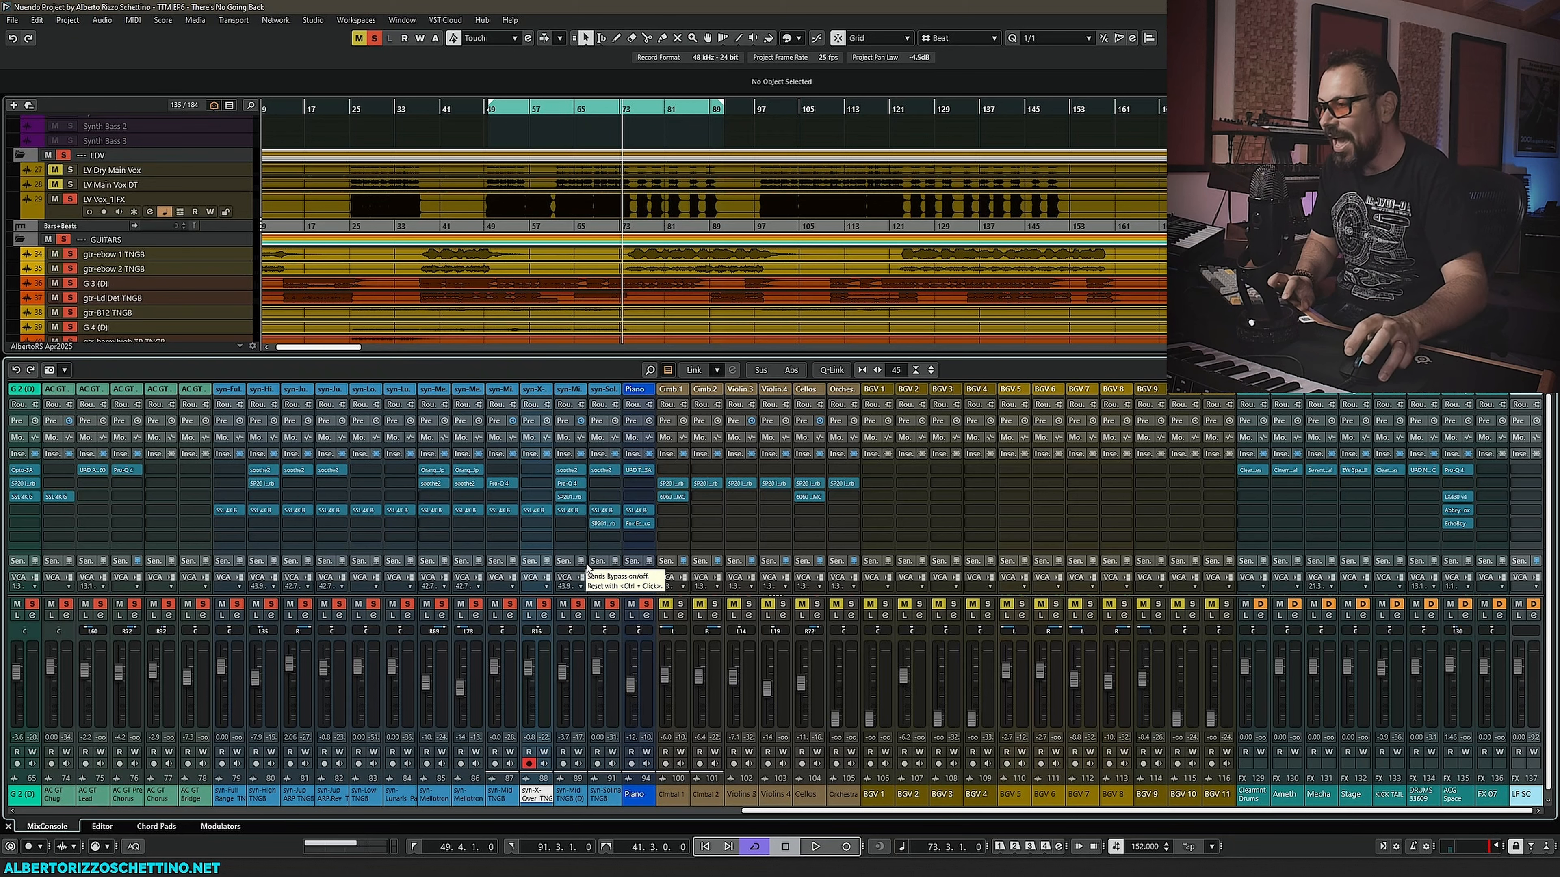
- Scroll through the project track list to review the guitar, vocal and orchestral folders
{"action": "scroll", "coordinate": [390, 249], "scroll_direction": "down", "scroll_amount": 5}
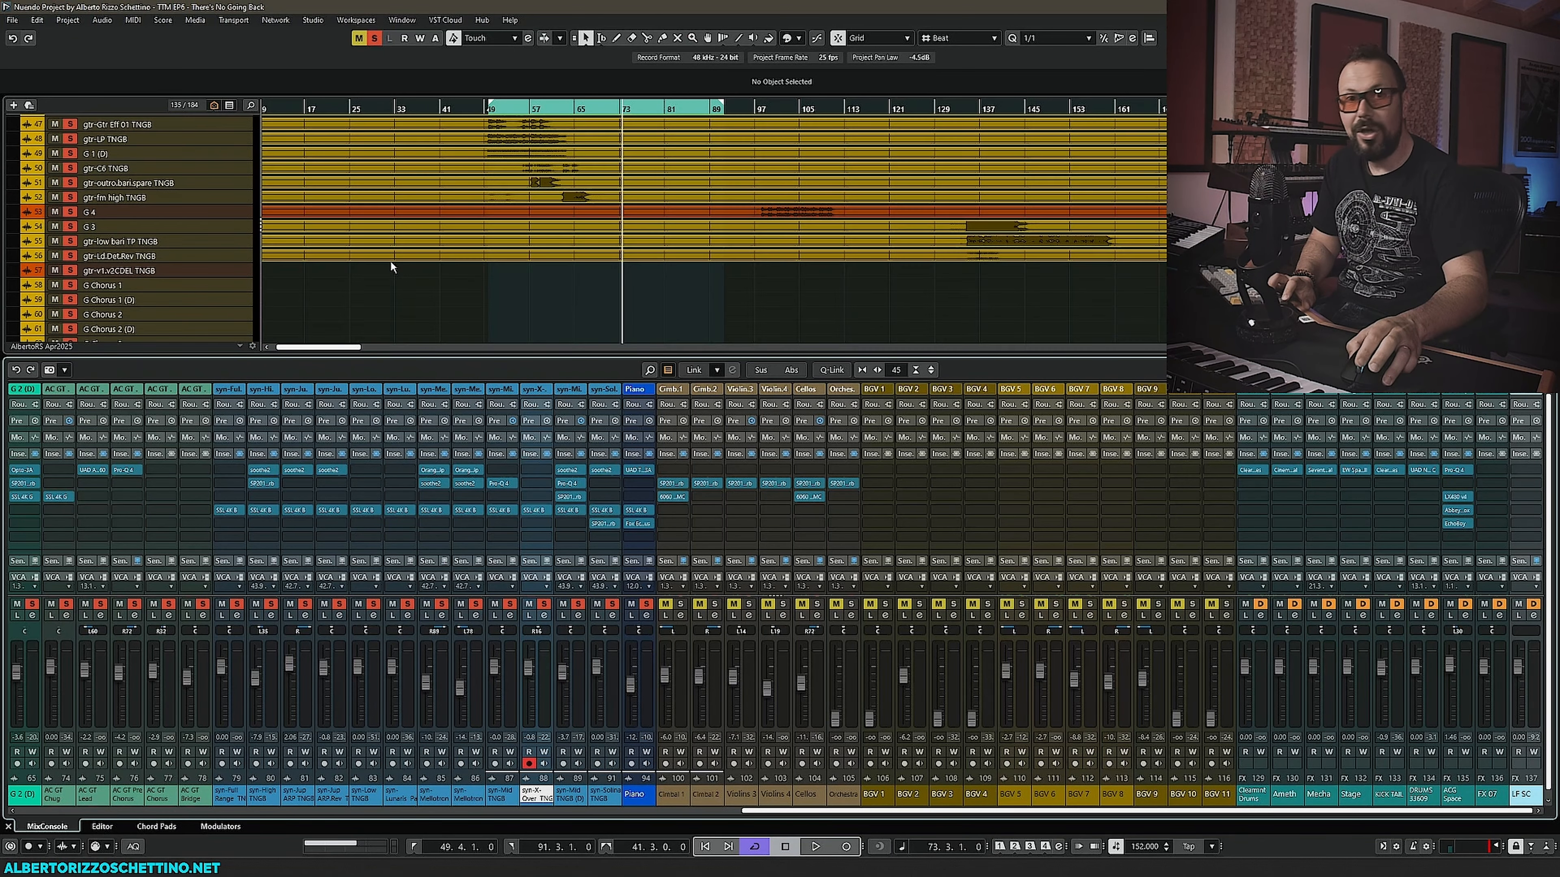
{"action": "scroll", "coordinate": [394, 265], "scroll_direction": "down", "scroll_amount": 2}
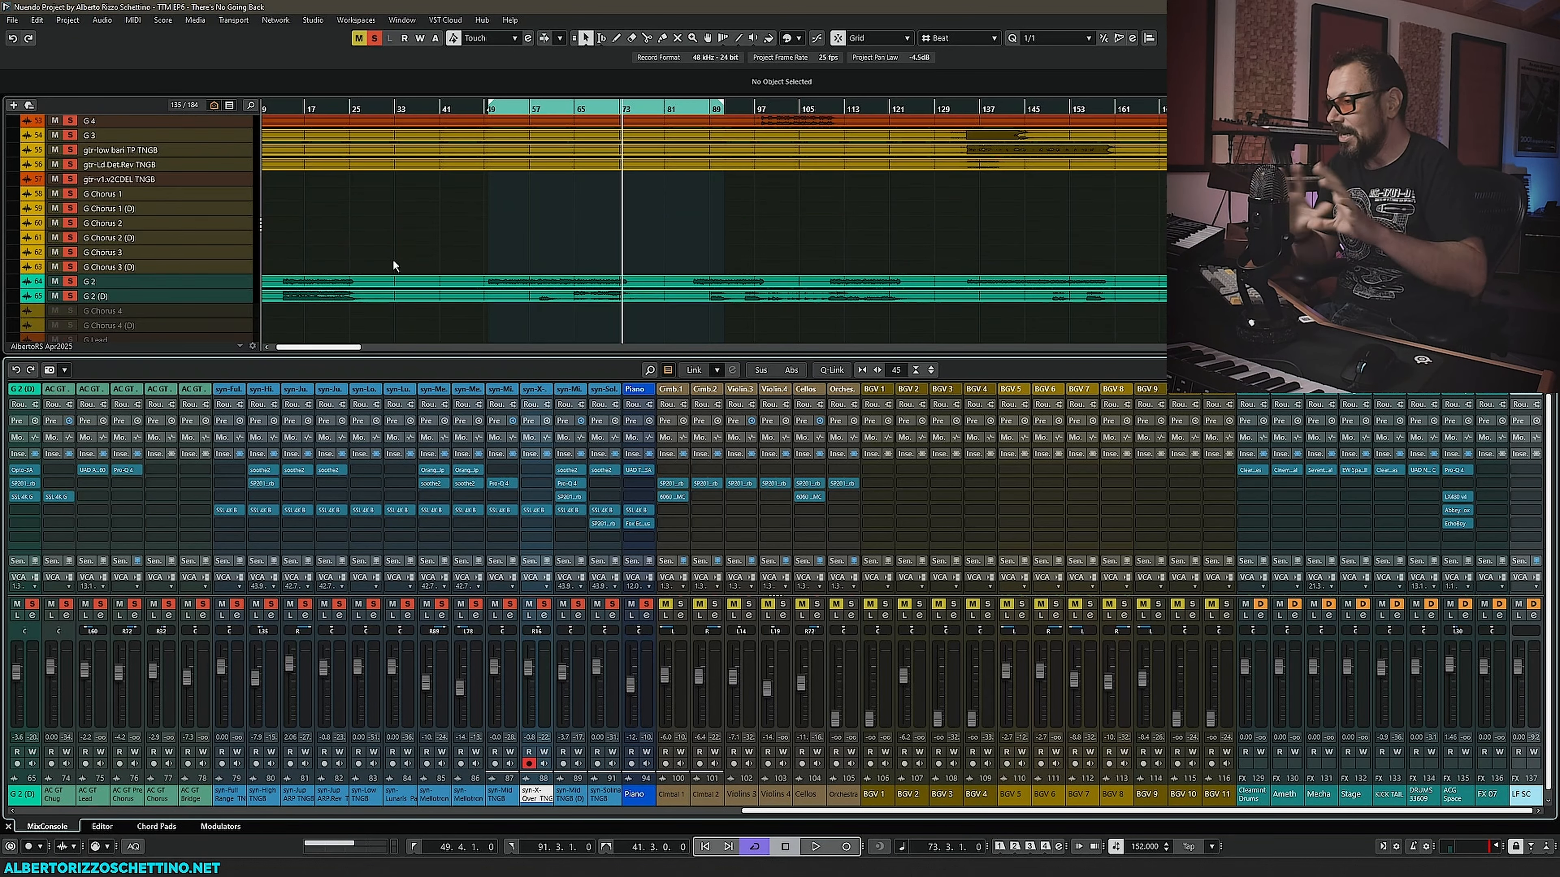
{"action": "scroll", "coordinate": [434, 268], "scroll_direction": "down", "scroll_amount": 3}
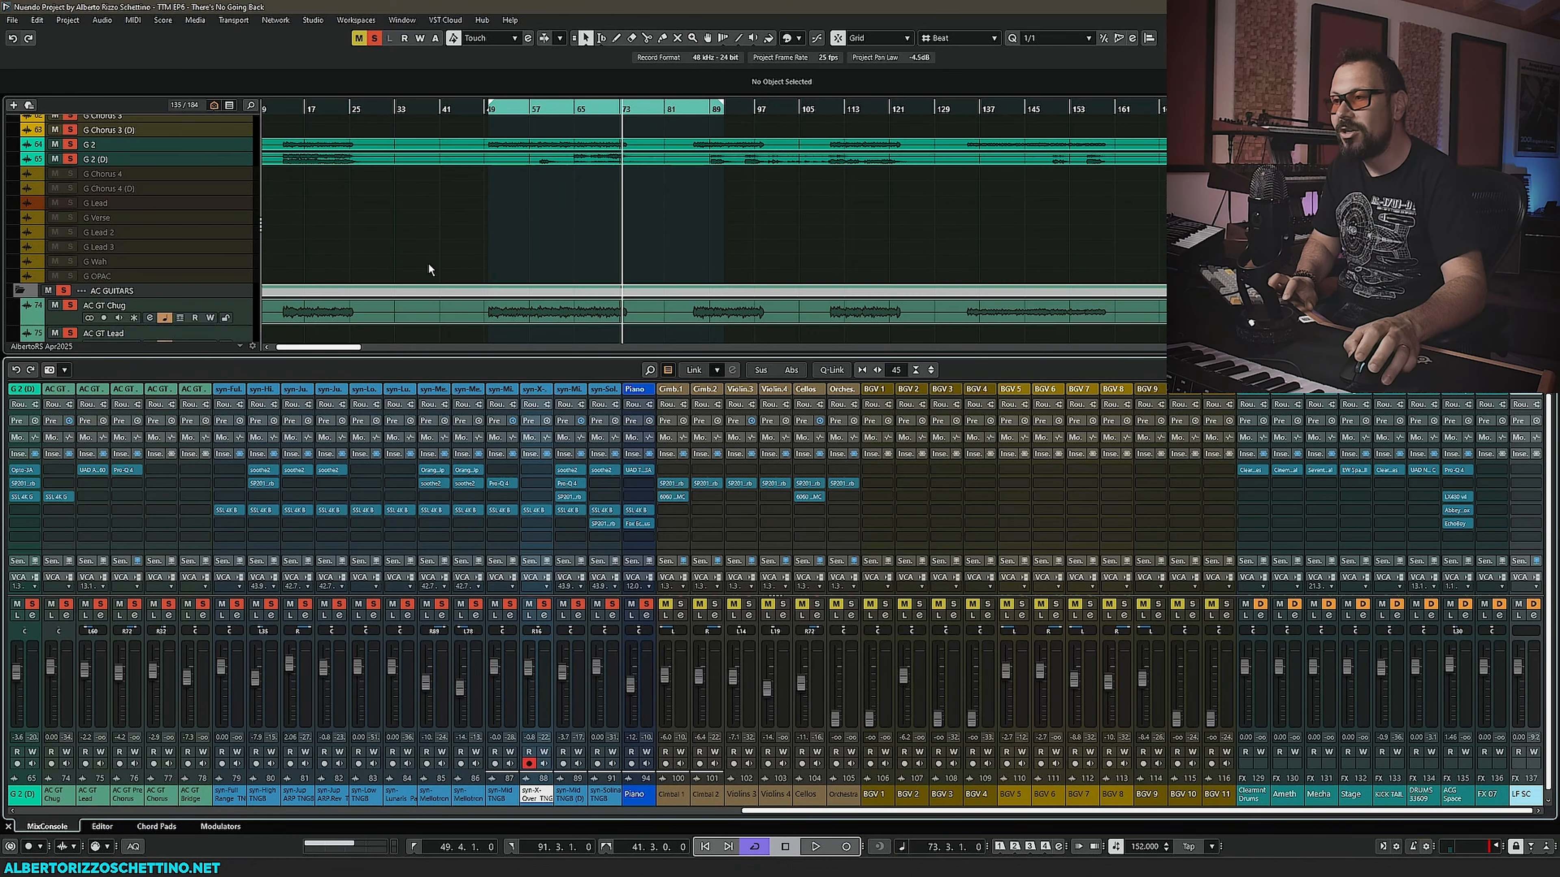
{"action": "scroll", "coordinate": [429, 261], "scroll_direction": "up", "scroll_amount": 9}
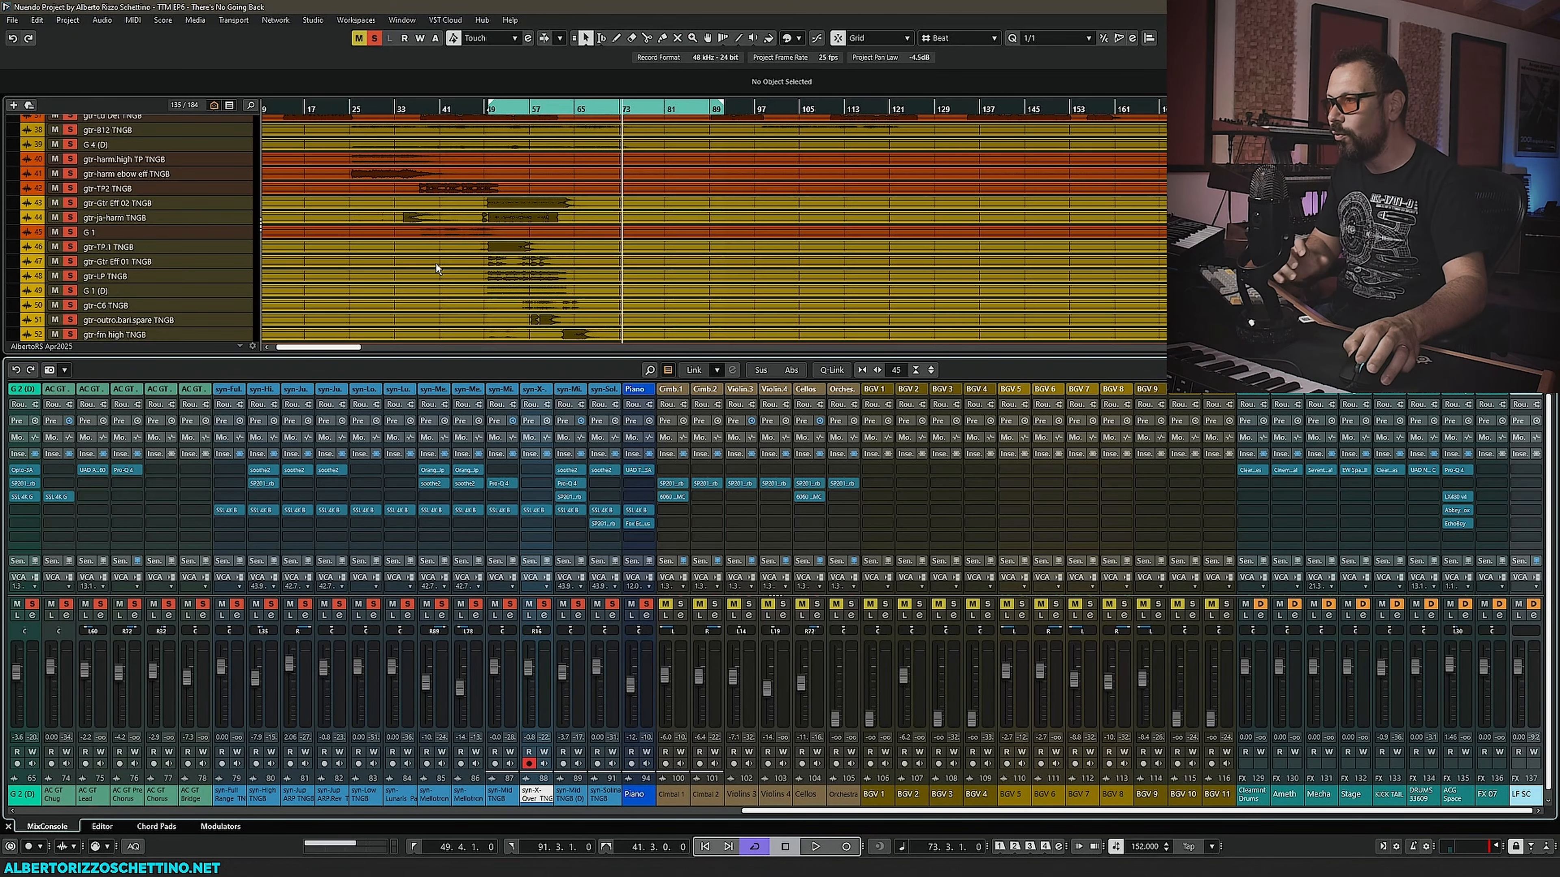
{"action": "scroll", "coordinate": [437, 264], "scroll_direction": "down", "scroll_amount": 10}
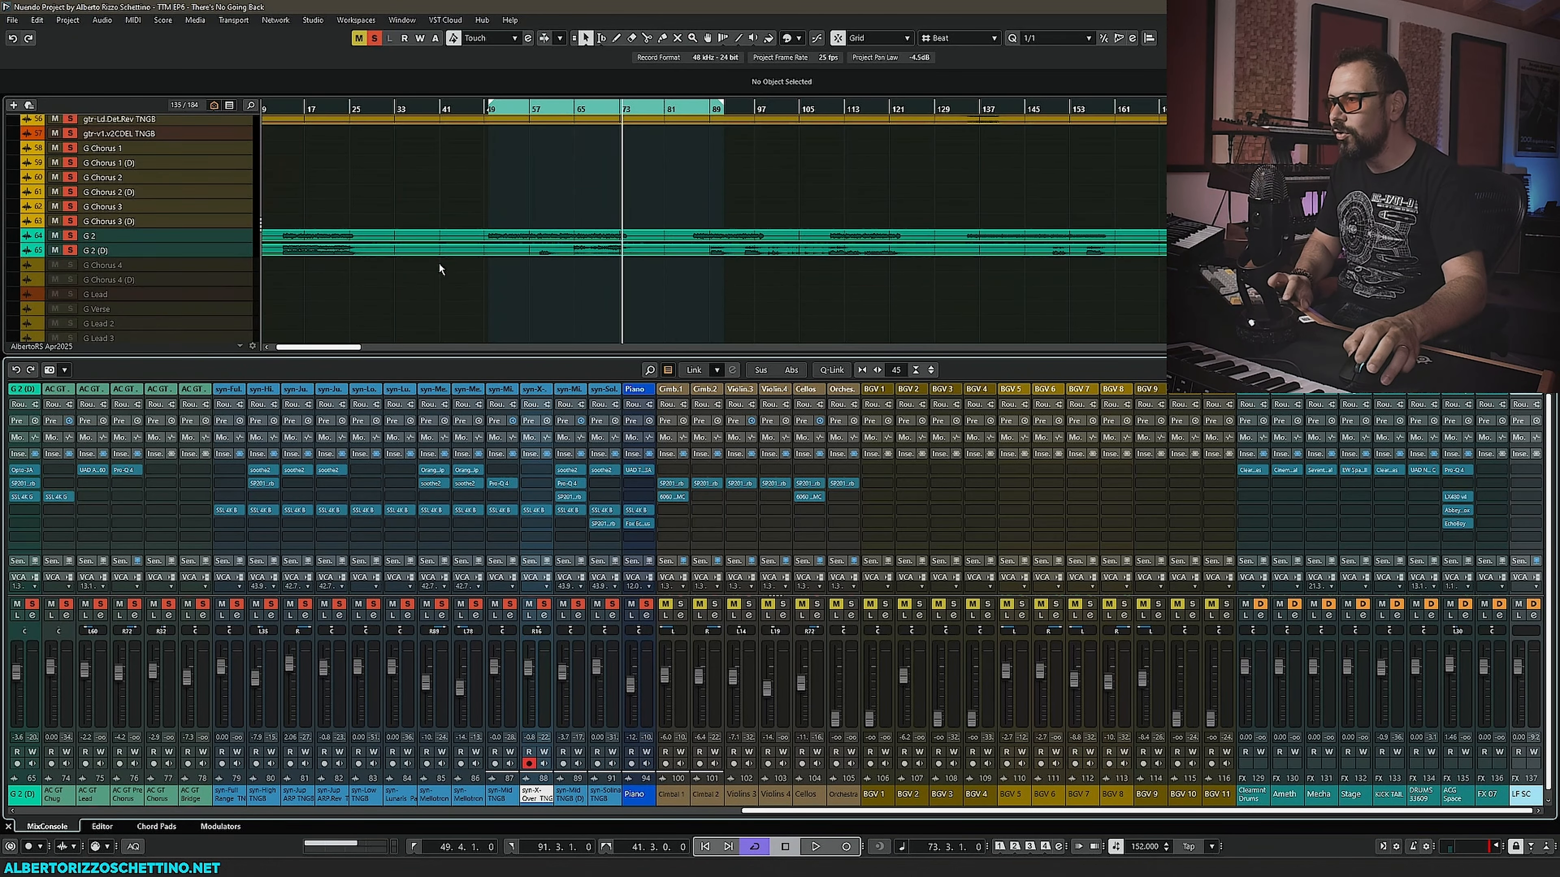
{"action": "scroll", "coordinate": [435, 271], "scroll_direction": "down", "scroll_amount": 3, "text": "ctrl"}
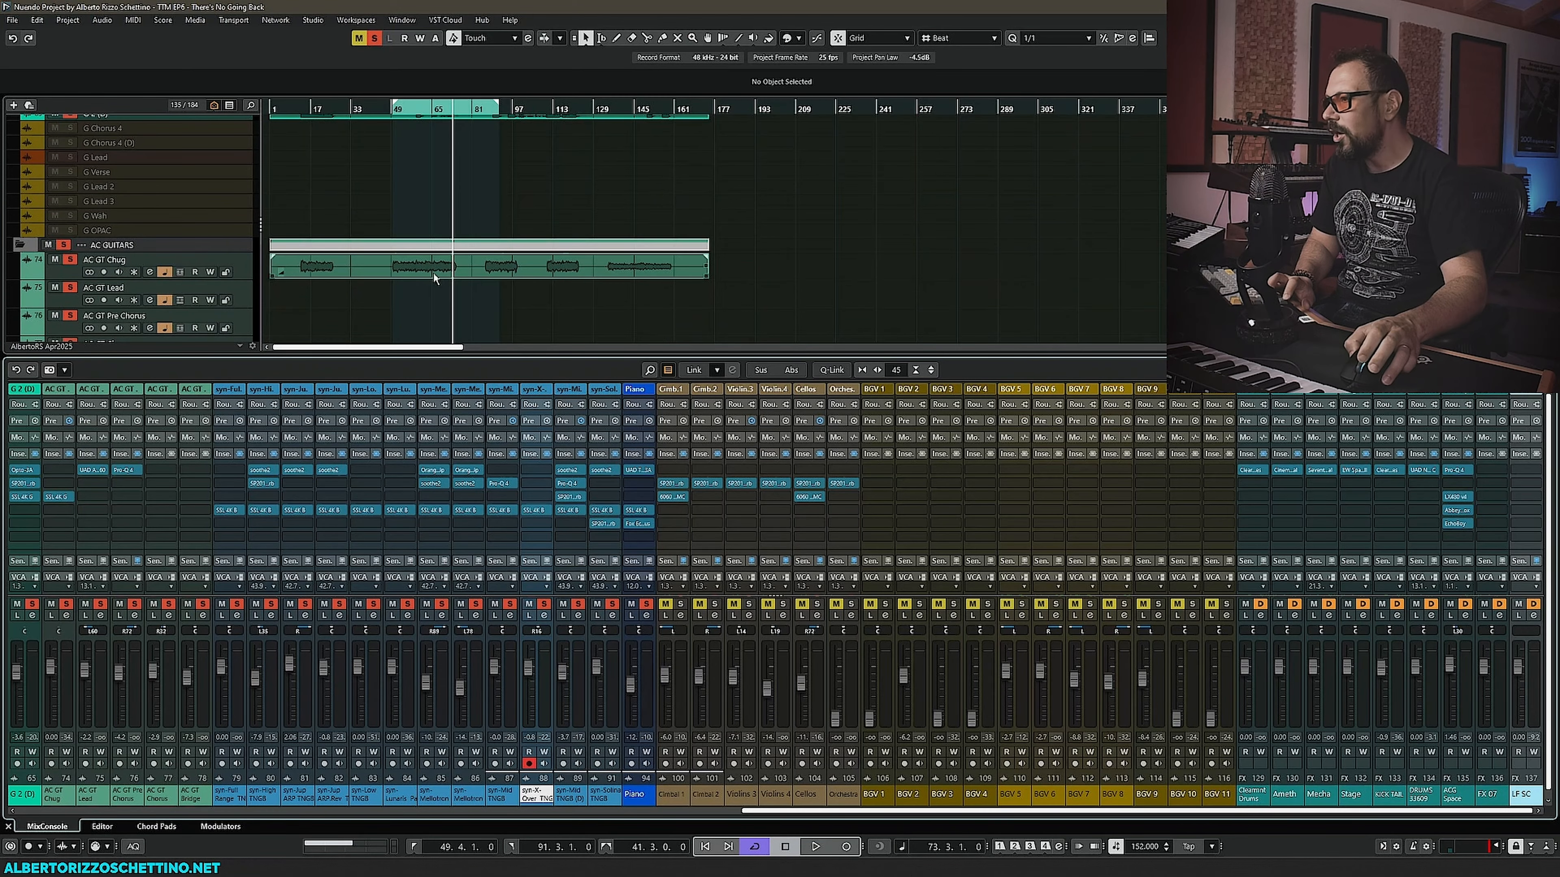
{"action": "scroll", "coordinate": [406, 278], "scroll_direction": "down", "scroll_amount": 5}
{"action": "scroll", "coordinate": [399, 284], "scroll_direction": "down", "scroll_amount": 6}
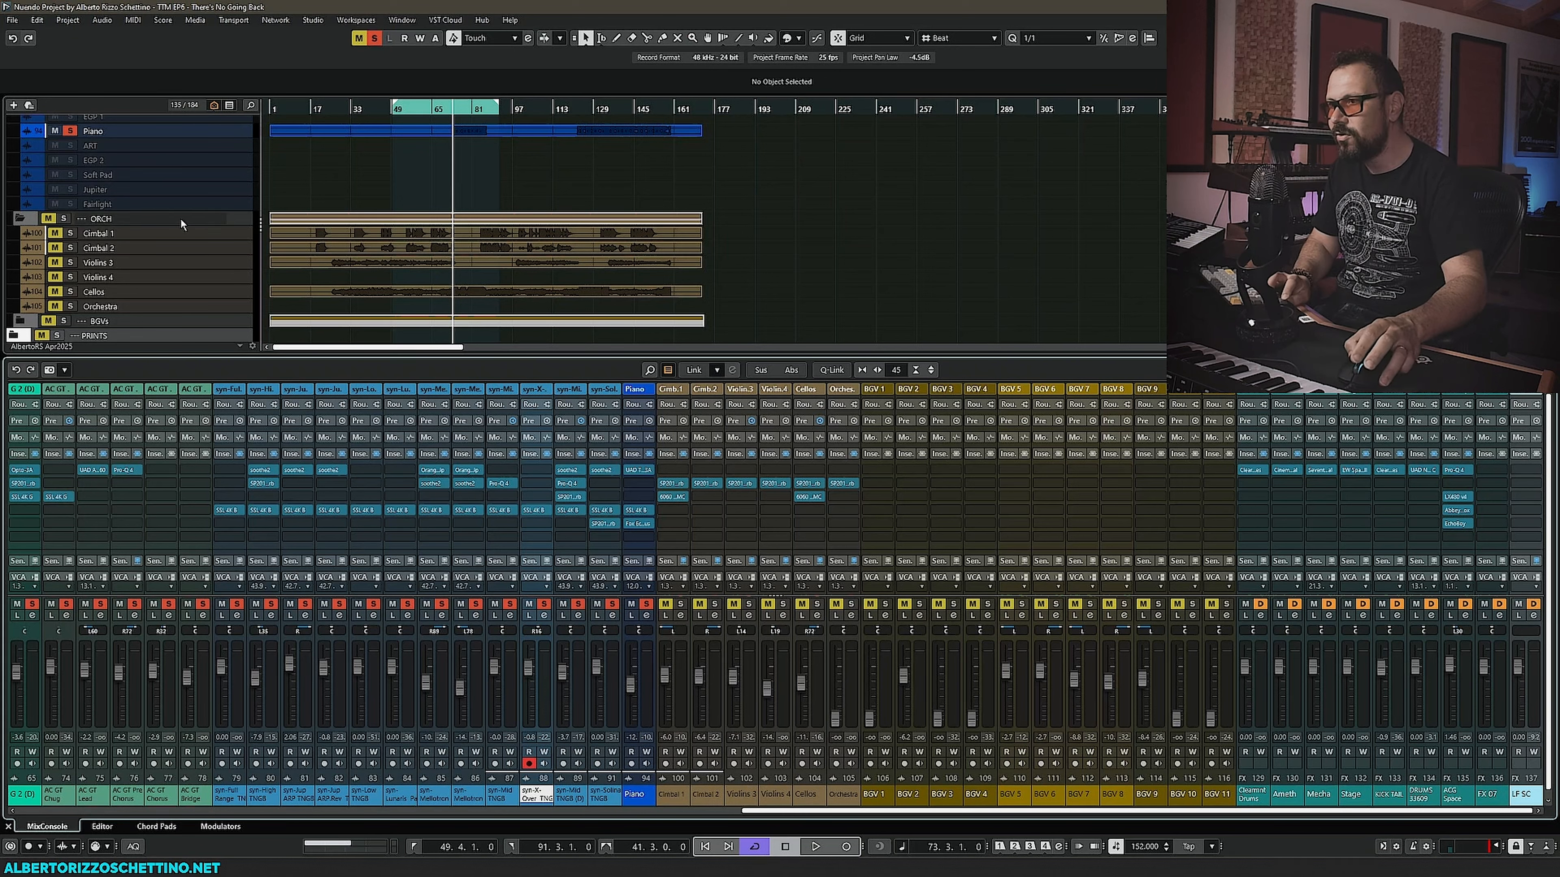
{"action": "scroll", "coordinate": [337, 241], "scroll_direction": "up", "scroll_amount": 6}
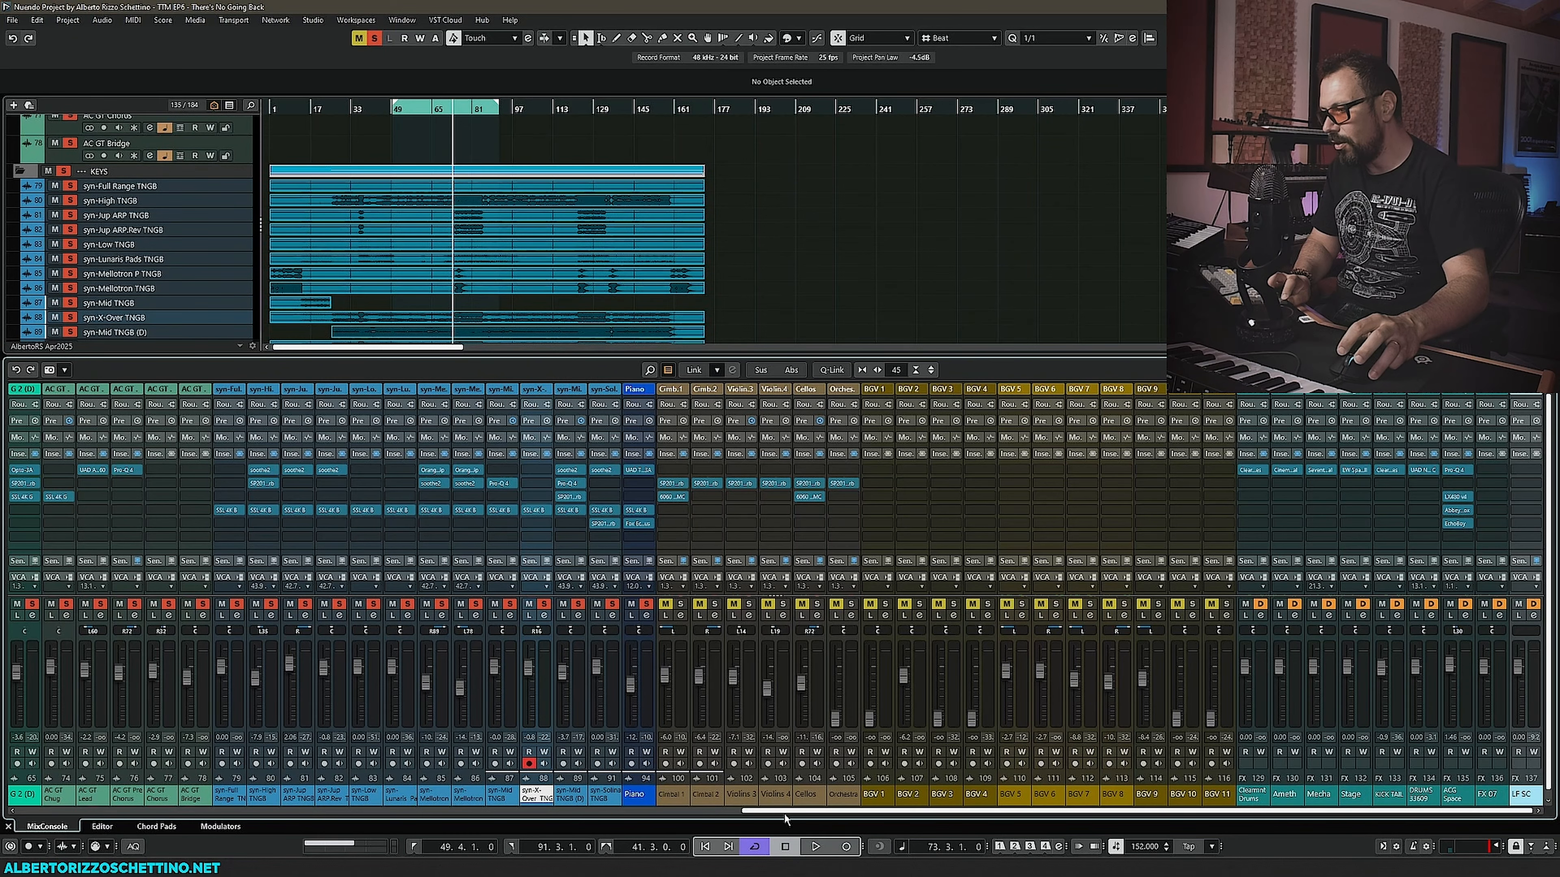
- Scroll the mix console towards the guitar channels and toggle the LDV vocal folder's solo
{"action": "left_click_drag", "start_coordinate": [785, 815], "coordinate": [614, 820]}
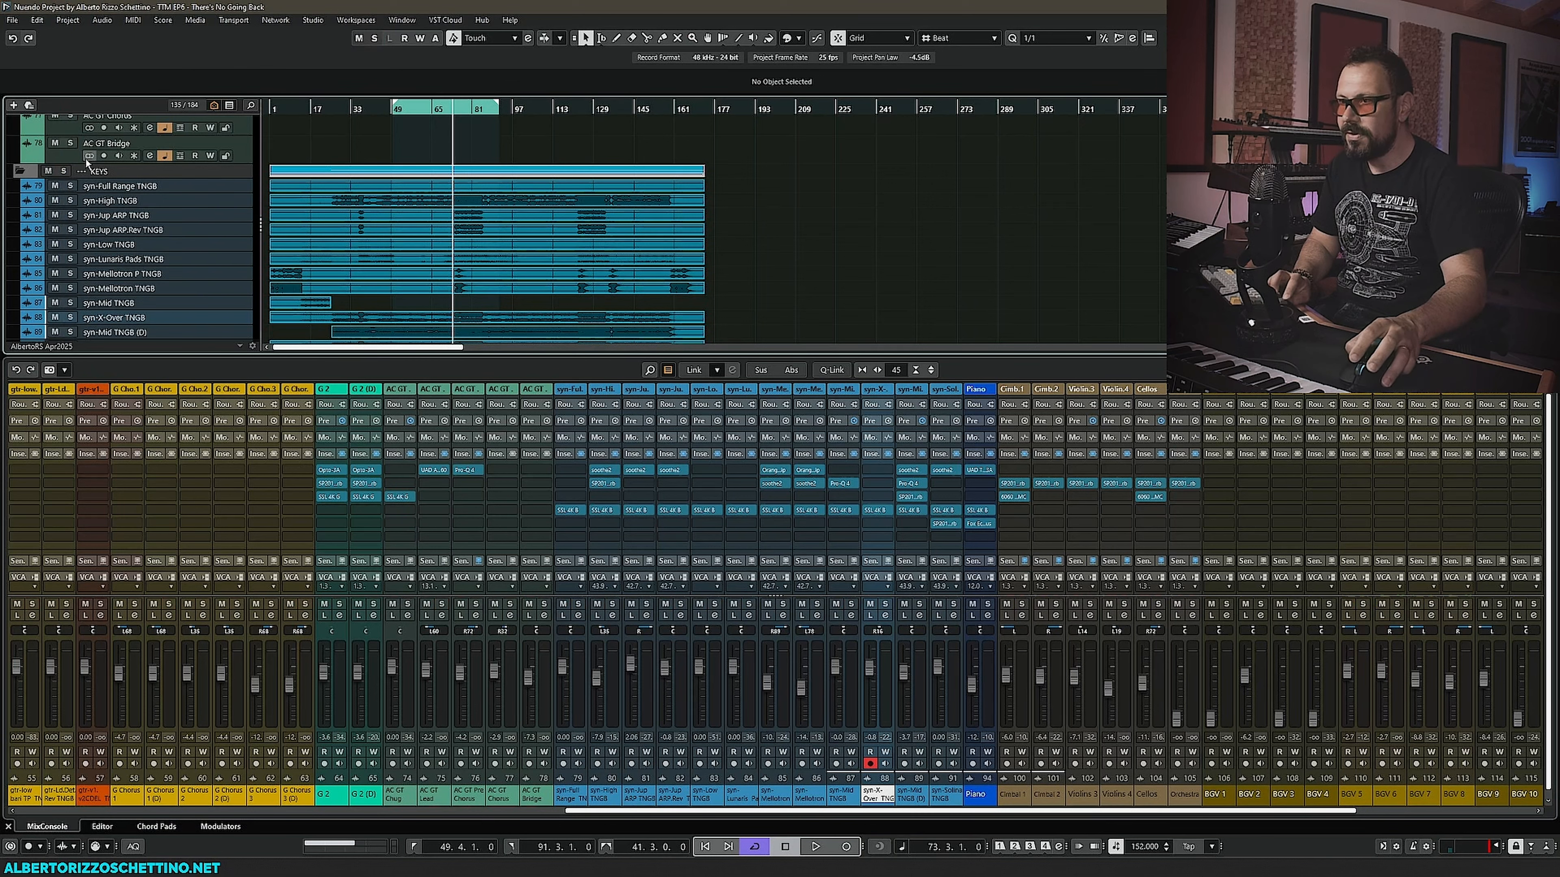
{"action": "scroll", "coordinate": [276, 169], "scroll_direction": "up", "scroll_amount": 10}
{"action": "scroll", "coordinate": [285, 191], "scroll_direction": "up", "scroll_amount": 8}
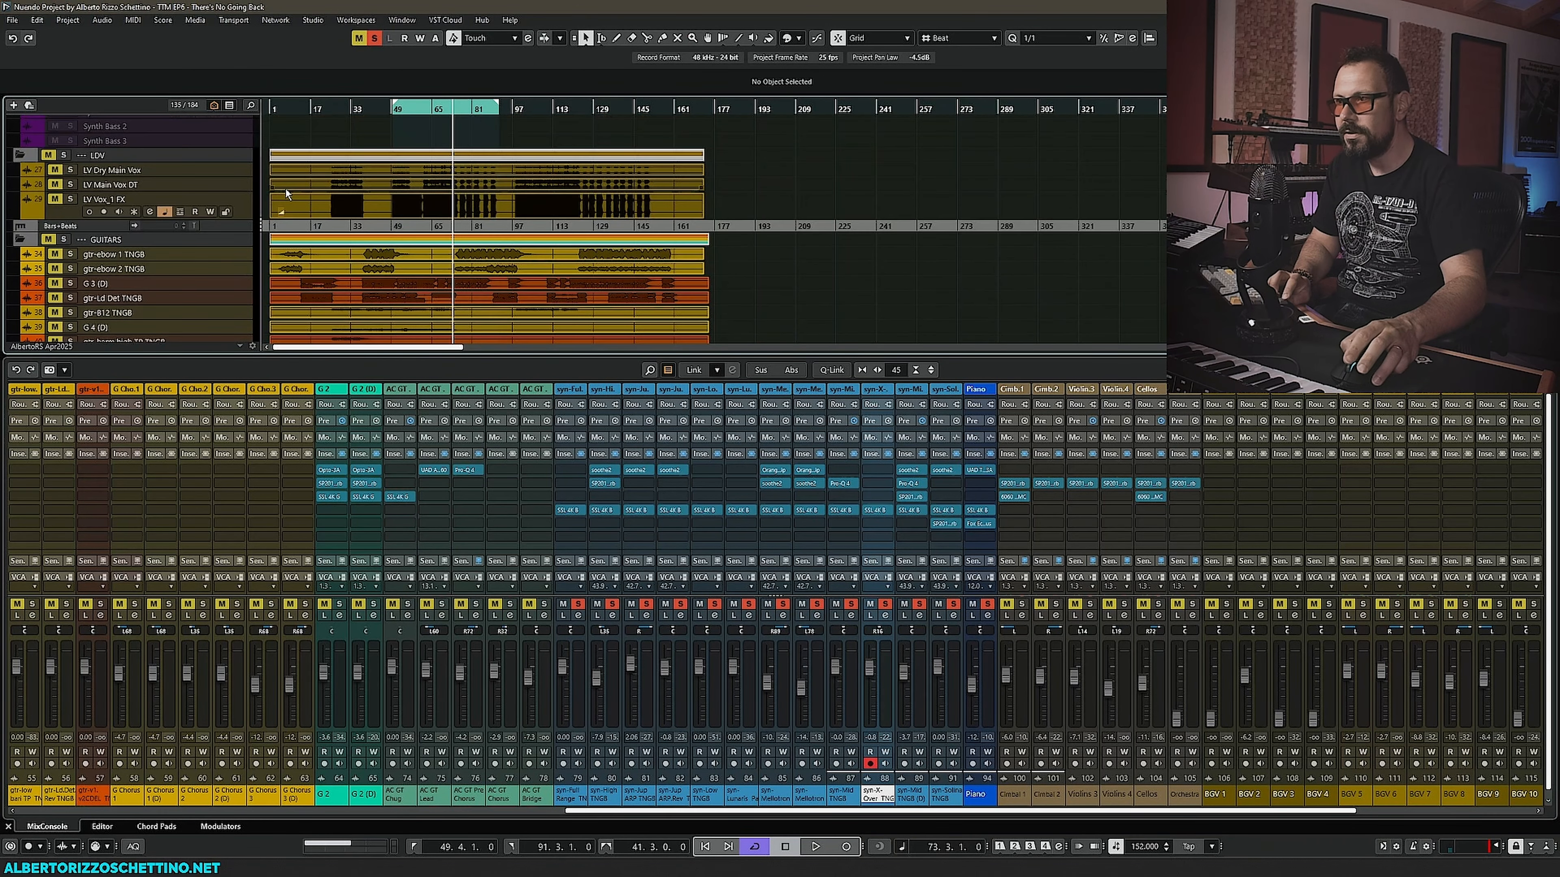
{"action": "left_click", "coordinate": [63, 155]}
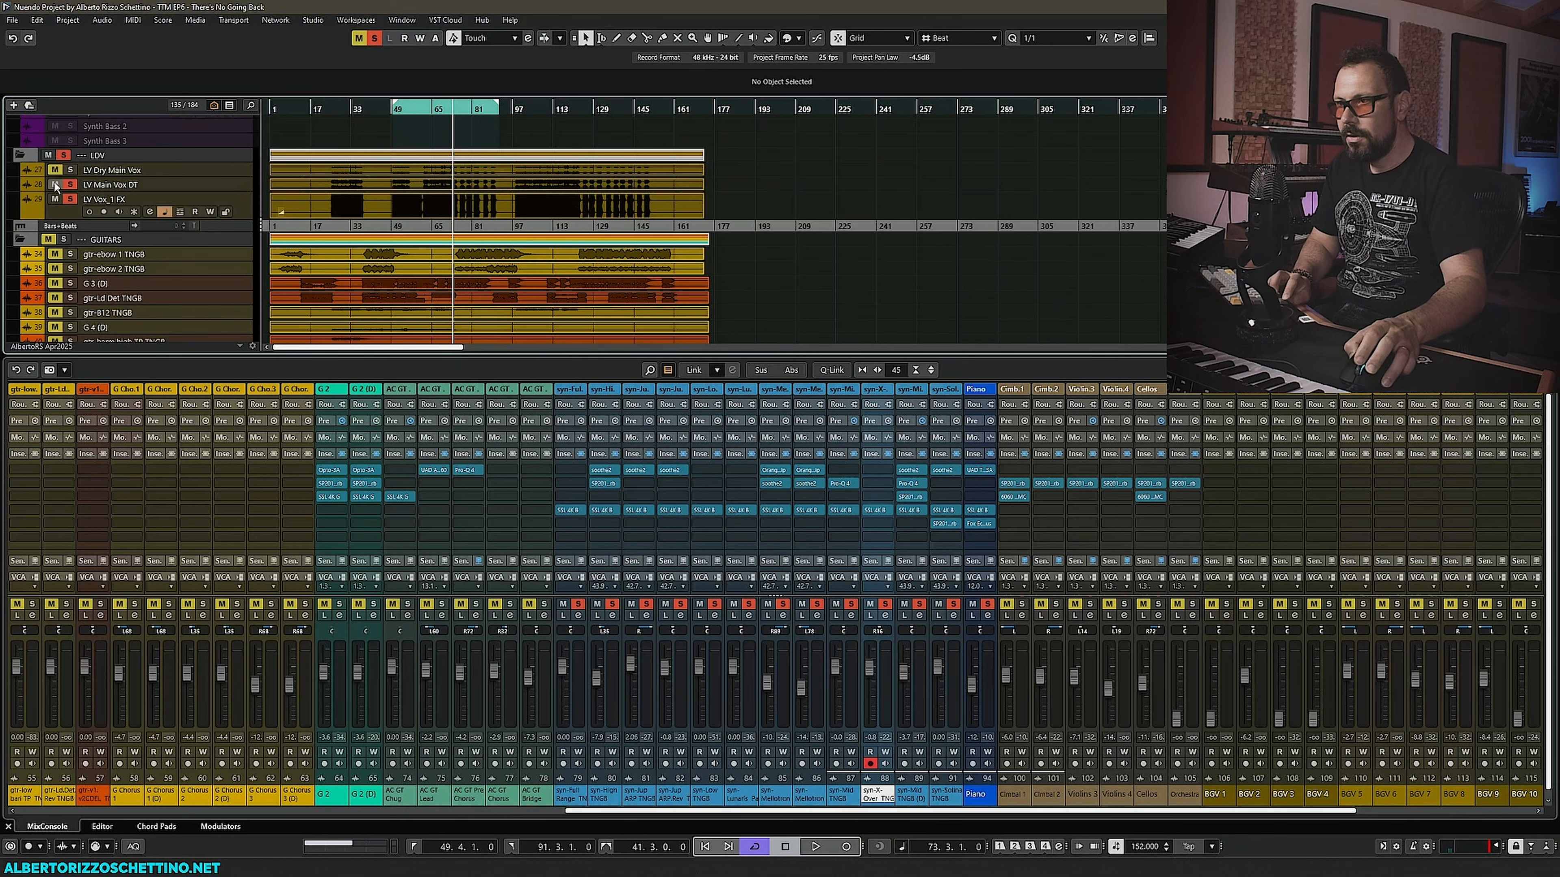
{"action": "scroll", "coordinate": [57, 187], "scroll_direction": "up", "scroll_amount": 10}
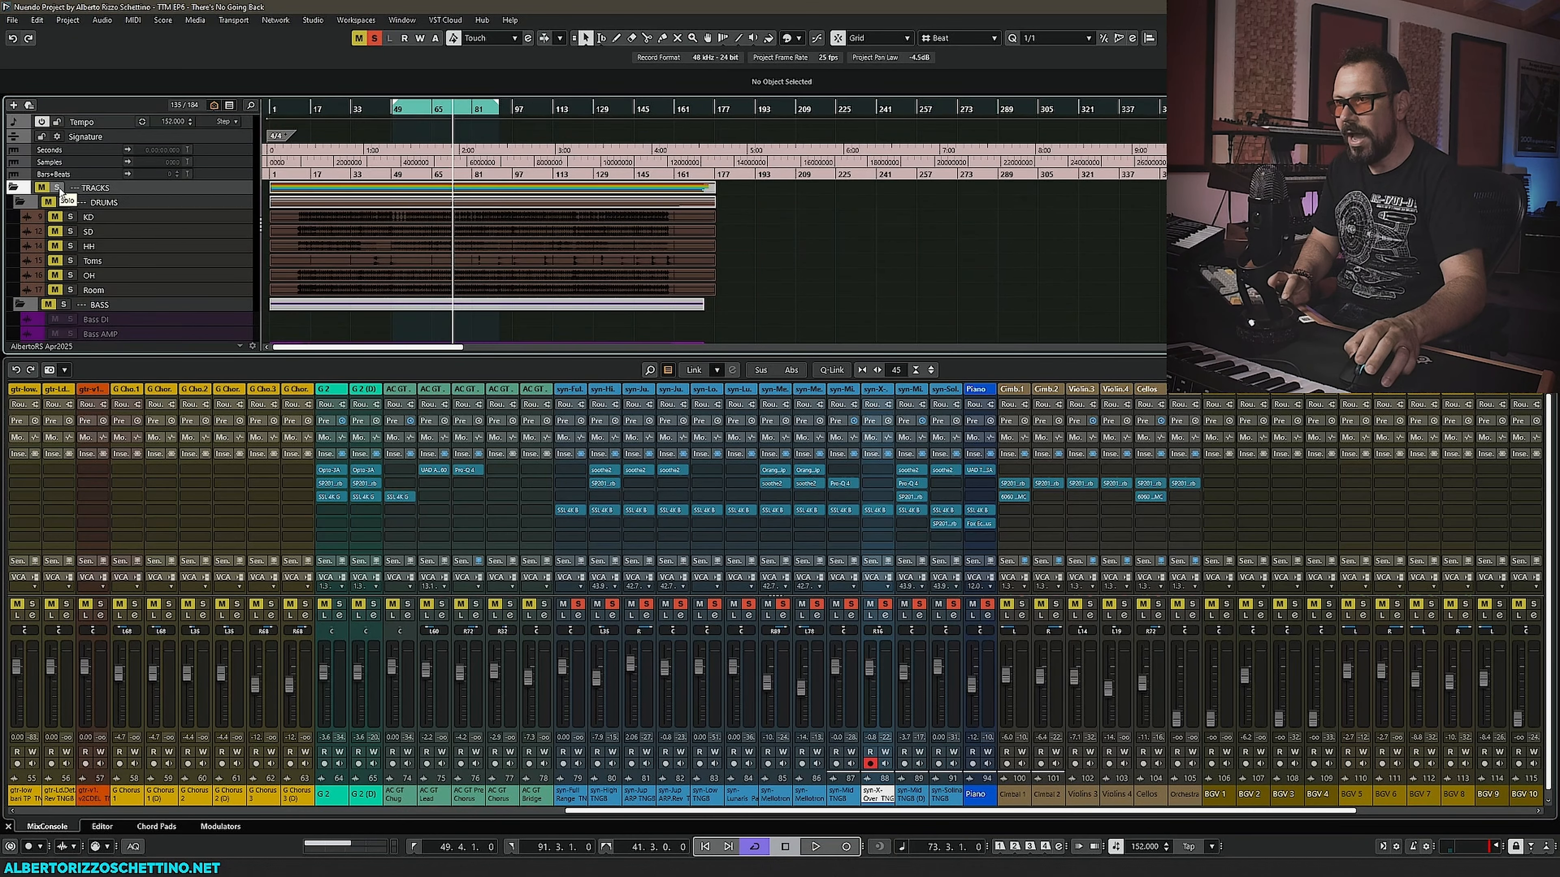
- Solo the drums folder and scroll the track list down to the keys folder's synth tracks
{"action": "left_click", "coordinate": [63, 203]}
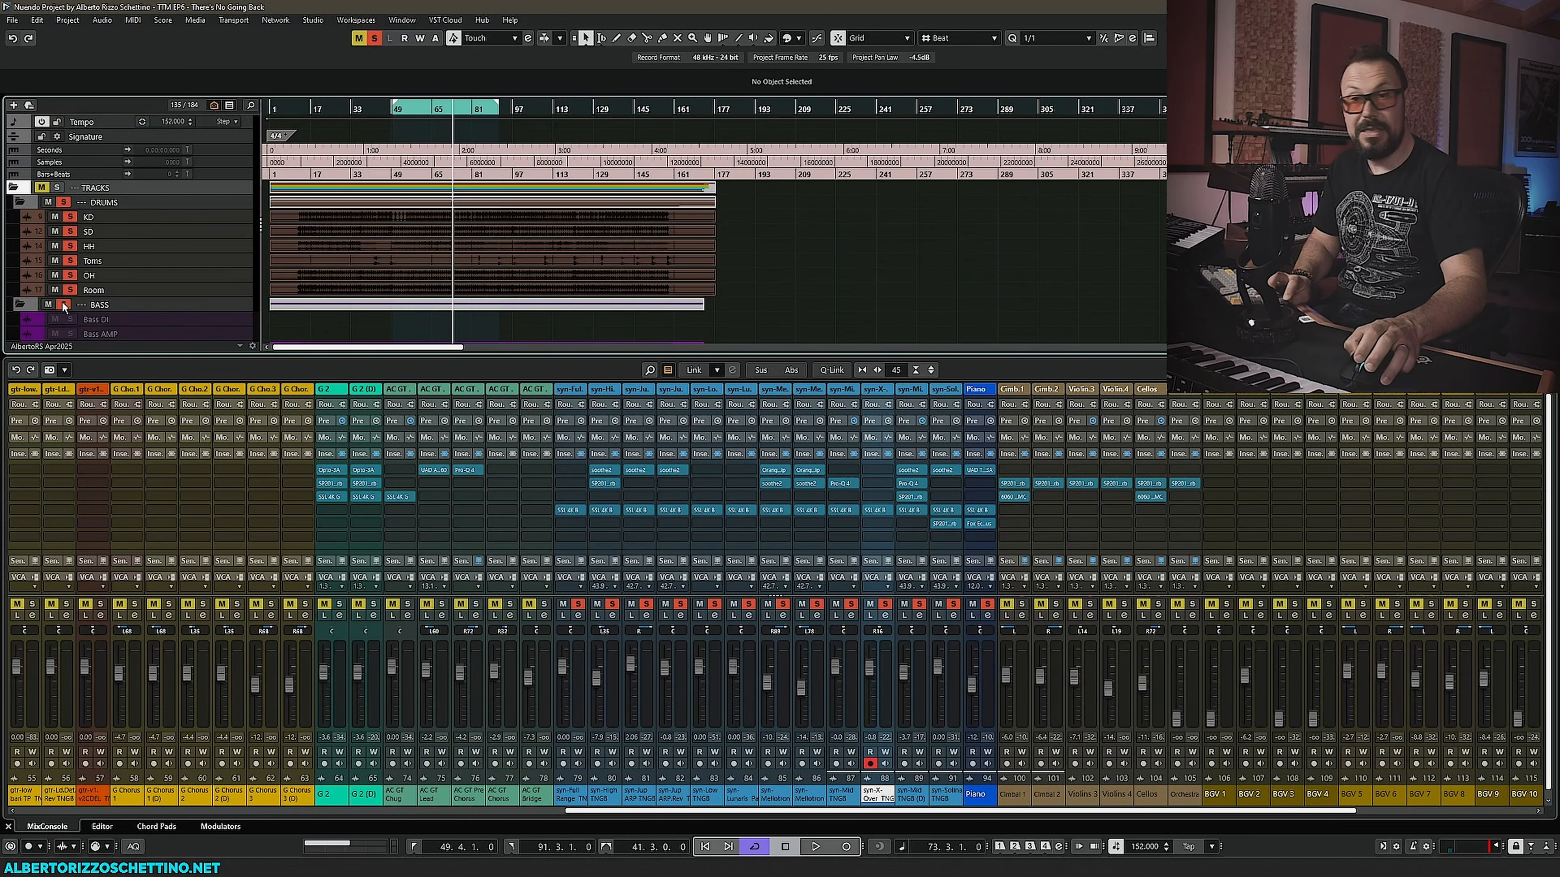
{"action": "scroll", "coordinate": [400, 303], "scroll_direction": "down", "scroll_amount": 10}
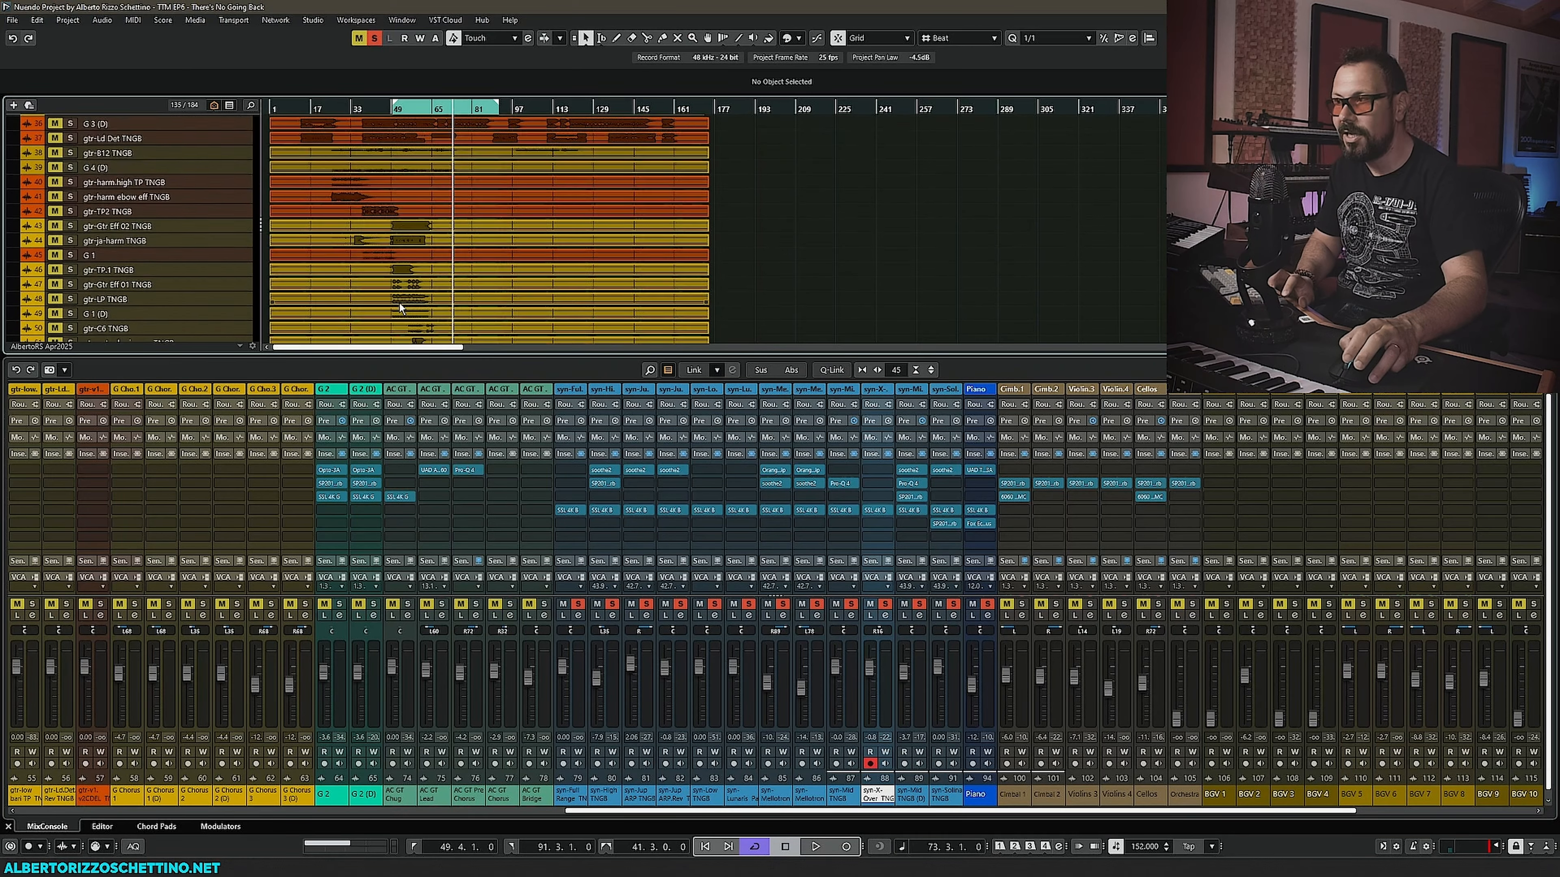
{"action": "scroll", "coordinate": [387, 197], "scroll_direction": "down", "scroll_amount": 5}
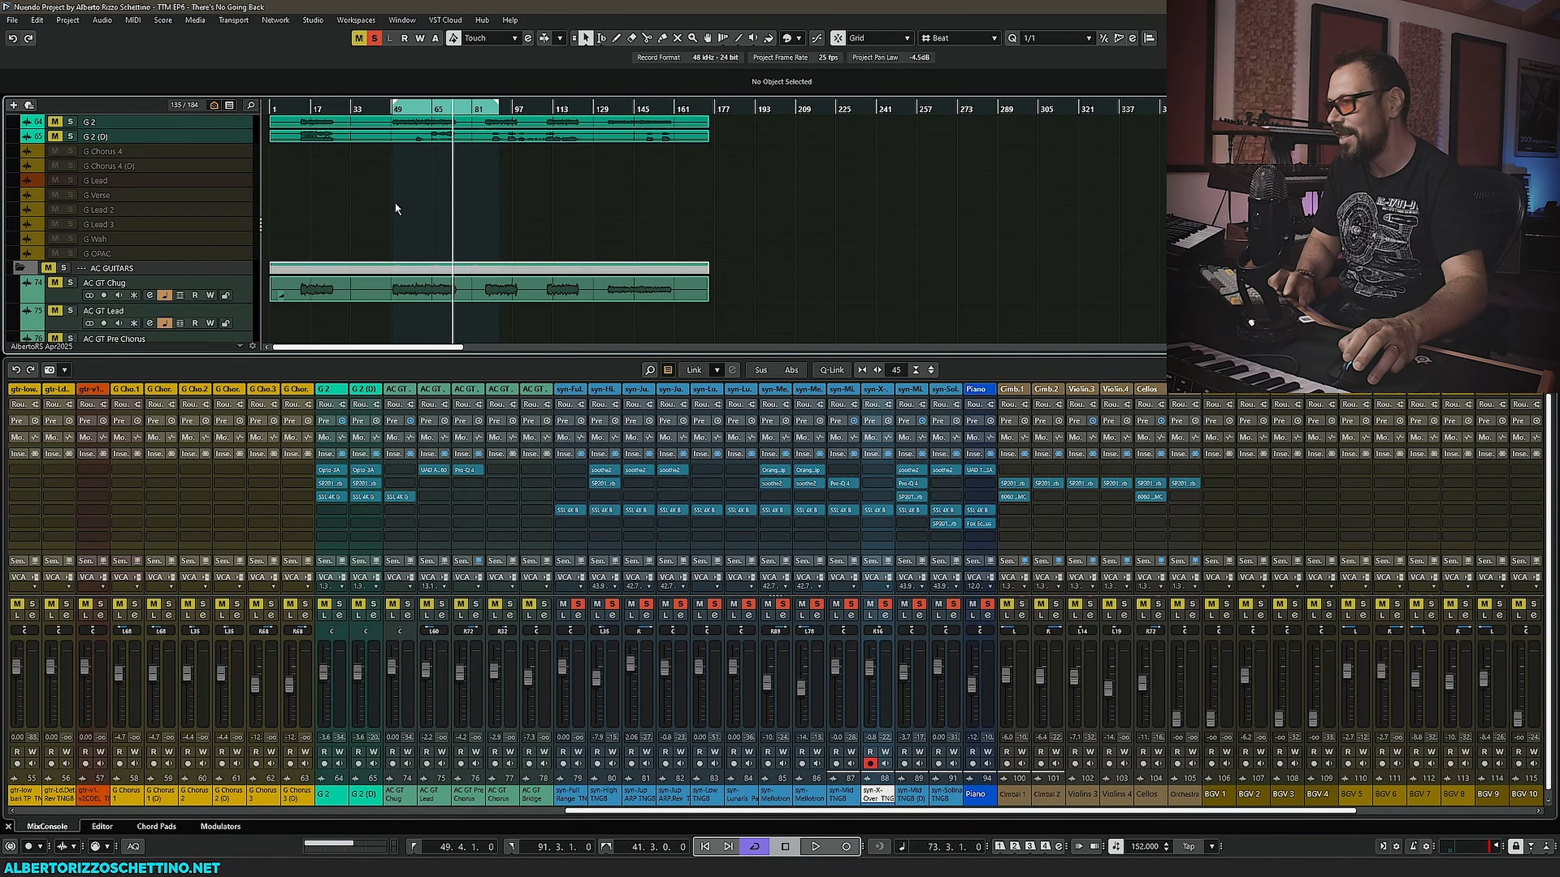
{"action": "scroll", "coordinate": [397, 201], "scroll_direction": "down", "scroll_amount": 6}
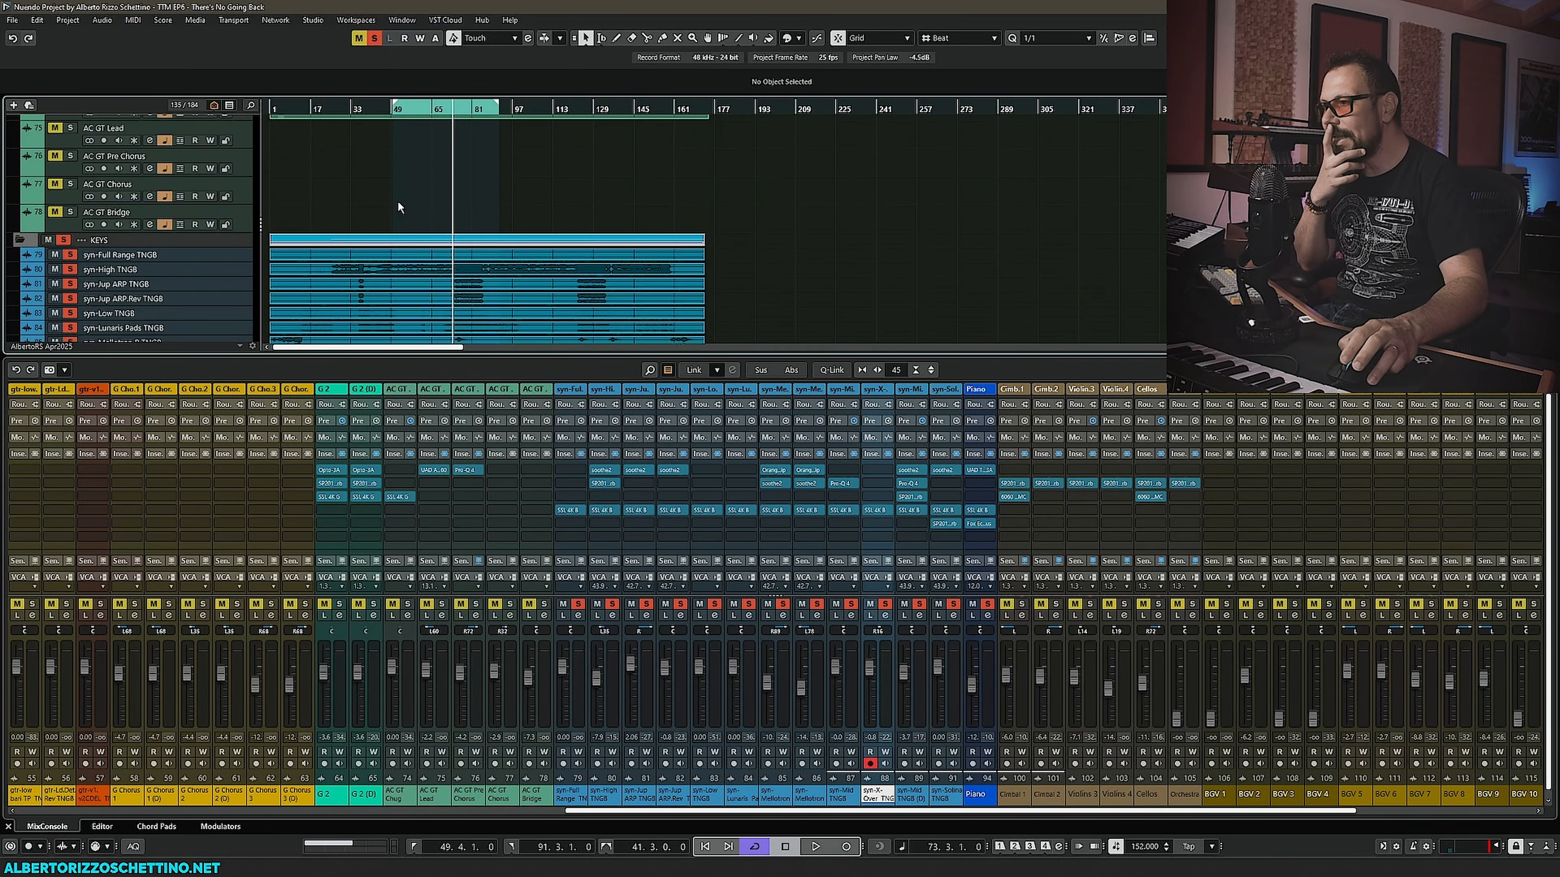
{"action": "scroll", "coordinate": [399, 201], "scroll_direction": "down", "scroll_amount": 8}
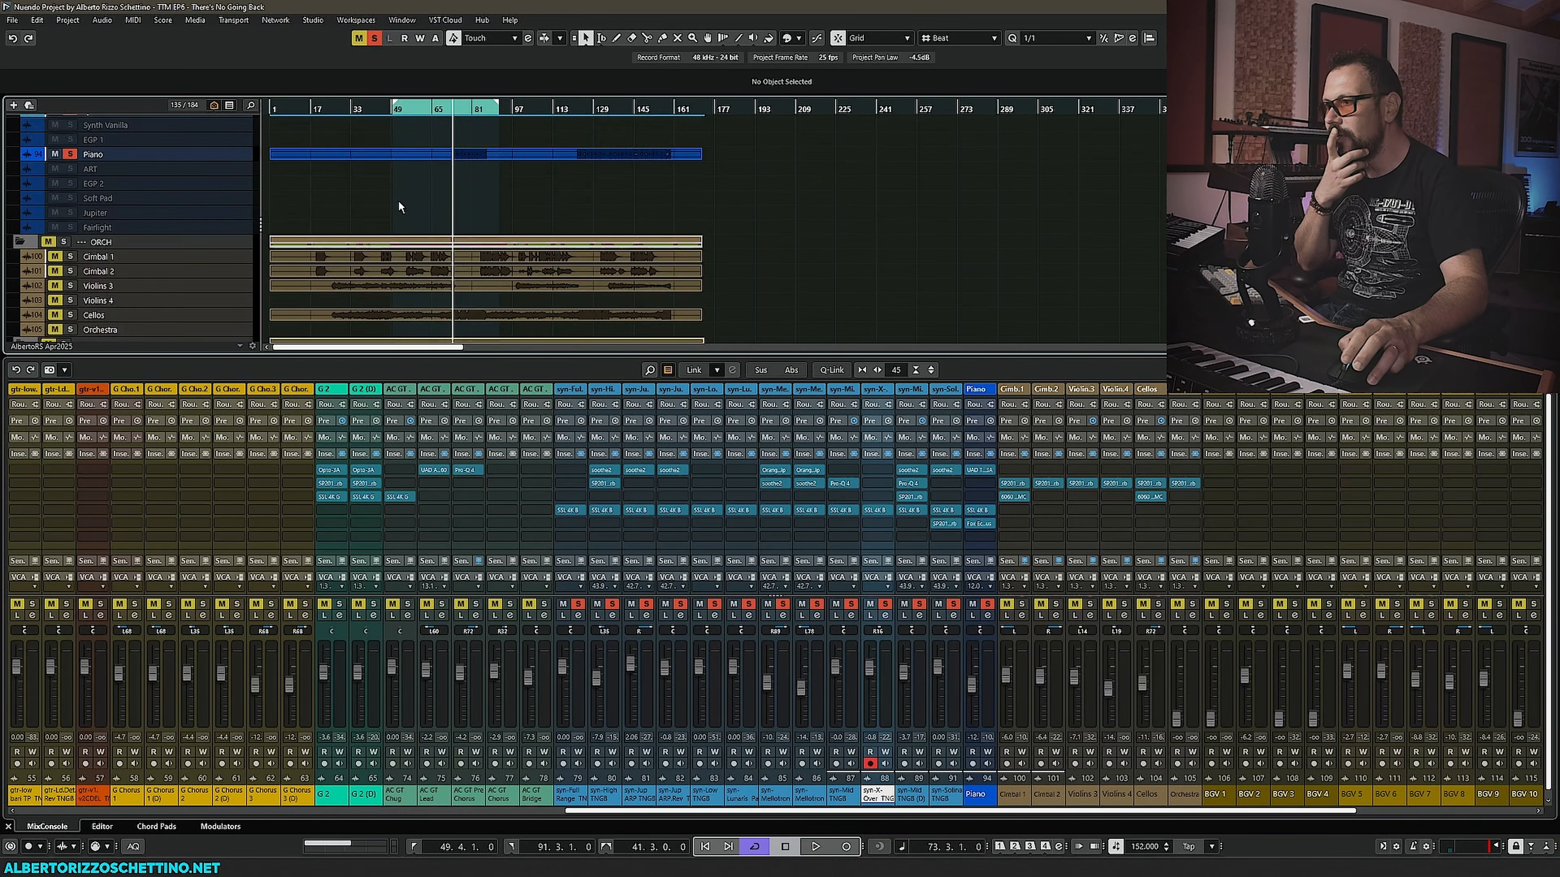
{"action": "scroll", "coordinate": [399, 201], "scroll_direction": "up", "scroll_amount": 8}
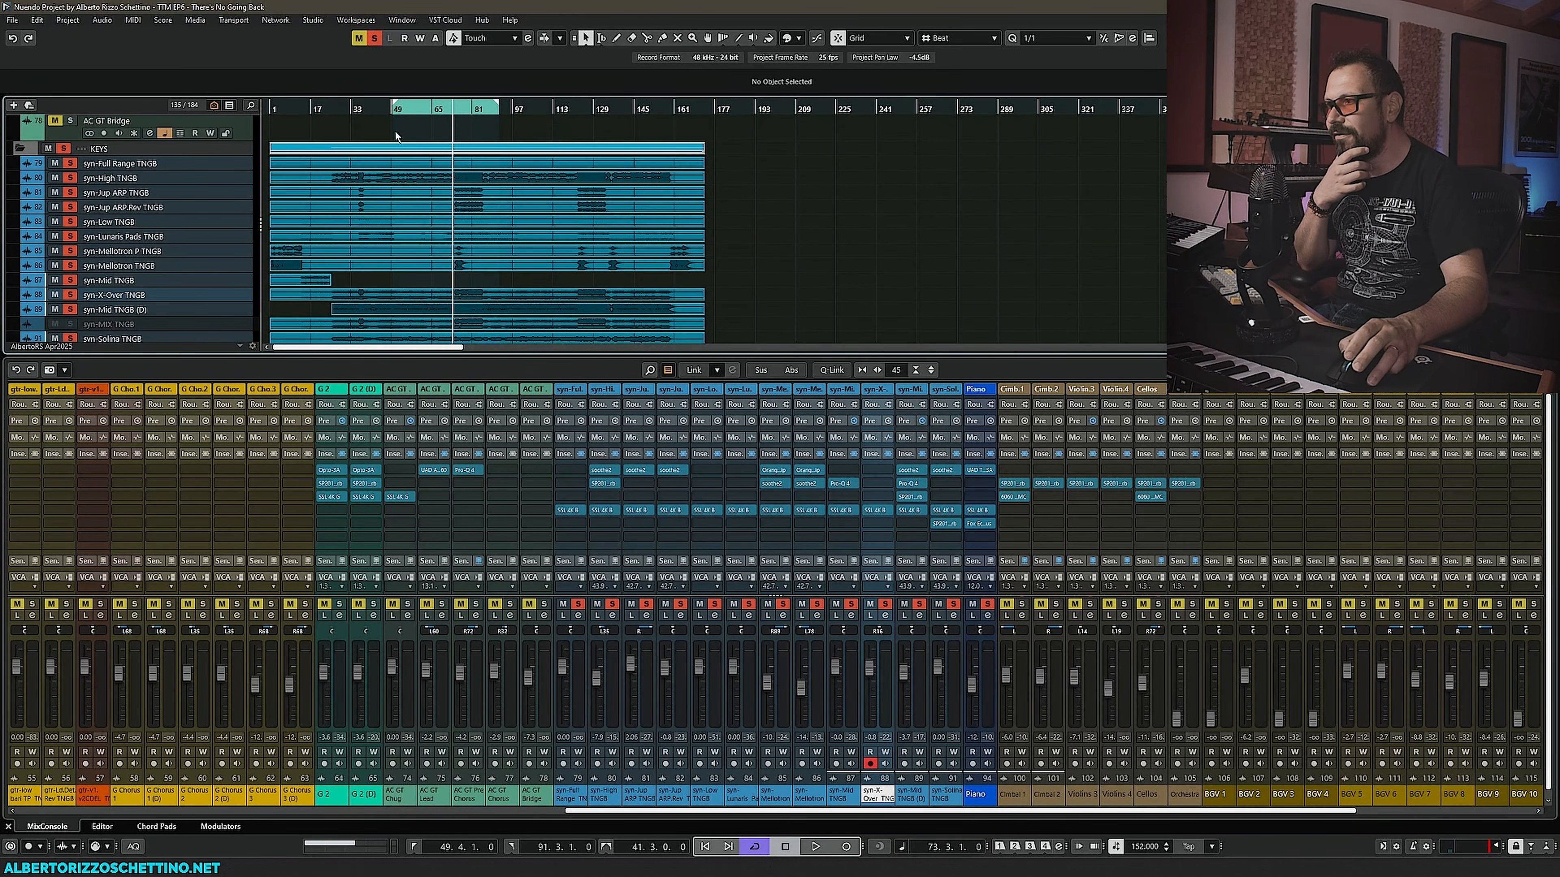
- Set the playhead to bar 49 and, during playback, nudge the syn-High and syn-Mid TNGB (D) faders
{"action": "left_click", "coordinate": [392, 112]}
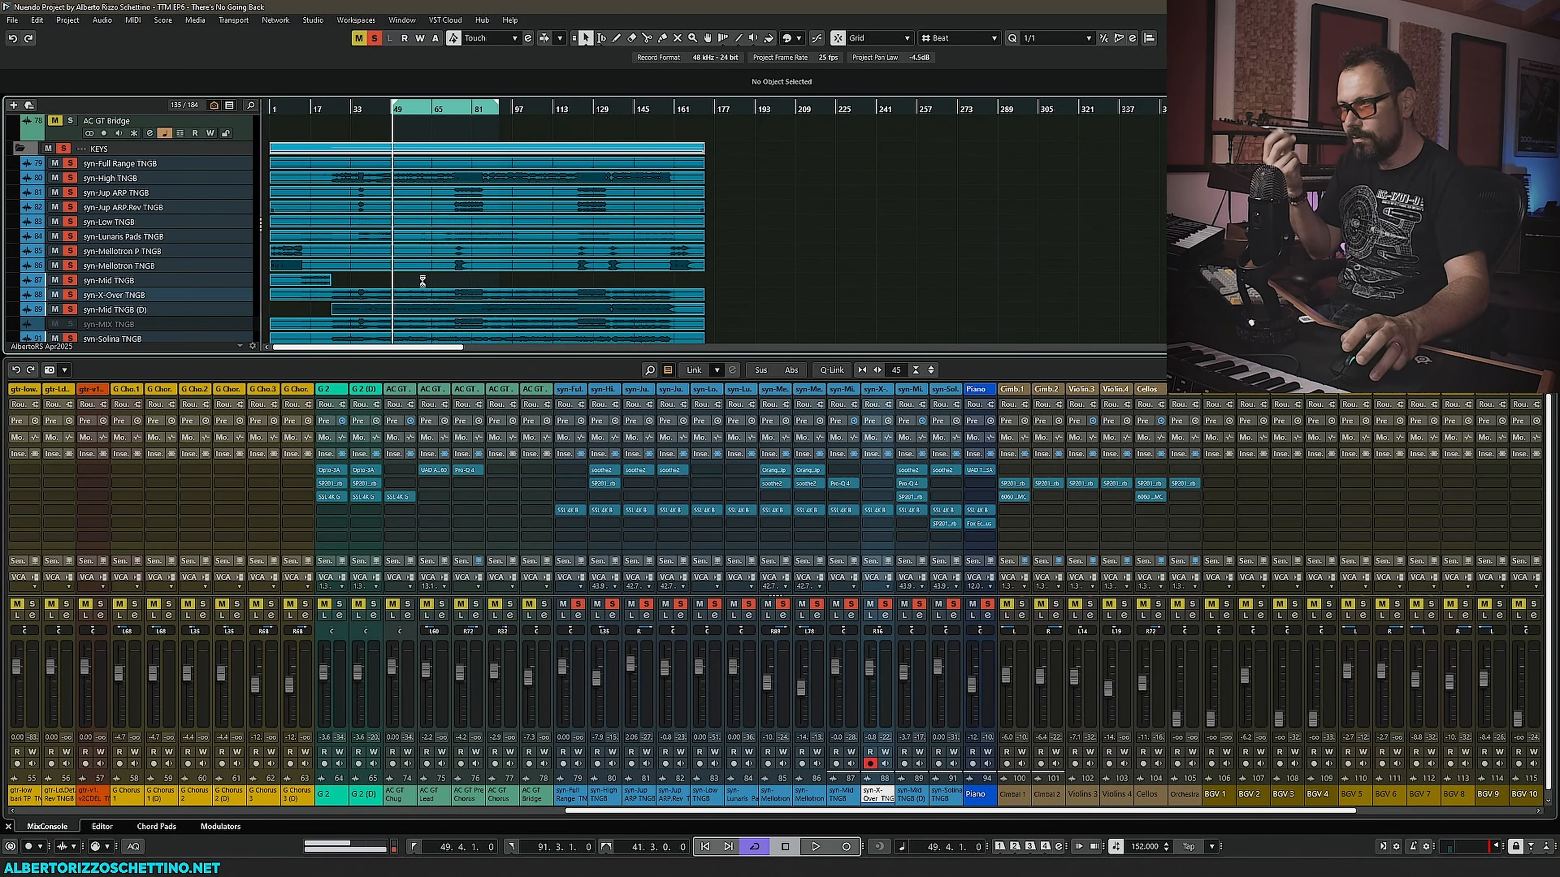
{"action": "scroll", "coordinate": [561, 816], "scroll_direction": "left", "scroll_amount": 1}
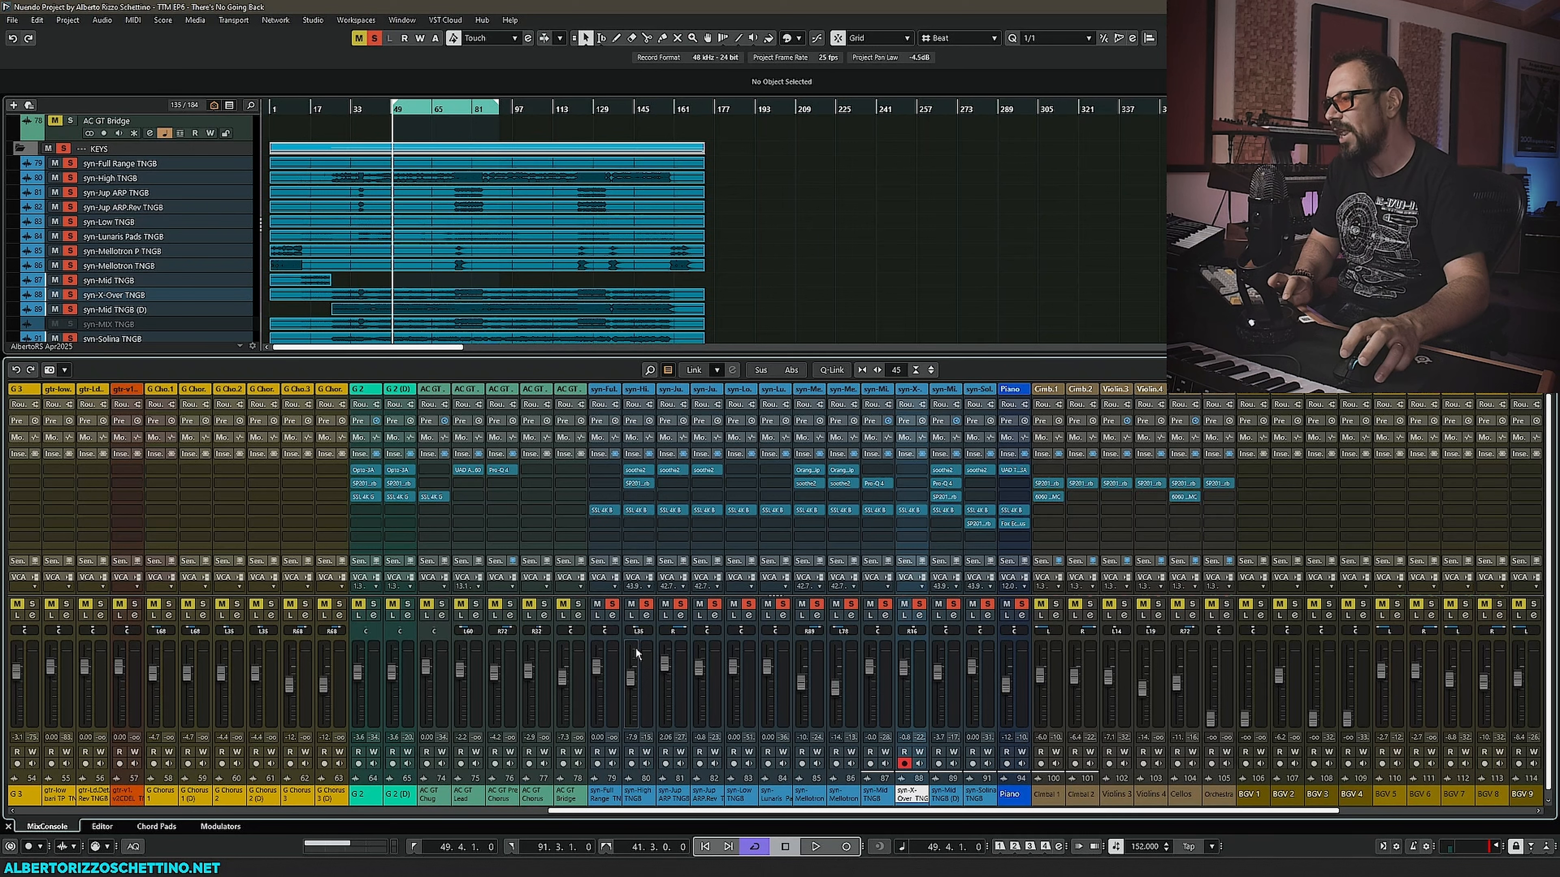
{"action": "key", "text": "space"}
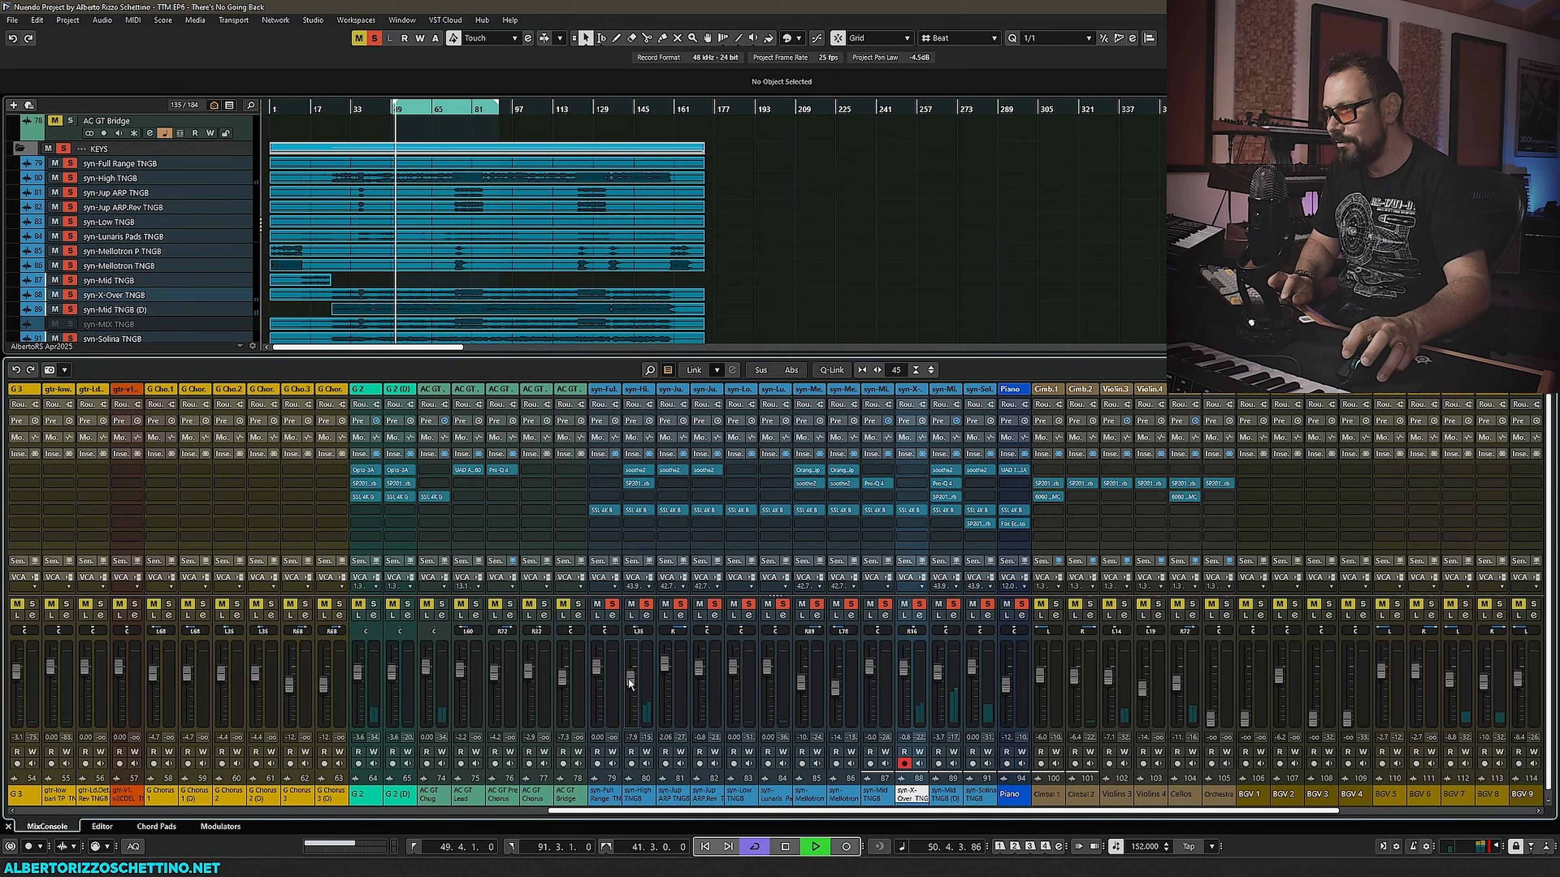
{"action": "left_click_drag", "start_coordinate": [629, 674], "coordinate": [632, 670]}
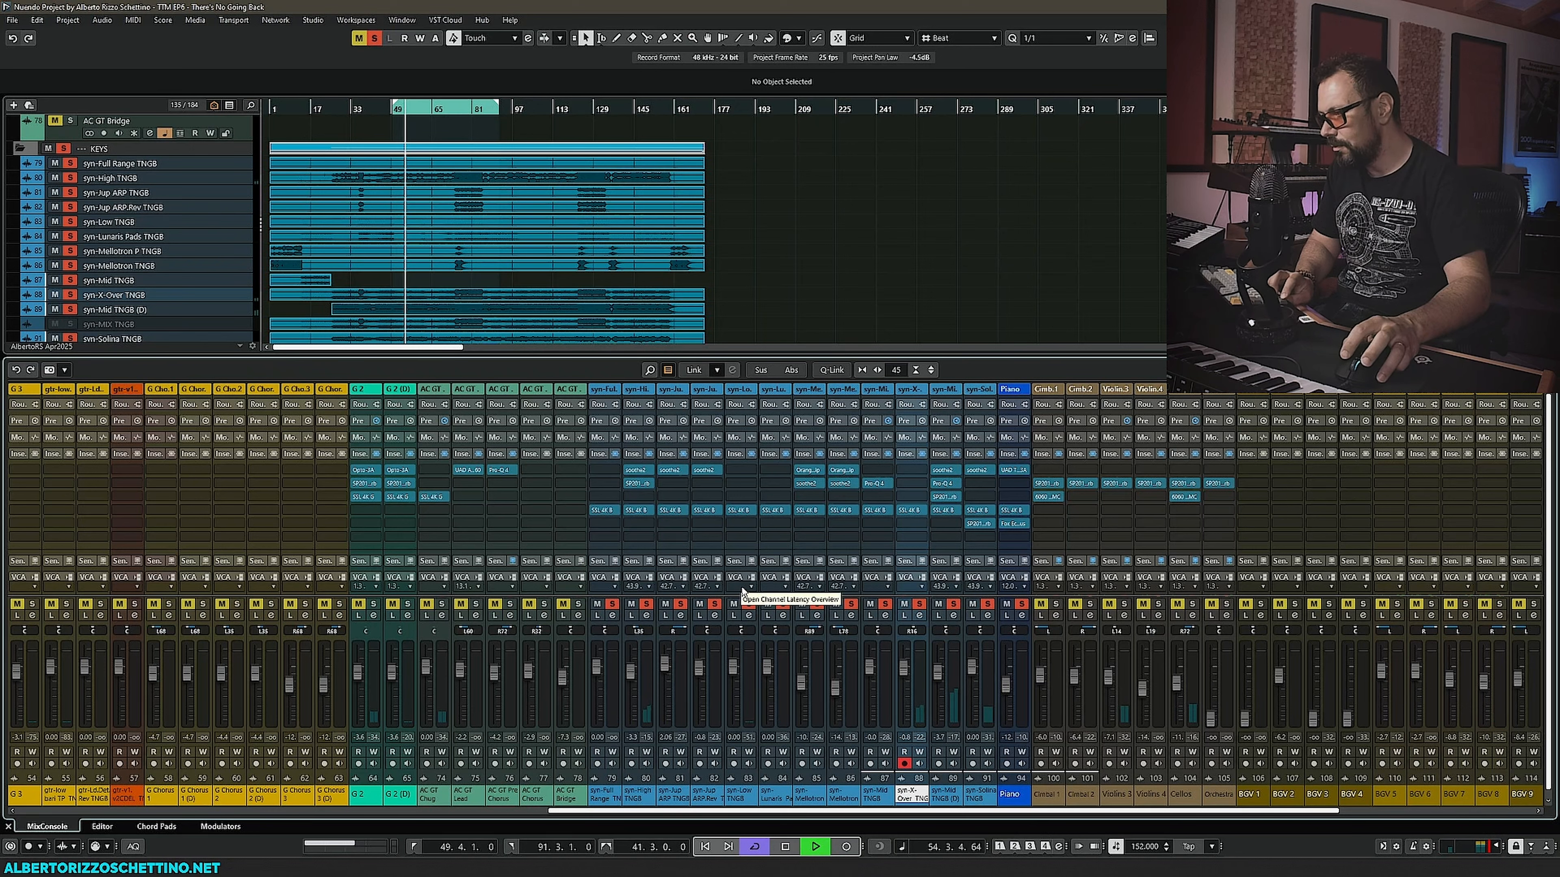
{"action": "left_click_drag", "start_coordinate": [937, 671], "coordinate": [941, 678]}
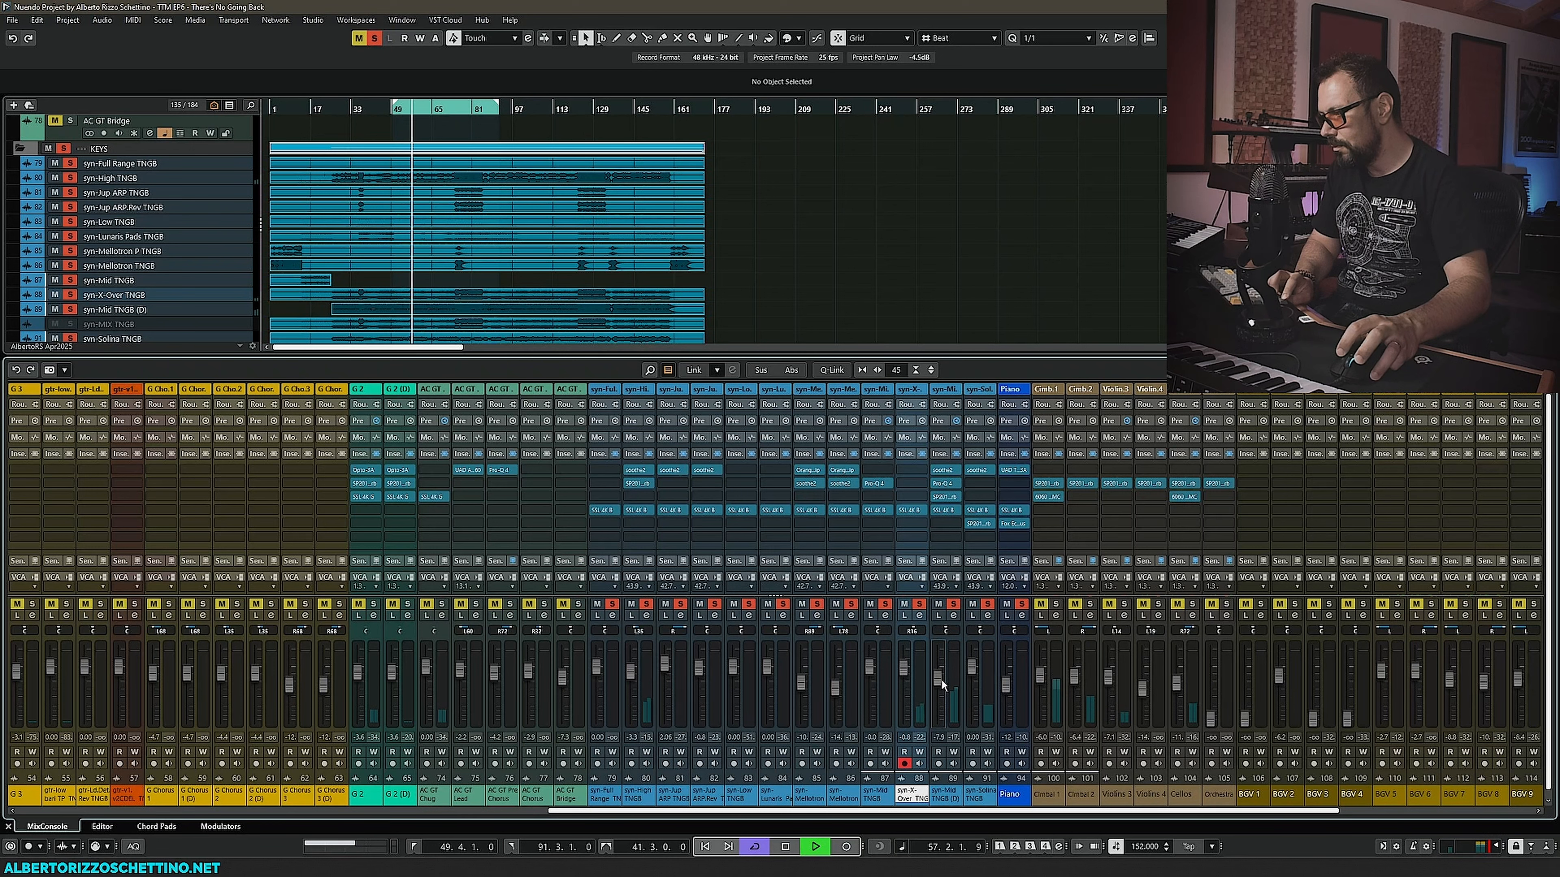
{"action": "left_click", "coordinate": [904, 666], "text": "ctrl"}
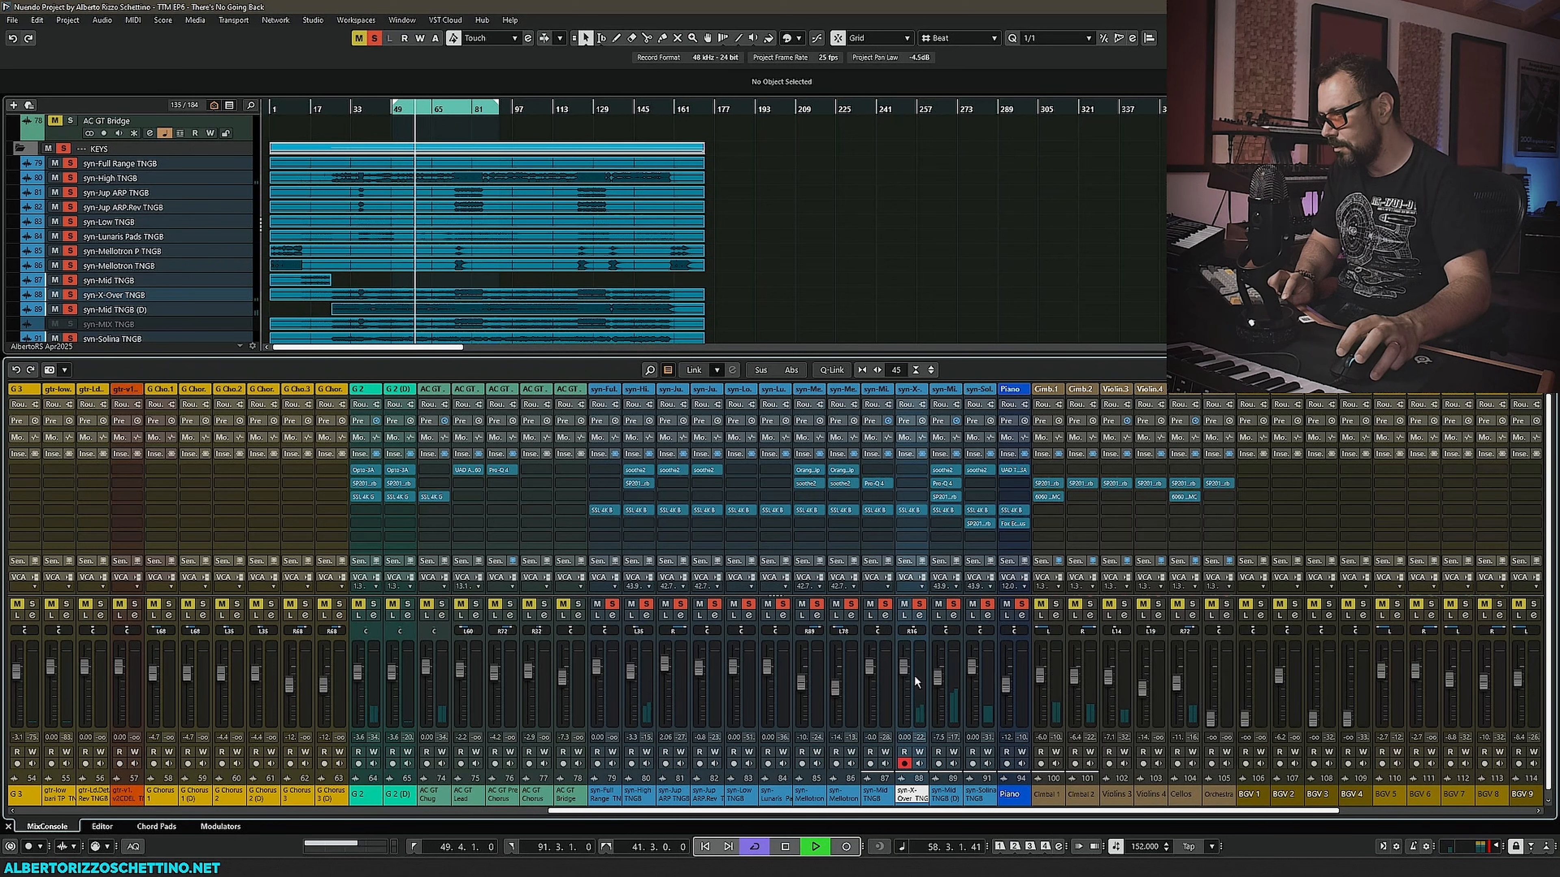
{"action": "left_click_drag", "start_coordinate": [938, 679], "coordinate": [938, 673]}
{"action": "left_click_drag", "start_coordinate": [631, 671], "coordinate": [636, 679]}
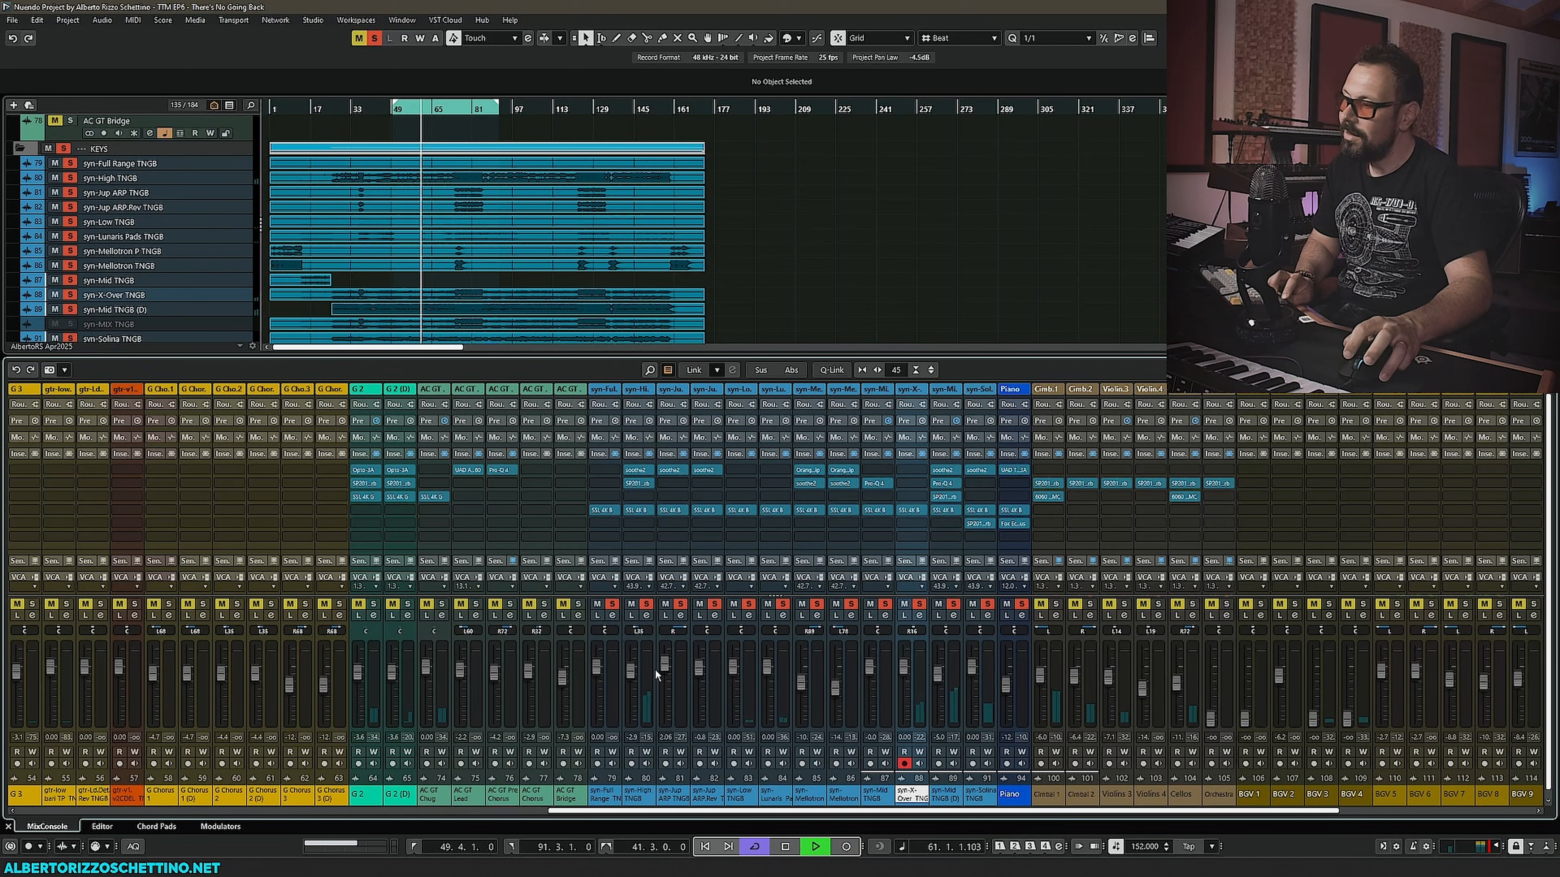
{"action": "key", "text": "space"}
- Insert the Safari Pedals Hawk Phaser on the syn-High TNGB channel and move its window aside
{"action": "left_click", "coordinate": [646, 523]}
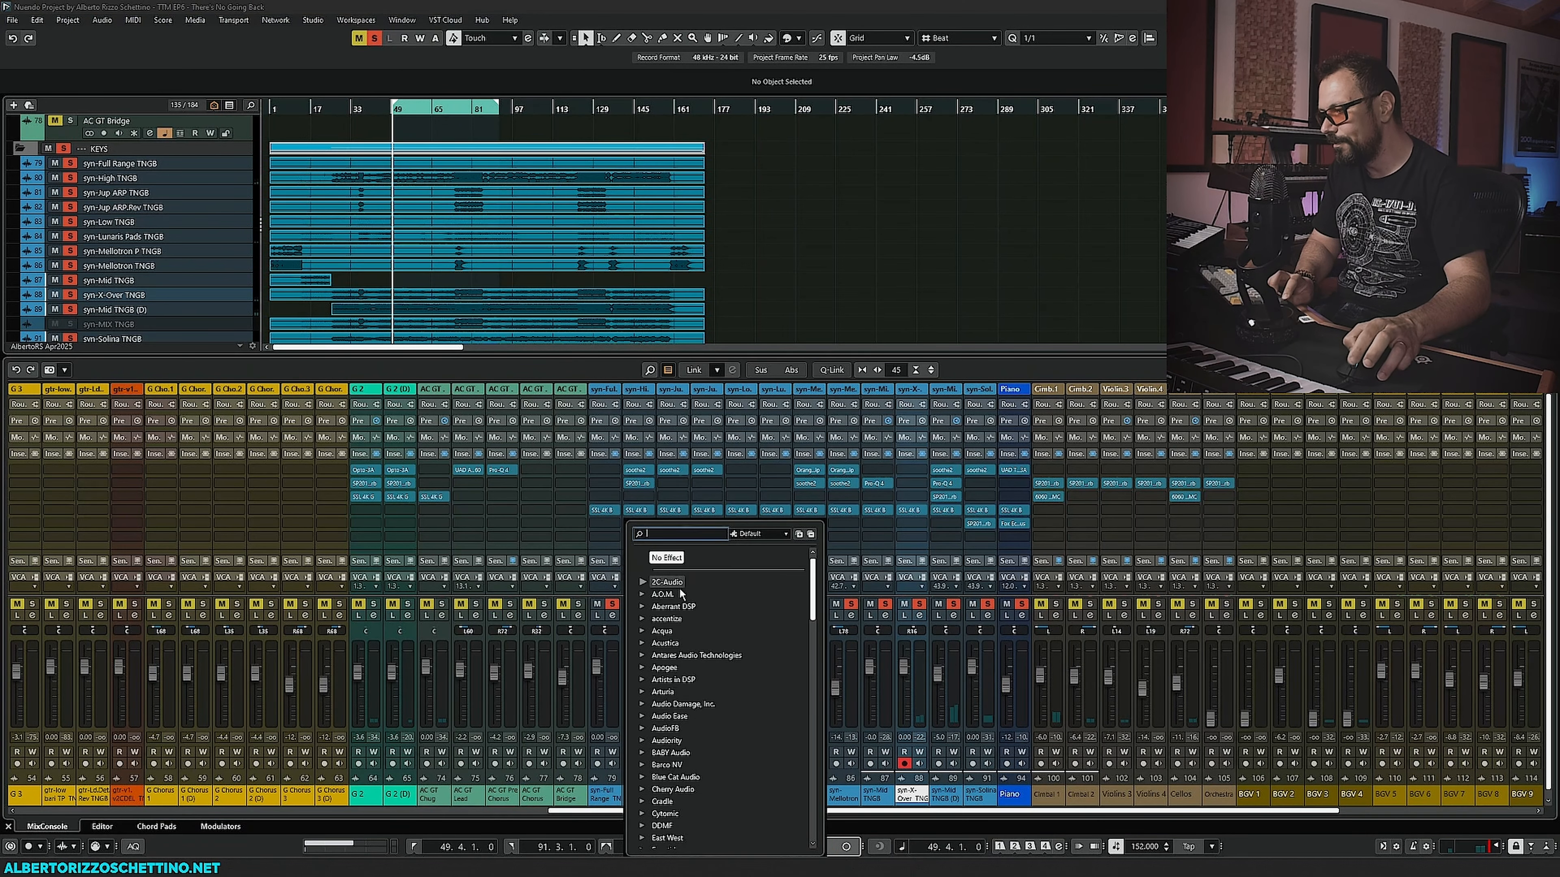
{"action": "scroll", "coordinate": [682, 645], "scroll_direction": "down", "scroll_amount": 10}
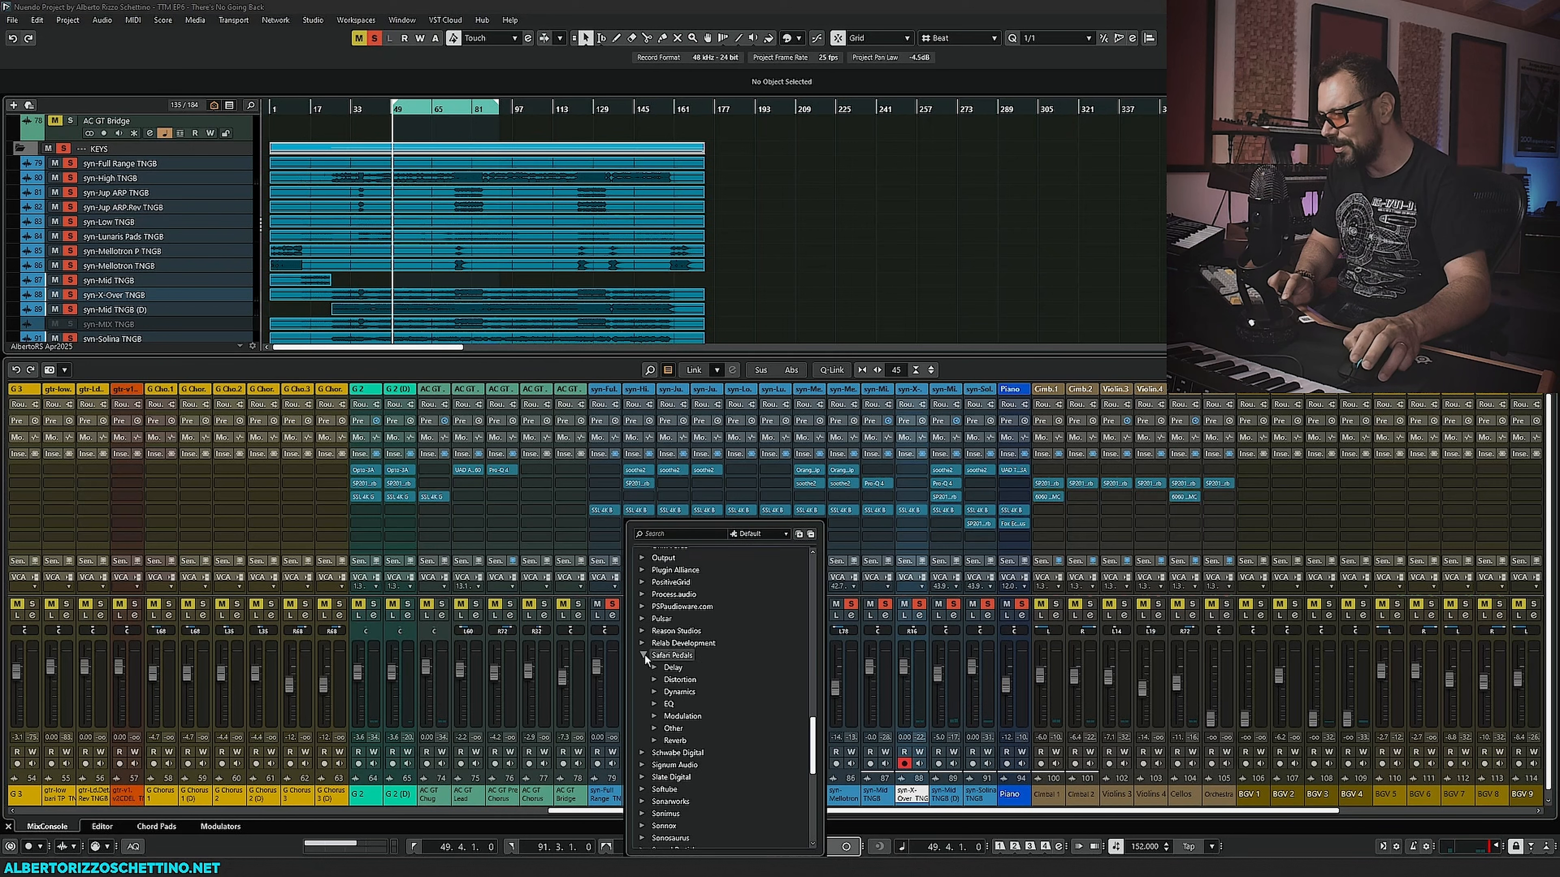
{"action": "left_click", "coordinate": [643, 655]}
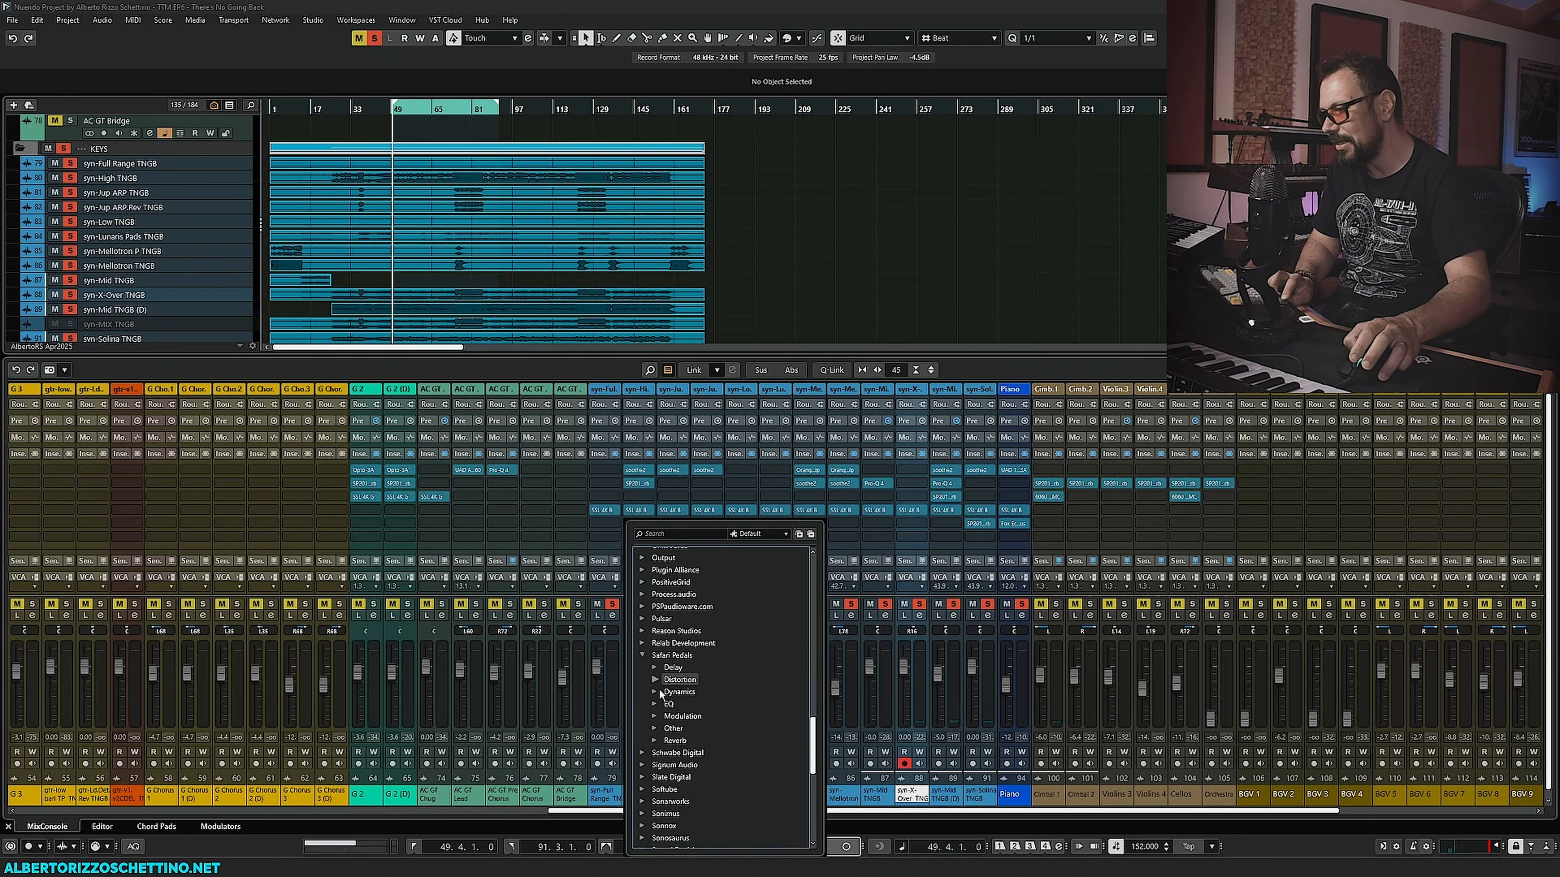
{"action": "left_click", "coordinate": [652, 716]}
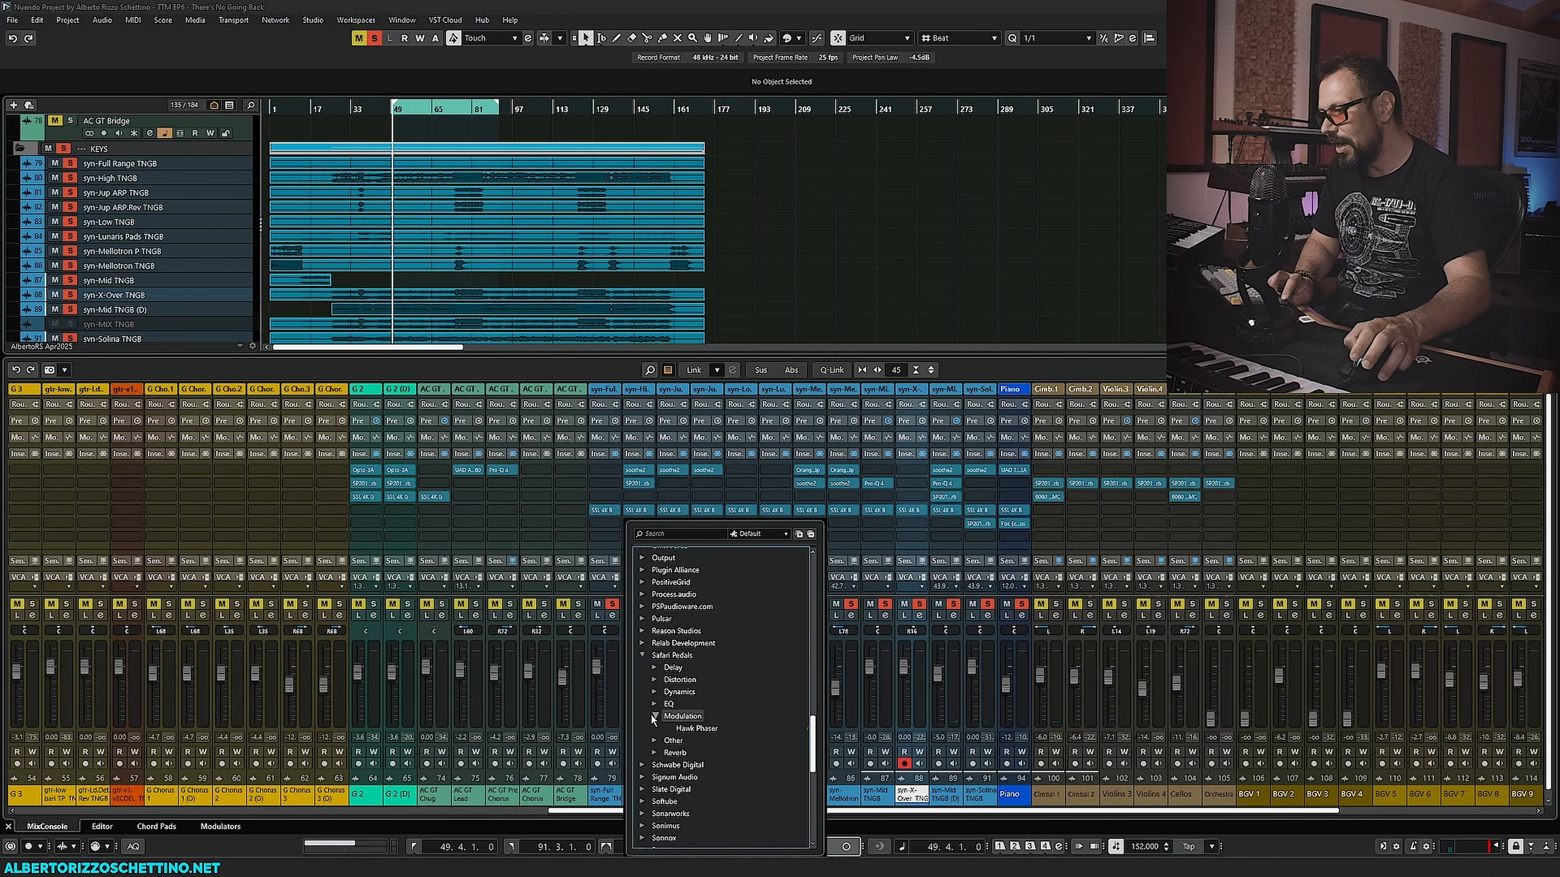
{"action": "left_click", "coordinate": [687, 729]}
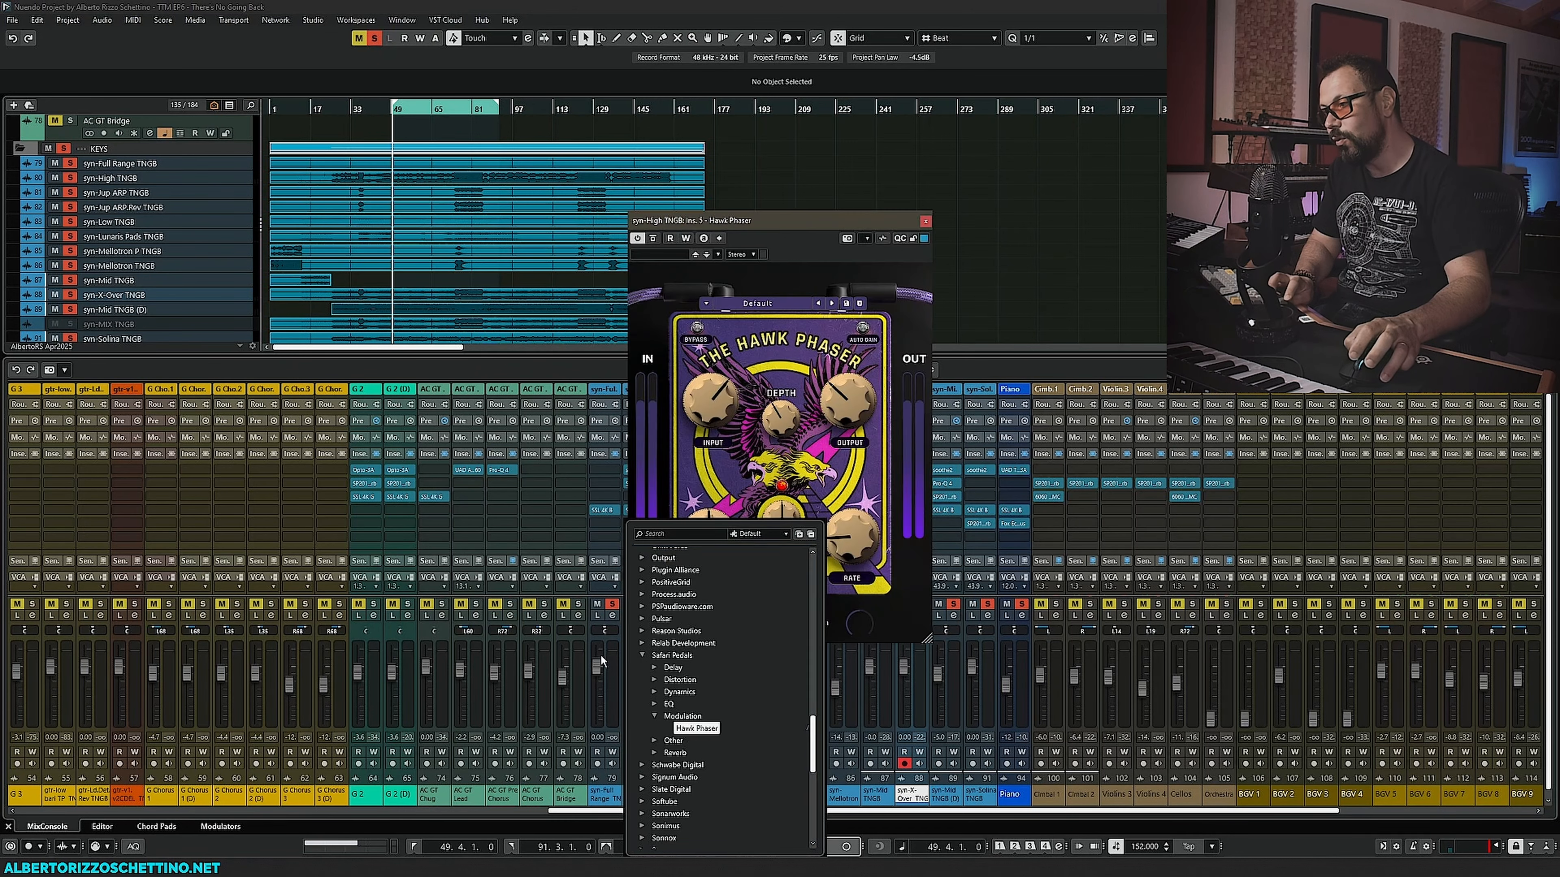
{"action": "left_click_drag", "start_coordinate": [884, 220], "coordinate": [433, 348]}
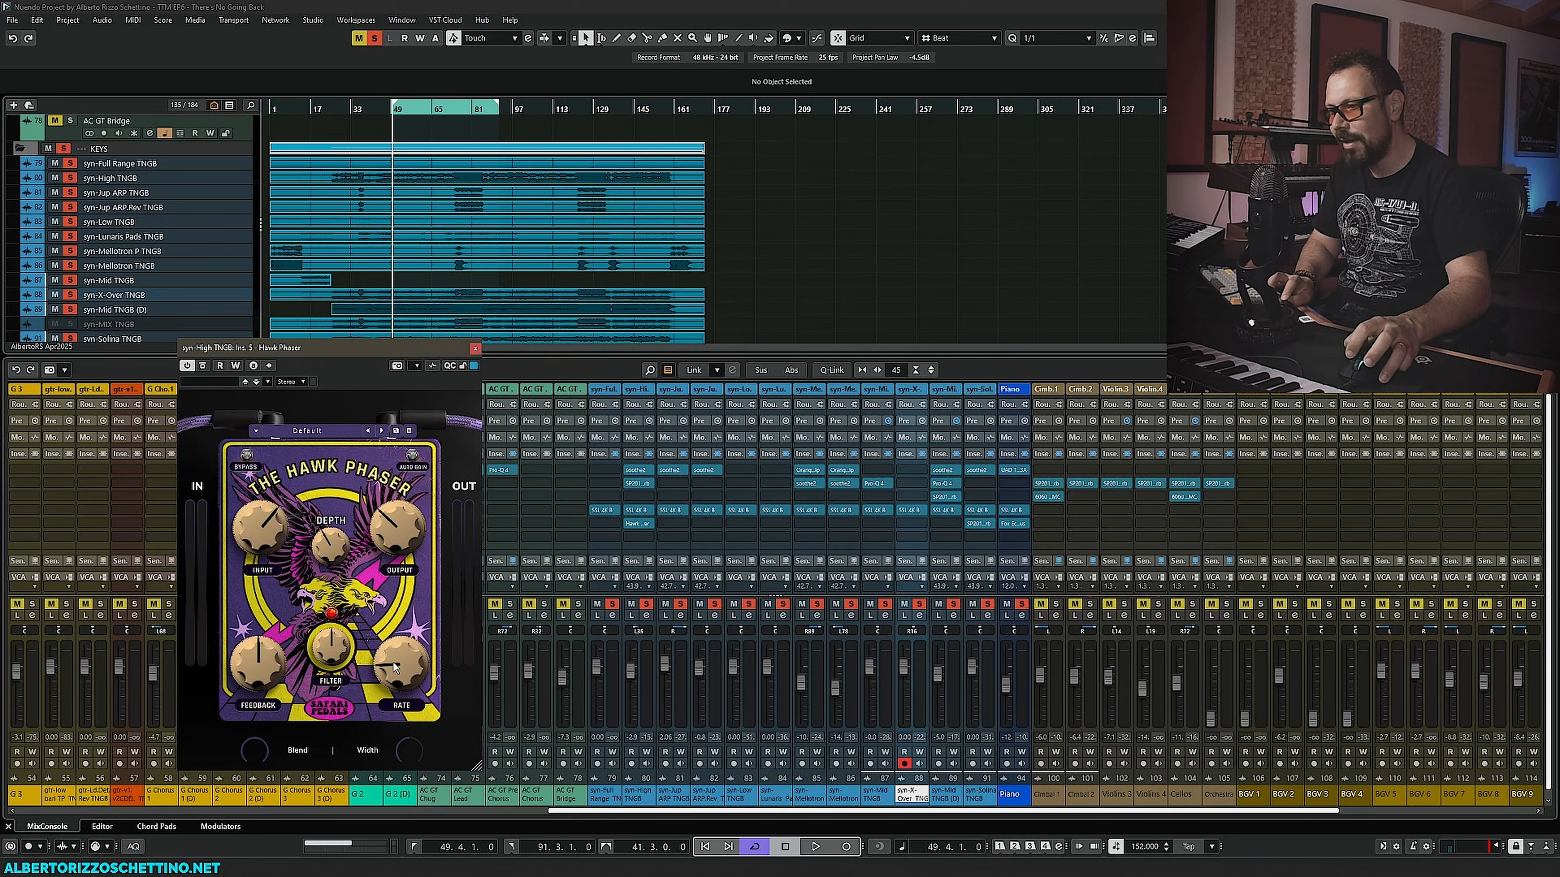
- During playback, tweak the Hawk Phaser's output, feedback, filter to 66%, depth and rate, then close it
{"action": "key", "text": "space"}
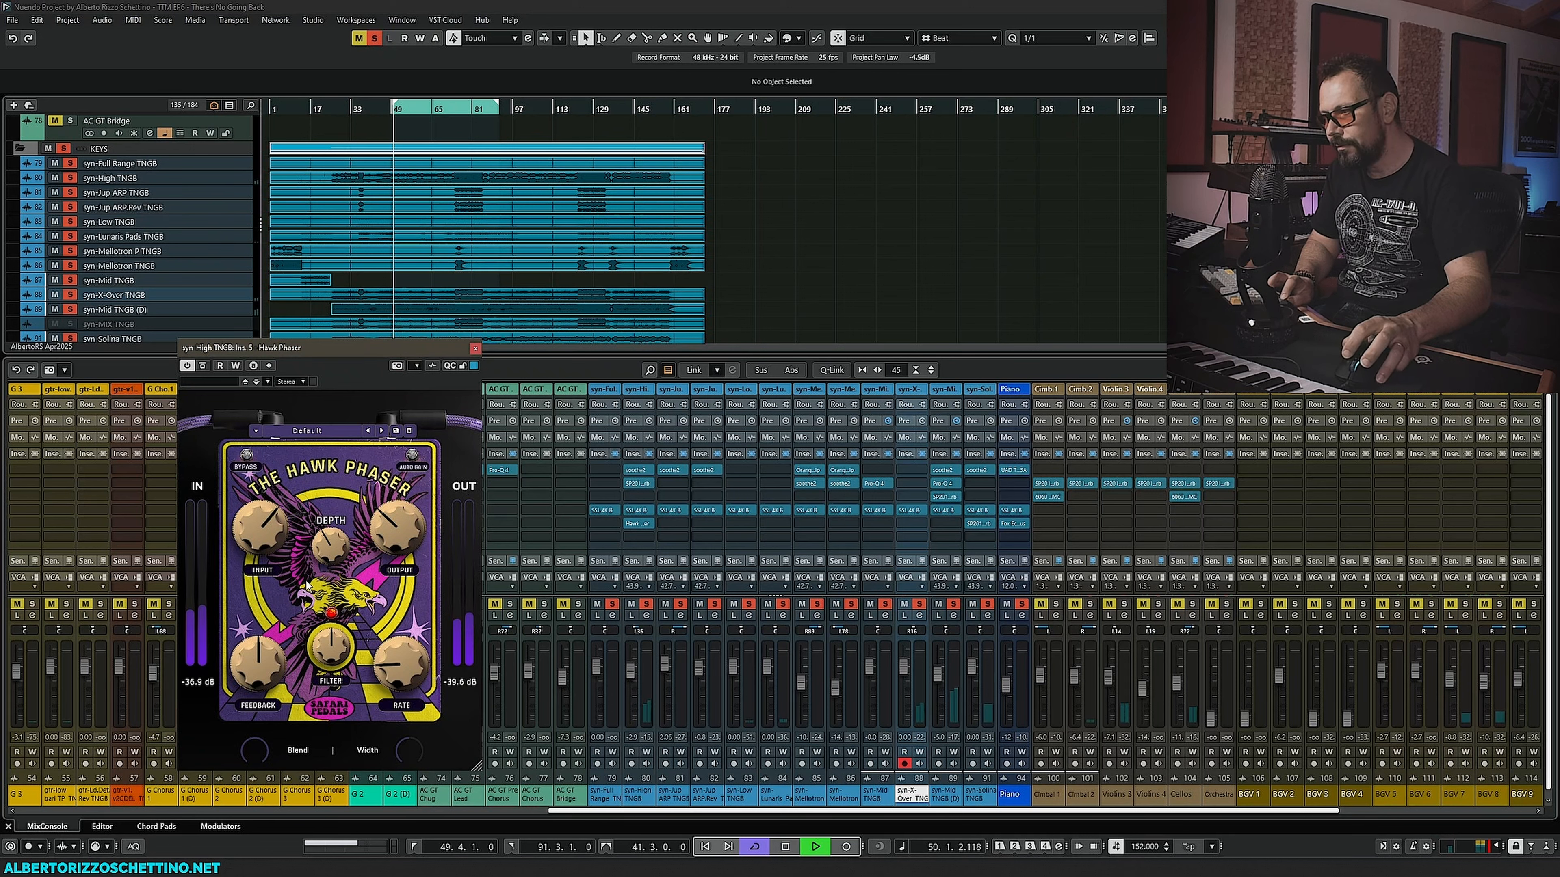
{"action": "left_click_drag", "start_coordinate": [406, 495], "coordinate": [400, 514]}
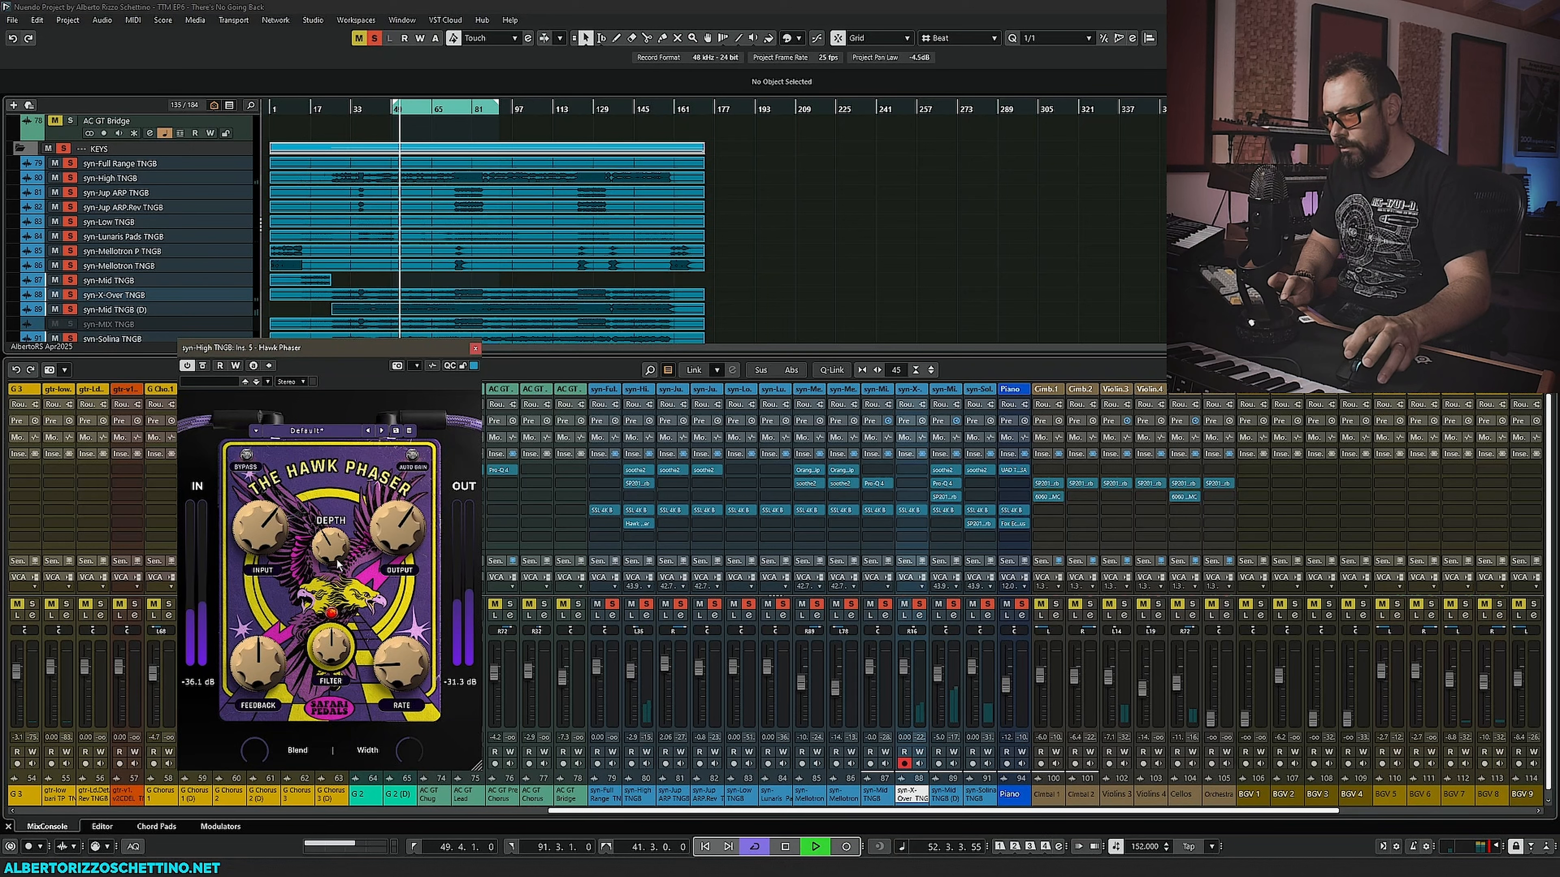
{"action": "left_click_drag", "start_coordinate": [256, 660], "coordinate": [256, 691]}
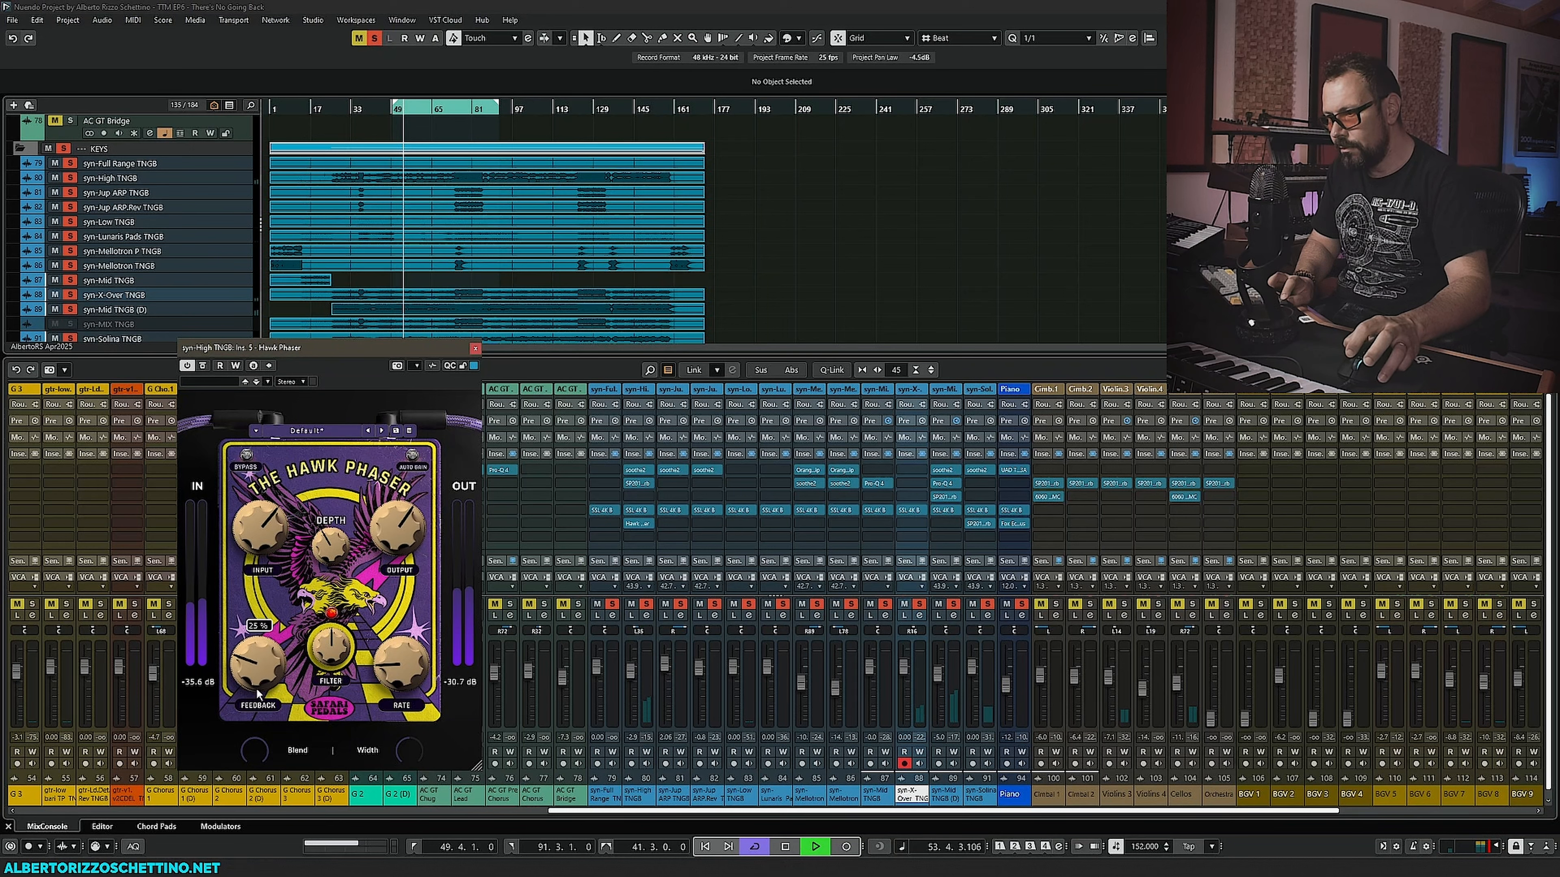
{"action": "left_click_drag", "start_coordinate": [327, 648], "coordinate": [400, 639]}
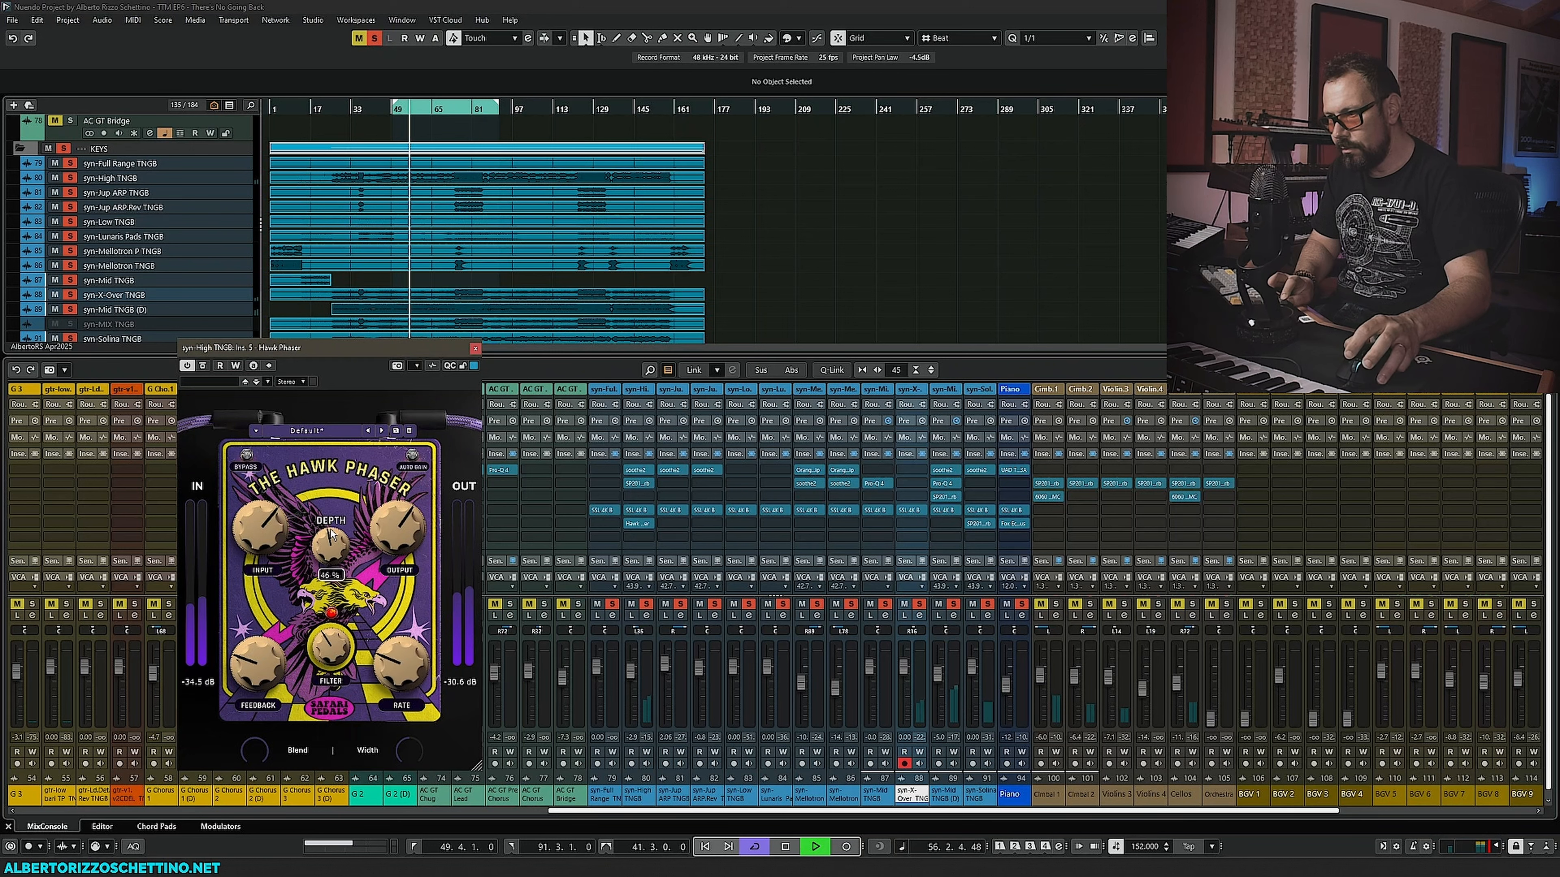
{"action": "mouse_move", "coordinate": [335, 552]}
{"action": "left_mouse_down"}
{"action": "mouse_move", "coordinate": [325, 568]}
{"action": "mouse_move", "coordinate": [330, 542]}
{"action": "left_mouse_up"}
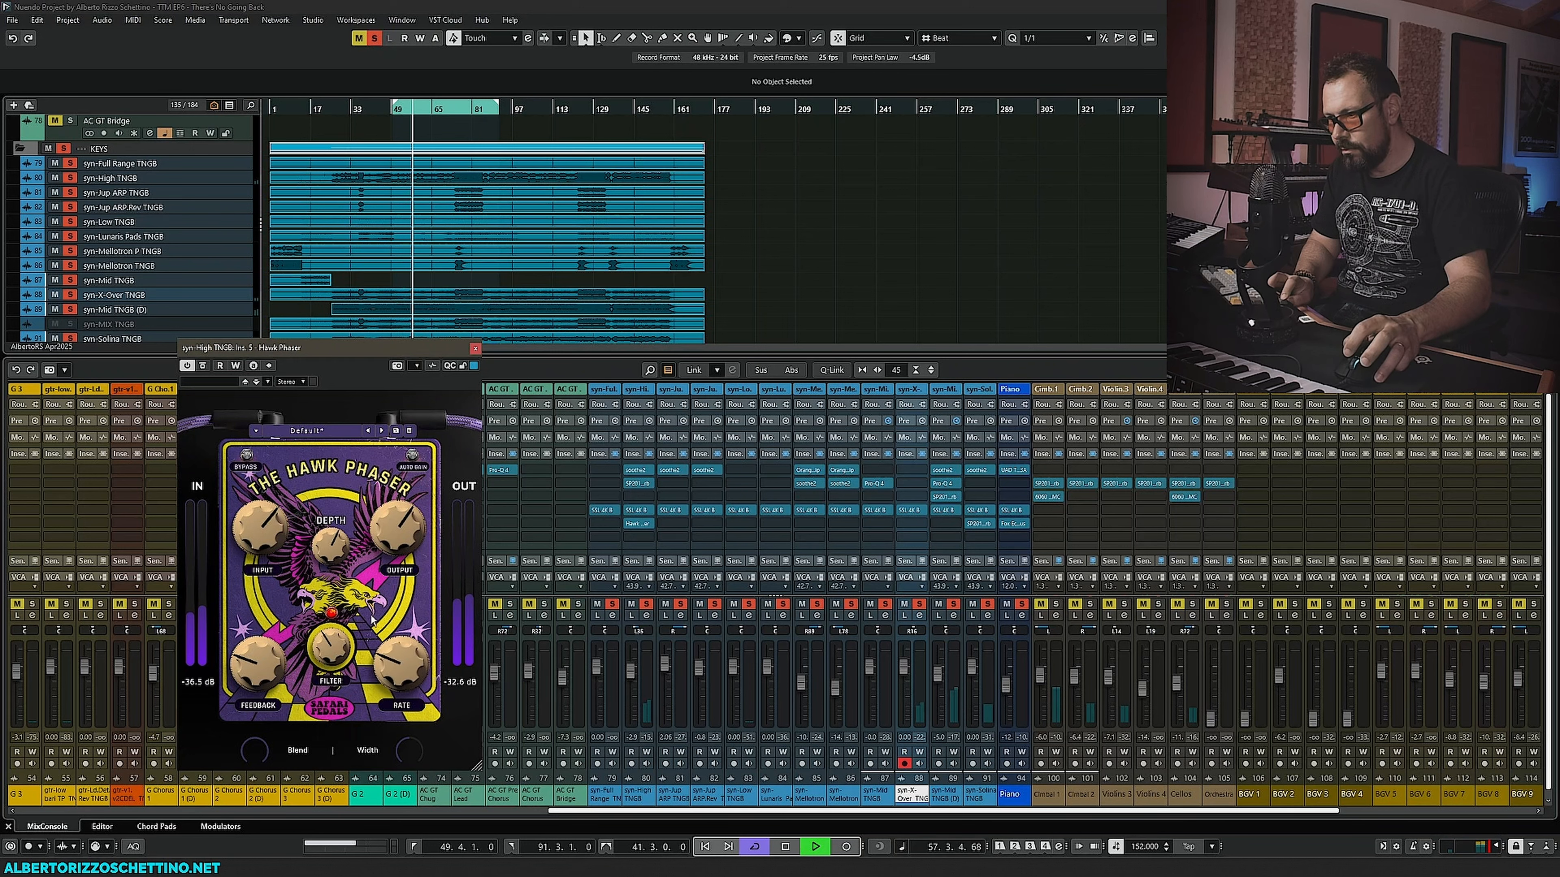
{"action": "left_click_drag", "start_coordinate": [384, 663], "coordinate": [273, 683]}
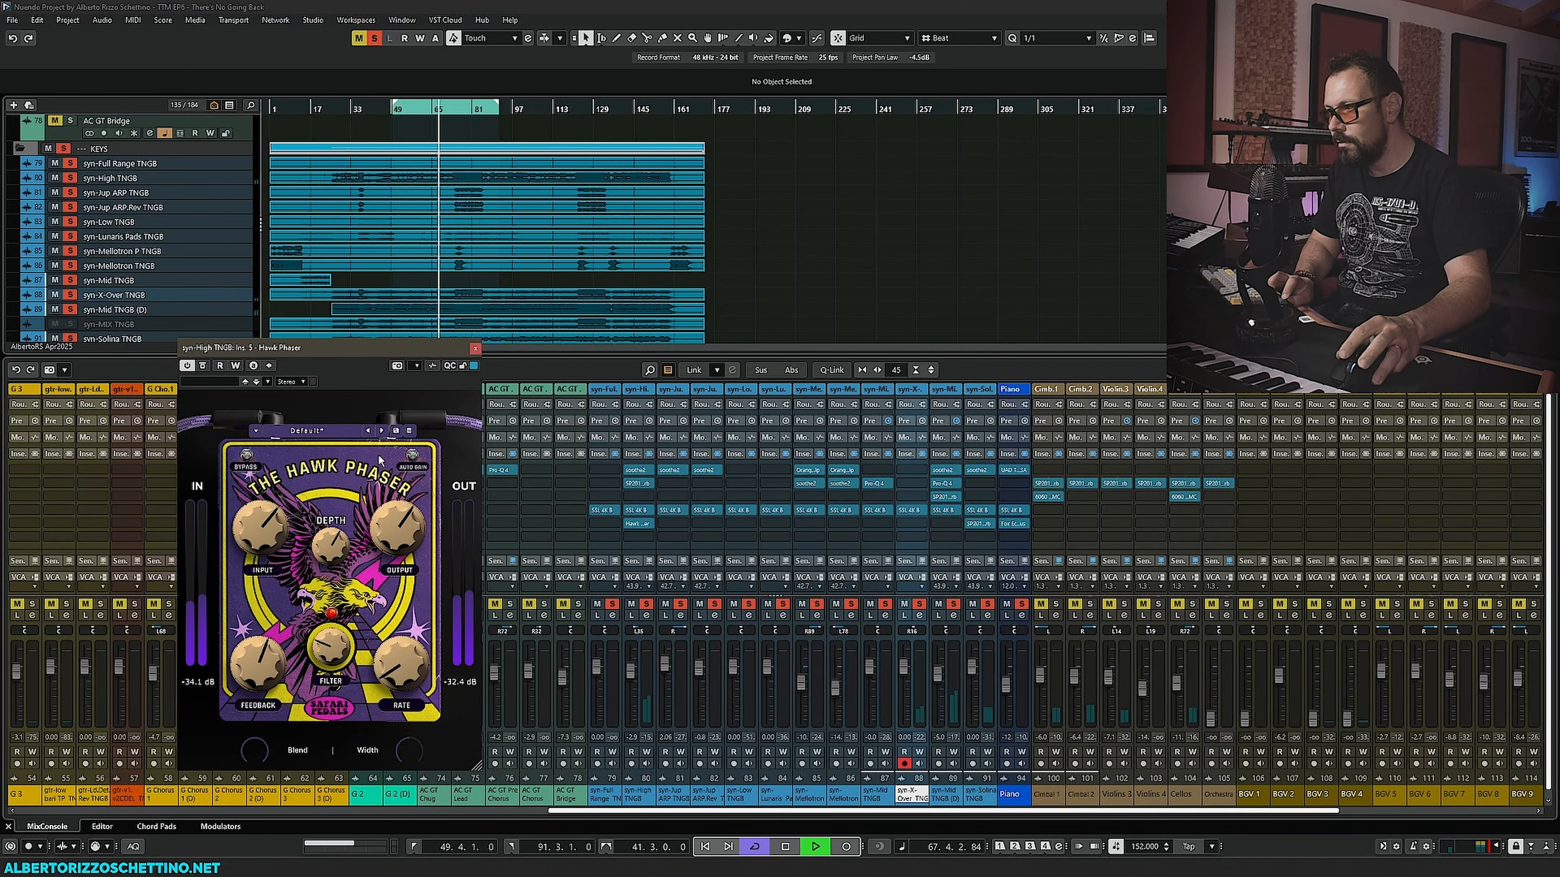
{"action": "left_click", "coordinate": [472, 349]}
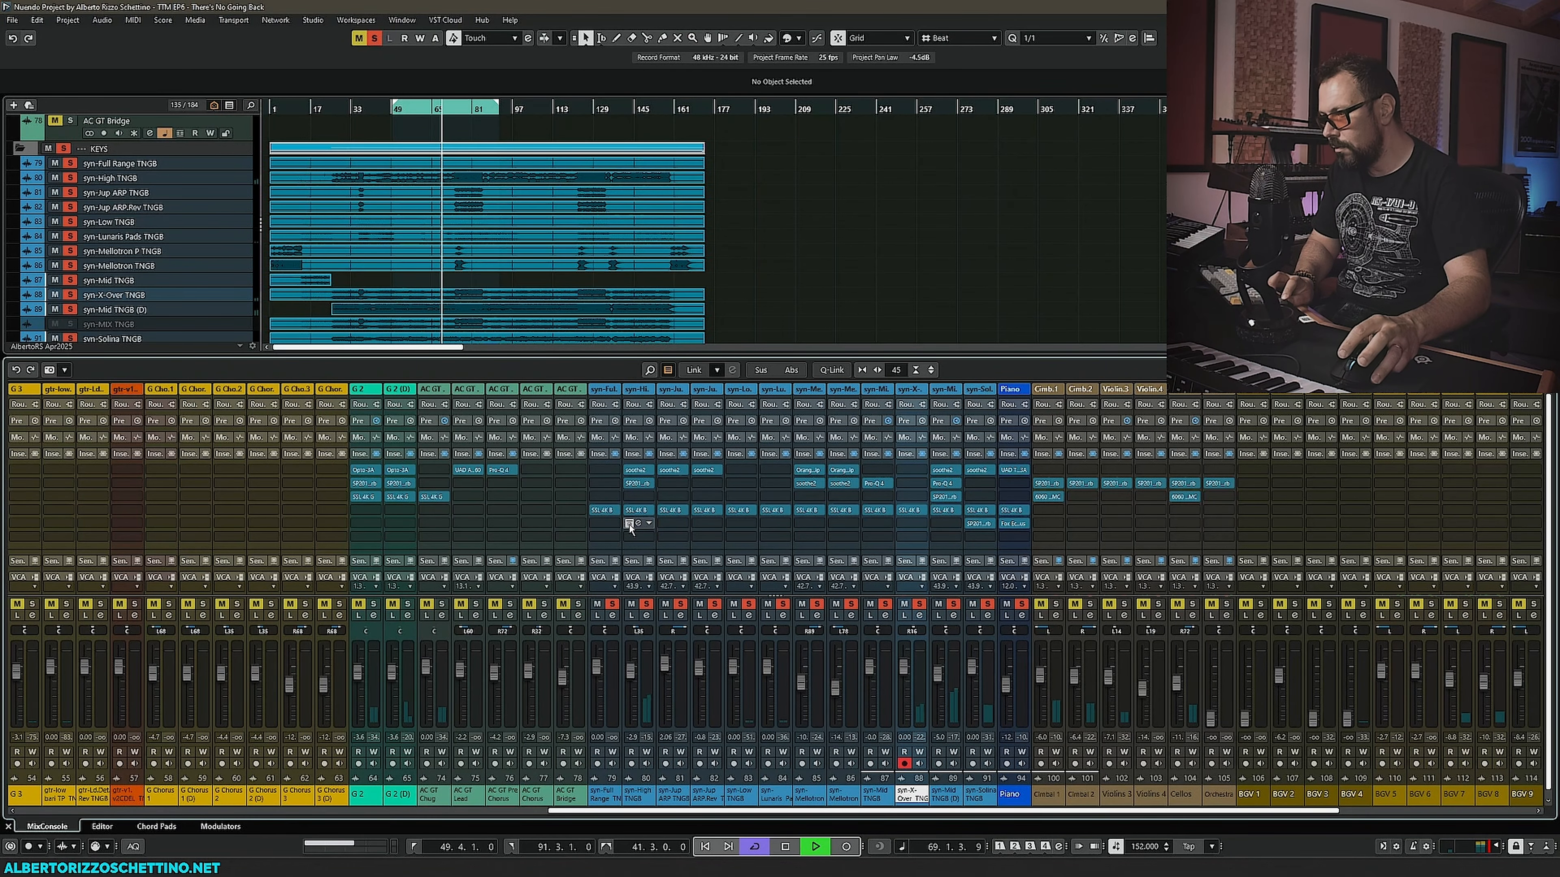
- Open the SSL 4K B on the syn-High TNGB channel to check it, then close it
{"action": "left_click", "coordinate": [636, 513]}
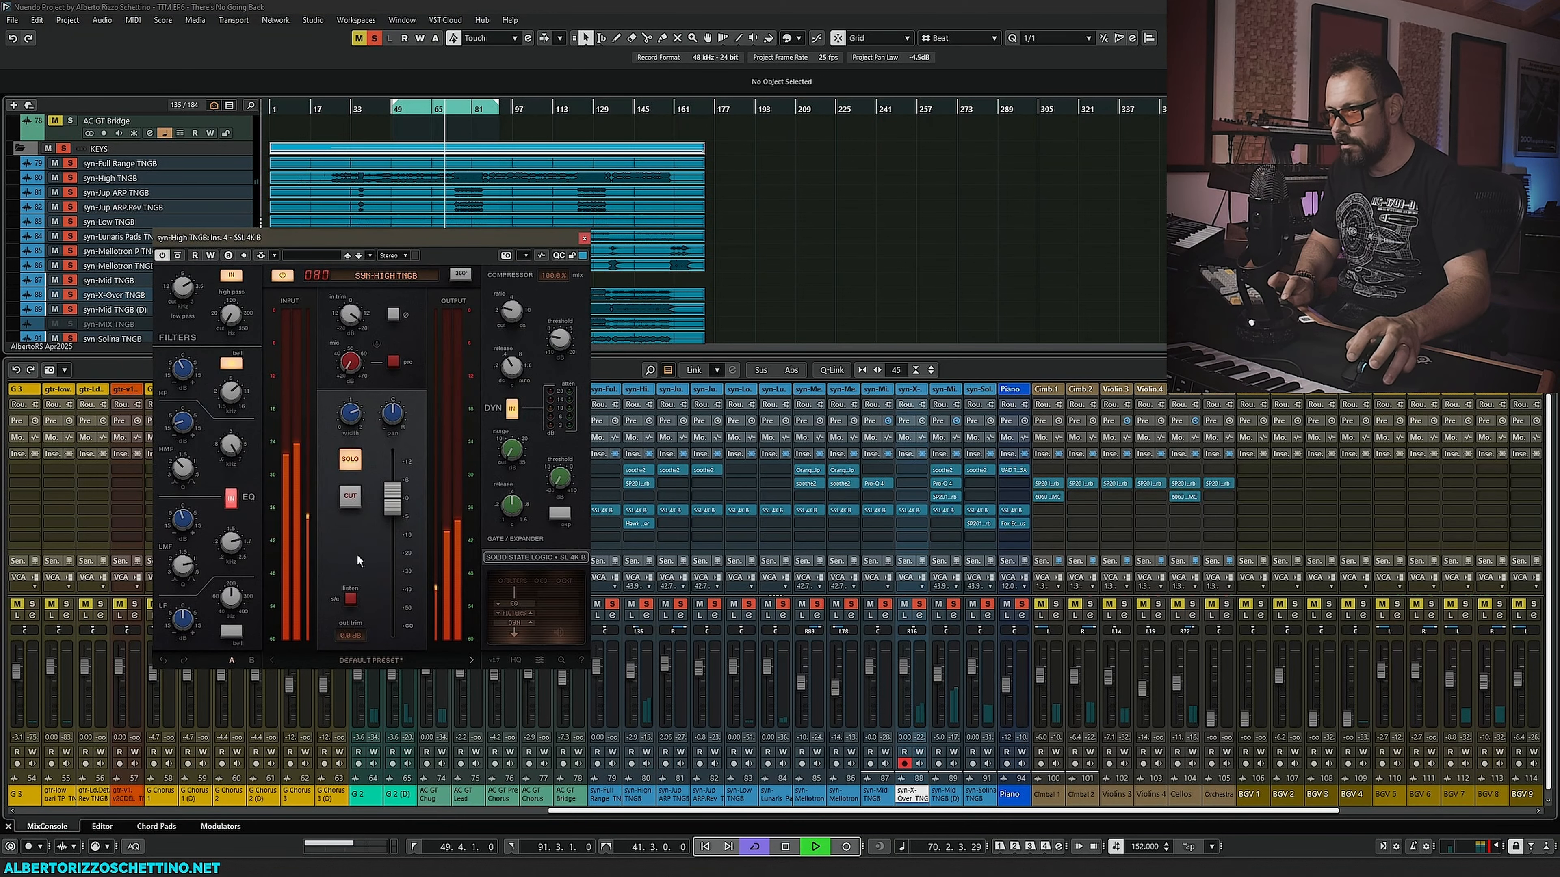
{"action": "mouse_move", "coordinate": [184, 532]}
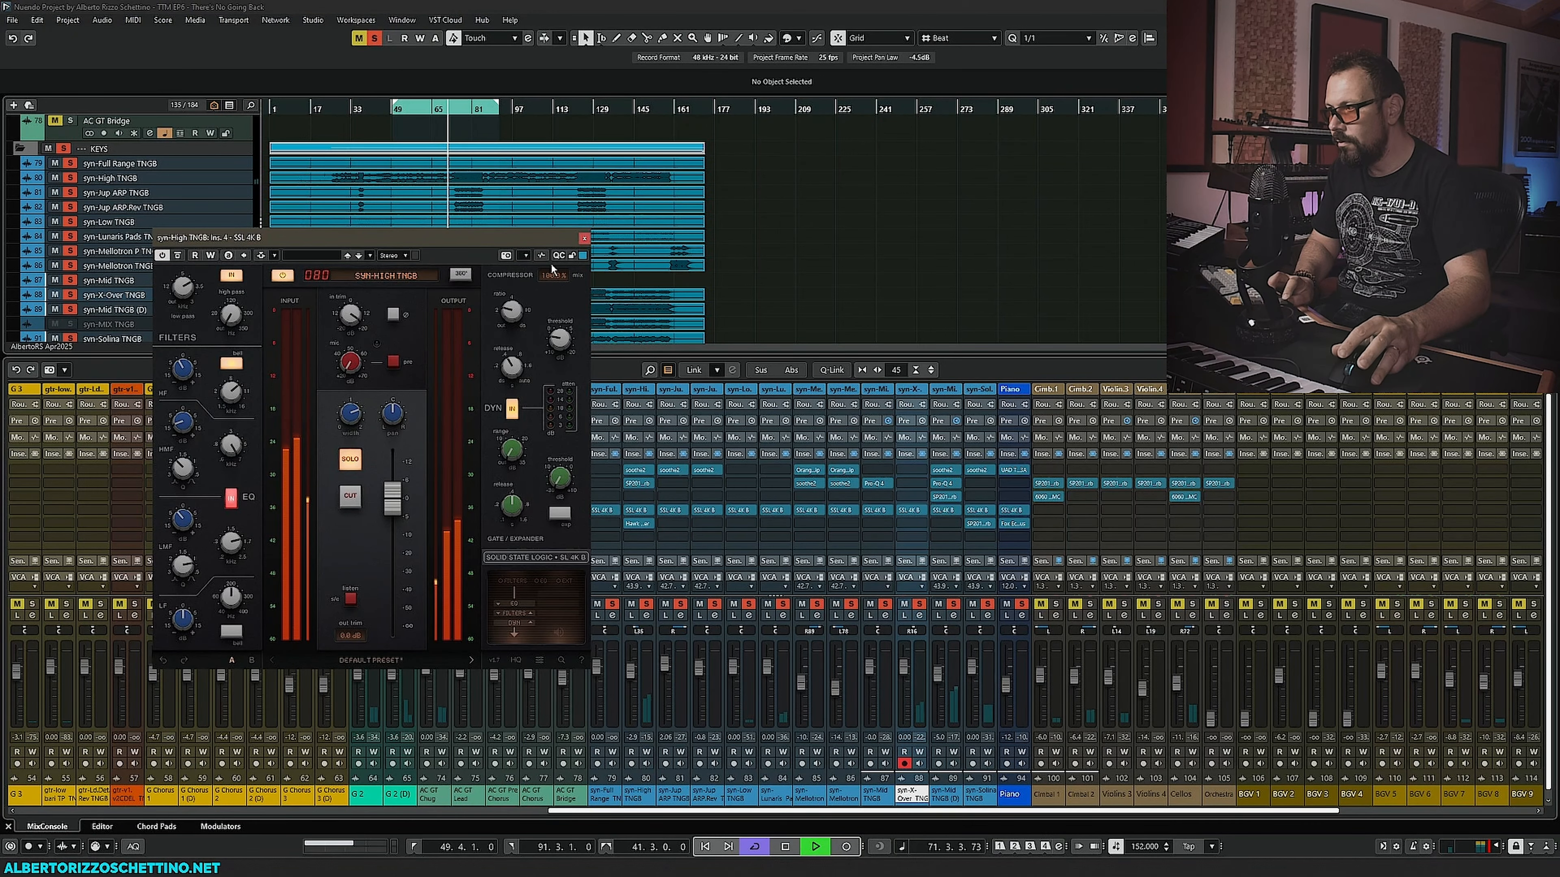
{"action": "left_click", "coordinate": [584, 238]}
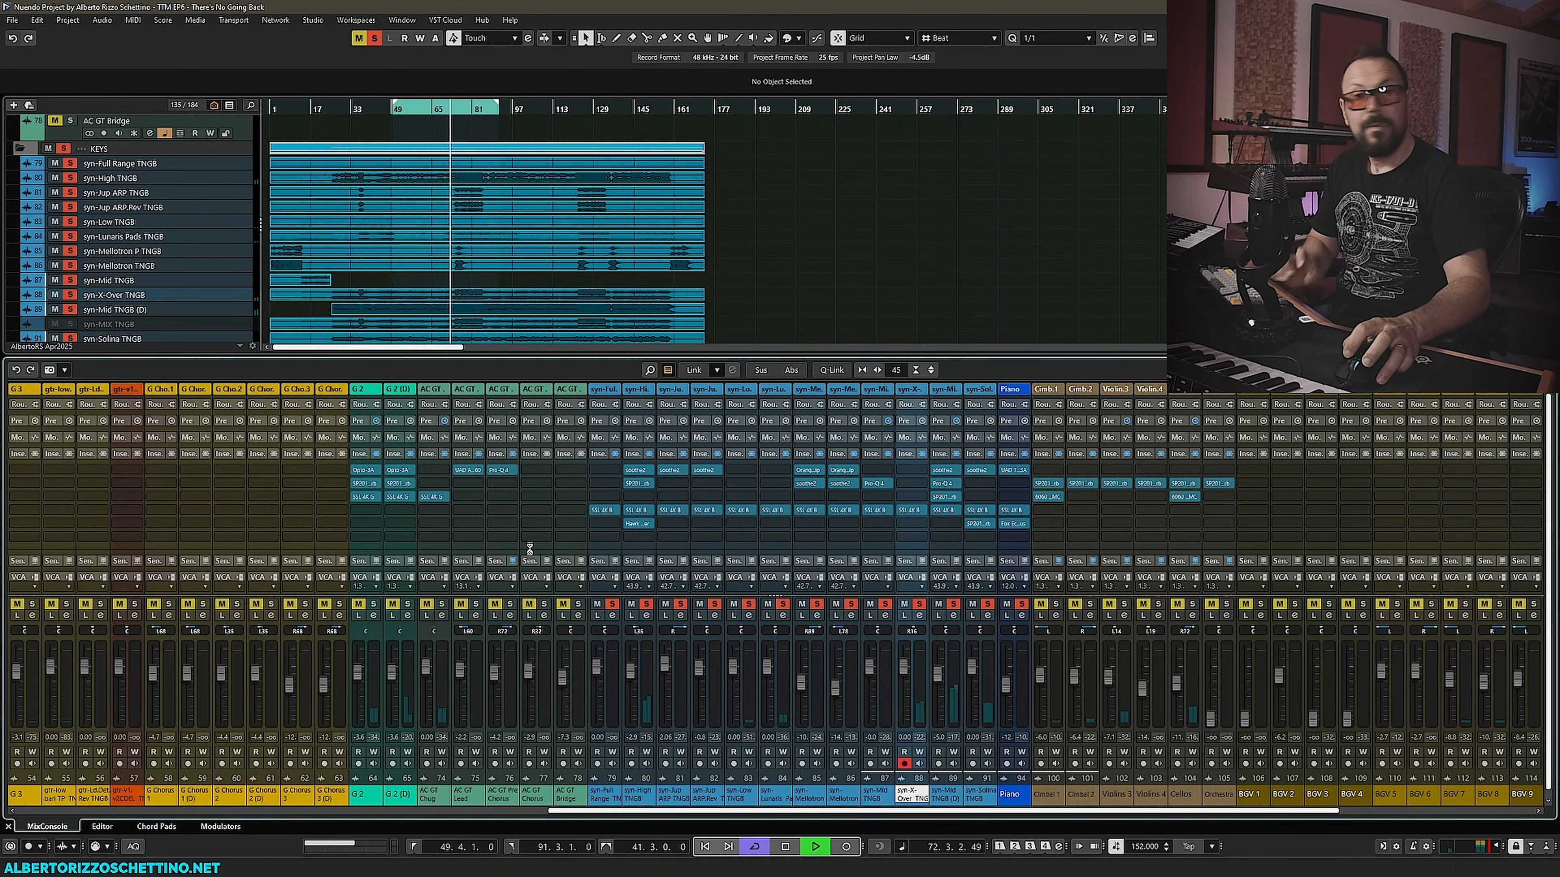
- Restart playback from bar 49 and mute the syn-Jup ARP, Jup ARP Rev, Mellotron TNGB, Mid (D) and Solina channels
{"action": "key", "text": "space"}
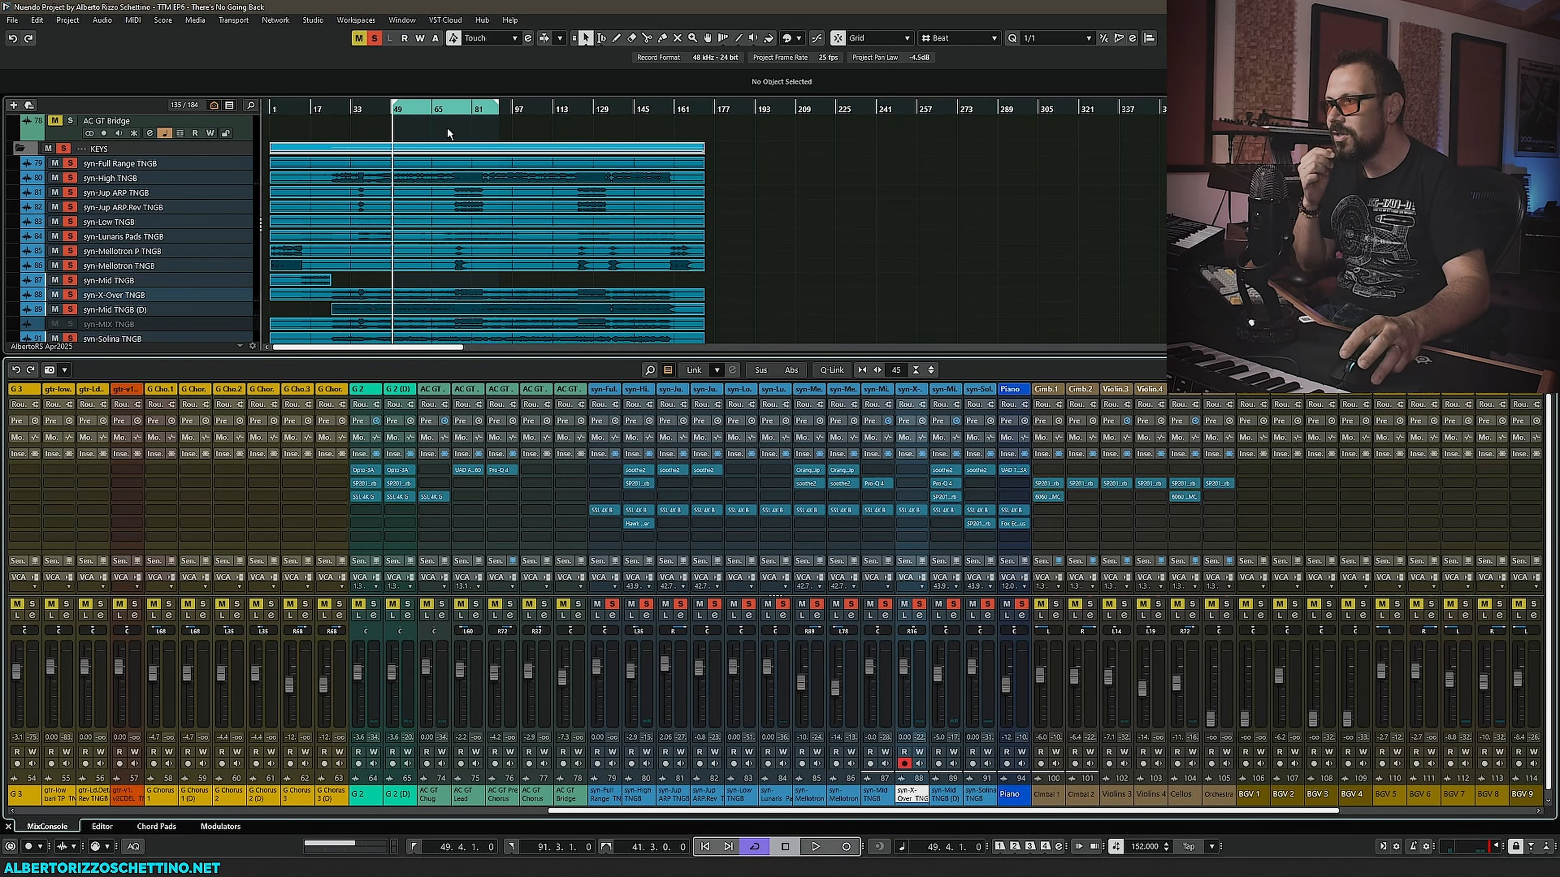
{"action": "left_click", "coordinate": [455, 109]}
{"action": "left_click", "coordinate": [125, 193]}
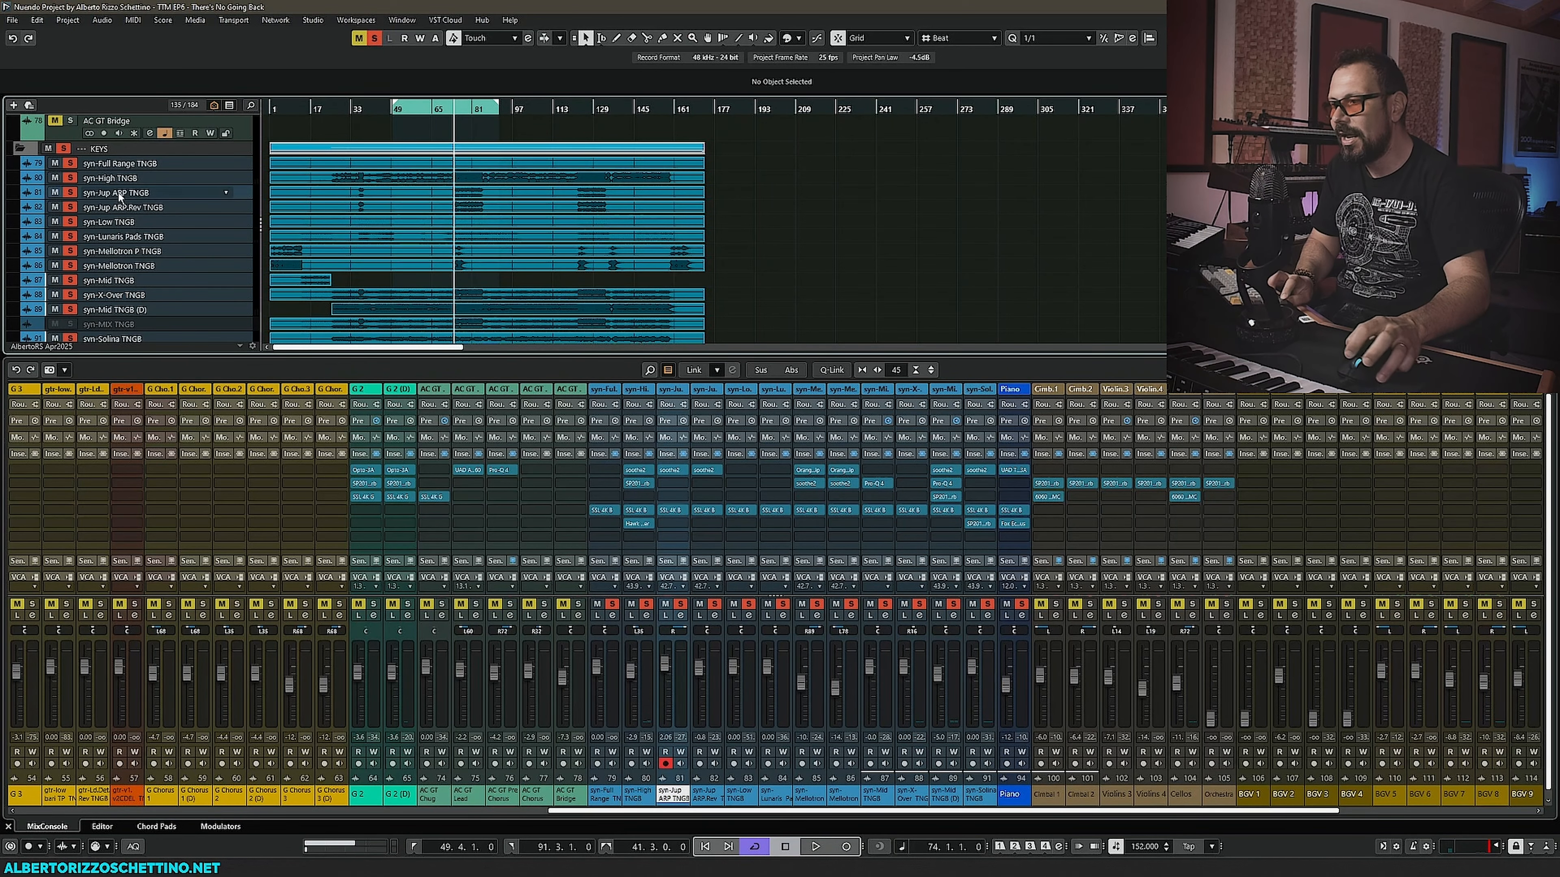
{"action": "key", "text": "space"}
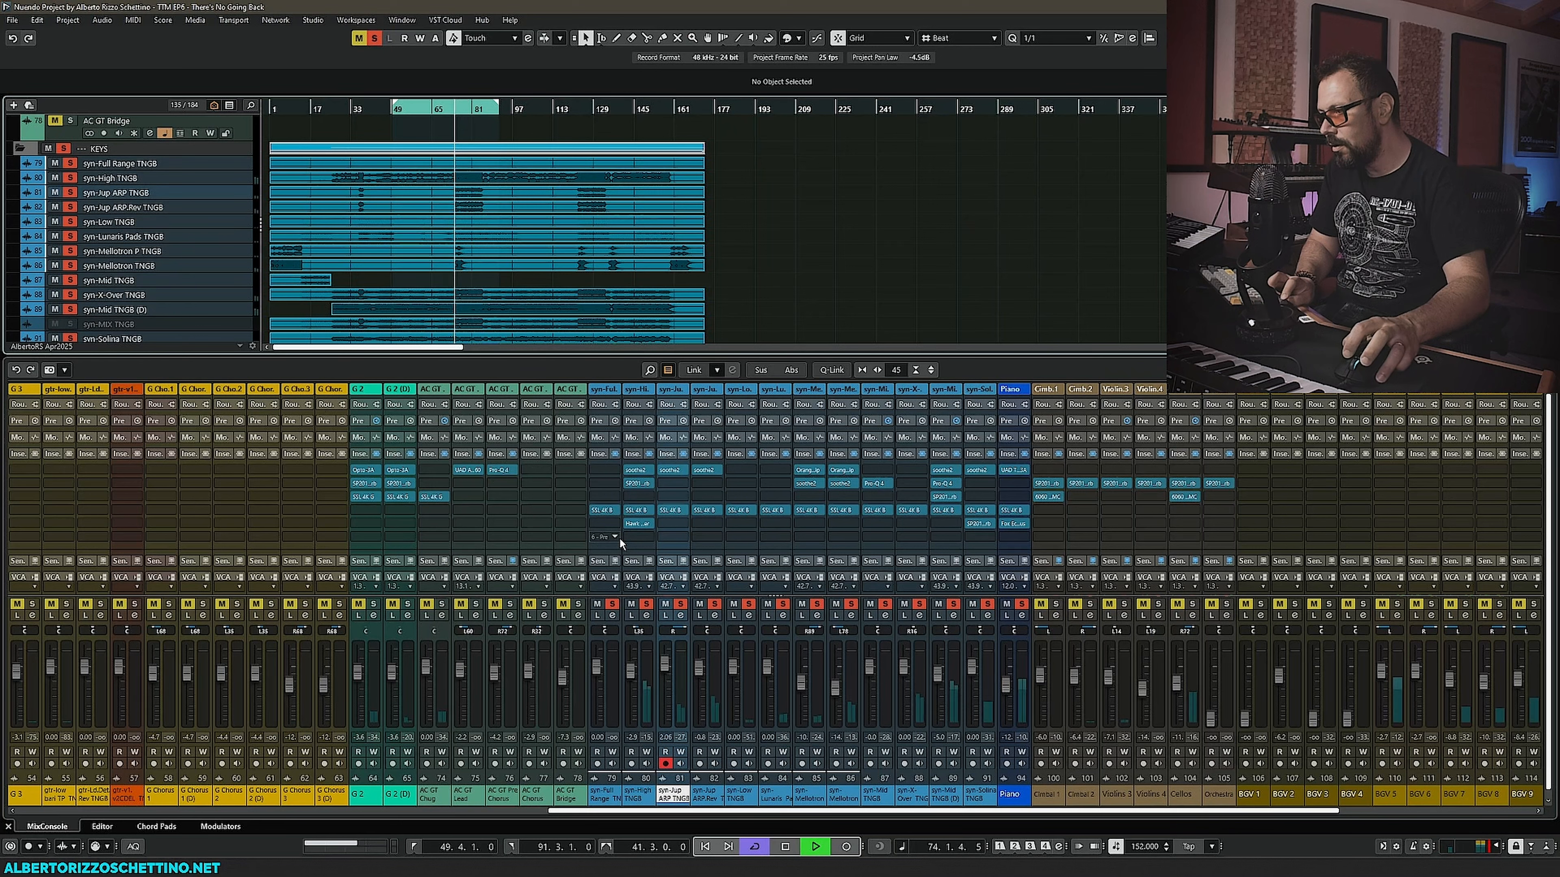
{"action": "left_click", "coordinate": [666, 605]}
{"action": "left_click", "coordinate": [699, 605]}
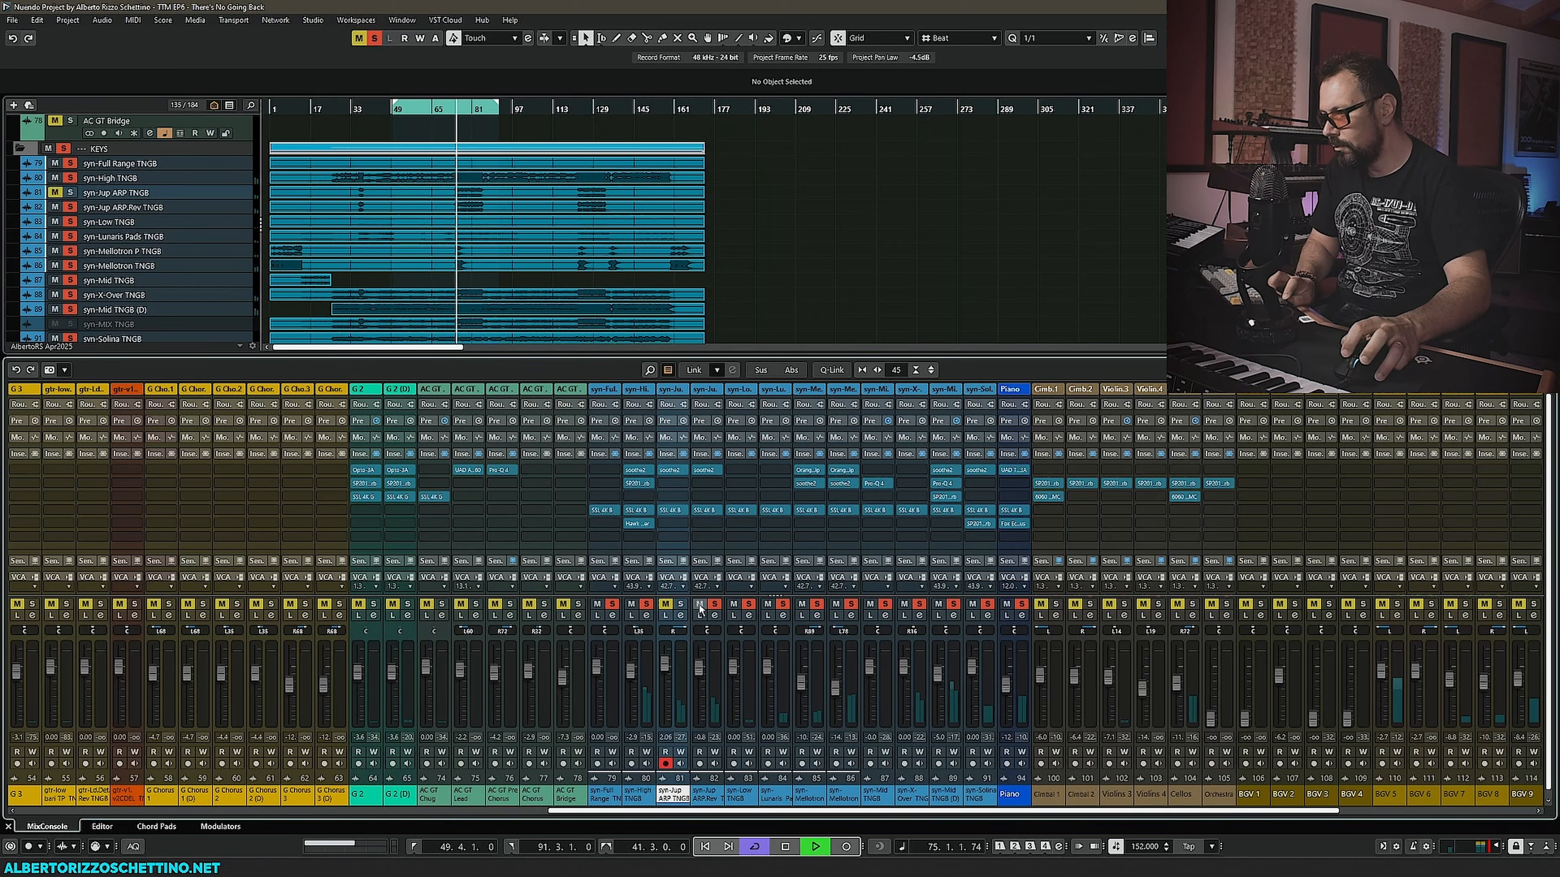
{"action": "left_click", "coordinate": [835, 604]}
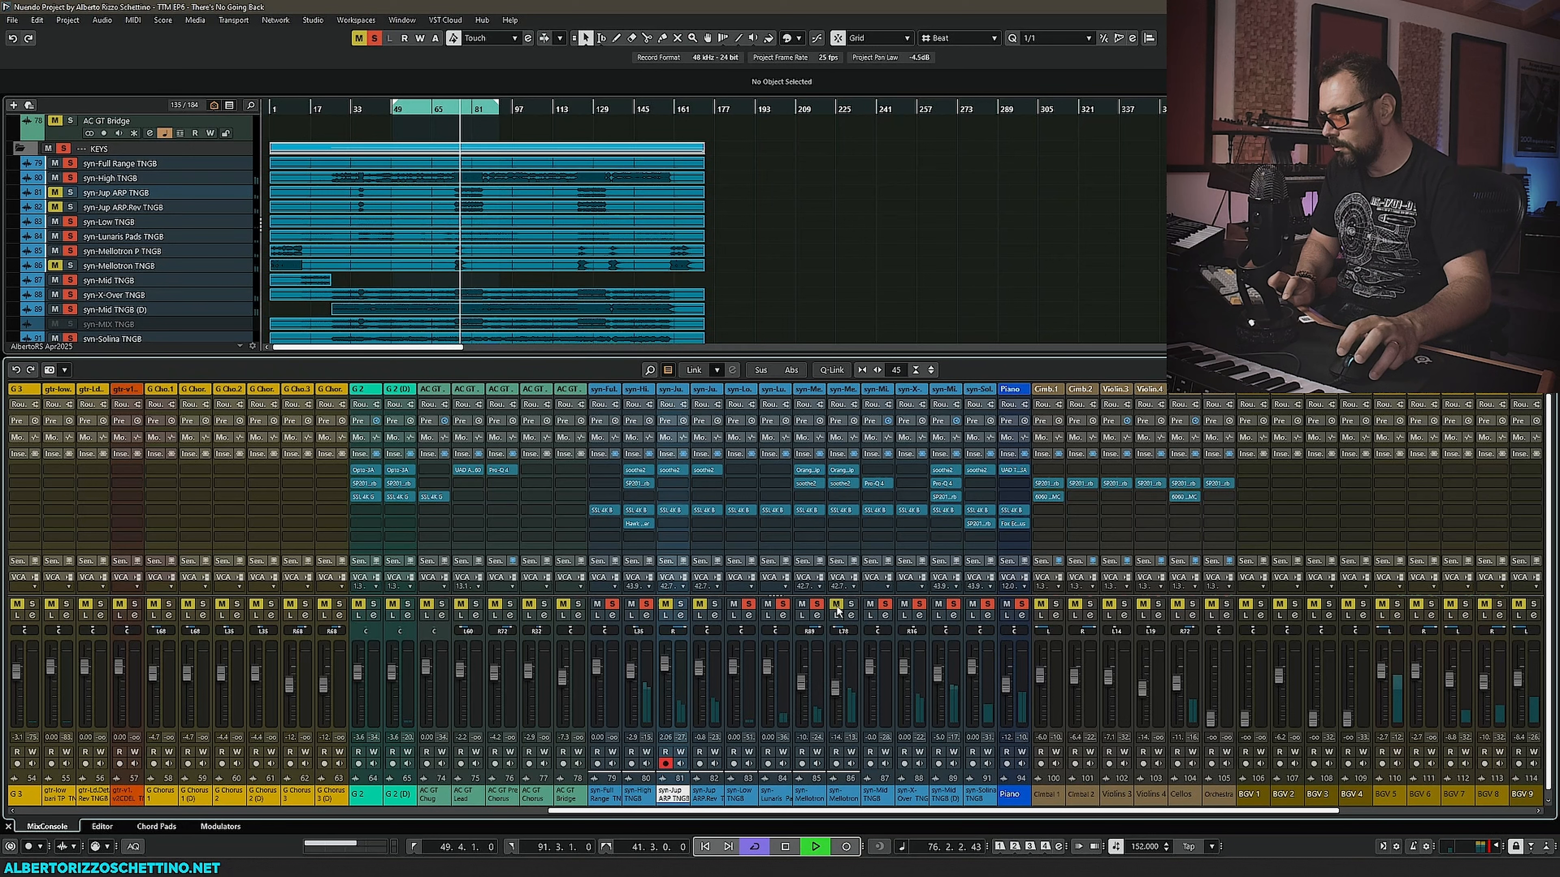
{"action": "left_click", "coordinate": [938, 604]}
{"action": "left_click", "coordinate": [972, 605]}
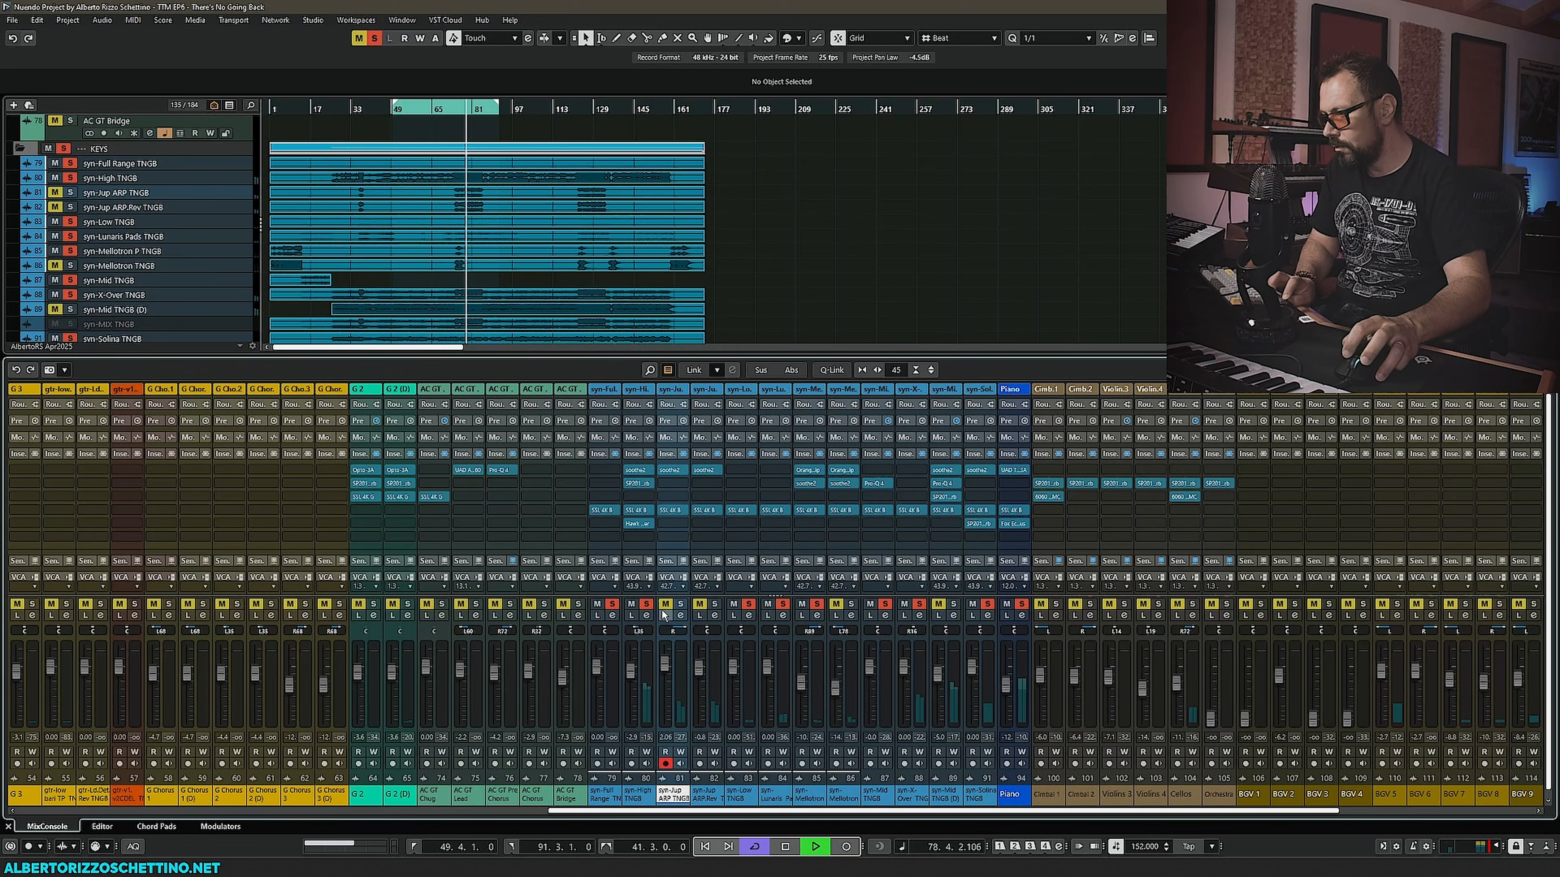
- Stop playback and unmute the syn-Jup ARP, Jup ARP Rev, Mellotron TNGB and Mid (D) channels
{"action": "key", "text": "space"}
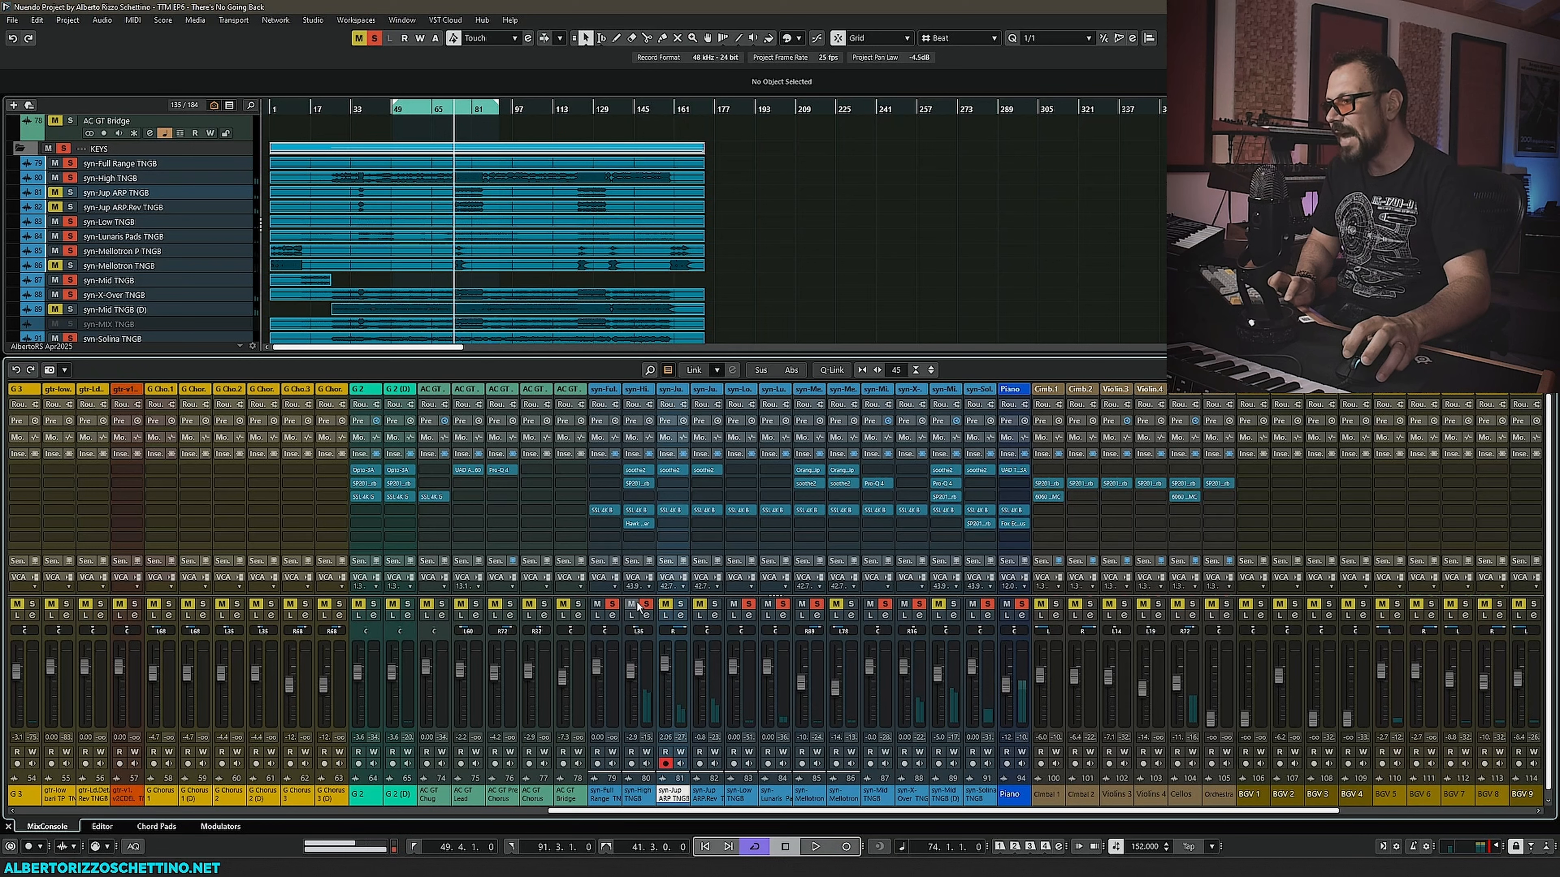
{"action": "left_click", "coordinate": [664, 605]}
{"action": "left_click", "coordinate": [699, 604]}
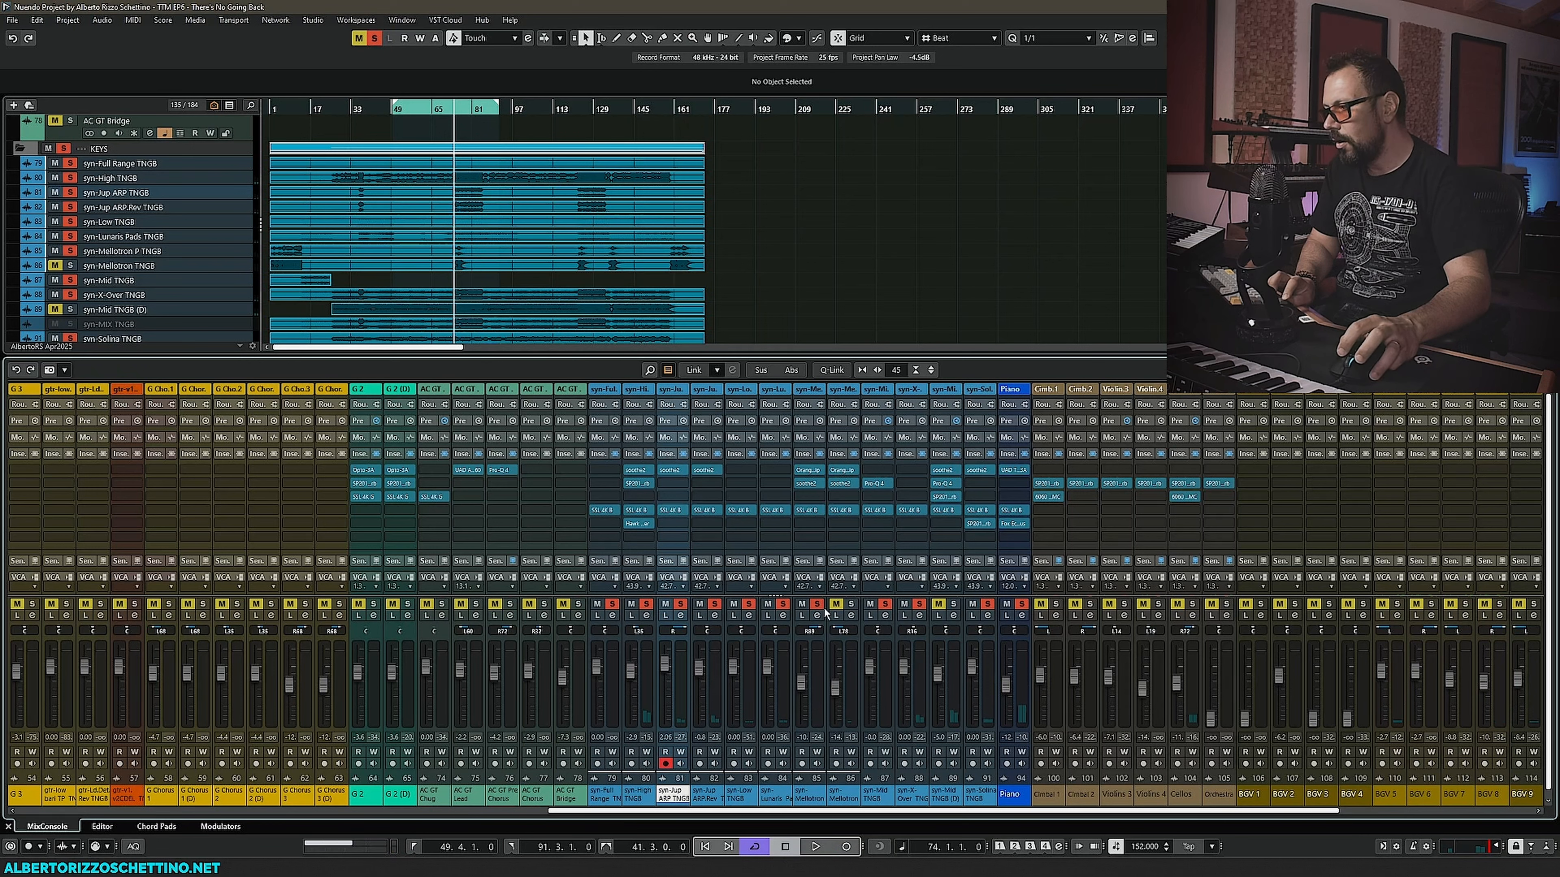
{"action": "left_click", "coordinate": [836, 604]}
{"action": "left_click", "coordinate": [938, 605]}
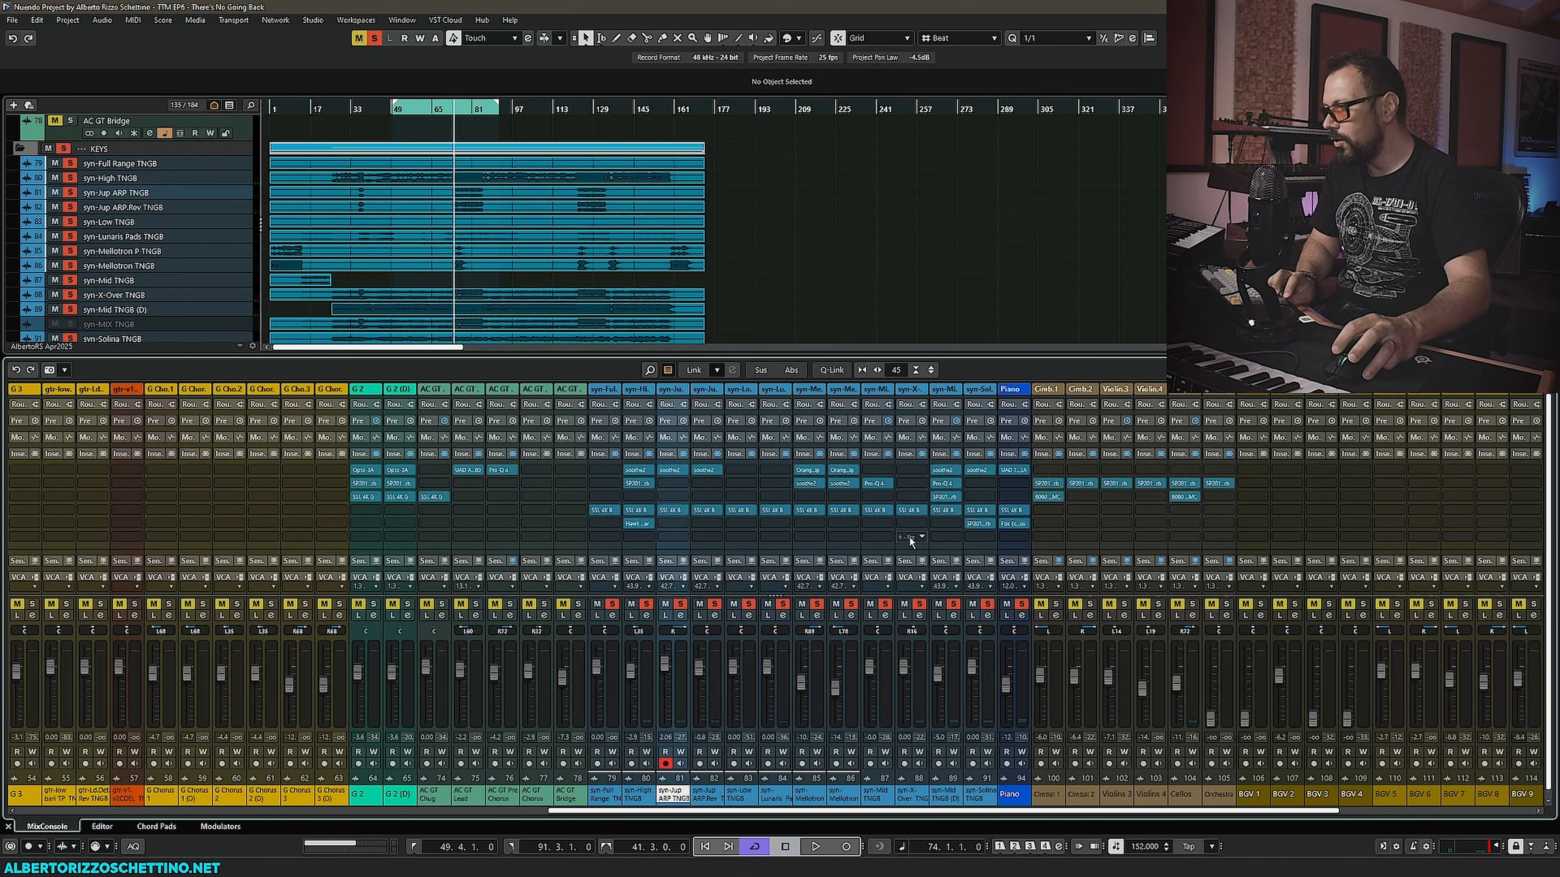
- Copy the Fox Echo Chorus insert from the Piano channel to the syn-High TNGB channel, open it and move its window aside
{"action": "left_click_drag", "start_coordinate": [1012, 523], "coordinate": [634, 535]}
{"action": "left_click", "coordinate": [638, 537]}
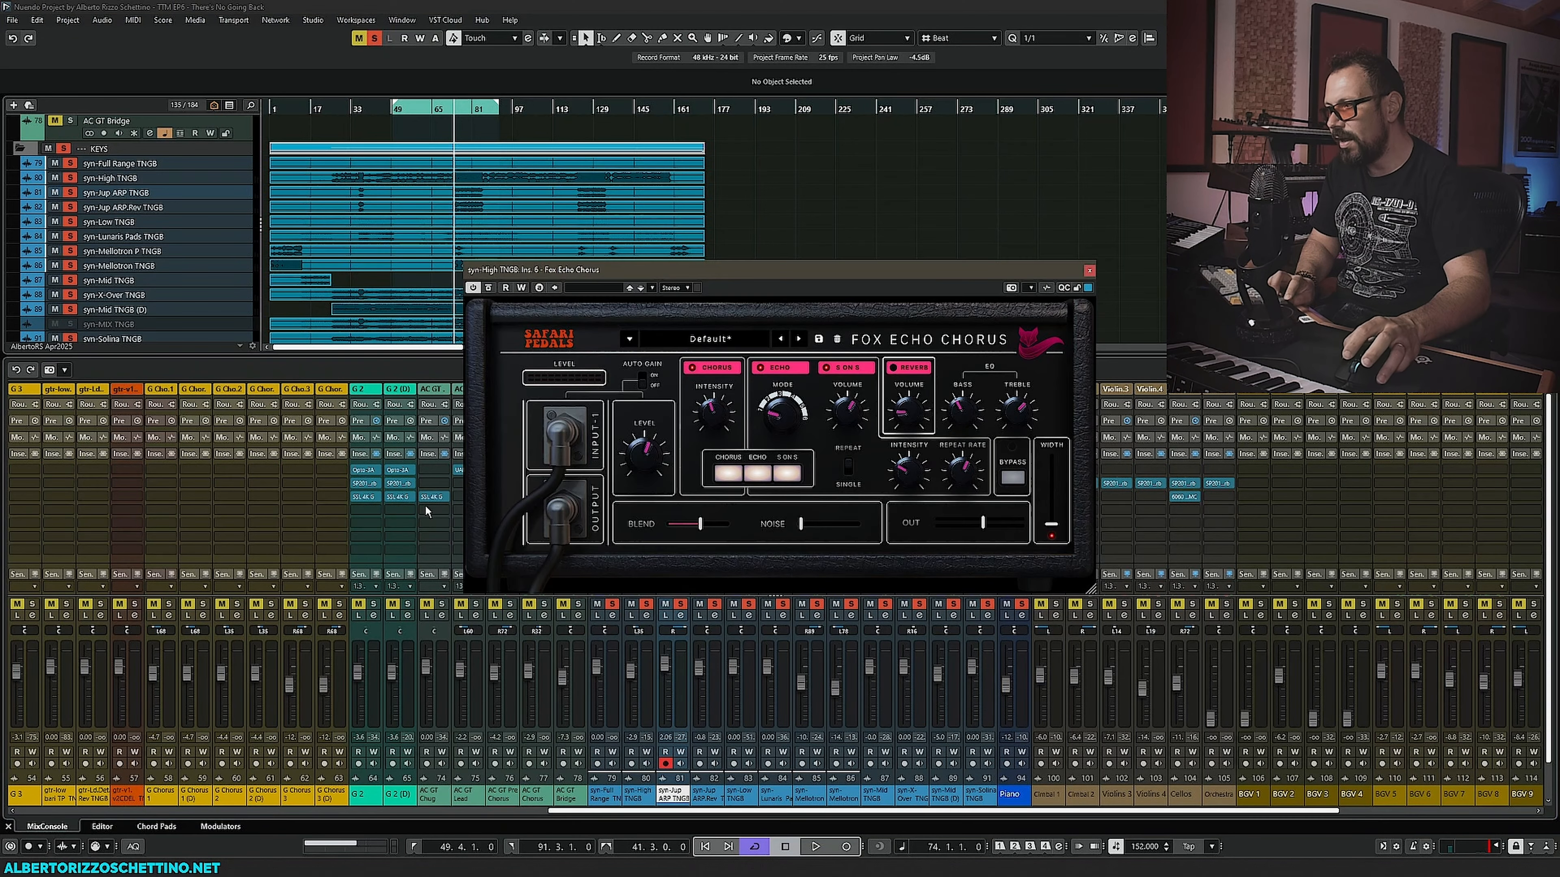
{"action": "left_click_drag", "start_coordinate": [591, 275], "coordinate": [240, 281]}
- During playback, toggle the Fox Echo Chorus's echo, S.ON.S and chorus sections, lower the blend, then close it
{"action": "key", "text": "space"}
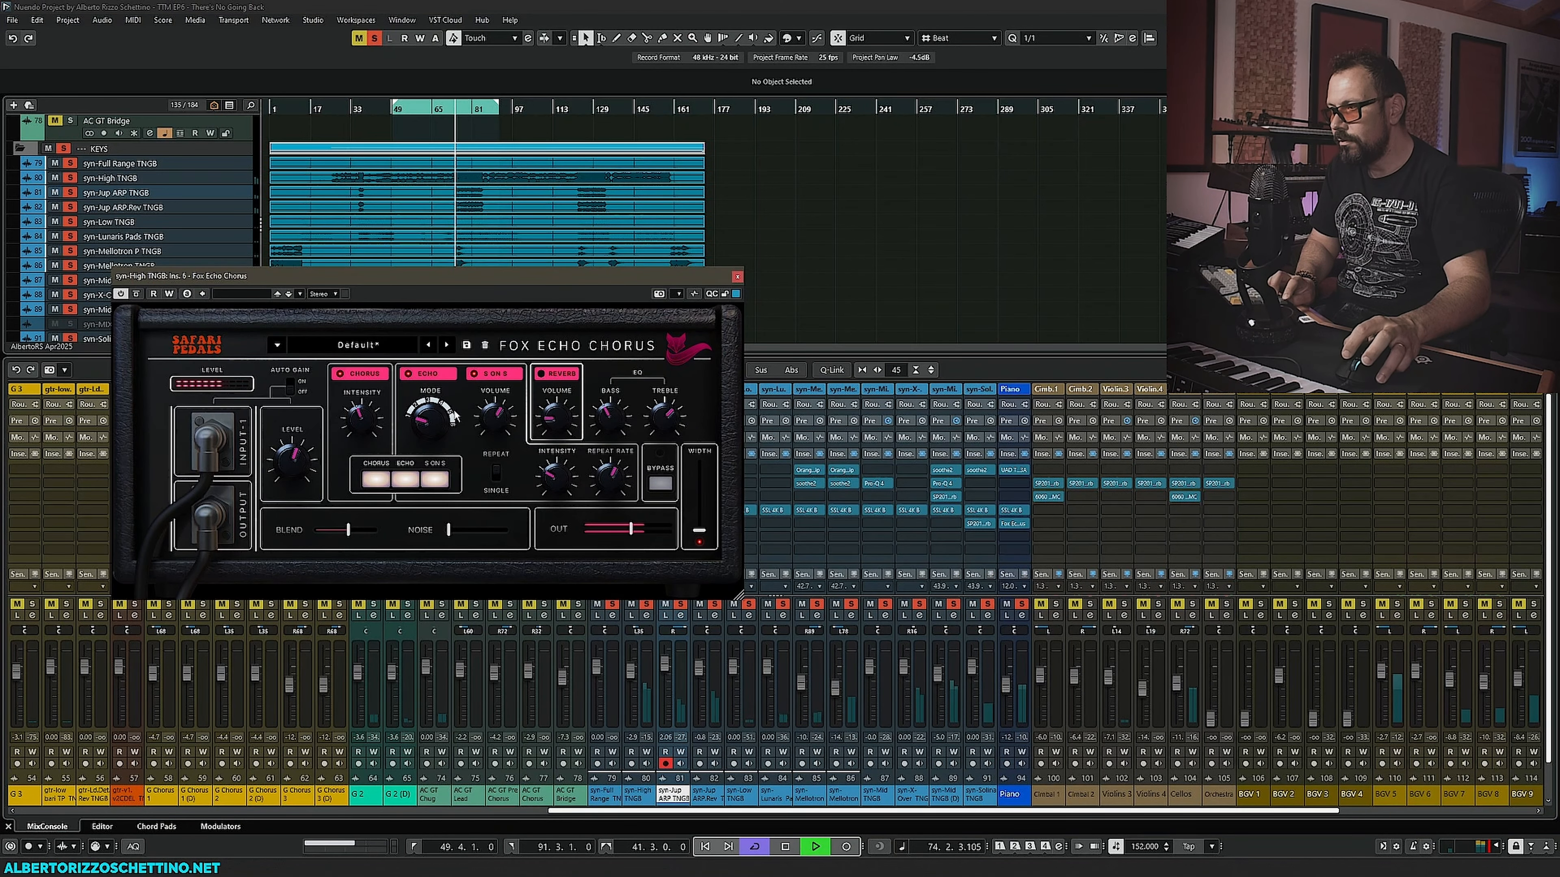
{"action": "left_click", "coordinate": [410, 379]}
{"action": "left_click", "coordinate": [478, 380]}
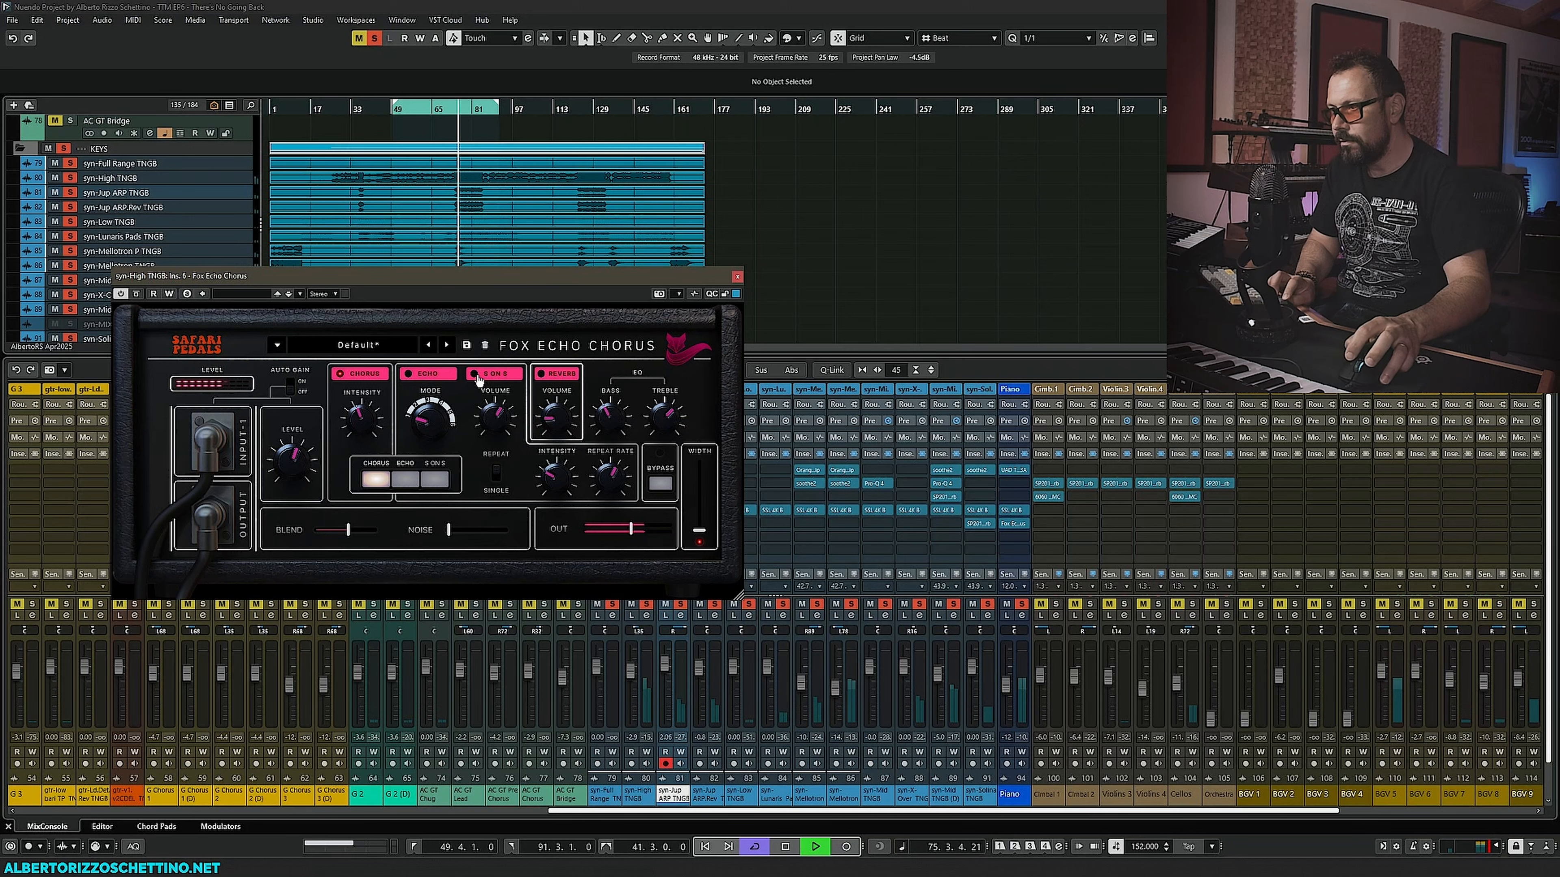
{"action": "left_click", "coordinate": [364, 378]}
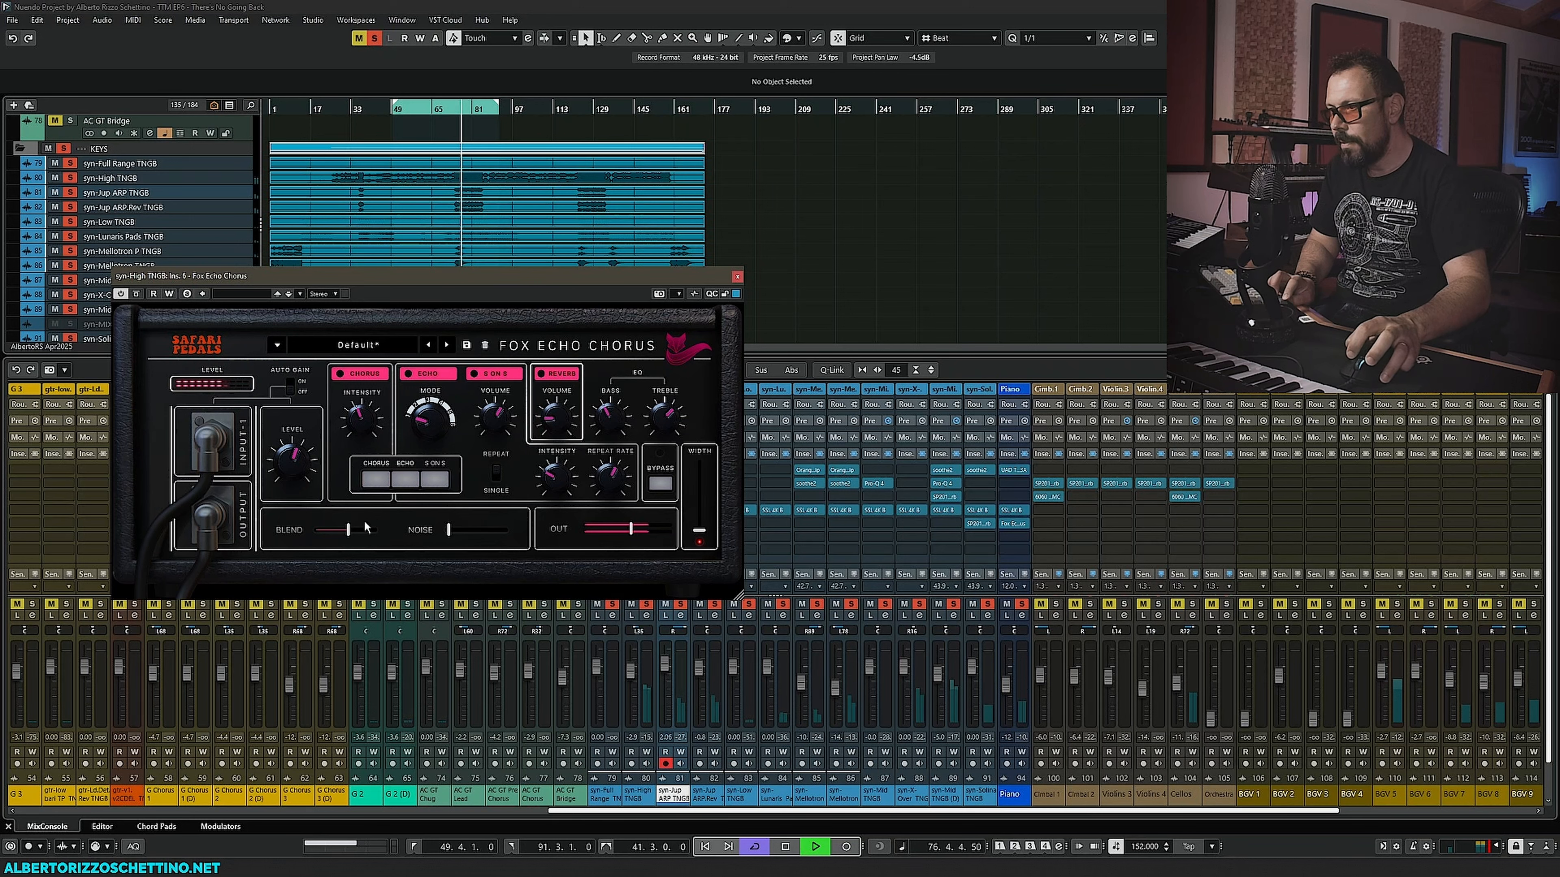
{"action": "mouse_move", "coordinate": [348, 530]}
{"action": "left_mouse_down"}
{"action": "mouse_move", "coordinate": [382, 531]}
{"action": "mouse_move", "coordinate": [341, 536]}
{"action": "left_mouse_up"}
{"action": "key", "text": "space"}
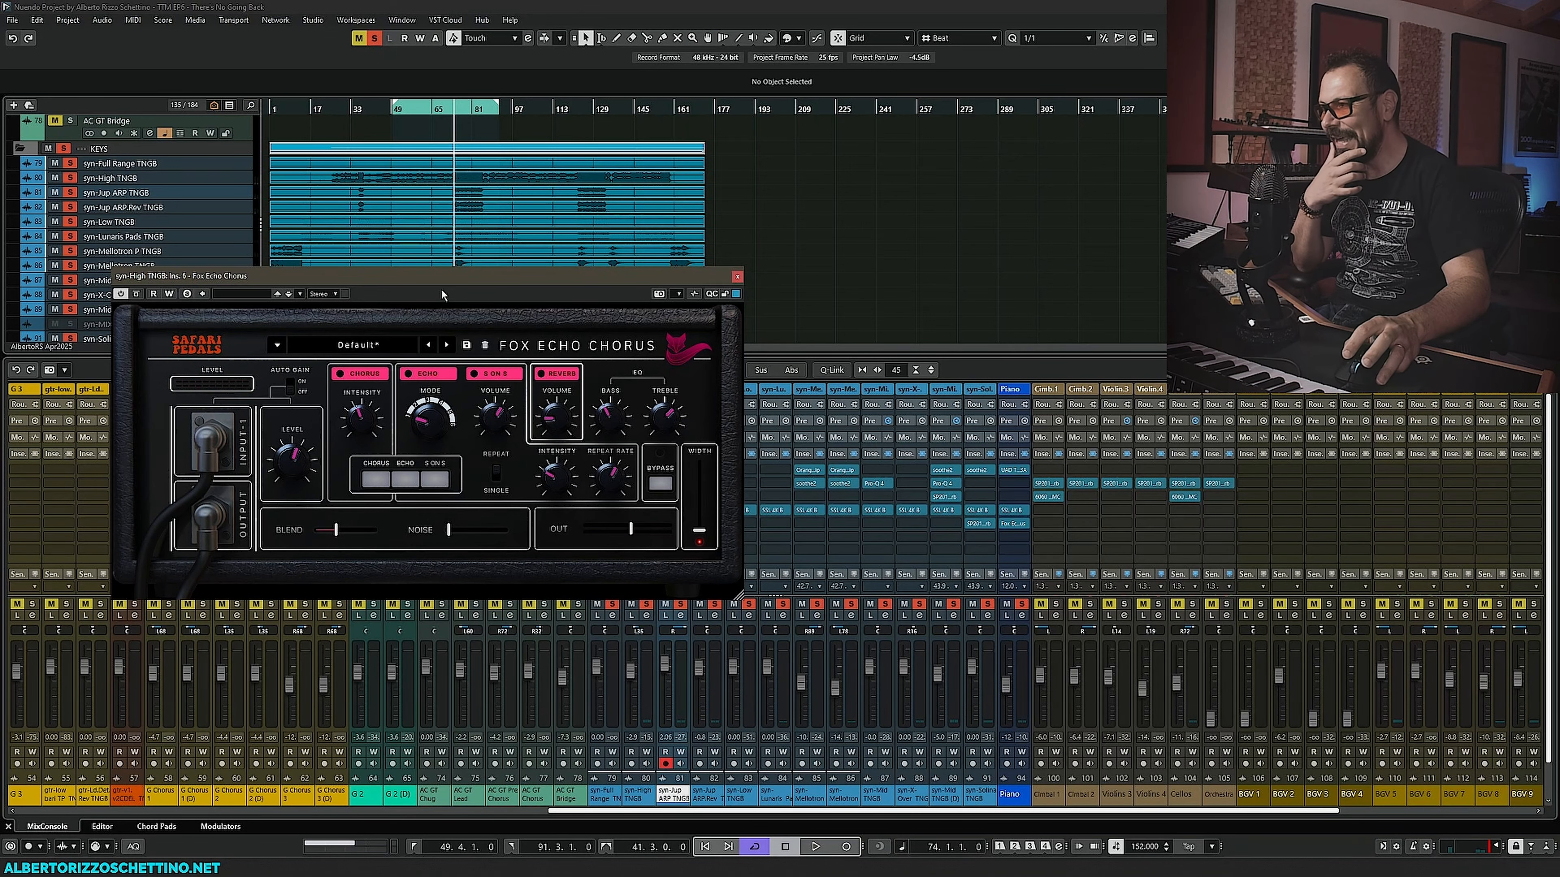
{"action": "left_click_drag", "start_coordinate": [441, 288], "coordinate": [430, 341]}
{"action": "left_click", "coordinate": [719, 335]}
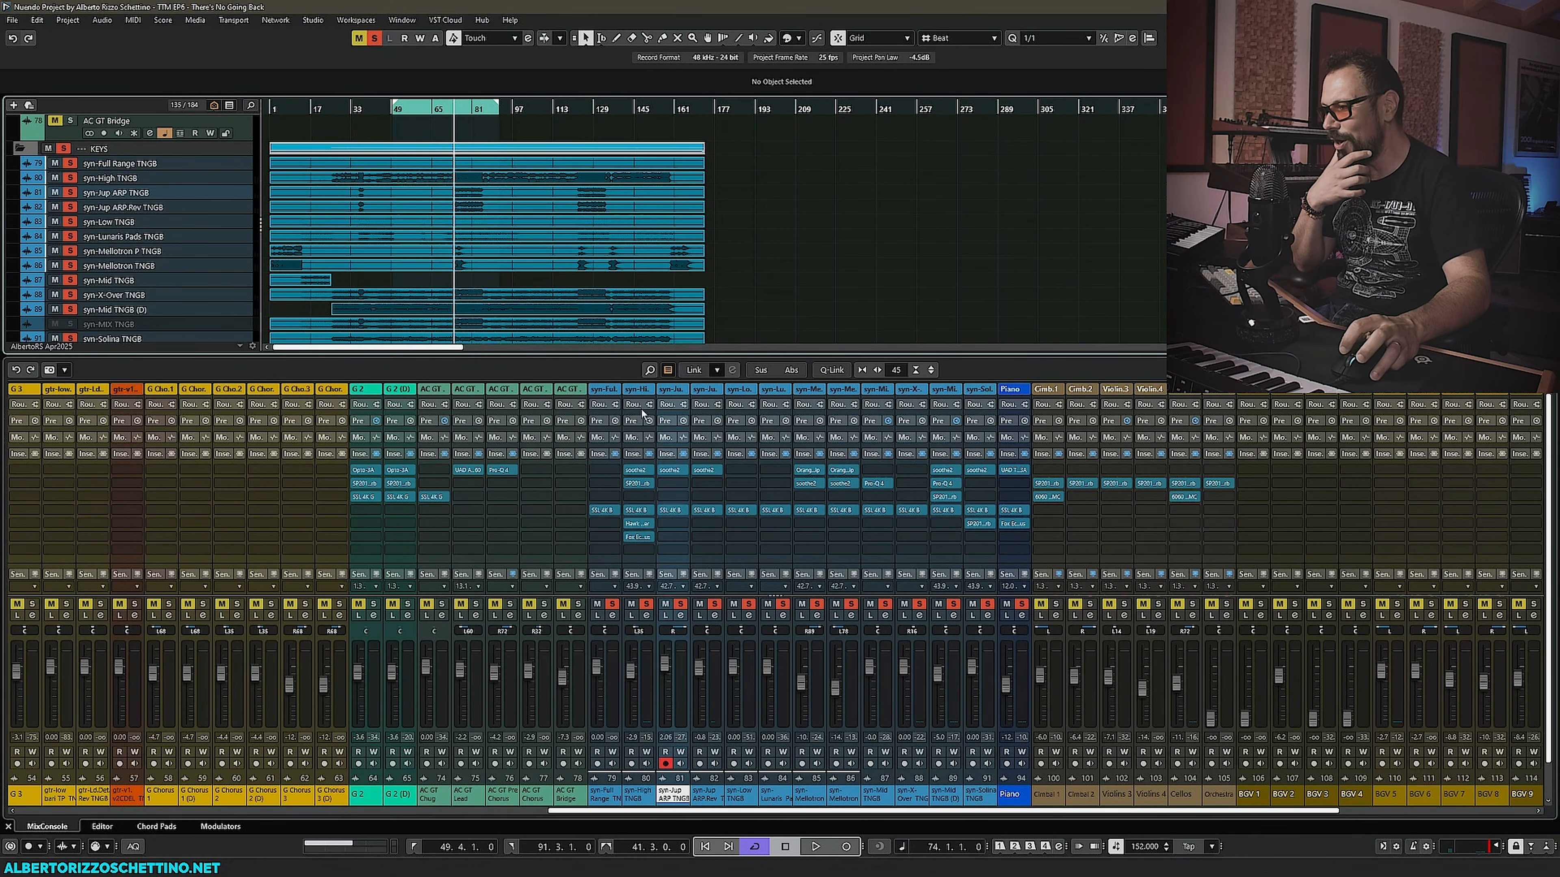
- Try the Safari Pedals Dragon EQ in the same syn-High TNGB insert slot, then close it
{"action": "left_click", "coordinate": [649, 540]}
{"action": "key", "text": "Escape"}
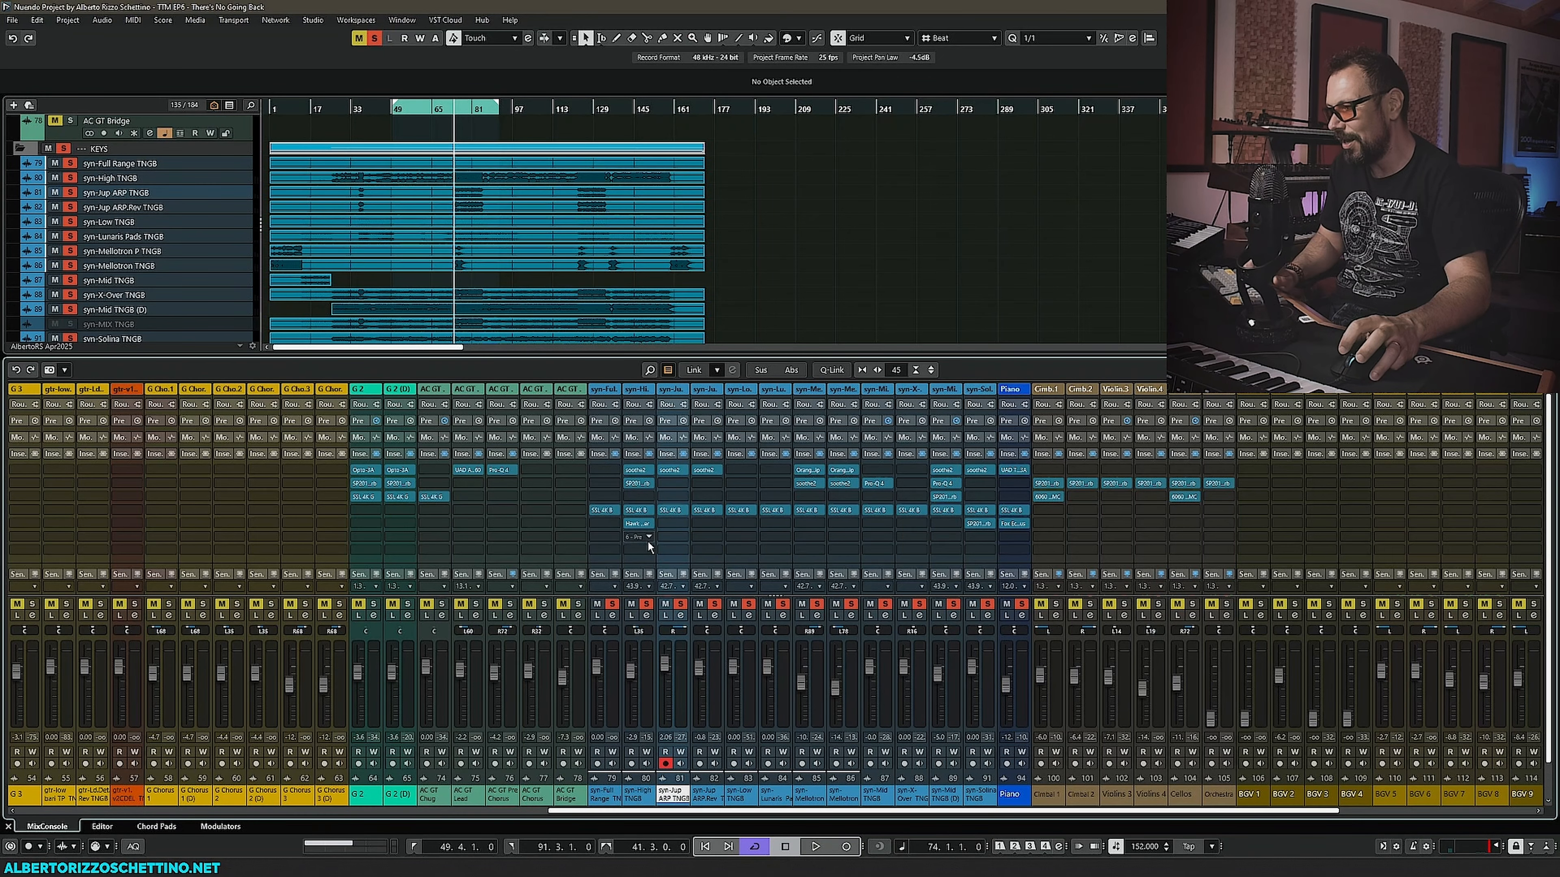
{"action": "left_click", "coordinate": [649, 540]}
{"action": "scroll", "coordinate": [652, 707], "scroll_direction": "down", "scroll_amount": 10}
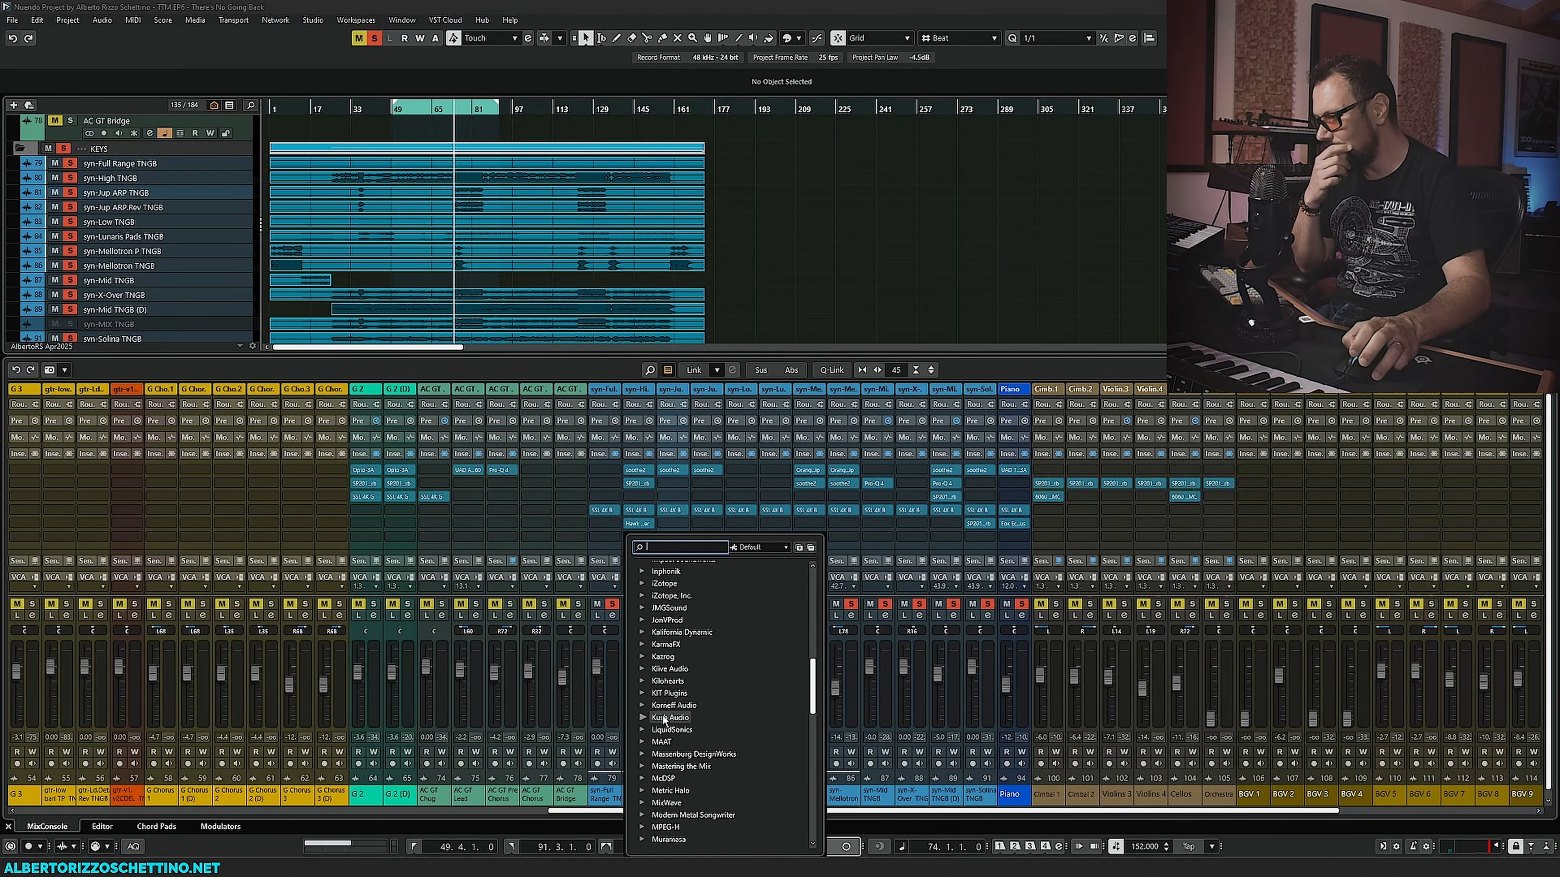
{"action": "scroll", "coordinate": [646, 737], "scroll_direction": "down", "scroll_amount": 5}
{"action": "left_click", "coordinate": [645, 729]}
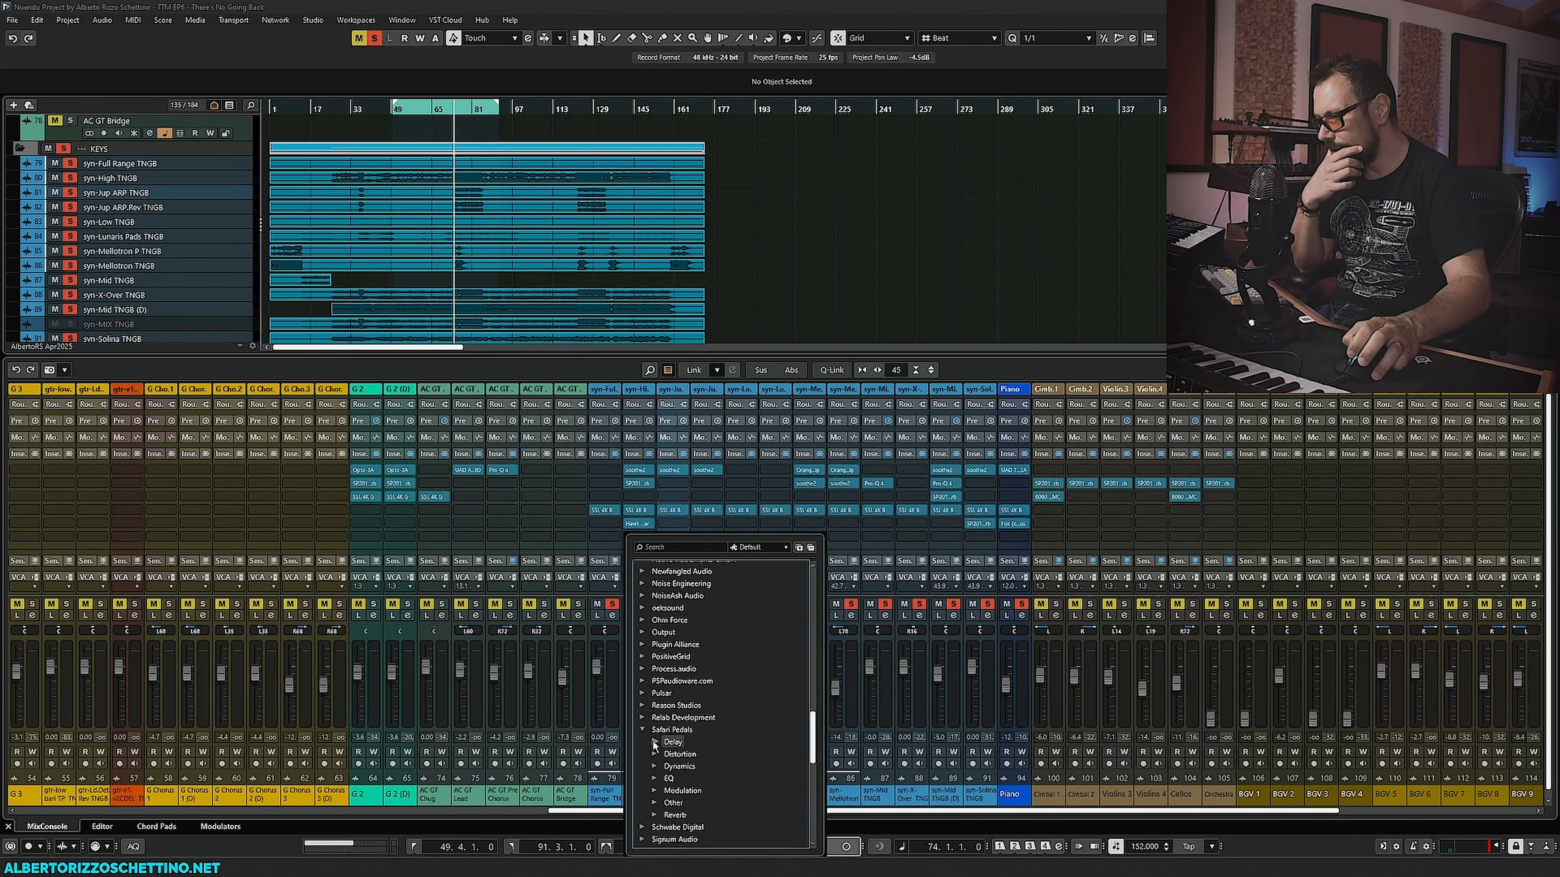
{"action": "left_click", "coordinate": [654, 778]}
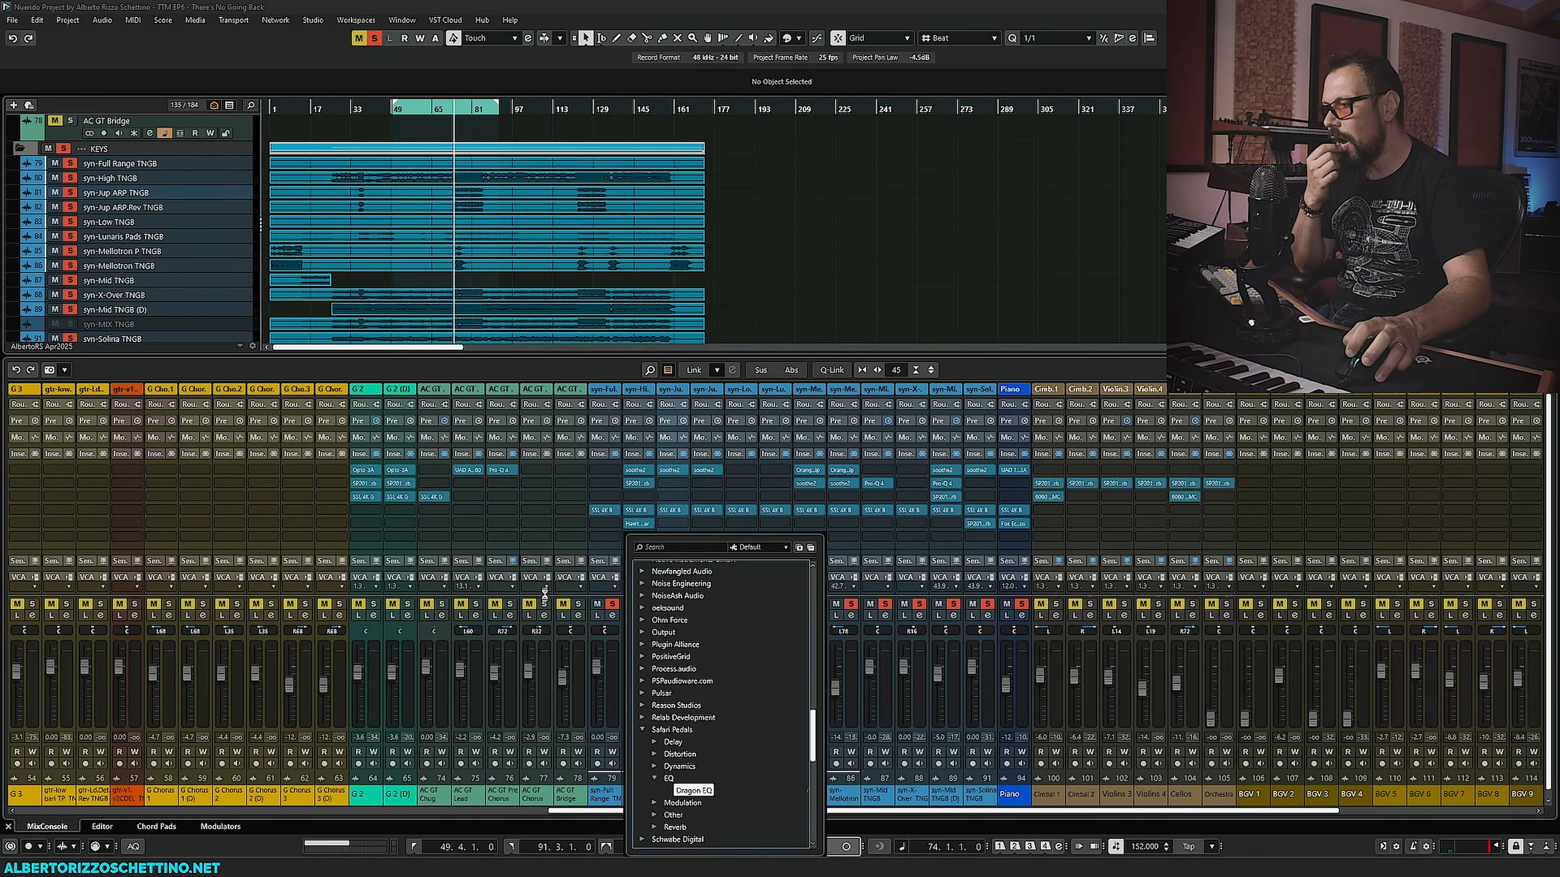
{"action": "left_click", "coordinate": [685, 790]}
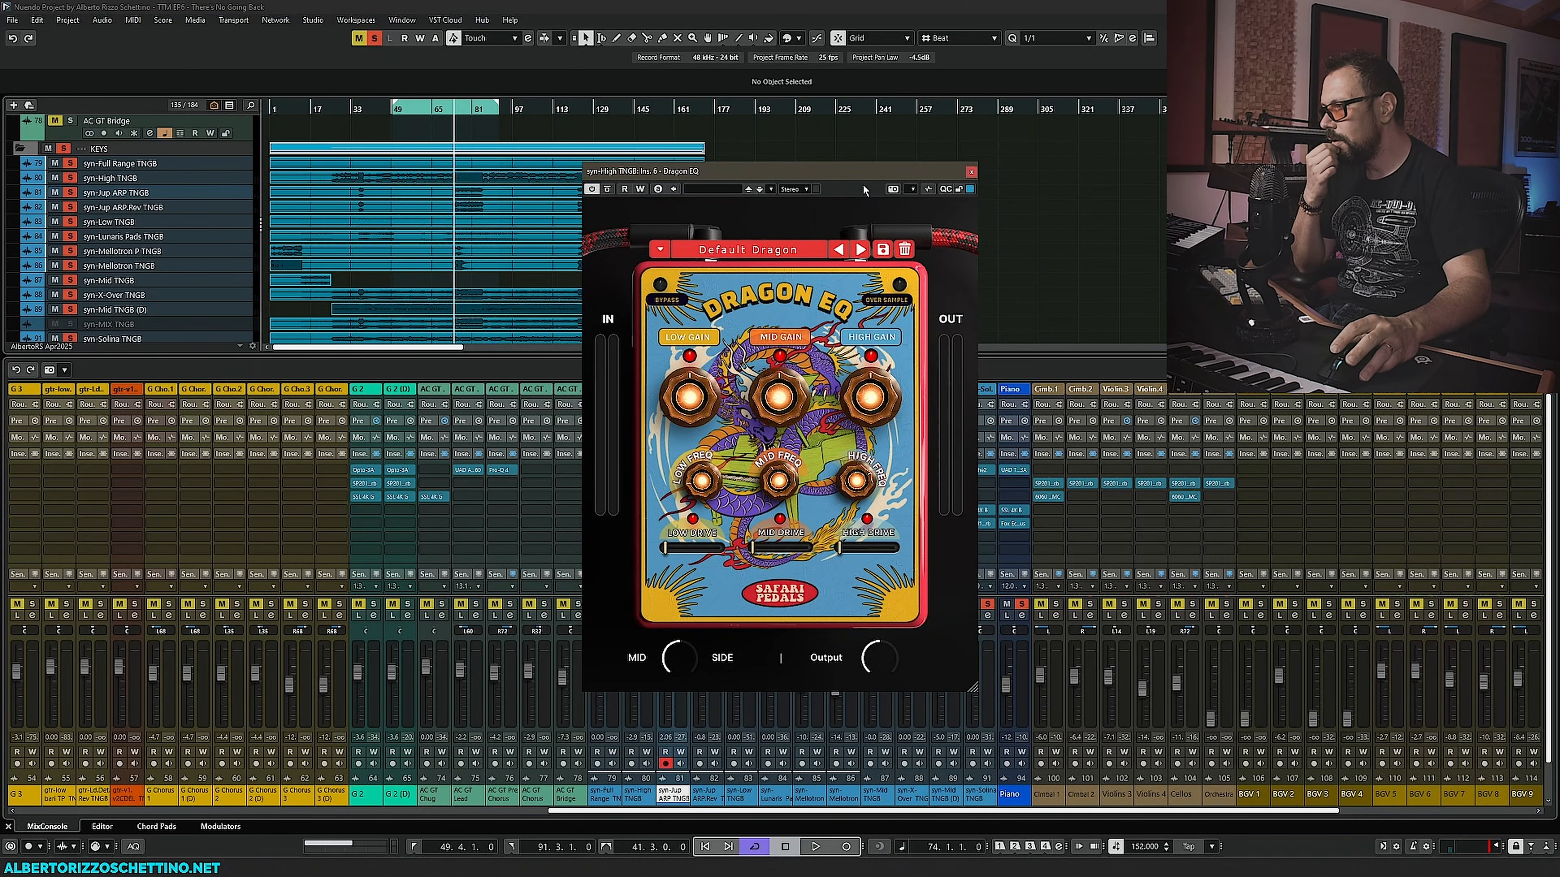
{"action": "left_click", "coordinate": [971, 172]}
- Replace that insert with the Safari Pedals Camel Strip and move its window aside
{"action": "left_click", "coordinate": [649, 538]}
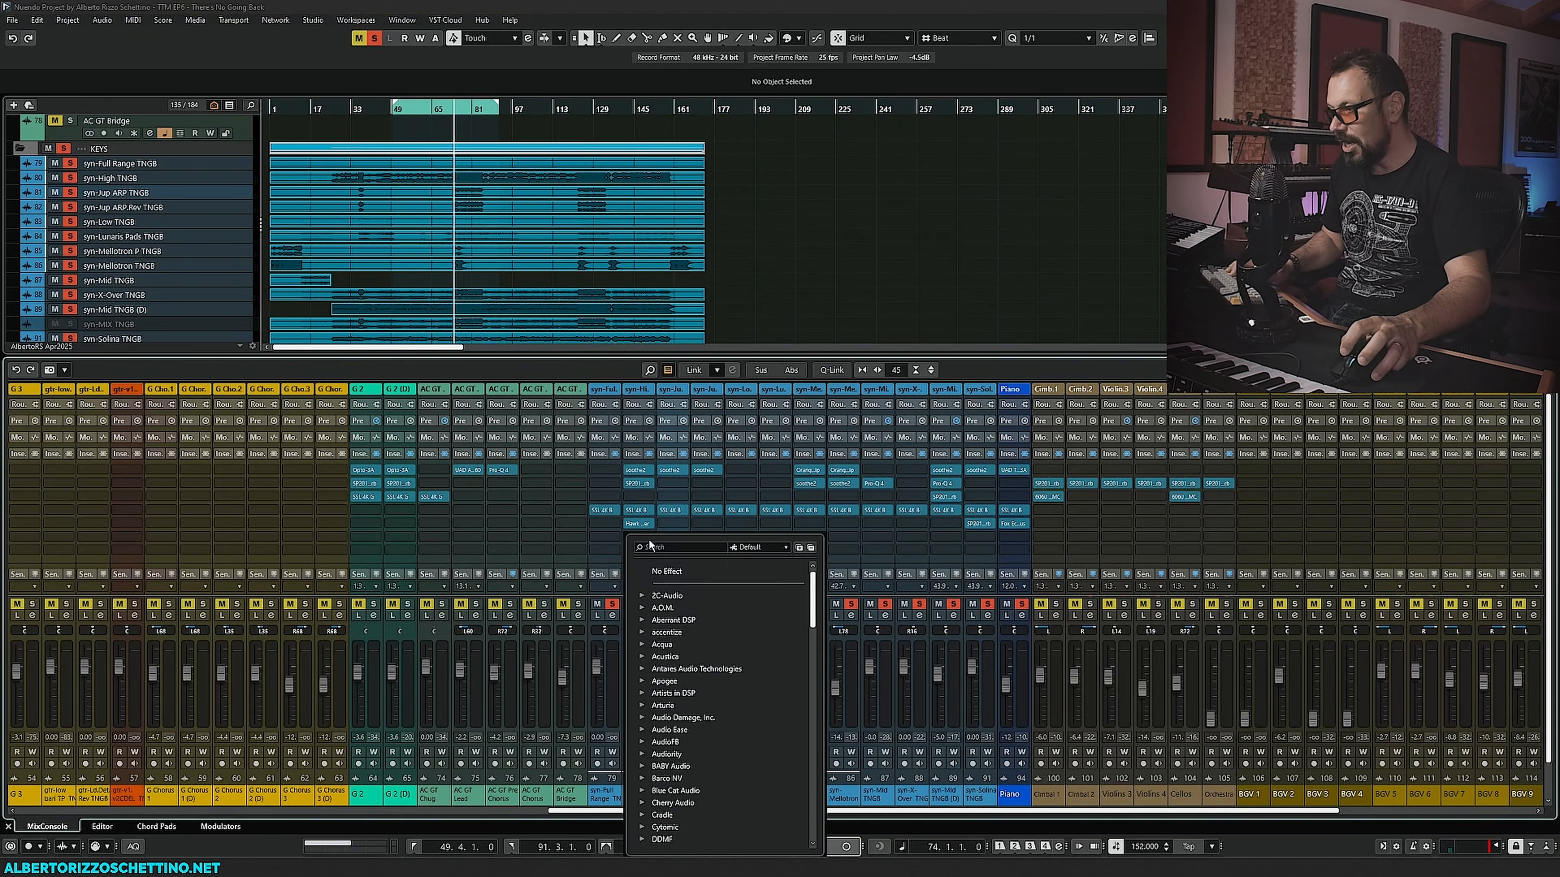
{"action": "type", "text": "no"}
{"action": "key", "text": "Return"}
{"action": "left_click", "coordinate": [649, 537]}
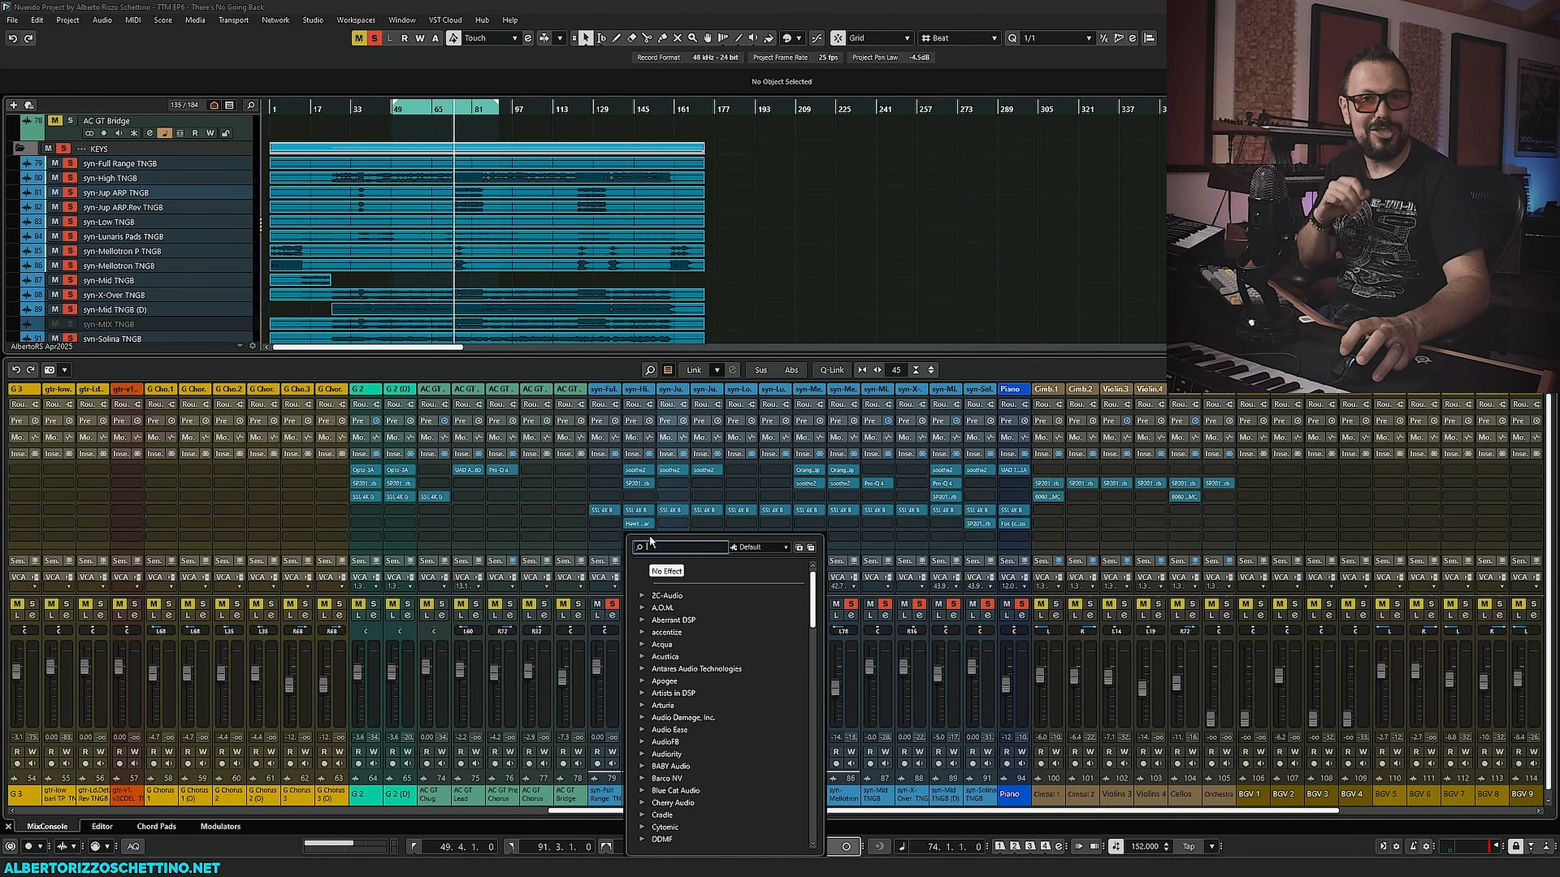
{"action": "scroll", "coordinate": [666, 722], "scroll_direction": "down", "scroll_amount": 15}
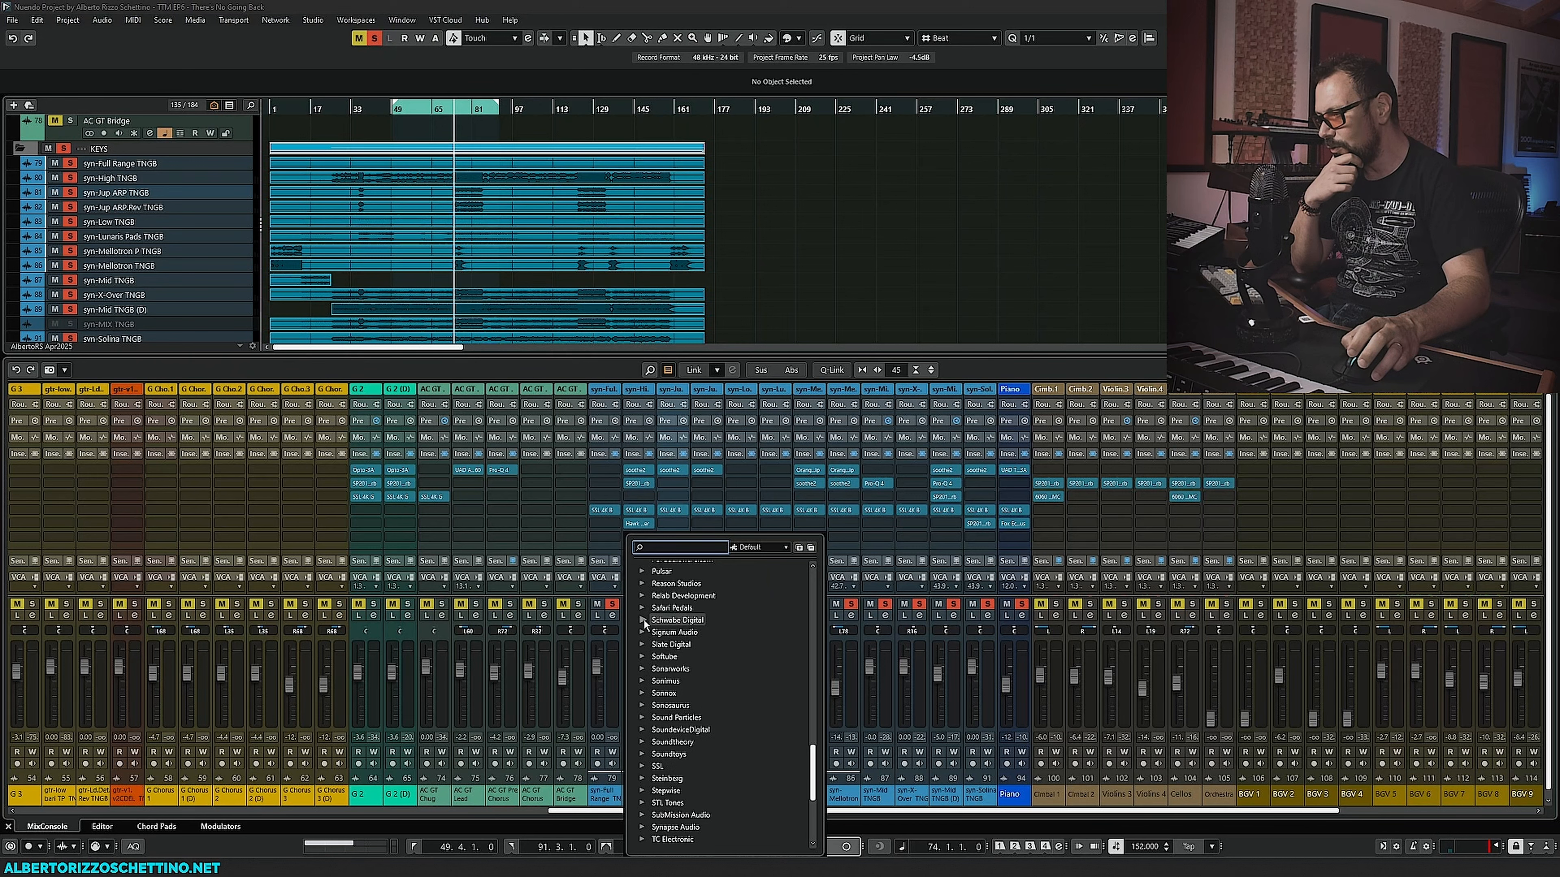
{"action": "left_click", "coordinate": [642, 608]}
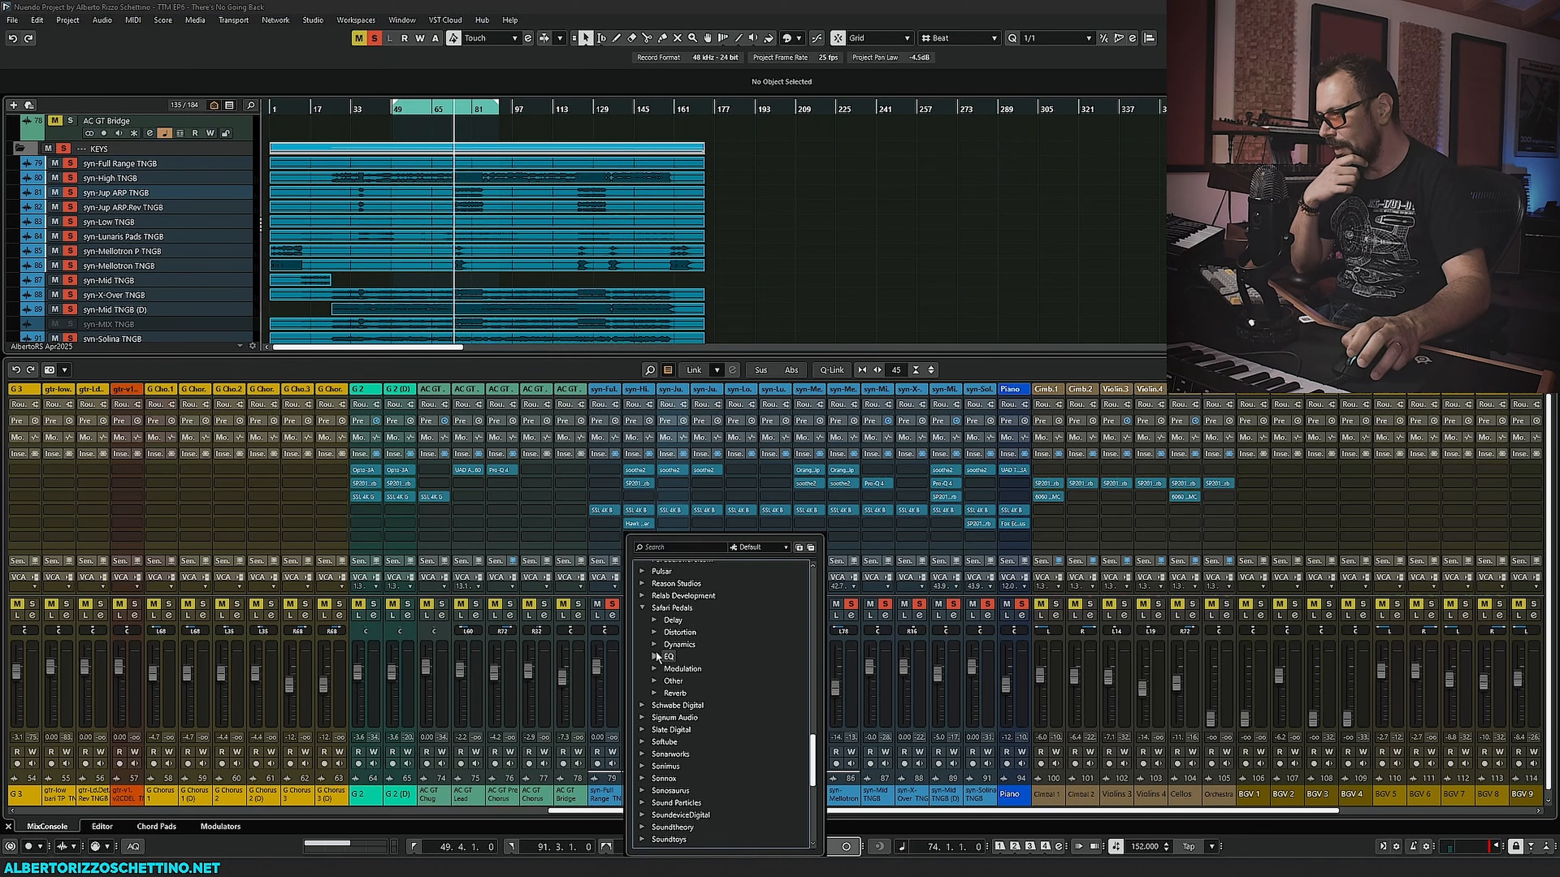
{"action": "left_click", "coordinate": [654, 681]}
{"action": "left_click", "coordinate": [678, 693]}
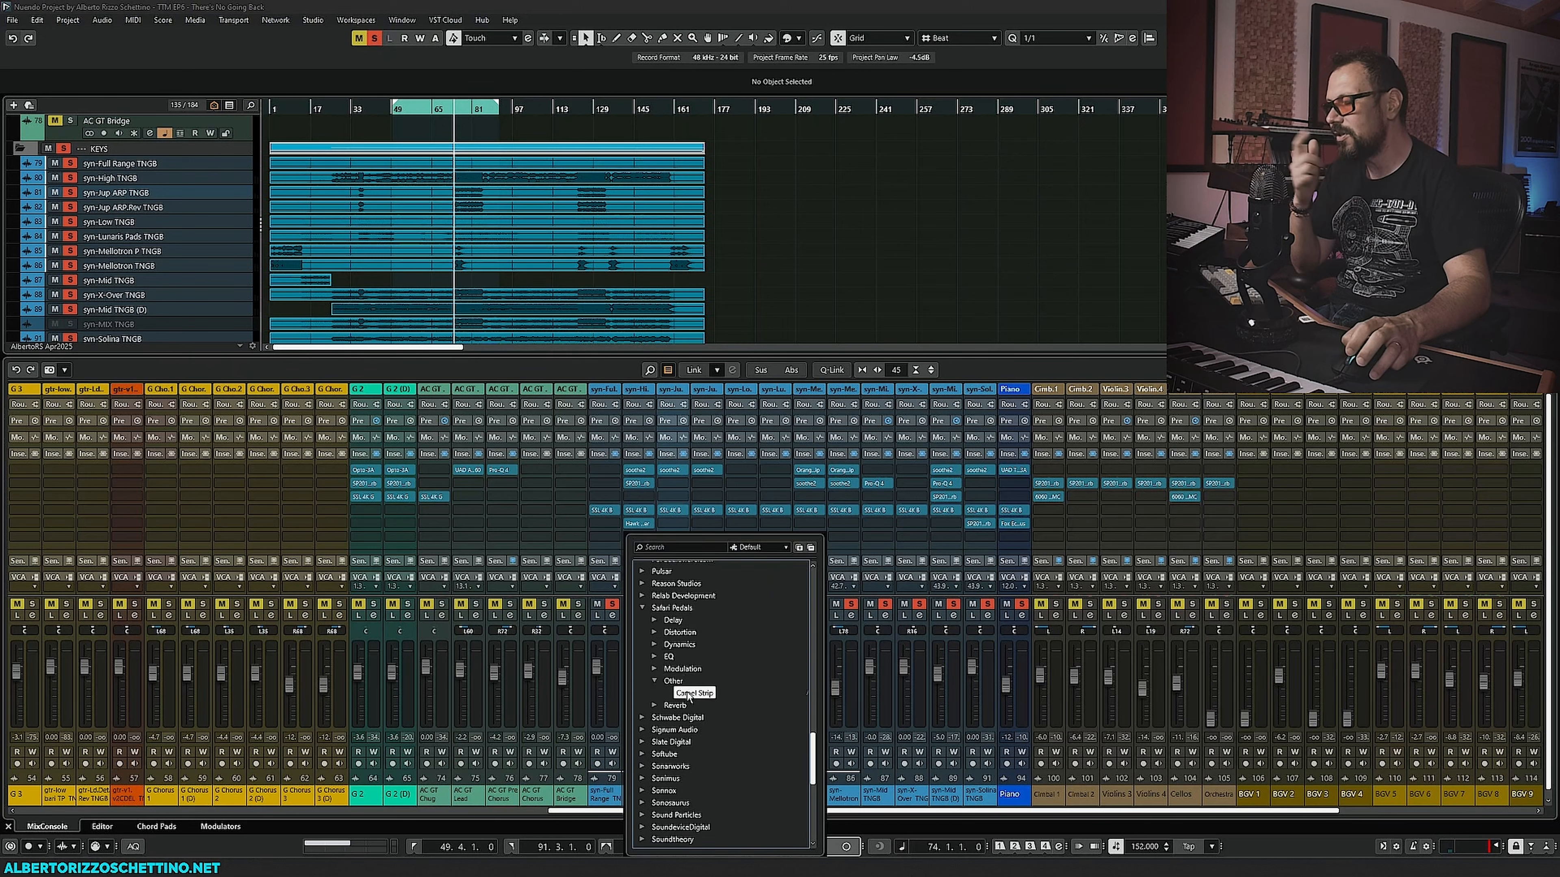
{"action": "left_click_drag", "start_coordinate": [731, 171], "coordinate": [271, 226]}
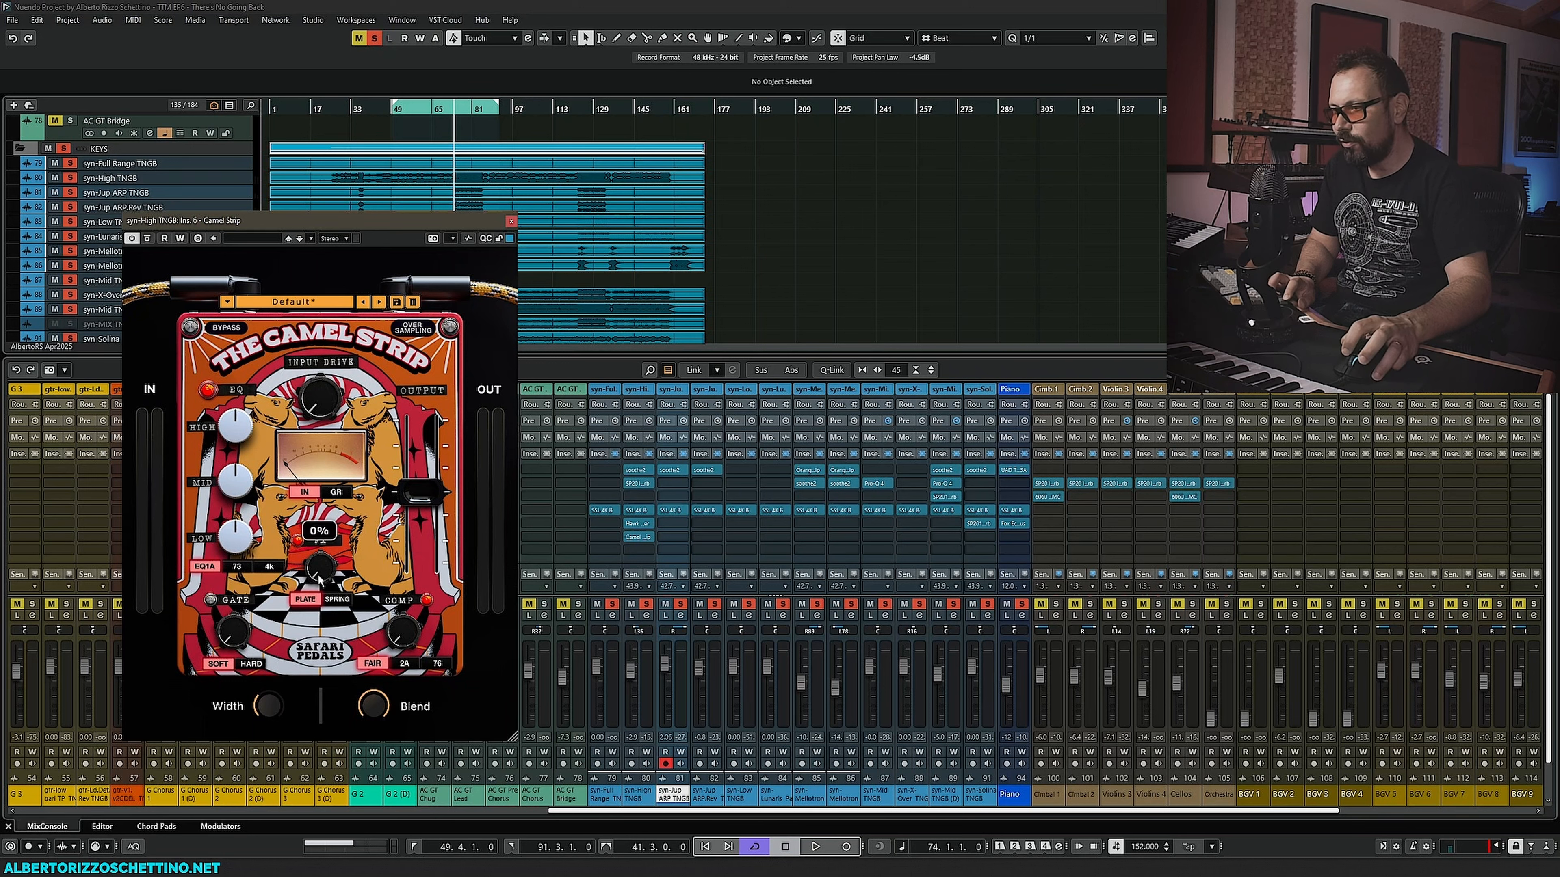
- Switch the Camel Strip's compressor modes and, during playback, set the mid EQ to 2.1 dB and nudge the compression
{"action": "mouse_move", "coordinate": [327, 582]}
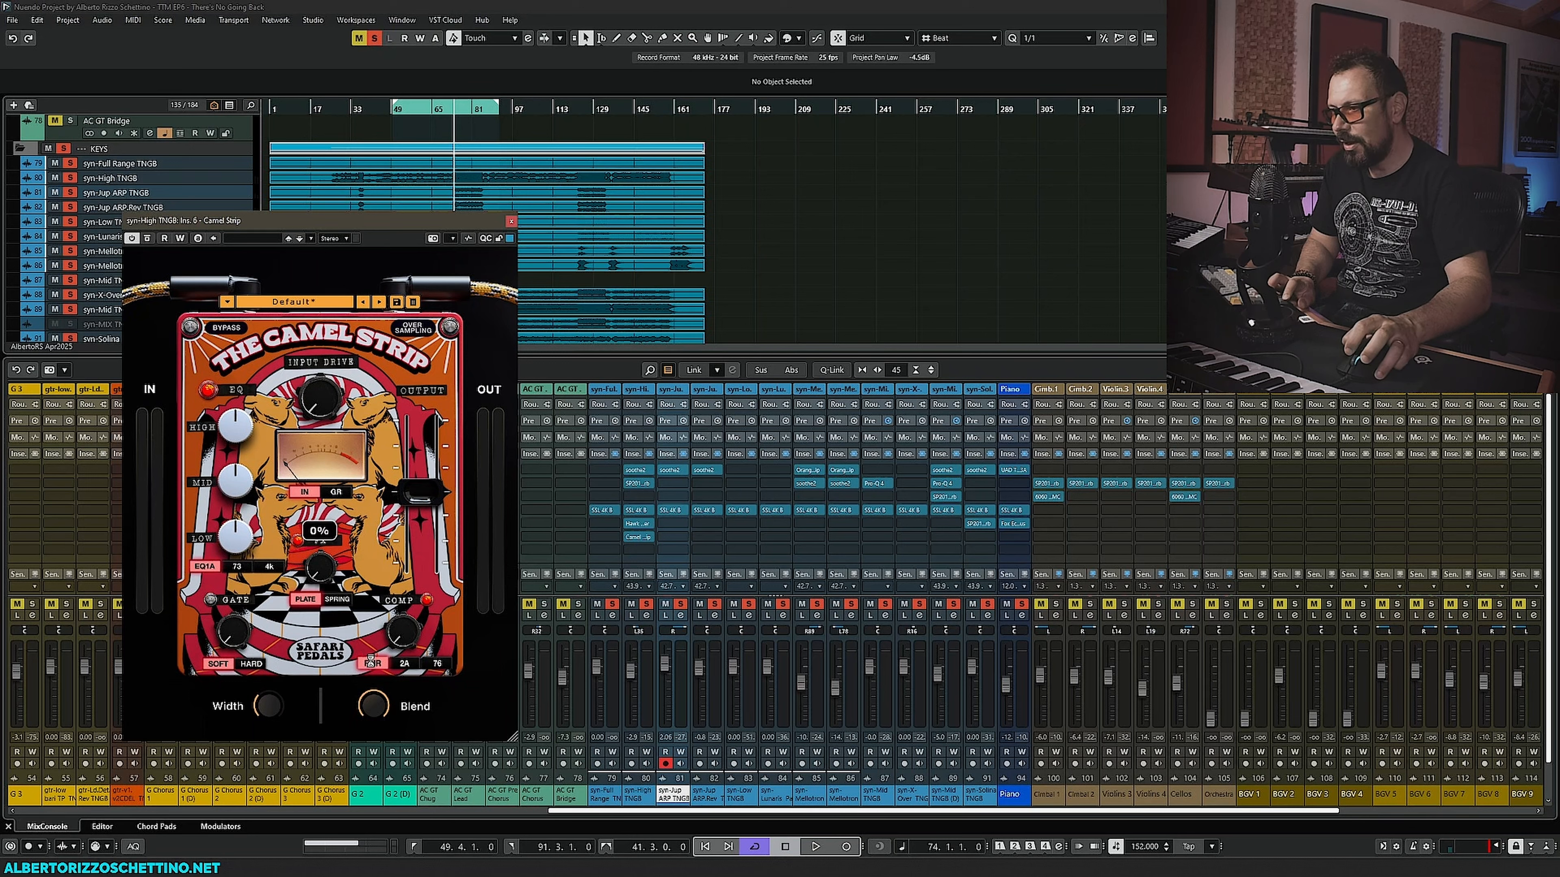
{"action": "left_click", "coordinate": [403, 663]}
{"action": "left_click", "coordinate": [373, 664]}
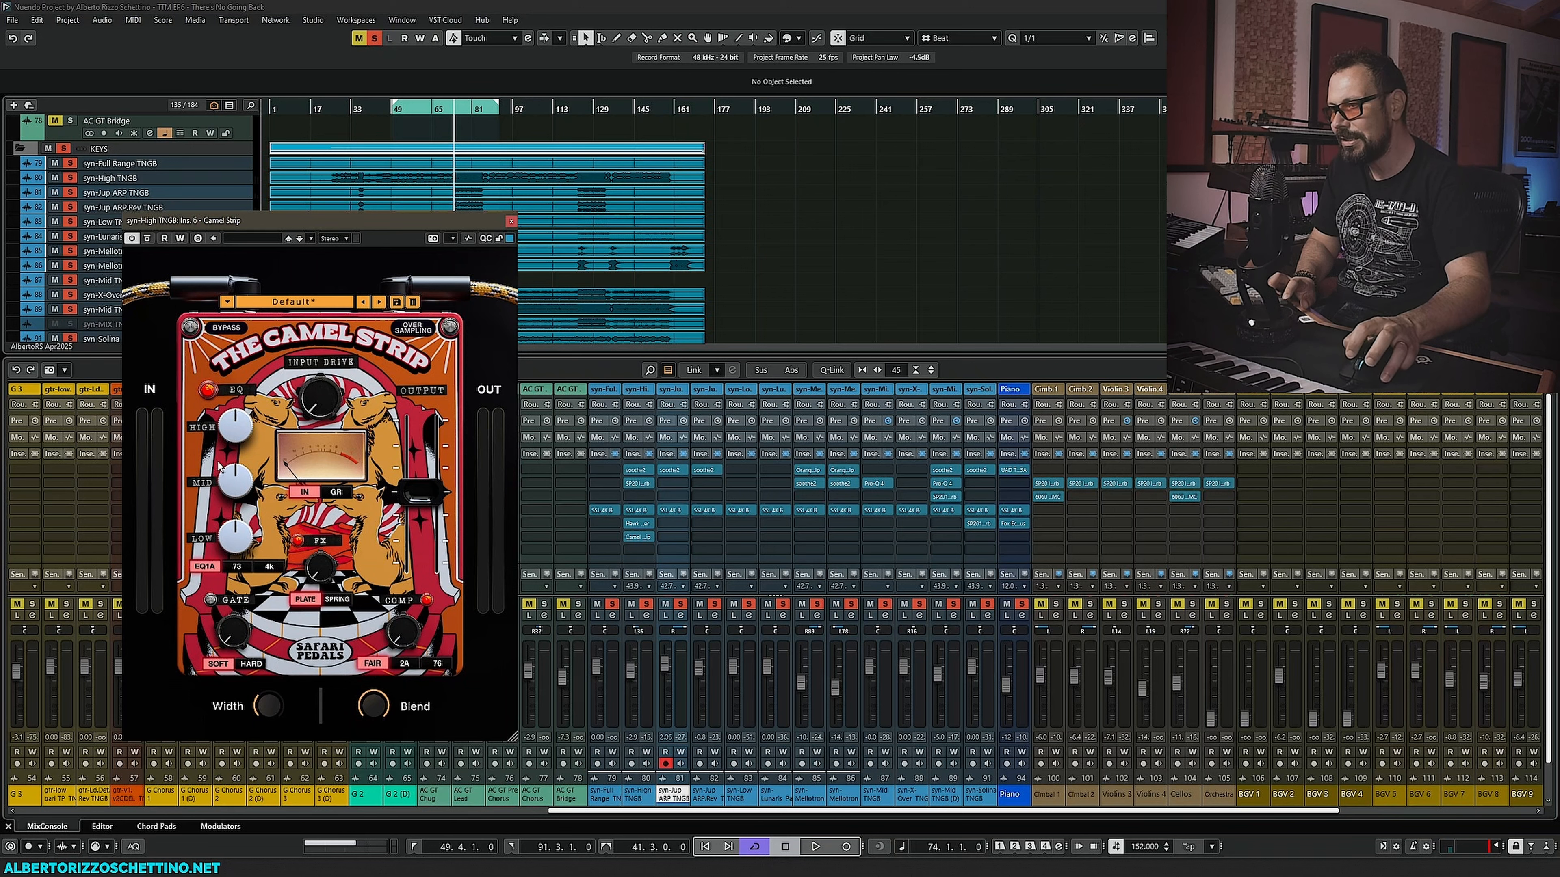
{"action": "key", "text": "space"}
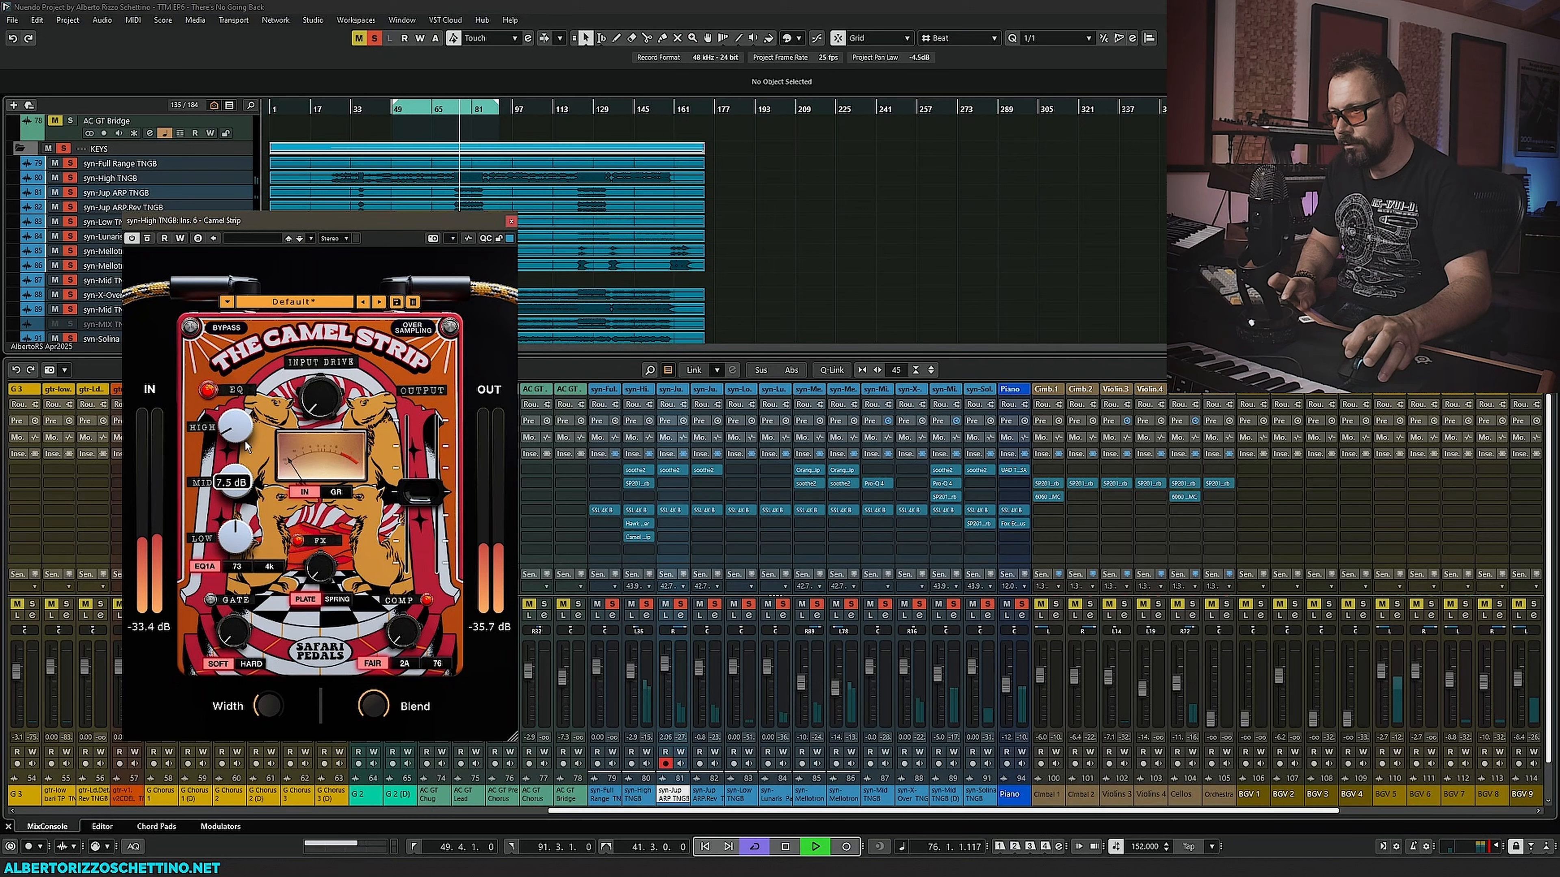
{"action": "left_click_drag", "start_coordinate": [238, 508], "coordinate": [246, 467]}
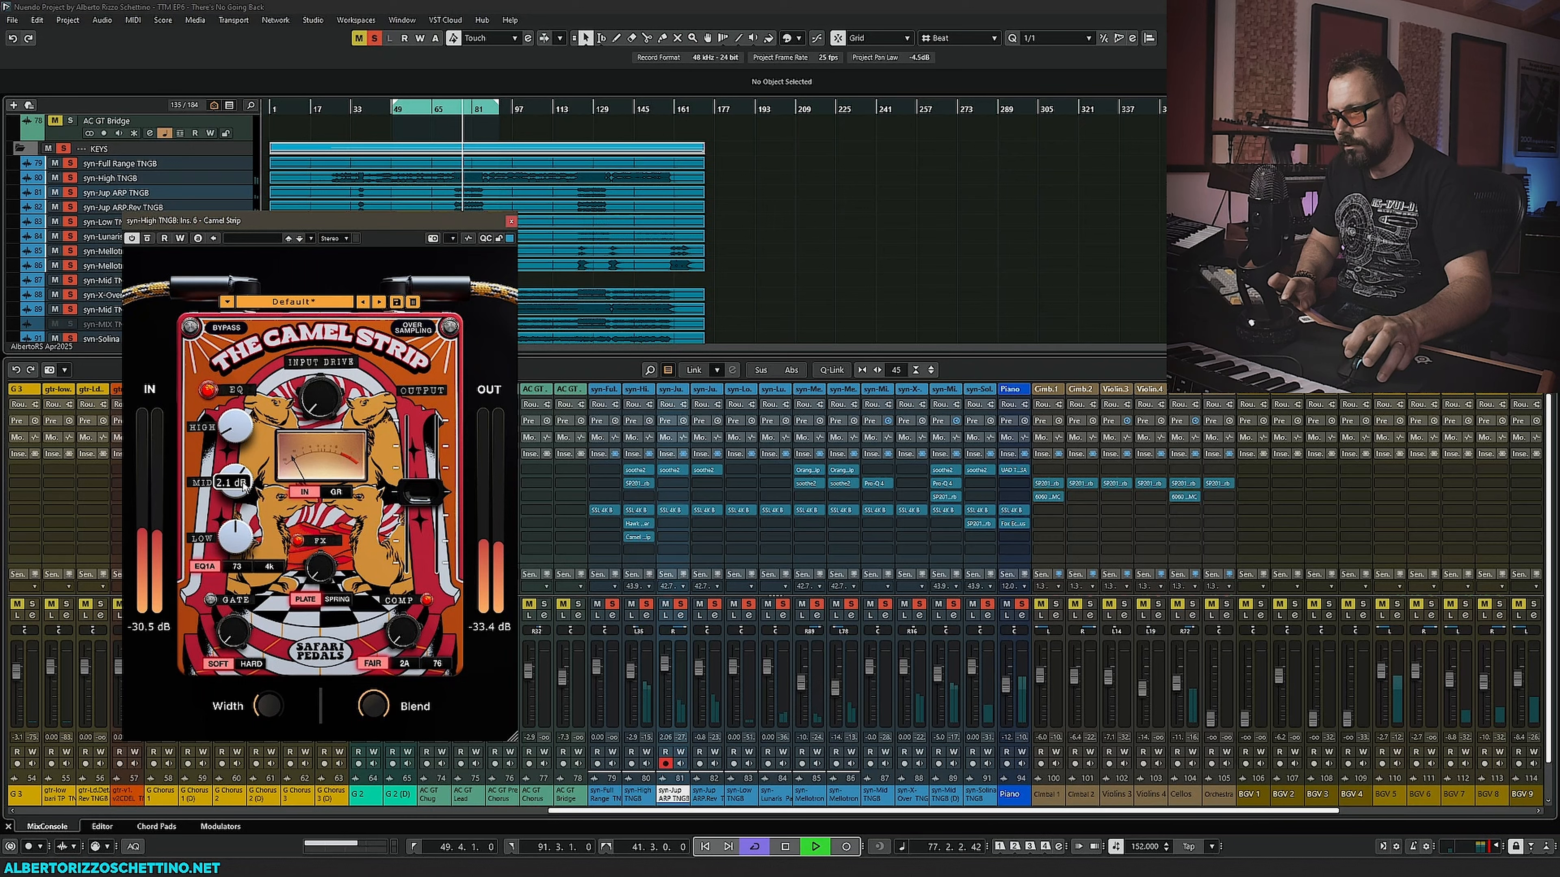
{"action": "mouse_move", "coordinate": [404, 631]}
{"action": "left_mouse_down"}
{"action": "mouse_move", "coordinate": [413, 525]}
{"action": "mouse_move", "coordinate": [405, 636]}
{"action": "left_mouse_up"}
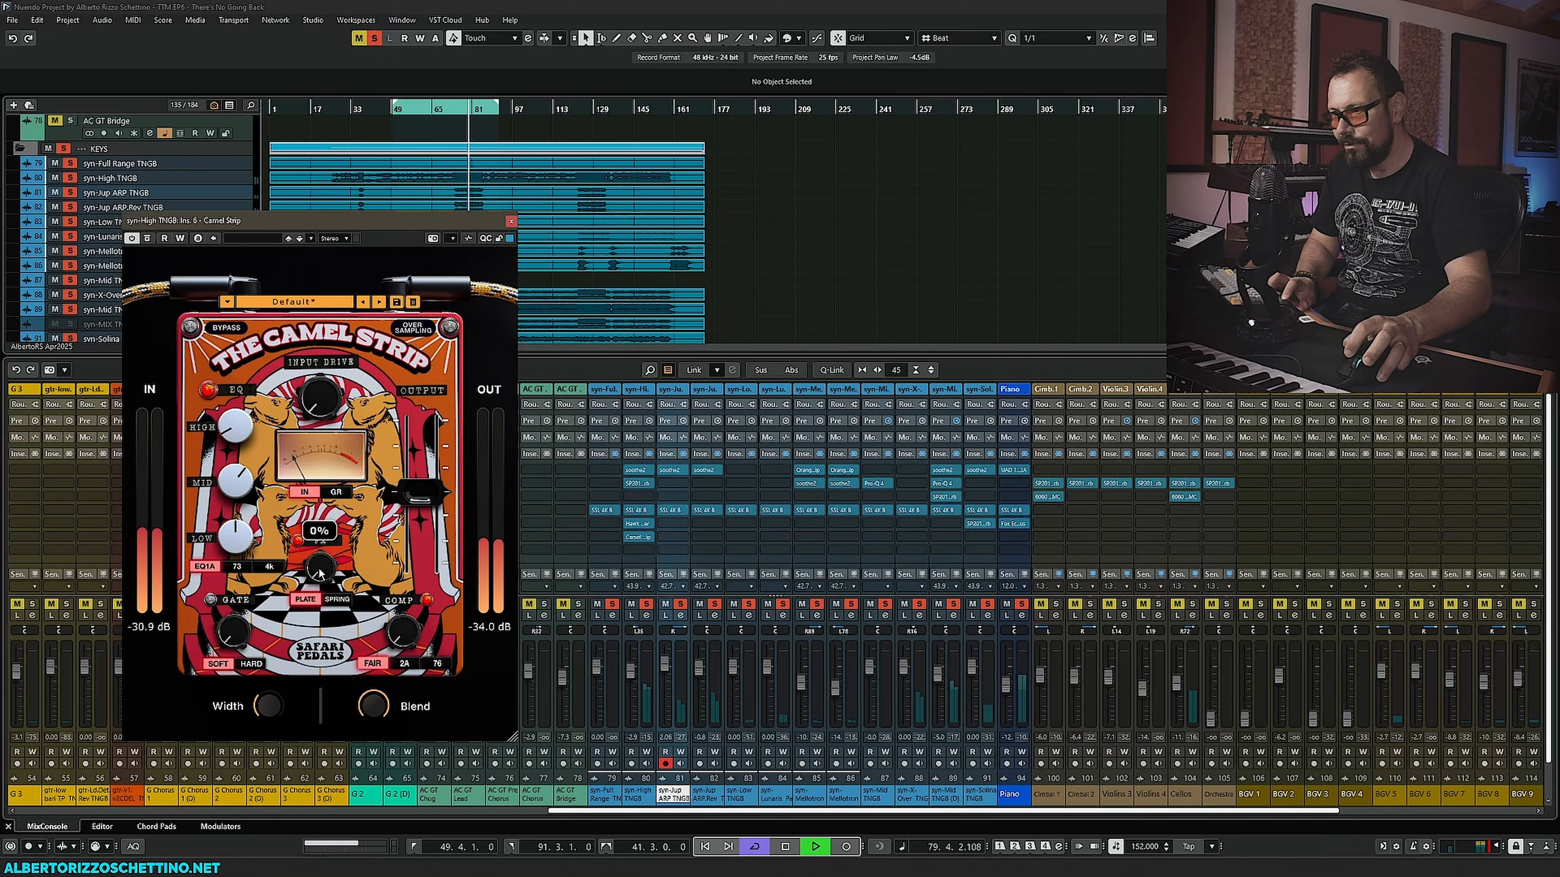
- Raise the Camel Strip's FX knob, set the low EQ to -2 dB, adjust the compressor, then stop playback
{"action": "left_click_drag", "start_coordinate": [319, 573], "coordinate": [351, 479]}
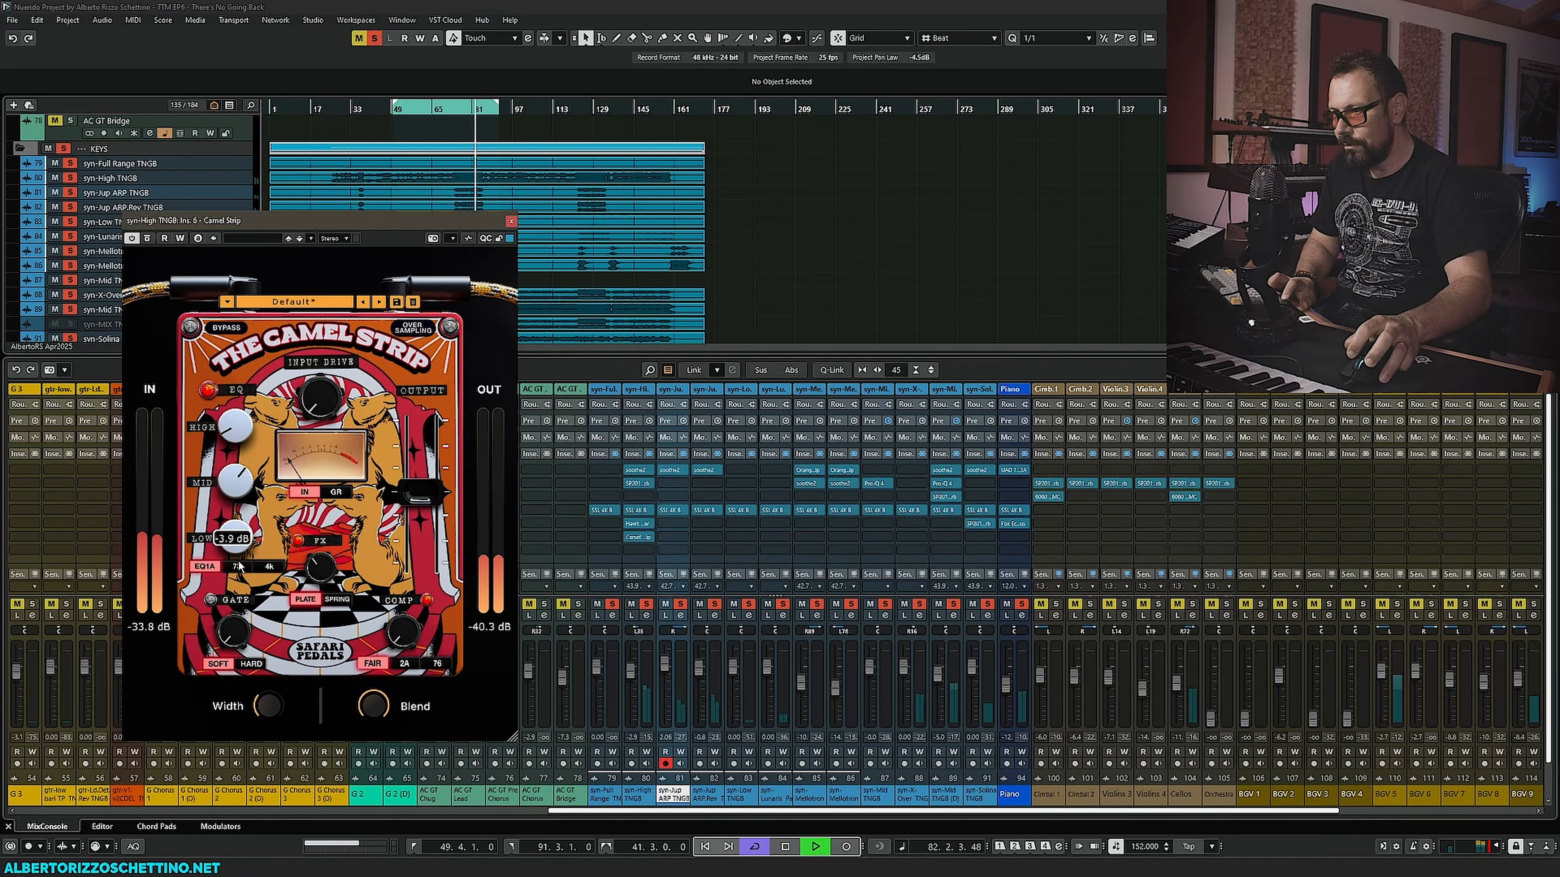
{"action": "left_click_drag", "start_coordinate": [240, 567], "coordinate": [310, 569]}
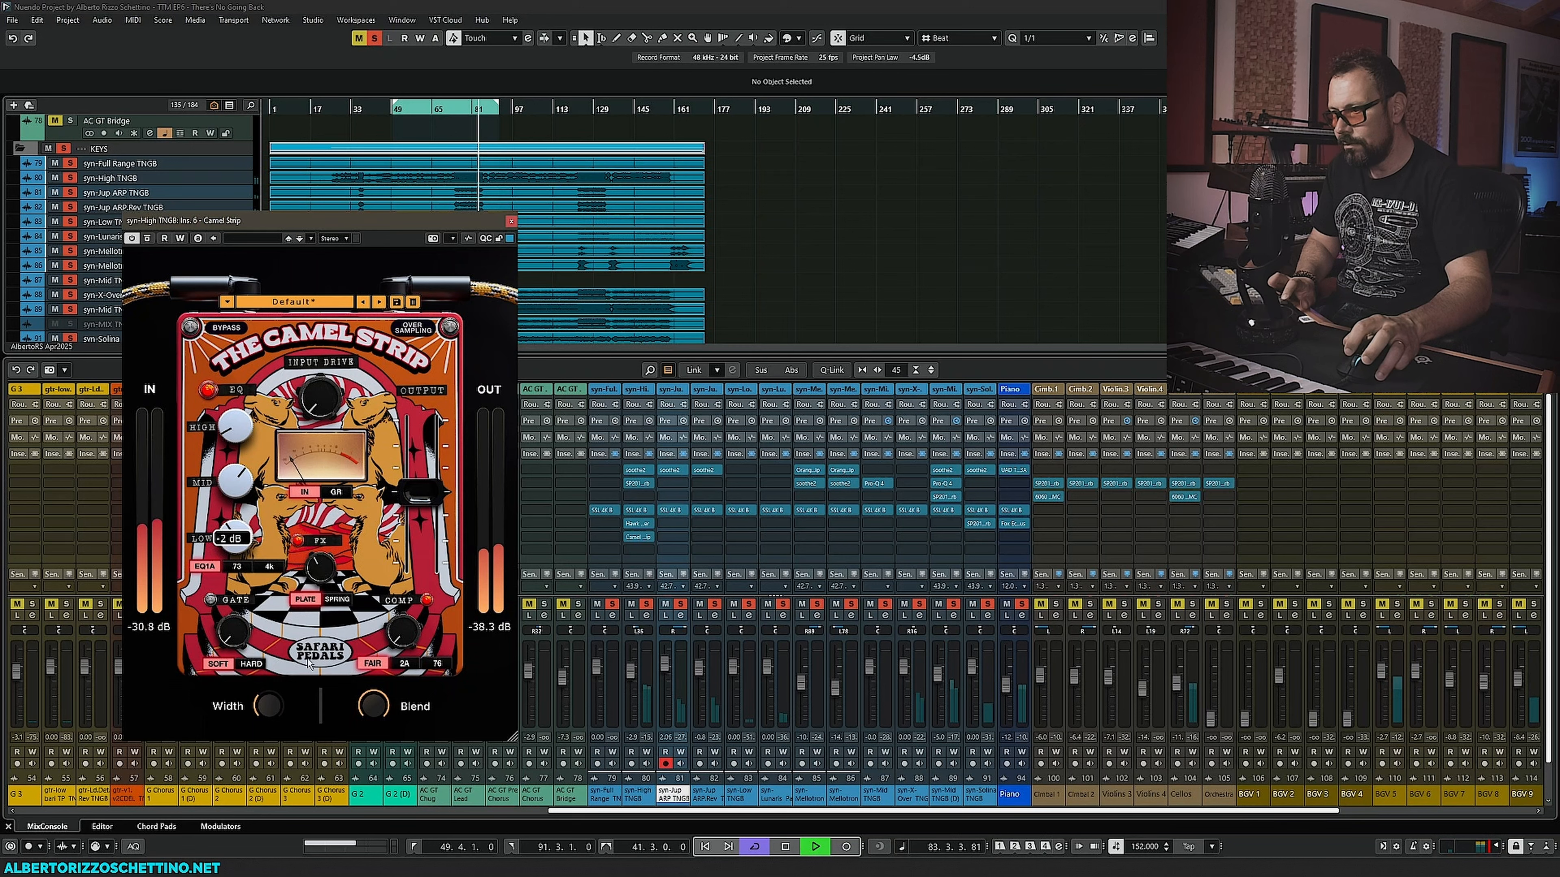
{"action": "left_click", "coordinate": [405, 666]}
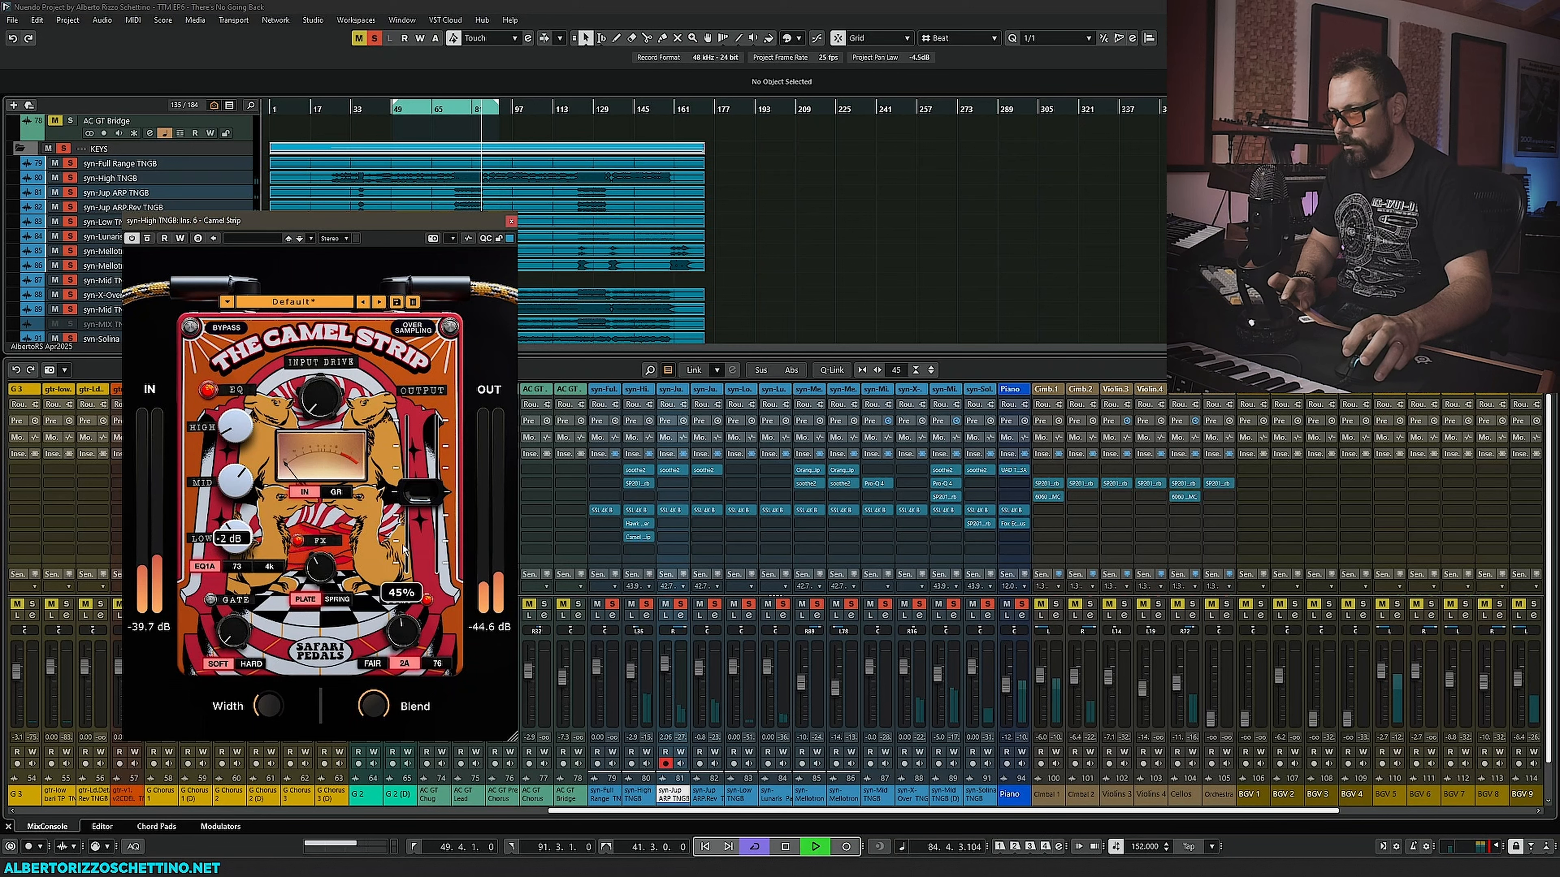
{"action": "key", "text": "space"}
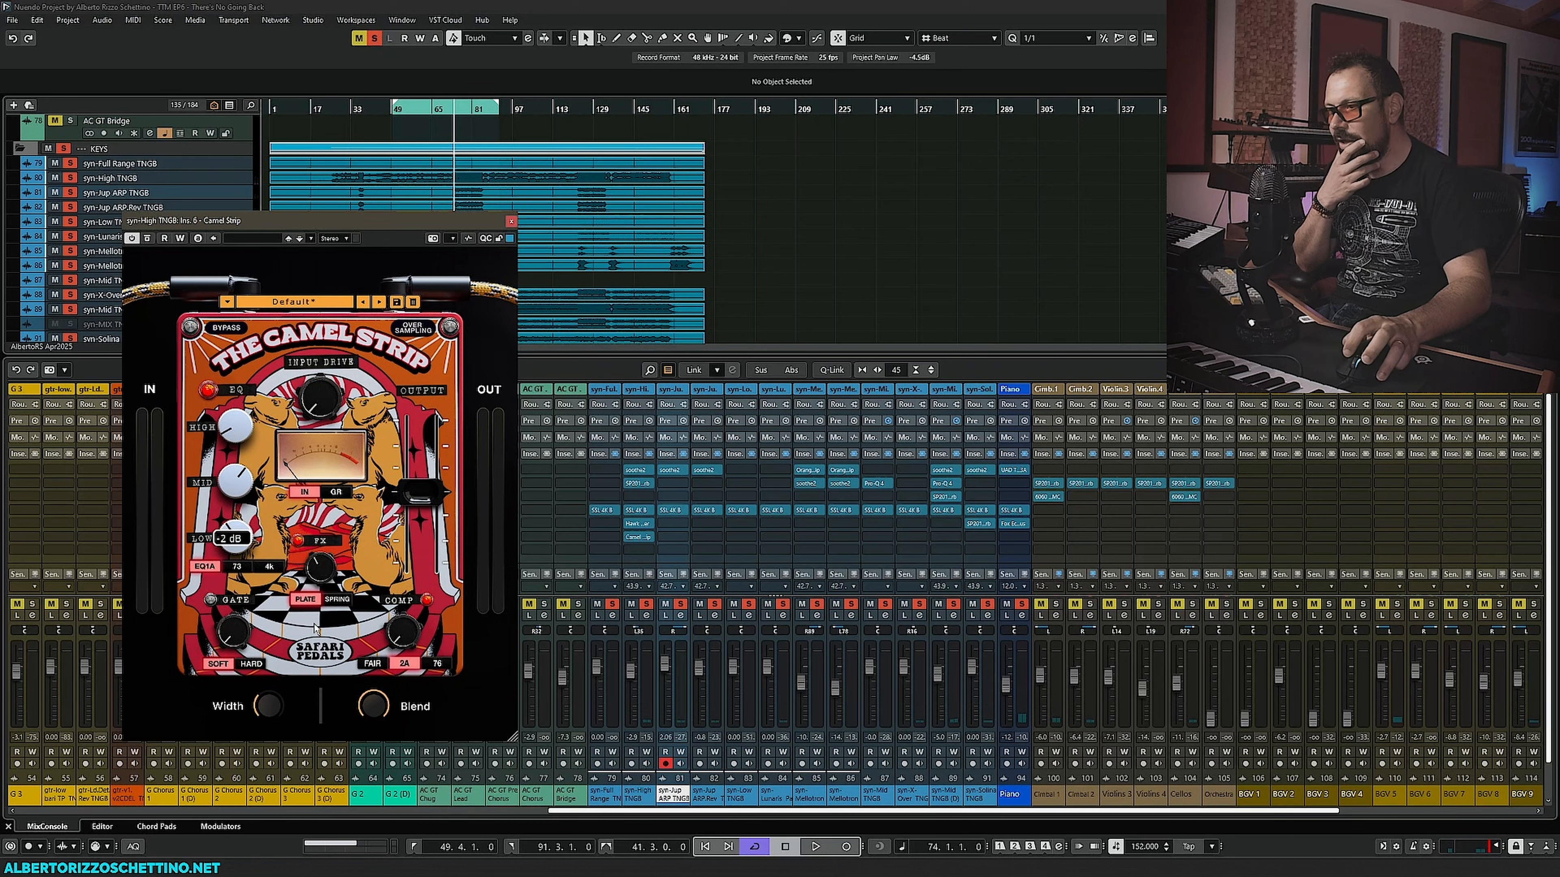
- During playback, lower the Camel Strip's blend and trim its output level, then close it
{"action": "mouse_move", "coordinate": [379, 709]}
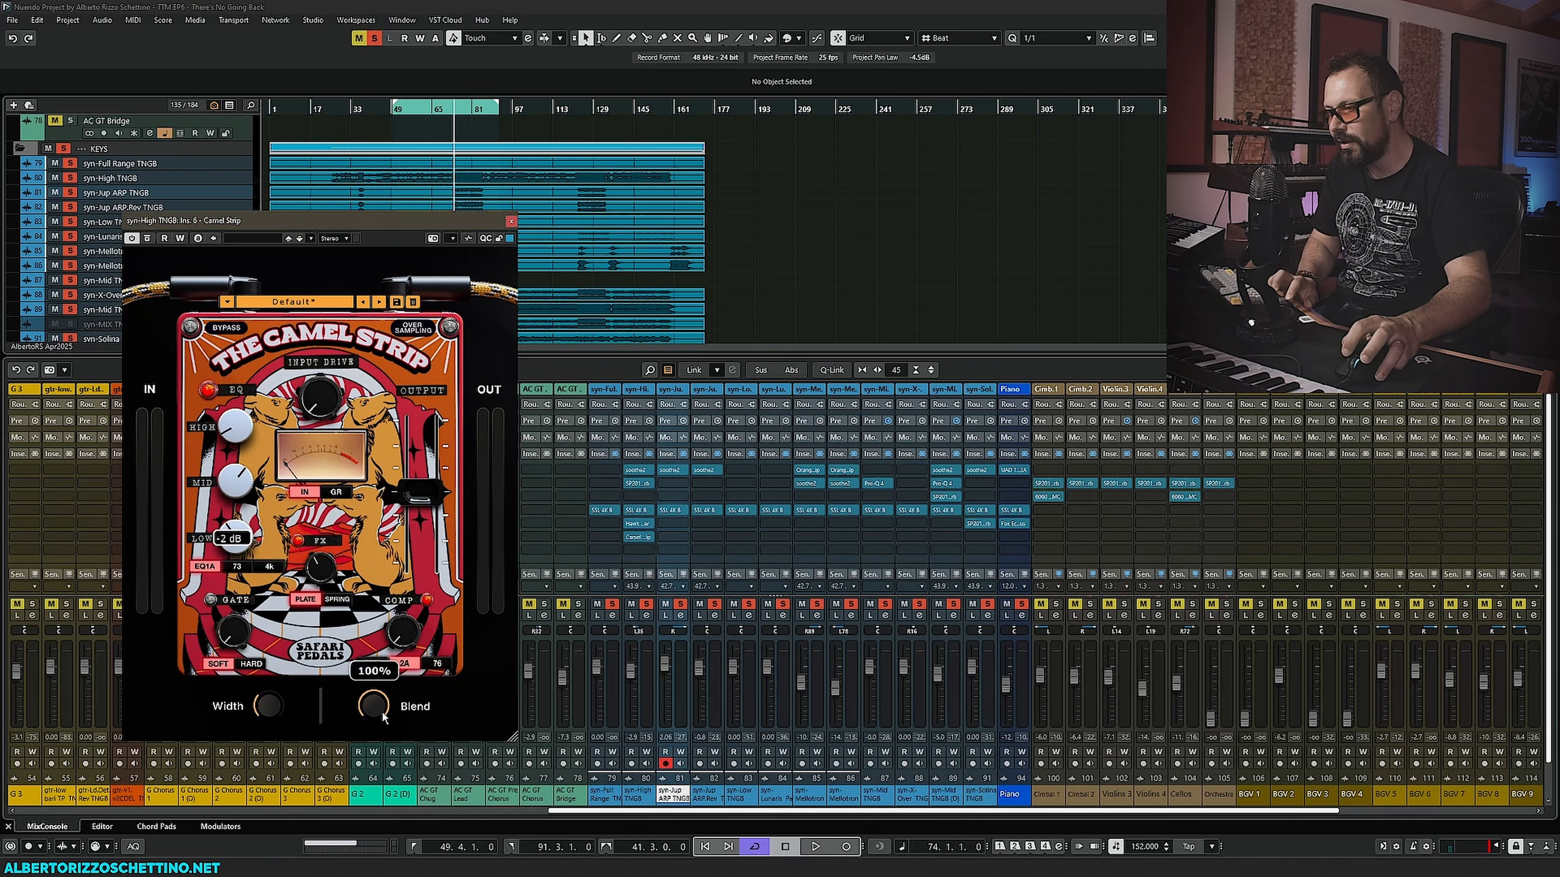
{"action": "key", "text": "space"}
{"action": "left_click_drag", "start_coordinate": [376, 708], "coordinate": [386, 766]}
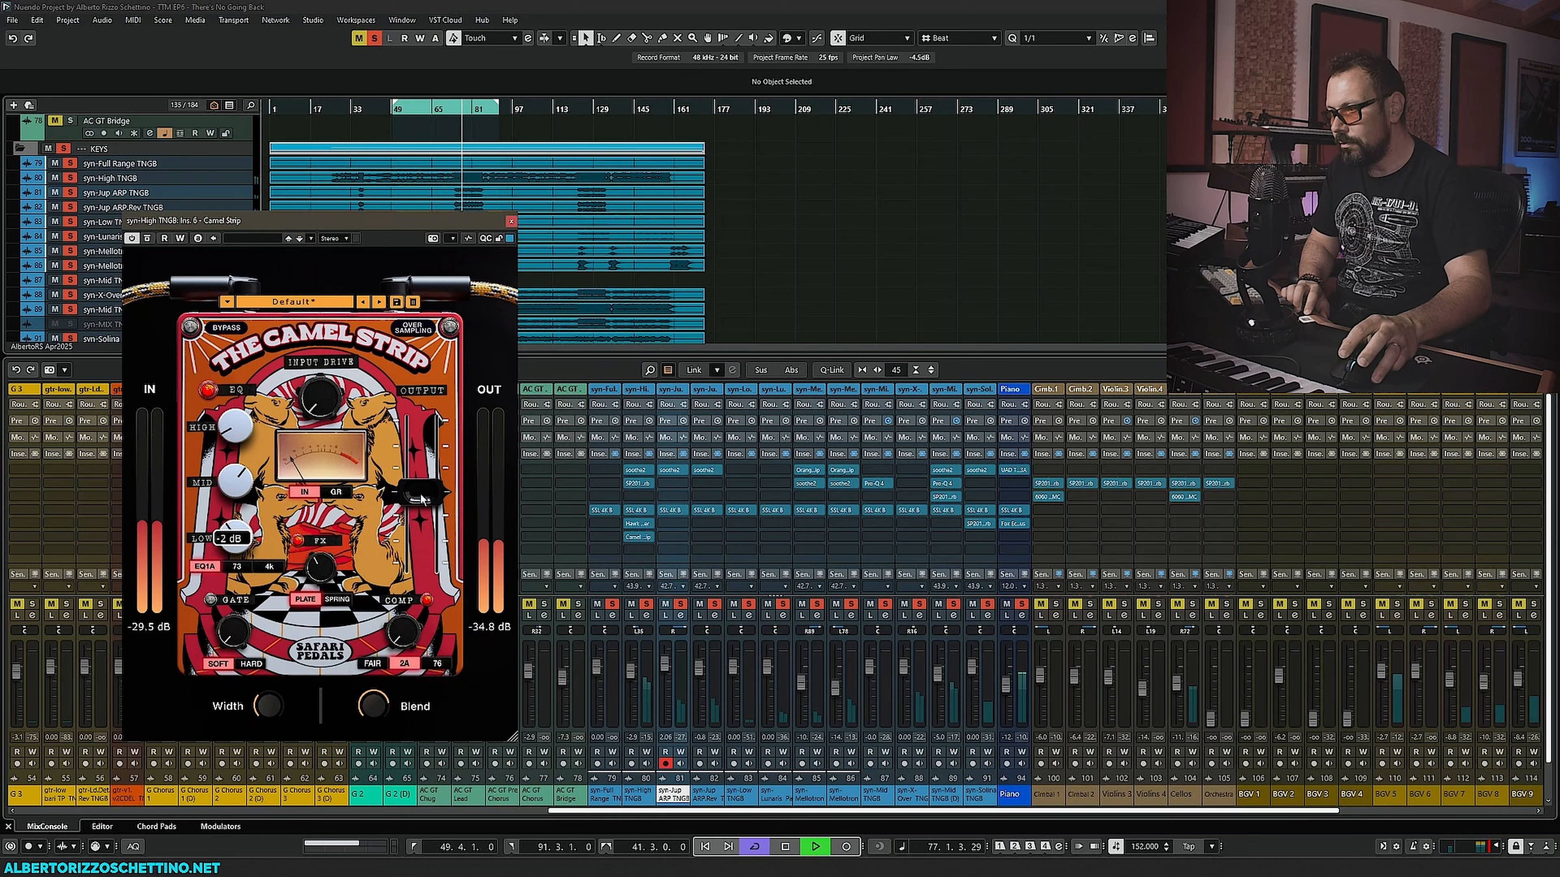
{"action": "left_click_drag", "start_coordinate": [423, 498], "coordinate": [422, 510]}
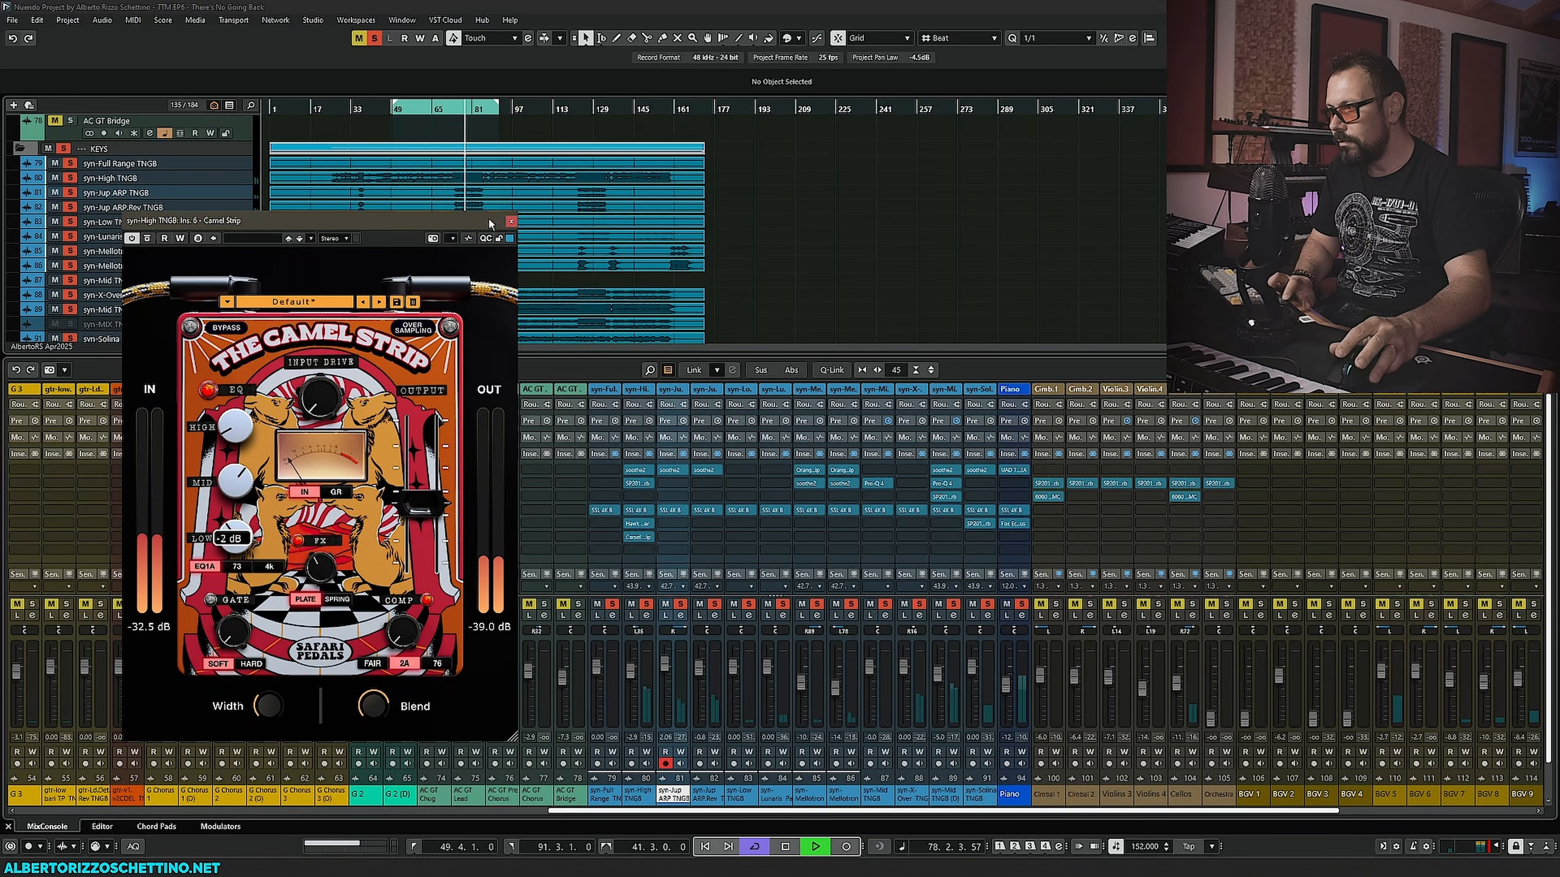
{"action": "left_click", "coordinate": [511, 221]}
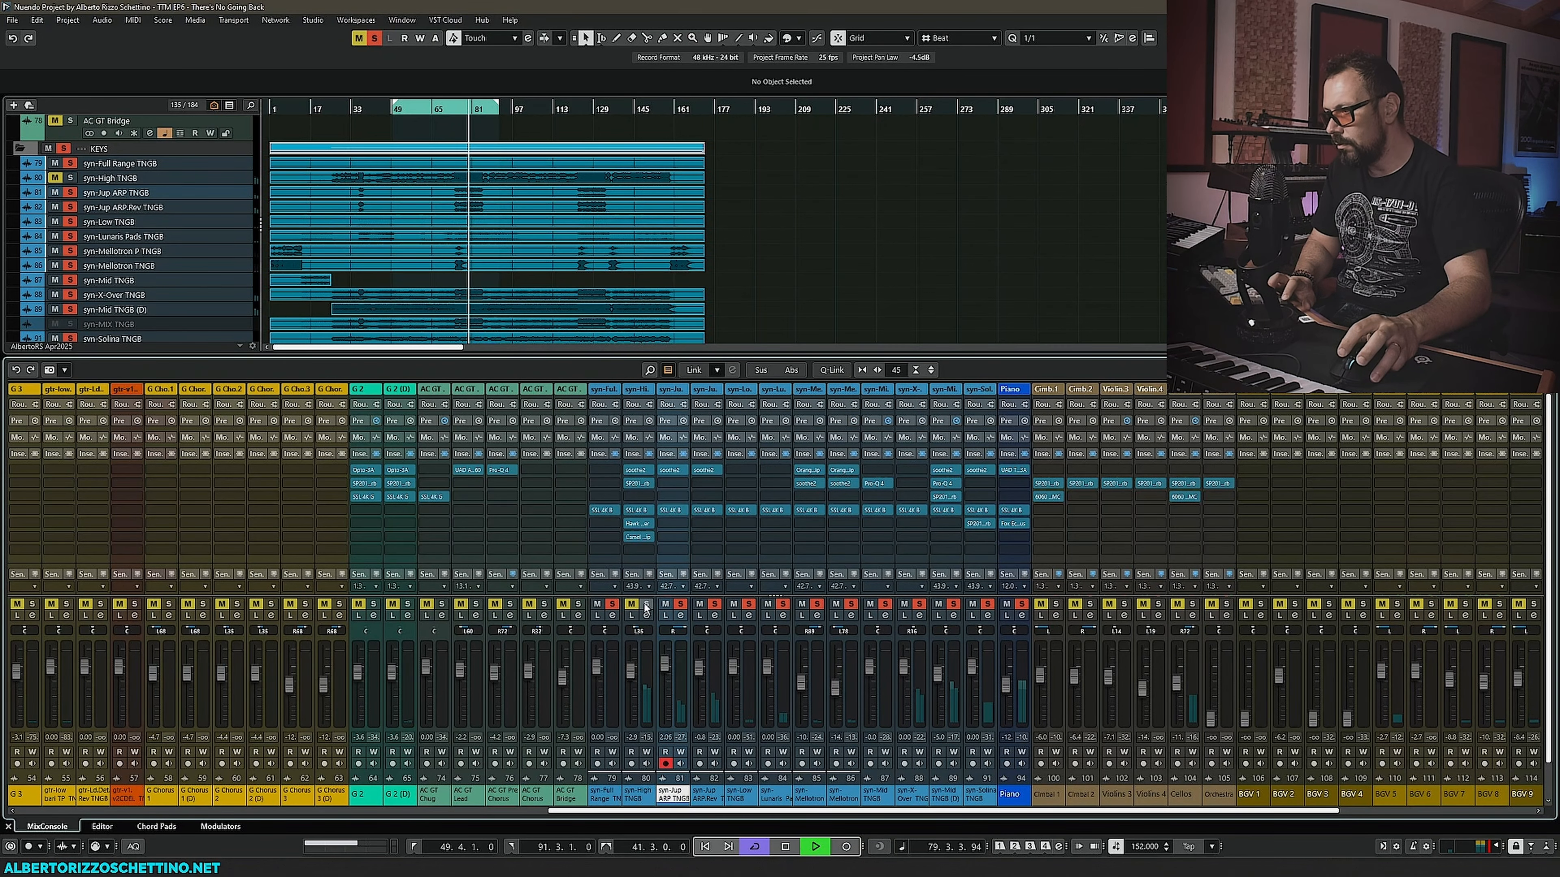
- Stop playback and open the SSL 4K B on the syn-High TNGB channel
{"action": "mouse_move", "coordinate": [633, 526]}
{"action": "key", "text": "space"}
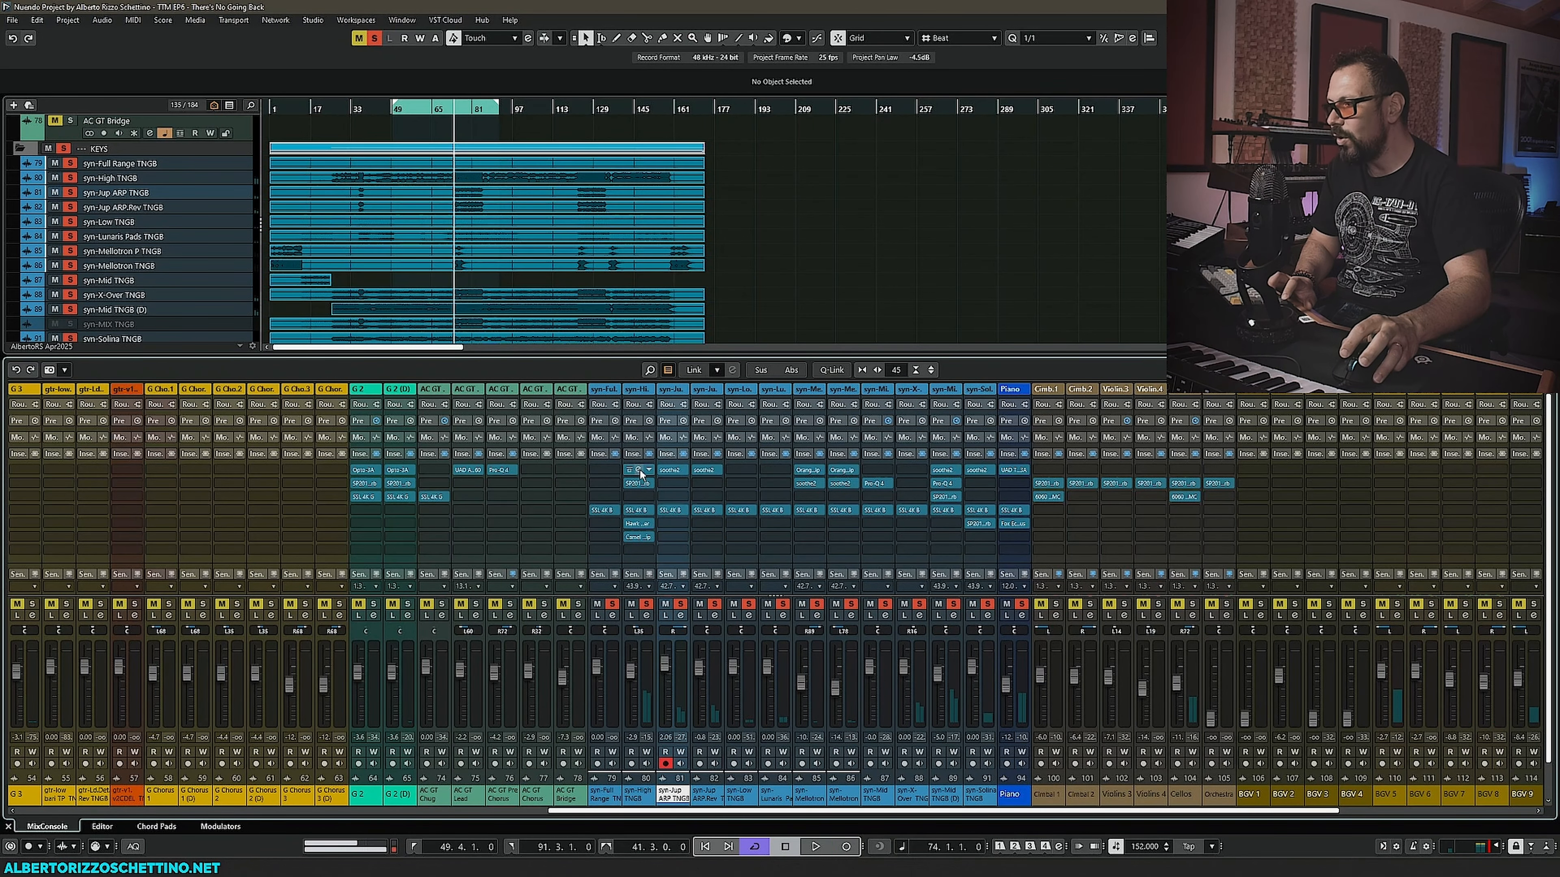
{"action": "left_click", "coordinate": [637, 509]}
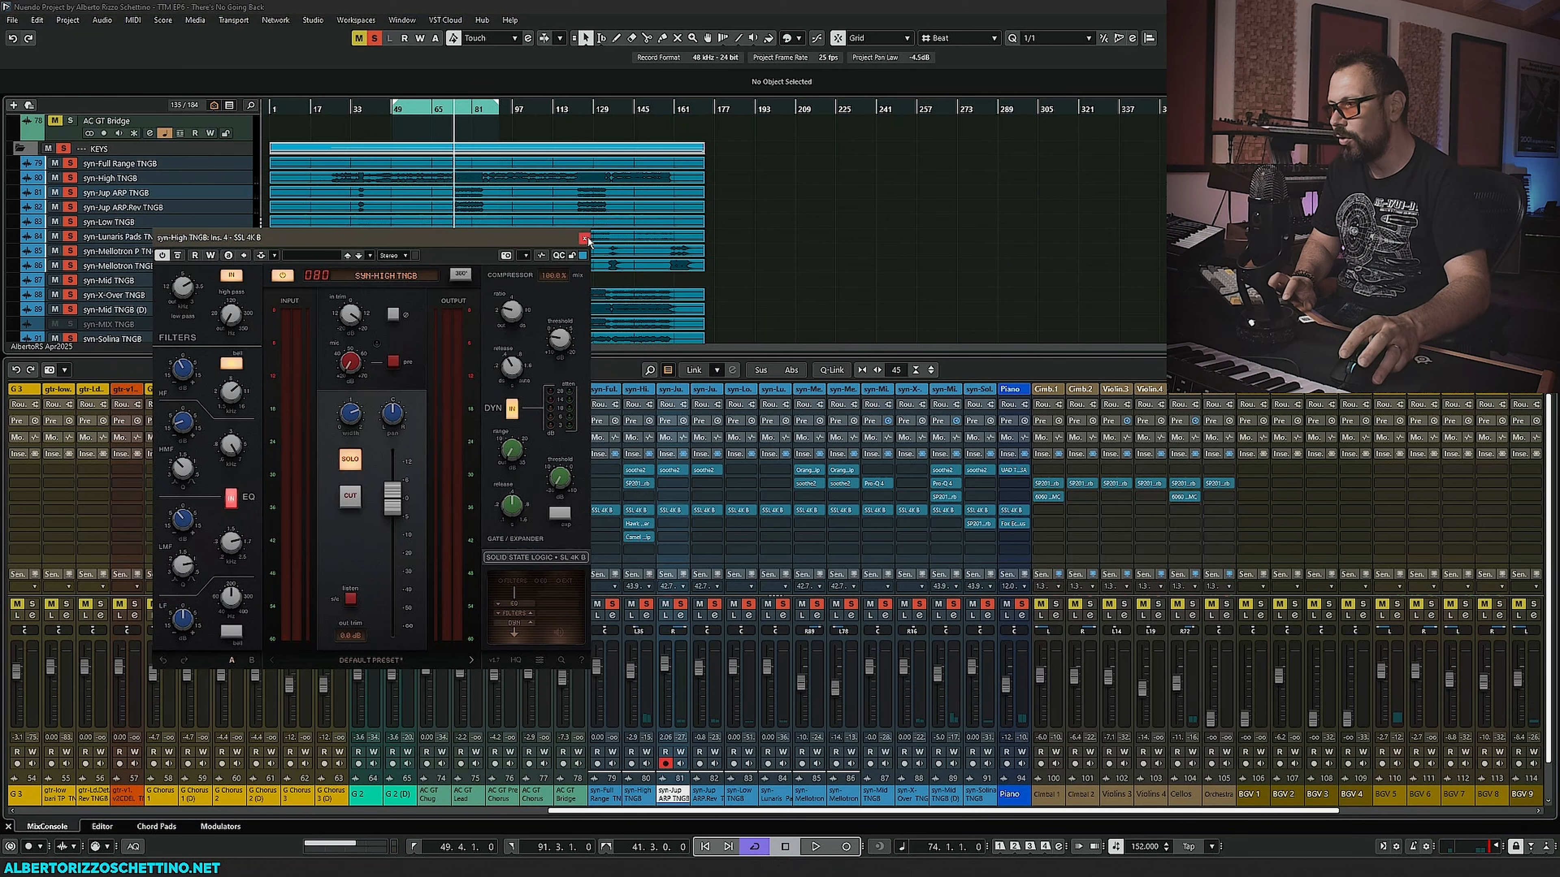
- Insert FabFilter Pro-Q 4 on an empty insert slot of the syn-High TNGB channel
{"action": "left_click", "coordinate": [639, 509]}
{"action": "left_click", "coordinate": [648, 494]}
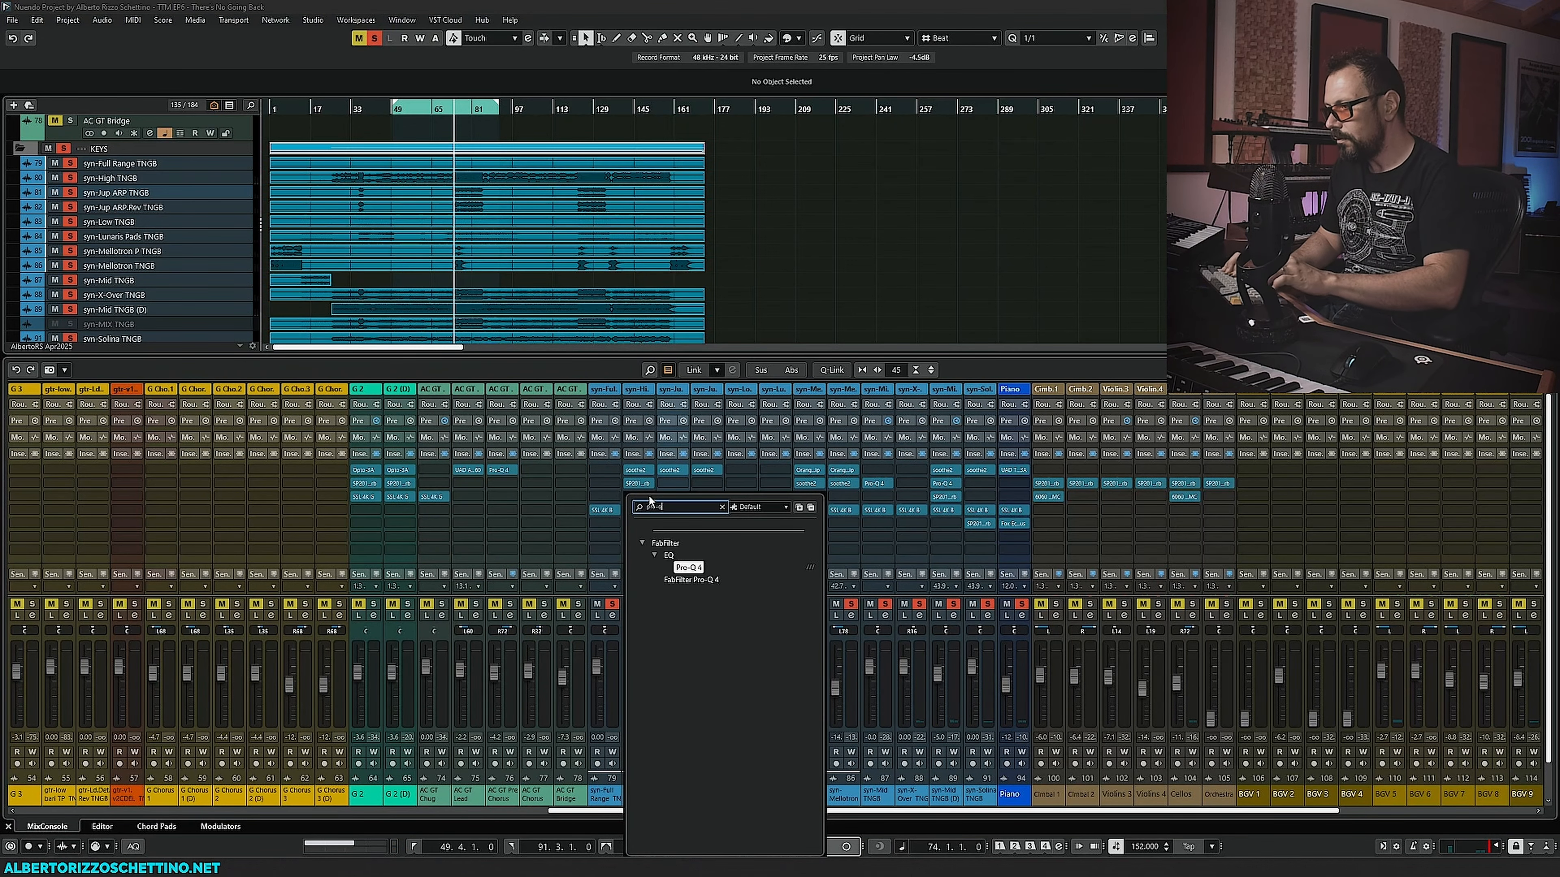
{"action": "key", "text": "Escape"}
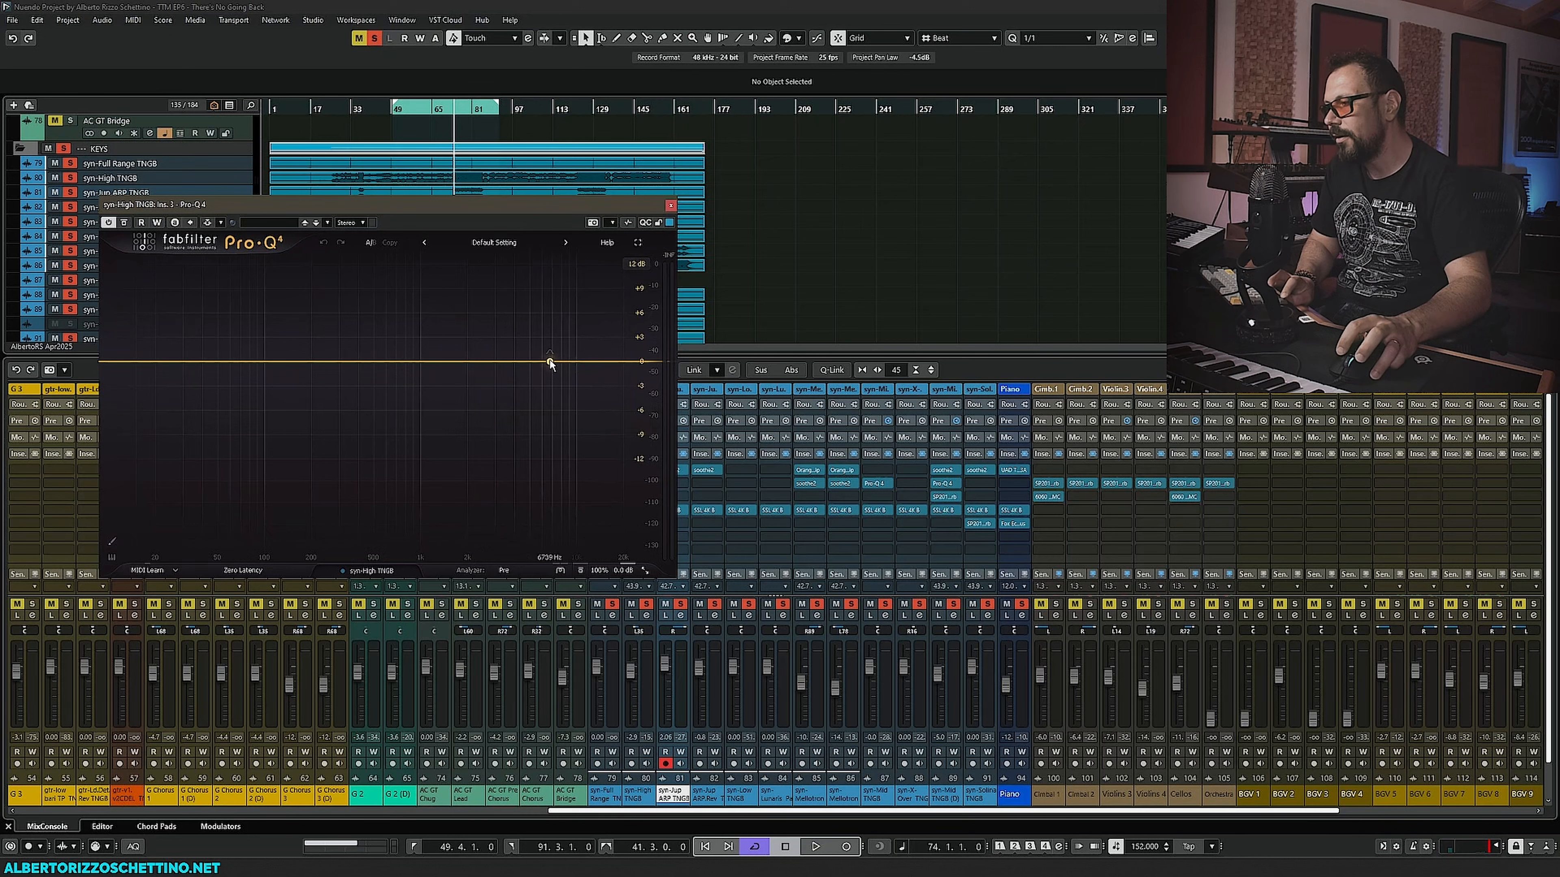
- During playback, add a narrow notch cut at about 10 kHz, about -15 dB, with Q about 9
{"action": "key", "text": "space"}
{"action": "left_click_drag", "start_coordinate": [551, 363], "coordinate": [578, 490]}
{"action": "scroll", "coordinate": [588, 350], "scroll_direction": "up", "scroll_amount": 10}
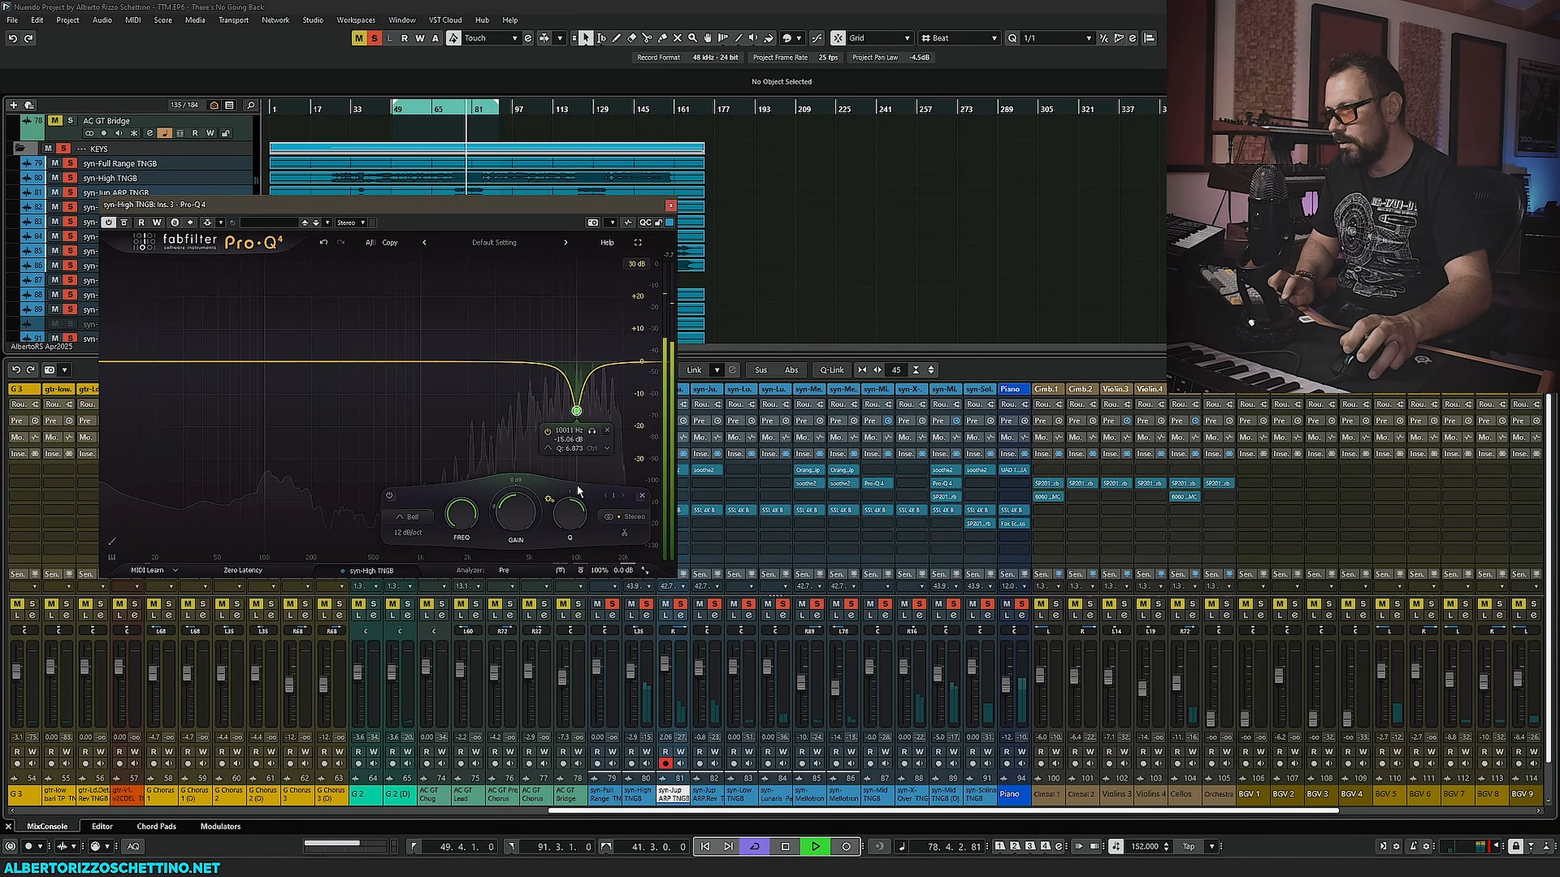
{"action": "left_click_drag", "start_coordinate": [576, 410], "coordinate": [577, 411]}
{"action": "scroll", "coordinate": [576, 411], "scroll_direction": "up", "scroll_amount": 2}
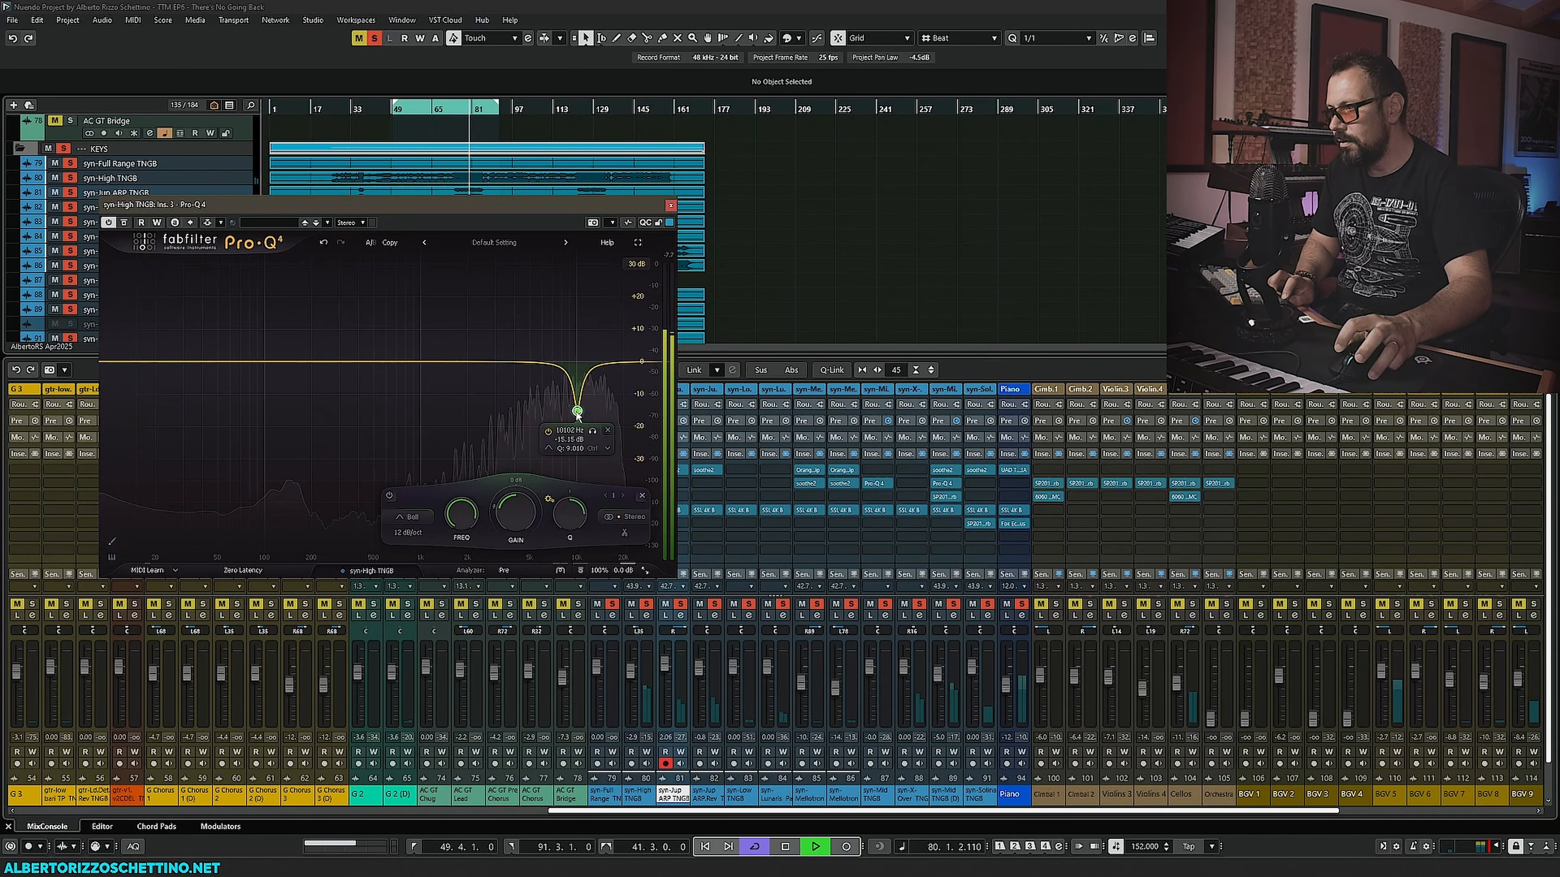
- Switch the notch band to dynamic mode, then stop playback
{"action": "right_click", "coordinate": [576, 411]}
{"action": "left_click", "coordinate": [615, 464]}
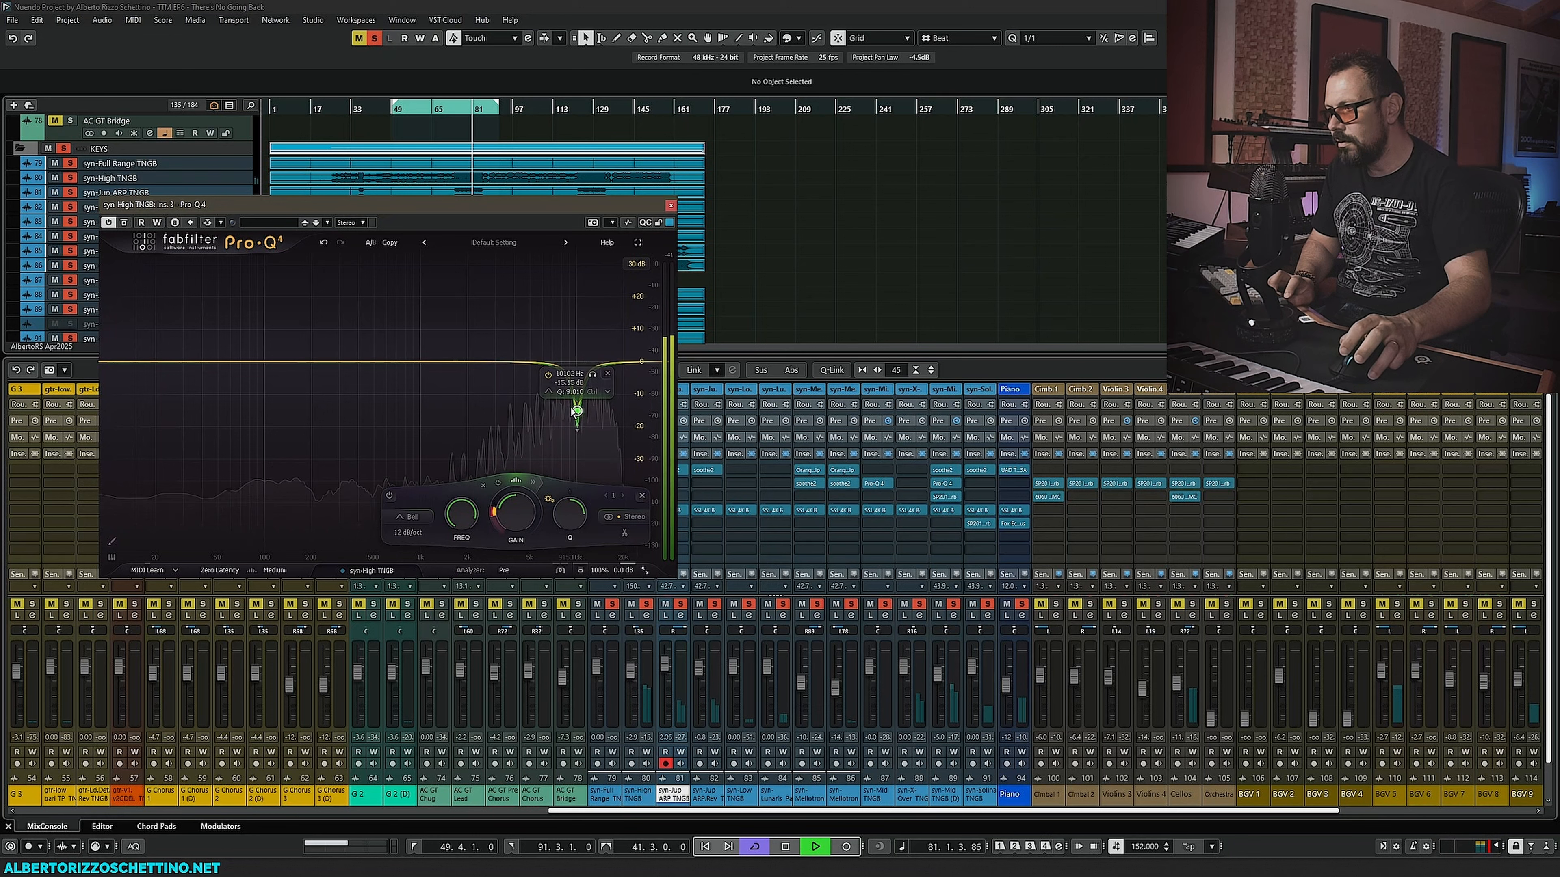
{"action": "key", "text": "space"}
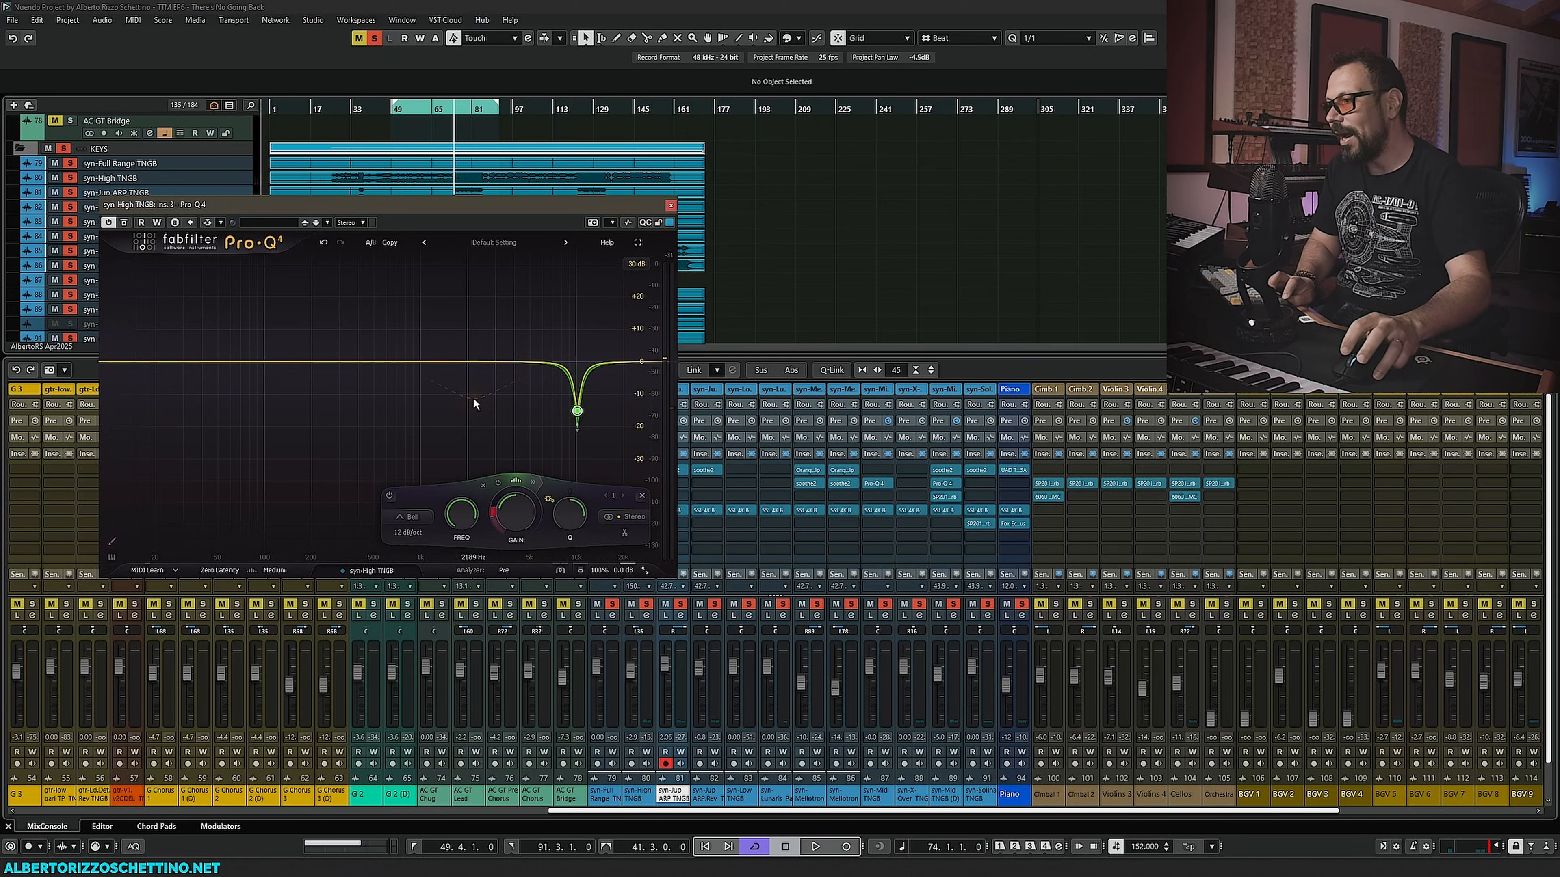
- Reposition the Pro-Q 4 window, audition the notch with playback, stop it and close the plugin
{"action": "mouse_move", "coordinate": [577, 411]}
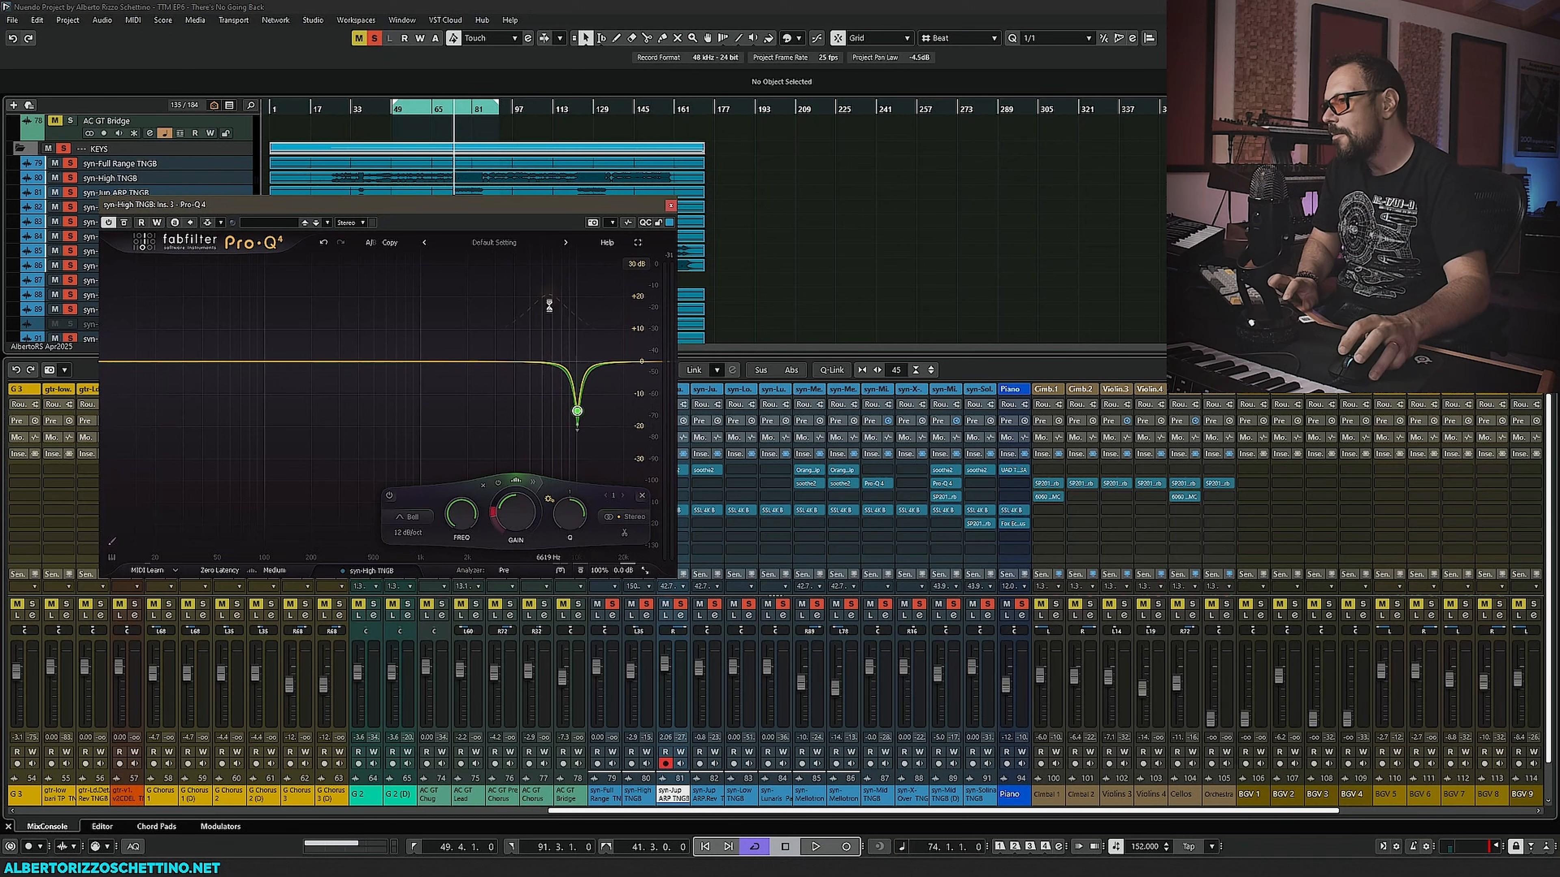
{"action": "left_click_drag", "start_coordinate": [551, 207], "coordinate": [520, 225]}
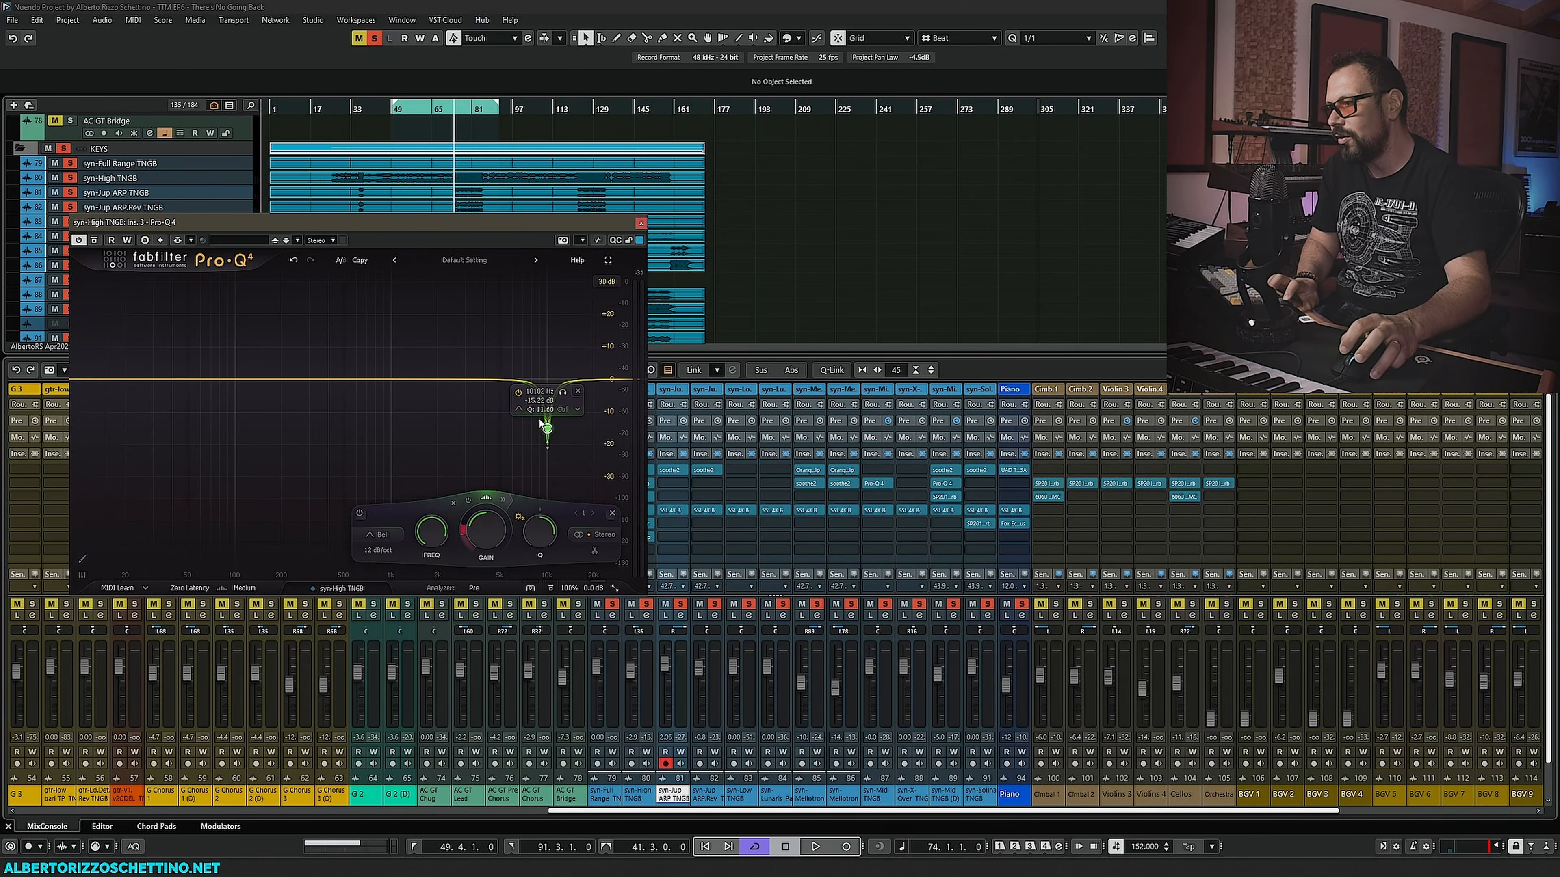
{"action": "left_click", "coordinate": [97, 240]}
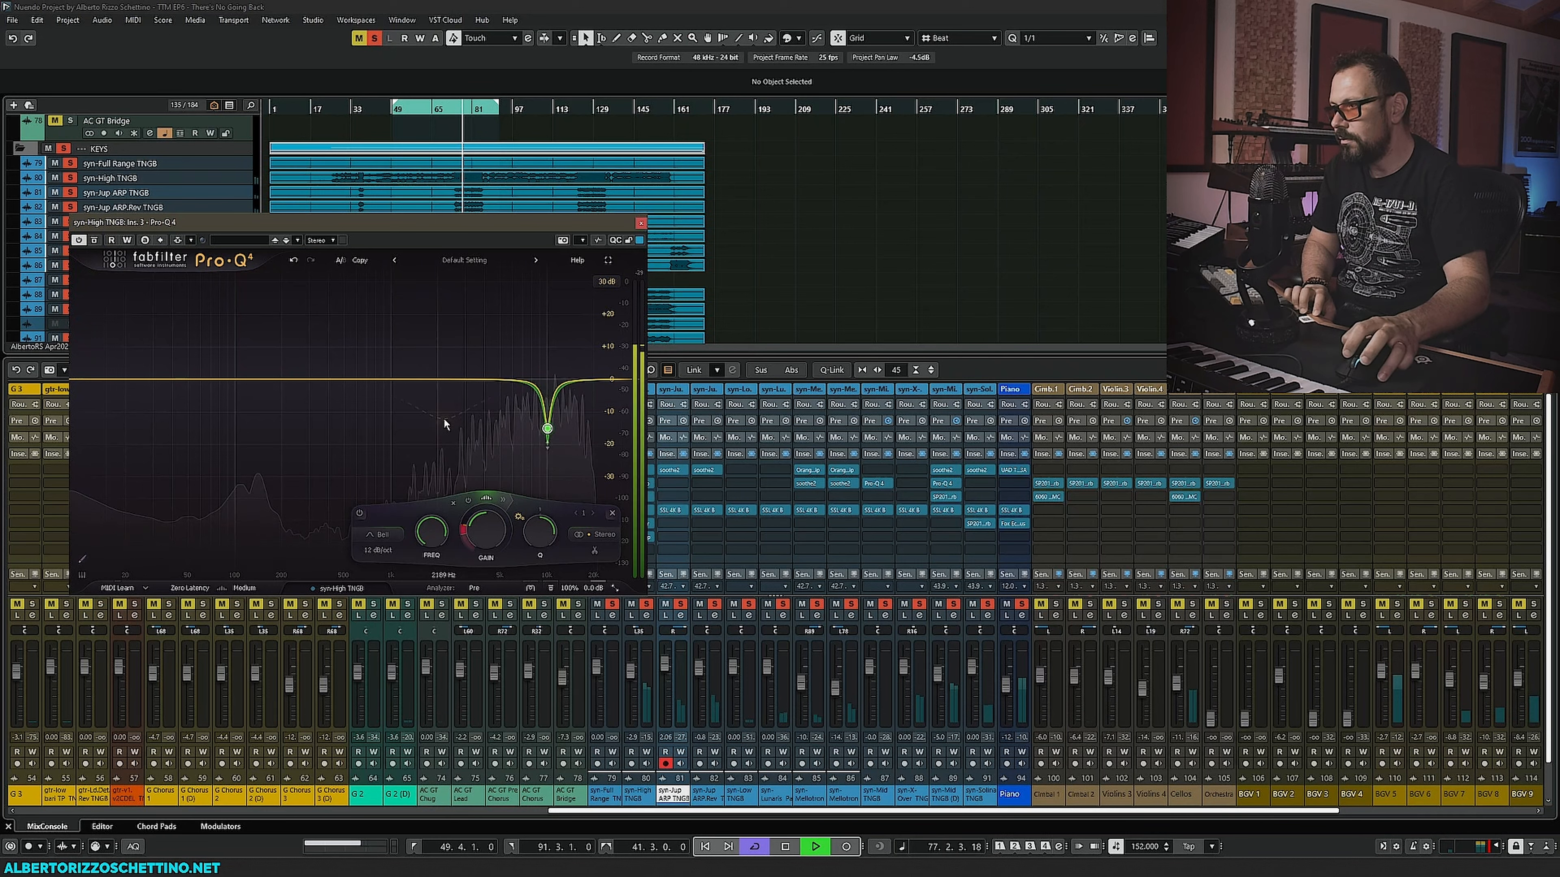
{"action": "key", "text": "space"}
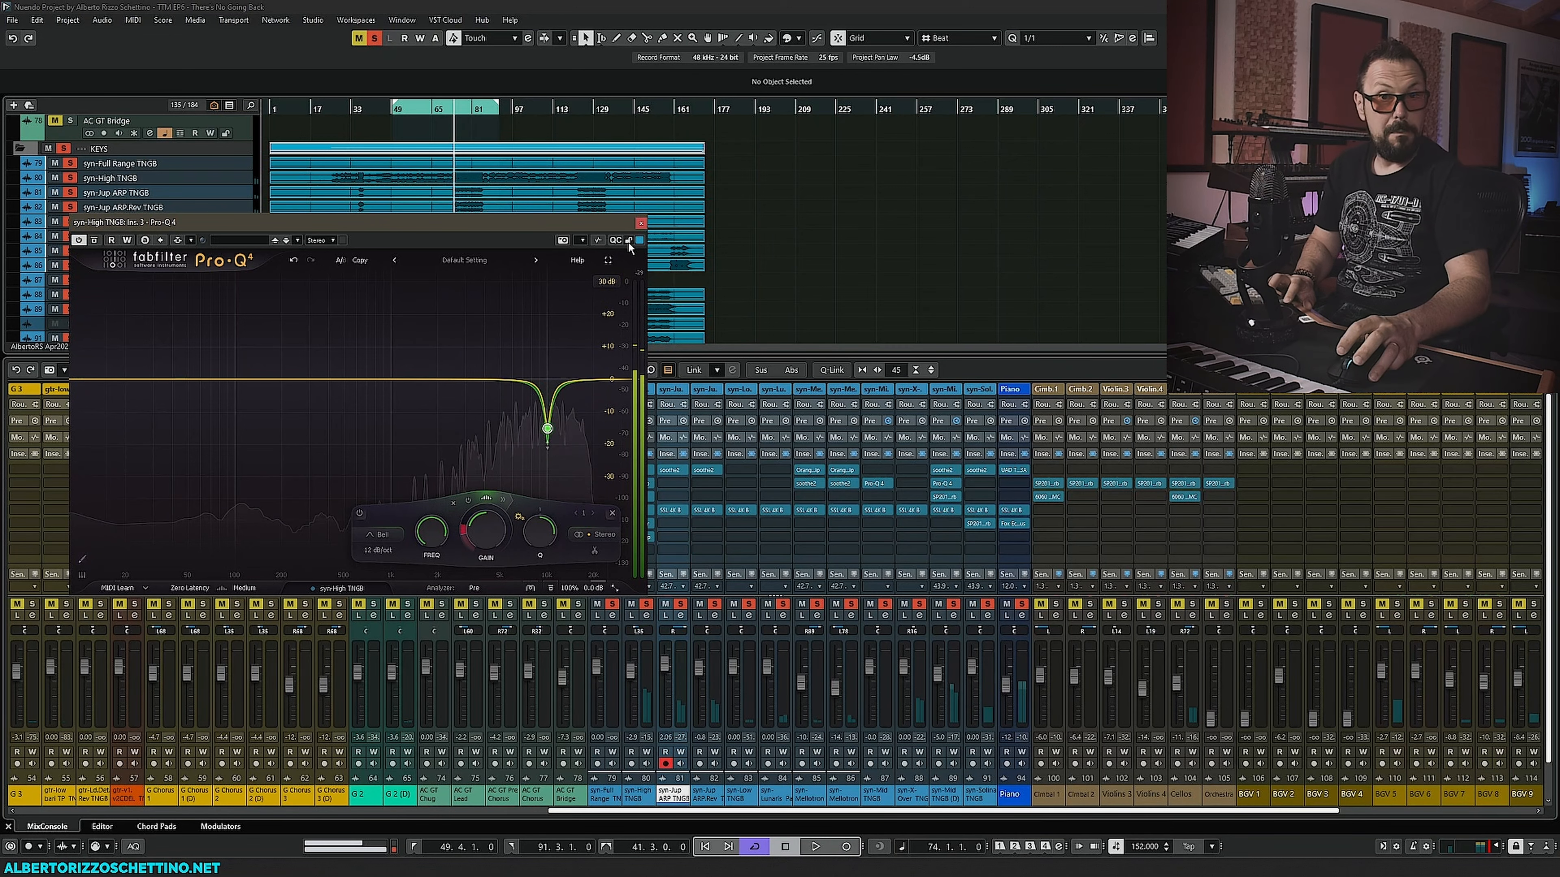
{"action": "left_click", "coordinate": [640, 223]}
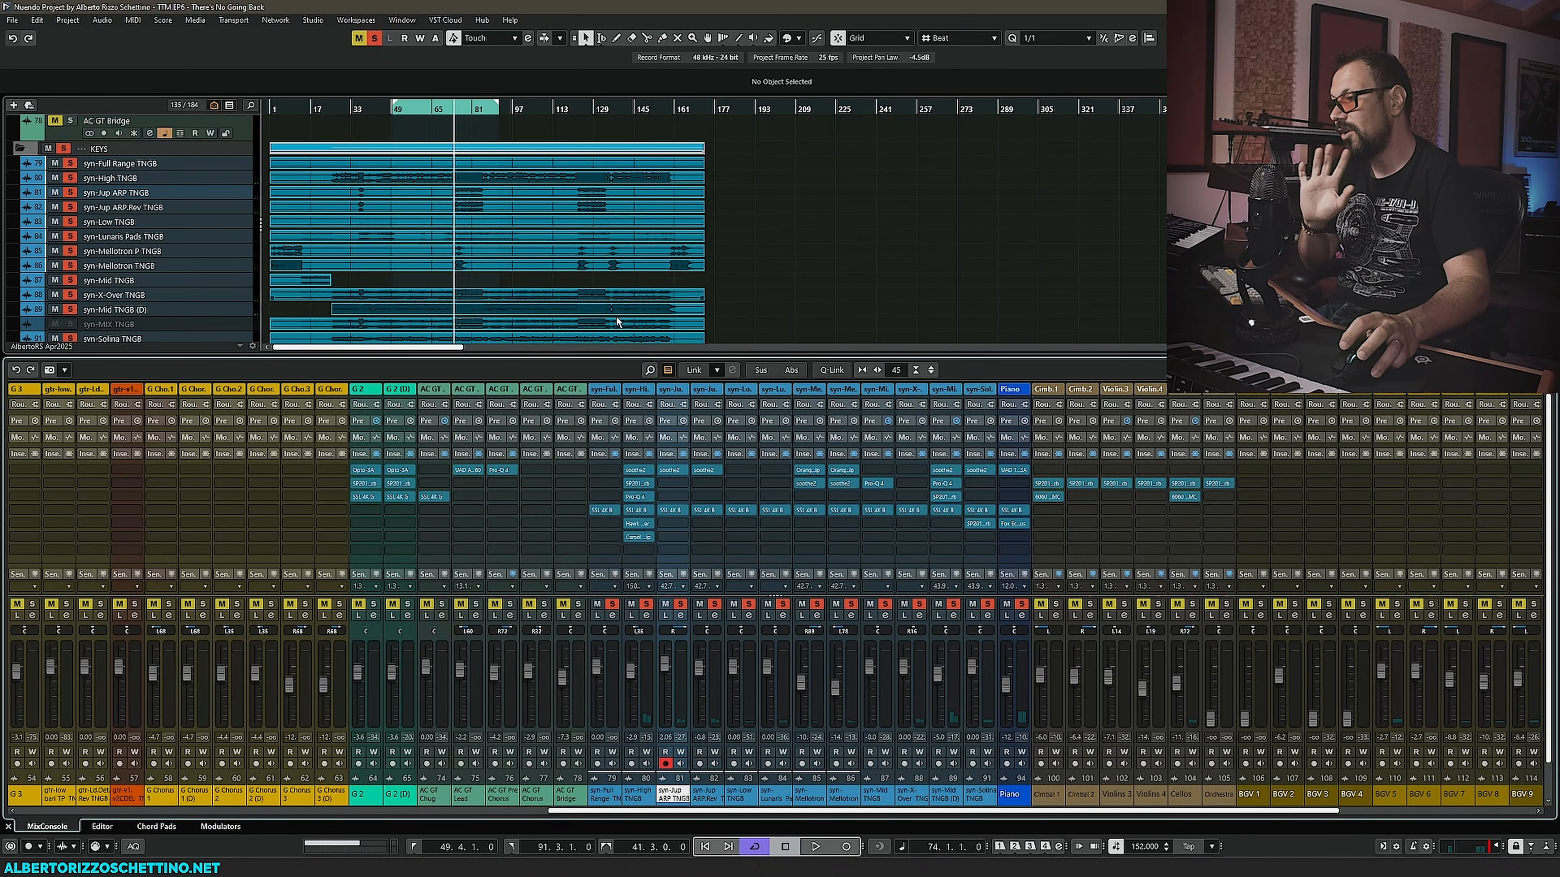
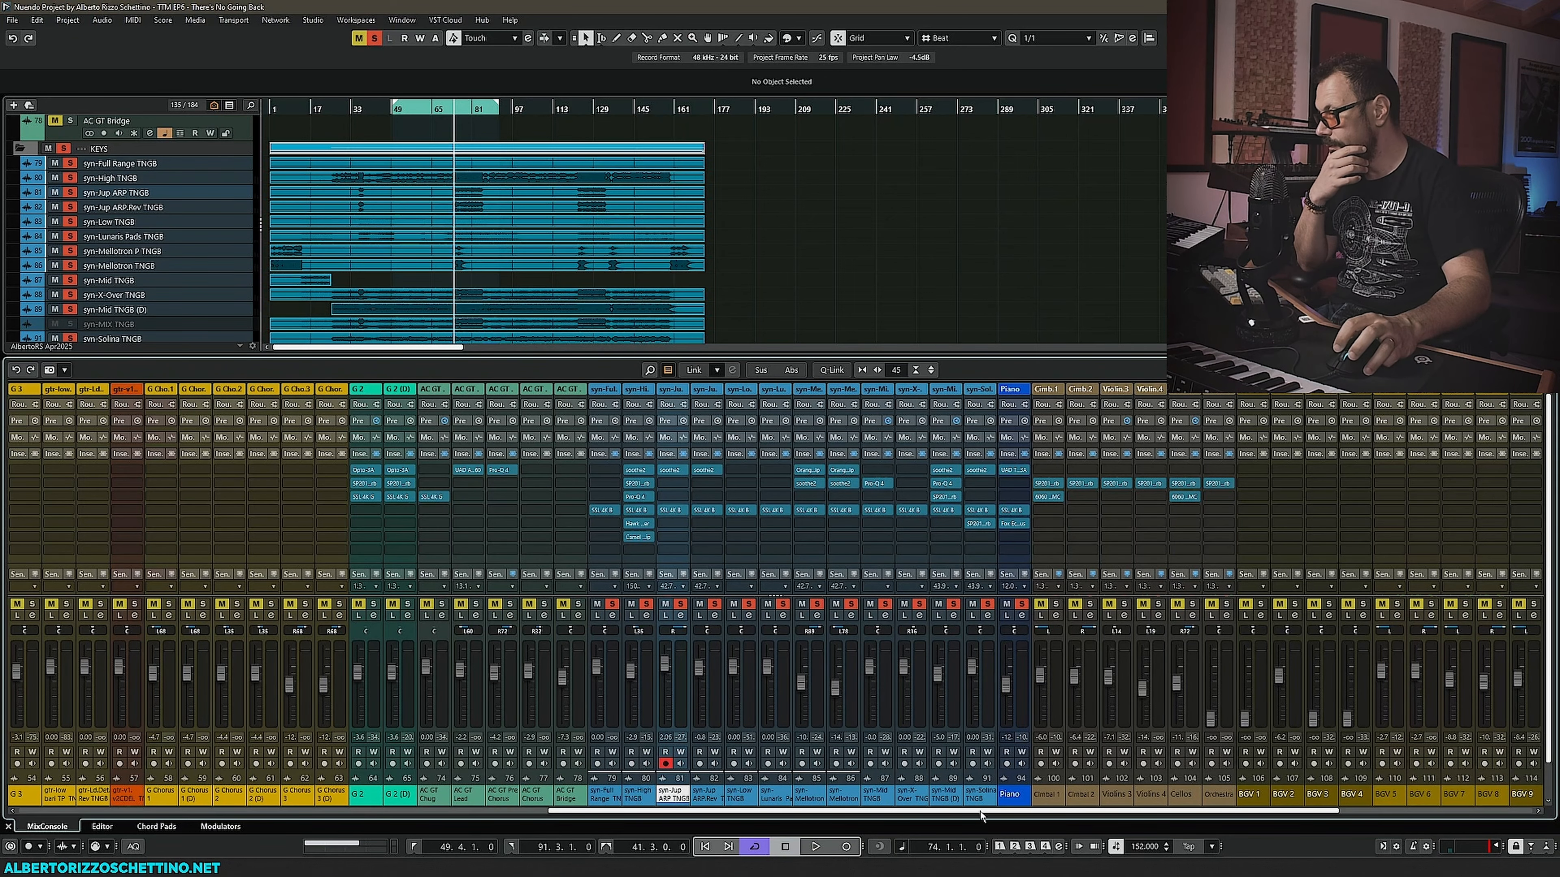
{"action": "scroll", "coordinate": [1033, 815], "scroll_direction": "right", "scroll_amount": 3}
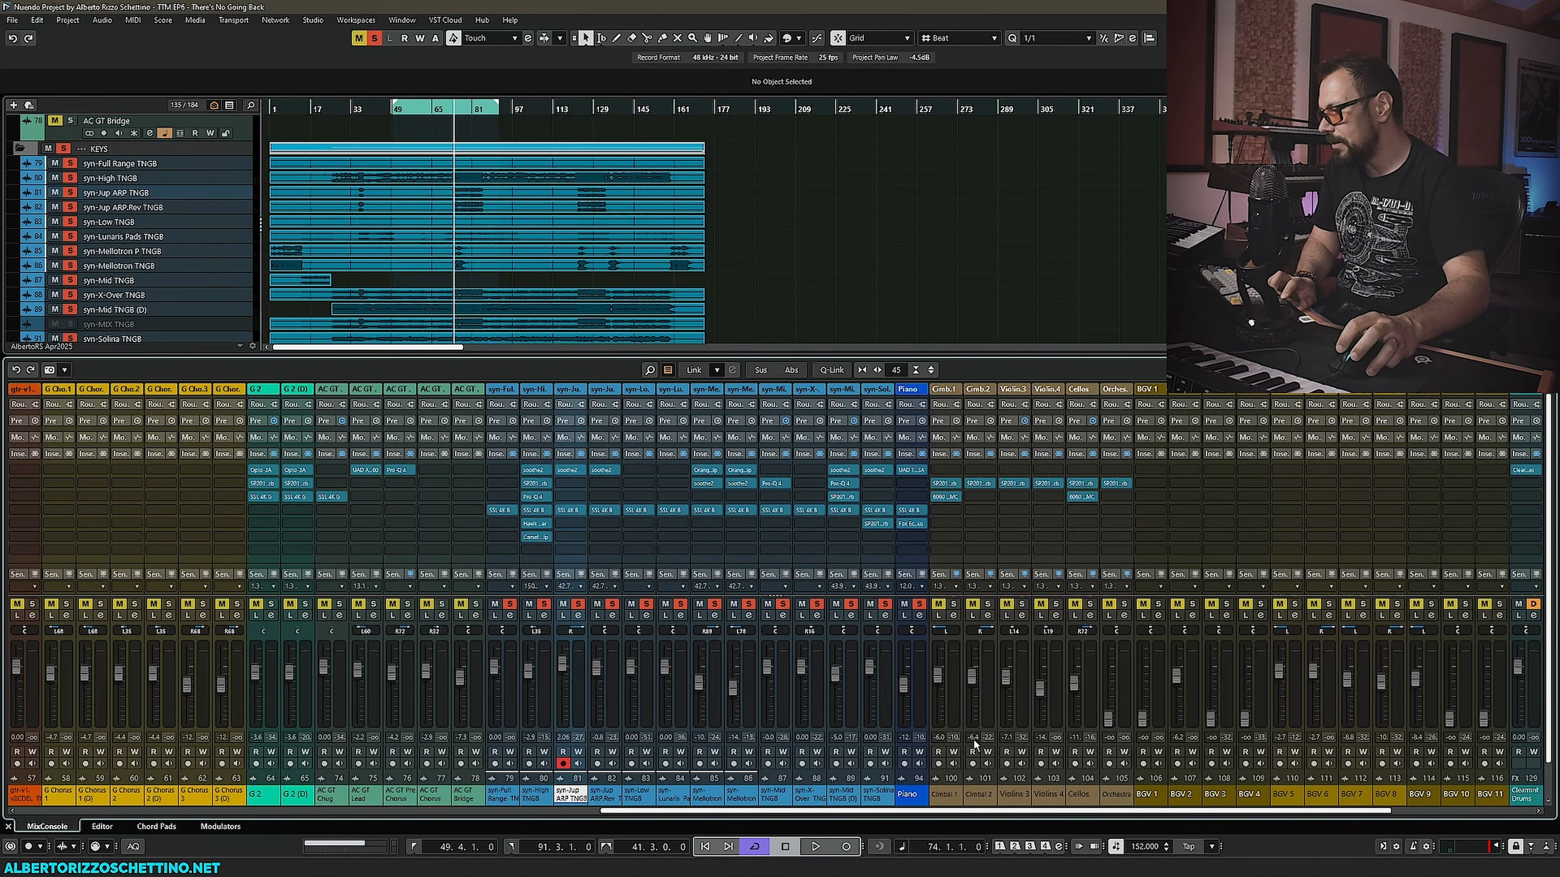
{"action": "scroll", "coordinate": [1431, 807], "scroll_direction": "right", "scroll_amount": 8}
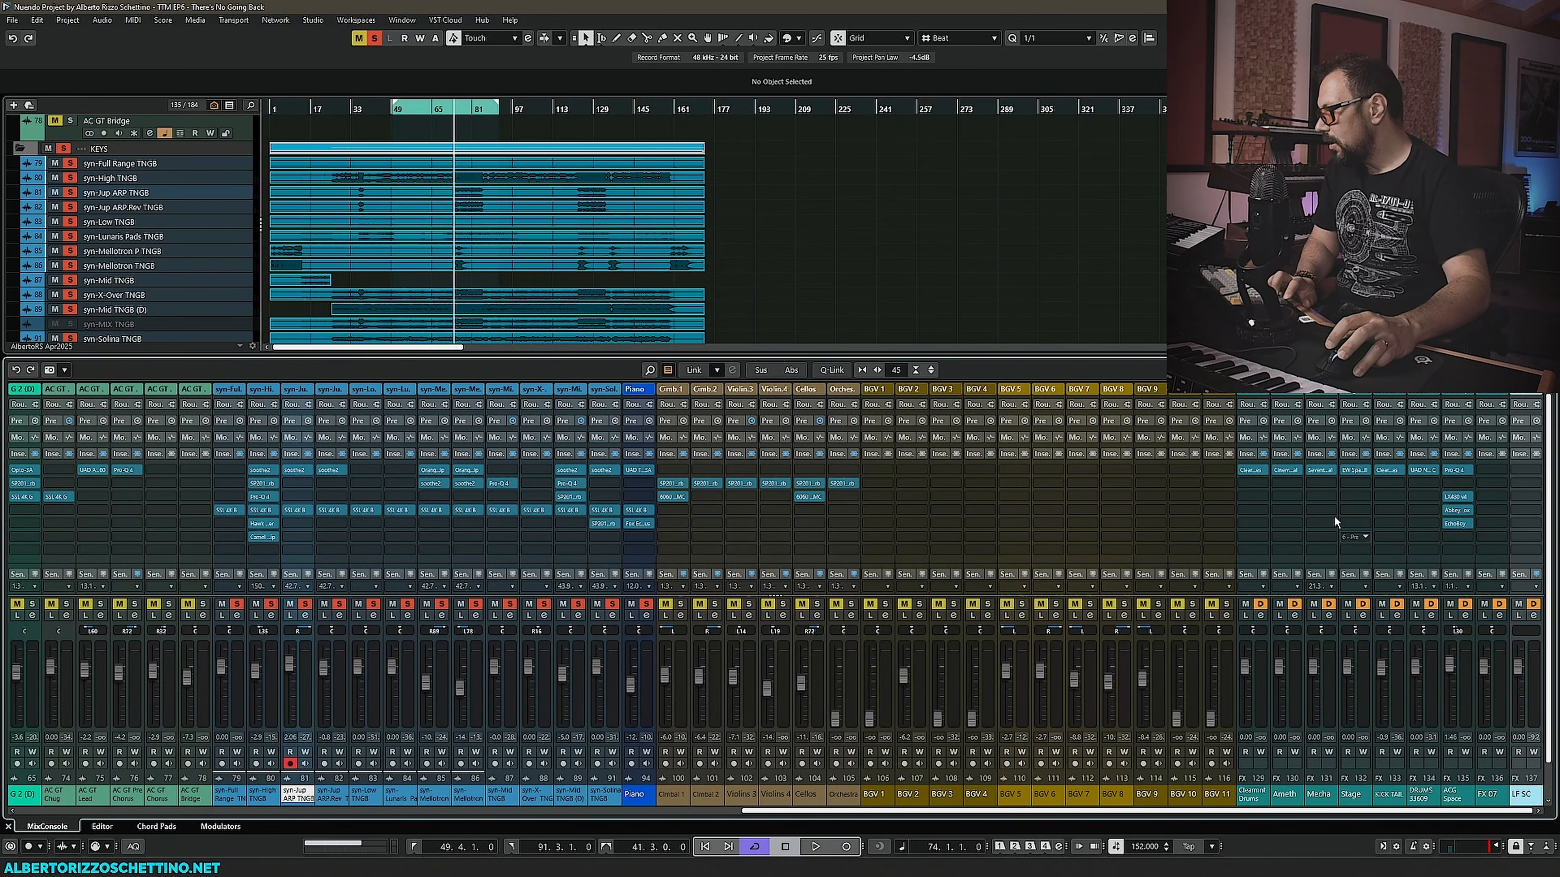
{"action": "key", "text": "F3"}
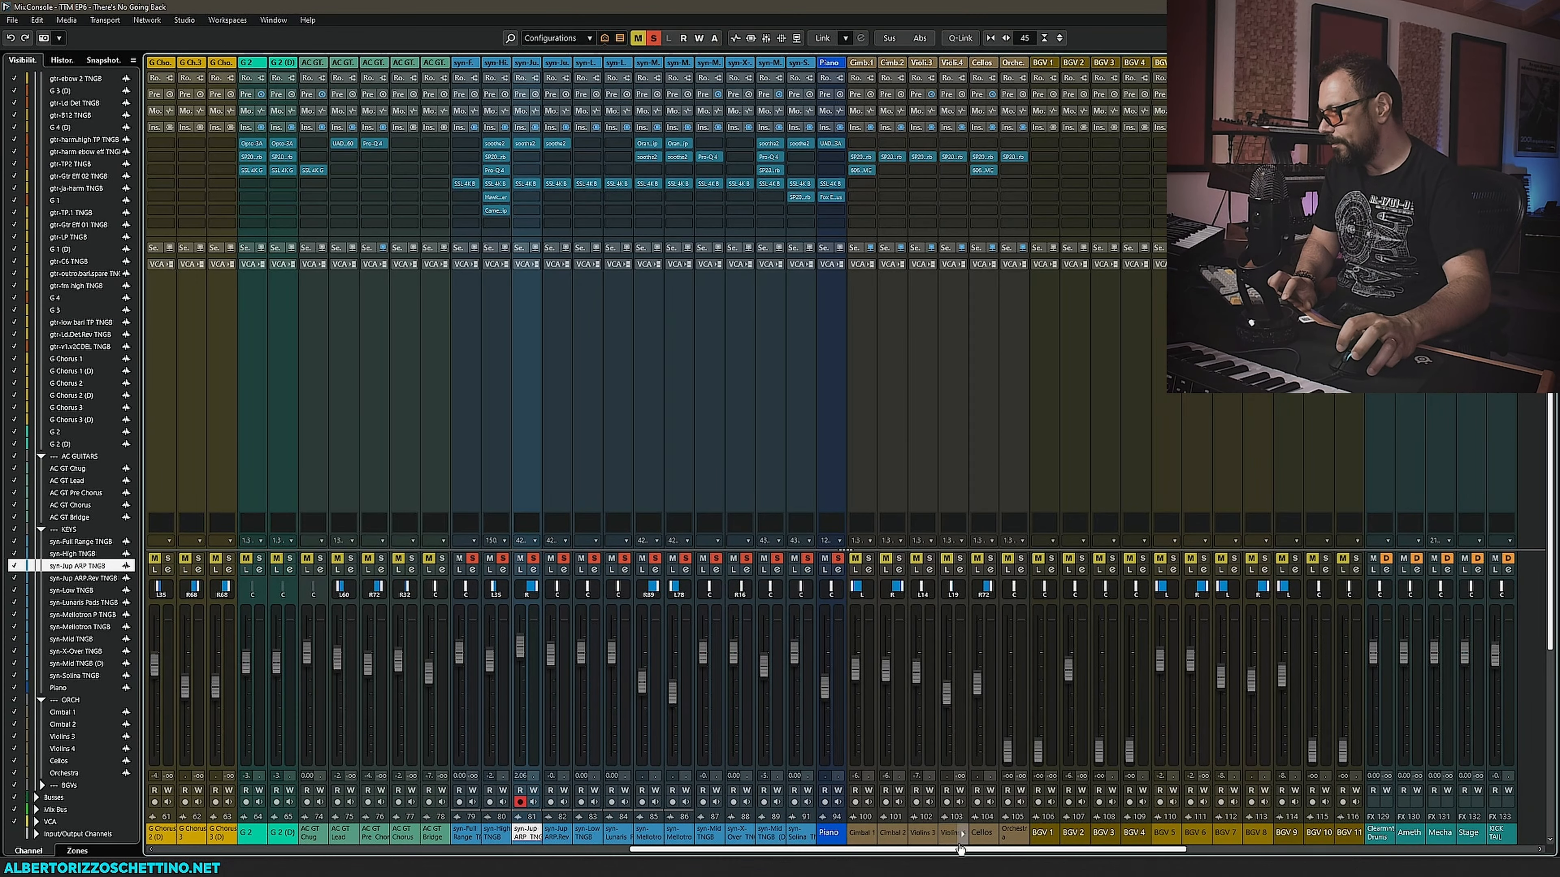
{"action": "key", "text": "F3"}
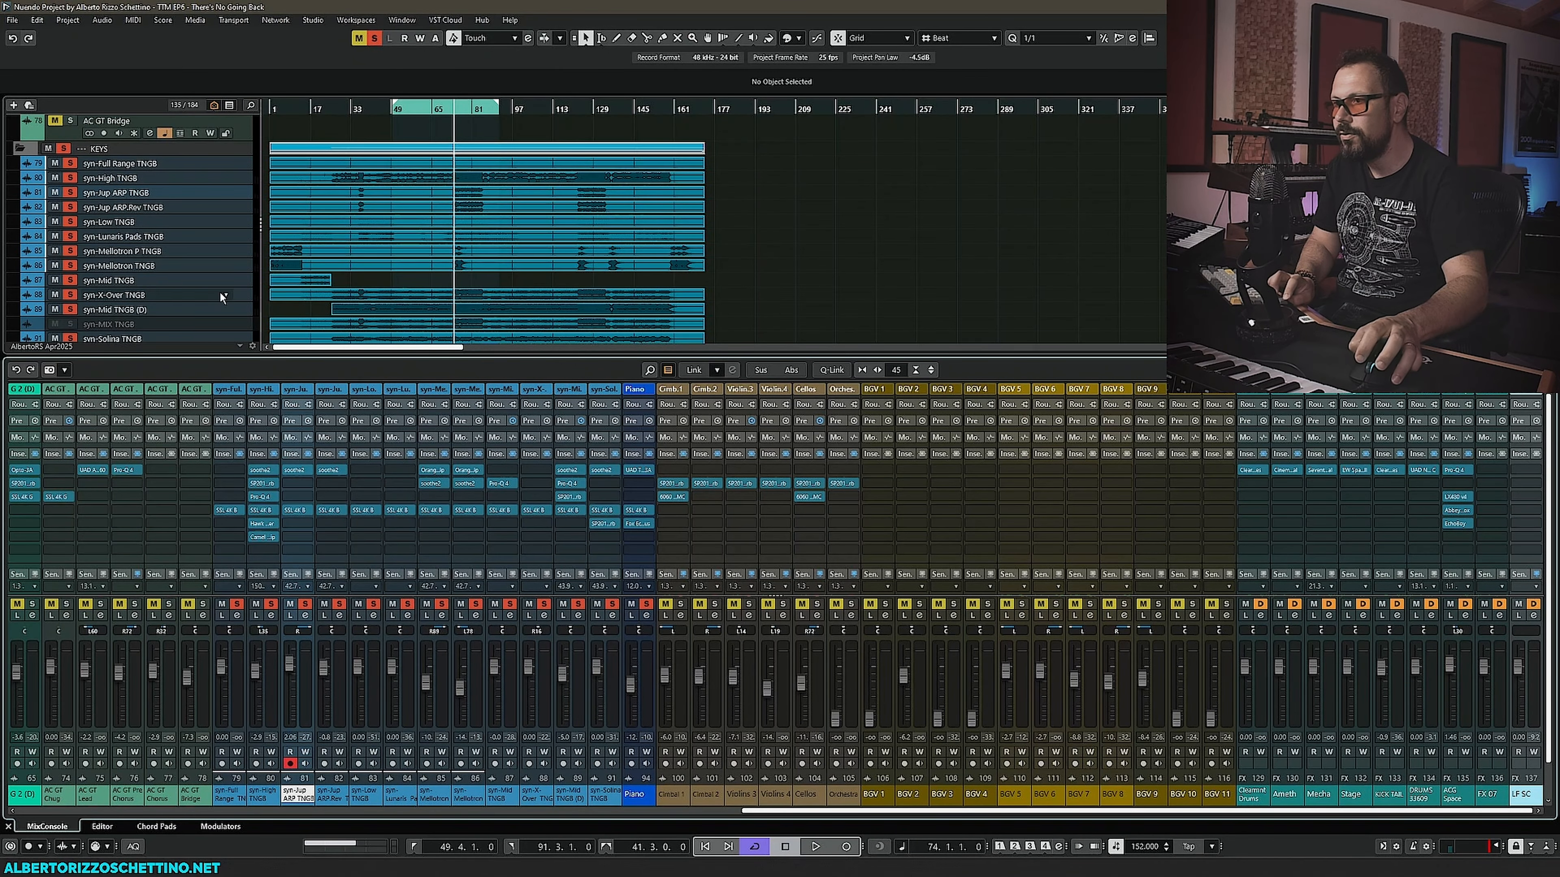
- Copy the Camel Strip insert from the syn-High channel onto the syn-Jup ARP.Rev TNGB channel
{"action": "left_click", "coordinate": [102, 209]}
{"action": "key", "text": "space"}
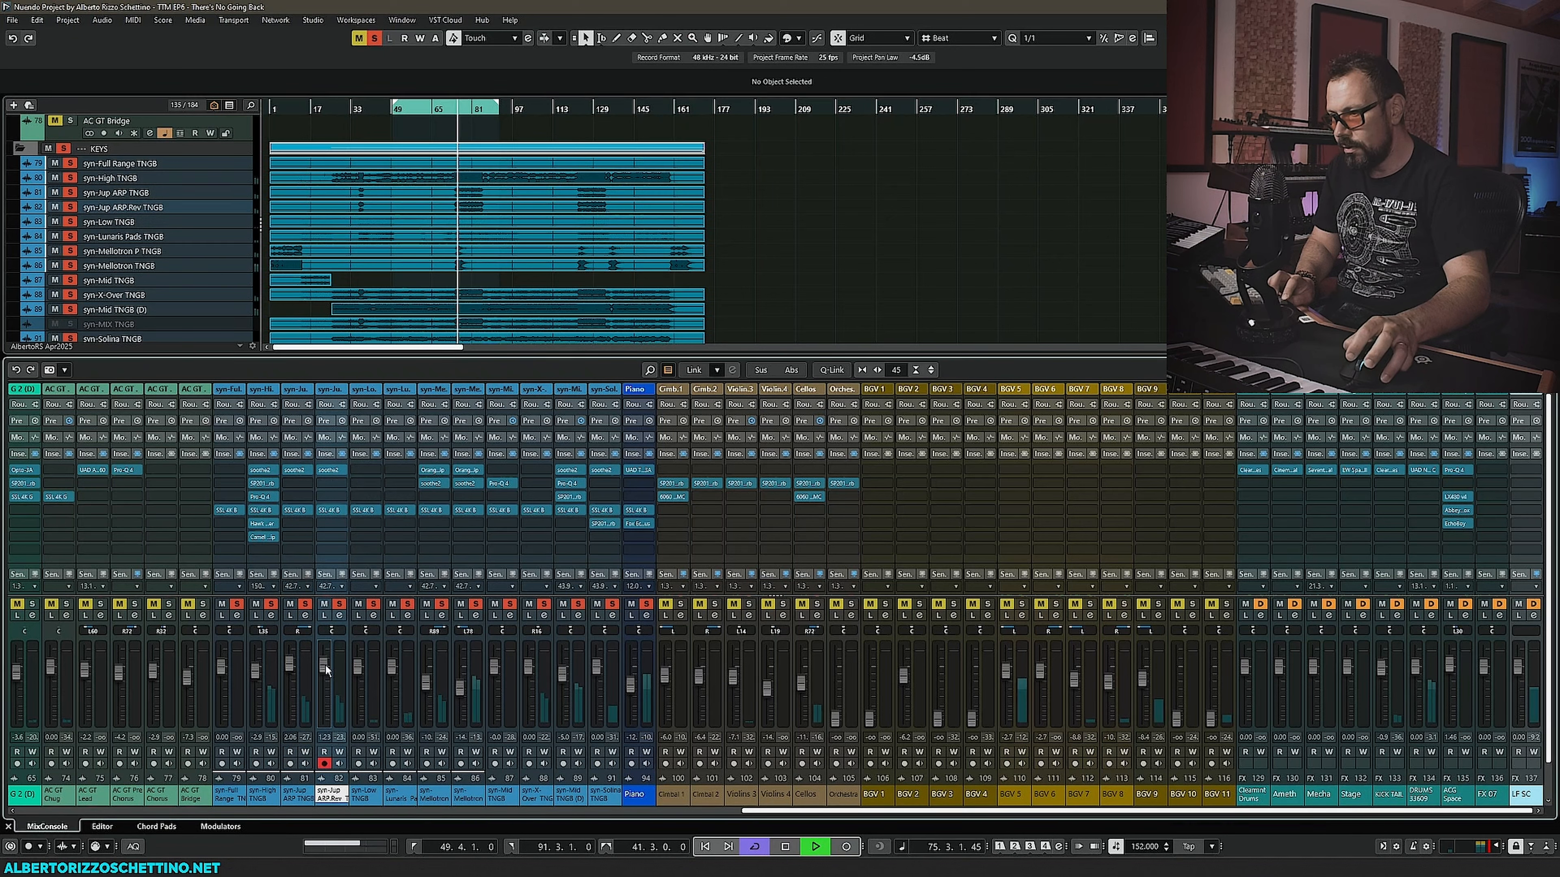
{"action": "key", "text": "space"}
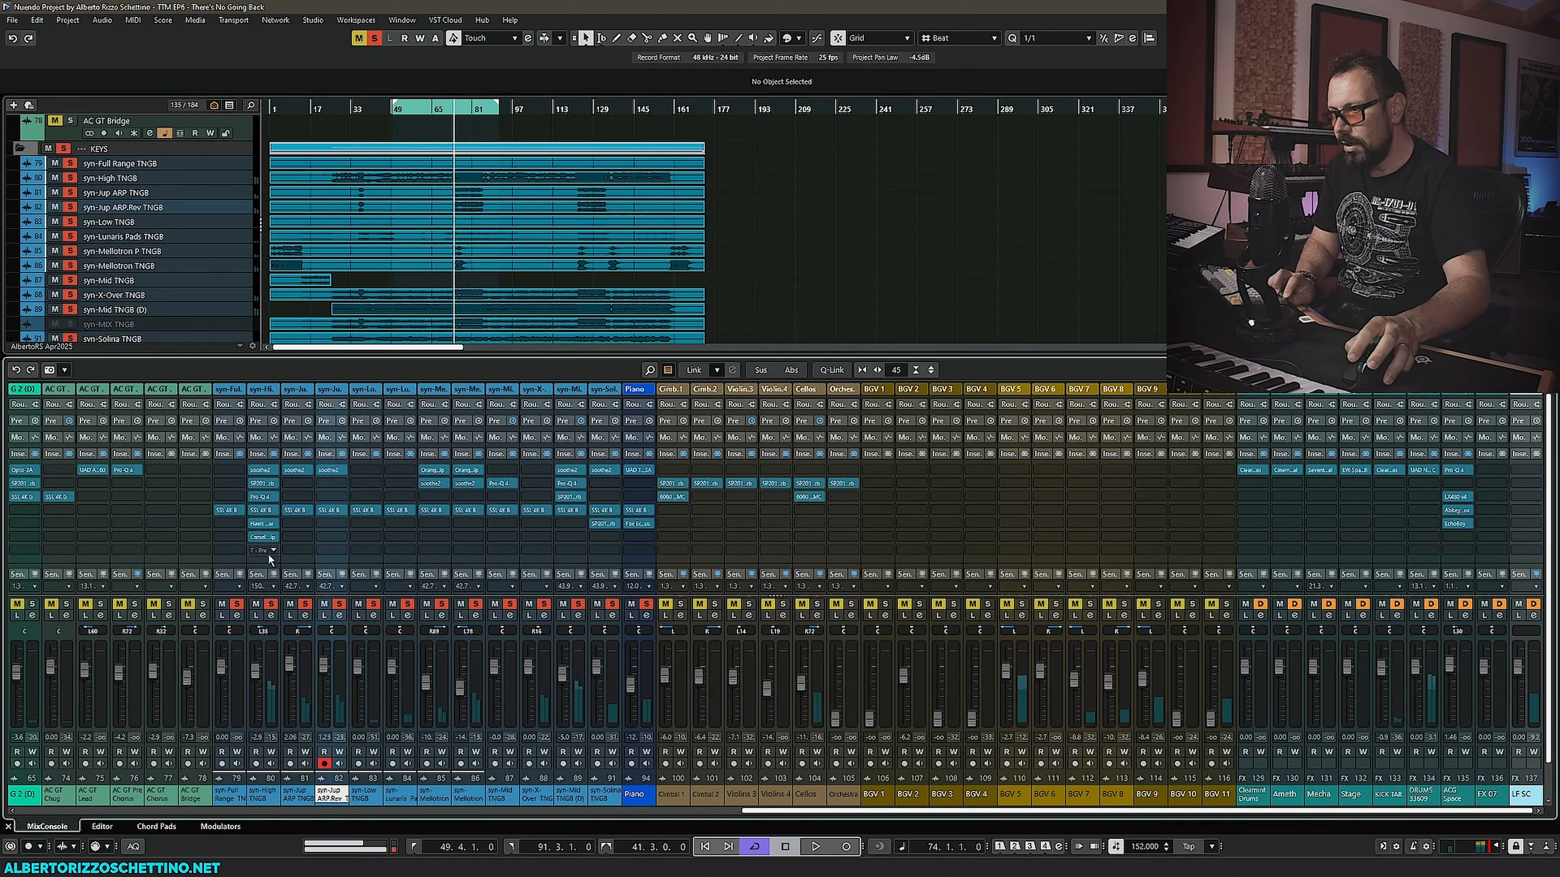
{"action": "left_click_drag", "start_coordinate": [269, 541], "coordinate": [328, 543]}
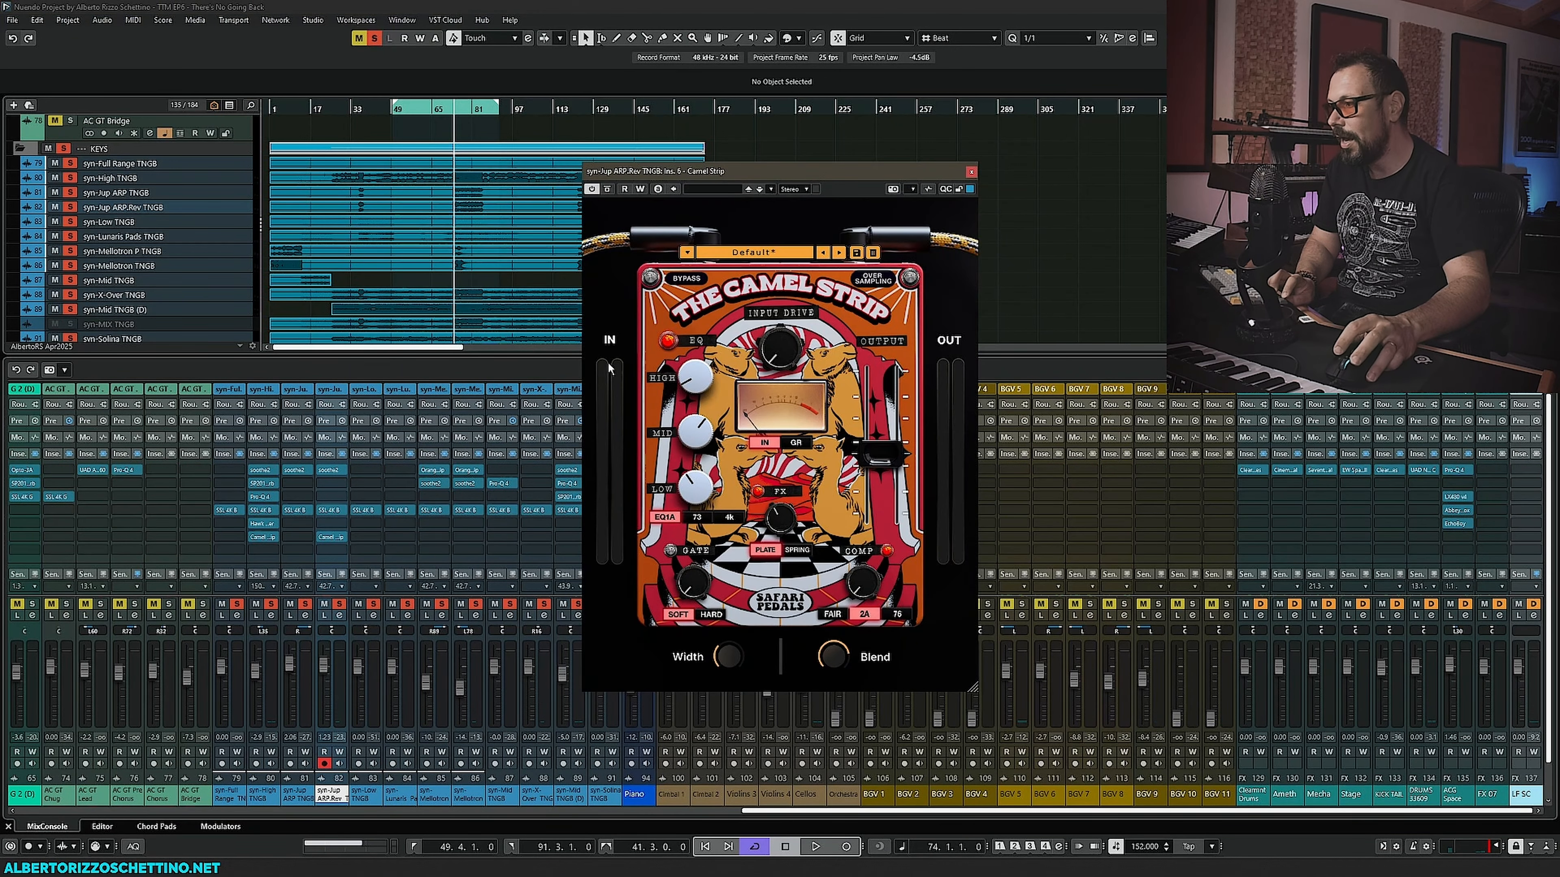
- During playback, cut the Camel Strip's High EQ to about -6.9 dB
{"action": "key", "text": "space"}
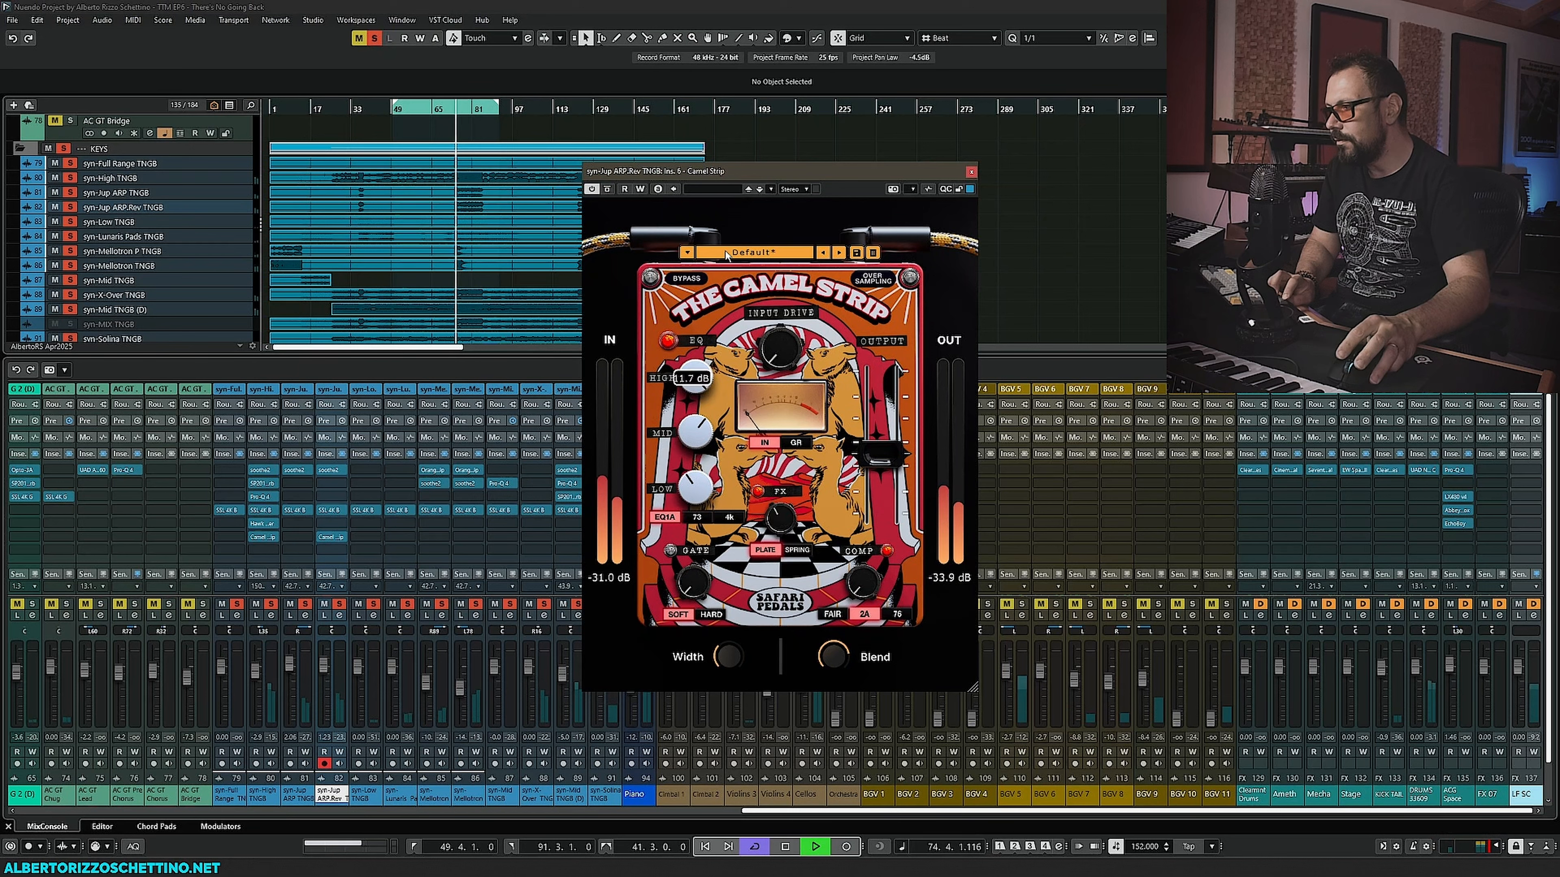
{"action": "left_click_drag", "start_coordinate": [725, 251], "coordinate": [705, 383]}
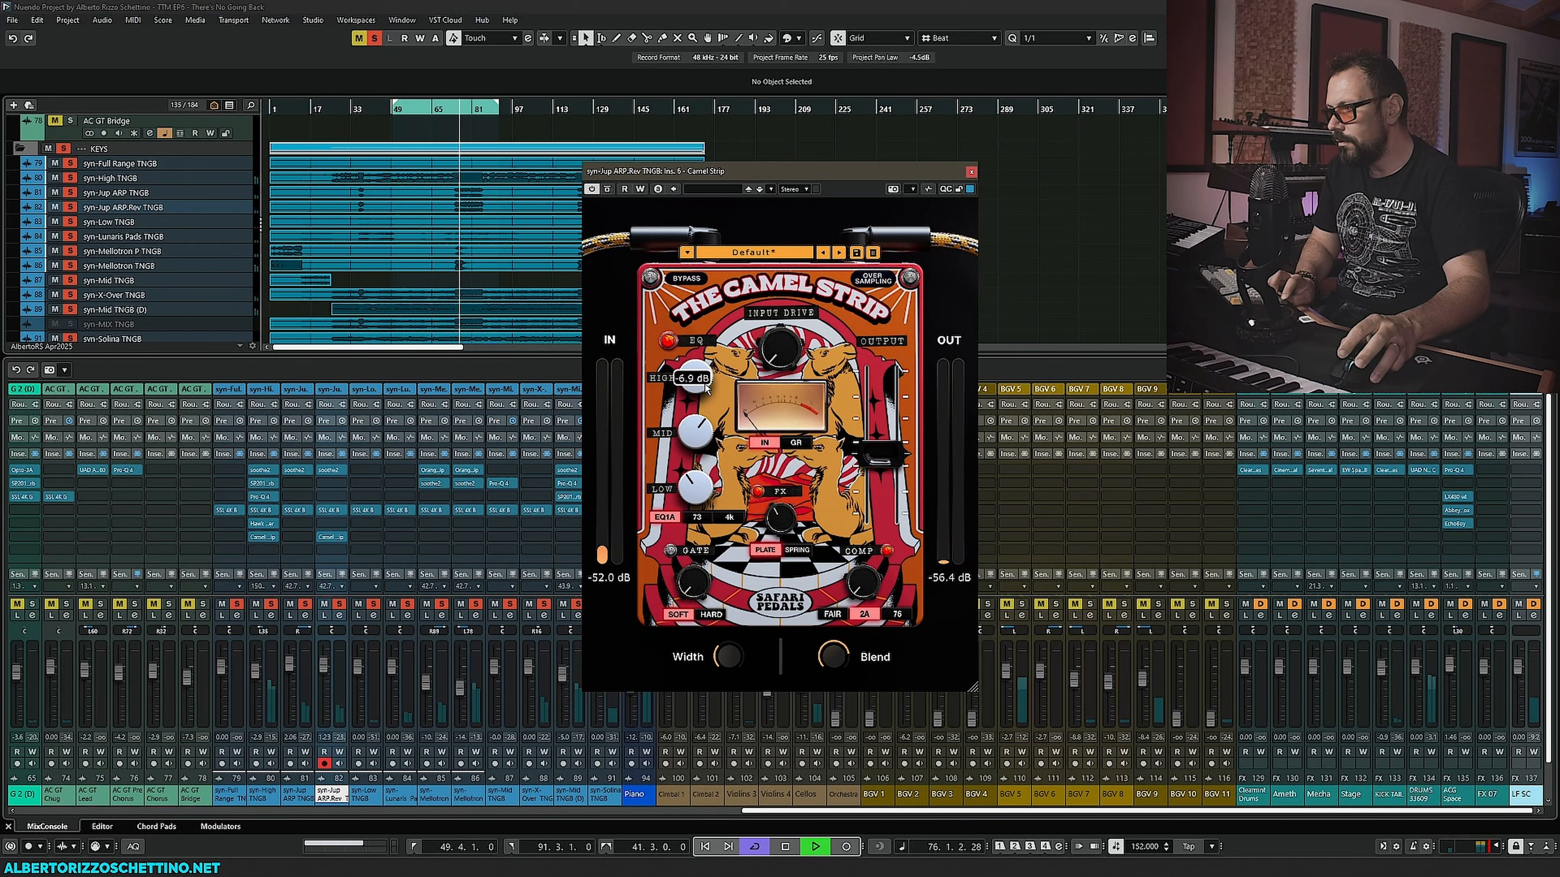
- Switch the Camel Strip reverb type to Spring and raise the FX amount to about 54%
{"action": "mouse_move", "coordinate": [842, 646]}
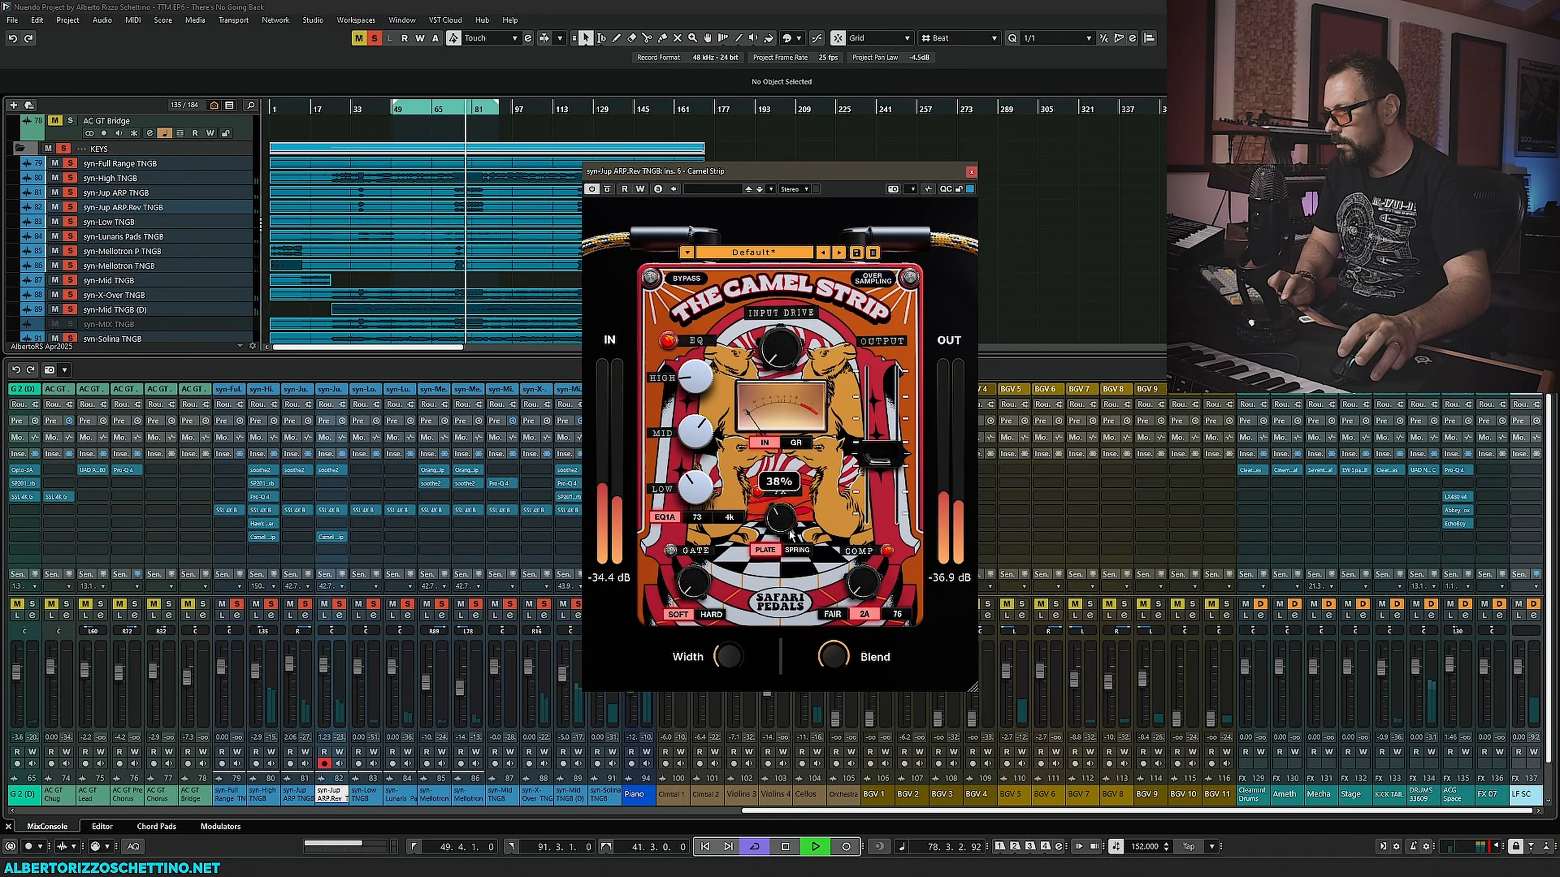
{"action": "left_click", "coordinate": [797, 549]}
{"action": "left_click_drag", "start_coordinate": [791, 532], "coordinate": [795, 509]}
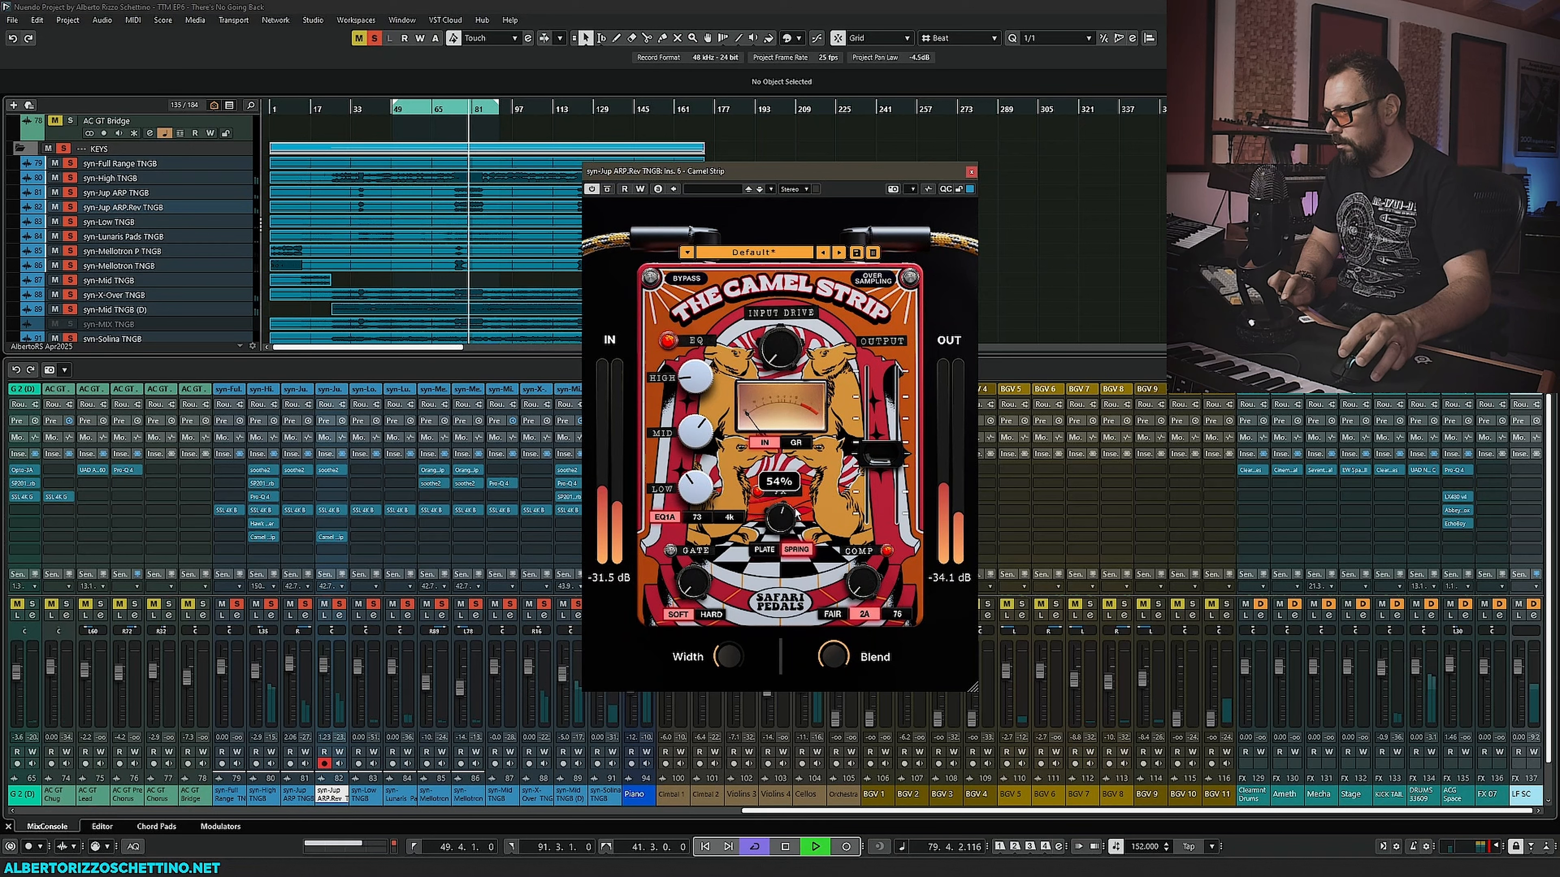
- Turn down the Camel Strip's Blend, stop playback and close the plugin window
{"action": "left_click_drag", "start_coordinate": [835, 659], "coordinate": [824, 714]}
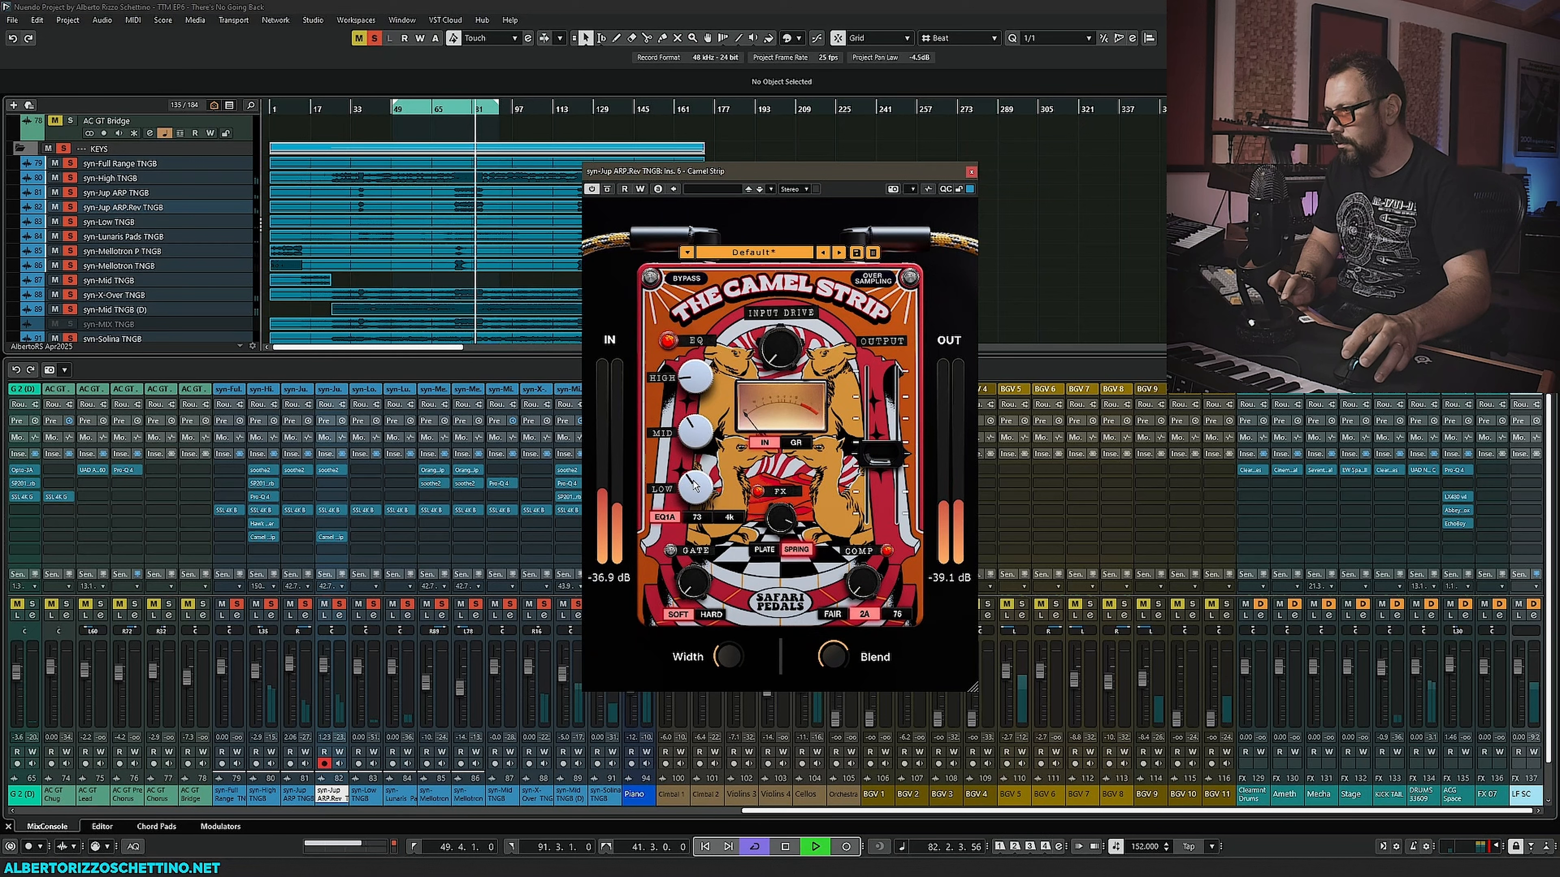
{"action": "key", "text": "space"}
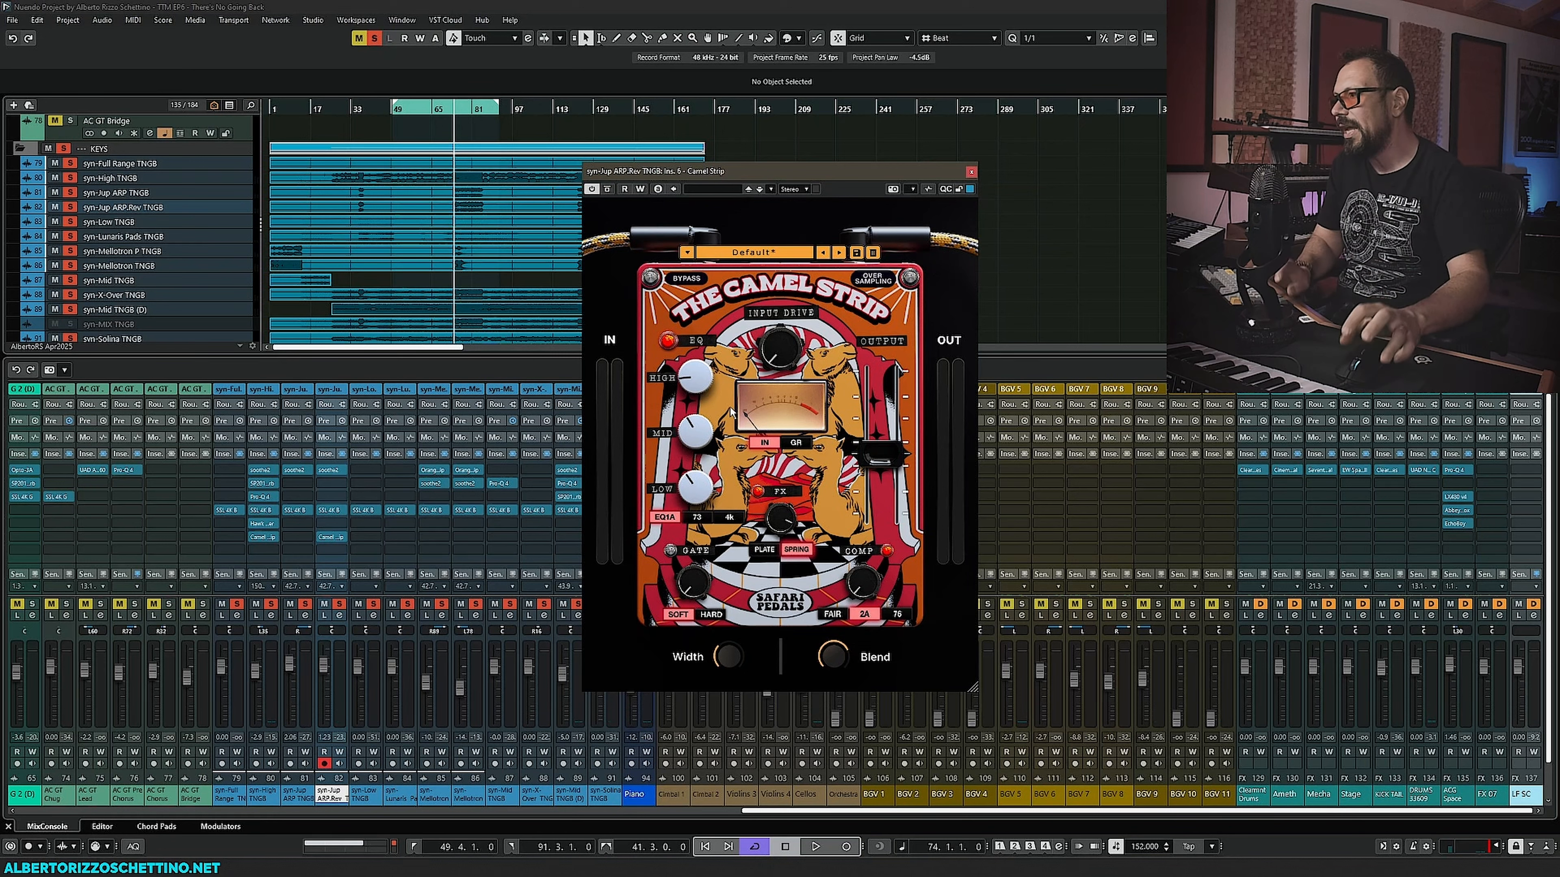
{"action": "left_click", "coordinate": [970, 172]}
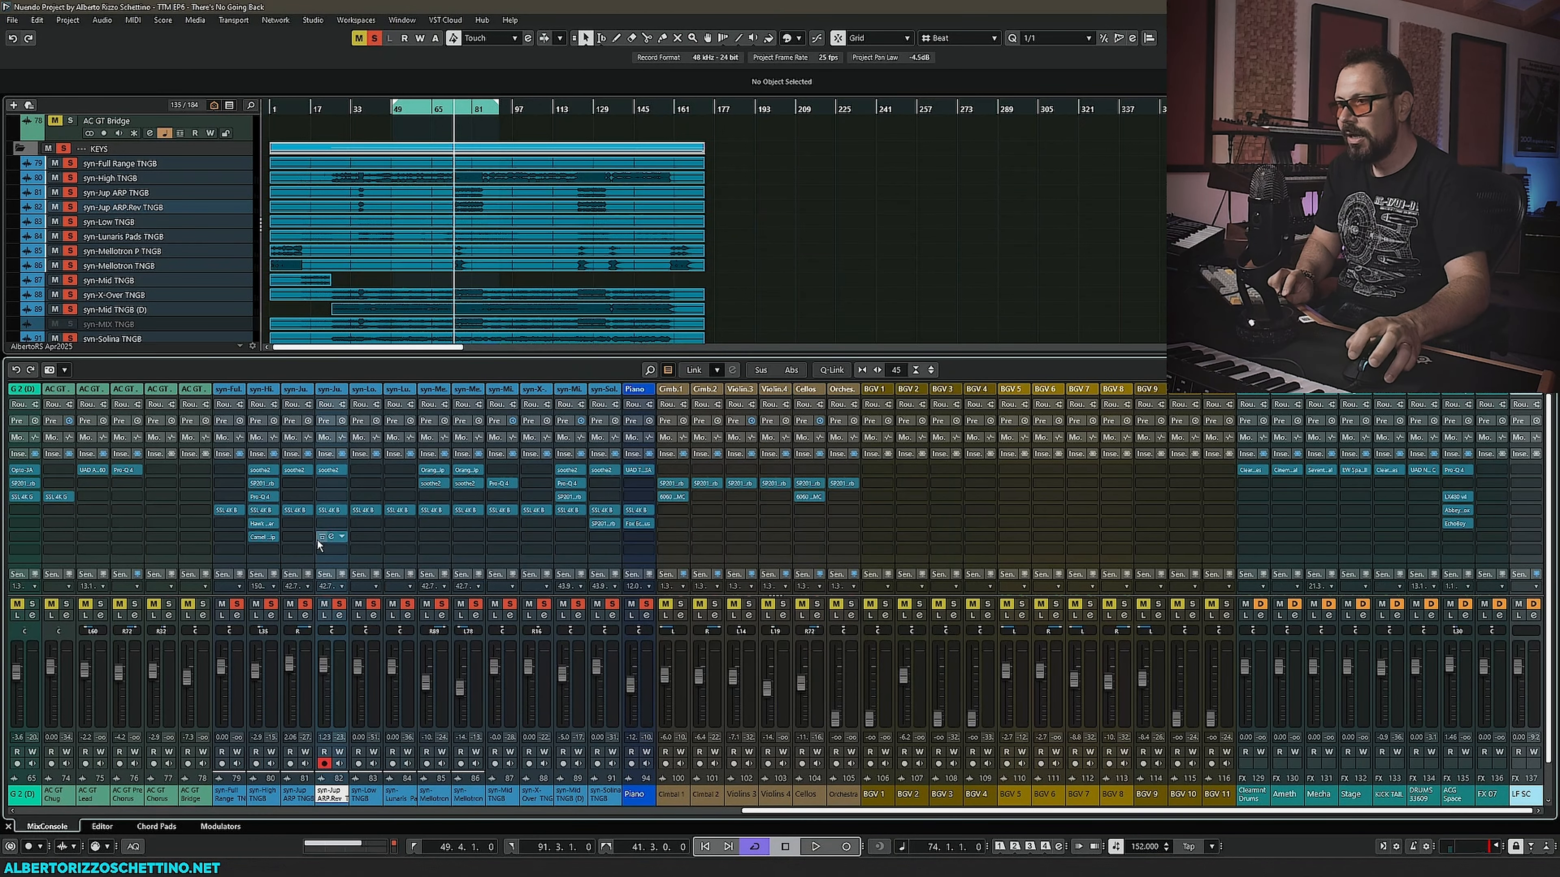
- Copy the Pro-Q 4 insert from syn-High onto the syn-Jup ARP.Rev TNGB channel, open it and reposition its window
{"action": "left_click_drag", "start_coordinate": [262, 495], "coordinate": [332, 497]}
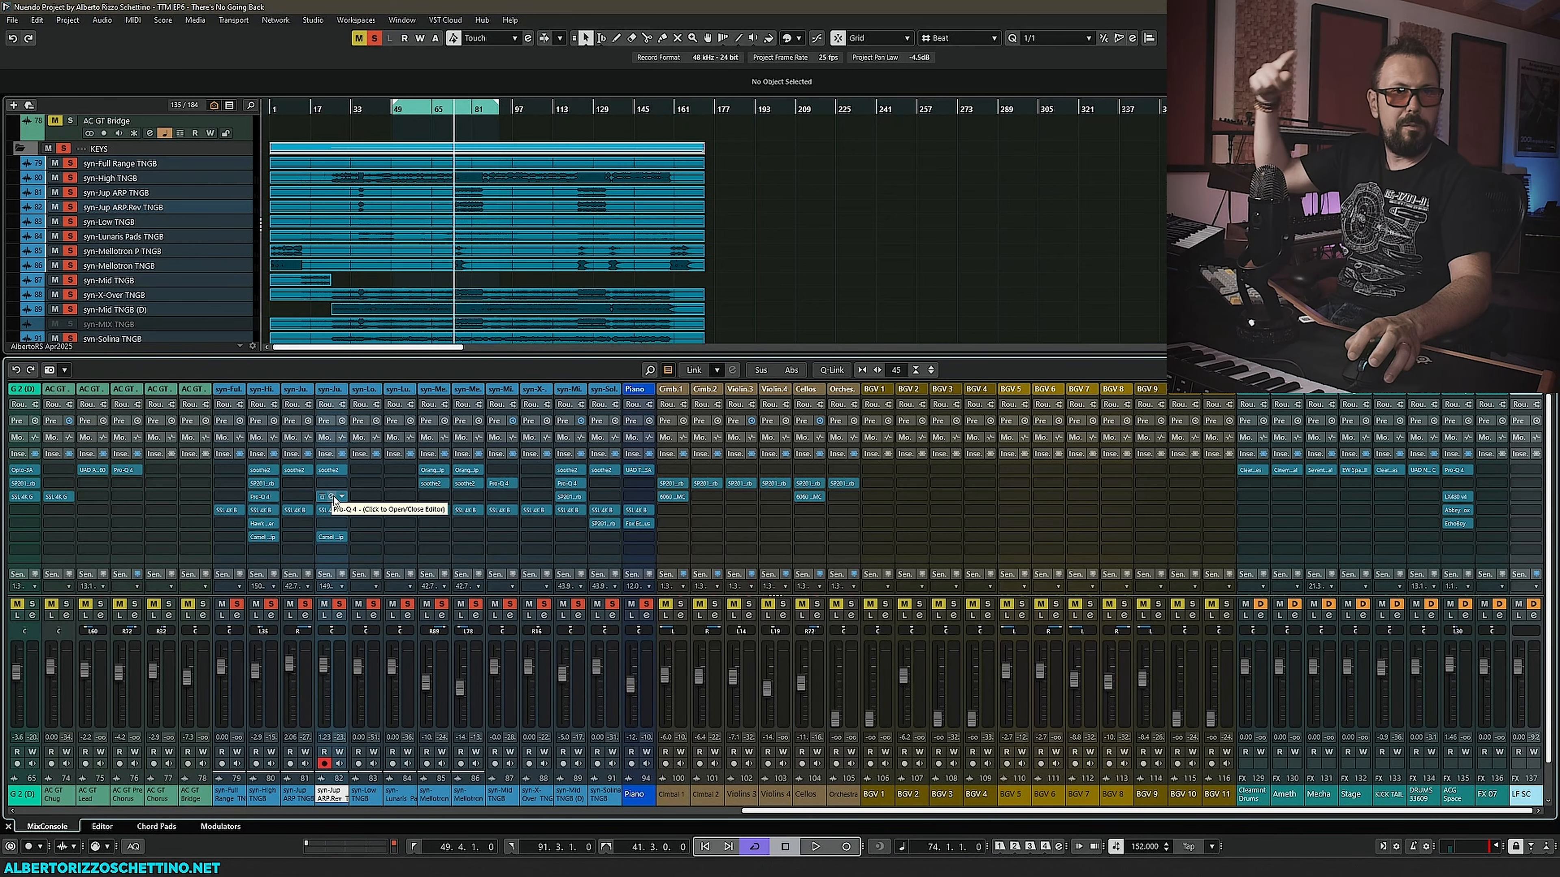
{"action": "left_click", "coordinate": [332, 498]}
{"action": "left_click_drag", "start_coordinate": [638, 245], "coordinate": [497, 231]}
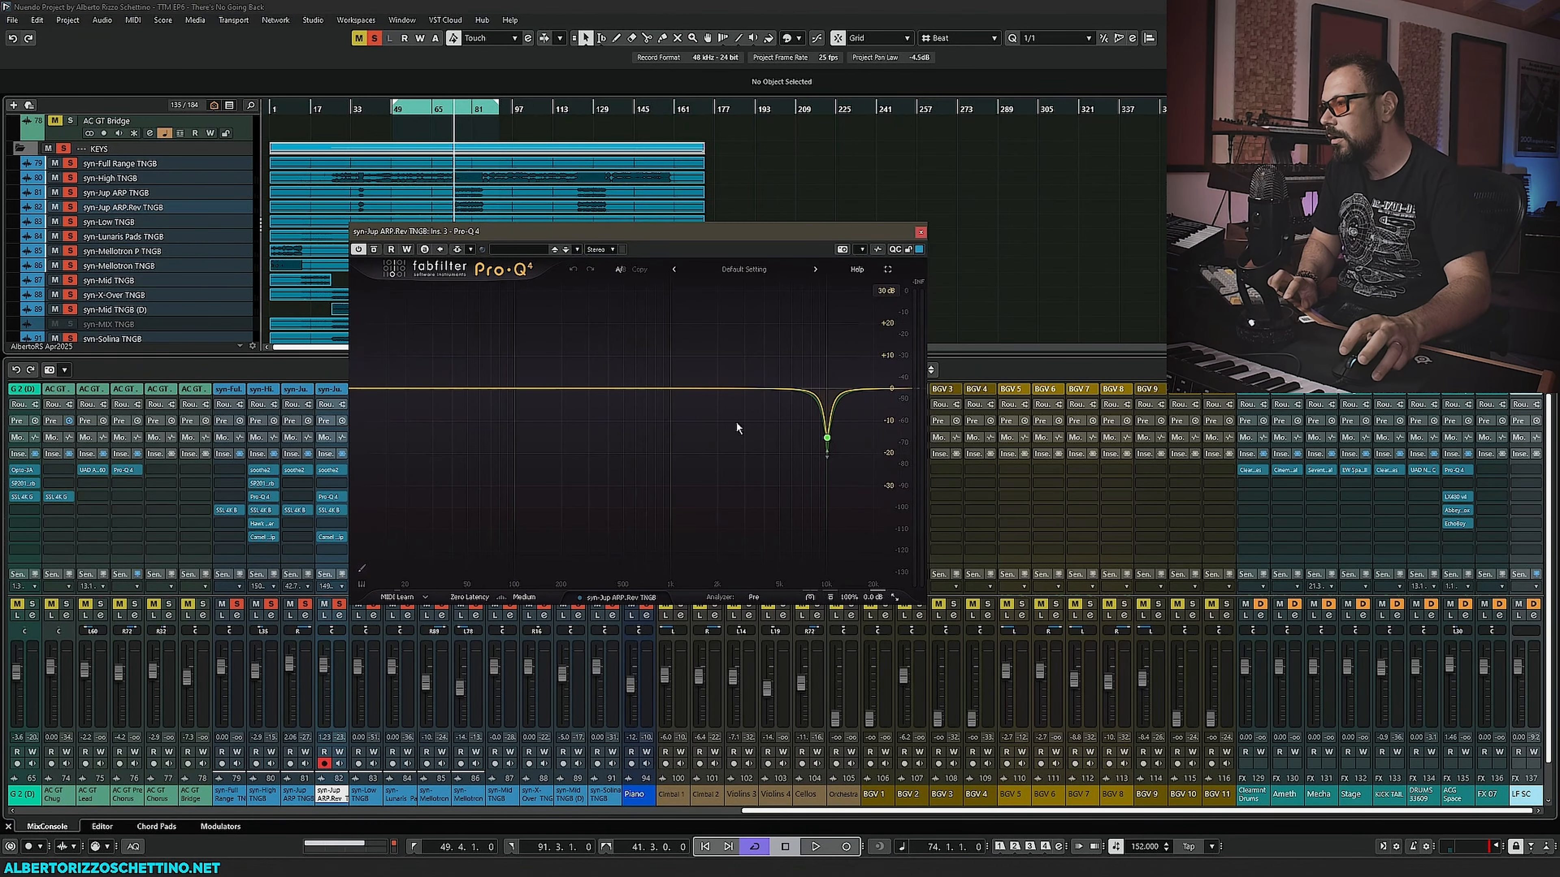
- During playback, ease the copied 10 kHz notch to about -4.9 dB, then close Pro-Q 4 and stop playback
{"action": "key", "text": "space"}
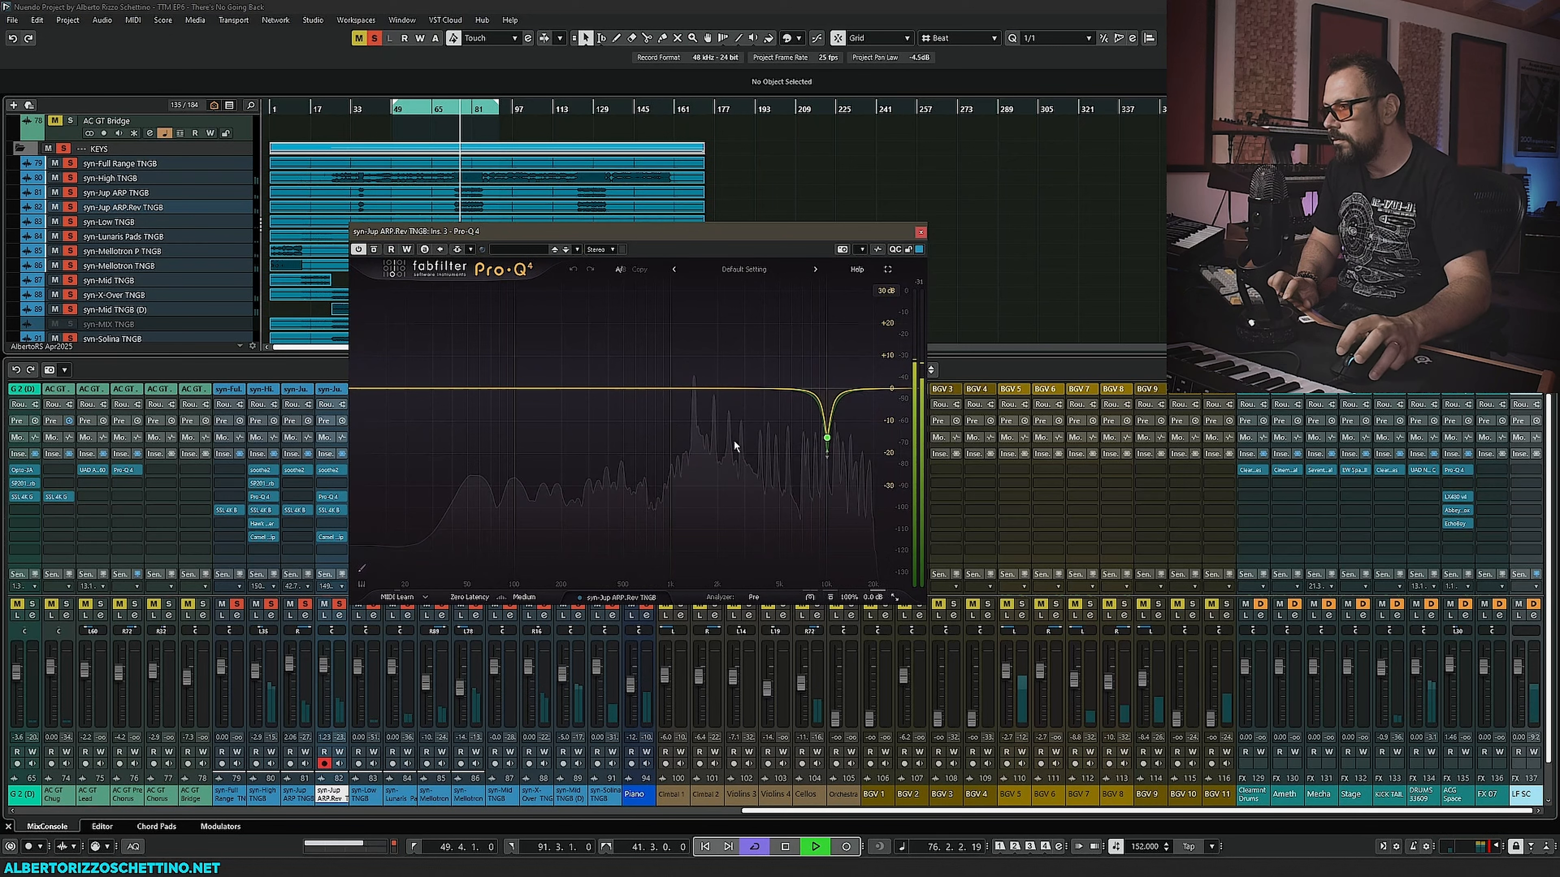
{"action": "left_click_drag", "start_coordinate": [827, 438], "coordinate": [824, 193]}
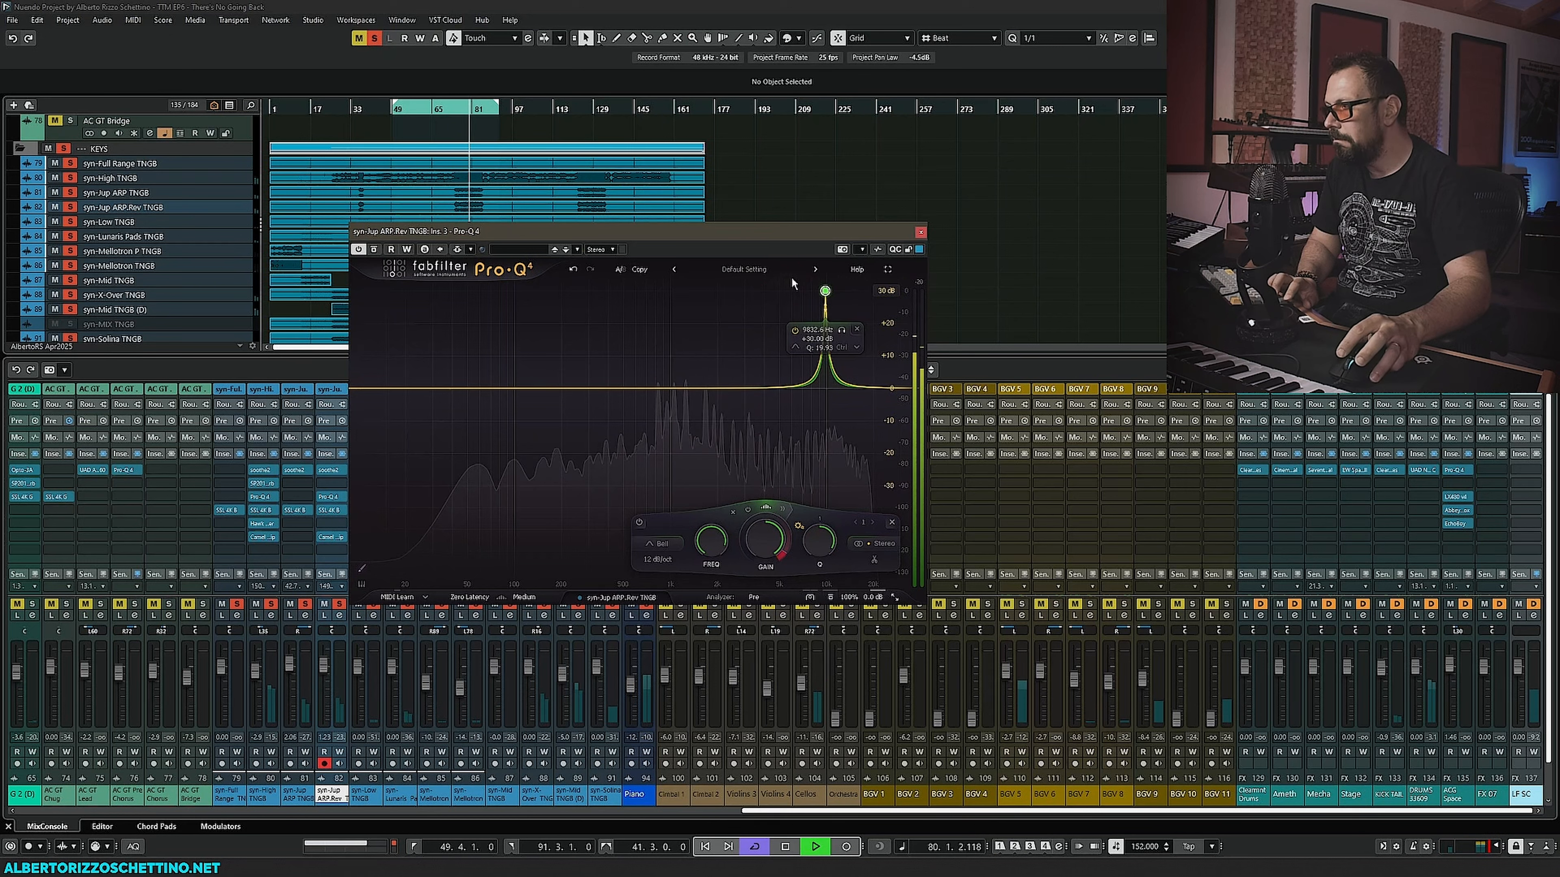
{"action": "left_click", "coordinate": [573, 270]}
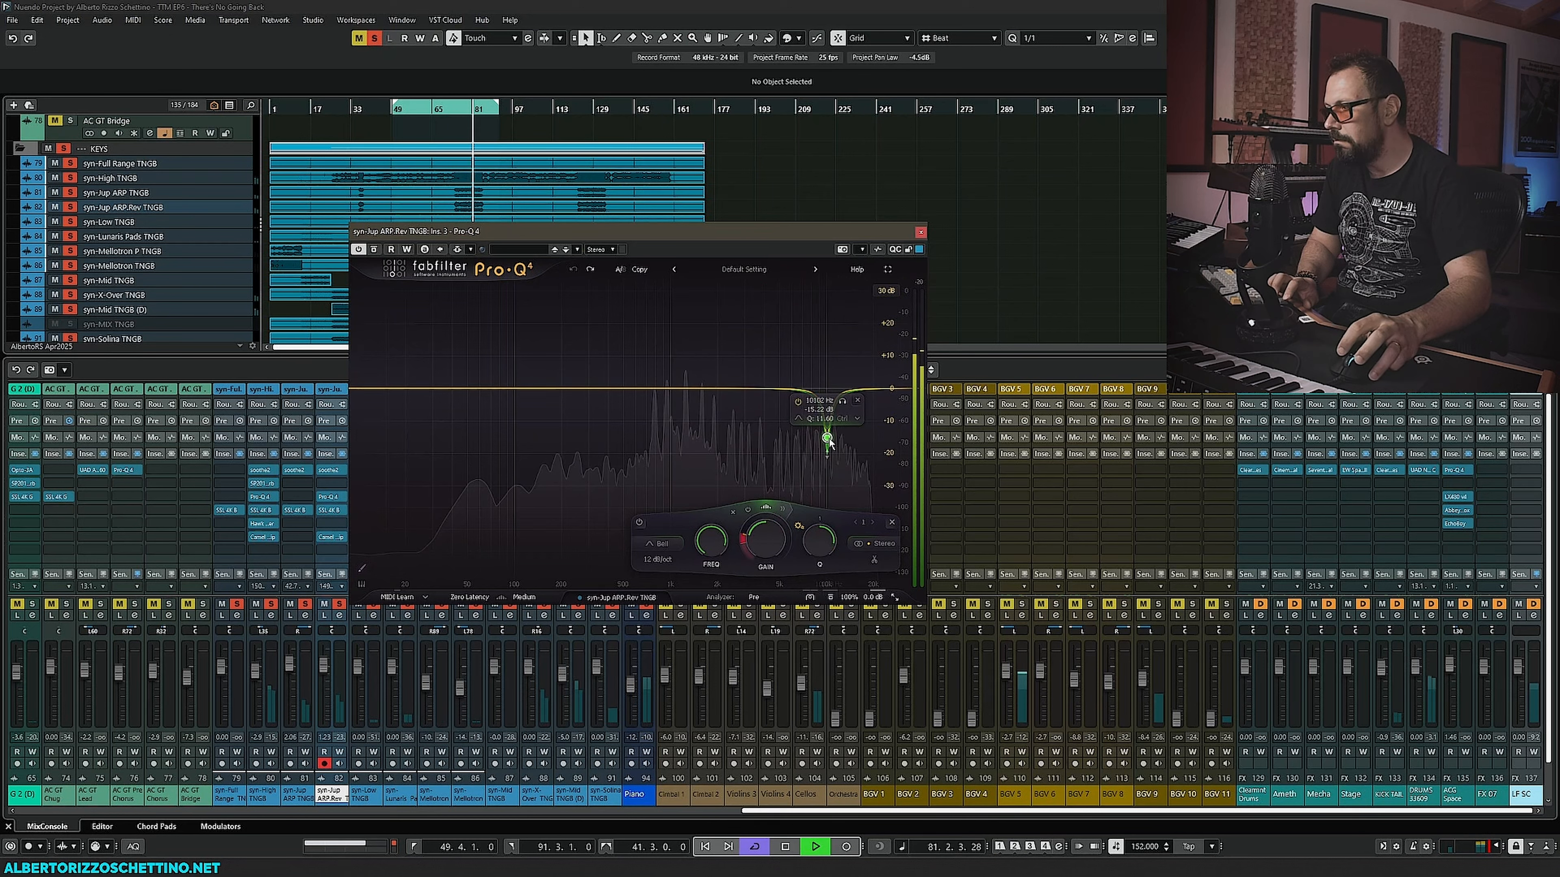
{"action": "left_click_drag", "start_coordinate": [827, 437], "coordinate": [827, 404]}
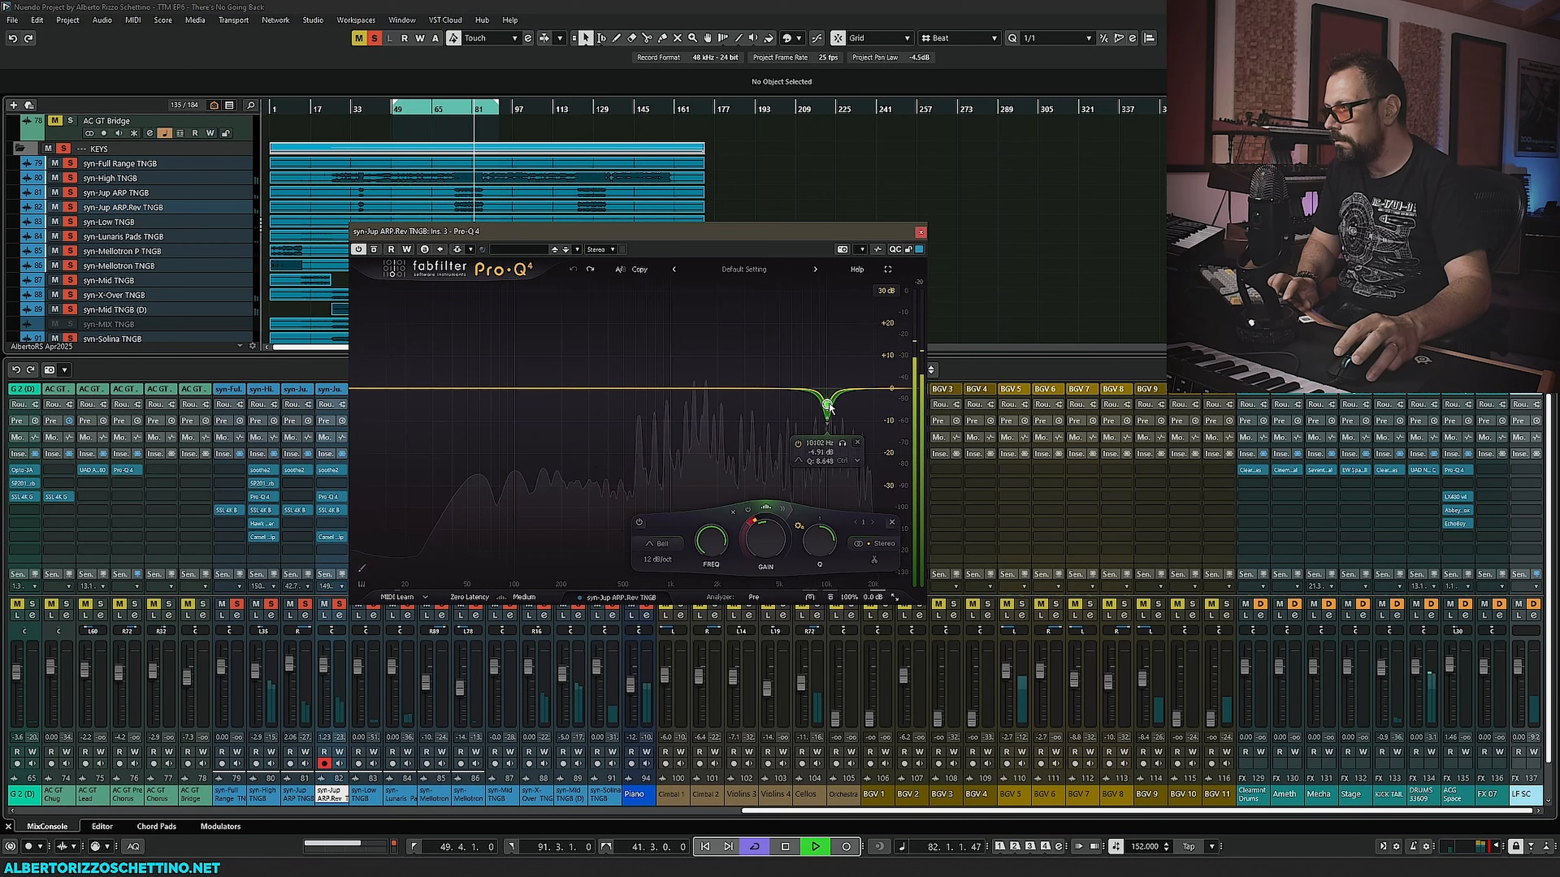
{"action": "left_click", "coordinate": [919, 232]}
{"action": "key", "text": "space"}
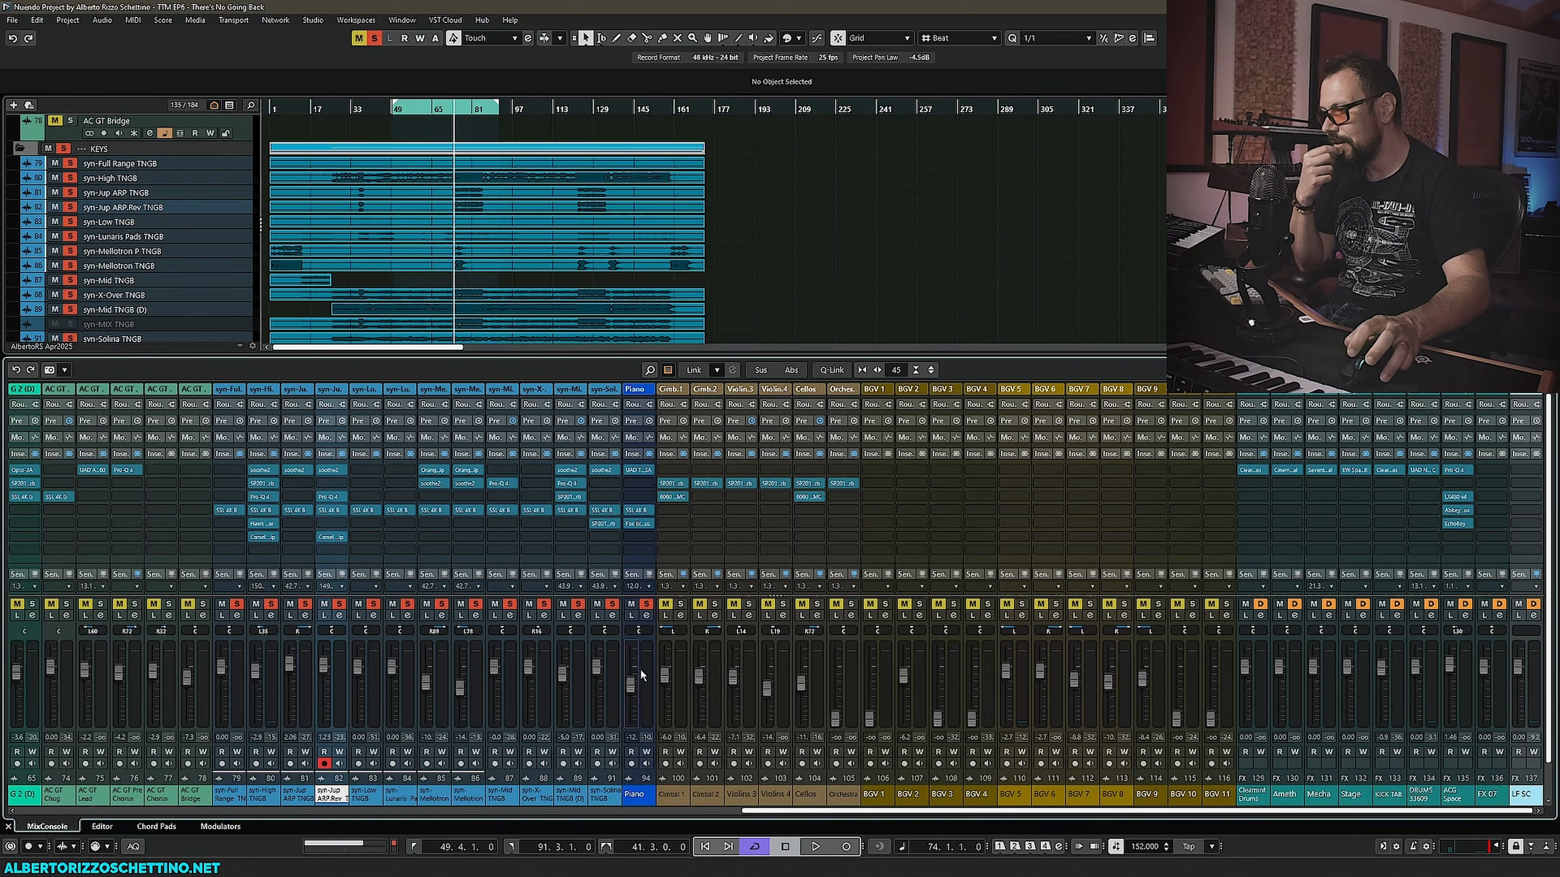
- Inspect the Piano's Fox Echo Chorus and compare the SSL 4K B strips on the syn-Jup ARP and ARP.Rev channels
{"action": "left_click", "coordinate": [637, 523]}
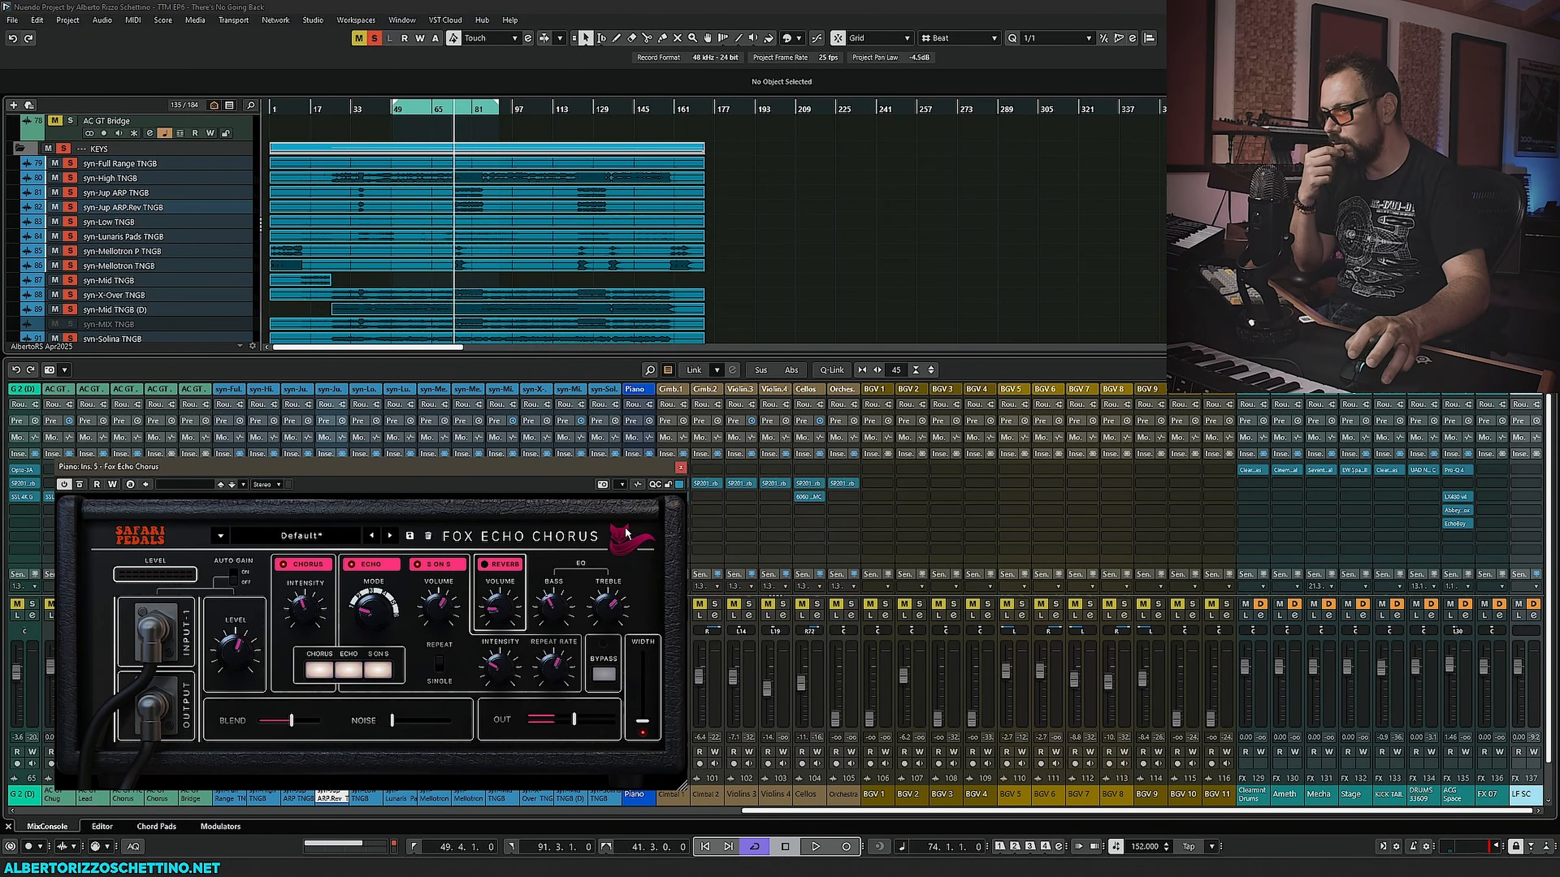
{"action": "left_click", "coordinate": [680, 467]}
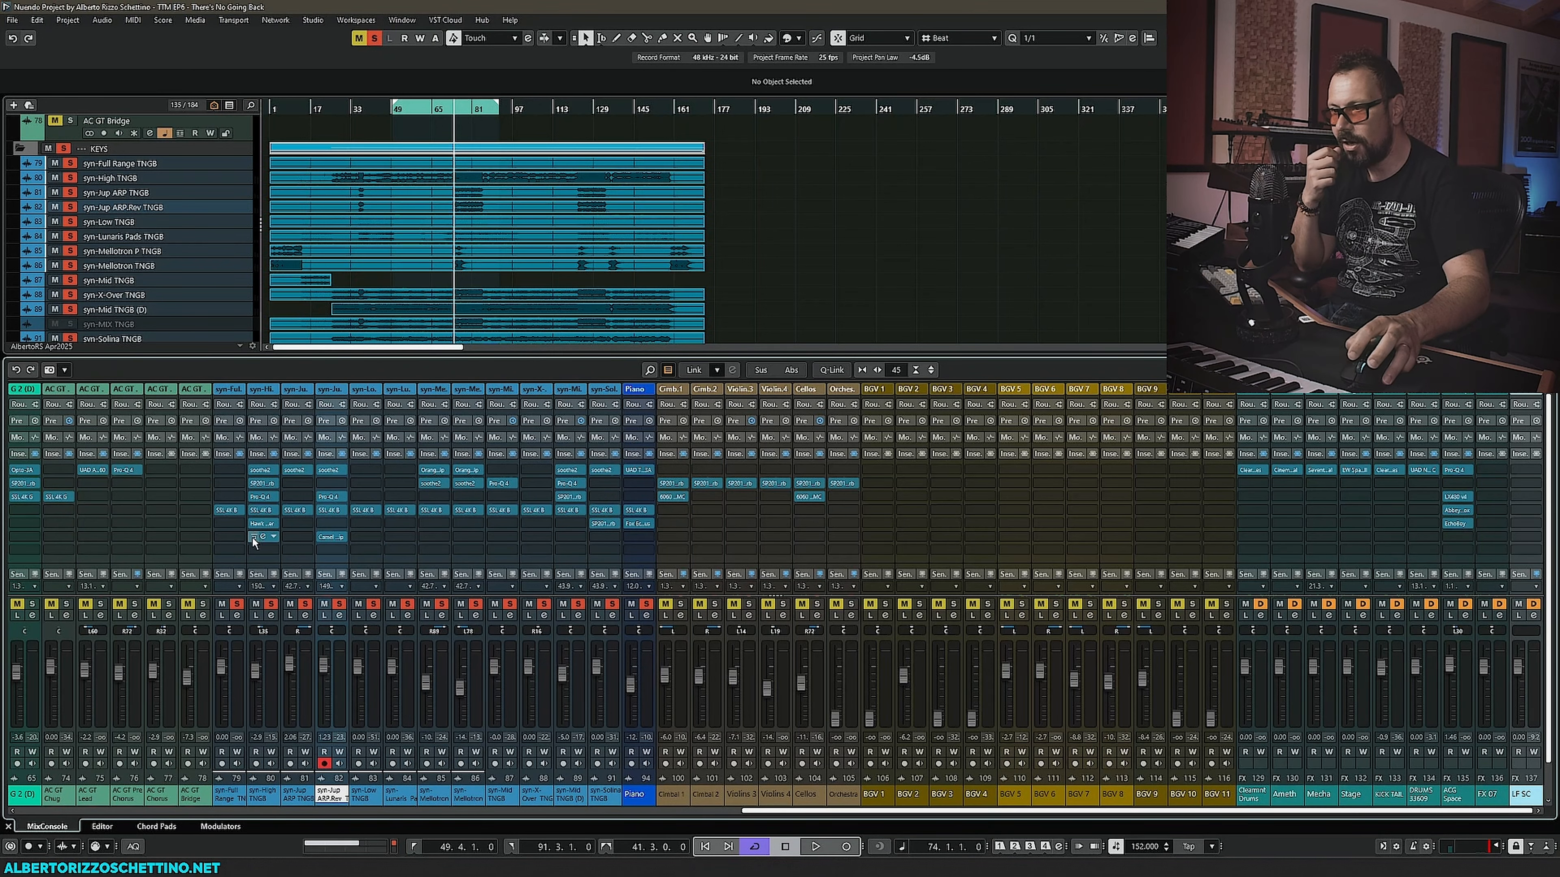
{"action": "left_click", "coordinate": [297, 510]}
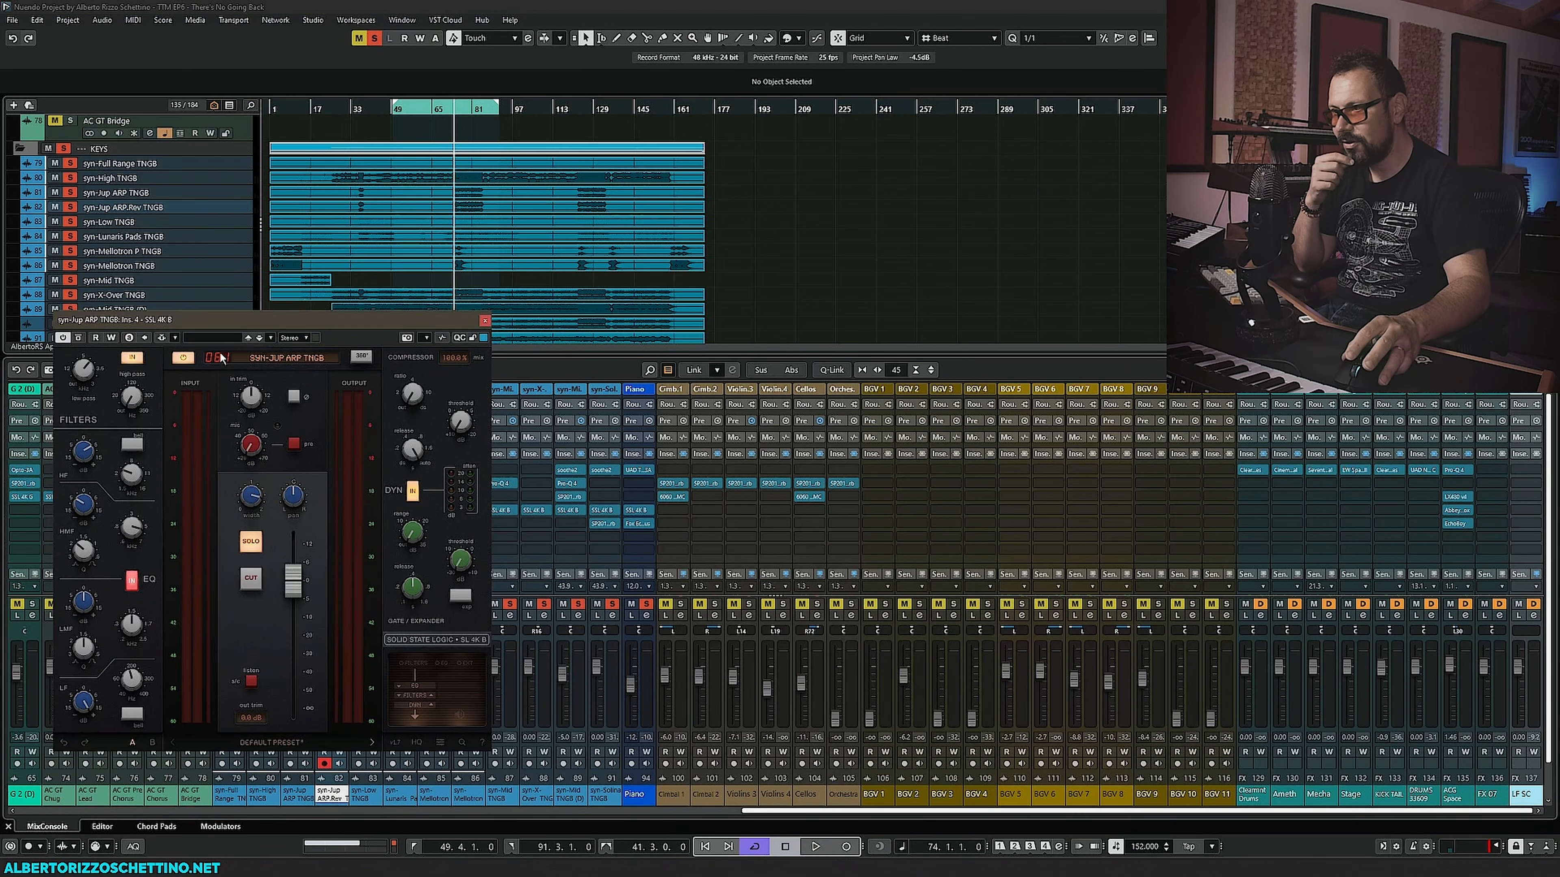
{"action": "left_click_drag", "start_coordinate": [227, 319], "coordinate": [658, 324]}
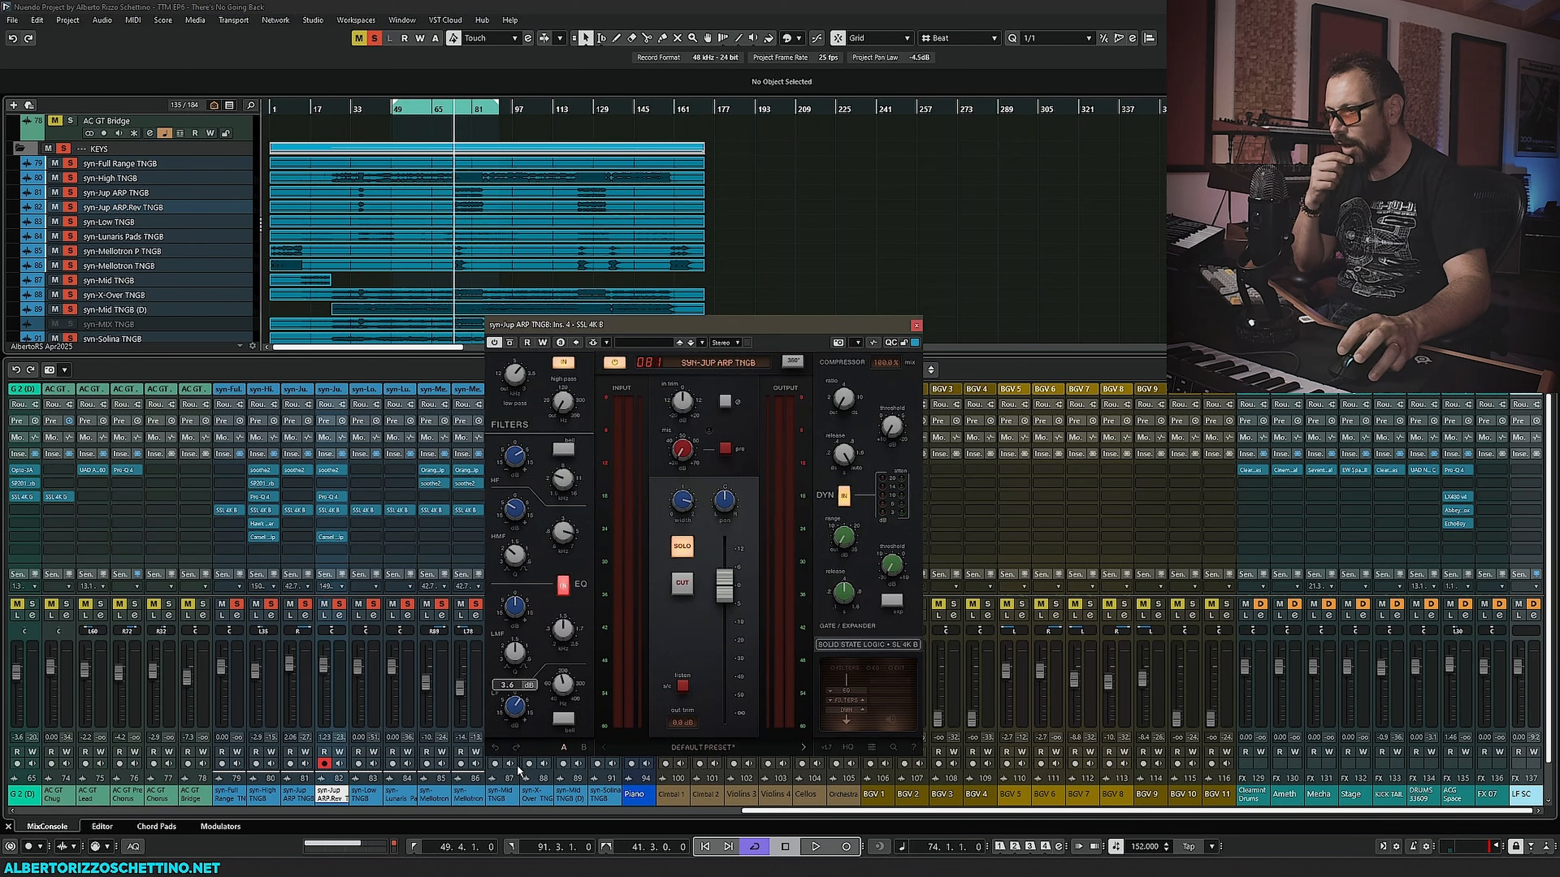
{"action": "left_click_drag", "start_coordinate": [517, 771], "coordinate": [518, 773]}
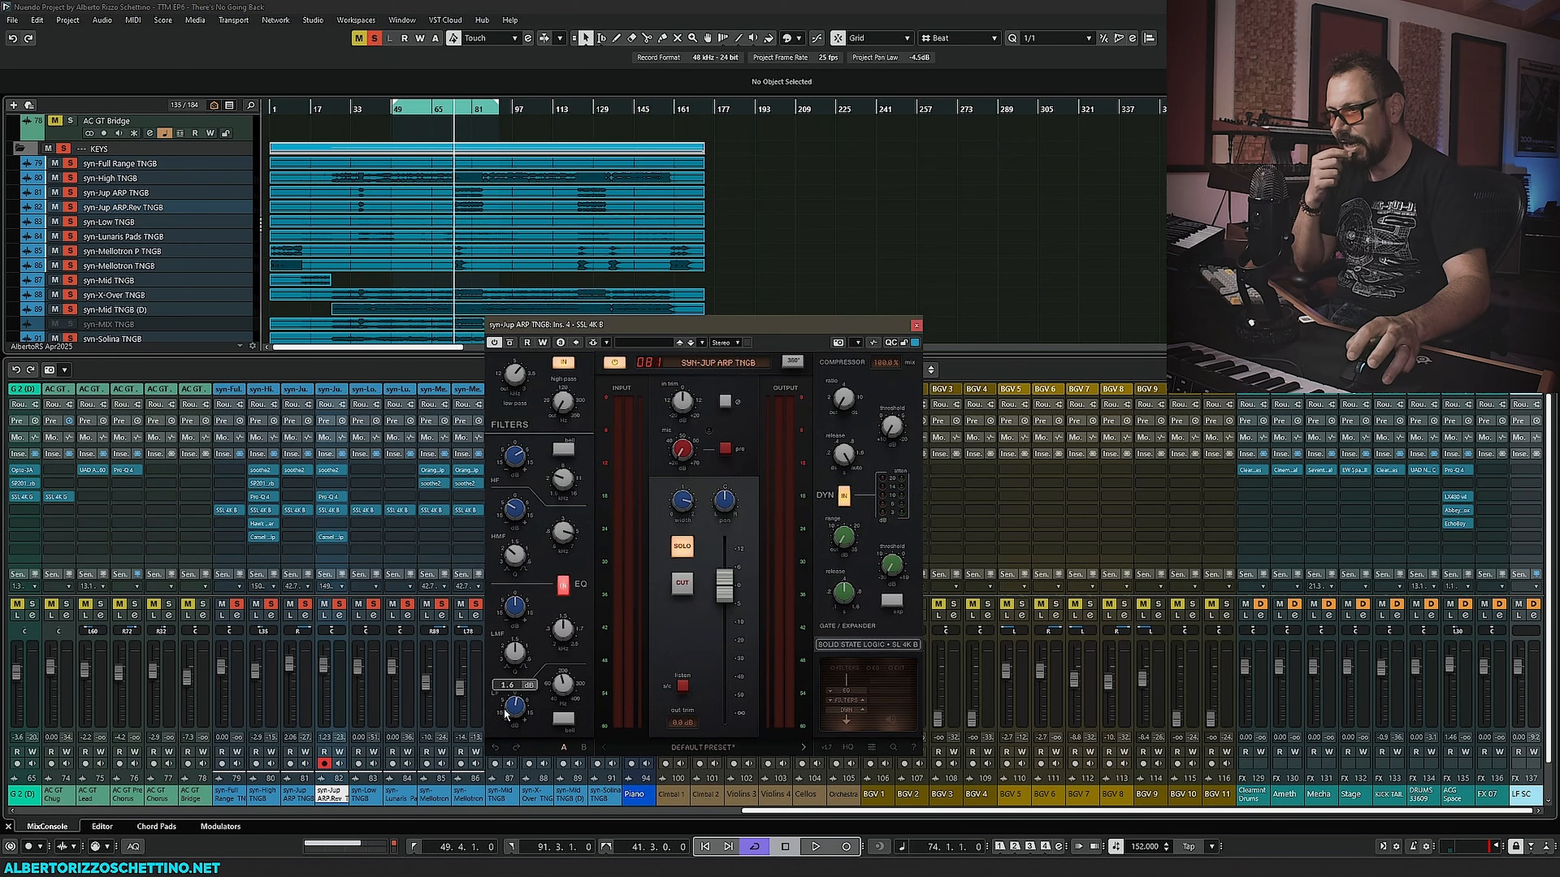
{"action": "left_click", "coordinate": [330, 510]}
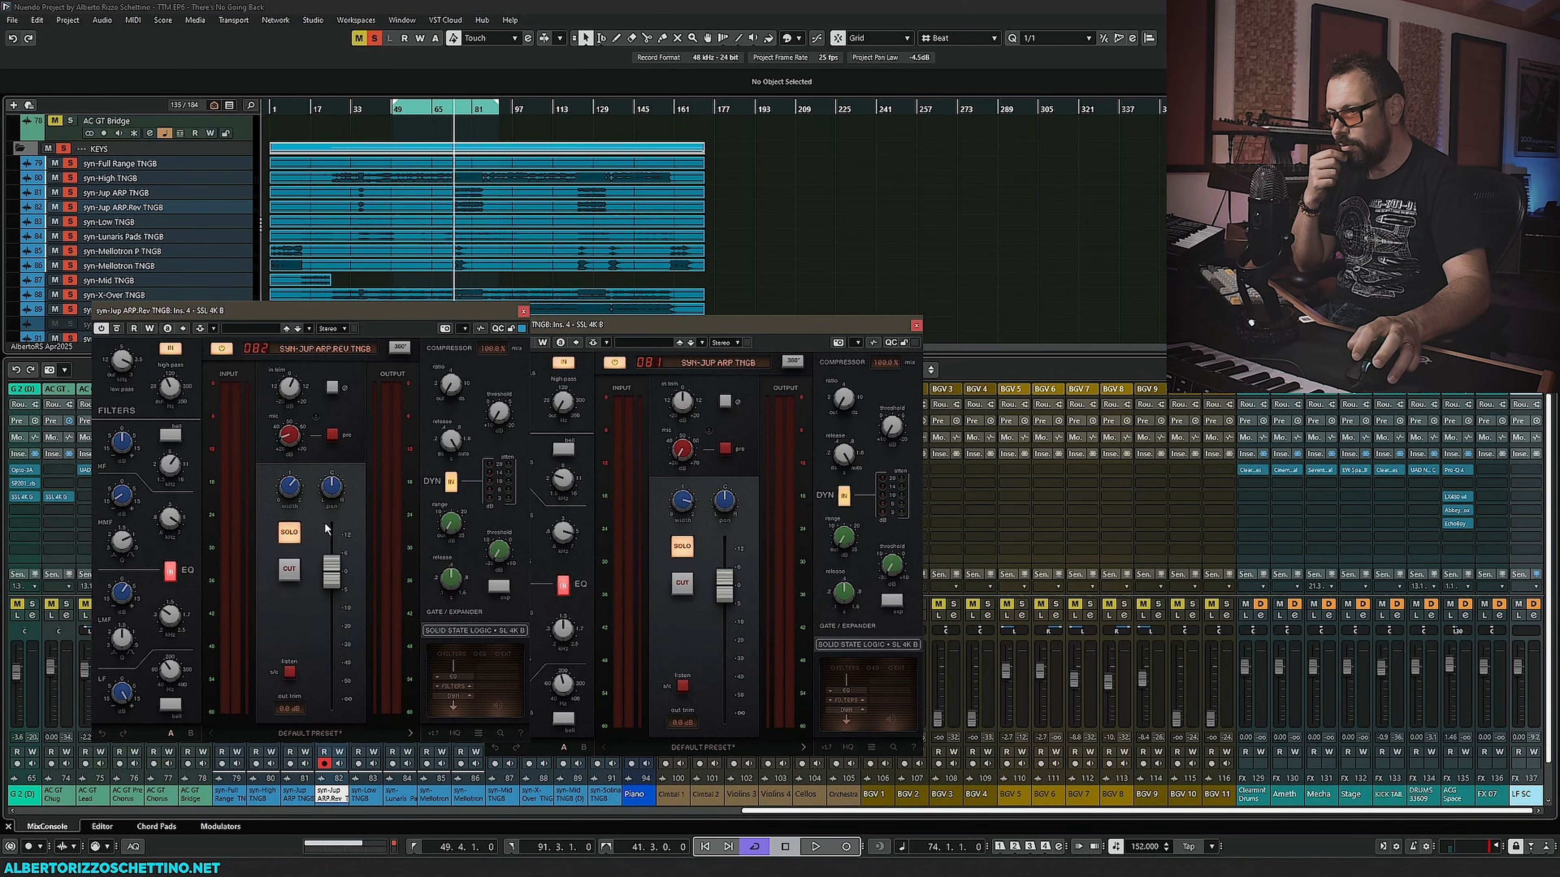
{"action": "mouse_move", "coordinate": [125, 693]}
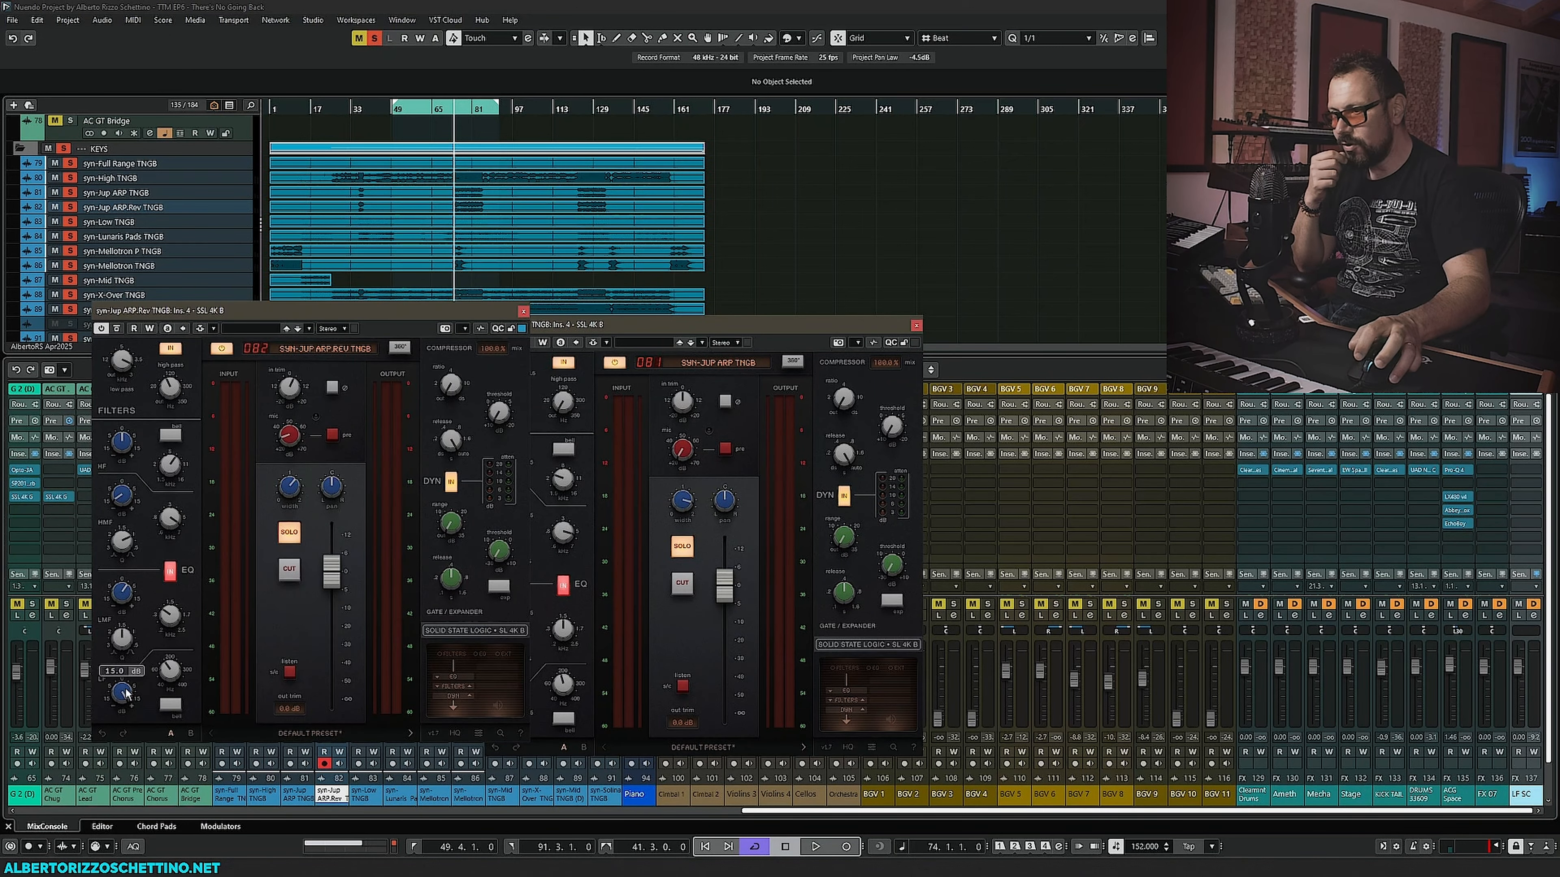
{"action": "left_click", "coordinate": [522, 310]}
{"action": "left_click", "coordinate": [915, 325]}
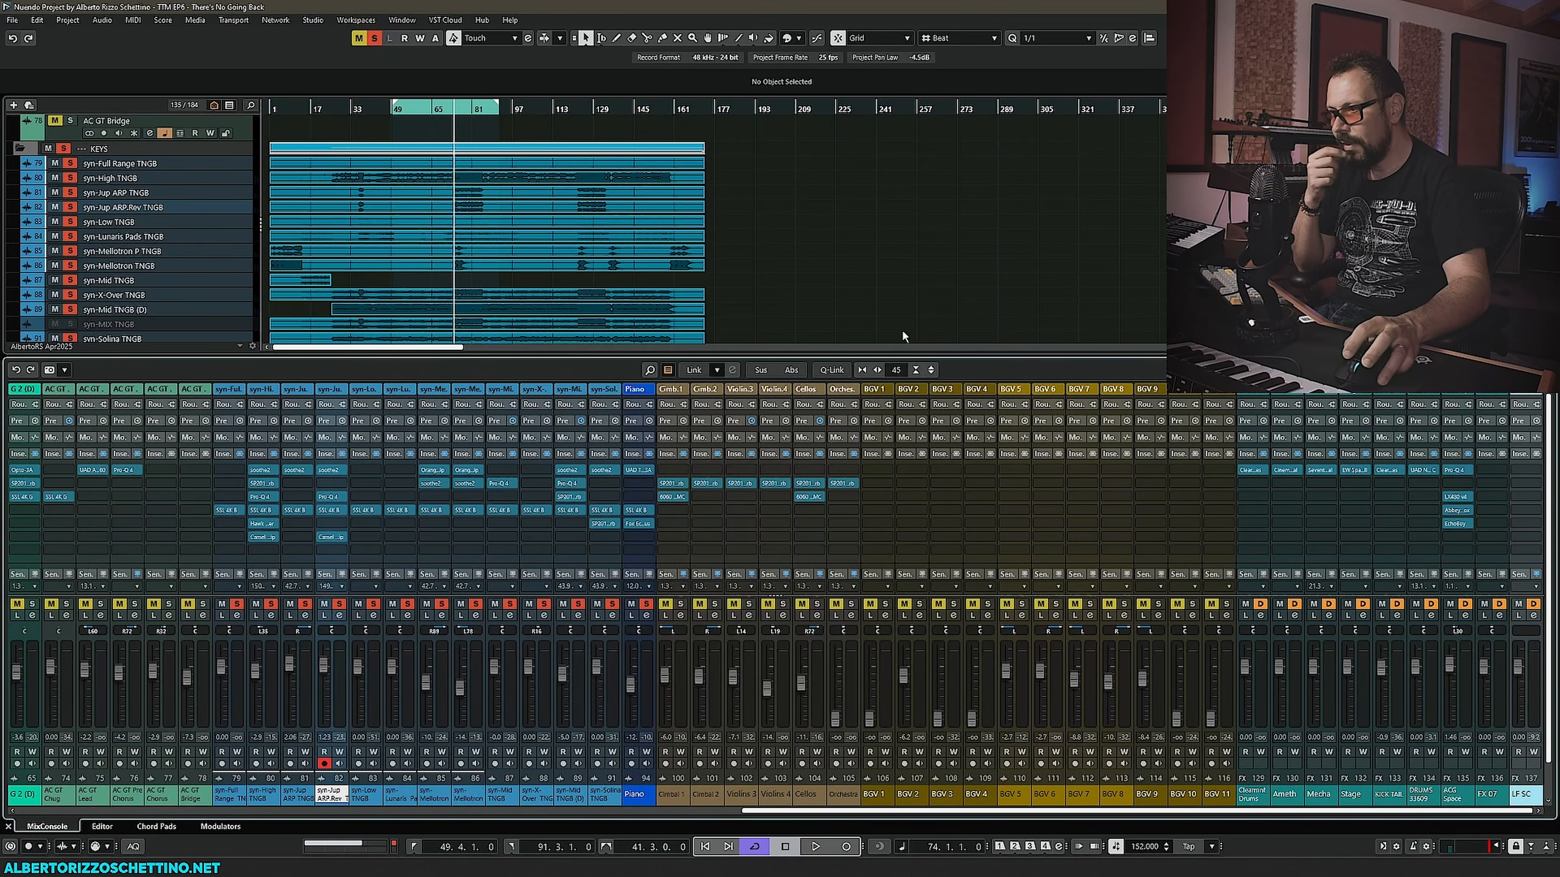
- Inspect the SSL 4K B strips on the syn-Jup ARP, Lunaris Pads, Mellotron and syn-Mid channels
{"action": "left_click", "coordinate": [301, 511]}
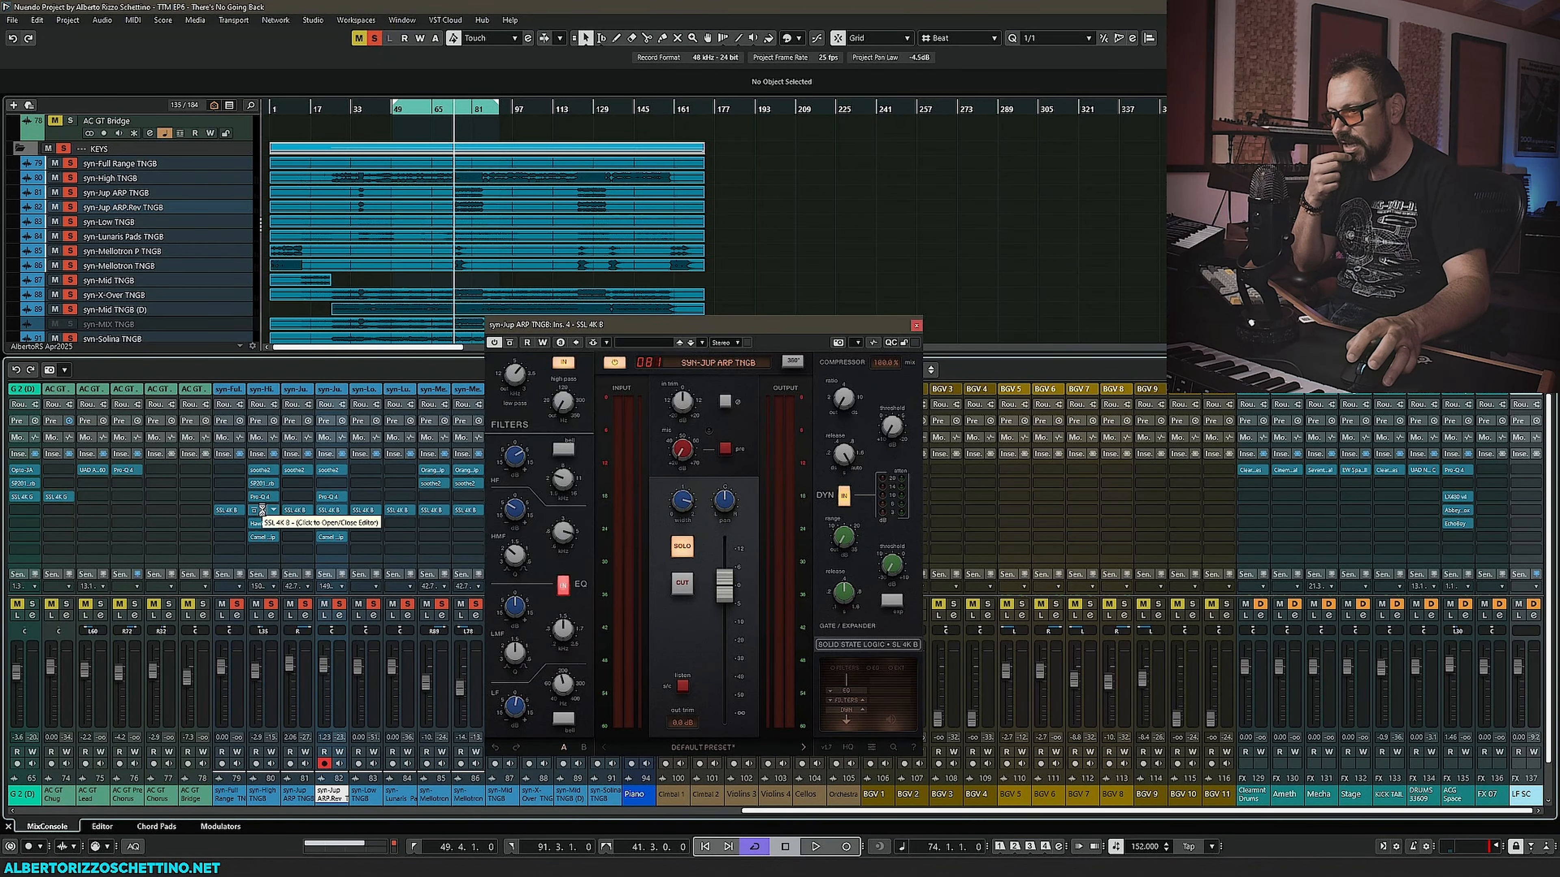
{"action": "left_click", "coordinate": [263, 511]}
{"action": "left_click", "coordinate": [584, 238]}
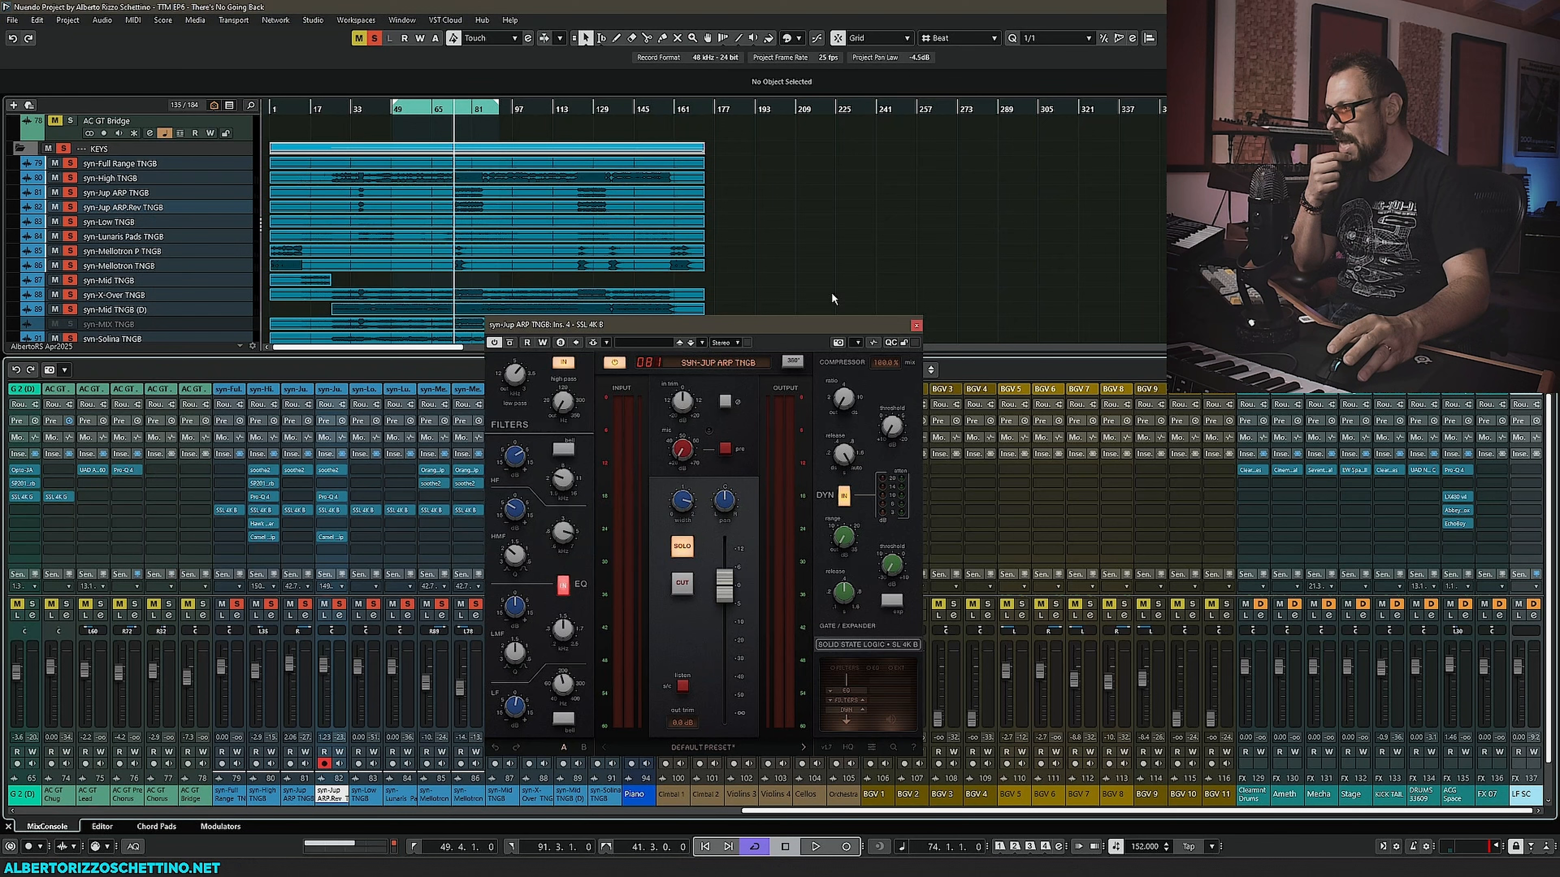
{"action": "left_click", "coordinate": [915, 326]}
{"action": "left_click", "coordinate": [400, 511]}
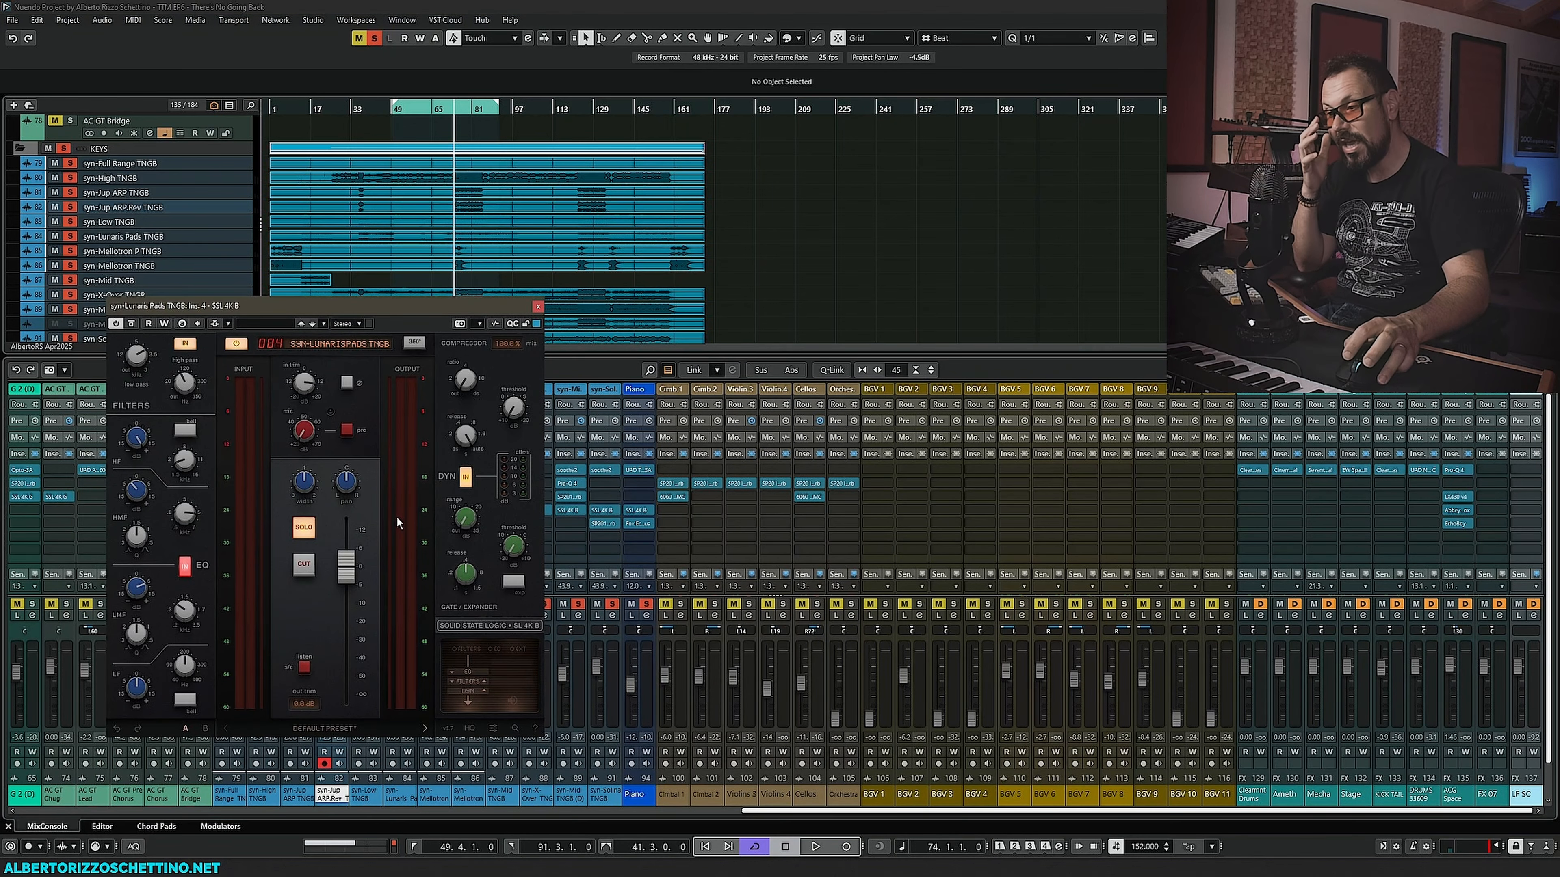
{"action": "left_click", "coordinate": [540, 314]}
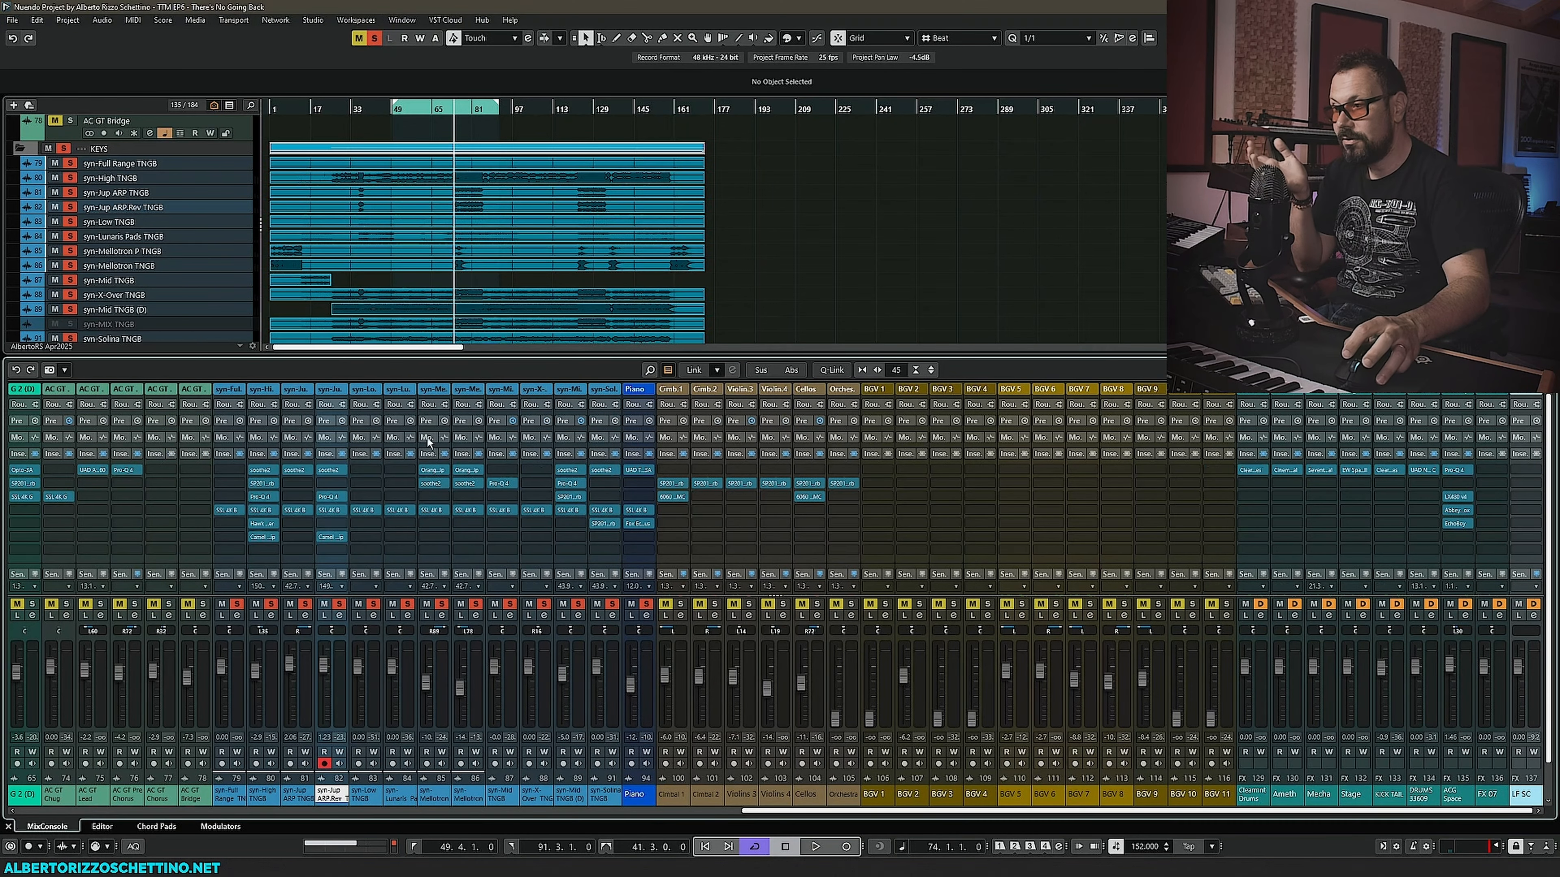
{"action": "left_click", "coordinate": [435, 512]}
{"action": "left_click", "coordinate": [560, 330]}
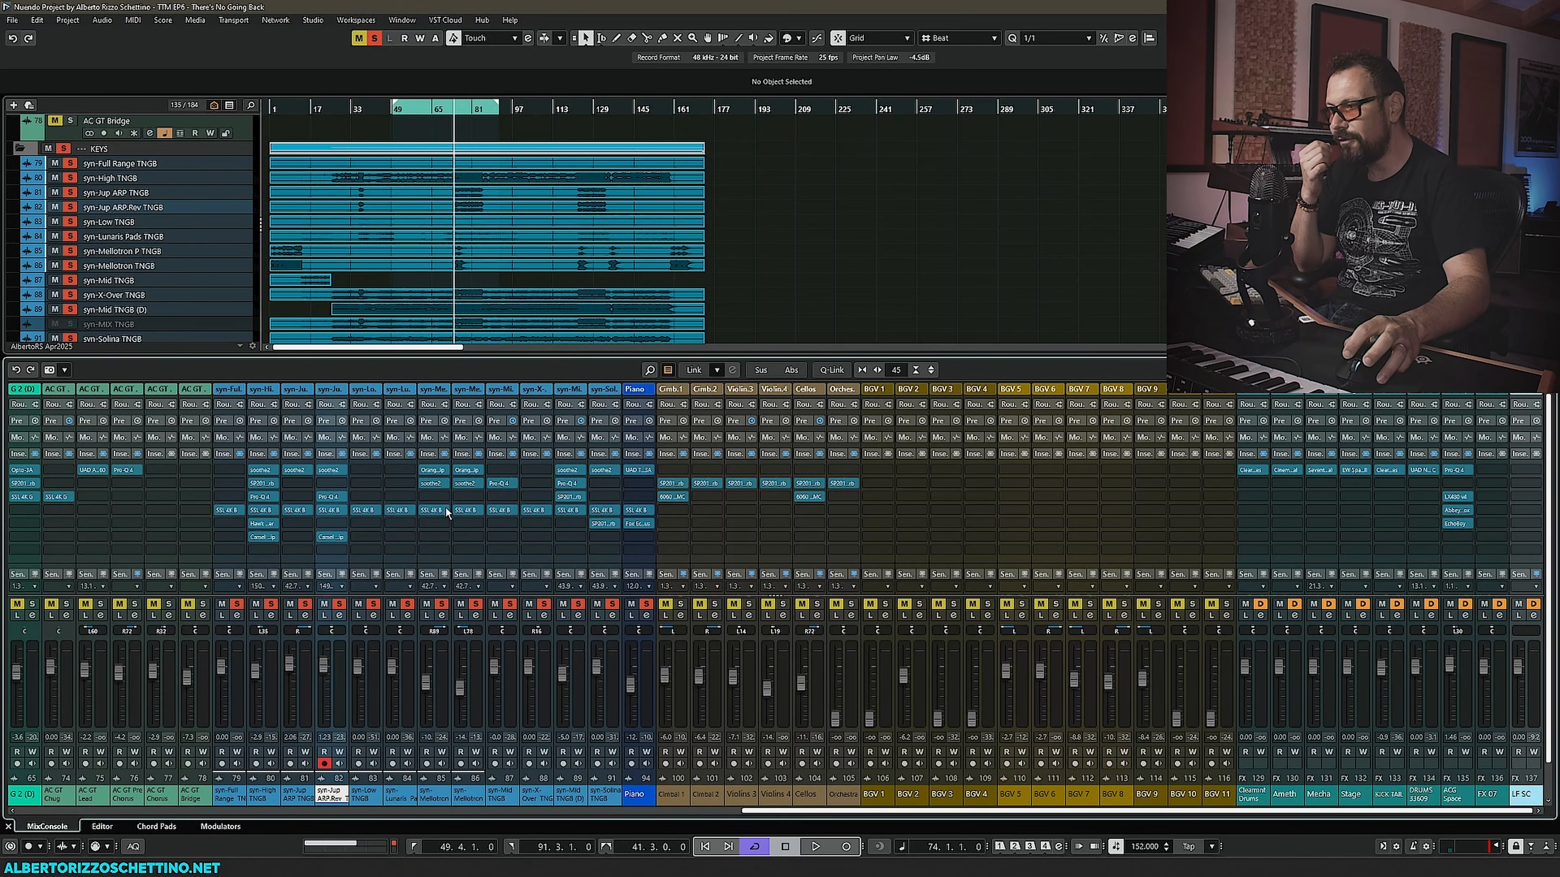
{"action": "left_click", "coordinate": [467, 510]}
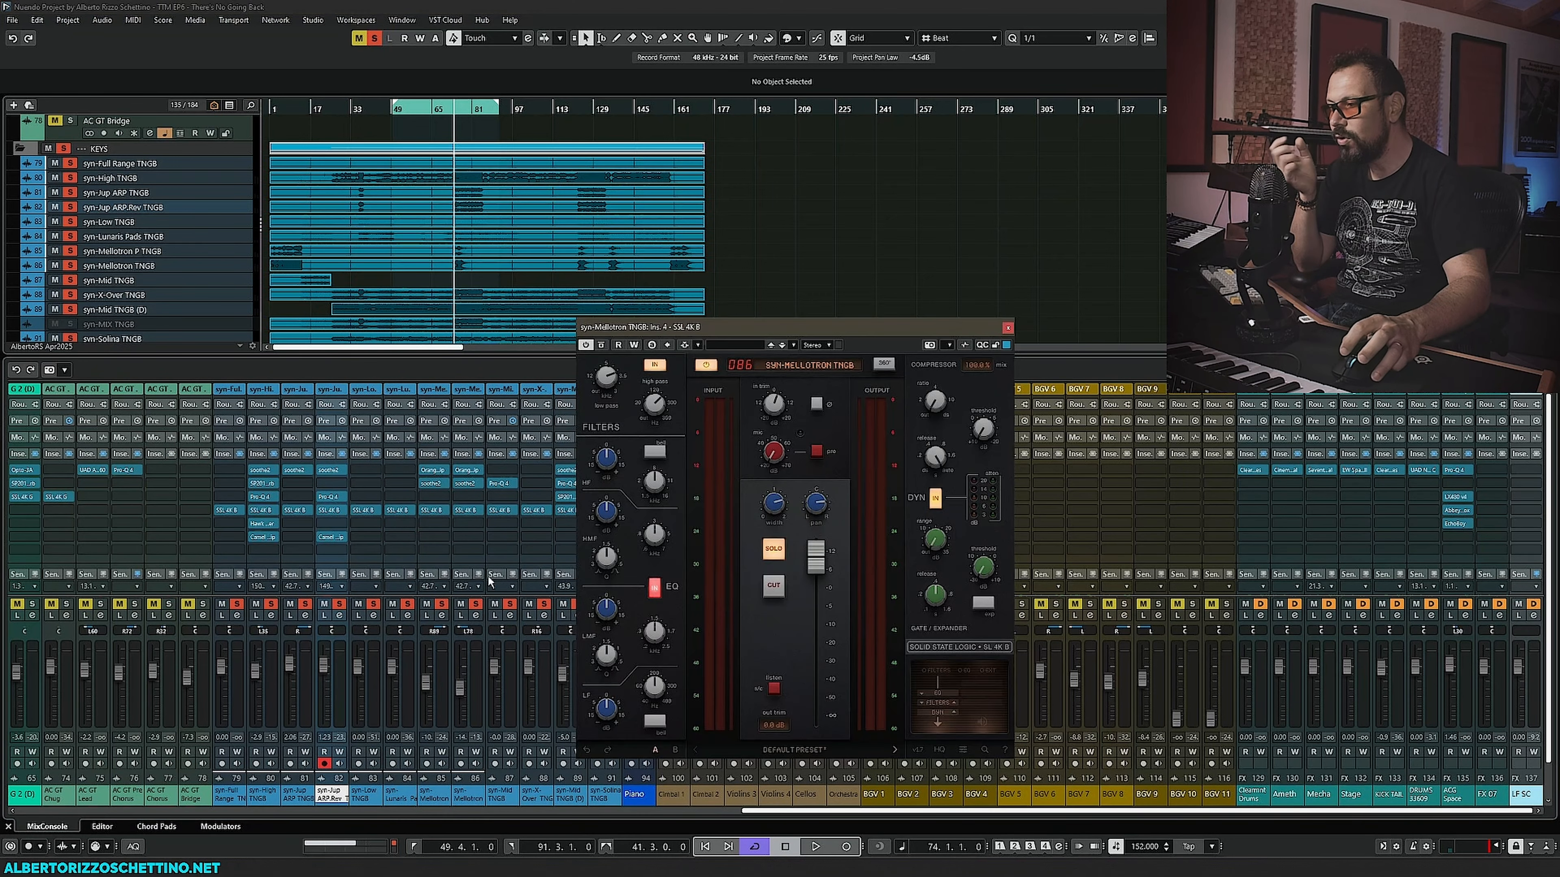
{"action": "left_click", "coordinate": [1005, 332]}
{"action": "left_click", "coordinate": [502, 511]}
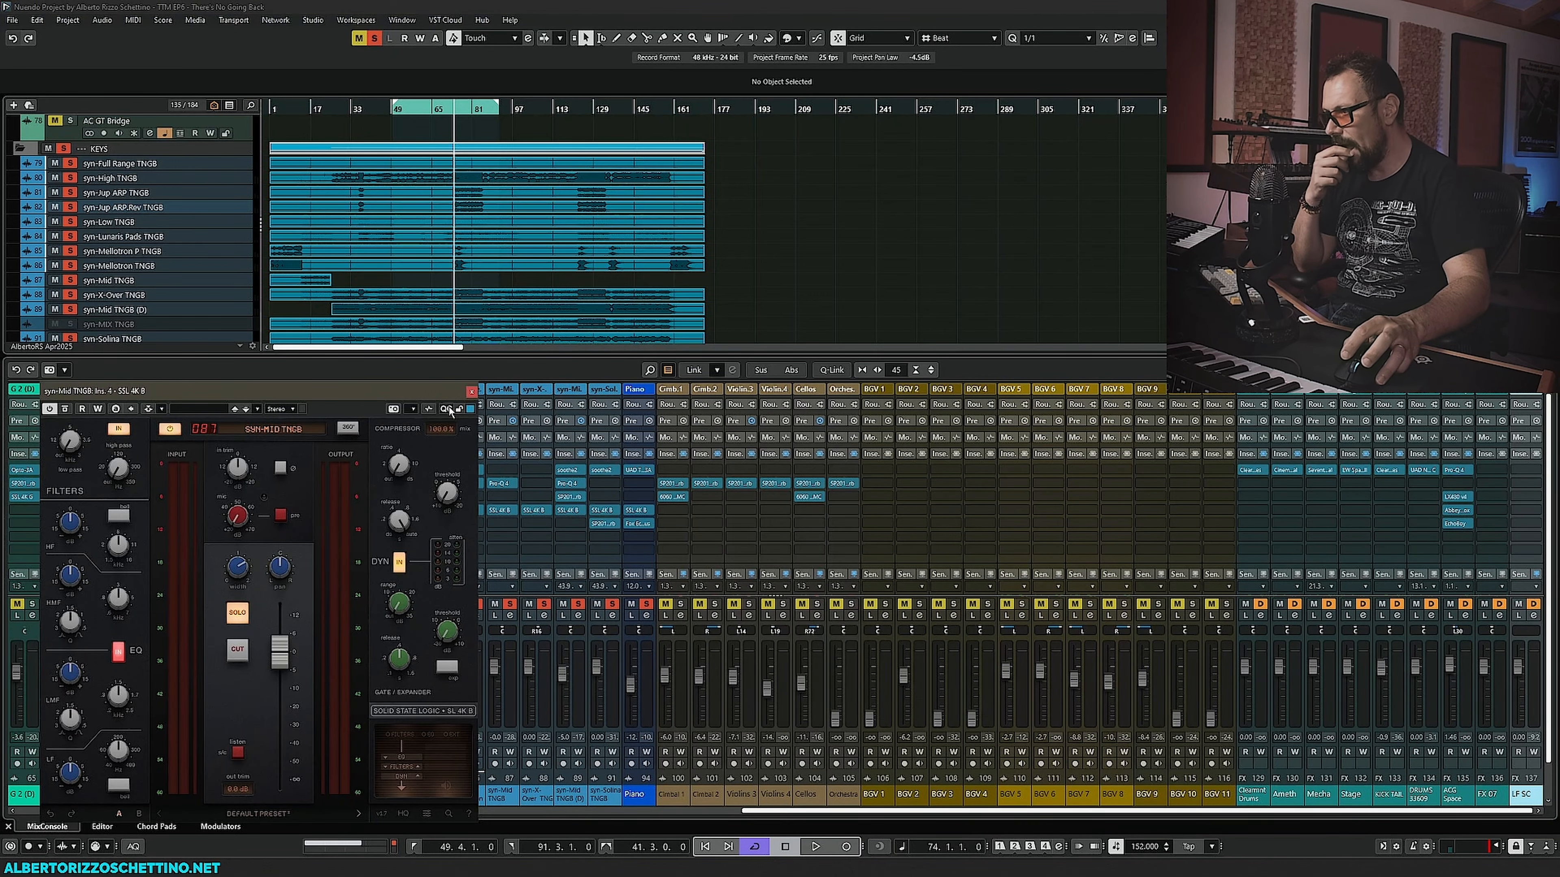
{"action": "left_click", "coordinate": [473, 388]}
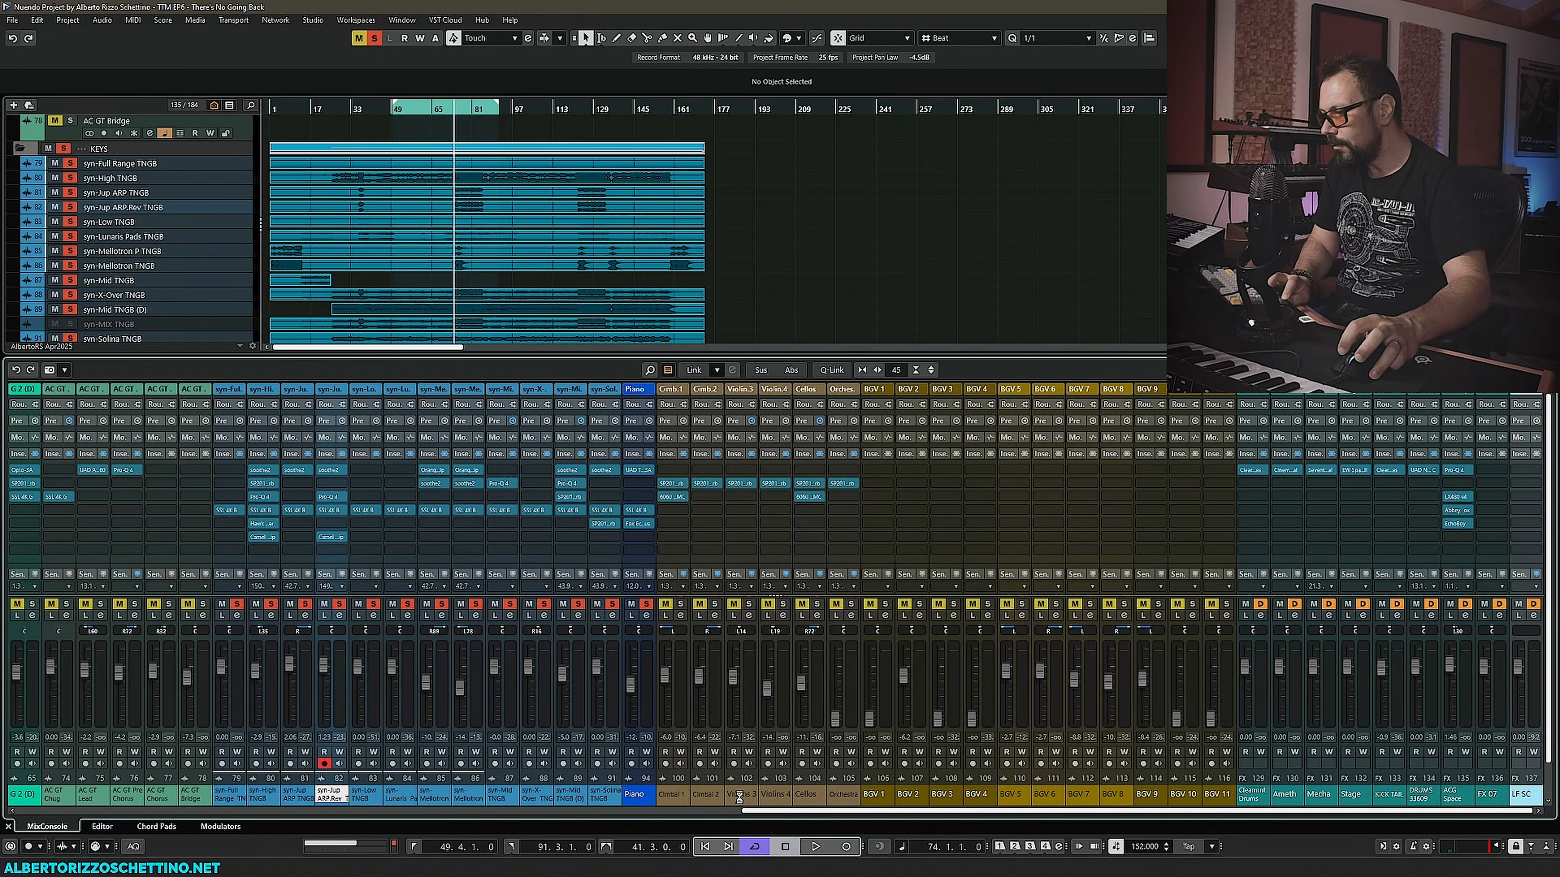
- Insert FabFilter Pro-MB on the ALL Keys bus in the separate MixConsole window
{"action": "key", "text": "F3"}
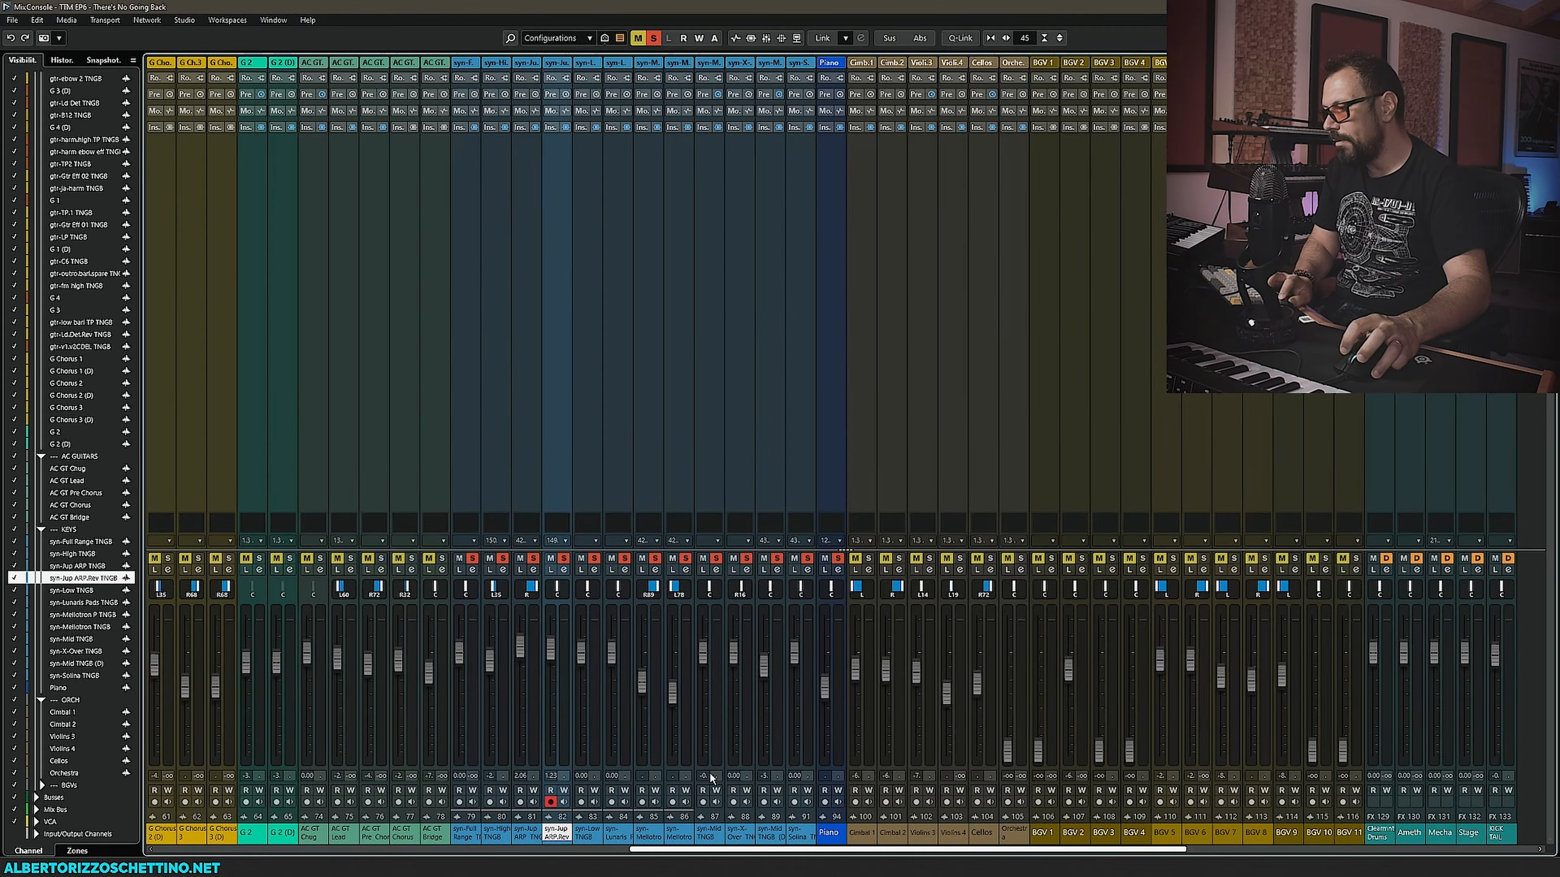
{"action": "left_click_drag", "start_coordinate": [744, 851], "coordinate": [1094, 851]}
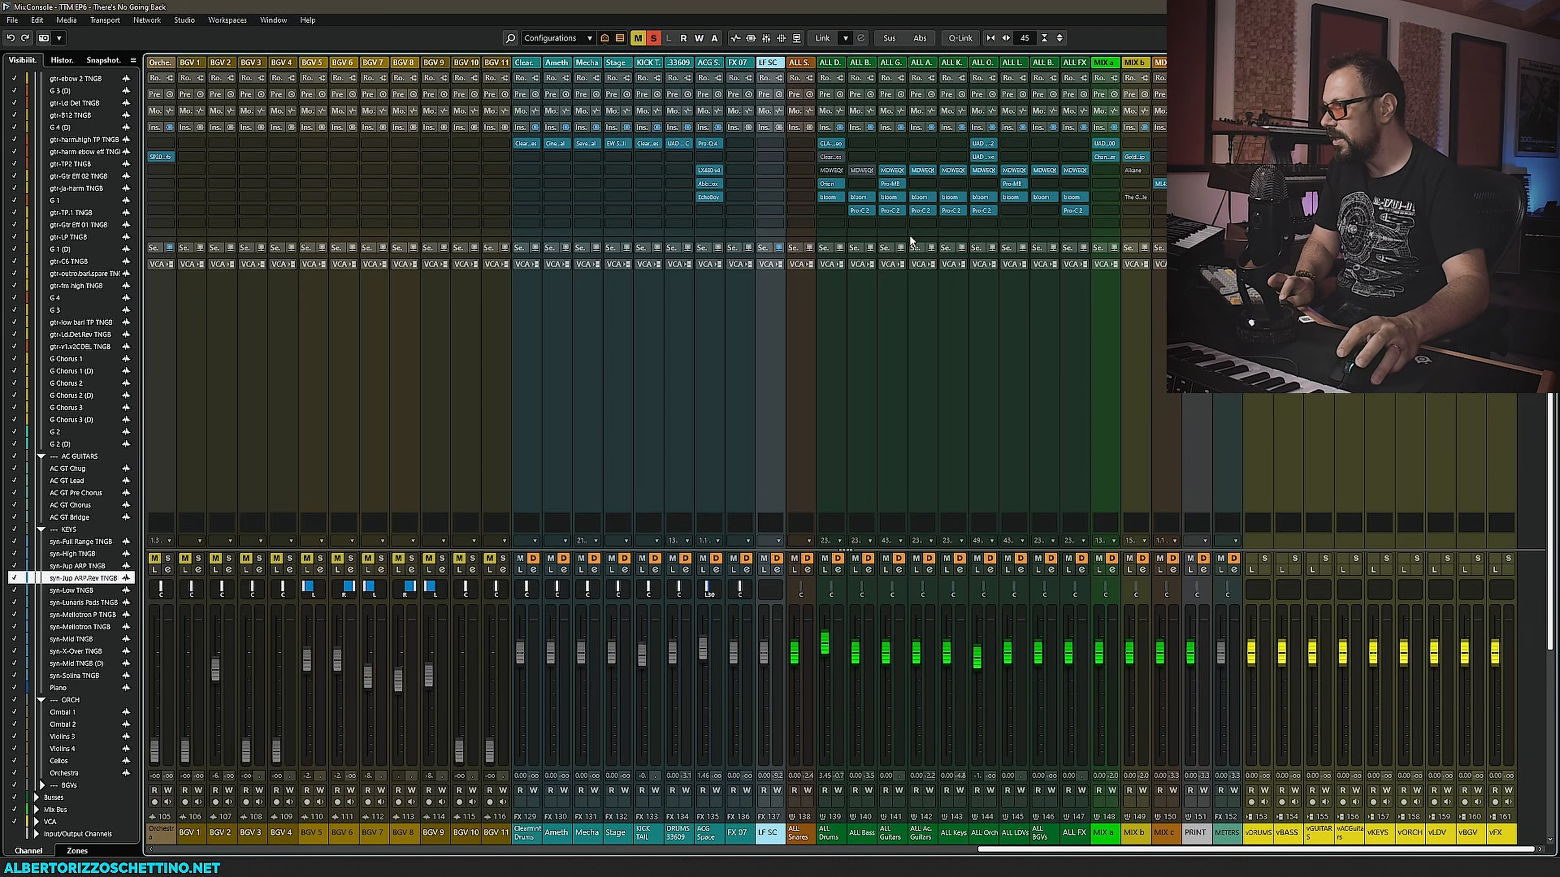
{"action": "left_click", "coordinate": [959, 183]}
{"action": "type", "text": "pro-mb"}
{"action": "key", "text": "Return"}
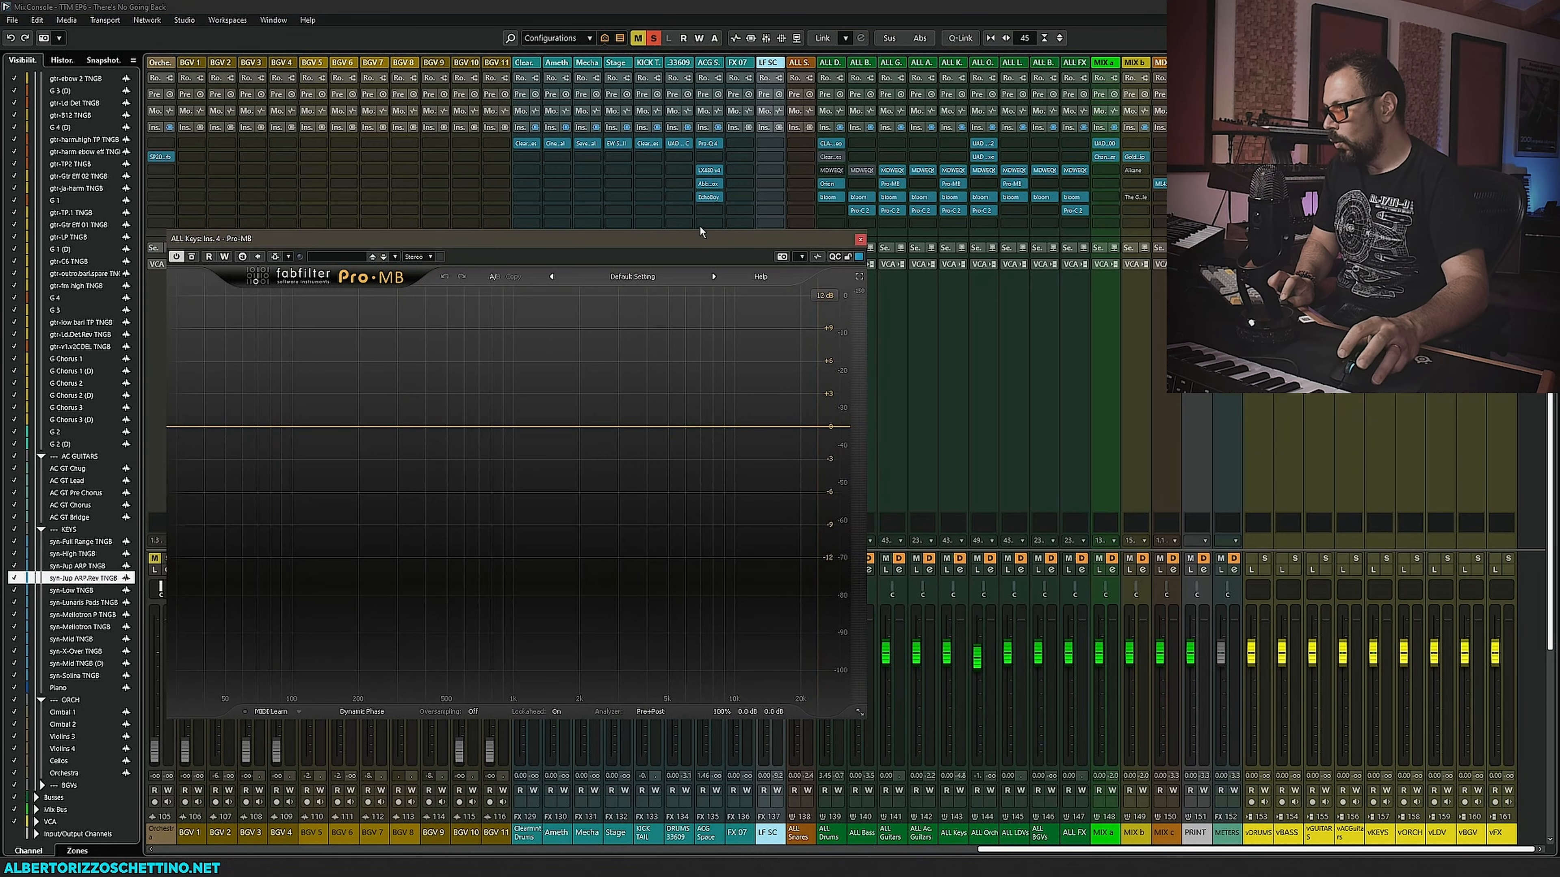
{"action": "left_click", "coordinate": [860, 241]}
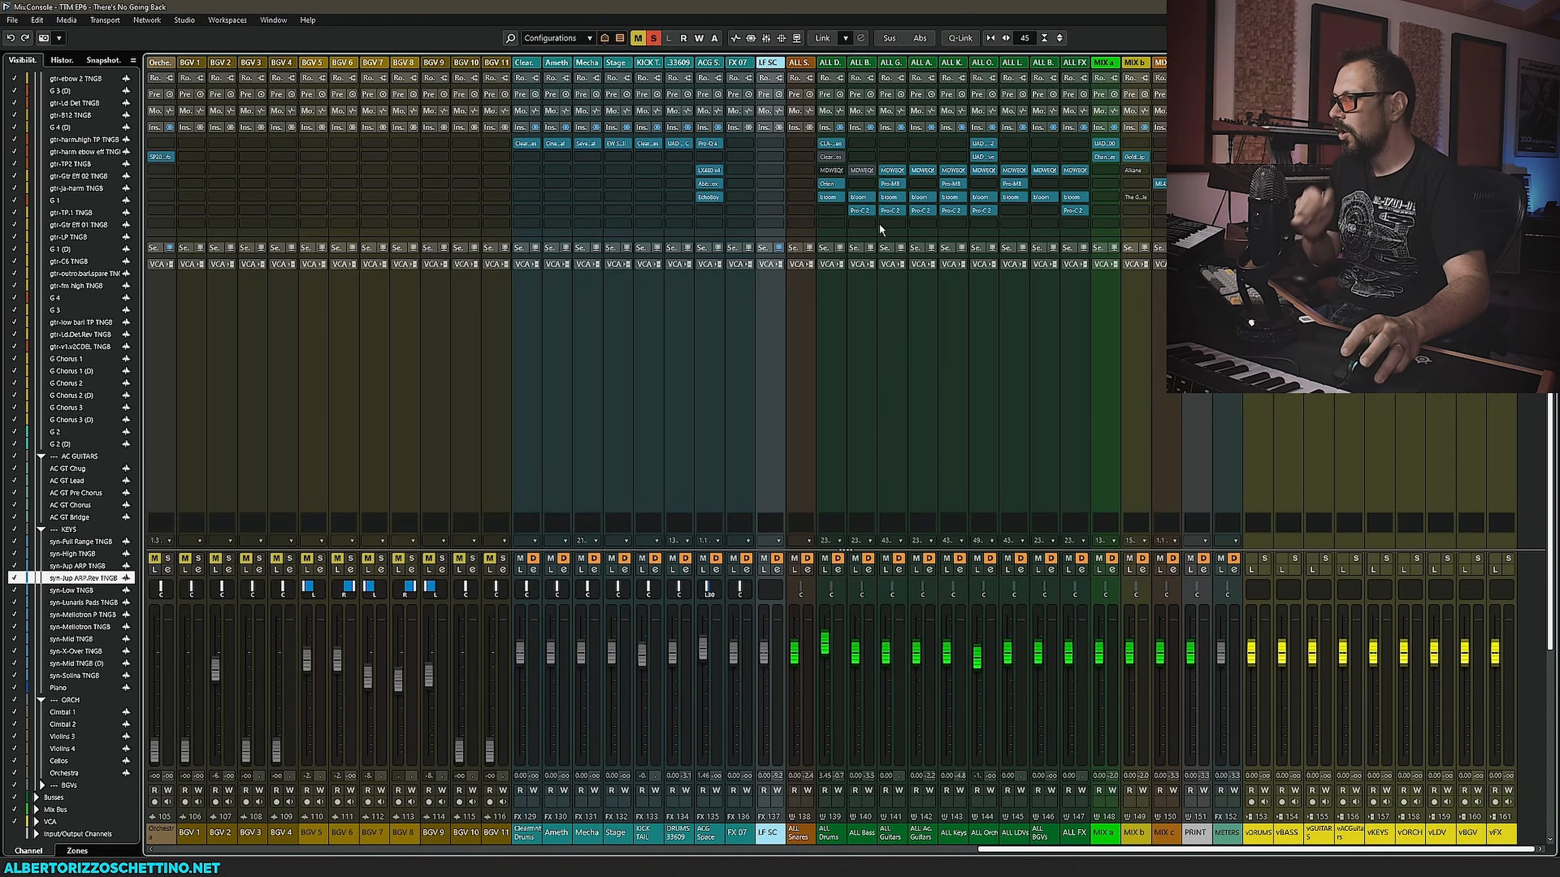
- Copy the Pro-MB insert from the neighbouring bus onto the ALL Keys bus and open it
{"action": "left_click", "coordinate": [963, 183]}
{"action": "key", "text": "Escape"}
{"action": "left_click_drag", "start_coordinate": [892, 183], "coordinate": [946, 183]}
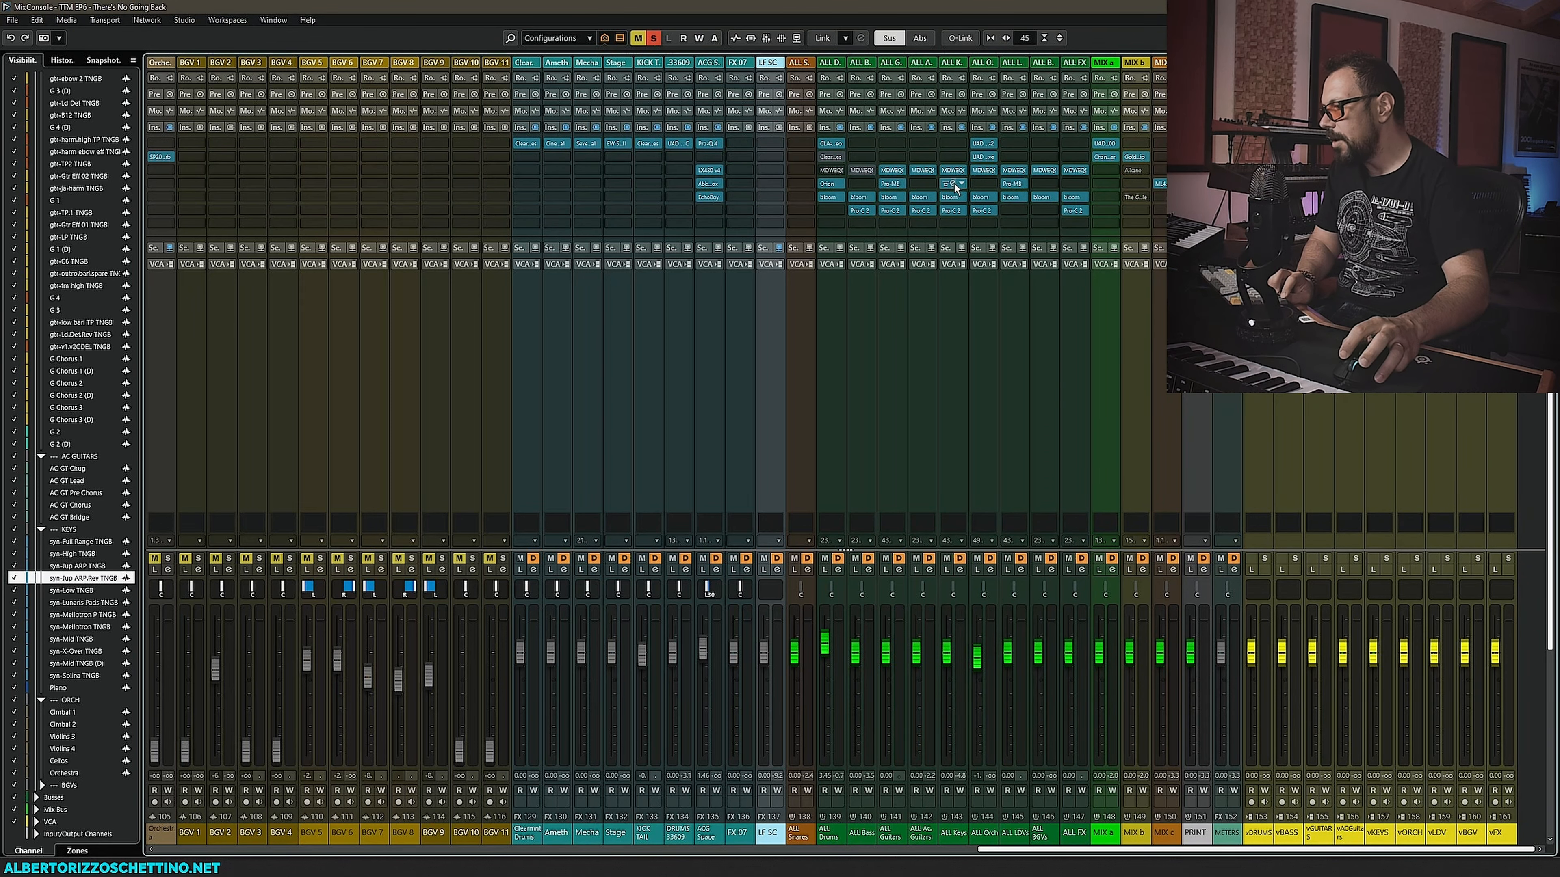
{"action": "left_click", "coordinate": [952, 184]}
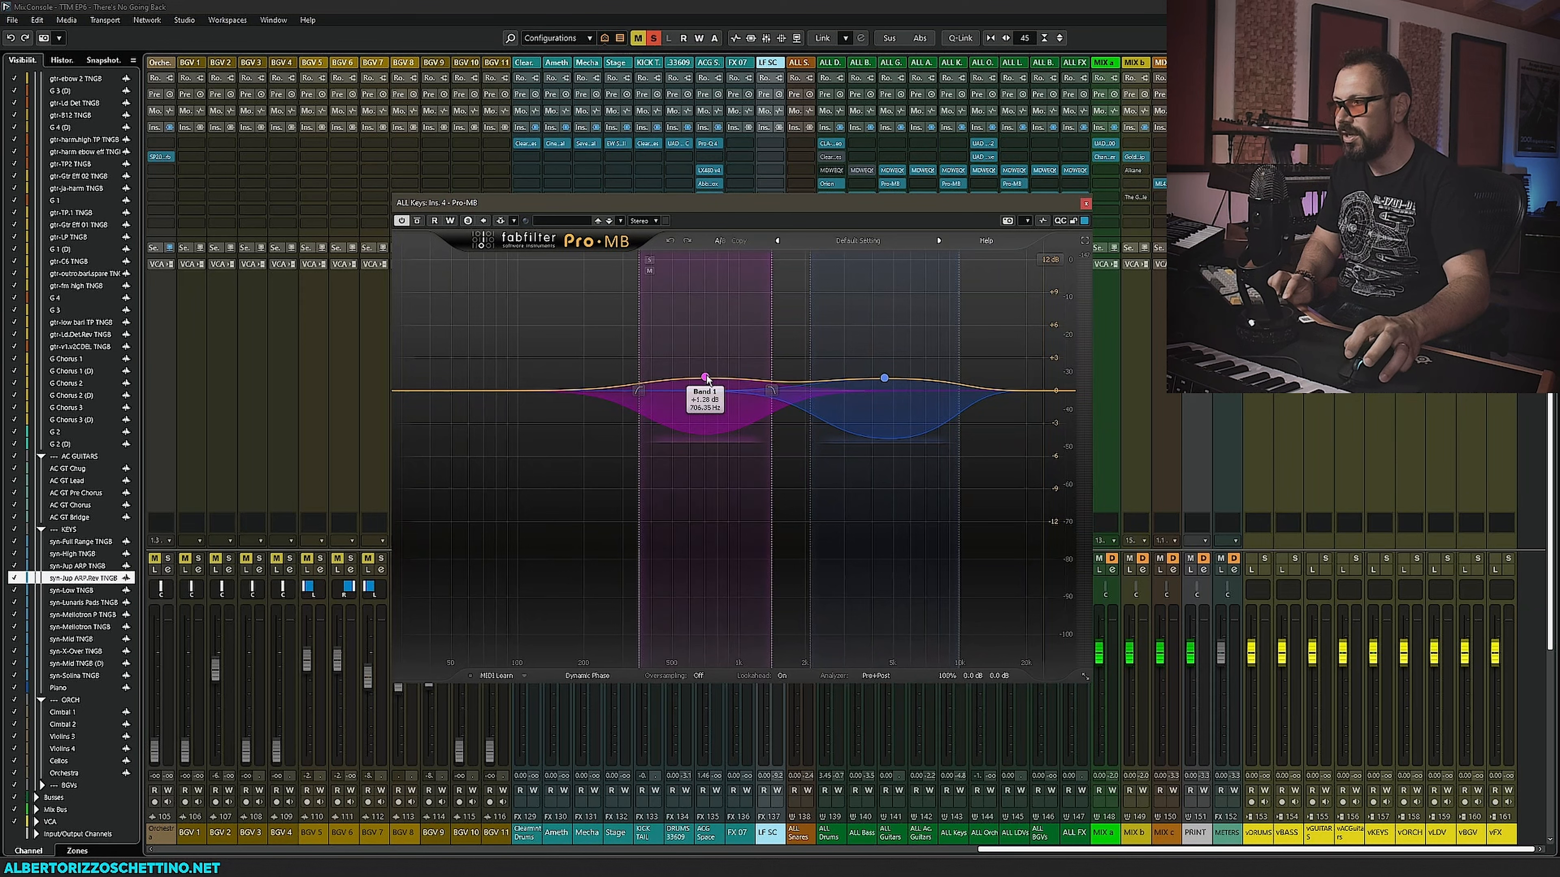
- Drag both Pro-MB bands' gain to about 0 dB, then close the plugin
{"action": "left_click_drag", "start_coordinate": [705, 376], "coordinate": [705, 390]}
{"action": "left_click", "coordinate": [885, 381]}
{"action": "left_click_drag", "start_coordinate": [884, 382], "coordinate": [885, 388]}
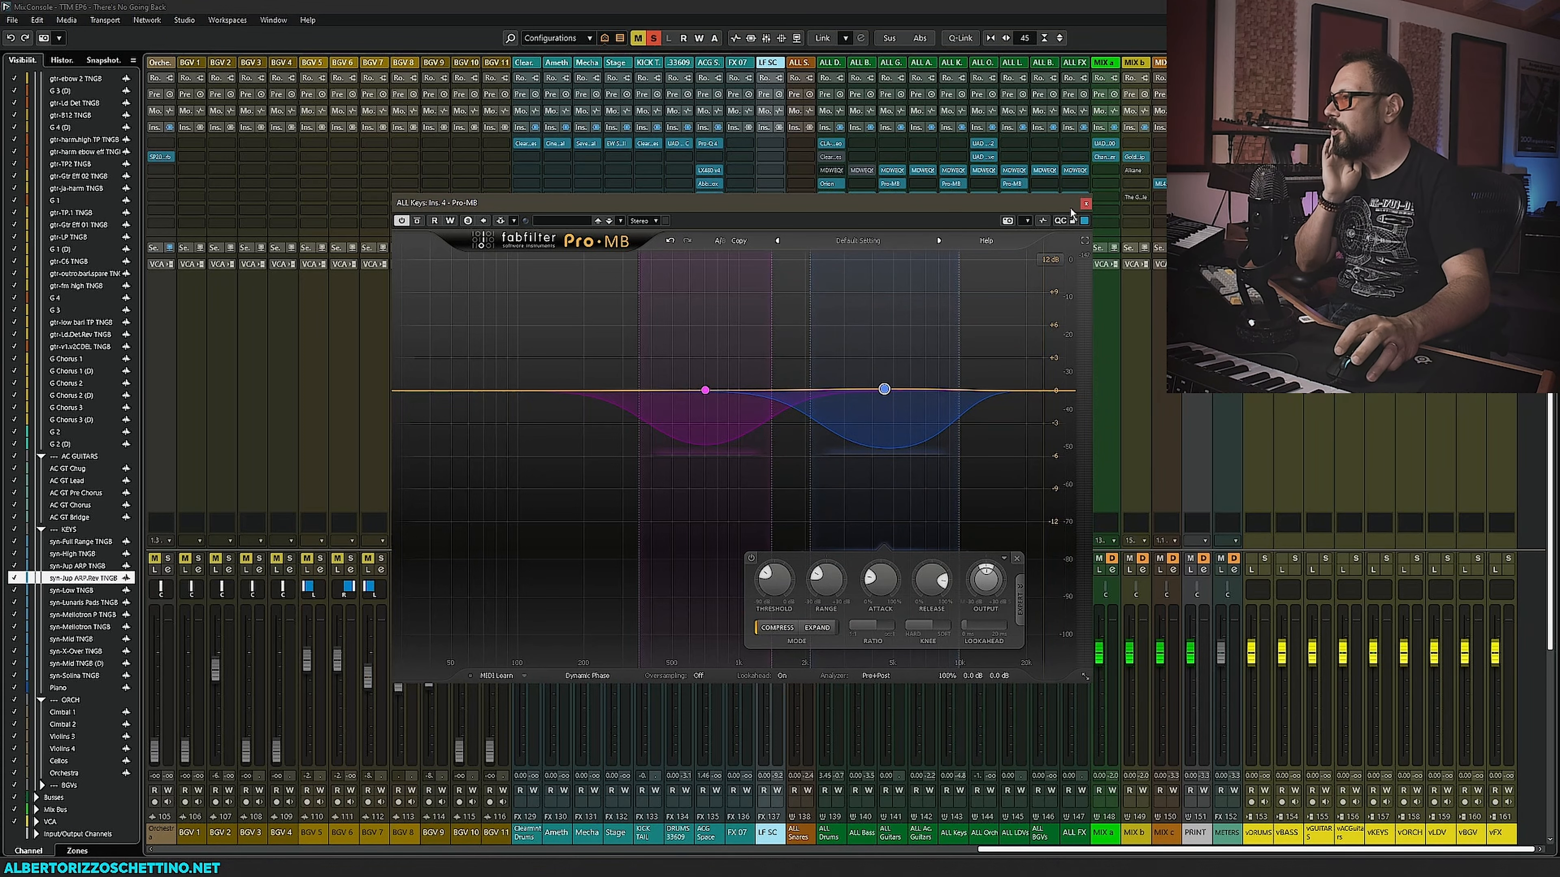
{"action": "left_click", "coordinate": [1085, 204]}
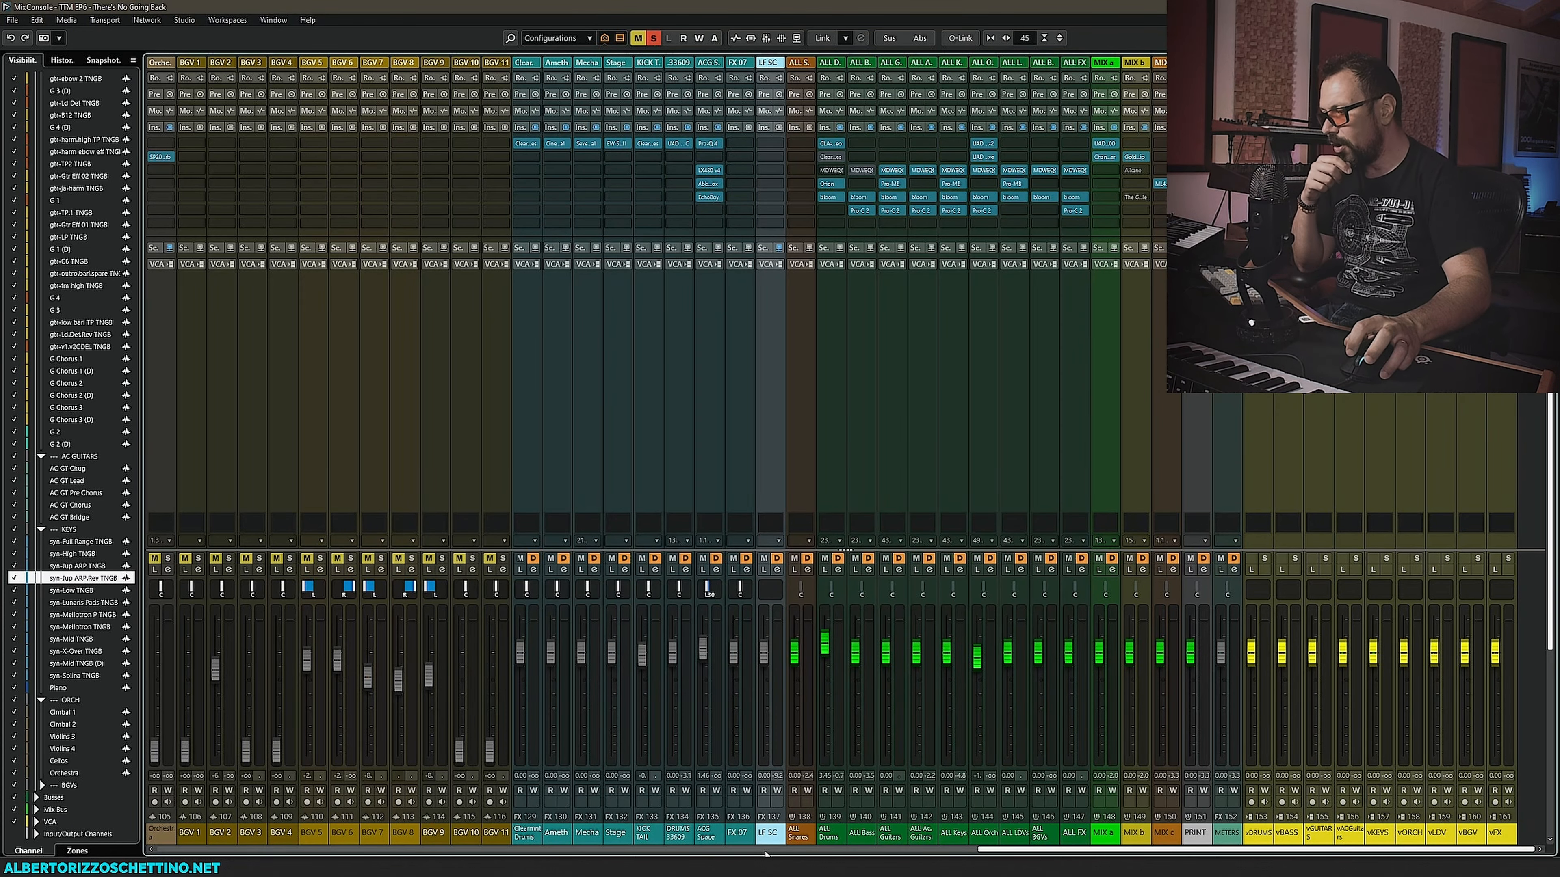
- Open and inspect the Piano channel's LA-3A and SSL 4K B plugins, then close them
{"action": "left_click", "coordinate": [766, 854]}
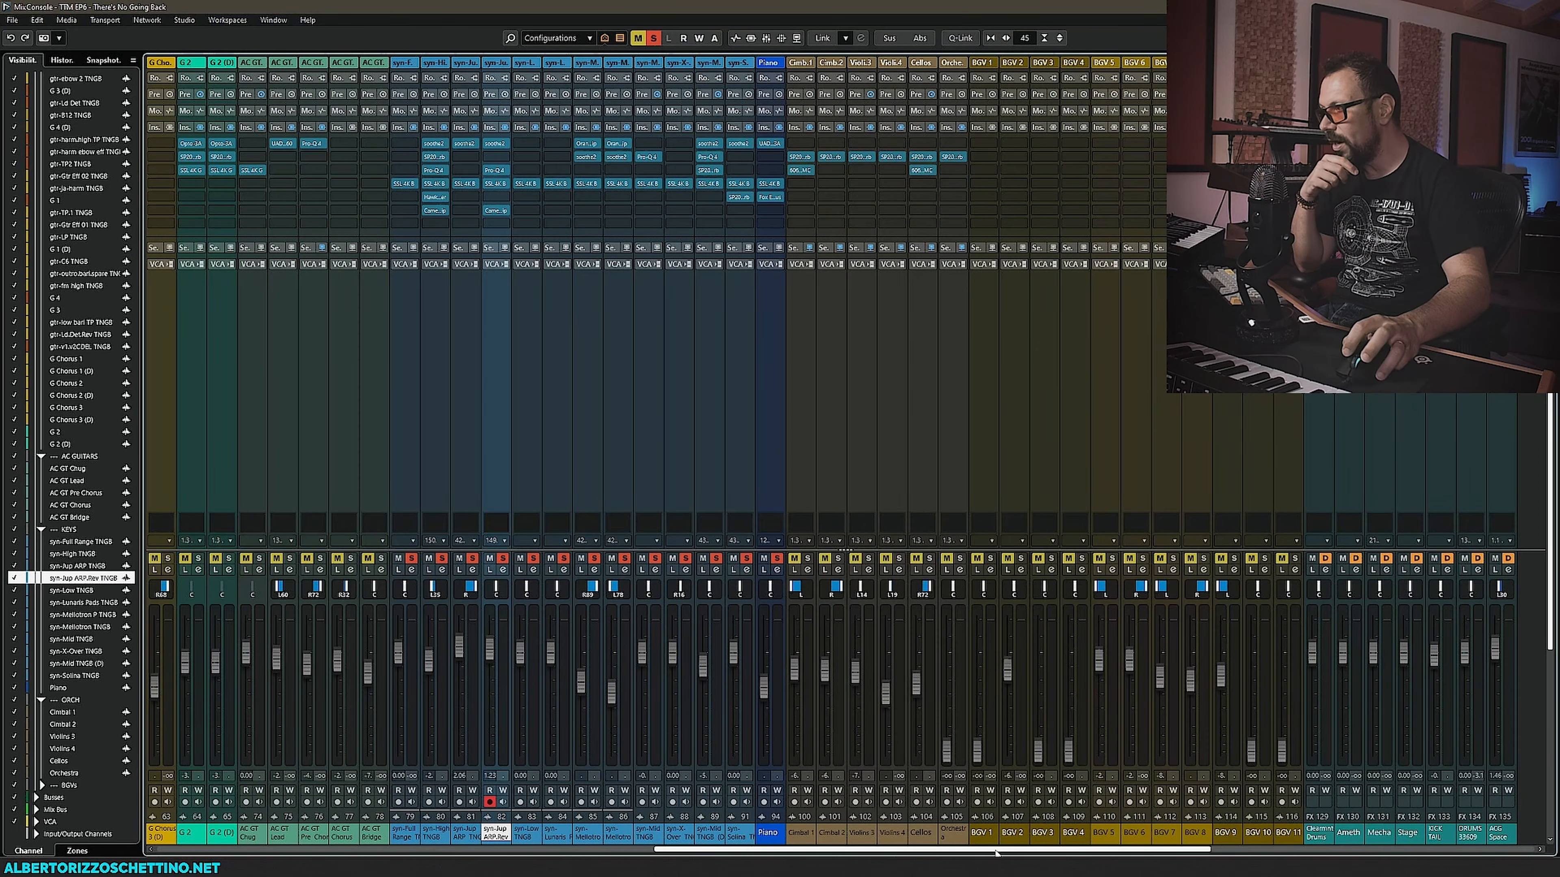
{"action": "left_click", "coordinate": [770, 184]}
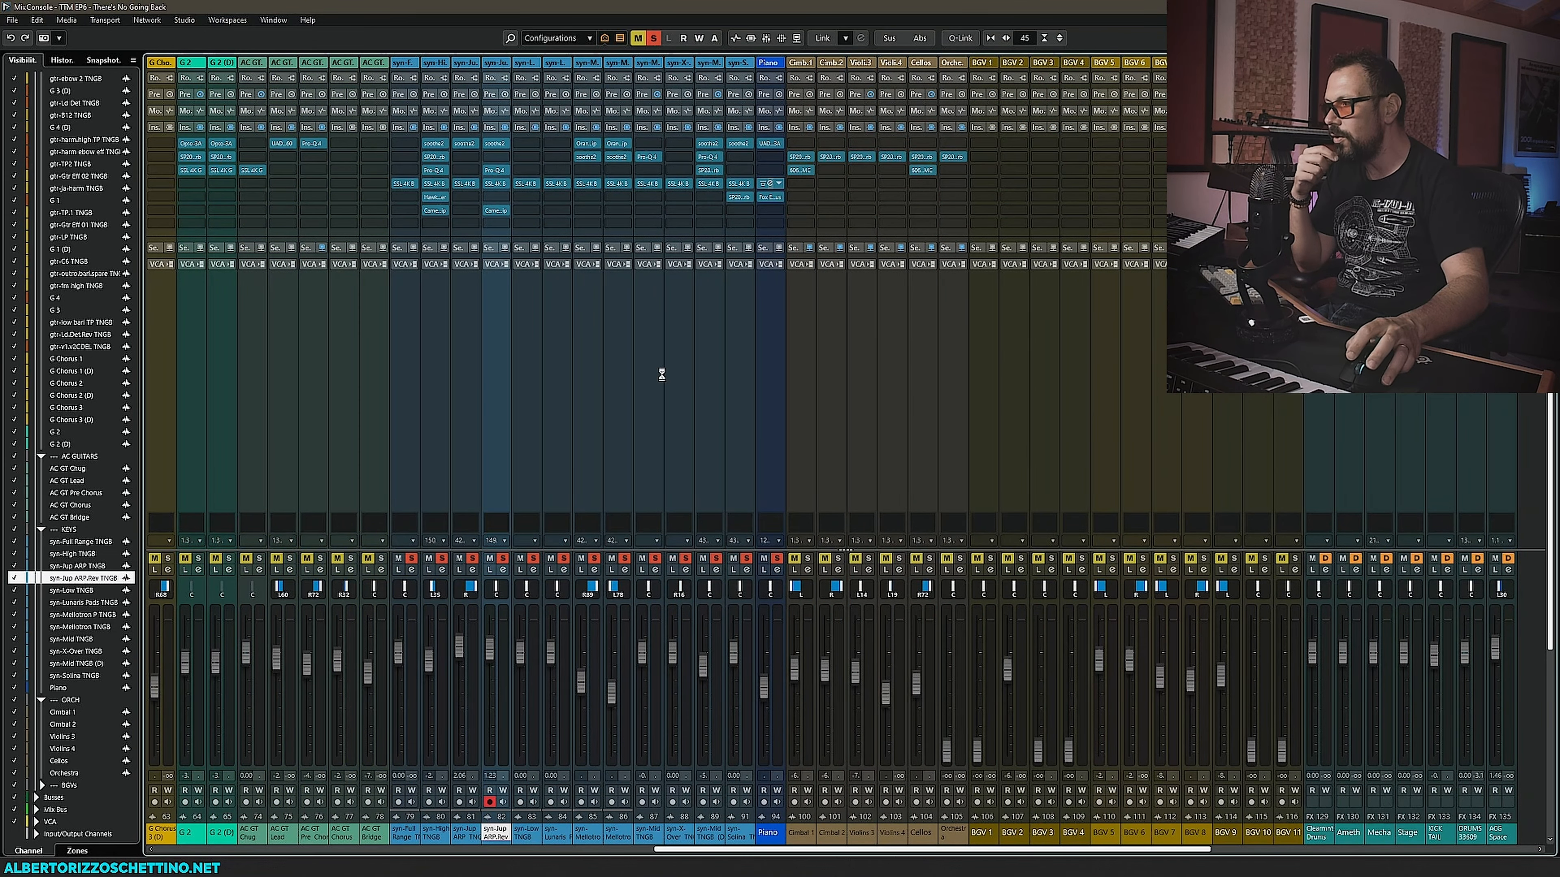
{"action": "left_click", "coordinate": [769, 143]}
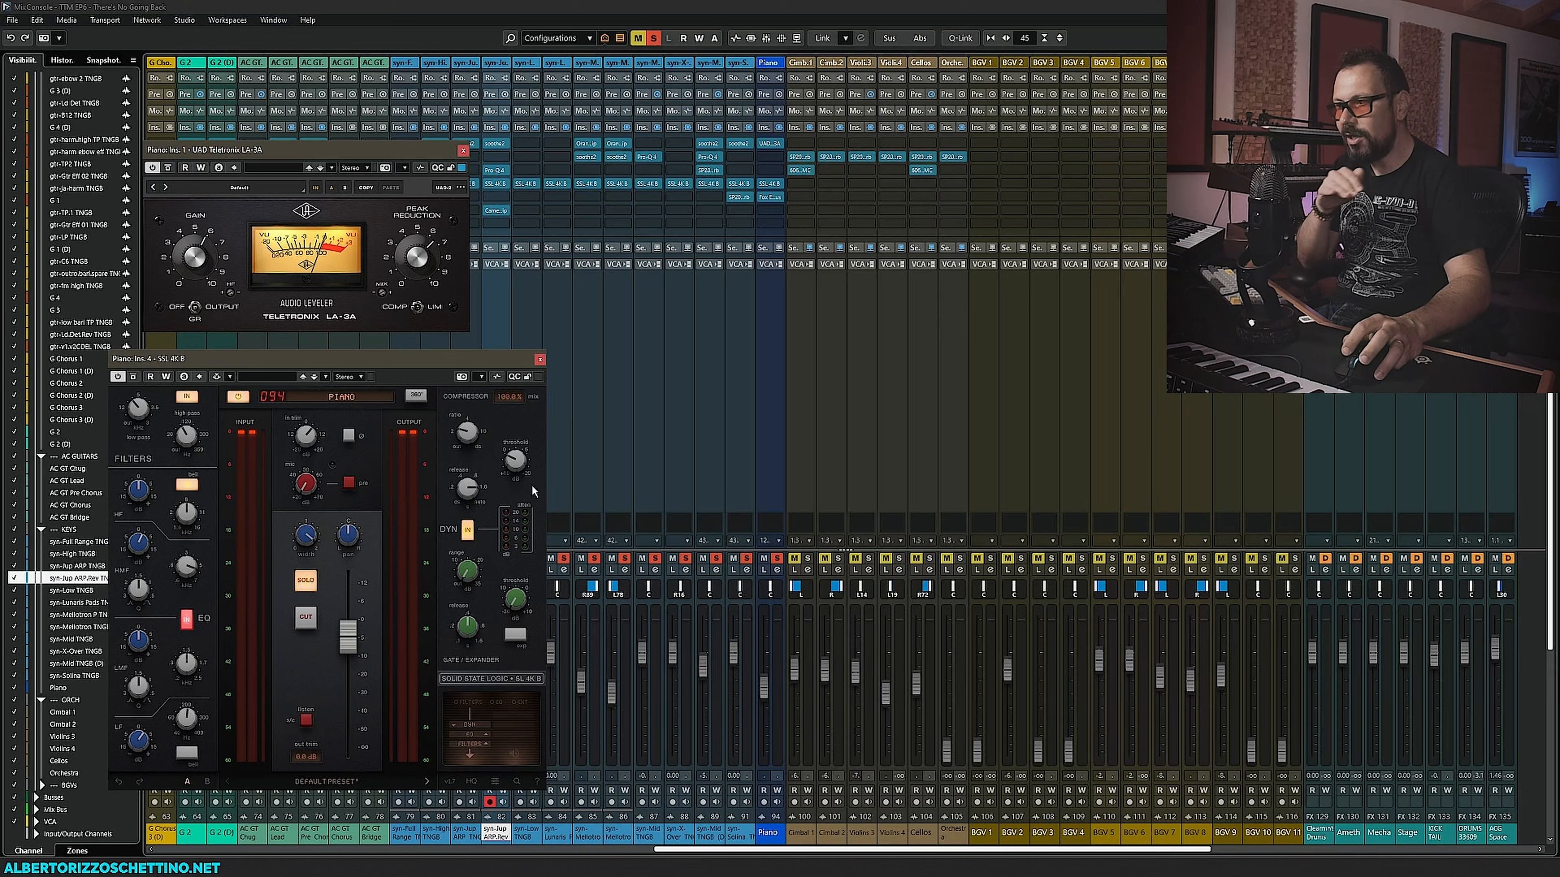
{"action": "mouse_move", "coordinate": [482, 490]}
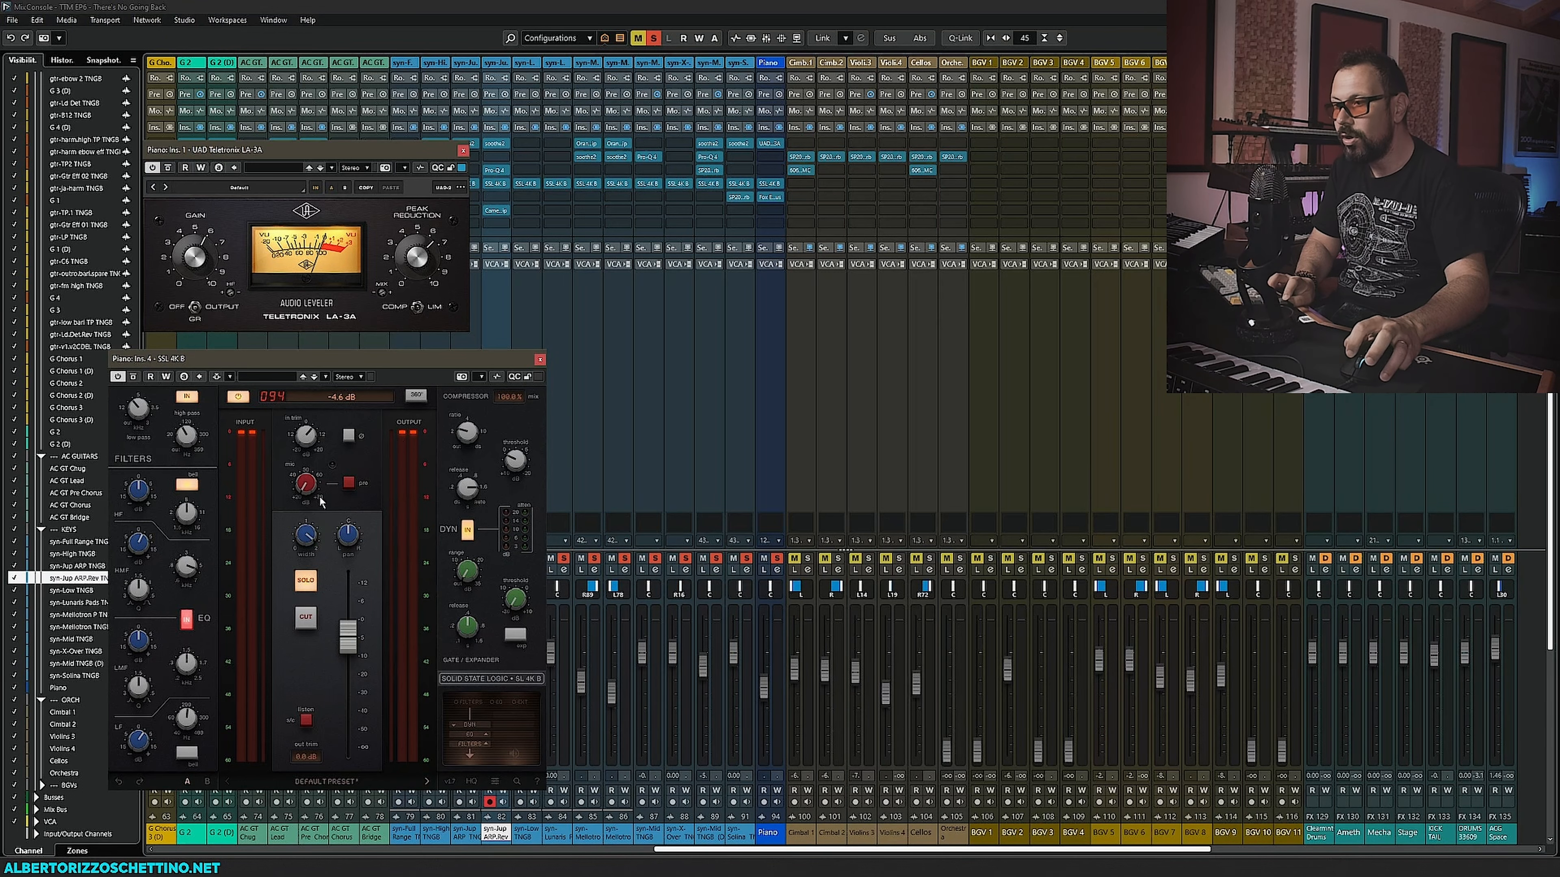
{"action": "mouse_move", "coordinate": [305, 539]}
{"action": "left_click", "coordinate": [540, 360]}
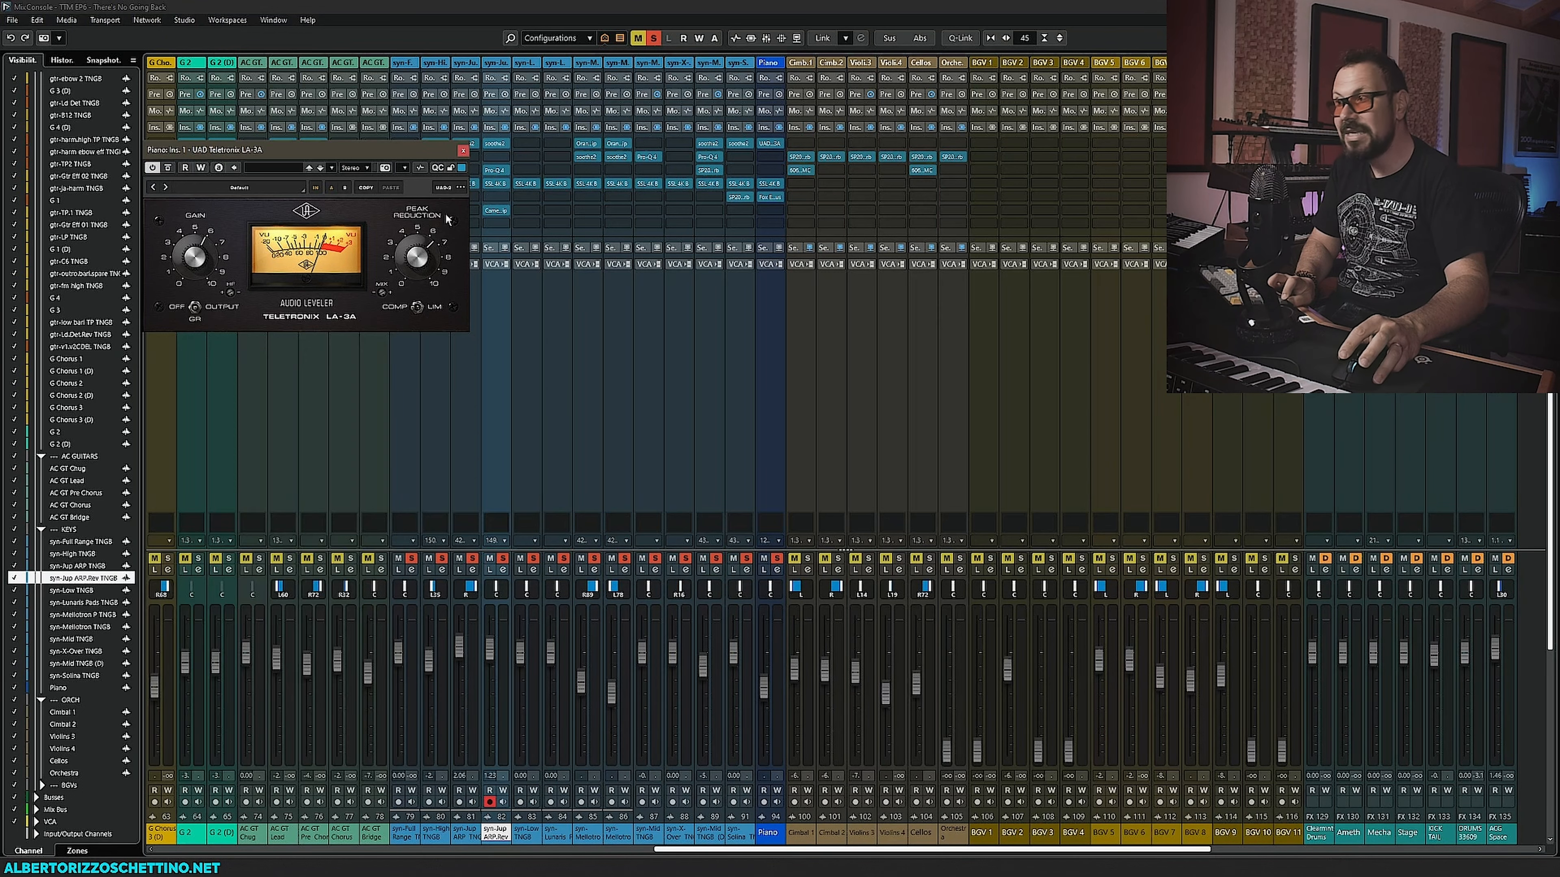
{"action": "left_click", "coordinate": [463, 150]}
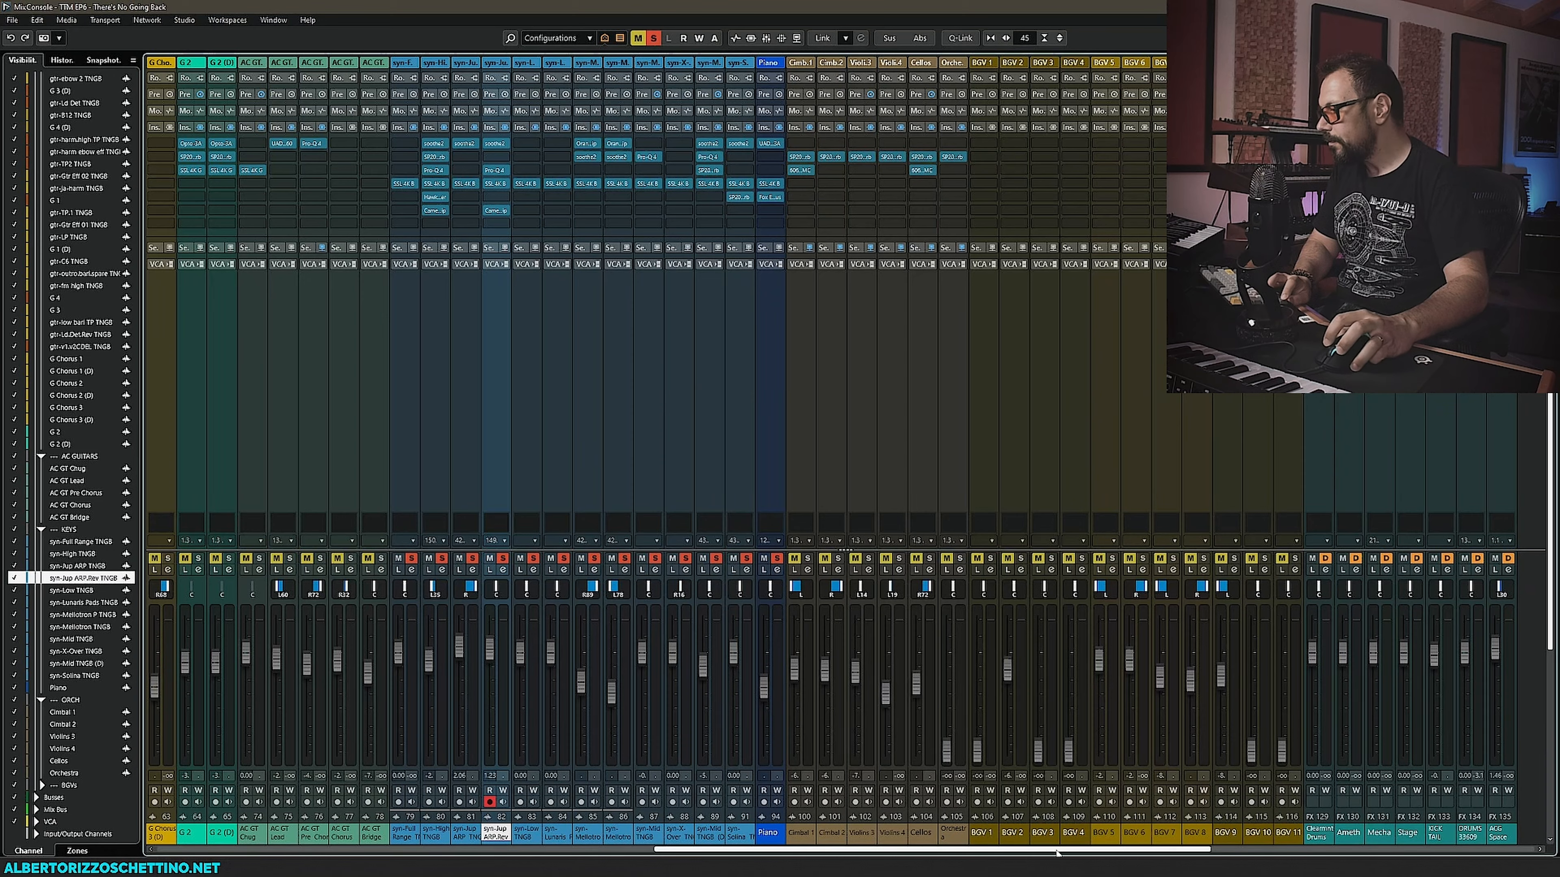
- Reopen the ALL Keys Pro-MB and reposition its window
{"action": "left_click_drag", "start_coordinate": [1090, 850], "coordinate": [1412, 852]}
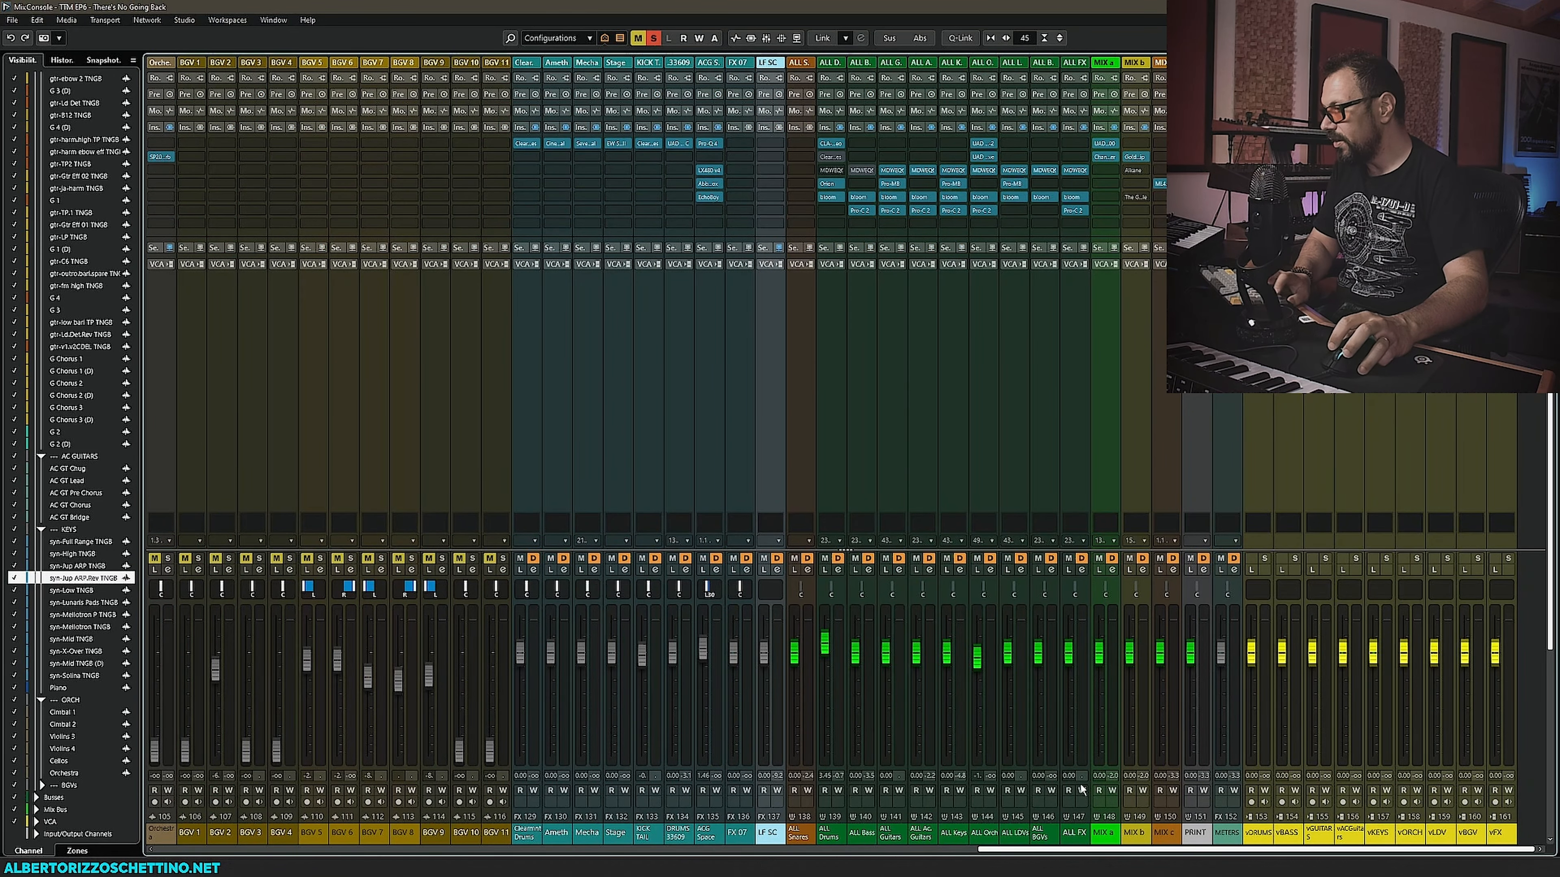
{"action": "key", "text": "F3"}
{"action": "scroll", "coordinate": [146, 217], "scroll_direction": "up", "scroll_amount": 5}
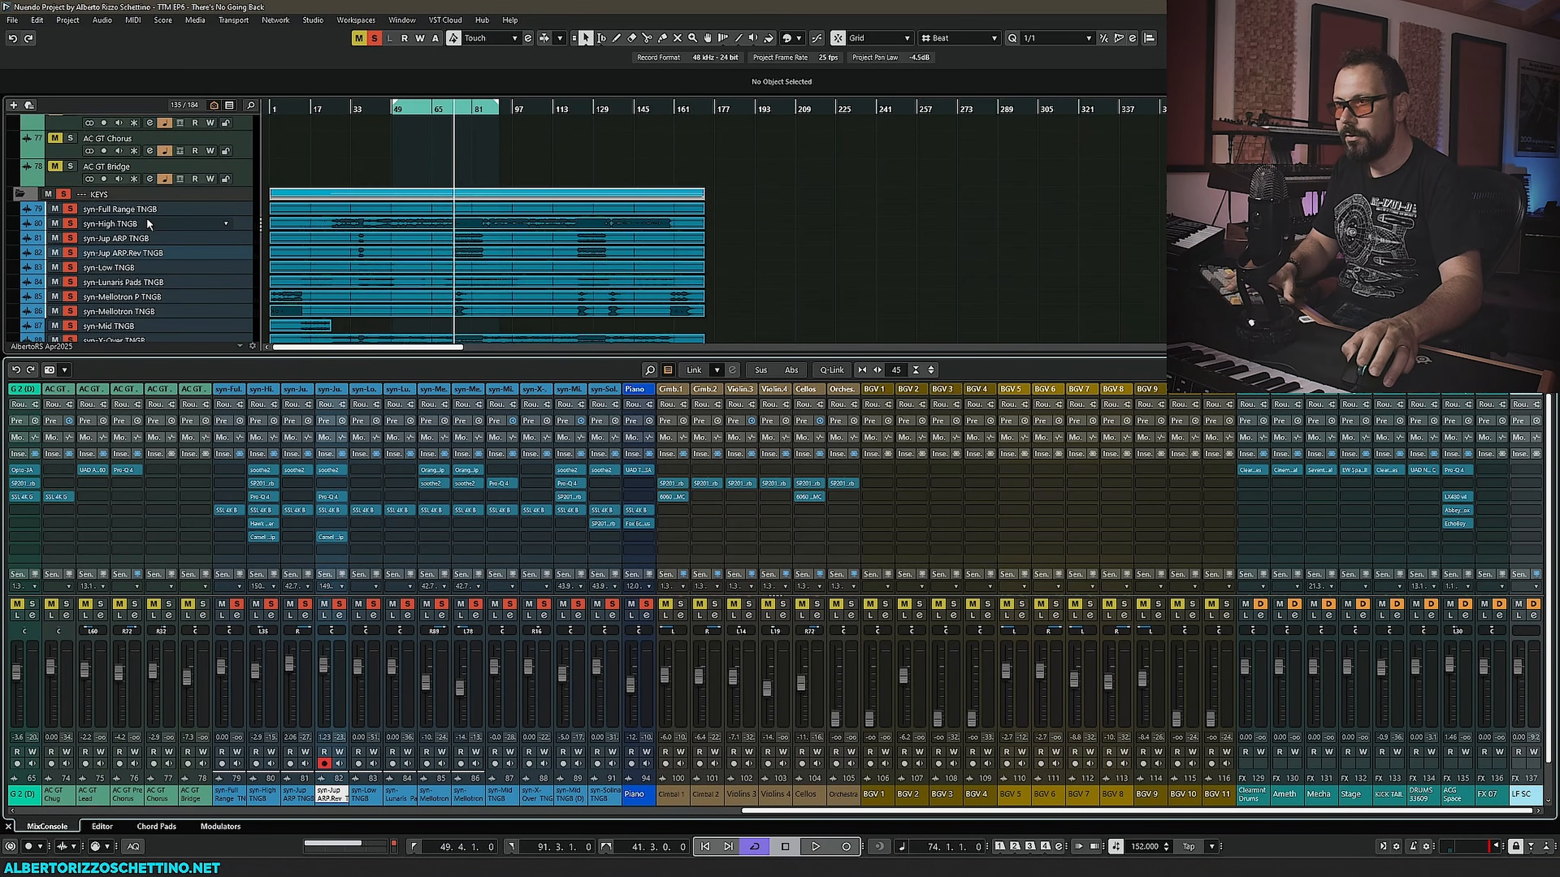
{"action": "scroll", "coordinate": [64, 225], "scroll_direction": "up", "scroll_amount": 8}
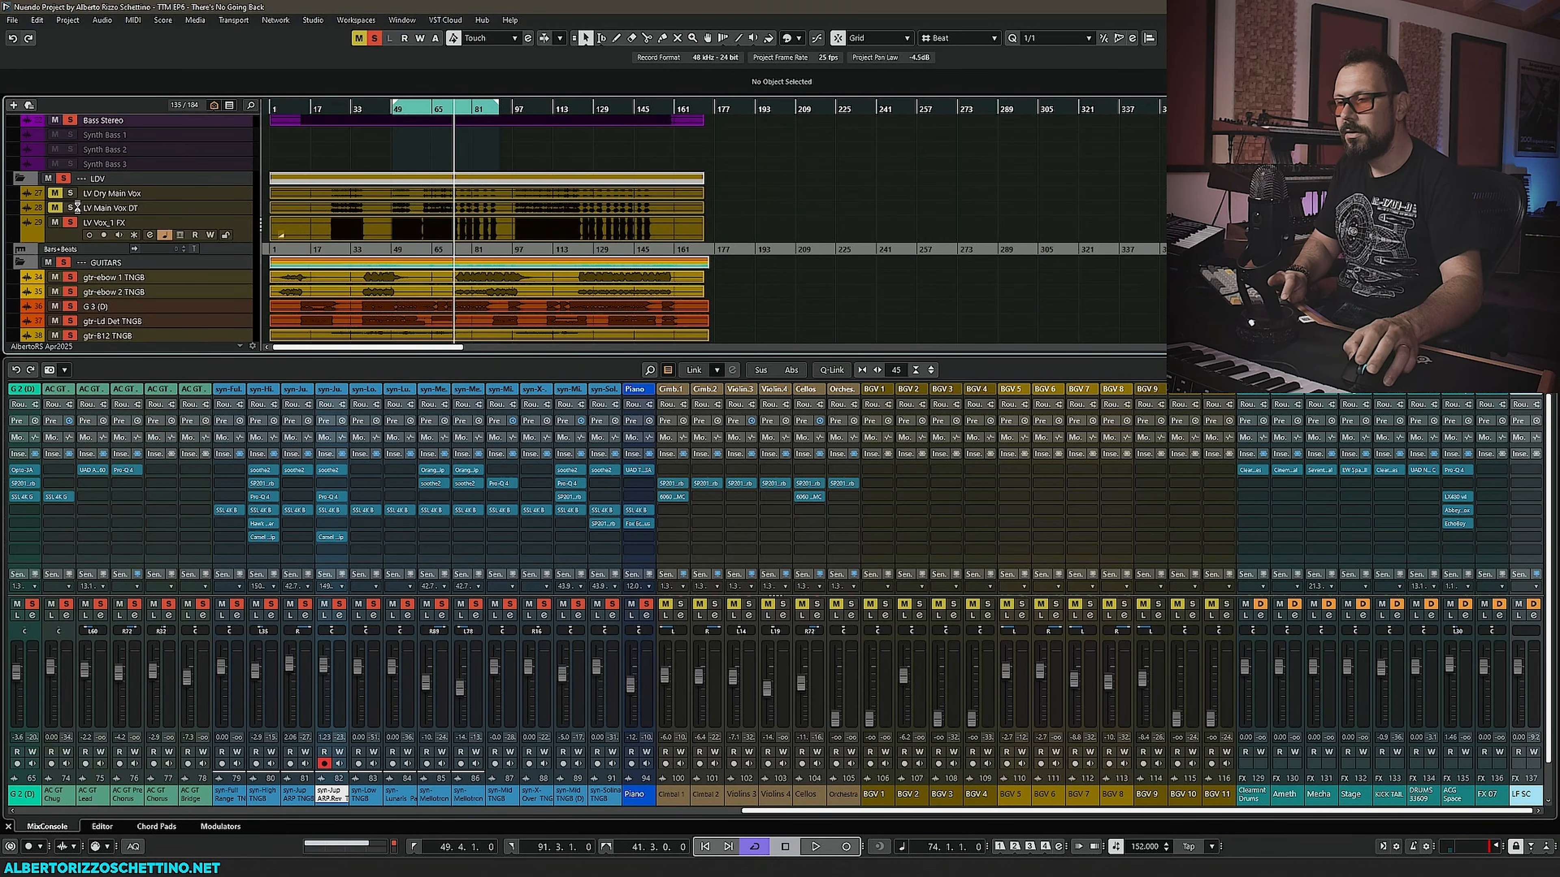
{"action": "key", "text": "F3"}
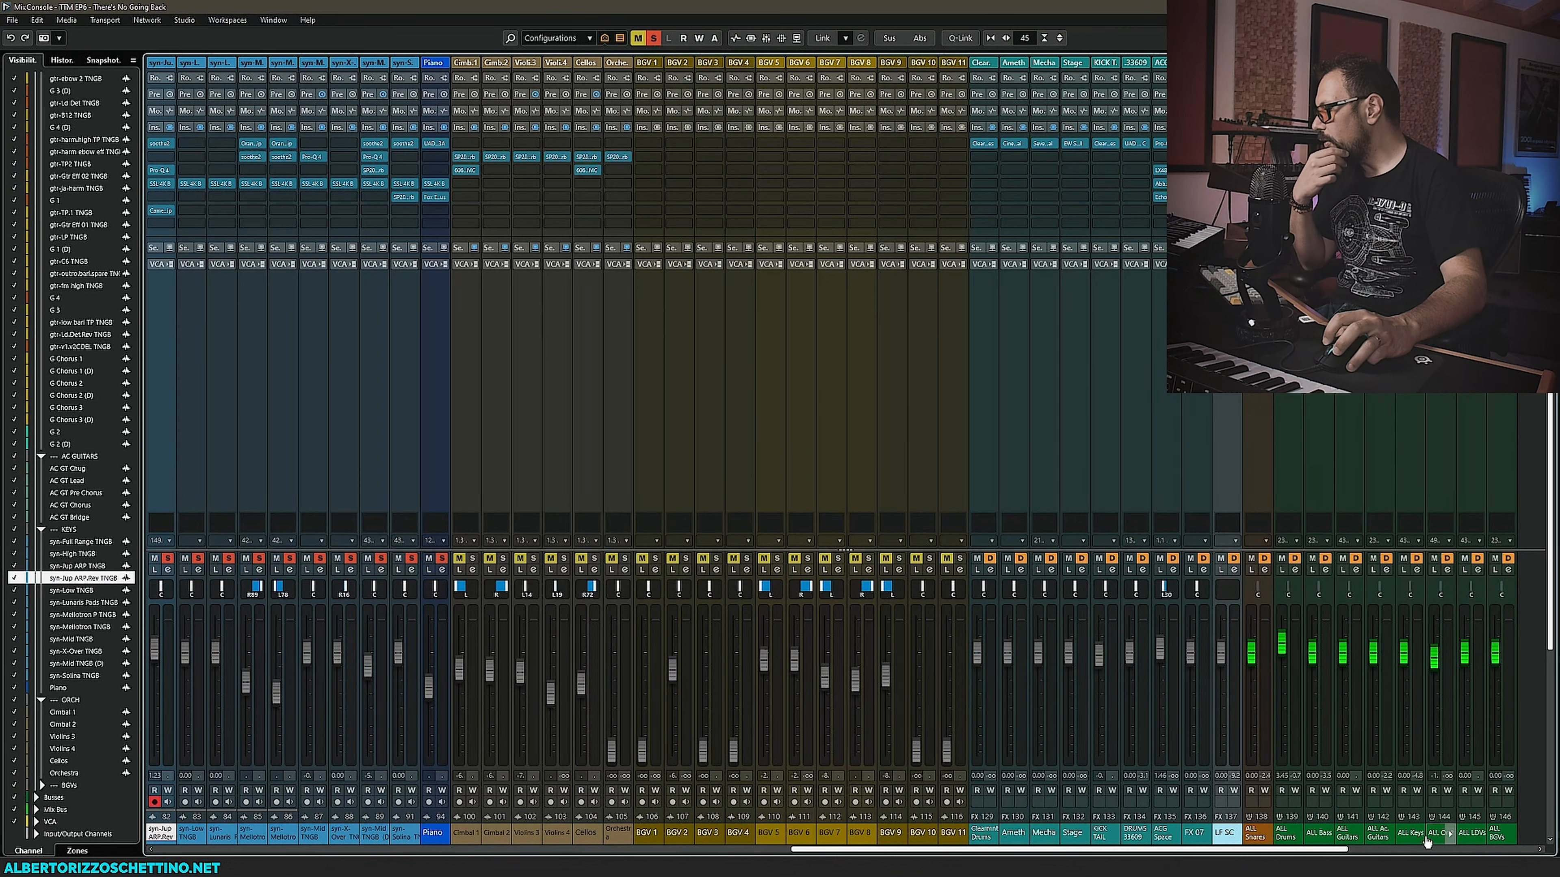
{"action": "left_click", "coordinate": [1409, 183]}
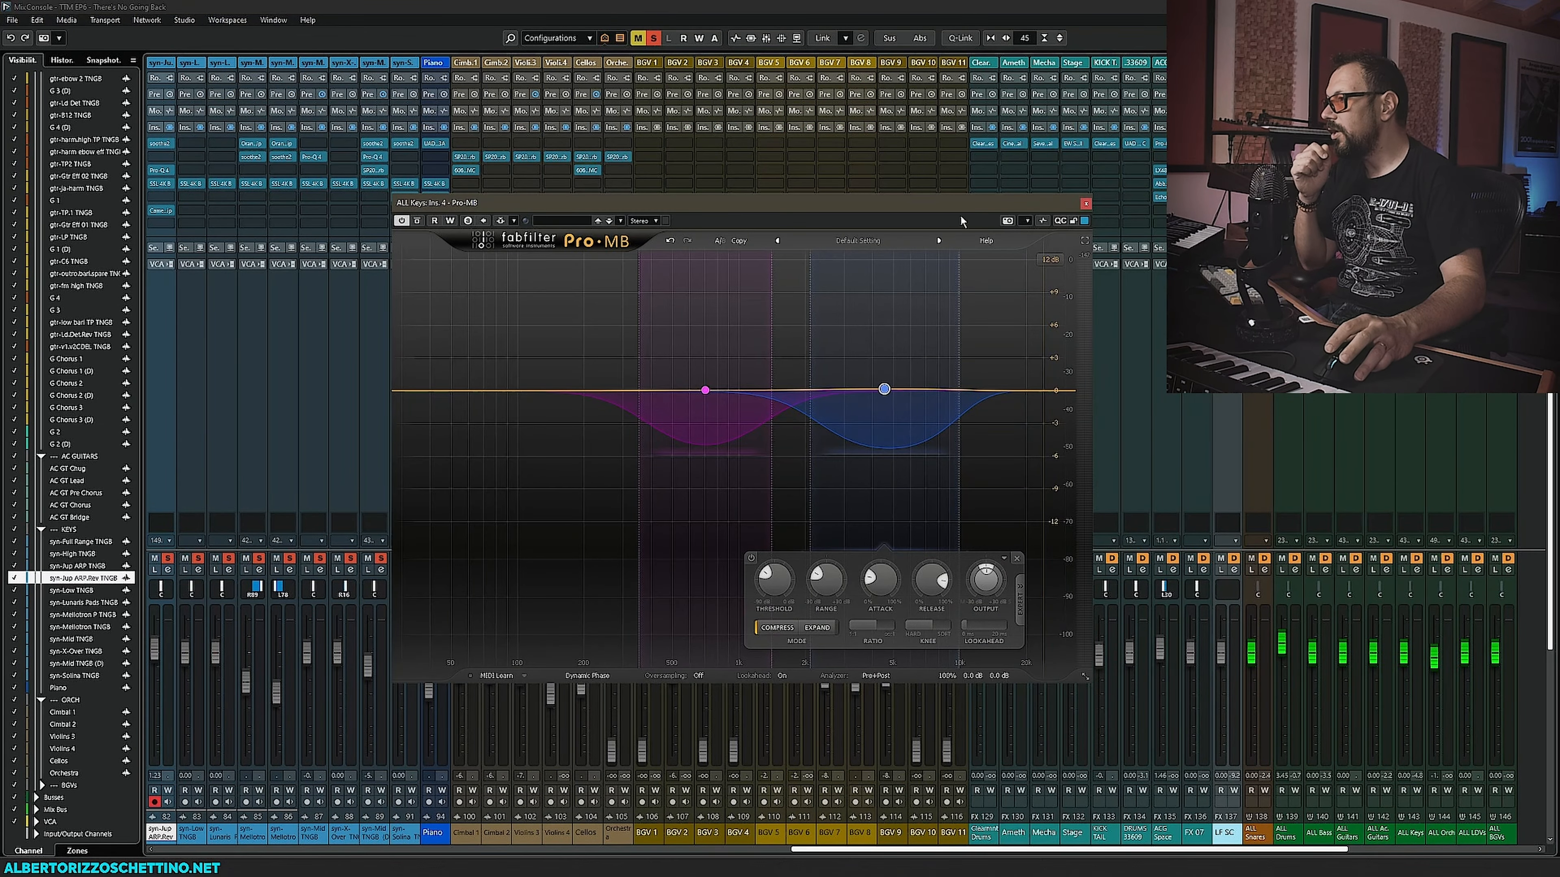
{"action": "left_click_drag", "start_coordinate": [950, 200], "coordinate": [928, 174]}
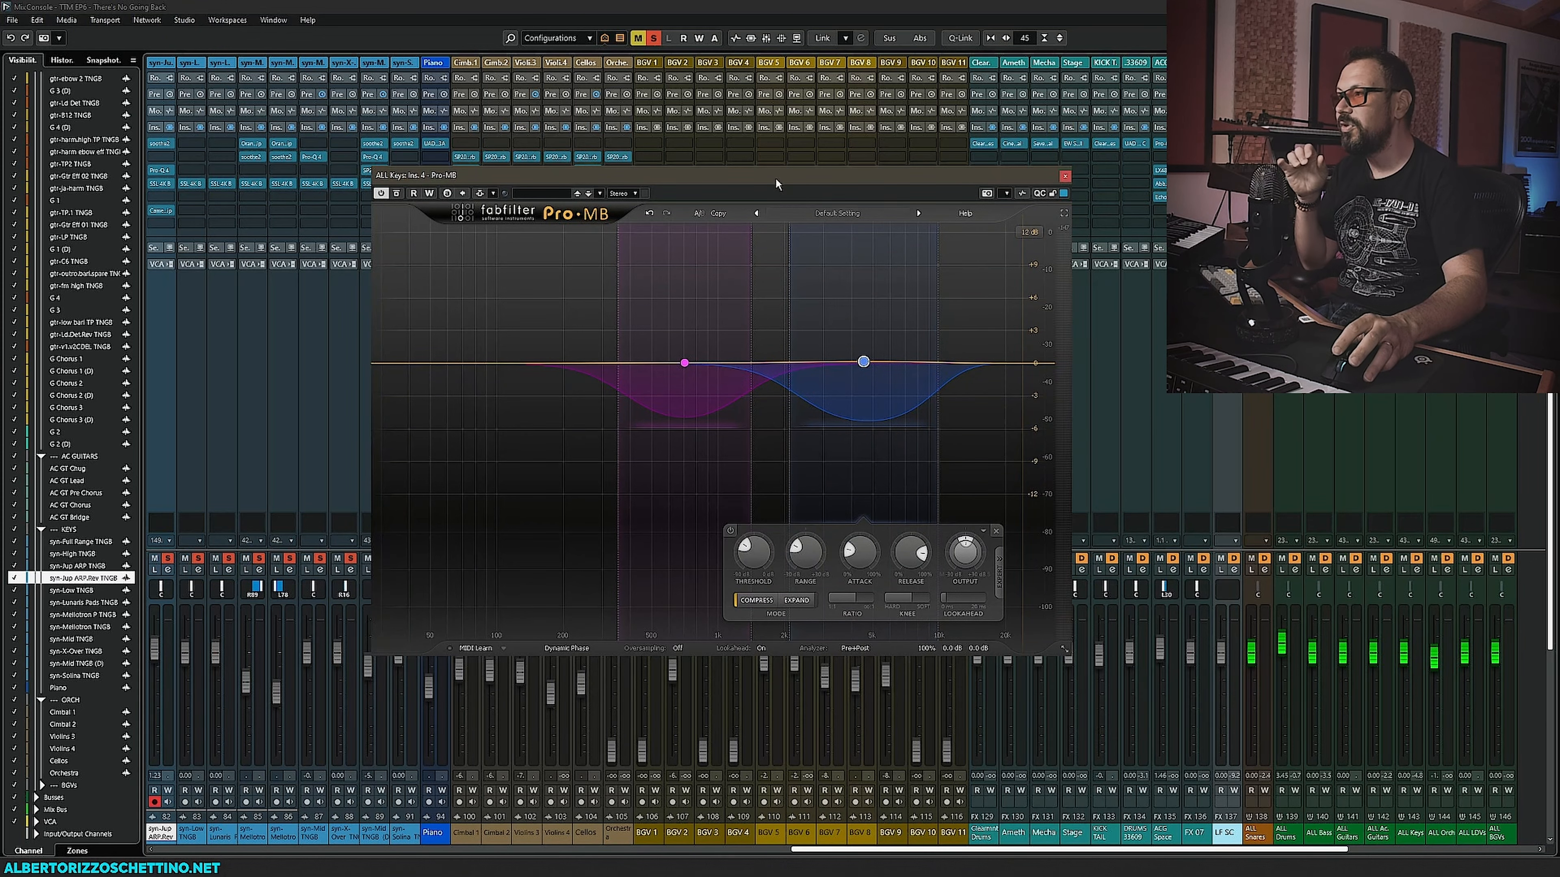
{"action": "left_click_drag", "start_coordinate": [775, 177], "coordinate": [691, 180]}
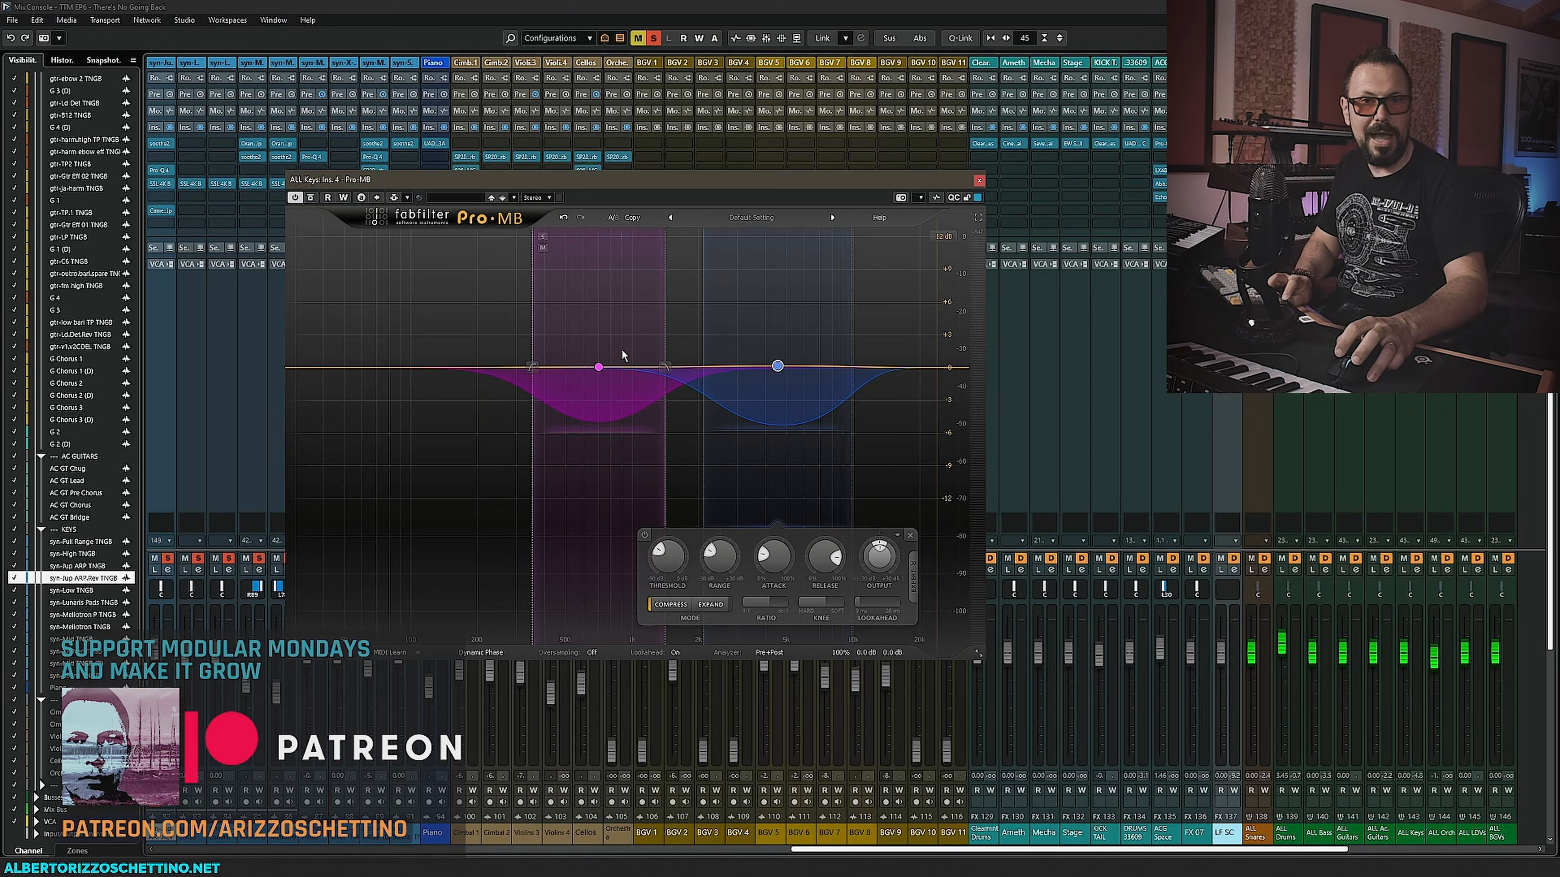
{"action": "left_click_drag", "start_coordinate": [648, 184], "coordinate": [627, 202]}
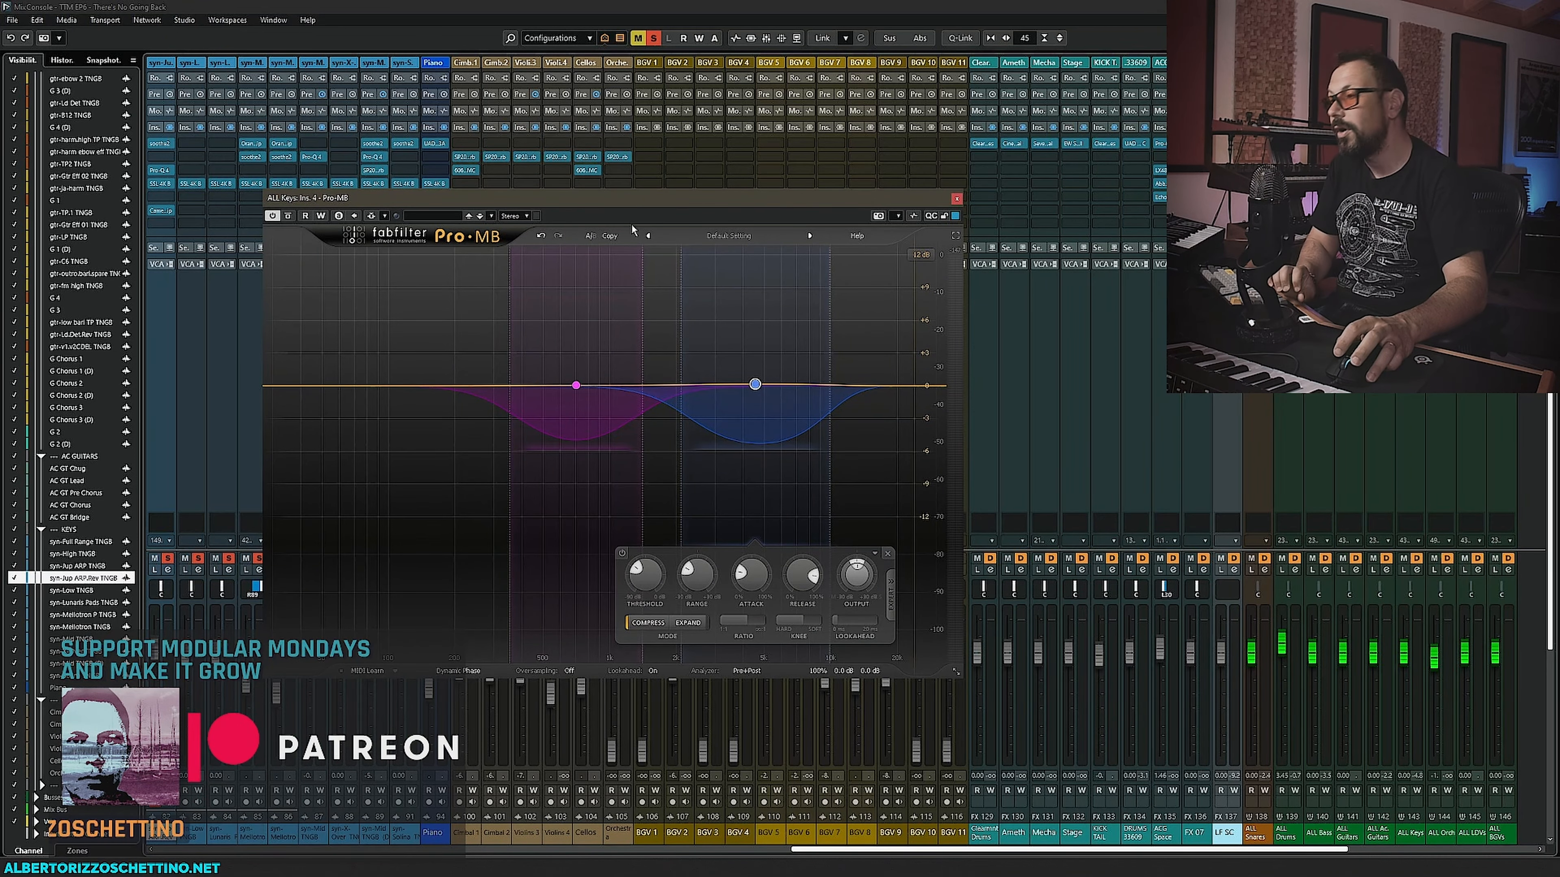
{"action": "left_click_drag", "start_coordinate": [634, 198], "coordinate": [630, 194]}
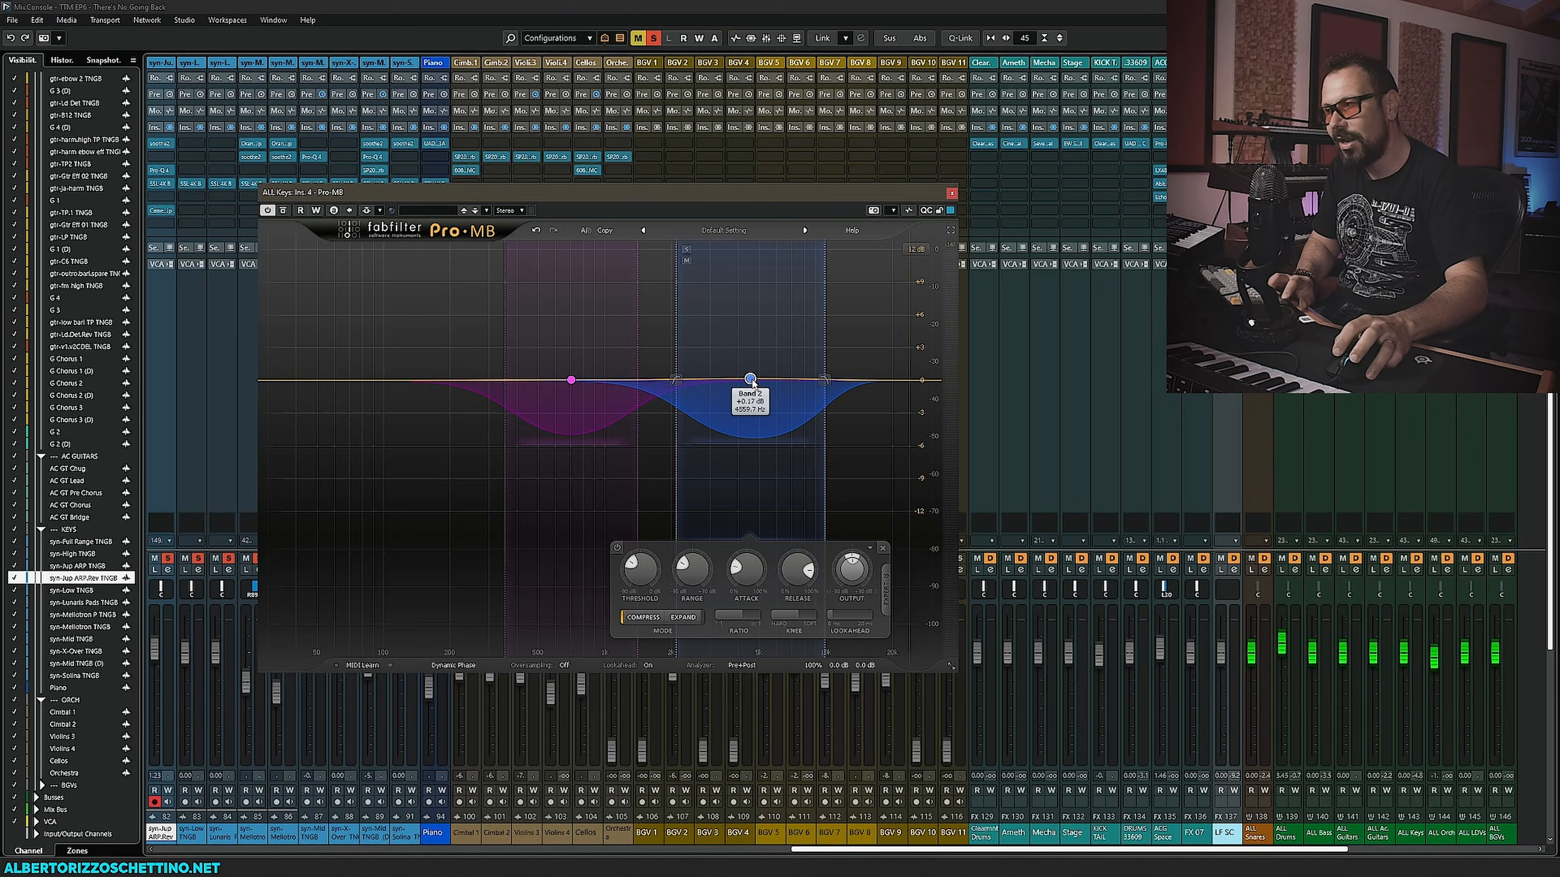
{"action": "left_click_drag", "start_coordinate": [697, 196], "coordinate": [673, 207]}
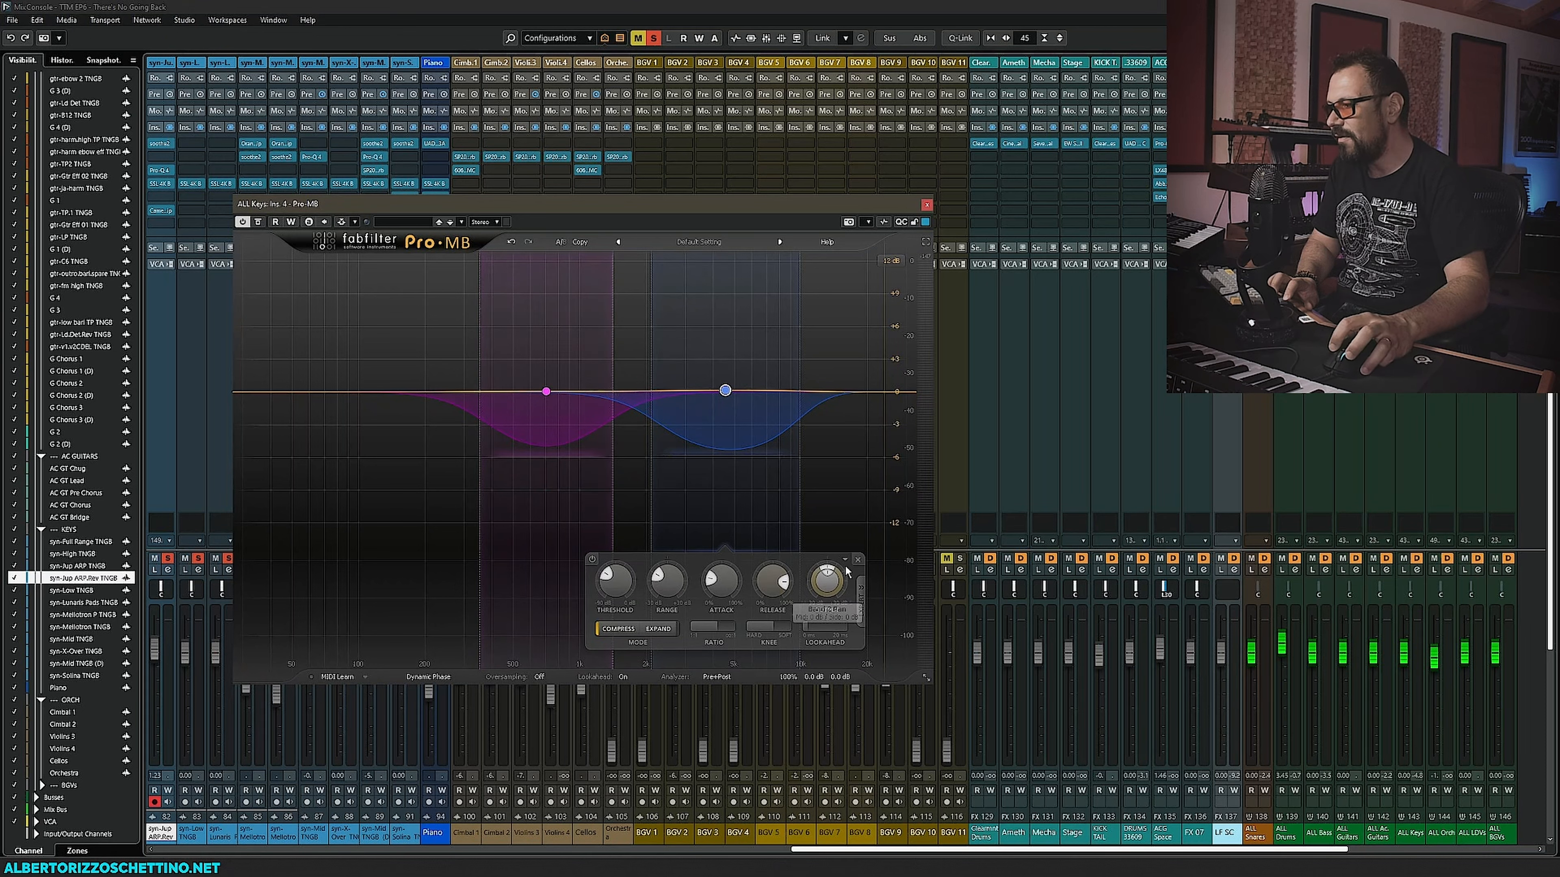
- Delete both bands in the ALL Keys Pro-MB and place the playhead at bar 49
{"action": "left_click", "coordinate": [858, 560]}
{"action": "left_click", "coordinate": [543, 327]}
{"action": "left_click", "coordinate": [678, 558]}
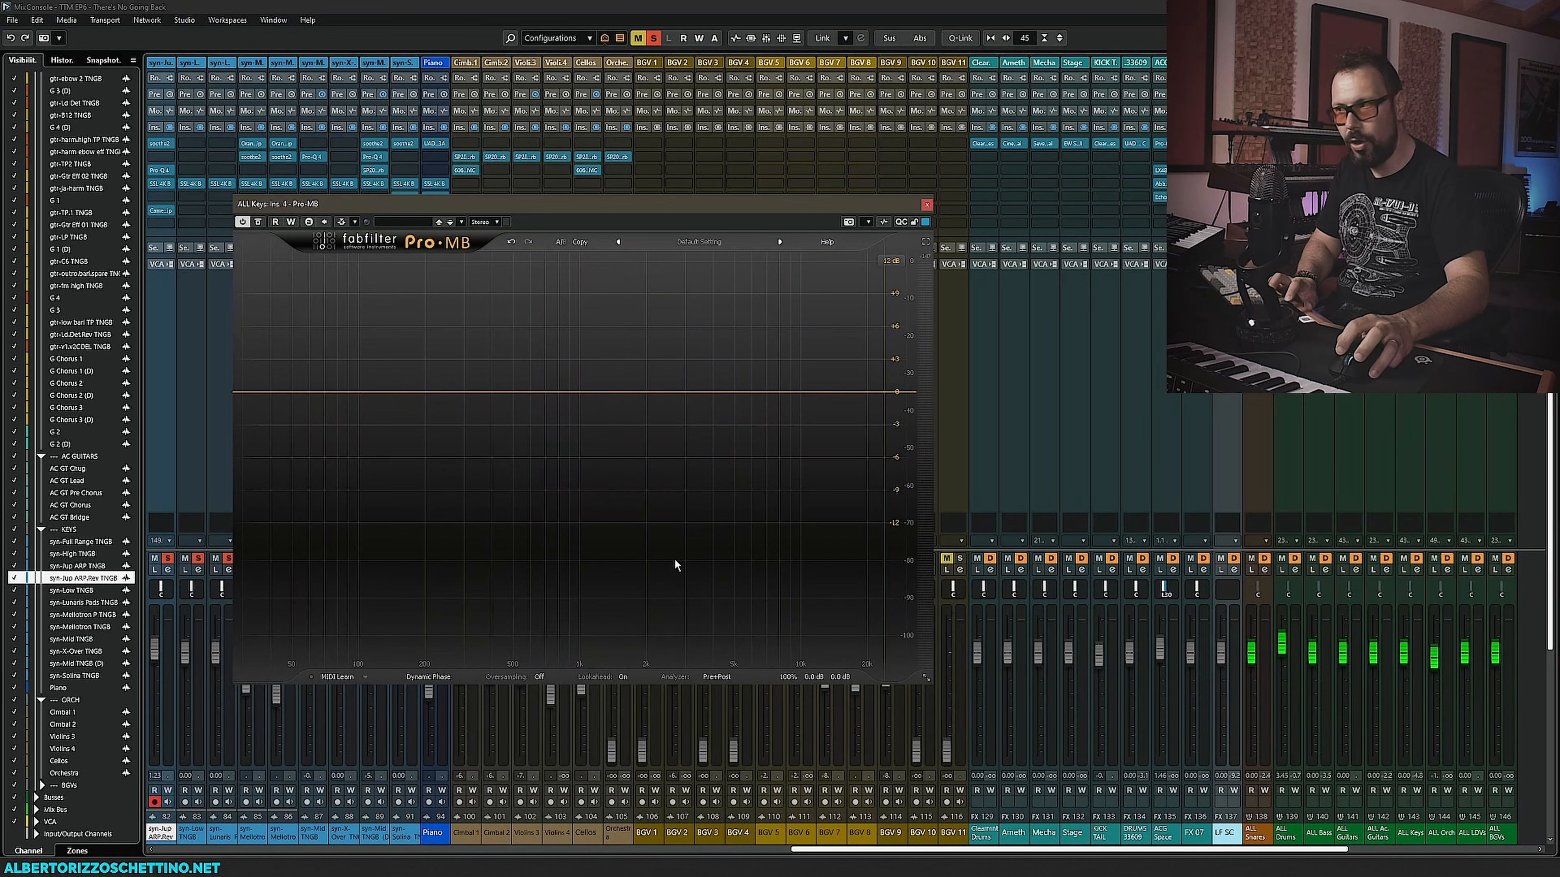
{"action": "key", "text": "F3"}
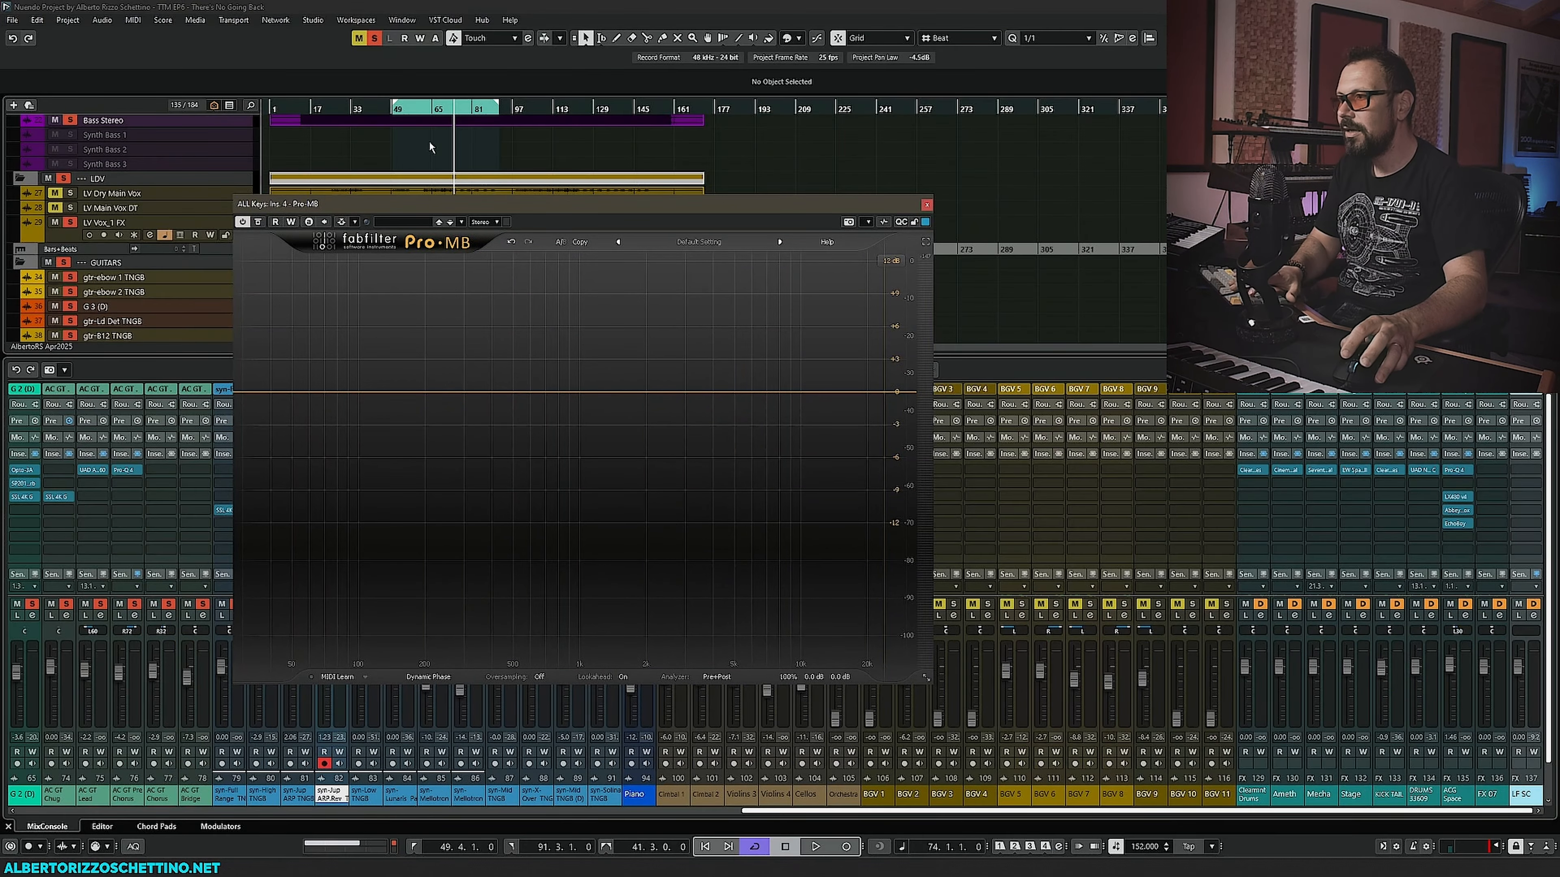
{"action": "left_click", "coordinate": [386, 110]}
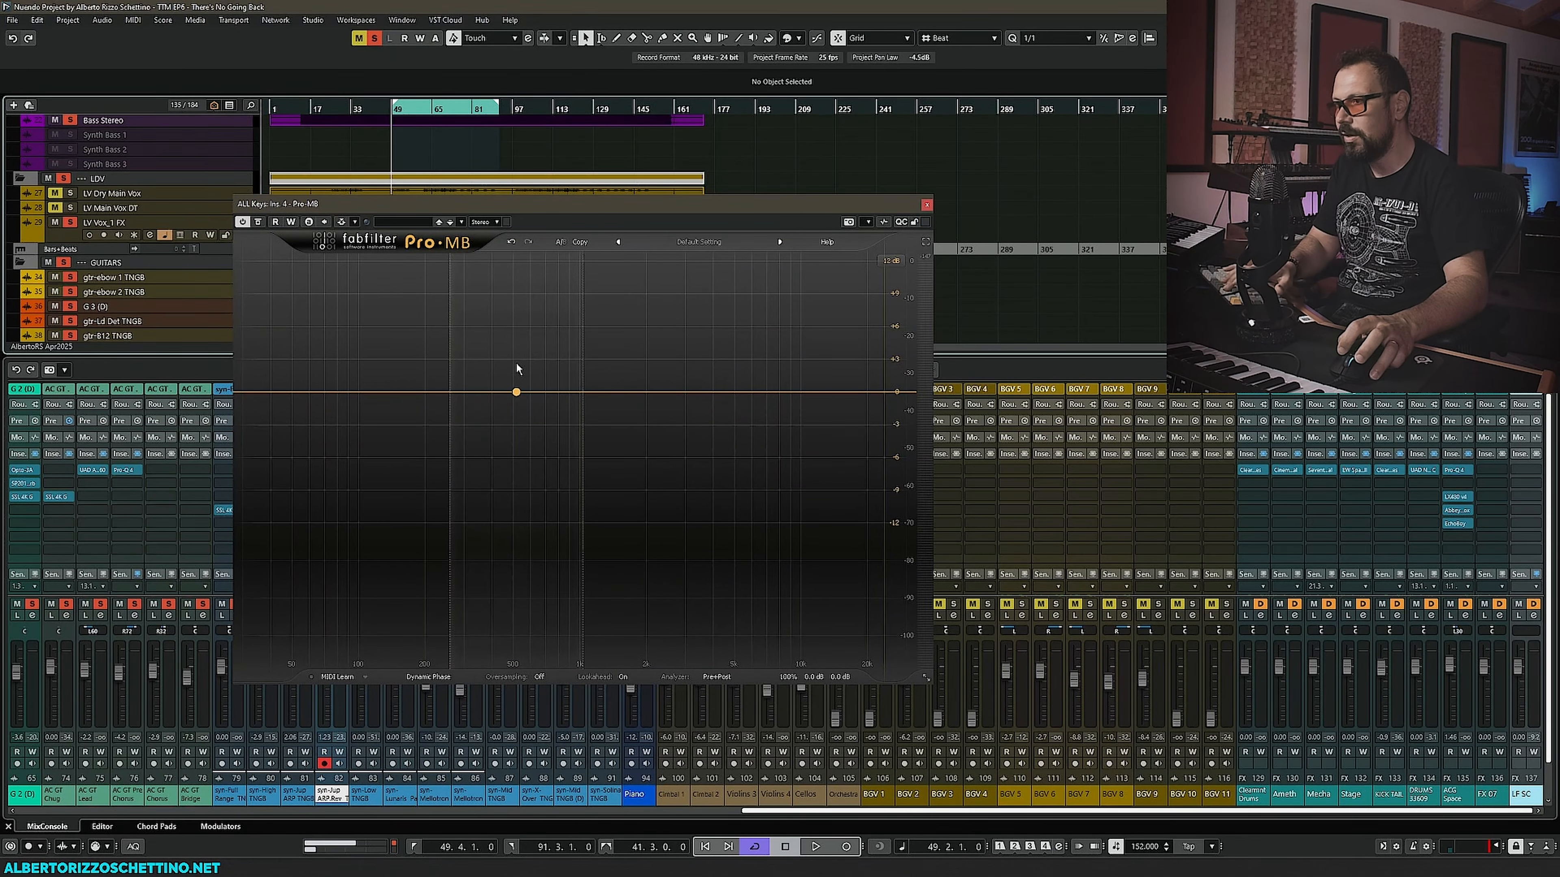
- Switch to the mix console, add a new upper-mid band in the ALL Keys Pro-MB and boost it, comparing A/B states
{"action": "key", "text": "F3"}
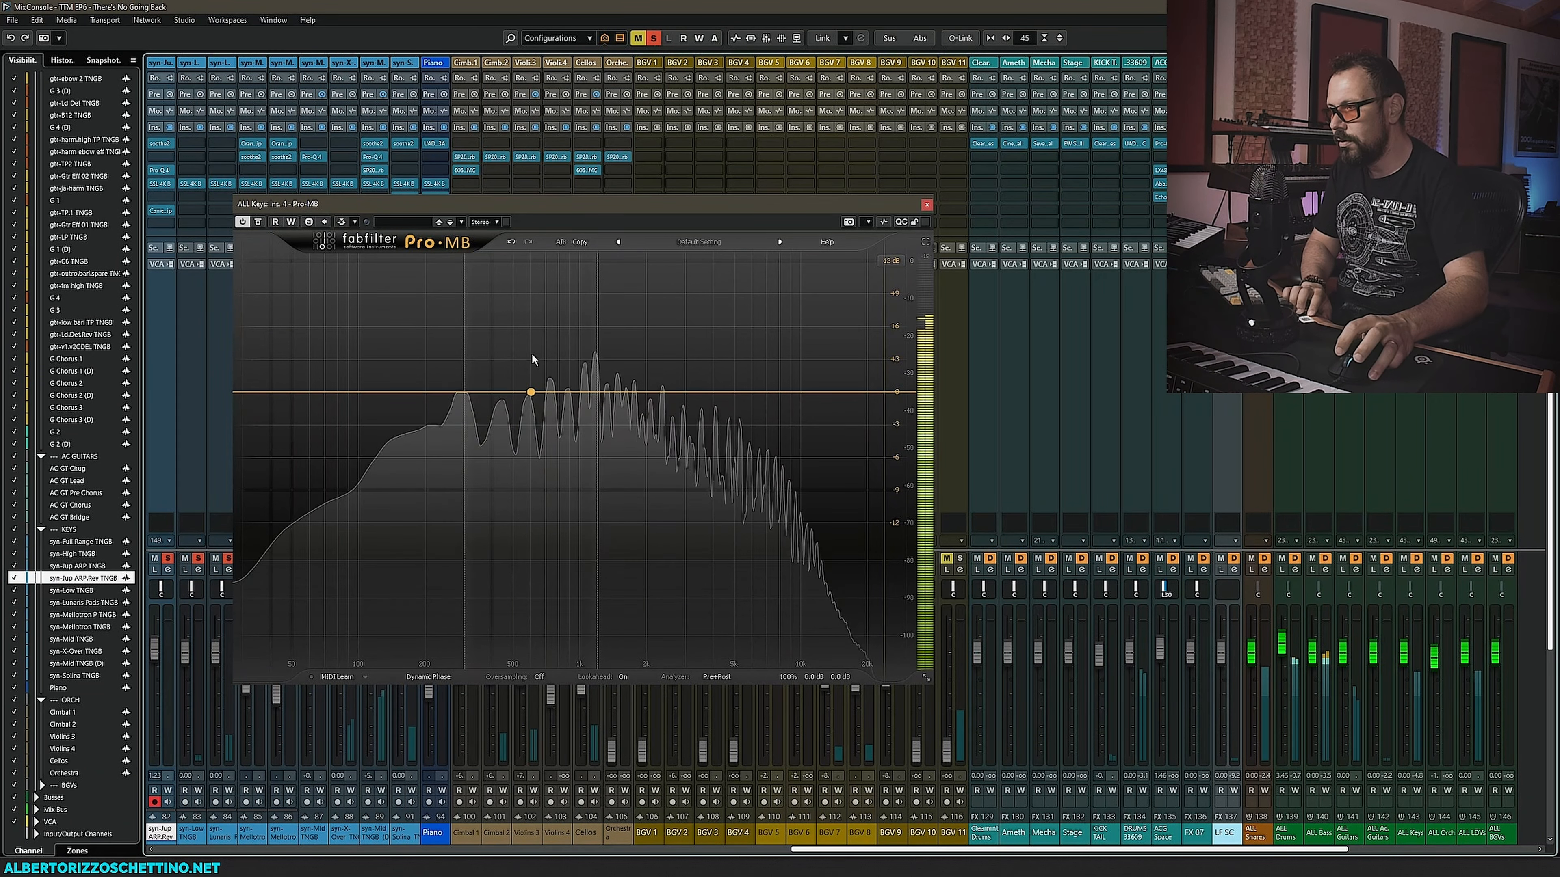
{"action": "left_click", "coordinate": [749, 392]}
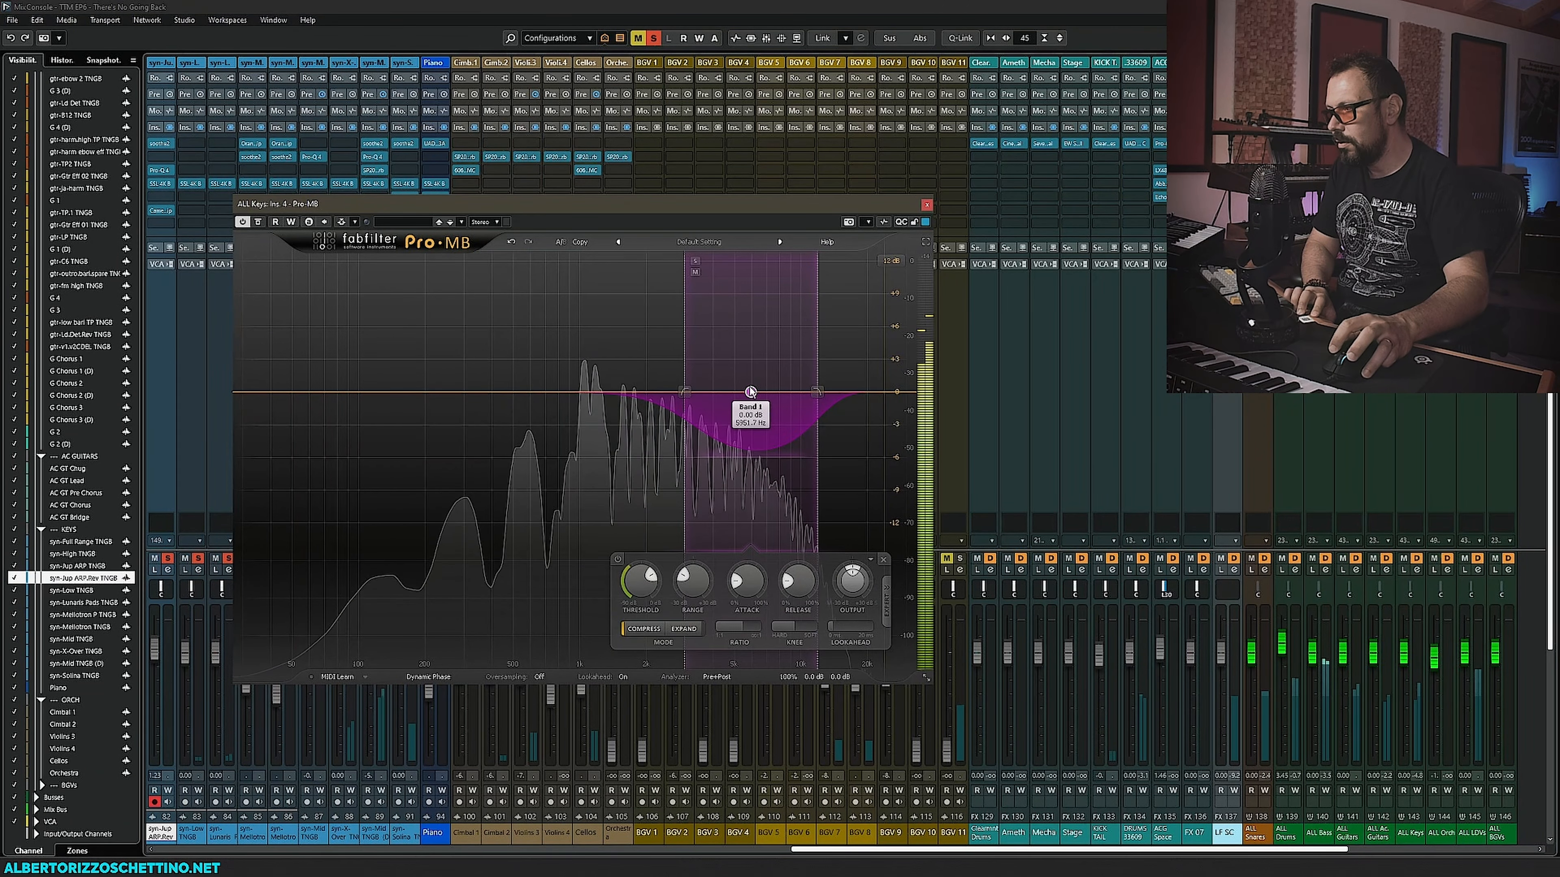
{"action": "left_click_drag", "start_coordinate": [750, 392], "coordinate": [770, 294]}
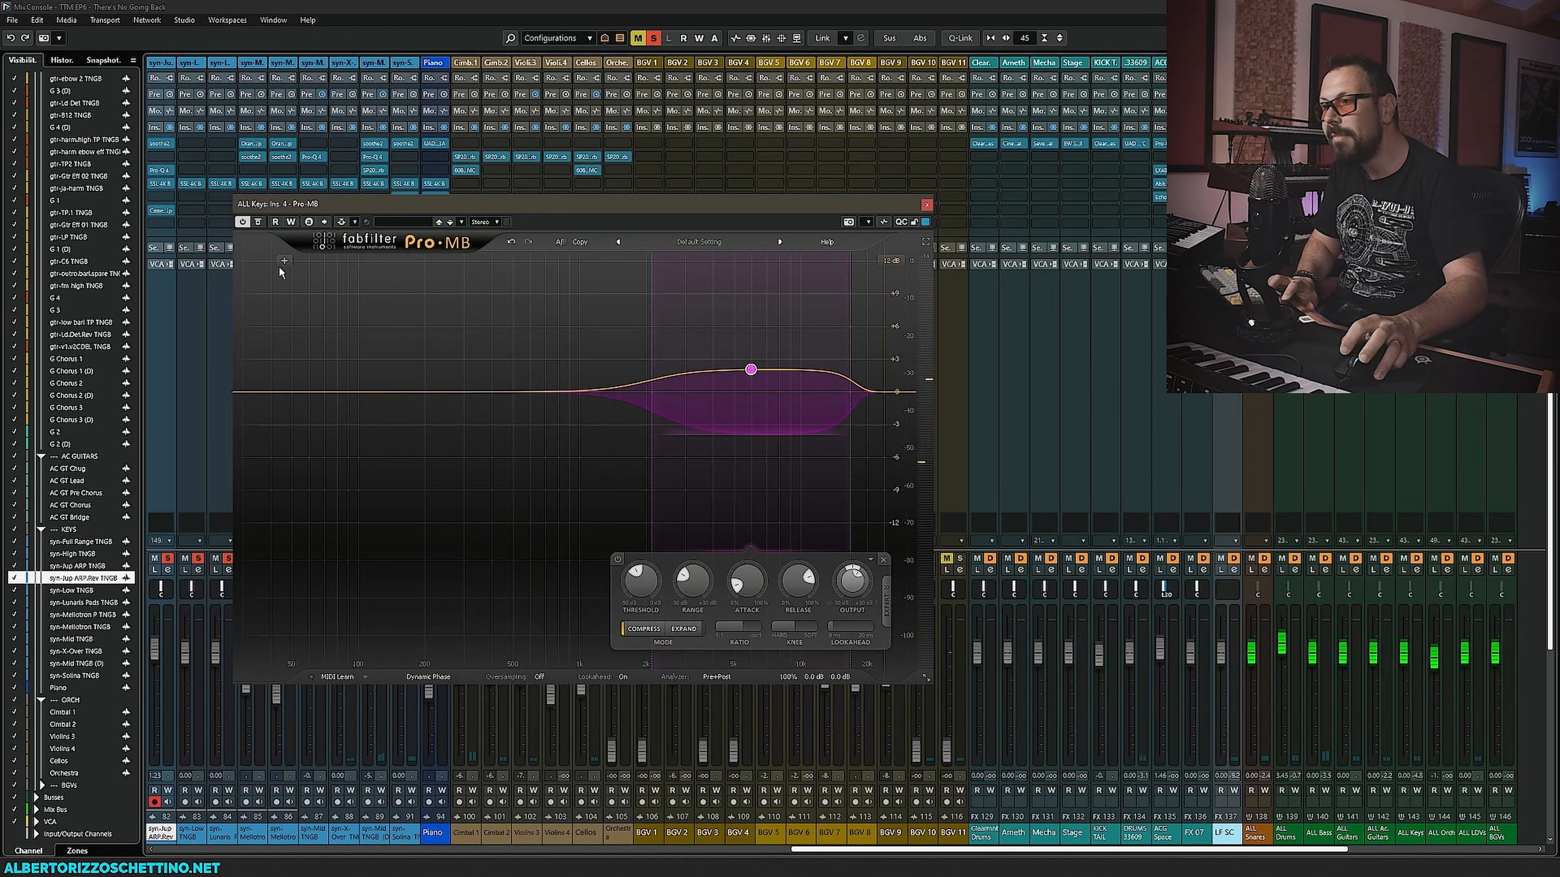
{"action": "left_click", "coordinate": [563, 243]}
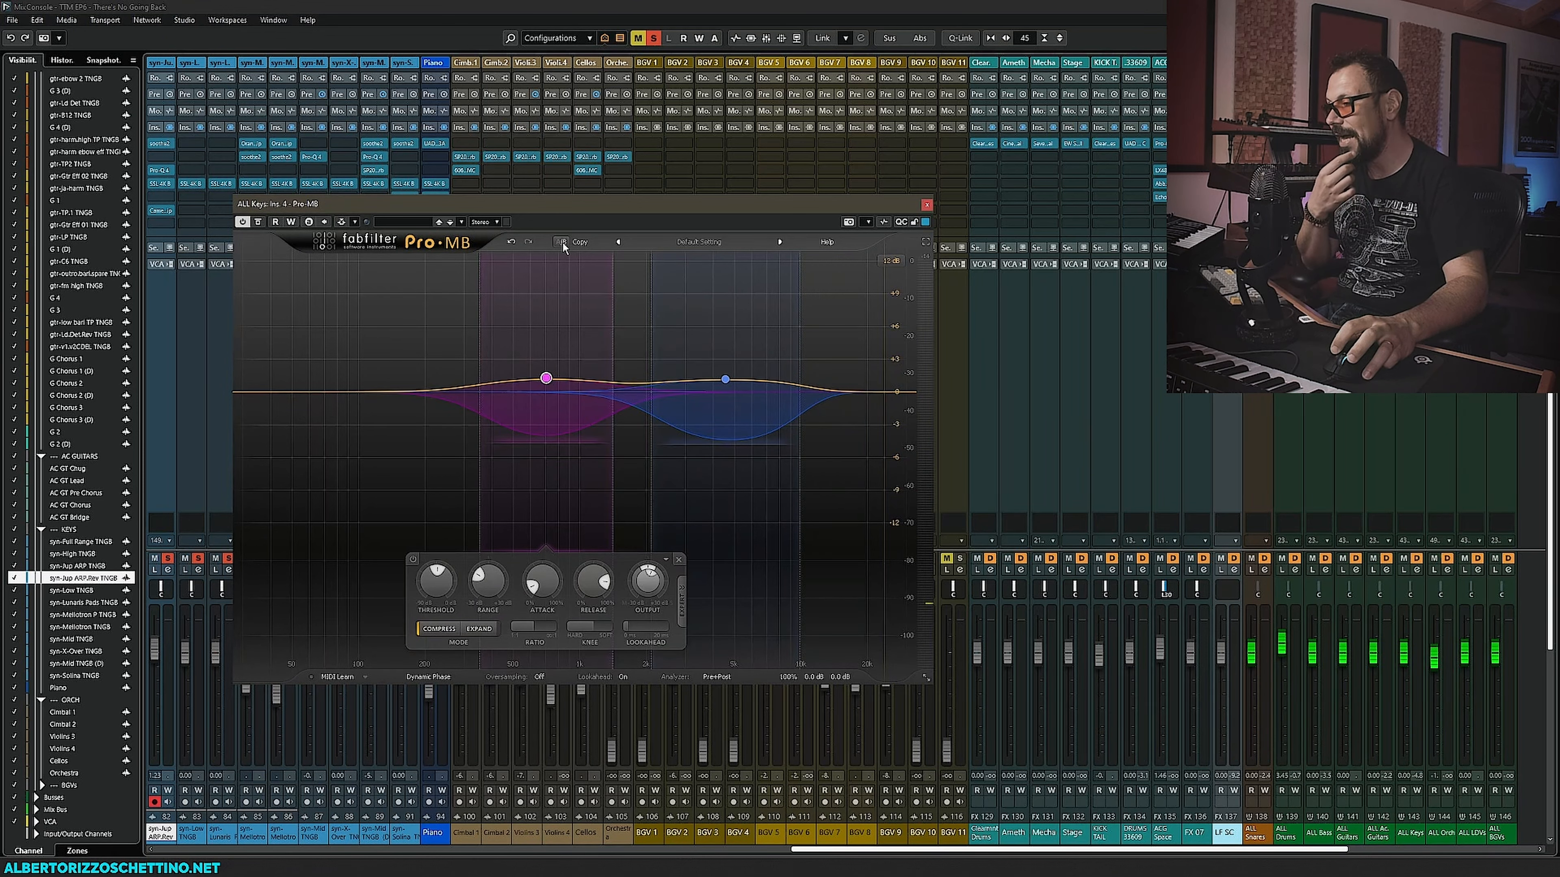
{"action": "left_click", "coordinate": [562, 243]}
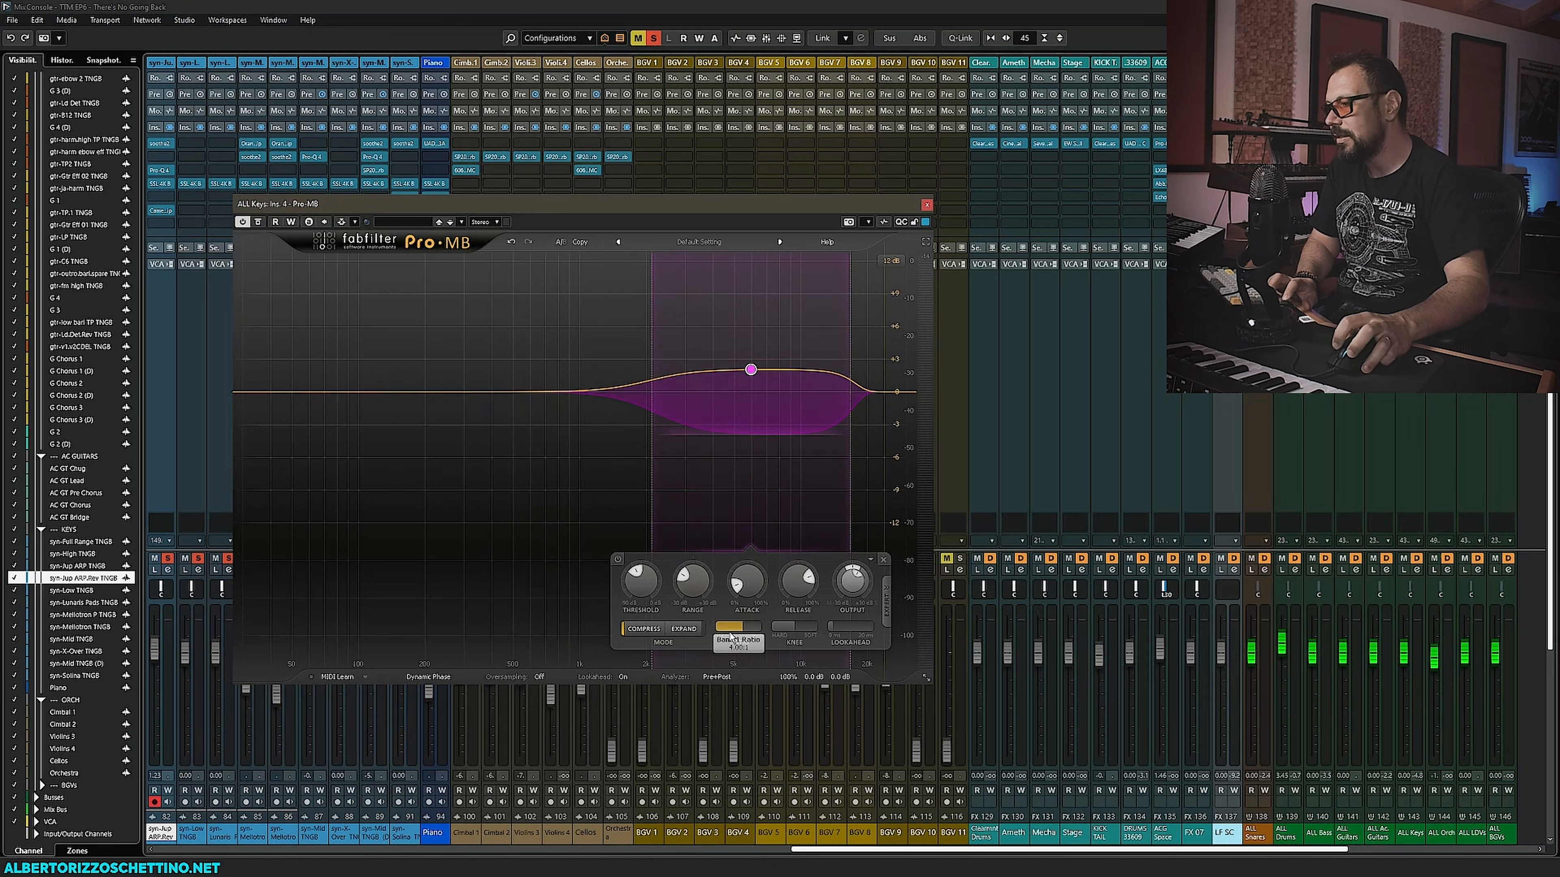
- Add a lower-mid Pro-MB band, set its low crossover while soloing it, boost it about +4.8 dB and lower its threshold
{"action": "left_click", "coordinate": [571, 262]}
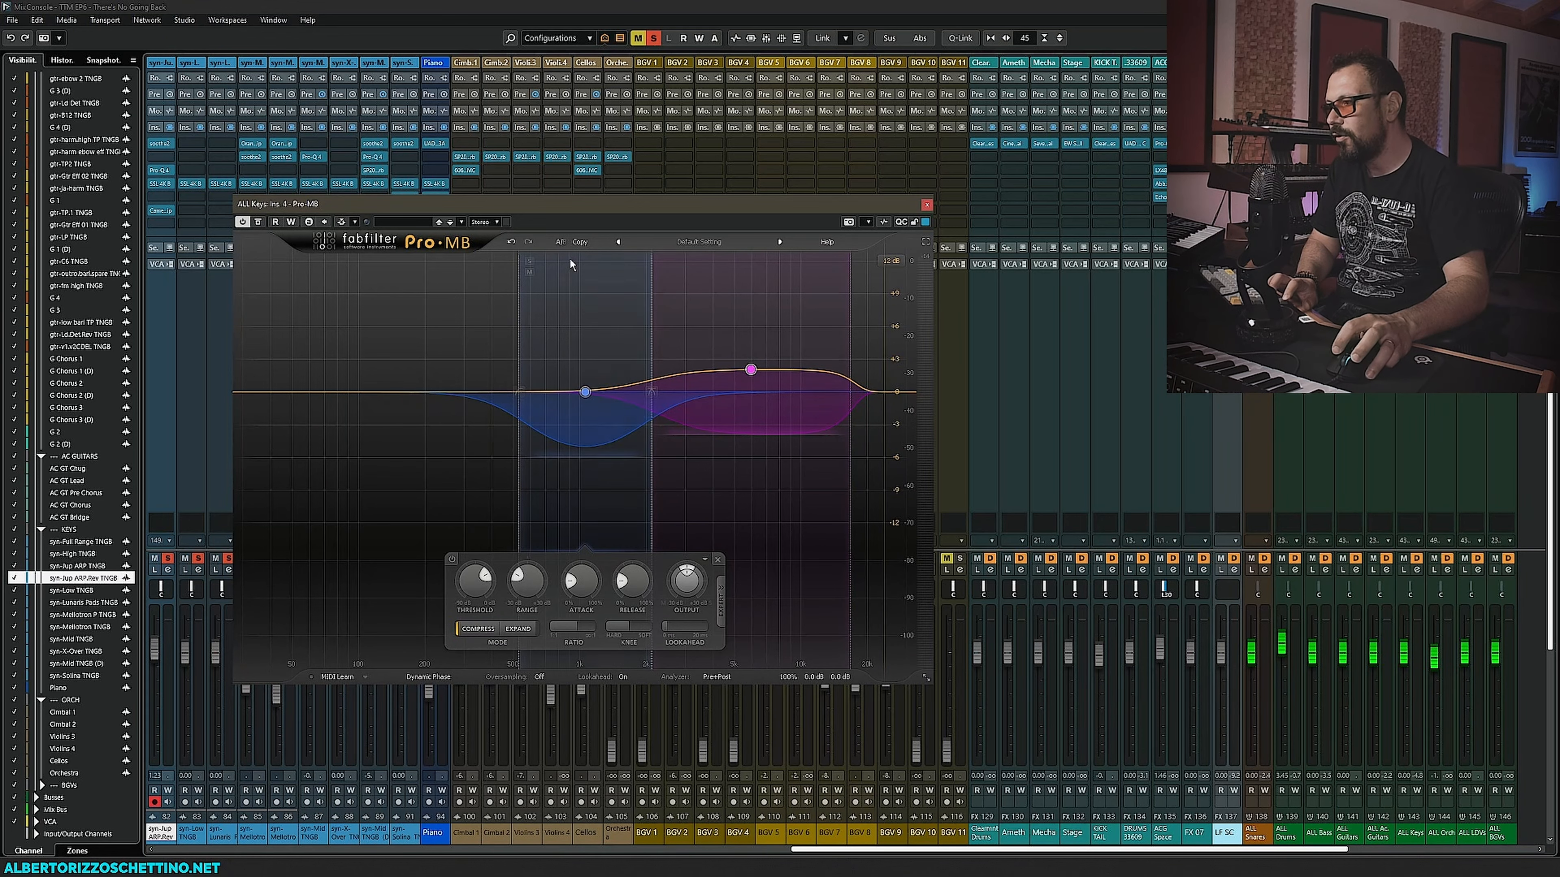
{"action": "left_click_drag", "start_coordinate": [519, 298], "coordinate": [452, 295]}
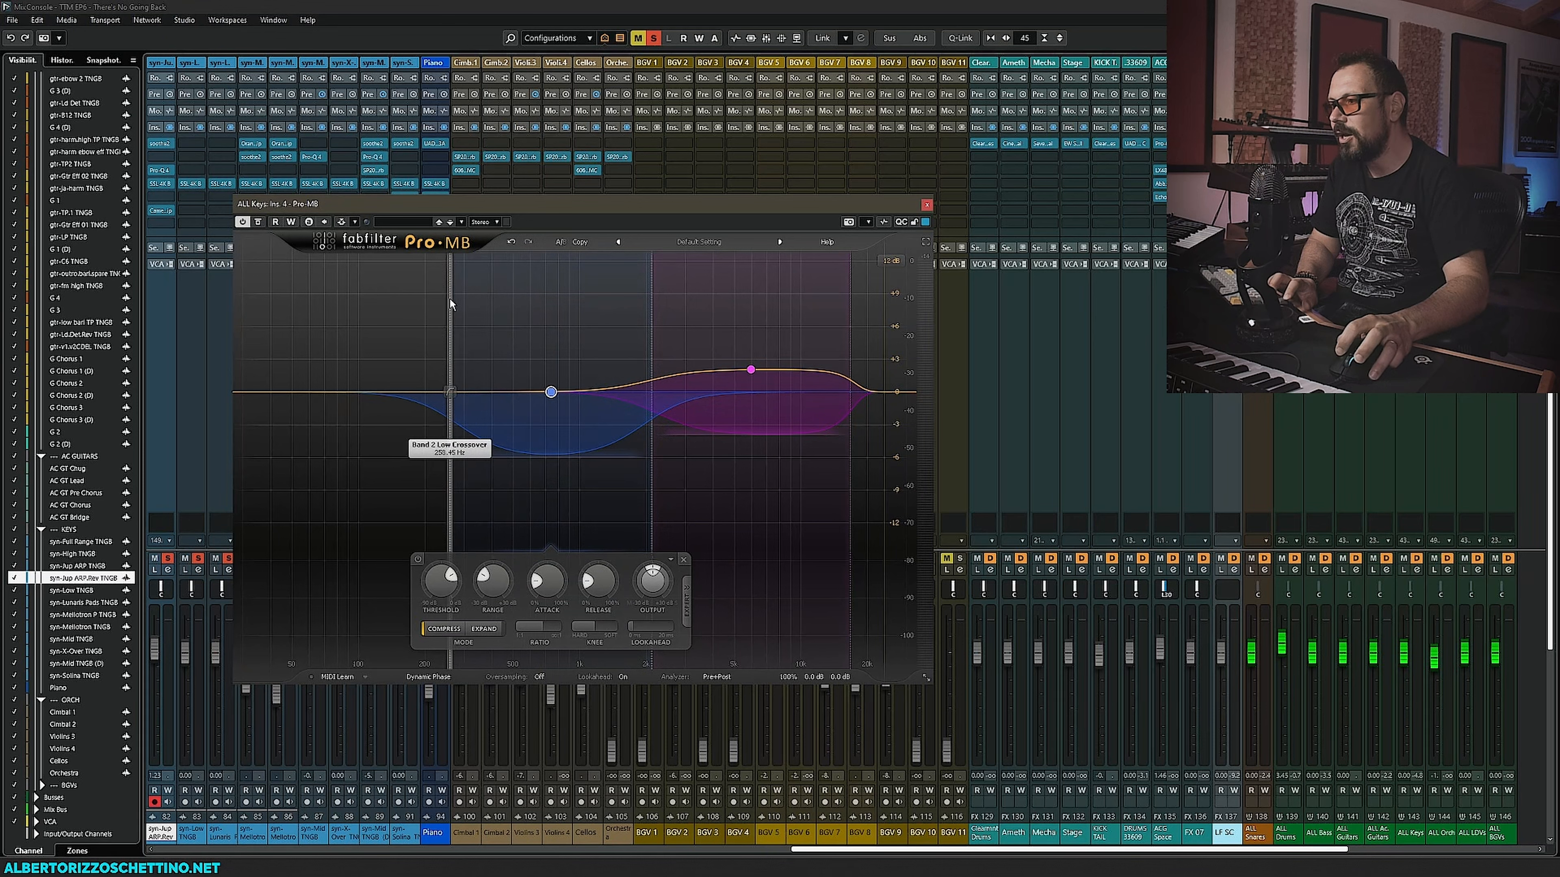
{"action": "key", "text": "space"}
{"action": "left_click", "coordinate": [461, 261]}
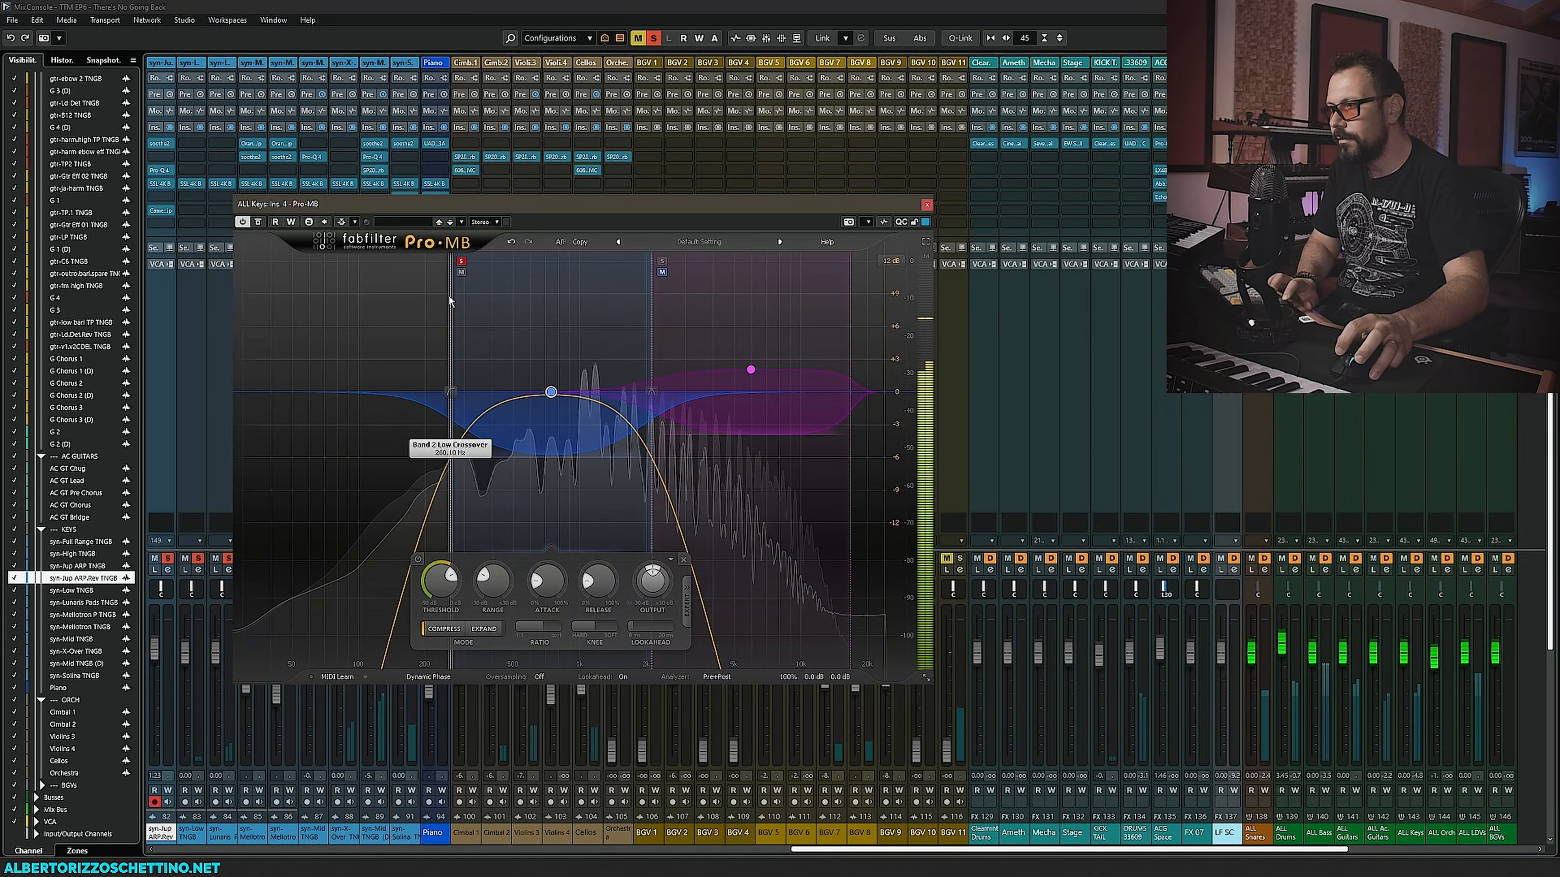
{"action": "left_click_drag", "start_coordinate": [450, 307], "coordinate": [508, 307]}
{"action": "left_click", "coordinate": [518, 262]}
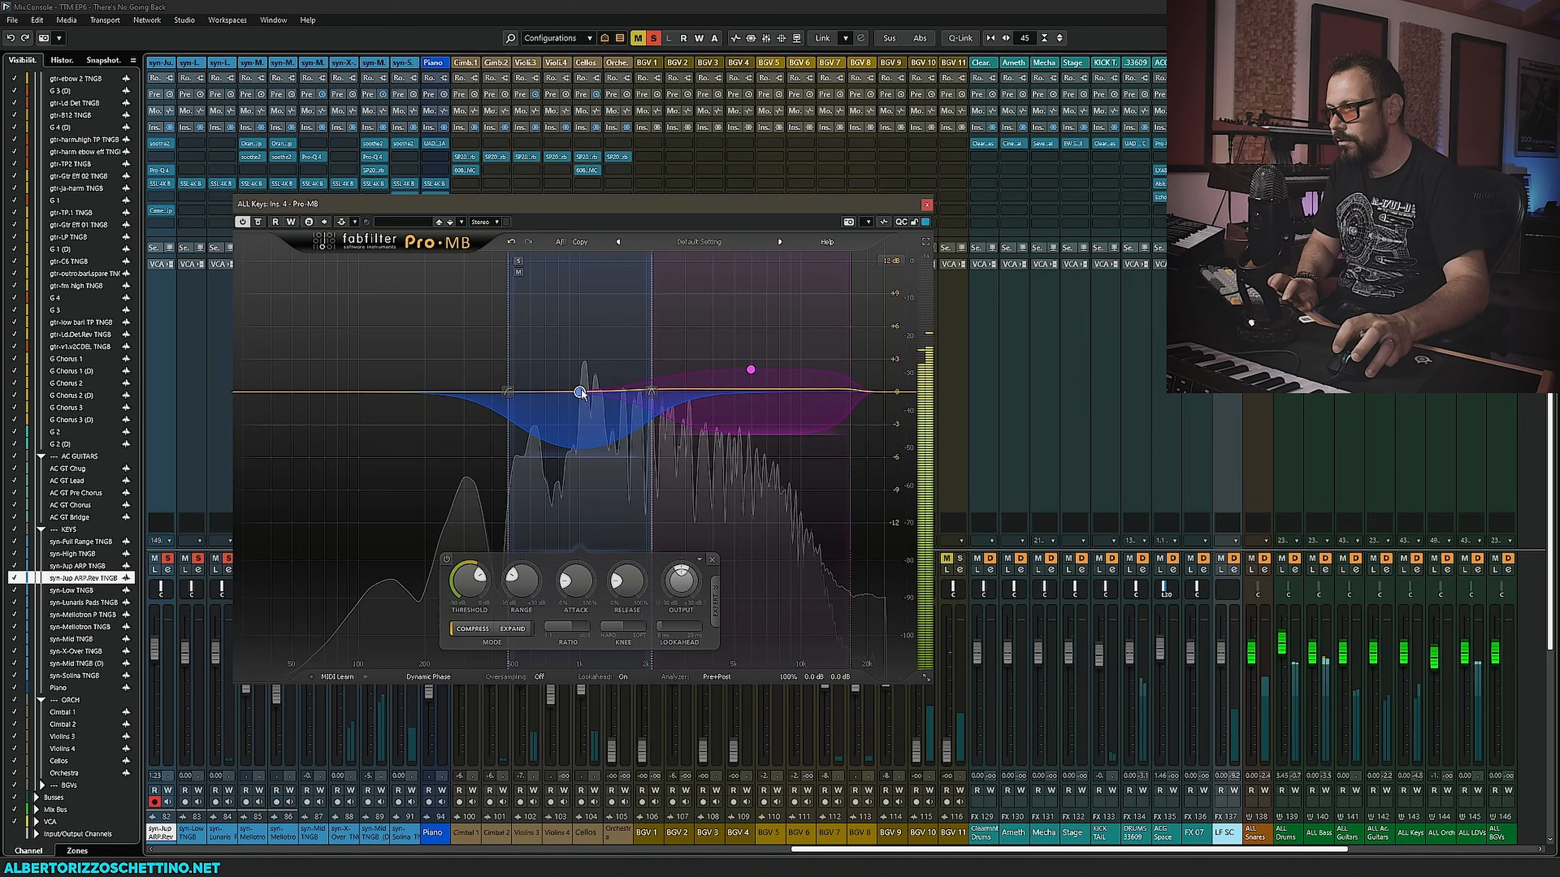
{"action": "left_click_drag", "start_coordinate": [580, 392], "coordinate": [579, 336]}
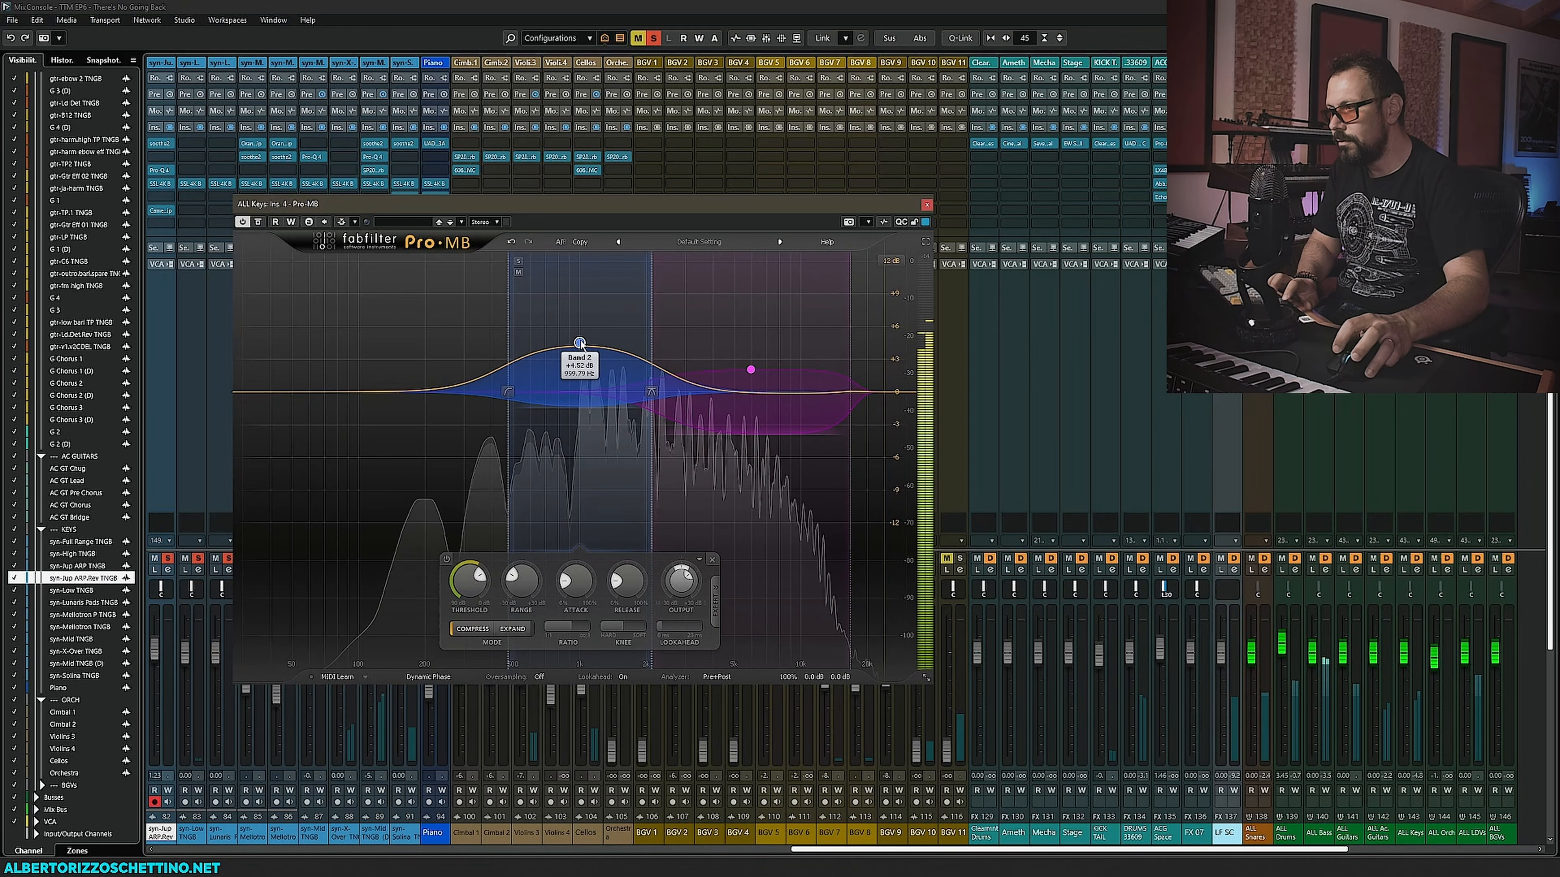
{"action": "left_click_drag", "start_coordinate": [484, 580], "coordinate": [464, 573]}
{"action": "key", "text": "space"}
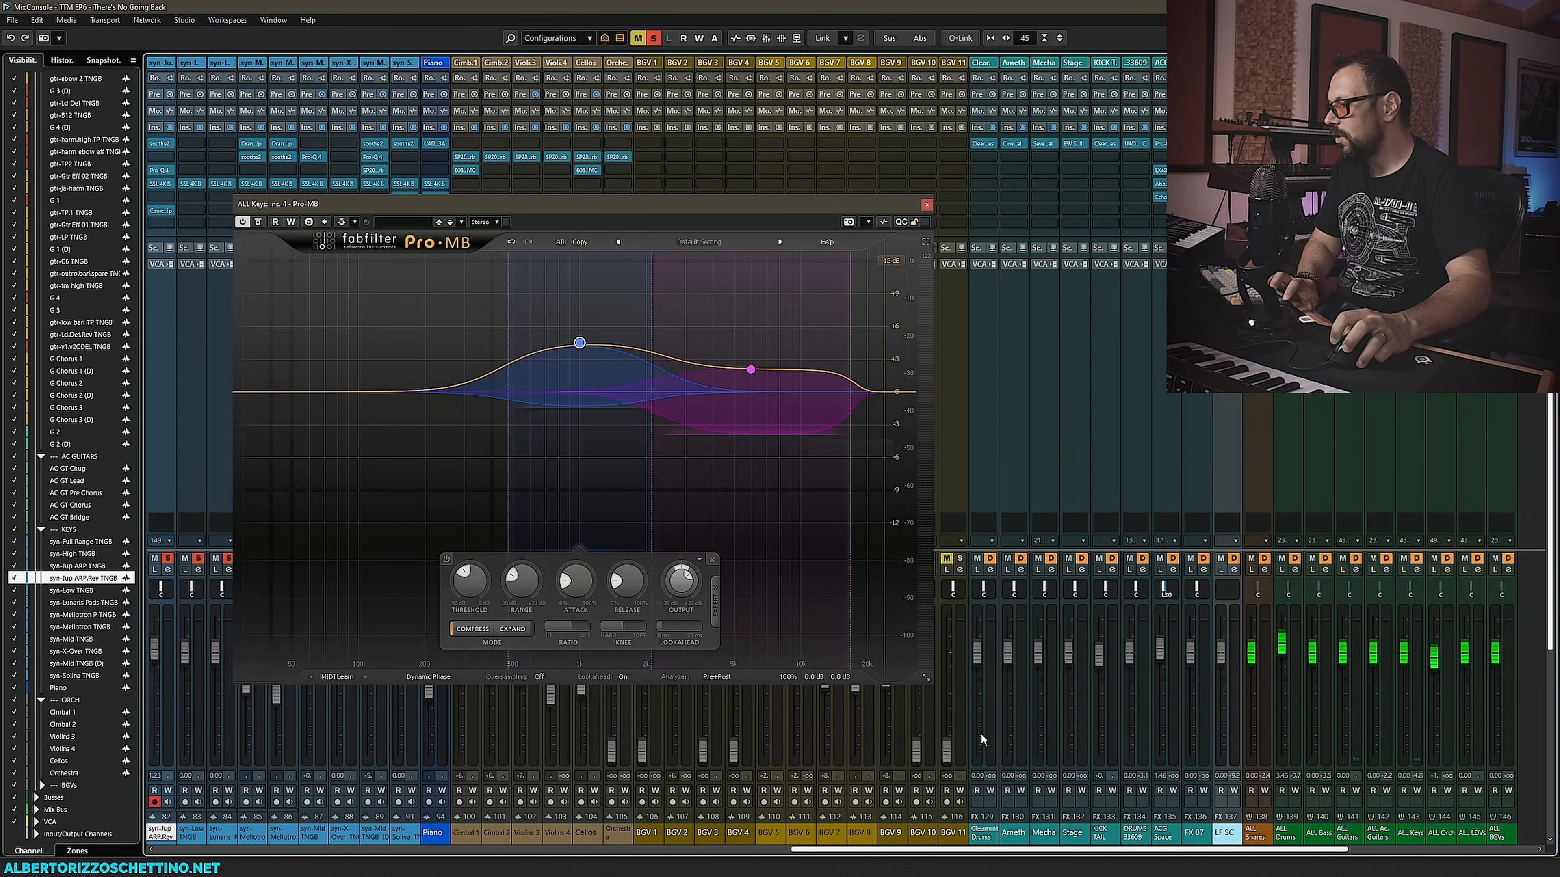
{"action": "scroll", "coordinate": [789, 829], "scroll_direction": "left", "scroll_amount": 4}
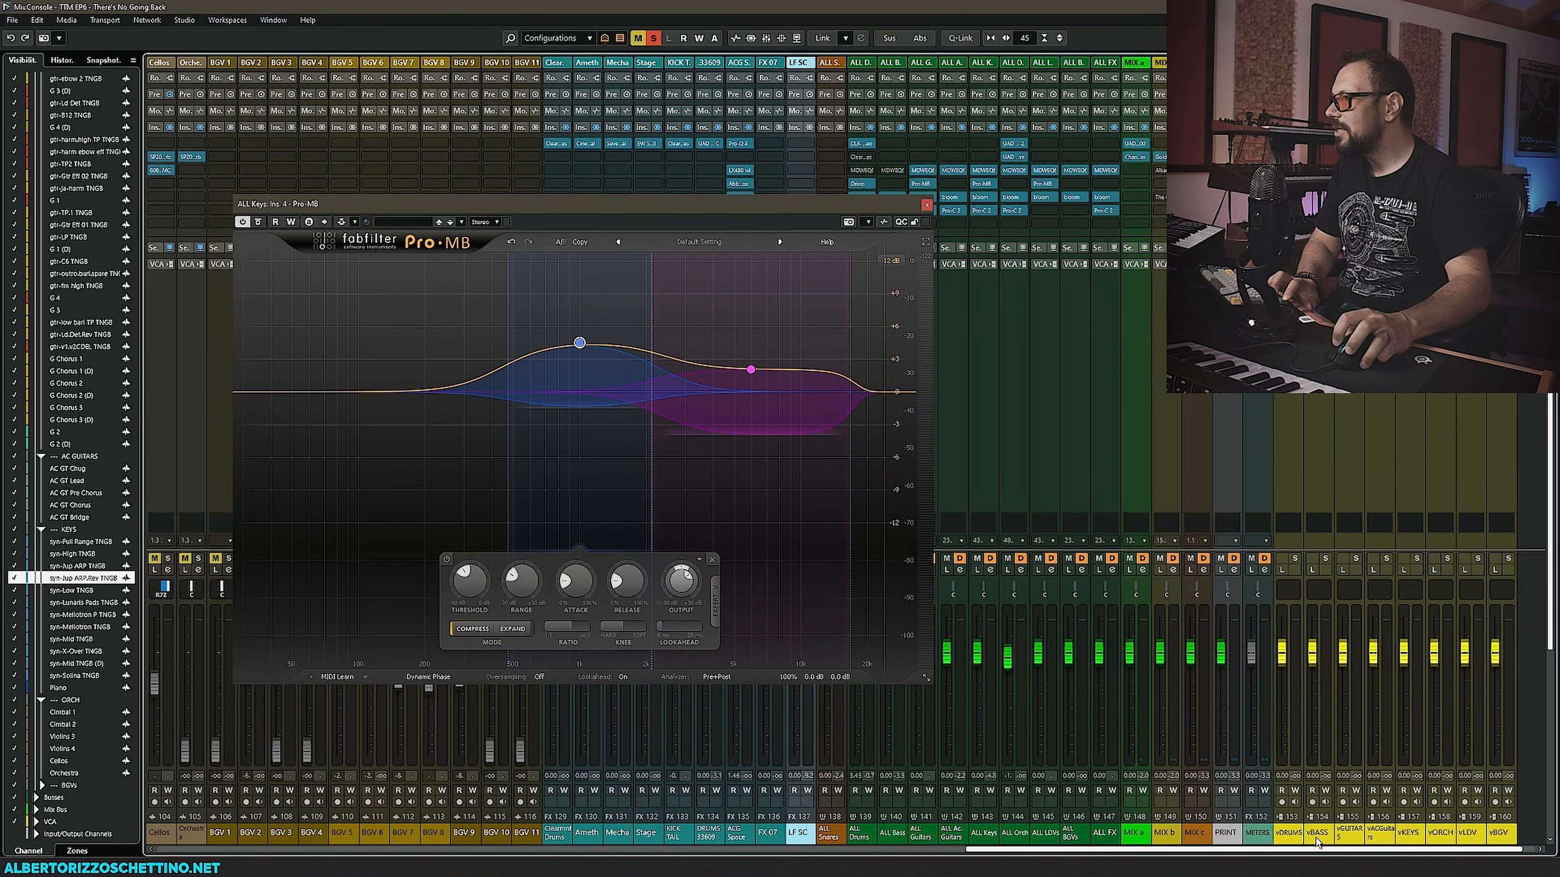
{"action": "scroll", "coordinate": [789, 830], "scroll_direction": "left", "scroll_amount": 15}
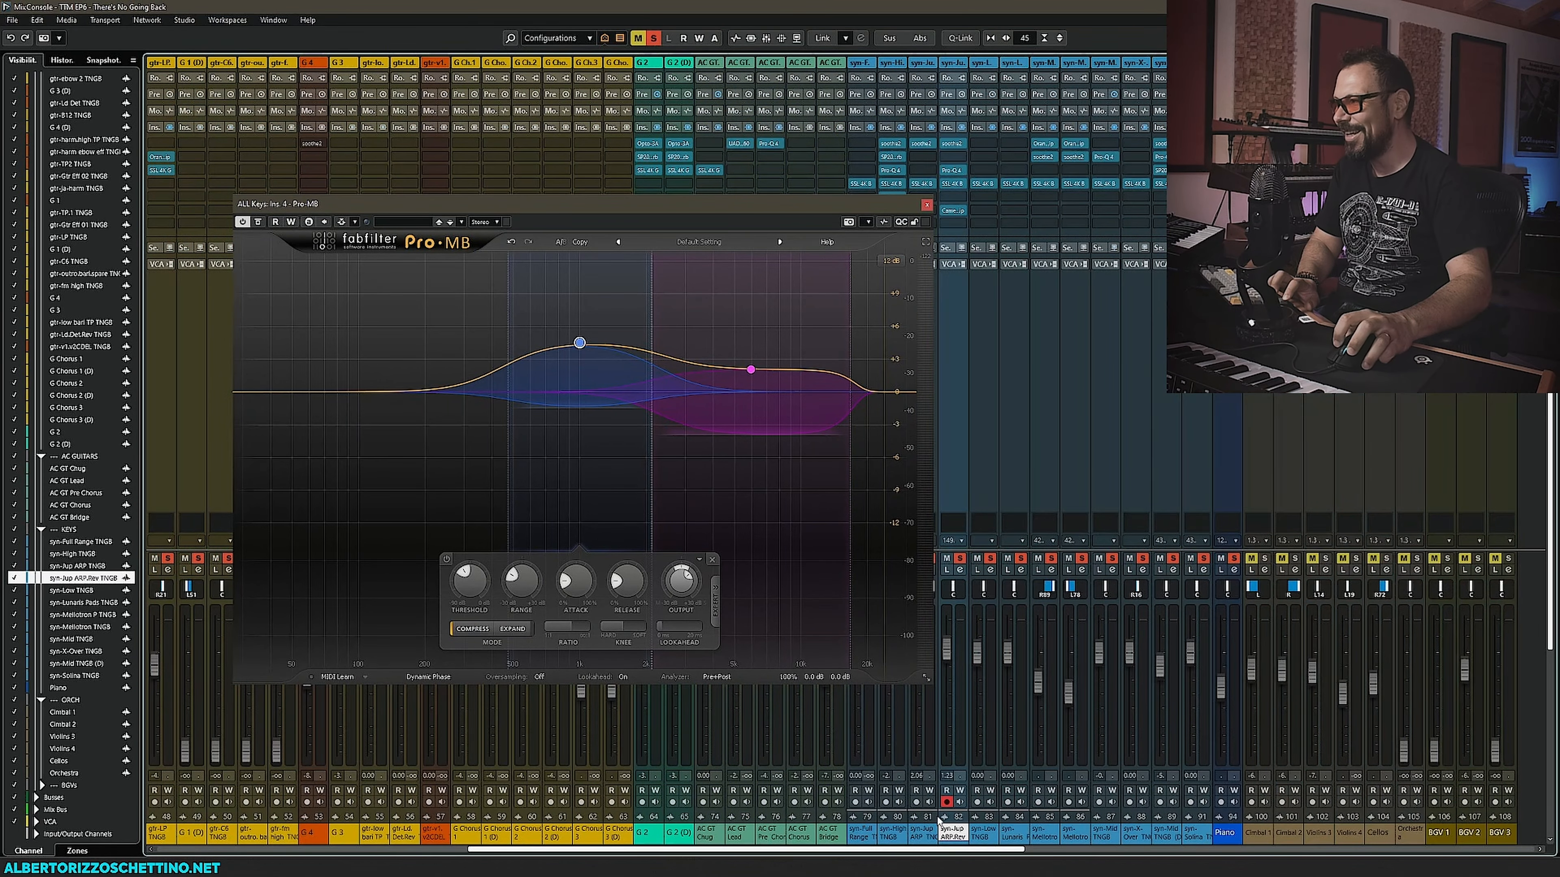
{"action": "scroll", "coordinate": [1051, 814], "scroll_direction": "right", "scroll_amount": 20}
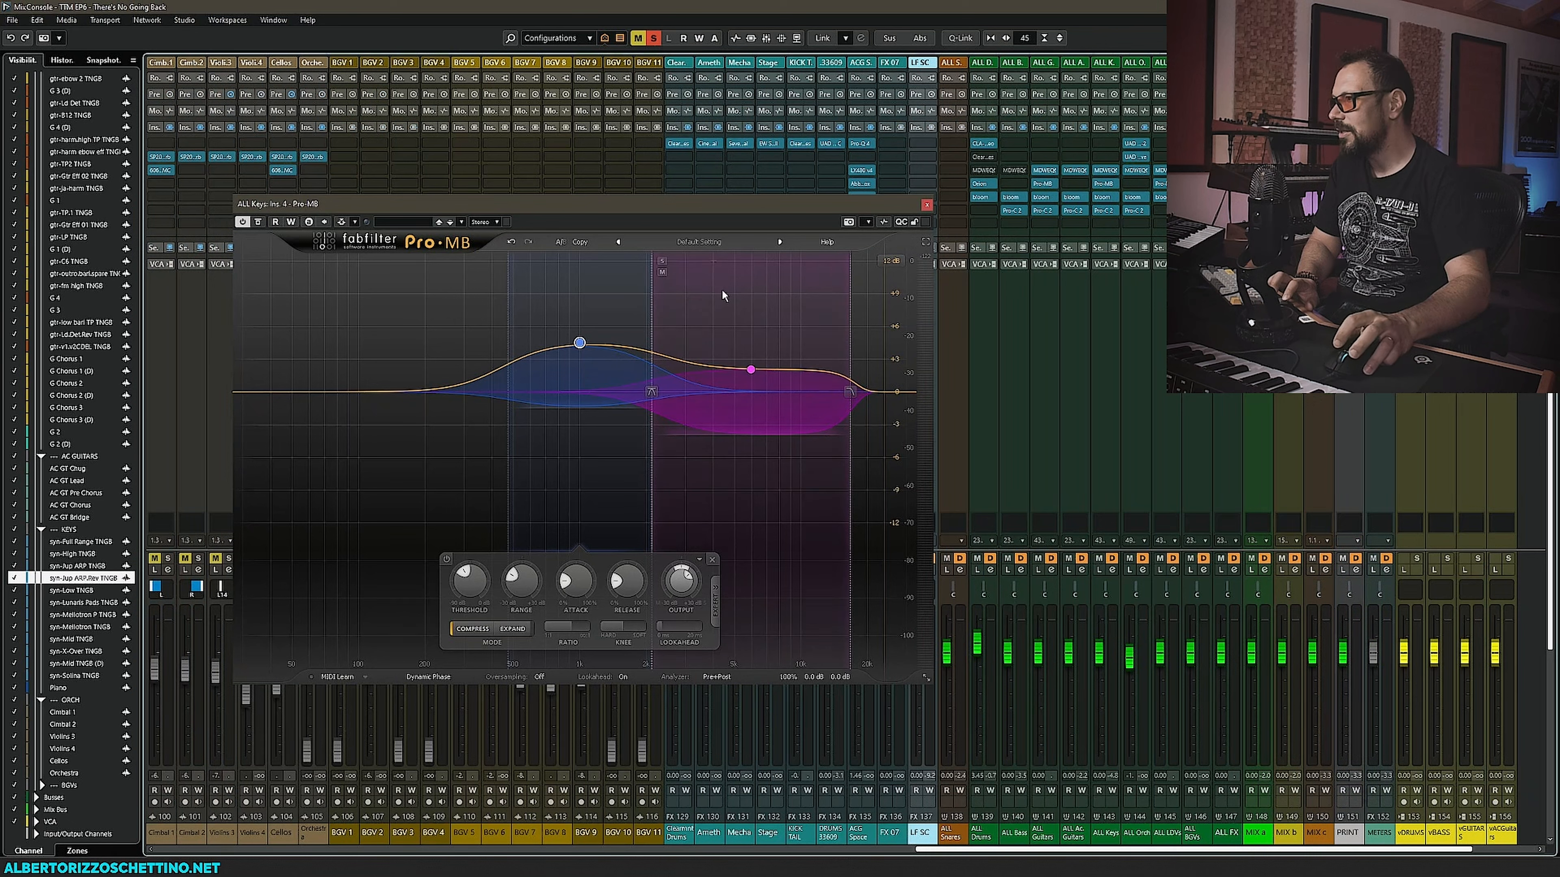
- Move the lower-mid band's low crossover up to about 624 Hz, soloing the bands to audition them during playback
{"action": "key", "text": "space"}
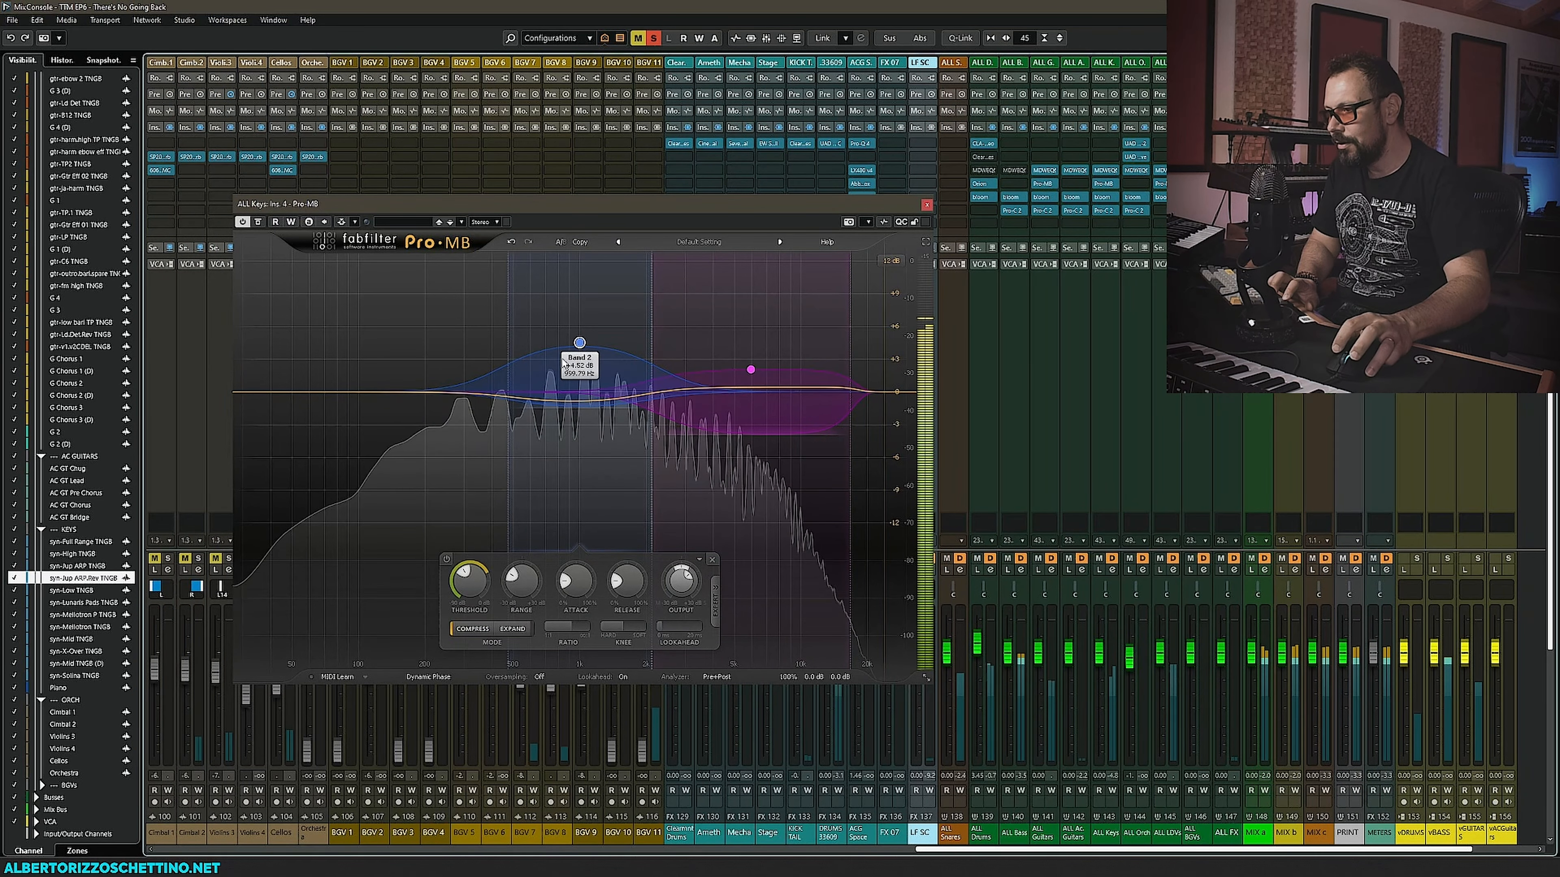
{"action": "mouse_move", "coordinate": [579, 343]}
{"action": "left_mouse_down"}
{"action": "mouse_move", "coordinate": [582, 266]}
{"action": "mouse_move", "coordinate": [581, 342]}
{"action": "left_mouse_up"}
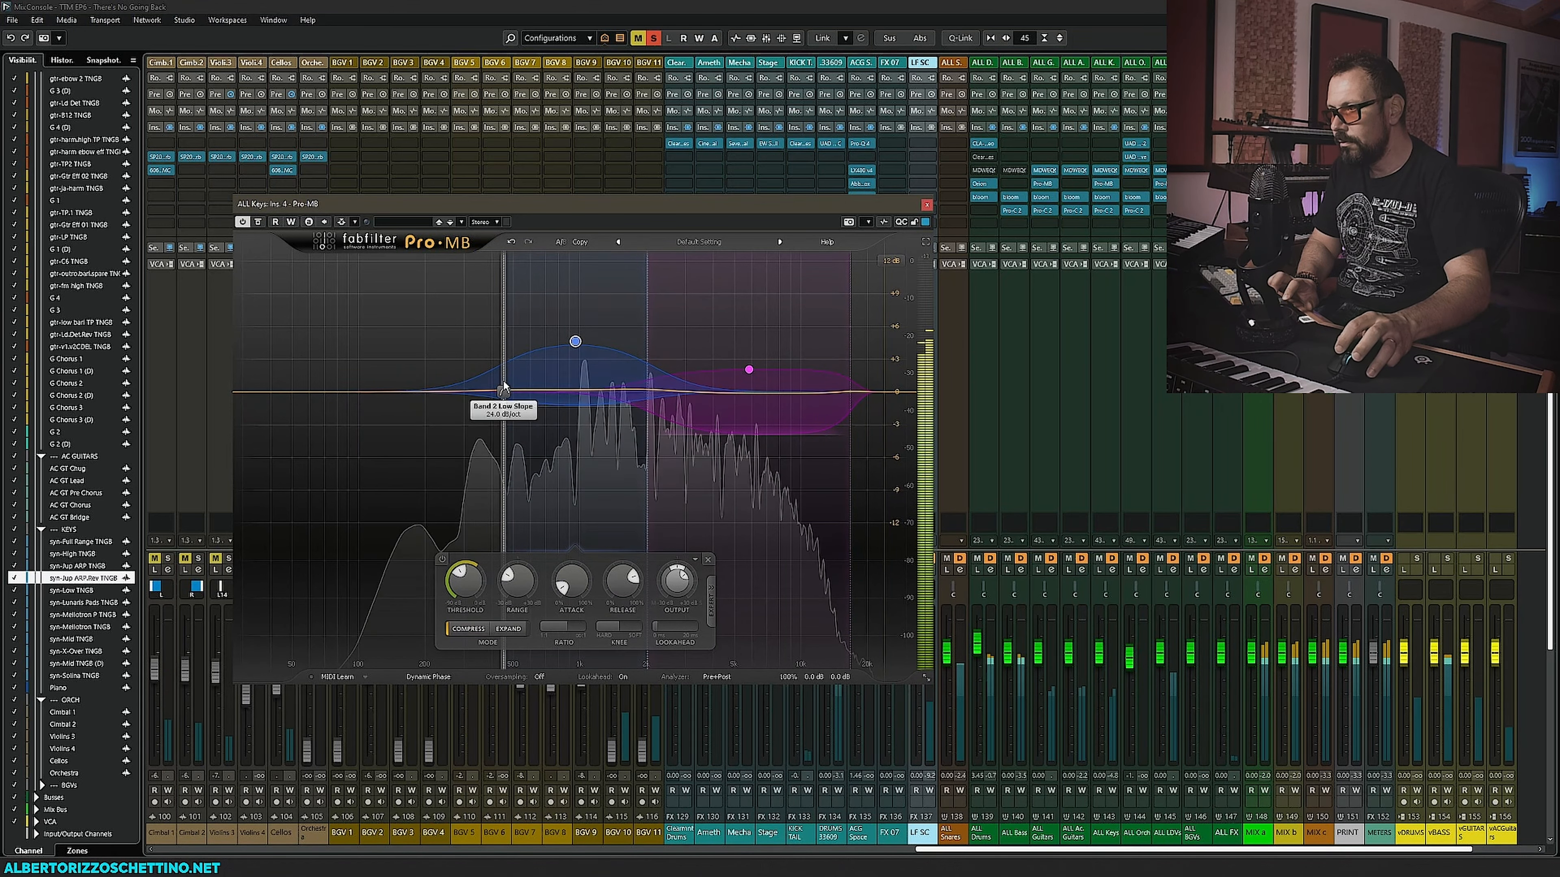
{"action": "left_click_drag", "start_coordinate": [503, 388], "coordinate": [535, 371]}
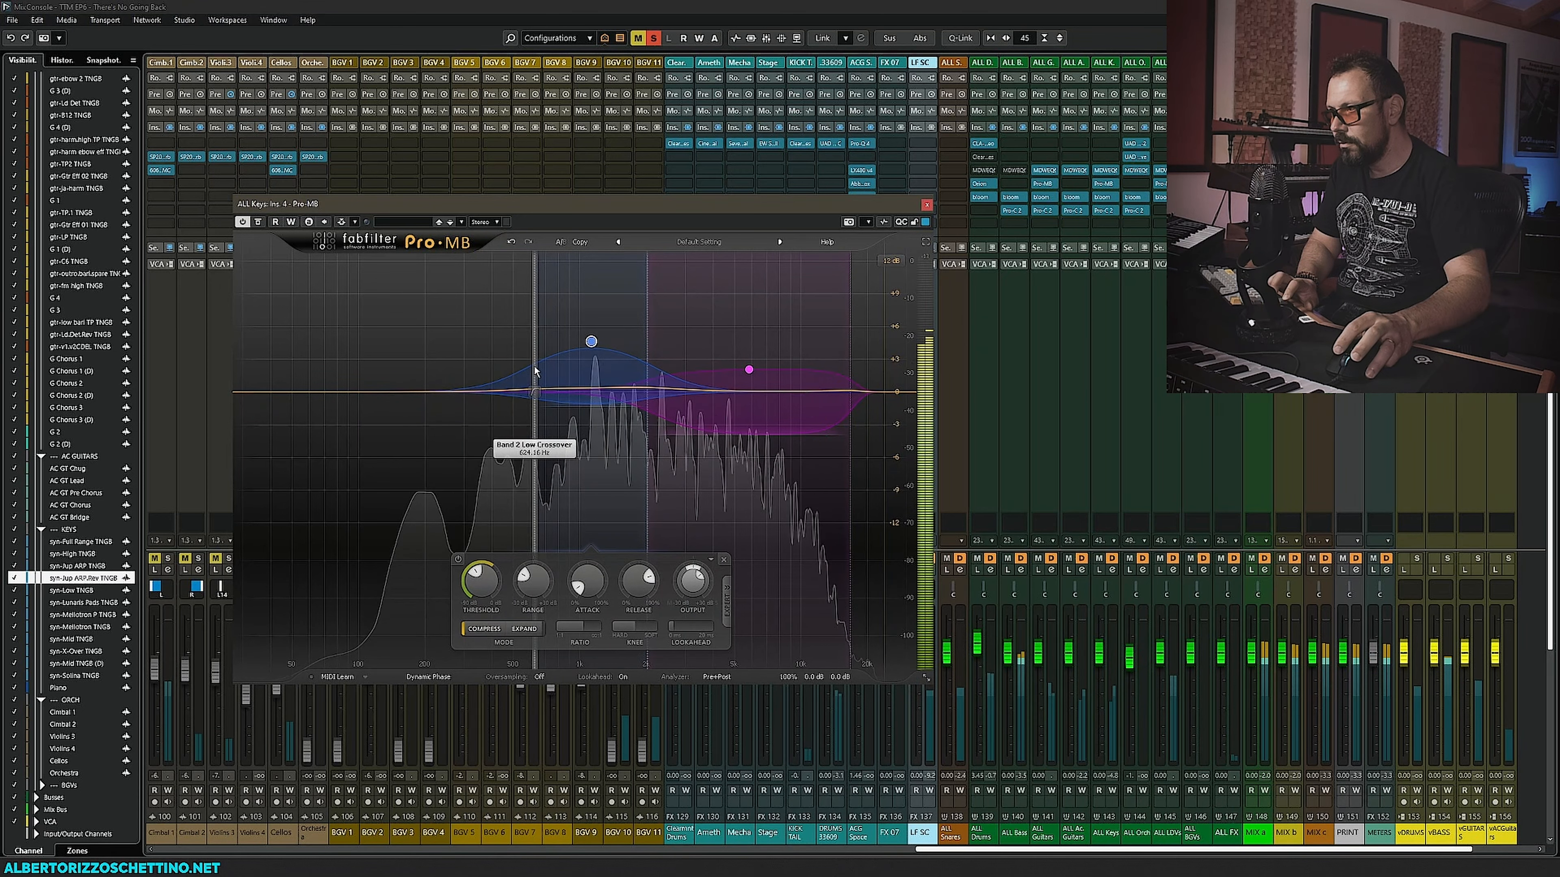
{"action": "left_click", "coordinate": [545, 262]}
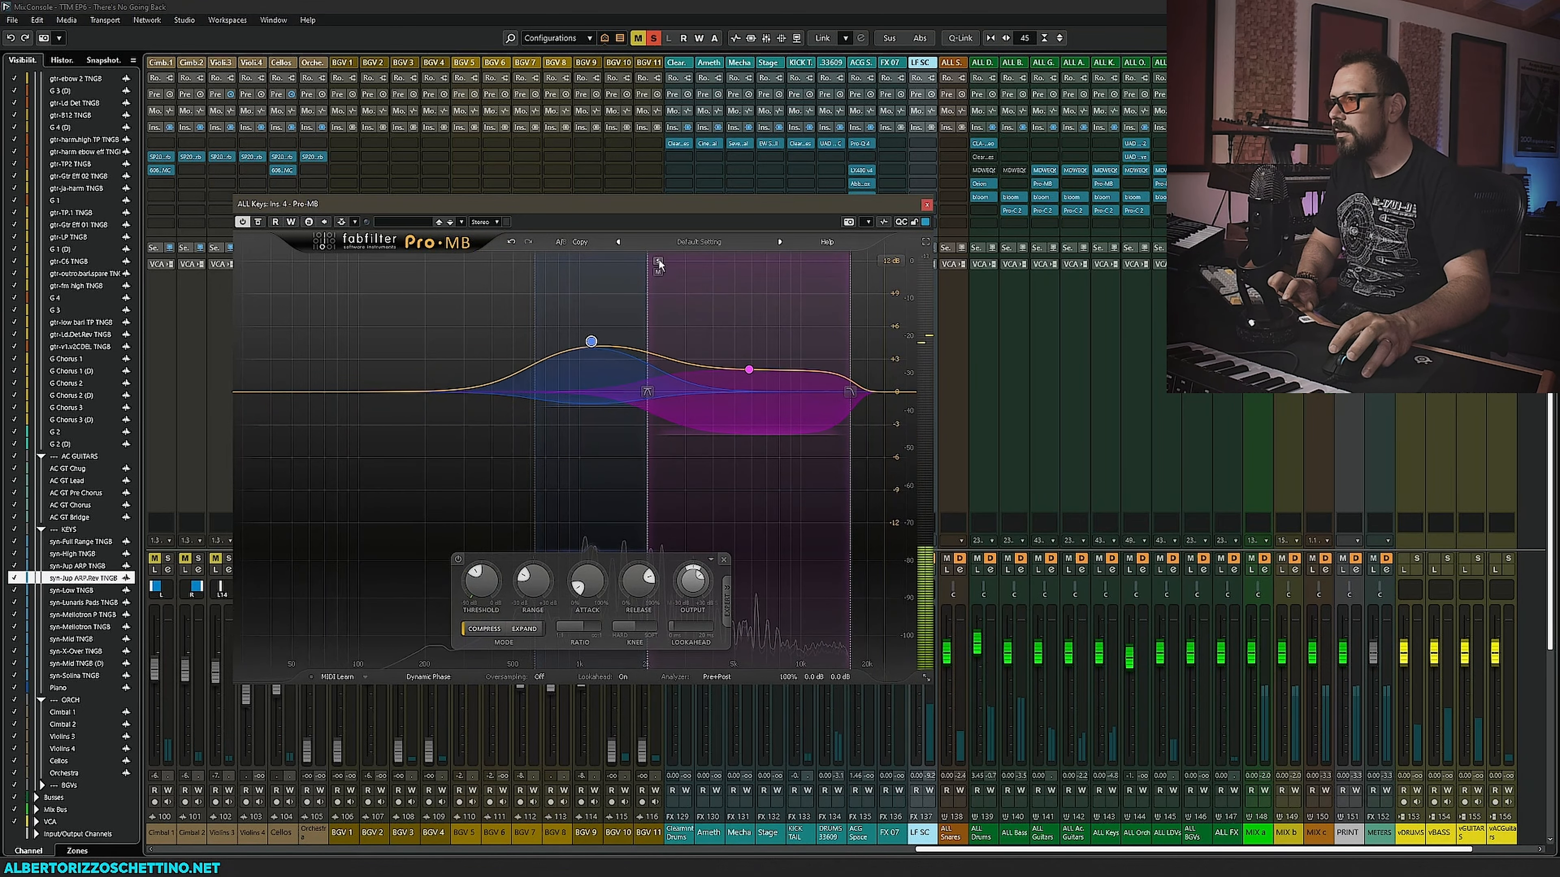
{"action": "left_click", "coordinate": [658, 263]}
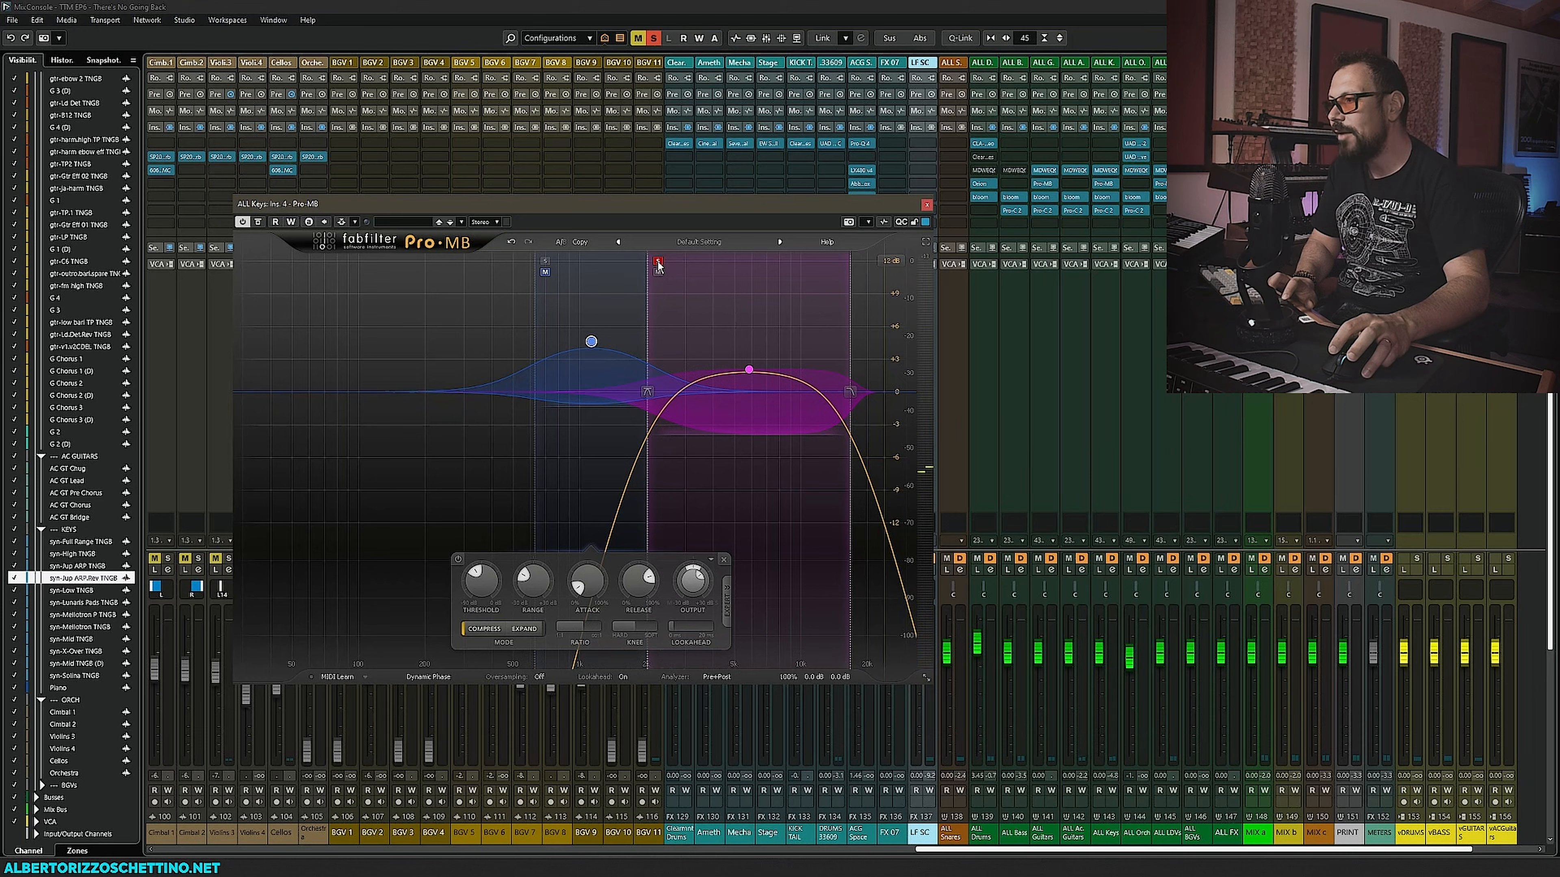
{"action": "left_click", "coordinate": [545, 261]}
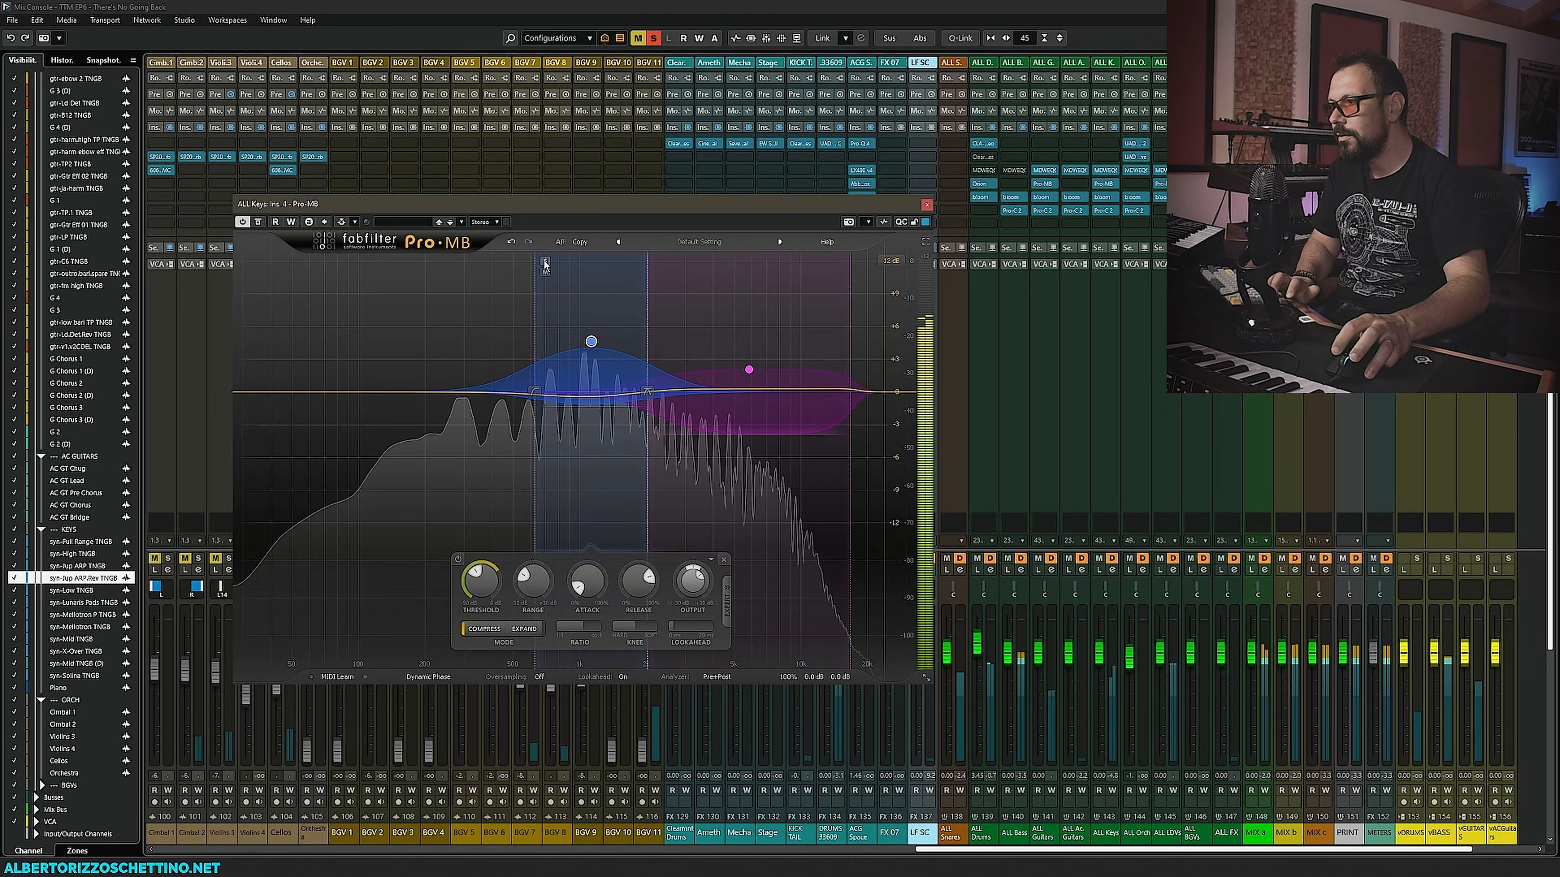
{"action": "left_click", "coordinate": [545, 262]}
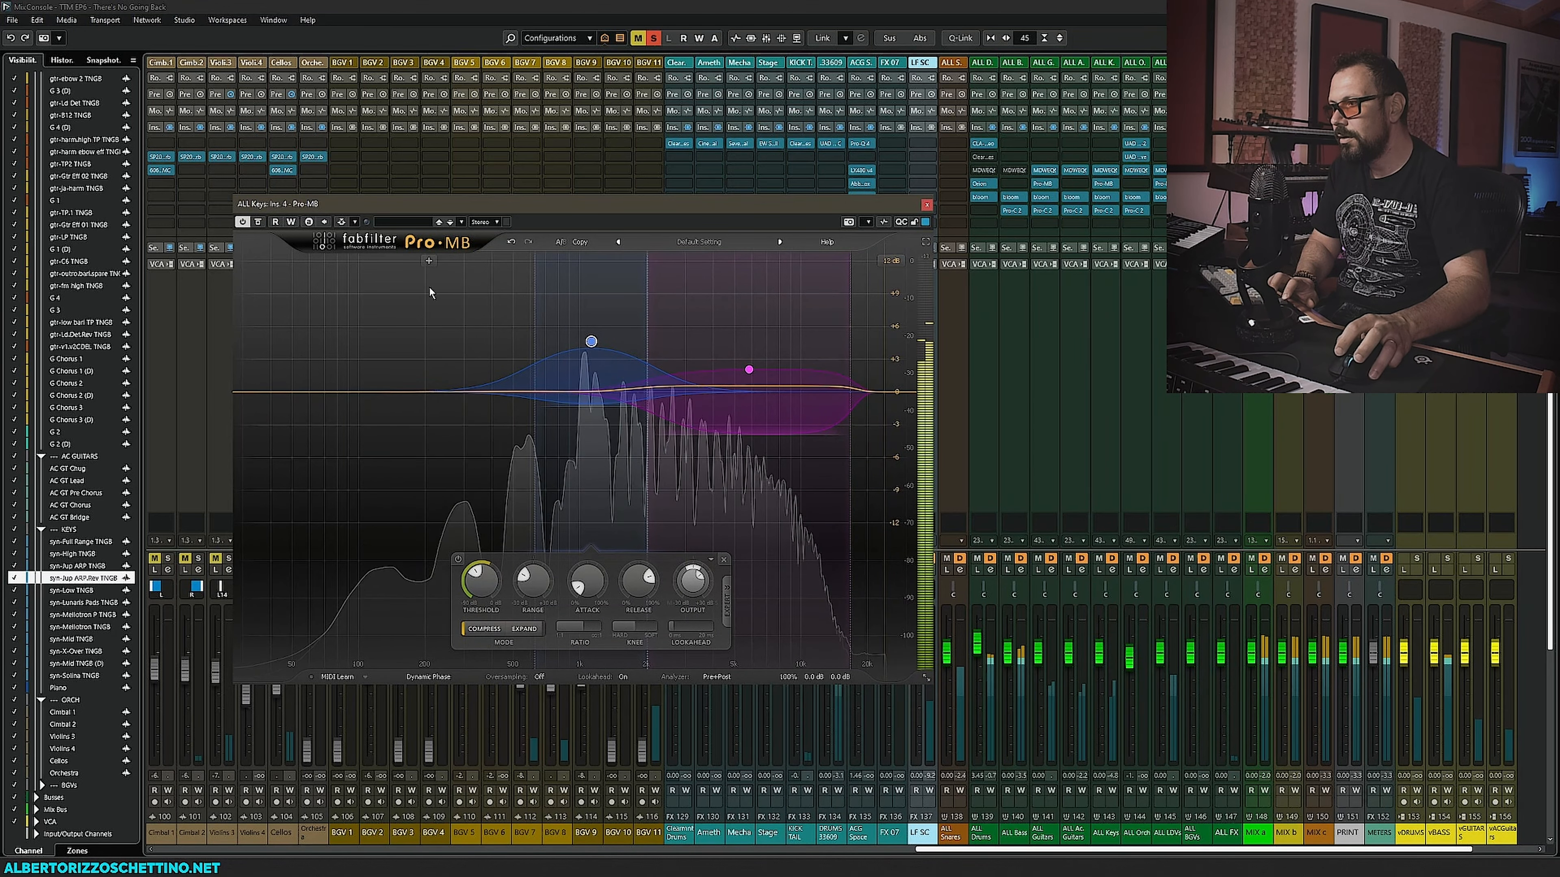
- Add a low band below 624 Hz, set its gain to a modest boost and adjust its attack and threshold
{"action": "left_click", "coordinate": [433, 260]}
{"action": "left_click_drag", "start_coordinate": [500, 339], "coordinate": [533, 339]}
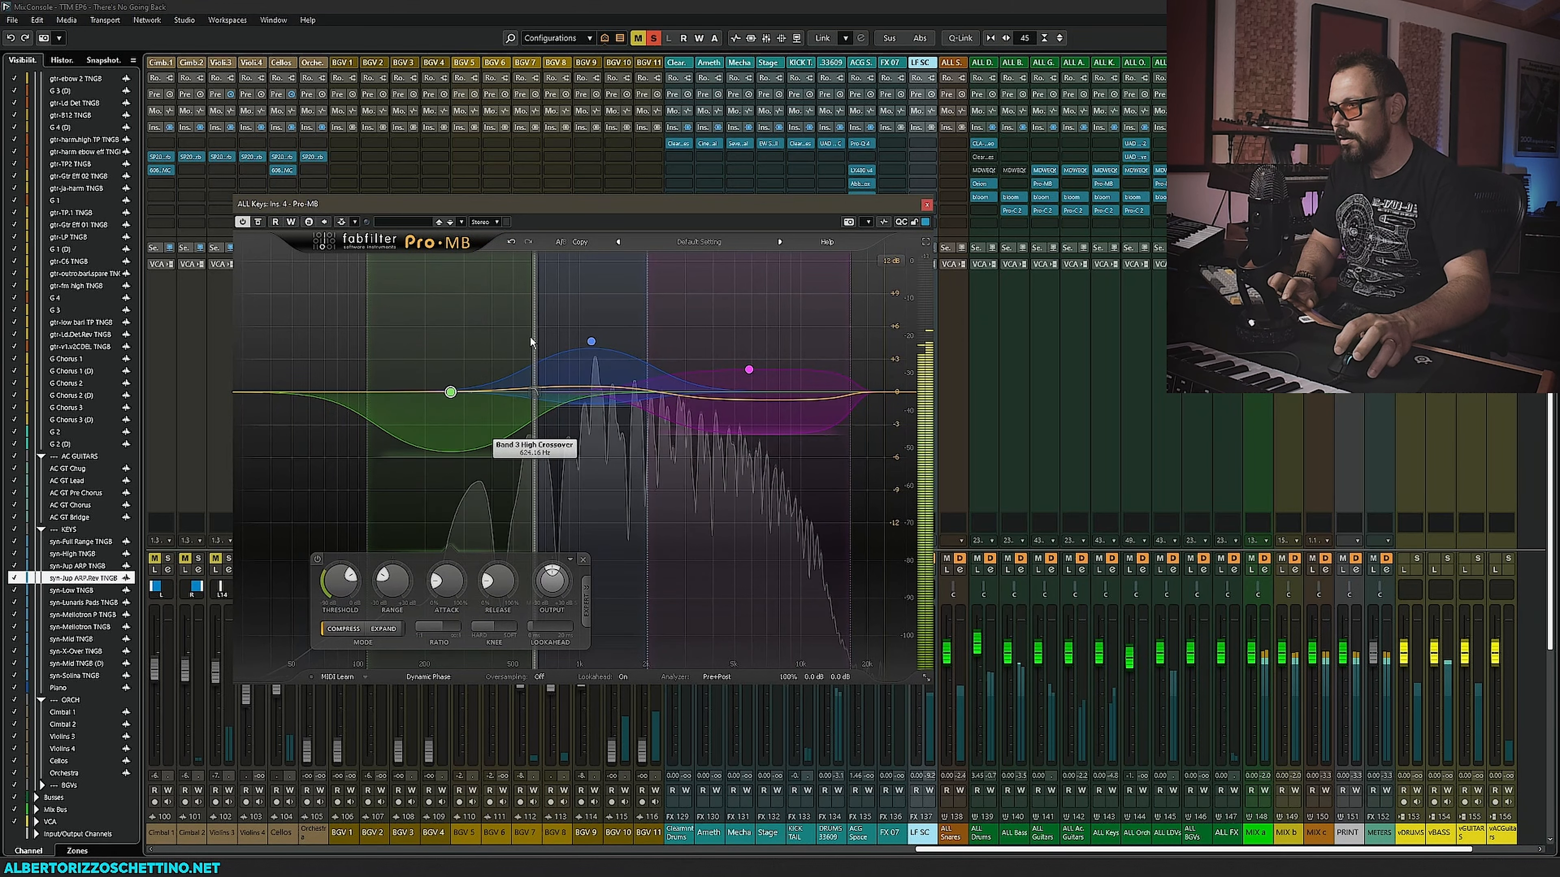
{"action": "left_click_drag", "start_coordinate": [450, 393], "coordinate": [451, 275]}
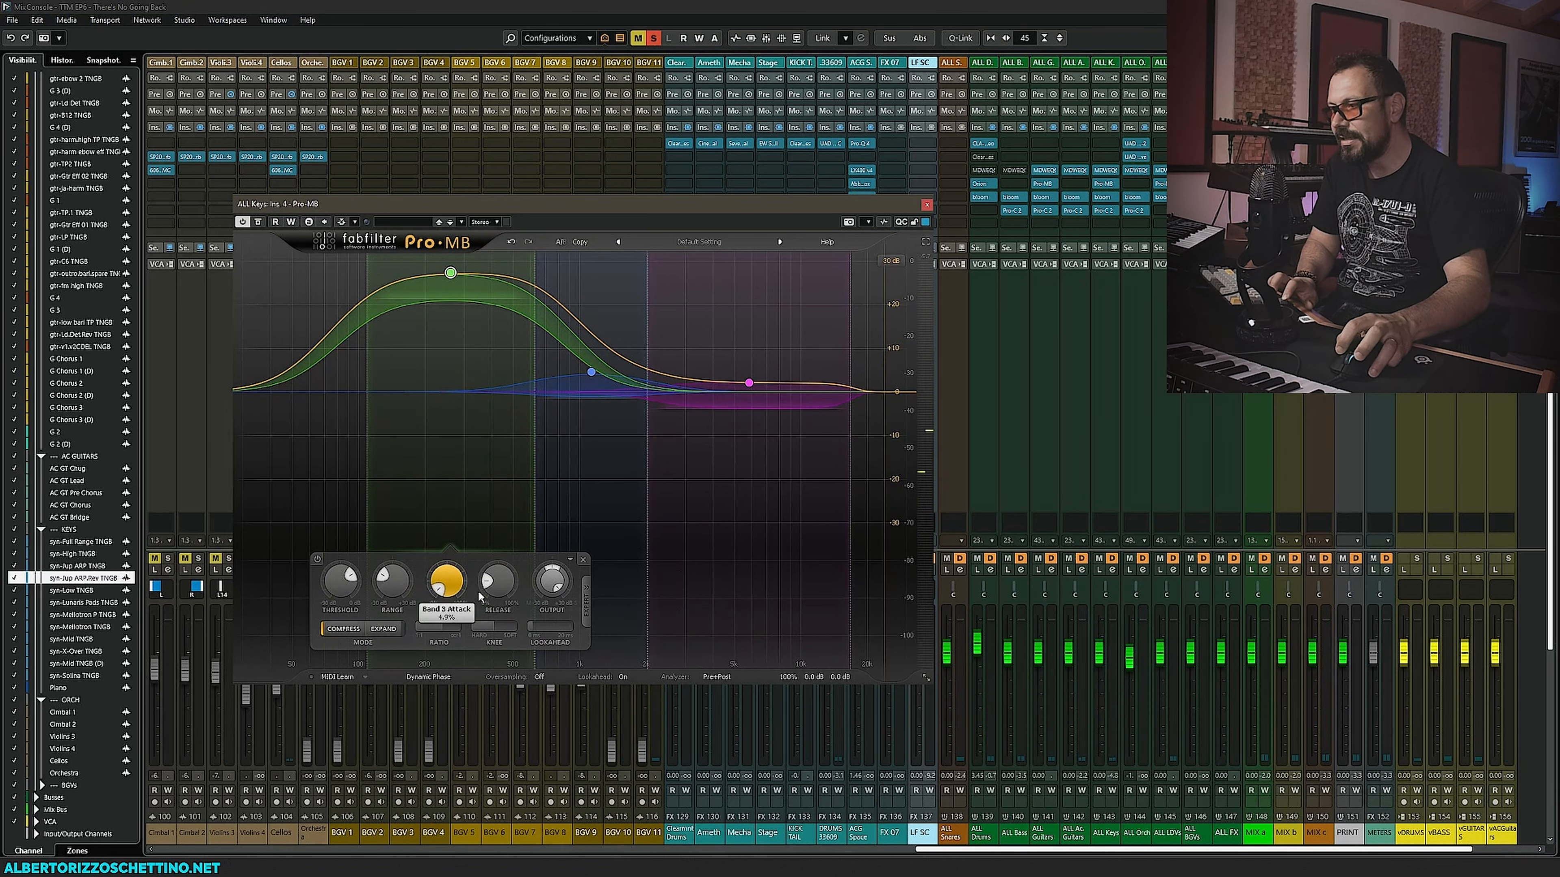
{"action": "left_click_drag", "start_coordinate": [483, 589], "coordinate": [522, 517]}
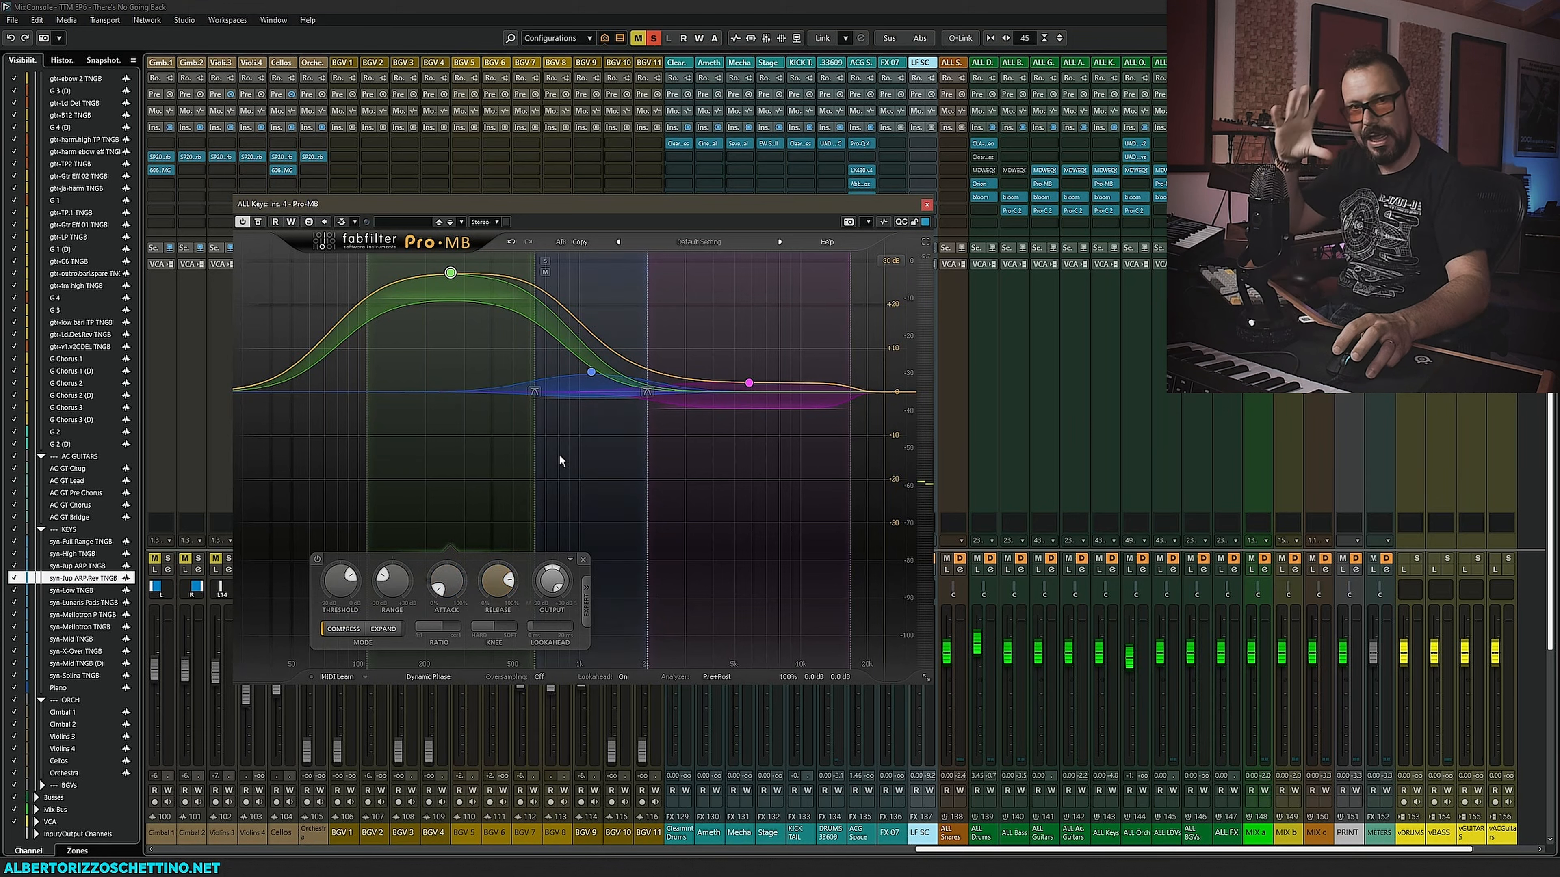
{"action": "left_click_drag", "start_coordinate": [450, 272], "coordinate": [456, 364]}
{"action": "left_click_drag", "start_coordinate": [341, 580], "coordinate": [337, 665]}
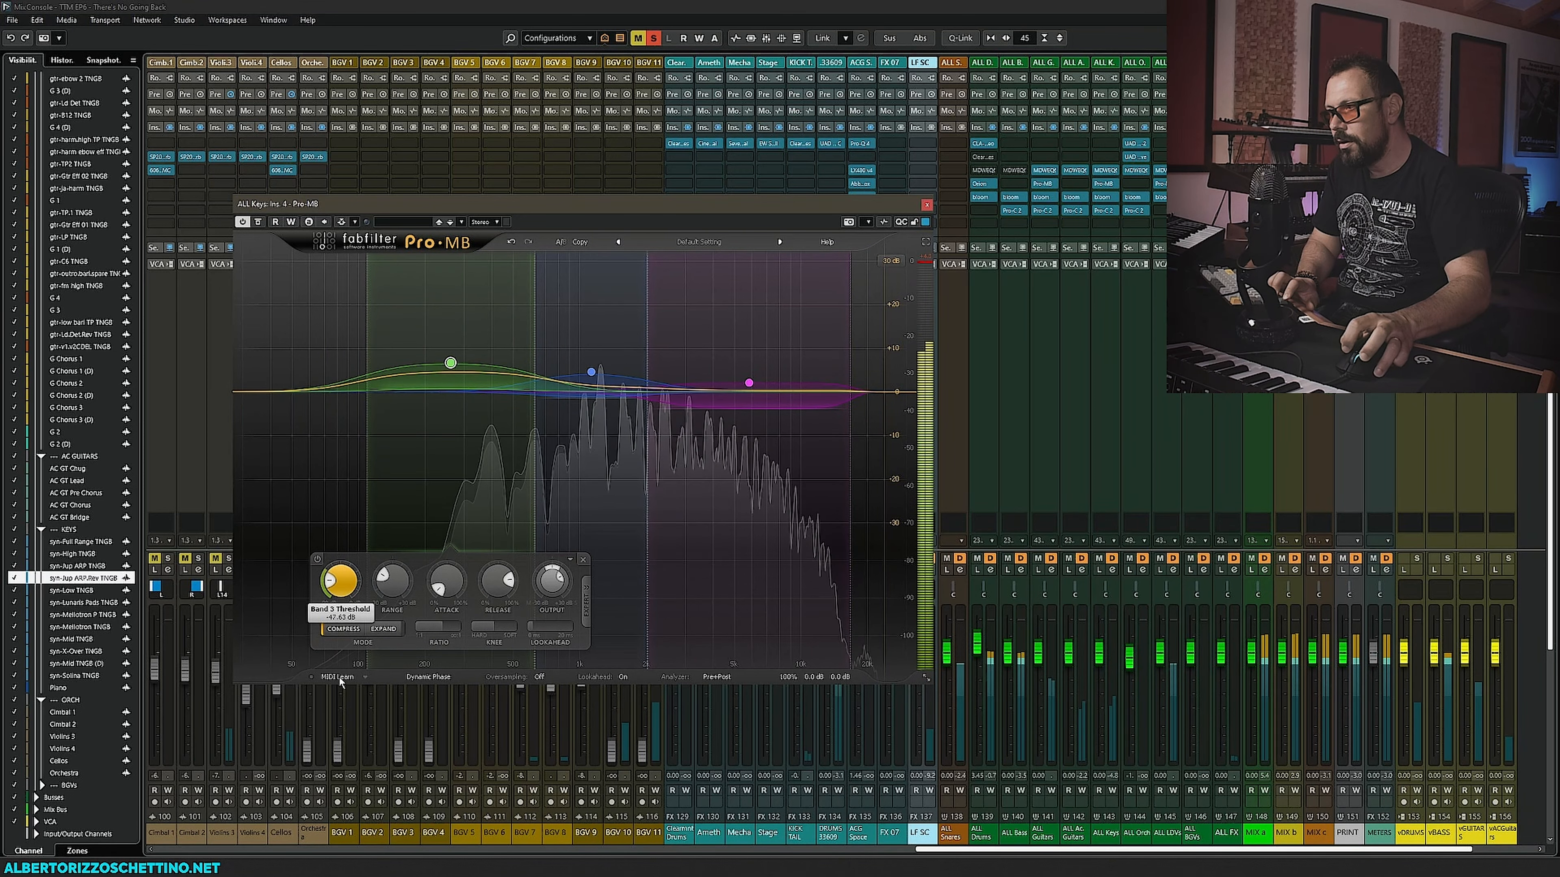
{"action": "mouse_move", "coordinate": [451, 362]}
{"action": "left_mouse_down"}
{"action": "mouse_move", "coordinate": [450, 295]}
{"action": "mouse_move", "coordinate": [466, 348]}
{"action": "left_mouse_up"}
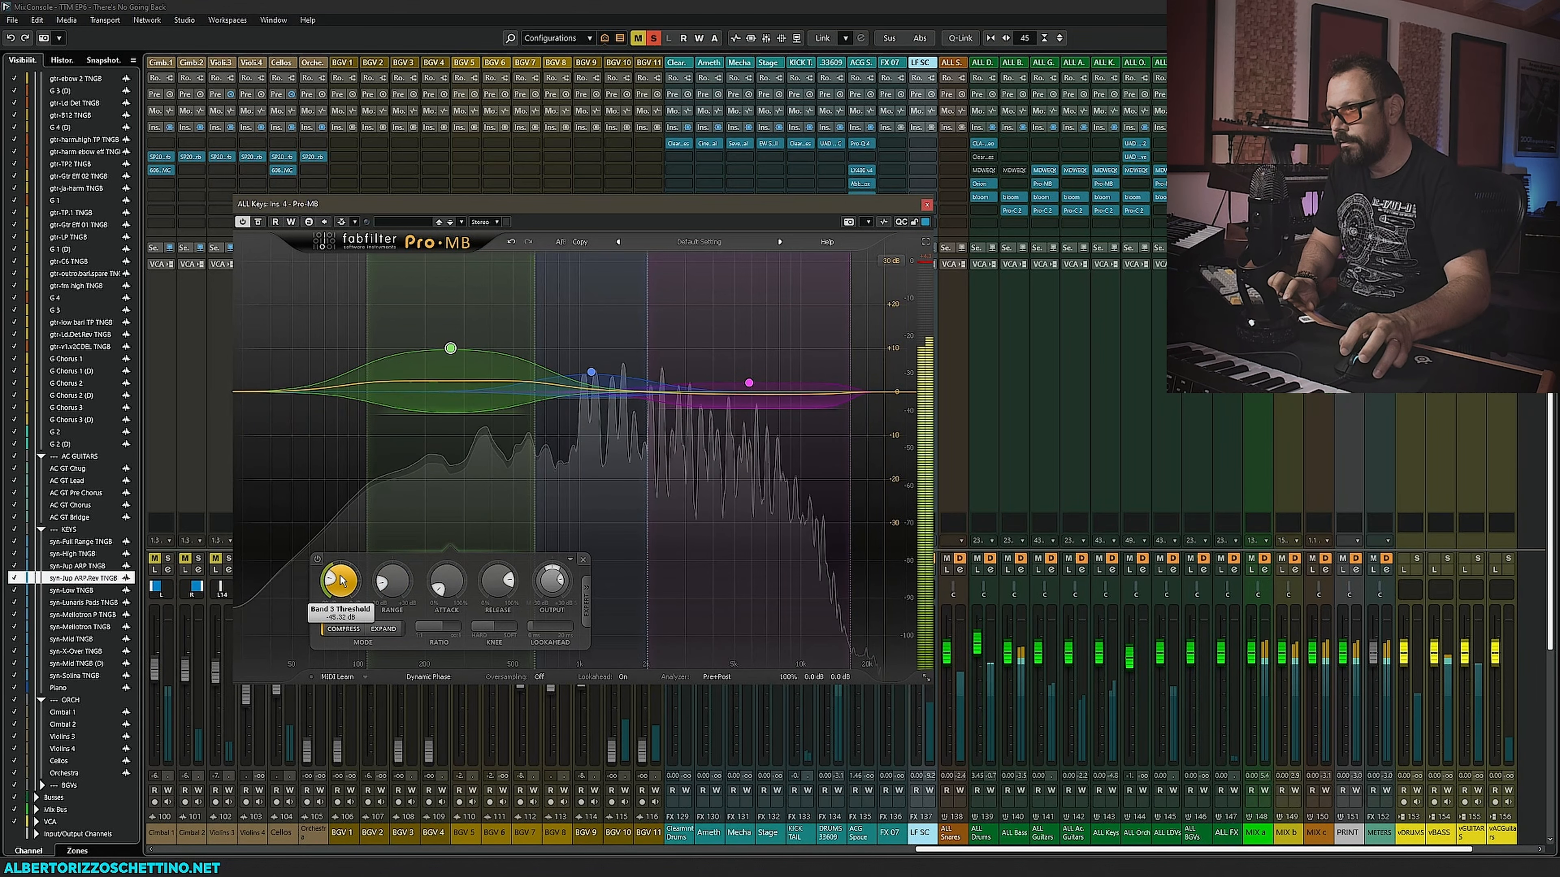
- Add a sub-low Pro-MB band with a slight boost and raise the upper-mid band's gain a little
{"action": "left_click", "coordinate": [299, 264]}
{"action": "mouse_move", "coordinate": [303, 386]}
{"action": "left_mouse_down"}
{"action": "mouse_move", "coordinate": [312, 213]}
{"action": "mouse_move", "coordinate": [310, 367]}
{"action": "left_mouse_up"}
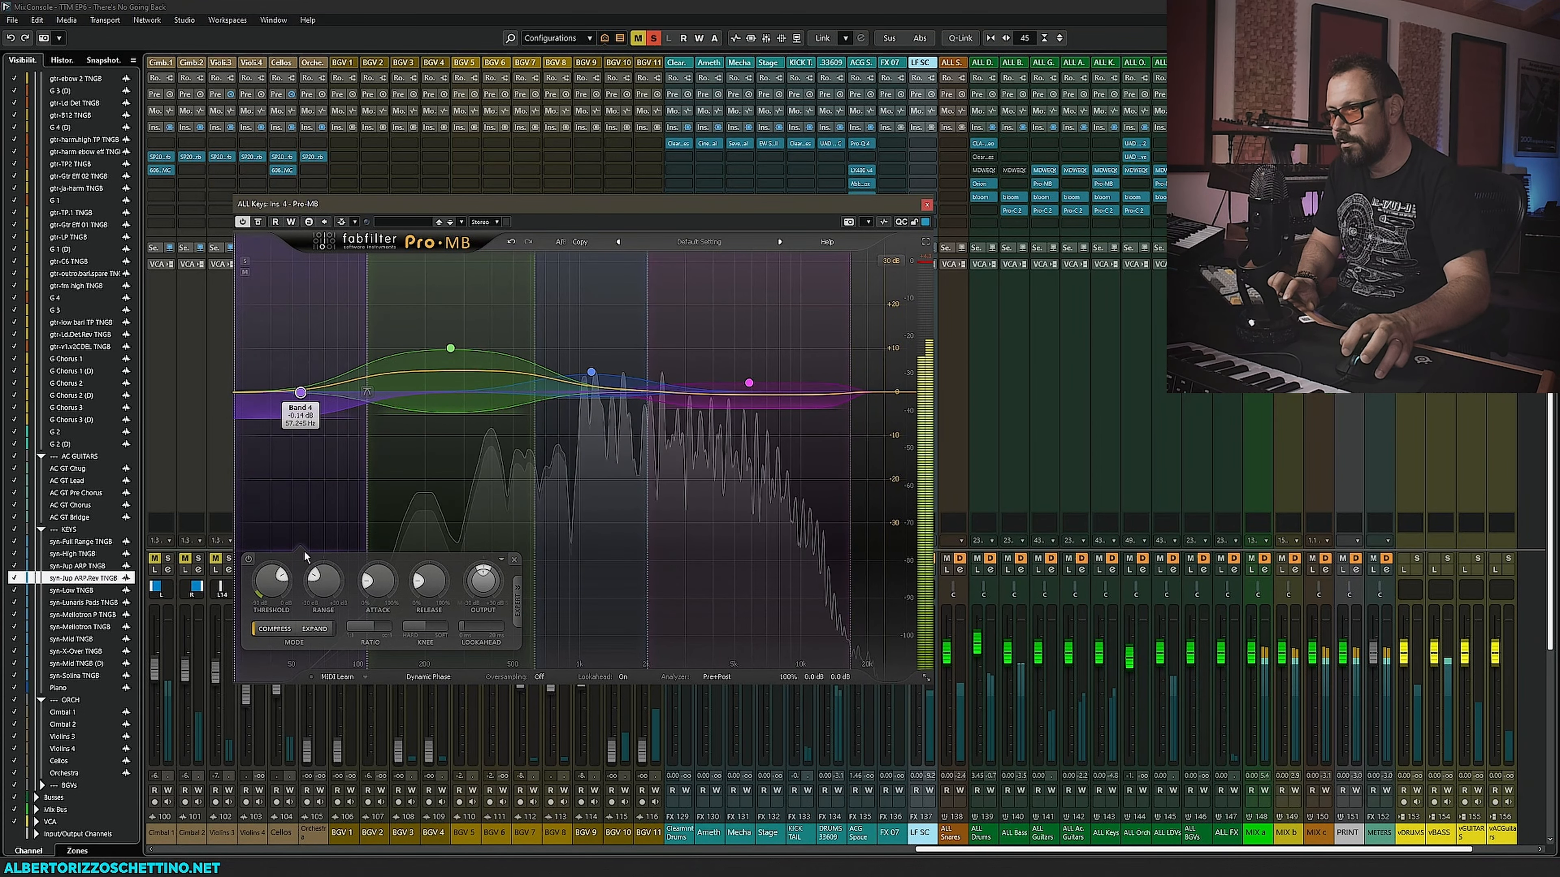
{"action": "left_click", "coordinate": [451, 350]}
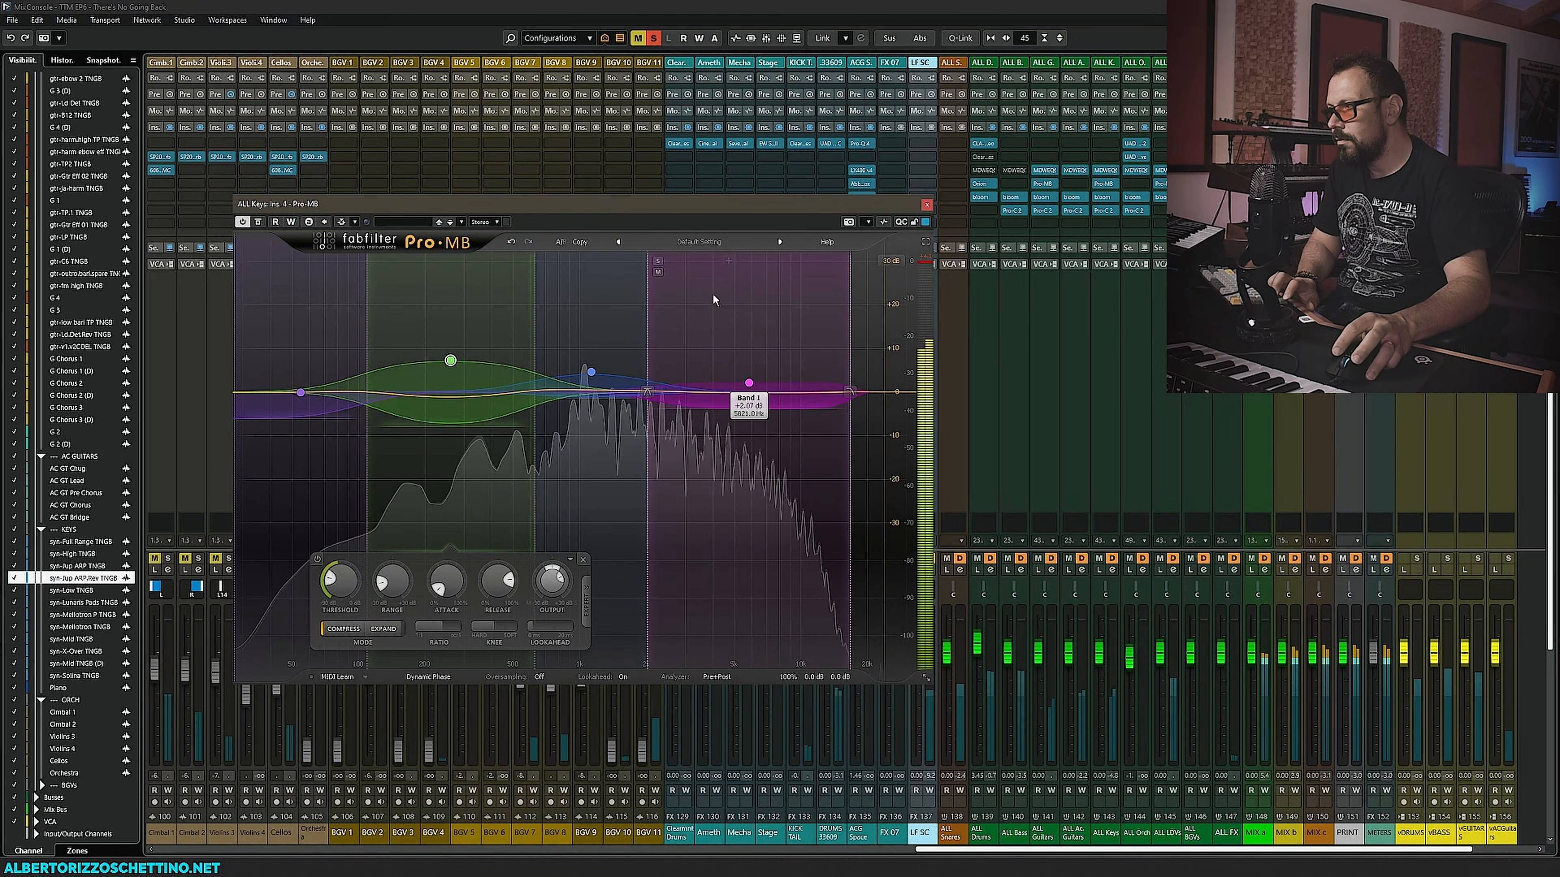
{"action": "mouse_move", "coordinate": [748, 383]}
{"action": "left_mouse_down"}
{"action": "mouse_move", "coordinate": [748, 344]}
{"action": "mouse_move", "coordinate": [749, 374]}
{"action": "left_mouse_up"}
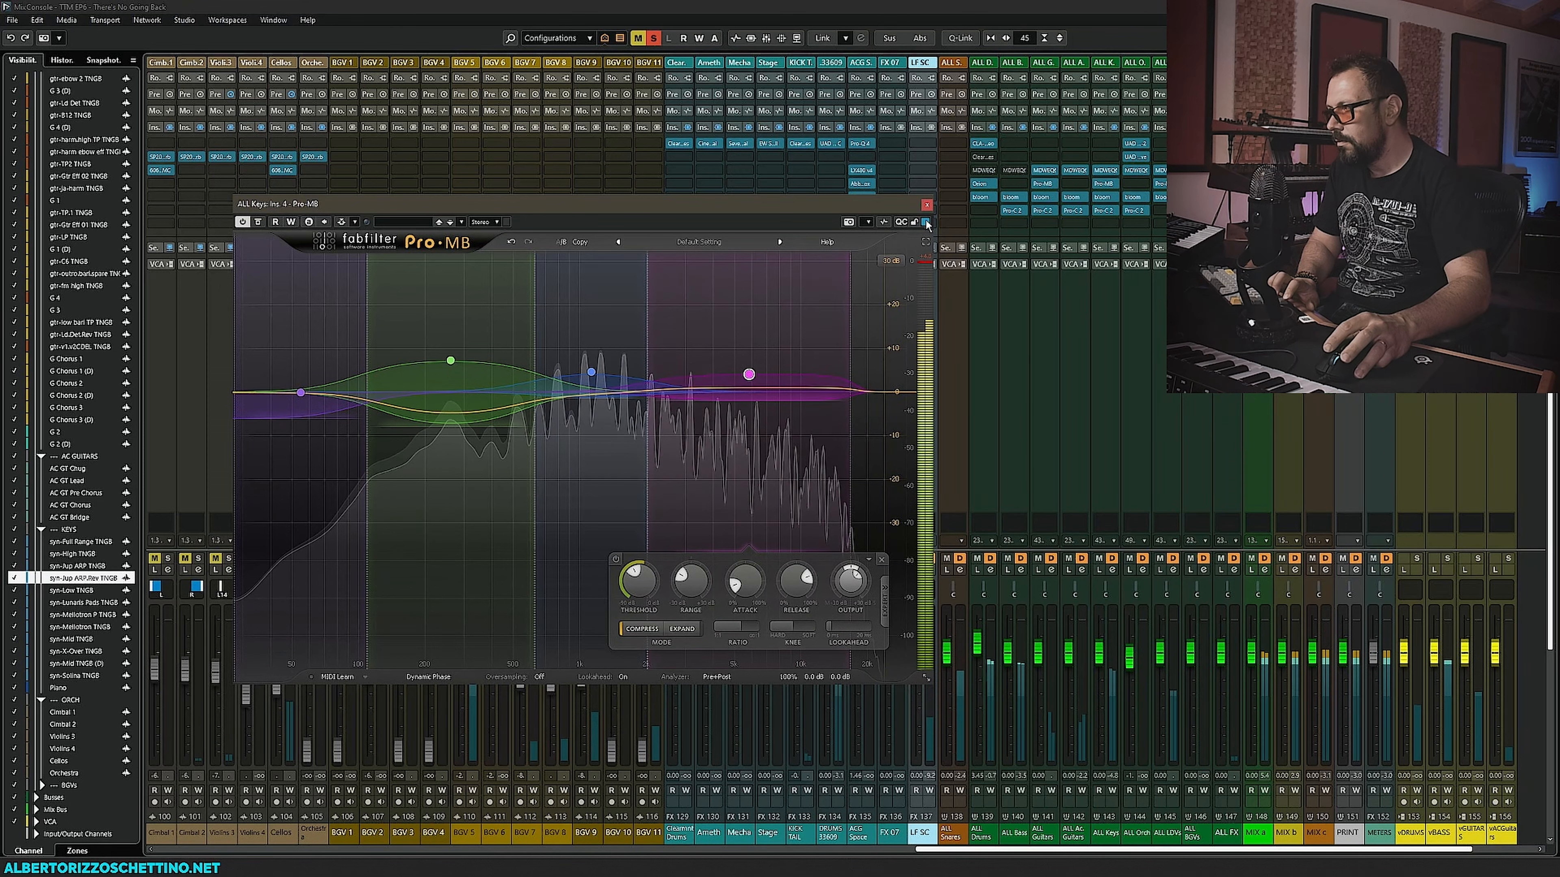
- Close the Pro-MB, open the ALL Keys Pro-C 2 to adjust its threshold slightly, then close it
{"action": "left_click", "coordinate": [926, 205]}
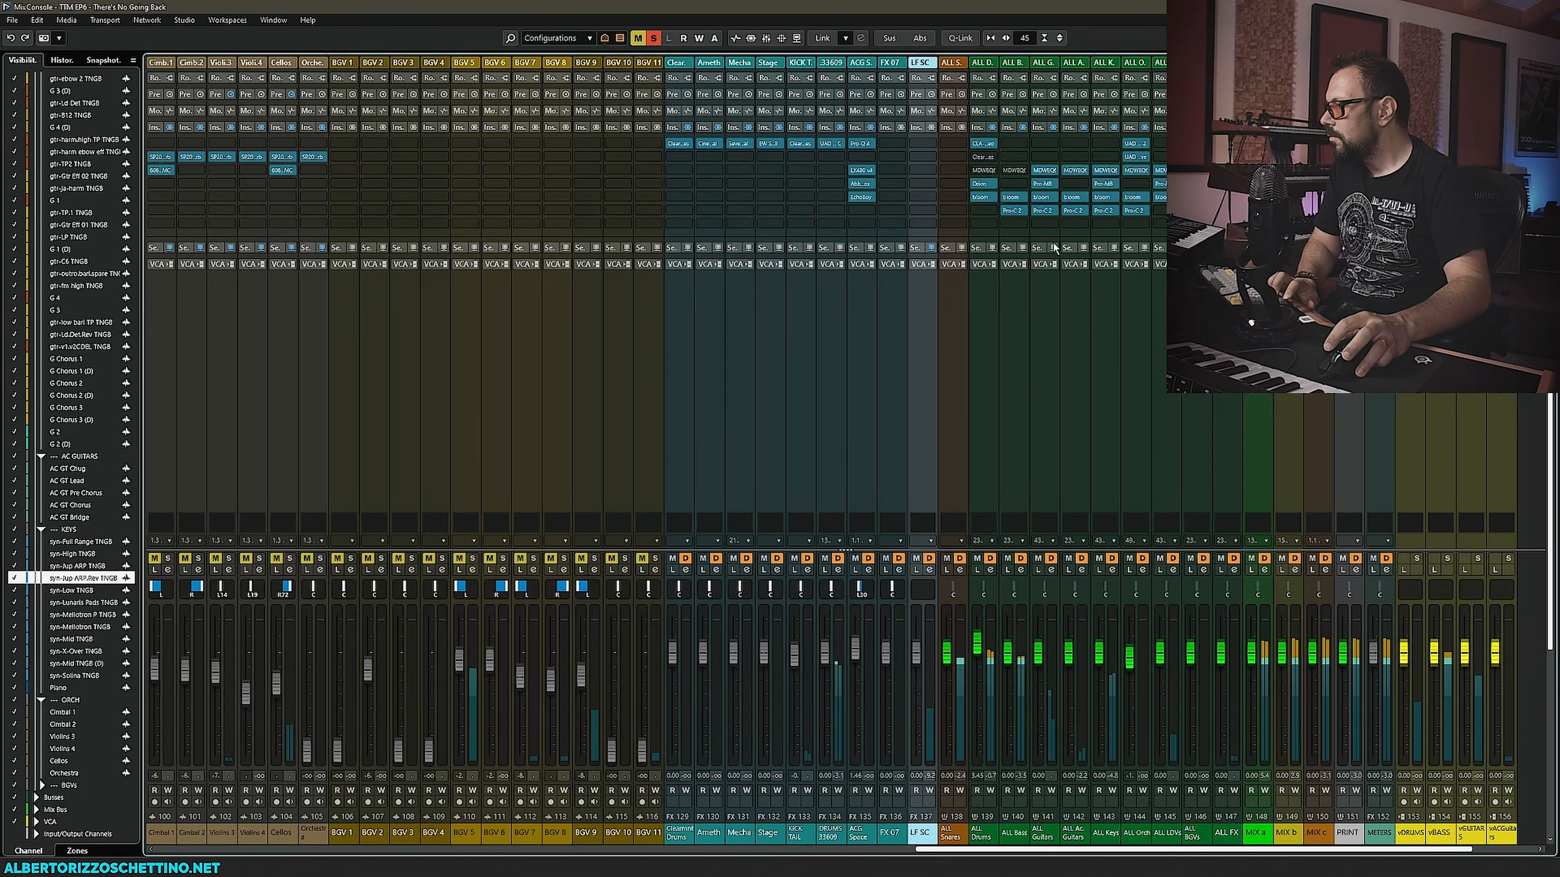
{"action": "left_click", "coordinate": [1103, 210]}
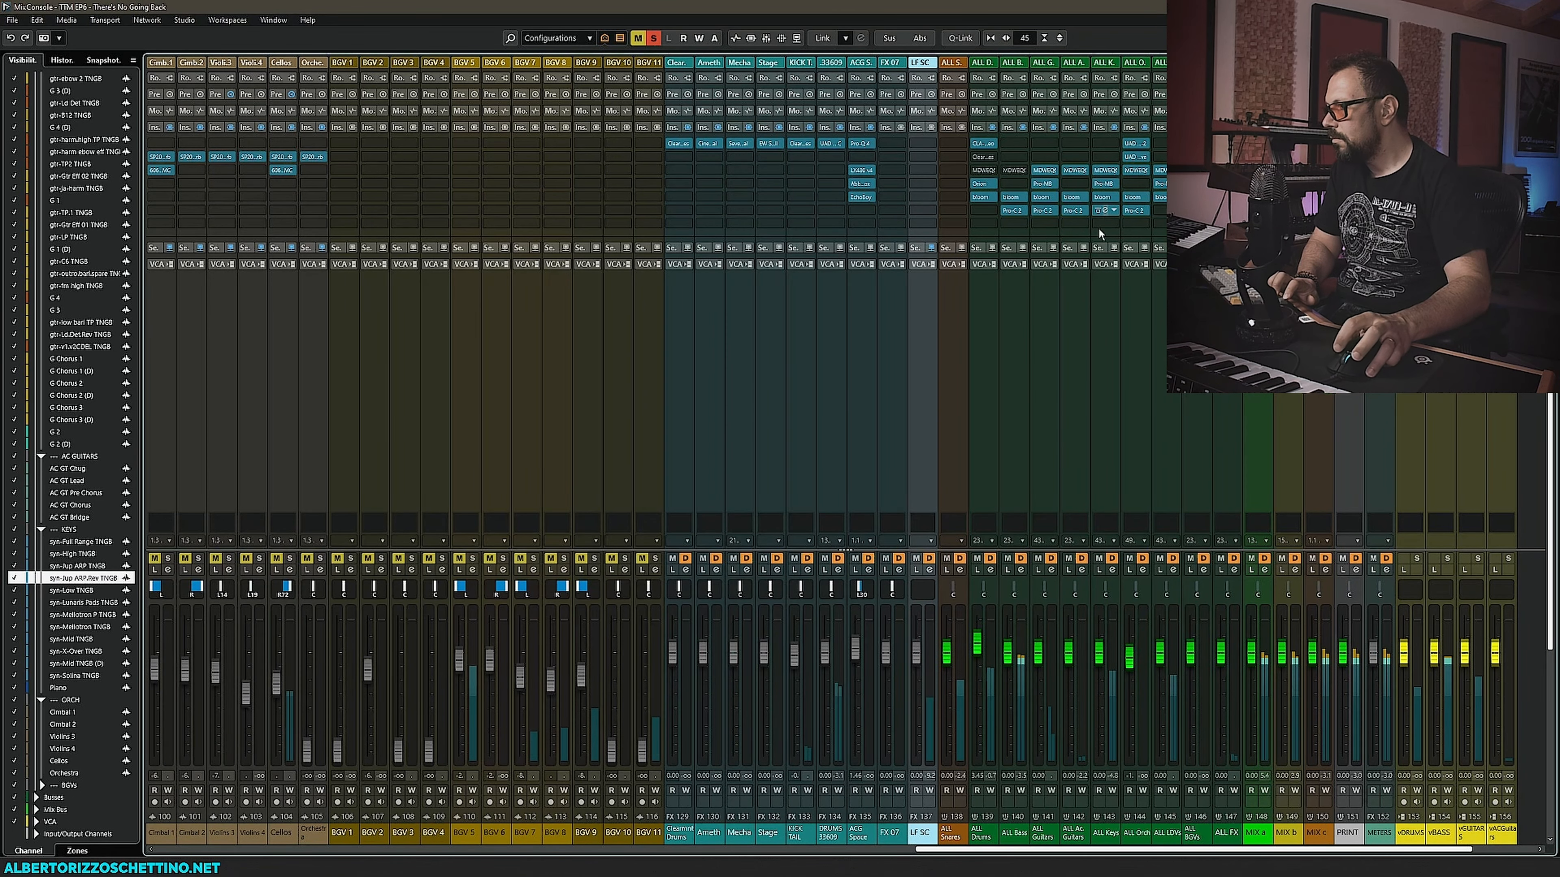
{"action": "mouse_move", "coordinate": [274, 592]}
{"action": "left_mouse_down"}
{"action": "mouse_move", "coordinate": [256, 599]}
{"action": "mouse_move", "coordinate": [266, 590]}
{"action": "left_mouse_up"}
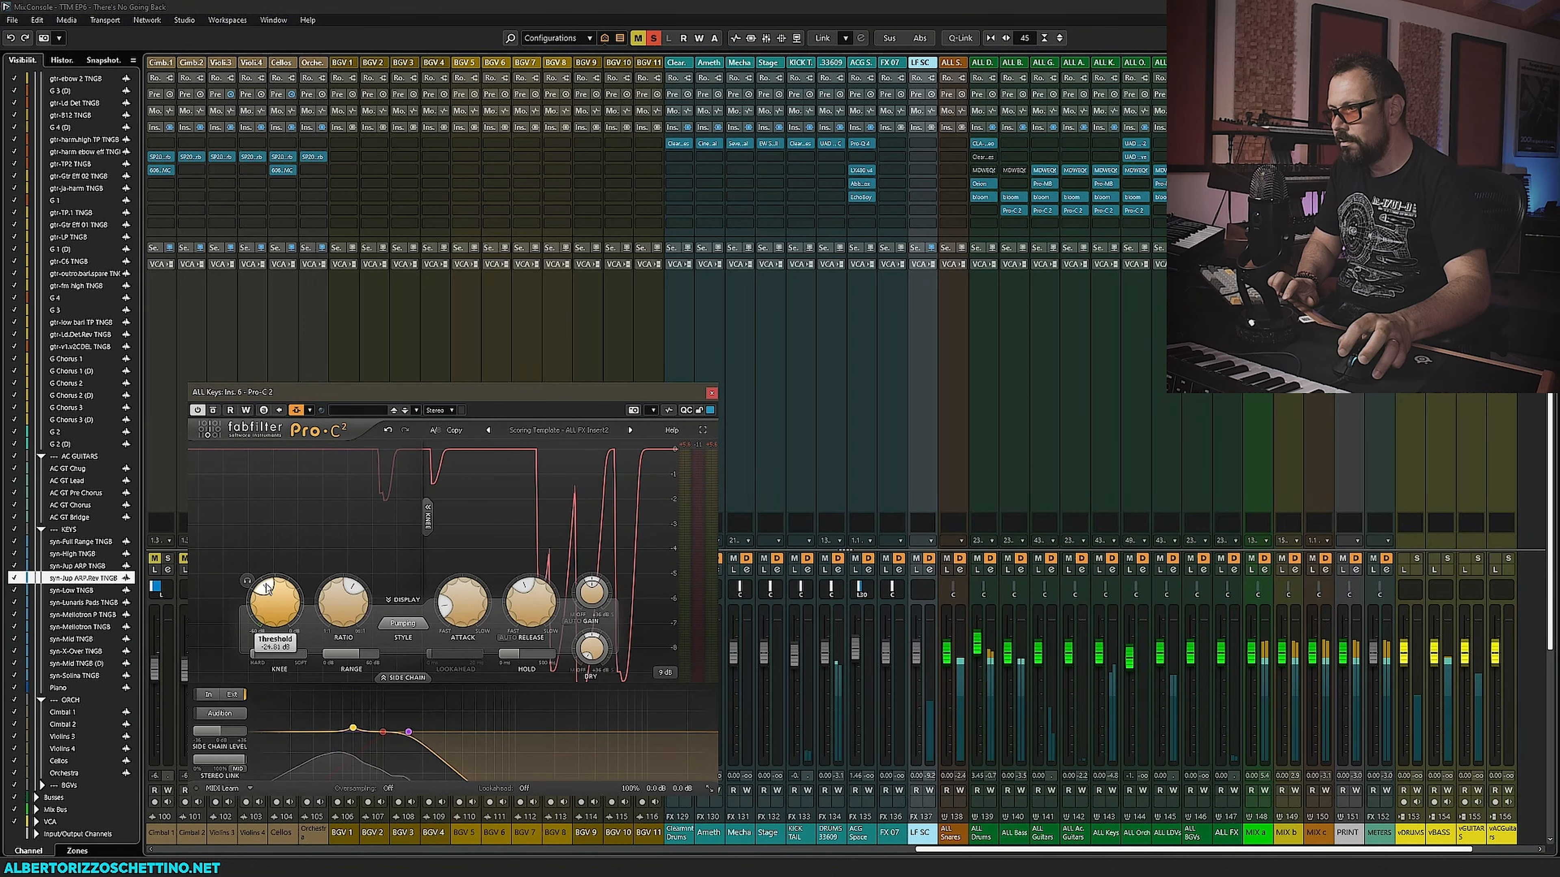
{"action": "left_click", "coordinate": [711, 393]}
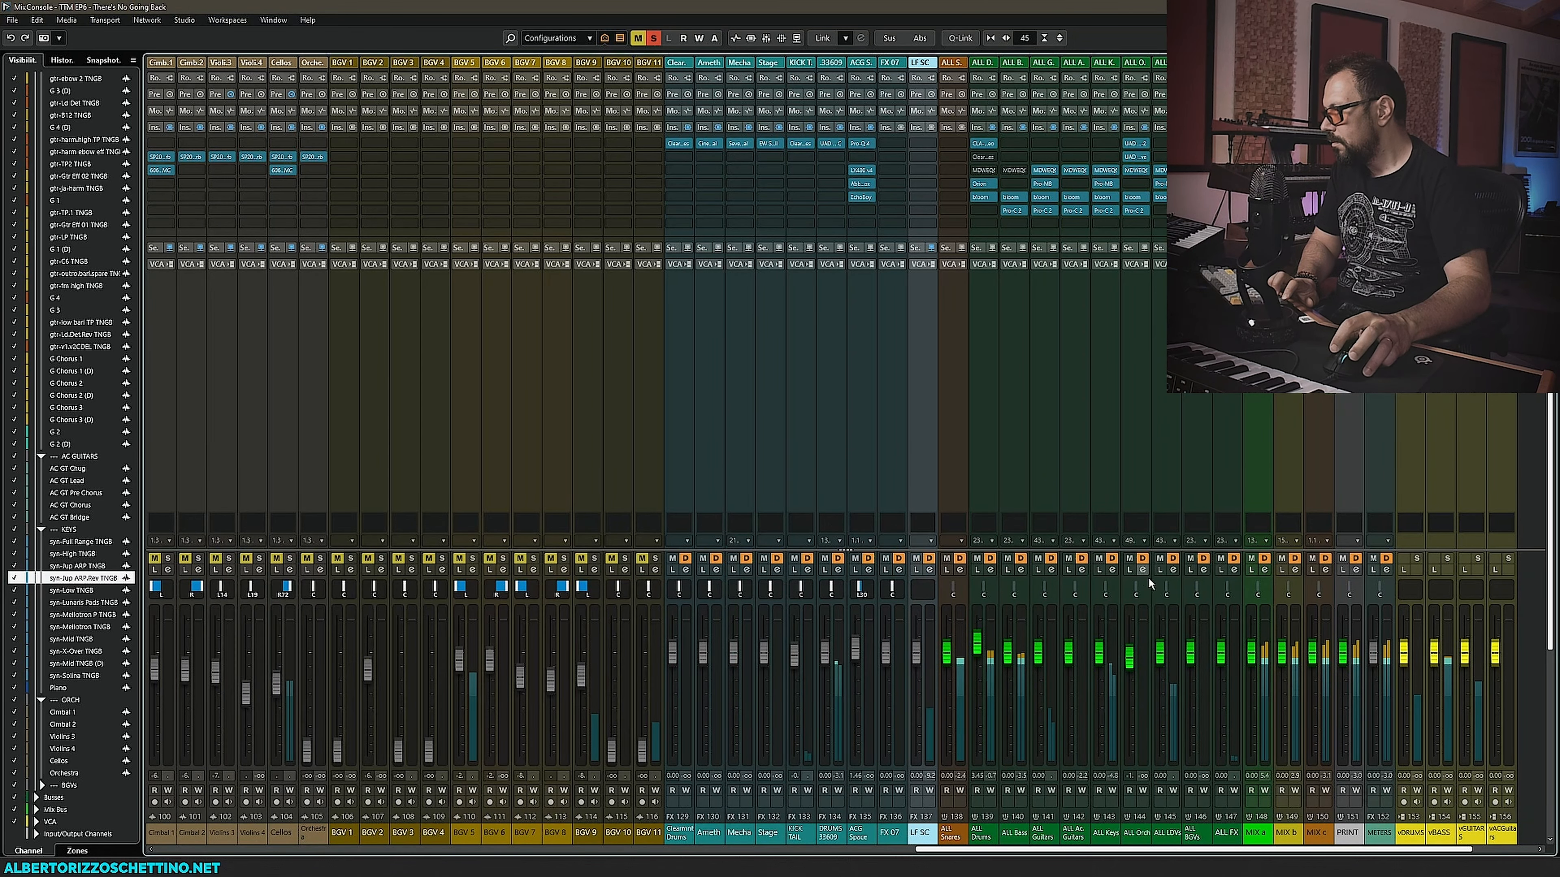
{"action": "left_click_drag", "start_coordinate": [1160, 650], "coordinate": [1160, 647]}
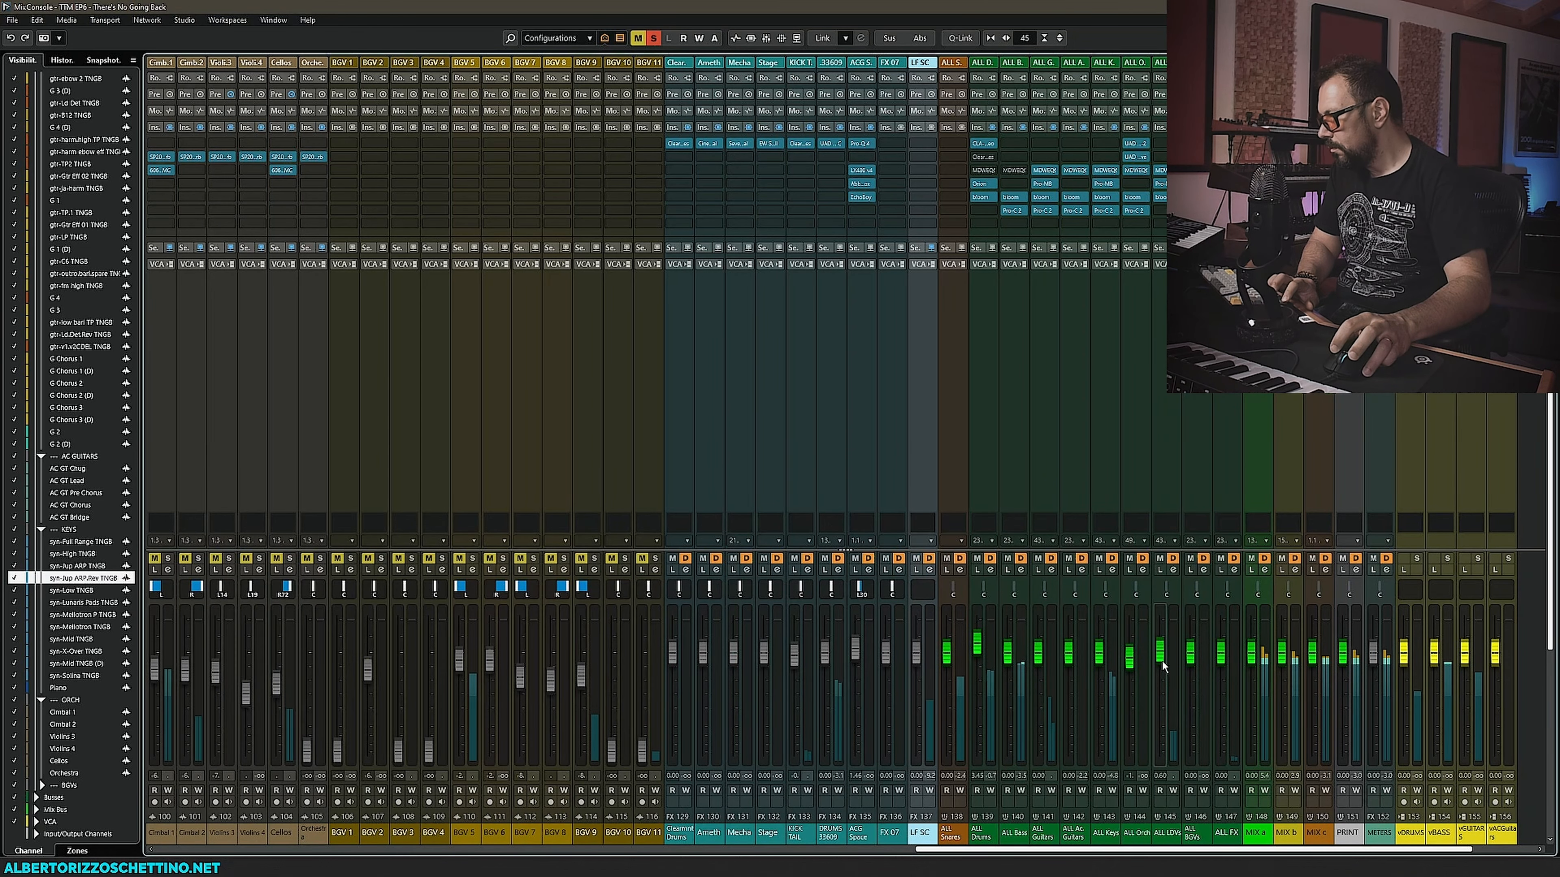
{"action": "scroll", "coordinate": [1161, 661], "scroll_direction": "left", "scroll_amount": 3}
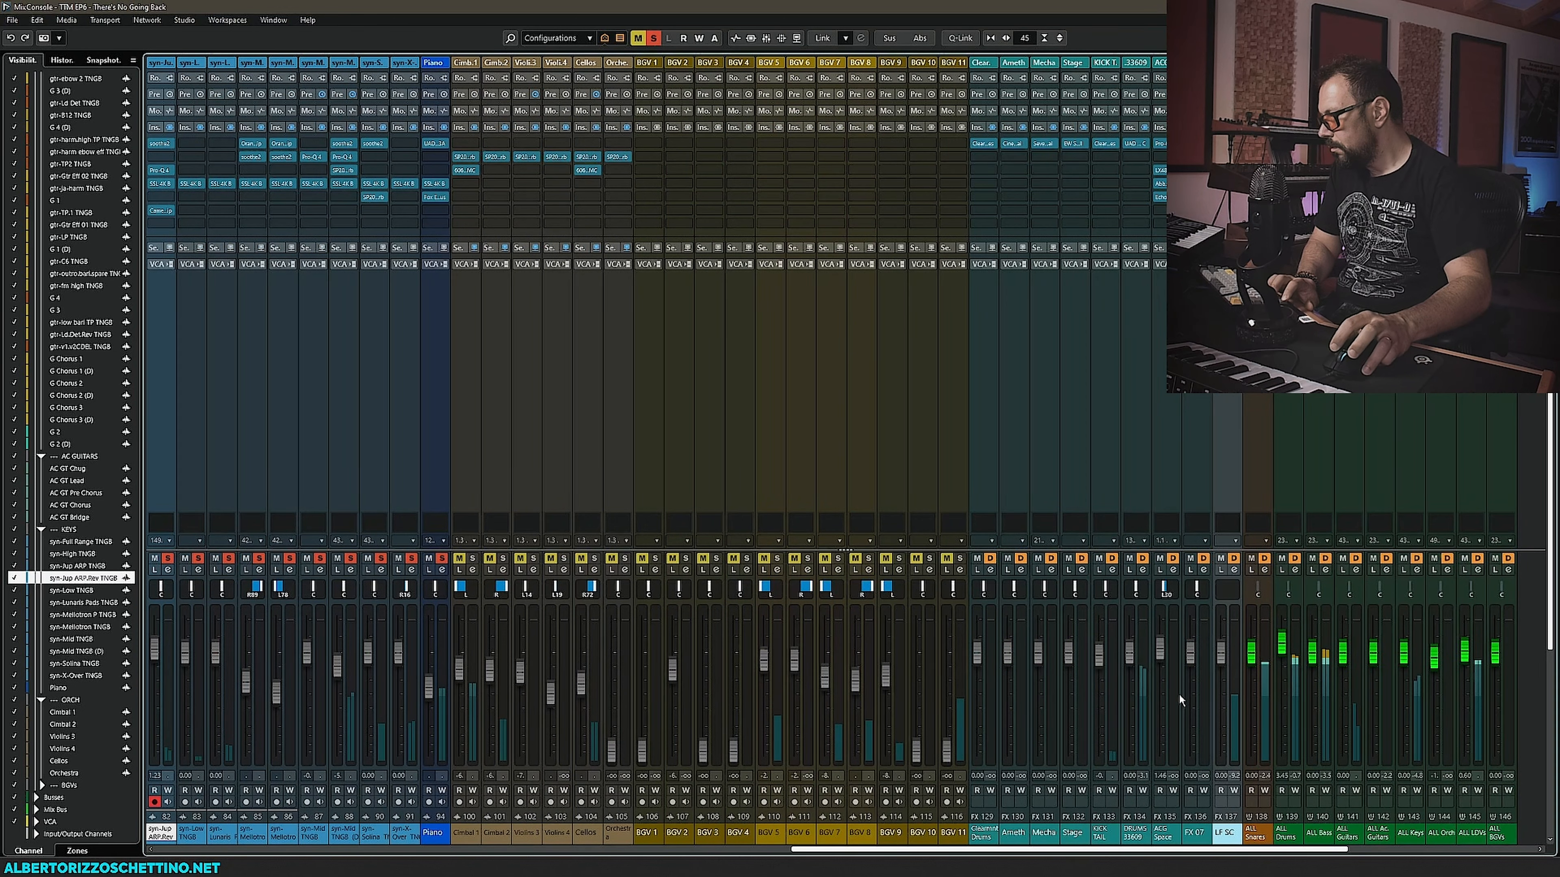
- Open the ALL Keys bus MDWEQ6 and pull its third band down to about 1.03 kHz
{"action": "scroll", "coordinate": [876, 592], "scroll_direction": "right", "scroll_amount": 7}
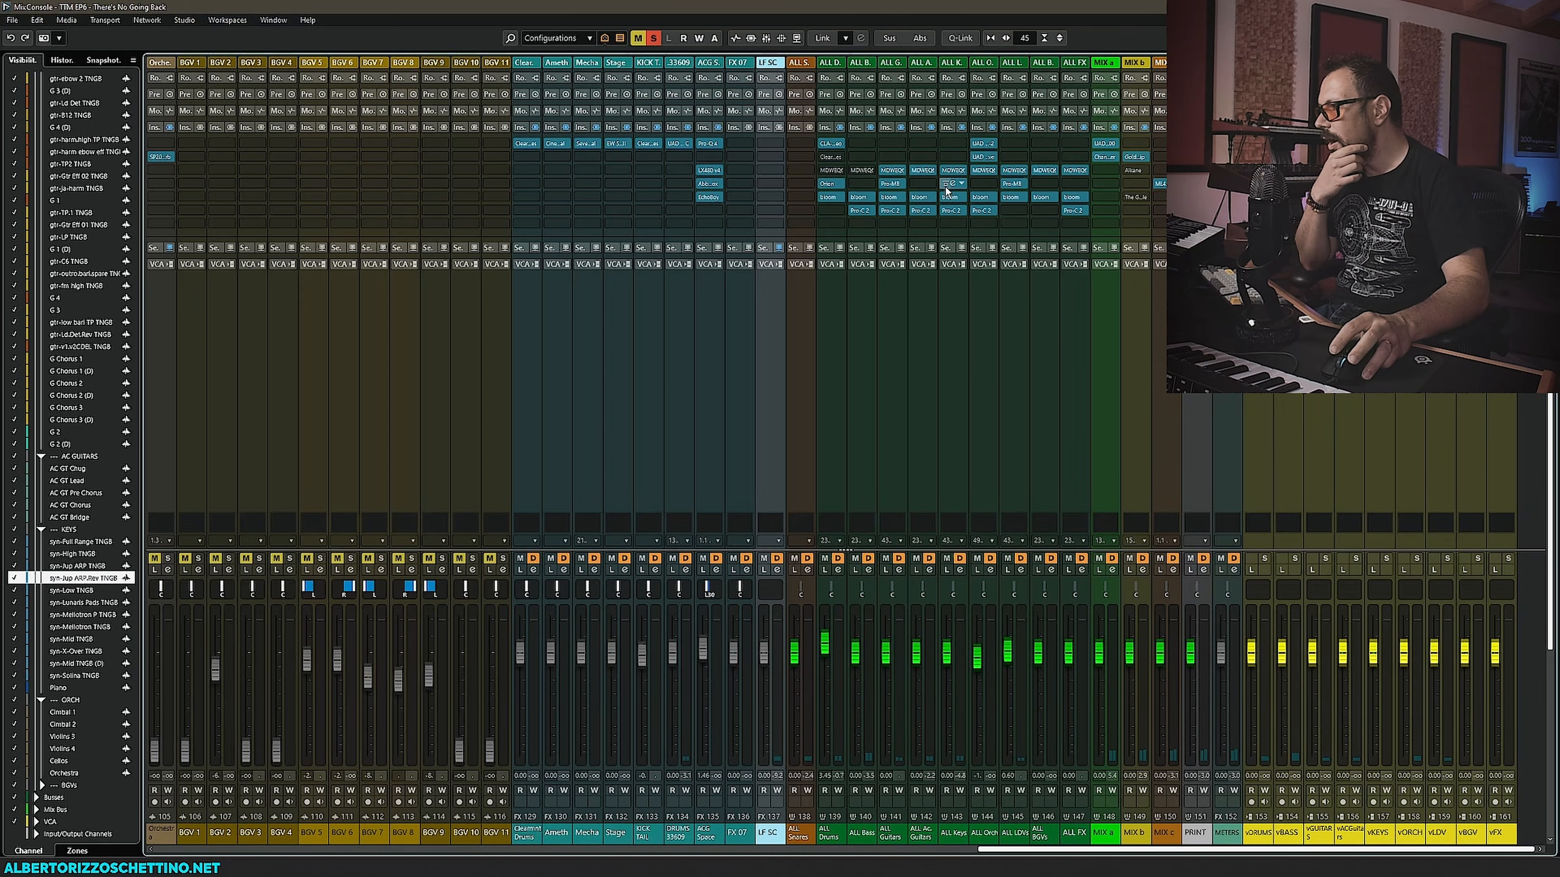
{"action": "left_click", "coordinate": [950, 169]}
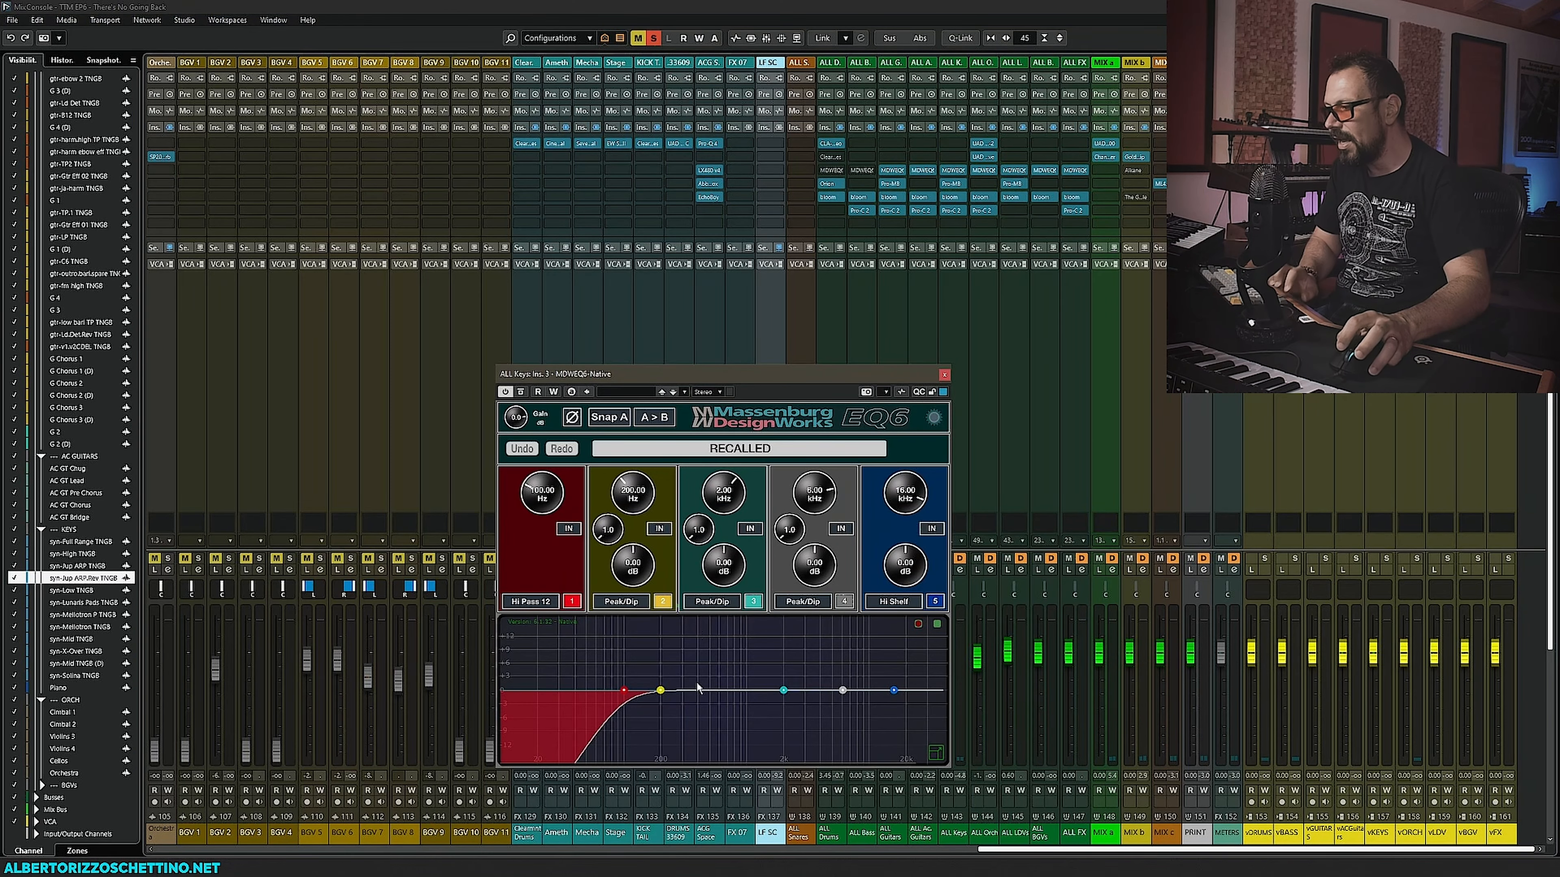
{"action": "left_click_drag", "start_coordinate": [687, 375], "coordinate": [497, 252]}
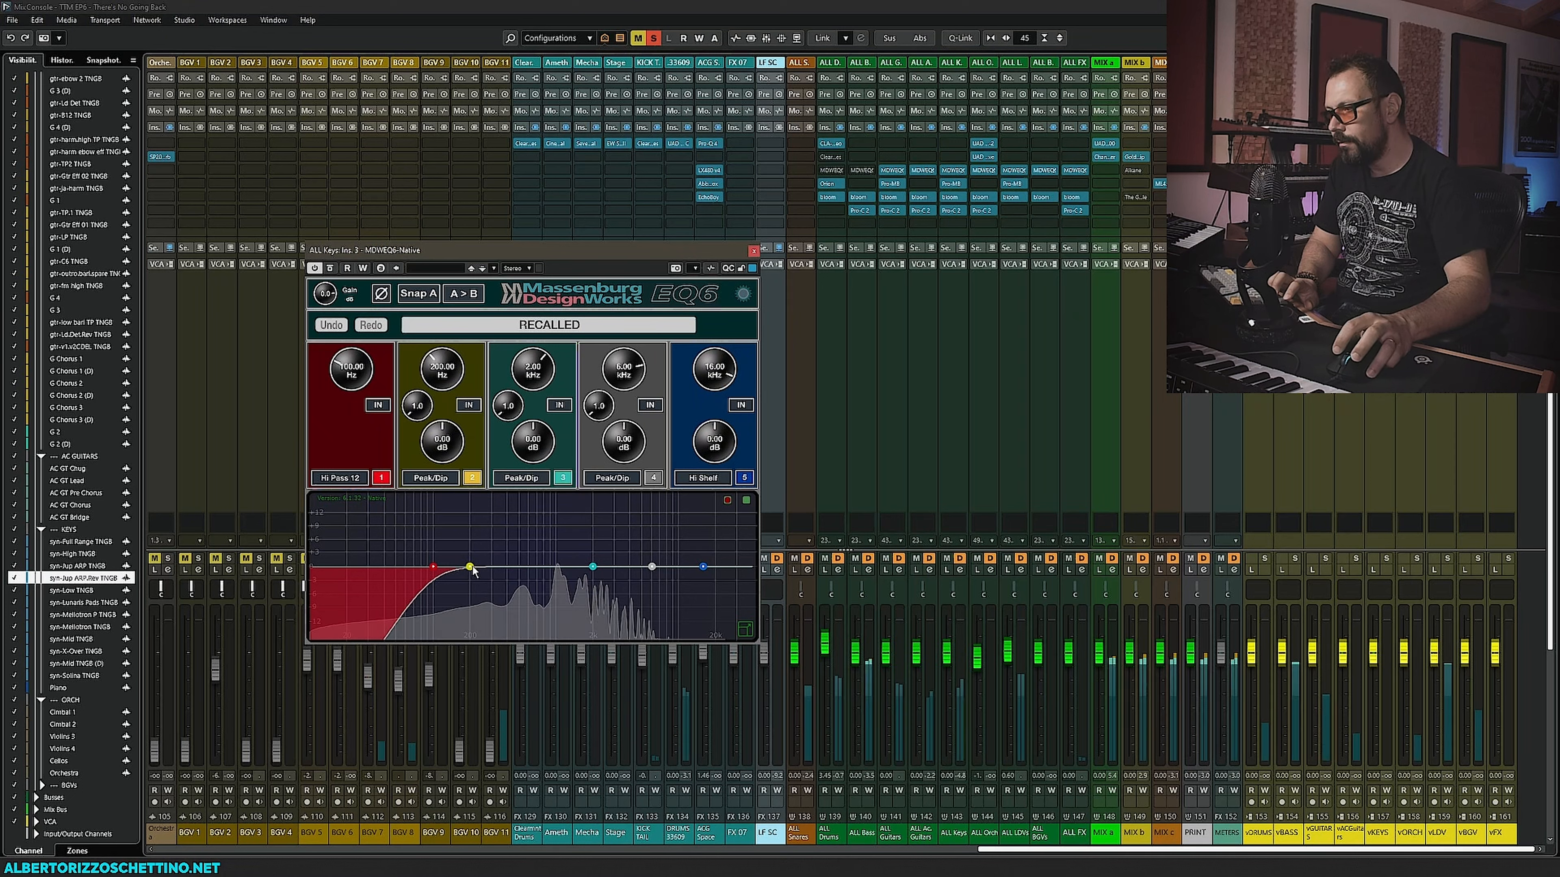
{"action": "left_click_drag", "start_coordinate": [593, 567], "coordinate": [557, 572]}
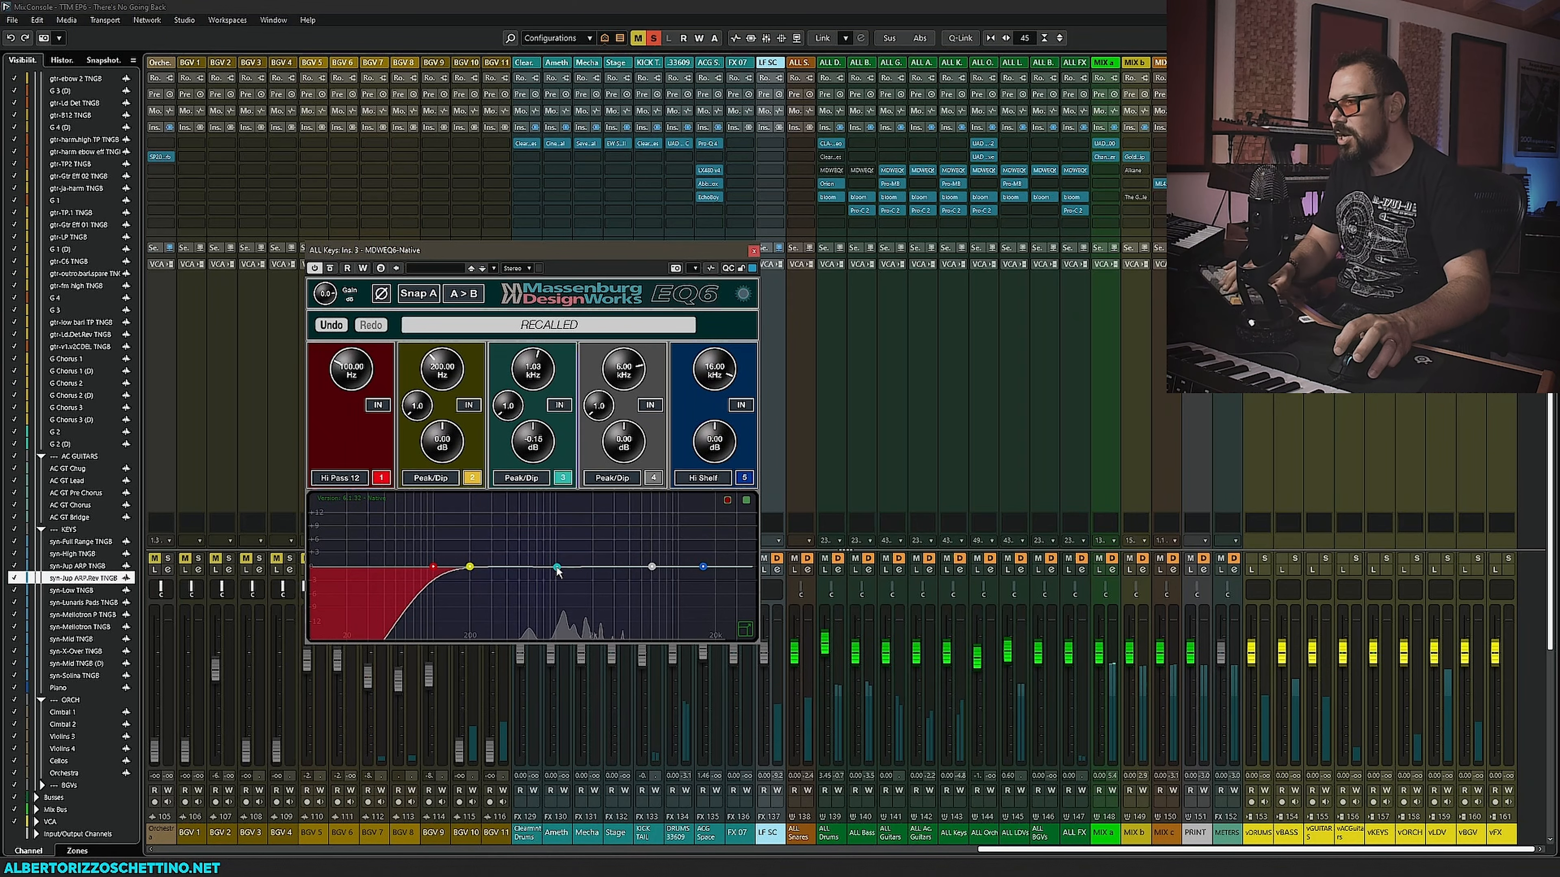
- Start playback around bar 65 and sweep the third EQ band, settling on a small cut near 1.03 kHz
{"action": "key", "text": "F3"}
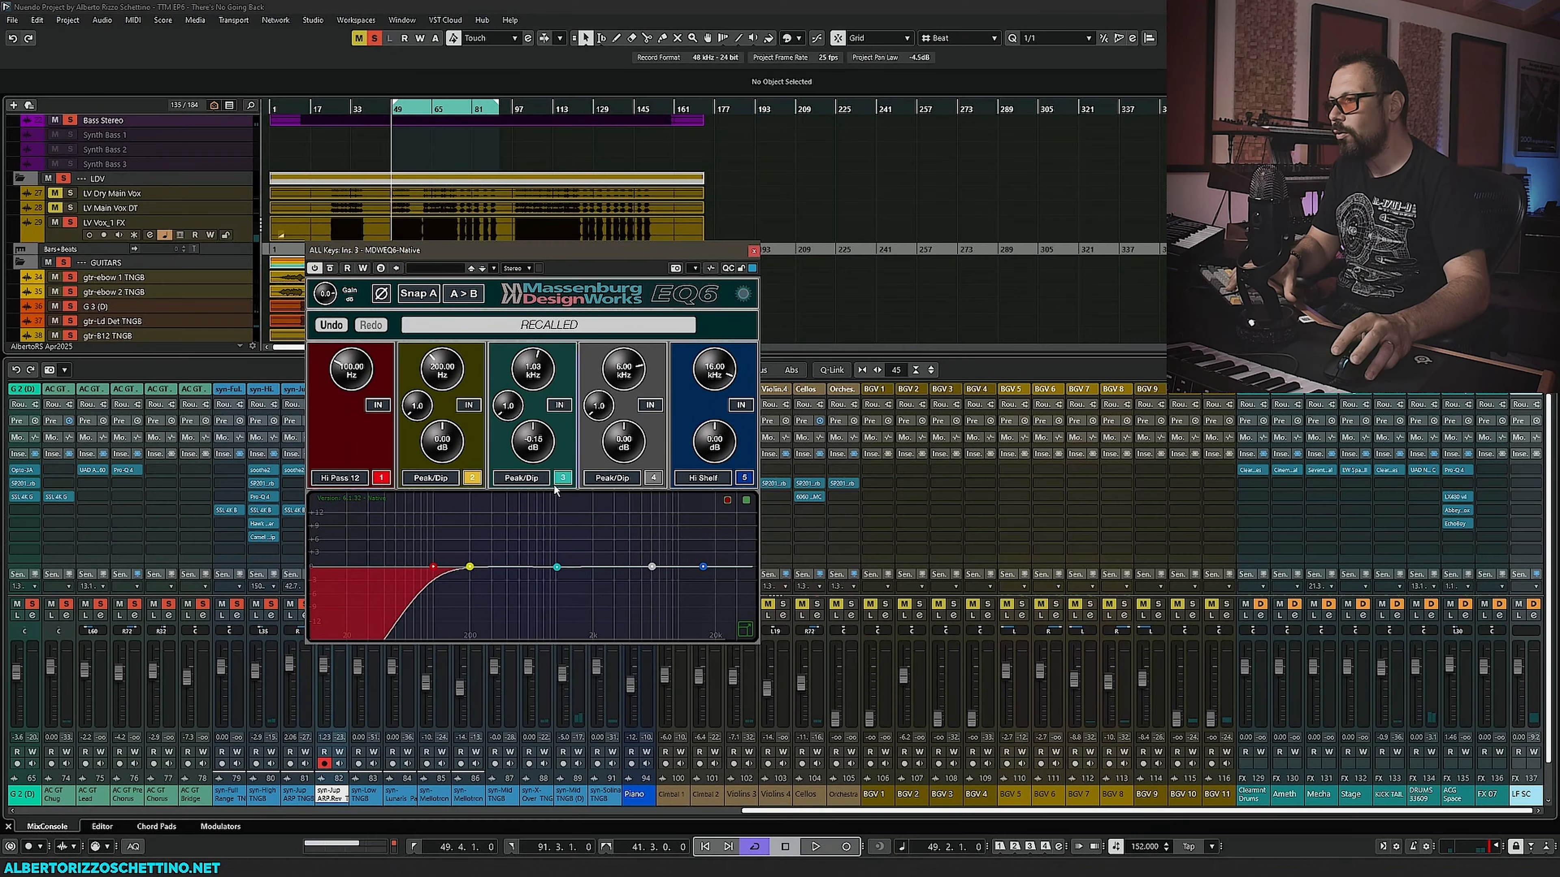
{"action": "left_click_drag", "start_coordinate": [602, 260], "coordinate": [943, 249]}
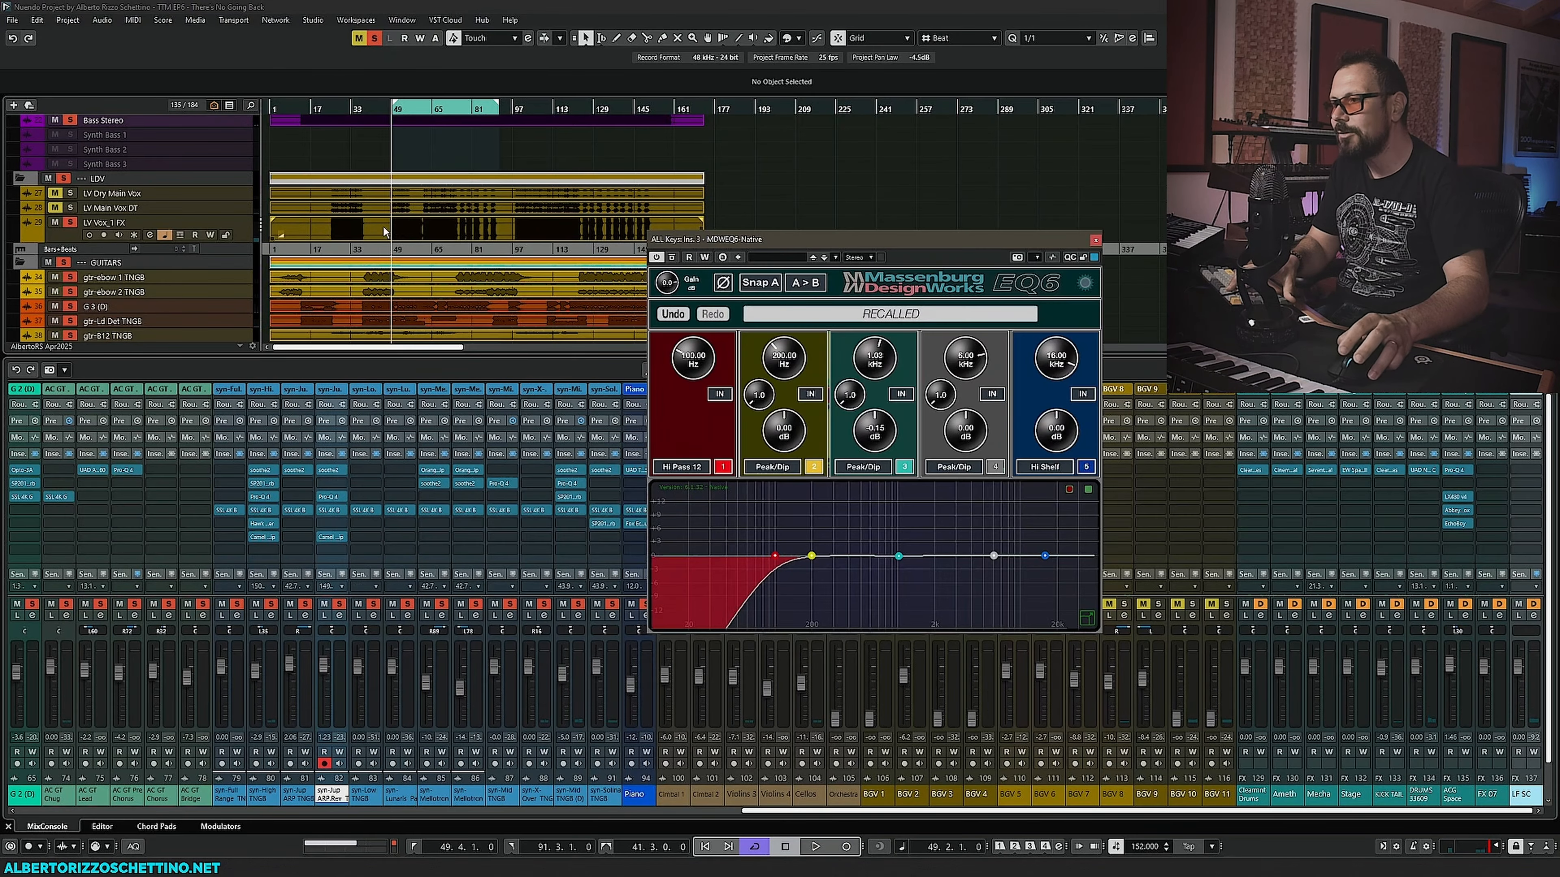
{"action": "left_click", "coordinate": [454, 109]}
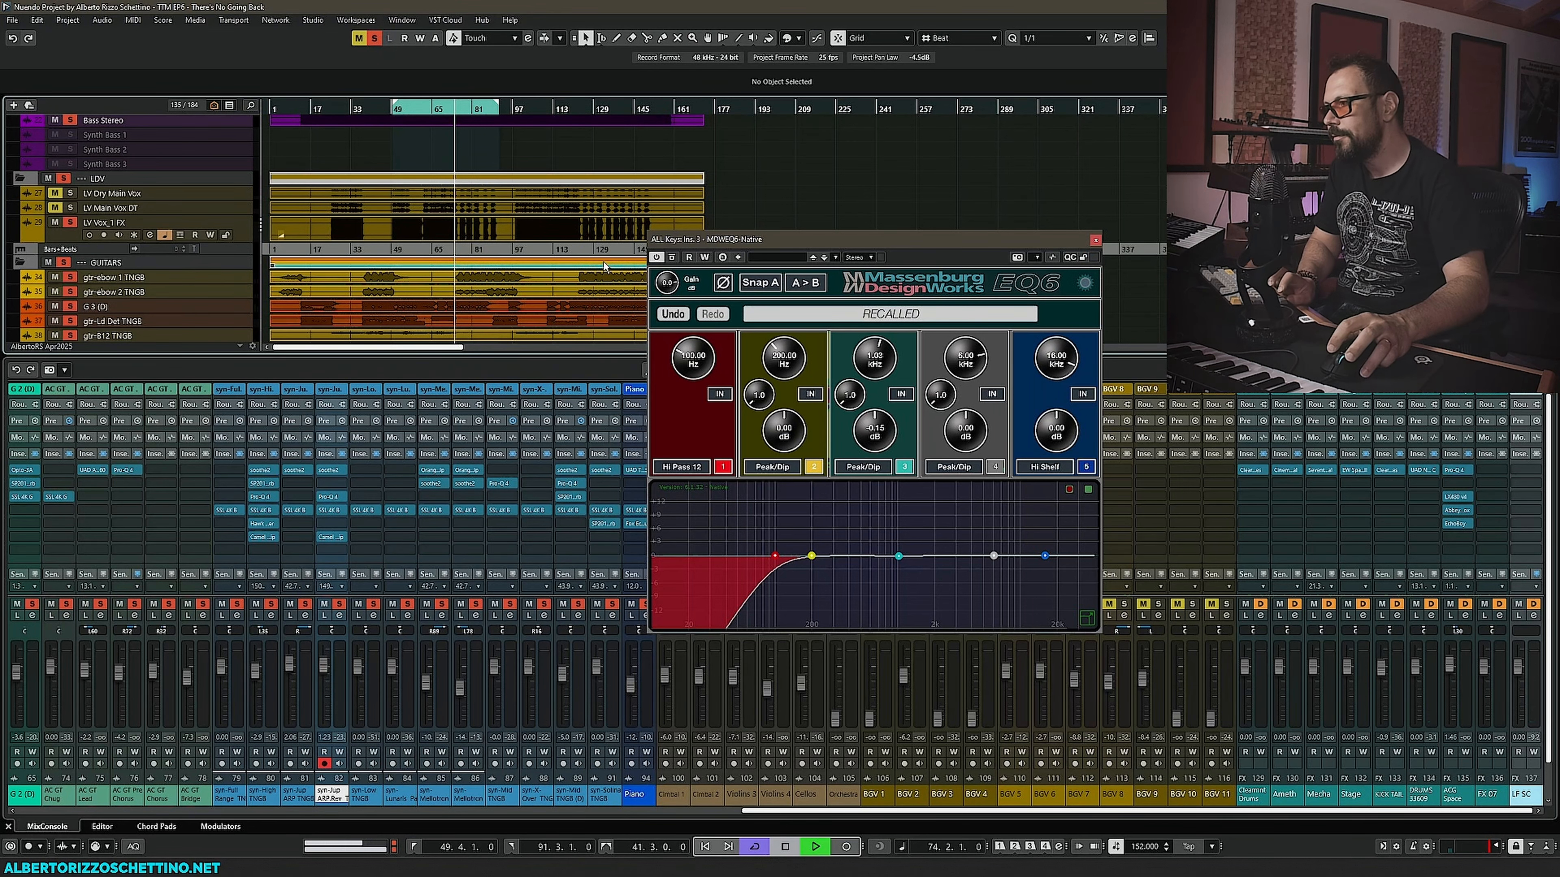
{"action": "left_click_drag", "start_coordinate": [741, 239], "coordinate": [388, 283]}
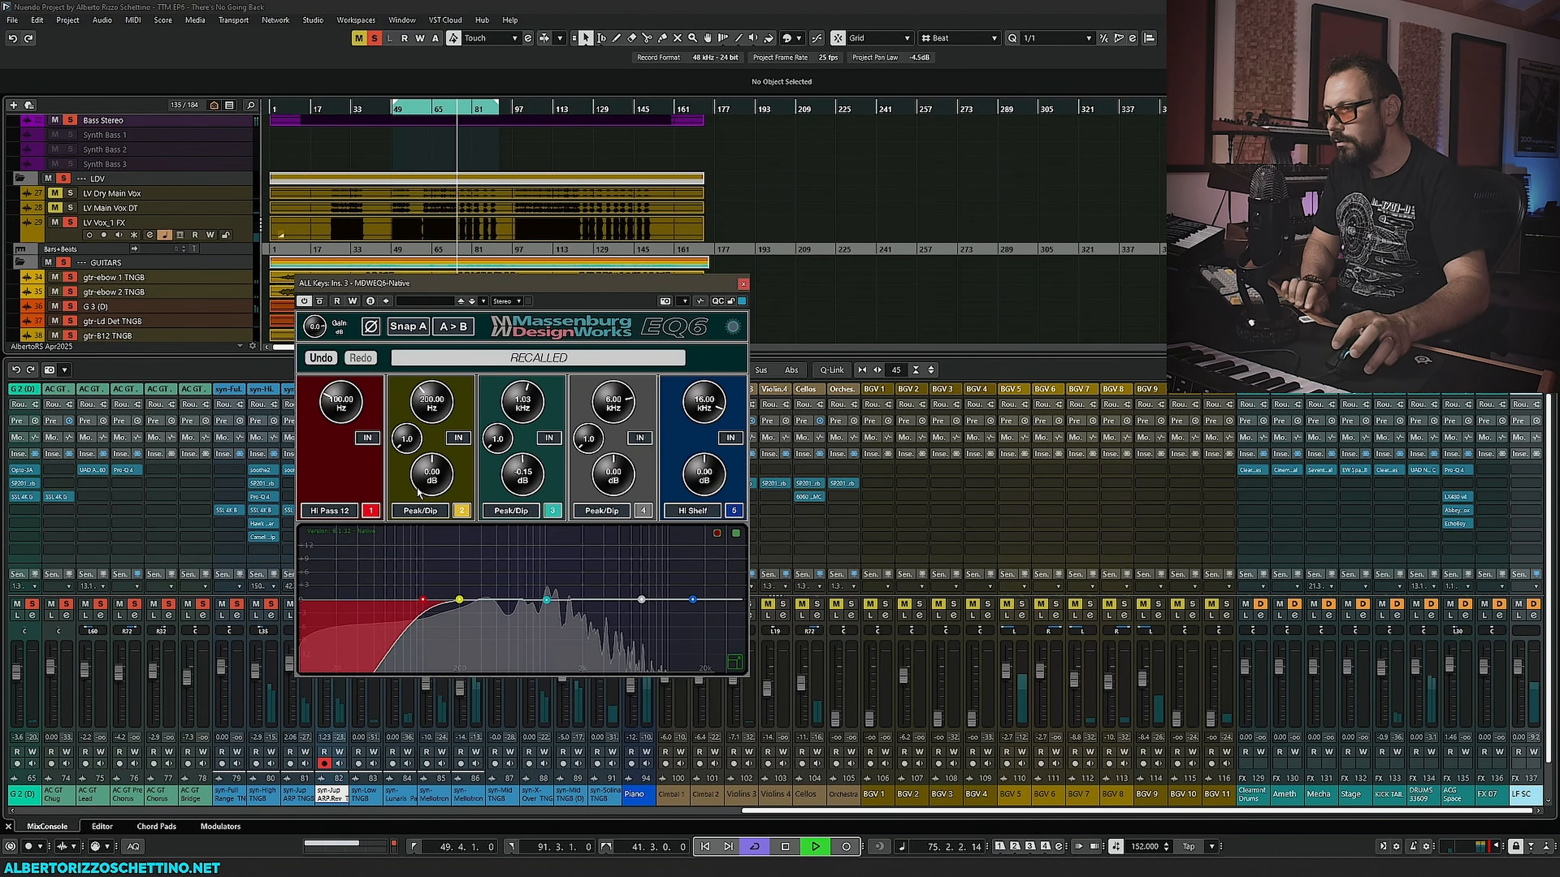
{"action": "left_click_drag", "start_coordinate": [547, 599], "coordinate": [529, 575]}
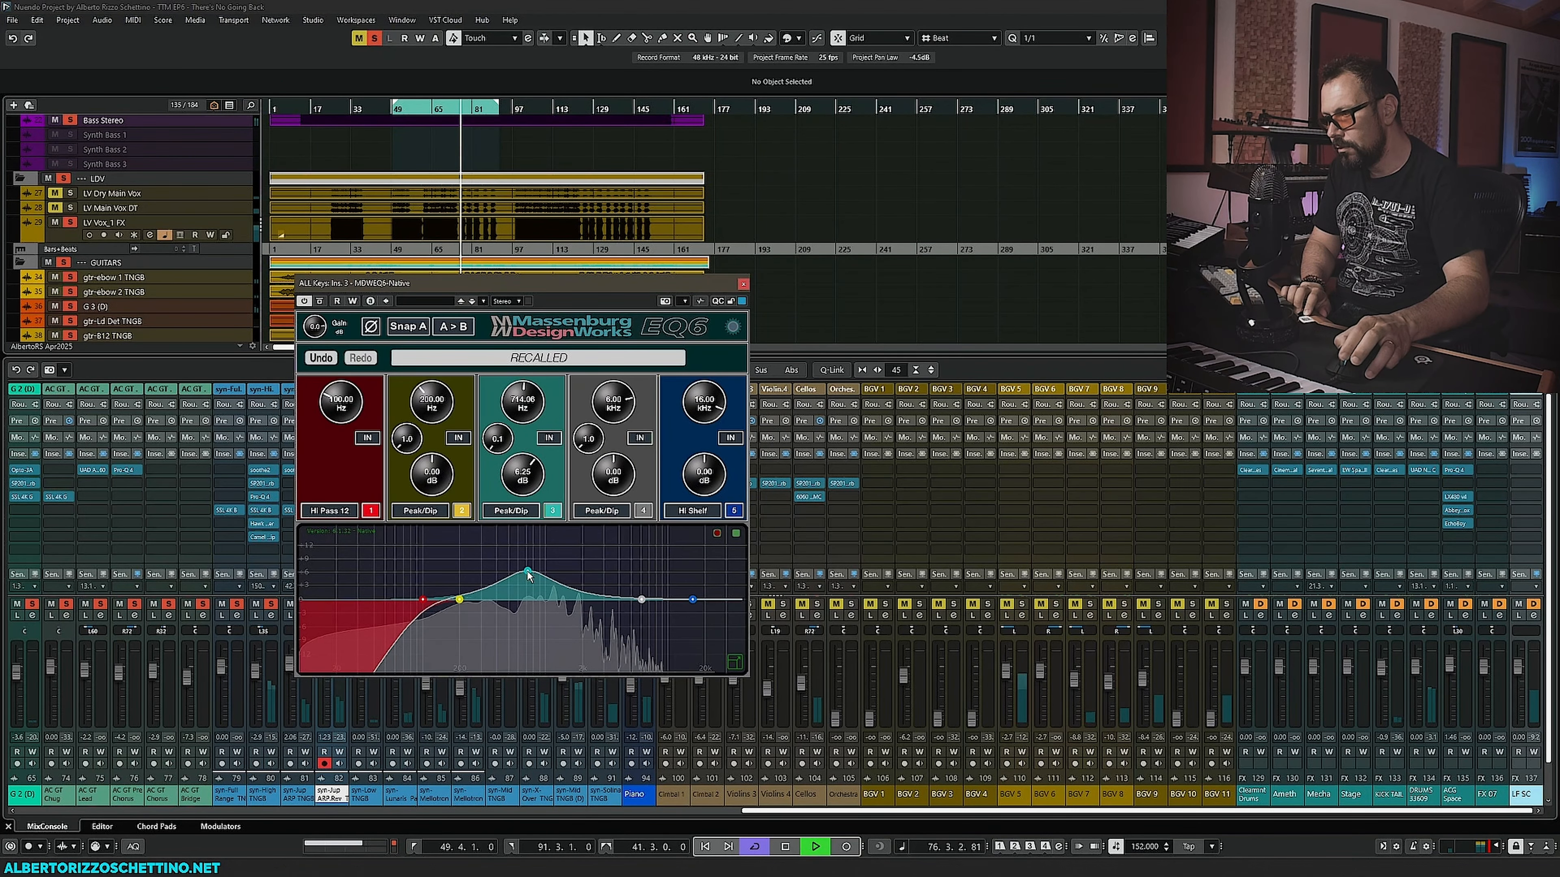
{"action": "scroll", "coordinate": [528, 572], "scroll_direction": "down", "scroll_amount": 5}
{"action": "left_click_drag", "start_coordinate": [528, 573], "coordinate": [548, 606]}
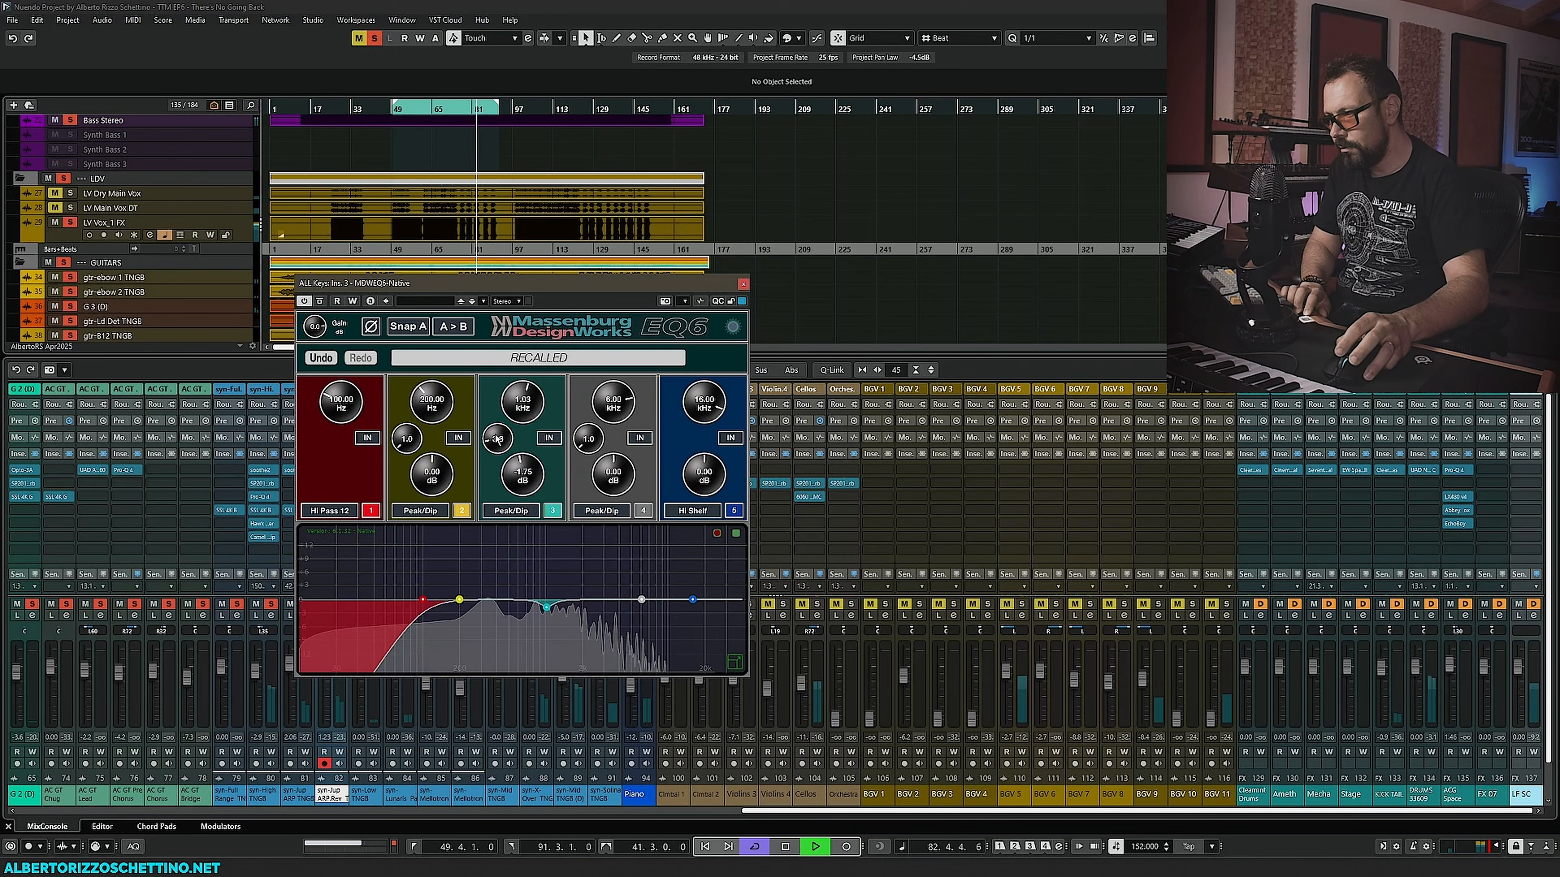
- Set the third band's Q to 0.7 and dip the fourth band near 5.43 kHz, comparing bypass before closing the EQ
{"action": "left_click_drag", "start_coordinate": [520, 457], "coordinate": [489, 467]}
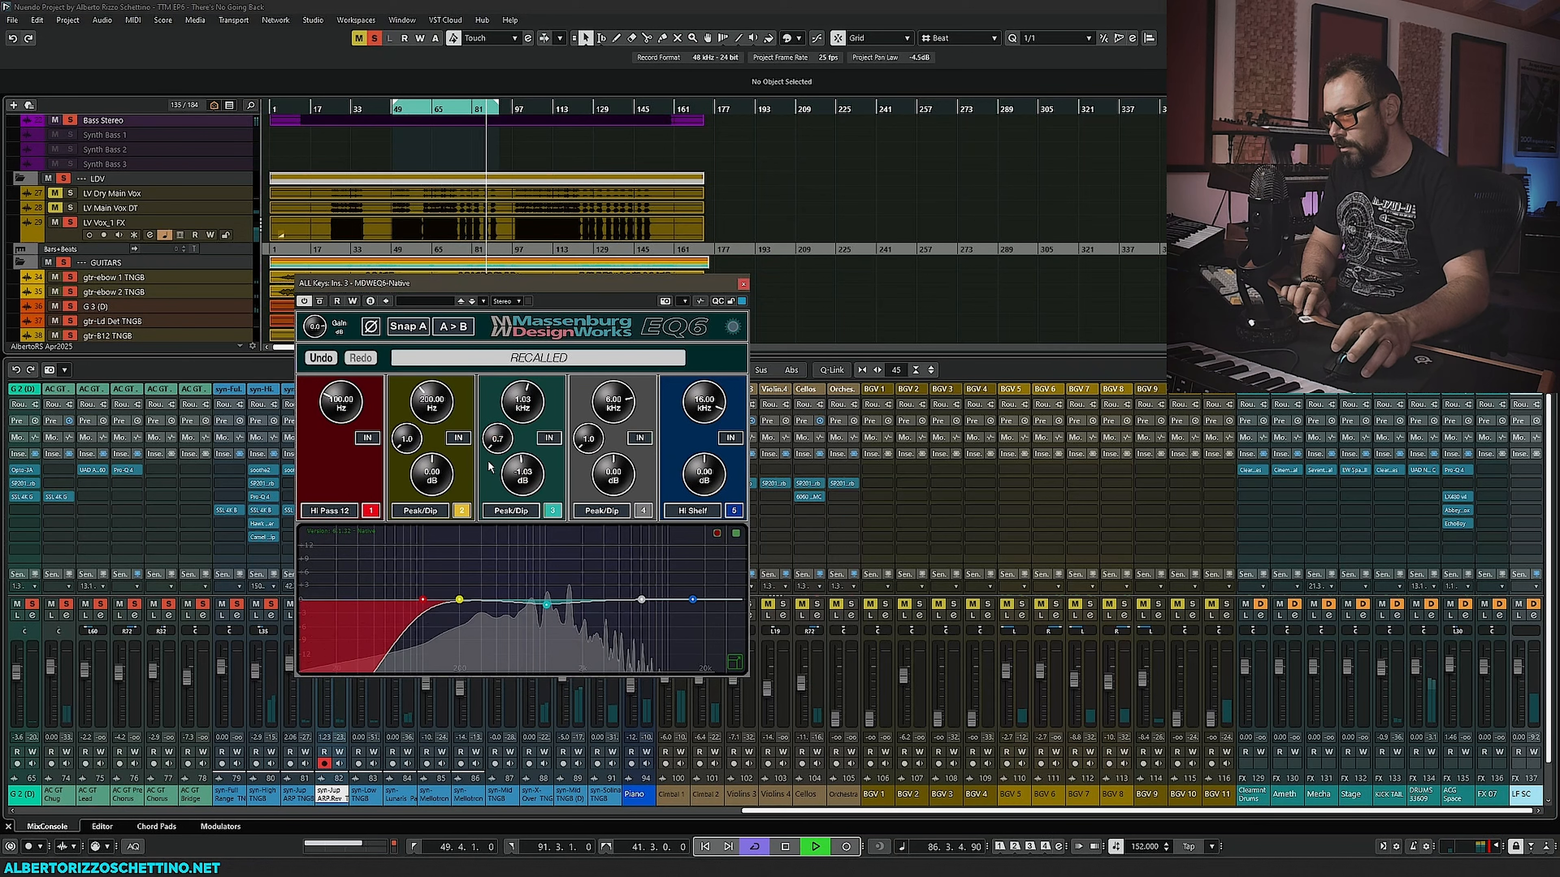
{"action": "left_click_drag", "start_coordinate": [641, 599], "coordinate": [658, 605]}
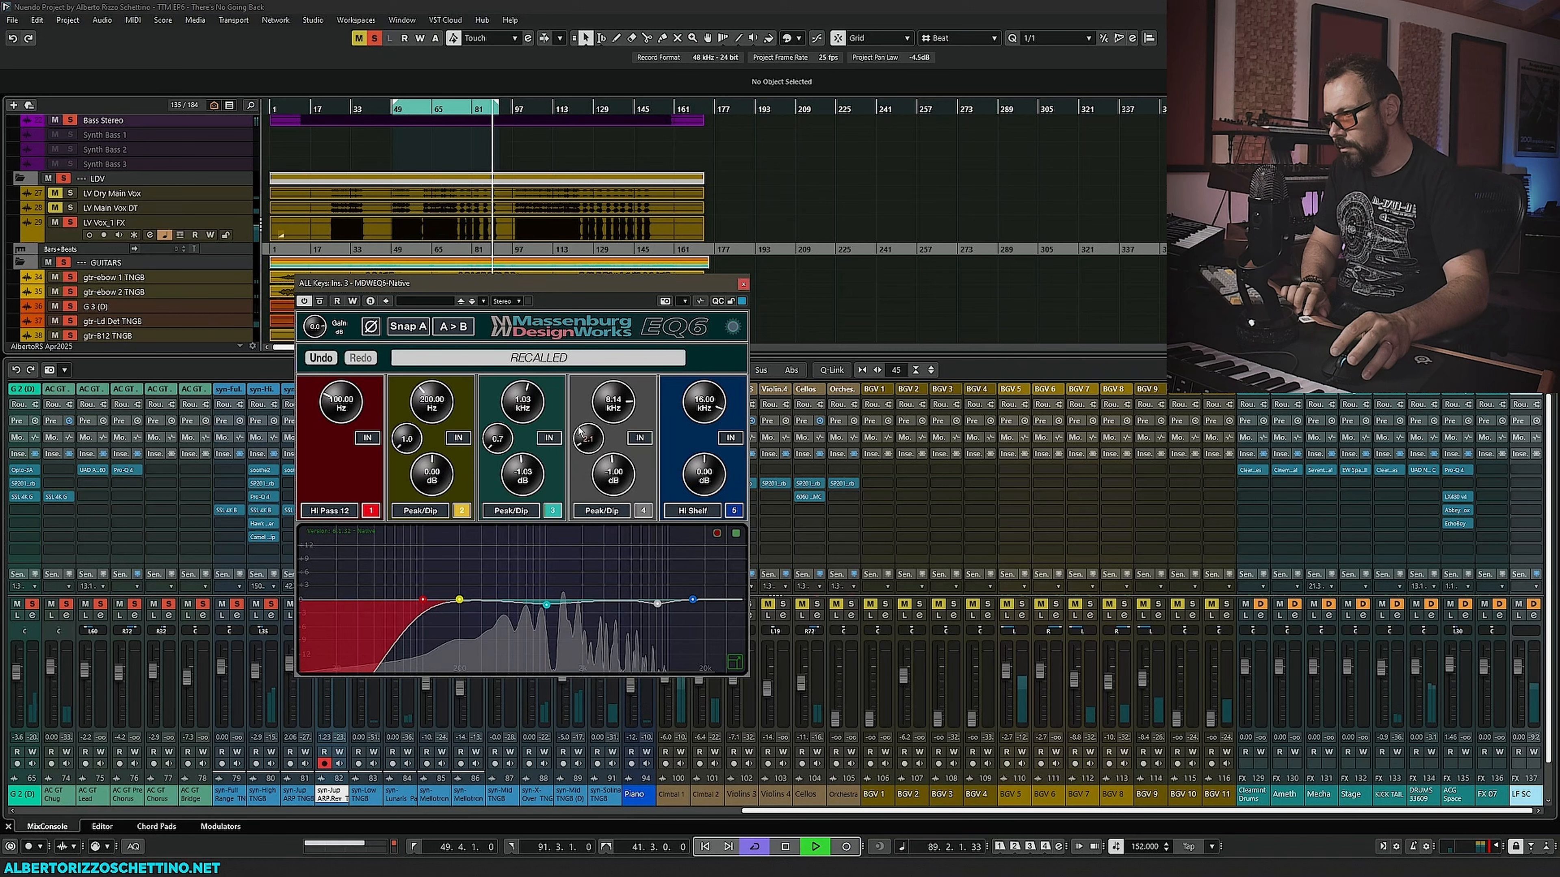
{"action": "mouse_move", "coordinate": [580, 438]}
{"action": "left_mouse_down"}
{"action": "mouse_move", "coordinate": [605, 411]}
{"action": "mouse_move", "coordinate": [600, 428]}
{"action": "left_mouse_up"}
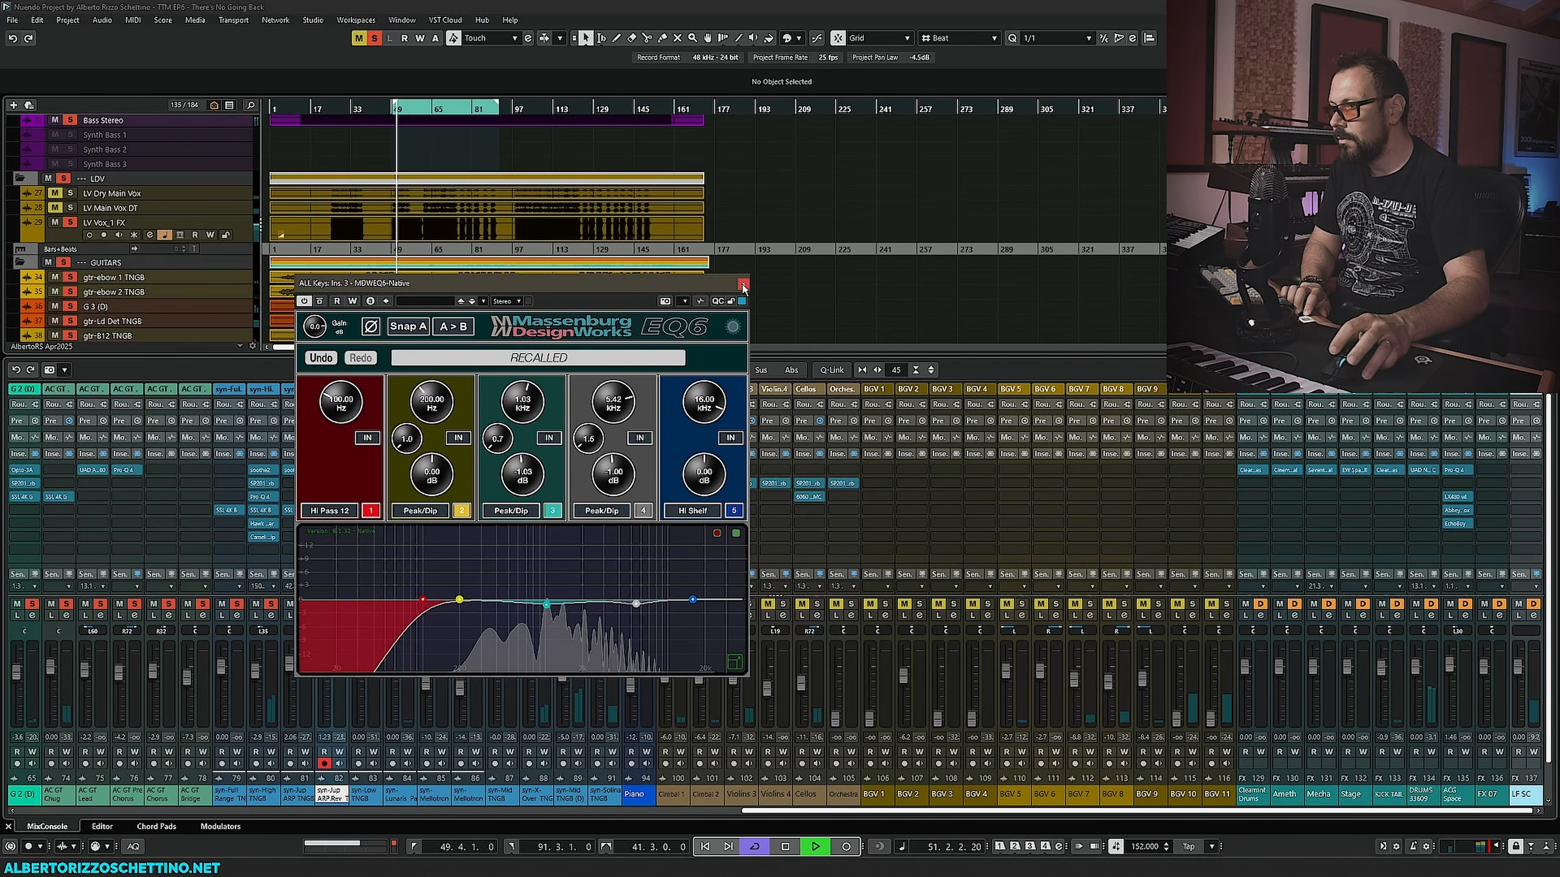
{"action": "left_click", "coordinate": [320, 302]}
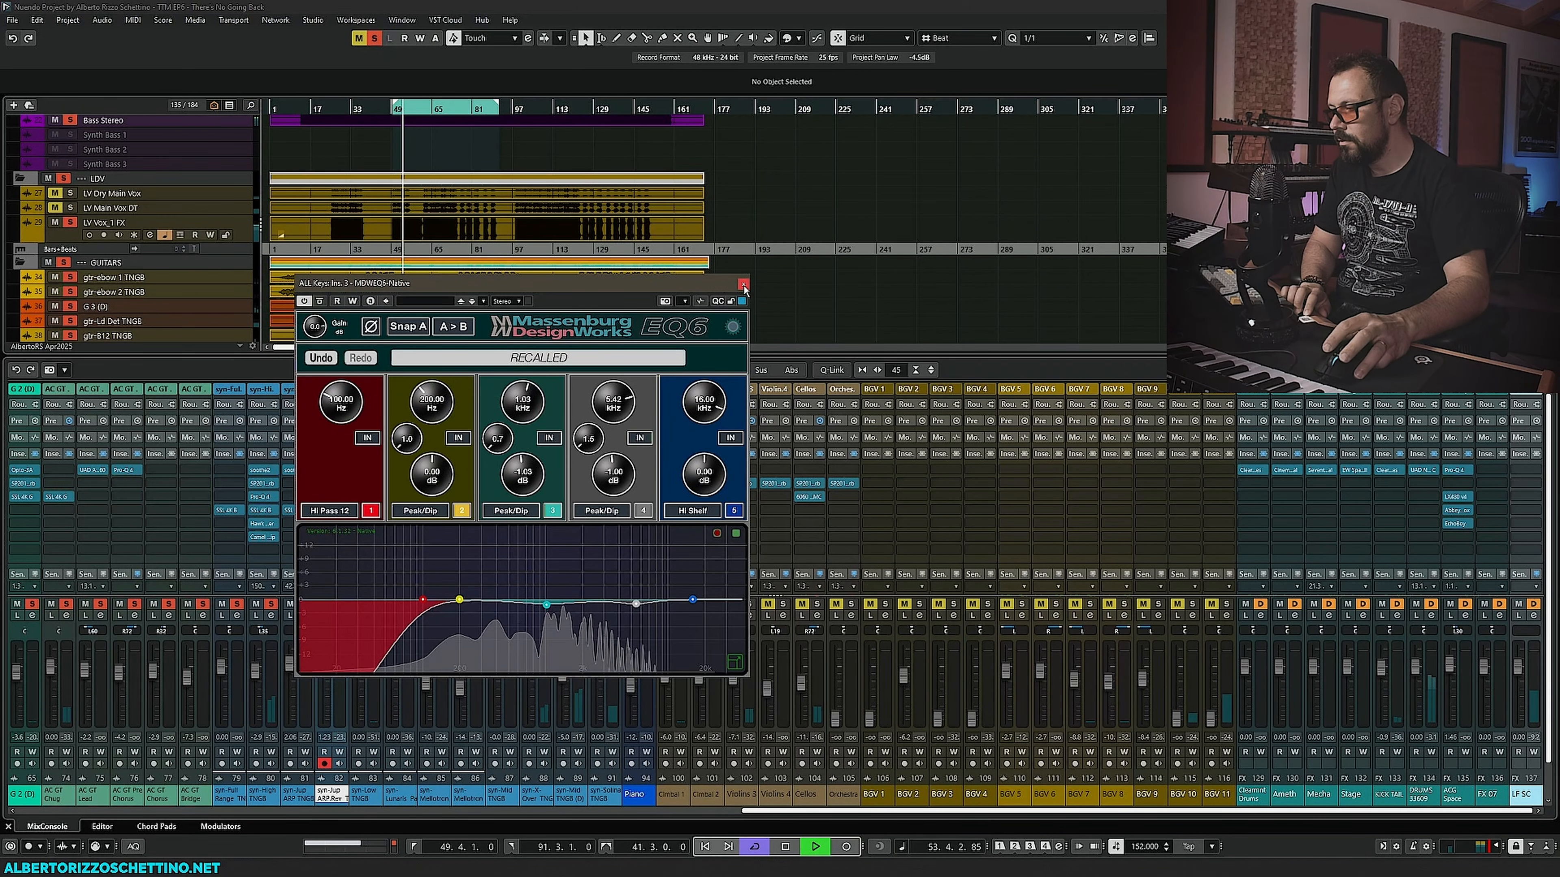
{"action": "left_click", "coordinate": [743, 284]}
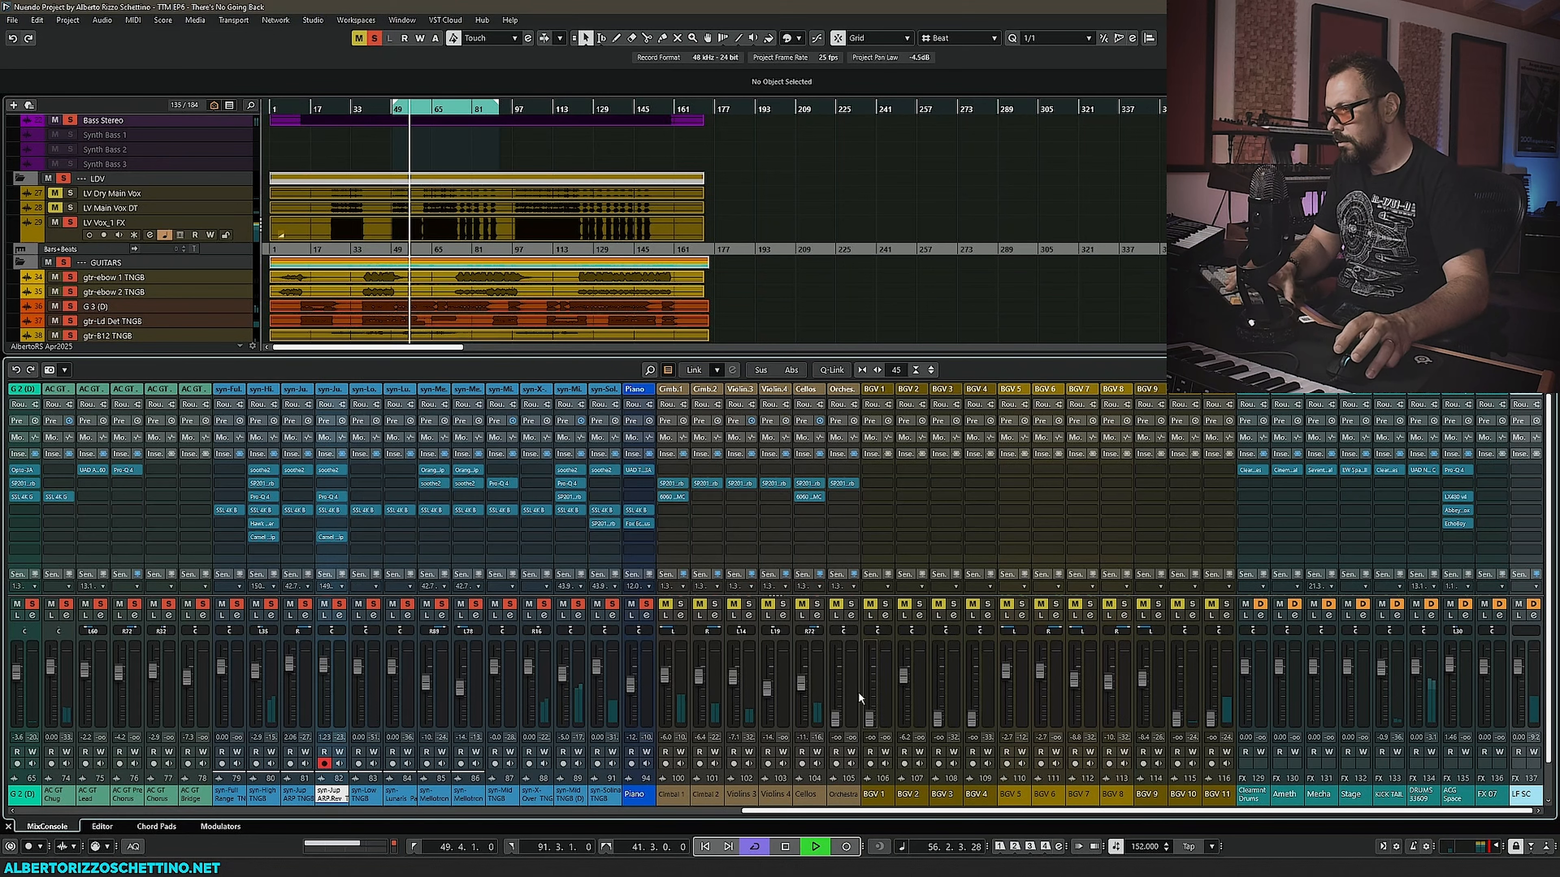
- Add an Orange Clip plug-in to the ALL Keys bus's first insert slot and open it
{"action": "key", "text": "F3"}
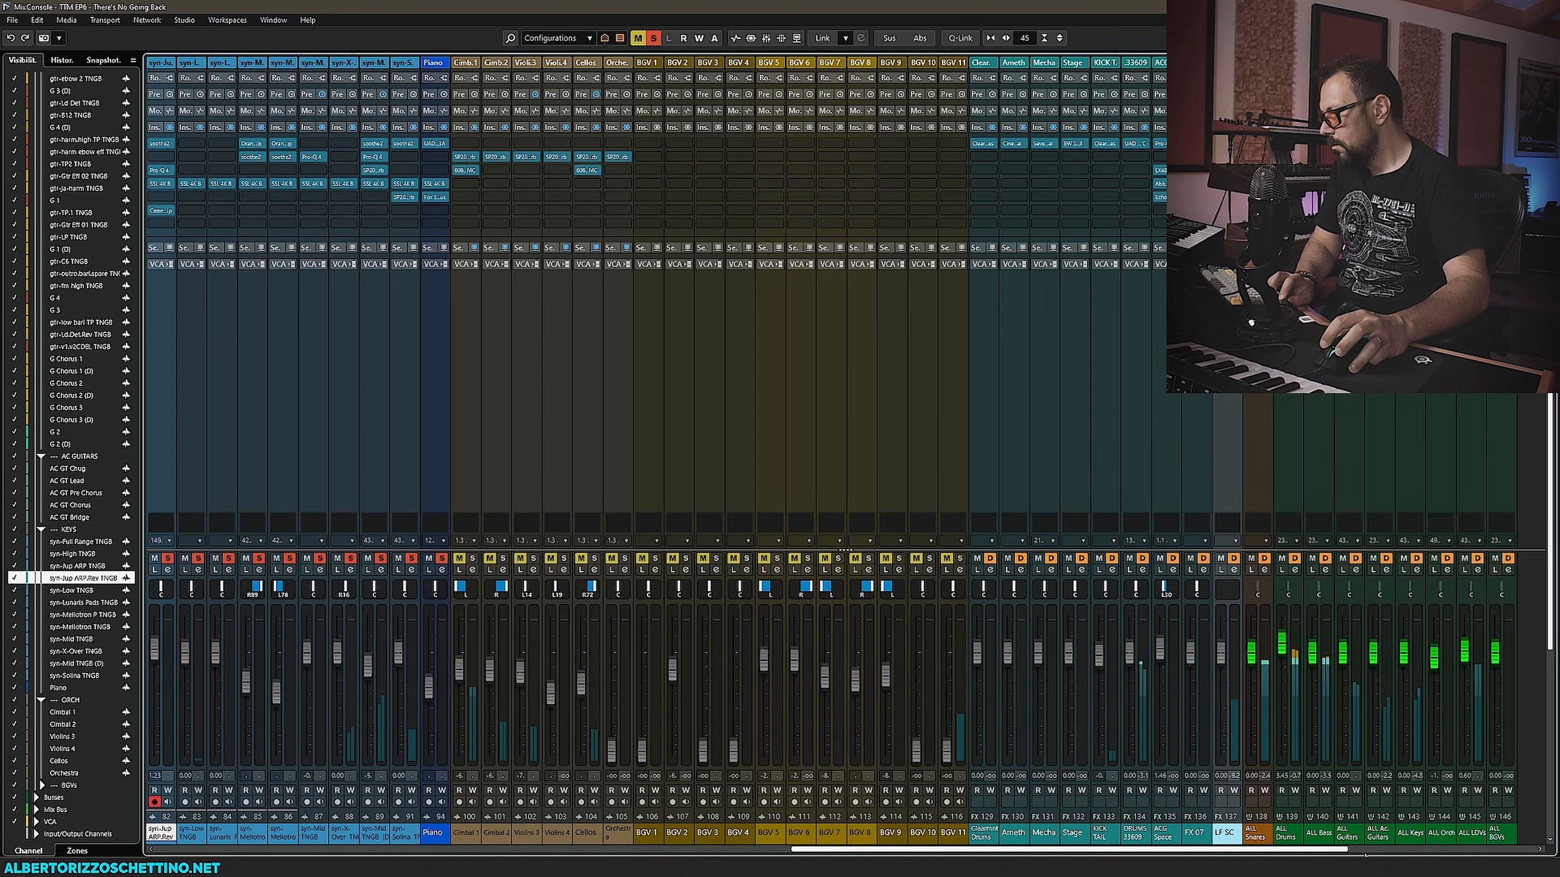
{"action": "left_click", "coordinate": [1373, 852]}
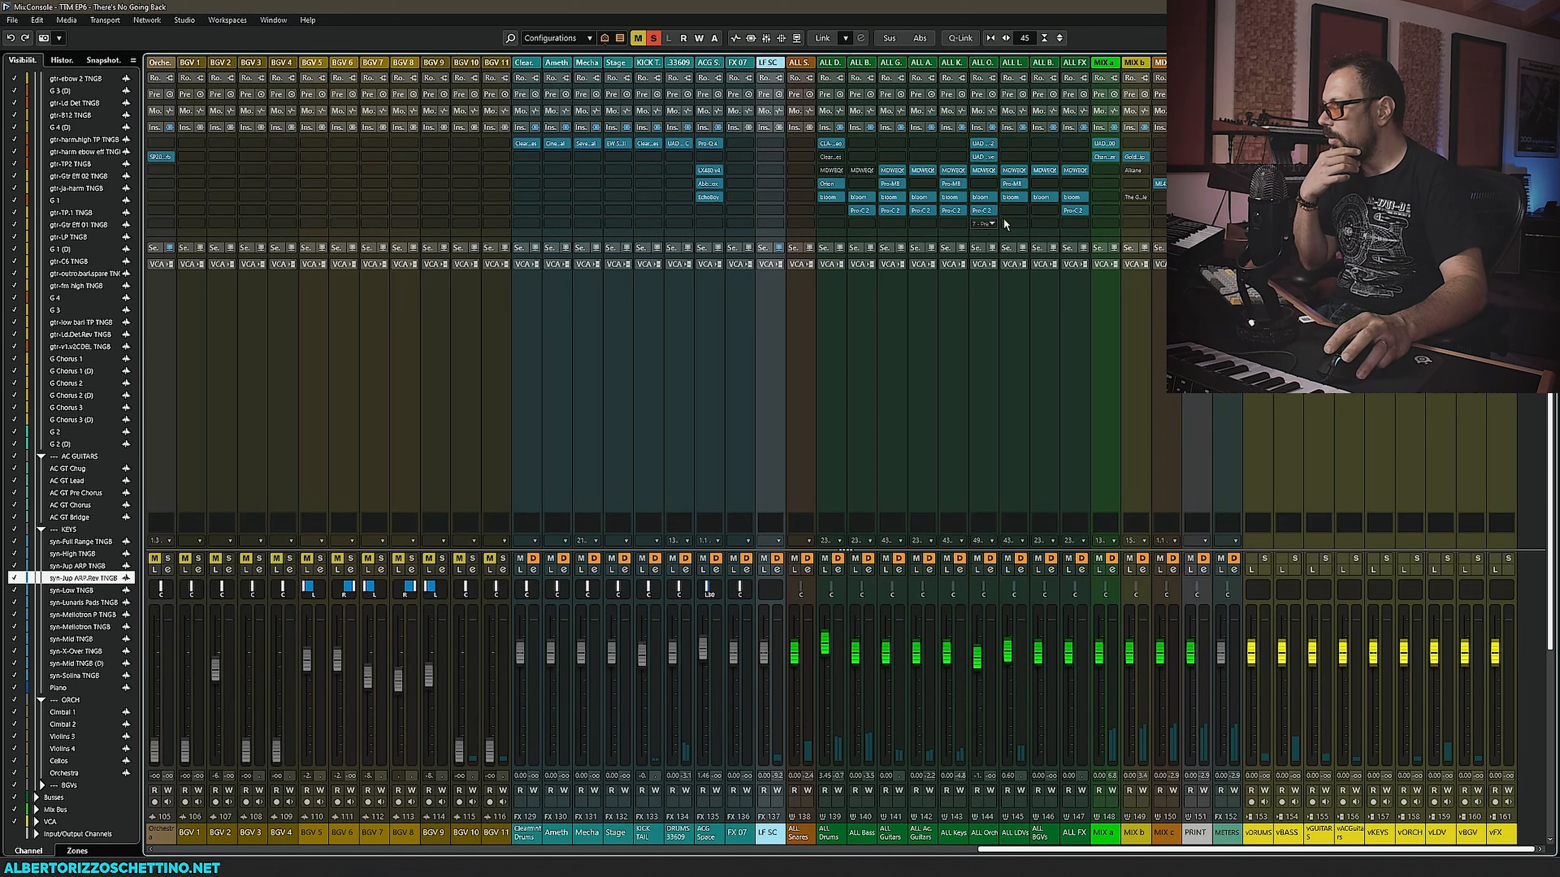
{"action": "left_click_drag", "start_coordinate": [1060, 196], "coordinate": [924, 231]}
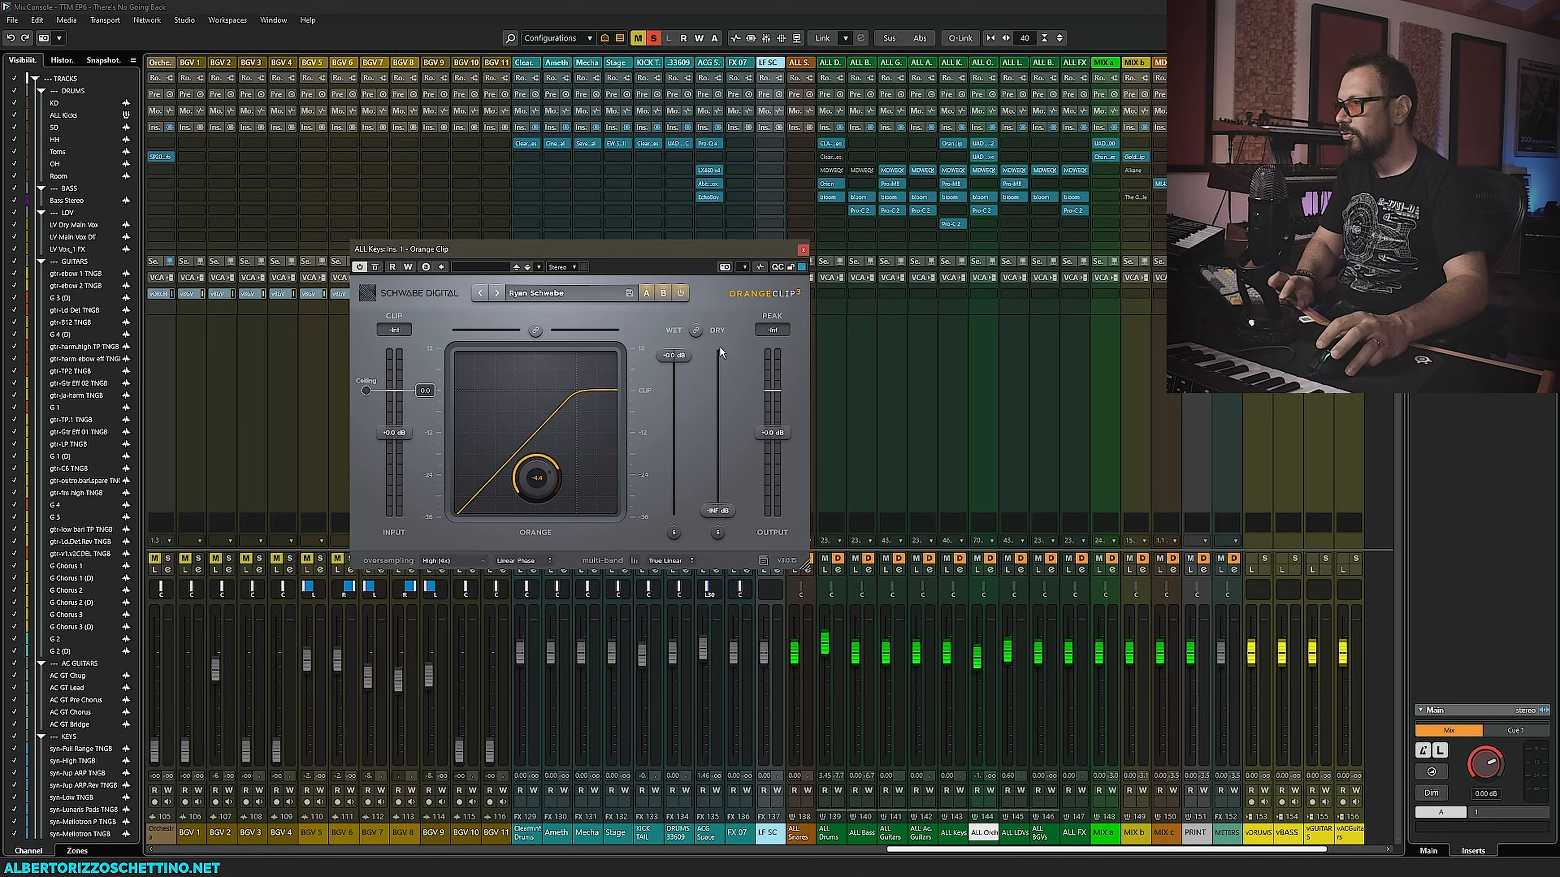
{"action": "left_click_drag", "start_coordinate": [951, 226], "coordinate": [954, 210]}
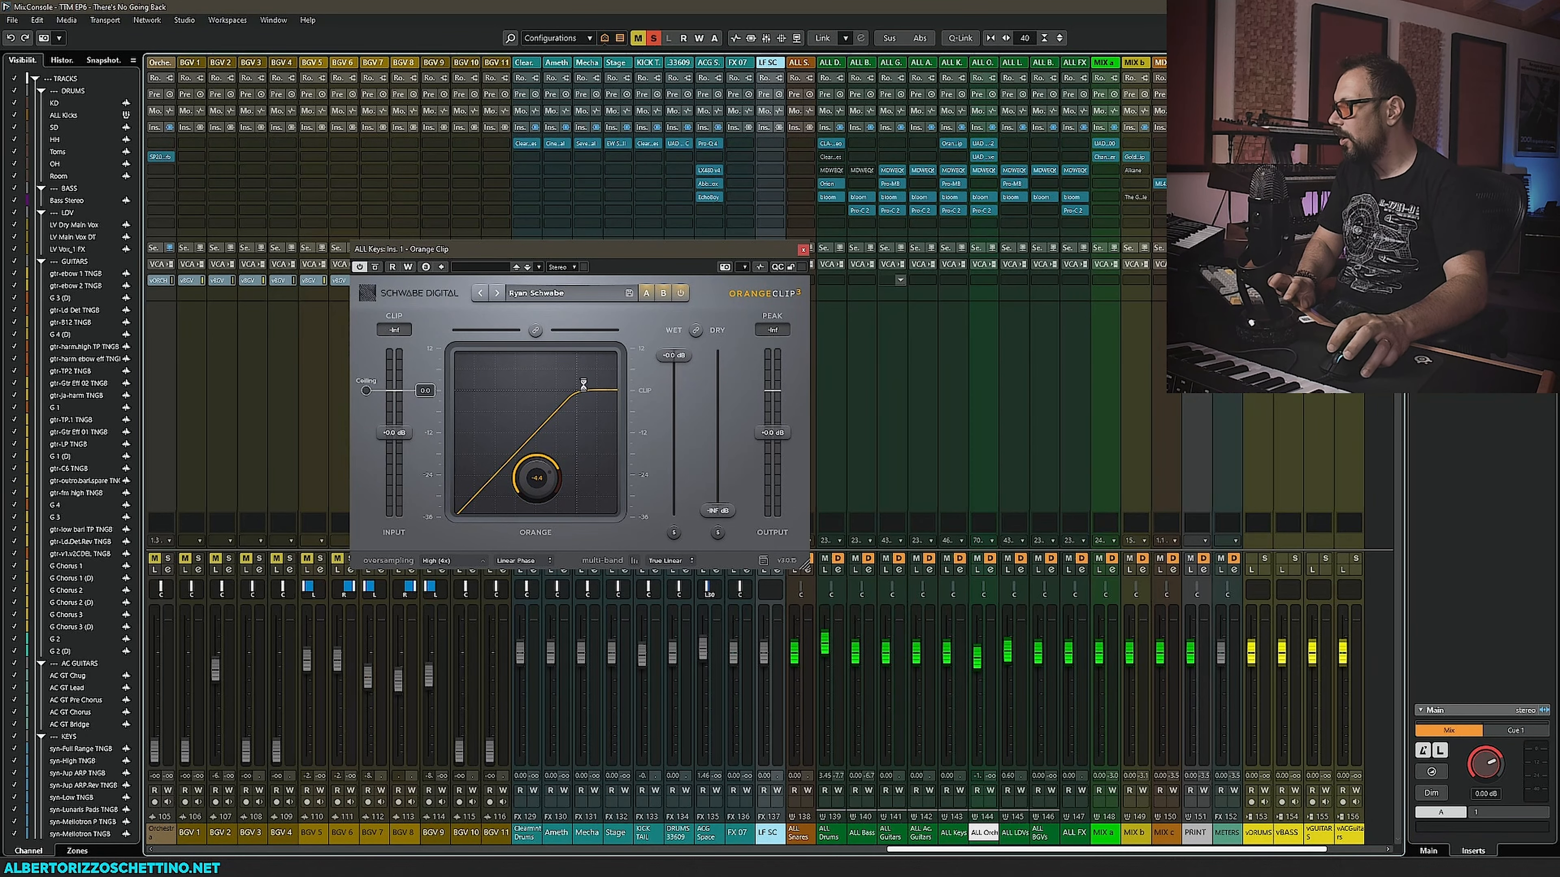
- During playback, adjust Orange Clip's input drive and clip ceiling to clip the keys bus lightly
{"action": "key", "text": "space"}
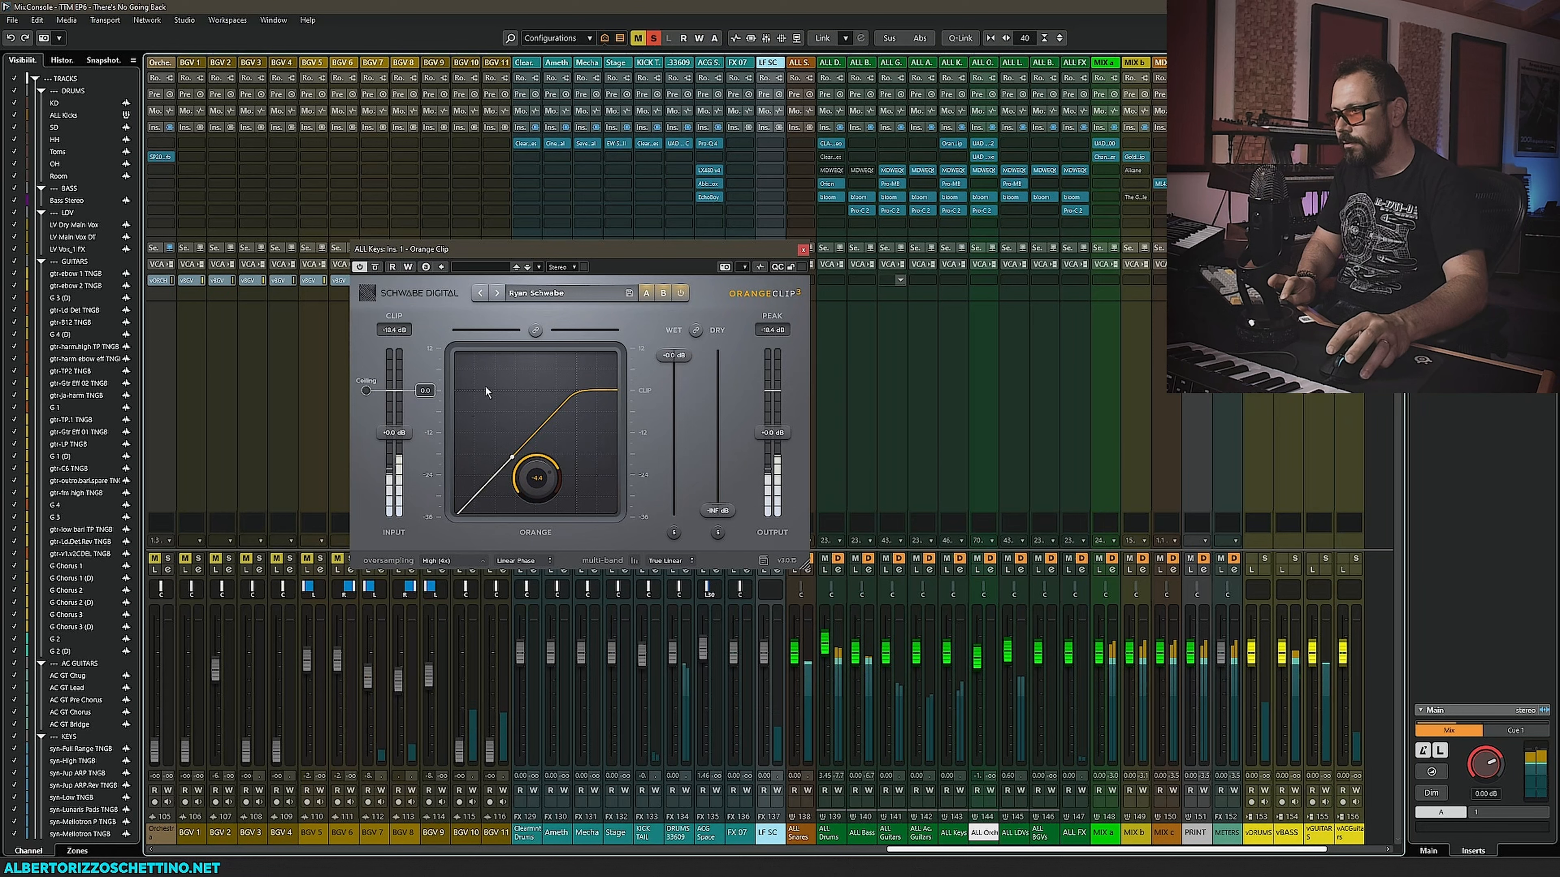
{"action": "left_click", "coordinate": [535, 331]}
{"action": "mouse_move", "coordinate": [393, 433]}
{"action": "left_mouse_down"}
{"action": "mouse_move", "coordinate": [403, 358]}
{"action": "mouse_move", "coordinate": [367, 421]}
{"action": "left_mouse_up"}
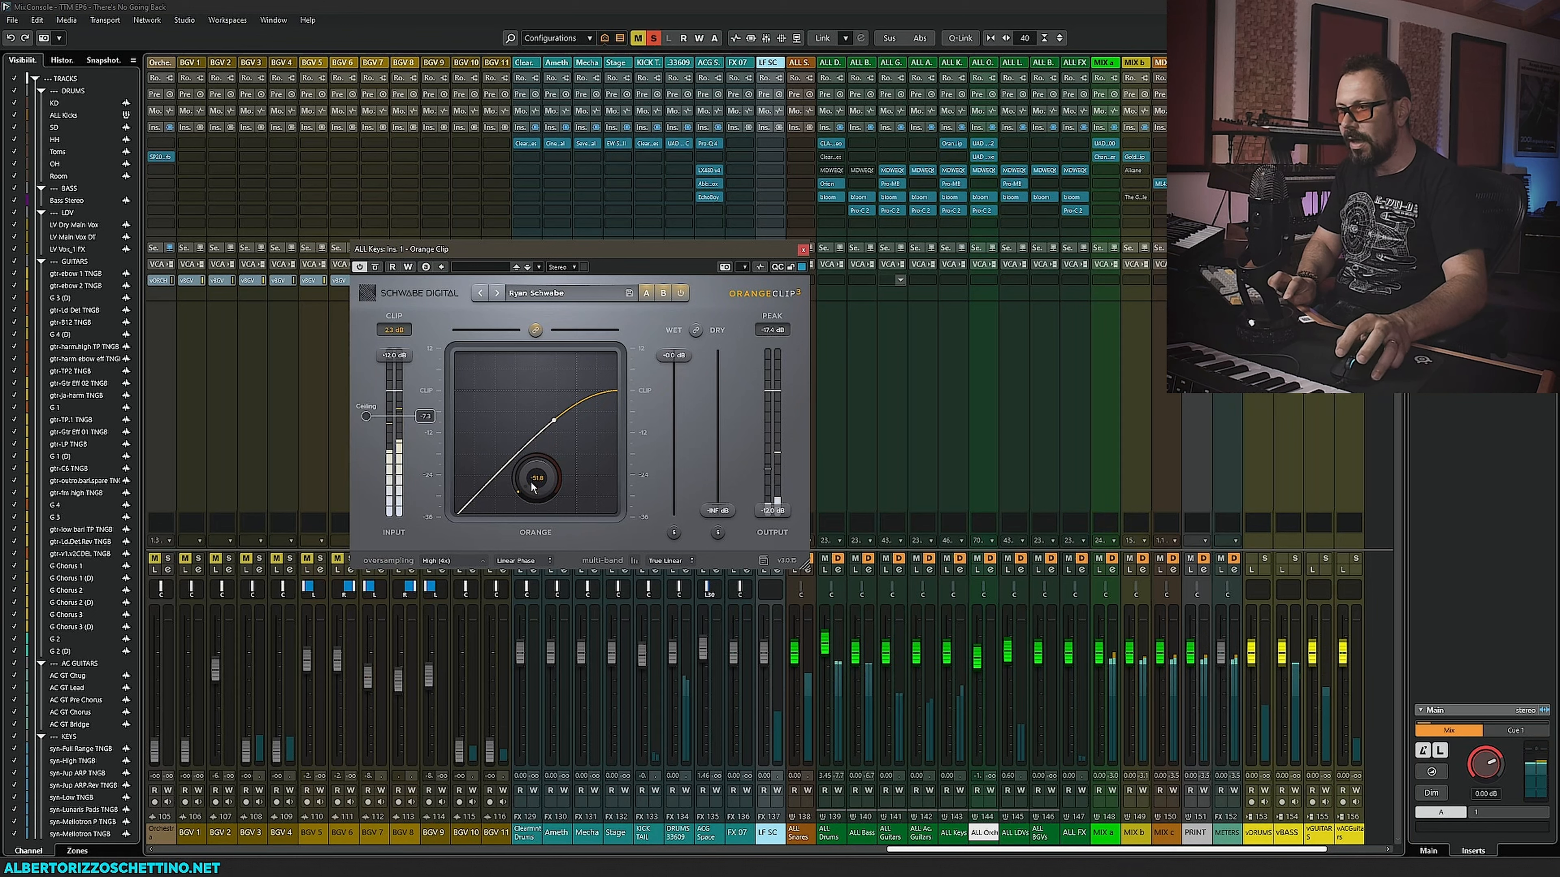
{"action": "left_click", "coordinate": [373, 363]}
{"action": "left_click", "coordinate": [394, 357], "text": "alt"}
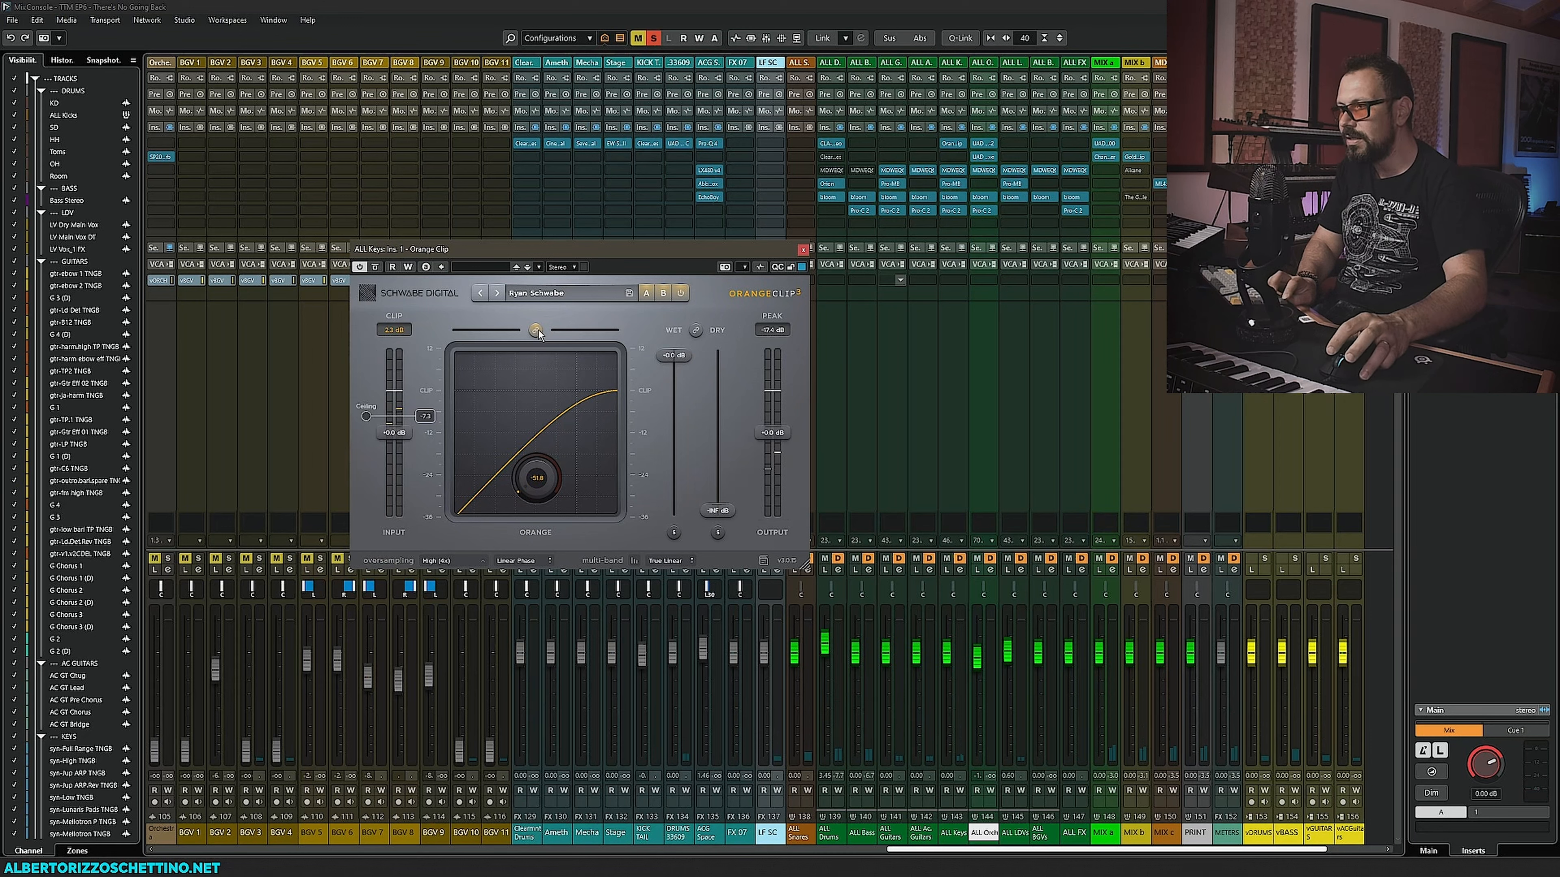
{"action": "left_click_drag", "start_coordinate": [366, 417], "coordinate": [367, 392]}
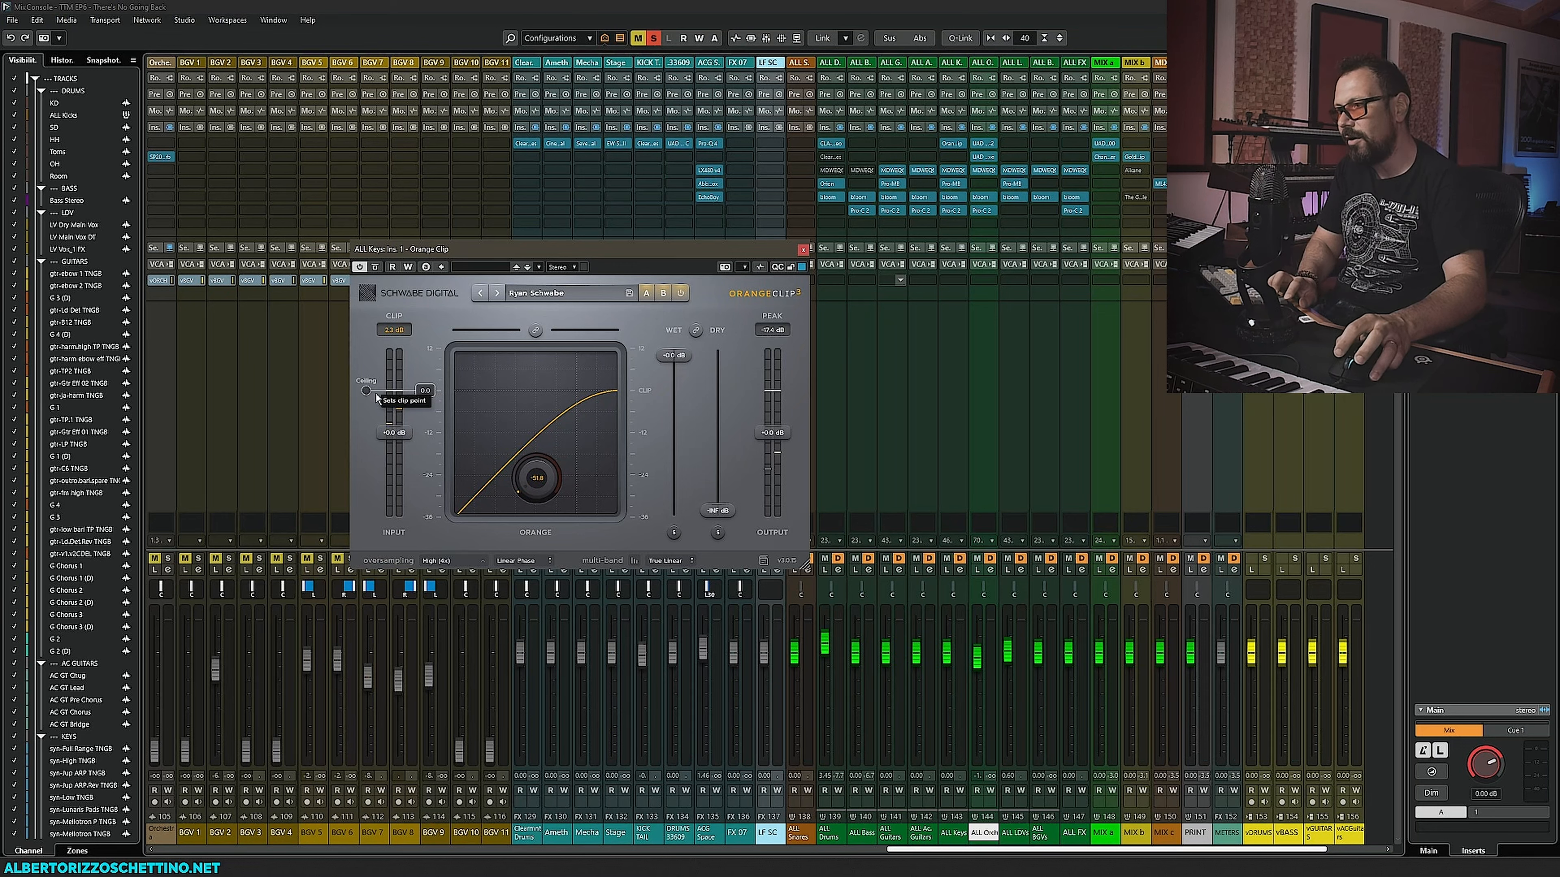
{"action": "key", "text": "space"}
{"action": "left_click_drag", "start_coordinate": [377, 398], "coordinate": [366, 450]}
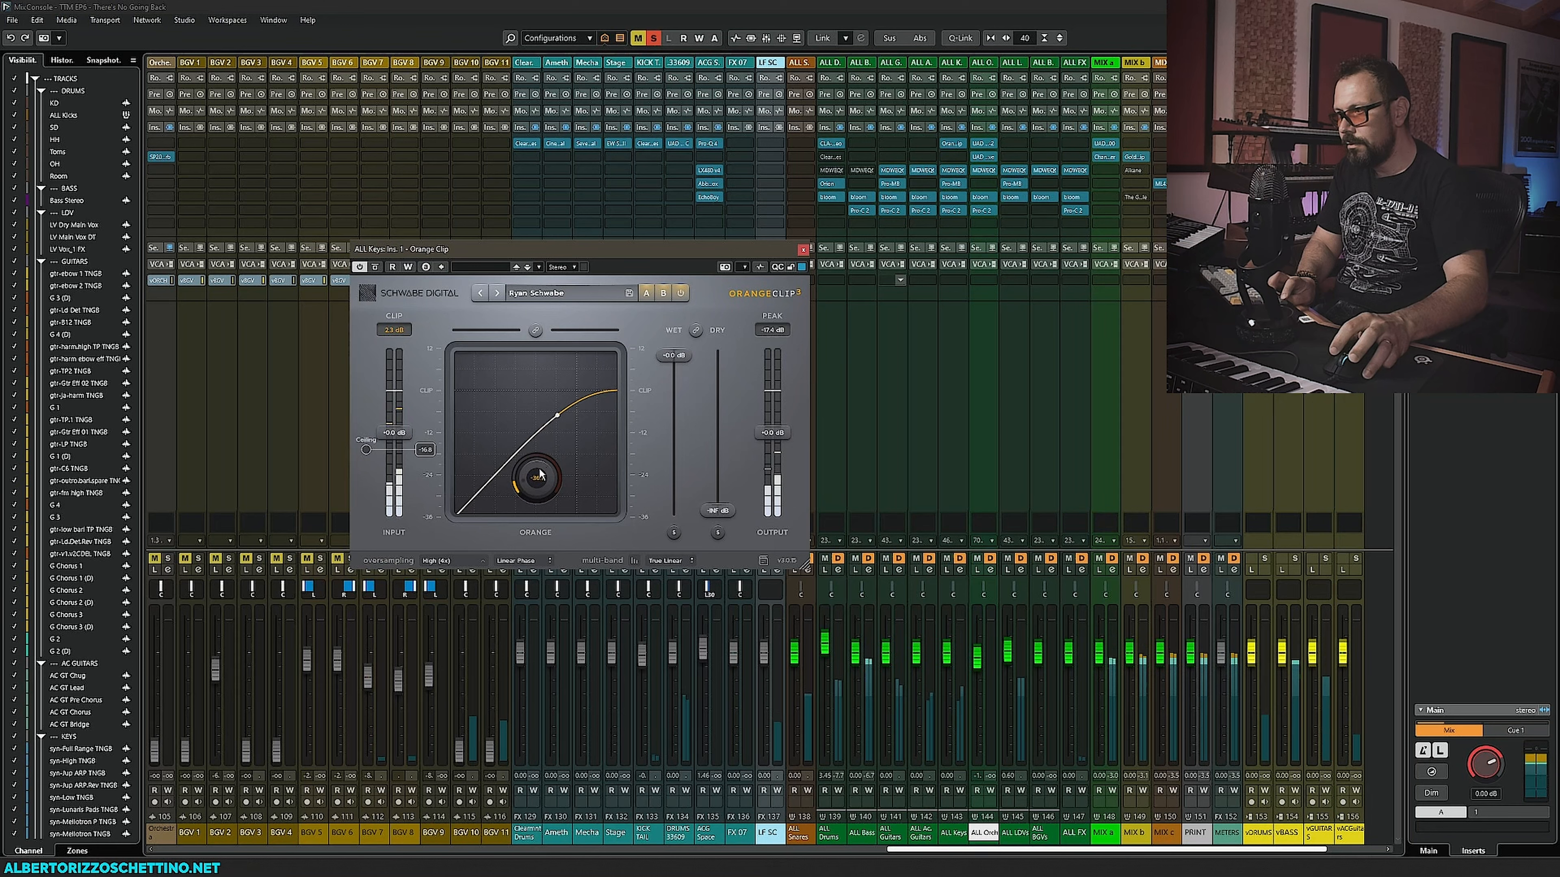
- Lower Orange Clip's output gain and try different wet and dry levels, resetting both to default
{"action": "left_click_drag", "start_coordinate": [786, 439], "coordinate": [783, 466]}
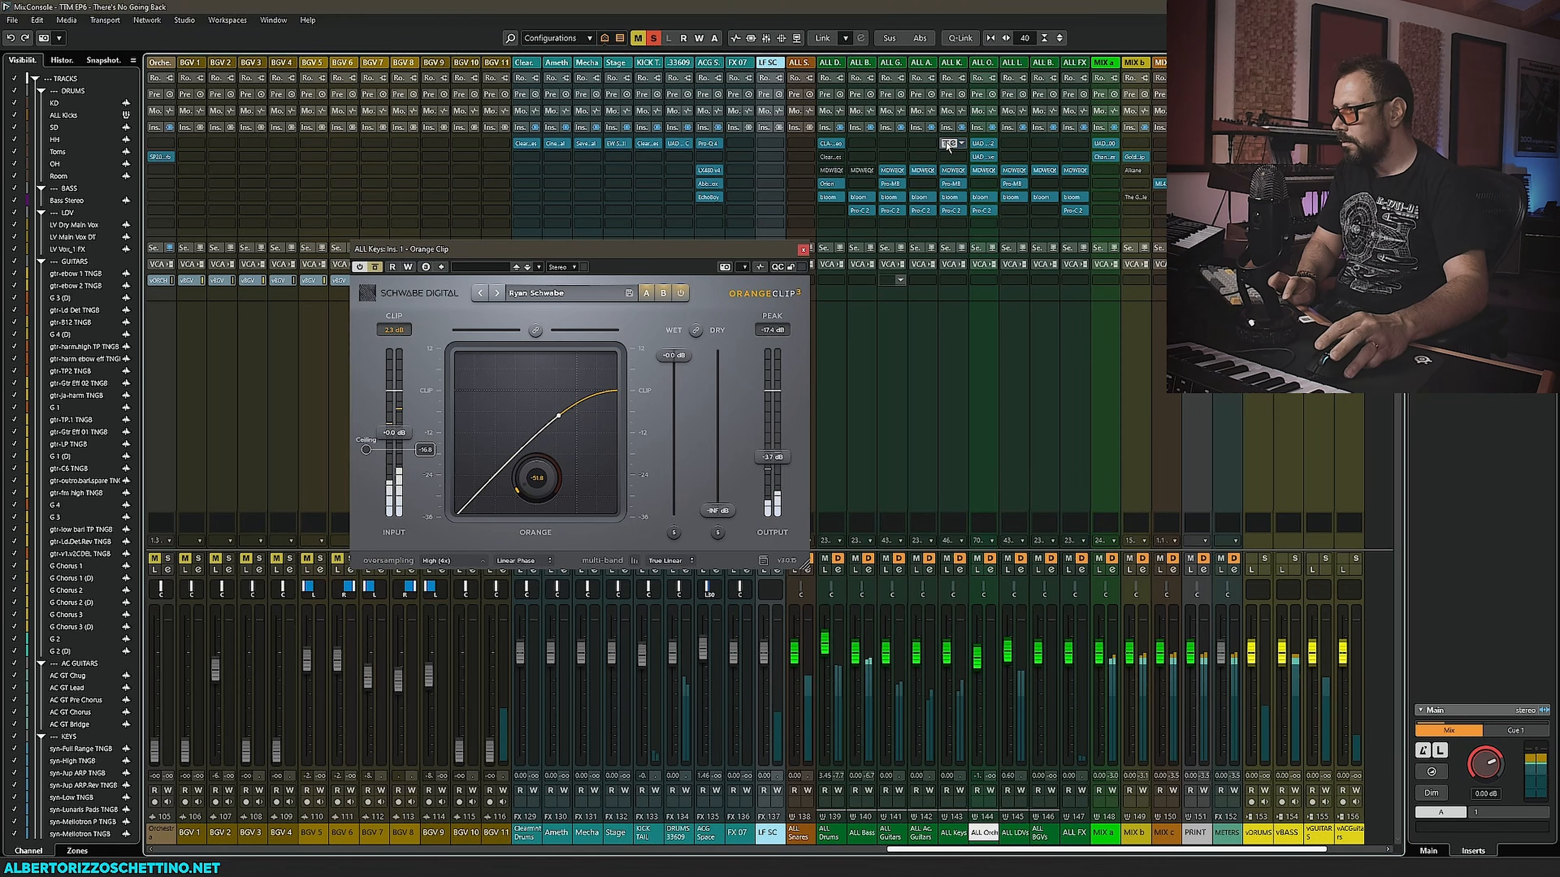
{"action": "mouse_move", "coordinate": [771, 458]}
{"action": "left_mouse_down"}
{"action": "mouse_move", "coordinate": [779, 519]}
{"action": "mouse_move", "coordinate": [778, 391]}
{"action": "mouse_move", "coordinate": [779, 446]}
{"action": "left_mouse_up"}
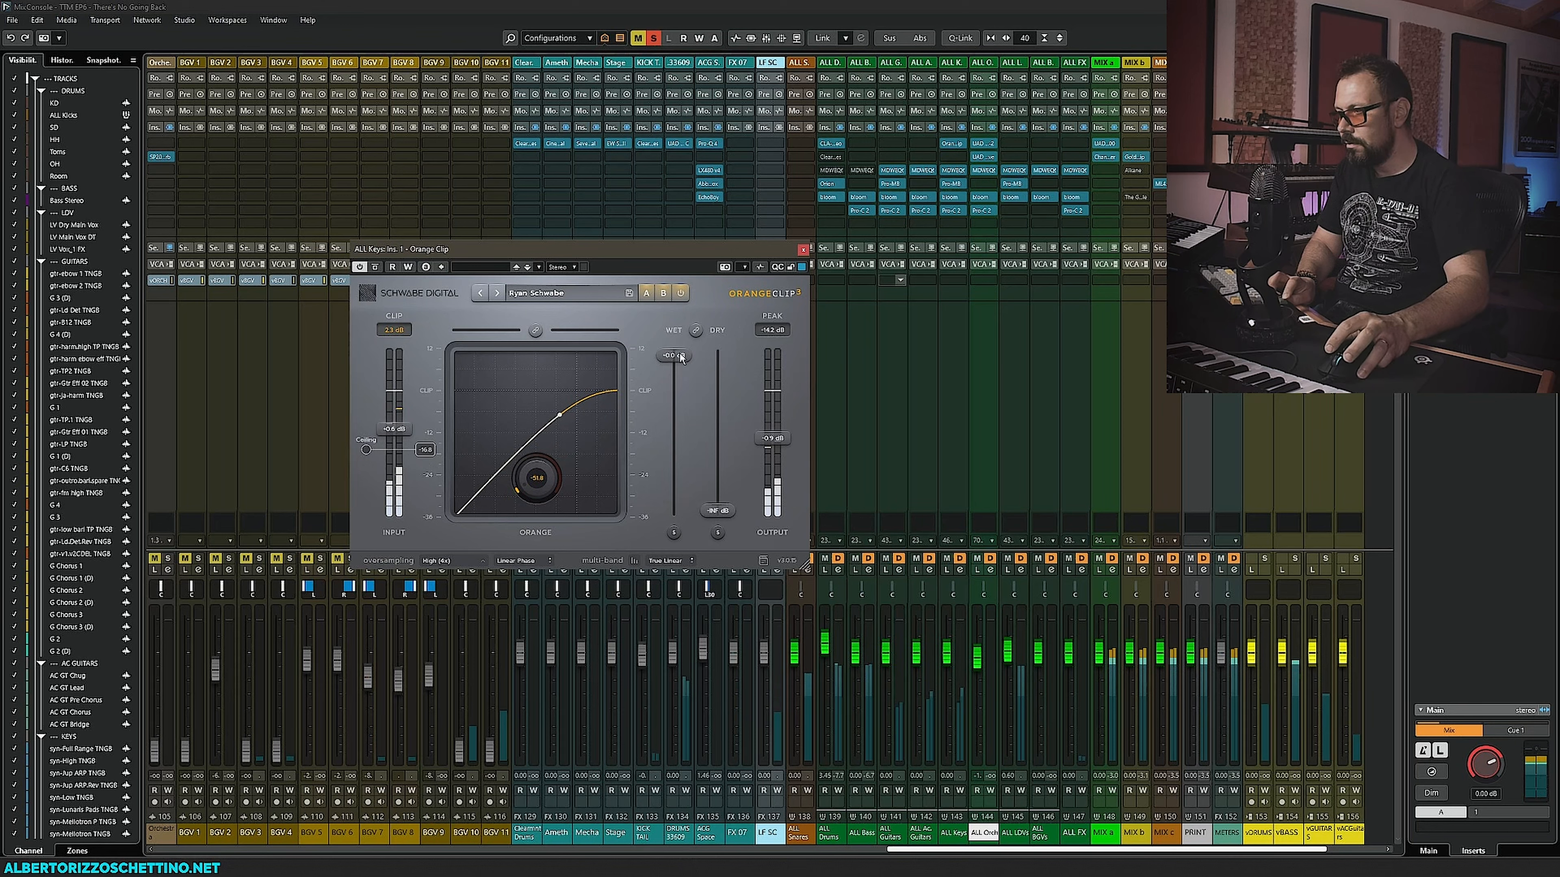
{"action": "left_click_drag", "start_coordinate": [716, 498], "coordinate": [769, 460]}
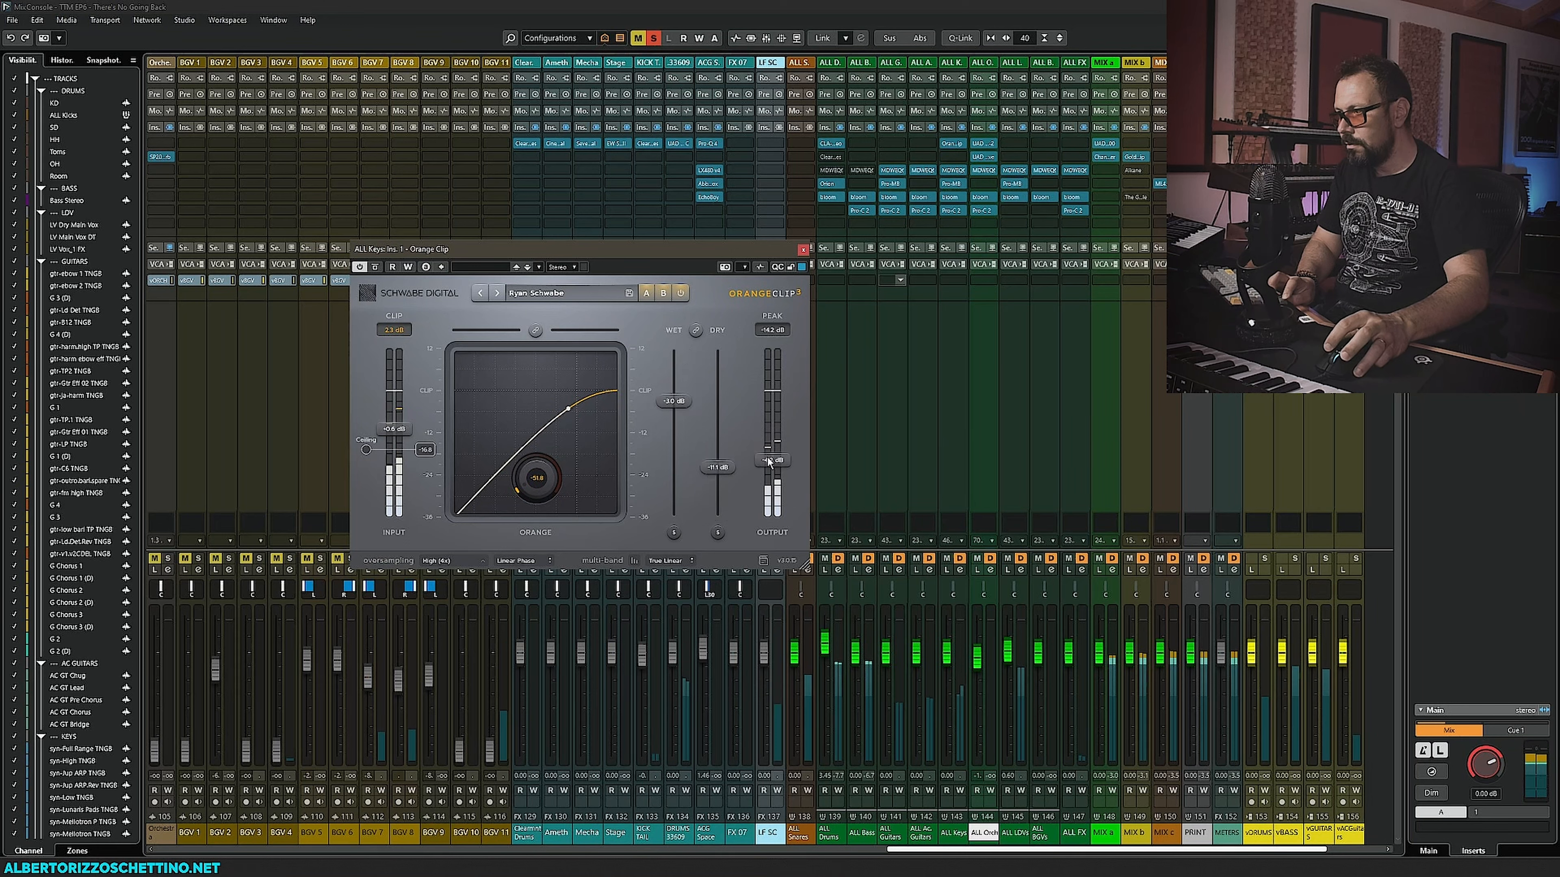
{"action": "double_click", "coordinate": [723, 467]}
{"action": "double_click", "coordinate": [673, 402]}
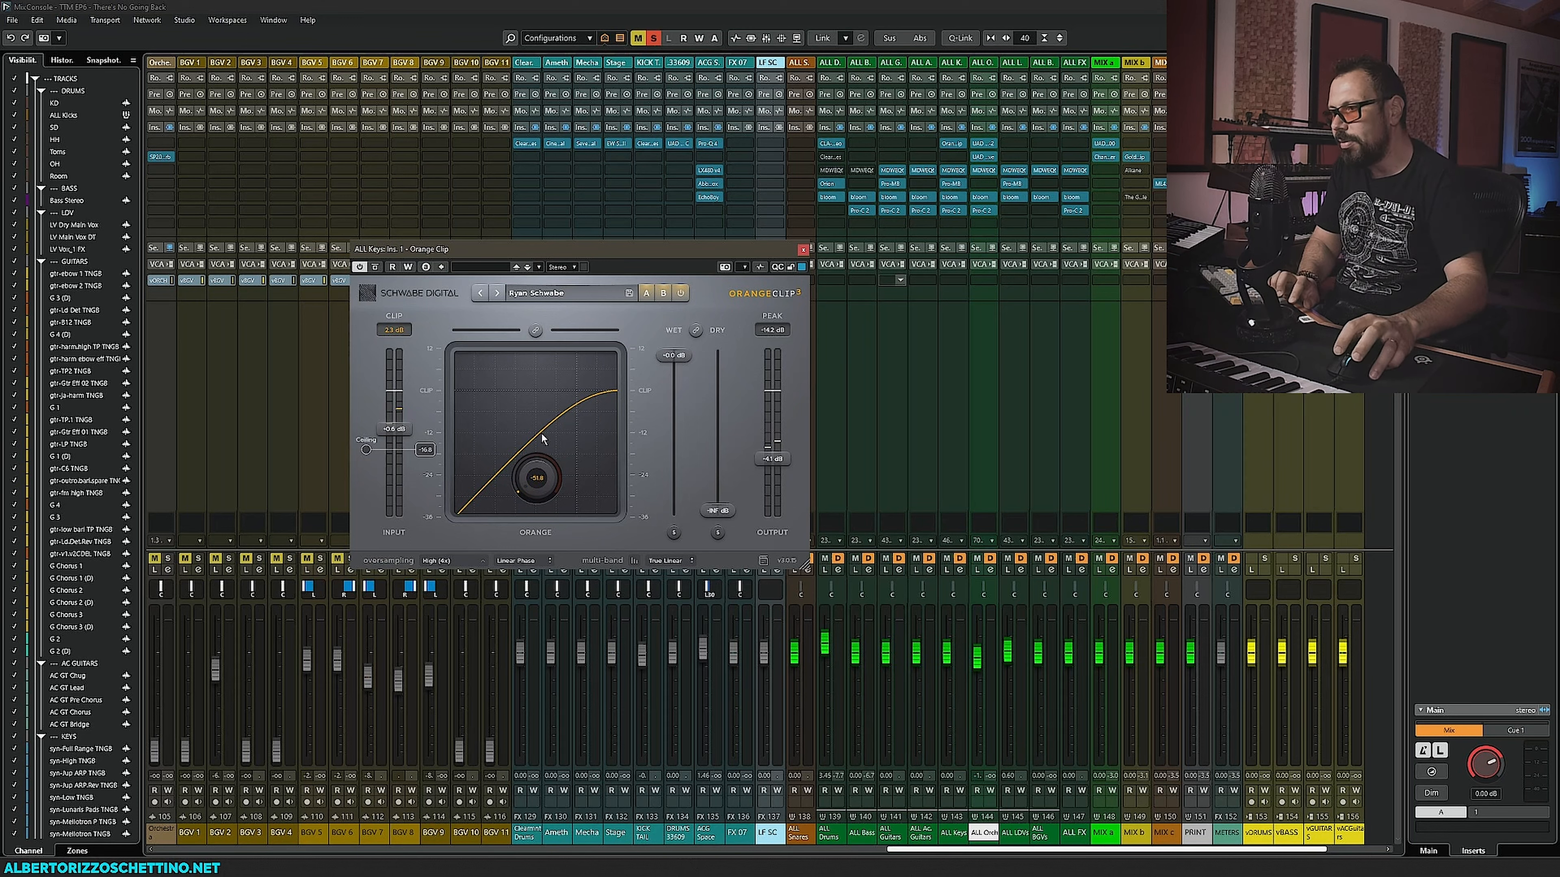
- Set Orange Clip's output to about -4.9 dB while playing, compare with bypass, and close the plug-in
{"action": "key", "text": "space"}
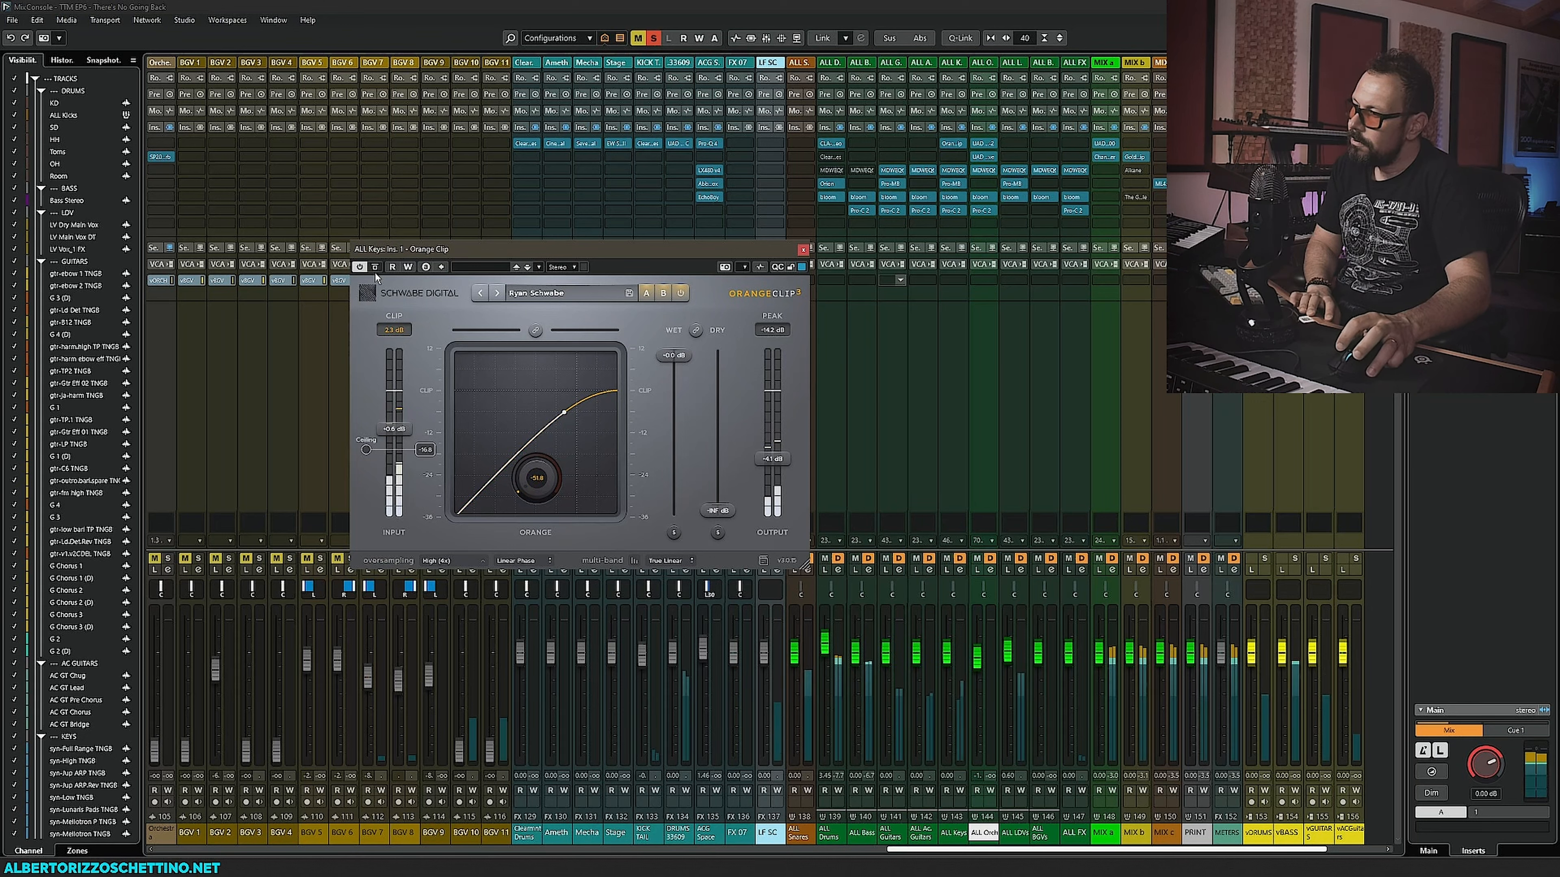
{"action": "left_click_drag", "start_coordinate": [781, 468], "coordinate": [783, 489]}
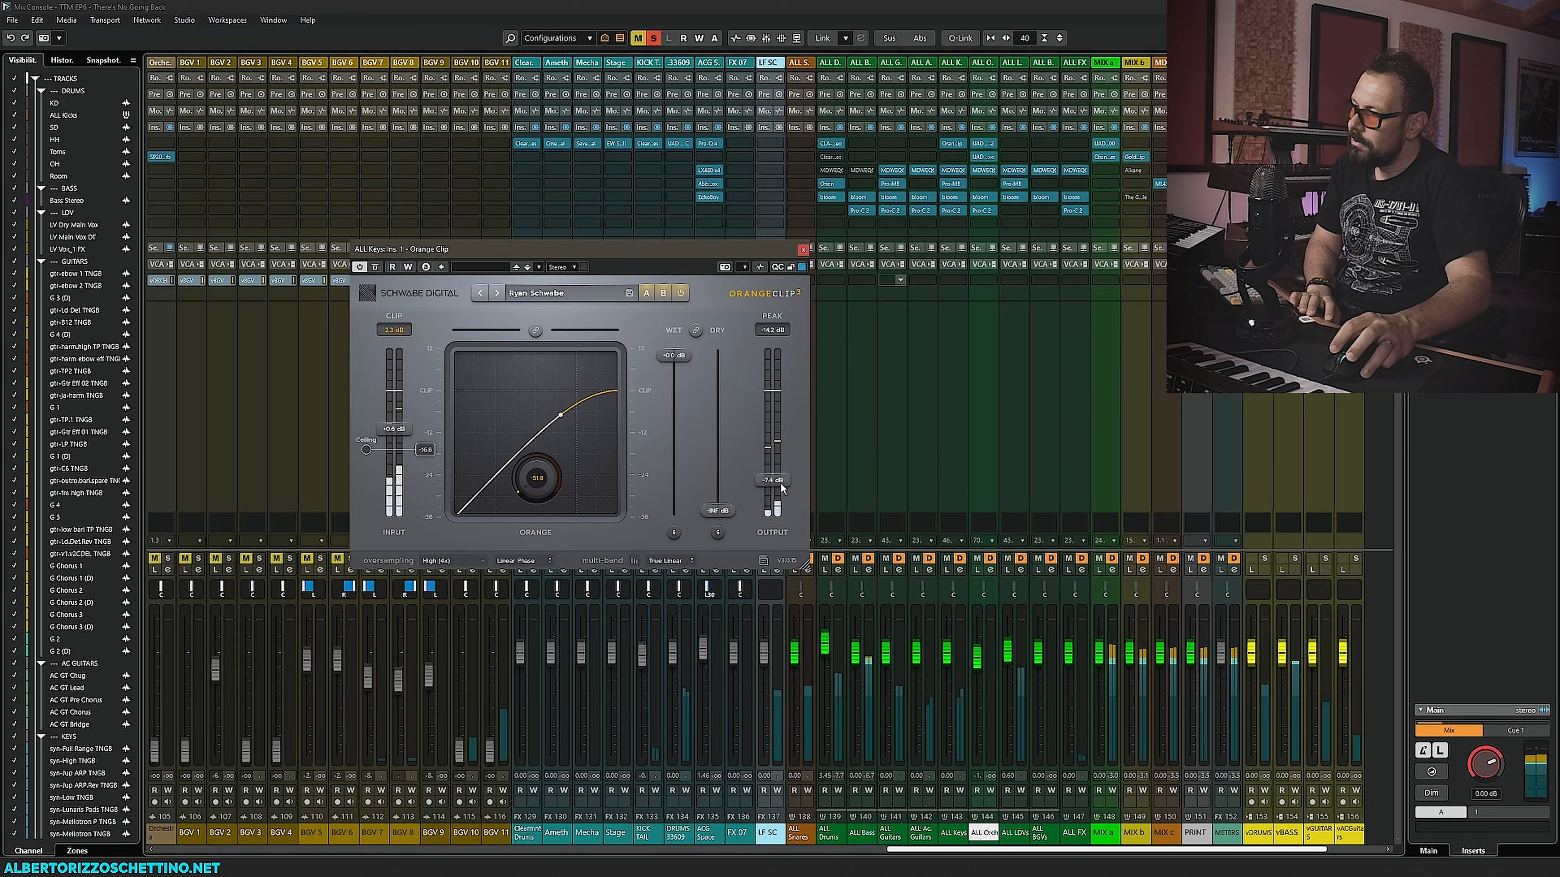
{"action": "left_click", "coordinate": [376, 268]}
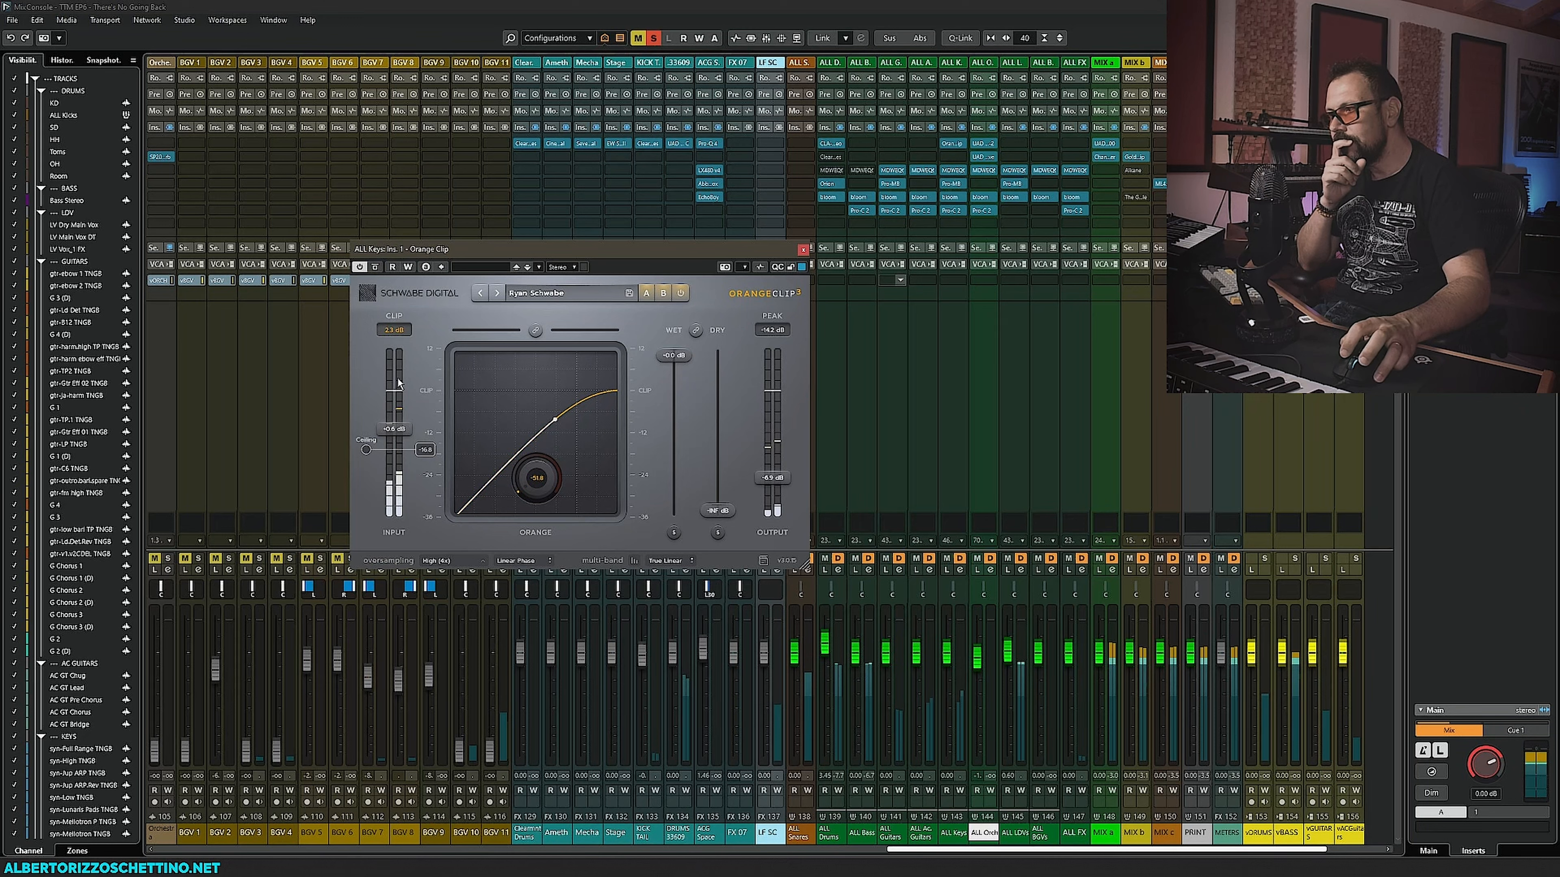
{"action": "left_click", "coordinate": [802, 250]}
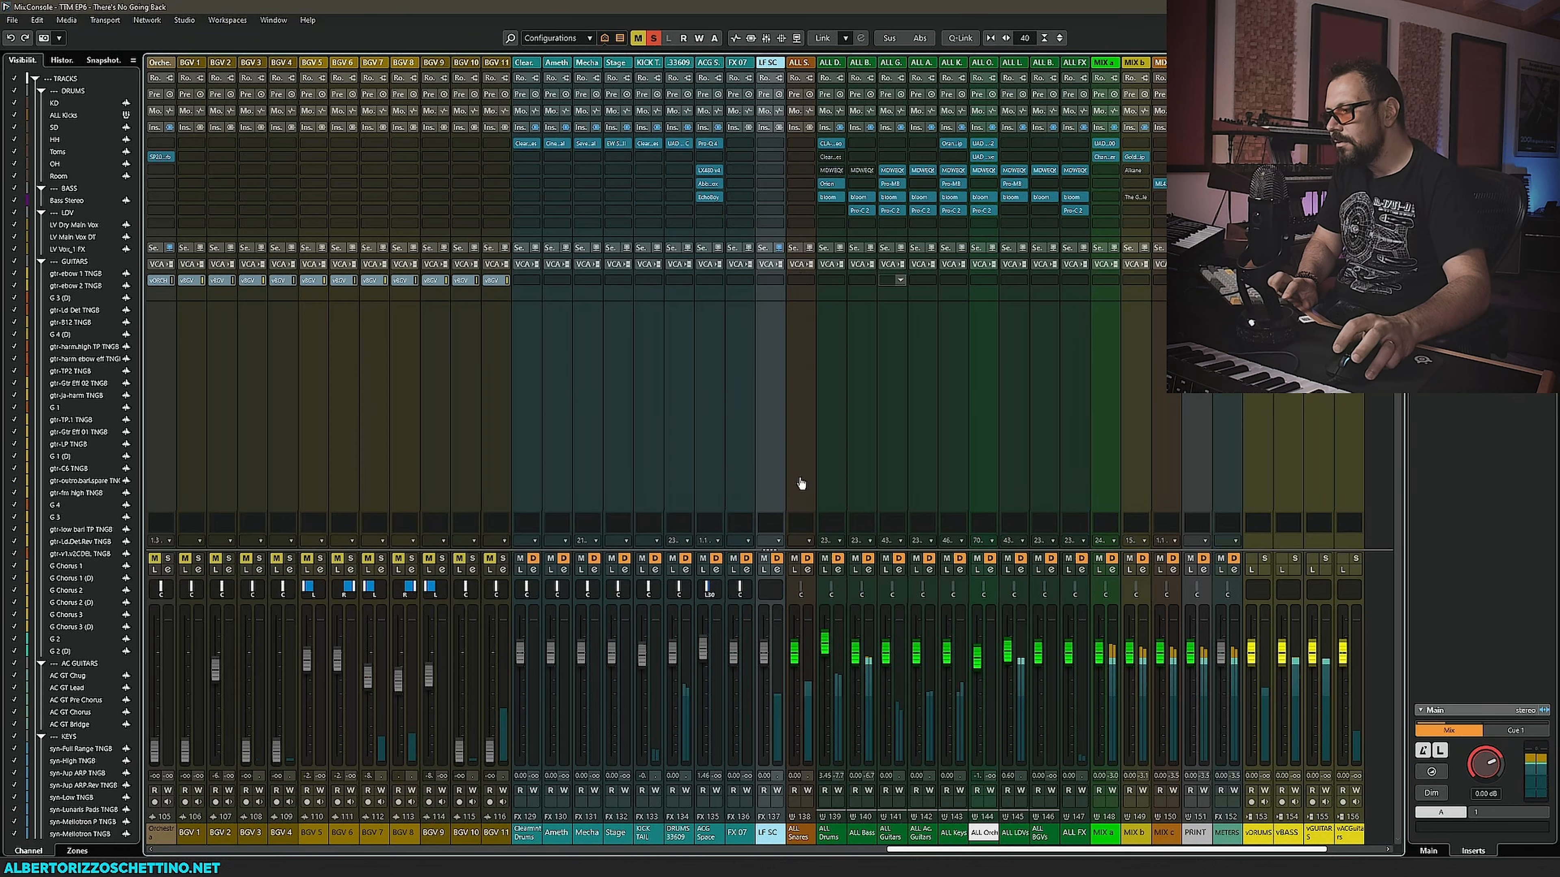
- Open the SSL 4K G channel strip on the SD drum channel
{"action": "left_click_drag", "start_coordinate": [898, 852], "coordinate": [163, 851]}
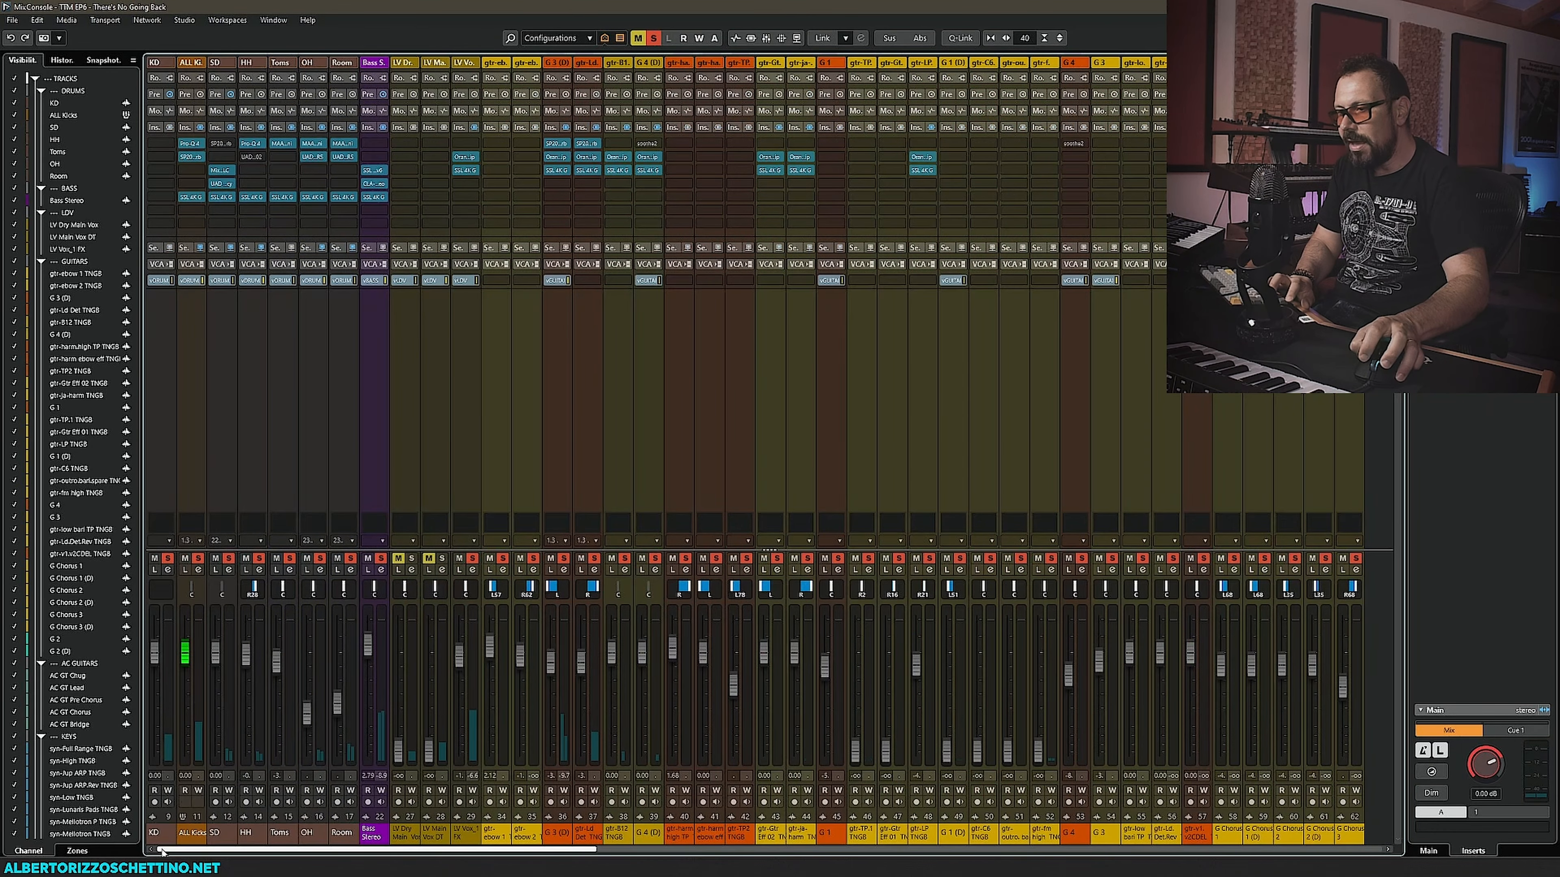
{"action": "left_click", "coordinate": [222, 197]}
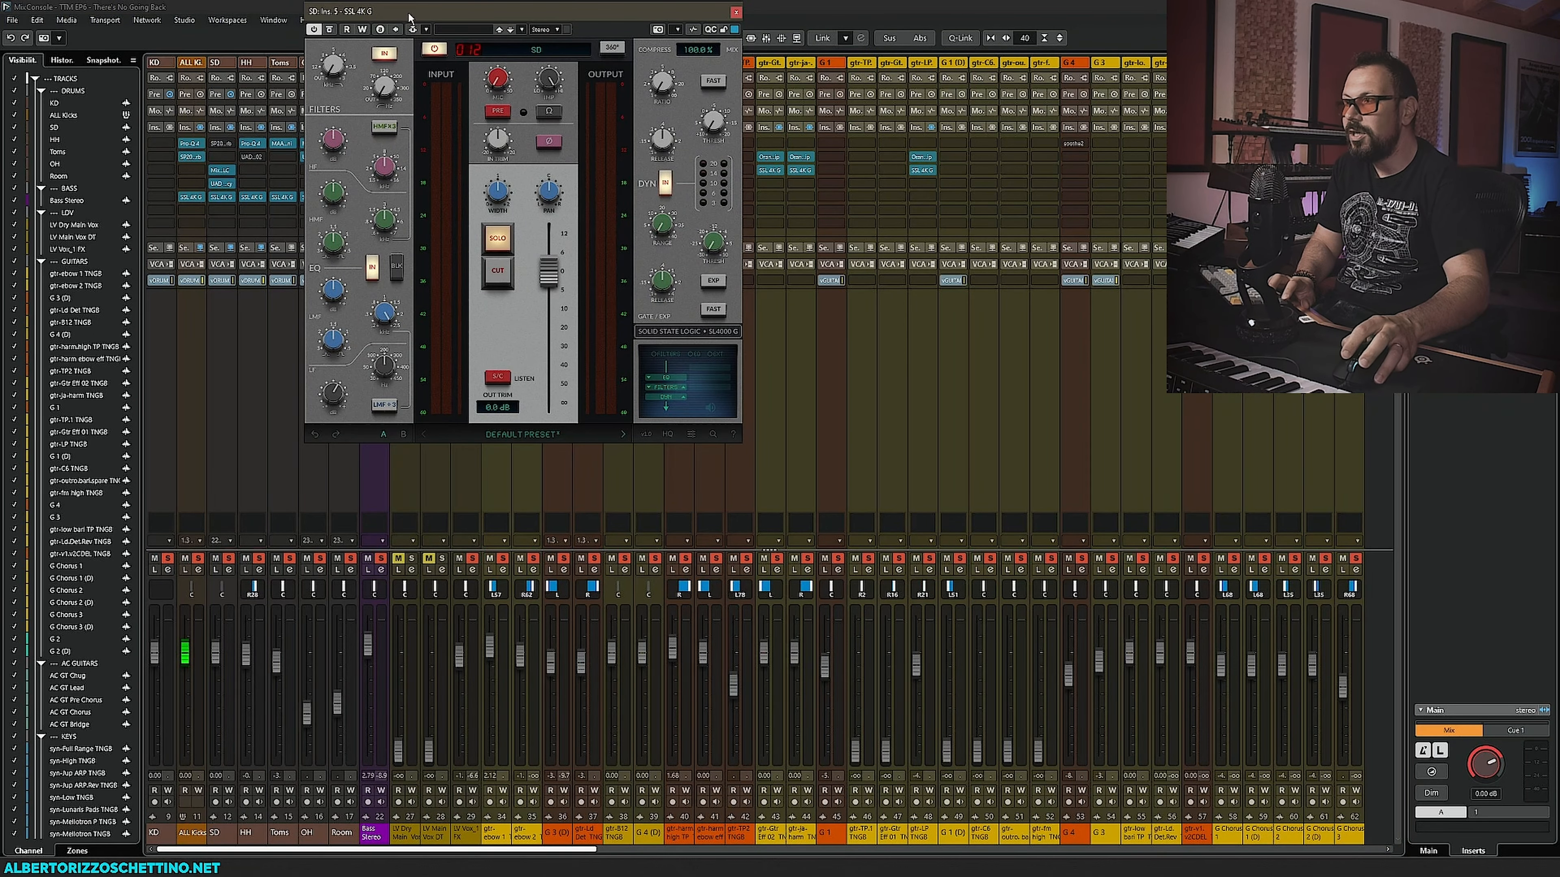
{"action": "left_click_drag", "start_coordinate": [409, 14], "coordinate": [433, 219]}
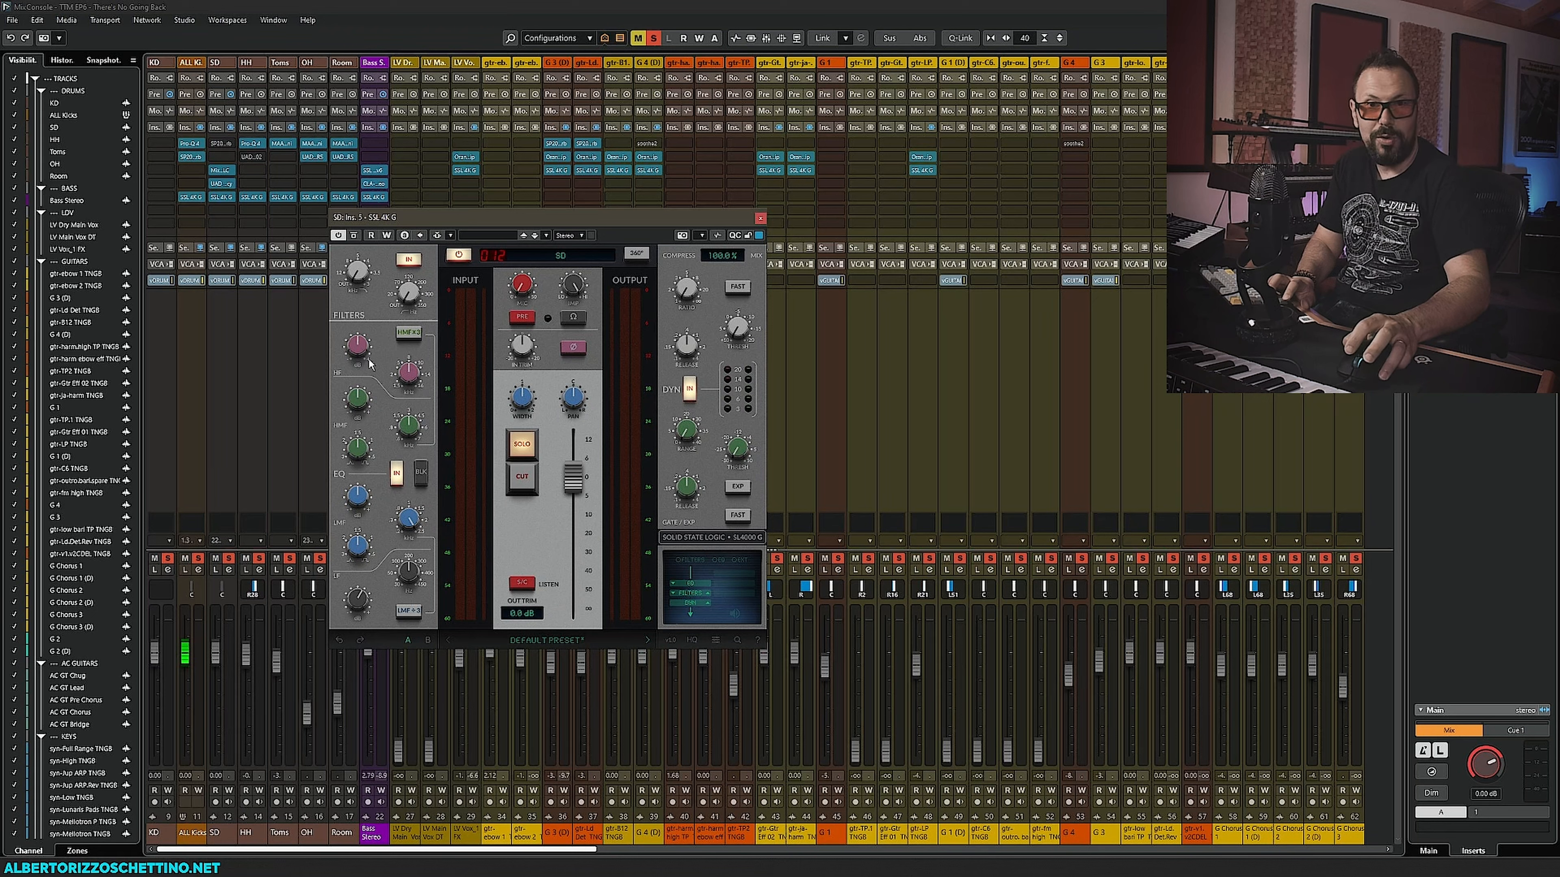
- During playback, tweak the filter and low-mid EQ band of the SSL 4K G on the SD channel
{"action": "key", "text": "space"}
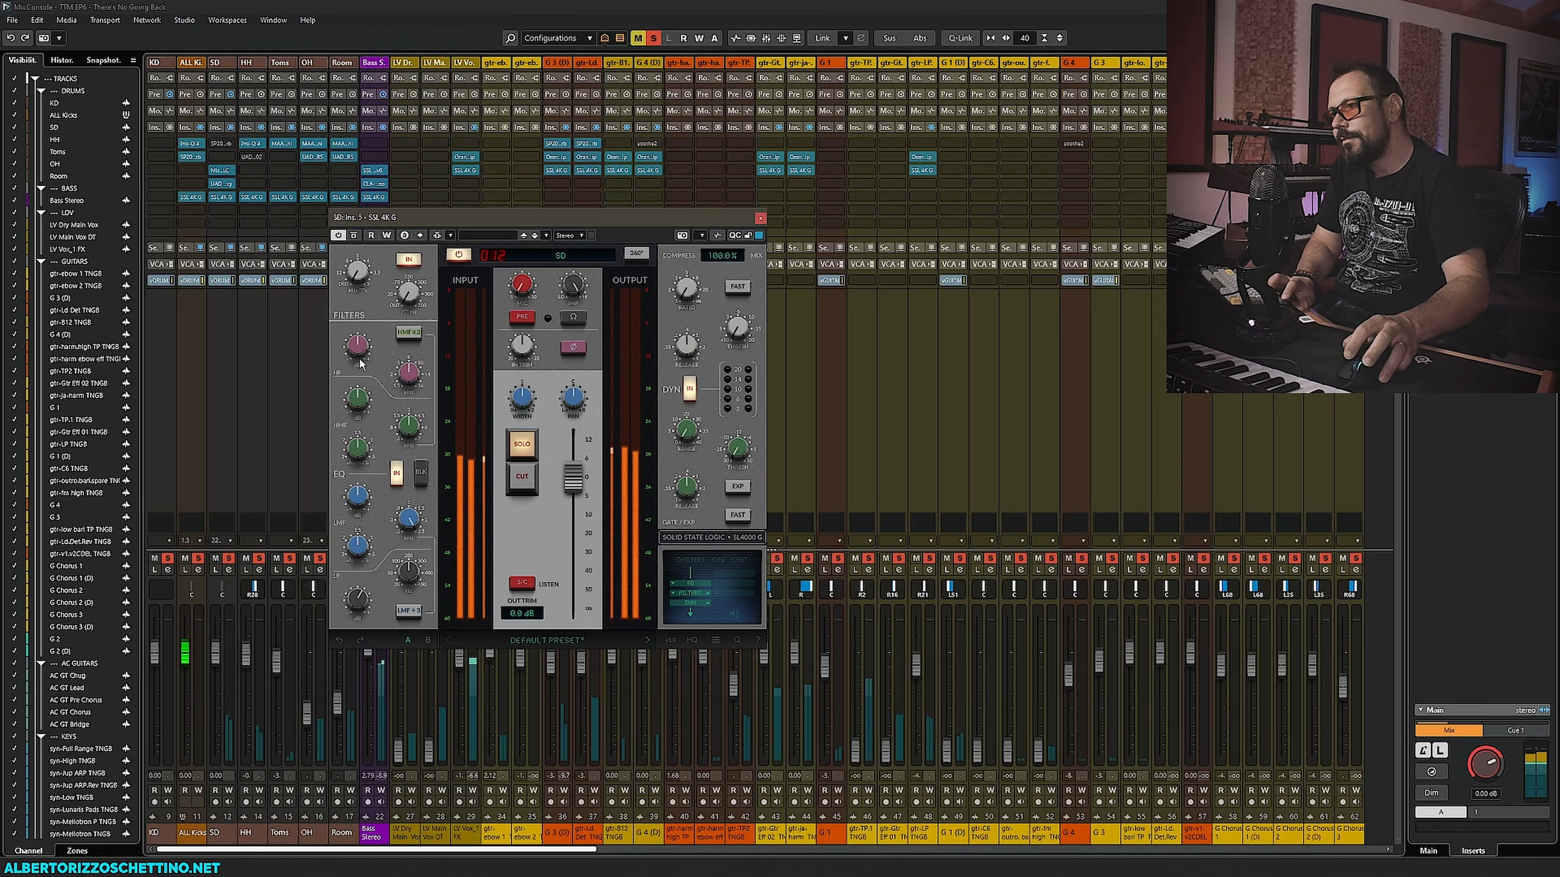
{"action": "mouse_move", "coordinate": [358, 356]}
{"action": "left_click_drag", "start_coordinate": [358, 358], "coordinate": [361, 344]}
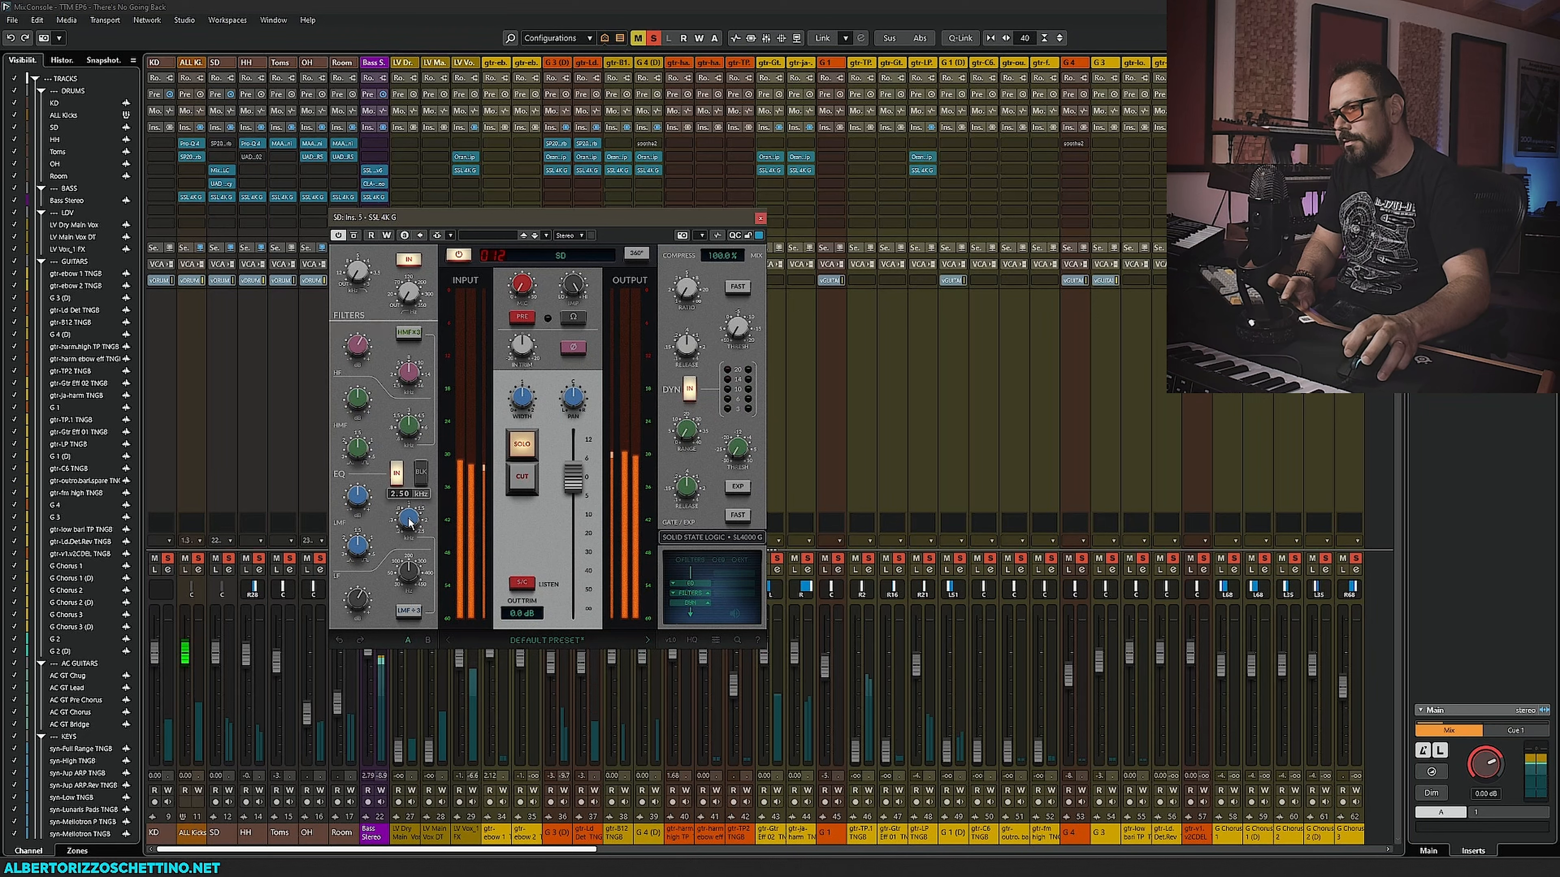
{"action": "left_click_drag", "start_coordinate": [399, 643], "coordinate": [395, 650]}
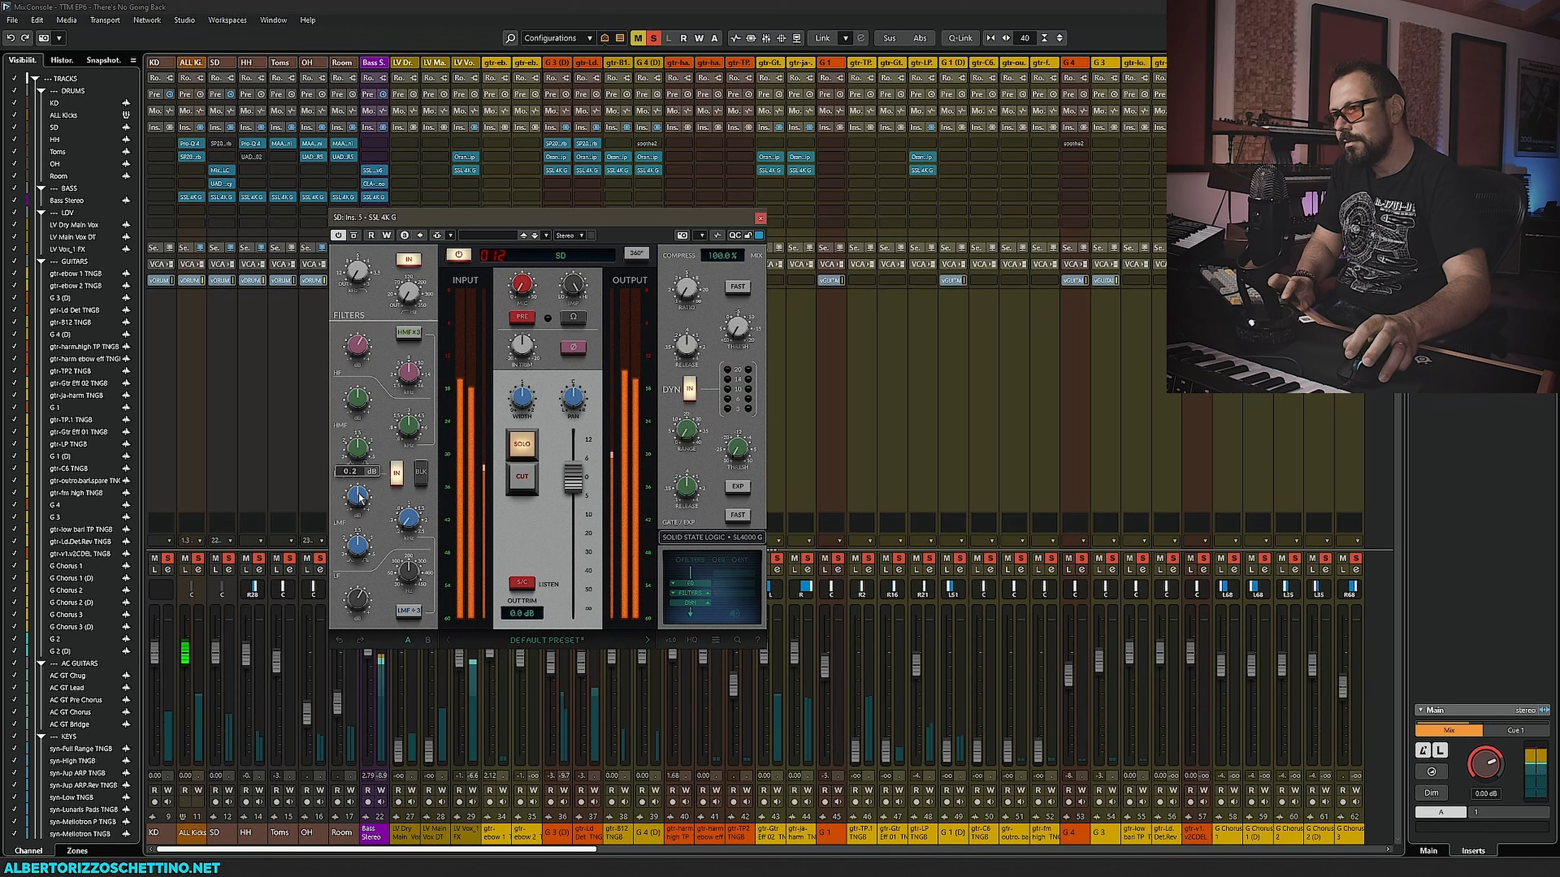
{"action": "left_click_drag", "start_coordinate": [359, 499], "coordinate": [361, 484]}
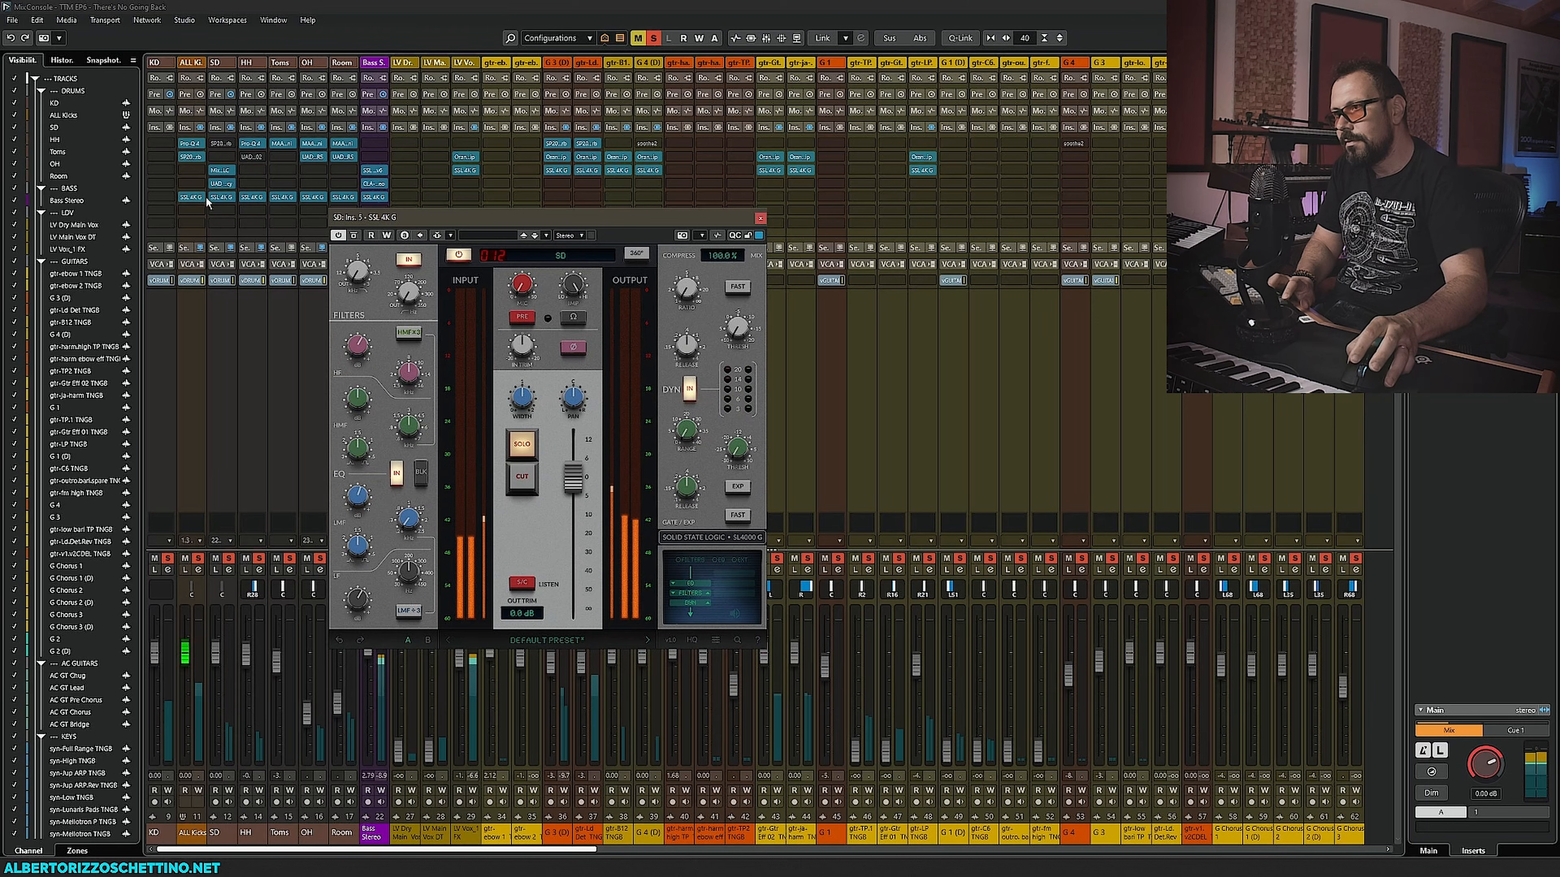
- Open the SSL 4K G on the ALL Kicks bus and raise its output fader to about 4.4 dB
{"action": "left_click", "coordinate": [191, 197]}
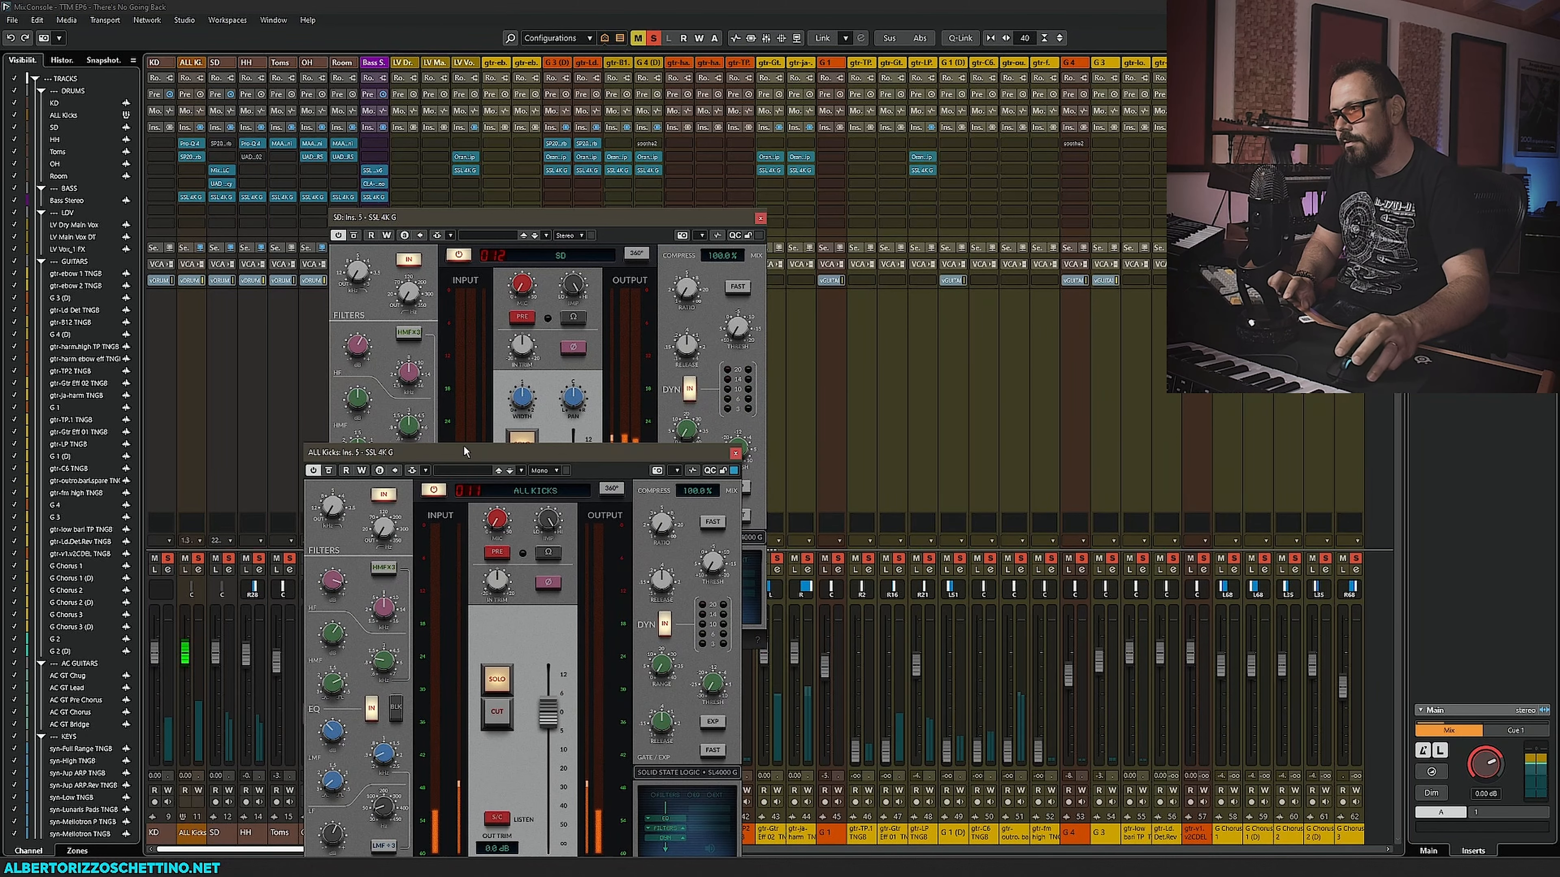
{"action": "left_click_drag", "start_coordinate": [428, 452], "coordinate": [846, 297]}
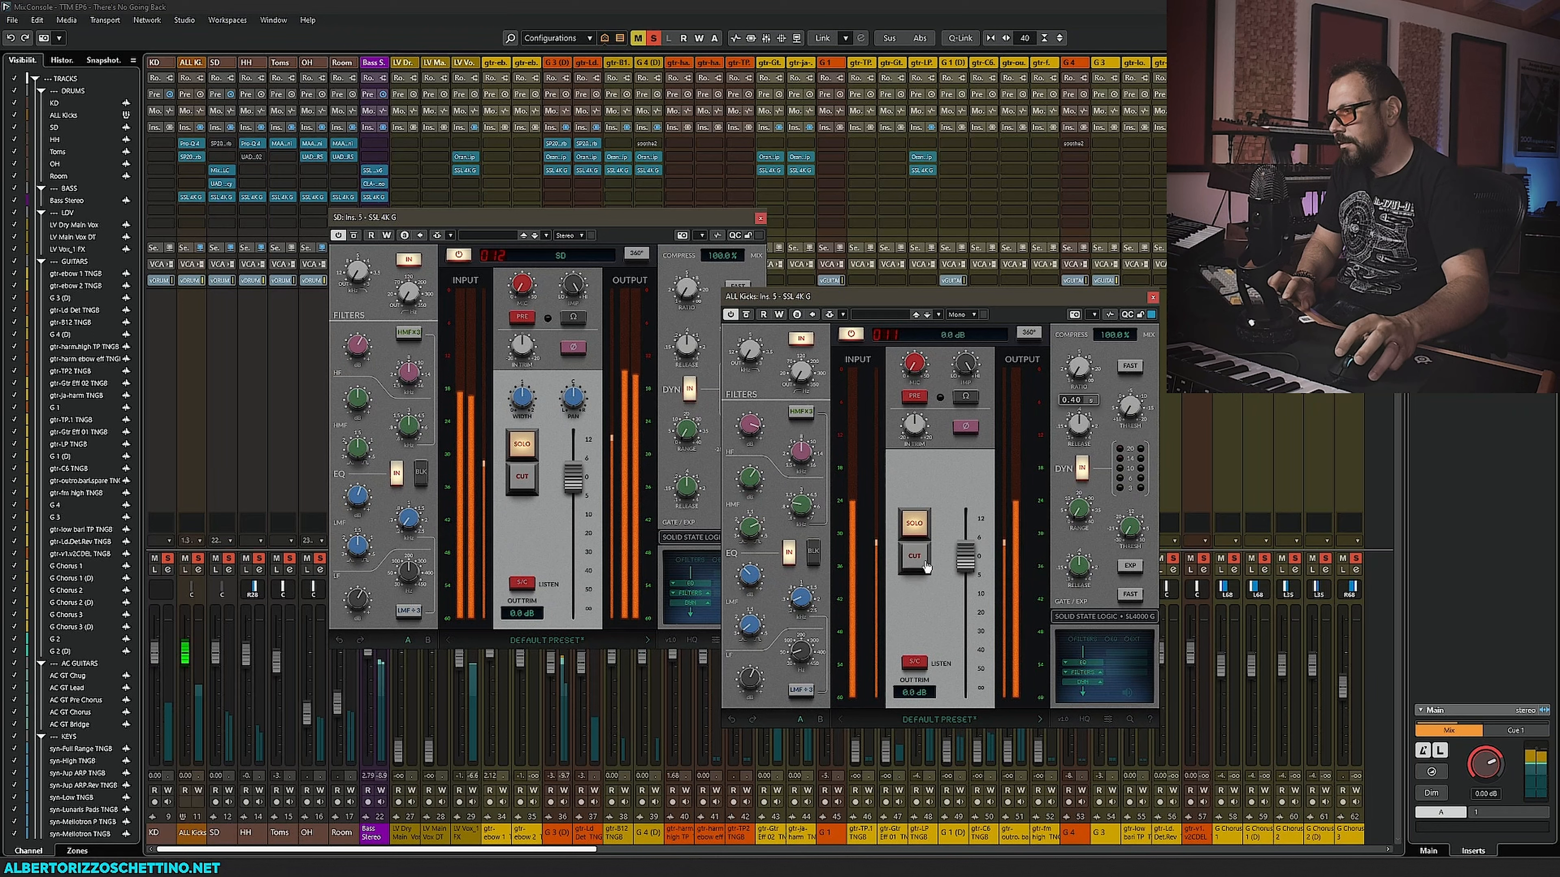
{"action": "left_click_drag", "start_coordinate": [965, 556], "coordinate": [969, 539]}
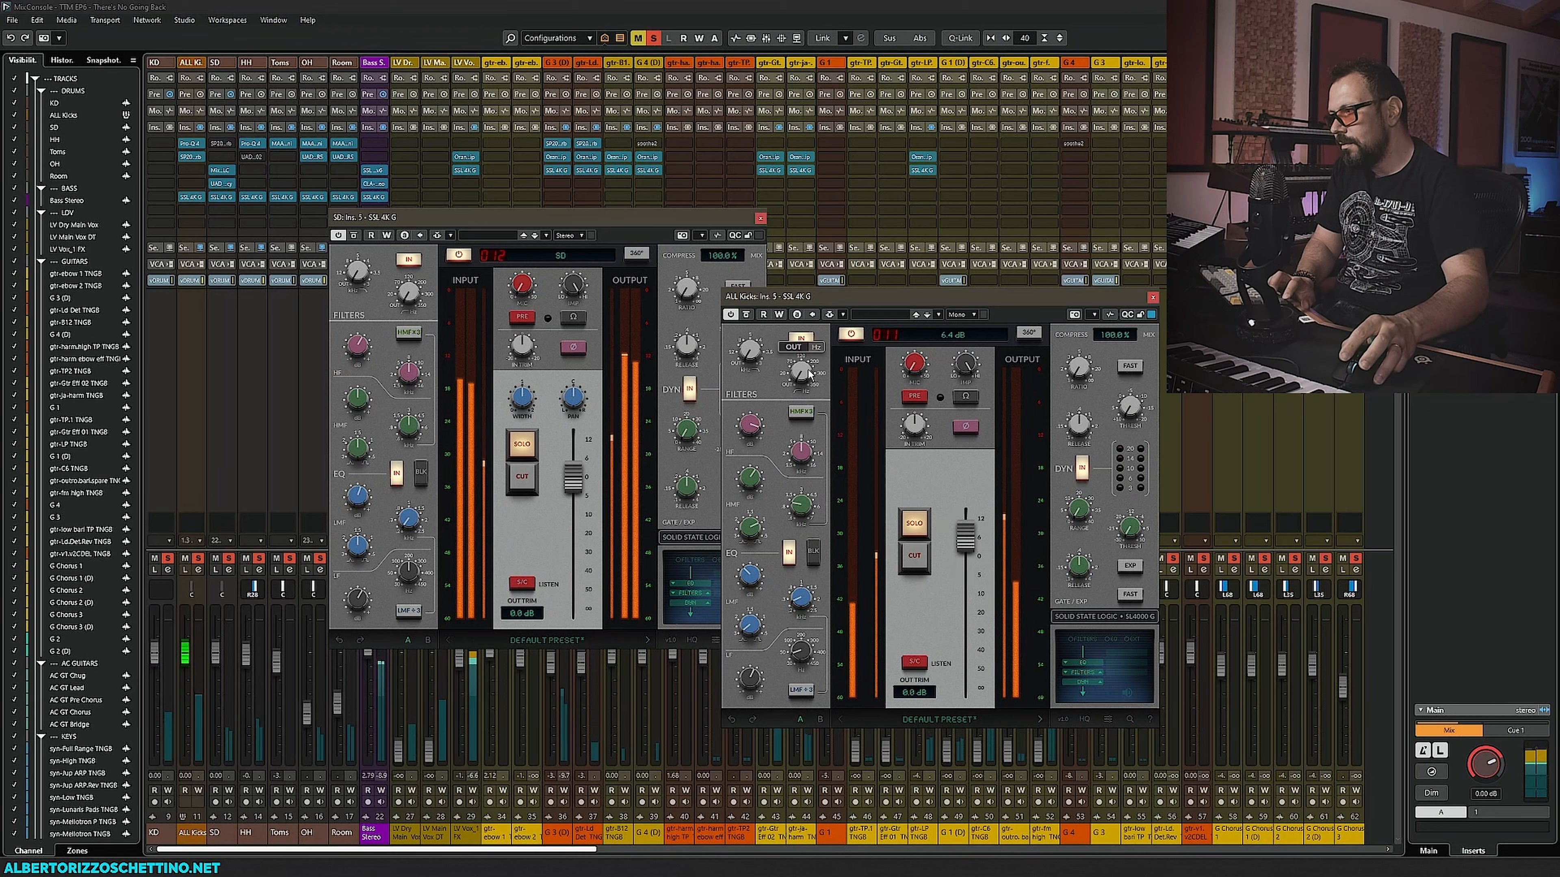
{"action": "left_click_drag", "start_coordinate": [803, 325], "coordinate": [804, 322]}
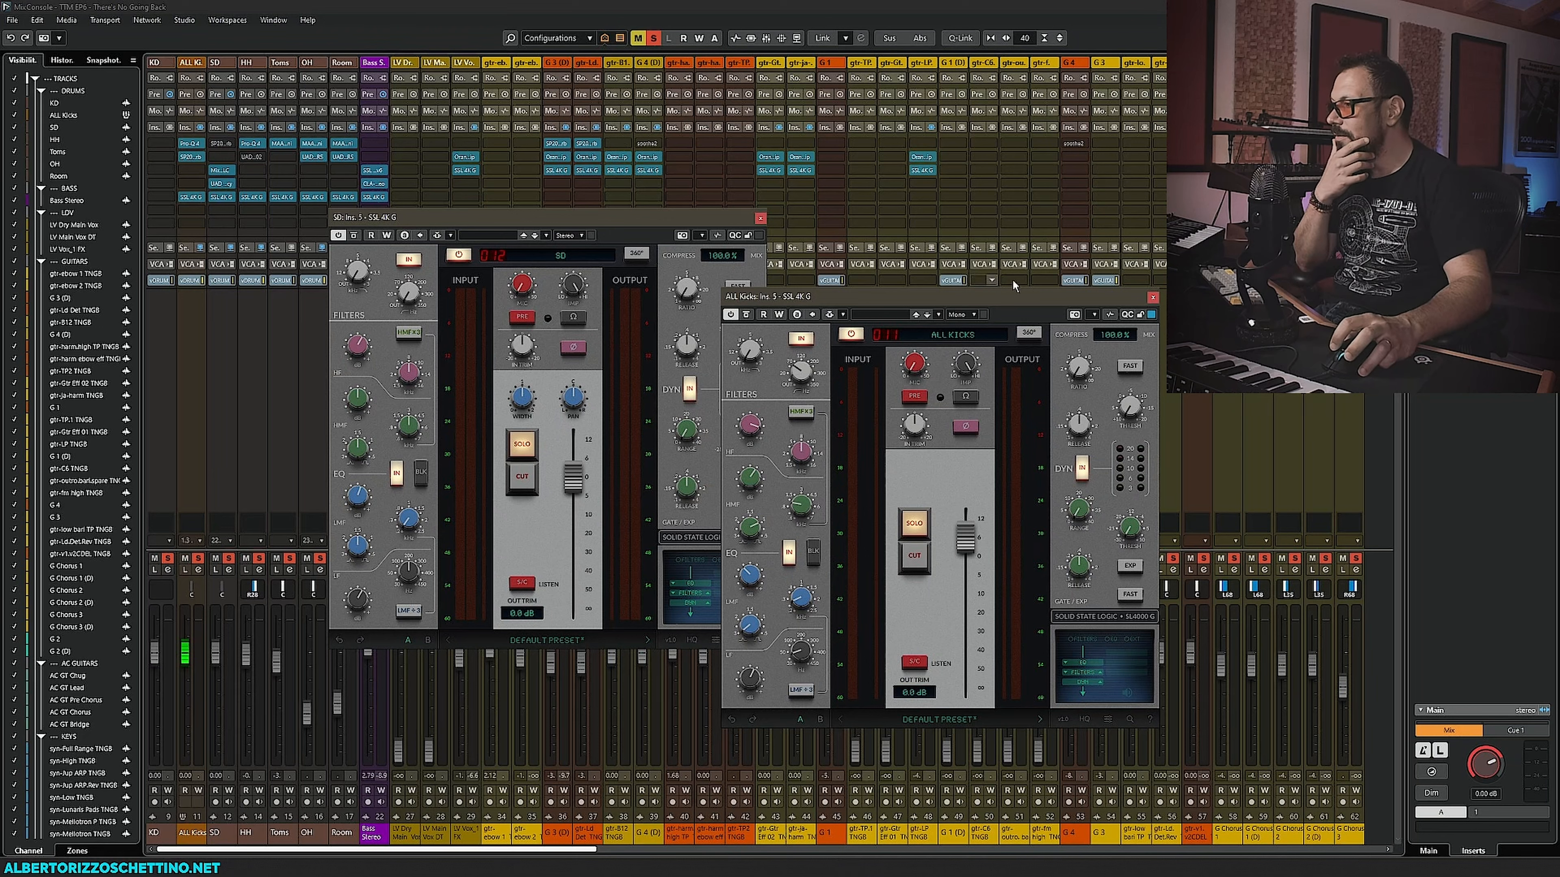
- Close the ALL Kicks and SD SSL 4K G plug-in windows
{"action": "left_click_drag", "start_coordinate": [1111, 298], "coordinate": [645, 369]}
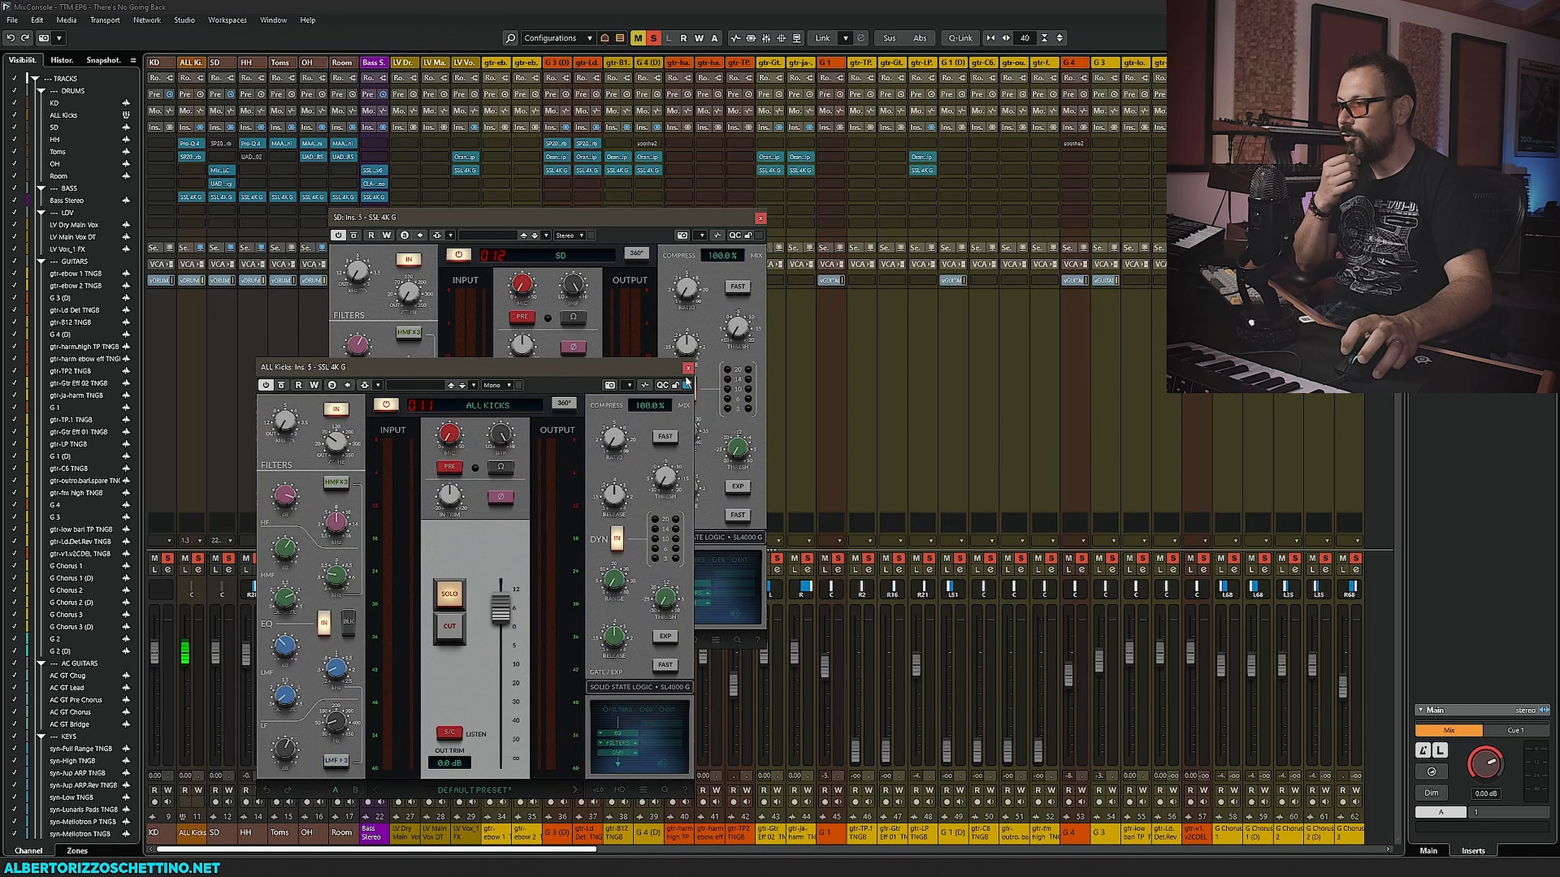
{"action": "left_click", "coordinate": [687, 368]}
{"action": "left_click", "coordinate": [761, 218]}
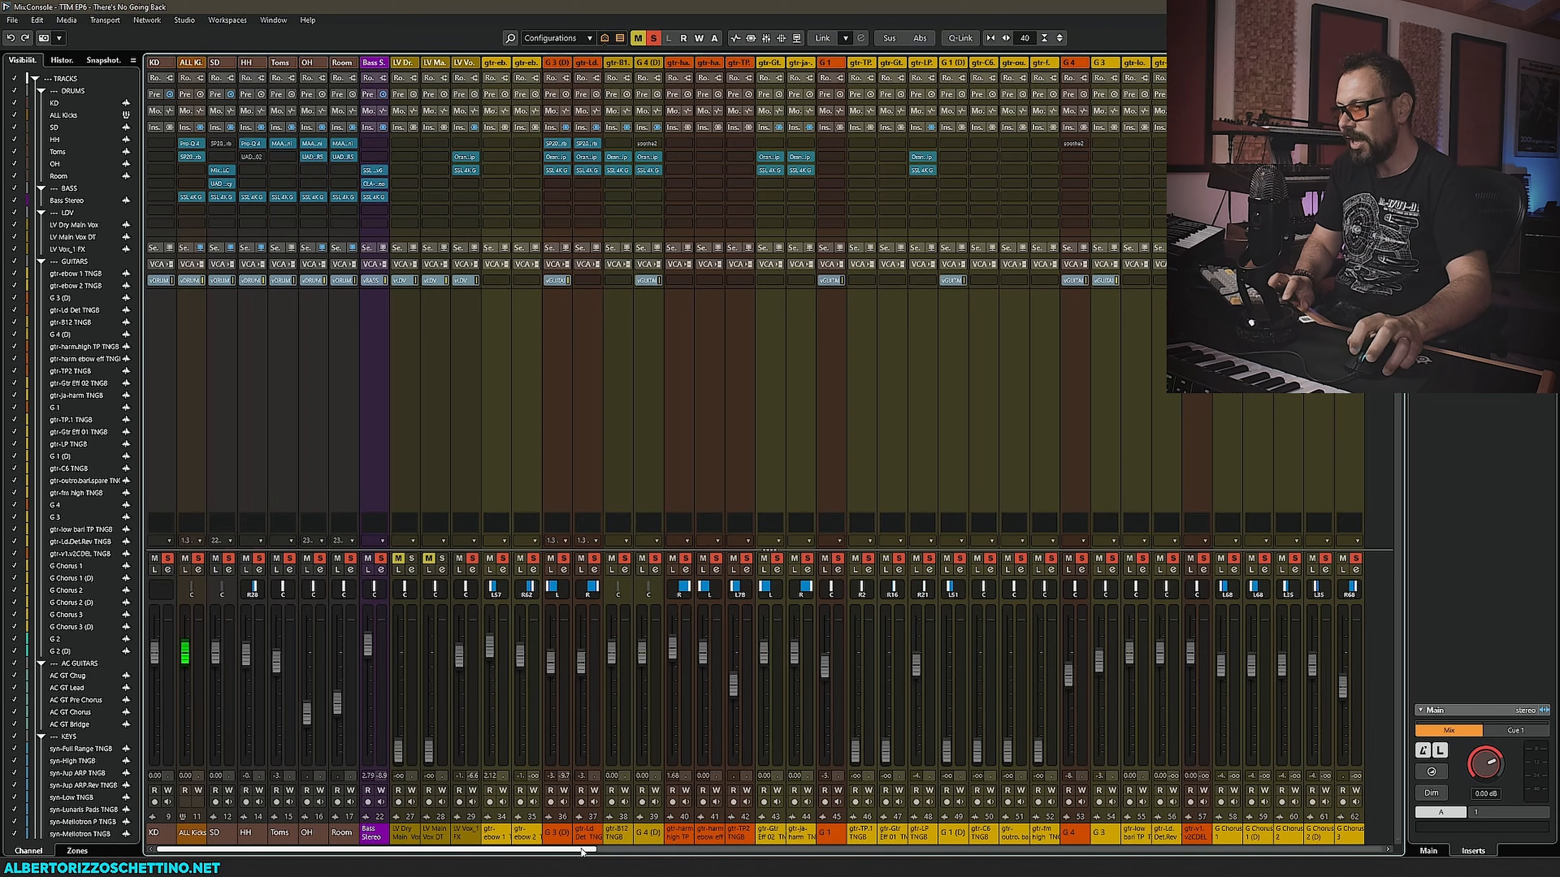
- Scroll the mixer to the mix buses and open the API 2500 compressor on the MIX a bus
{"action": "left_click_drag", "start_coordinate": [586, 850], "coordinate": [1317, 849]}
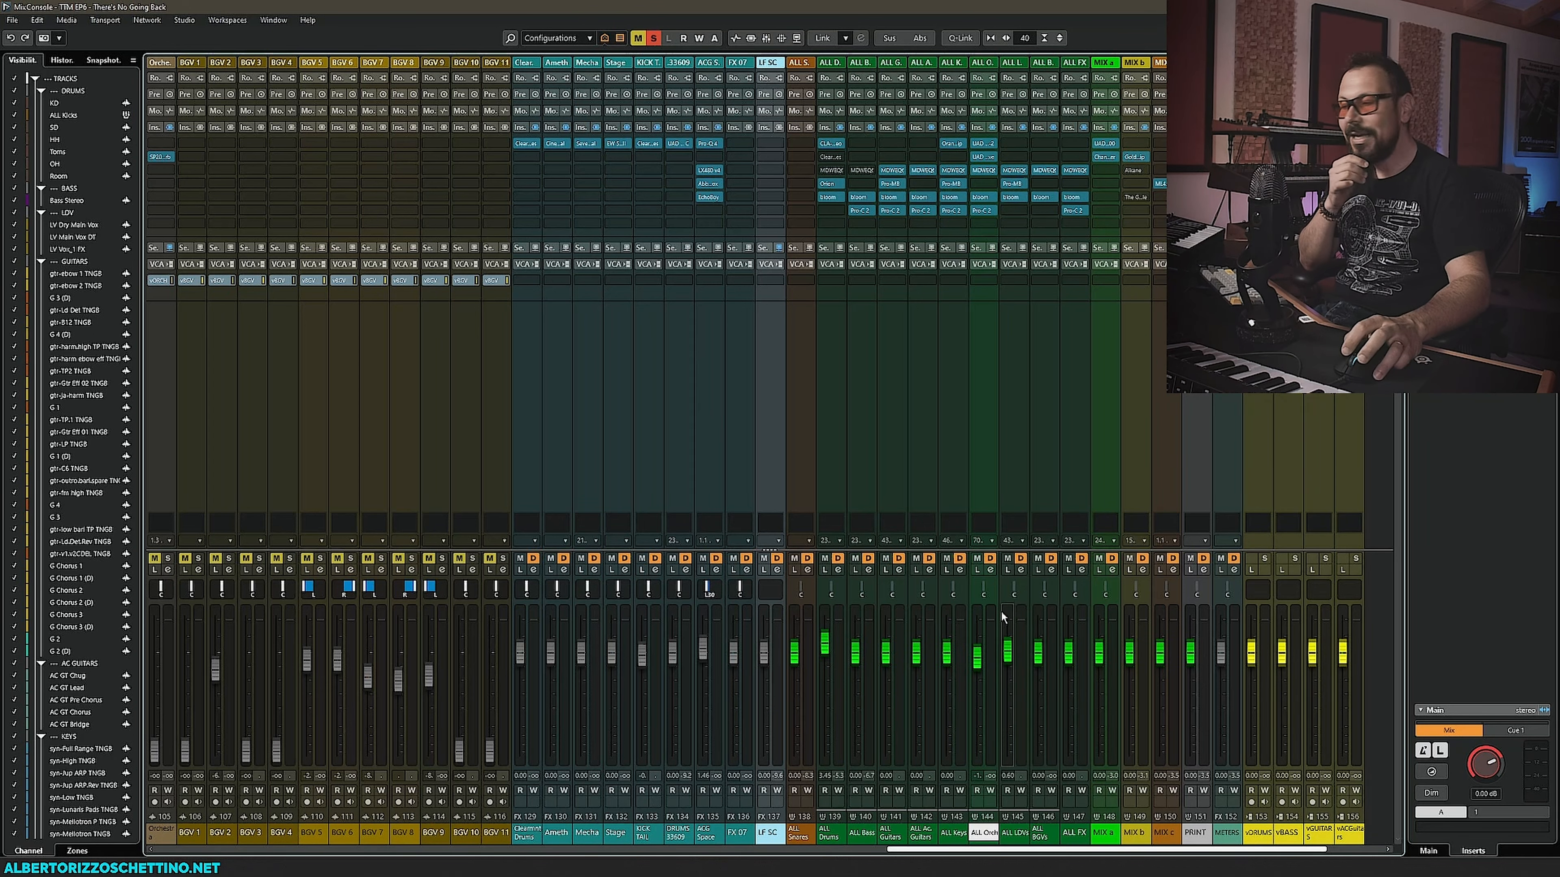
{"action": "left_click_drag", "start_coordinate": [1106, 853], "coordinate": [1160, 853]}
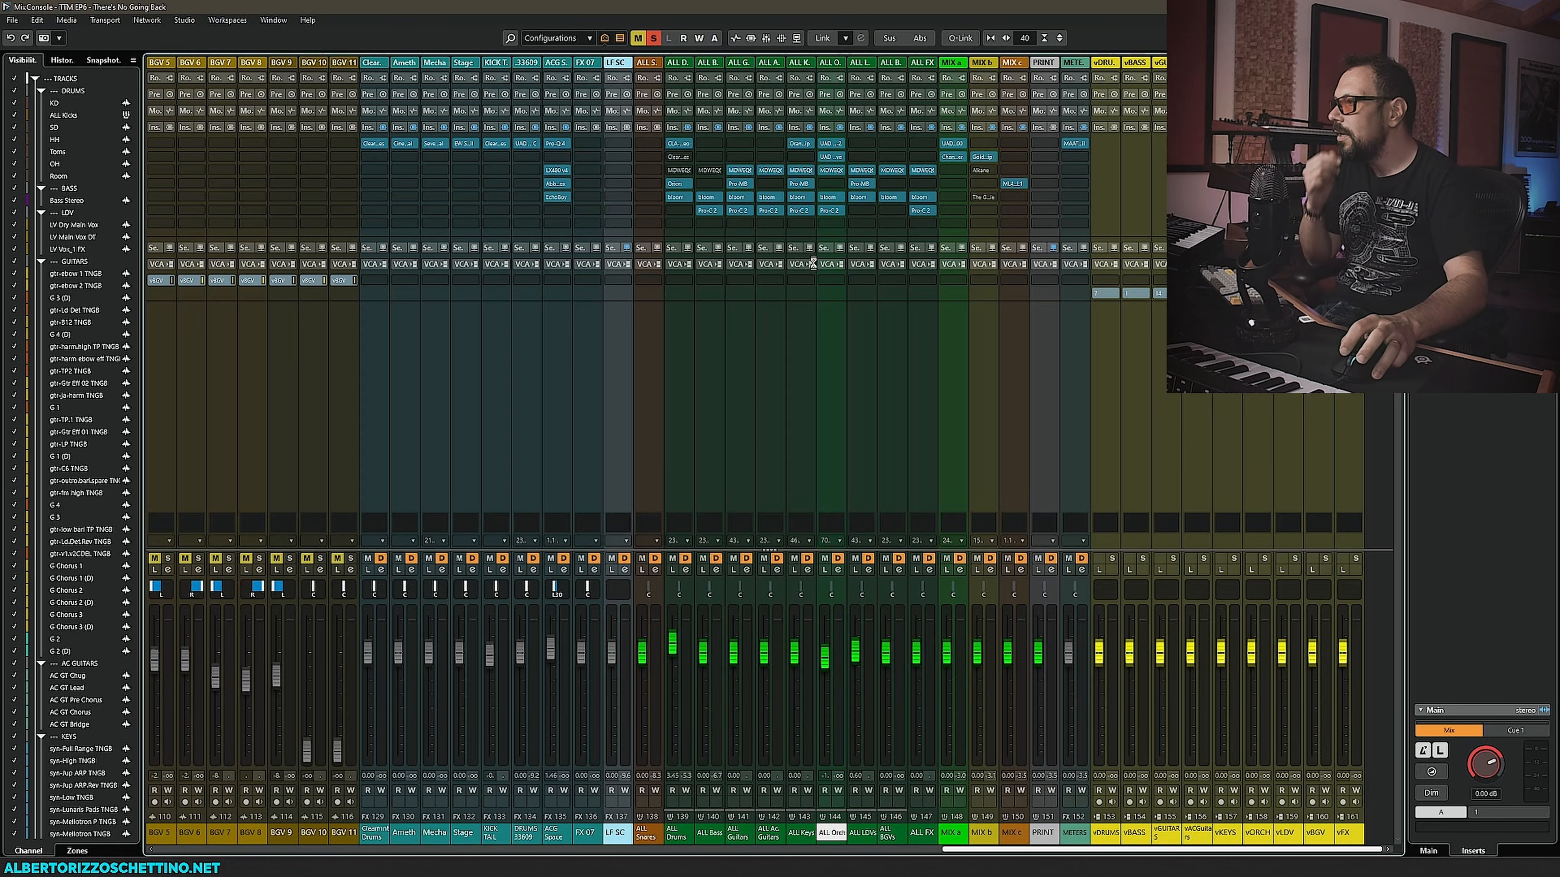
{"action": "left_click_drag", "start_coordinate": [895, 216], "coordinate": [949, 171]}
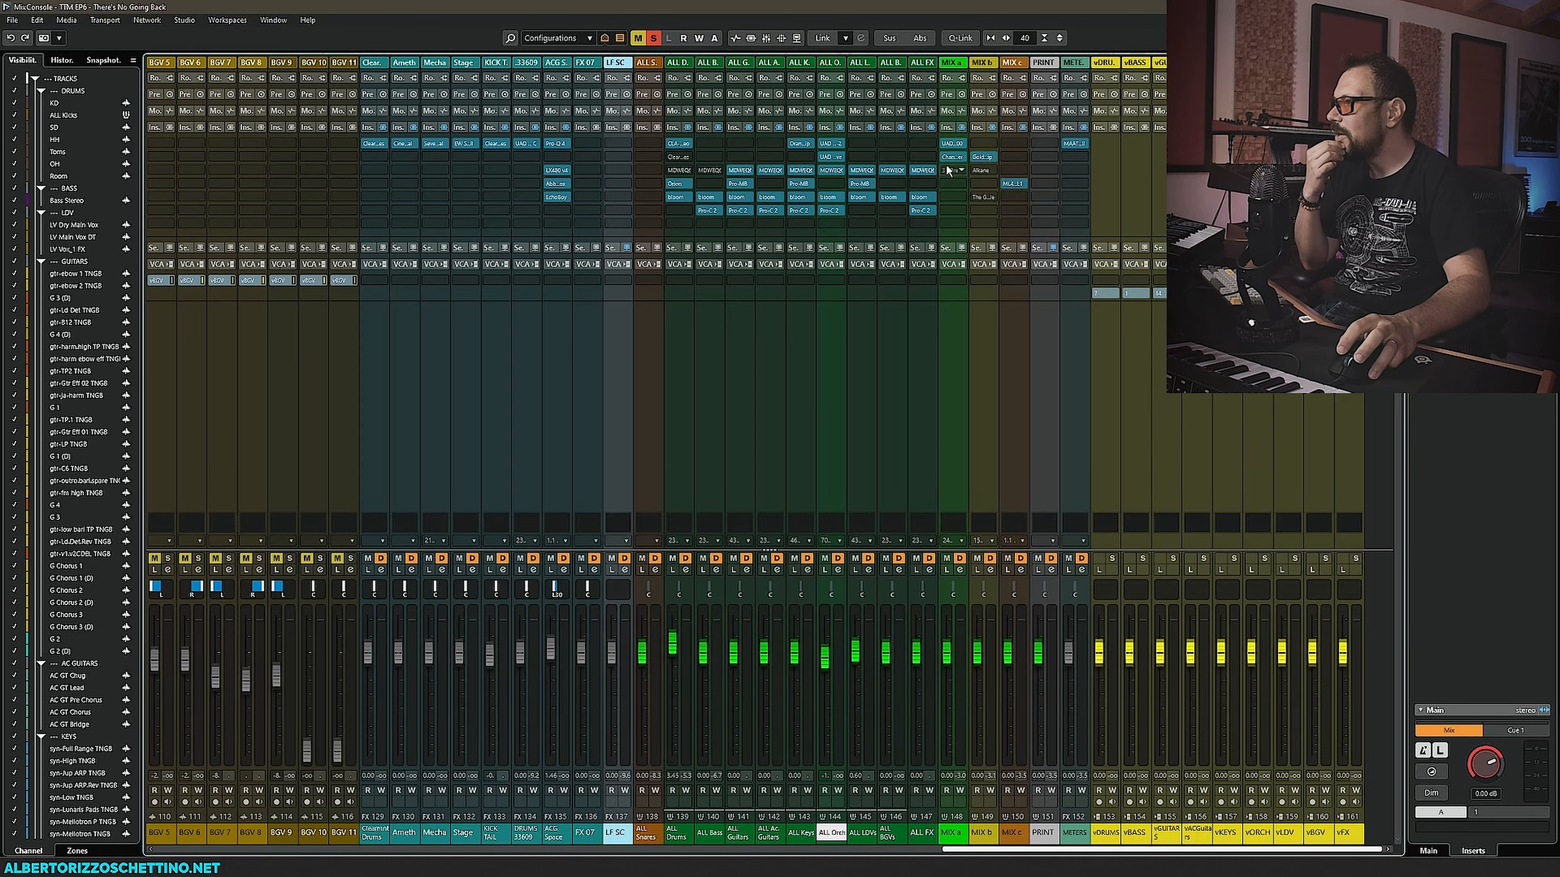
{"action": "left_click", "coordinate": [953, 146]}
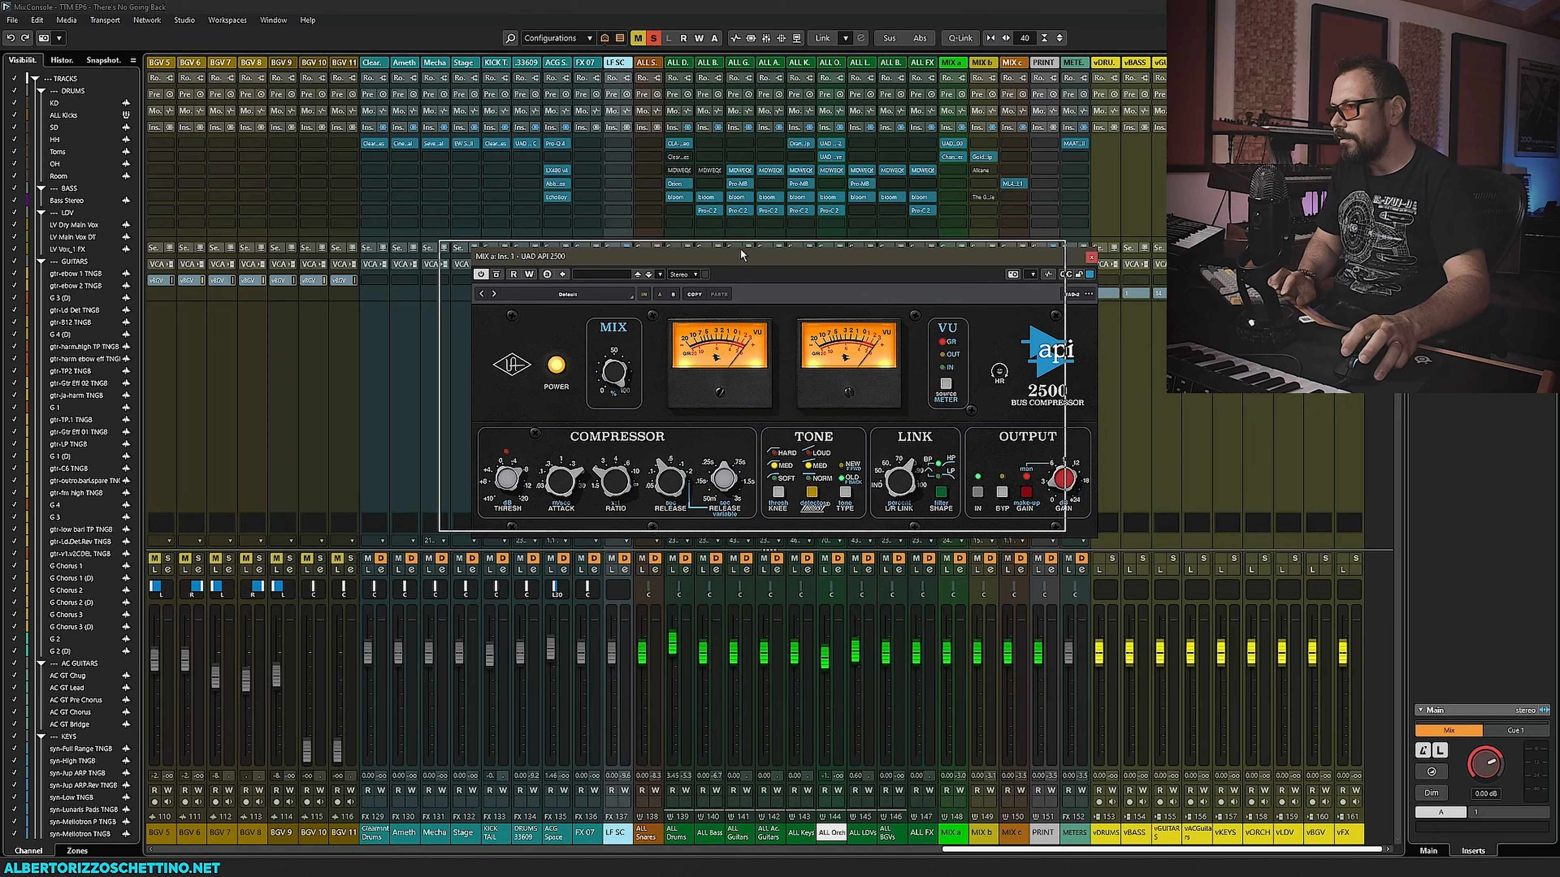
{"action": "left_click_drag", "start_coordinate": [740, 255], "coordinate": [706, 248]}
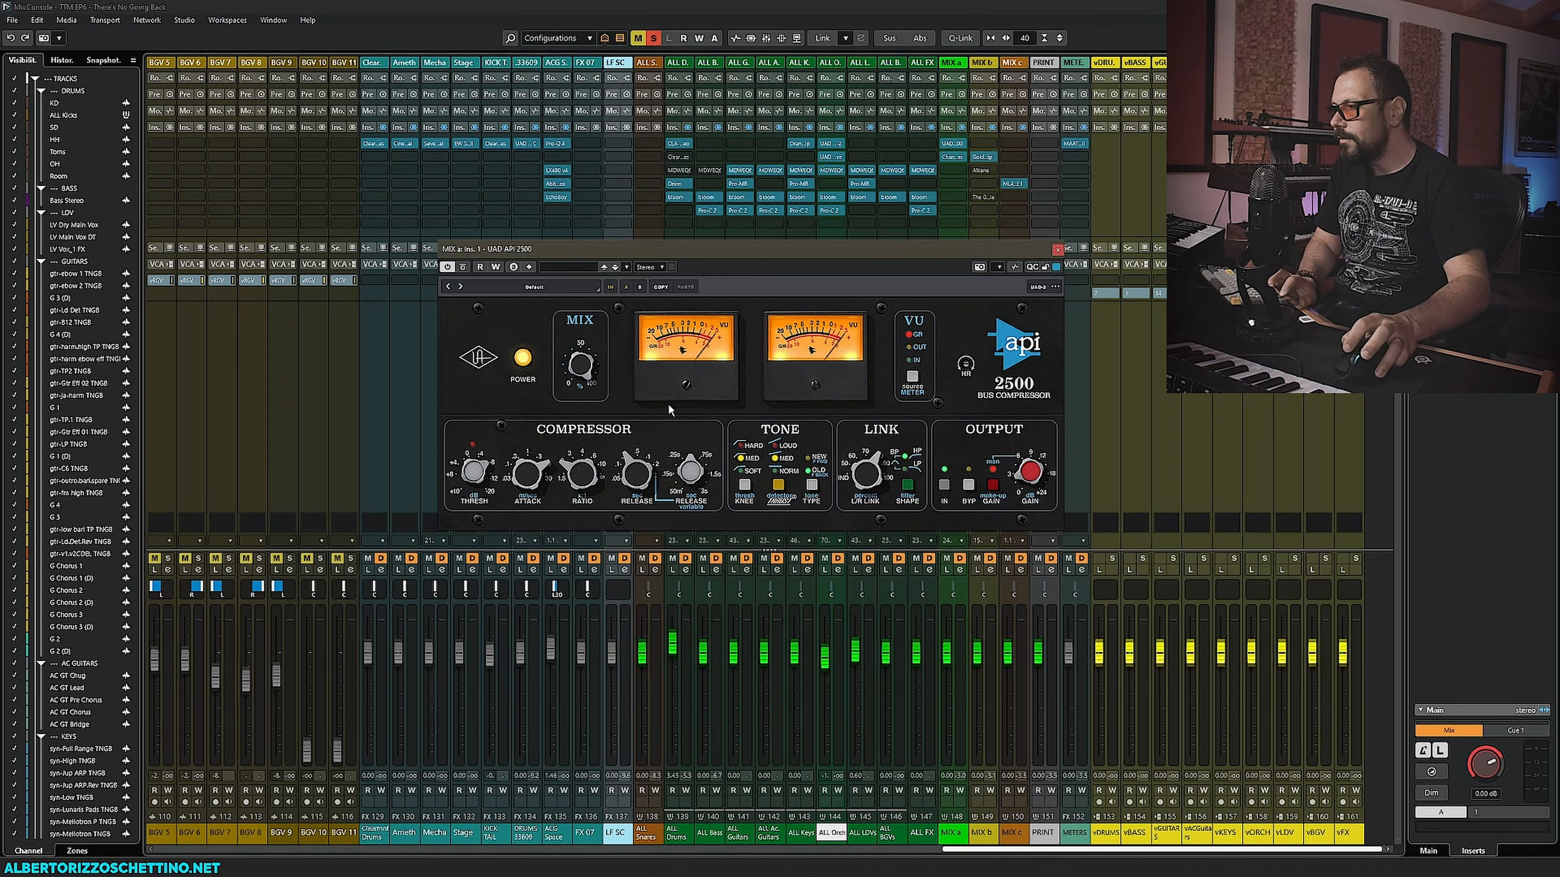
- During playback, adjust the API 2500's ratio and release on the MIX a bus
{"action": "key", "text": "space"}
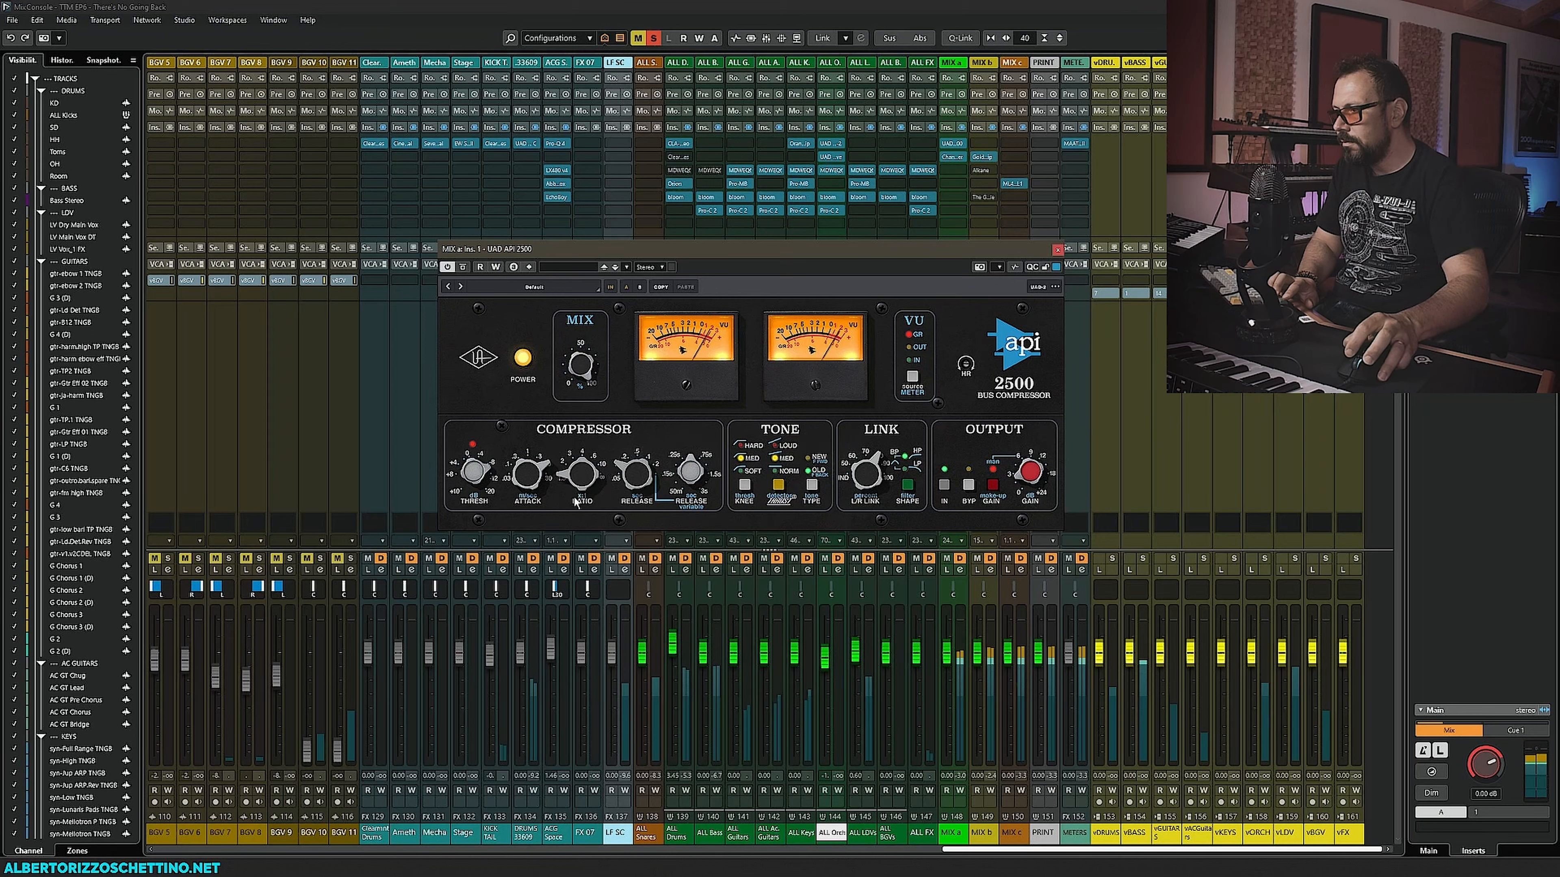
{"action": "left_click_drag", "start_coordinate": [574, 497], "coordinate": [588, 455]}
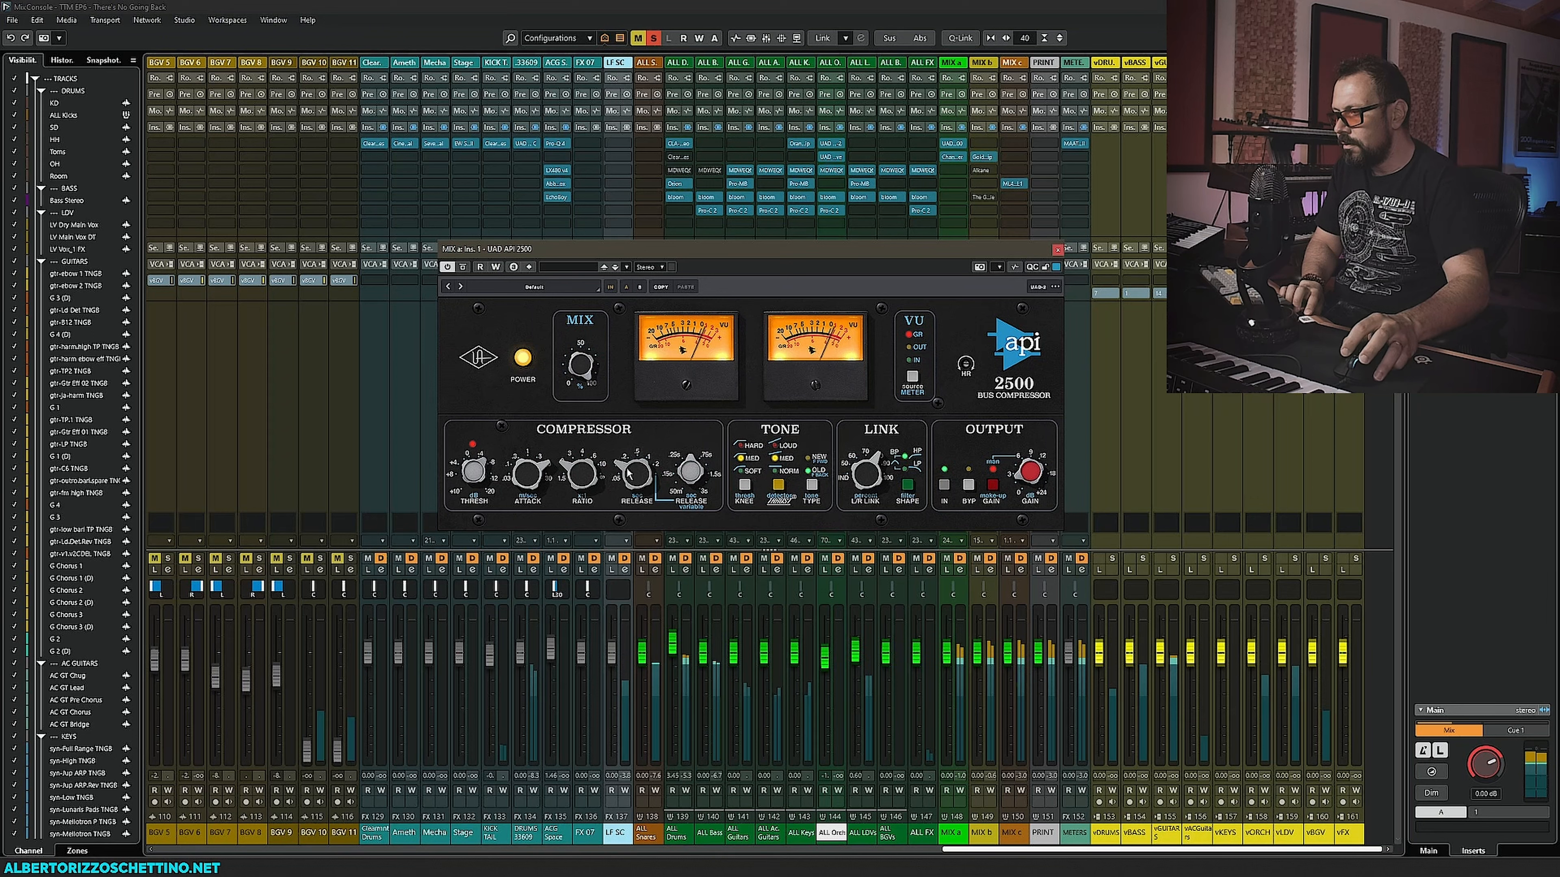
{"action": "left_click_drag", "start_coordinate": [625, 492], "coordinate": [635, 451]}
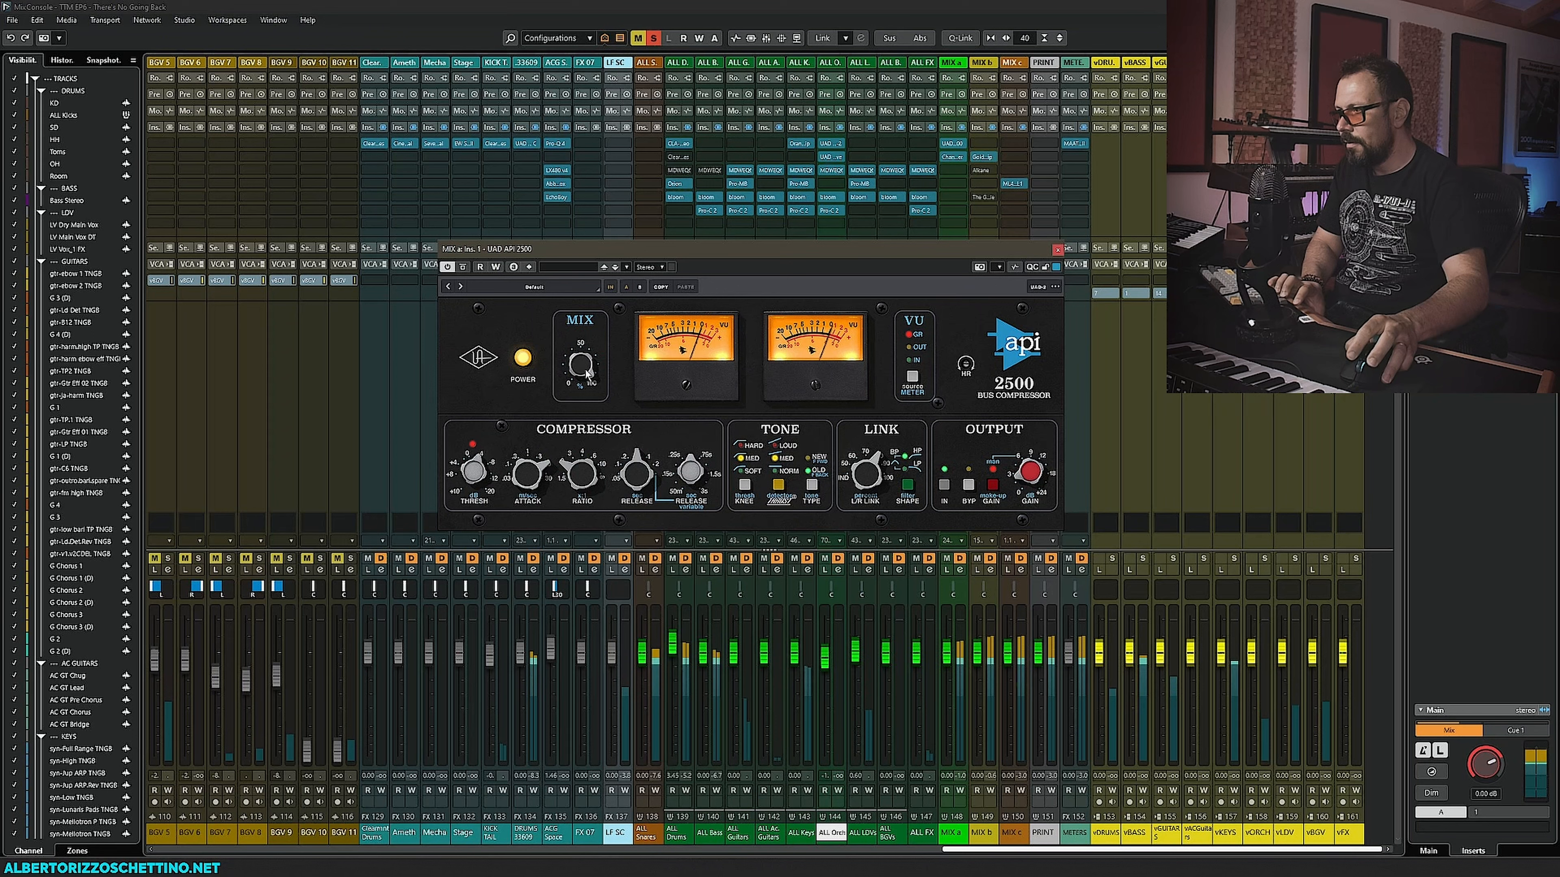
- Compare the API 2500 against bypass and close the plug-in window
{"action": "left_click", "coordinate": [463, 266]}
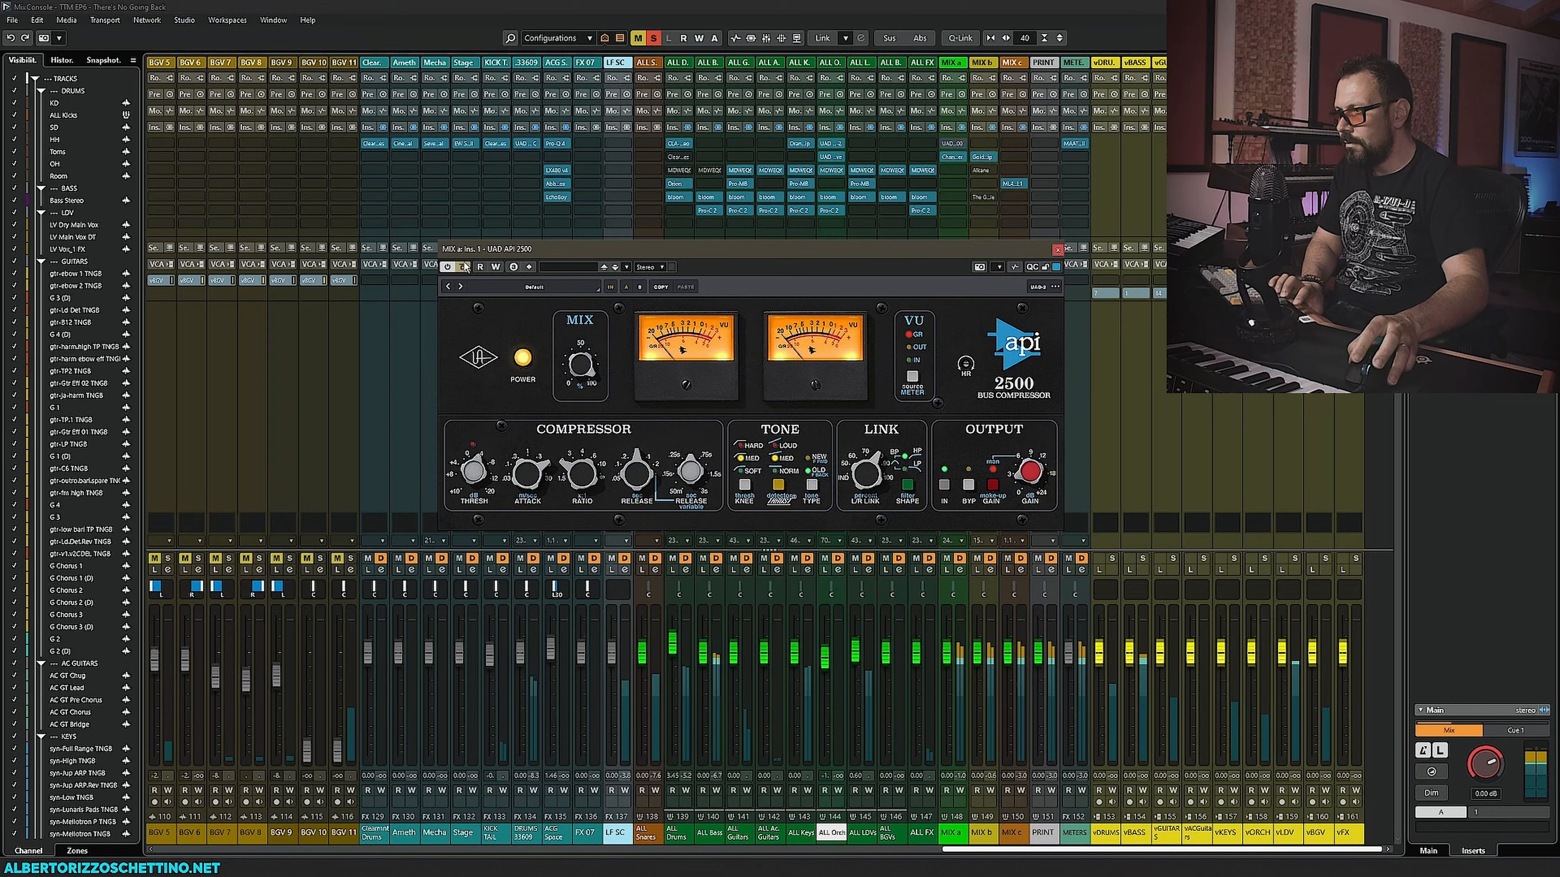
{"action": "left_click", "coordinate": [465, 267]}
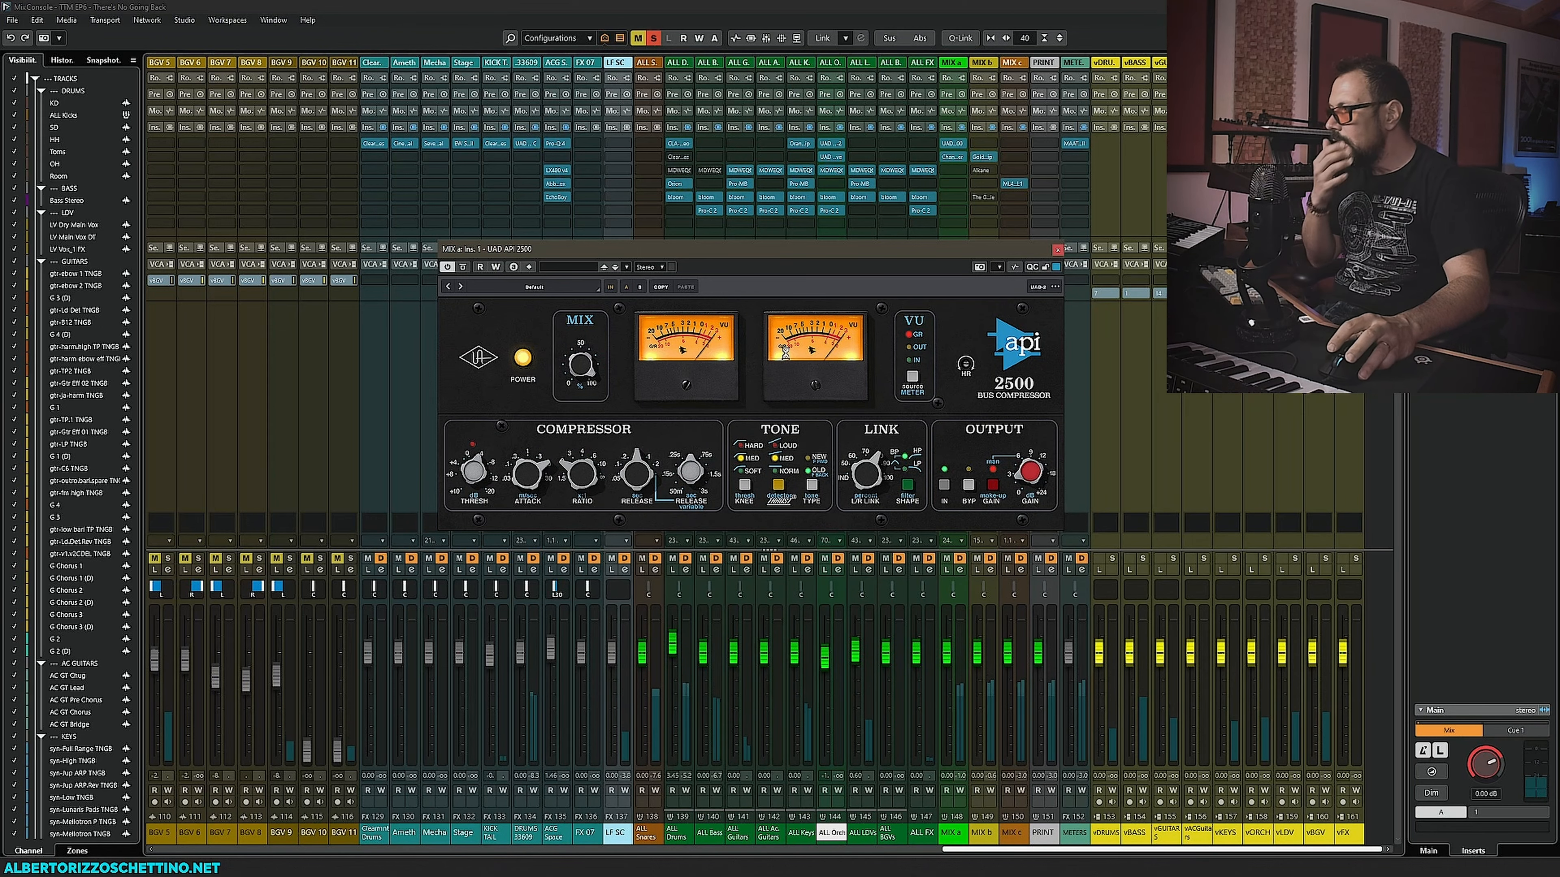
{"action": "left_click", "coordinate": [1058, 250]}
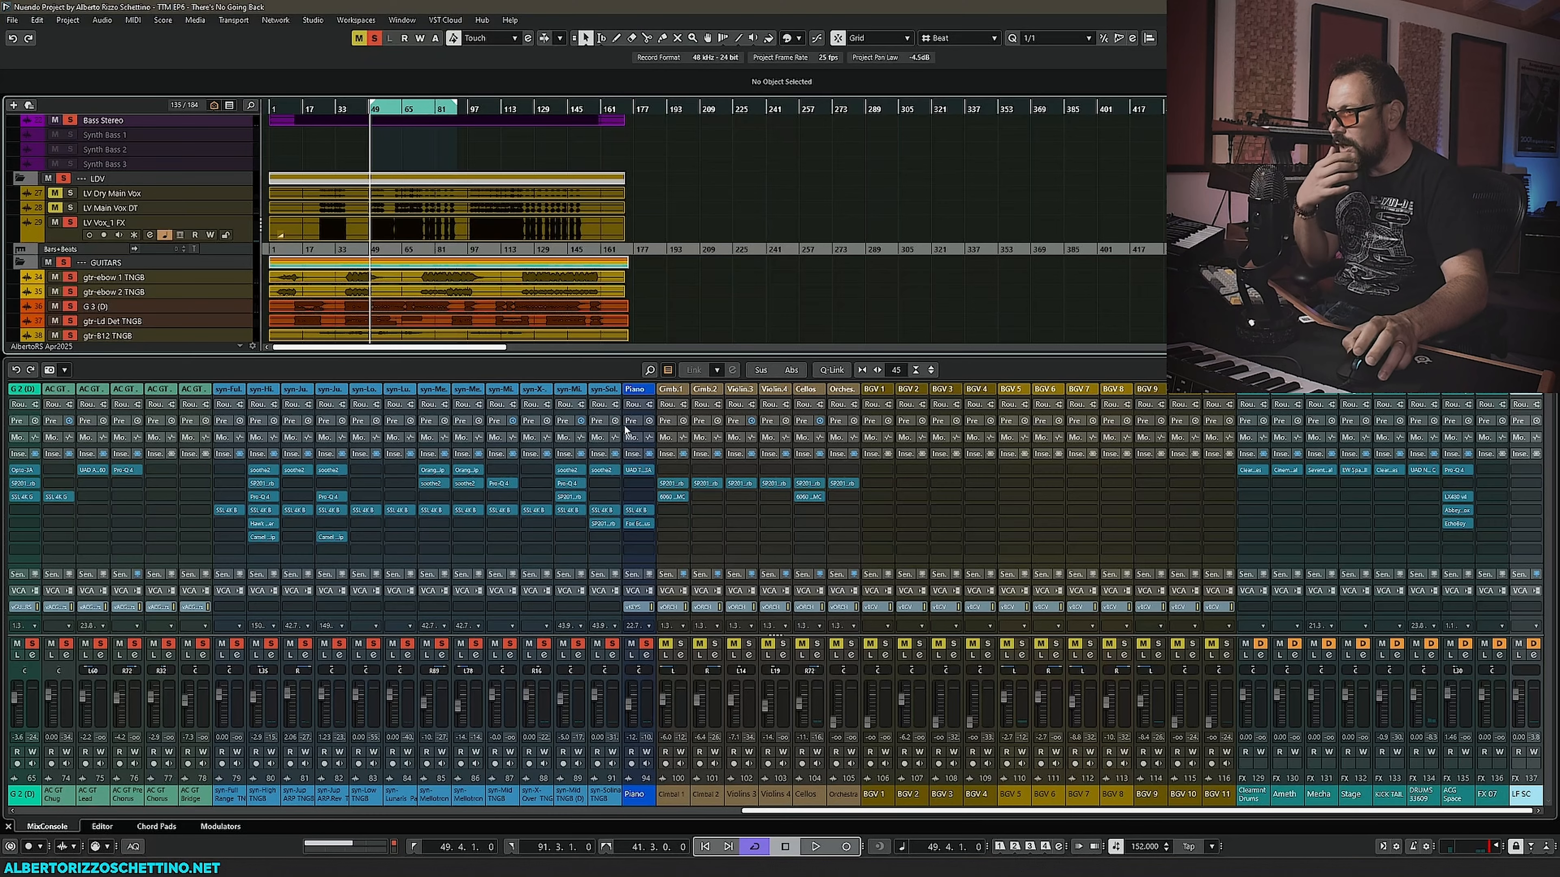
- Scroll the track list down to the orchestra tracks and solo the ORCH folder
{"action": "scroll", "coordinate": [594, 296], "scroll_direction": "down", "scroll_amount": 15}
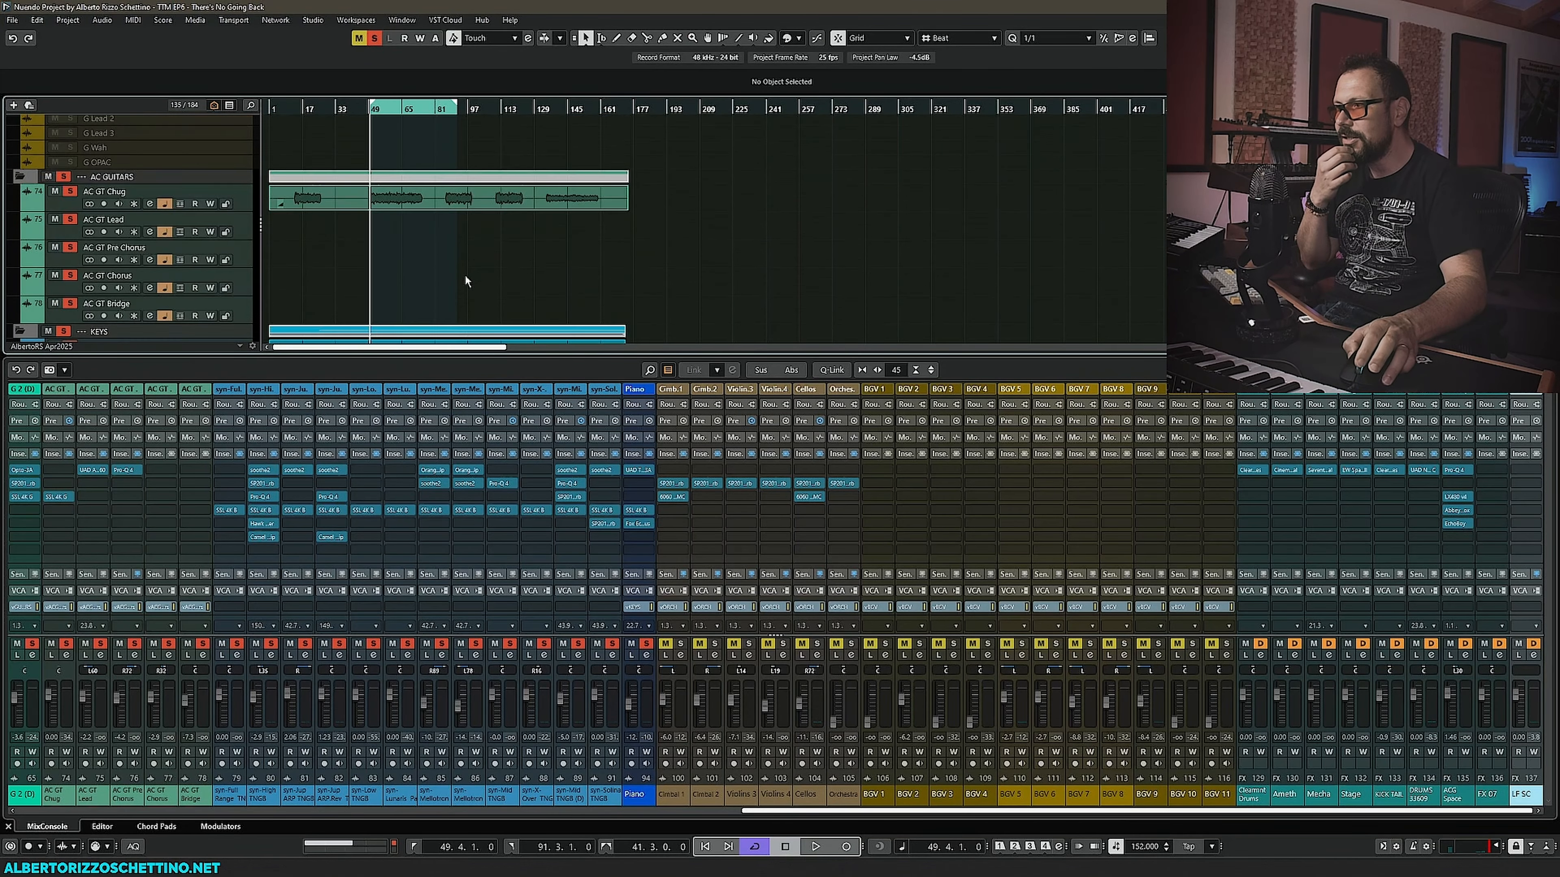
{"action": "scroll", "coordinate": [429, 293], "scroll_direction": "down", "scroll_amount": 3}
{"action": "scroll", "coordinate": [384, 285], "scroll_direction": "down", "scroll_amount": 6}
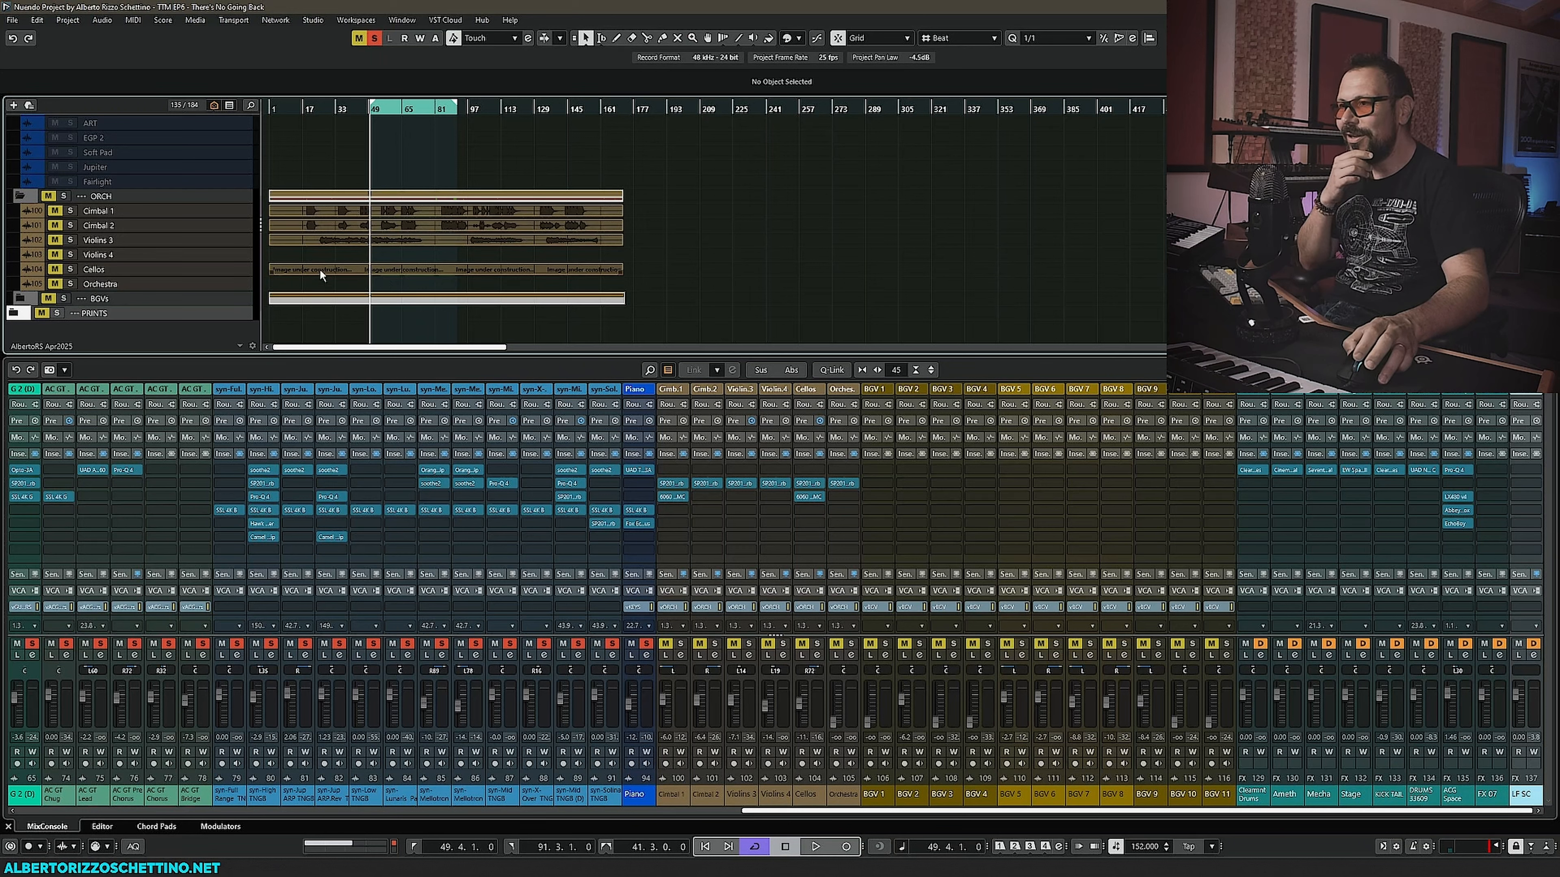
{"action": "left_click", "coordinate": [63, 197]}
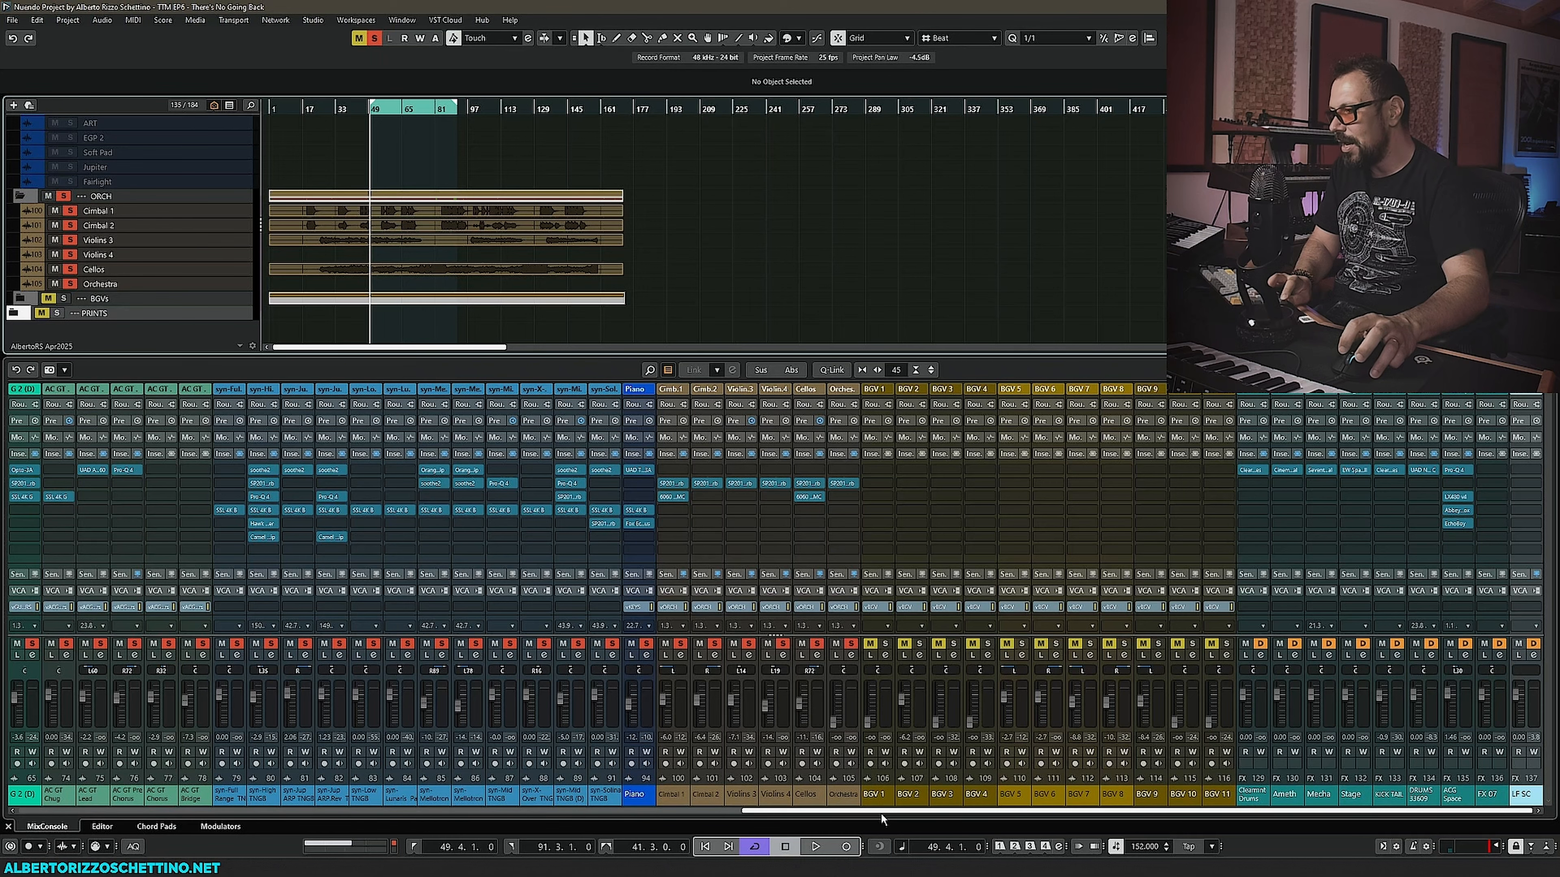
- Reveal the send slots in the mixer and enlarge the mixer pane over the project window
{"action": "mouse_move", "coordinate": [880, 813]}
{"action": "left_mouse_down"}
{"action": "mouse_move", "coordinate": [858, 813]}
{"action": "mouse_move", "coordinate": [876, 812]}
{"action": "left_mouse_up"}
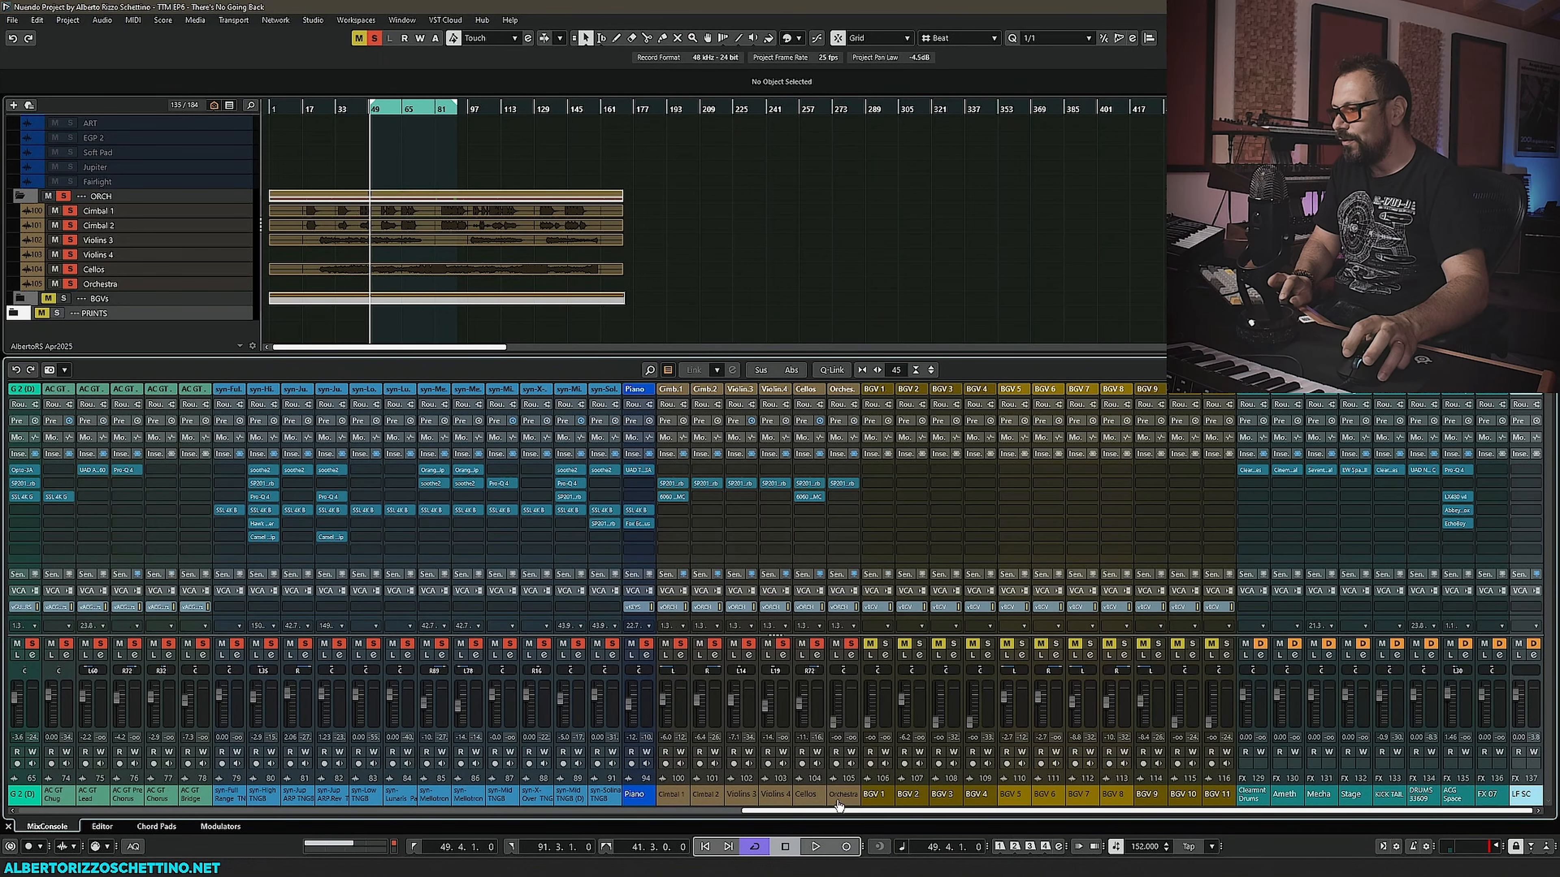
{"action": "left_click", "coordinate": [667, 590]}
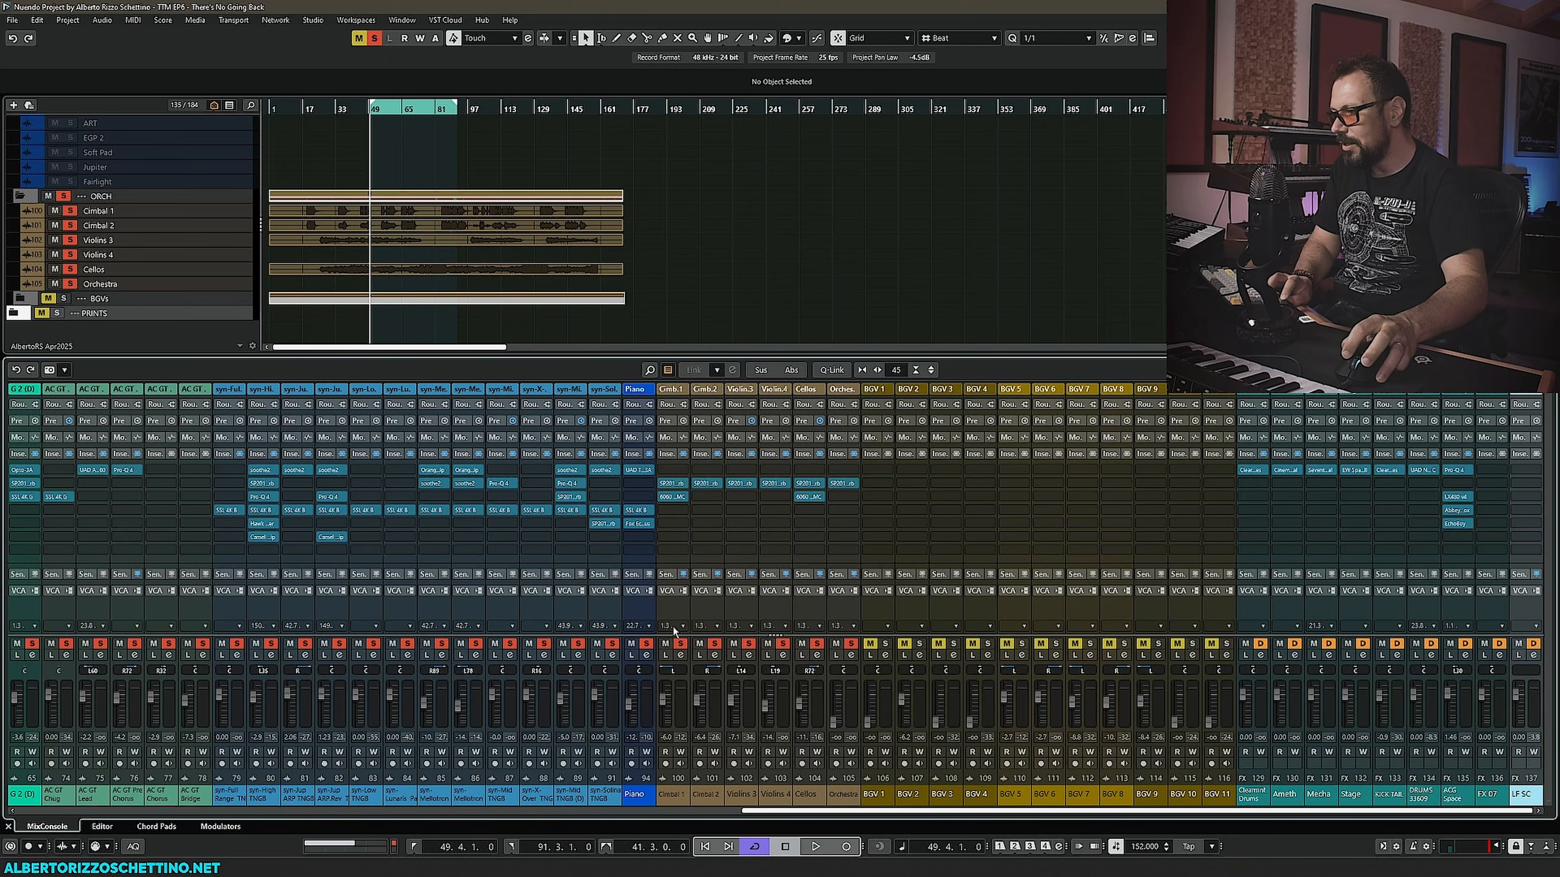
{"action": "left_click_drag", "start_coordinate": [673, 635], "coordinate": [673, 630]}
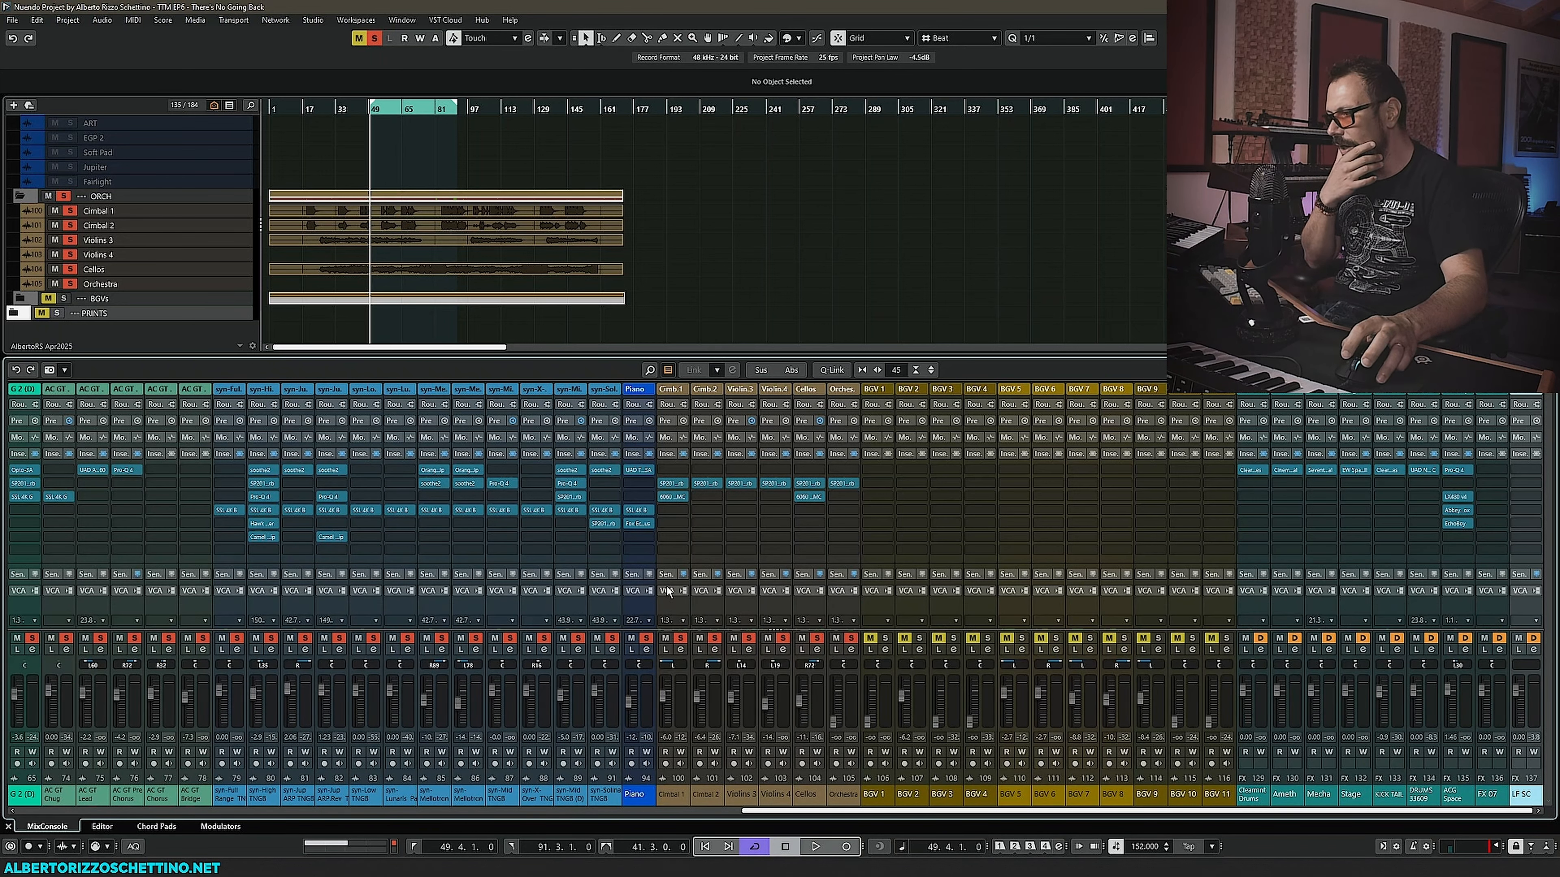
{"action": "left_click", "coordinate": [667, 573]}
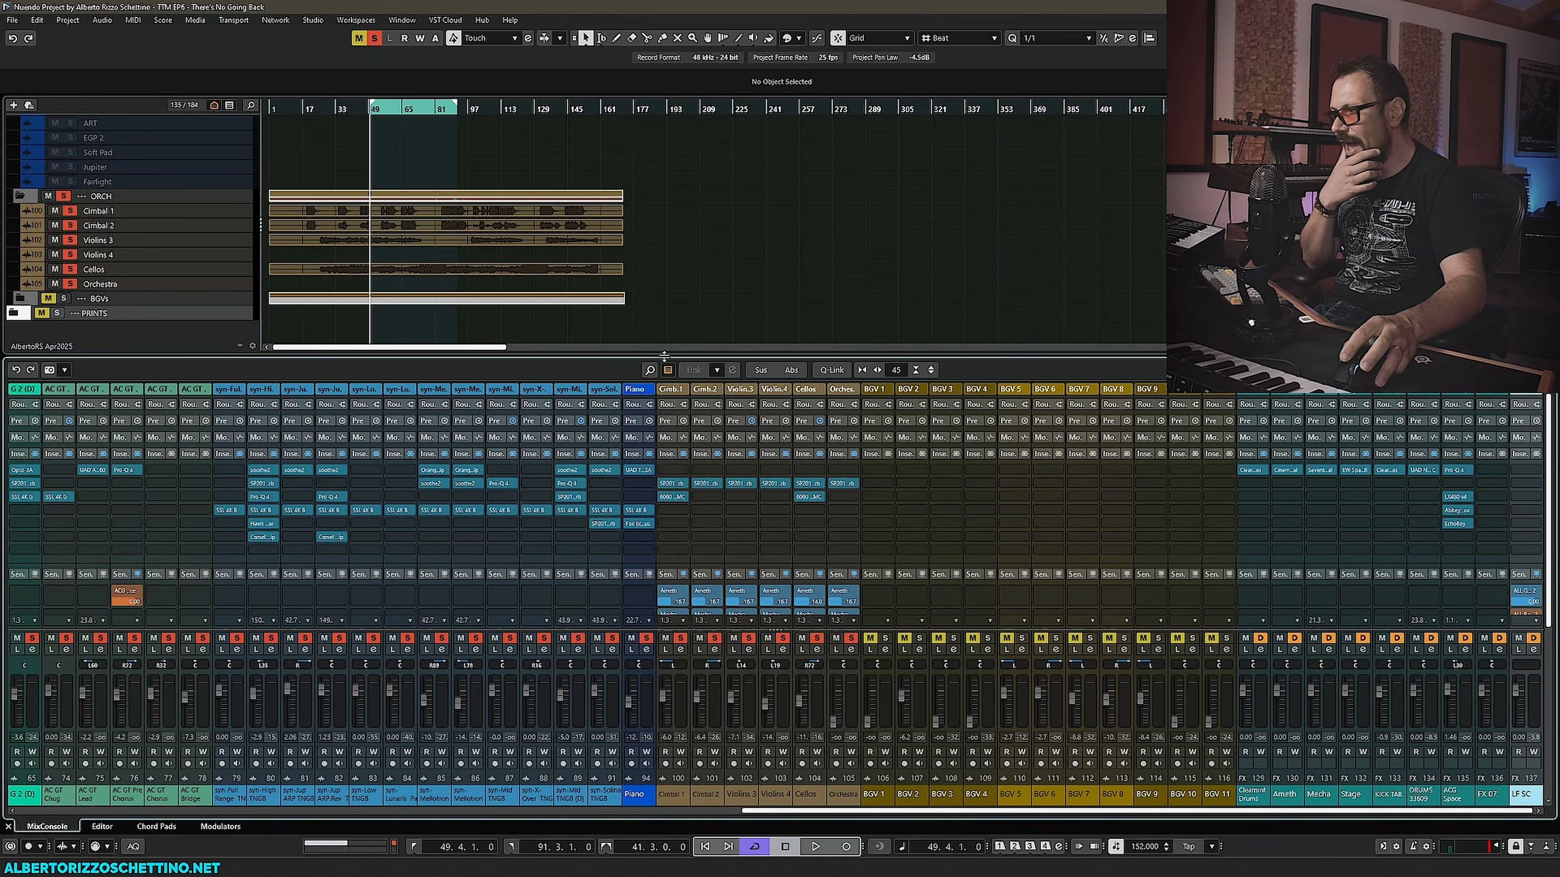
{"action": "left_click_drag", "start_coordinate": [663, 355], "coordinate": [666, 230]}
{"action": "scroll", "coordinate": [665, 180], "scroll_direction": "down", "scroll_amount": 2}
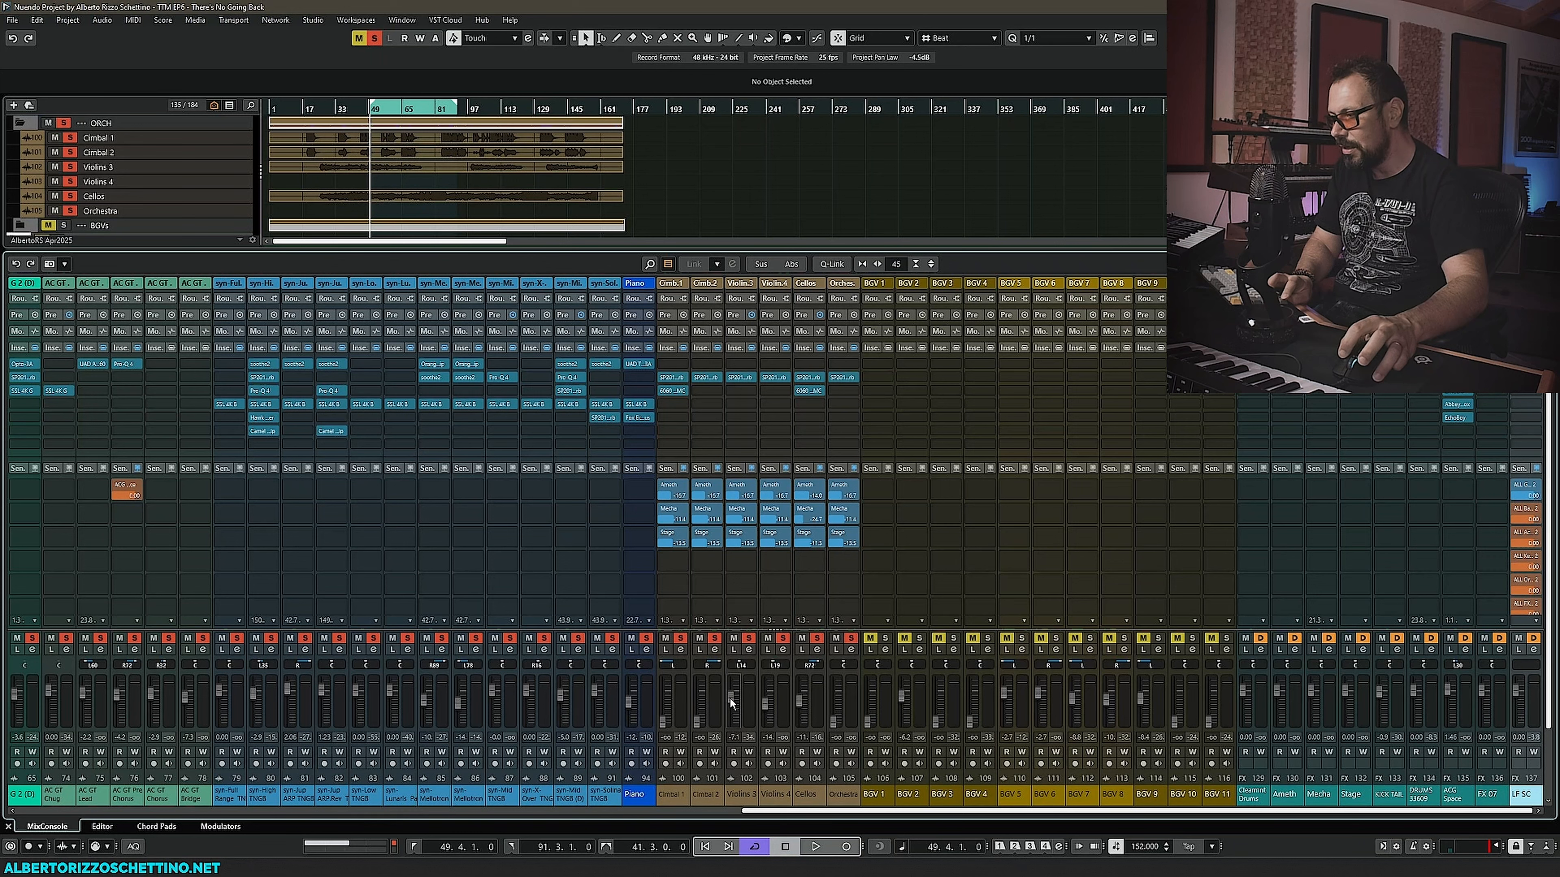
- Balance the Violino, Cellos and Cimbal faders while playing back, and select the Violino 4 track
{"action": "left_click_drag", "start_coordinate": [730, 697], "coordinate": [771, 754]}
{"action": "left_click_drag", "start_coordinate": [799, 701], "coordinate": [803, 762]}
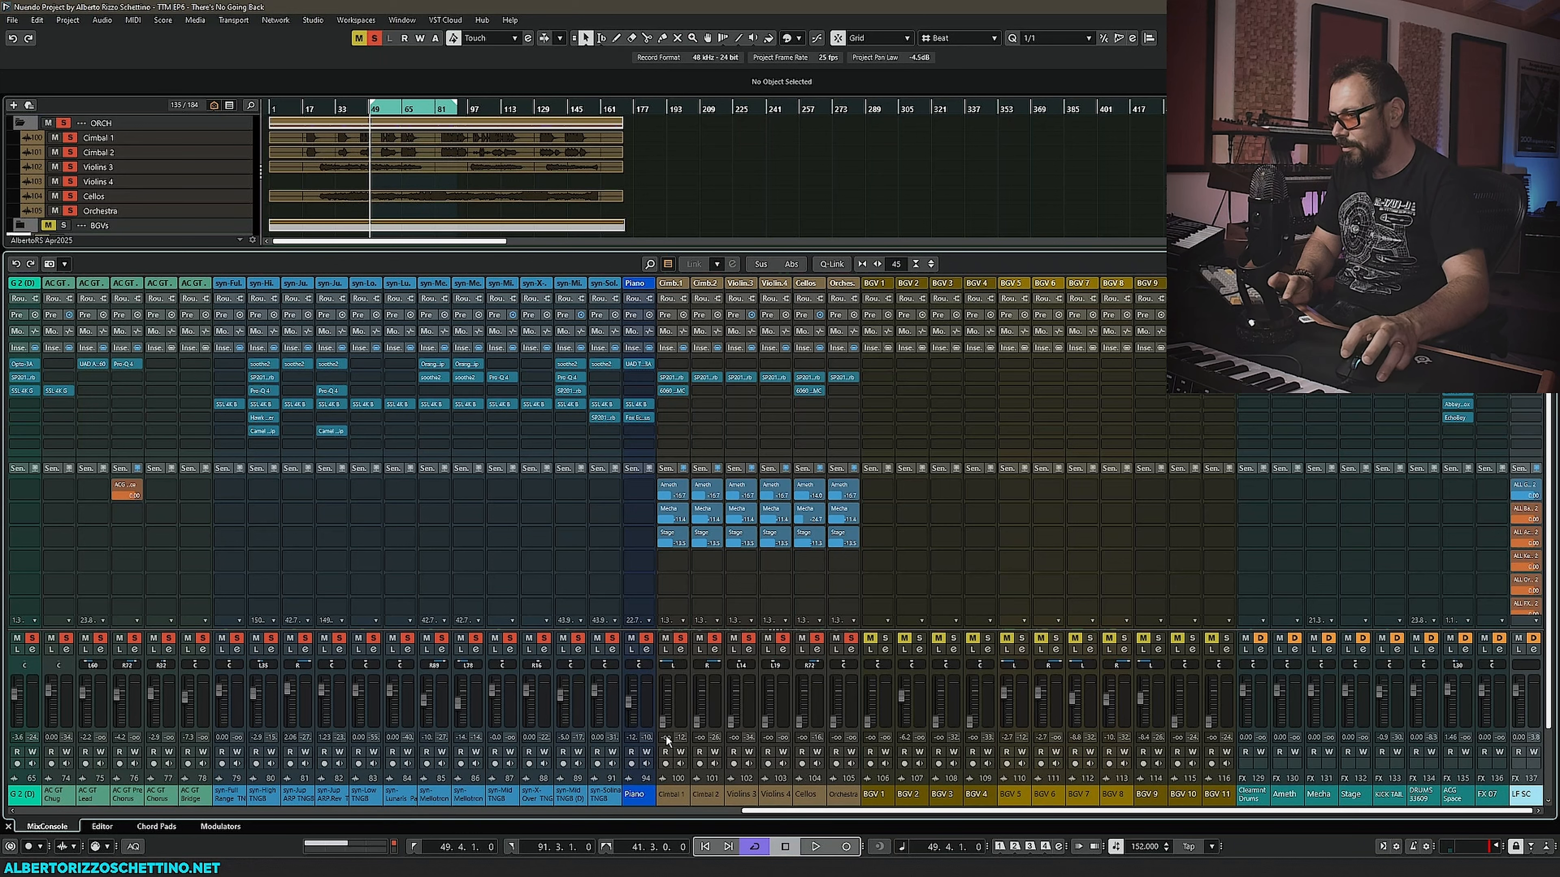
{"action": "key", "text": "space"}
{"action": "left_click_drag", "start_coordinate": [729, 720], "coordinate": [801, 703]}
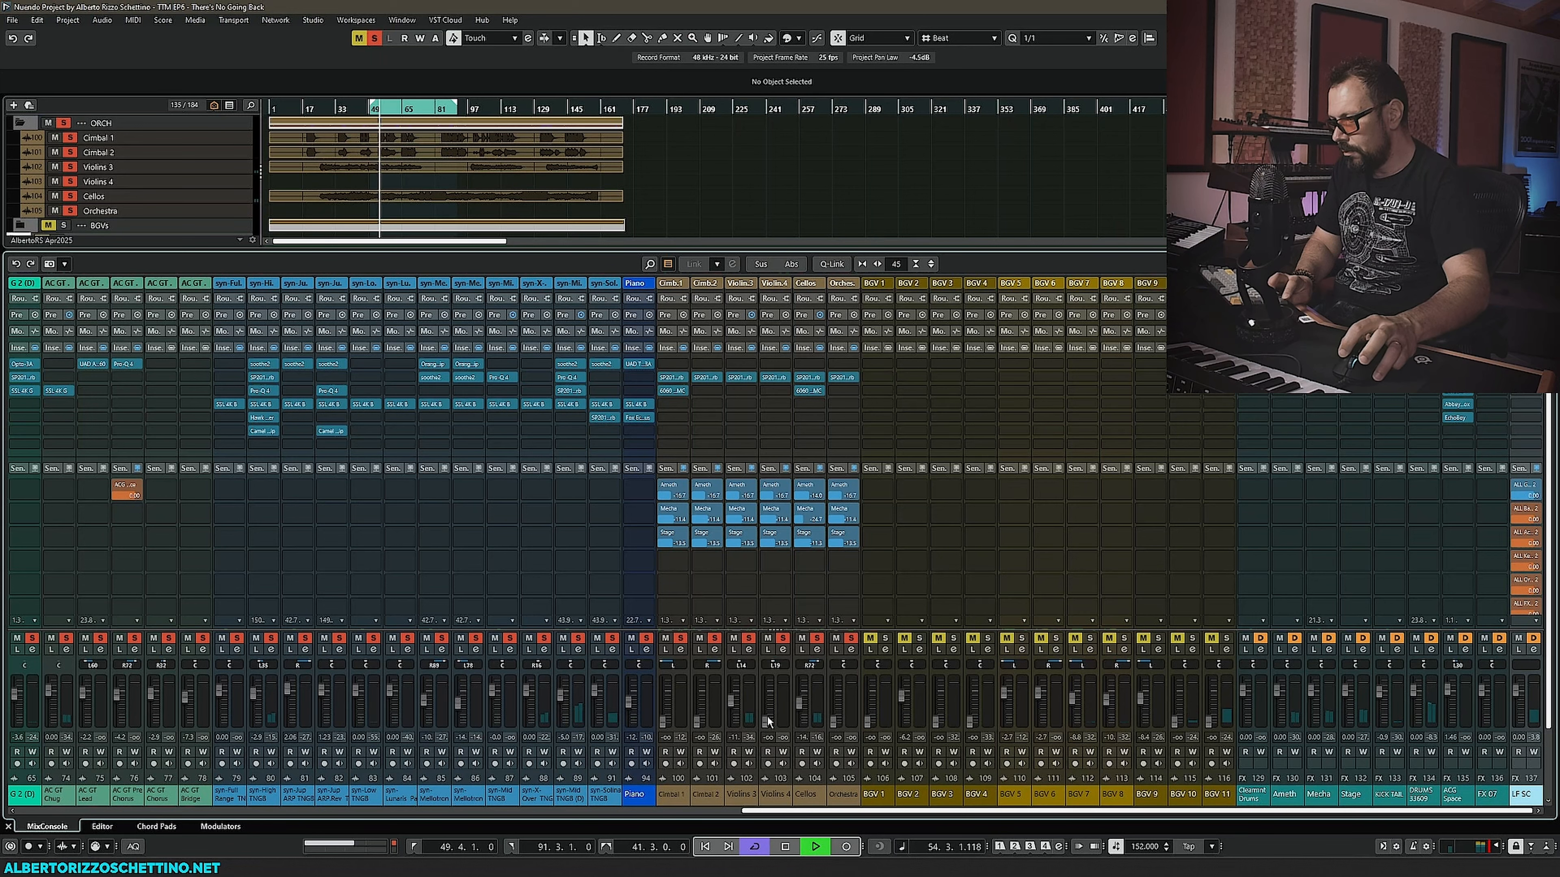
{"action": "left_click_drag", "start_coordinate": [664, 722], "coordinate": [697, 703]}
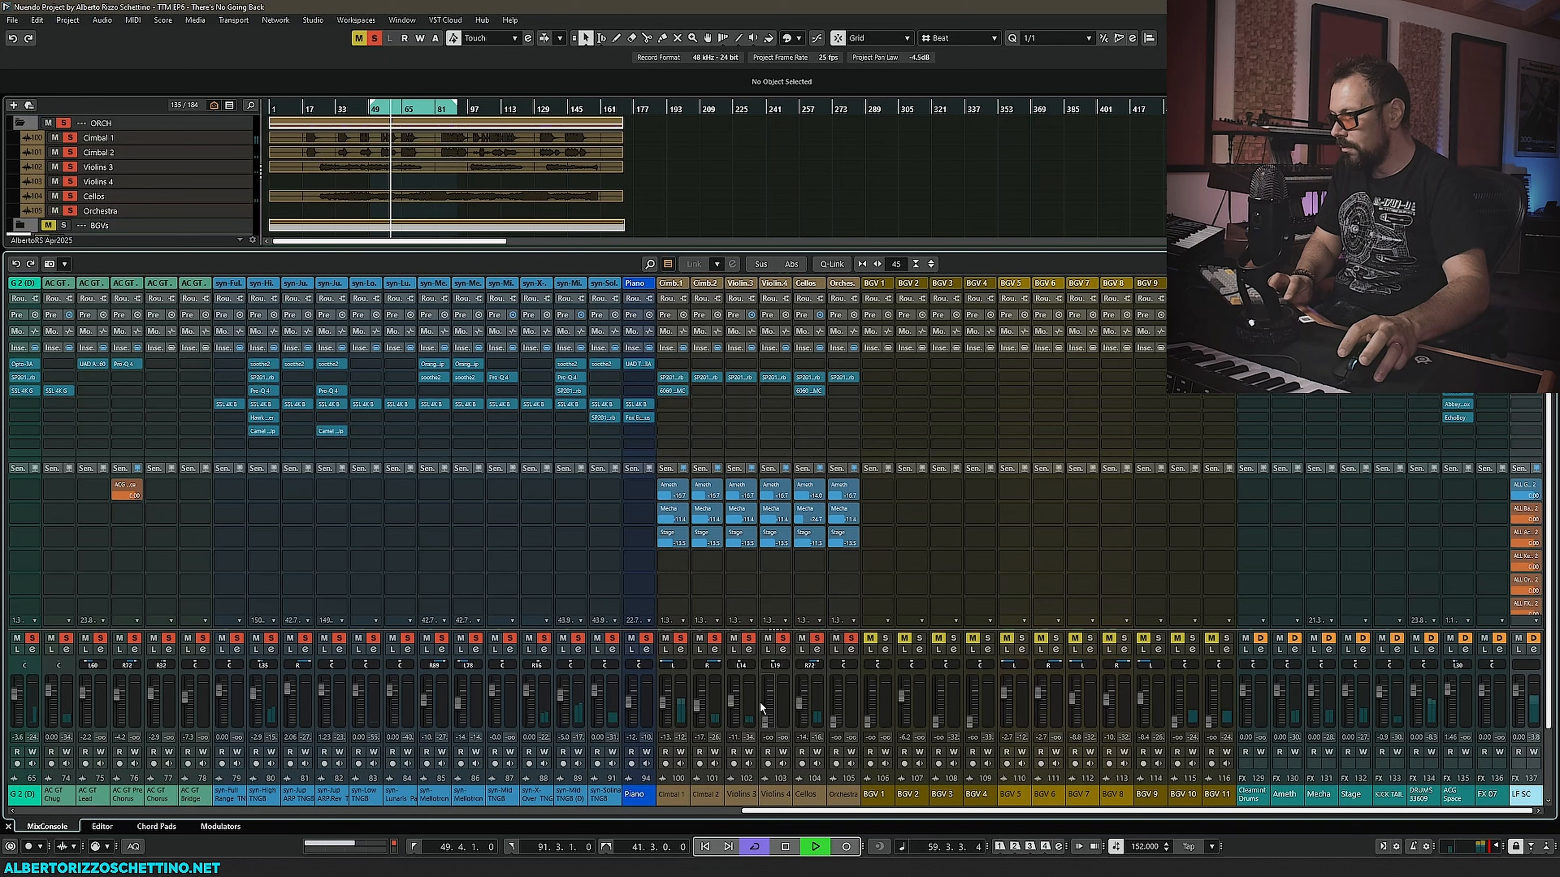
{"action": "key", "text": "space"}
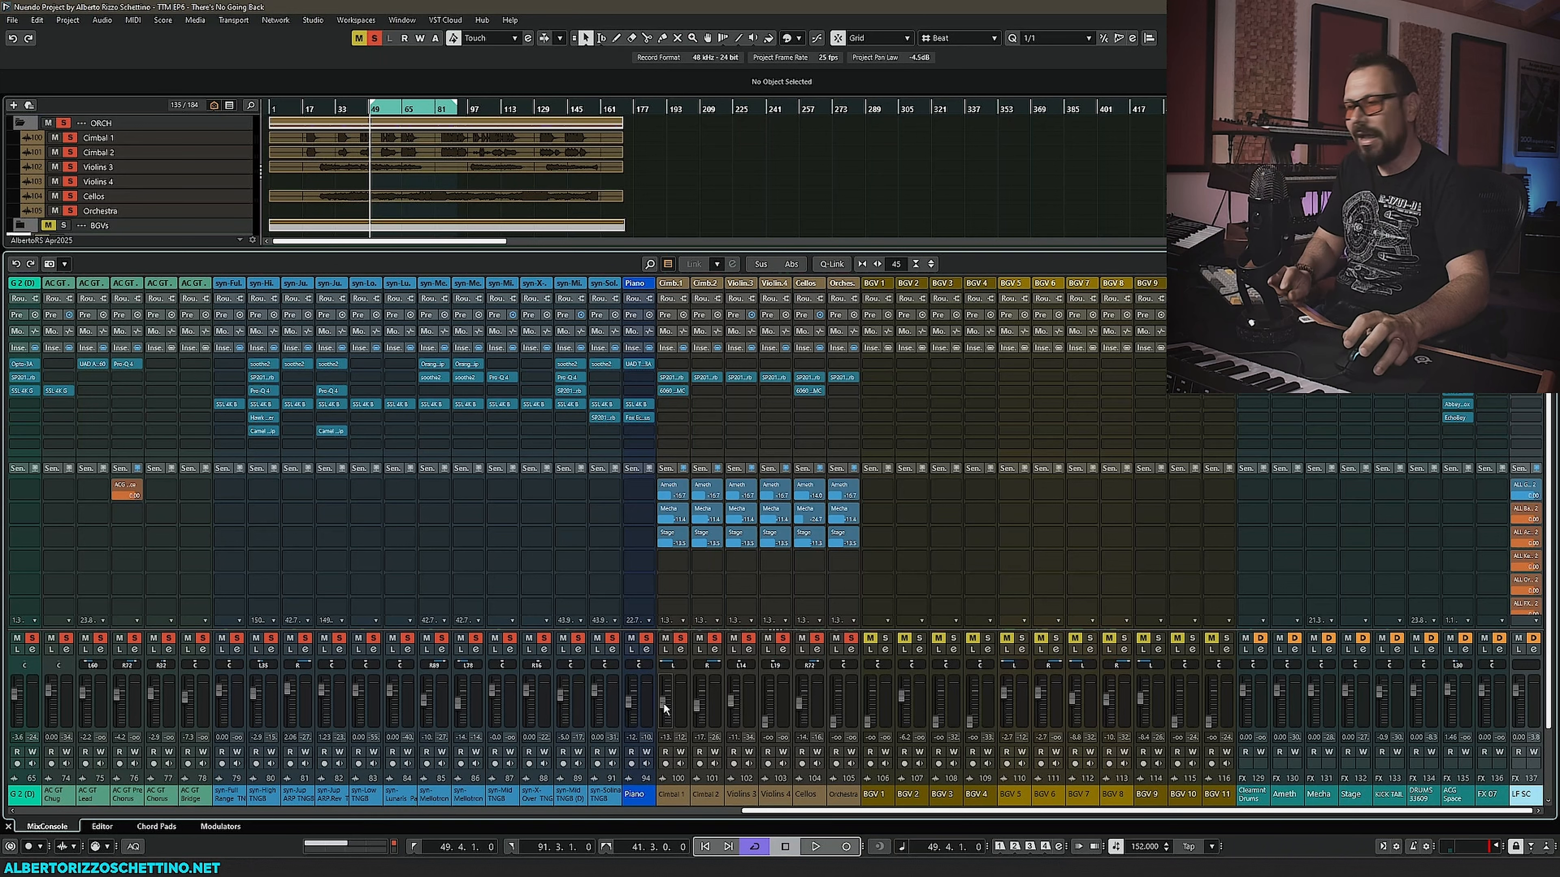
{"action": "scroll", "coordinate": [768, 712], "scroll_direction": "up", "scroll_amount": 2}
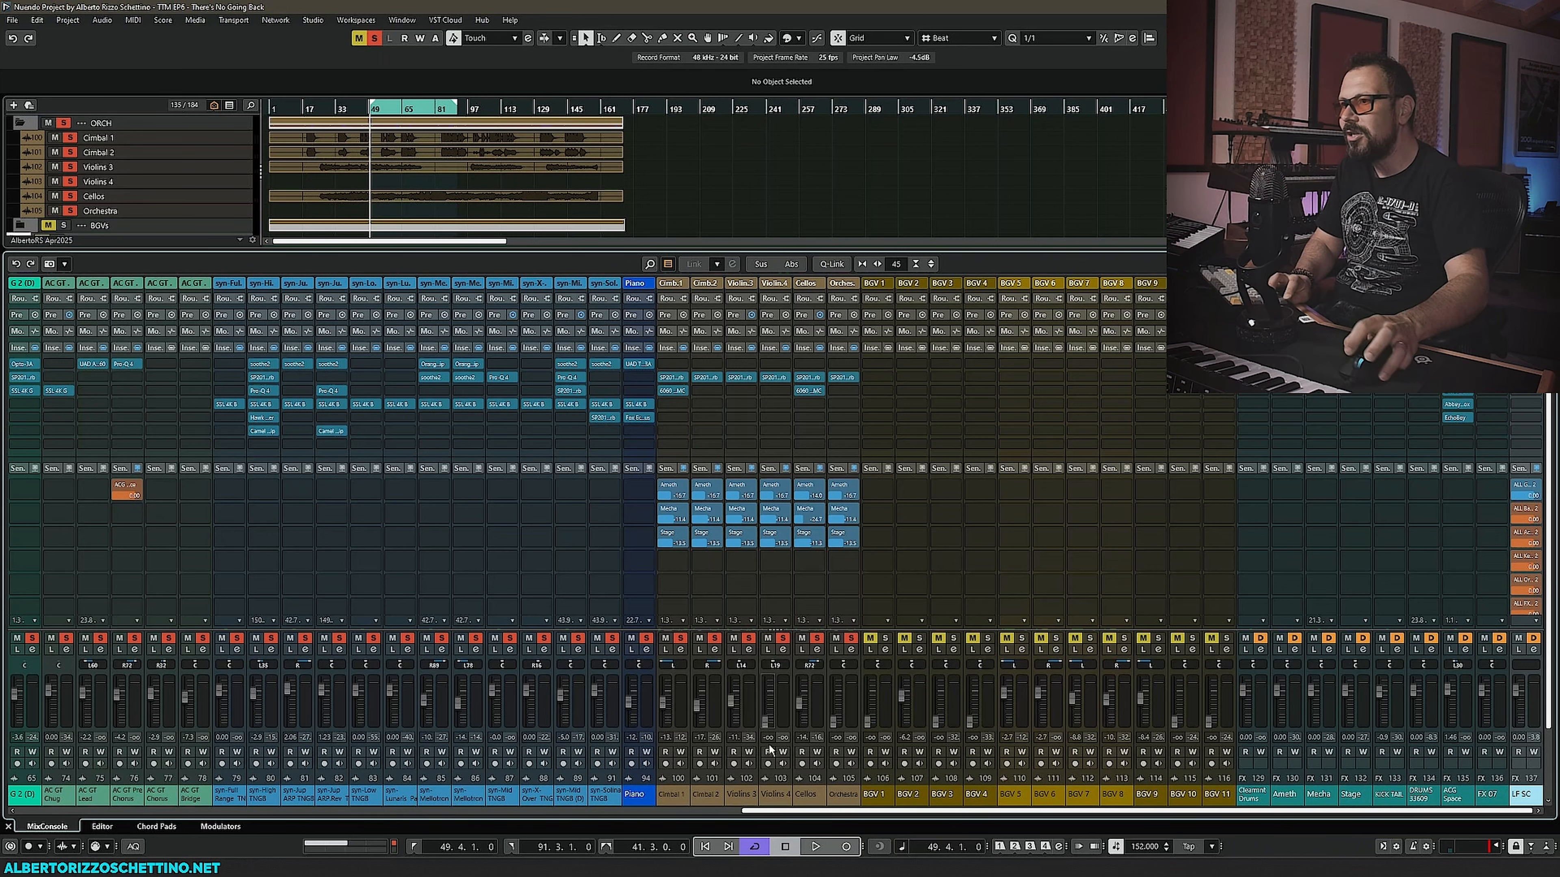
{"action": "left_click", "coordinate": [117, 209]}
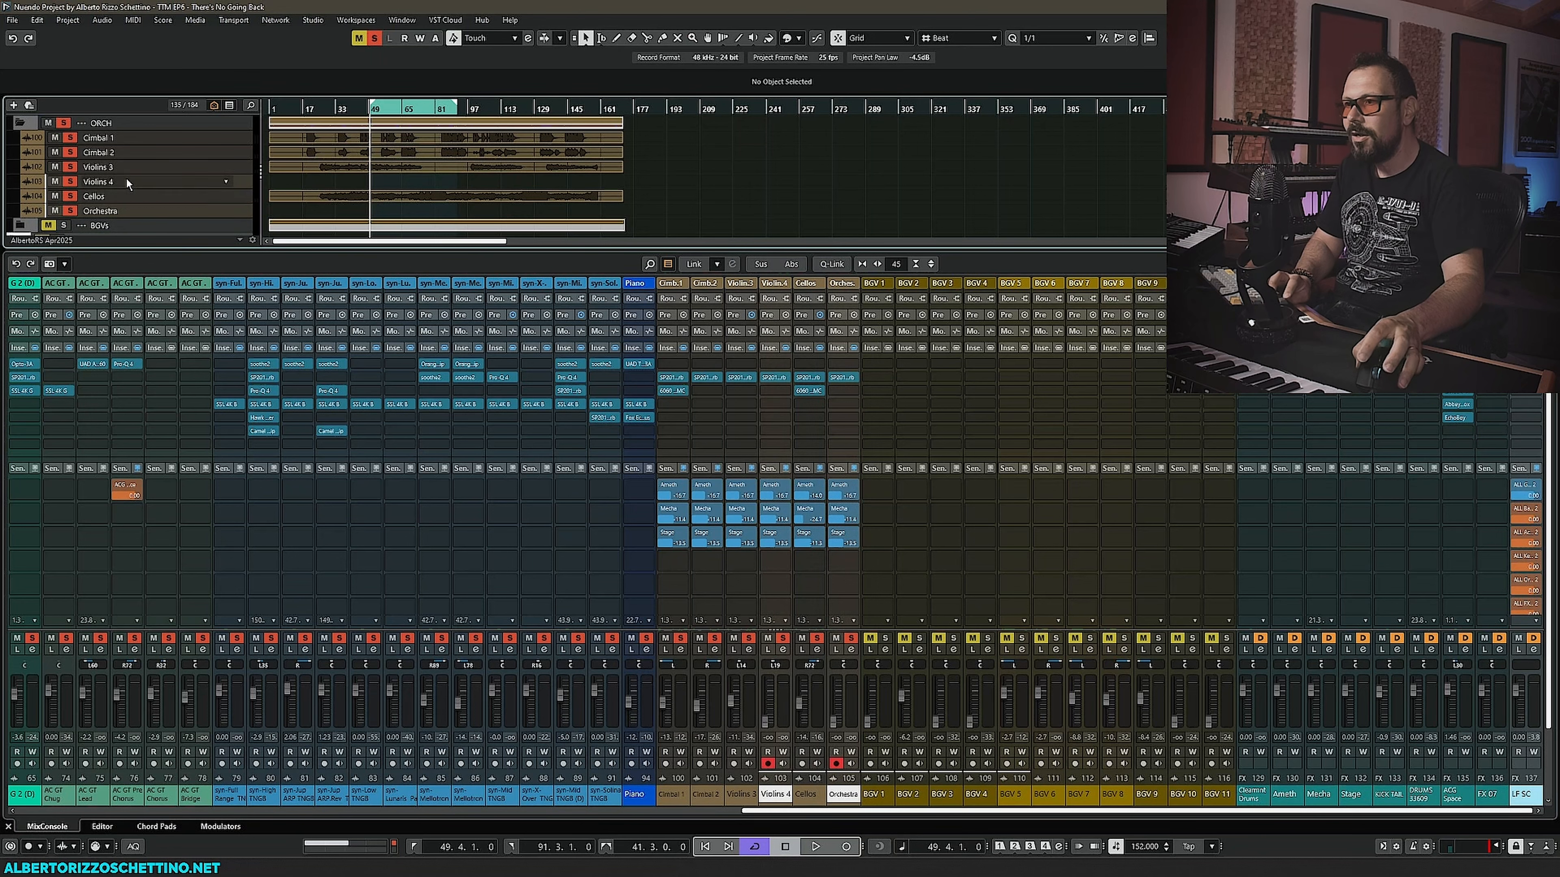
- Remove the Violino 4 and Orchestra tracks from the project
{"action": "right_click", "coordinate": [125, 177]}
{"action": "left_click", "coordinate": [163, 270]}
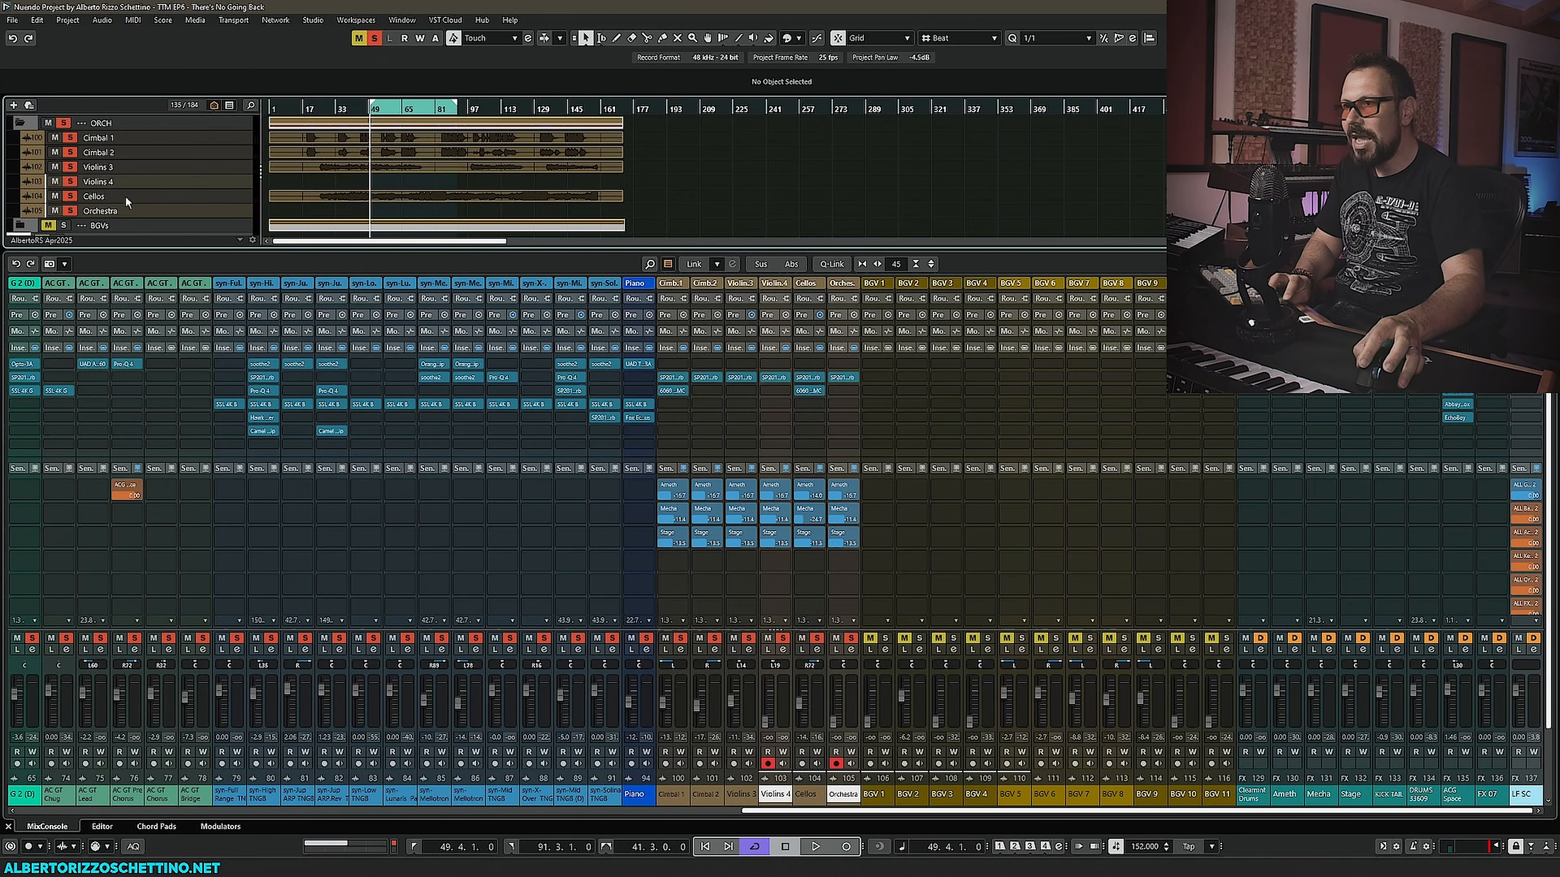
{"action": "right_click", "coordinate": [119, 177]}
{"action": "left_click", "coordinate": [160, 244]}
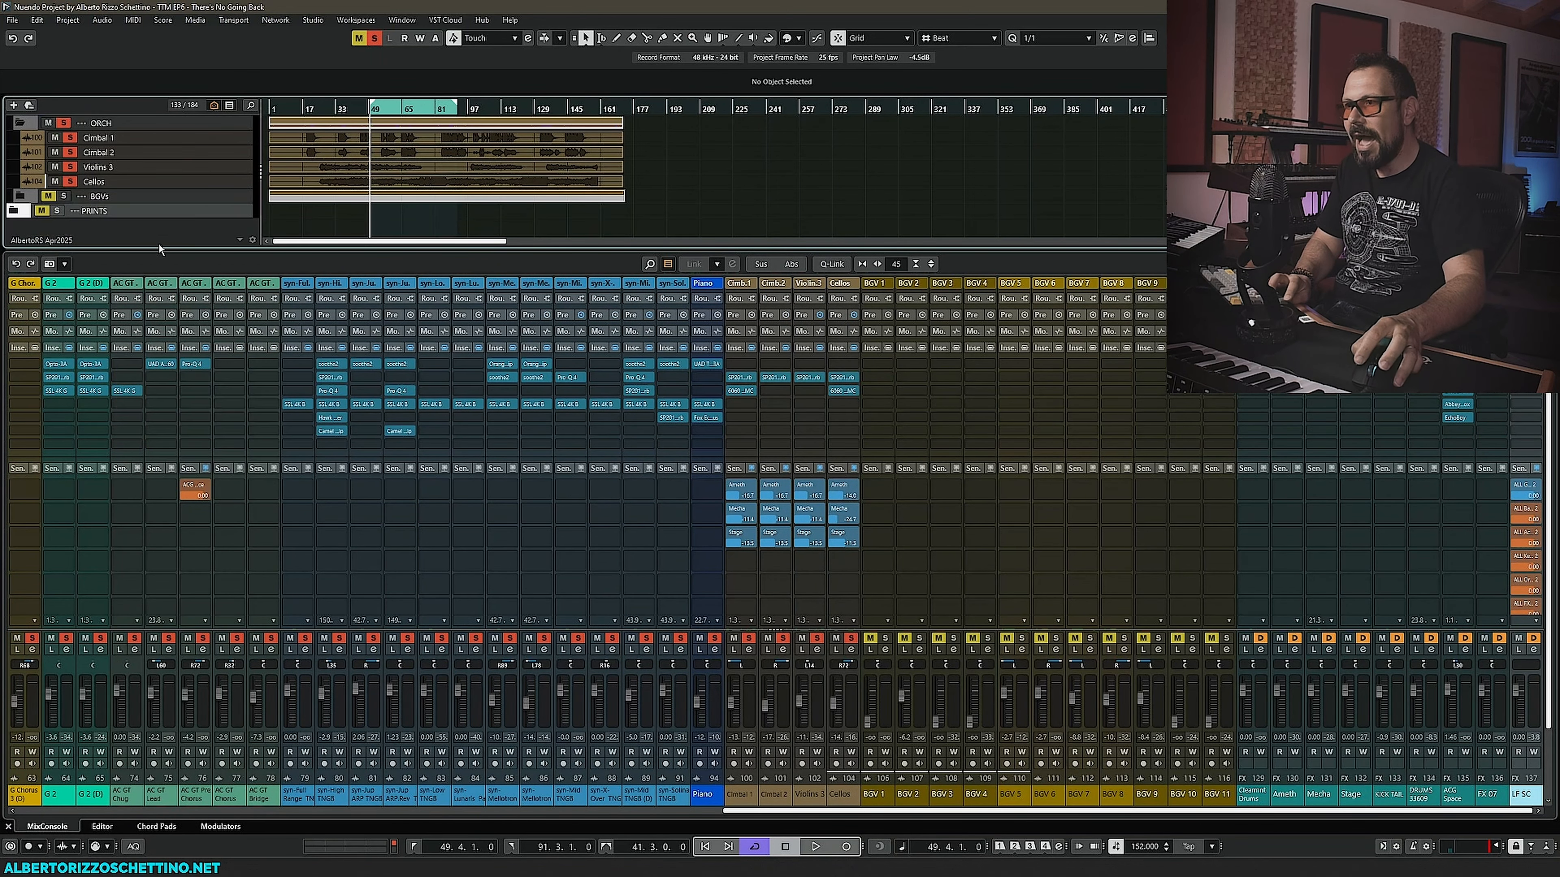
- Expand the BGVs folder and enlarge the project track list area above the mixer to show the background vocal tracks
{"action": "left_click", "coordinate": [21, 196]}
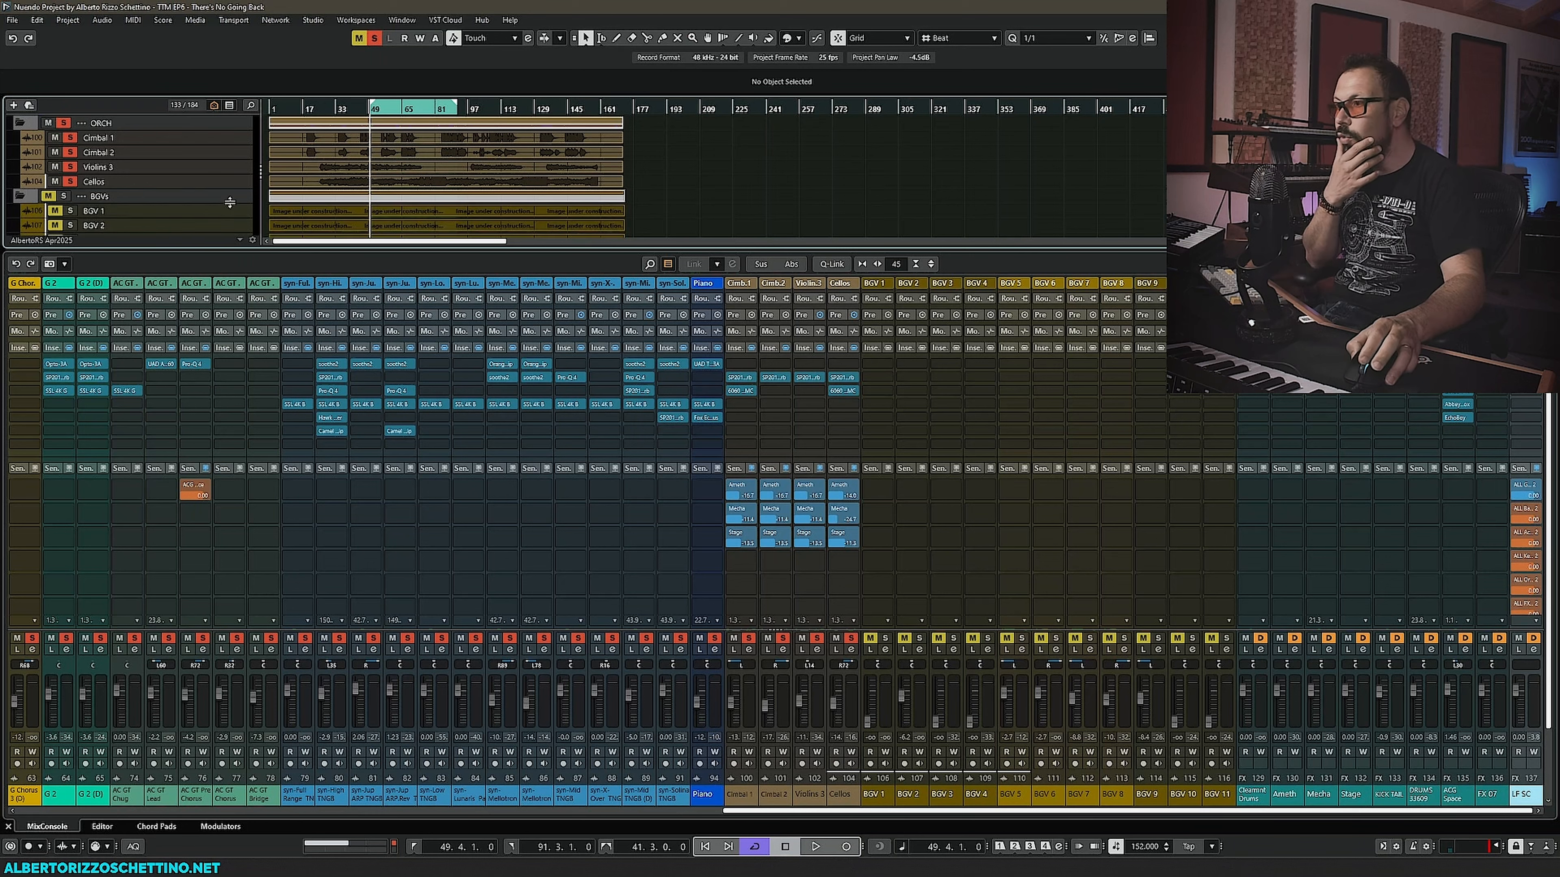
{"action": "scroll", "coordinate": [285, 192], "scroll_direction": "down", "scroll_amount": 3}
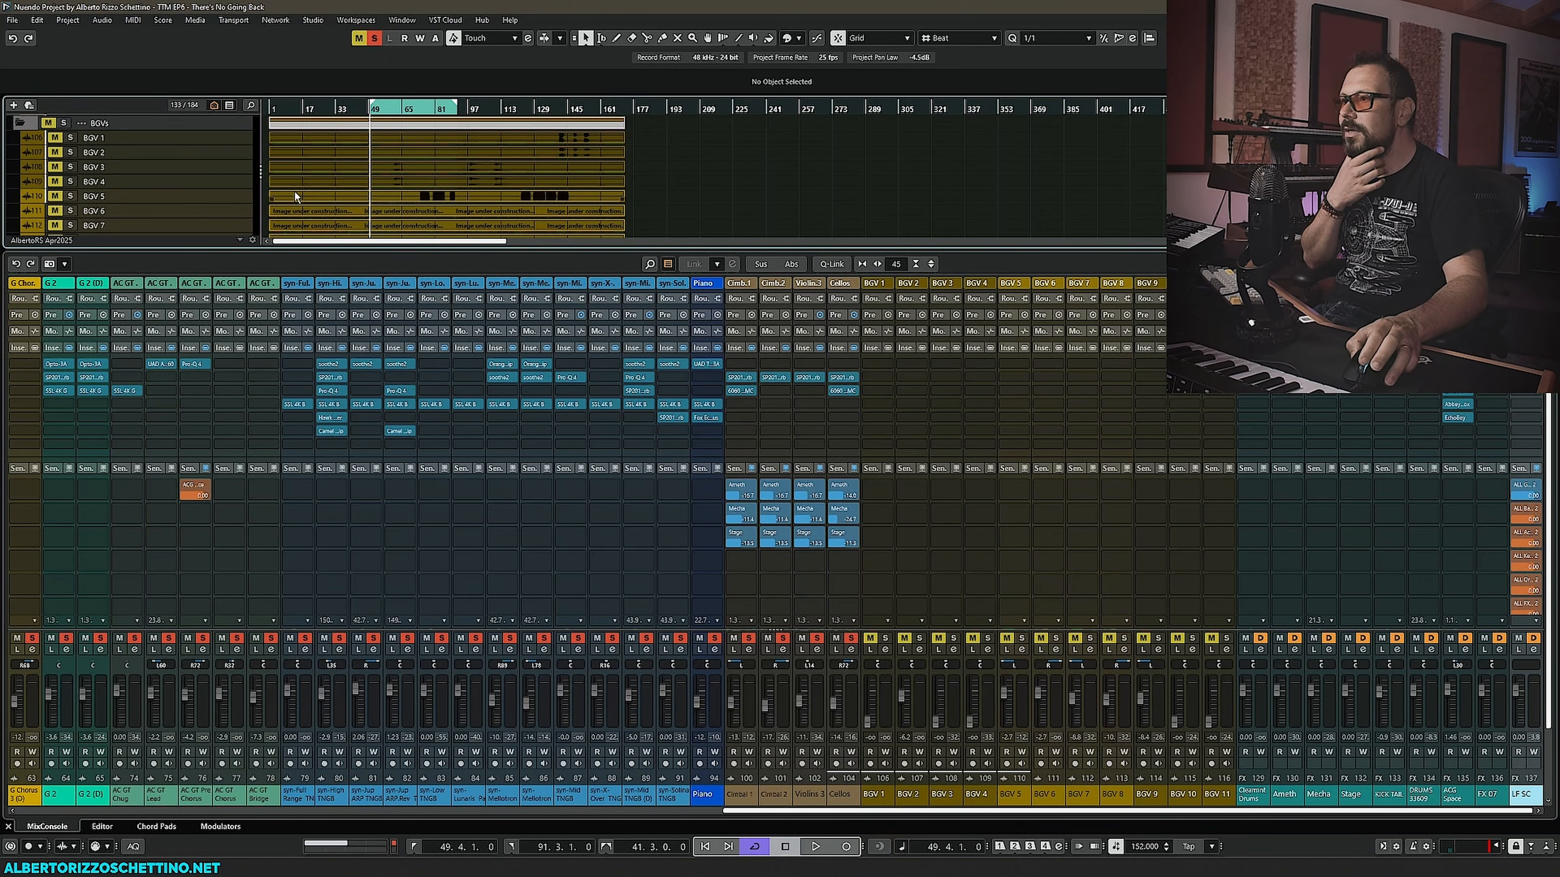
{"action": "scroll", "coordinate": [310, 206], "scroll_direction": "down", "scroll_amount": 2}
{"action": "scroll", "coordinate": [310, 206], "scroll_direction": "down", "scroll_amount": 2}
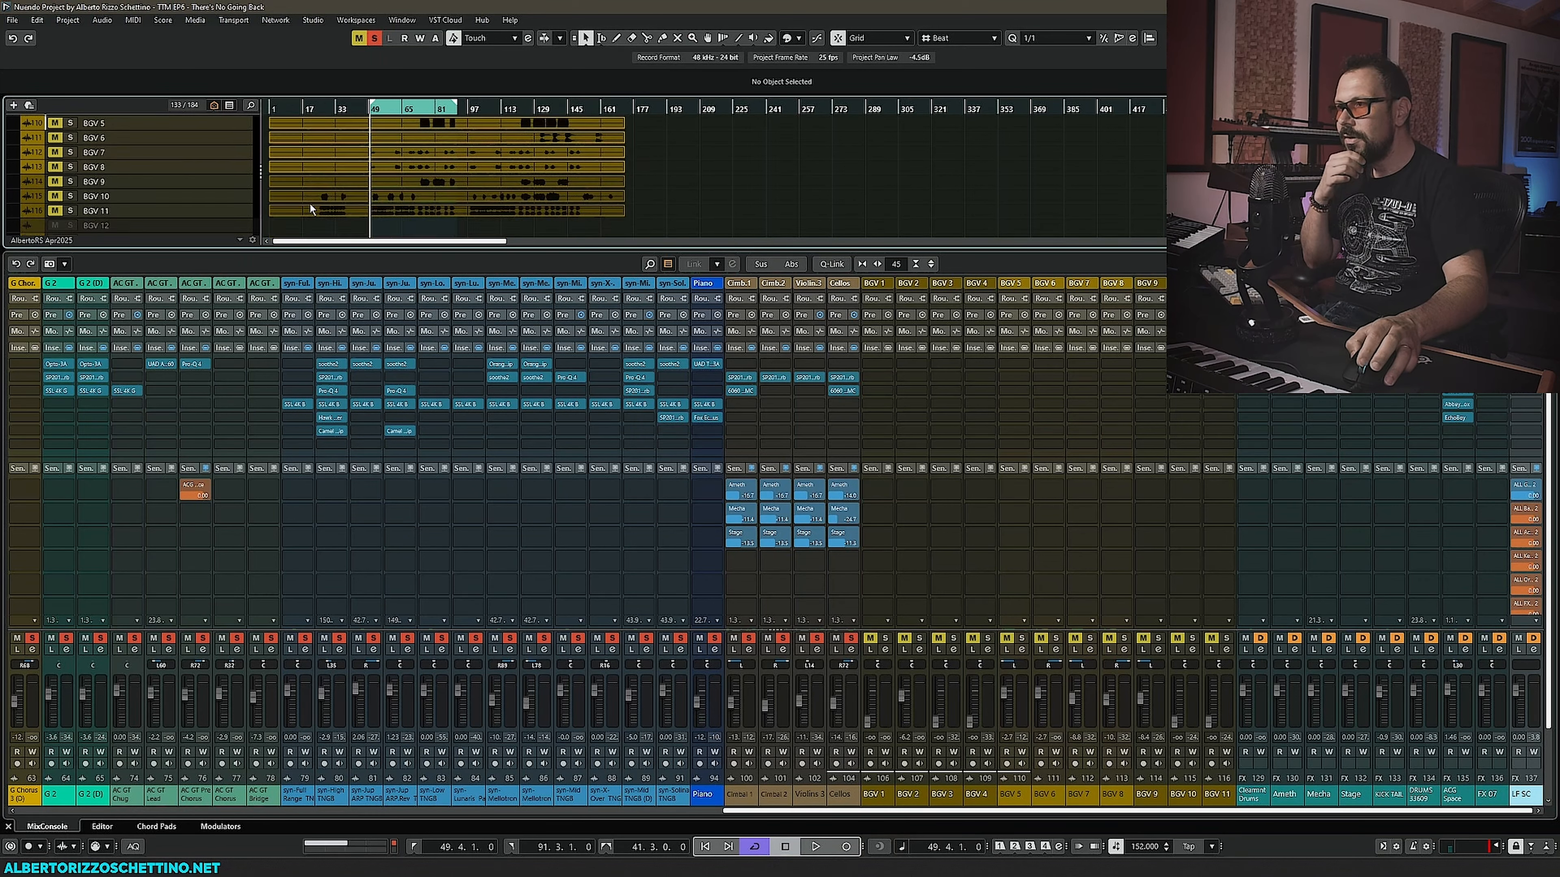
{"action": "scroll", "coordinate": [309, 207], "scroll_direction": "up", "scroll_amount": 8}
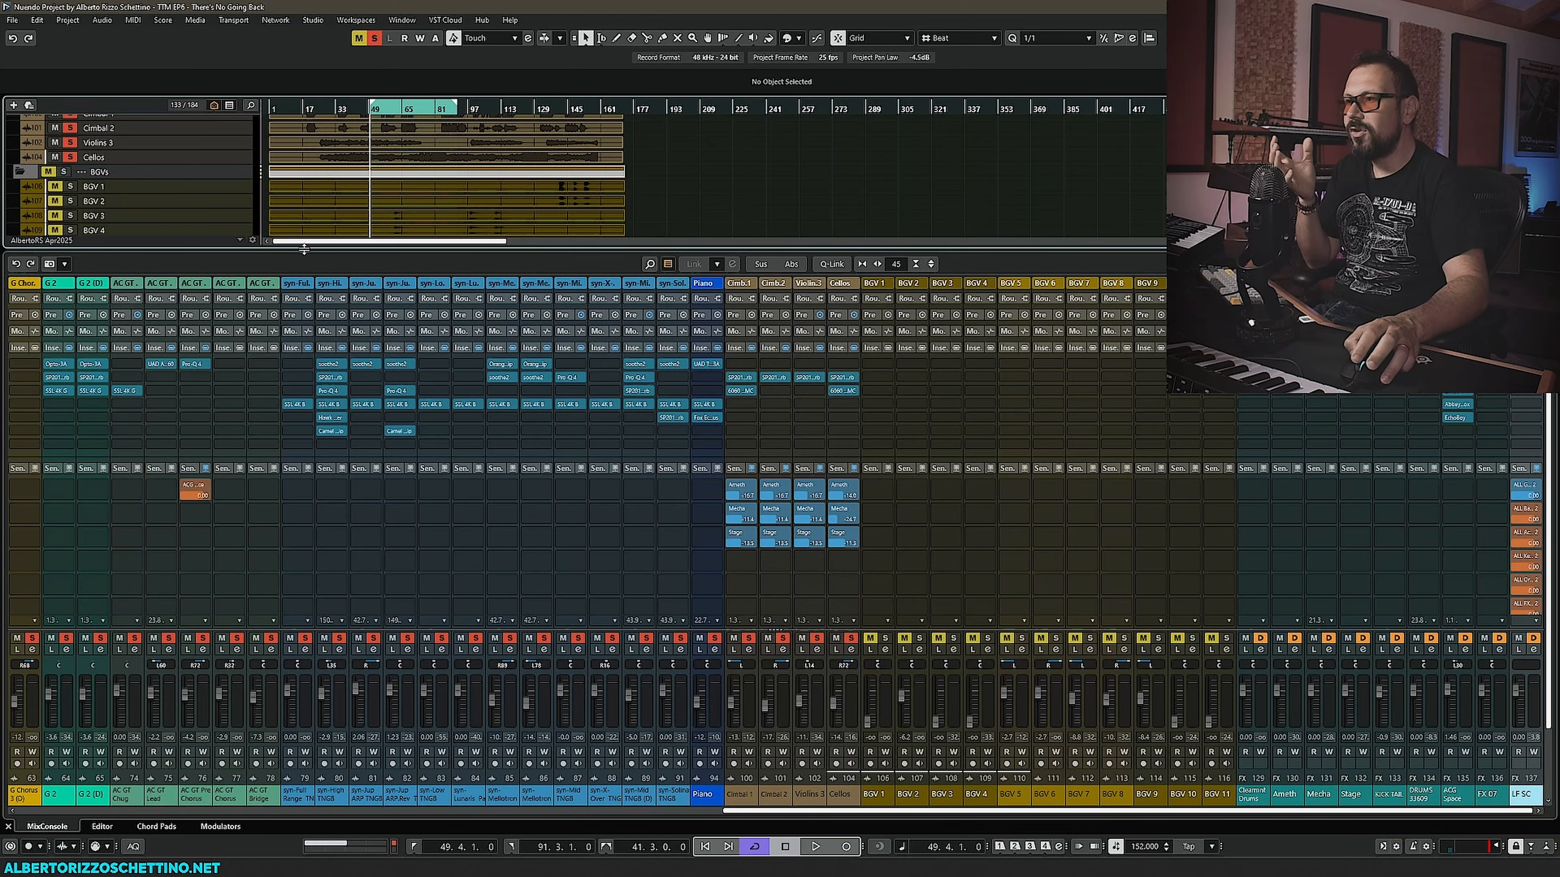
{"action": "left_click_drag", "start_coordinate": [304, 249], "coordinate": [313, 312]}
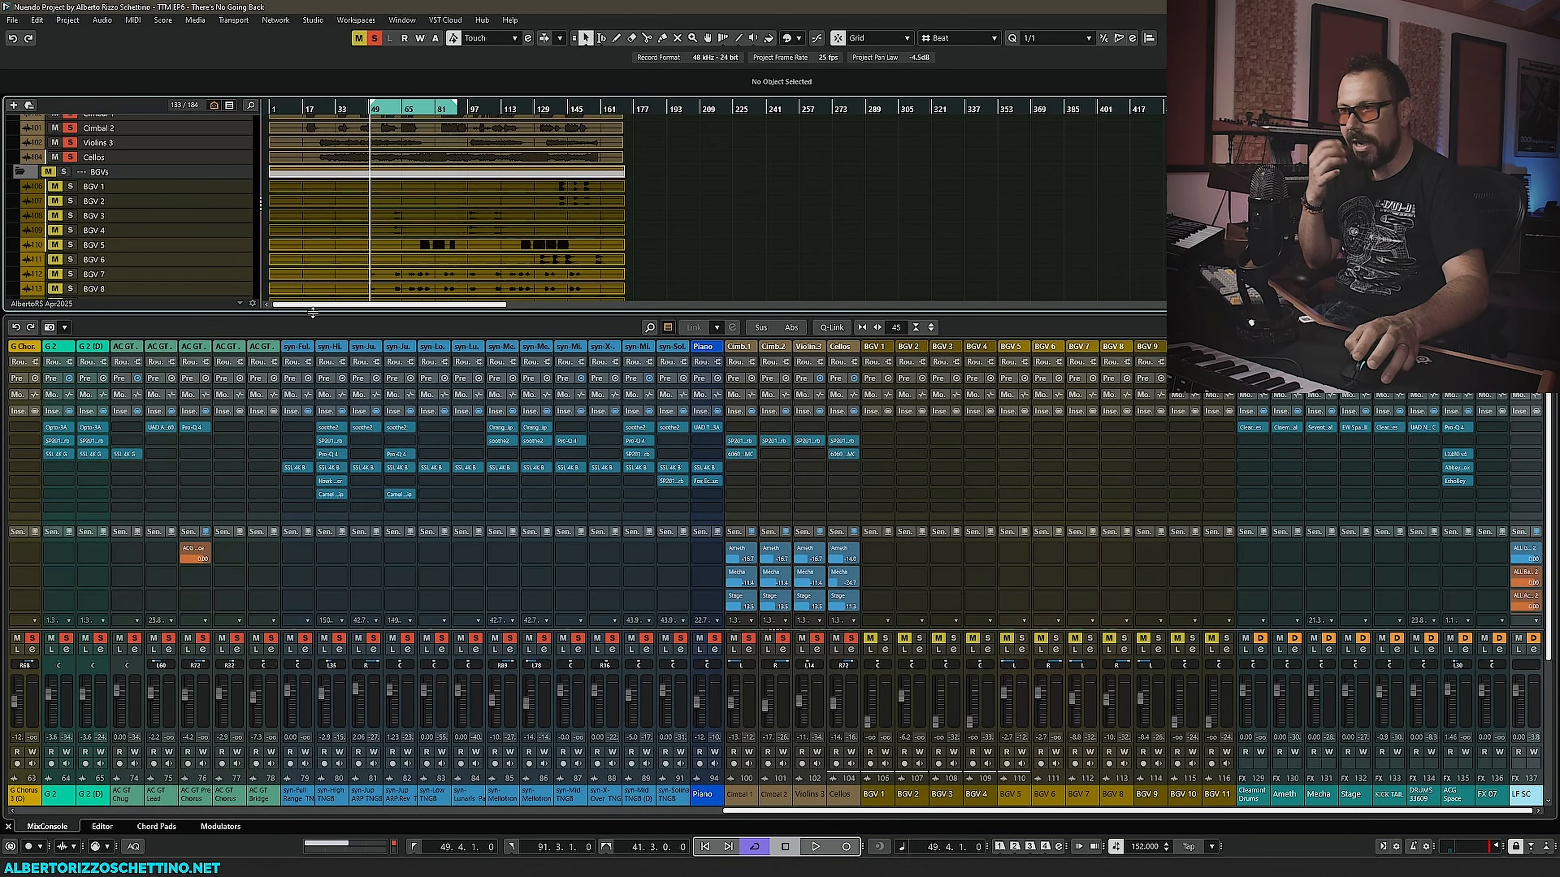